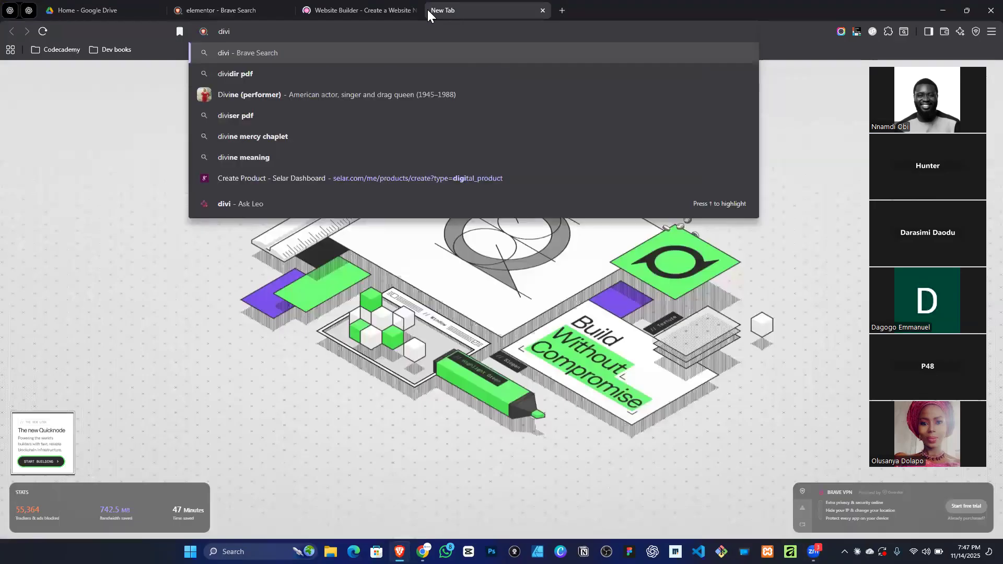
Search for divi and open the Divi theme result in a new tab
key("Return")
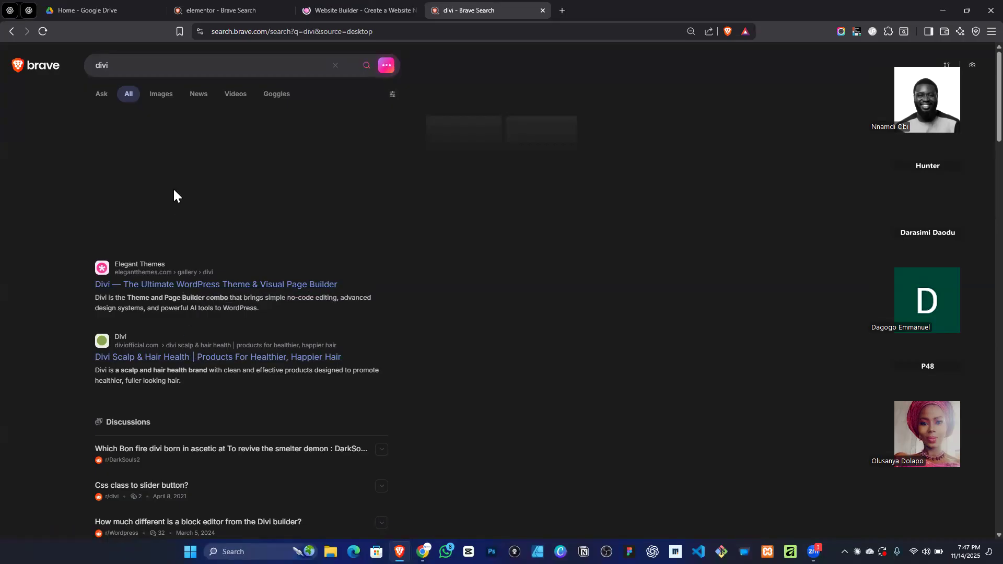
scroll(173, 194, "down", 5)
scroll(174, 195, "up", 5)
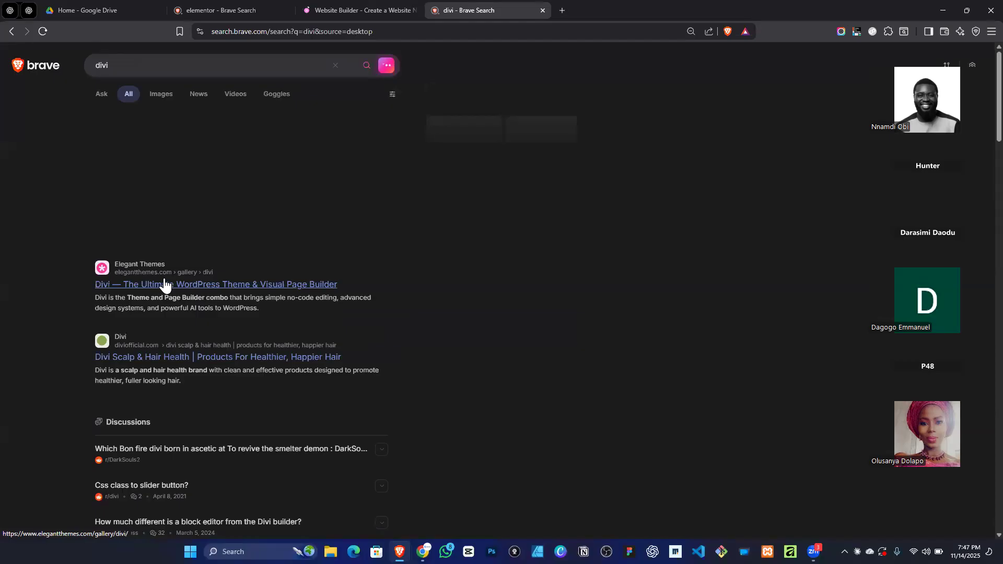
right_click(183, 282)
left_click(216, 291)
Open new tabs searching for gutenberg, wpbakery and classic editor
left_click(690, 9)
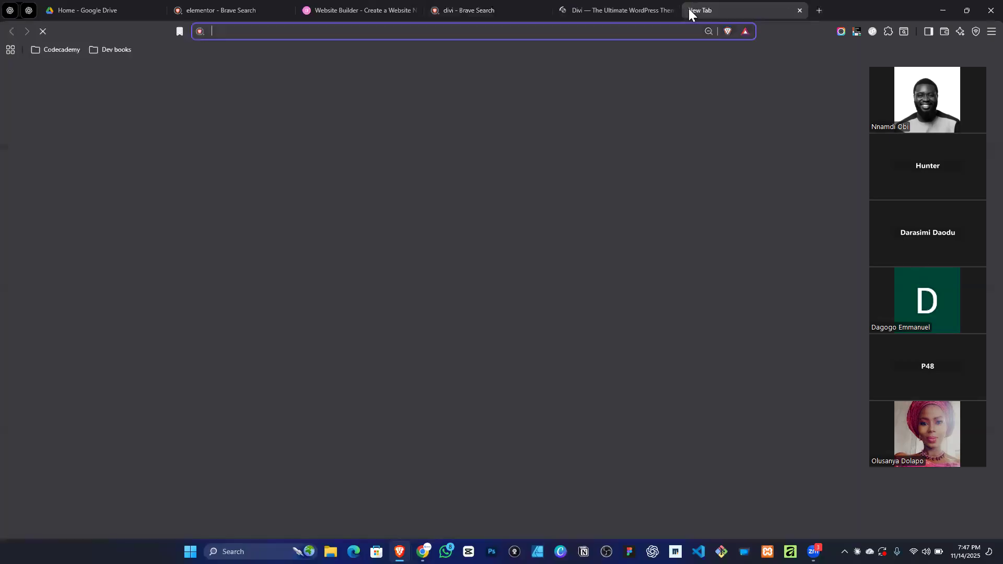
type("gutenbe")
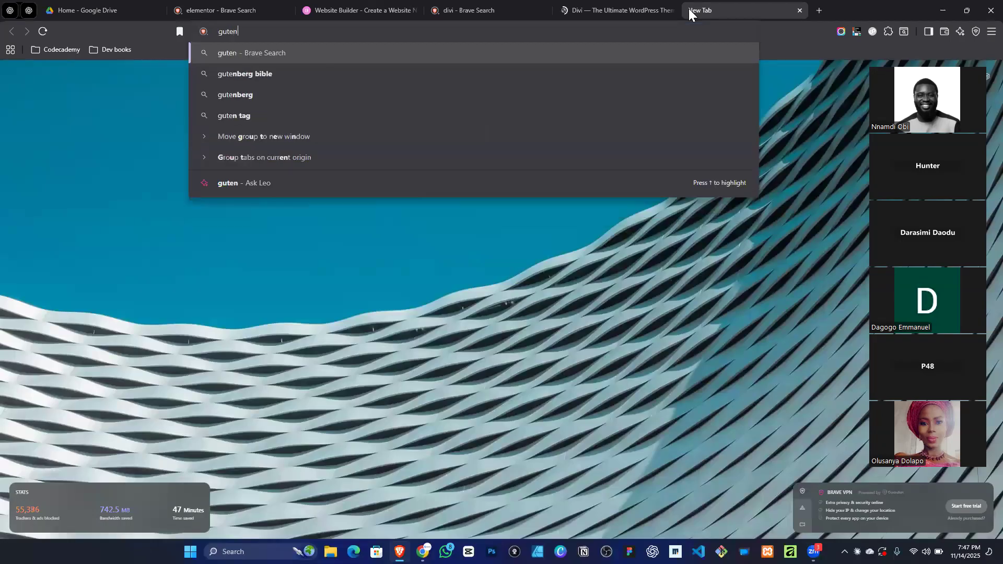
type("rg")
key("Return")
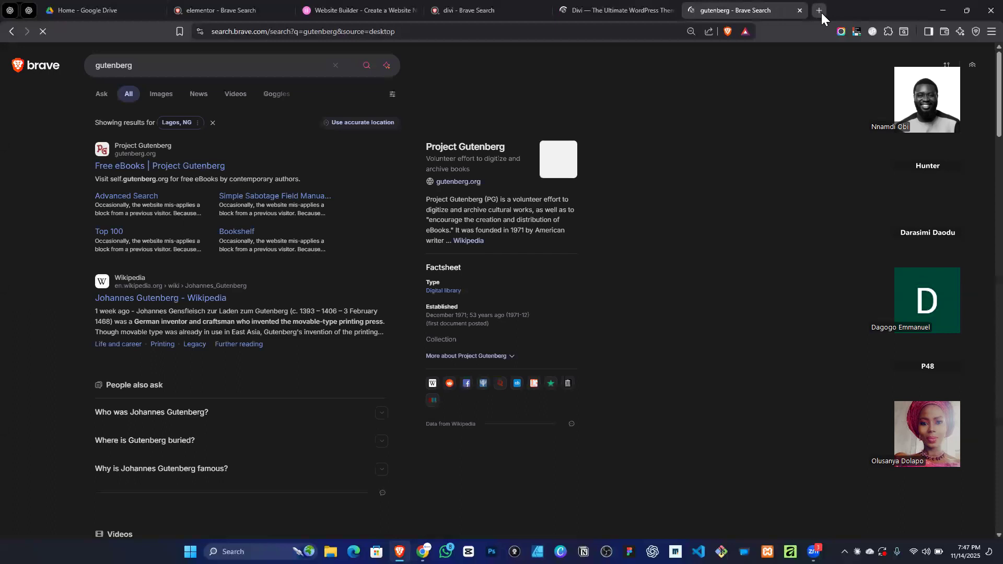
left_click(820, 11)
type("wpba")
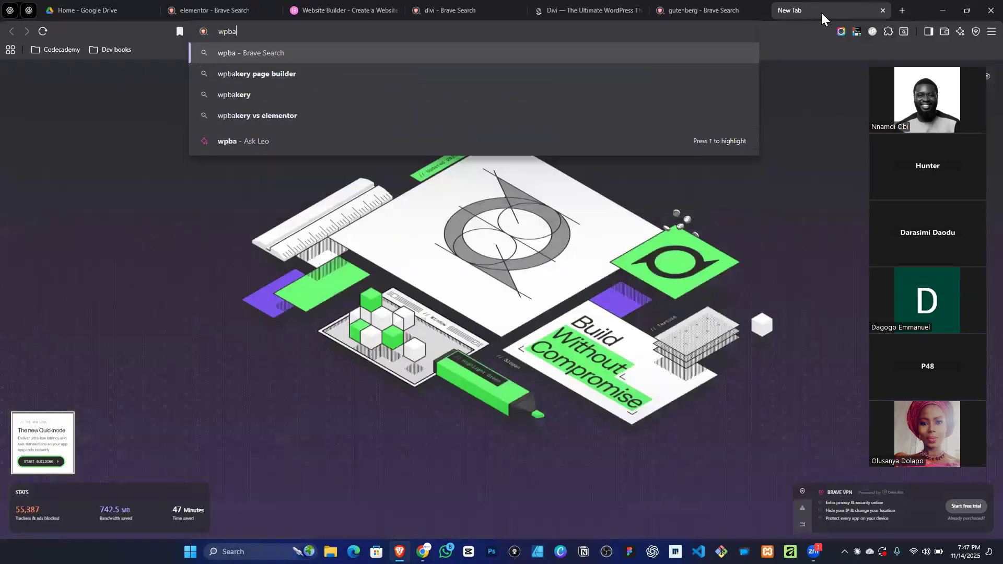
type("kery")
key("Return")
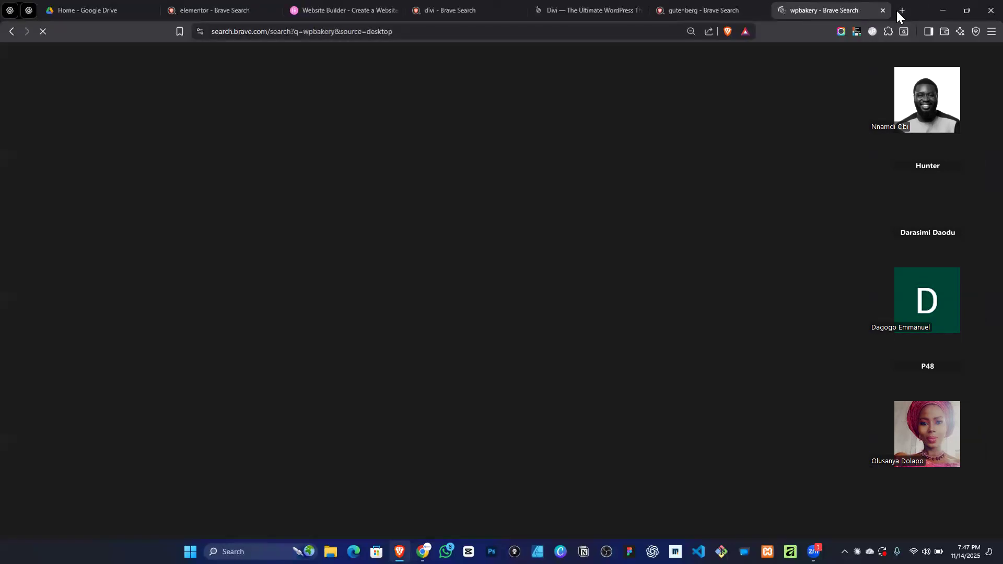
left_click(896, 12)
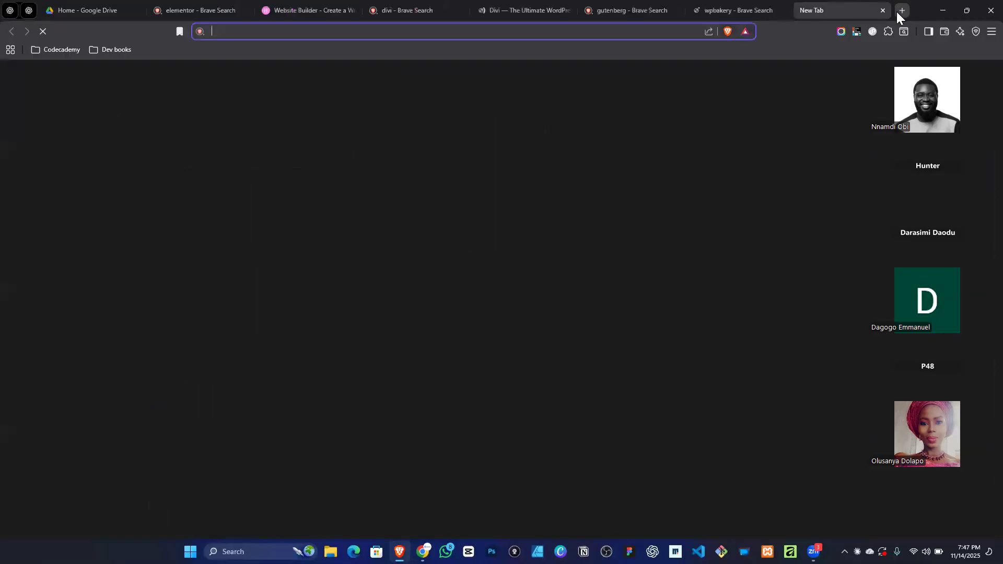
type("classic")
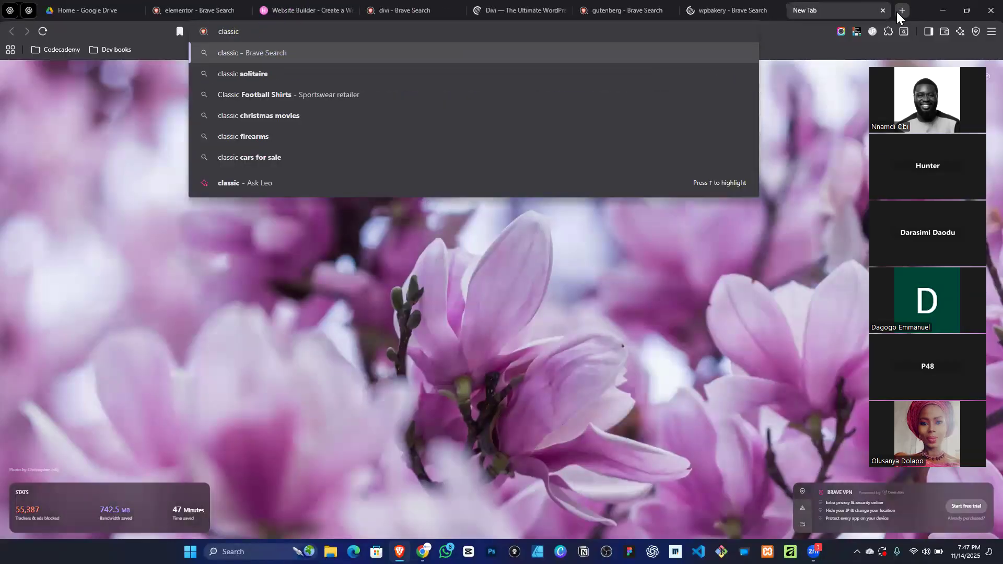
type(" editor")
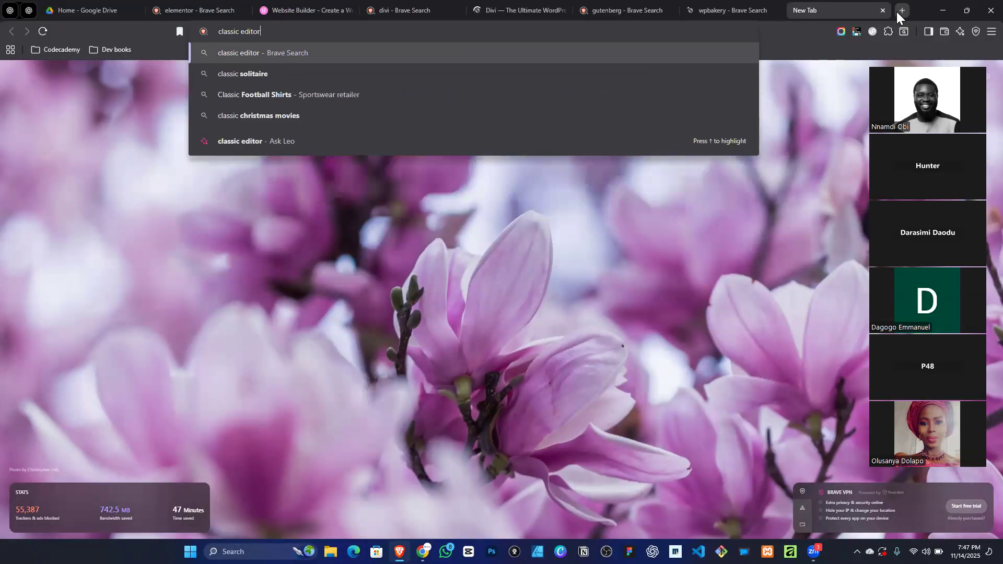
key("Return")
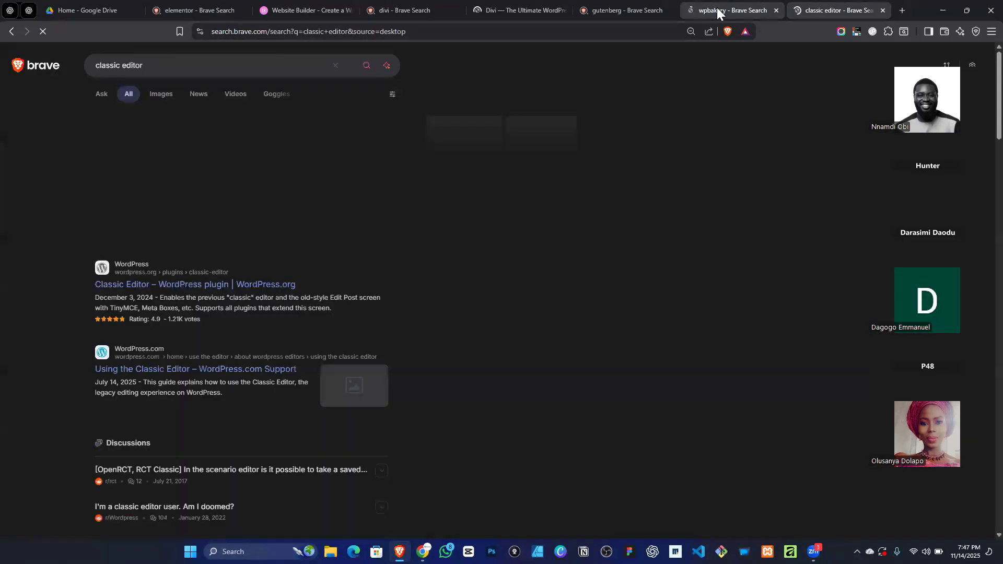
In the gutenberg results, open the Project Gutenberg result, then return to the results
left_click(717, 7)
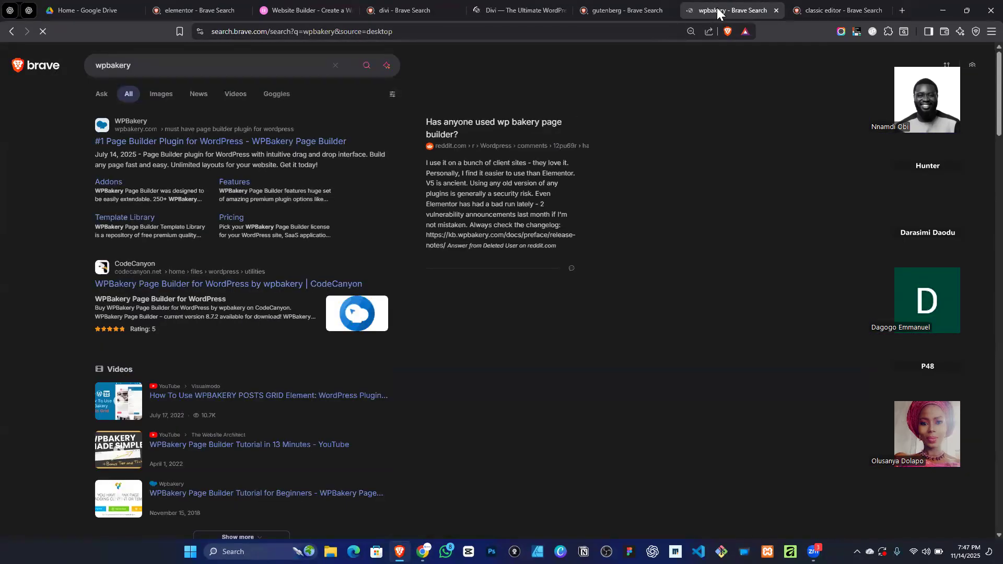
left_click(621, 7)
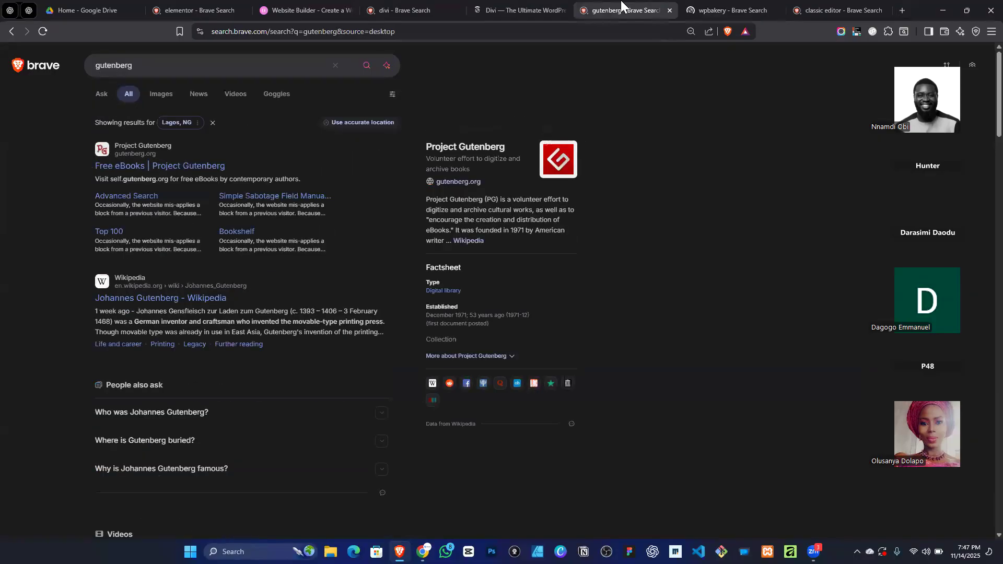
right_click(182, 169)
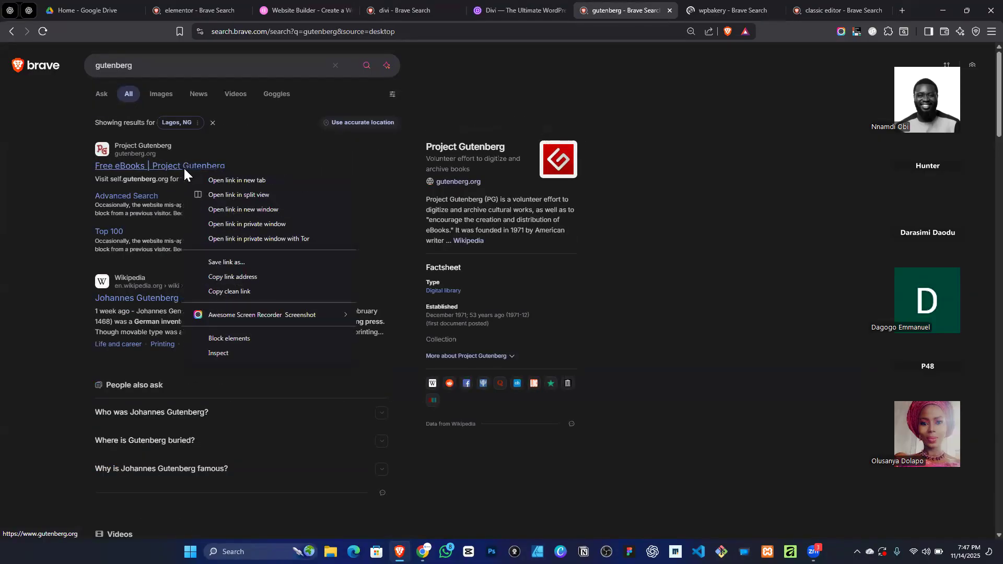
left_click(283, 143)
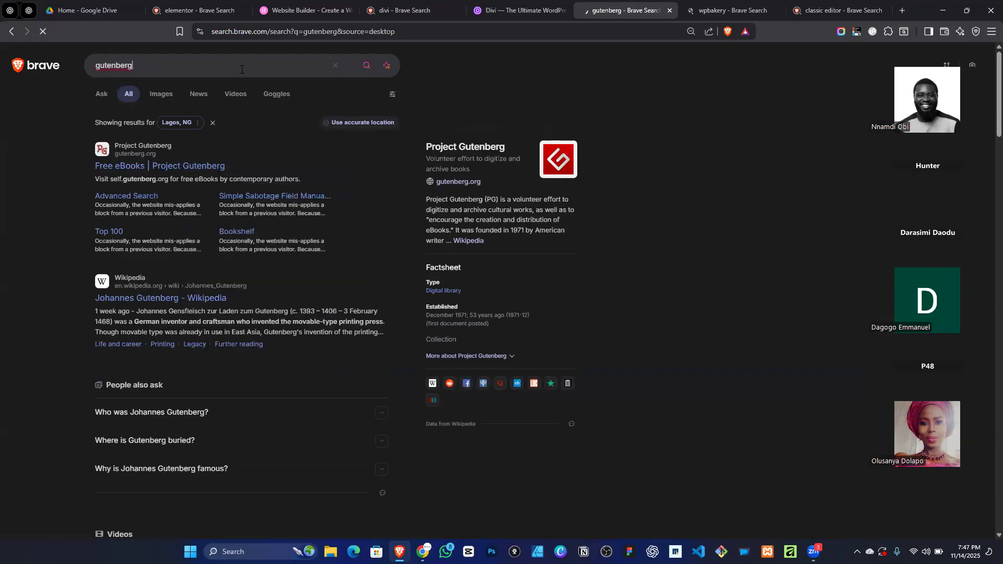
left_click(242, 69)
type("for wo")
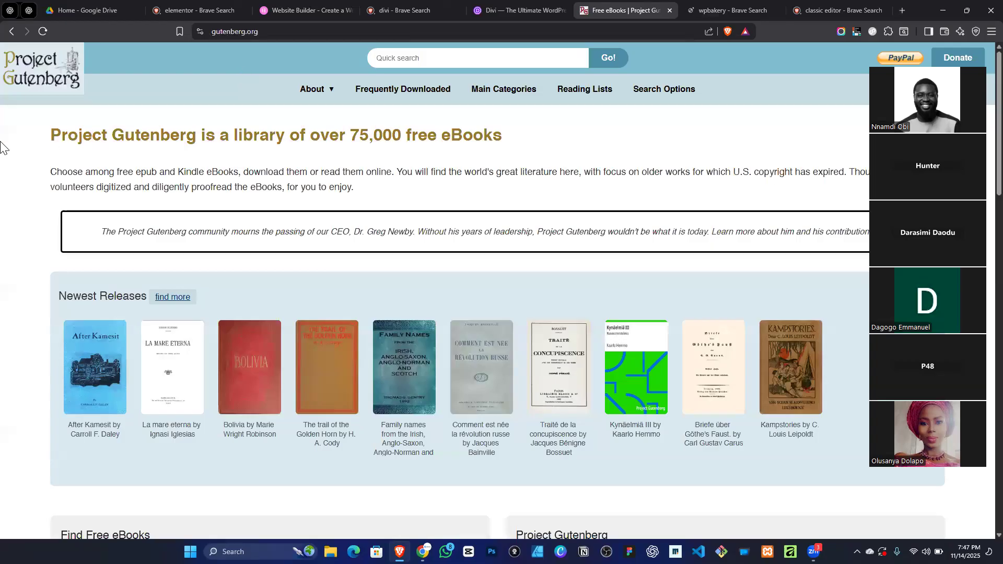
left_click(10, 32)
Refine the search to 'gutenberg wordpress' and open the WordPress.org Gutenberg page in a new tab
scroll(114, 189, "down", 1)
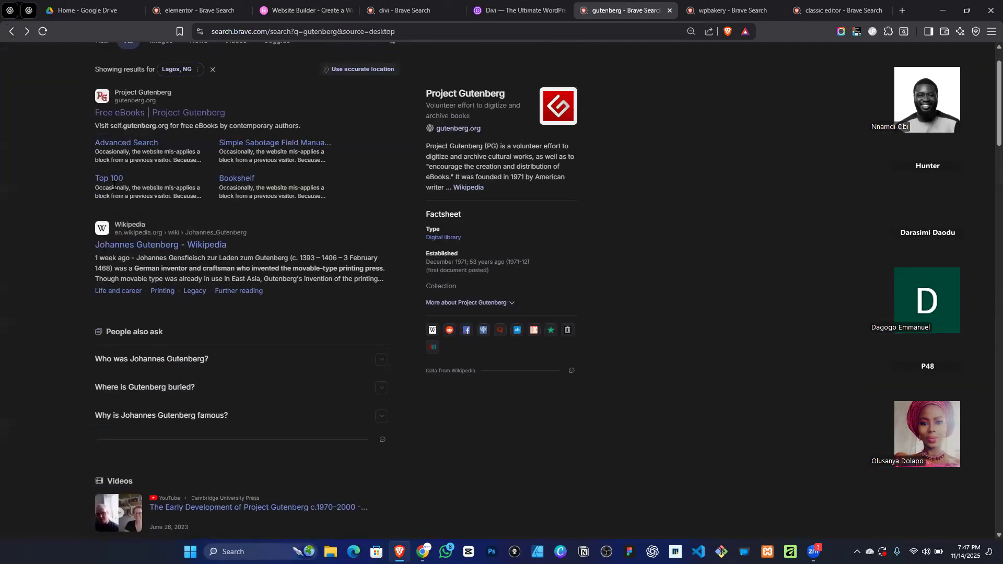
scroll(175, 84, "up", 1)
left_click(184, 66)
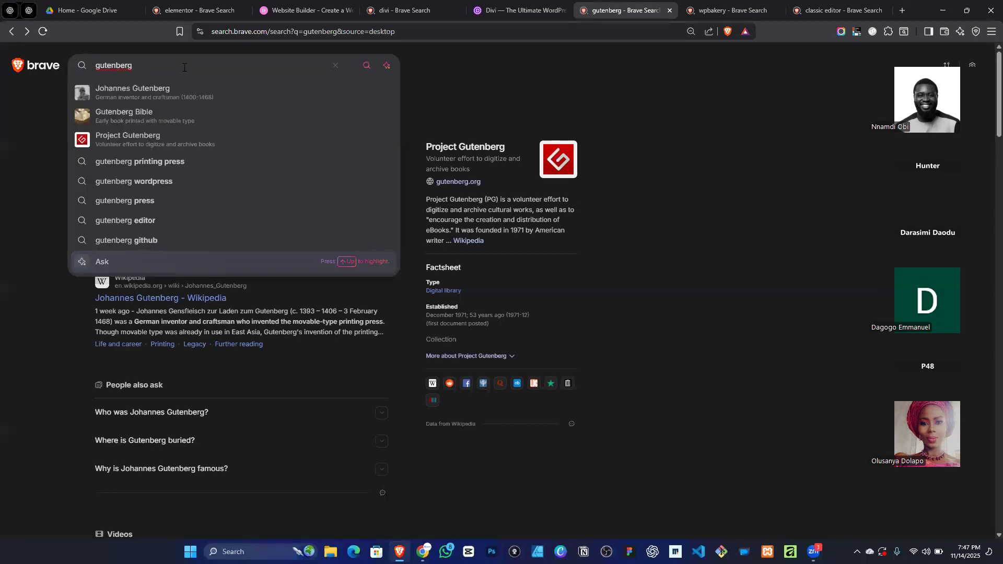
left_click(179, 185)
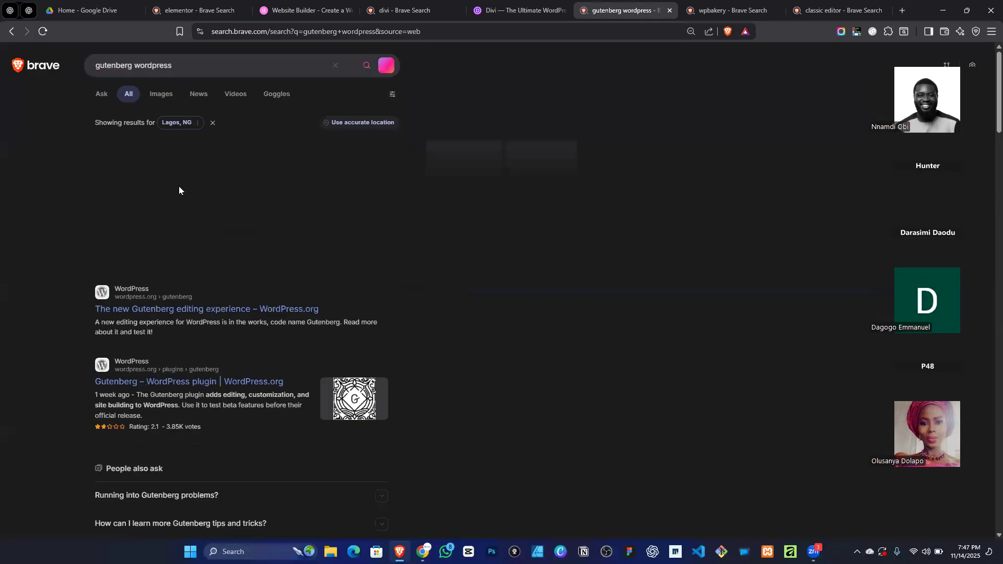
right_click(180, 310)
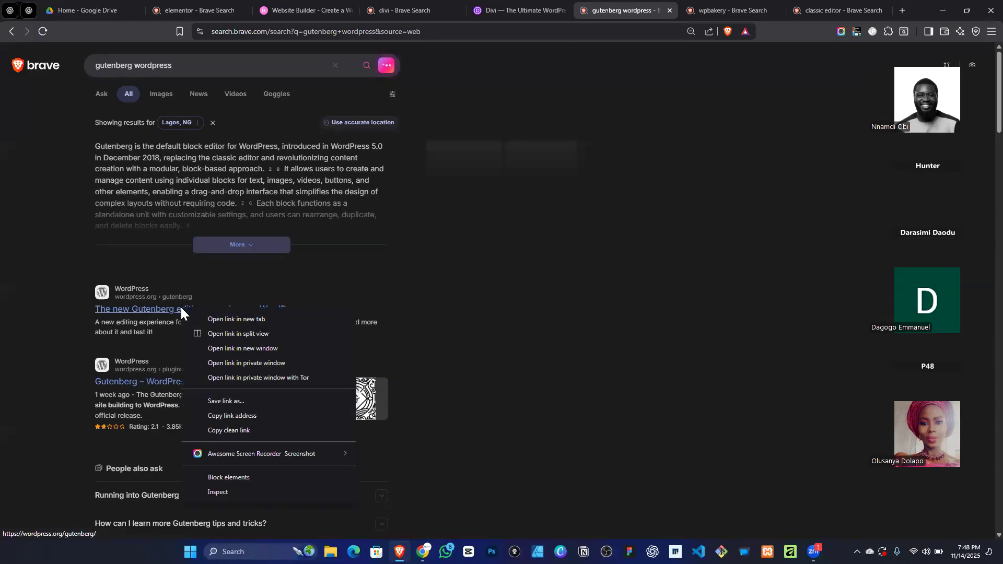
left_click(212, 319)
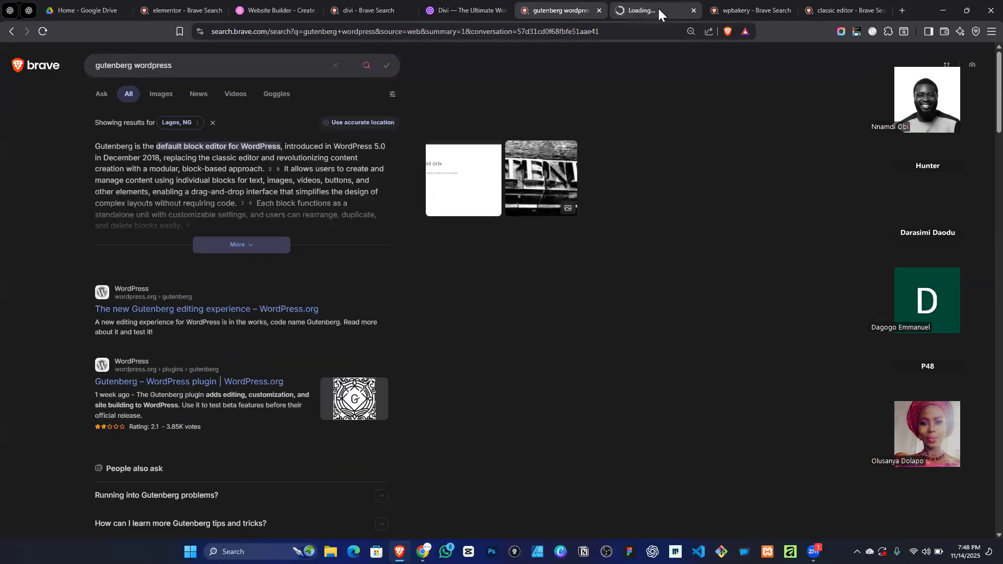
Scroll through the WordPress.org Gutenberg editor page, then move to the wpbakery search results
left_click(655, 9)
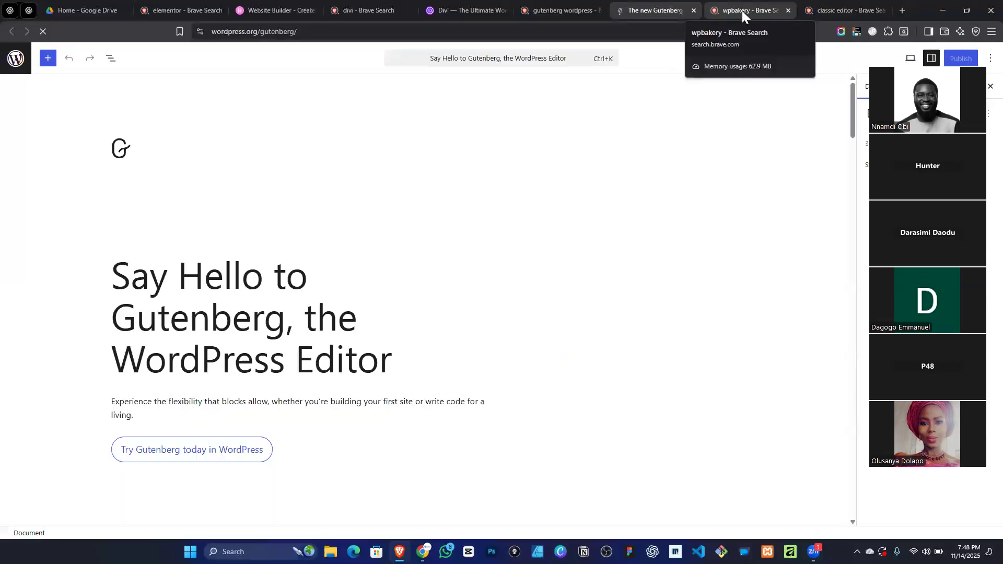
scroll(652, 221, "down", 8)
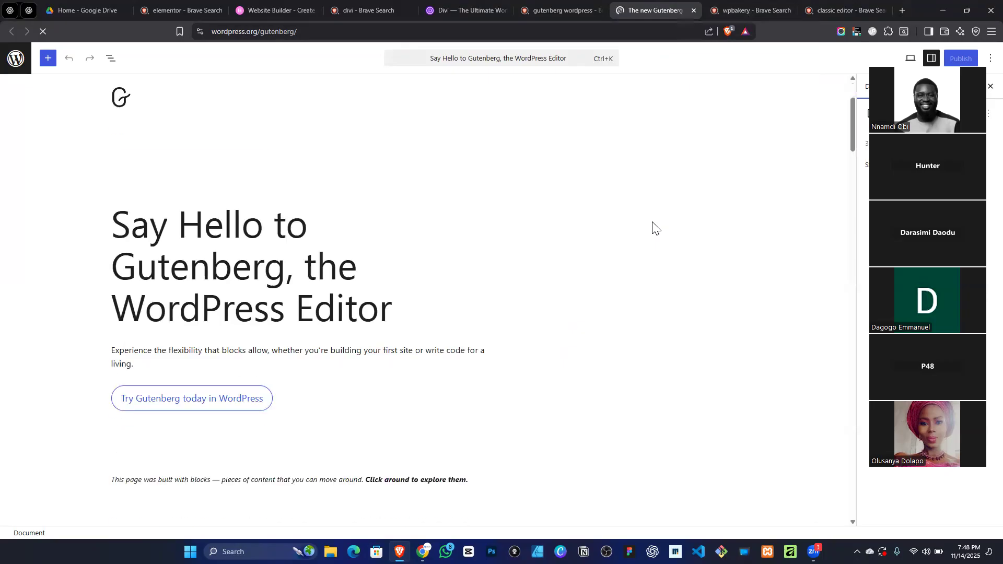
scroll(652, 222, "down", 4)
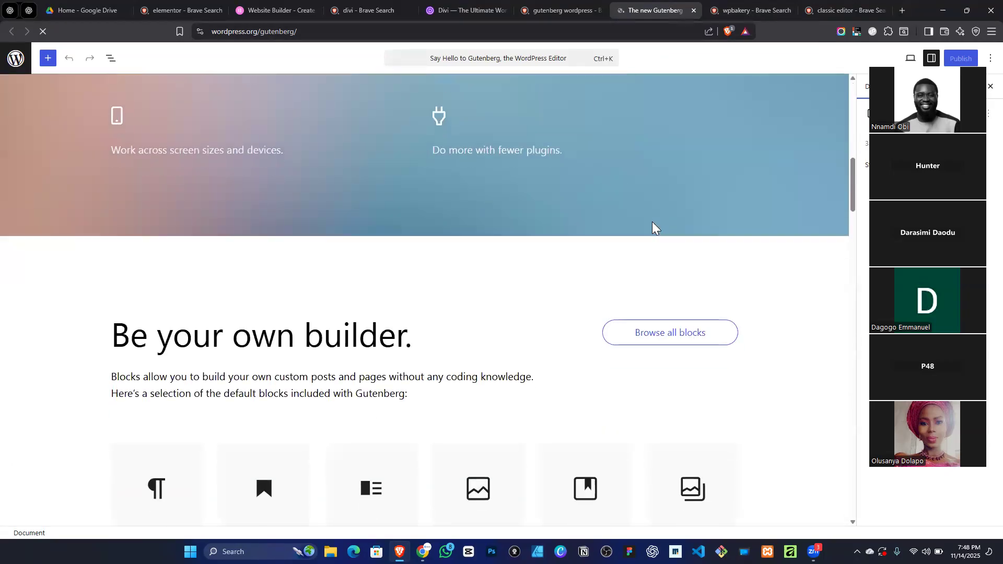
scroll(652, 222, "down", 6)
scroll(653, 222, "down", 8)
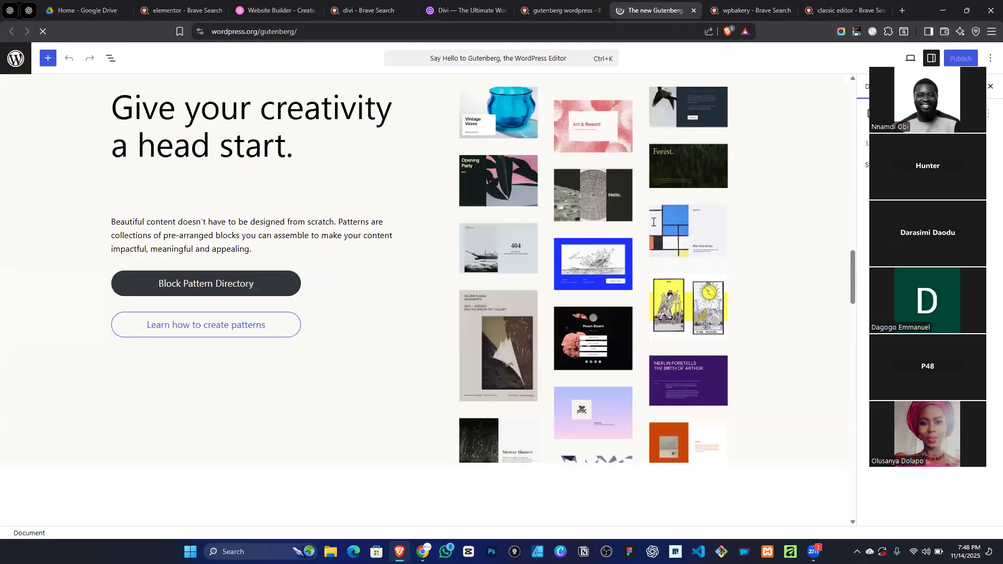
scroll(652, 222, "down", 20)
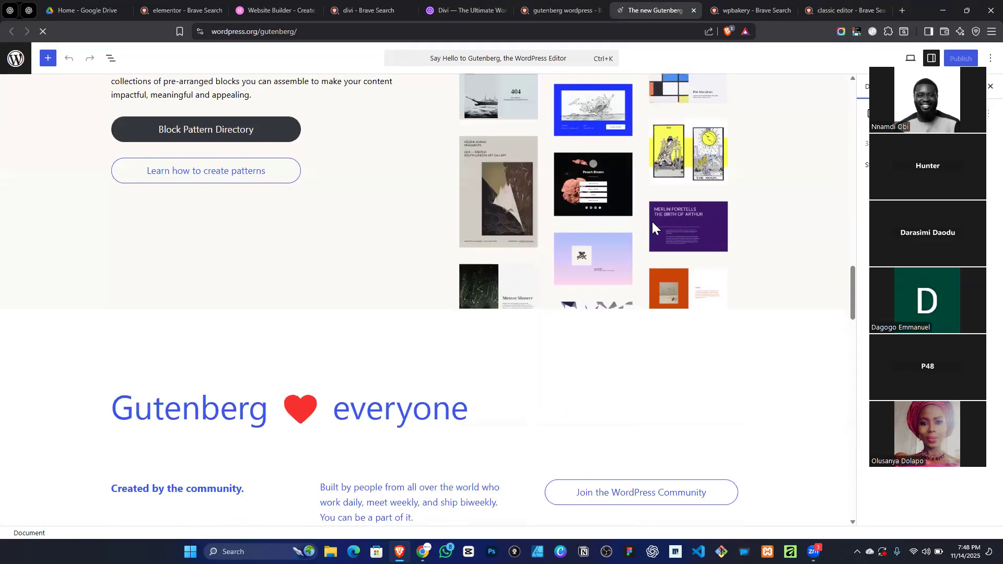
scroll(656, 230, "up", 20)
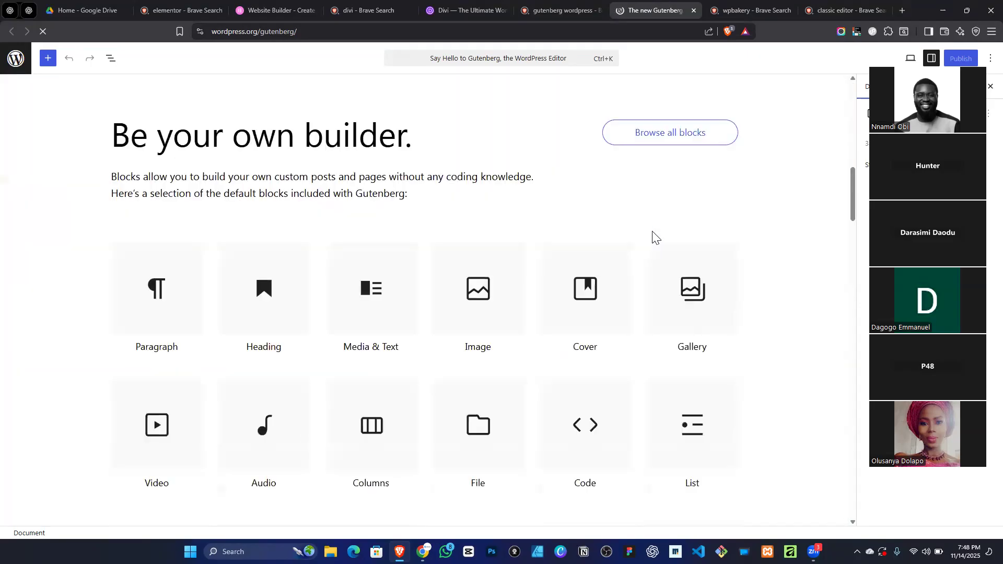
left_click(757, 6)
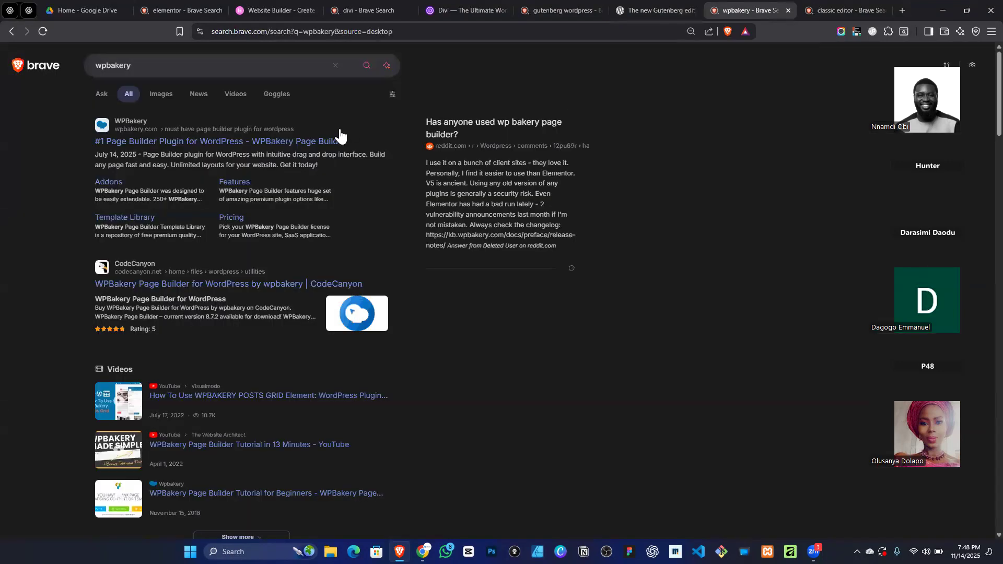
Scroll through the elementor.com homepage
left_click(286, 15)
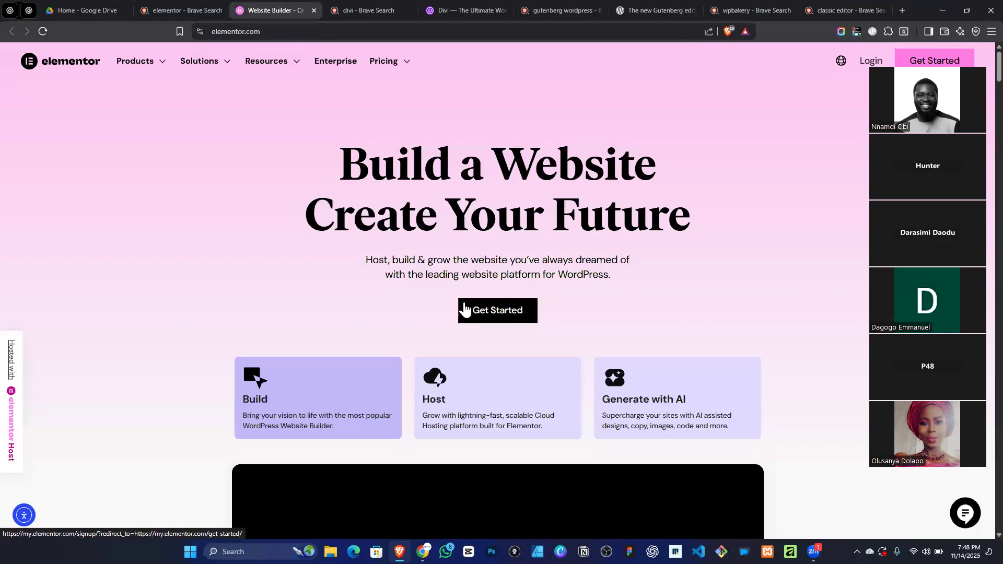
scroll(463, 303, "down", 10)
scroll(464, 302, "up", 8)
scroll(464, 302, "up", 1)
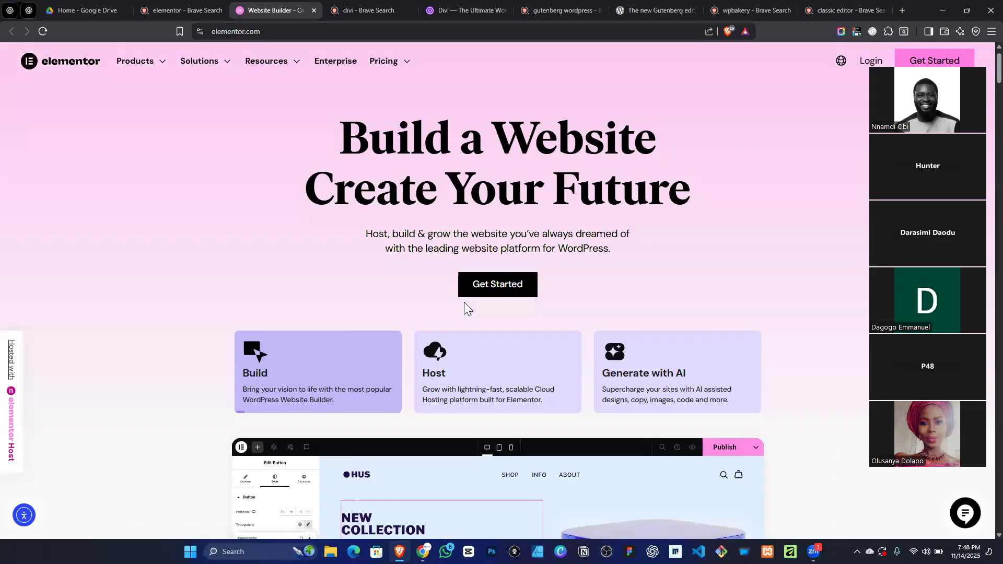
scroll(463, 302, "down", 5)
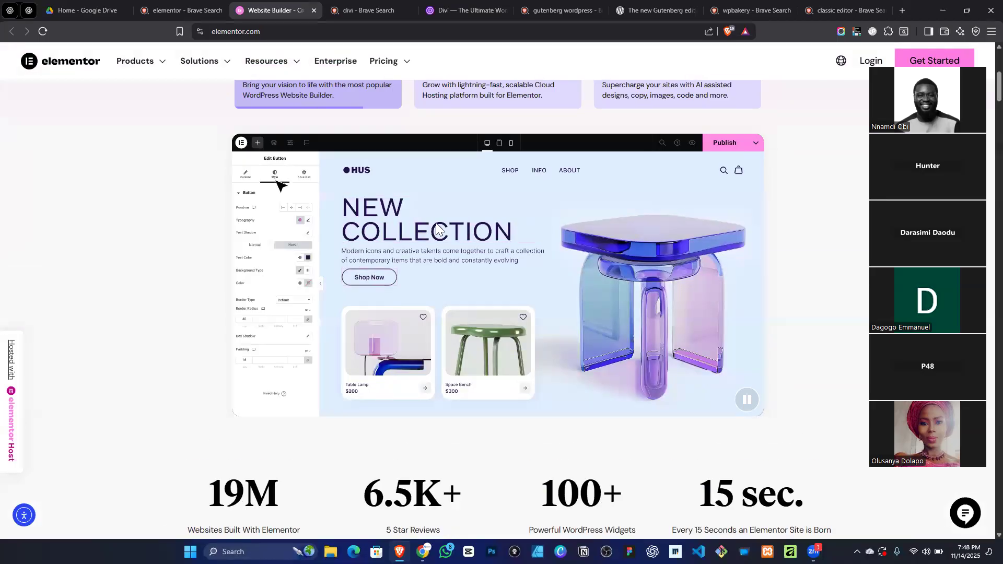
scroll(437, 227, "down", 4)
scroll(436, 223, "down", 2)
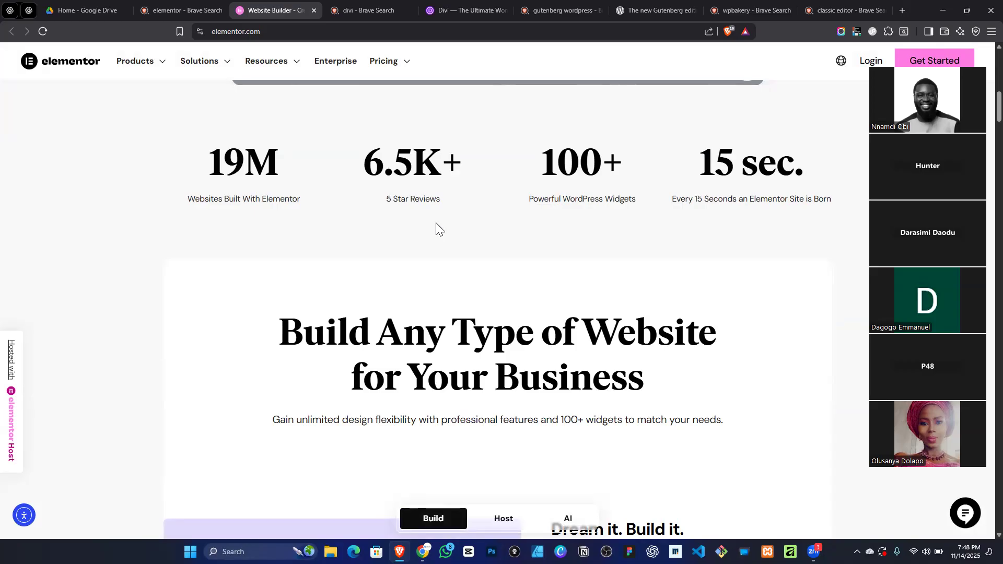
scroll(438, 228, "down", 1)
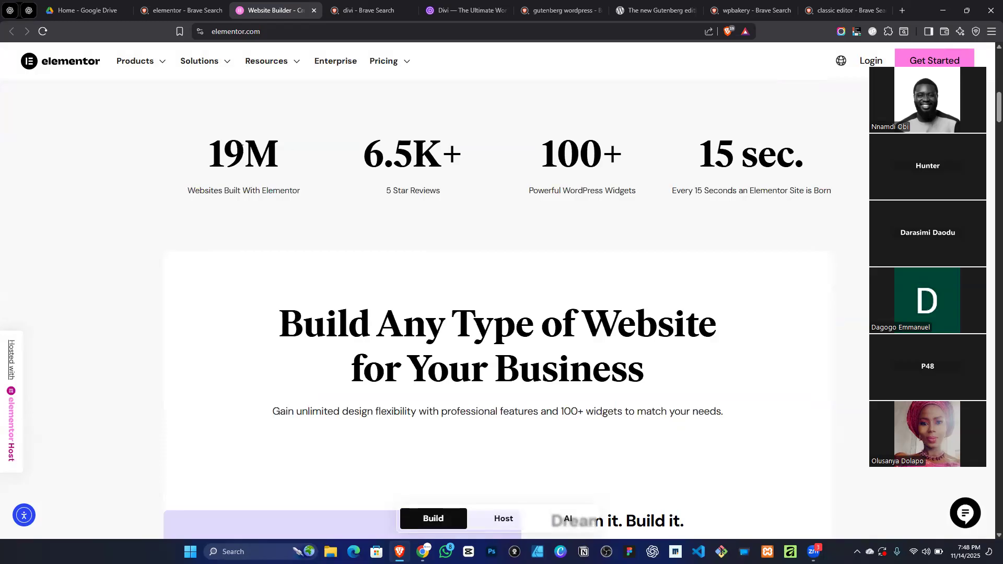
scroll(239, 157, "up", 10)
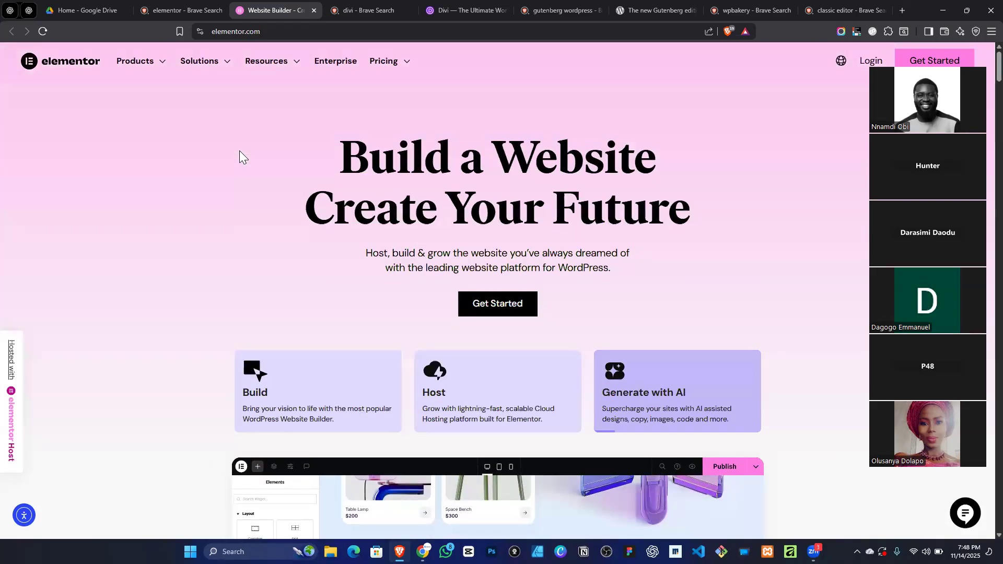
scroll(239, 151, "down", 5)
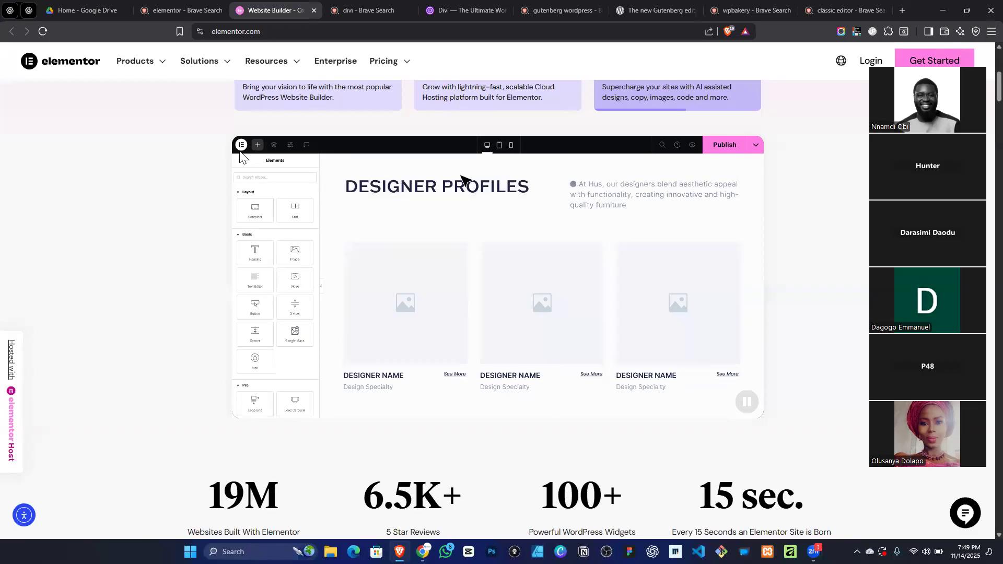
scroll(240, 153, "down", 5)
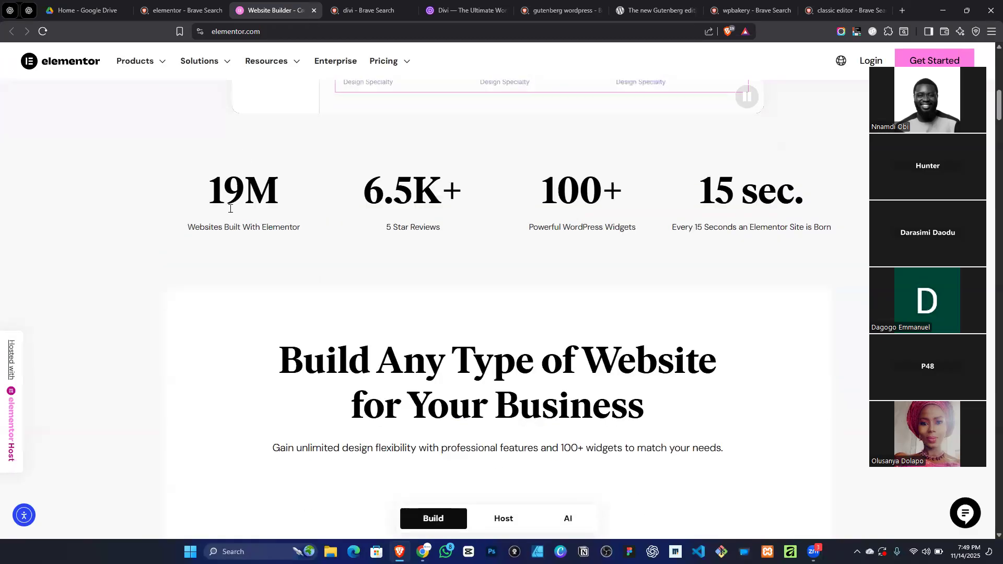
scroll(236, 256, "down", 3)
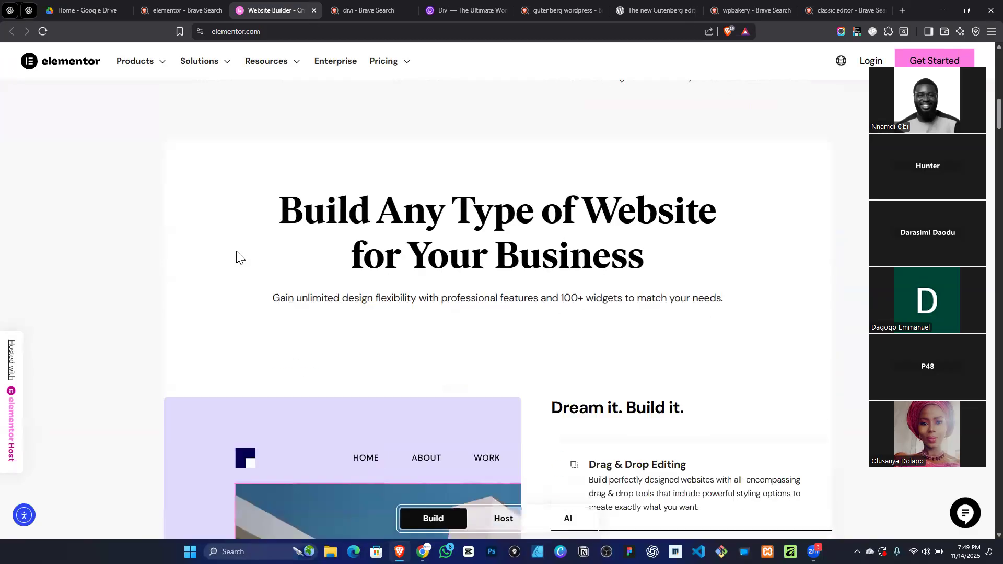
scroll(238, 256, "down", 3)
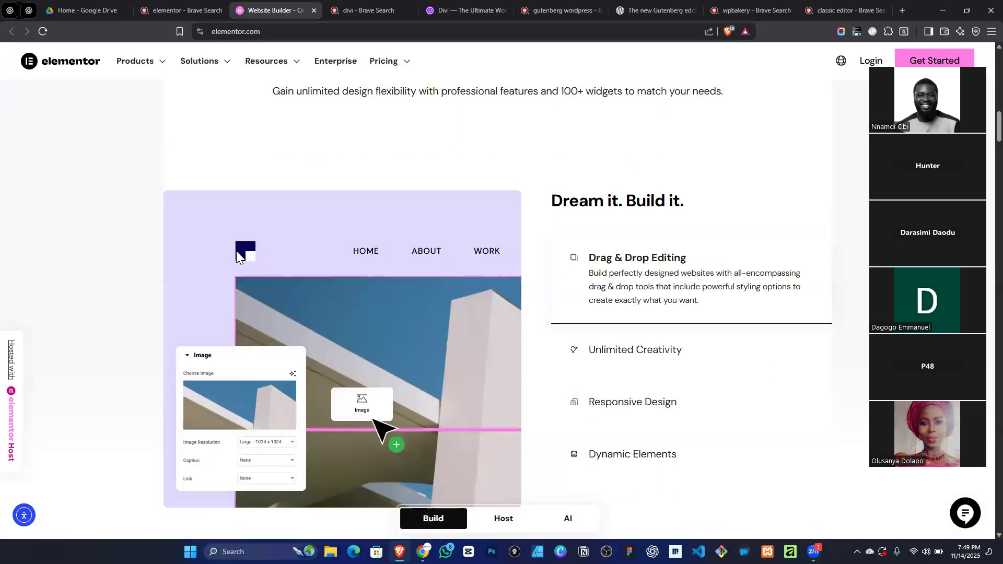
scroll(236, 250, "down", 7)
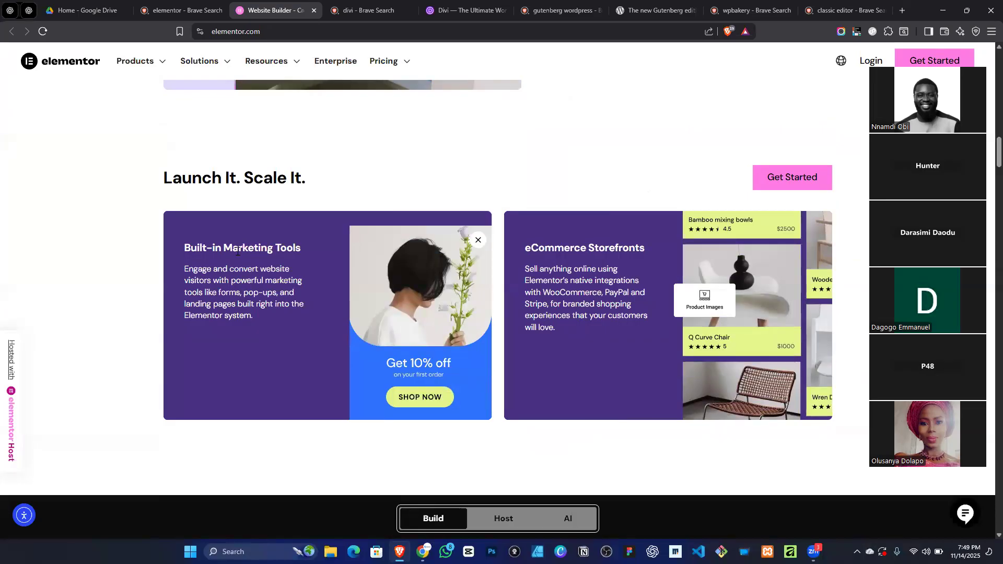
scroll(236, 250, "down", 6)
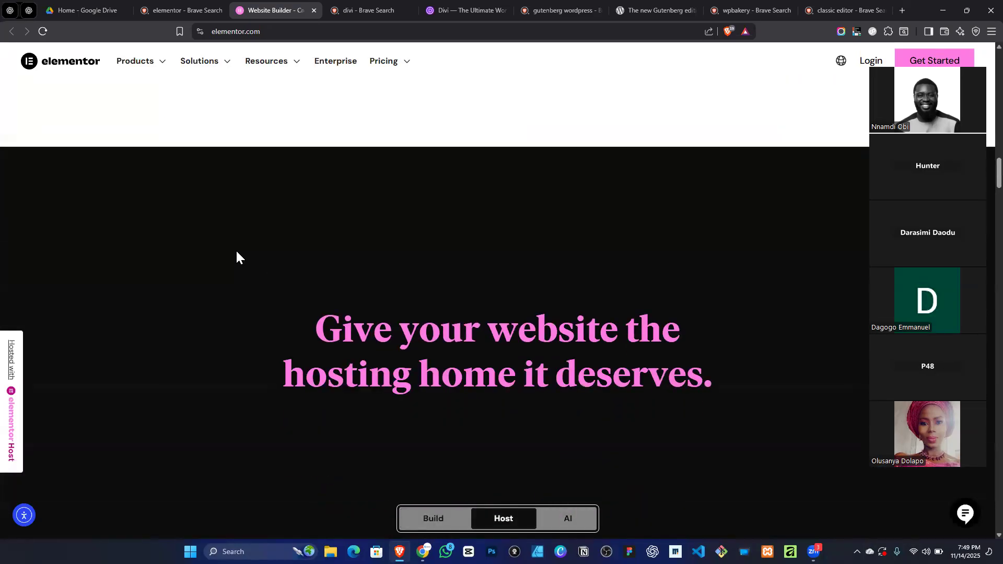
scroll(236, 254, "down", 7)
scroll(236, 256, "down", 5)
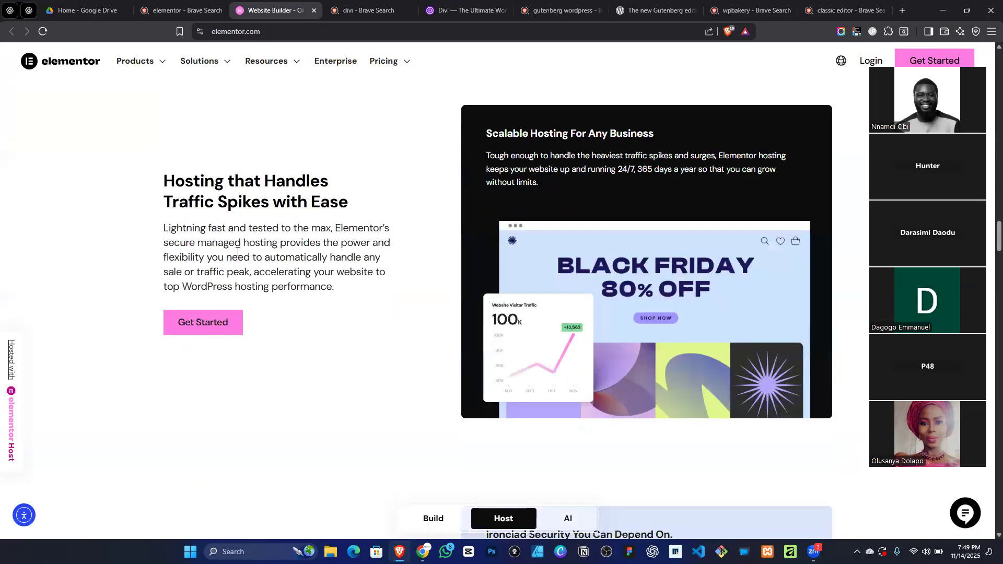
scroll(237, 251, "down", 2)
scroll(236, 262, "up", 15)
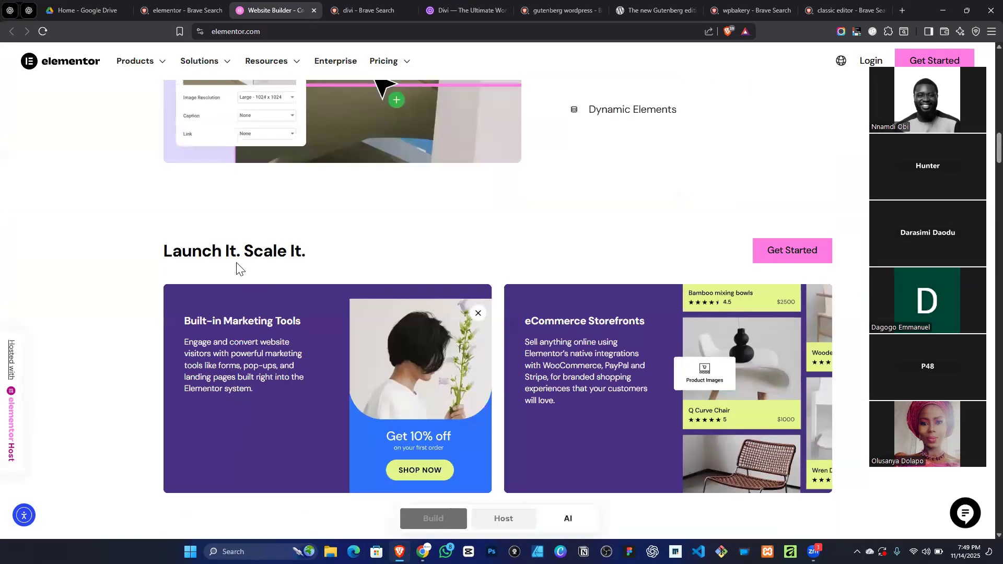
scroll(236, 262, "up", 5)
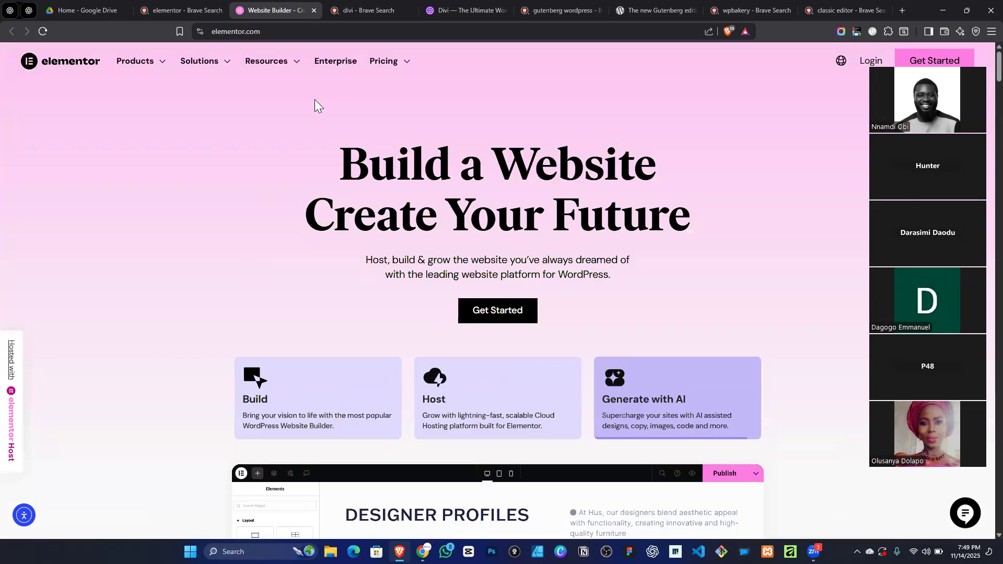
View Elementor's pricing, then open and skim the Website Builder product page
left_click(374, 77)
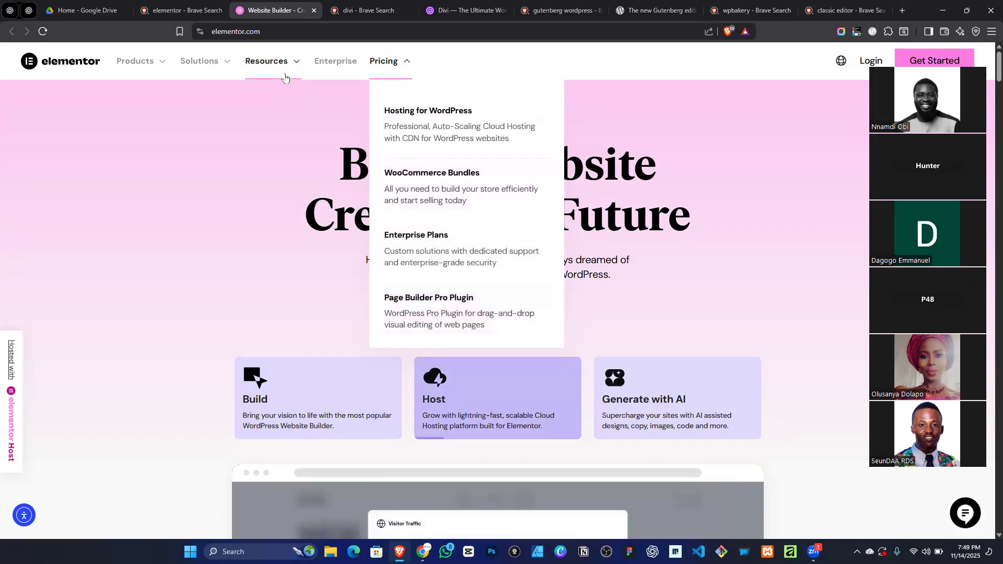
left_click(157, 60)
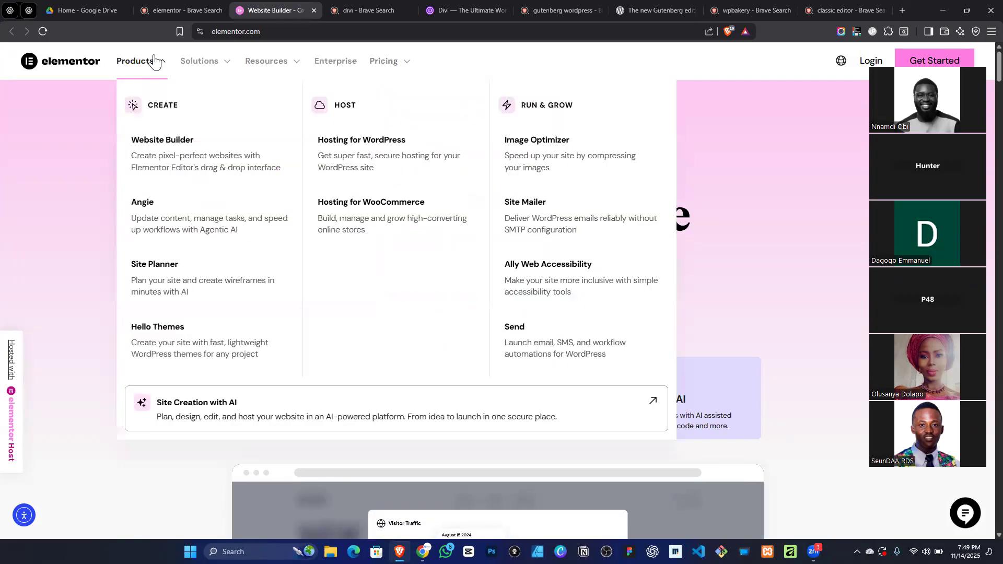
left_click(209, 168)
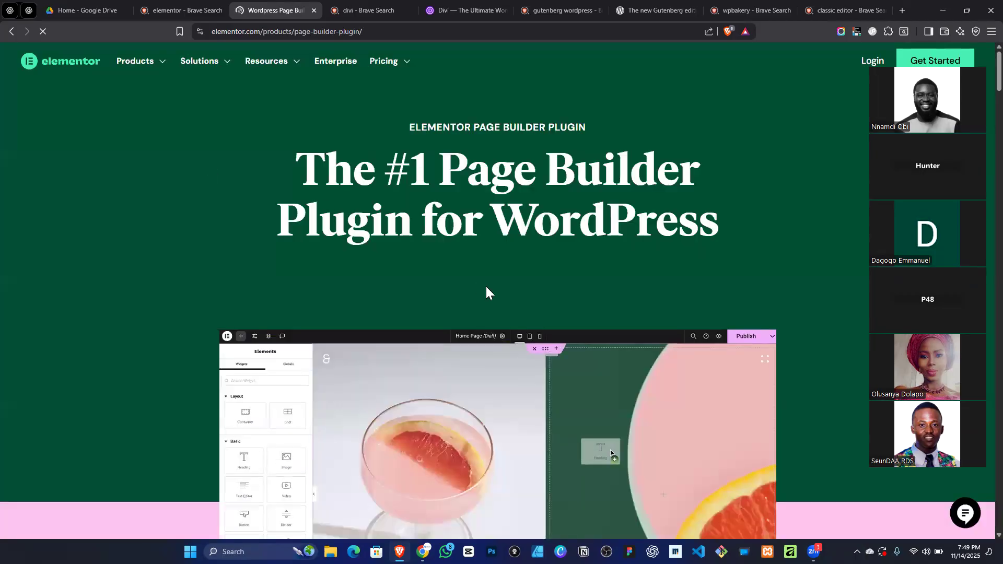
scroll(486, 287, "down", 8)
scroll(486, 287, "down", 5)
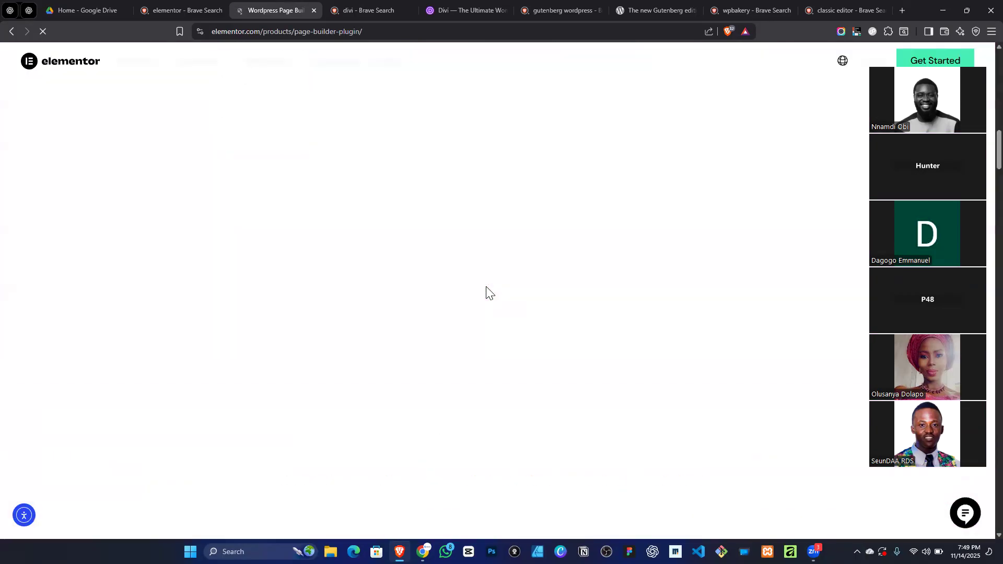
scroll(485, 287, "down", 7)
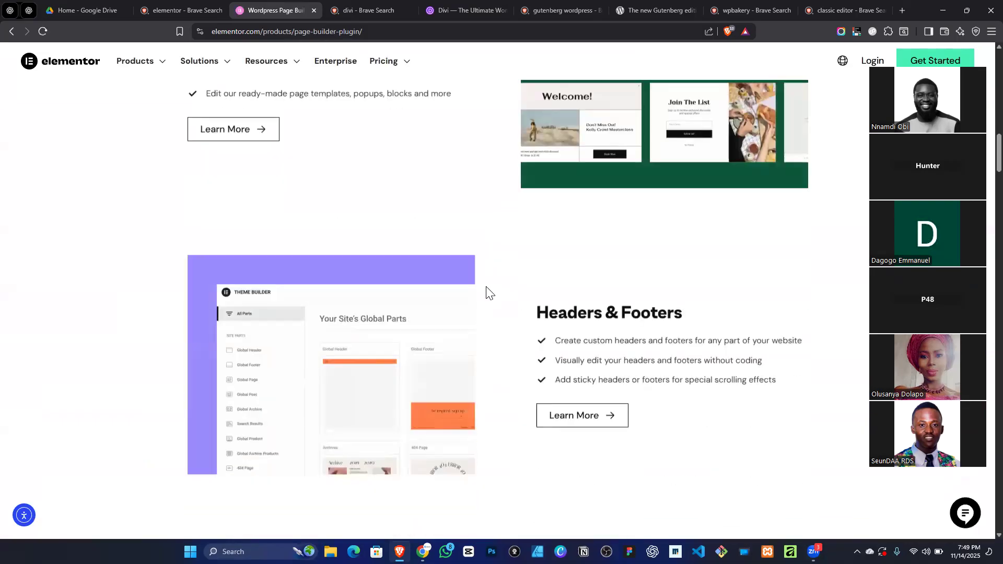
scroll(485, 286, "up", 20)
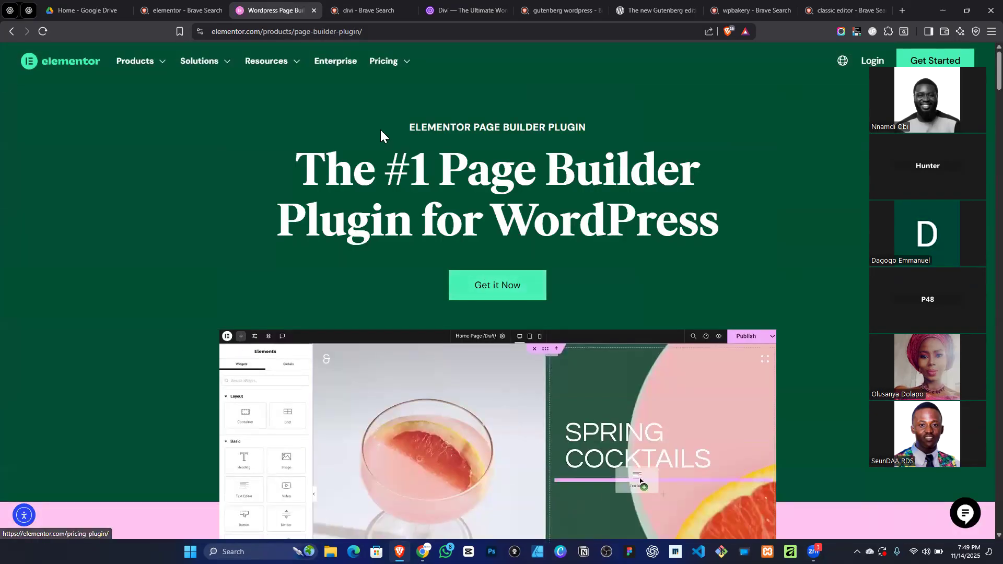
Glance at the divi results, recheck the Elementor page builder page, then go to the Divi page
left_click(372, 11)
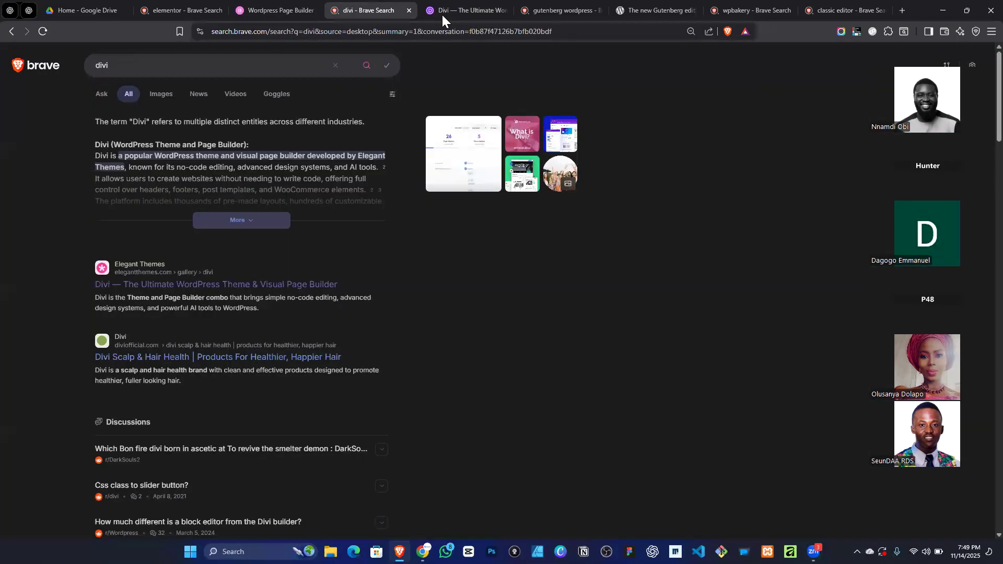
left_click(264, 11)
scroll(338, 242, "down", 5)
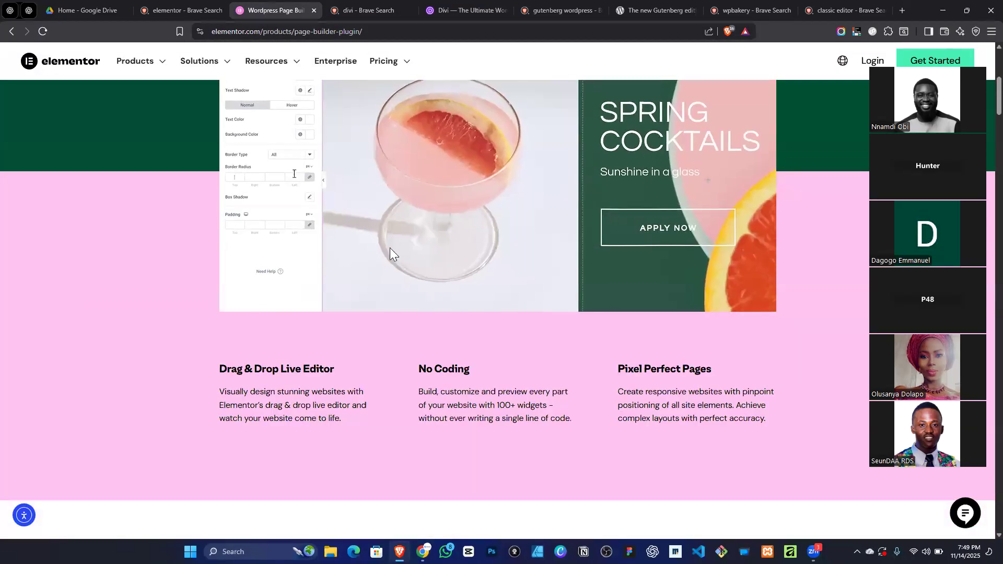
scroll(471, 210, "up", 3)
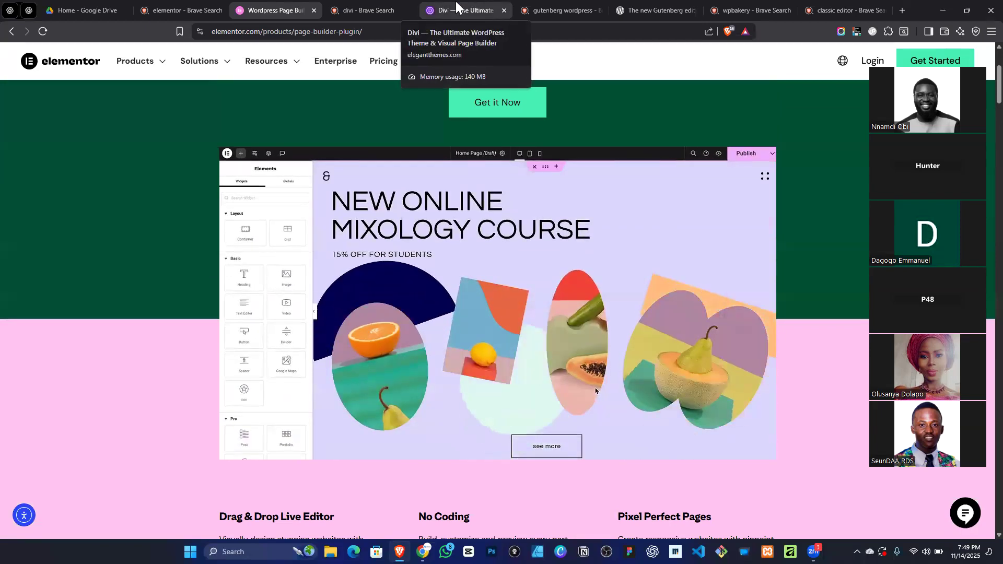
left_click(456, 4)
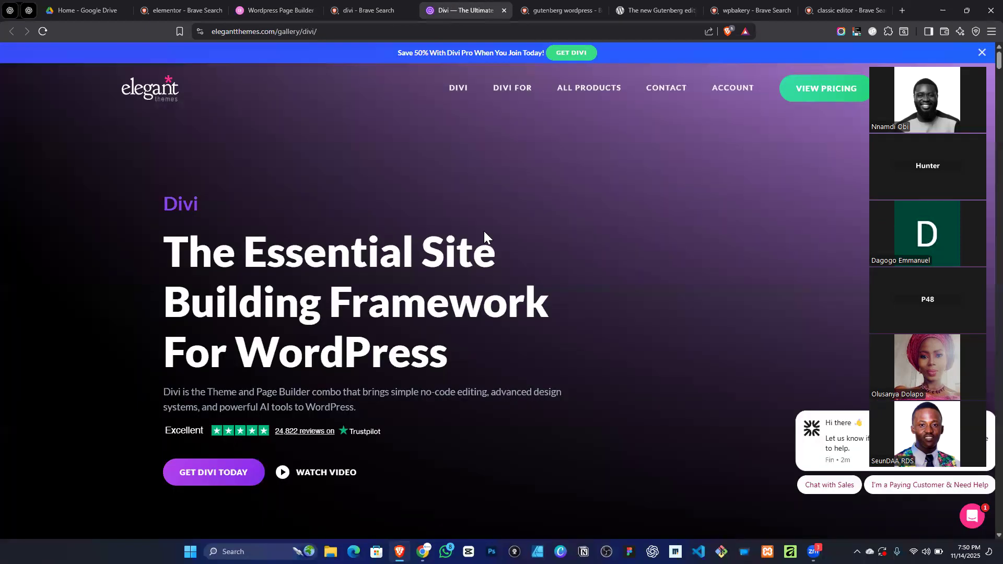
Scroll the Divi page through its No-Code Visual Editing and Divi Quick Sites sections, then back up
scroll(484, 231, "down", 10)
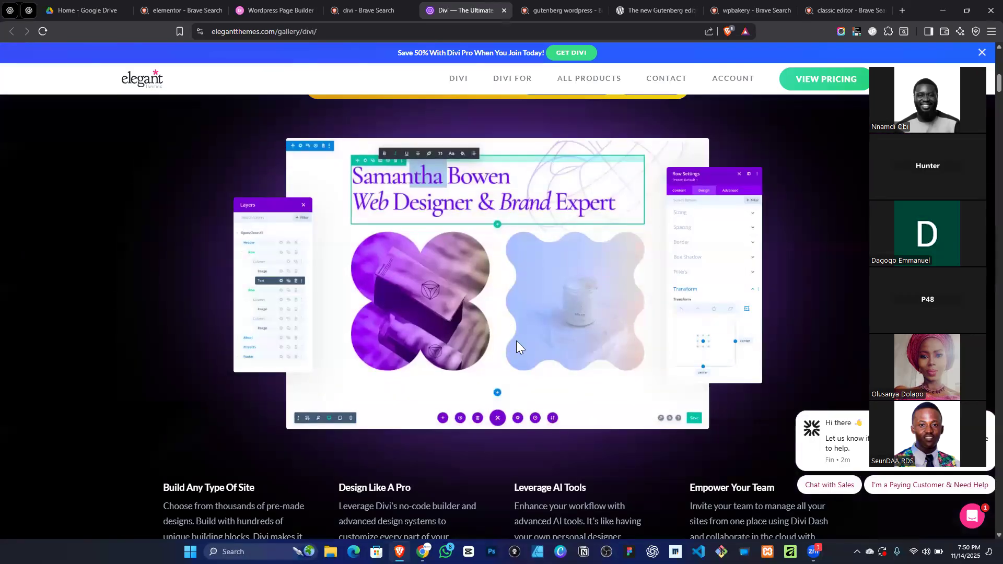
scroll(516, 340, "down", 3)
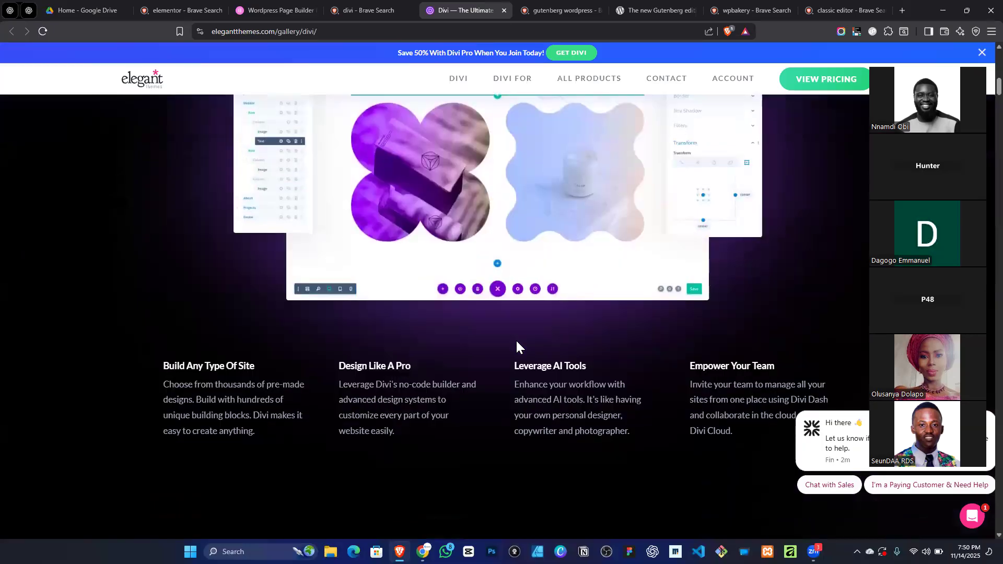
scroll(516, 340, "down", 3)
scroll(516, 341, "up", 4)
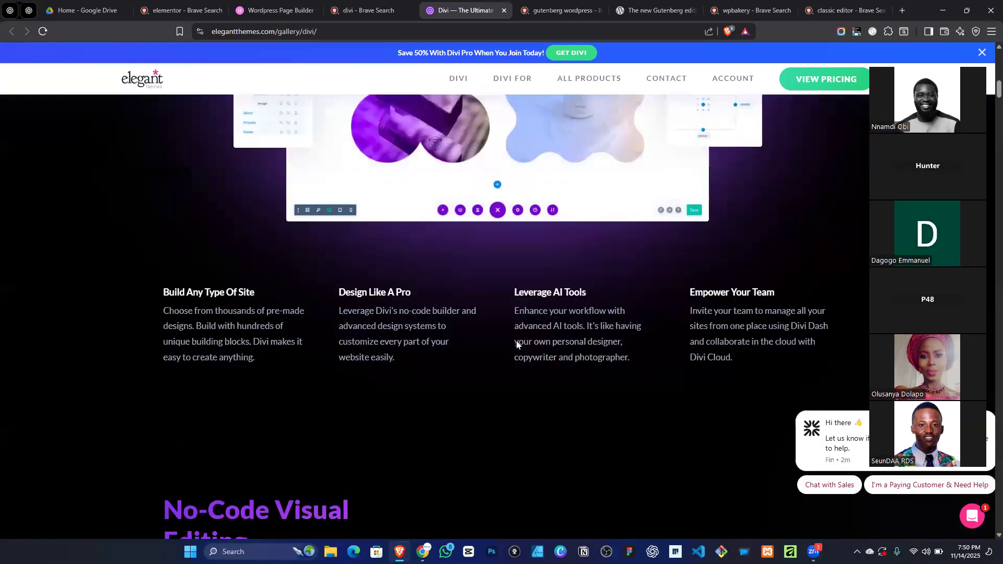
scroll(516, 341, "up", 4)
scroll(516, 341, "down", 7)
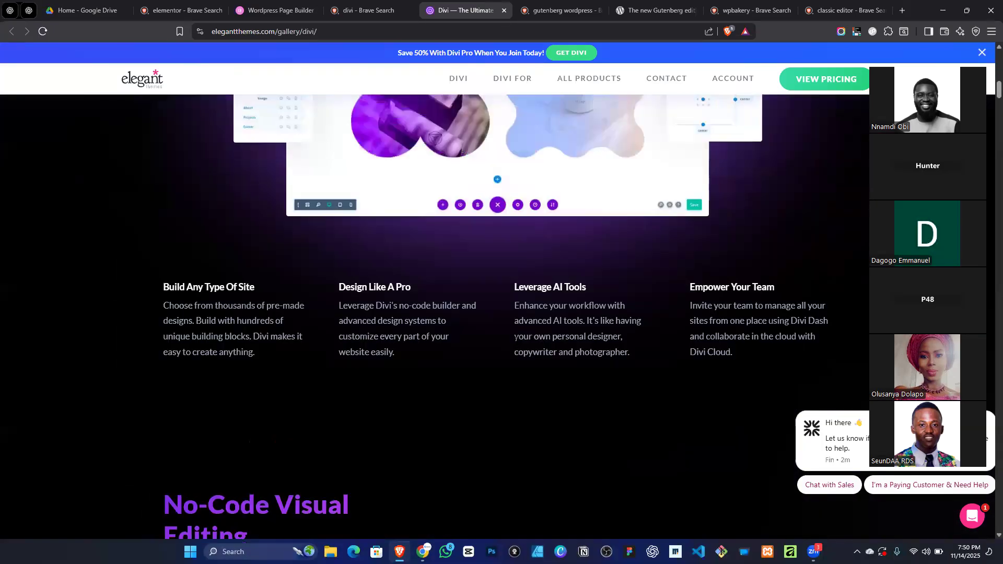
scroll(516, 343, "down", 4)
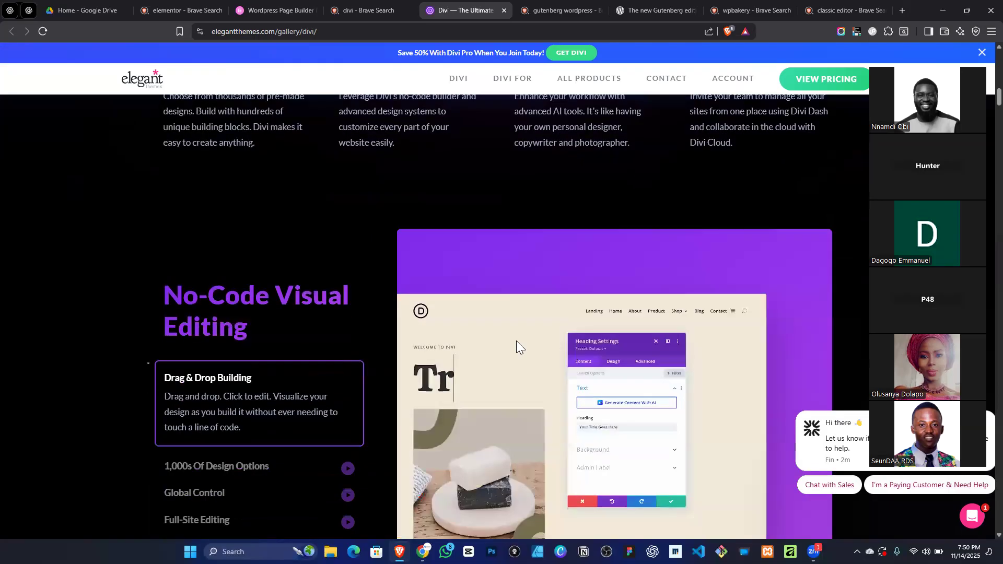
scroll(516, 342, "down", 6)
scroll(516, 341, "up", 3)
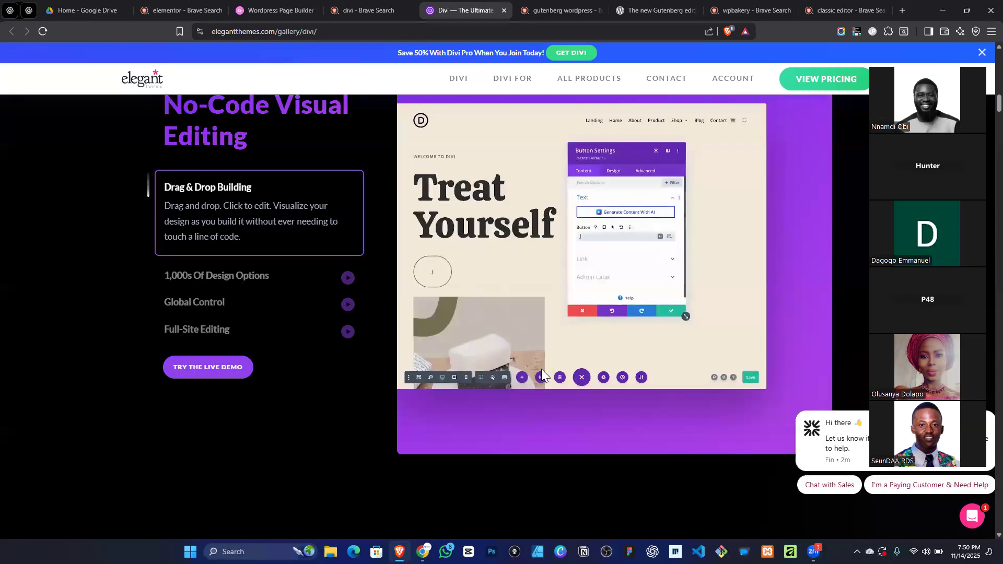
scroll(541, 369, "down", 4)
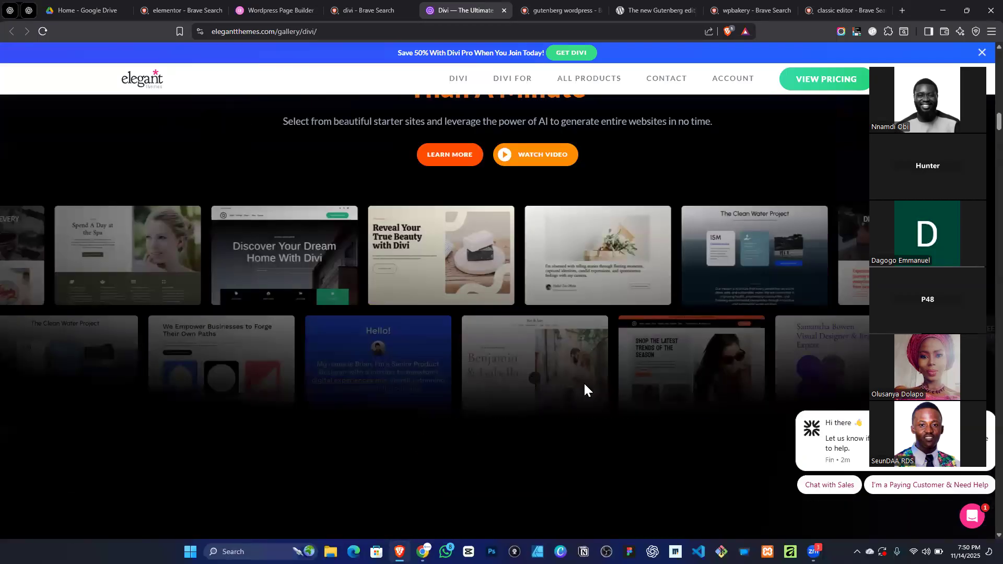
scroll(584, 382, "up", 15)
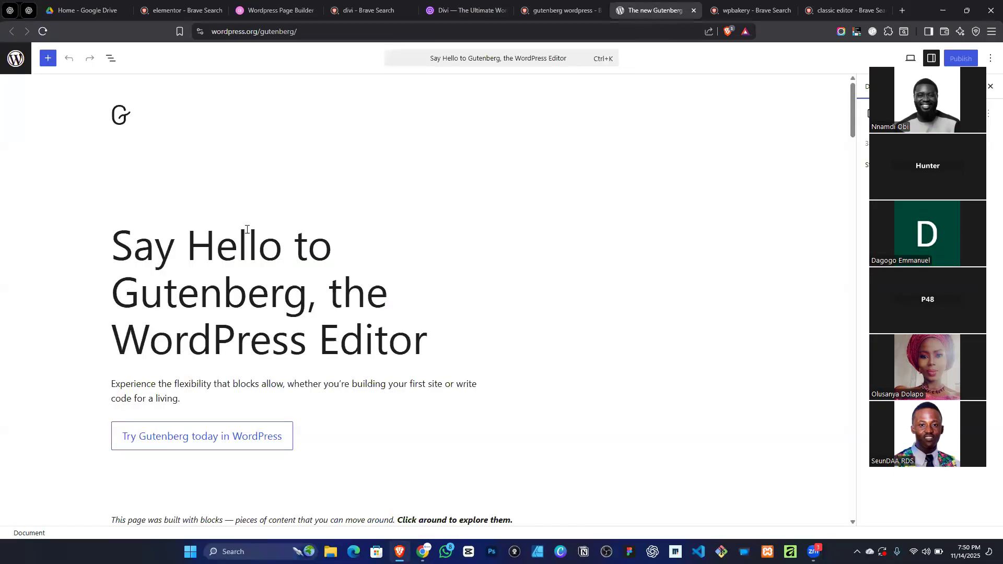
Scroll further down the Divi page
scroll(123, 152, "down", 10)
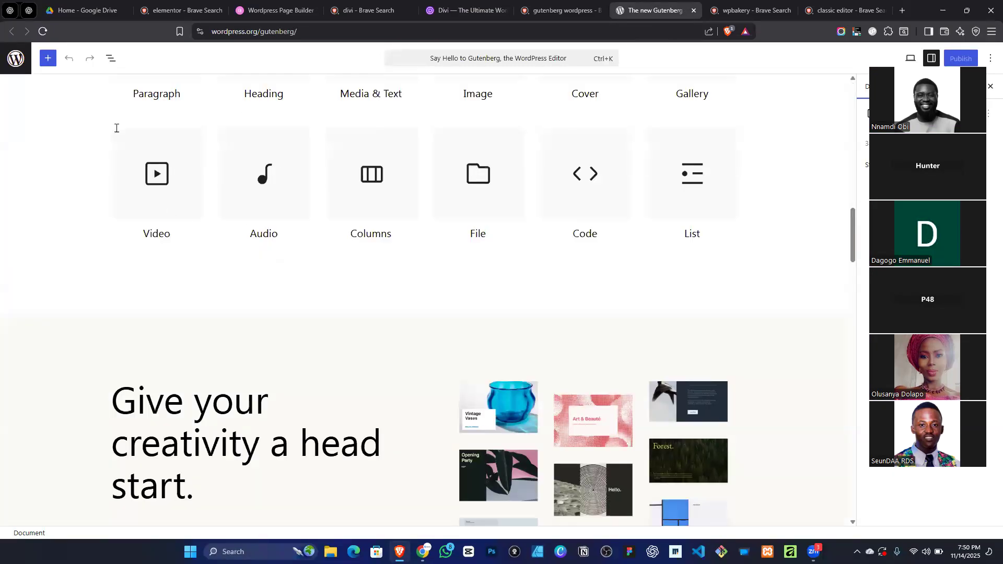
scroll(116, 128, "down", 5)
scroll(228, 249, "down", 10)
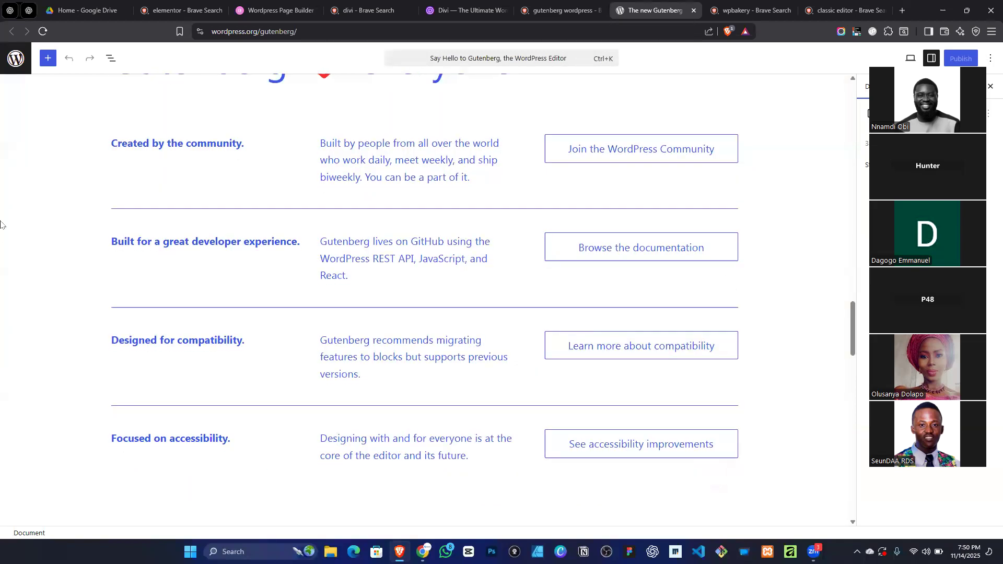
scroll(109, 195, "down", 10)
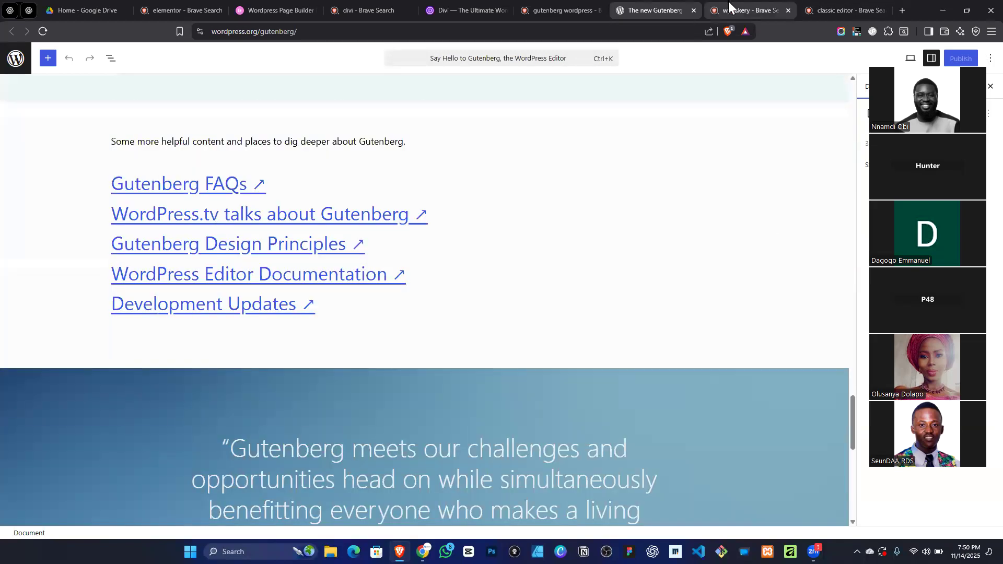
Open and skim the WPBakery homepage, then open the WordPress.org Classic Editor plugin page
left_click(752, 10)
left_click(138, 142)
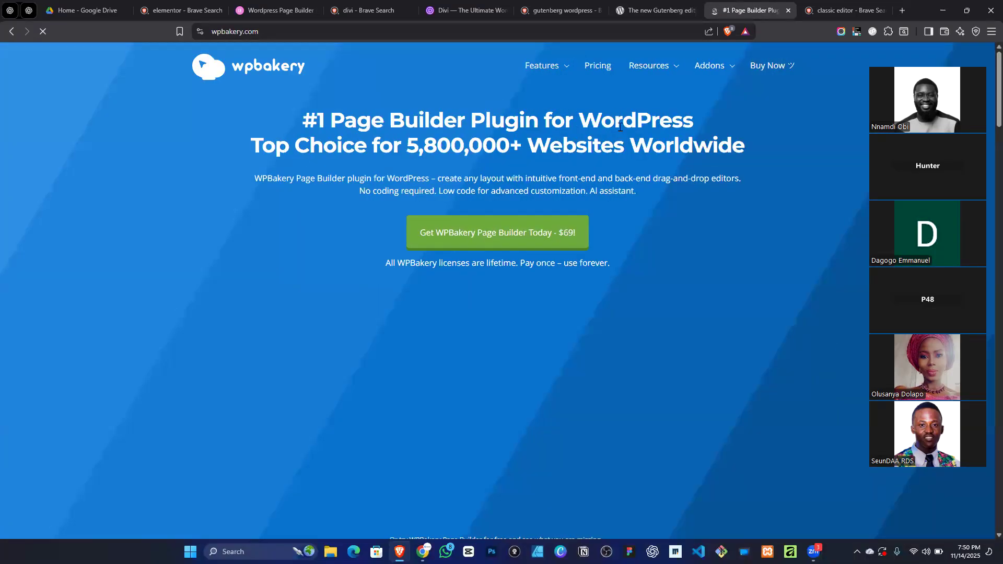
scroll(495, 228, "down", 15)
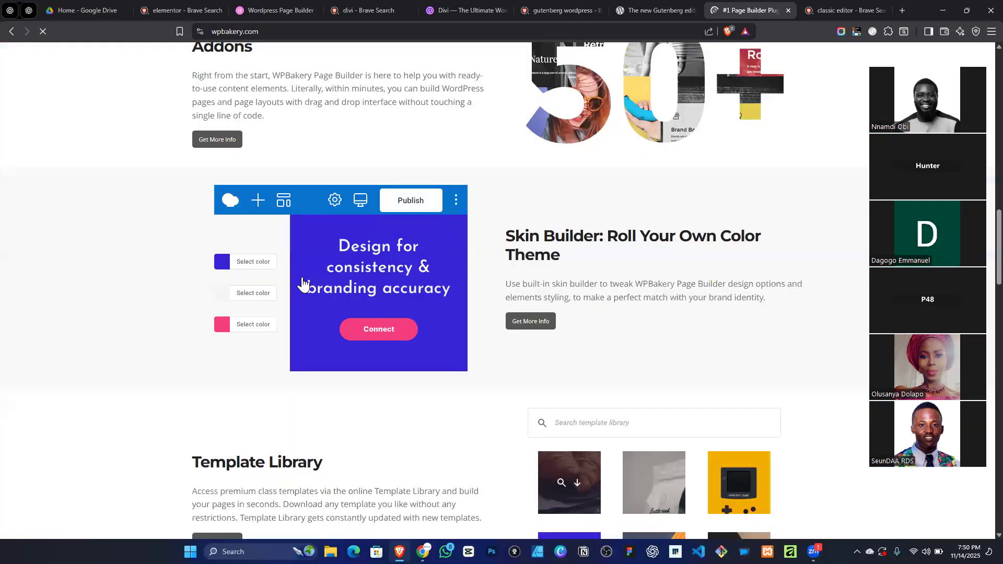
scroll(581, 197, "up", 15)
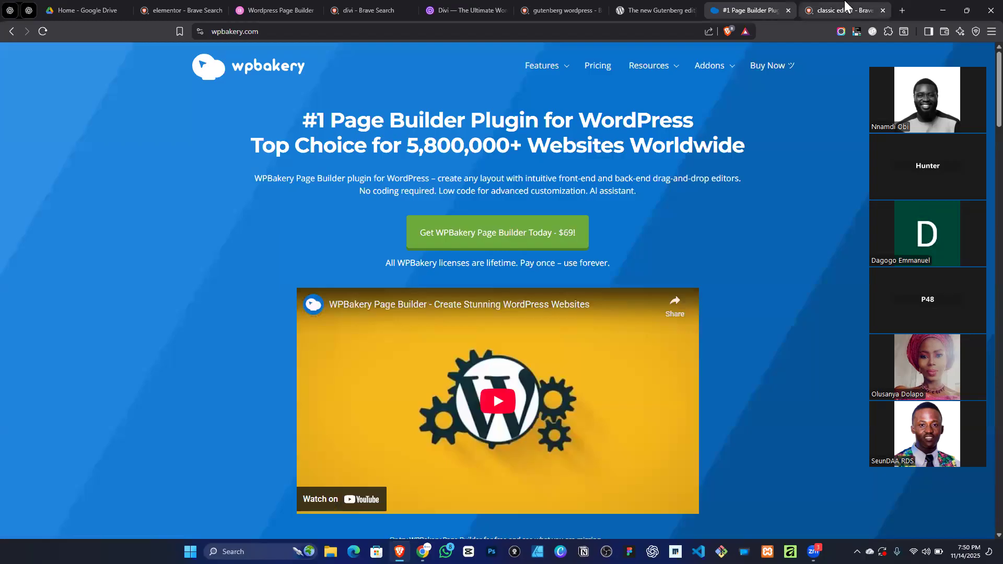
left_click(846, 9)
left_click(130, 286)
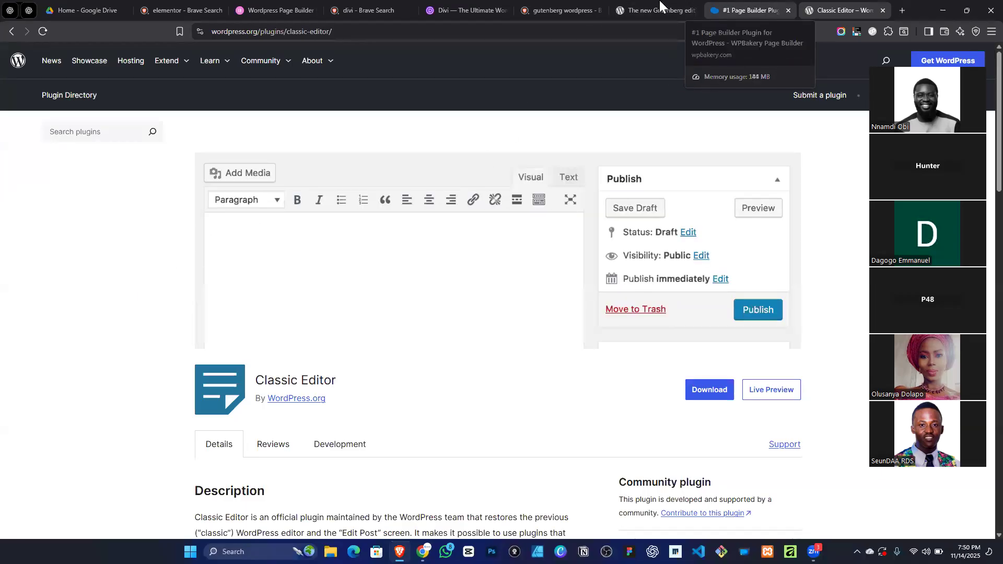
Review the Classic Editor plugin page, return to the Elementor page builder tab, and open a blank tab
scroll(344, 322, "down", 10)
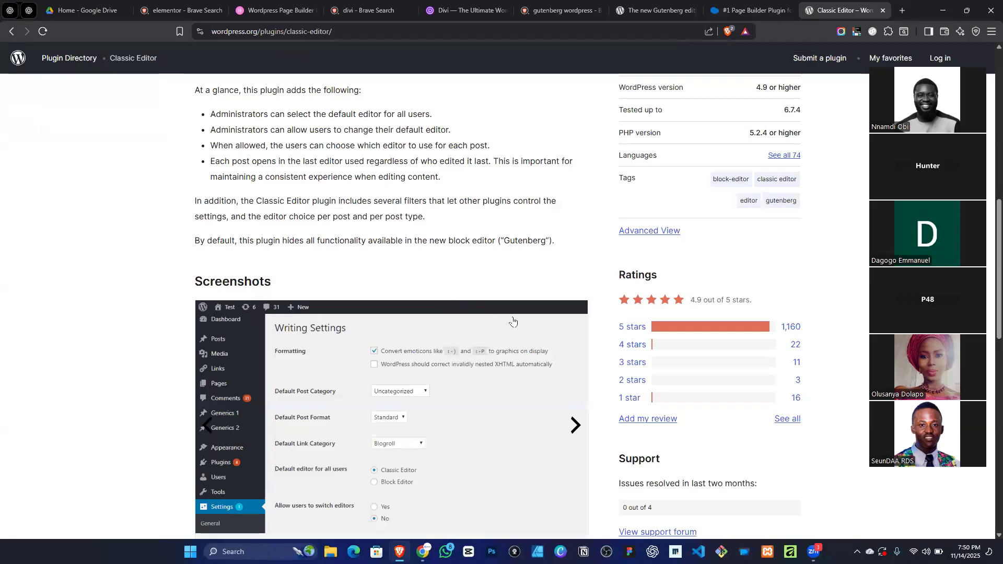
scroll(513, 321, "up", 10)
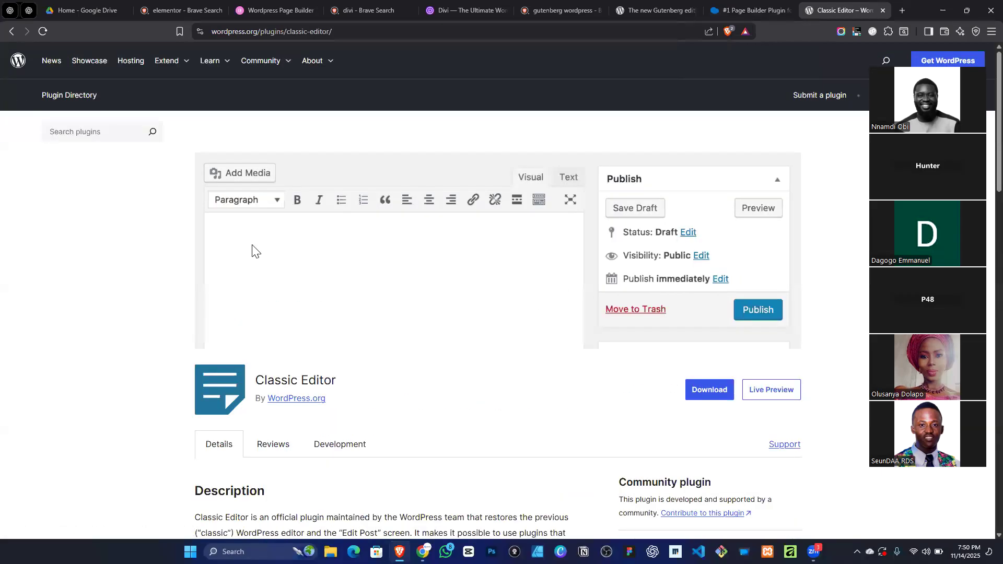
scroll(649, 256, "down", 5)
scroll(637, 264, "up", 5)
scroll(409, 347, "down", 15)
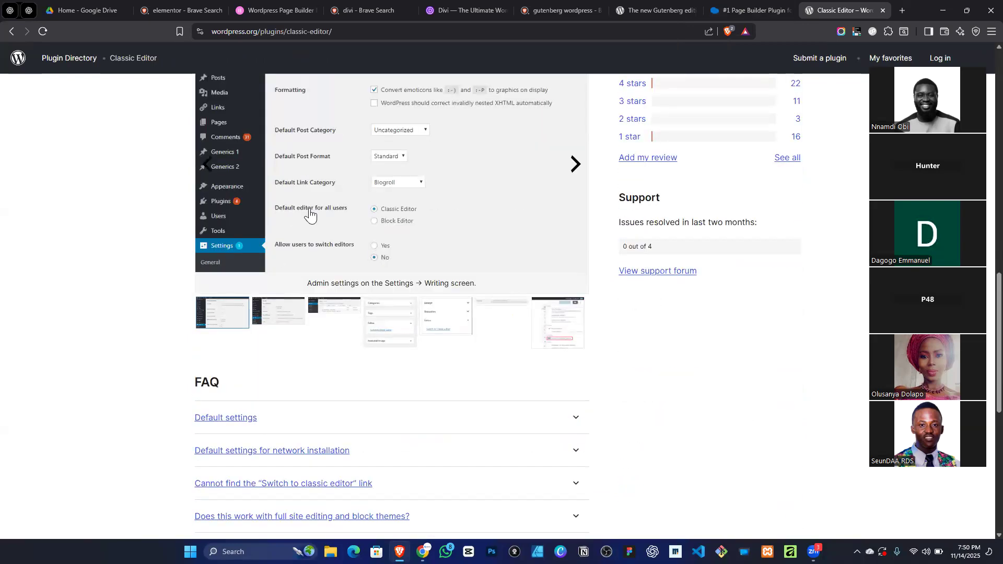
scroll(308, 167, "up", 5)
scroll(313, 256, "down", 5)
scroll(318, 257, "down", 5)
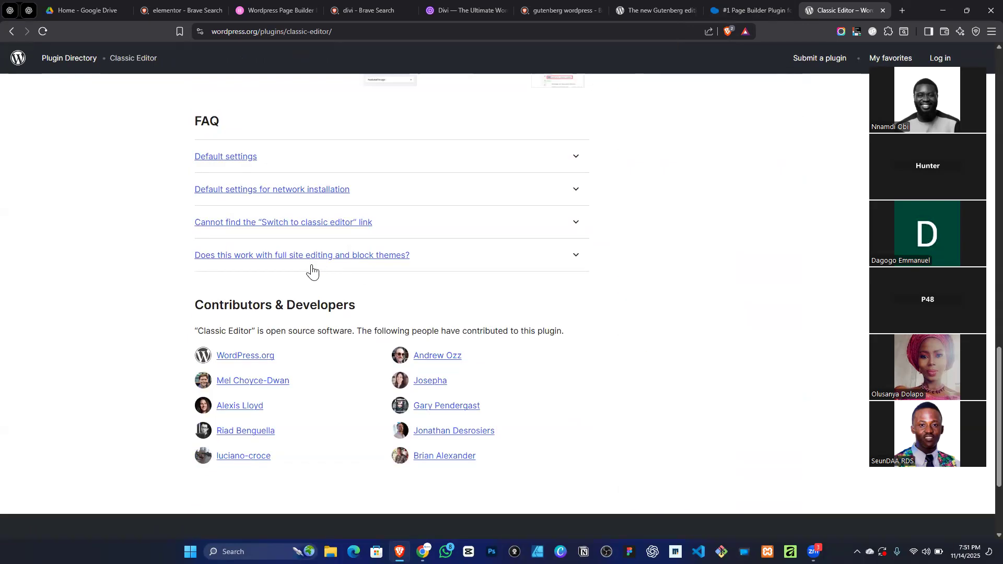
left_click(272, 10)
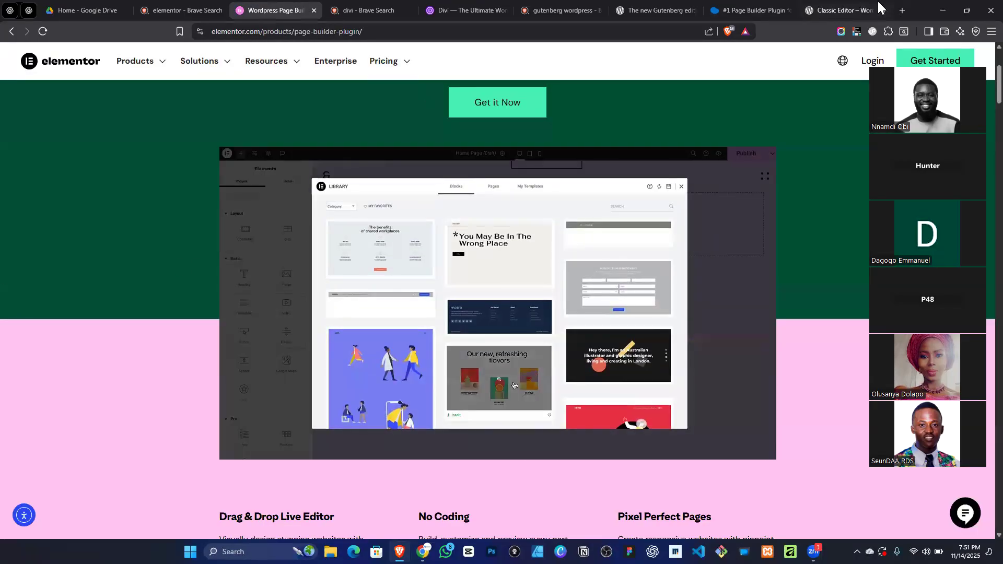
left_click(899, 11)
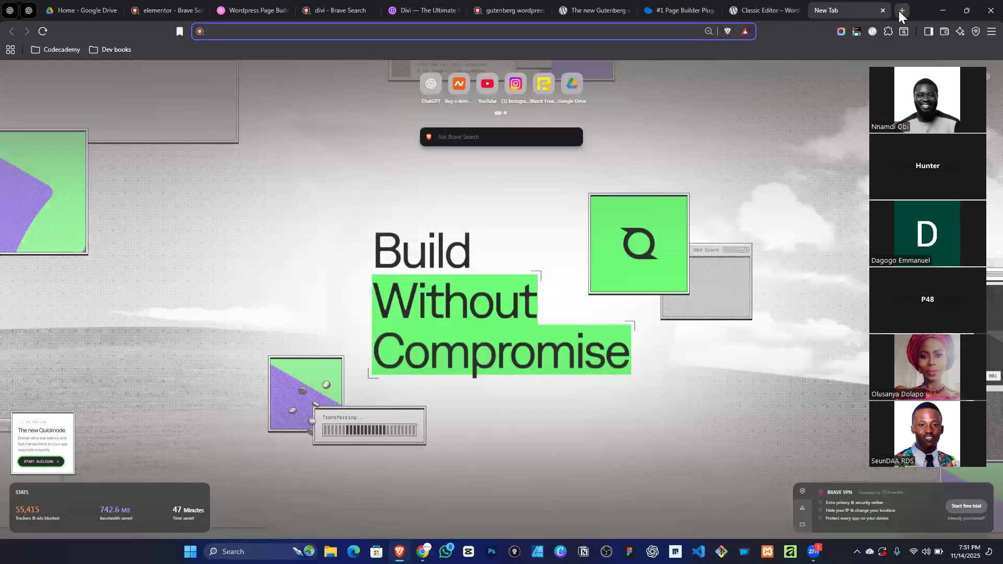
Go to the site's wp-admin from the address bar and open Plugins, then Add Plugin
type("liz")
key("Return")
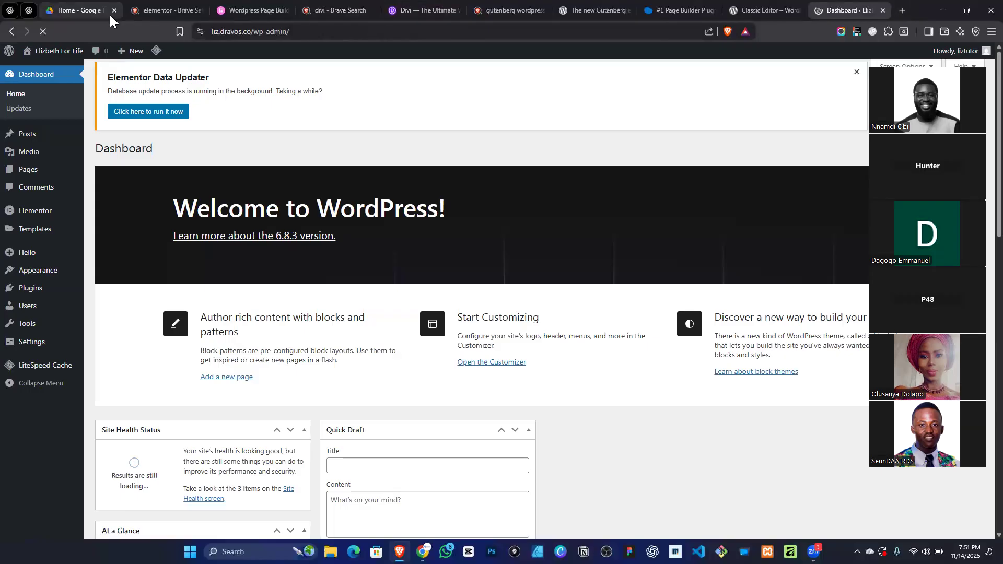
mouse_move(40, 240)
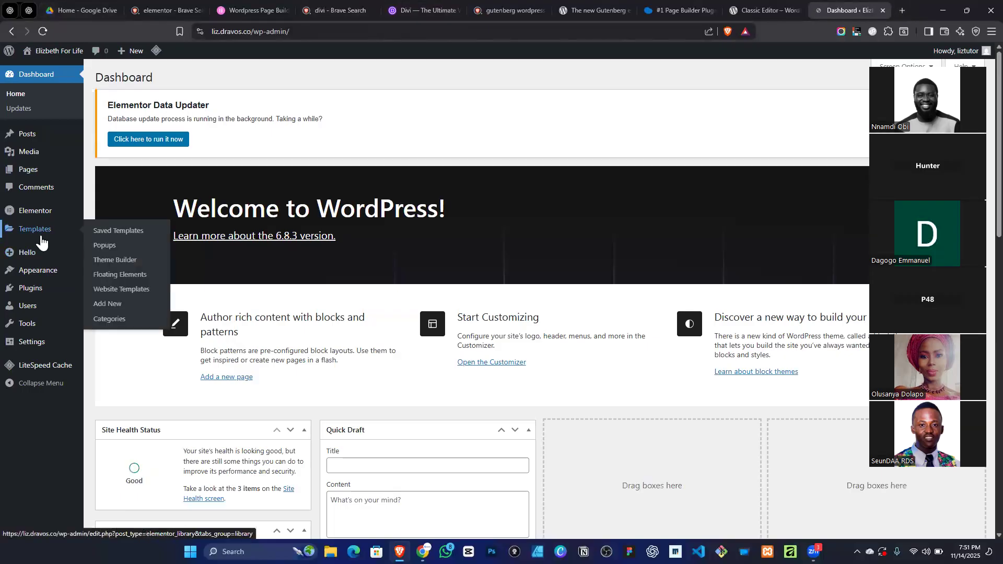
left_click(45, 297)
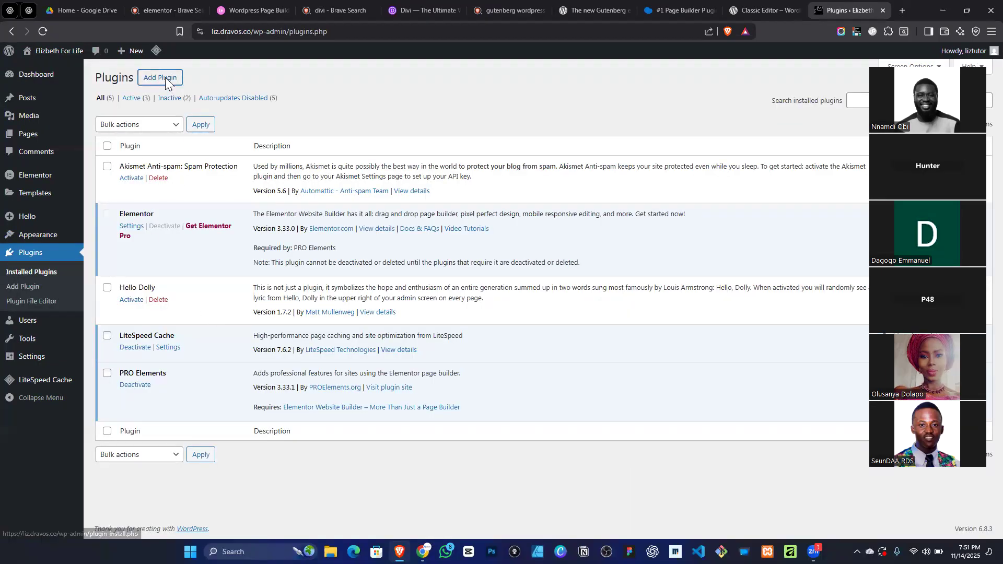
left_click(170, 98)
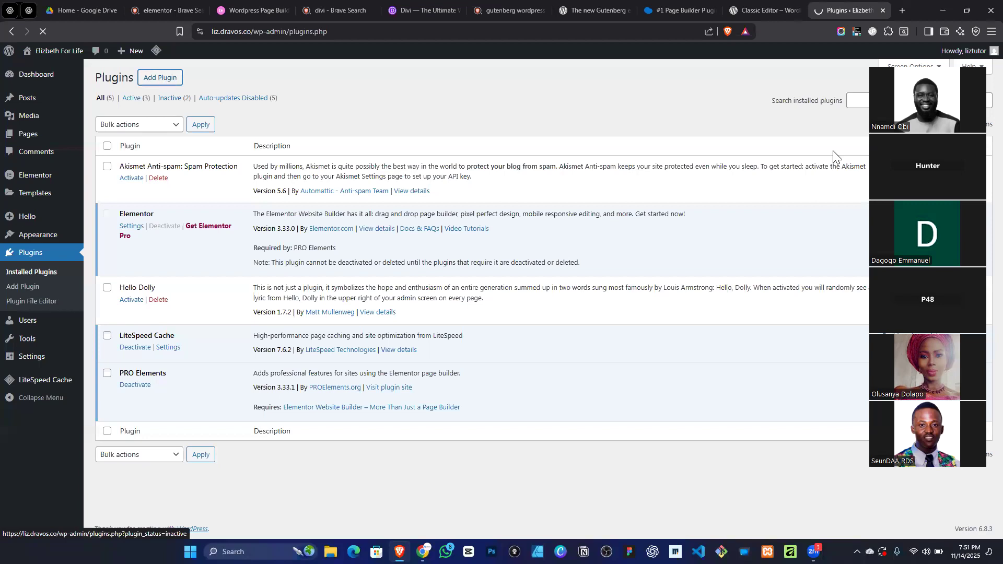
Search the plugin directory for 'elementor' and browse the 3,638 results
left_click(851, 113)
type("elmentor")
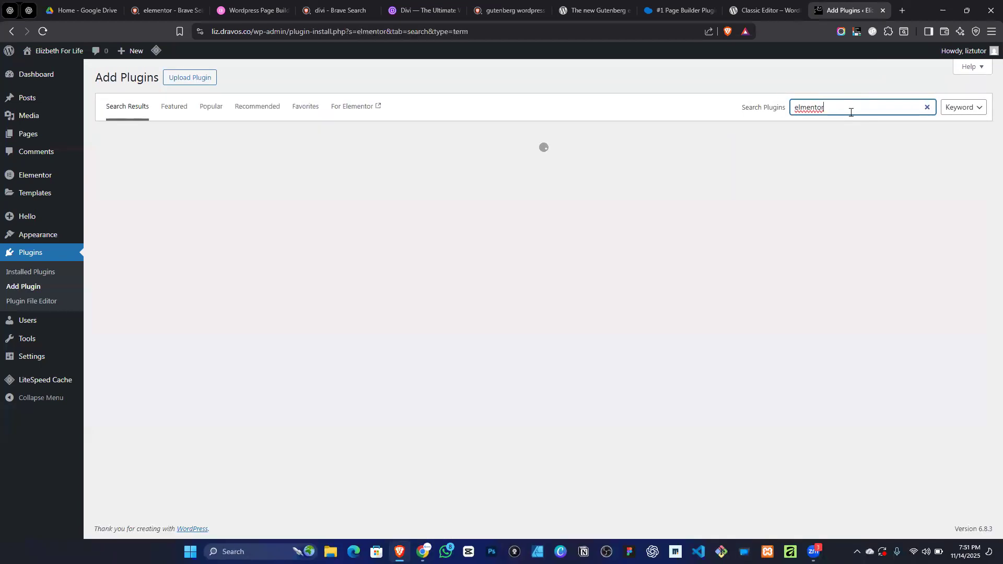
key("ctrl+a")
type("ele")
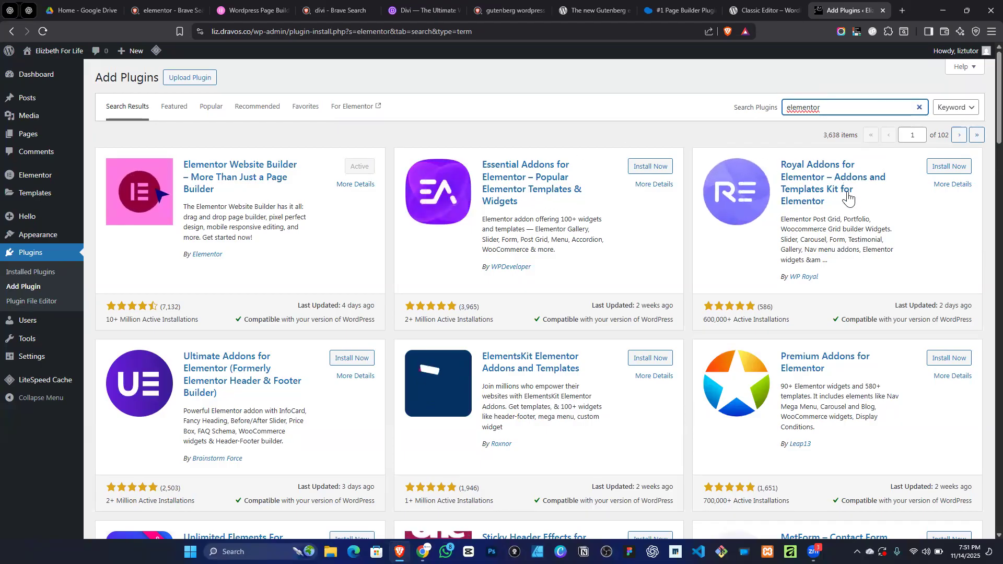
scroll(864, 242, "down", 9)
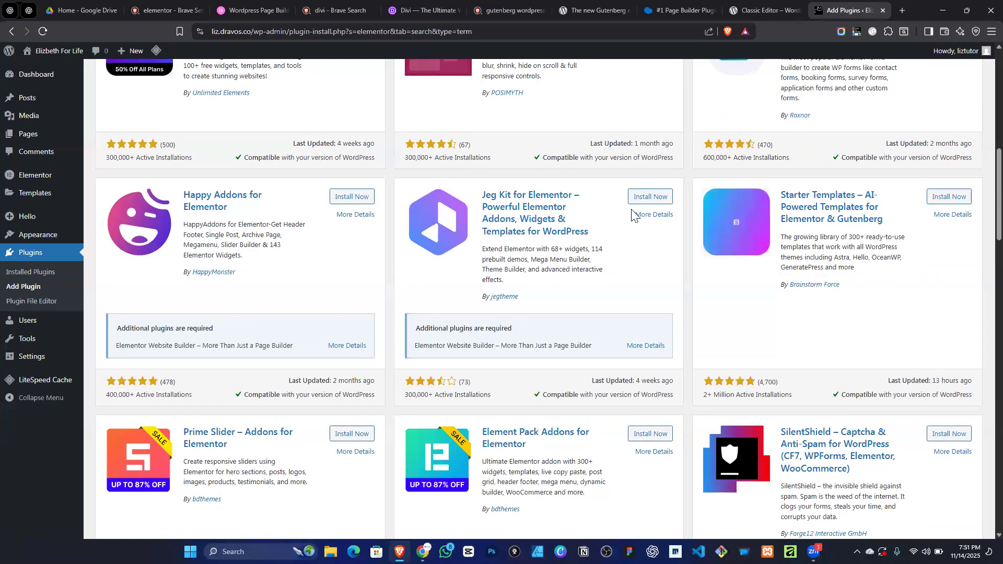
scroll(209, 296, "down", 1)
scroll(209, 296, "down", 10)
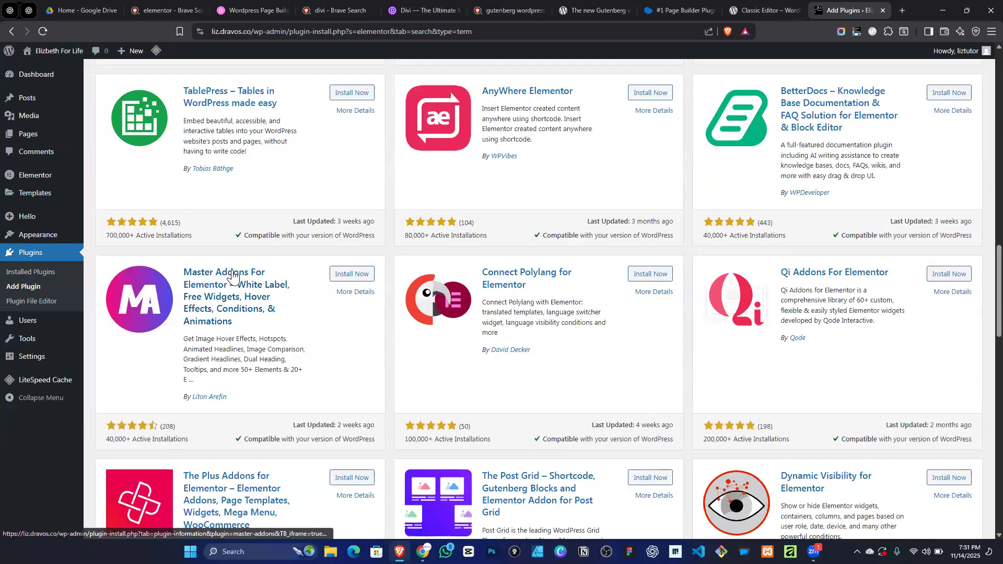
scroll(663, 217, "up", 20)
scroll(716, 233, "down", 5)
scroll(458, 225, "up", 6)
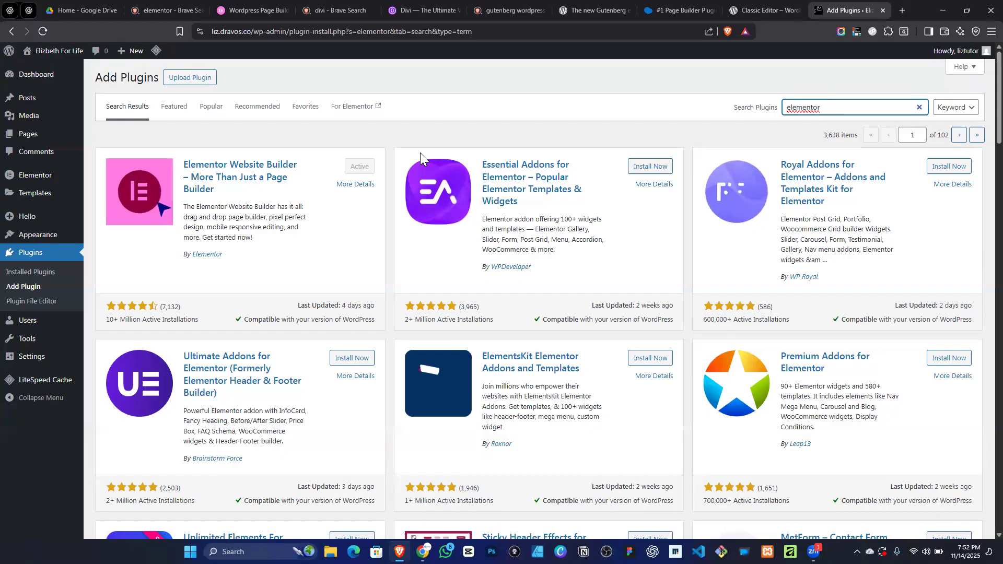
scroll(164, 160, "down", 5)
scroll(164, 160, "up", 5)
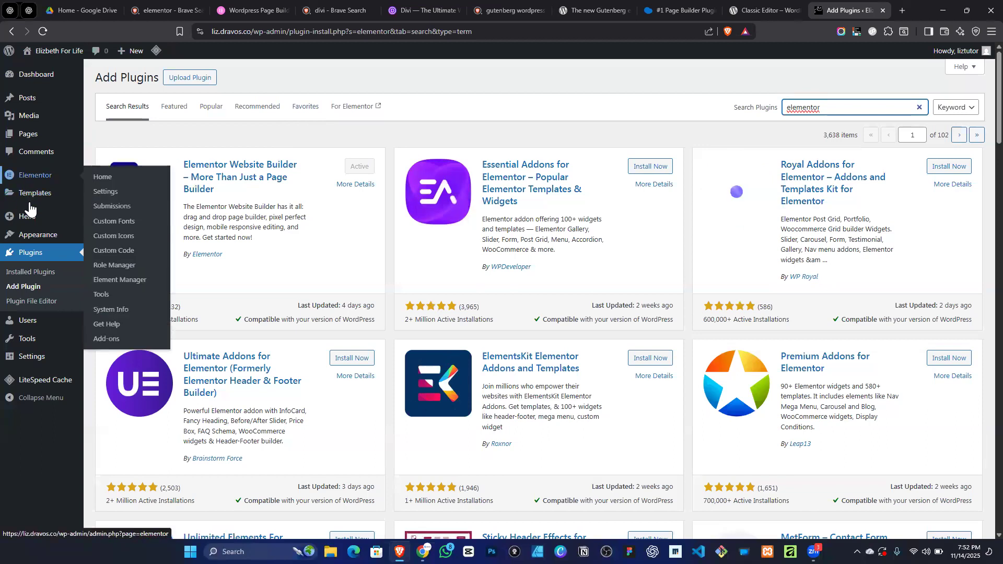
Open Elementor's Settings page in a new tab and switch to it
mouse_move(56, 182)
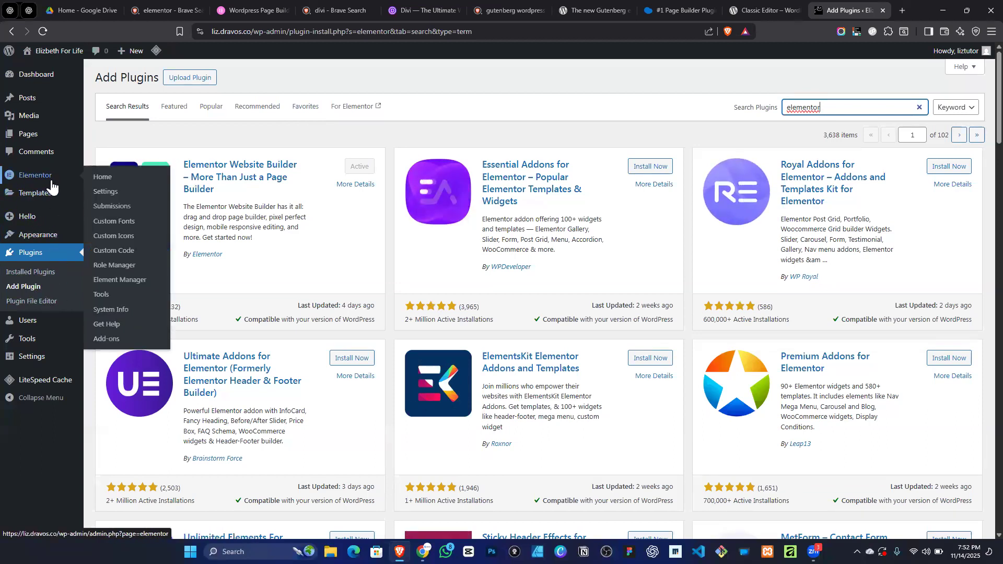
right_click(93, 192)
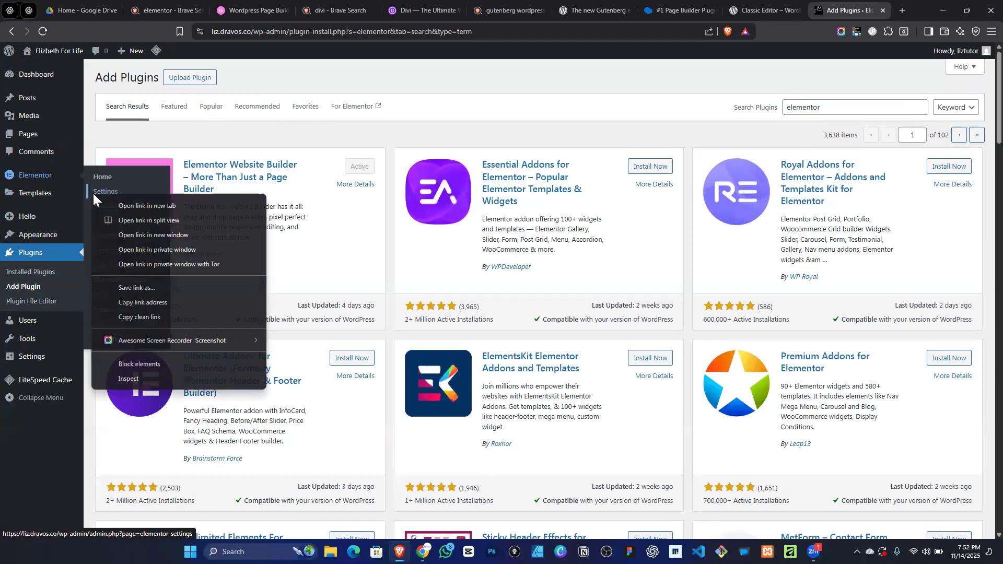
left_click(123, 206)
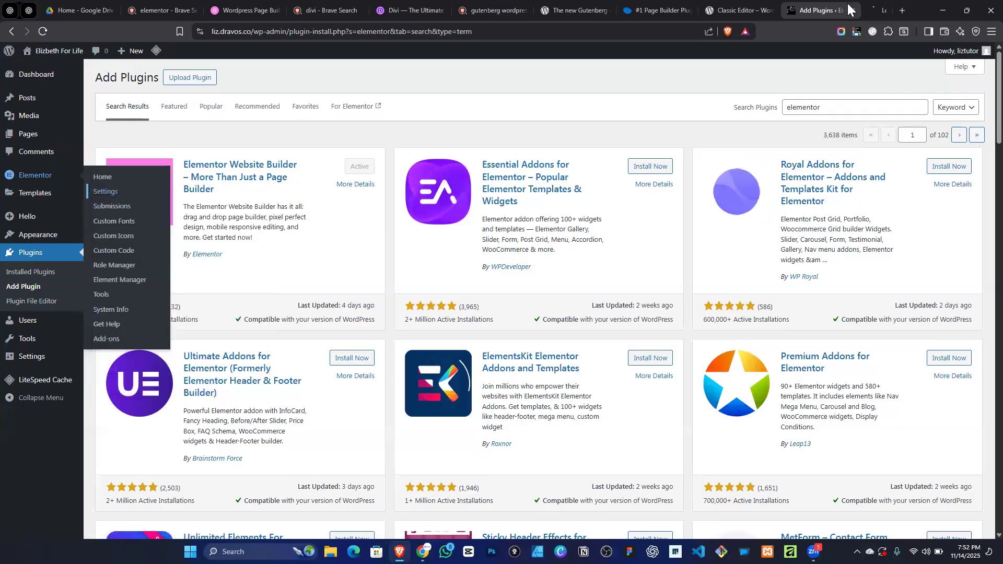
key("ctrl+Tab")
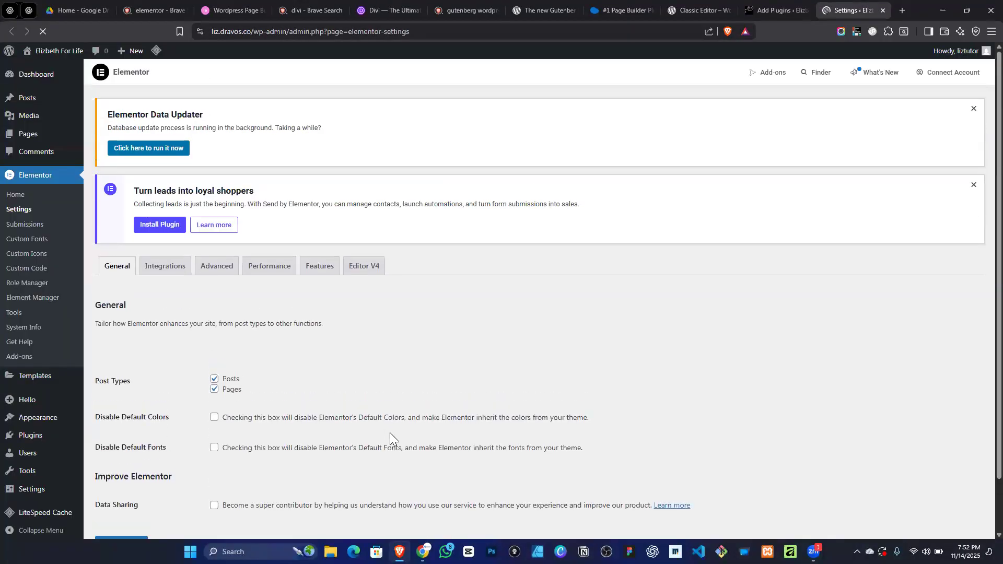
Review Elementor's General settings with Posts and Pages enabled, and open Plugins in a new tab
scroll(266, 277, "down", 2)
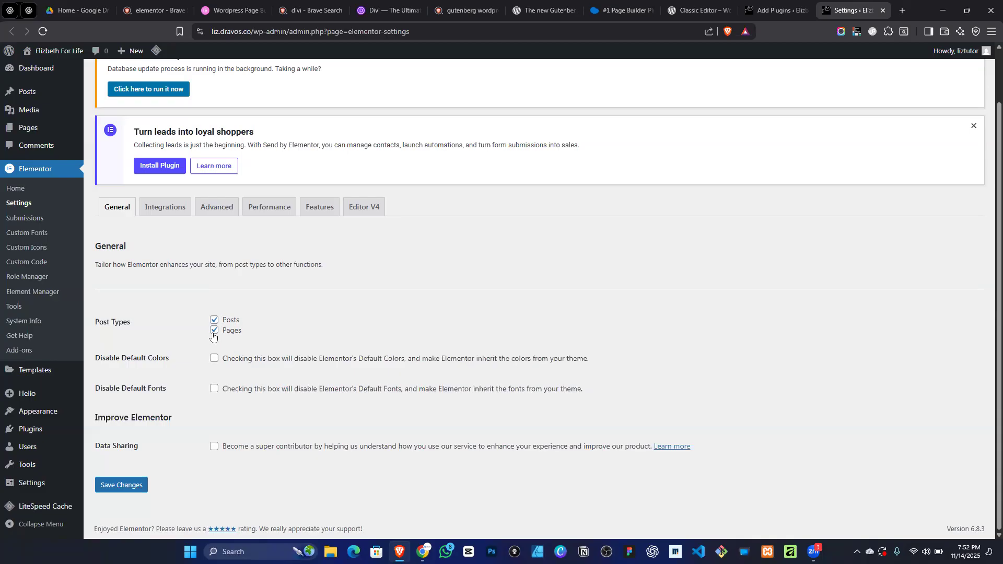
mouse_move(43, 438)
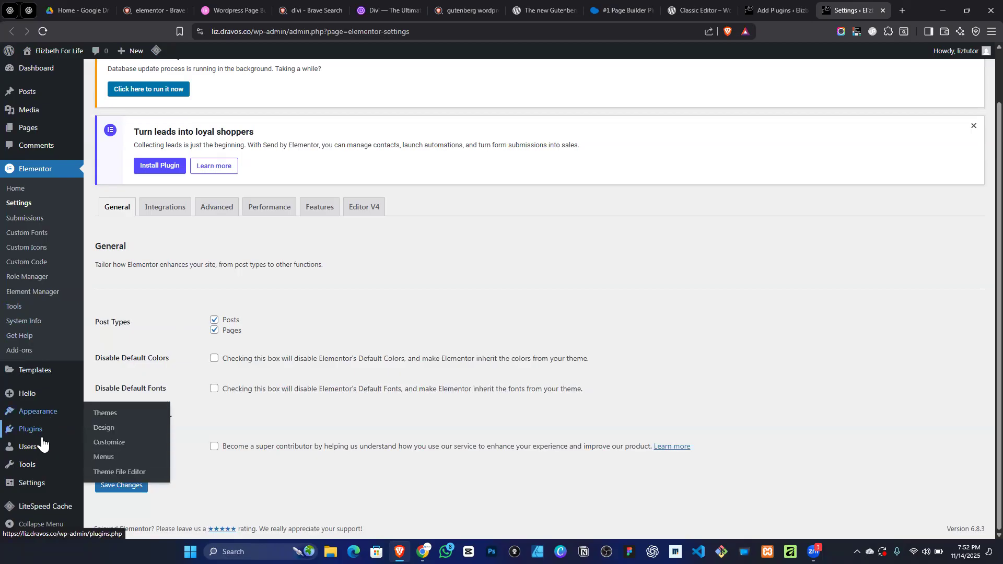
right_click(47, 429)
left_click(99, 247)
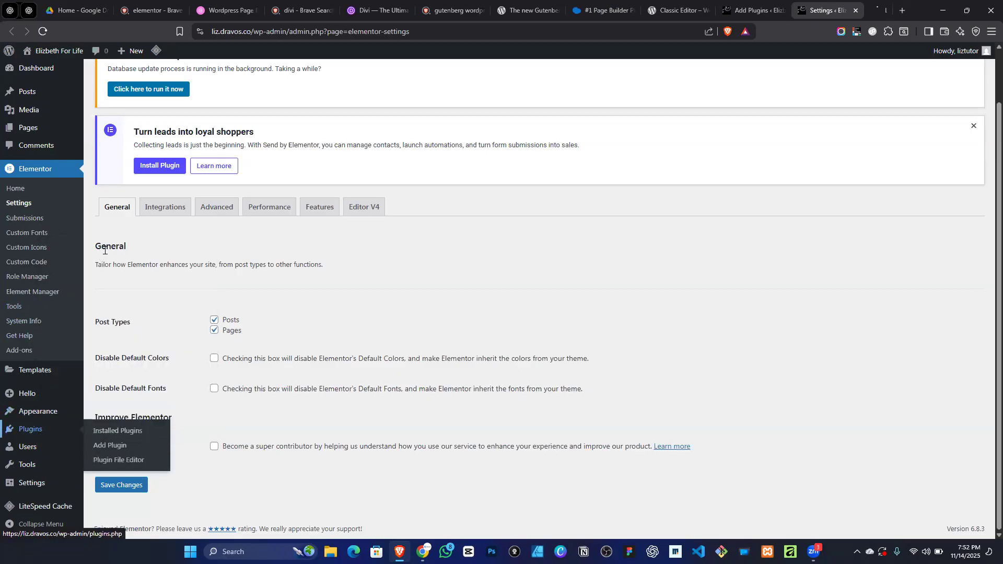
Deactivate the PRO Elements plugin in the new tab, then open Elementor's Settings page
left_click(865, 7)
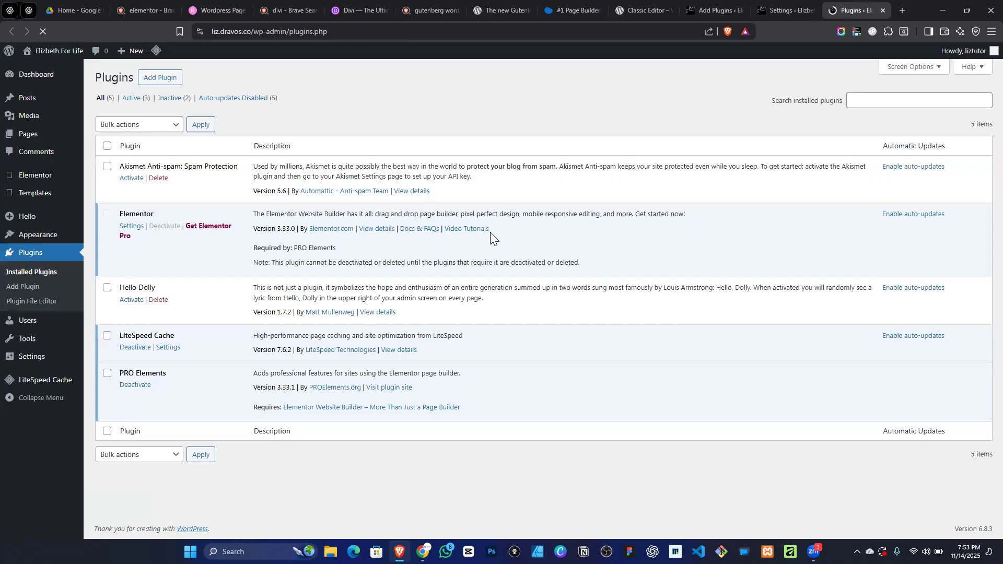
left_click(135, 384)
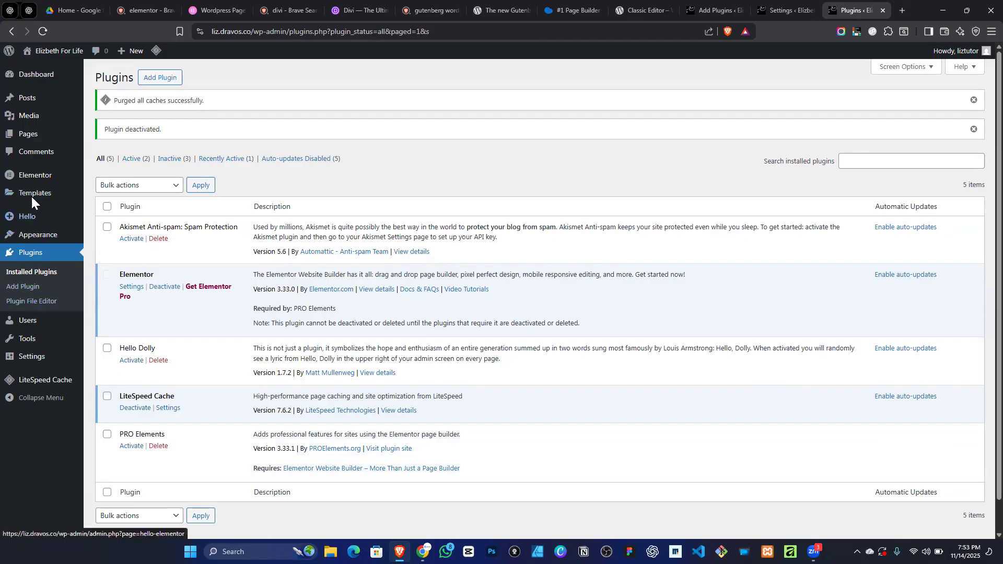
mouse_move(16, 178)
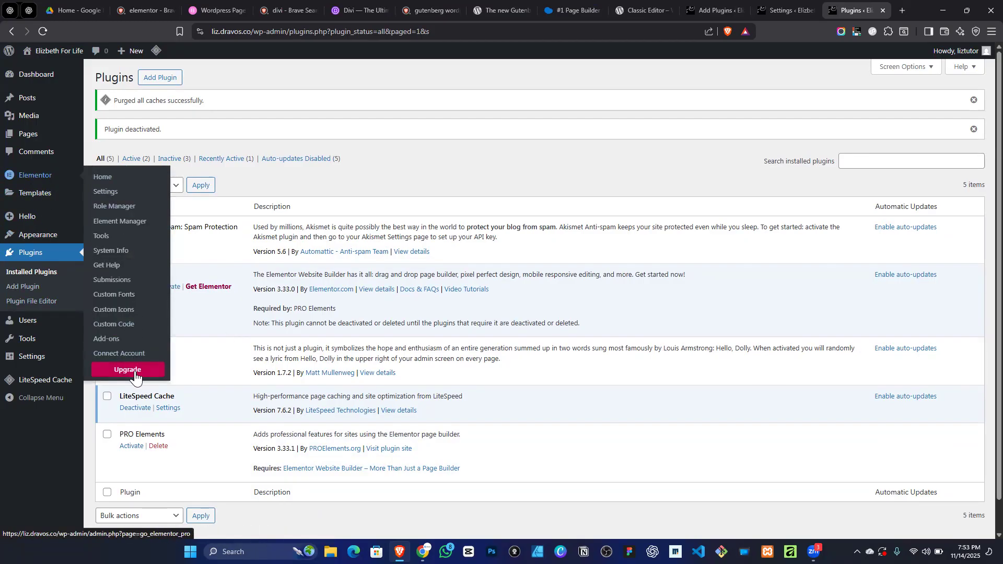
left_click(116, 198)
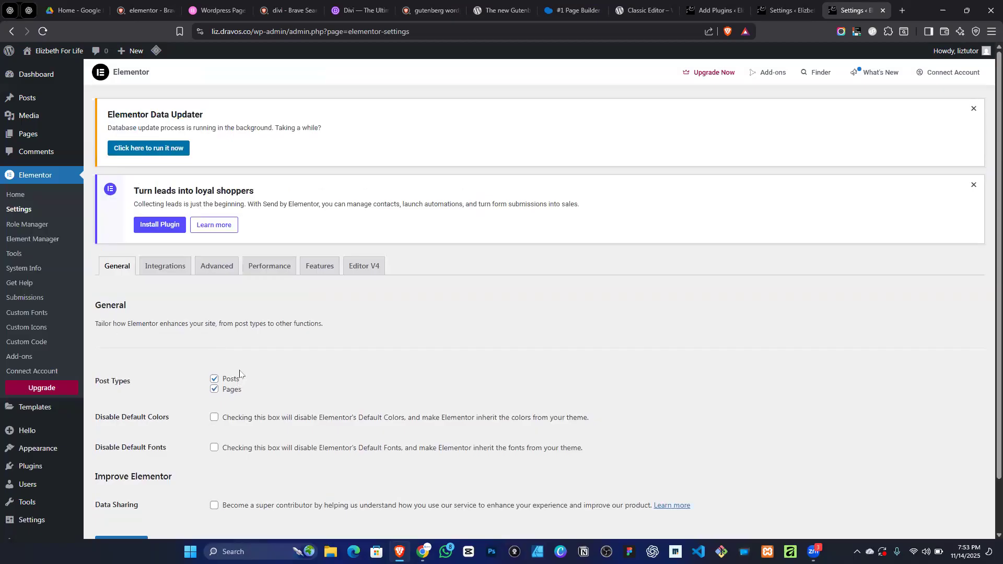
Toggle Pages off and on under Post Types, save, and view the Integrations tab
scroll(222, 321, "down", 1)
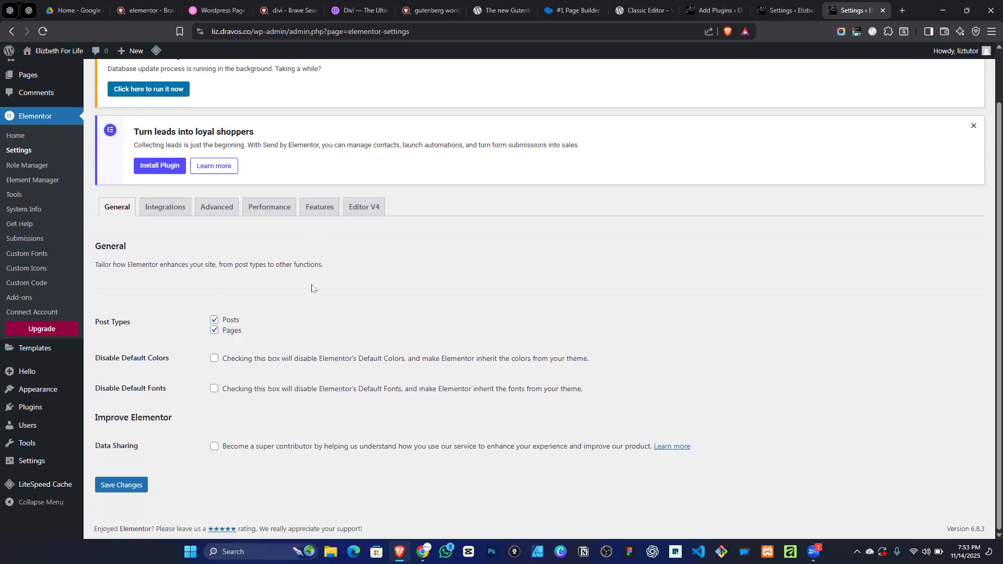
left_click(215, 331)
left_click(215, 330)
left_click(125, 488)
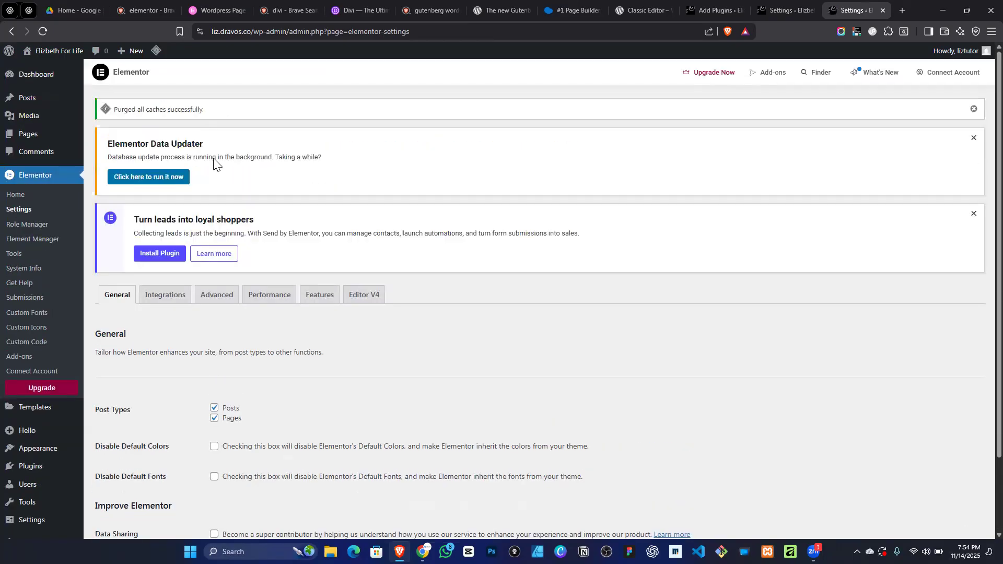
left_click(177, 299)
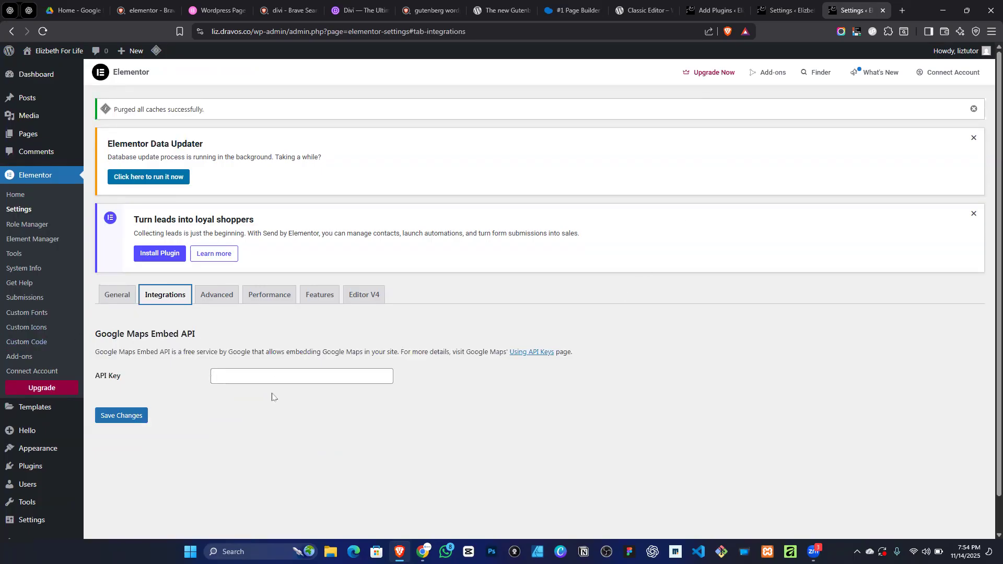
On the Advanced tab, try Switch Editor Loader Method at Enable, then return it to Disable
left_click(217, 296)
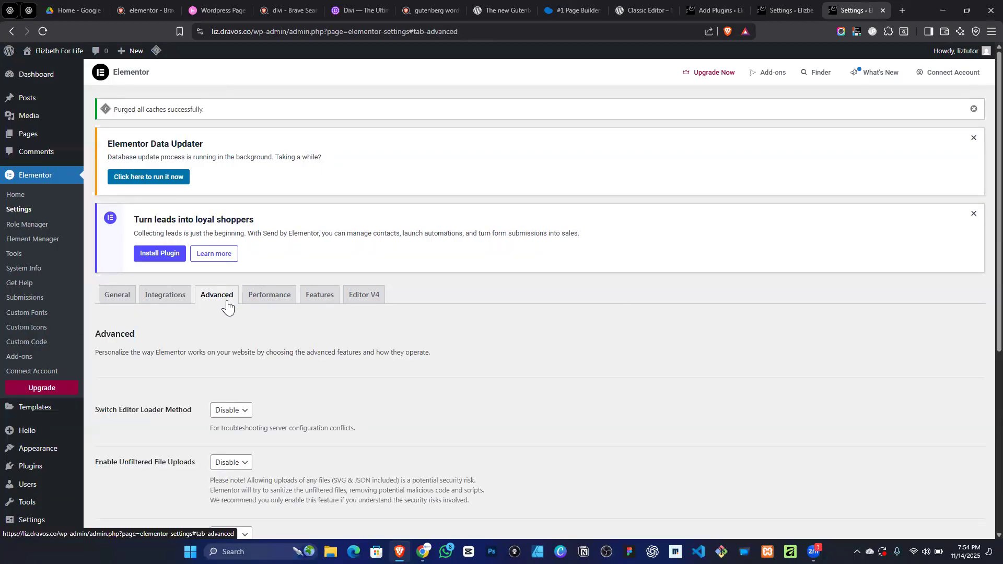
scroll(164, 249, "down", 5)
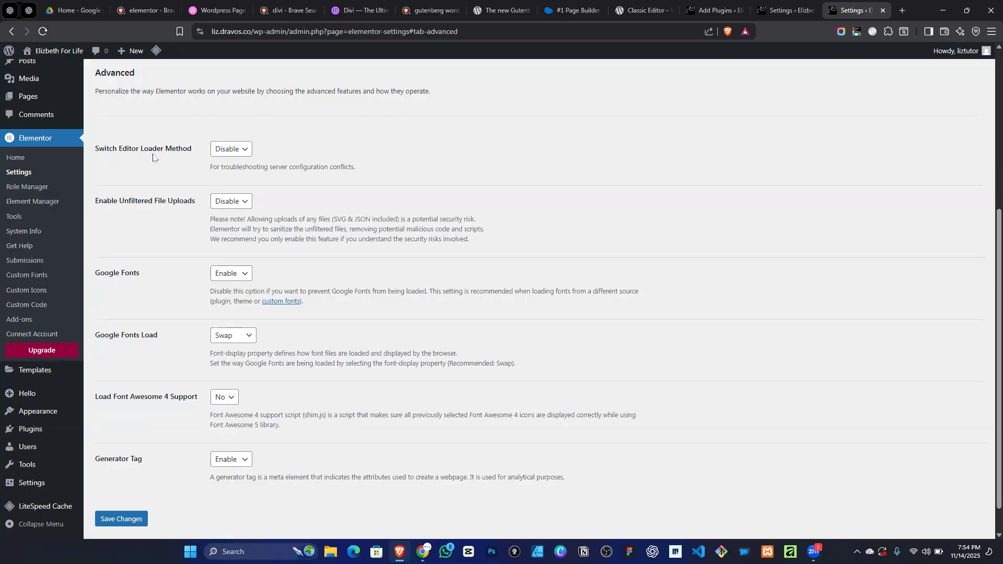
left_click(228, 149)
left_click(330, 158)
left_click(244, 151)
left_click(230, 177)
left_click(246, 150)
left_click(245, 172)
left_click(335, 163)
scroll(291, 185, "up", 5)
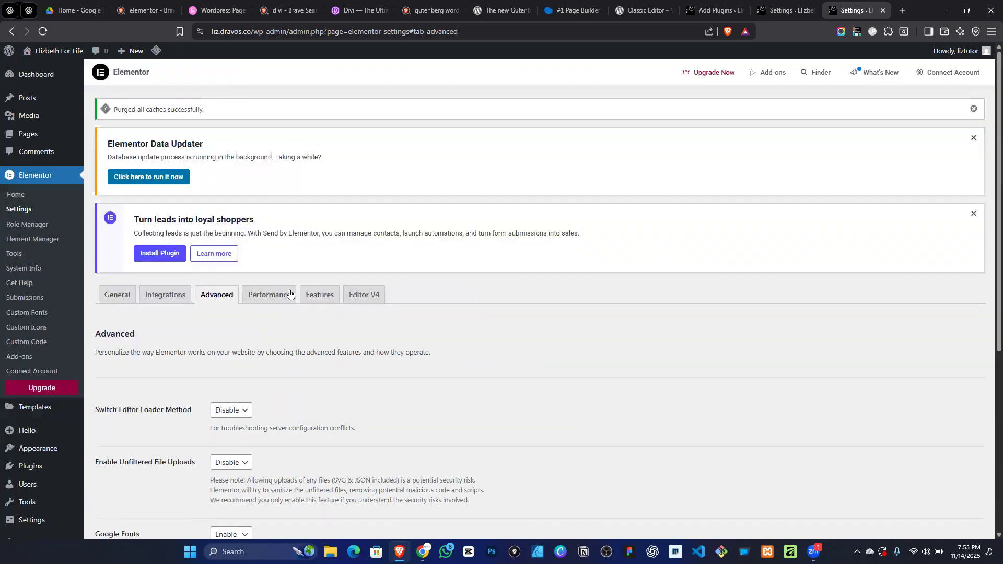
scroll(291, 294, "down", 5)
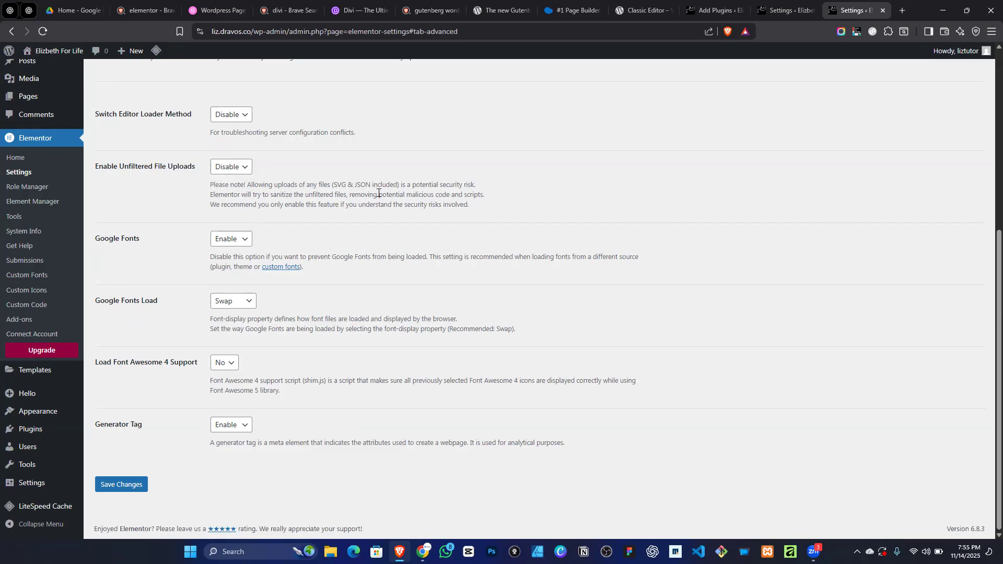
Try Enable Unfiltered File Uploads, then revert it to Disable
left_click(239, 169)
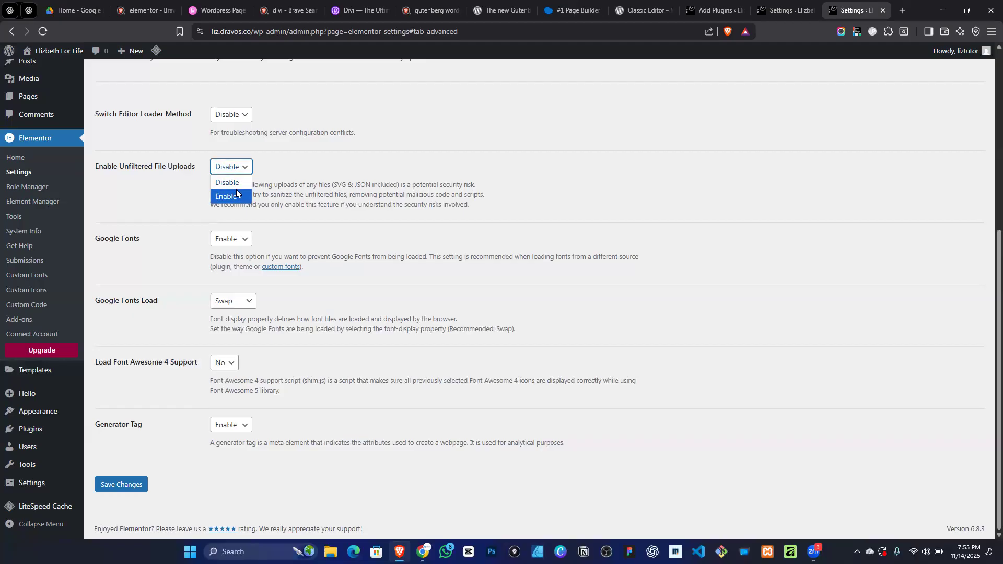
left_click(237, 194)
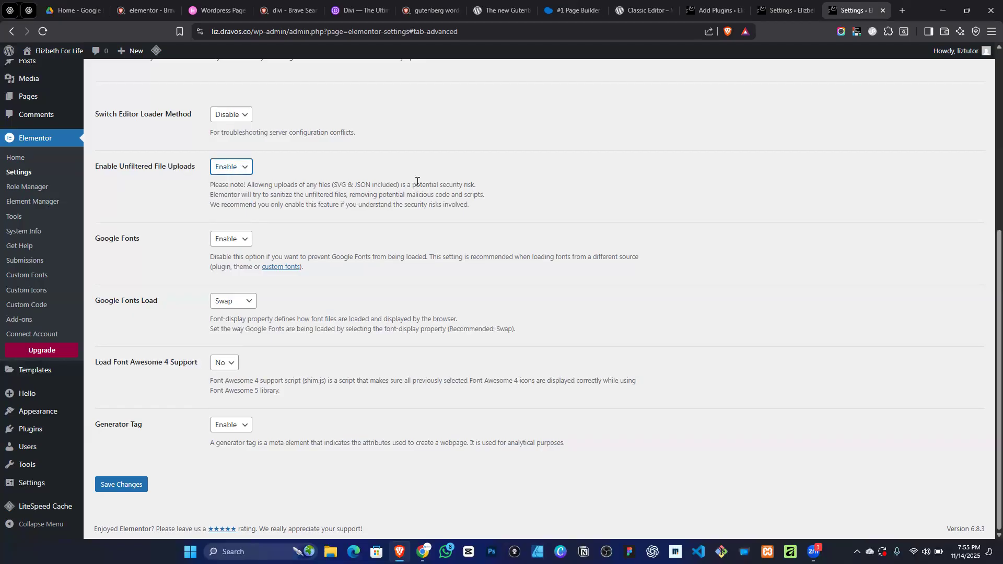
left_click(232, 169)
scroll(413, 230, "up", 5)
scroll(183, 285, "down", 5)
scroll(236, 248, "up", 5)
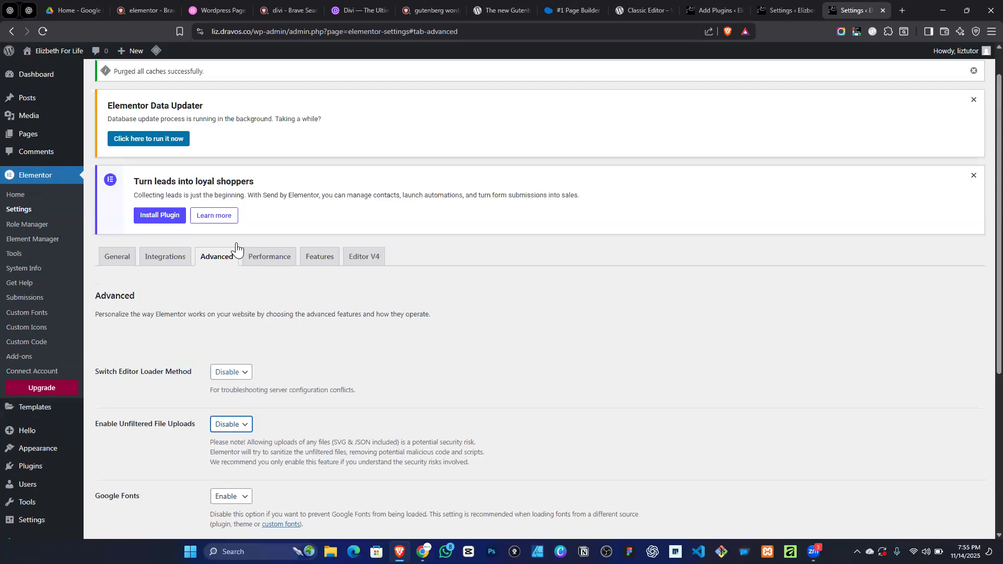
On the Performance tab, try Internal Embedding for CSS Print Method, then restore External File
scroll(238, 287, "up", 1)
left_click(269, 295)
scroll(175, 154, "down", 5)
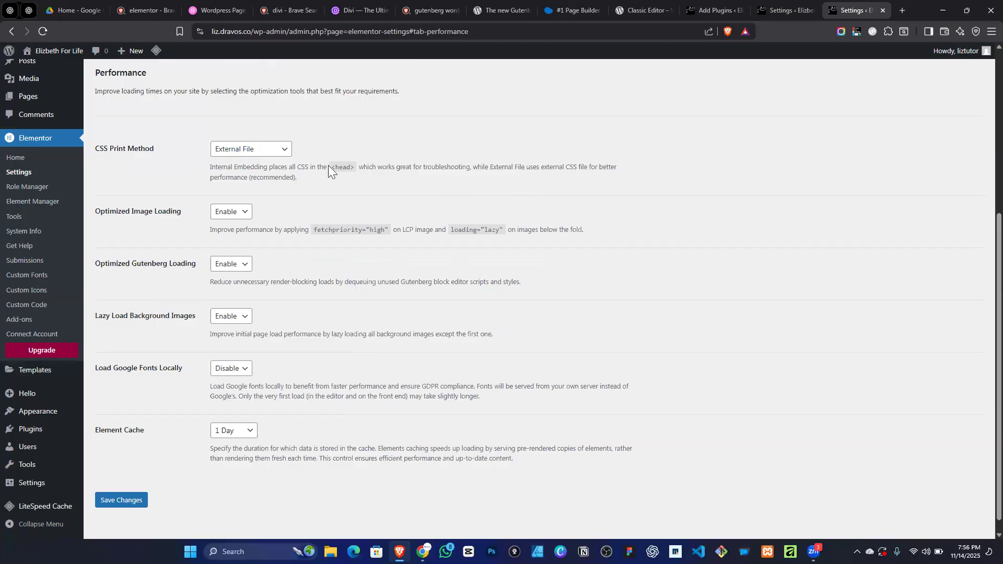
left_click(253, 151)
left_click(256, 176)
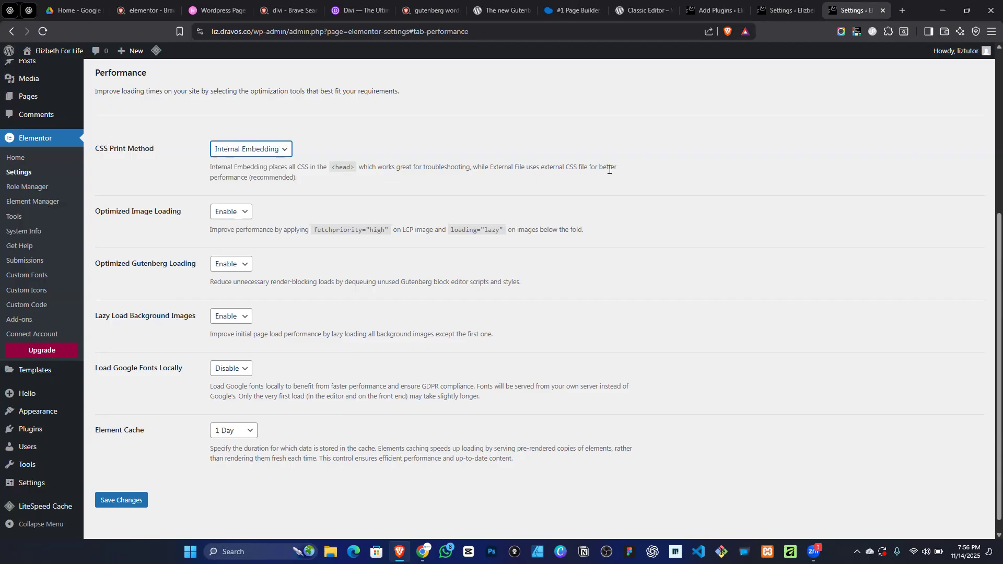
left_click(284, 151)
left_click(280, 161)
Enable Load Google Fonts Locally, keep Element Cache at 1 Day, and save
left_click(246, 373)
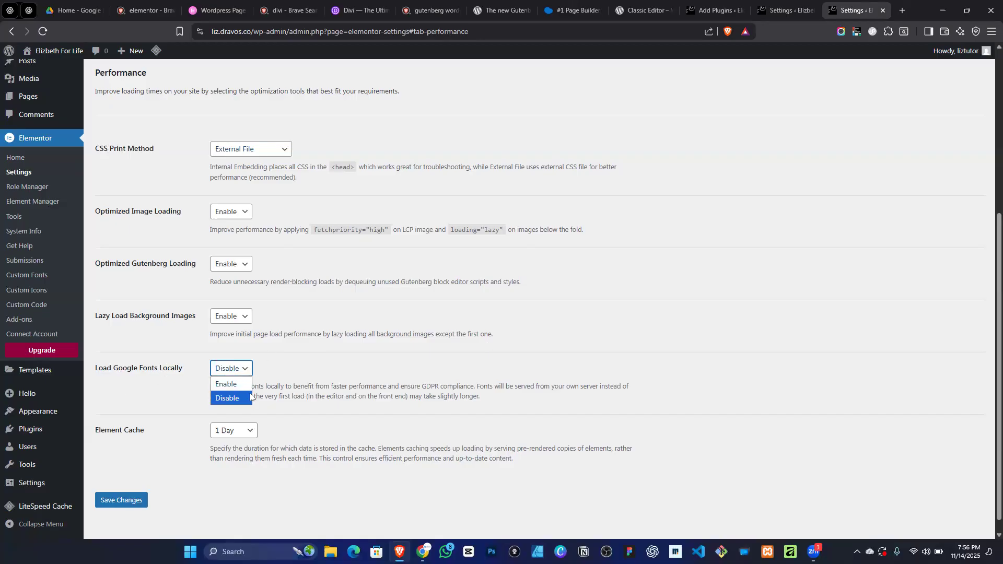
left_click(245, 388)
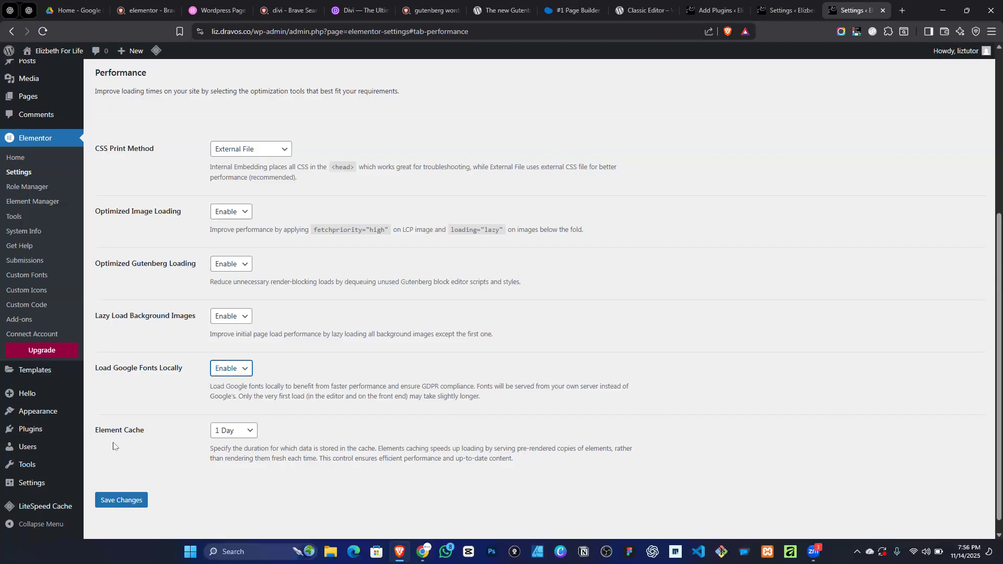
left_click(235, 434)
left_click(250, 431)
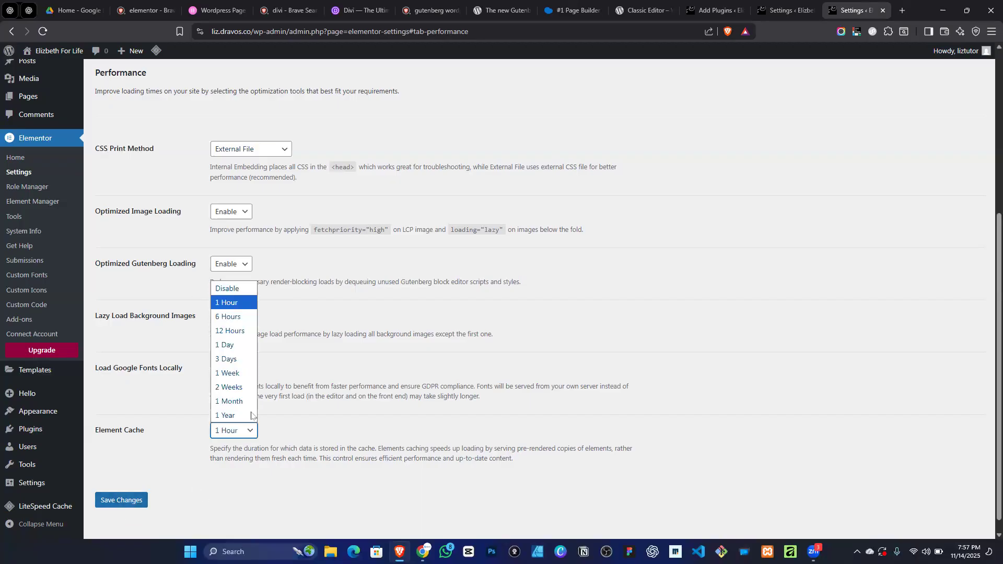
left_click(234, 345)
left_click(138, 500)
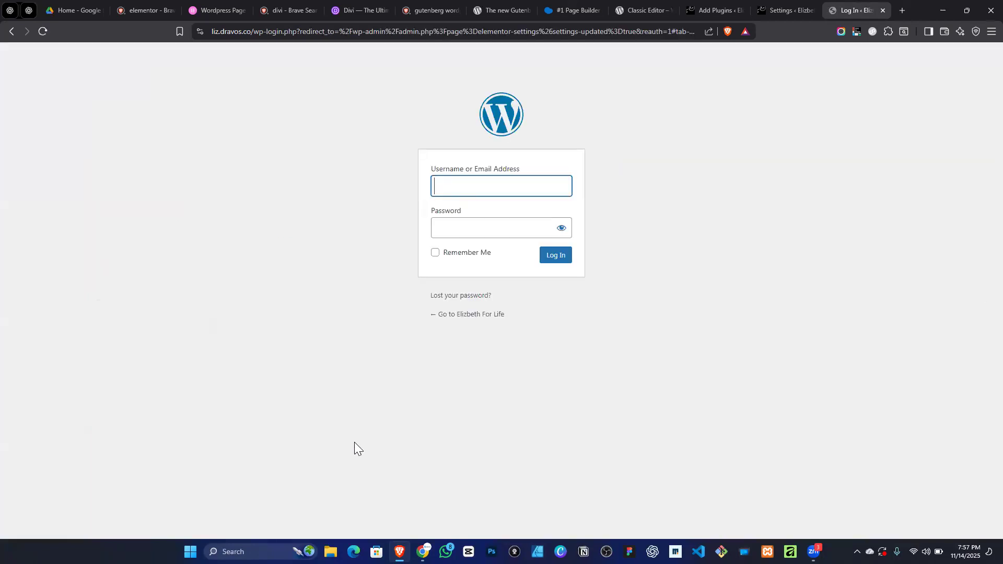
Bring up the saved username suggestions on the WordPress login form
left_click(469, 186)
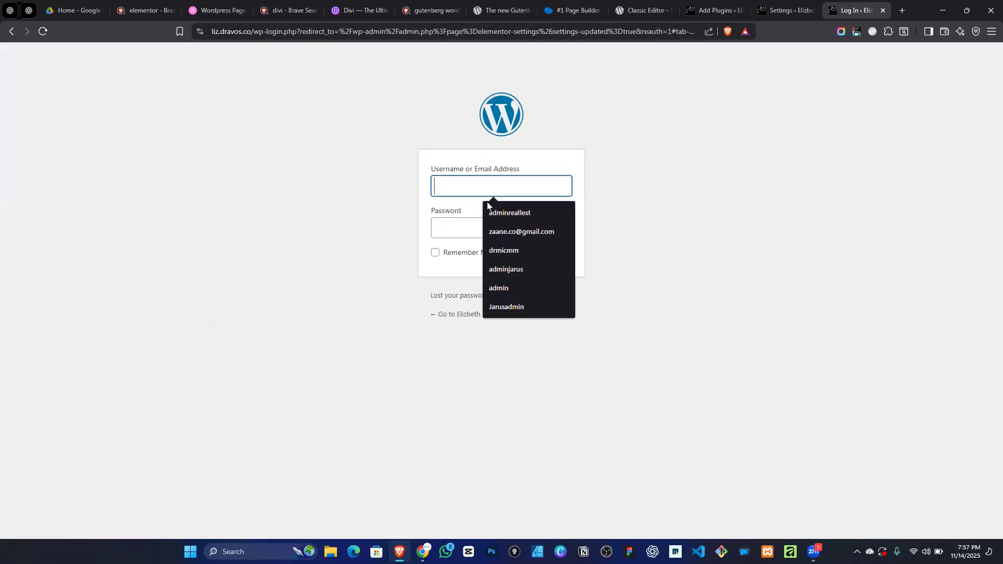
left_click(640, 151)
left_click(504, 180)
Load namecheap.com in a new browser tab from the 'nam' address-bar suggestion
left_click(903, 12)
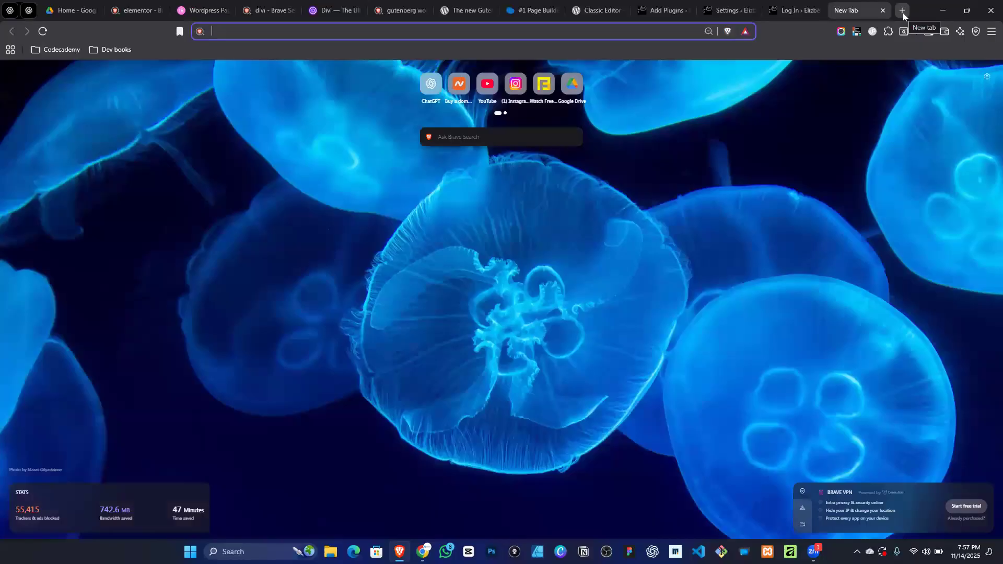
type("nam")
key("Return")
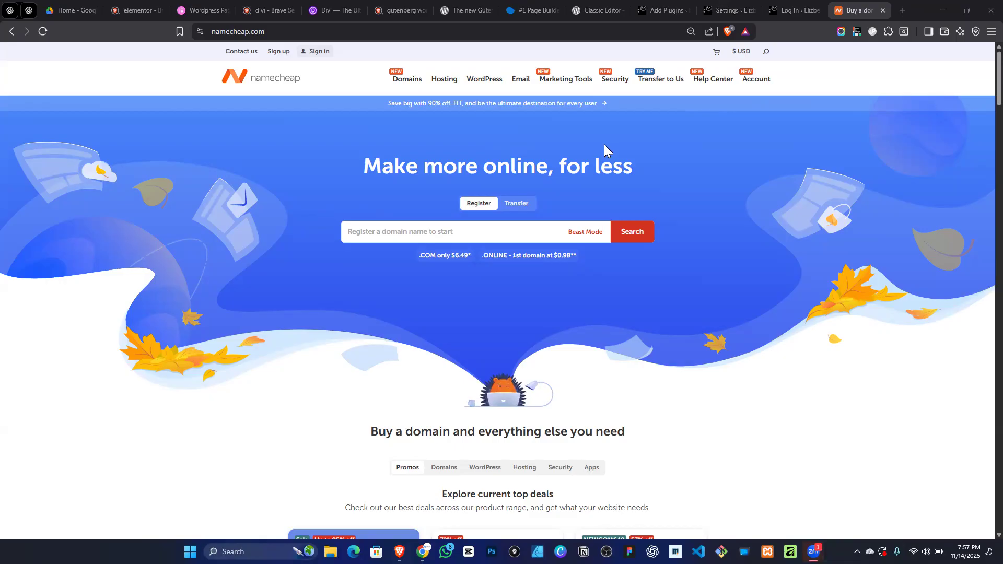
Sign in to Namecheap with the account username and password, then submit the two-factor code
left_click(316, 51)
left_click(320, 77)
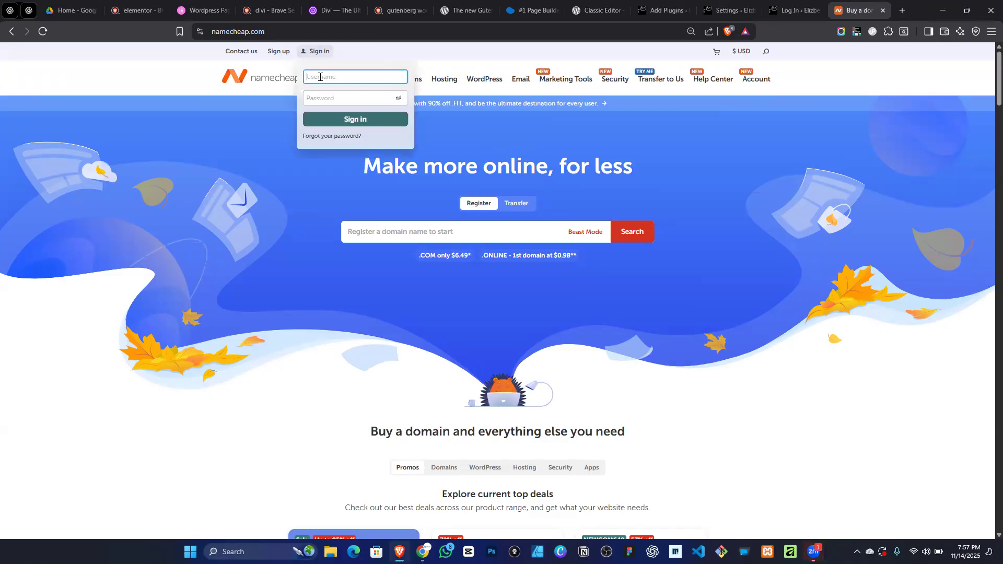
type("zaane")
left_click(325, 99)
type("******")
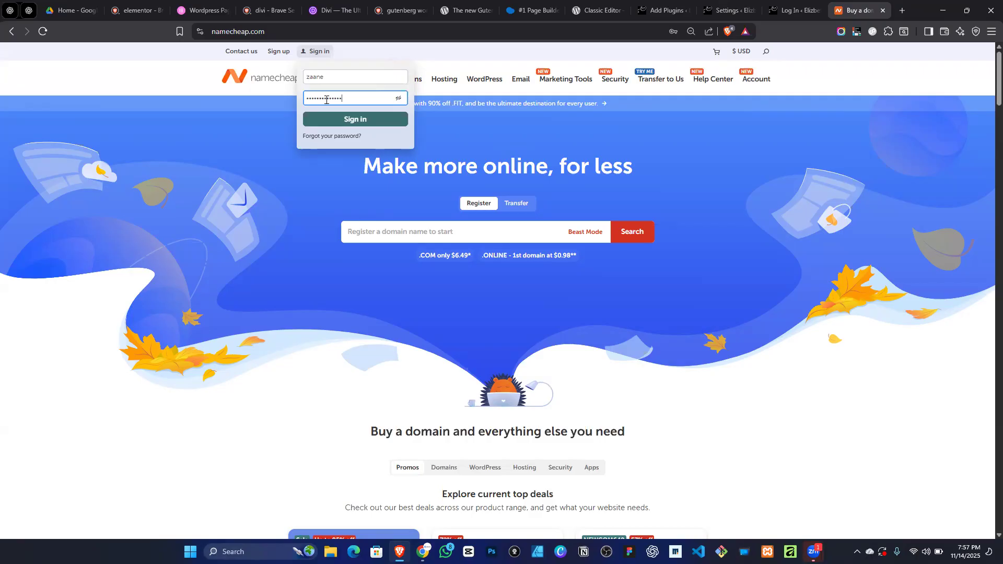
left_click(346, 121)
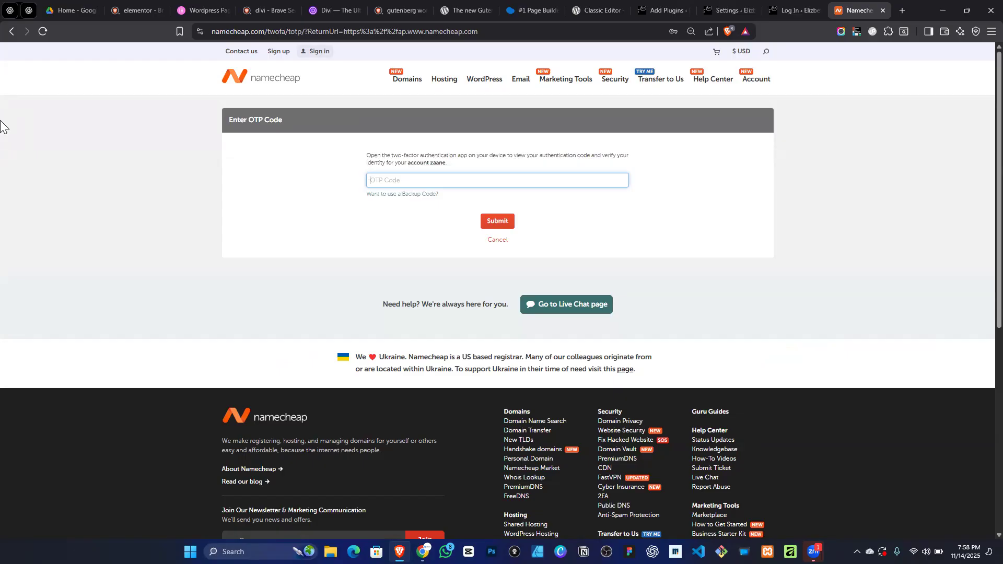
key("Return")
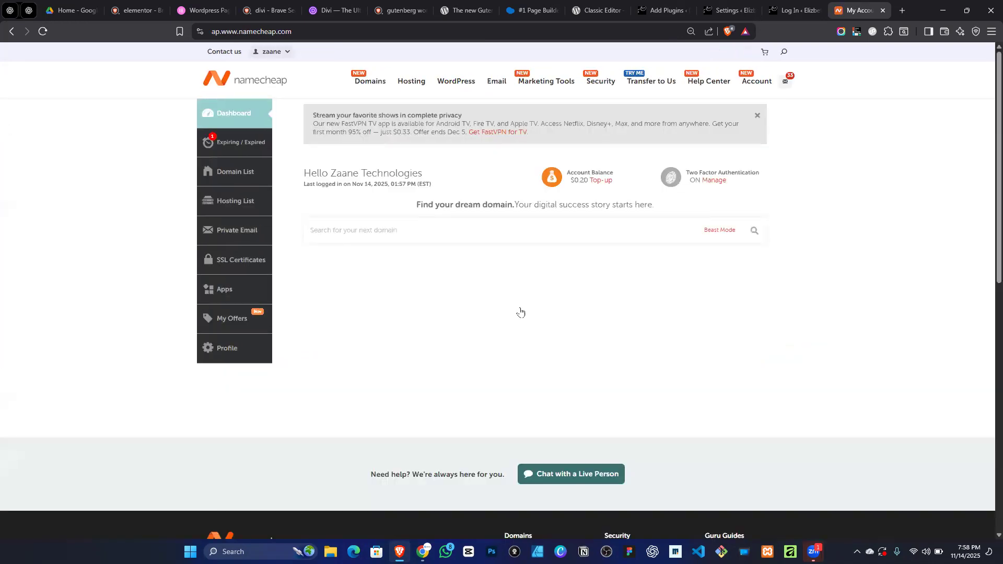
Open dravos.co's Go to cPanel link in a new tab and switch to it
mouse_move(473, 308)
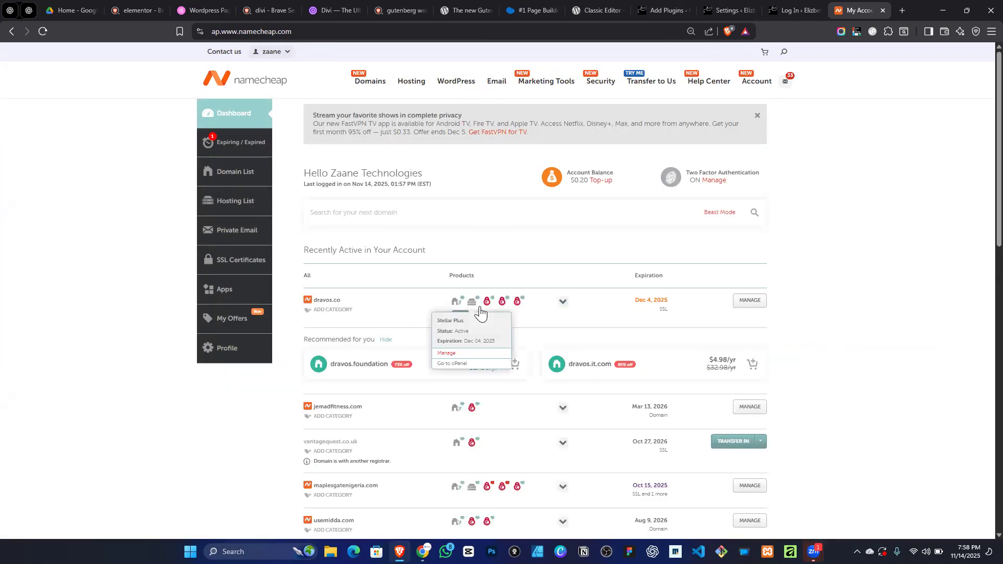
right_click(468, 363)
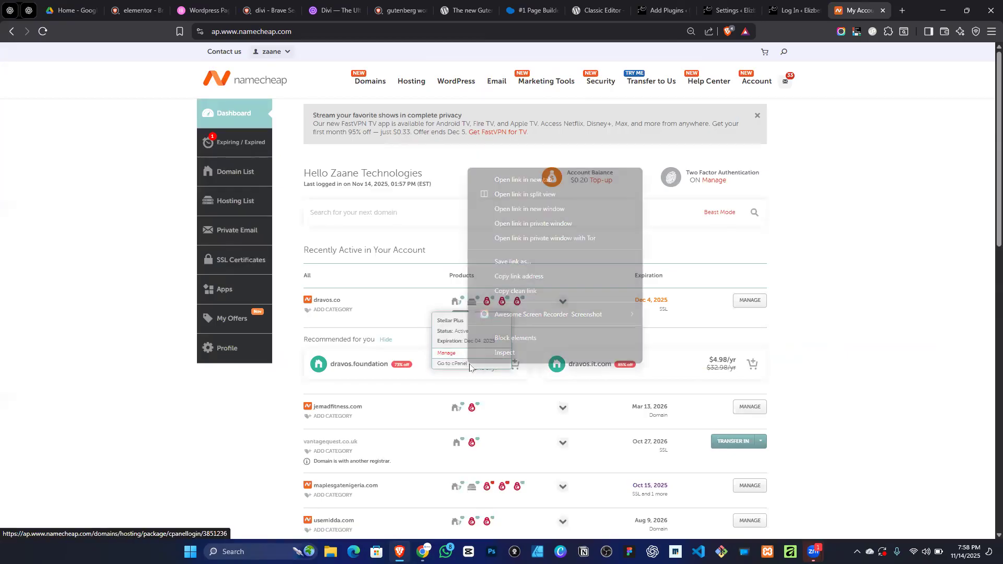
left_click(549, 180)
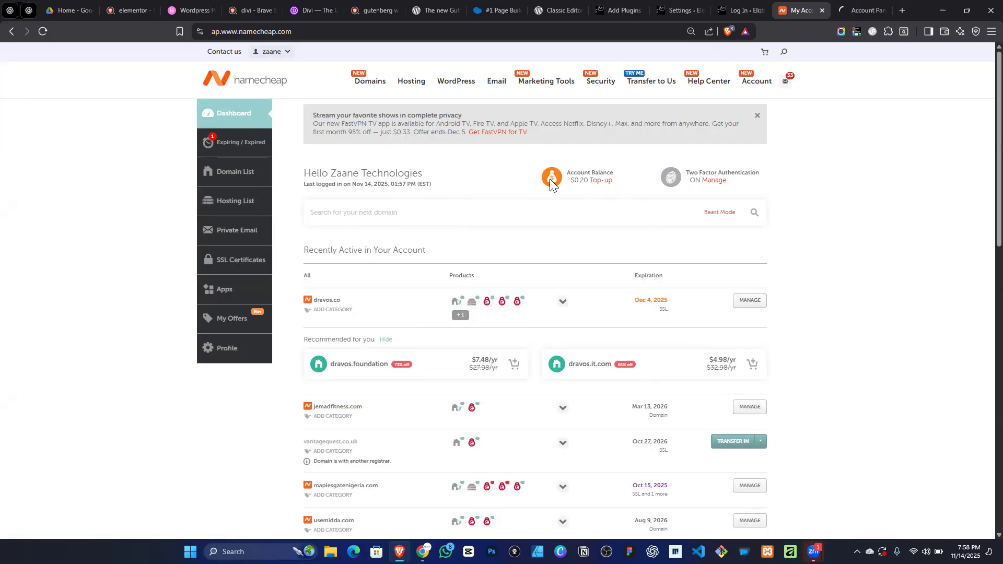
mouse_move(652, 82)
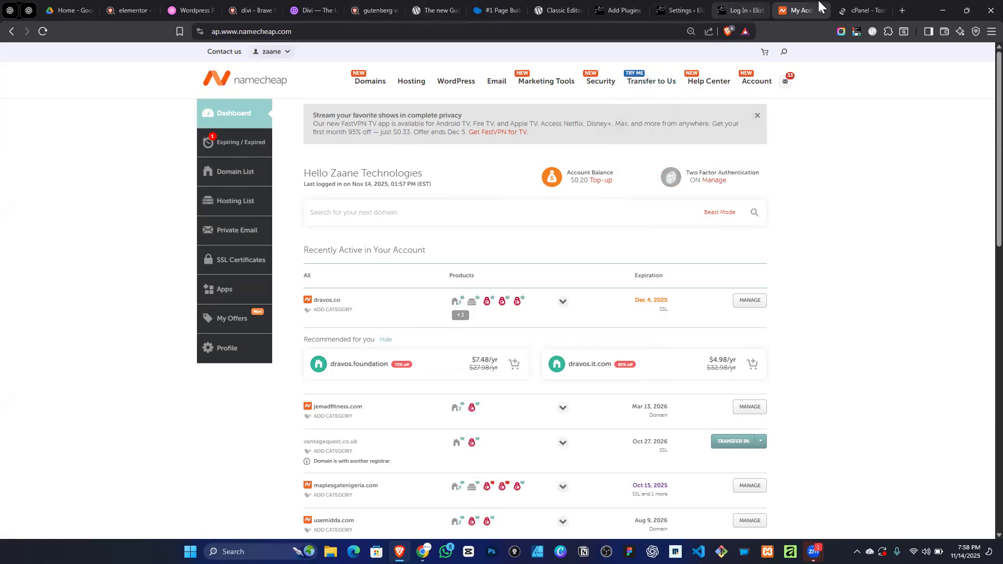
left_click(847, 7)
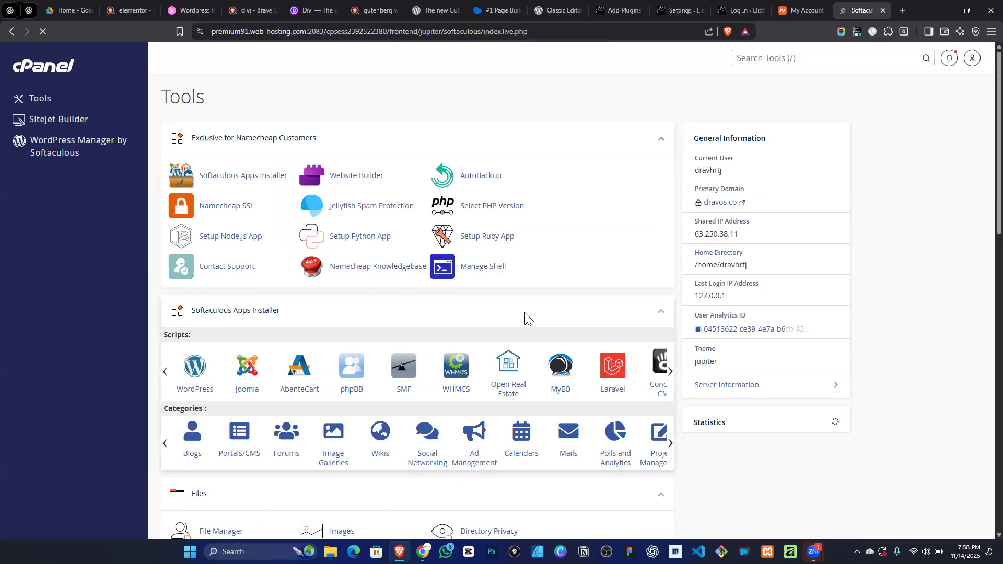
Open Softaculous Installations and the WordPress management page for liz.dravos.co
scroll(526, 314, "down", 5)
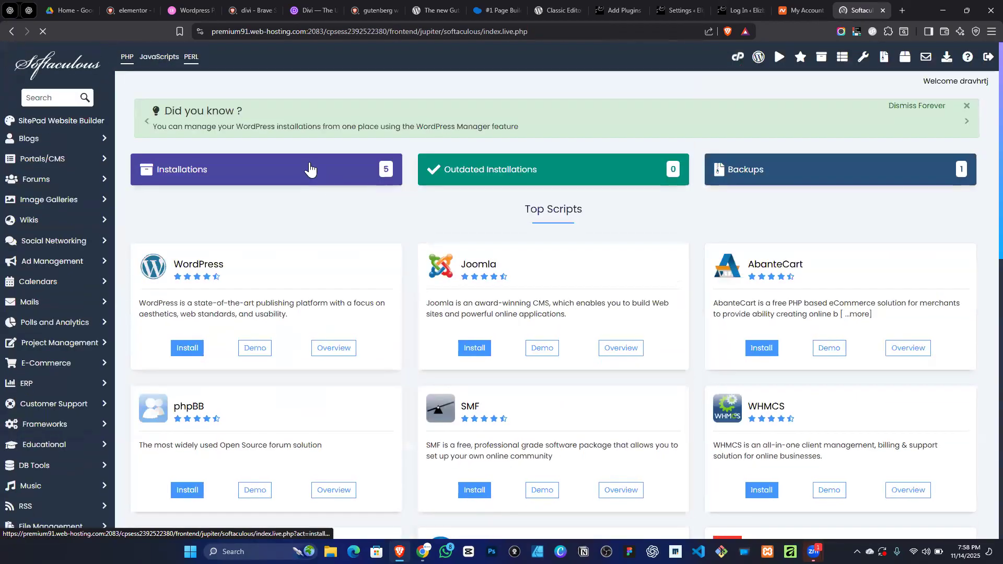
left_click(308, 166)
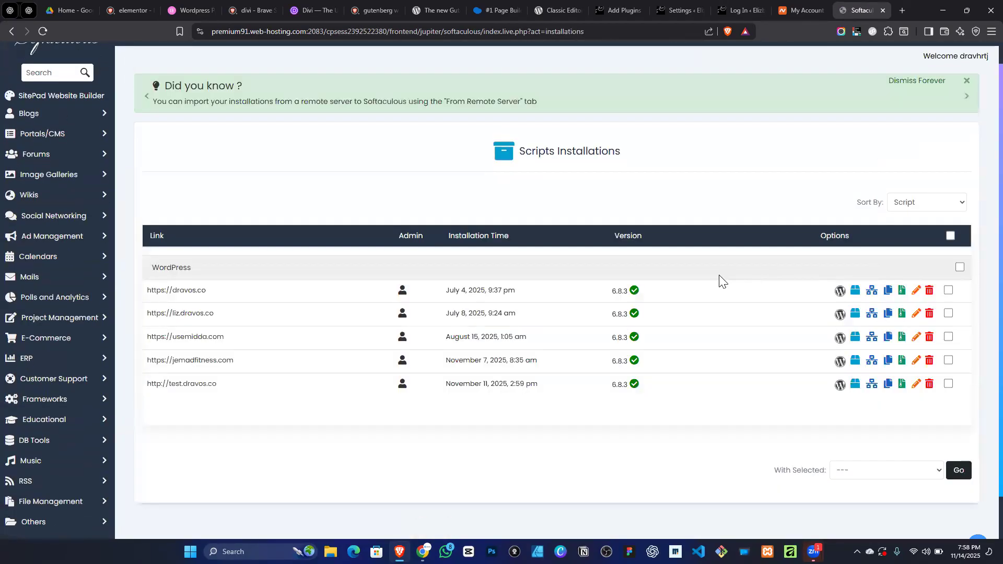
scroll(253, 277, "down", 2)
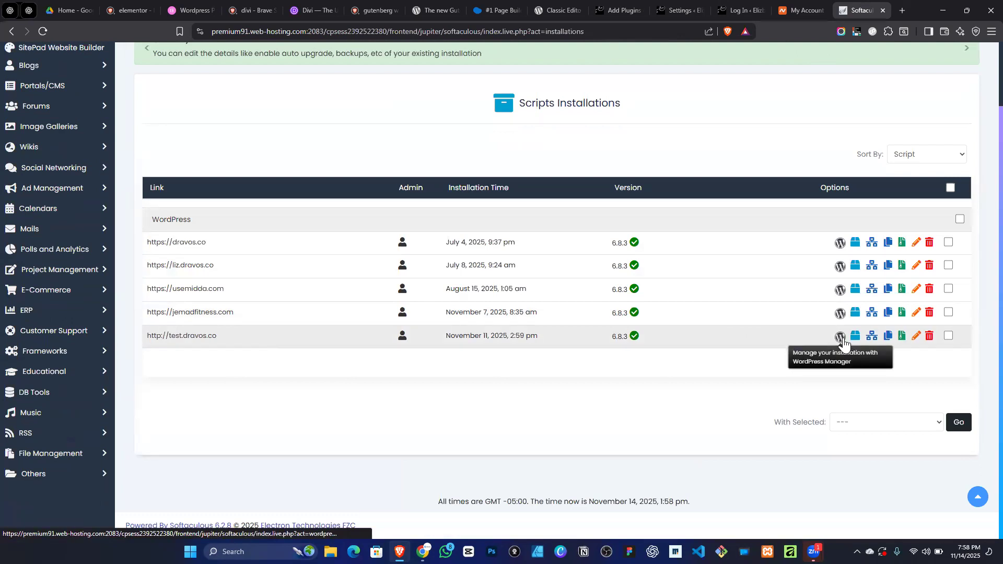
left_click(840, 268)
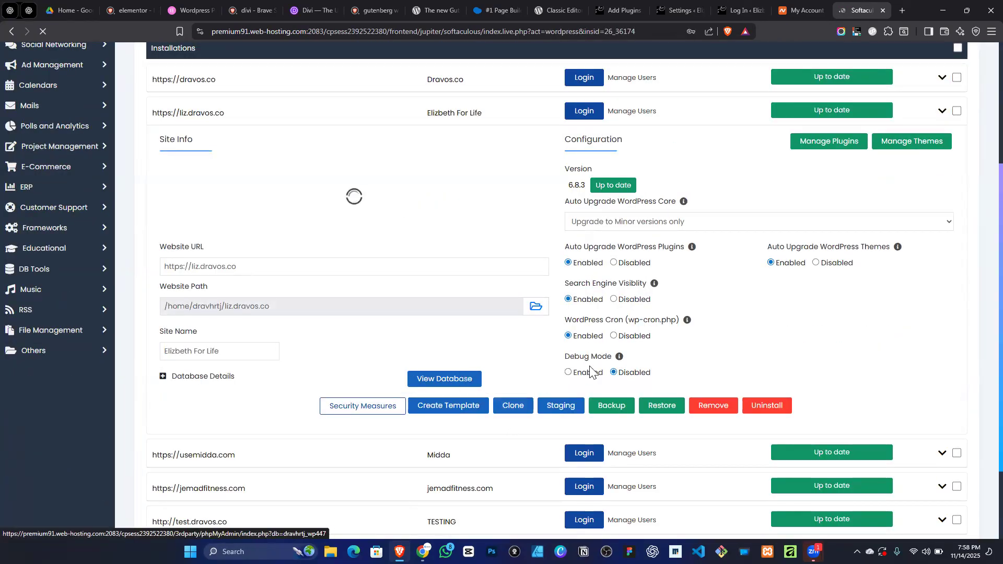
scroll(590, 372, "down", 3)
scroll(581, 261, "up", 7)
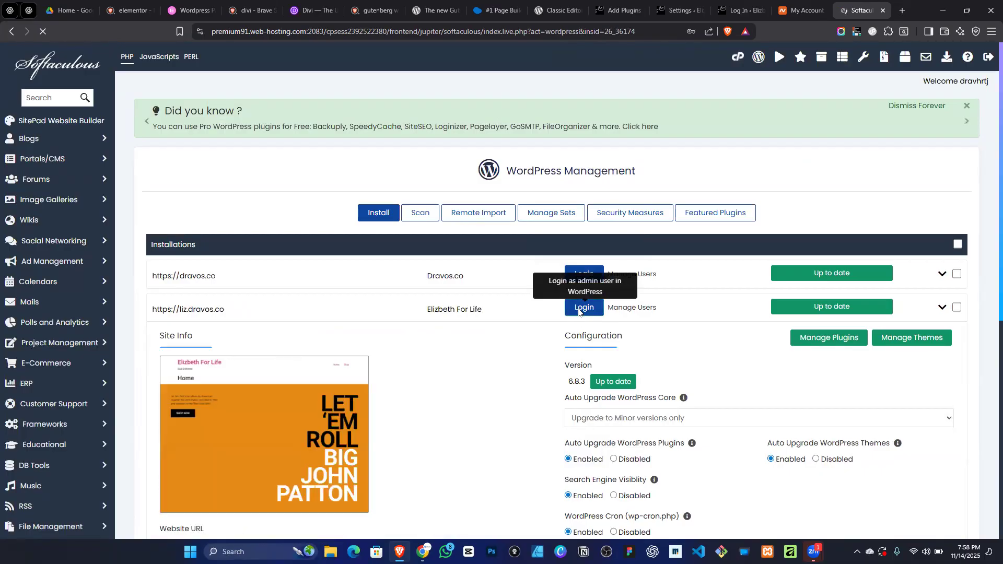
Log in to the liz.dravos.co admin and open Elementor's Features settings tab
left_click(579, 310)
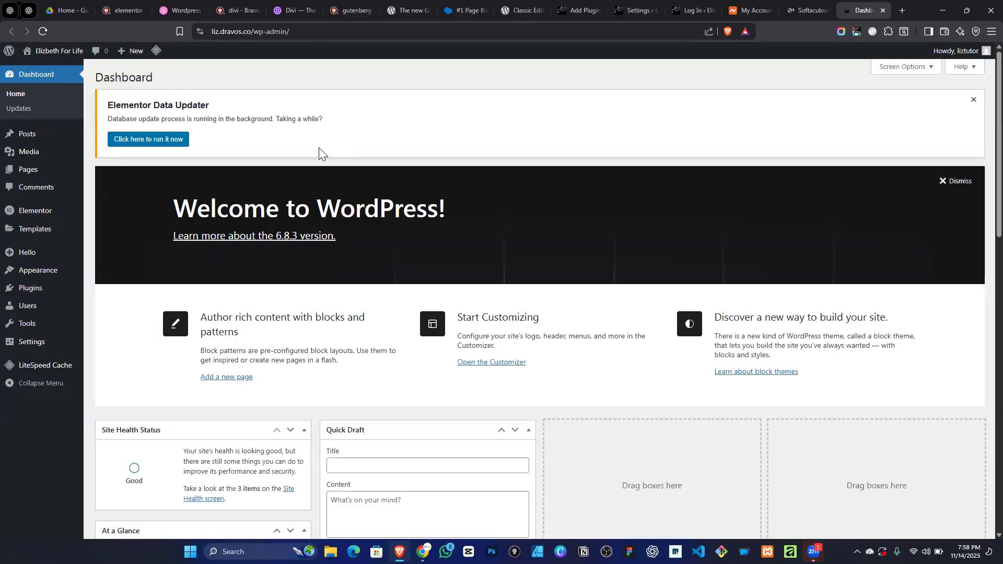
mouse_move(21, 213)
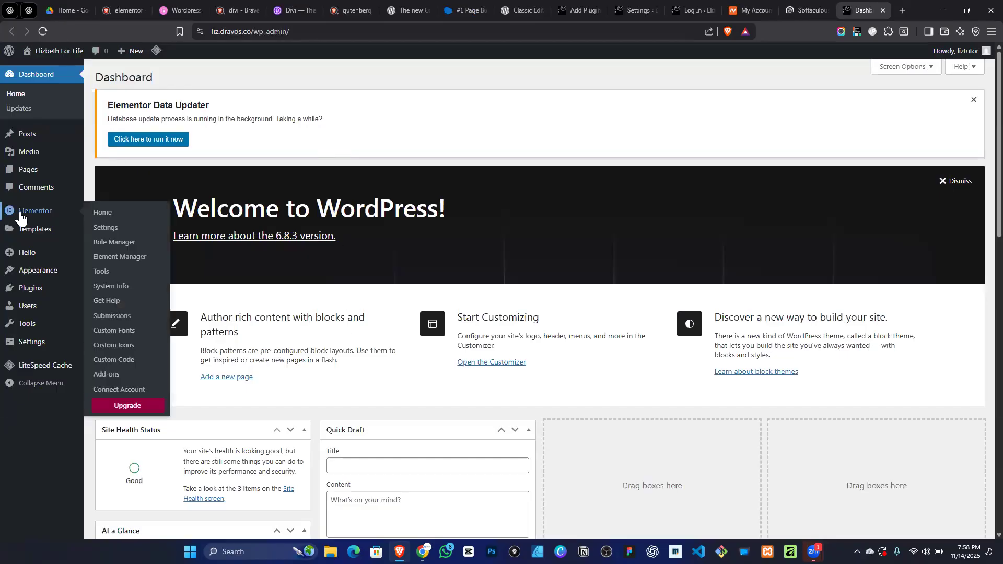
left_click(102, 230)
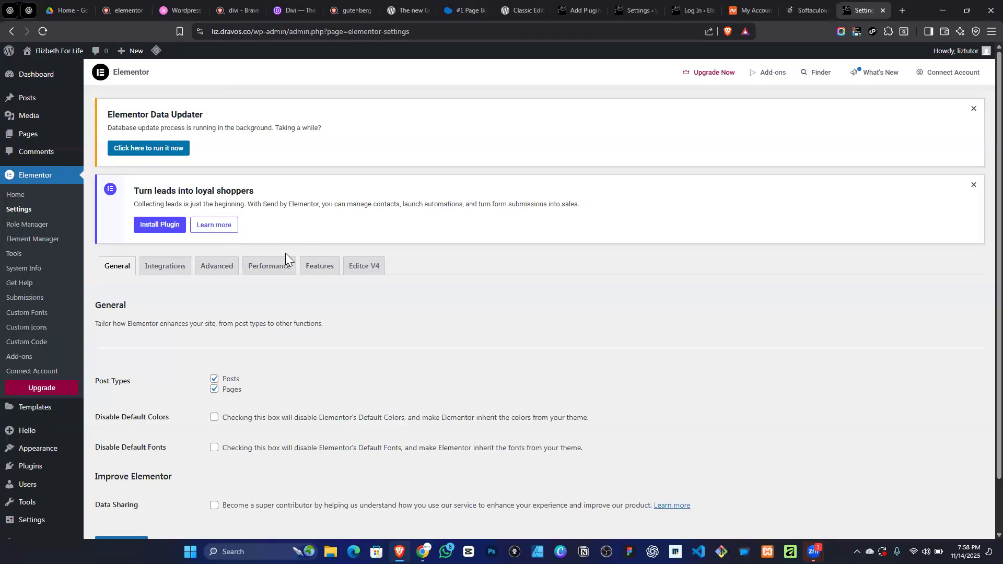
left_click(321, 265)
scroll(186, 202, "down", 15)
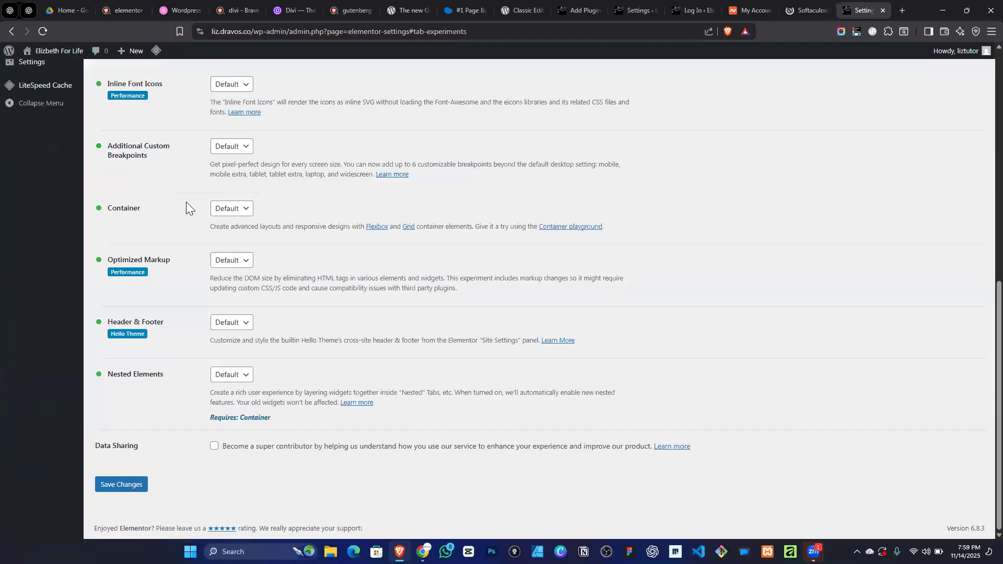
scroll(180, 235, "up", 5)
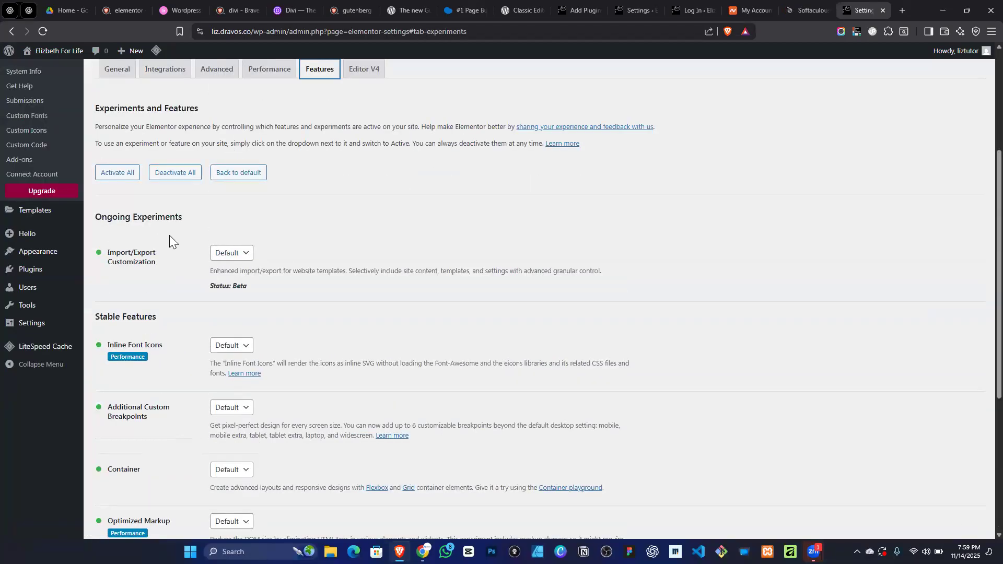
scroll(244, 234, "down", 5)
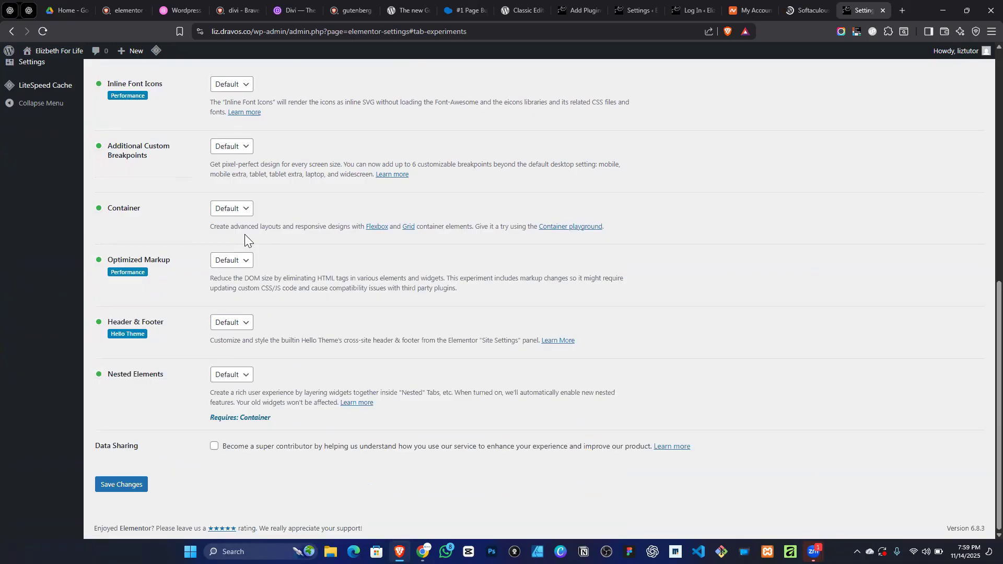
Check the Header & Footer and Nested Elements options, leaving both at Default
left_click(226, 322)
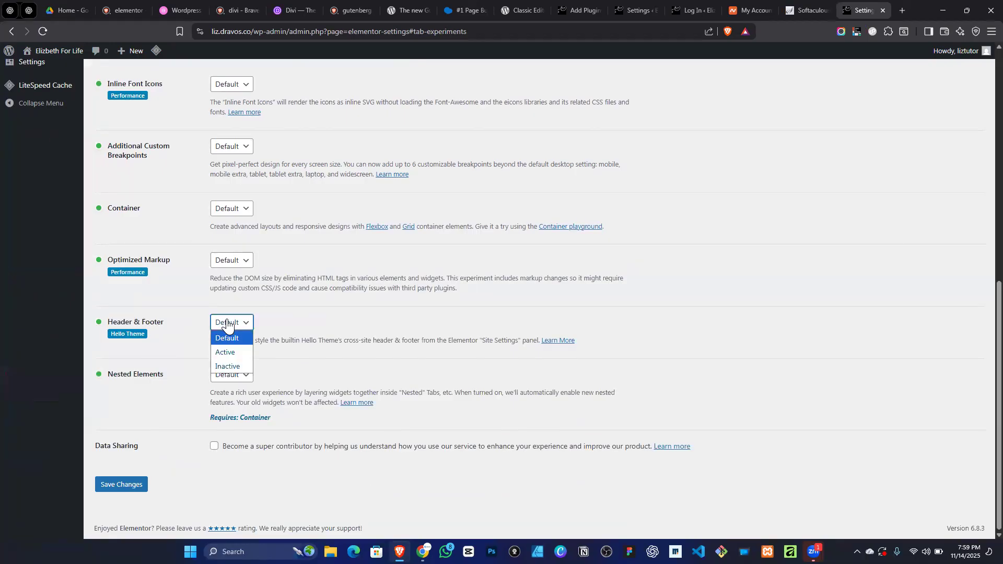
left_click(227, 324)
left_click(233, 375)
left_click(239, 376)
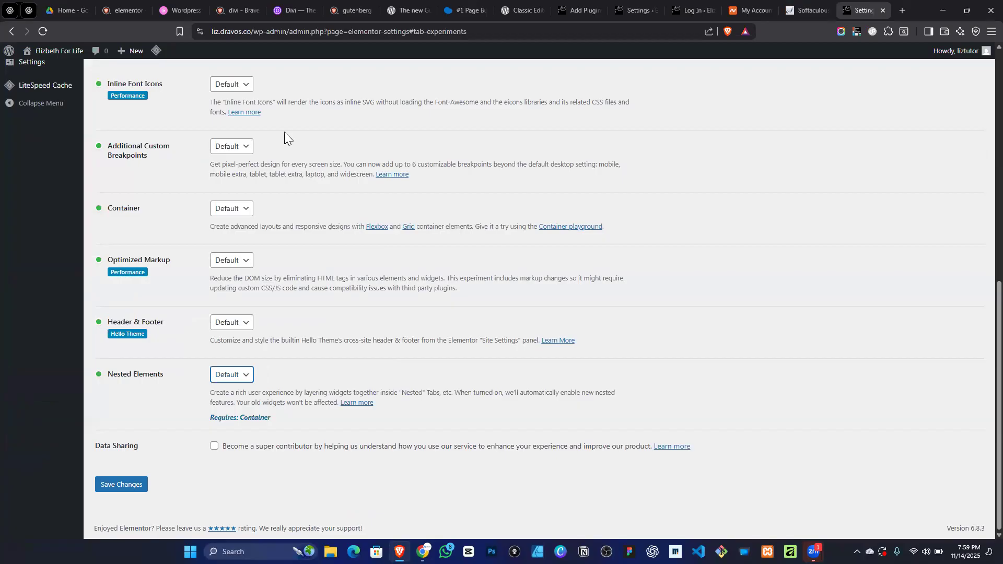
View the Editor V4 introduction tab, then return to Features
scroll(284, 132, "up", 5)
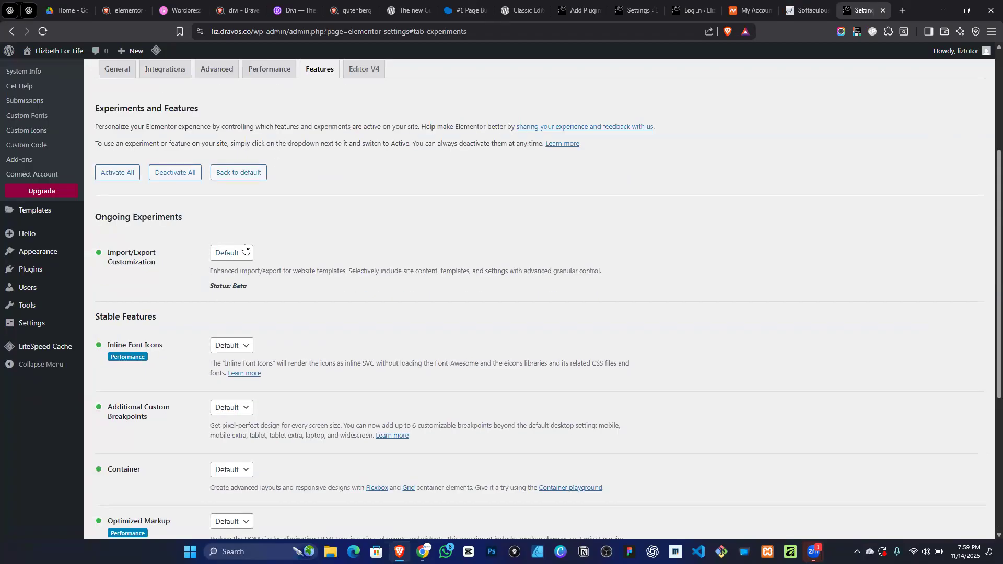
scroll(245, 247, "up", 4)
left_click(375, 275)
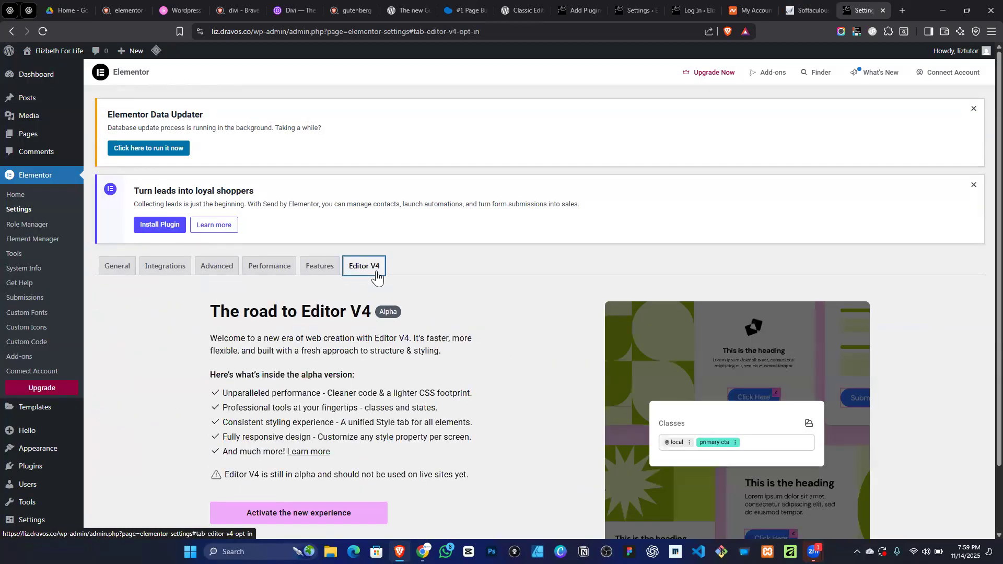
scroll(376, 277, "down", 2)
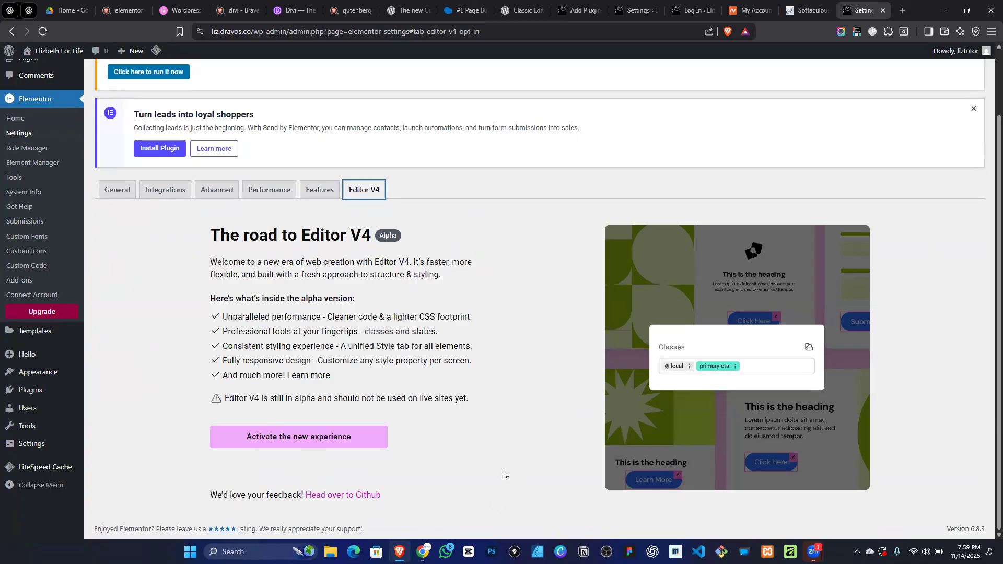
left_click(319, 189)
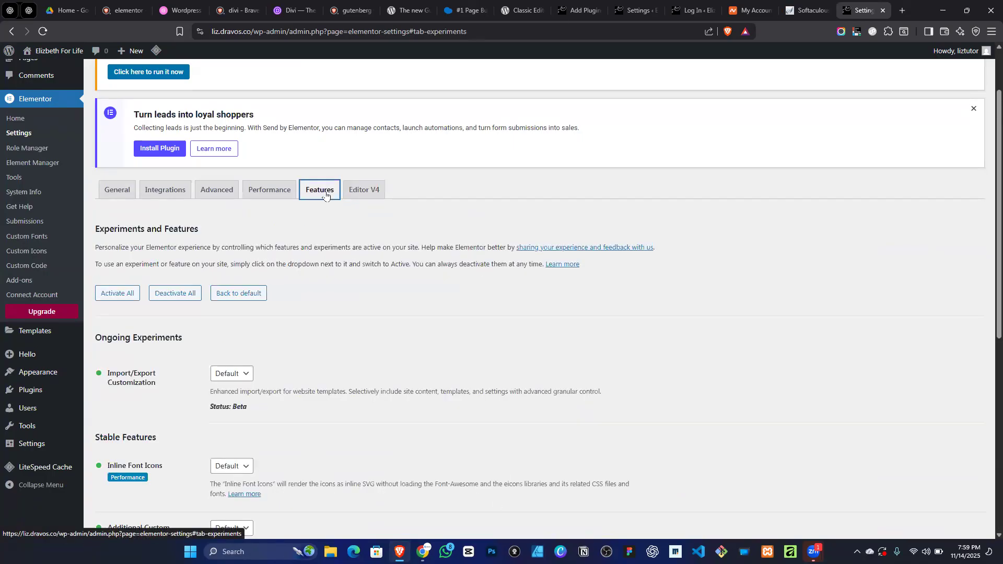
In Role Manager, toggle the Editor role's No access to editor on and back off
left_click(27, 149)
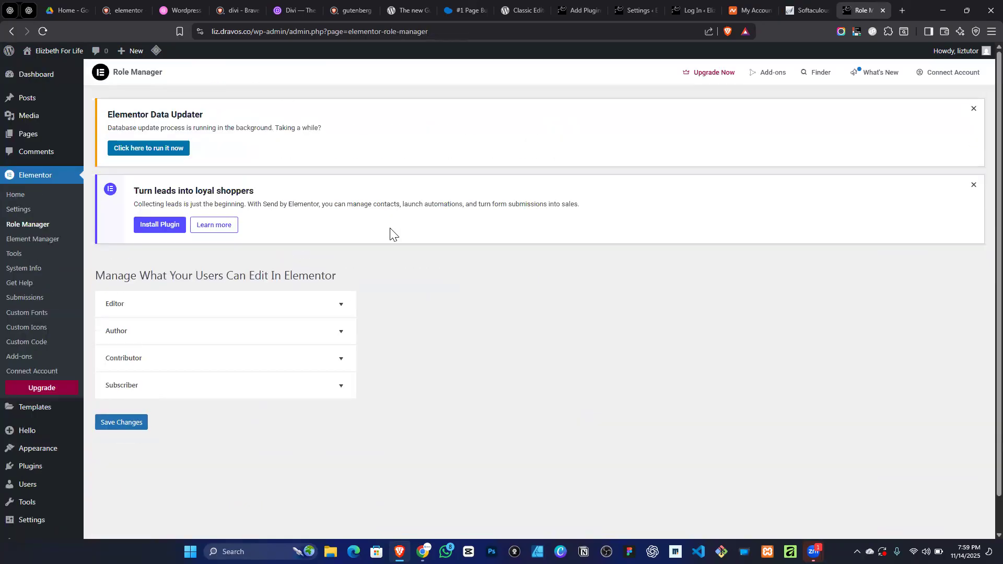
left_click(344, 311)
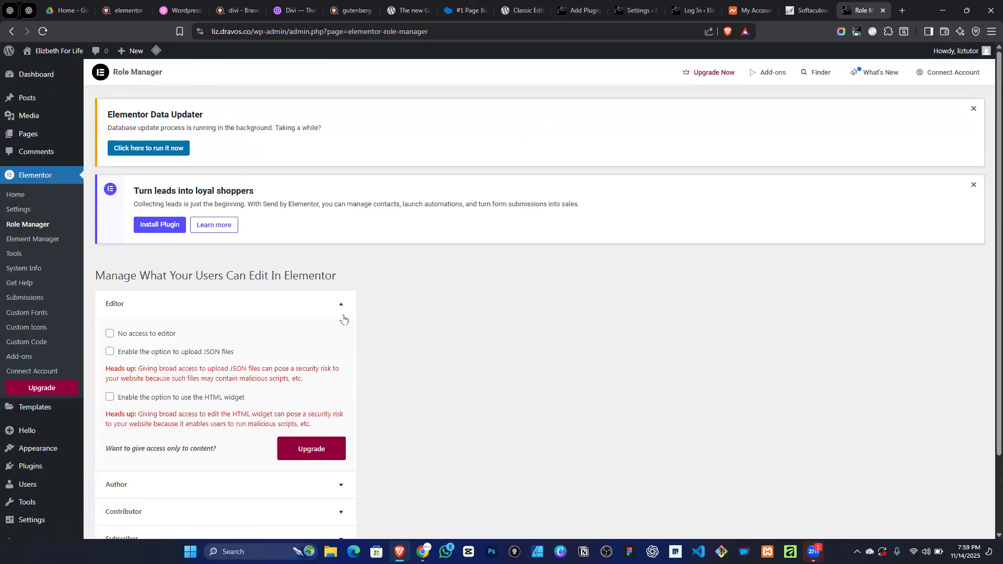
scroll(313, 292, "down", 3)
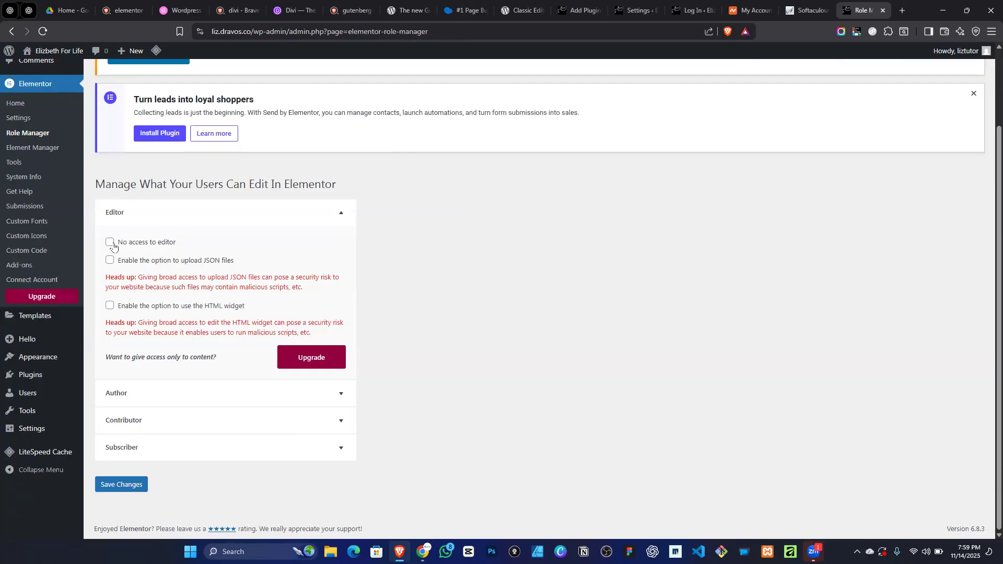
left_click(114, 247)
left_click(114, 248)
left_click(335, 219)
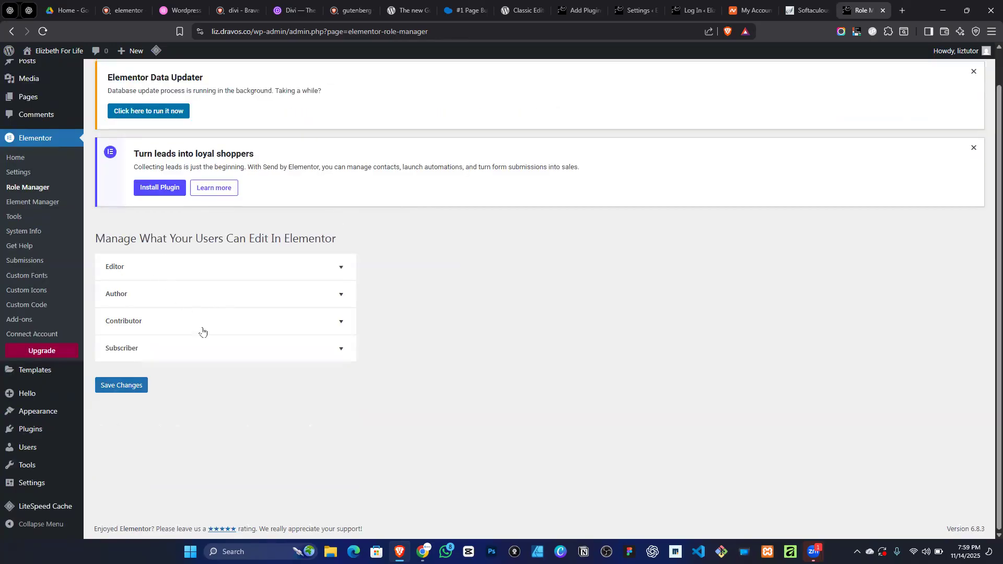
Expand and collapse the Author and Editor permissions, then go to Element Manager
left_click(292, 306)
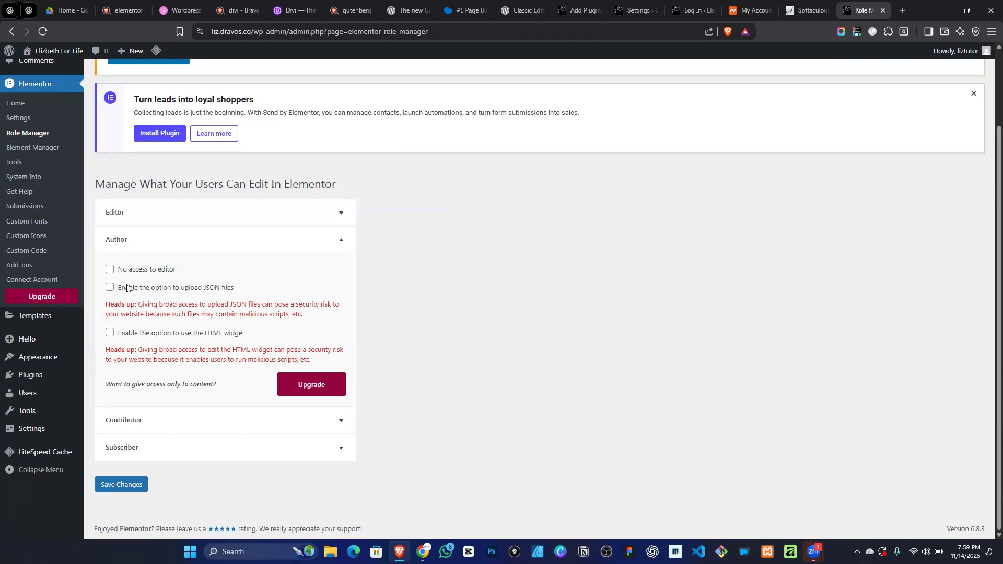
left_click(314, 243)
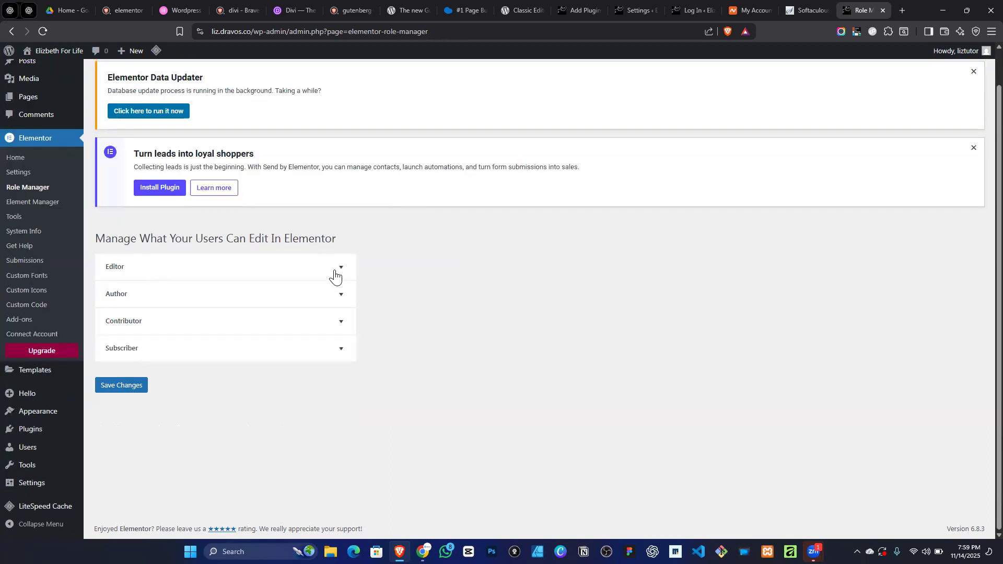
left_click(334, 270)
left_click(327, 209)
left_click(29, 204)
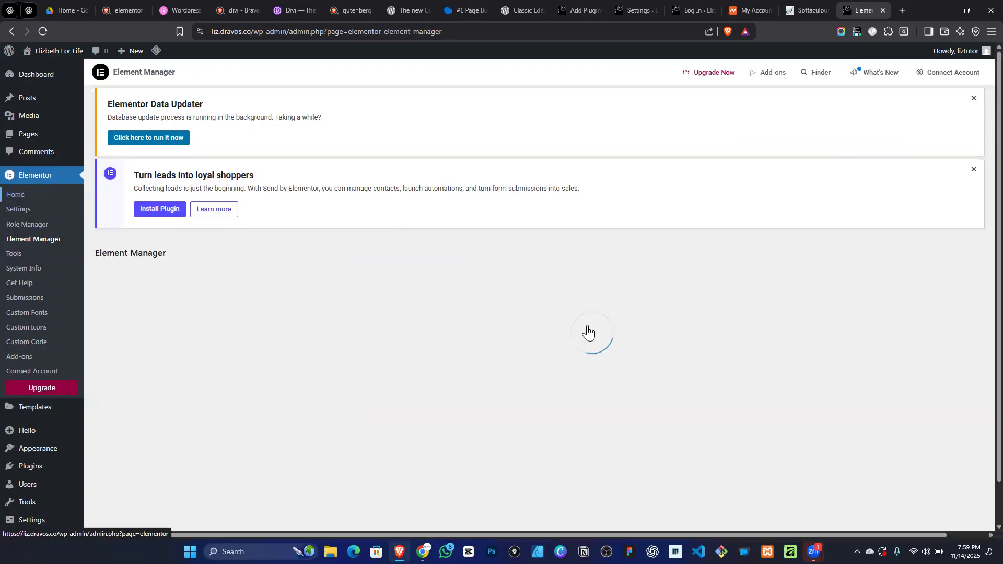
Scroll the Element Manager list down to the disabled Pro elements, then go to Elementor's Tools page
scroll(686, 256, "down", 8)
scroll(515, 253, "up", 12)
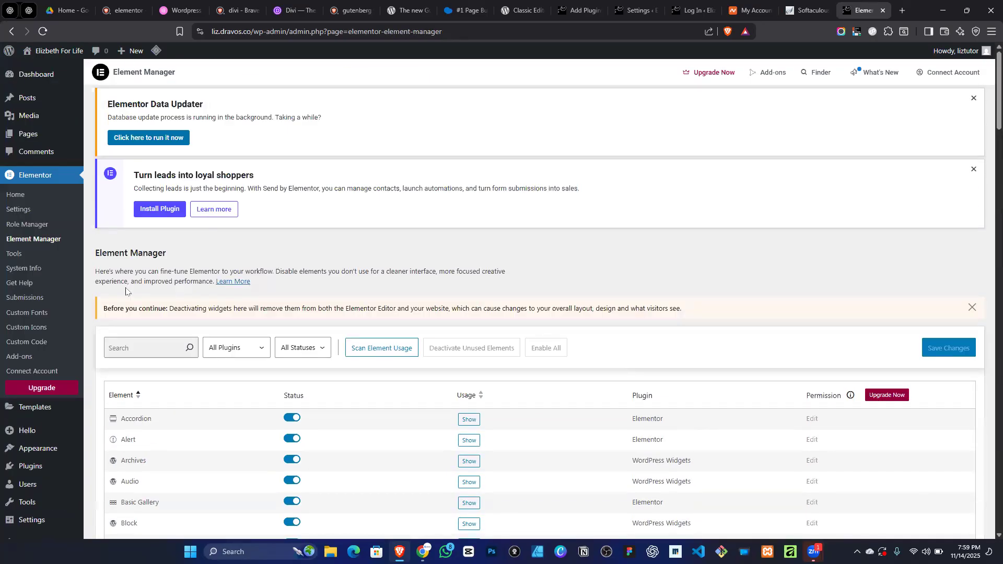
scroll(228, 287, "down", 17)
scroll(223, 282, "down", 5)
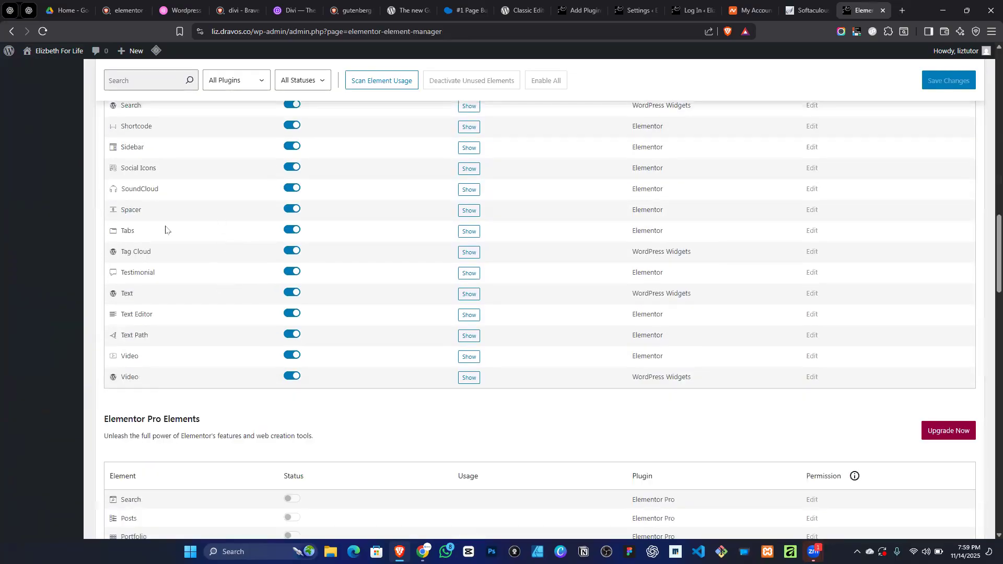
scroll(595, 240, "down", 10)
scroll(675, 236, "up", 20)
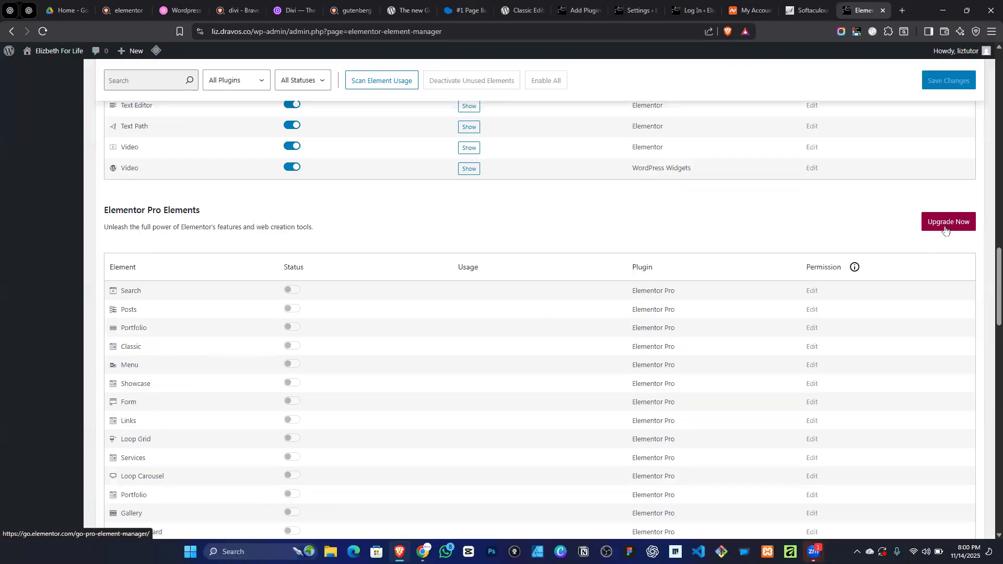
scroll(541, 257, "down", 20)
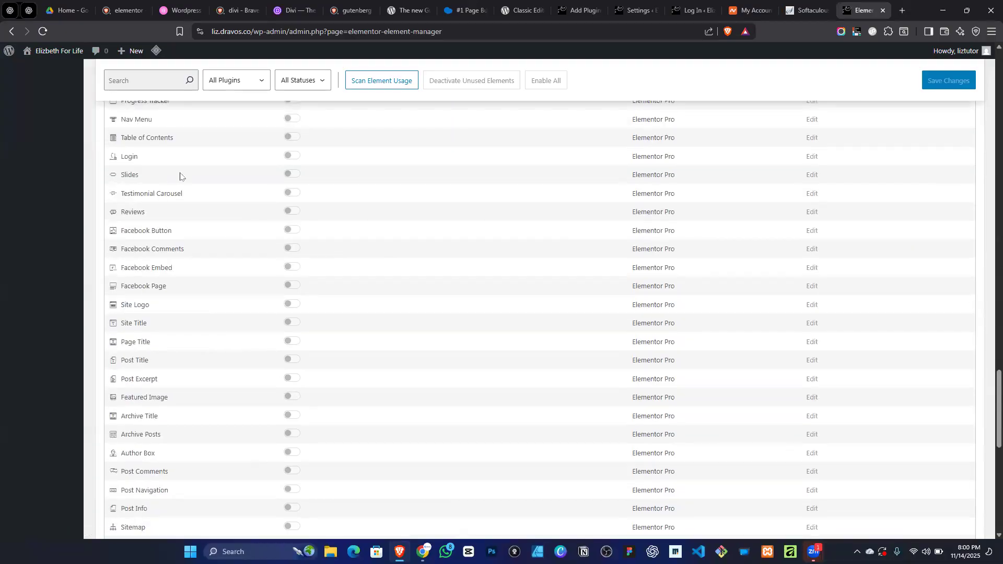
scroll(203, 193, "up", 20)
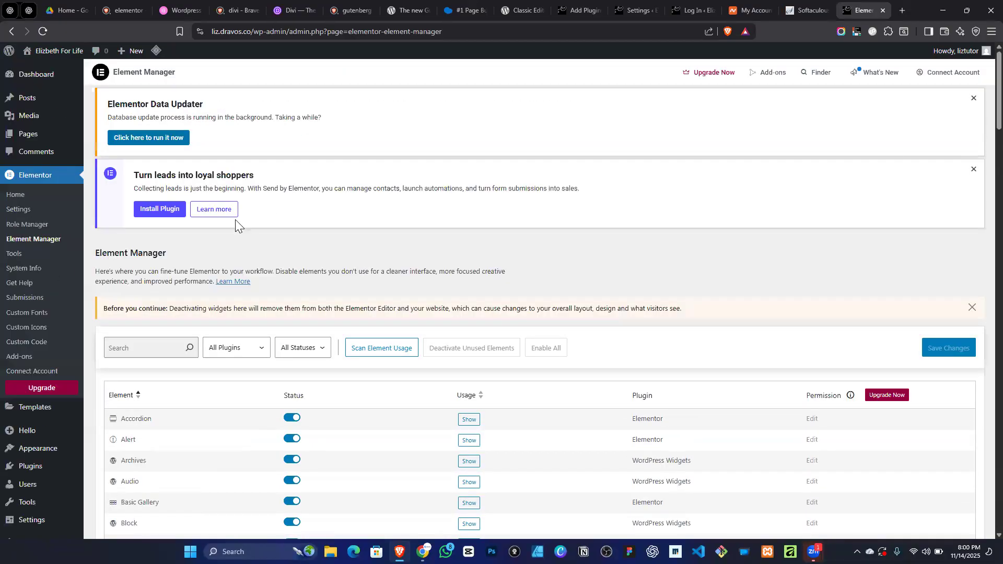
left_click(19, 255)
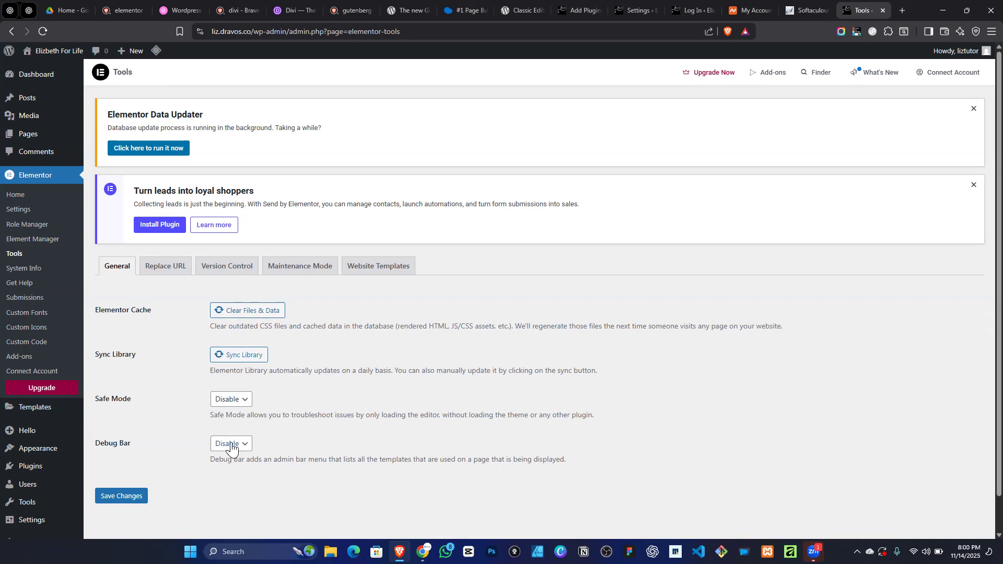
Look through the Replace URL, Version Control and Maintenance Mode tools, opening the Choose Mode list
left_click(165, 266)
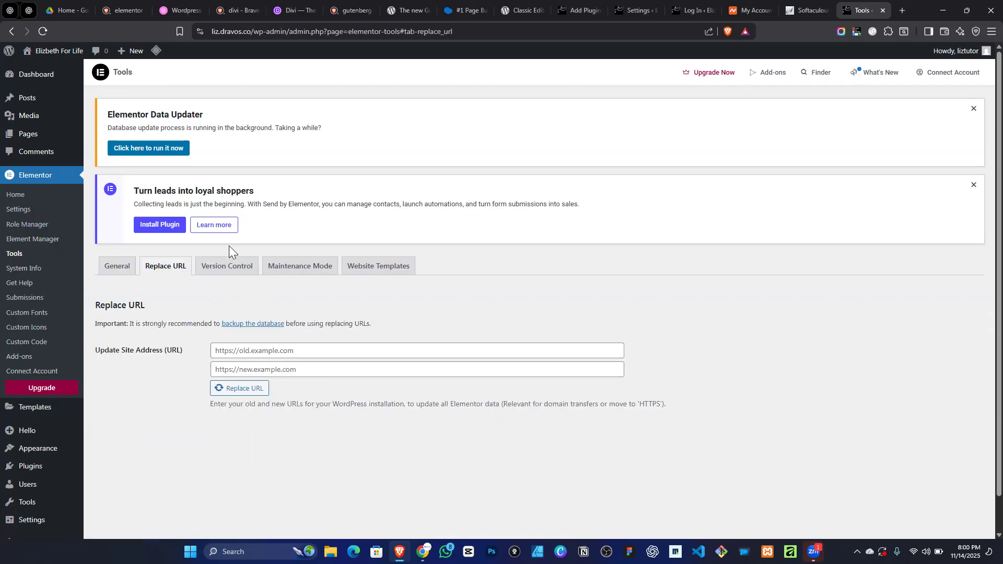
left_click(227, 267)
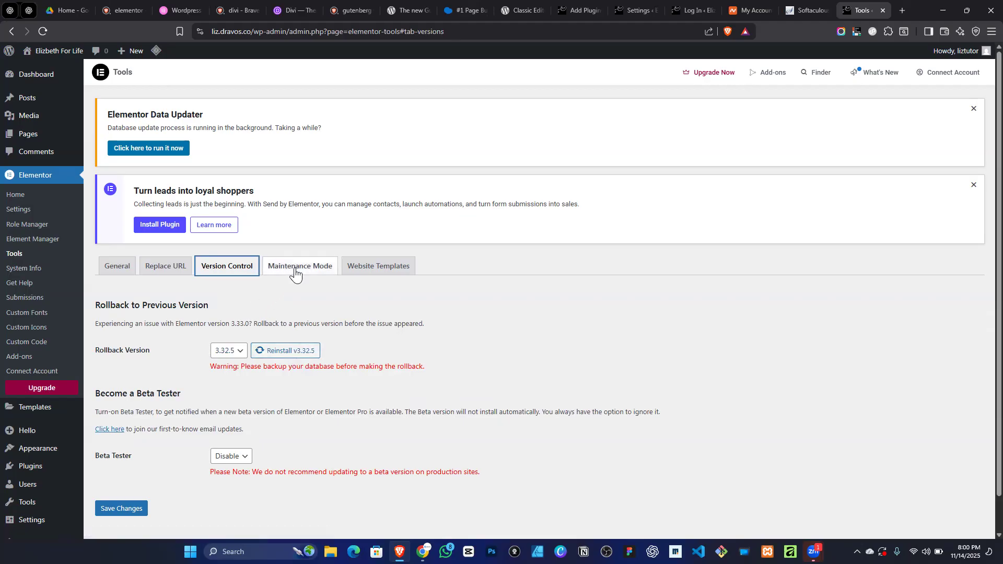
left_click(281, 271)
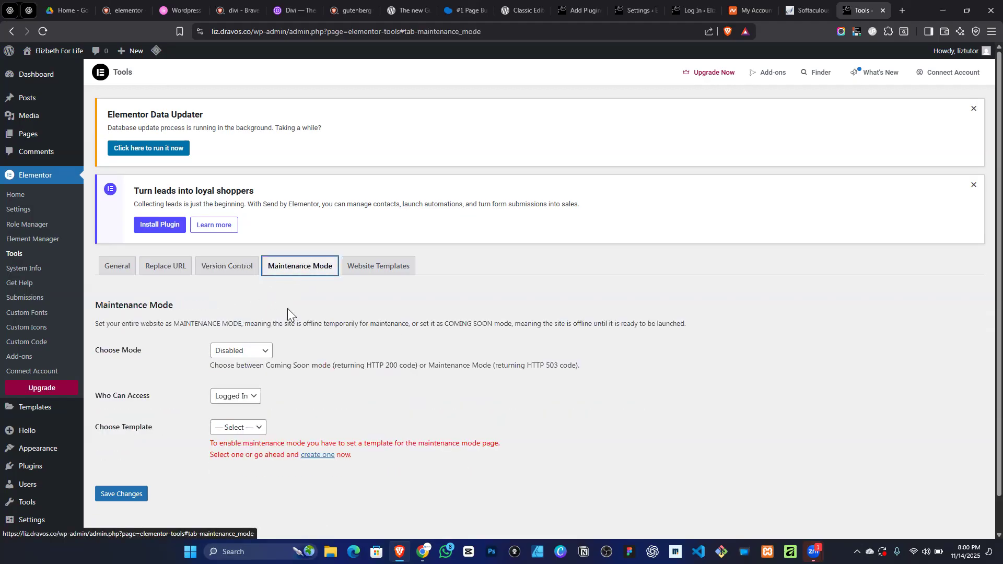
left_click(257, 356)
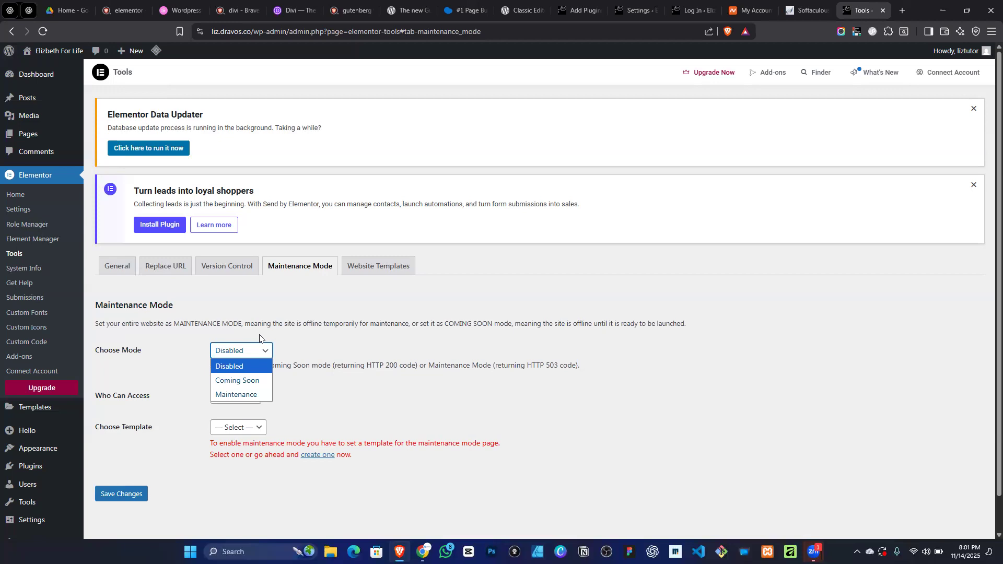
Check the Template and Who Can Access dropdowns unchanged, then view the Website Templates export and import options
left_click(227, 427)
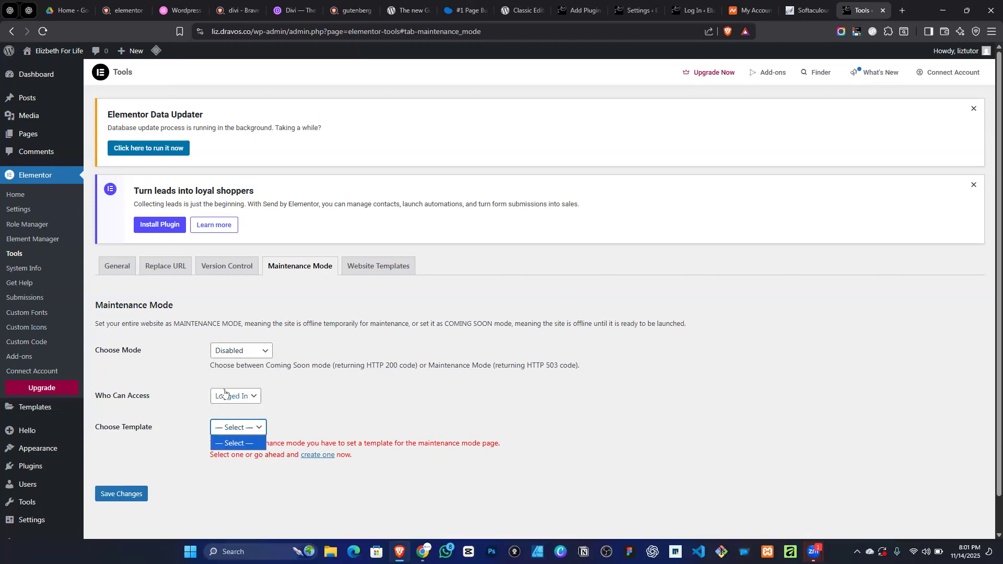
left_click(228, 407)
left_click(231, 397)
left_click(325, 408)
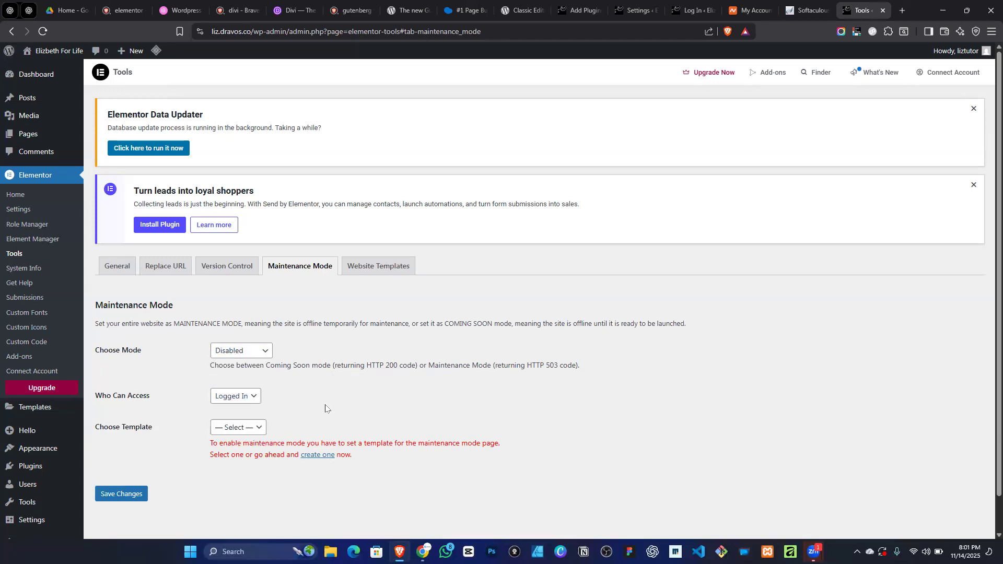
left_click(228, 396)
left_click(301, 396)
left_click(377, 265)
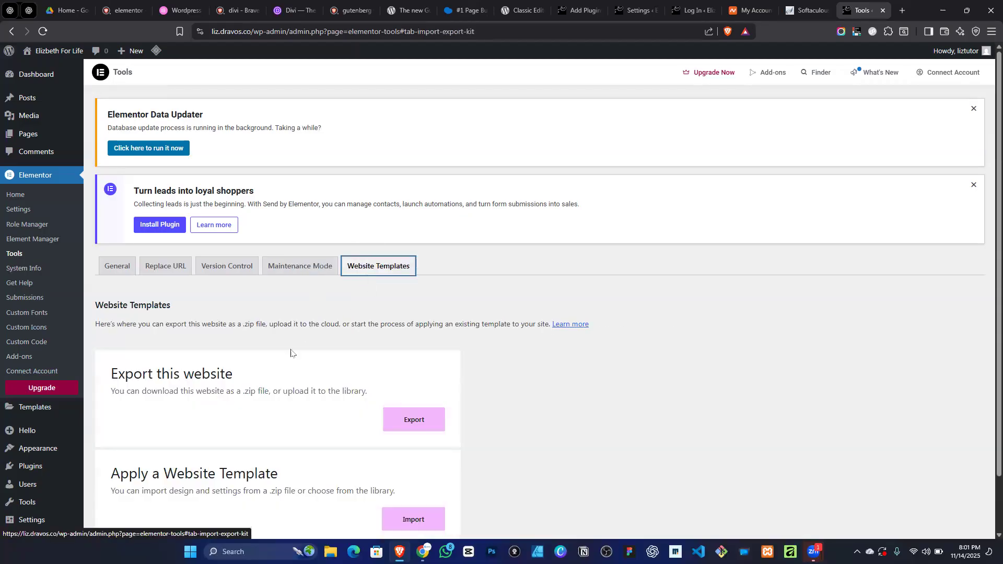
scroll(185, 343, "down", 2)
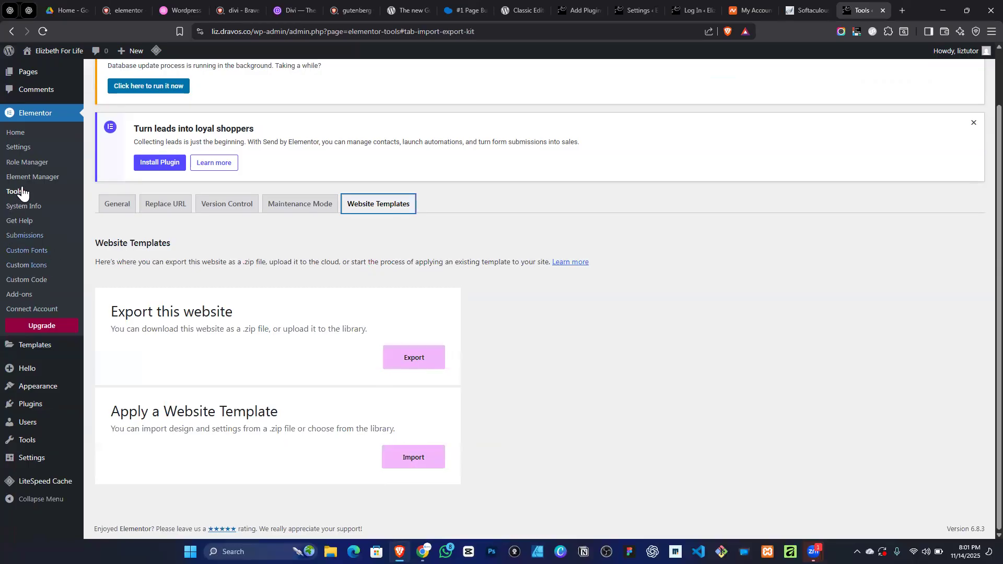
Scroll through Elementor's System Info report, then go to the Submissions page
left_click(26, 207)
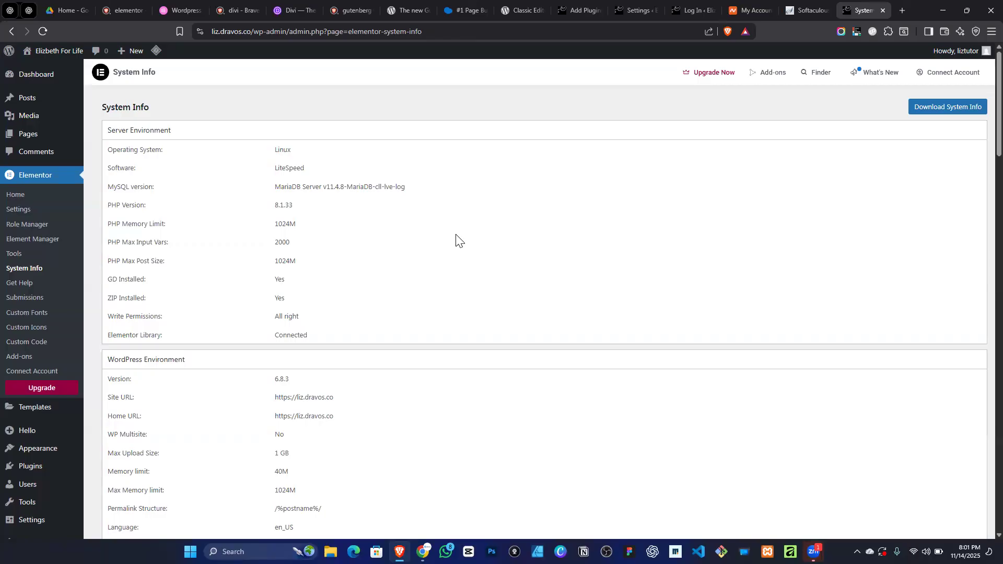
scroll(222, 225, "down", 5)
scroll(217, 230, "up", 5)
scroll(226, 154, "down", 20)
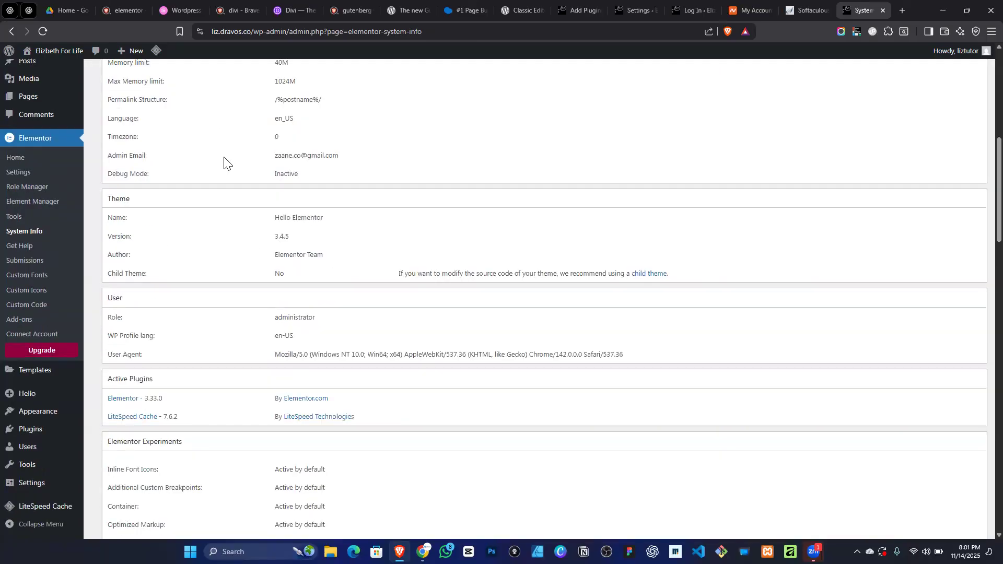
scroll(222, 165, "up", 12)
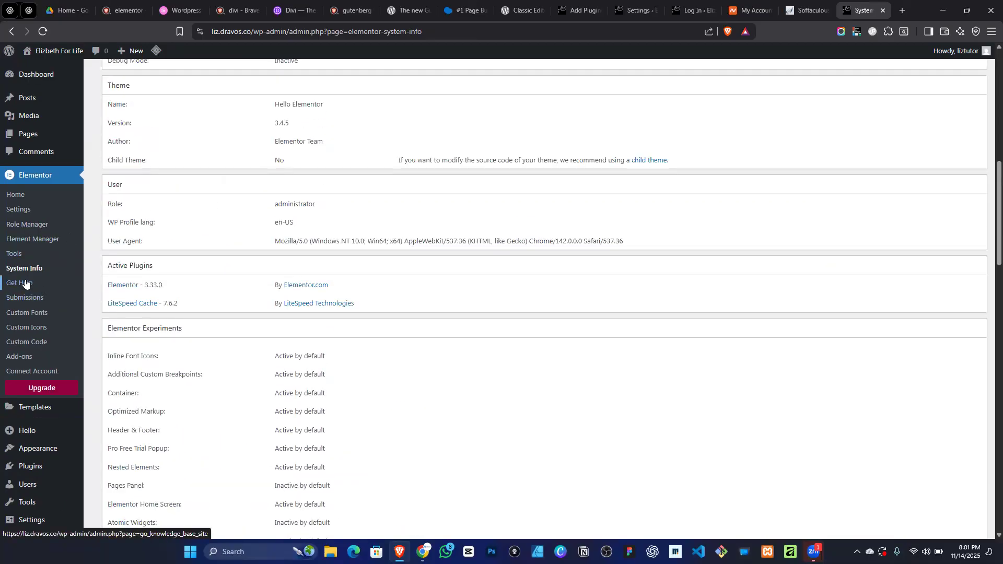
left_click(30, 299)
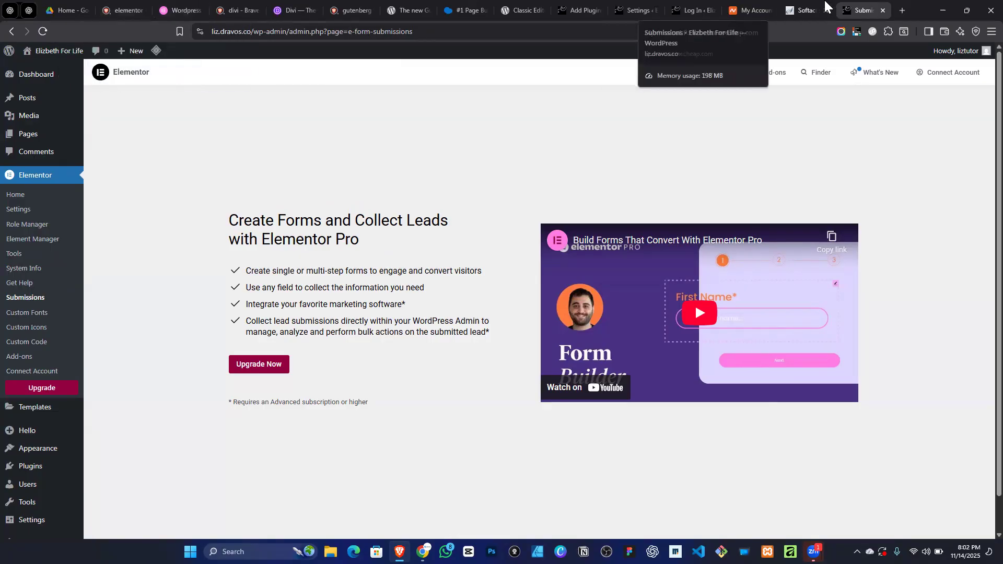
In a new tab, load therealsmo.com and go to its /wp admin dashboard
left_click(895, 10)
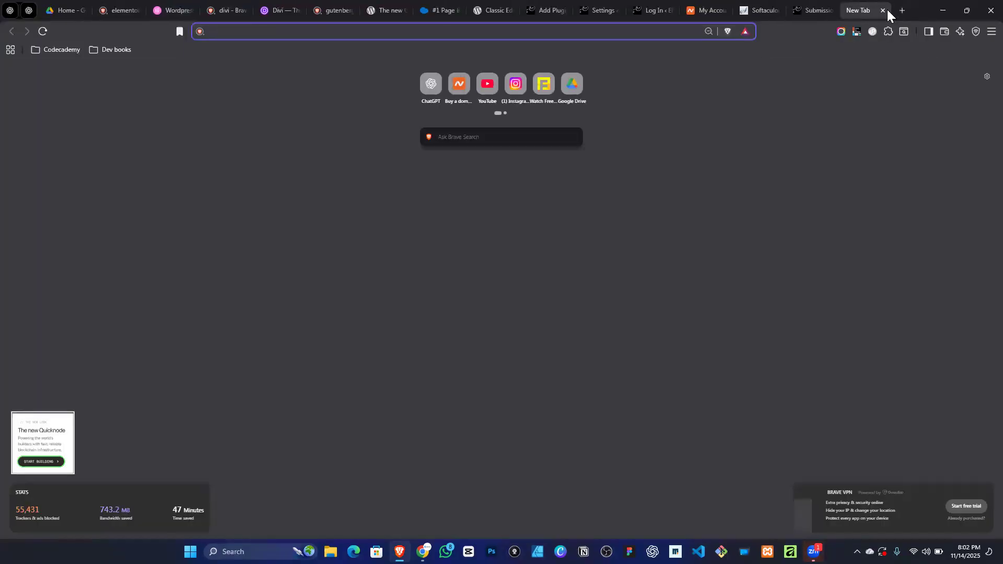
type("therealsmo.com")
key("Return")
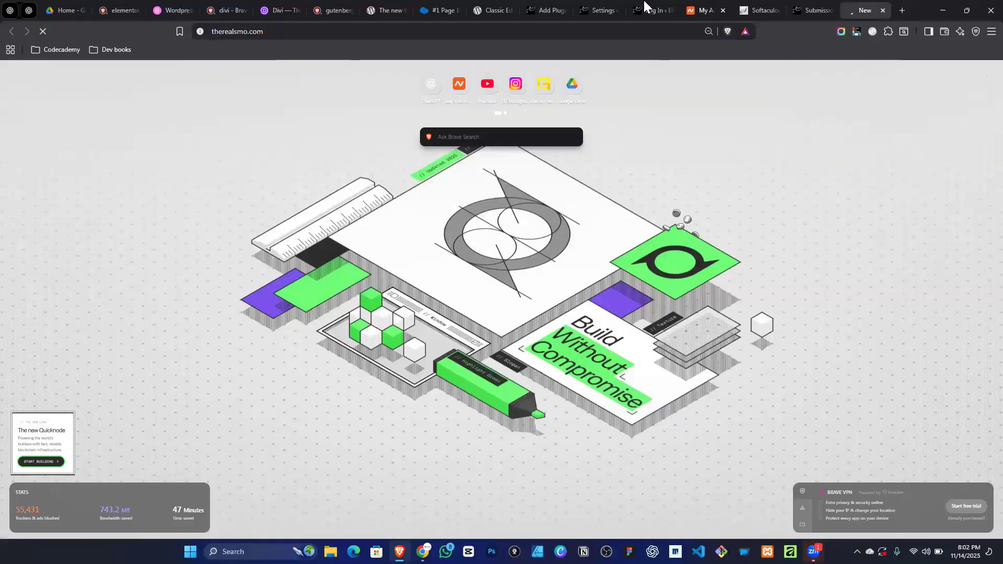
key("ctrl+l")
key("Right")
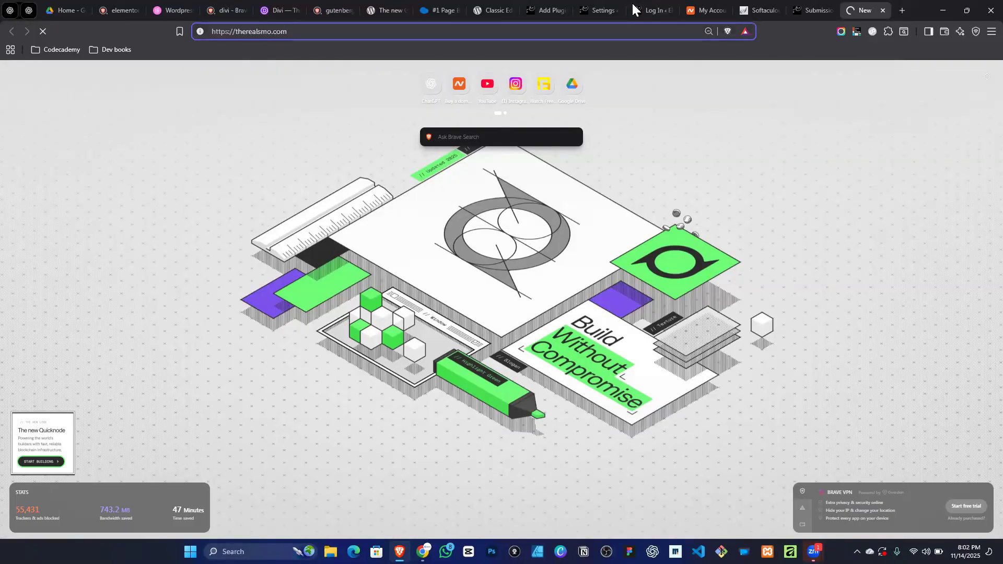
type("/wp")
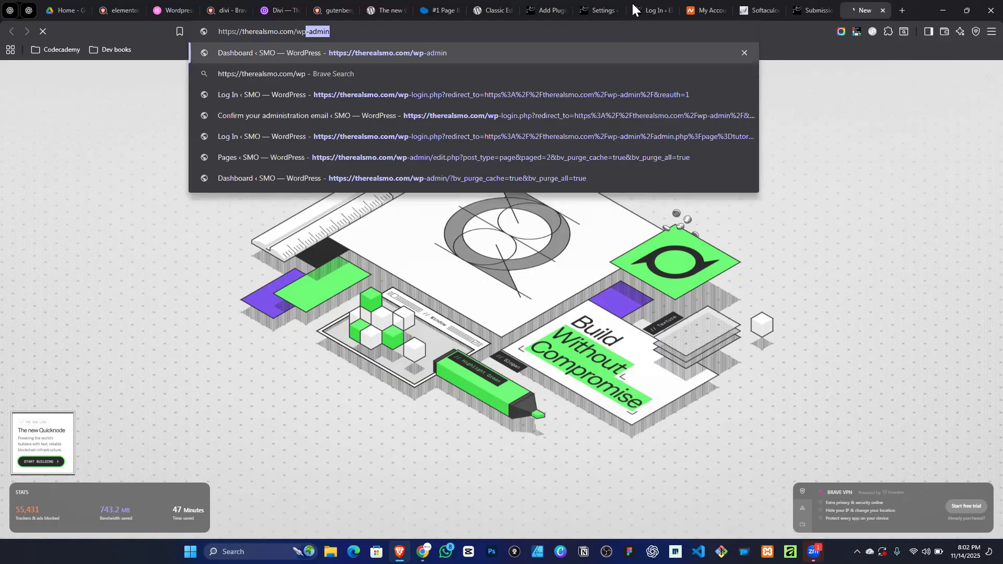
key("Return")
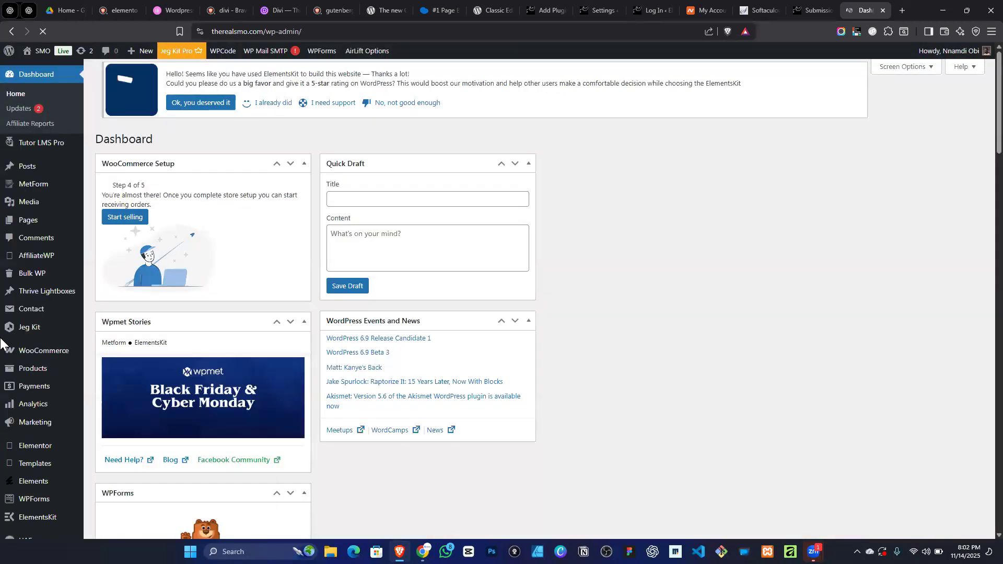
Open the Elementor Submissions list on the second site
scroll(39, 357, "down", 5)
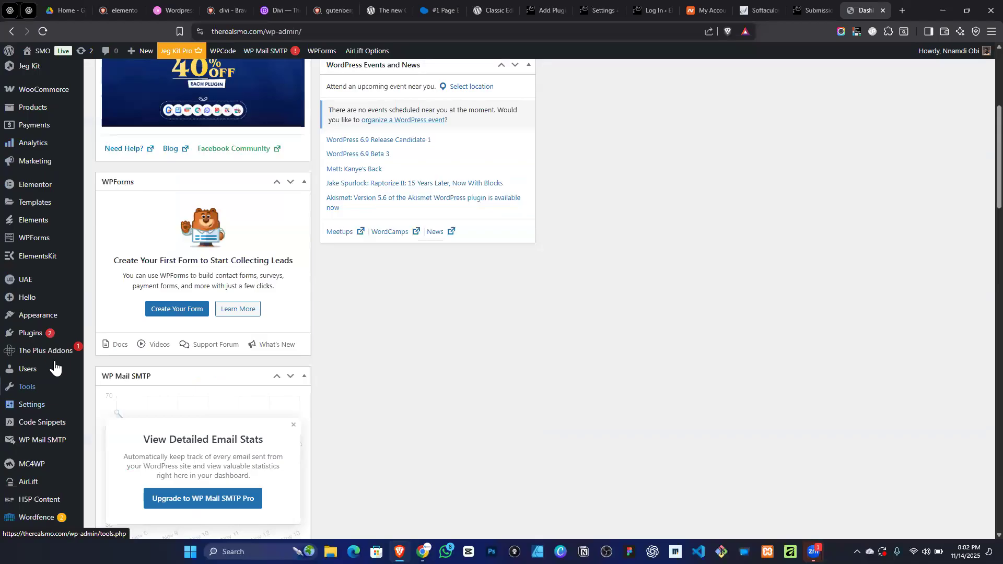
mouse_move(36, 186)
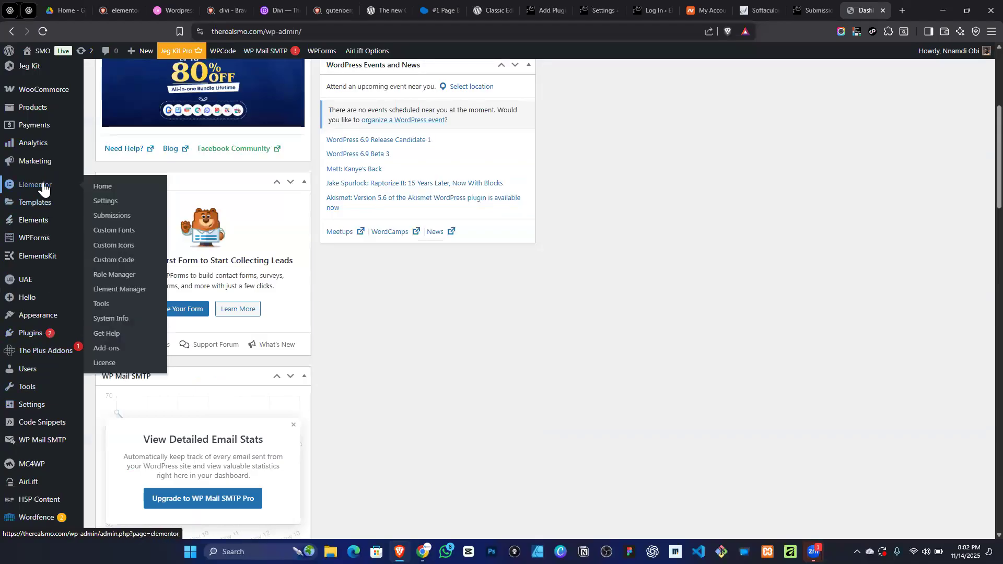
left_click(125, 215)
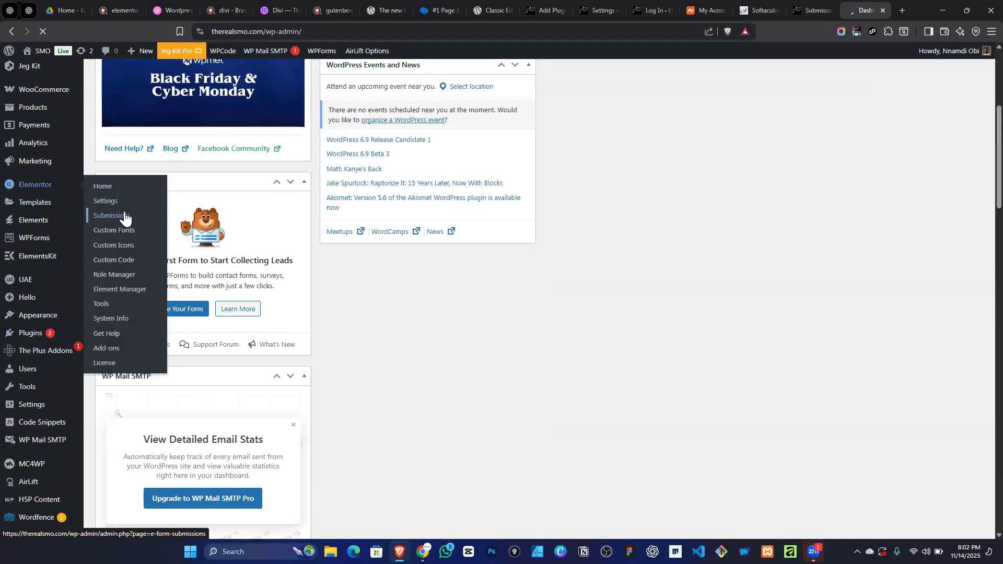
Scroll through the 94 form entries and export all of them to CSV
scroll(126, 218, "up", 5)
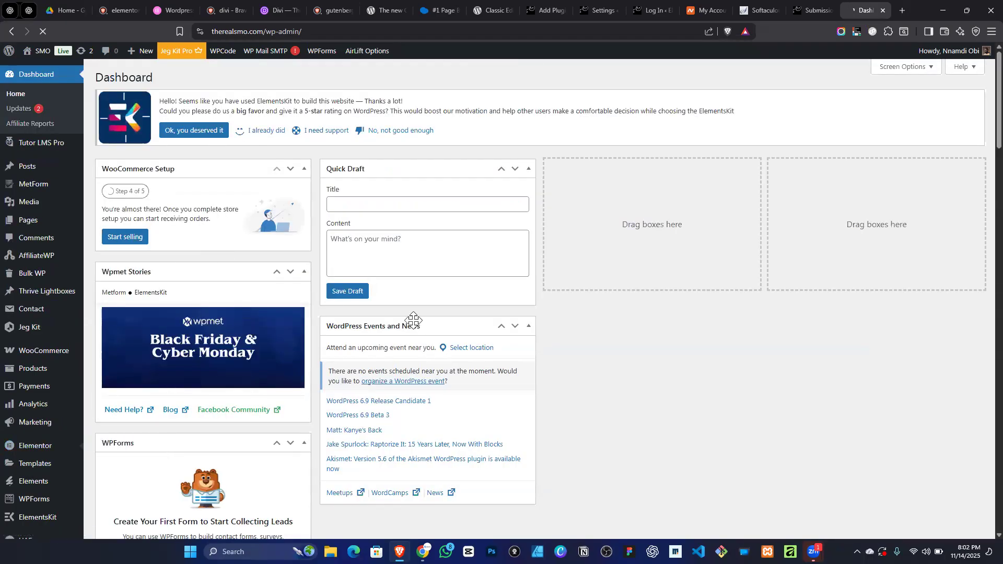
scroll(476, 311, "down", 5)
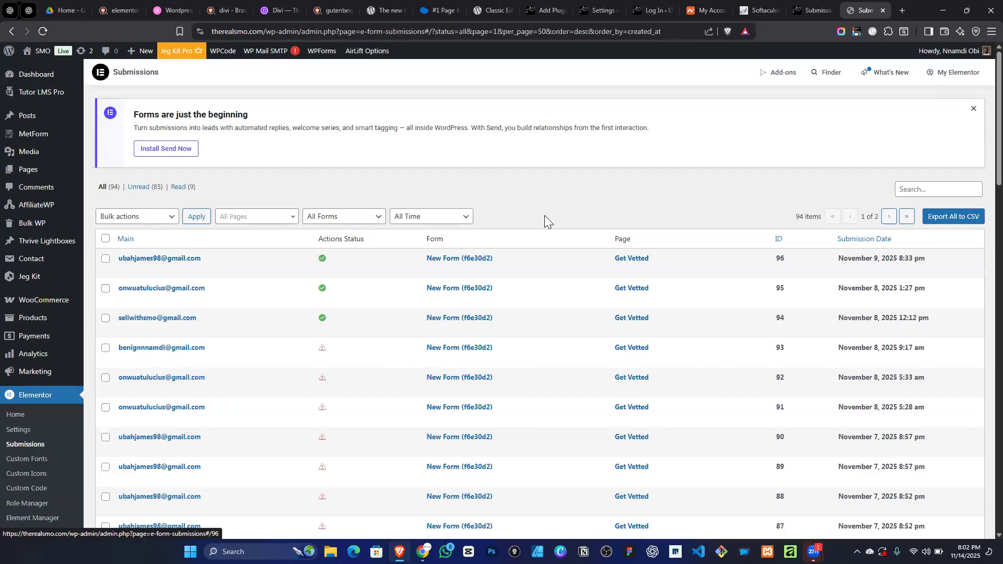
scroll(545, 219, "down", 5)
scroll(600, 286, "down", 15)
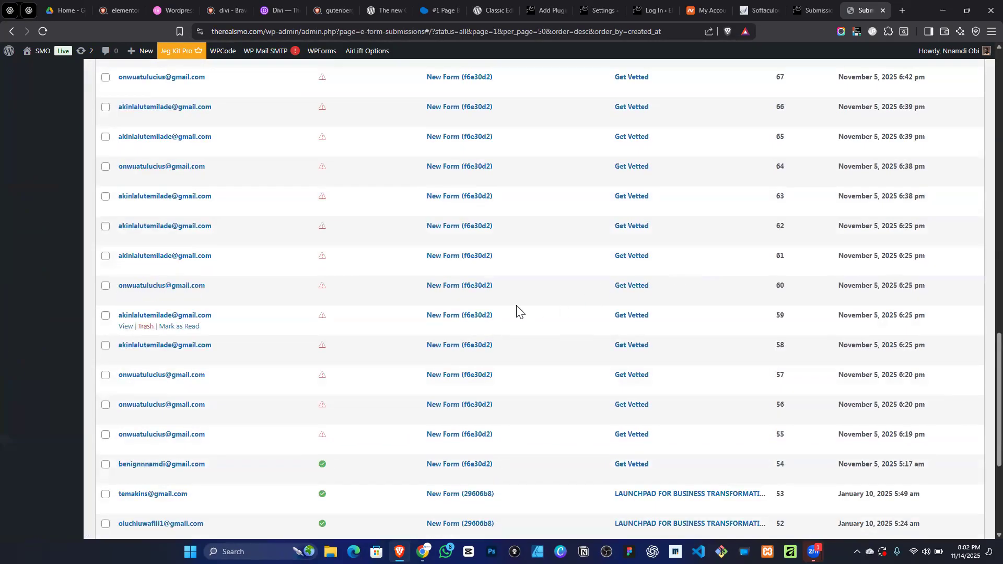
scroll(516, 310, "down", 5)
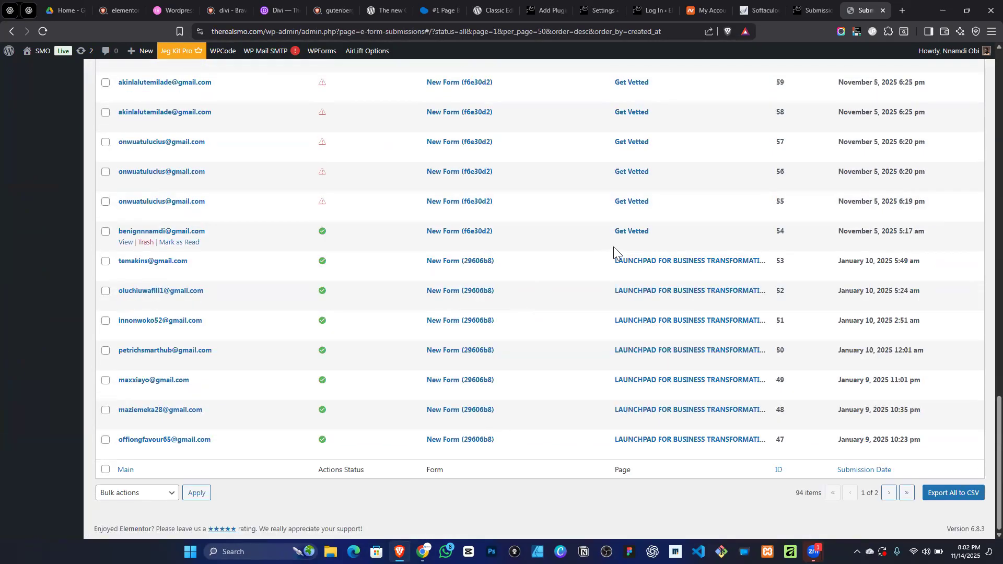
scroll(614, 247, "up", 15)
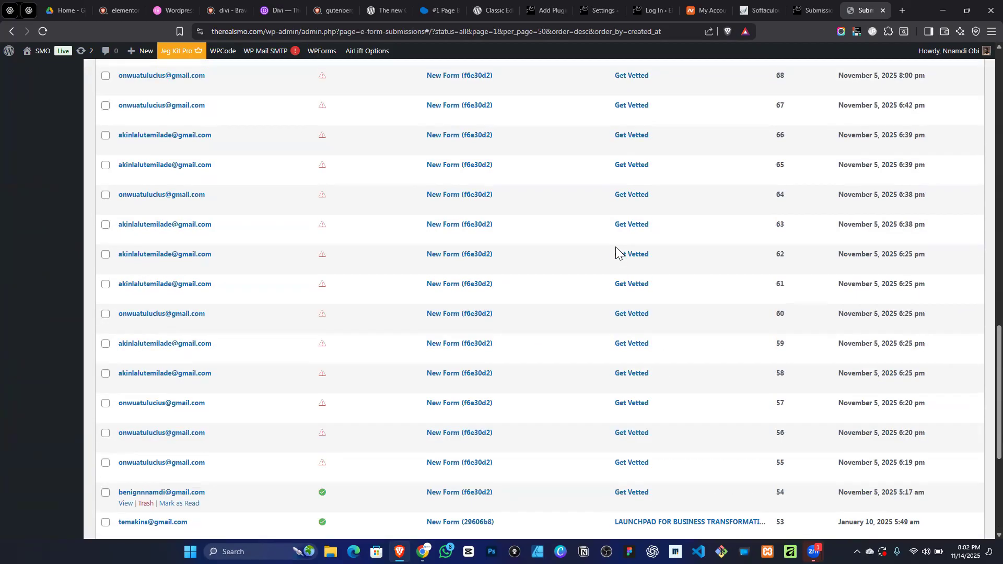
scroll(615, 250, "up", 10)
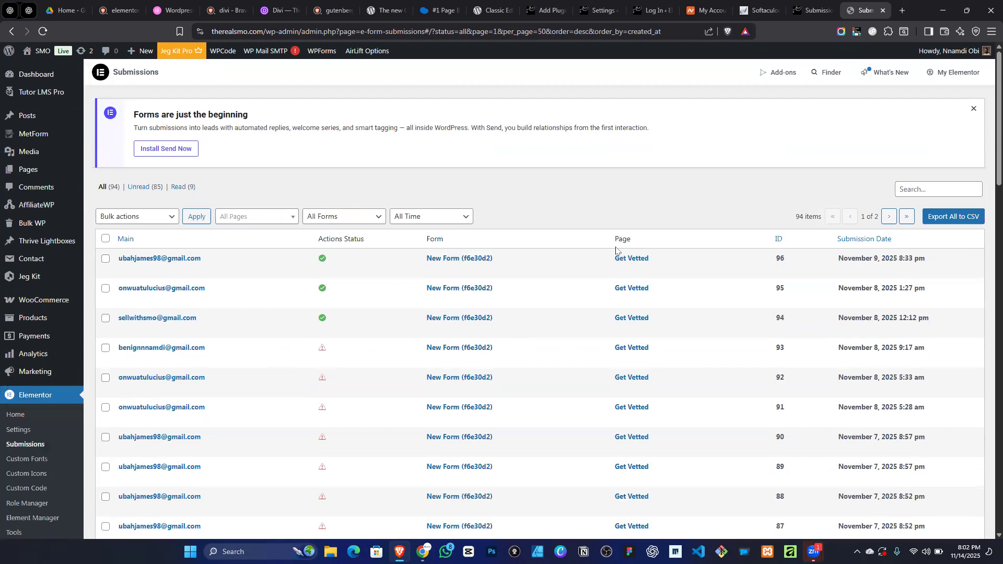
scroll(615, 250, "down", 5)
scroll(363, 209, "down", 5)
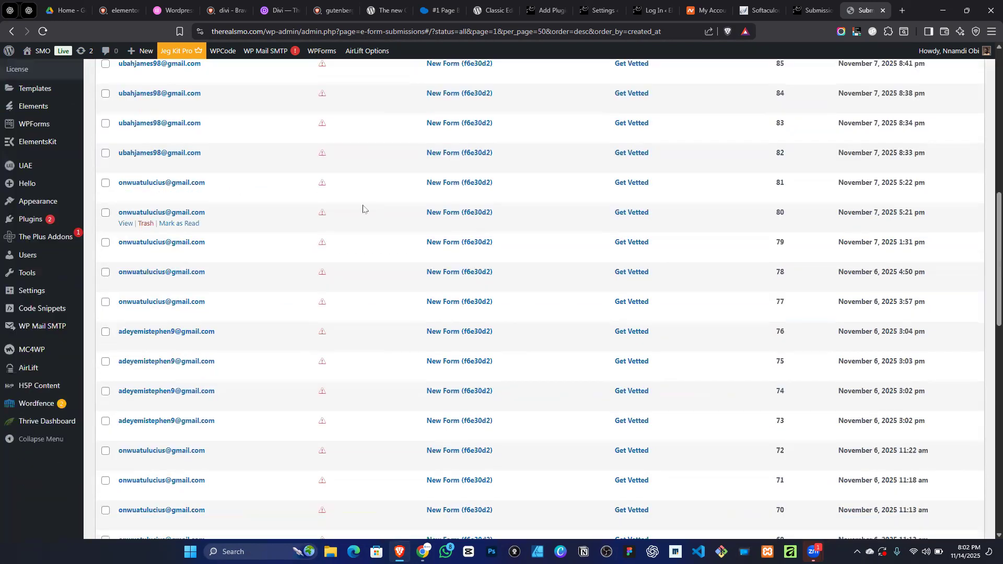
scroll(334, 224, "down", 6)
scroll(337, 243, "up", 6)
scroll(337, 243, "down", 6)
scroll(337, 243, "up", 12)
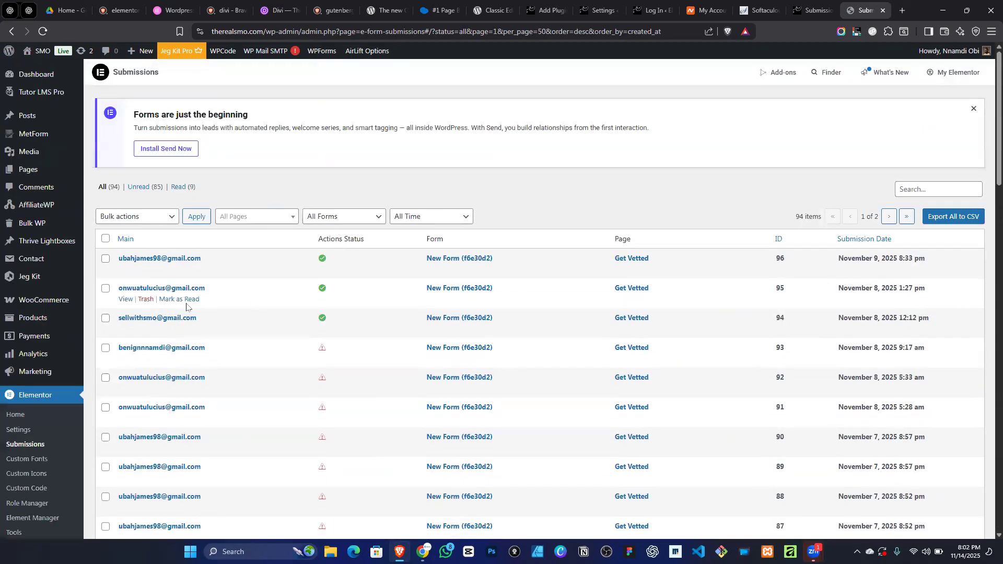
scroll(237, 254, "down", 5)
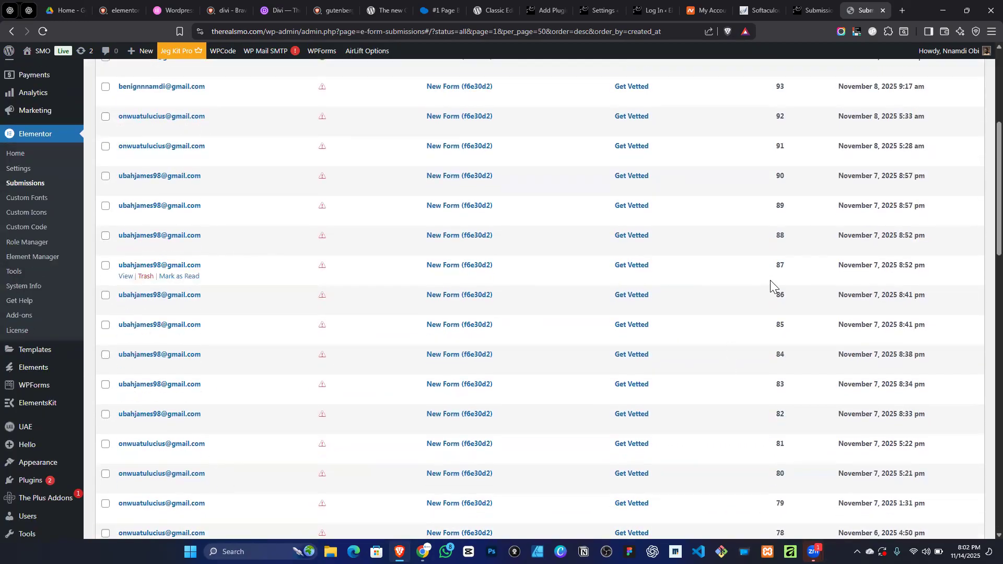
scroll(697, 238, "down", 3)
scroll(697, 238, "up", 8)
left_click(945, 216)
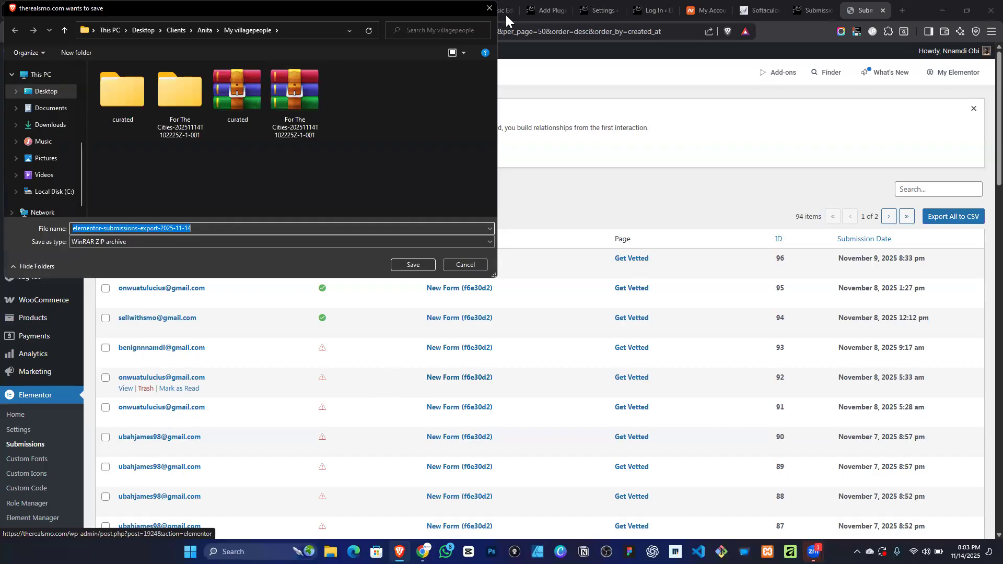
Dismiss the CSV save dialog and bring the Classic Editor plugin page forward
left_click(490, 9)
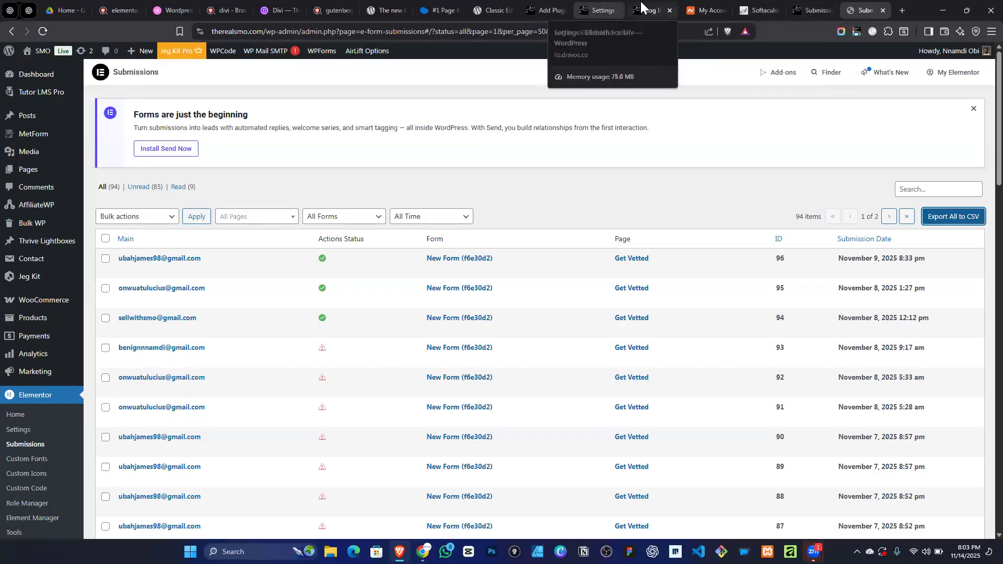
left_click(491, 9)
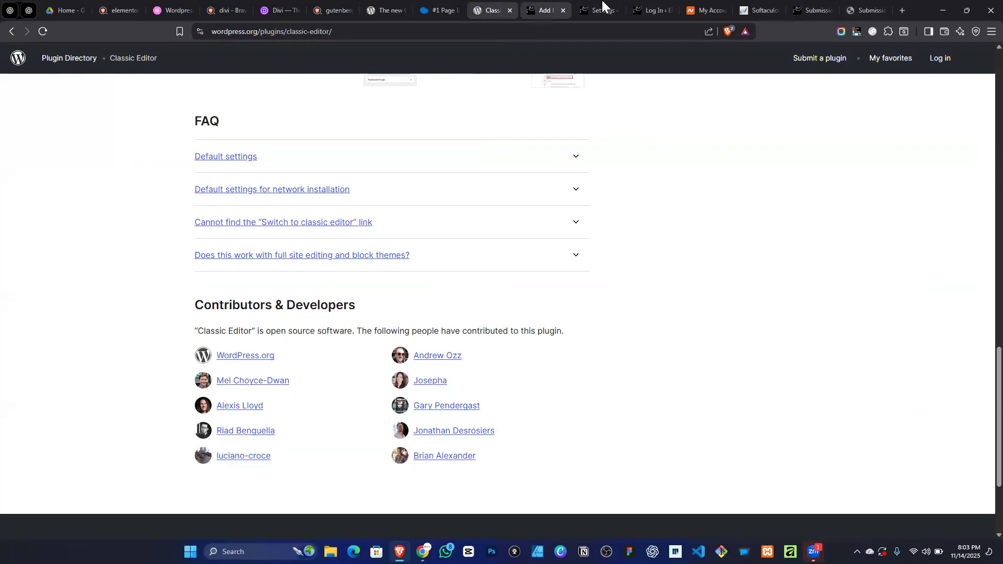
Cycle through the open browser tabs to reach the Elementor Submissions page
left_click(546, 10)
left_click(652, 8)
left_click(617, 5)
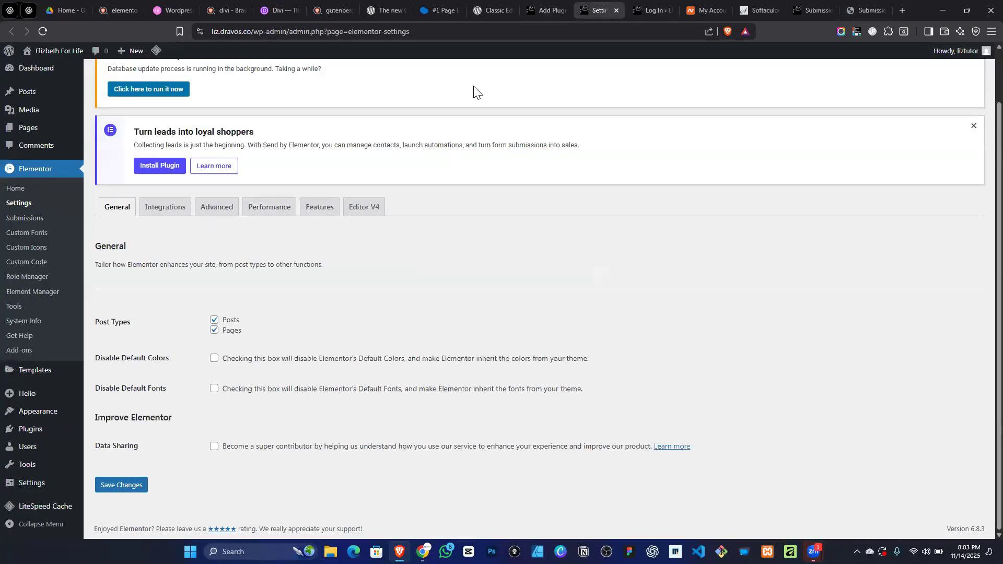
left_click(546, 9)
left_click(599, 9)
left_click(652, 9)
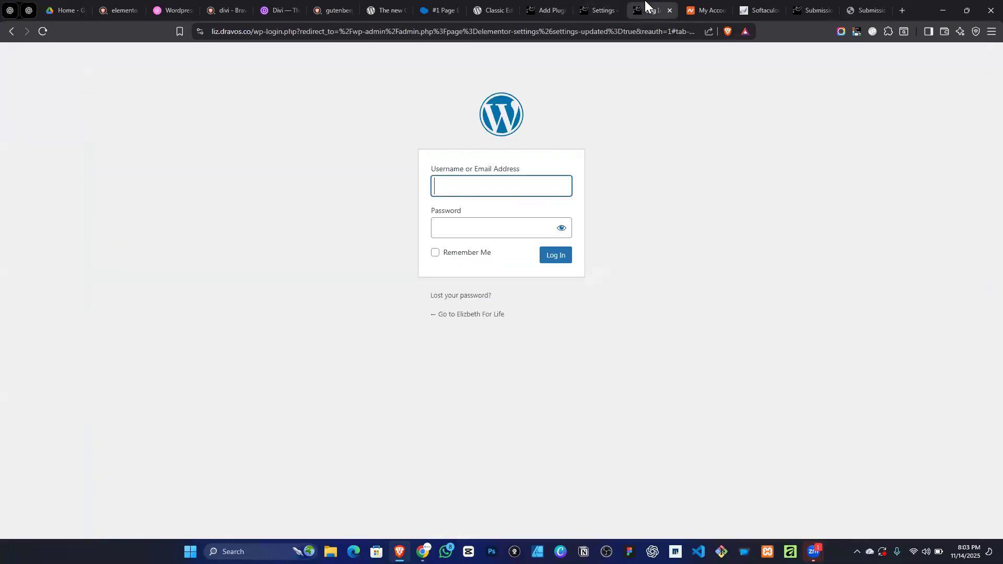
left_click(799, 6)
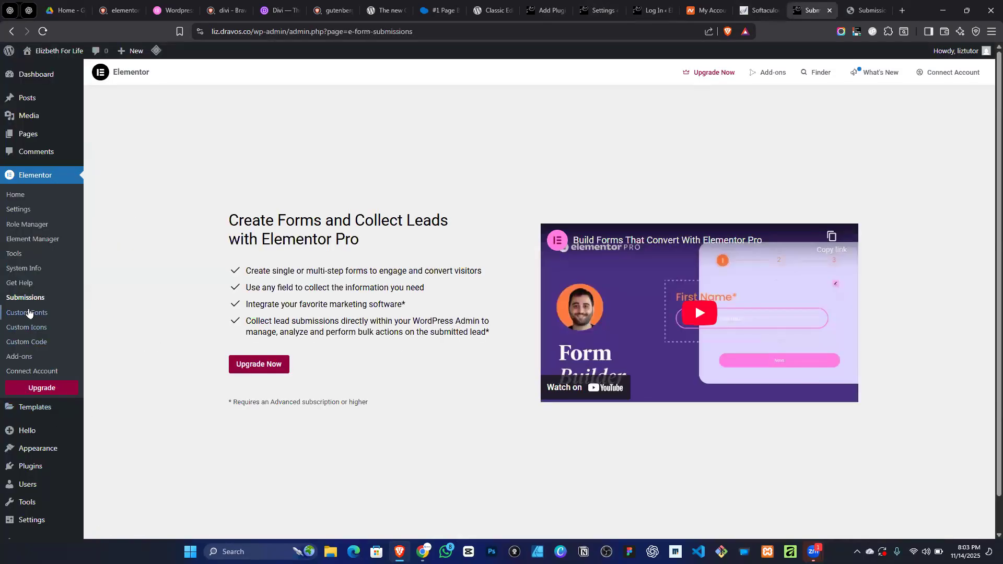
Visit Elementor's Custom Fonts, Custom Icons, Custom Code and Add-ons pages in turn
left_click(43, 317)
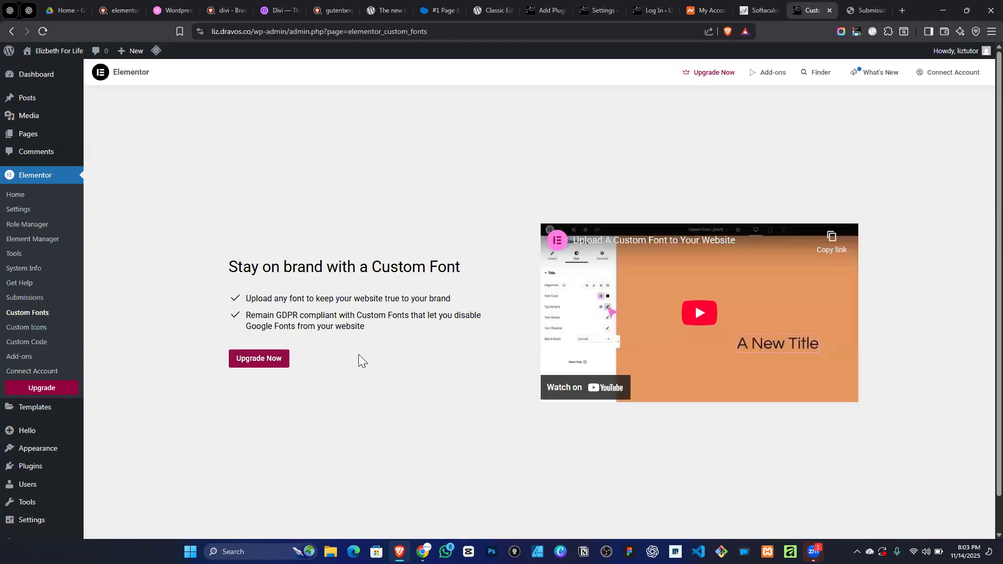
left_click(50, 328)
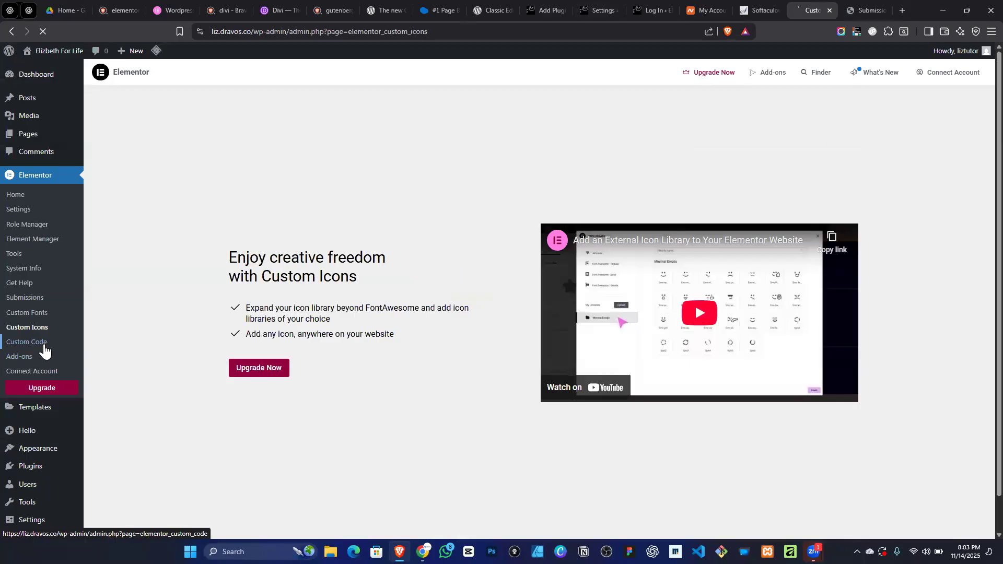
left_click(44, 345)
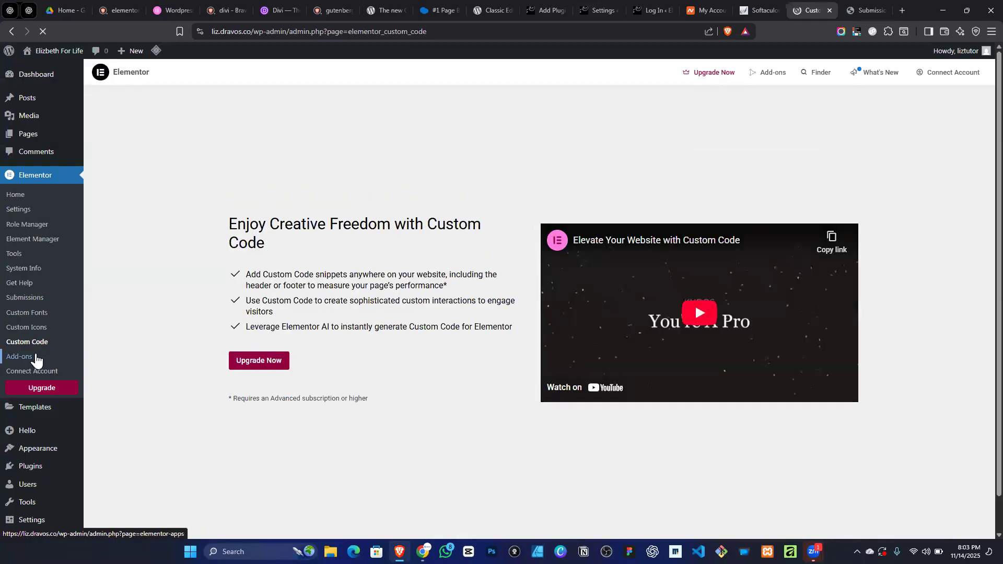
left_click(36, 356)
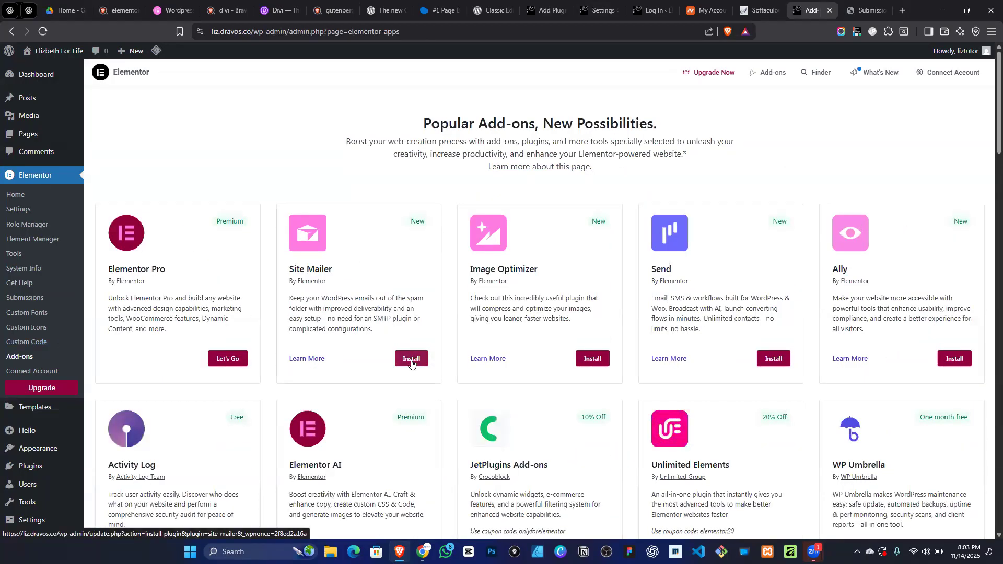
Scroll the Add-ons cards down to partner plugins like UserWay, All-In-One Security and Google Site Kit
scroll(404, 243, "down", 5)
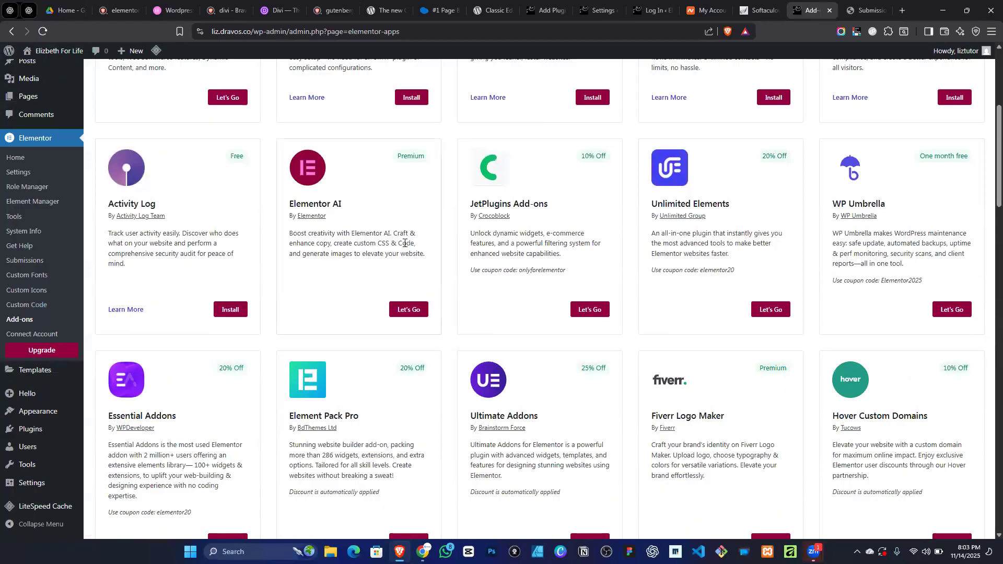
scroll(405, 243, "up", 5)
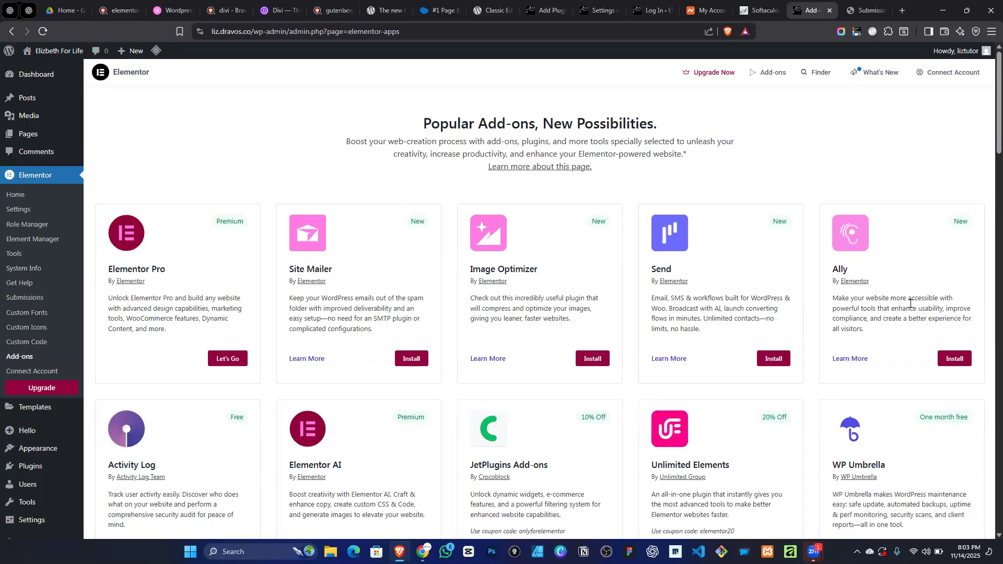
scroll(956, 305, "down", 5)
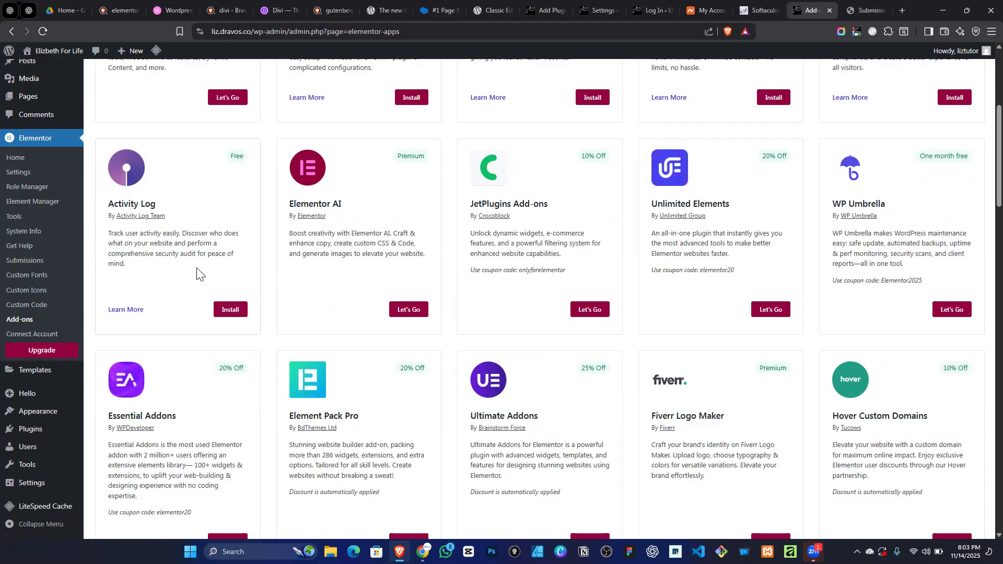
scroll(203, 269, "down", 5)
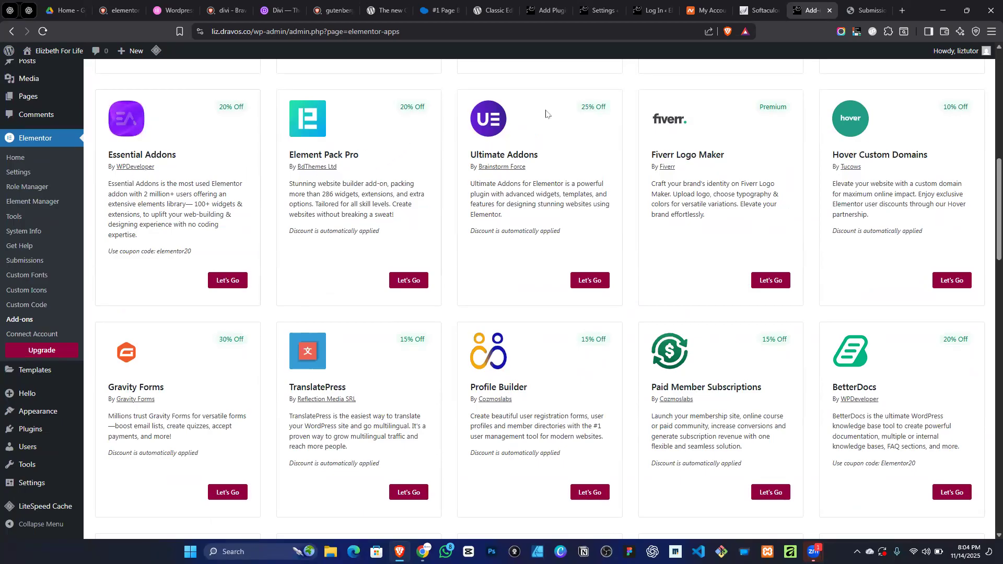
scroll(909, 272, "down", 5)
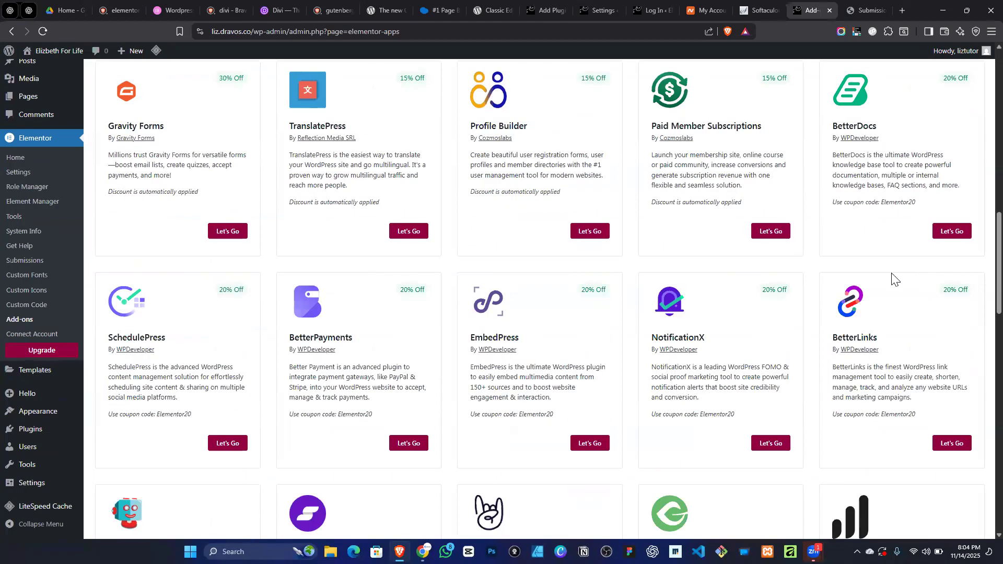
scroll(695, 238, "up", 5)
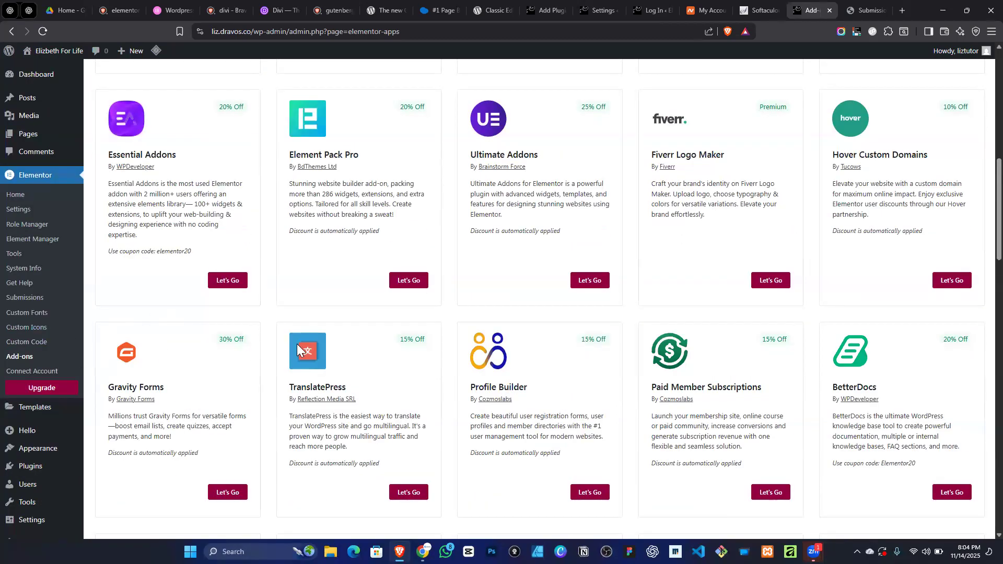
scroll(922, 339, "down", 5)
scroll(943, 222, "down", 5)
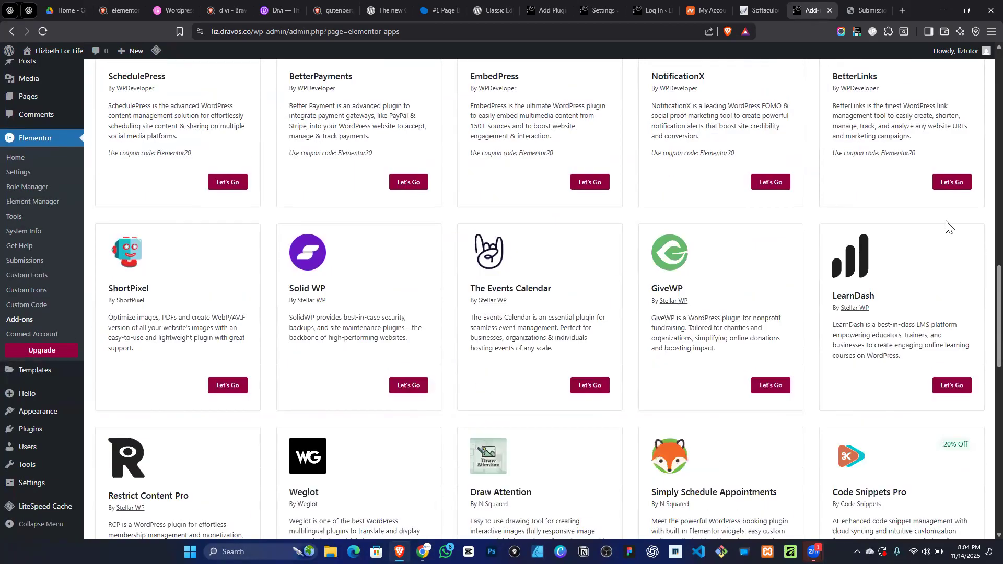
scroll(946, 225, "up", 5)
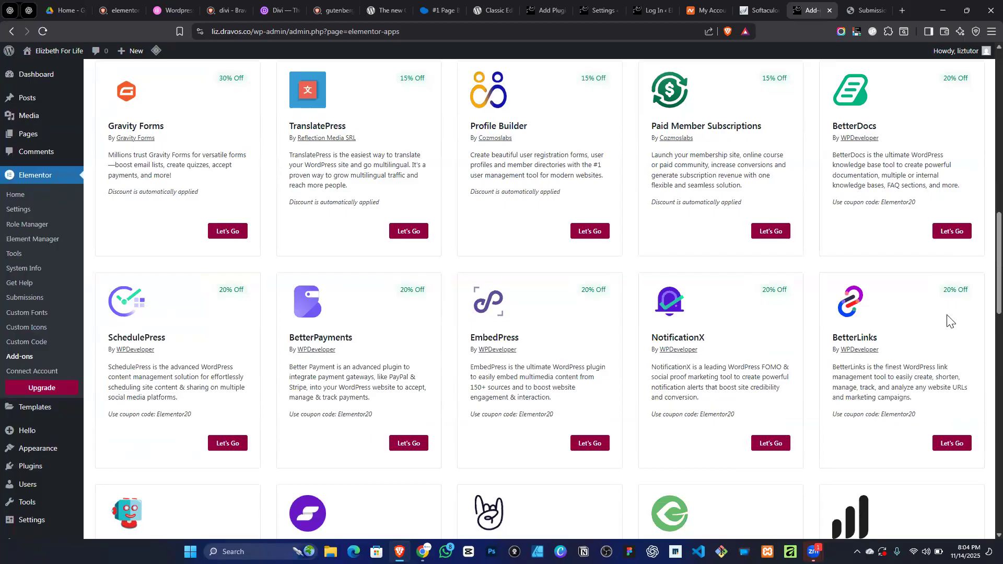
scroll(903, 457, "down", 5)
scroll(668, 376, "down", 5)
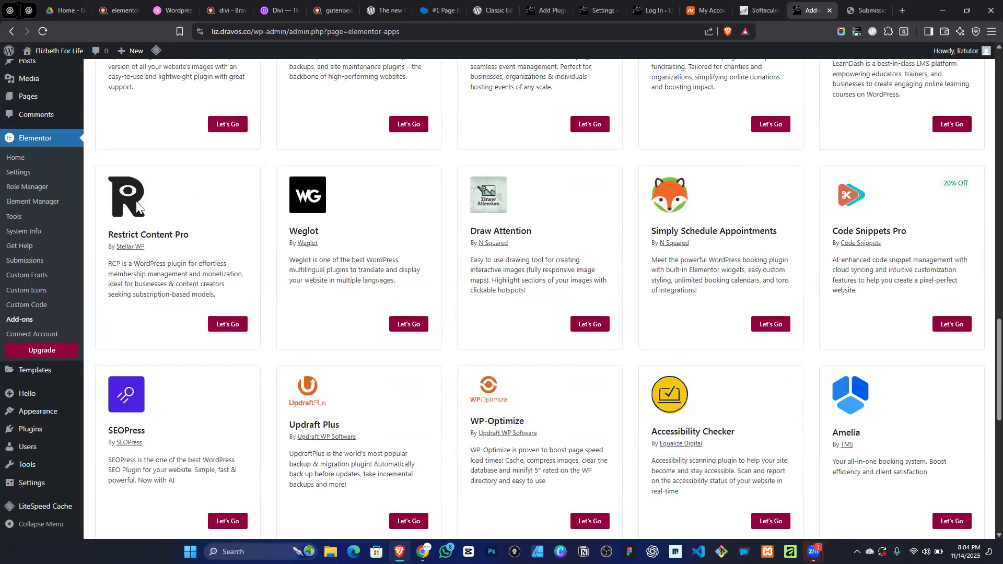
scroll(763, 234, "down", 10)
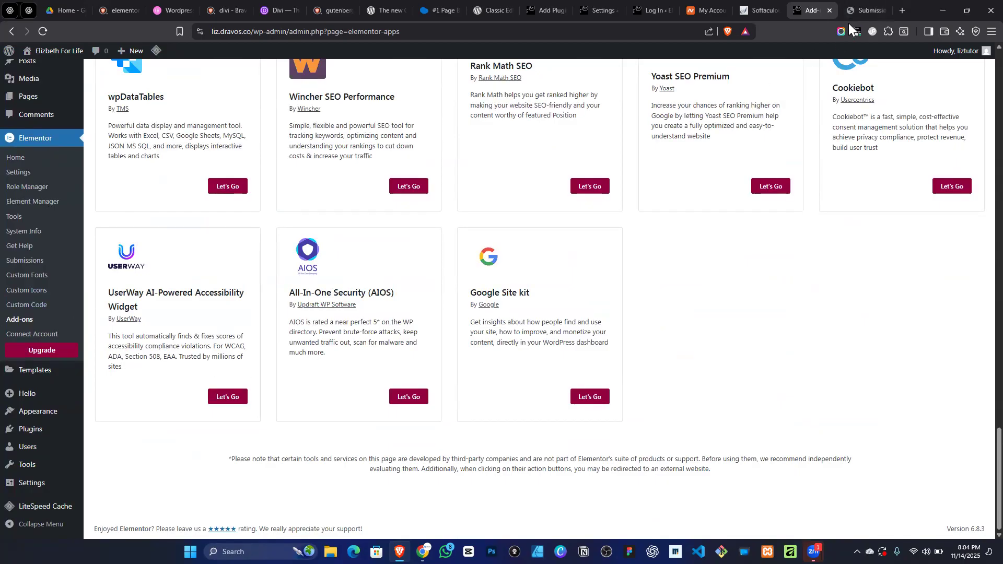
Search Brave for 'elementor pro price' and open the Elementor pricing result in a new tab
left_click(902, 13)
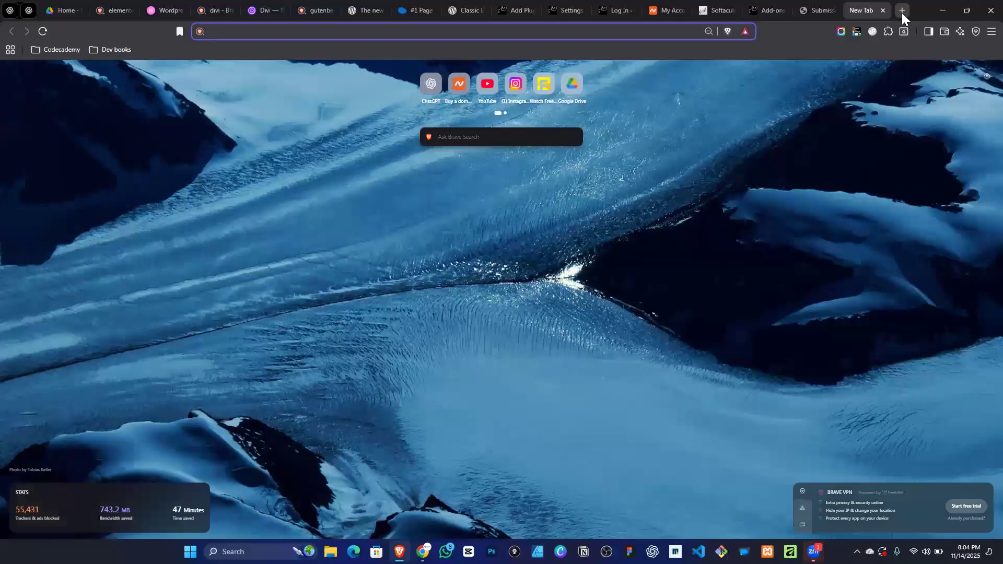
type("elemen")
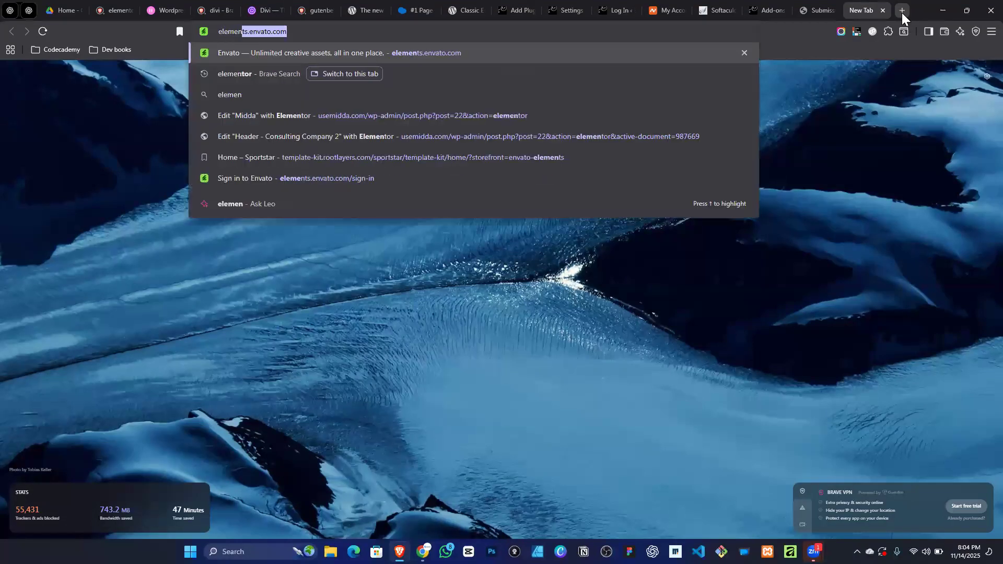
type("tor pro price")
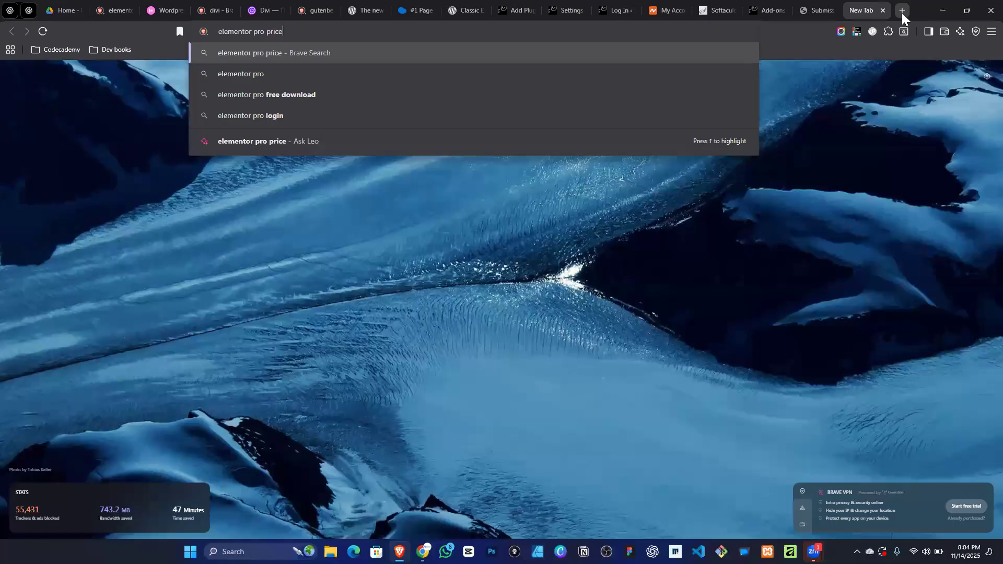
key("Return")
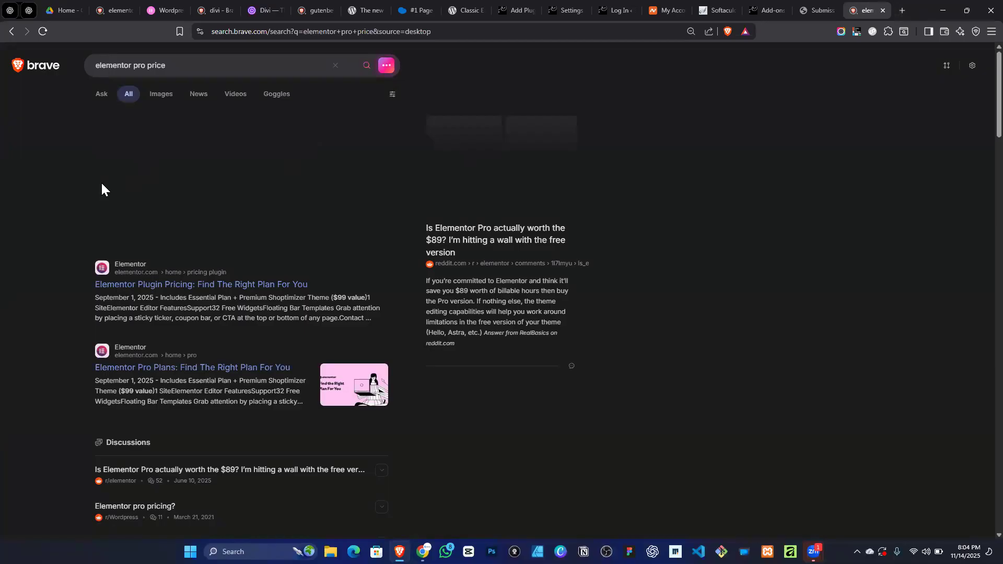
right_click(153, 286)
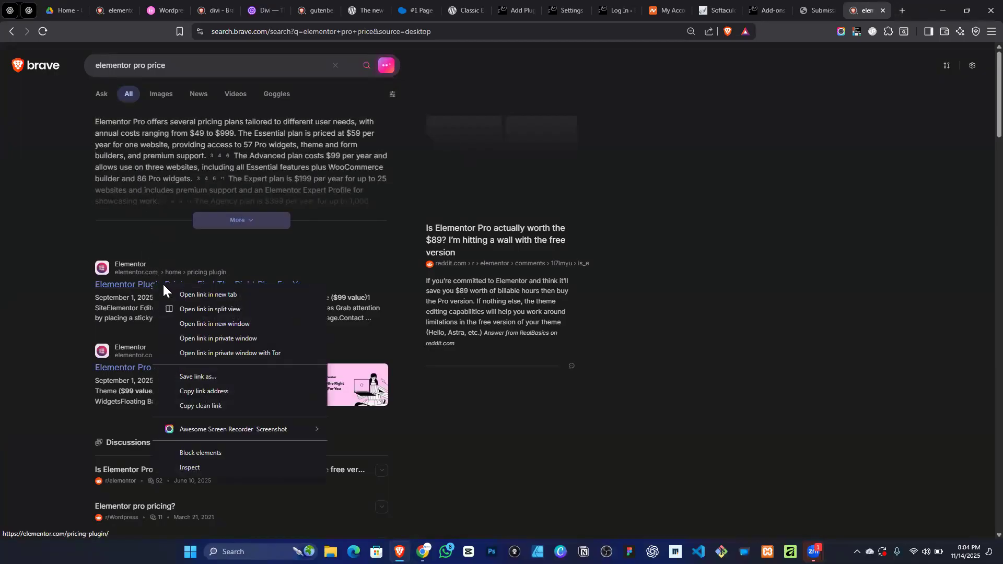
left_click(192, 296)
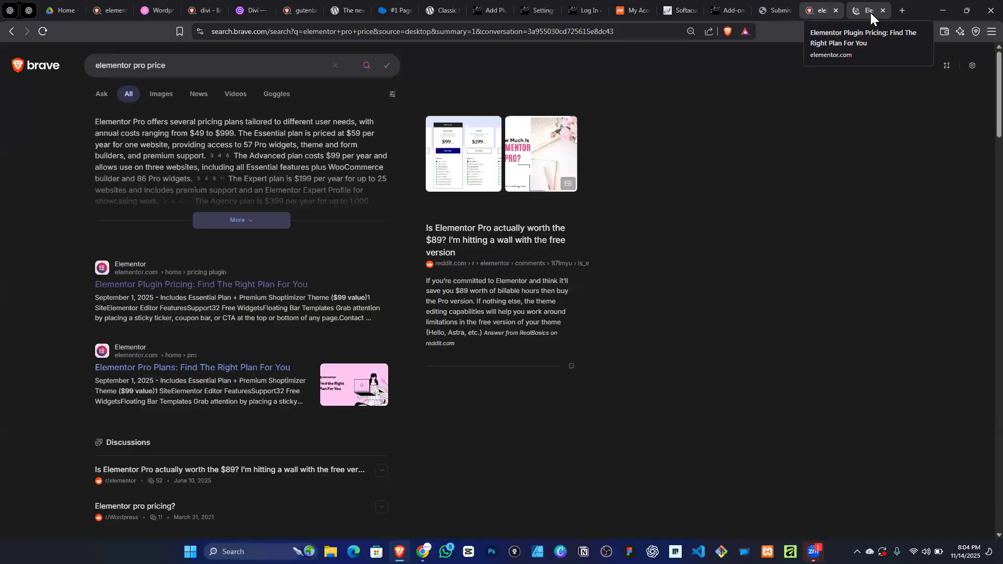
left_click(870, 13)
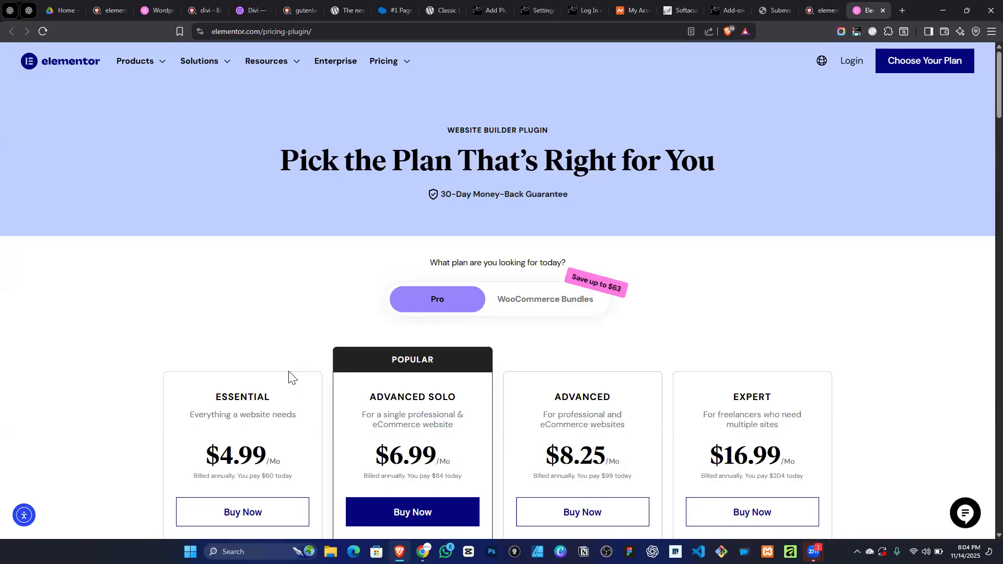
Scroll the pricing page comparing the Essential, Advanced Solo, Advanced and Expert plan cards
scroll(409, 262, "down", 15)
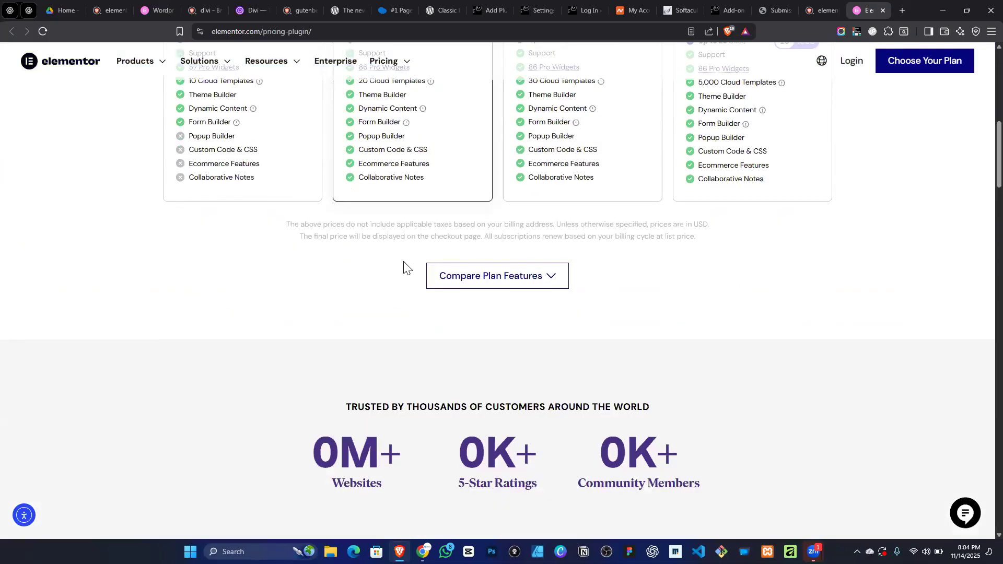
scroll(403, 268, "up", 15)
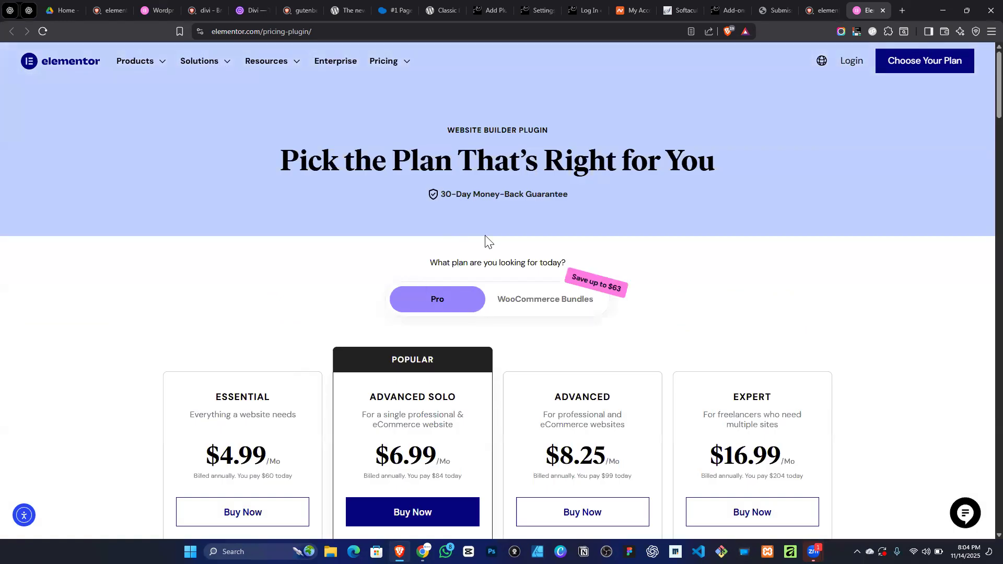
scroll(485, 239, "down", 5)
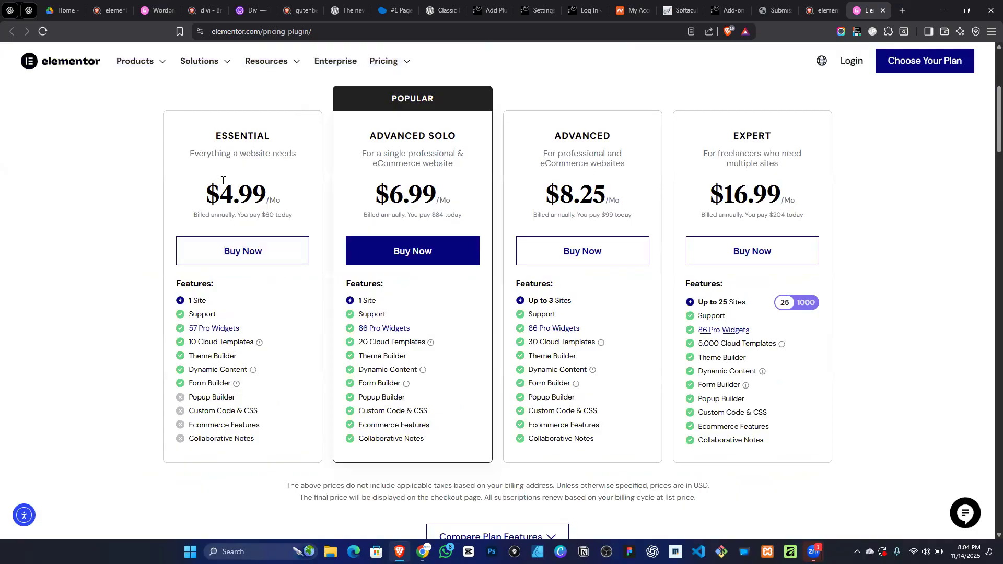
scroll(223, 180, "up", 5)
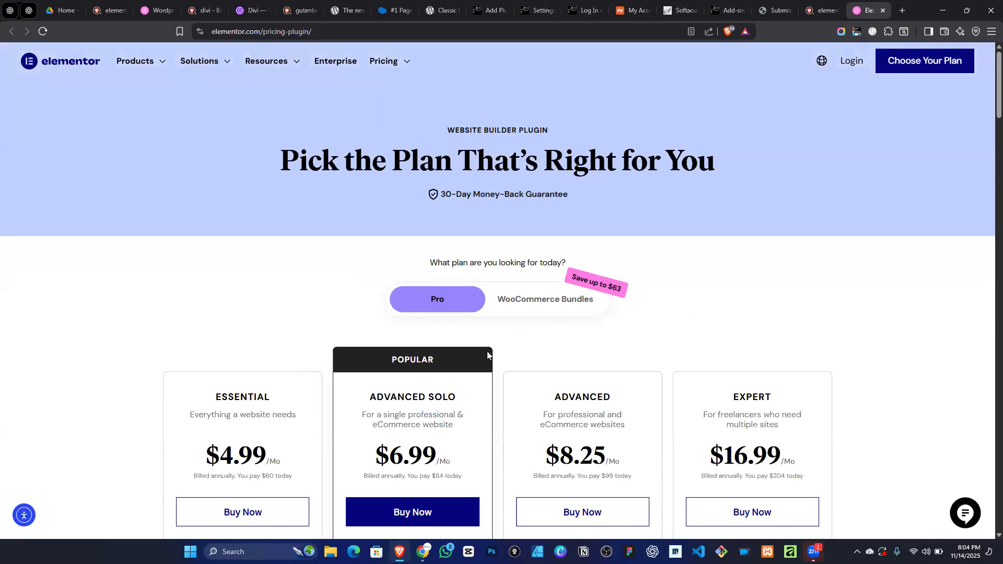
scroll(235, 249, "down", 10)
scroll(250, 231, "up", 5)
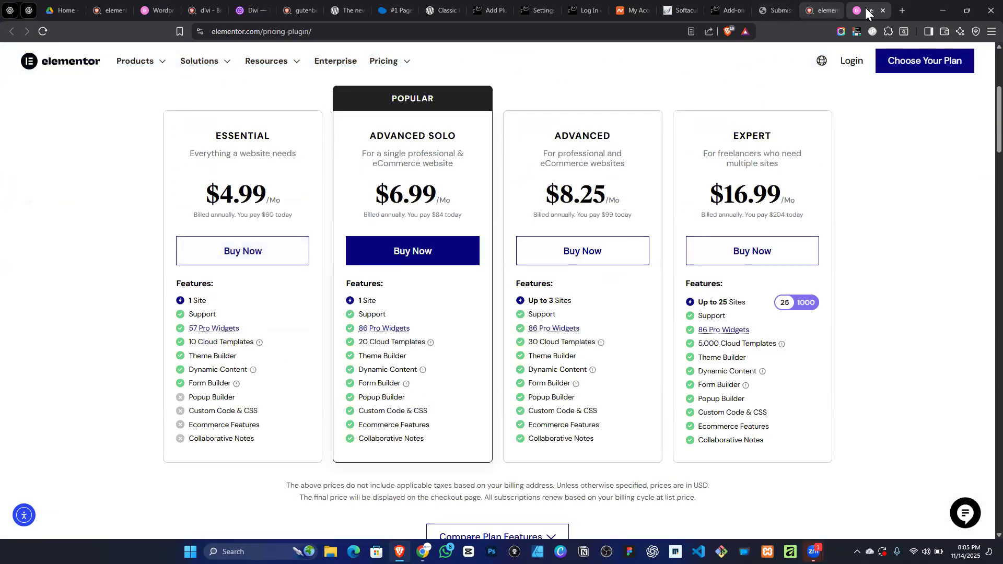
left_click(902, 11)
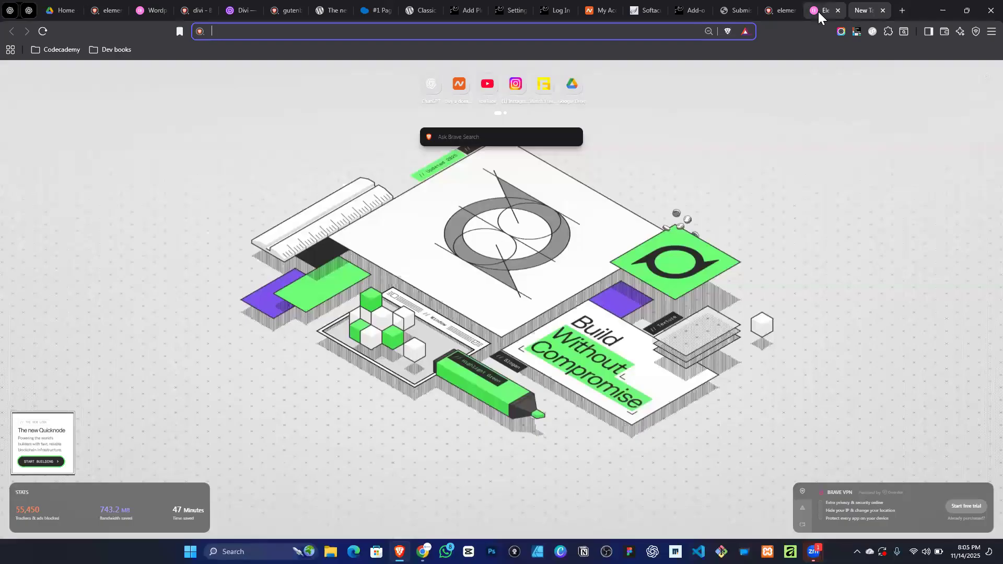
left_click(816, 11)
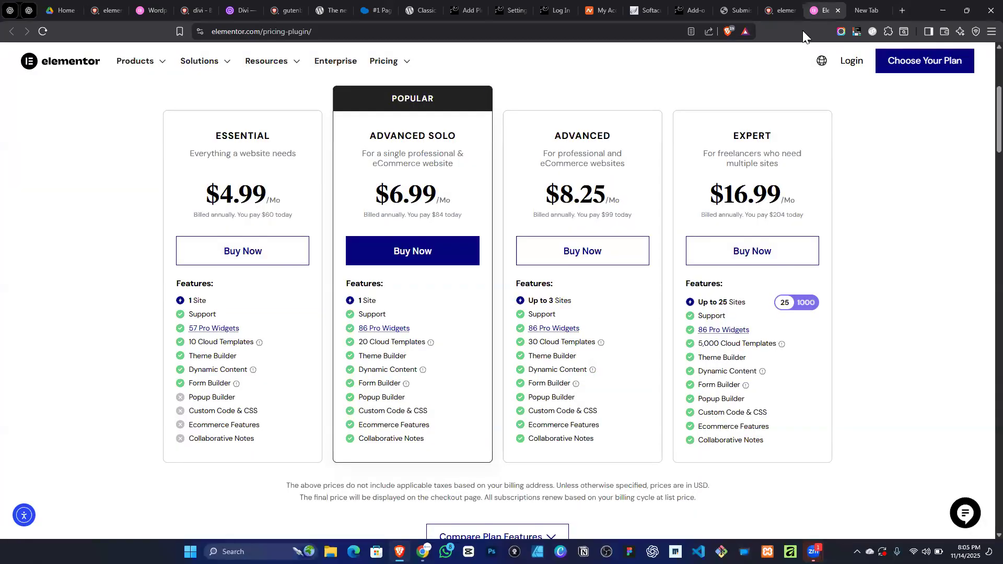
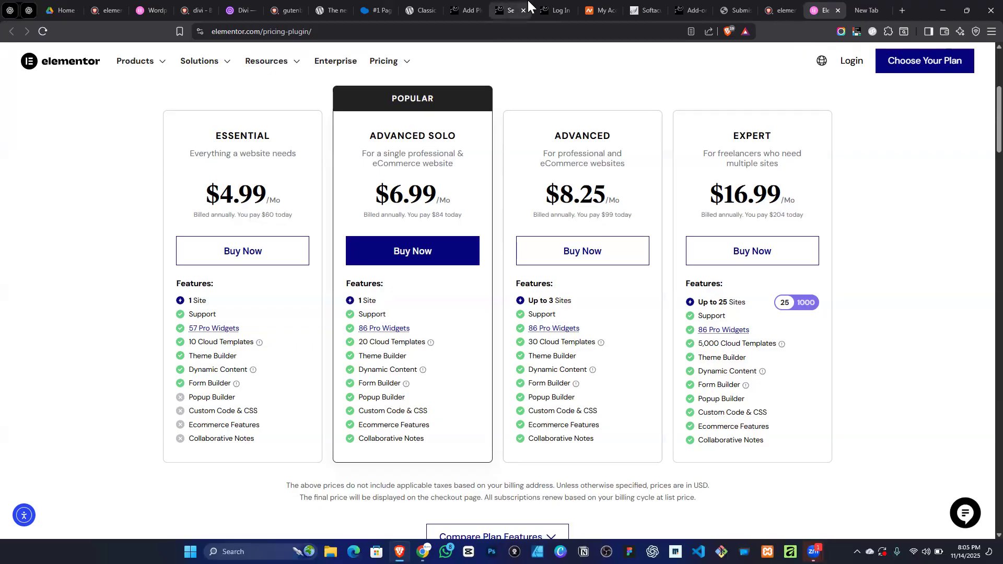
Open a blank new browser tab after glancing back at the Elementor pricing page
left_click(903, 16)
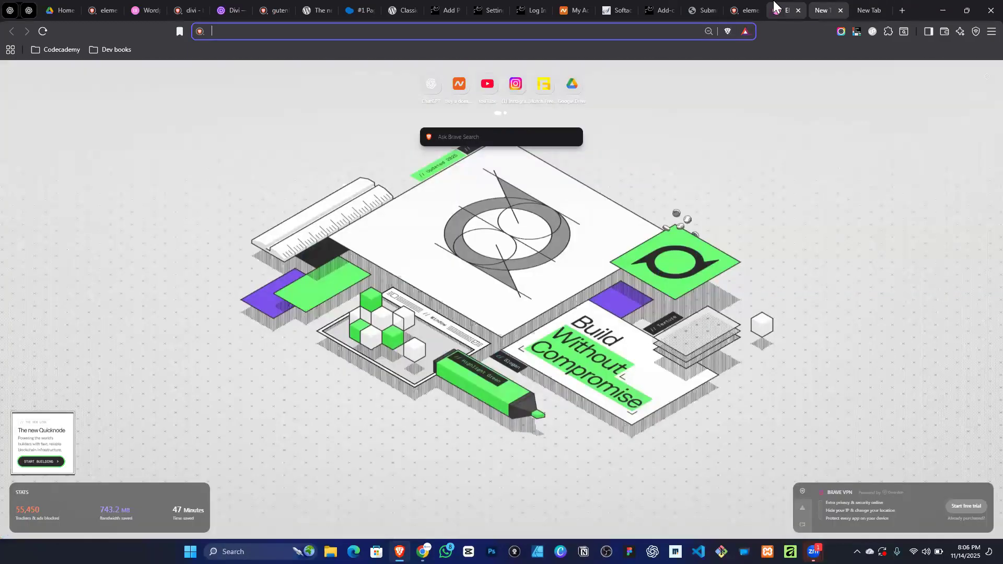
left_click(776, 8)
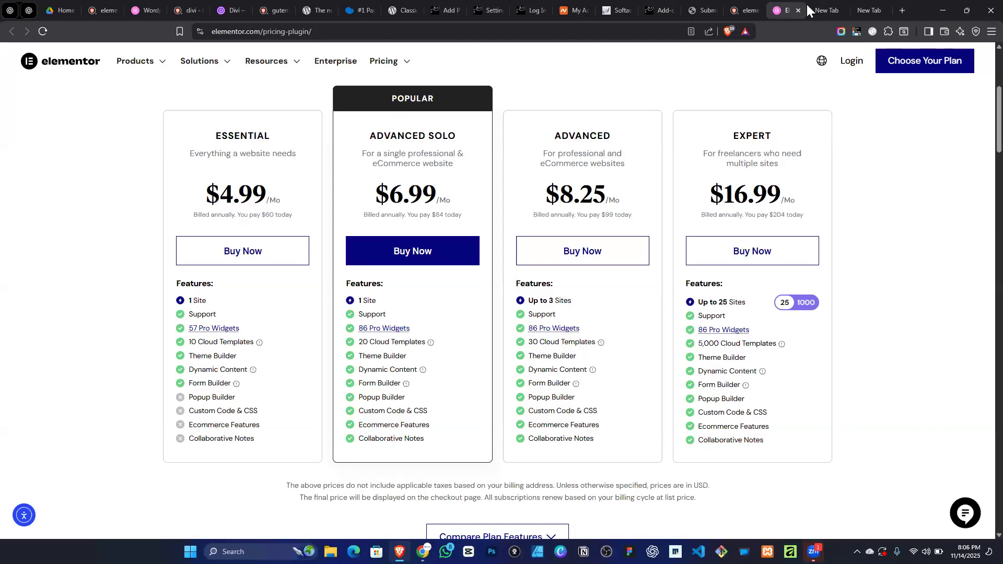
left_click(875, 7)
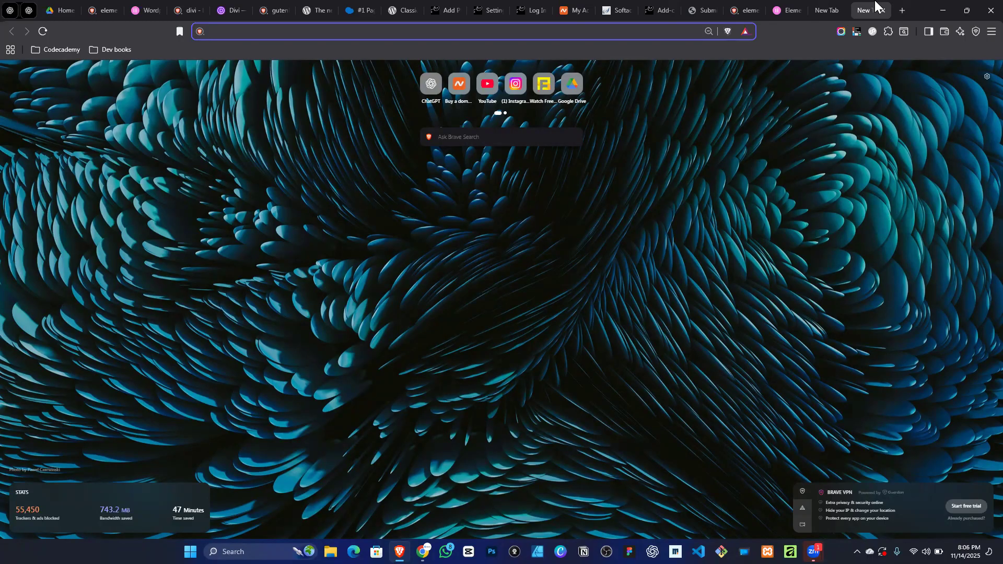
Go to proelements.org and download and save the pro-elements plugin zip
type("proelements.org")
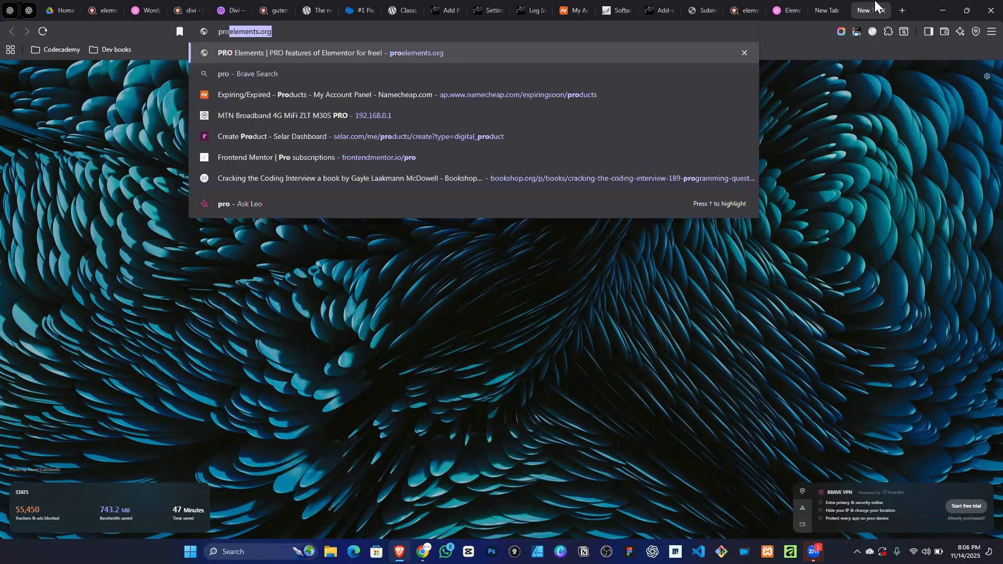
key("Right")
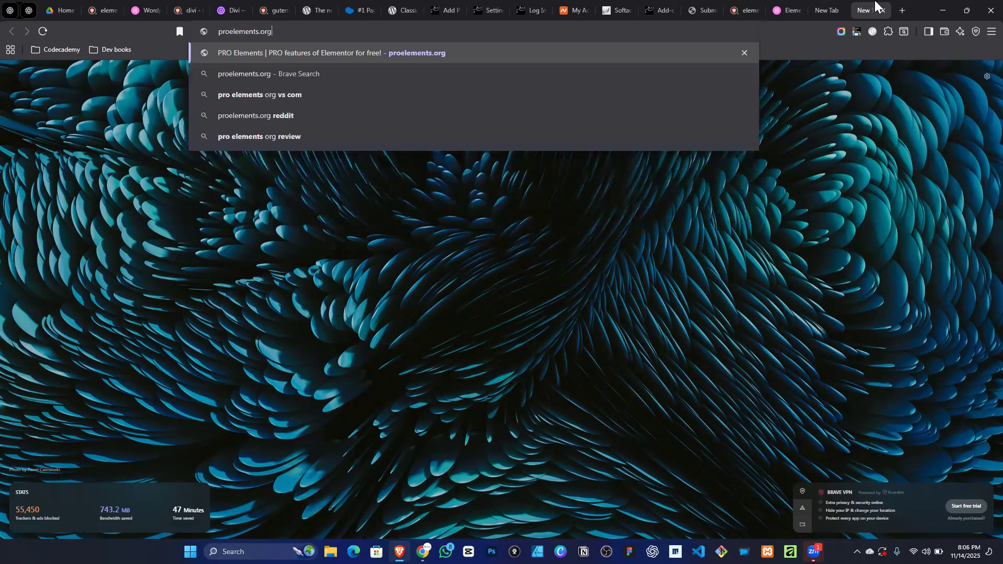
key("Return")
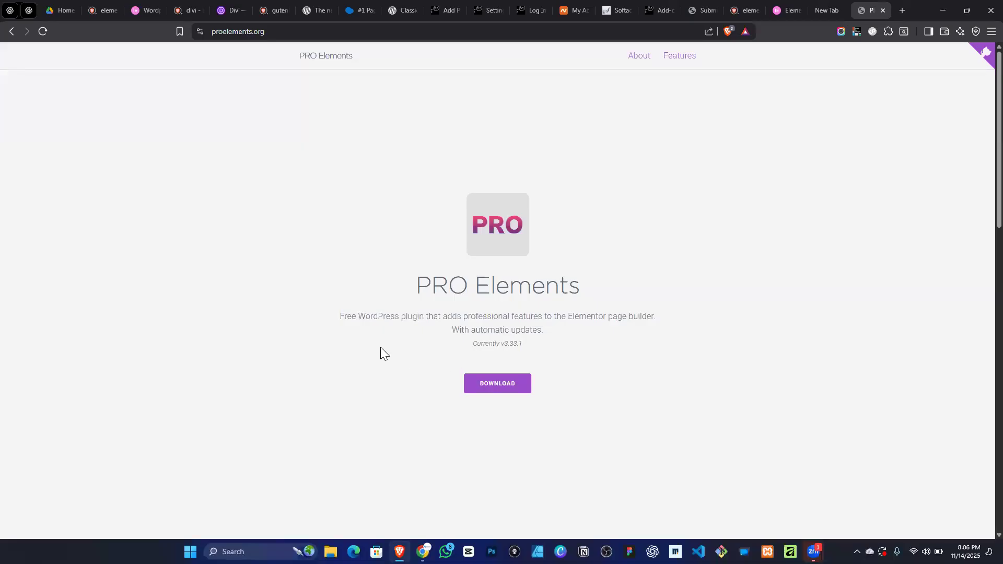
left_click(490, 382)
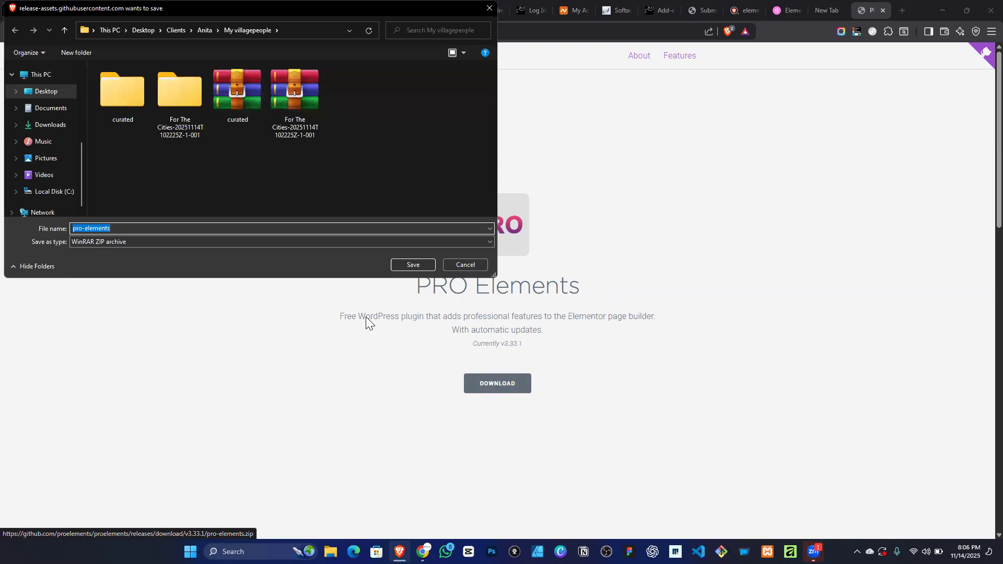
left_click(410, 263)
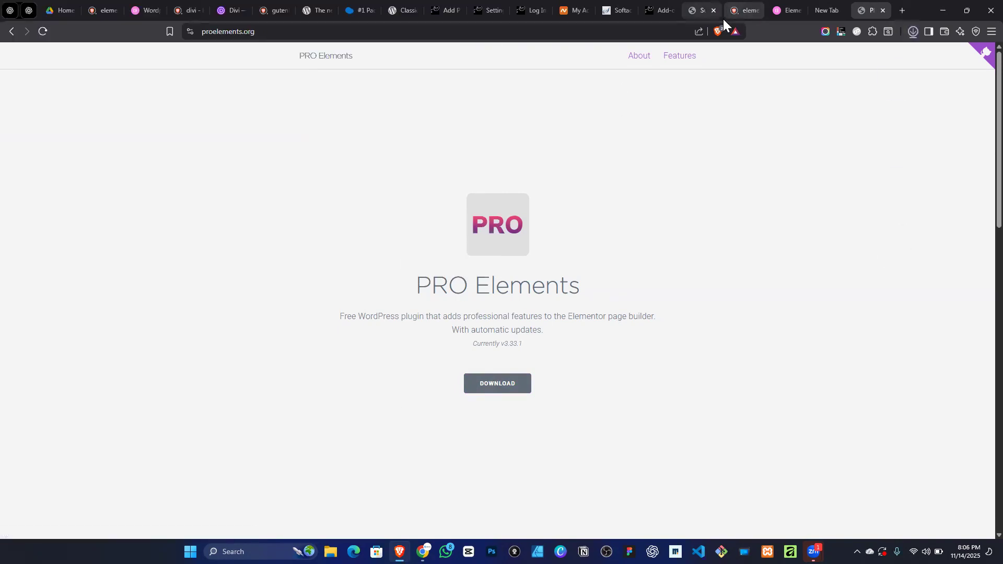
left_click(694, 10)
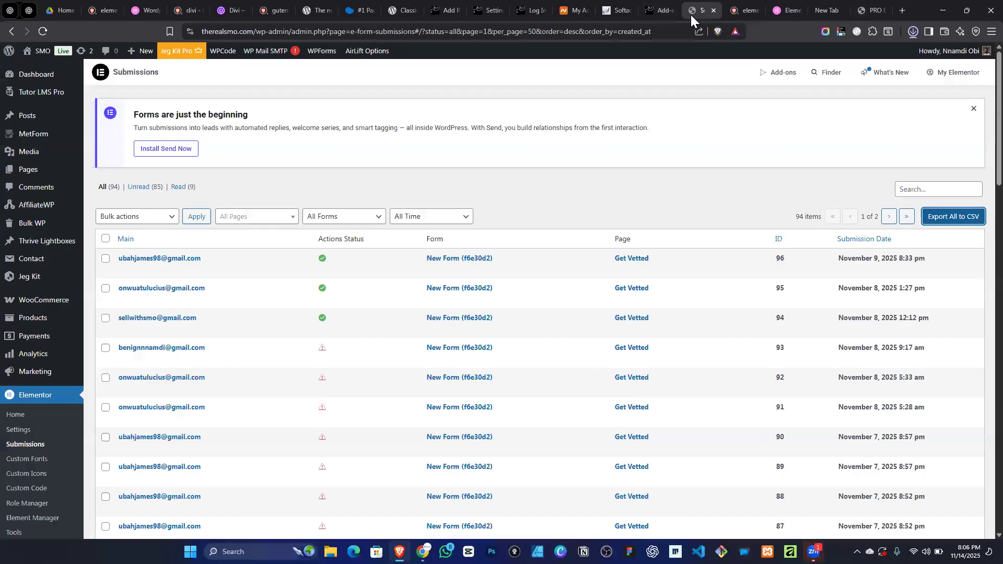
Leave the first site's All Pages list for the second site's Pages (Blog, Home, Privacy Policy, Sample Page)
left_click(39, 172)
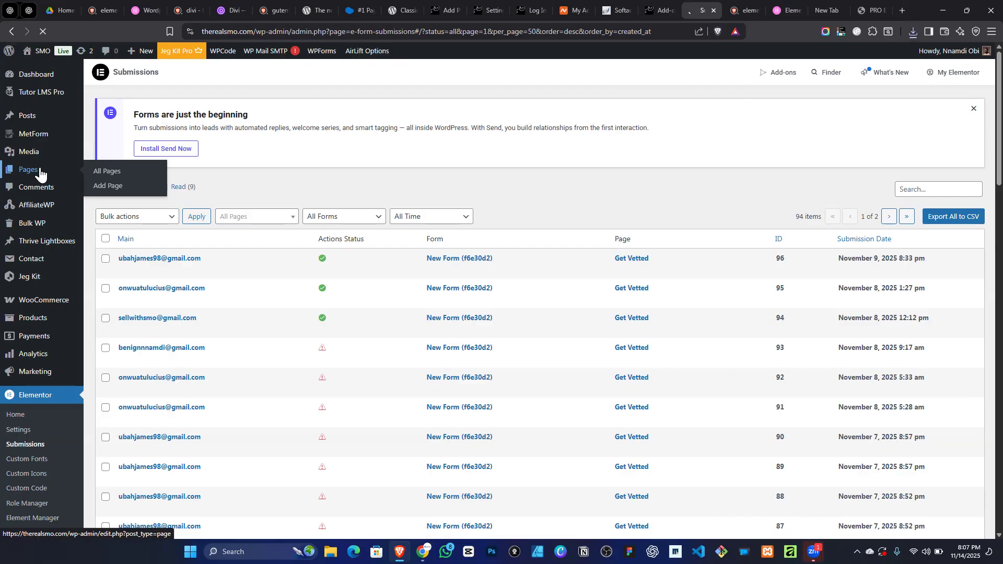
left_click(65, 170)
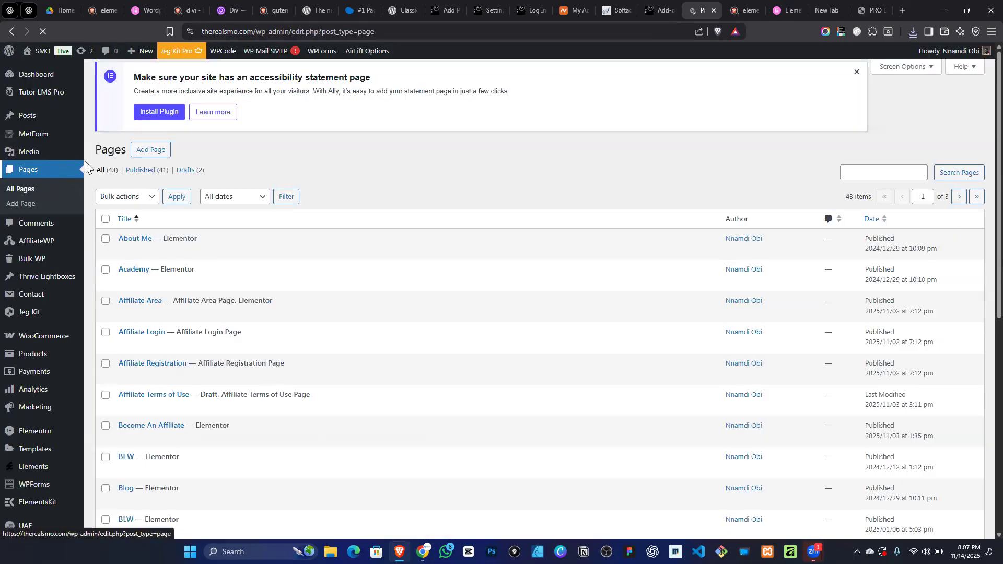
scroll(221, 267, "down", 8)
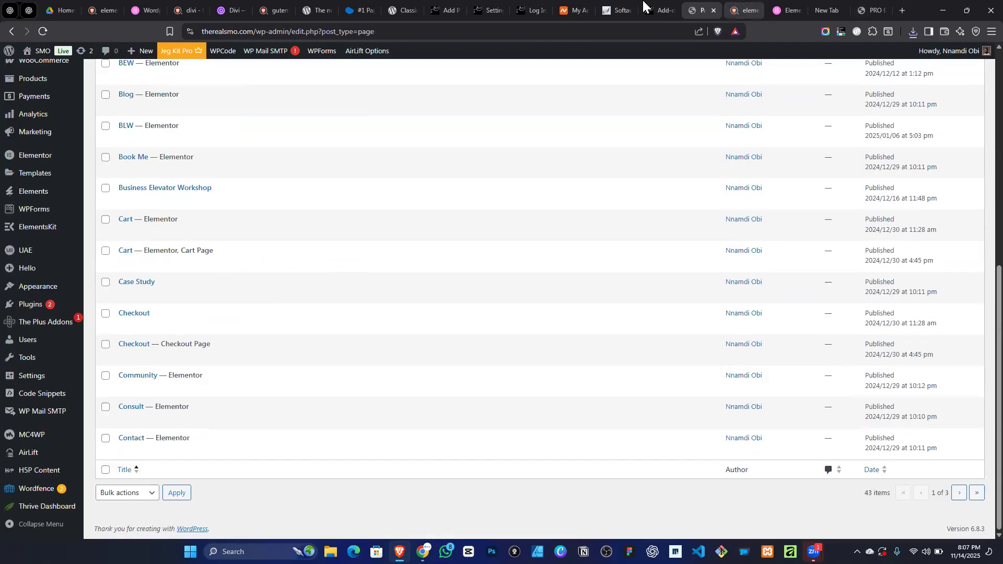
left_click(713, 9)
left_click(651, 16)
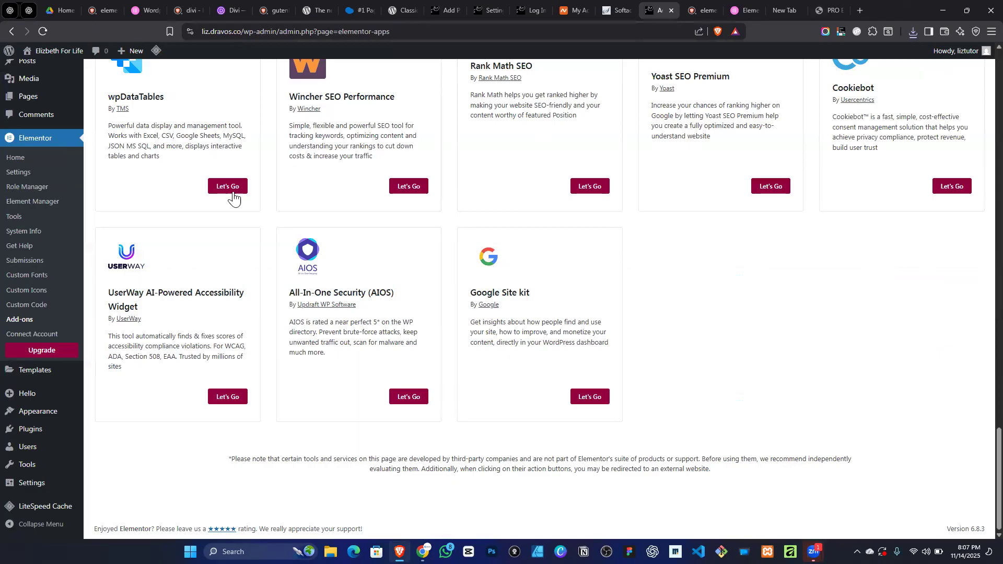
scroll(230, 197, "up", 20)
left_click(44, 131)
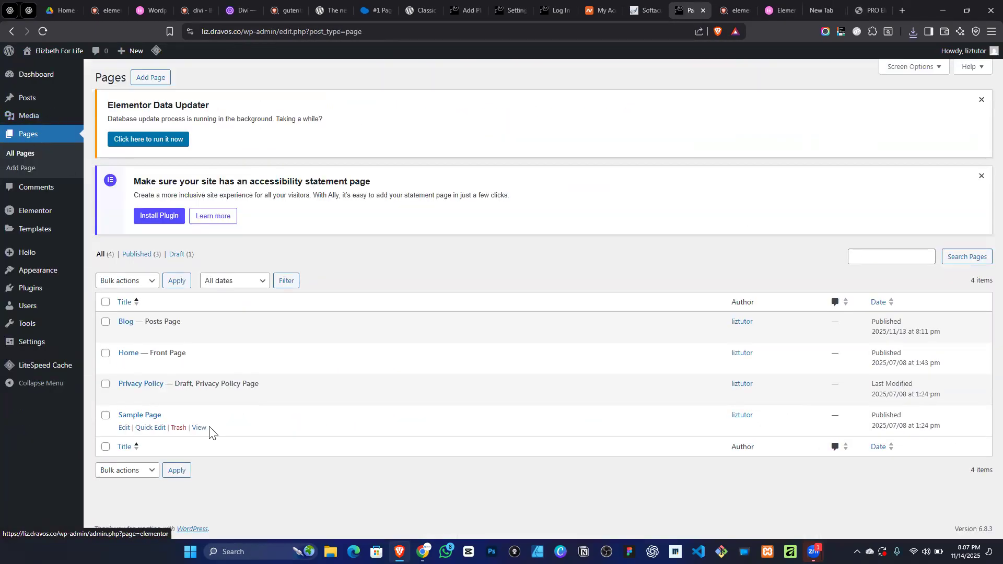
Create and publish a page titled 'Home Page', then open it in Elementor
left_click(156, 79)
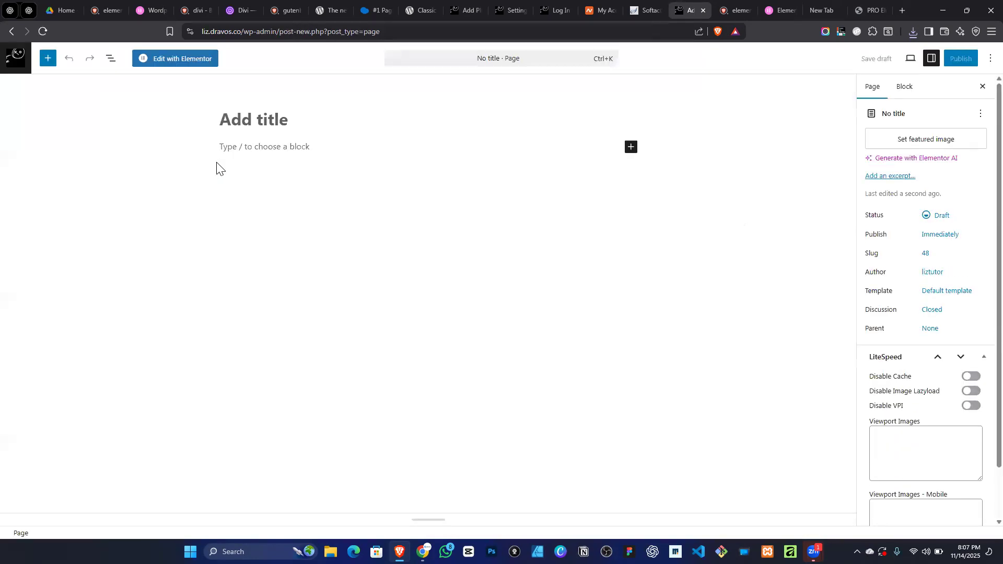
type("Home Page")
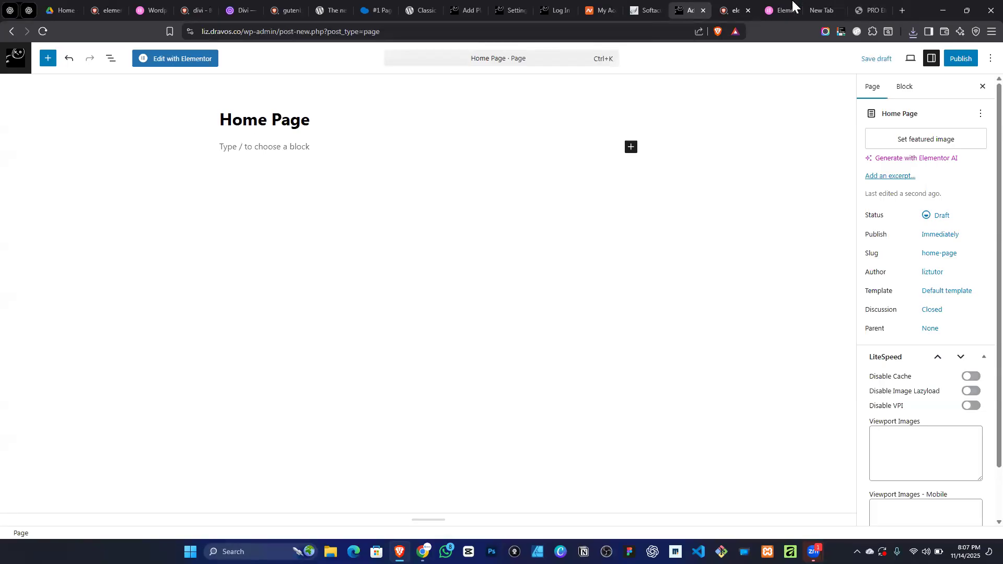
left_click(960, 58)
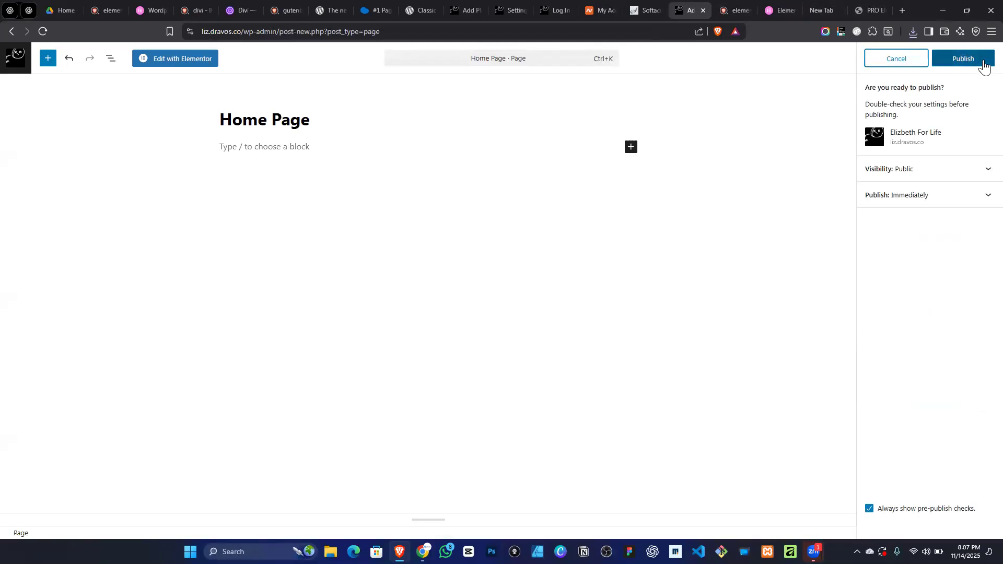
left_click(966, 63)
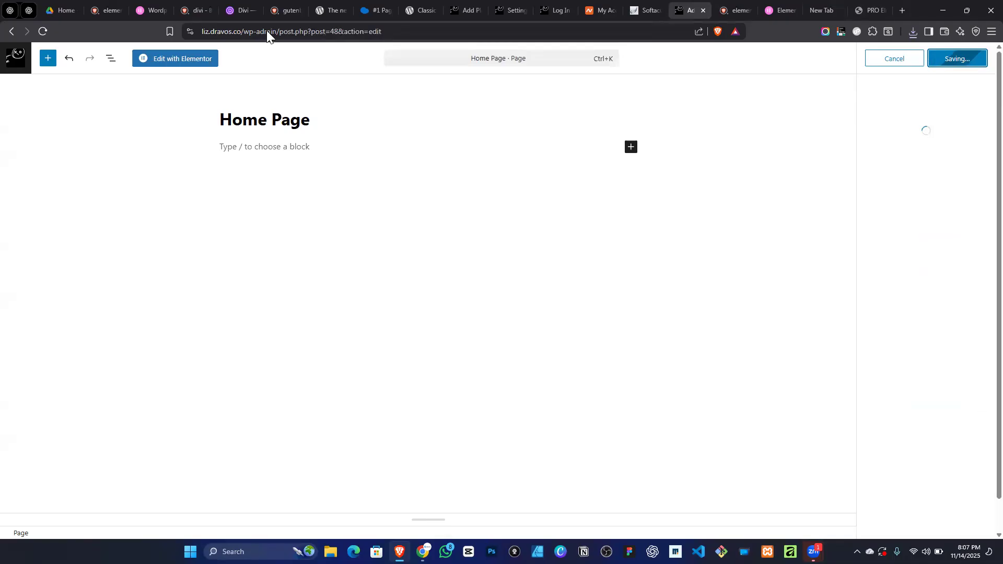
left_click(167, 68)
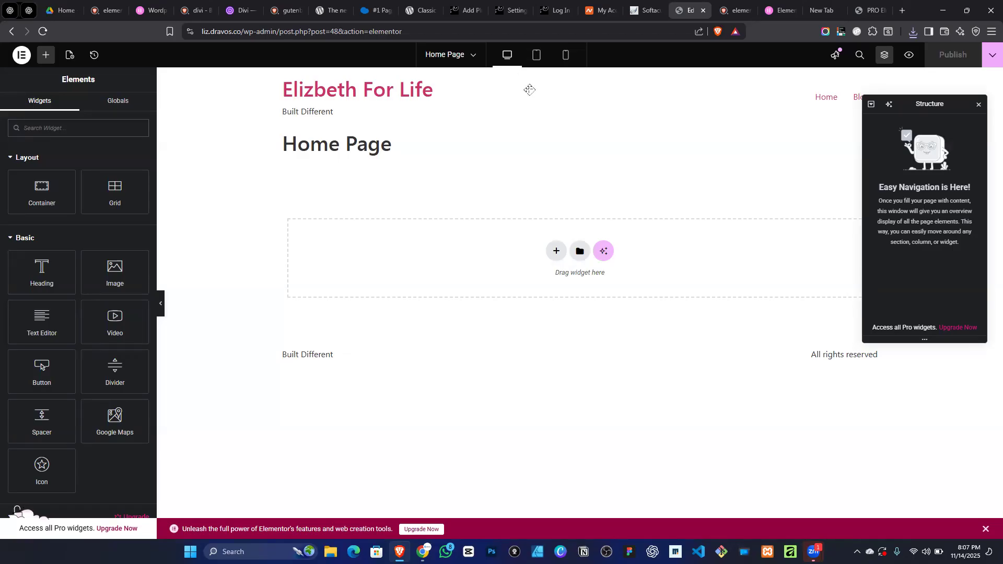
Move the Structure panel lower on the right and glance at the recent pages list
left_click(163, 544)
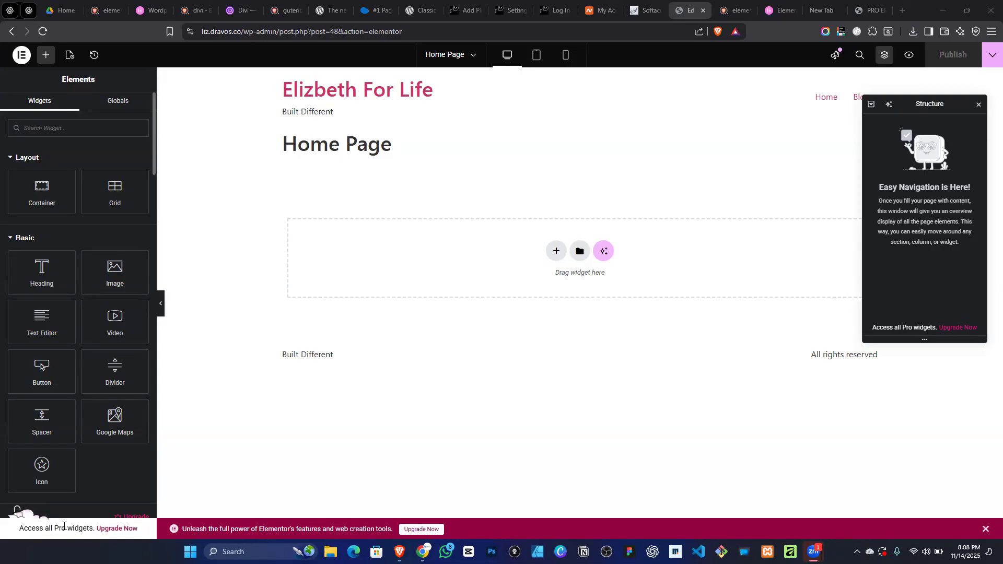
scroll(92, 411, "down", 15)
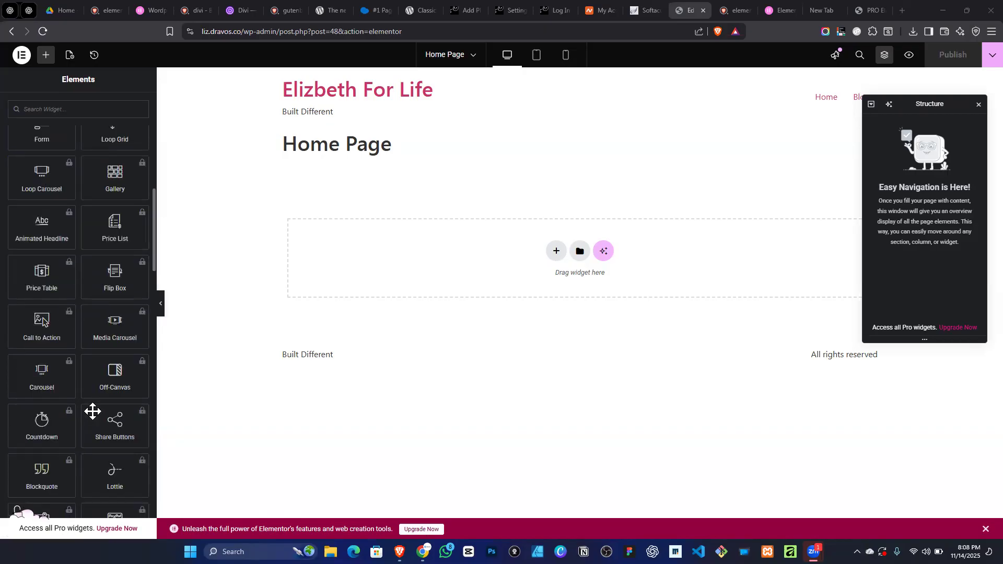
scroll(92, 411, "up", 15)
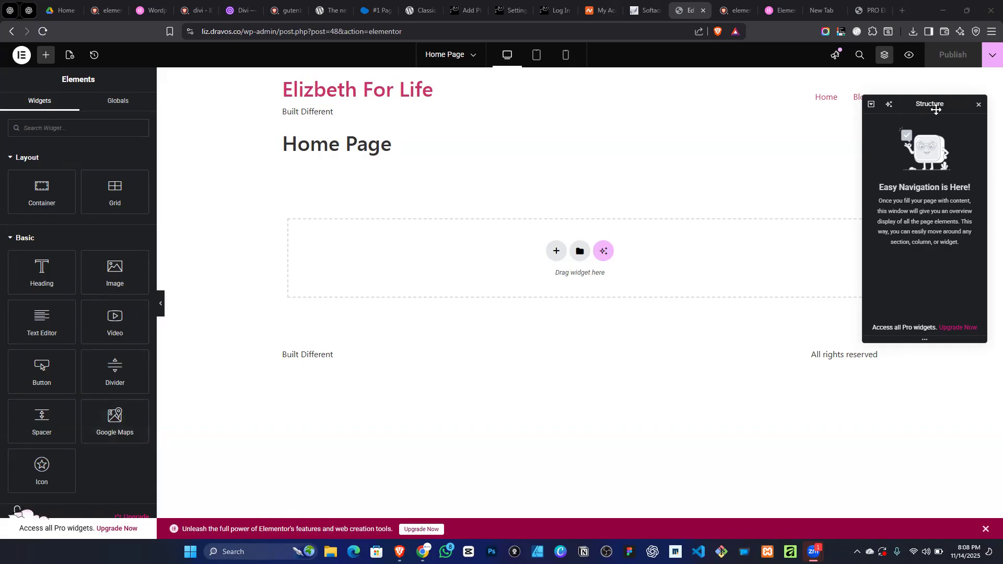
left_click_drag(935, 108, 930, 186)
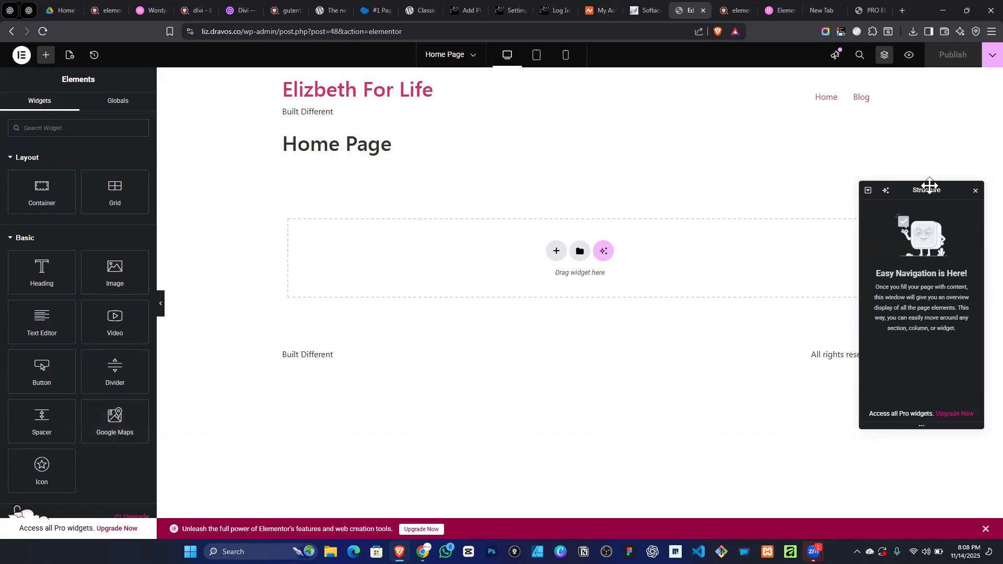
left_click(473, 54)
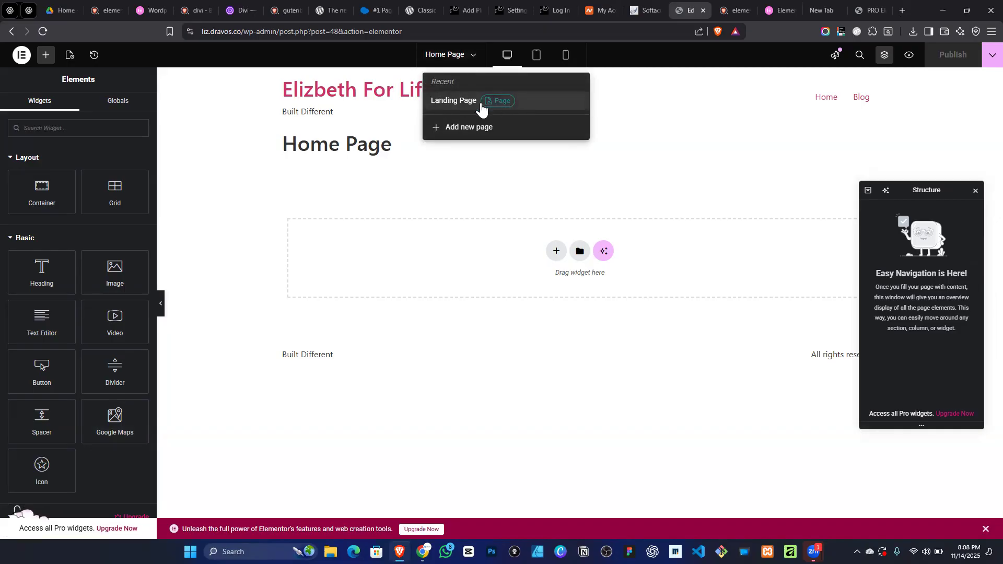
left_click(463, 56)
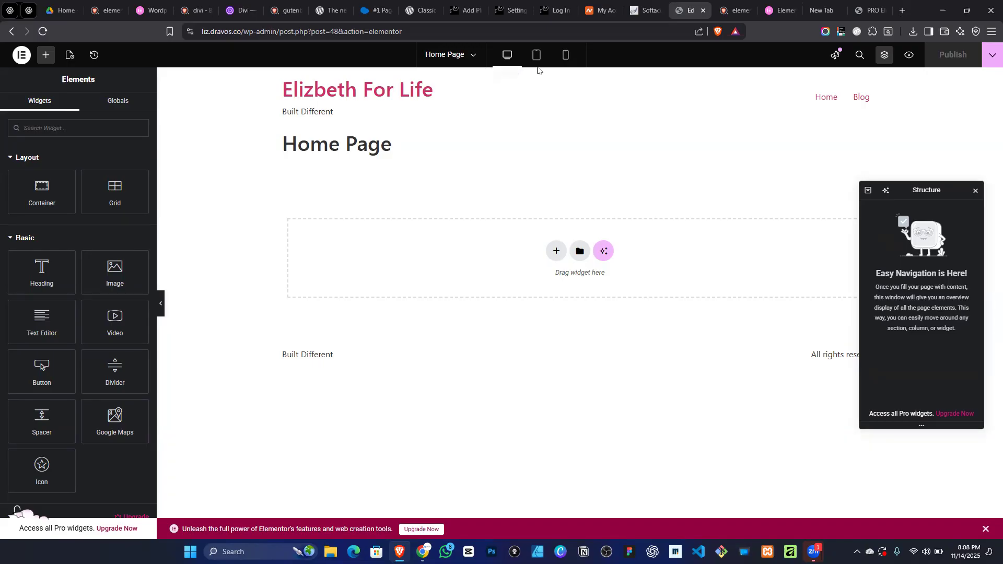
Preview the Home Page at tablet, mobile and desktop widths
left_click(536, 55)
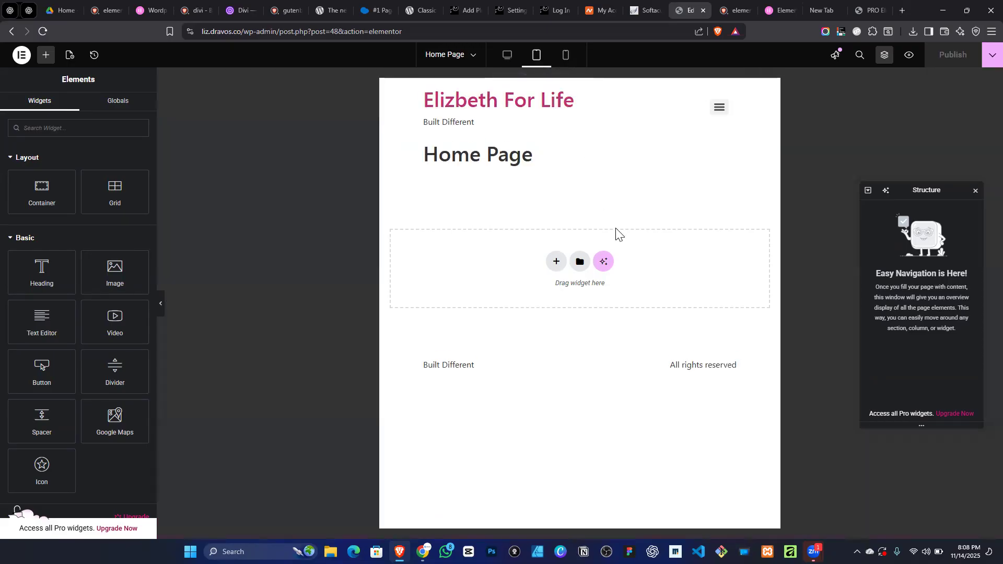
left_click(565, 56)
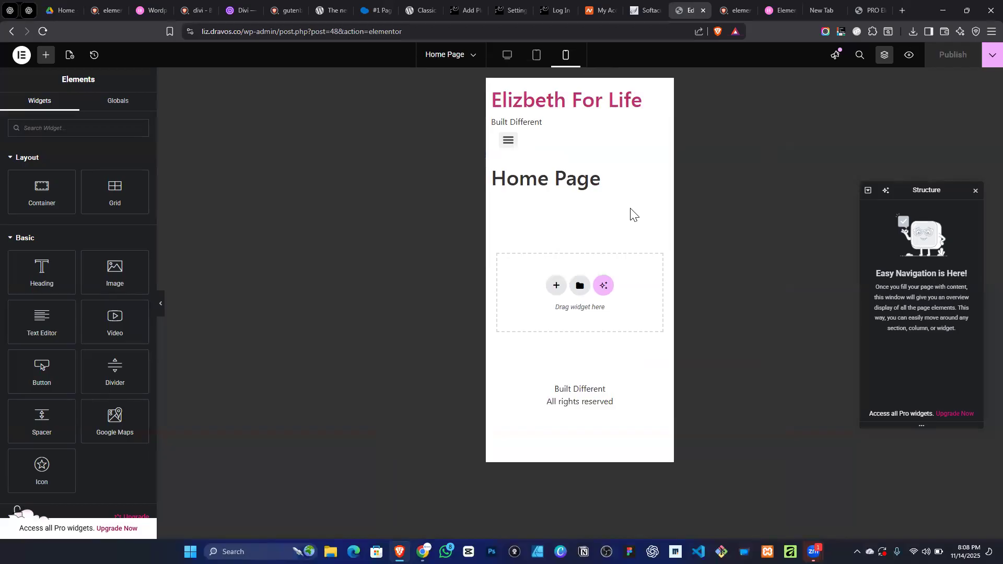
left_click(507, 56)
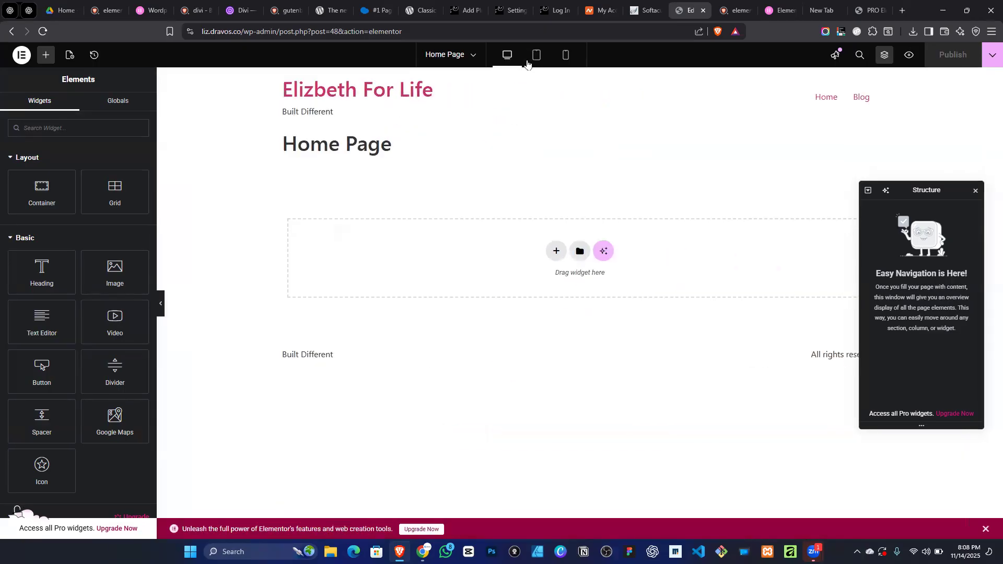
left_click(535, 55)
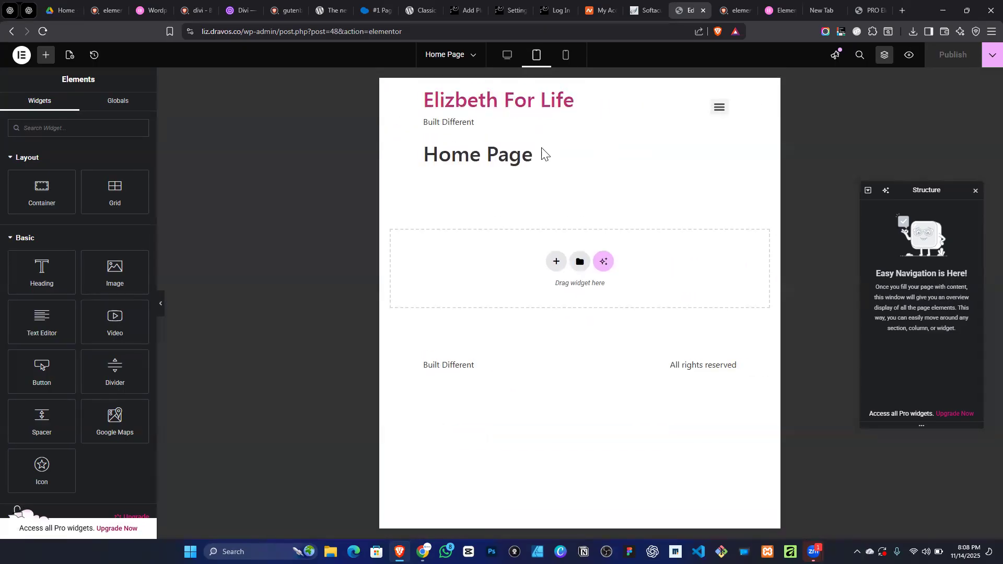
left_click(566, 55)
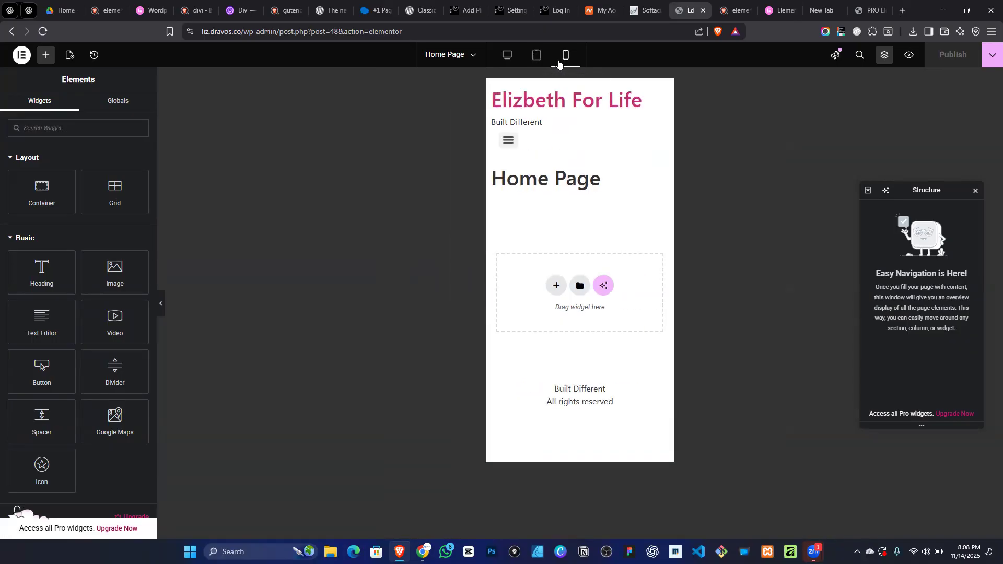
Browse and close the What's New feature list, then bring up the Finder search
left_click(832, 58)
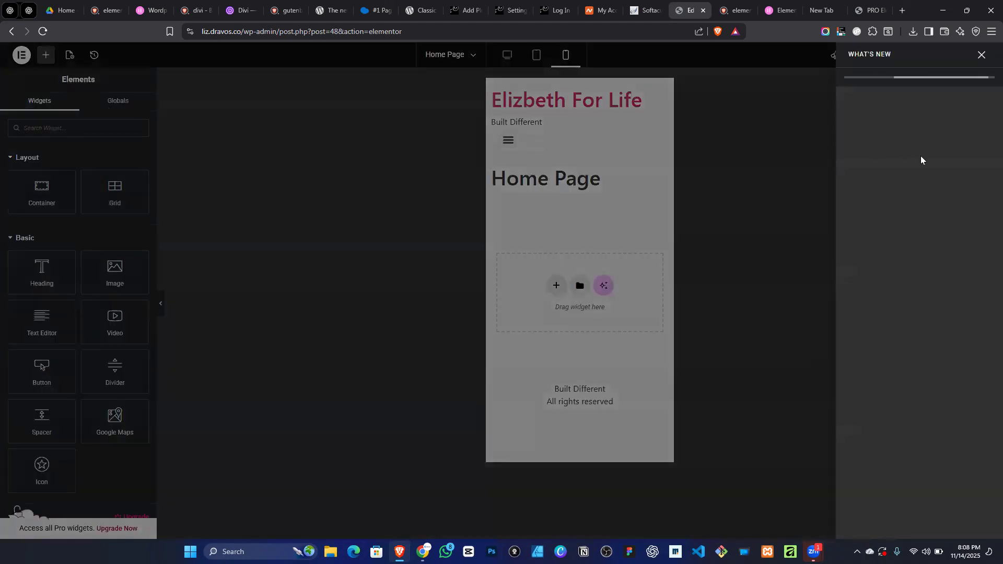
scroll(944, 248, "down", 15)
scroll(944, 248, "down", 3)
scroll(949, 239, "up", 20)
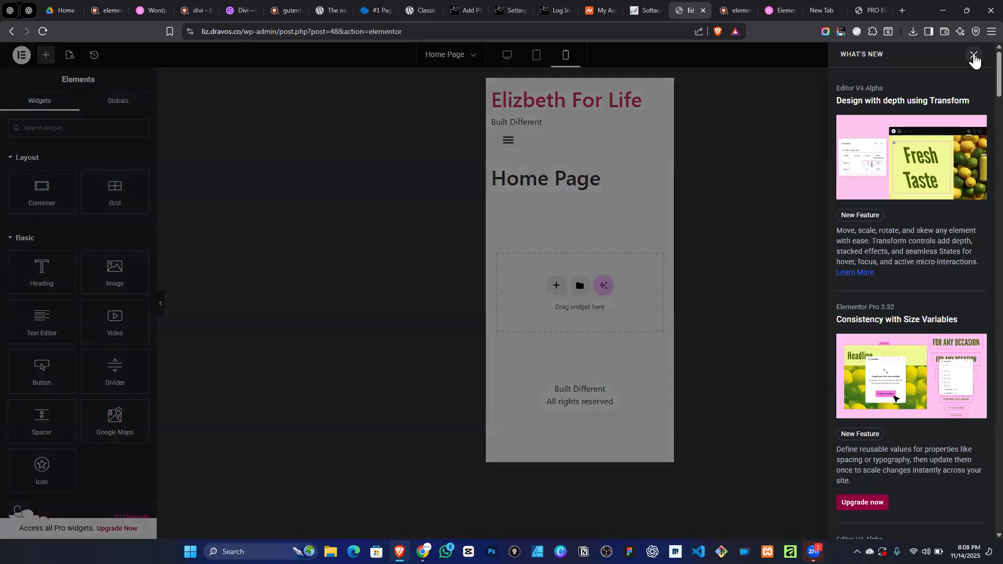
left_click(974, 56)
left_click(859, 56)
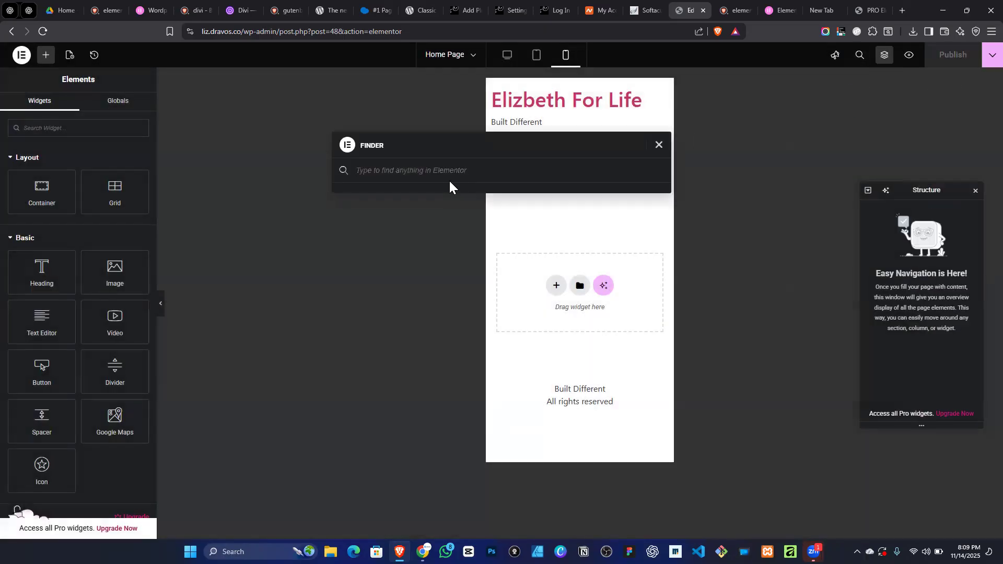
Add an empty container through a Finder search for 'con' and preview the page
type("con")
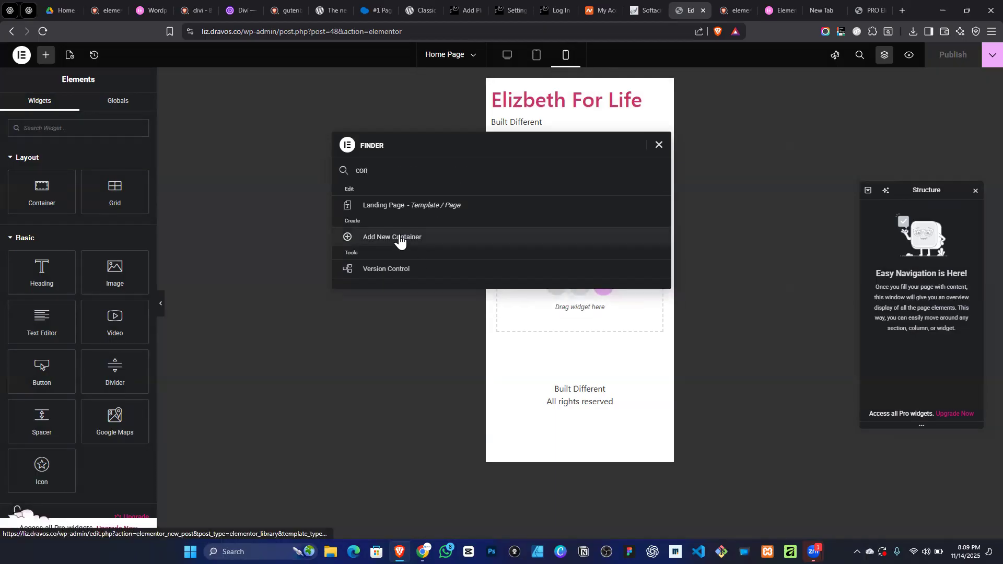
left_click(400, 238)
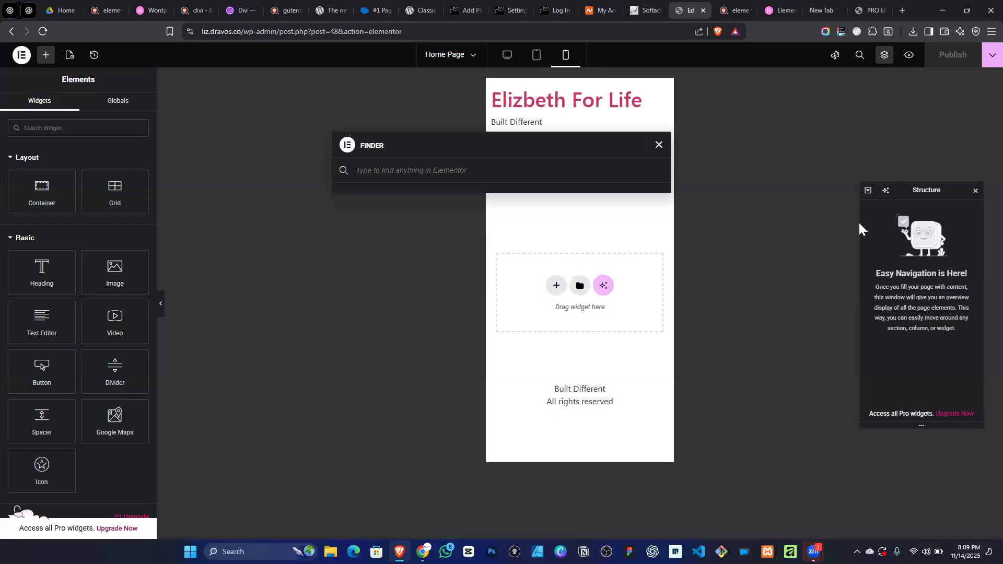
left_click(907, 58)
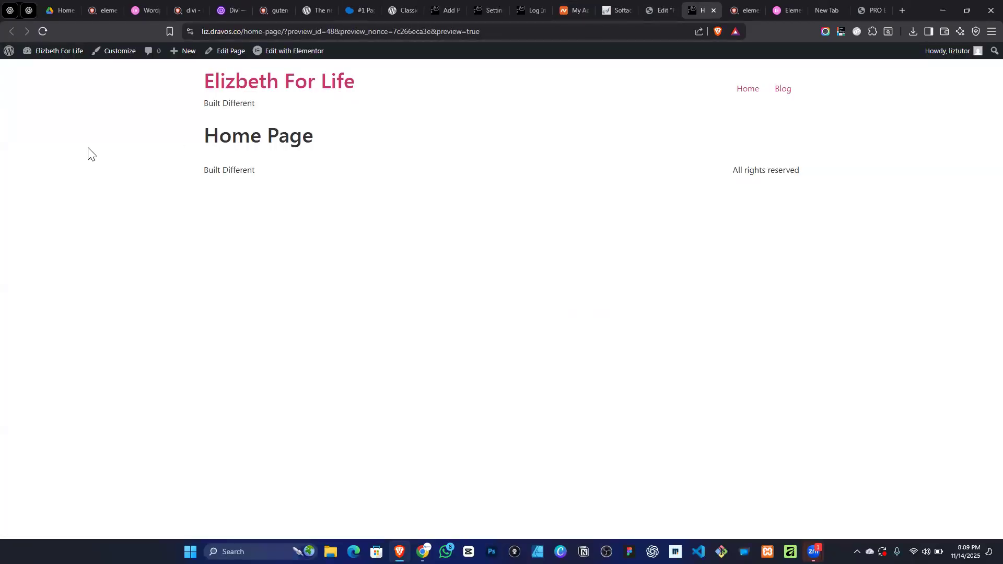
left_click(661, 9)
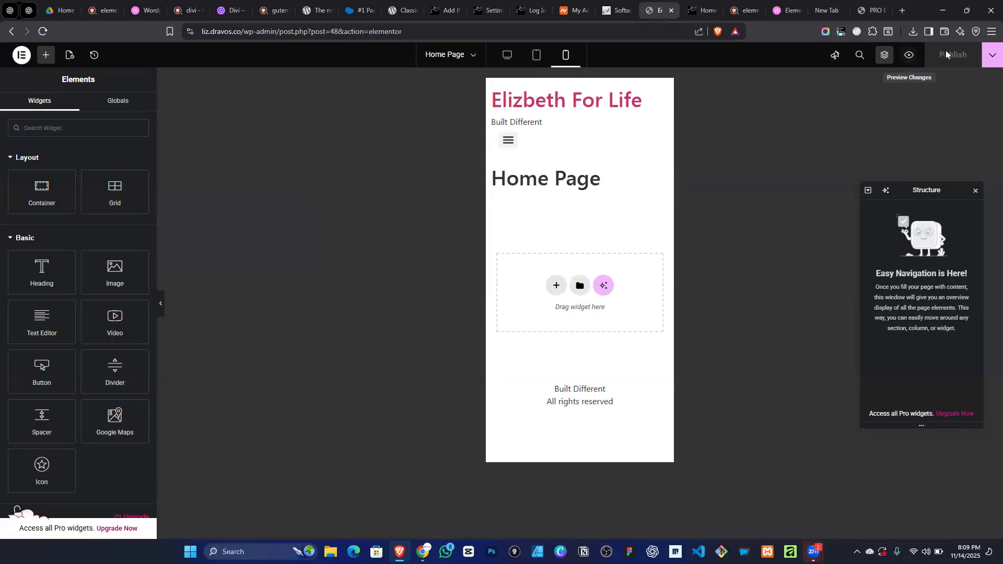
Add an 'Add Your Heading Text Here' heading below the title and publish the page
left_click(507, 54)
left_click_drag(49, 273, 468, 291)
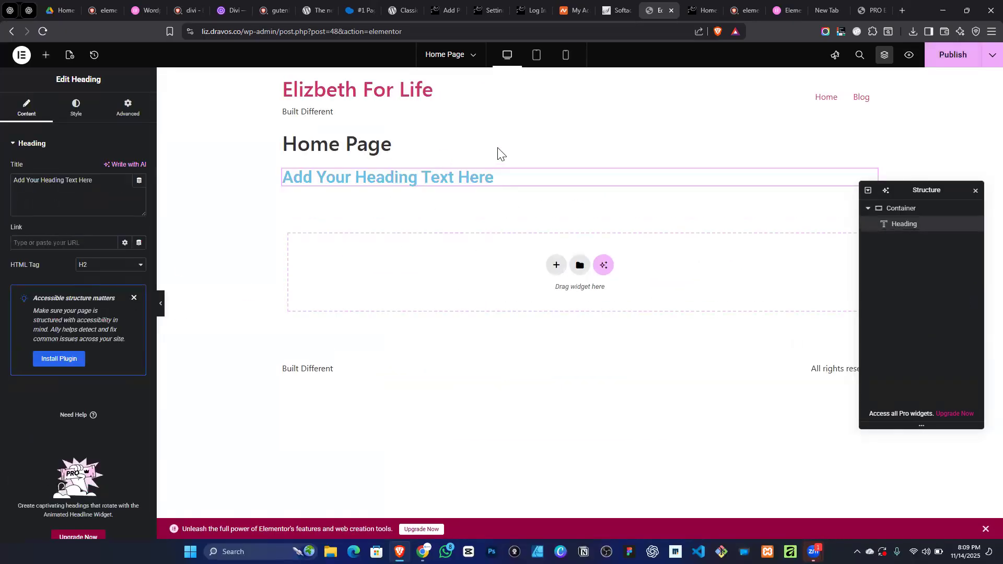
left_click(974, 55)
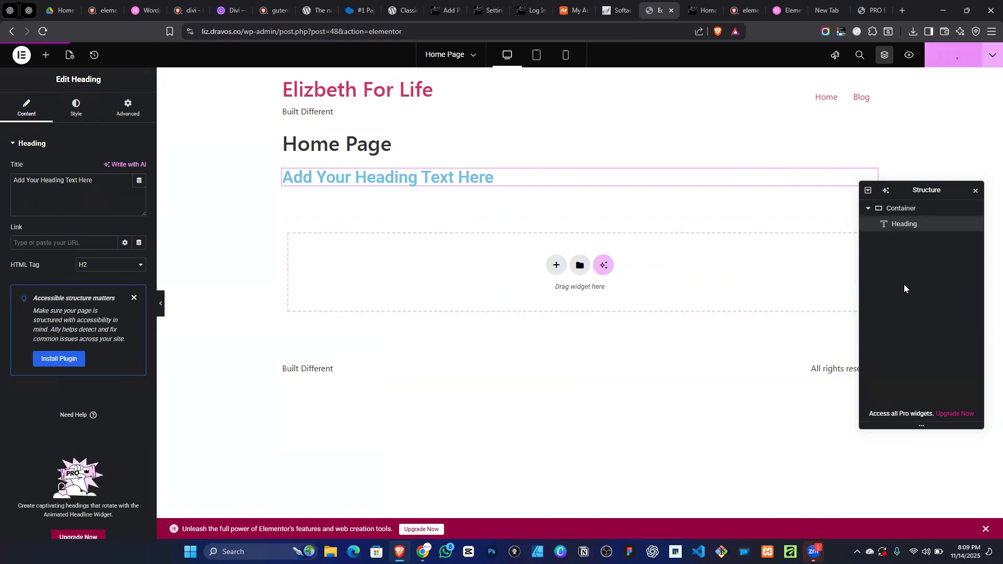
left_click(910, 58)
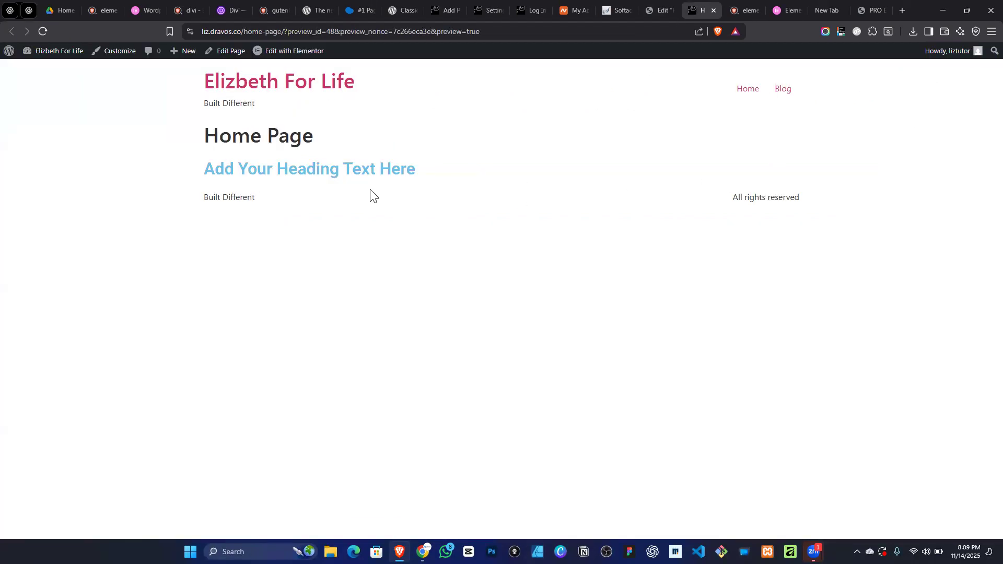
left_click(660, 9)
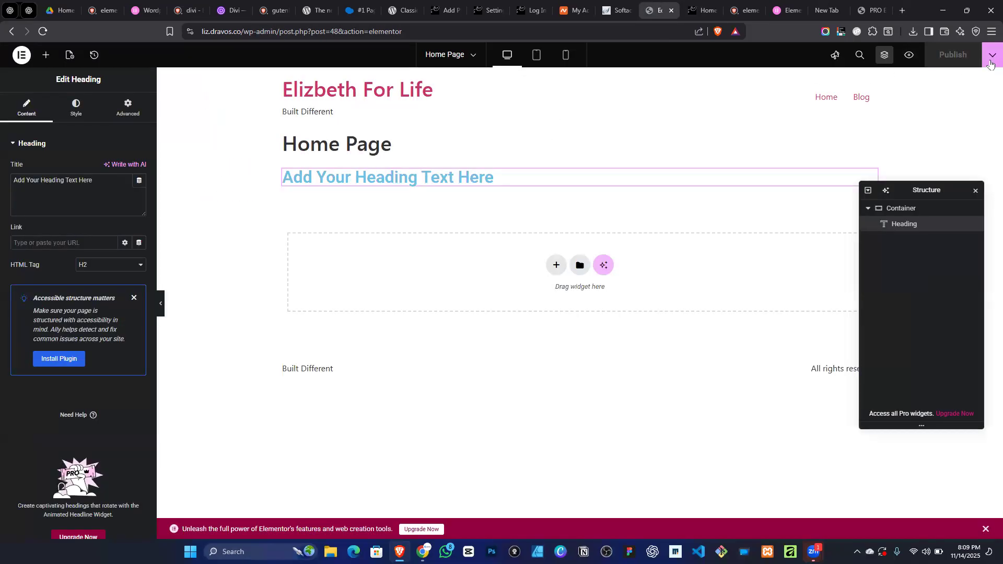
Save the page as a template named 'Homepage Template' and close the Library
left_click(991, 57)
left_click(964, 108)
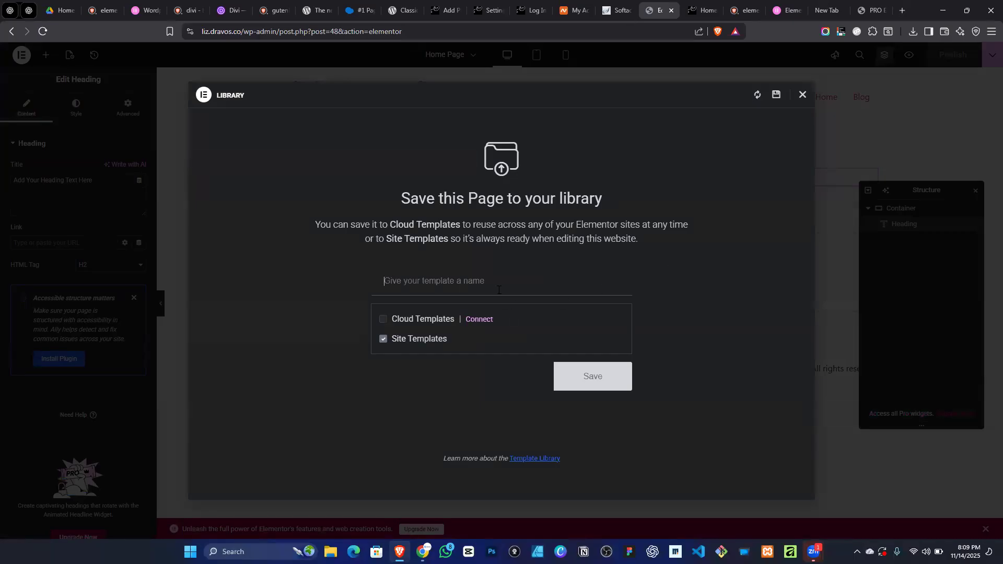
type("Hom")
key("ctrl+a")
type("H")
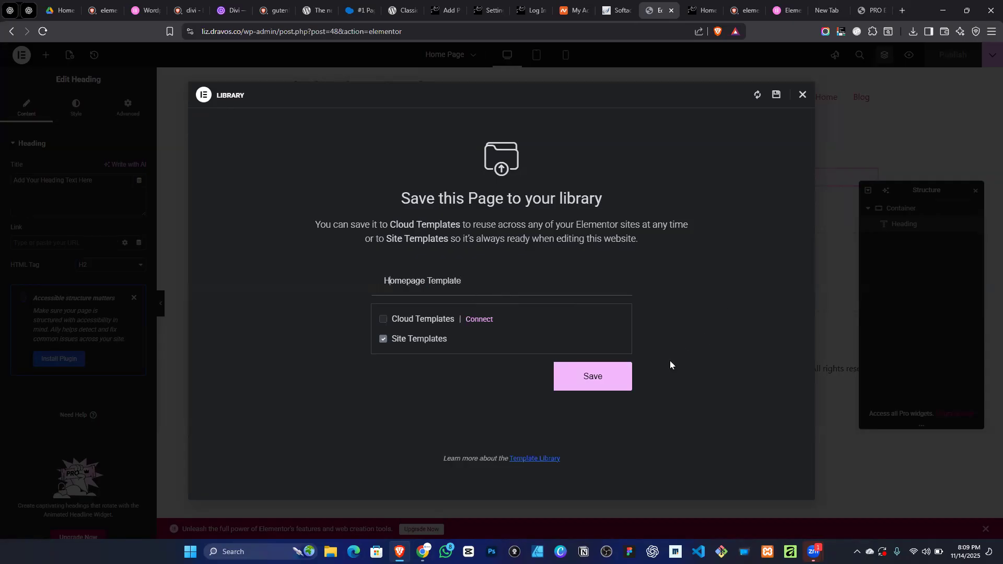
left_click(578, 376)
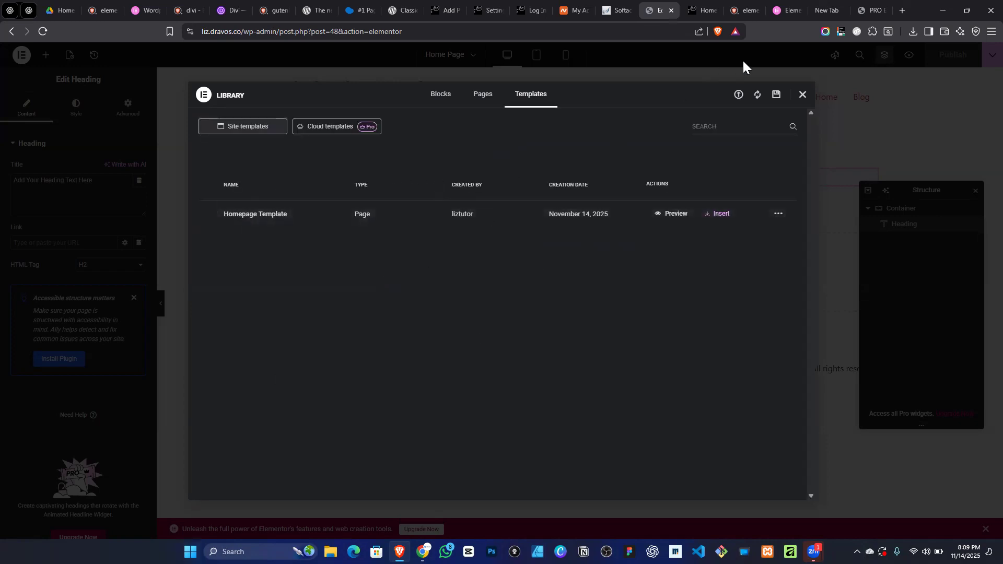
left_click(804, 96)
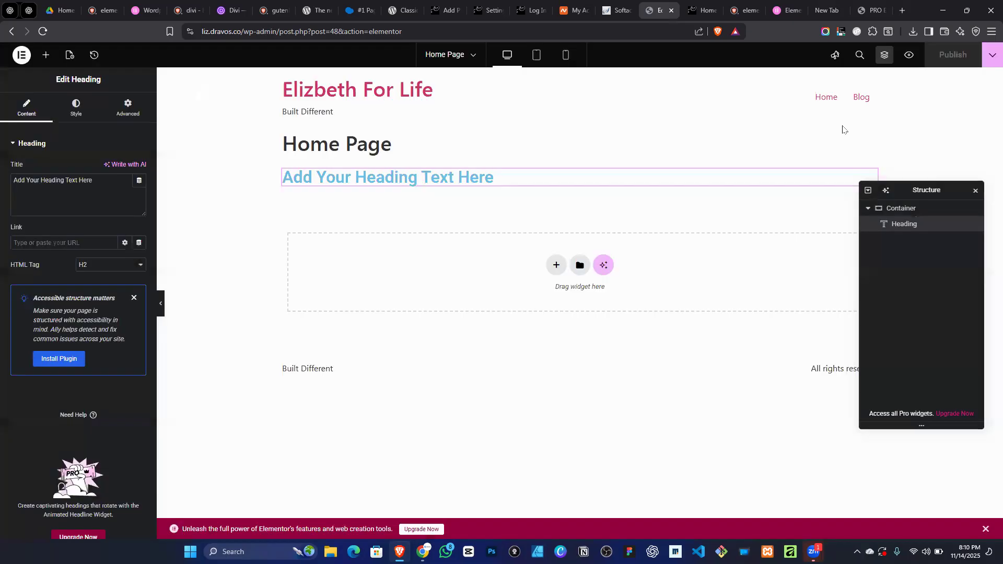
Close the Structure navigator, reselect the new heading, and return to the widget list
left_click(883, 60)
left_click(882, 62)
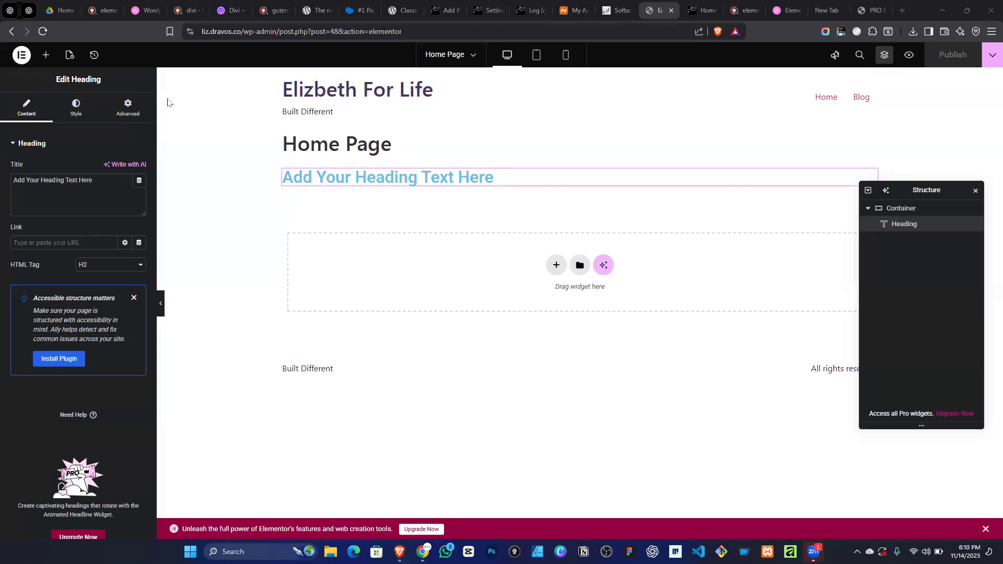
left_click(885, 54)
left_click(319, 153)
left_click(322, 179)
left_click(46, 54)
Add a placeholder Image widget, move it below the heading in Navigator, and rename the container Hero
left_click_drag(99, 274, 486, 230)
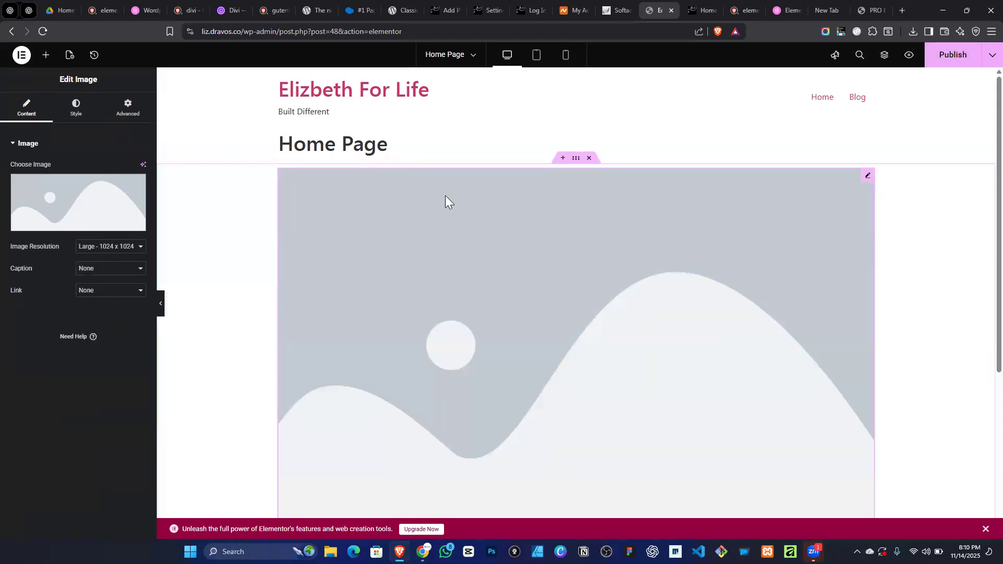
right_click(371, 220)
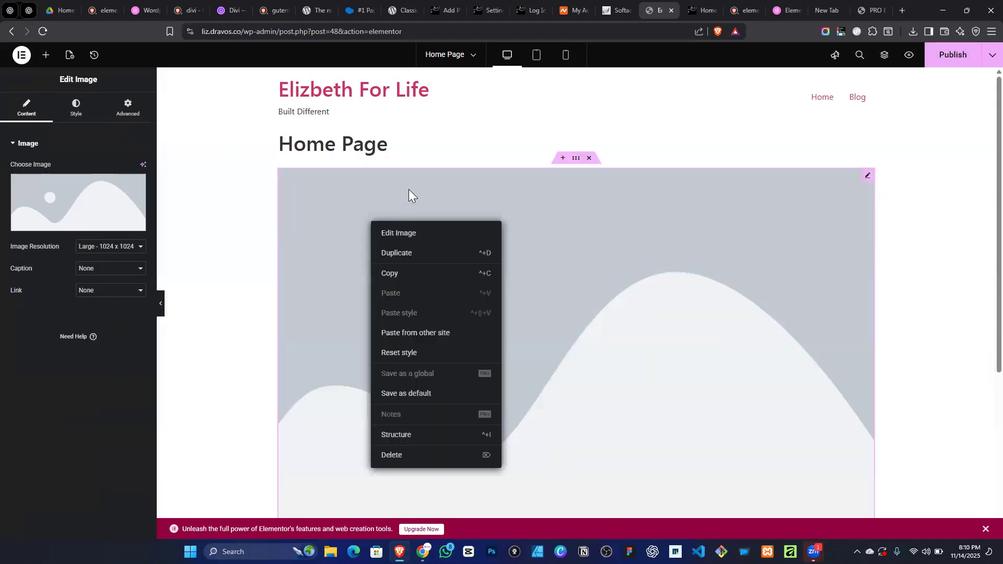
left_click(885, 55)
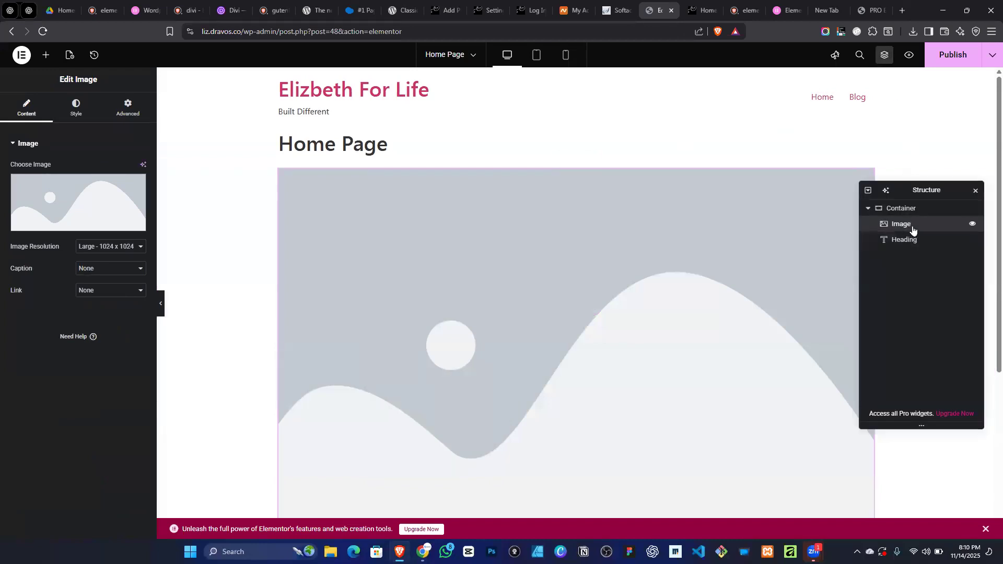
left_click_drag(910, 227, 913, 242)
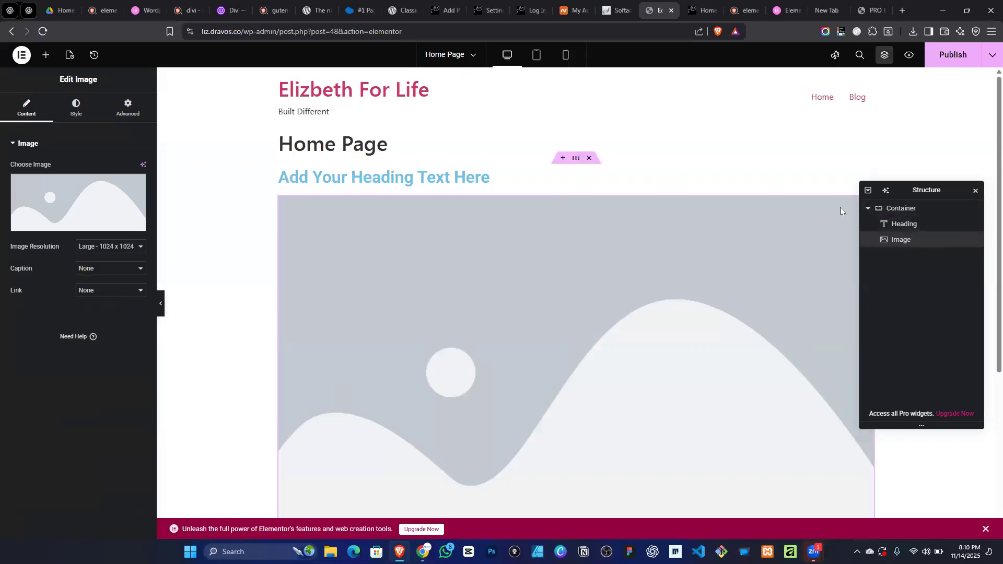
left_click(869, 209)
double_click(907, 209)
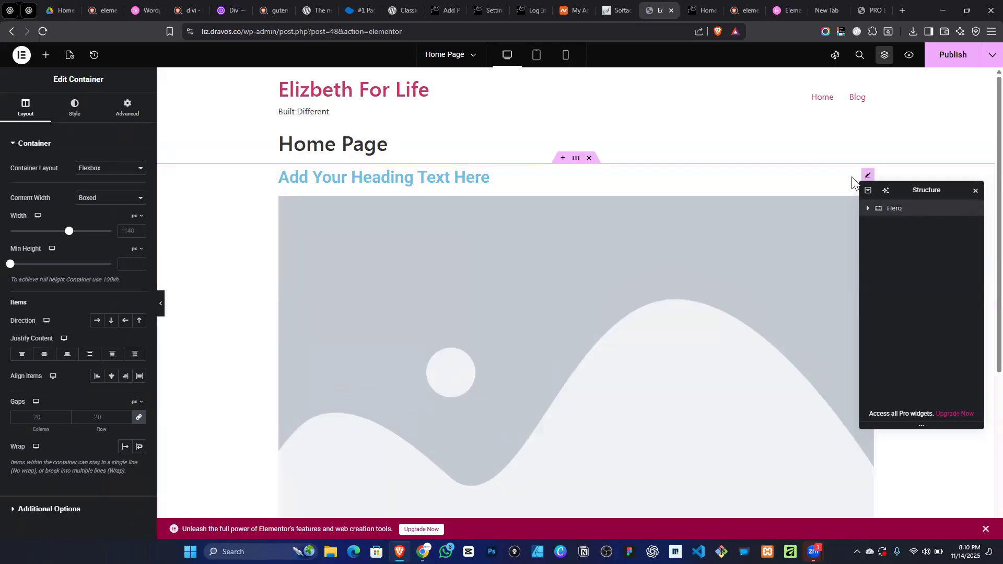
left_click(864, 176)
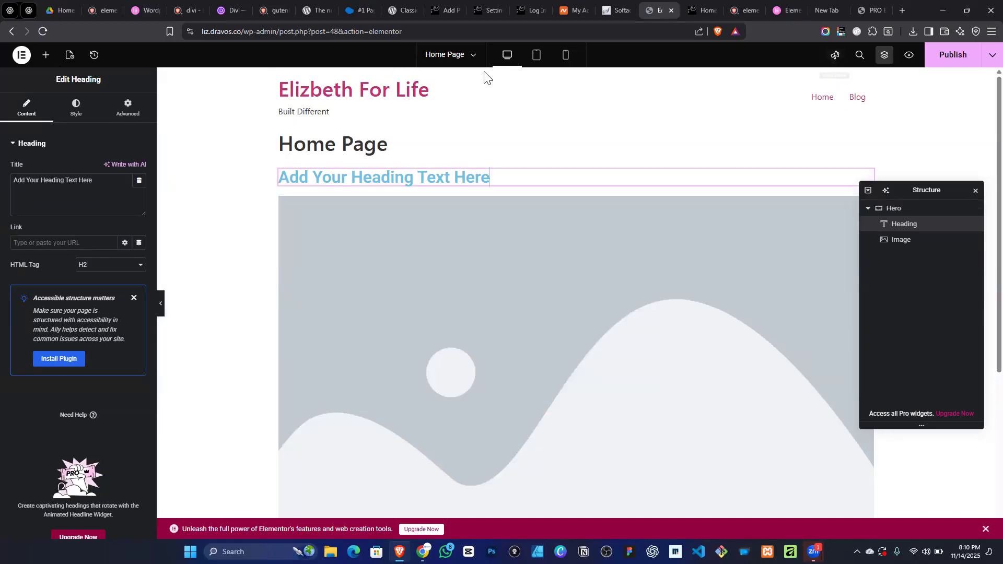
Check the Home Page's status in page settings, keeping it Published
left_click(70, 55)
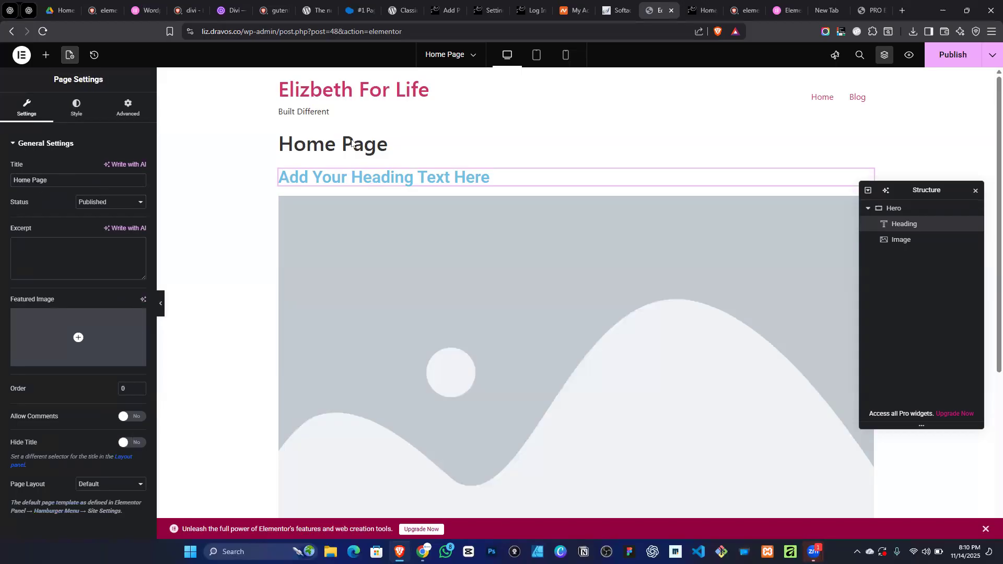
left_click(105, 202)
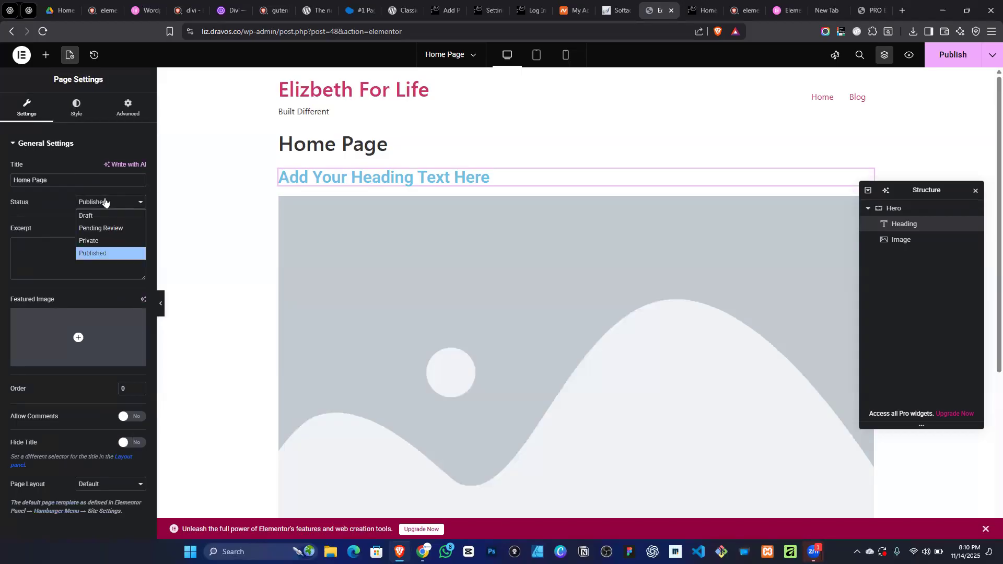
left_click(105, 202)
left_click(103, 202)
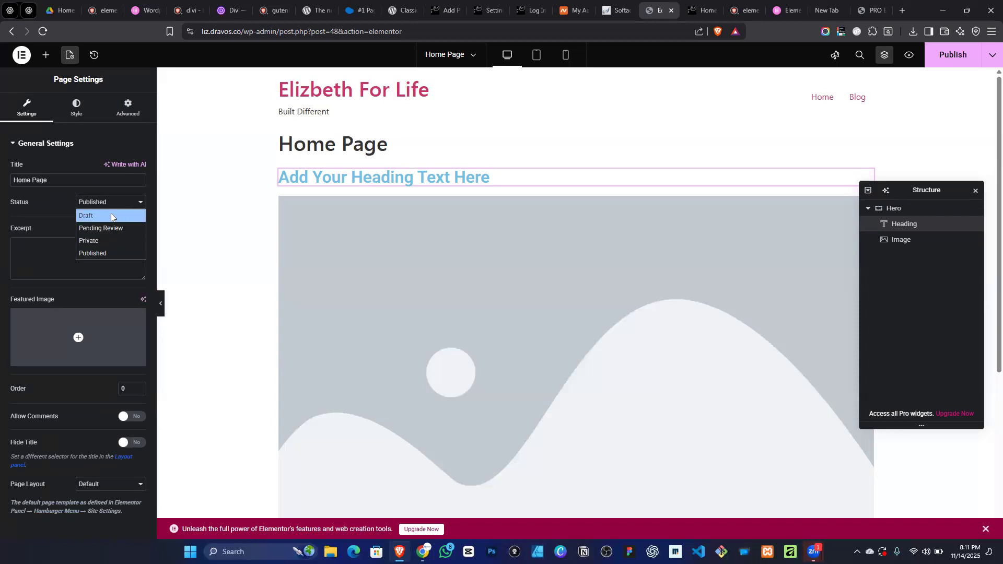
left_click(121, 202)
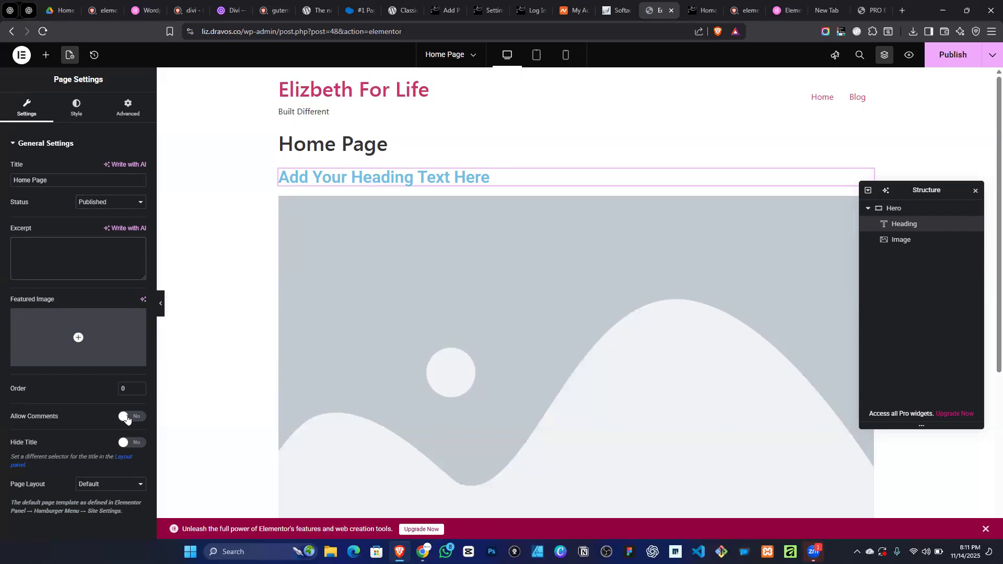
Hide the Home Page title, save, and preview the page in a new tab
scroll(383, 337, "down", 5)
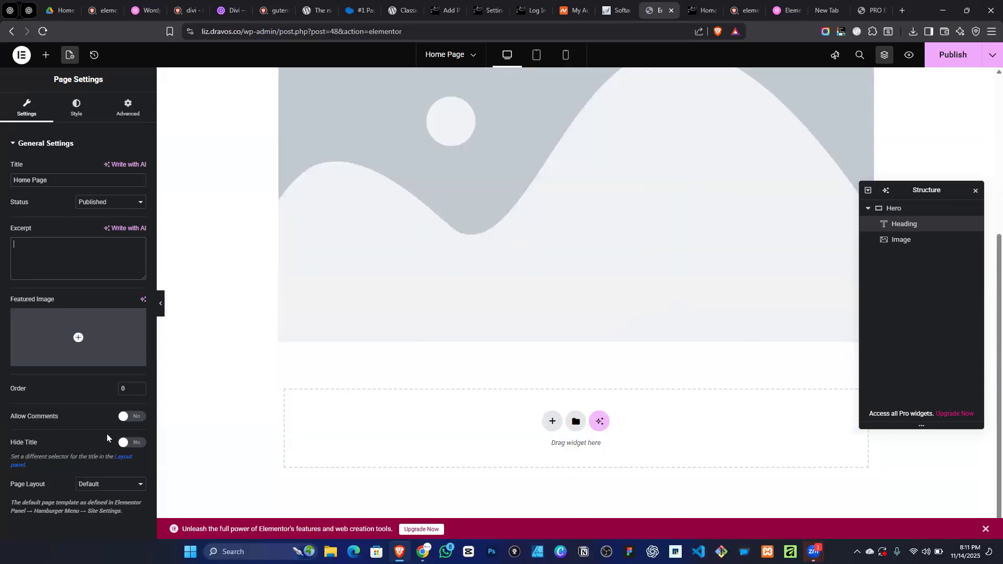
scroll(395, 275, "up", 5)
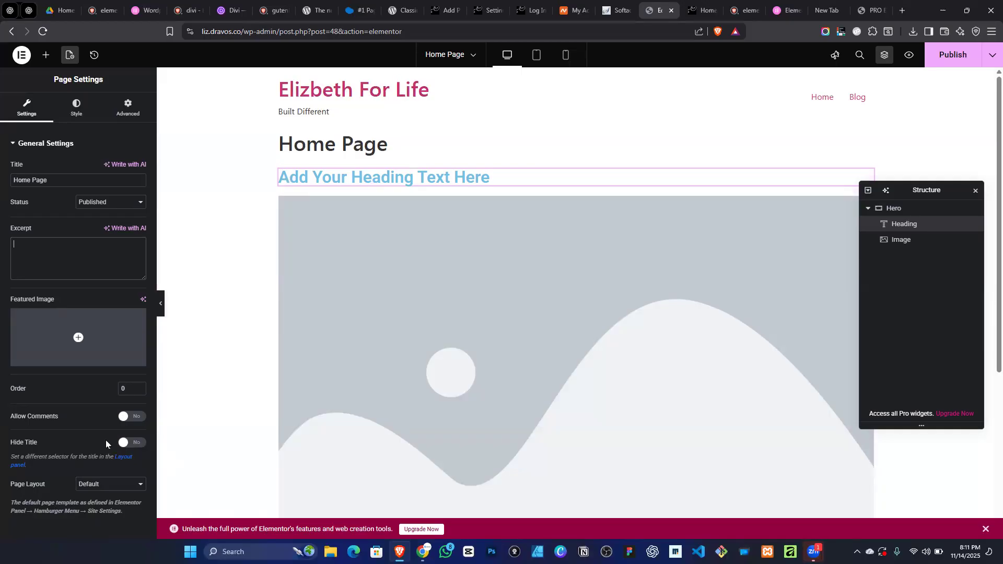
left_click(130, 447)
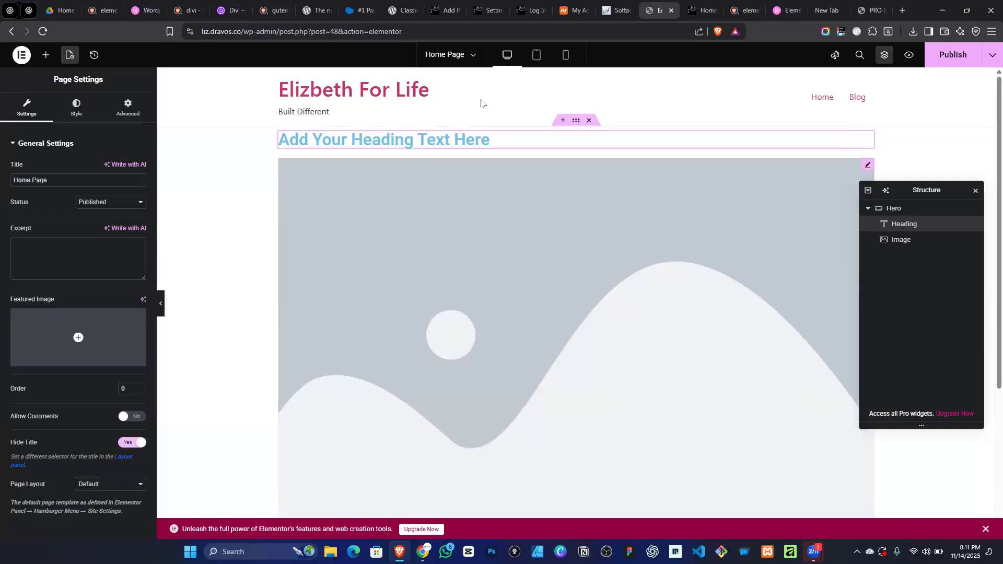
key("ctrl+s")
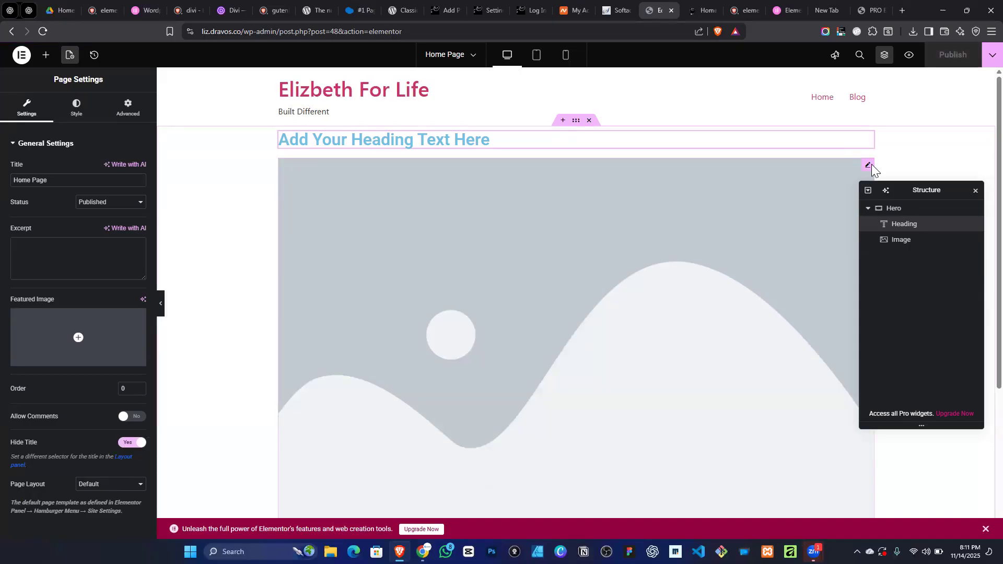
left_click(910, 55)
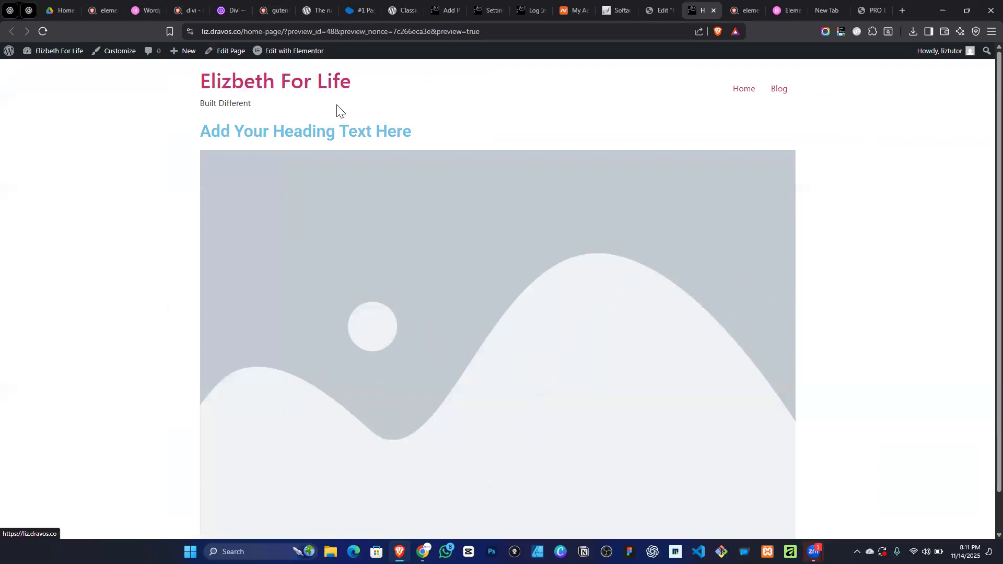
Glance at the elementor.com page-builder tab, then return to the Home Page editor
left_click(144, 9)
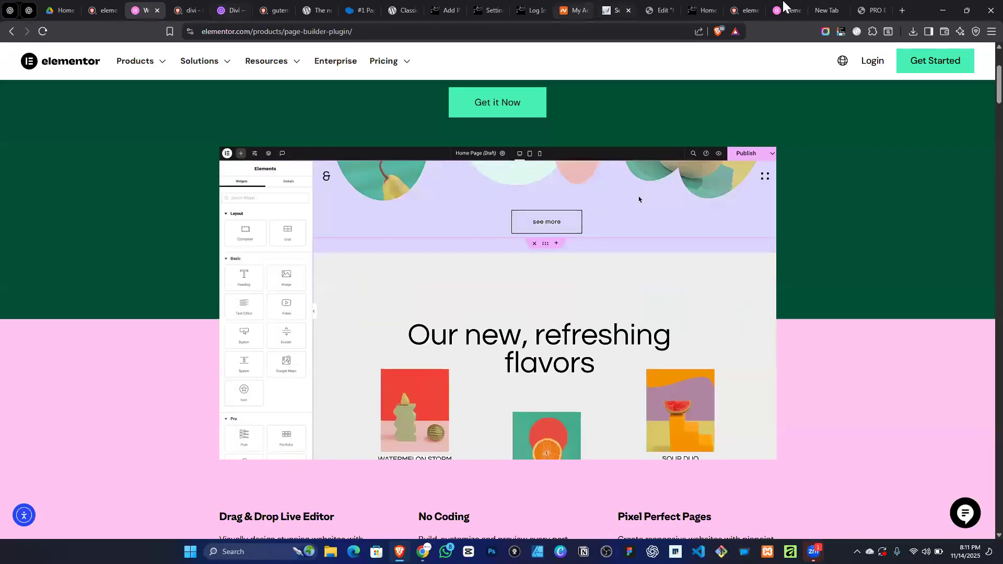
left_click(659, 10)
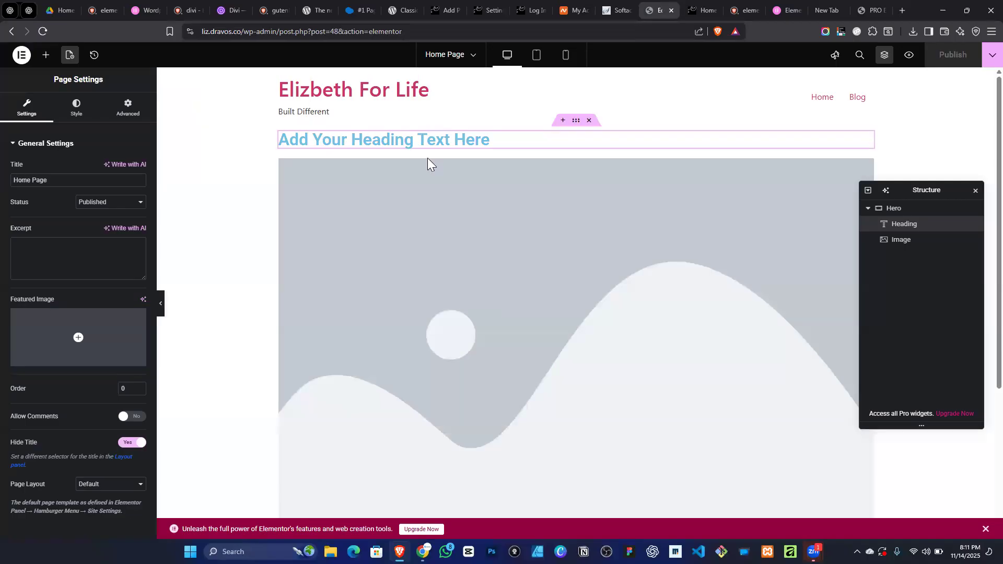
Toggle Hide Title off and on, leaving the title hidden, and publish the page
left_click(137, 442)
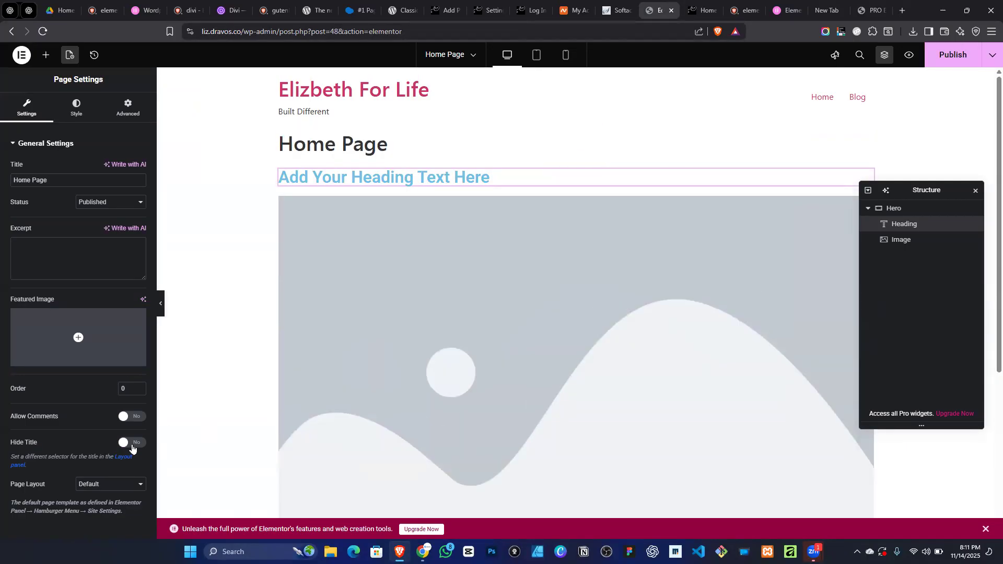
left_click(131, 443)
left_click(131, 443)
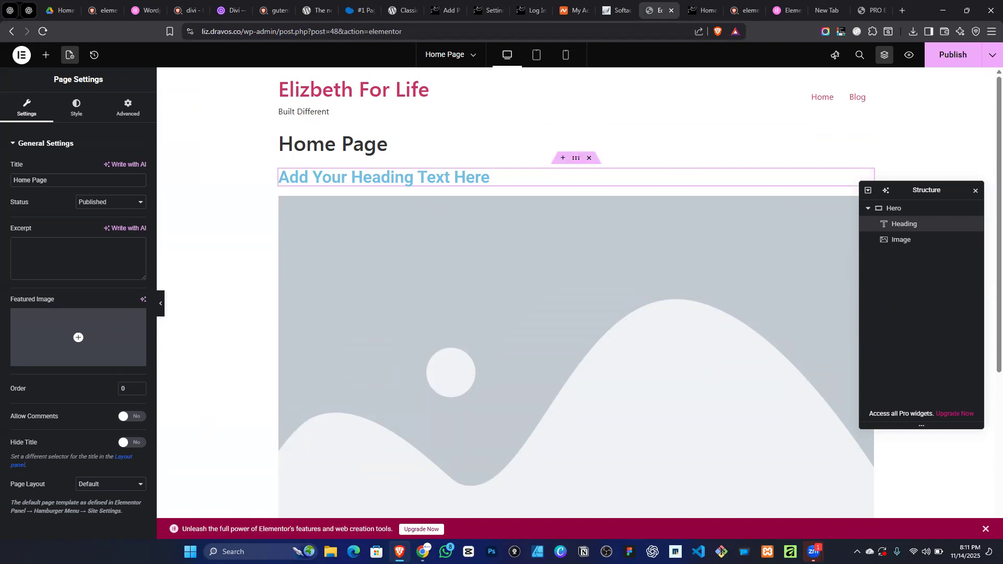
left_click(131, 442)
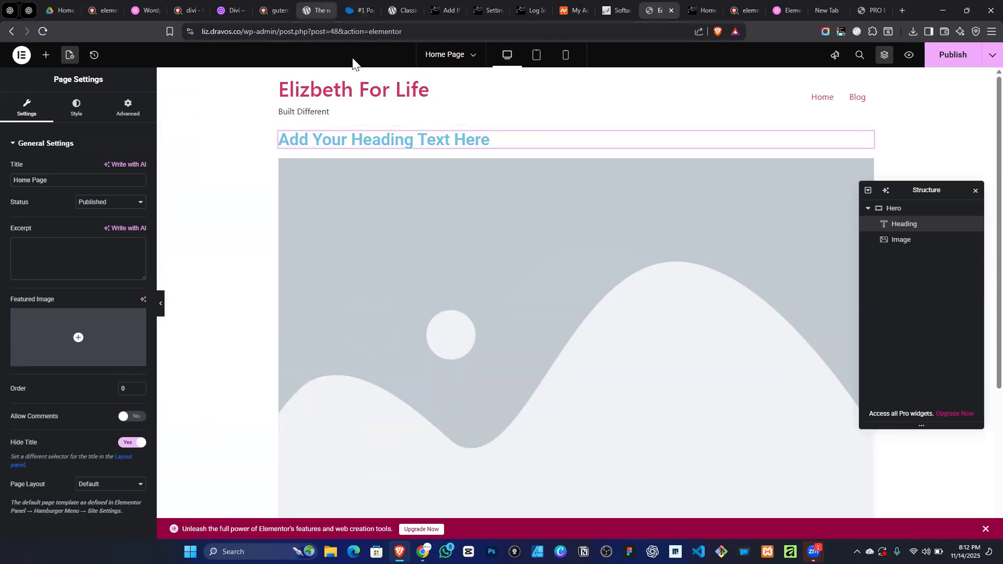
left_click(931, 60)
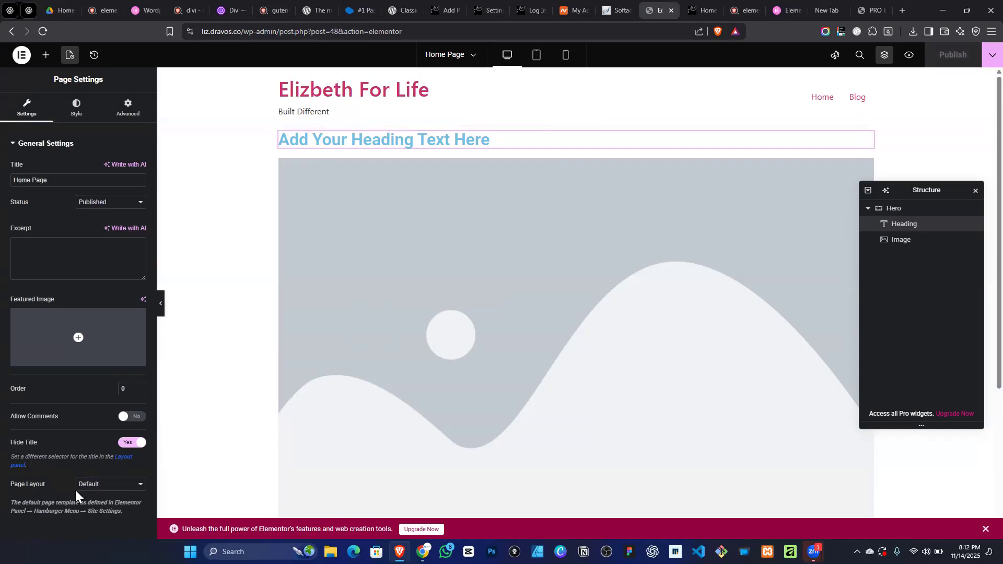
Set the Home Page layout to Theme
left_click(124, 485)
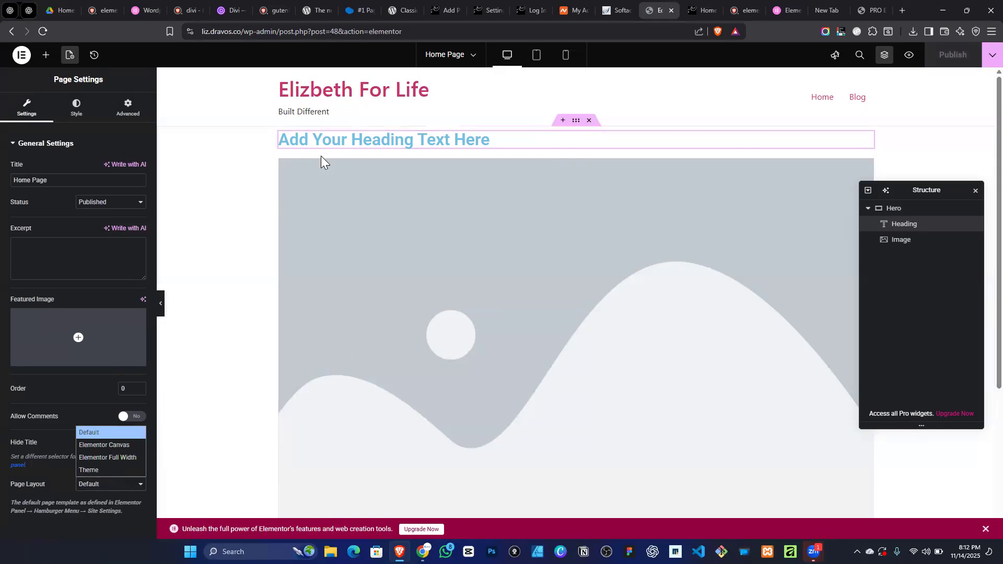
scroll(470, 288, "down", 4)
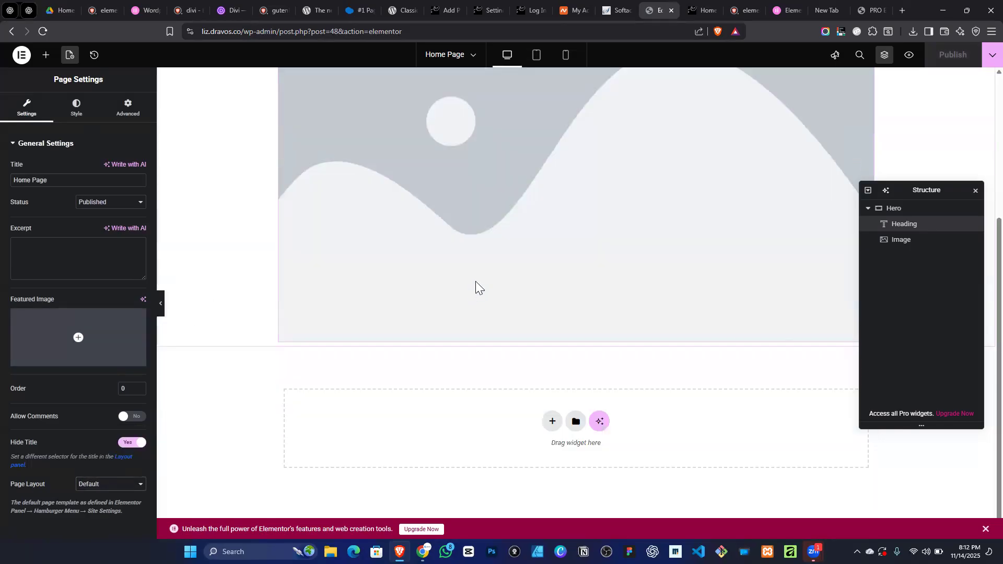
scroll(477, 285, "up", 4)
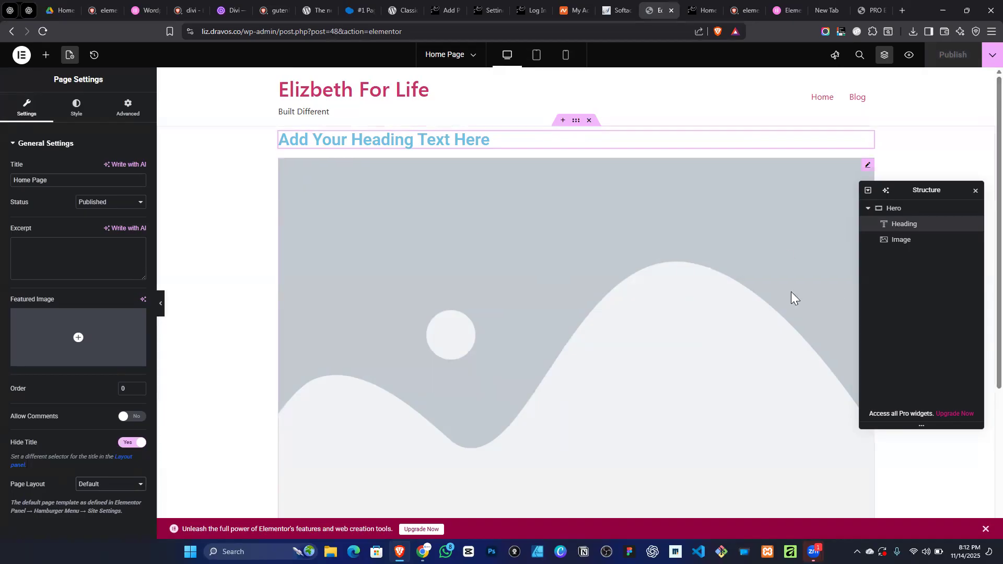
left_click(114, 485)
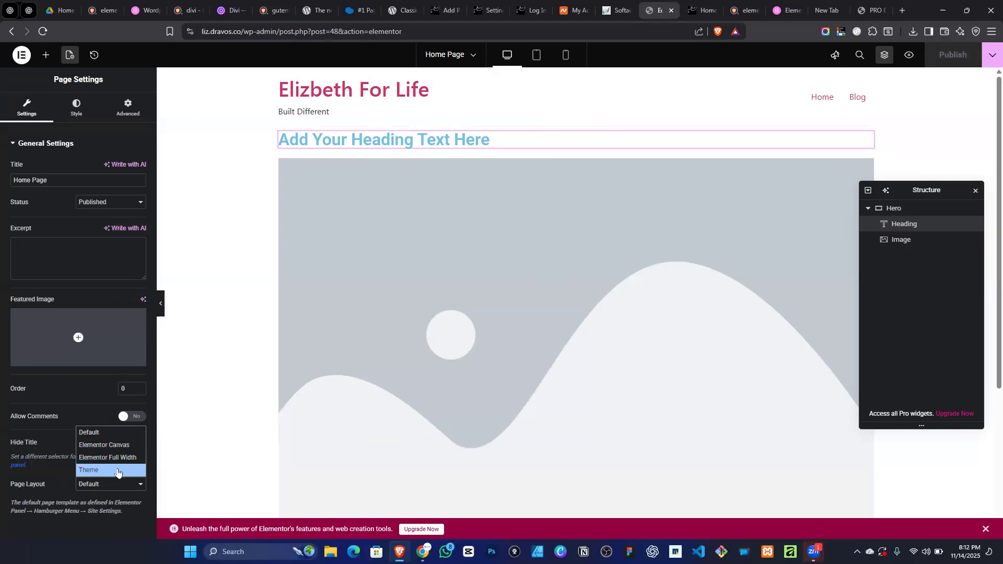
left_click(117, 472)
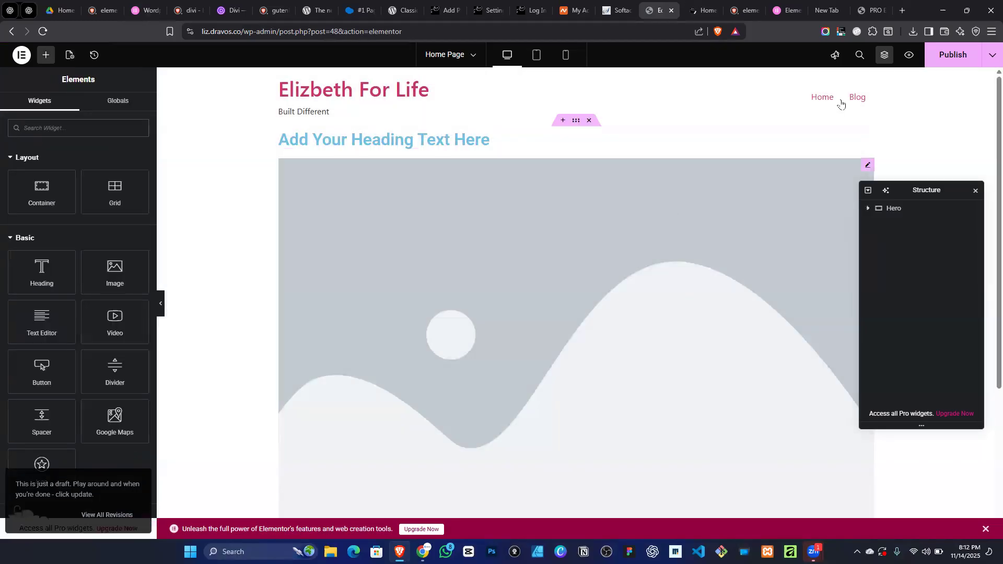
scroll(50, 303, "down", 10)
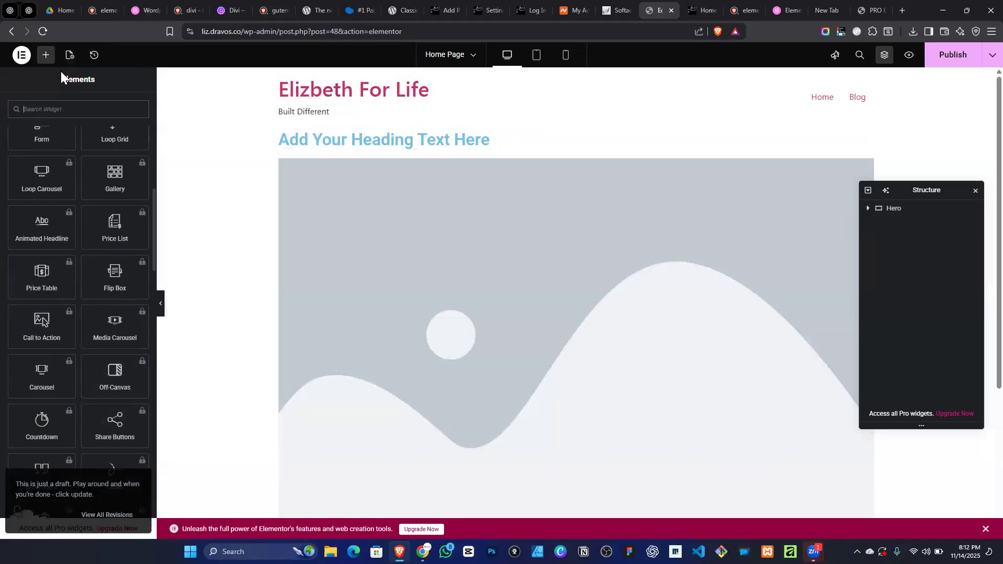
Change the page layout to Elementor Full Width, then to Elementor Canvas
left_click(70, 55)
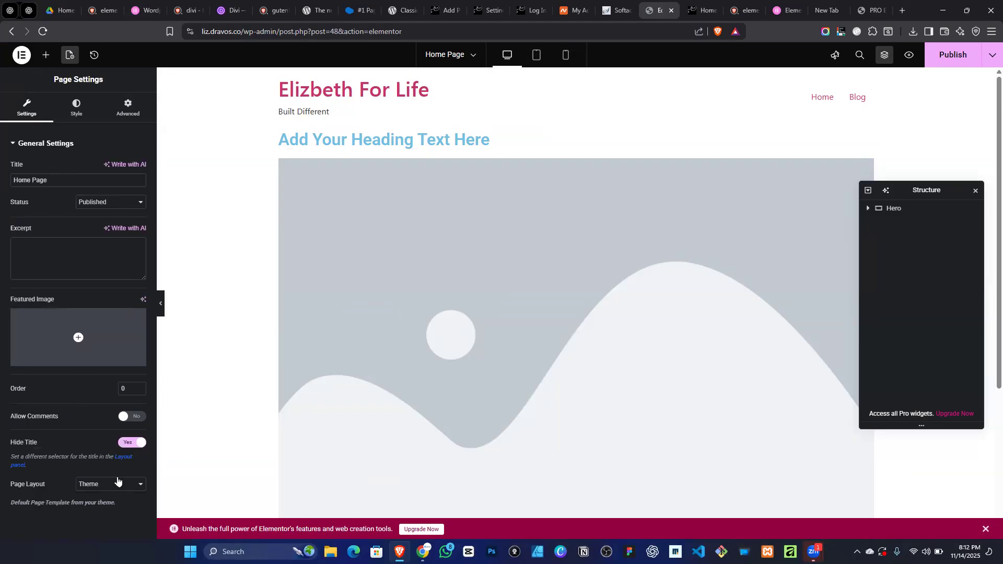
left_click(120, 486)
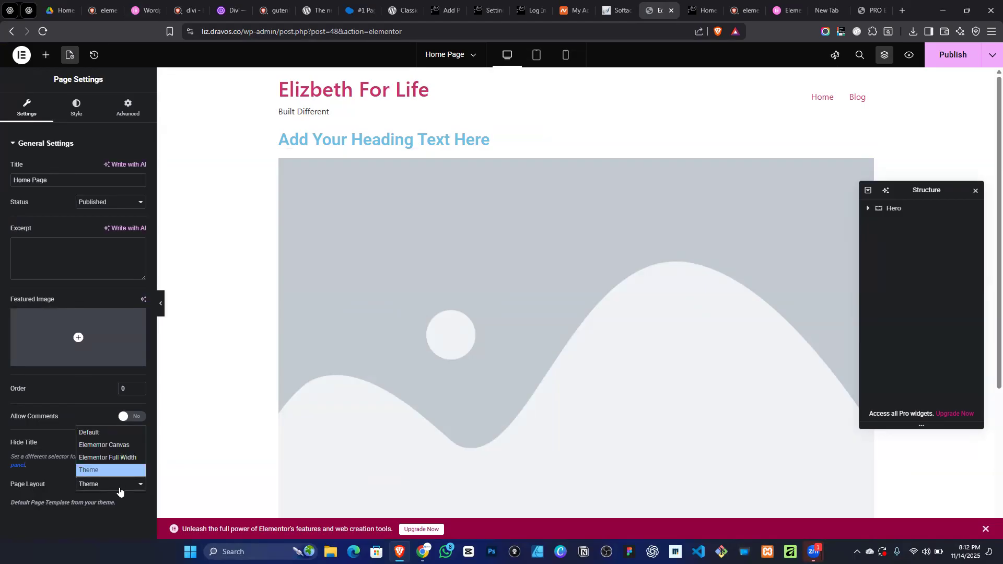
left_click(124, 457)
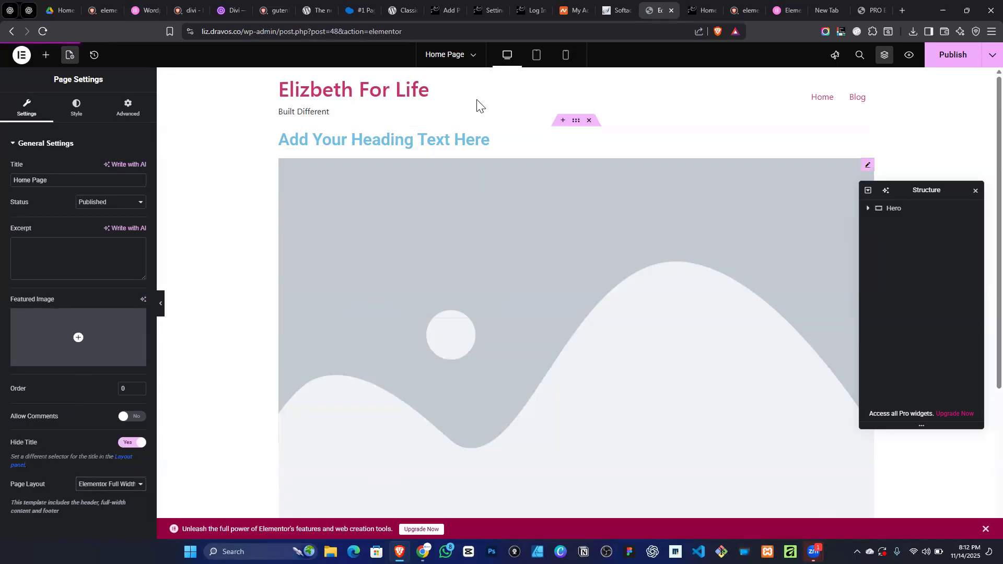
scroll(657, 228, "down", 4)
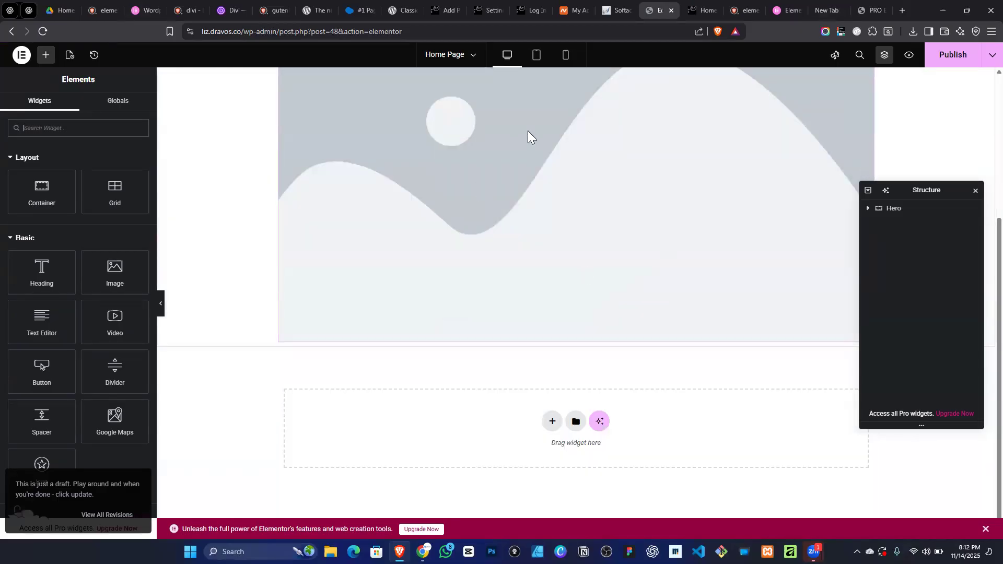
scroll(581, 257, "up", 4)
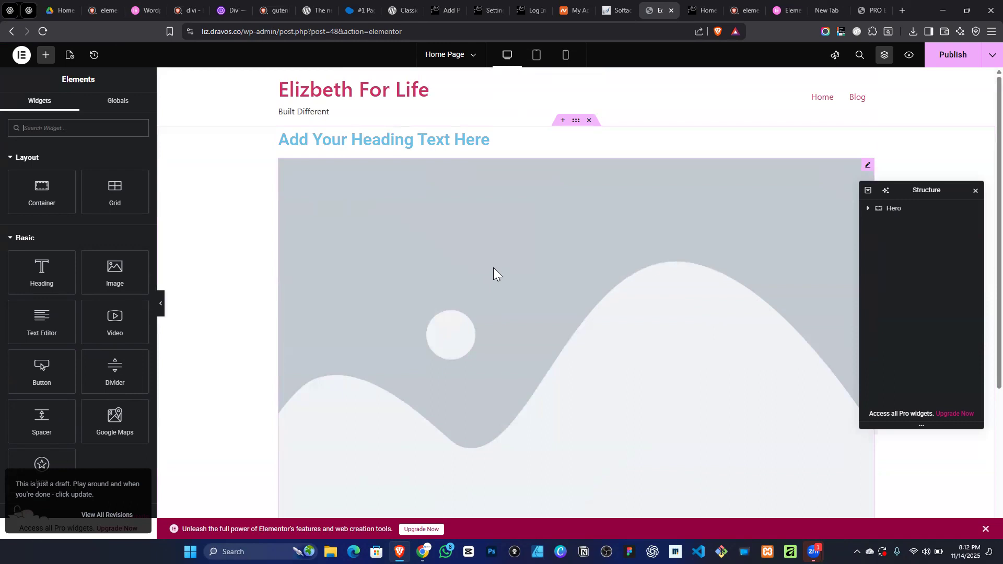
scroll(101, 293, "down", 5)
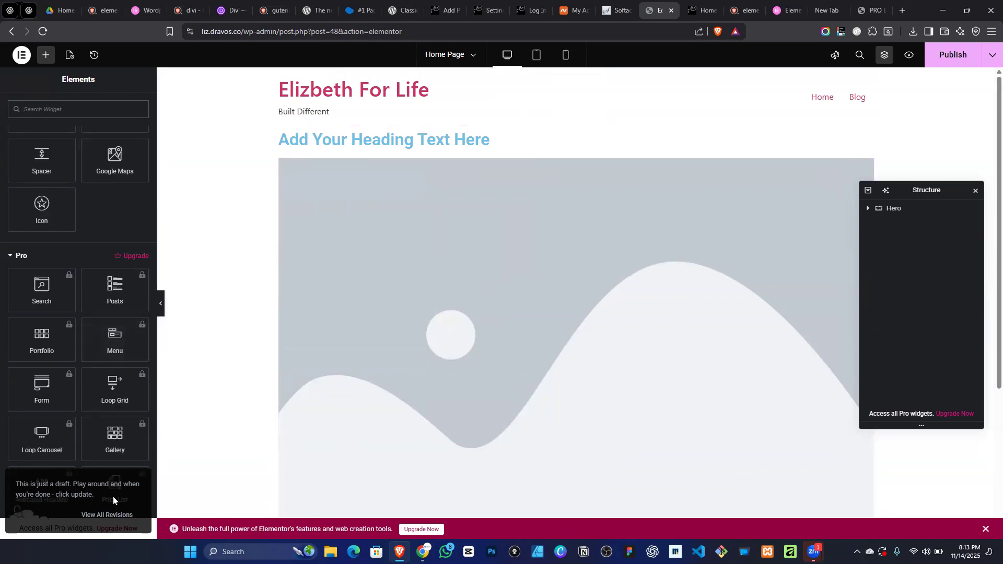
left_click(70, 55)
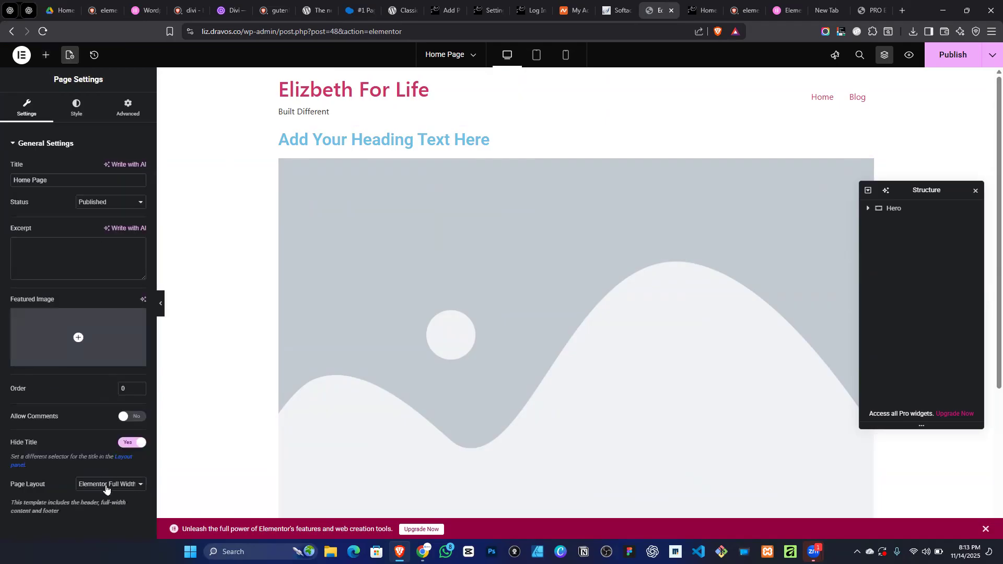
left_click(83, 484)
left_click(90, 444)
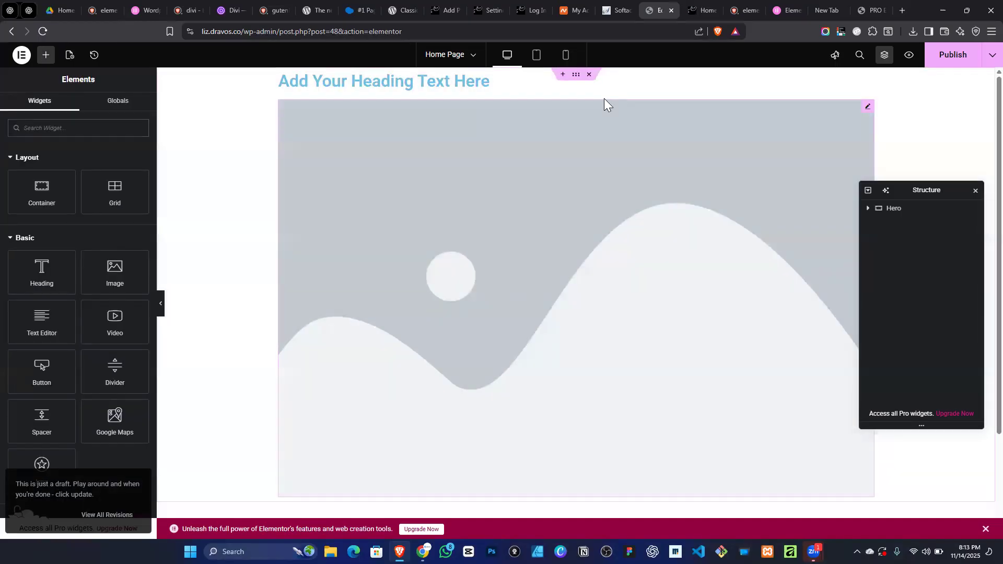
Delete the Hero container, then roll History back to 'Image Moved' to restore it
left_click(594, 74)
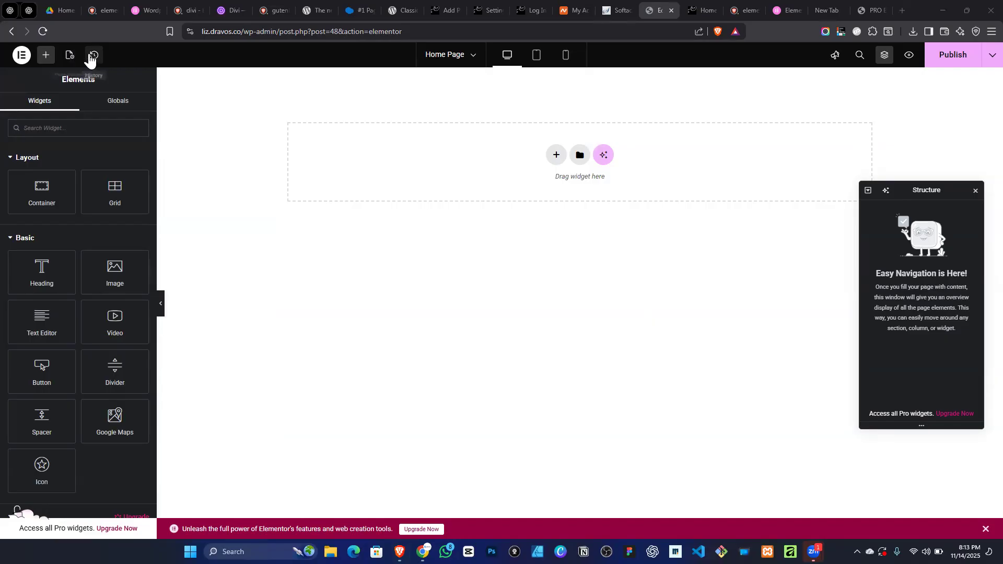
left_click(94, 56)
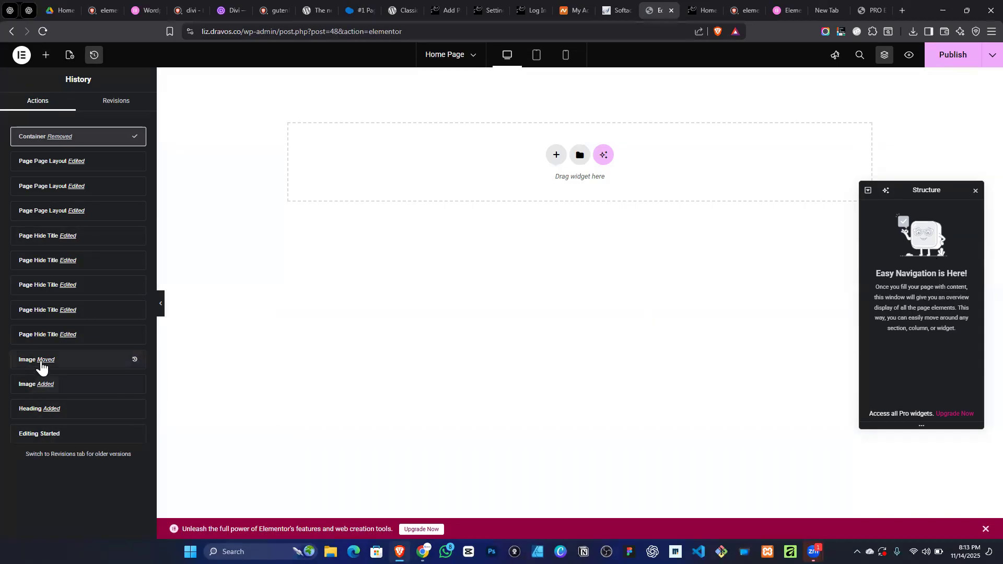
left_click(84, 361)
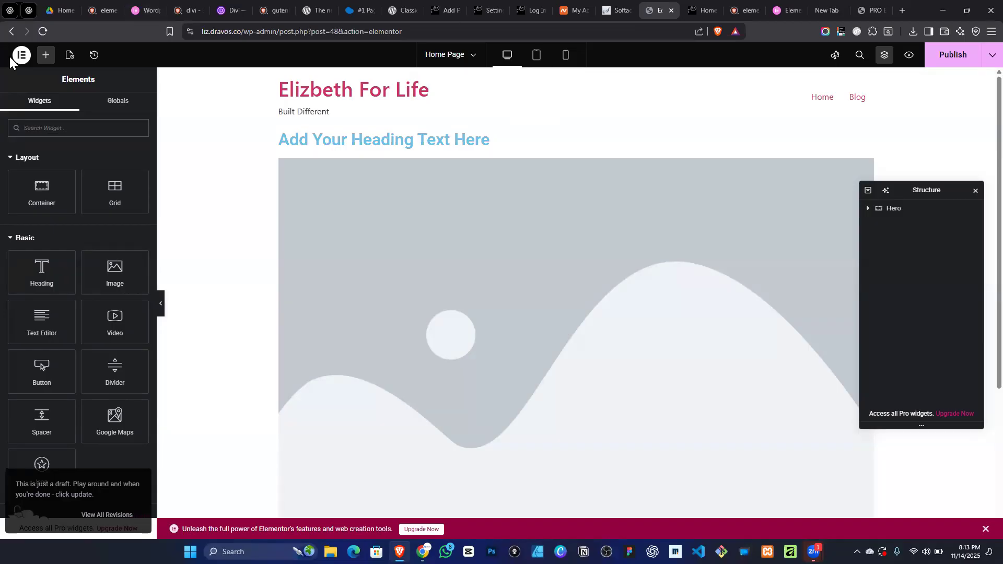
Restore the latest Page Layout edit from History and delete the Hero container
left_click(95, 56)
left_click(103, 163)
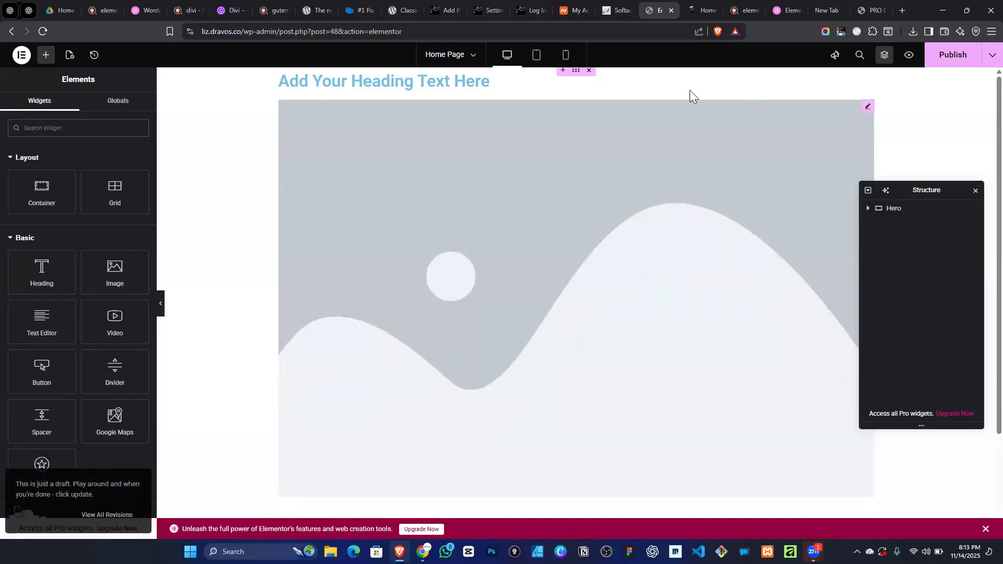
left_click(589, 73)
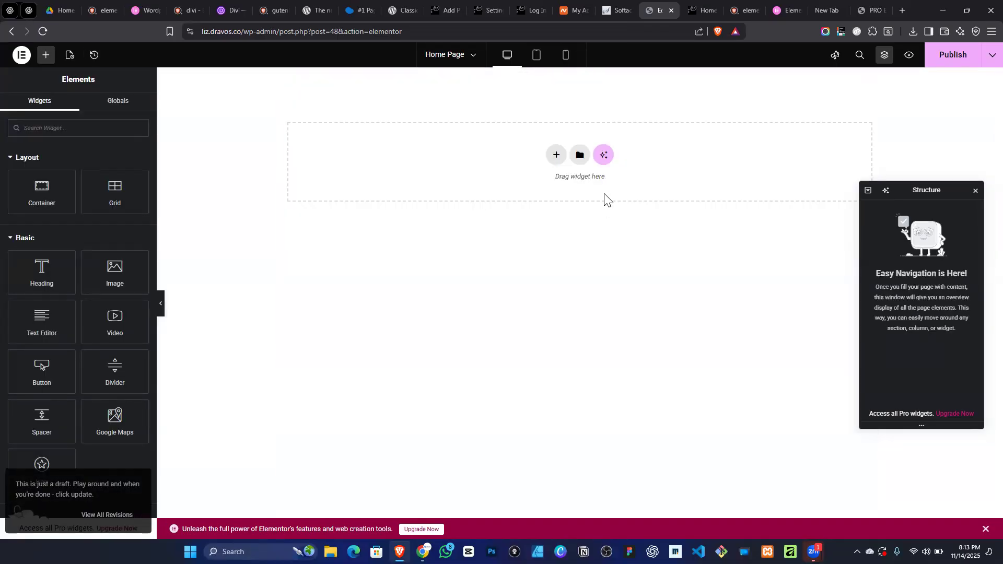
Publish the empty page, preview it, and return to the editor tab
left_click(968, 62)
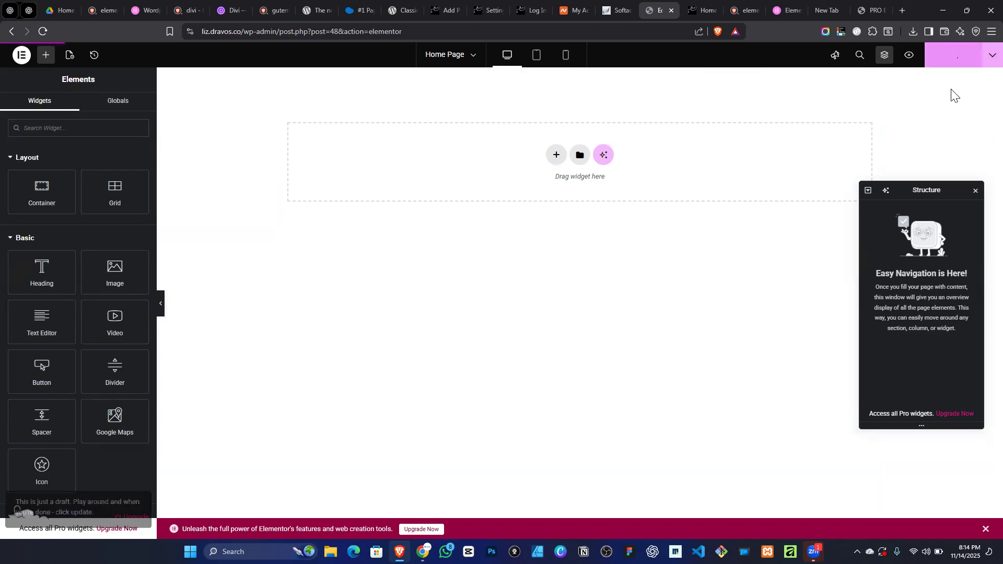
left_click(698, 11)
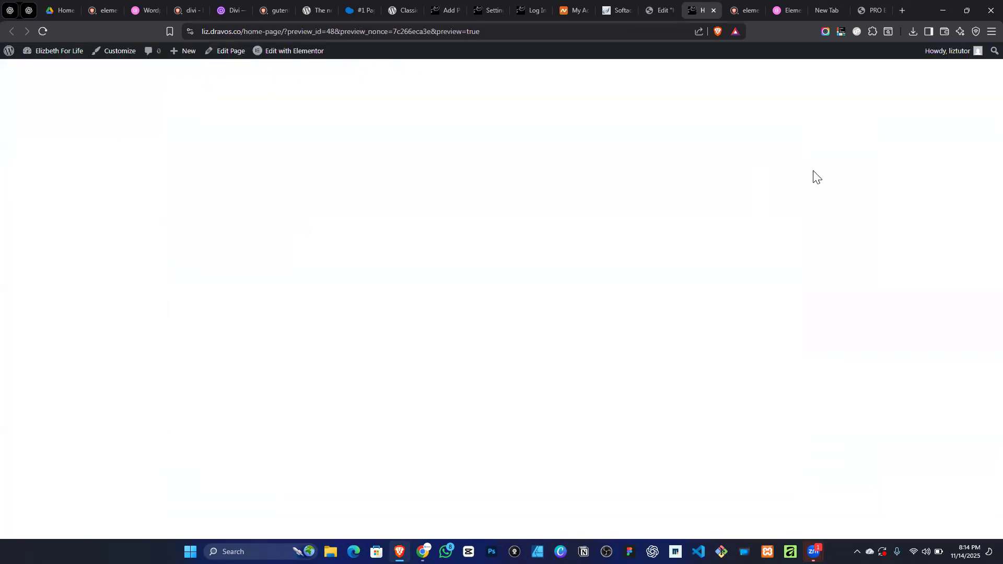
left_click(676, 7)
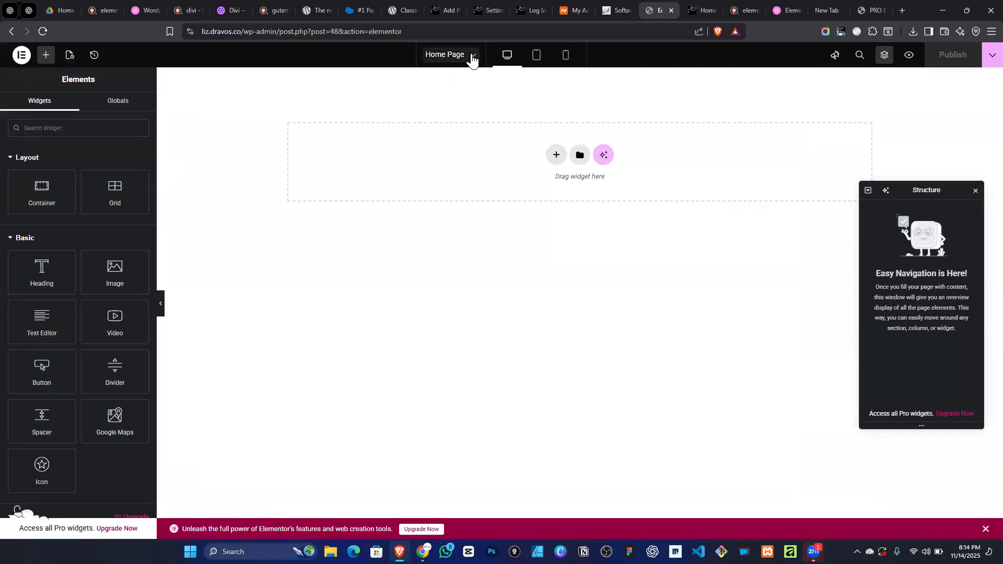
left_click(475, 56)
left_click(474, 56)
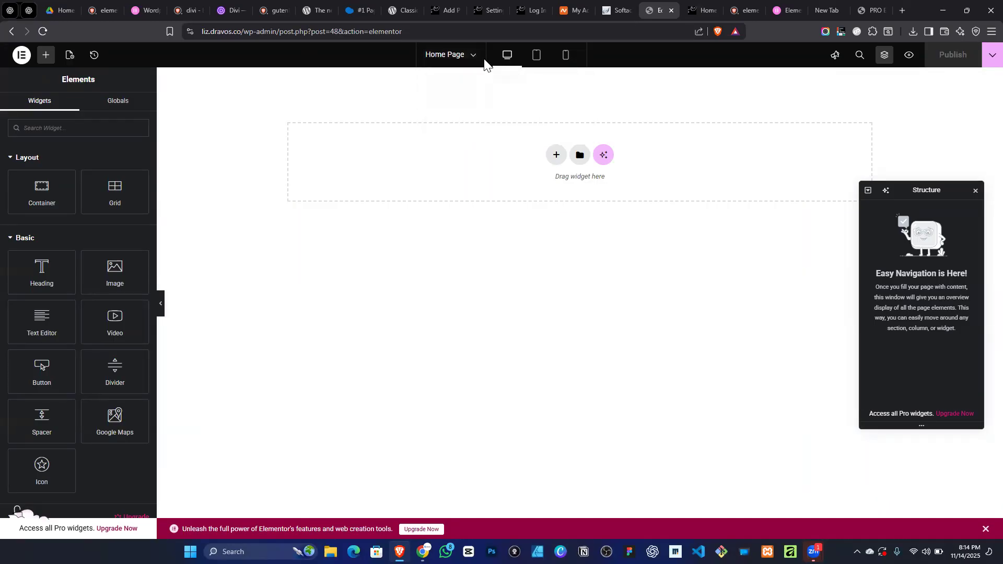
left_click(473, 54)
left_click(473, 54)
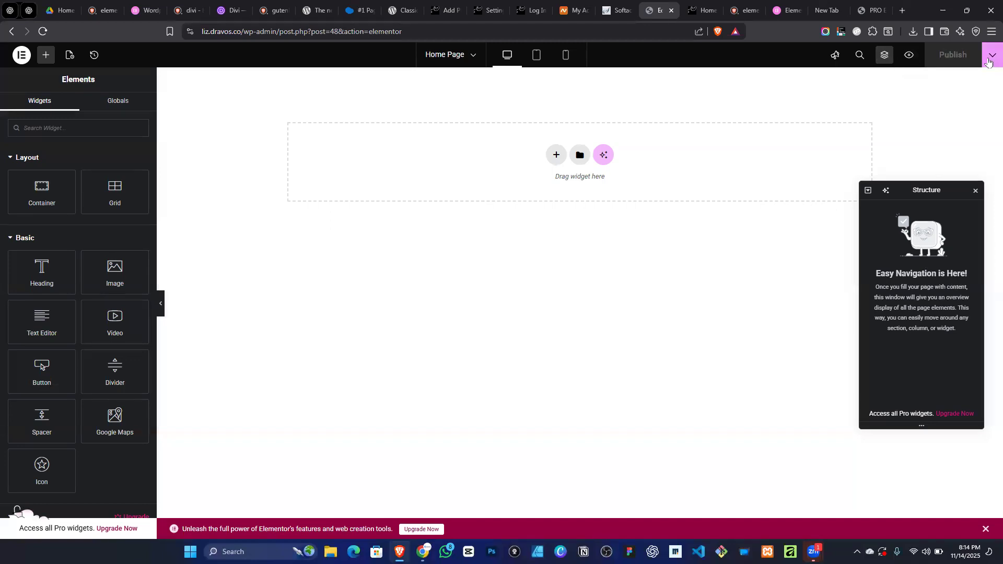
left_click(992, 55)
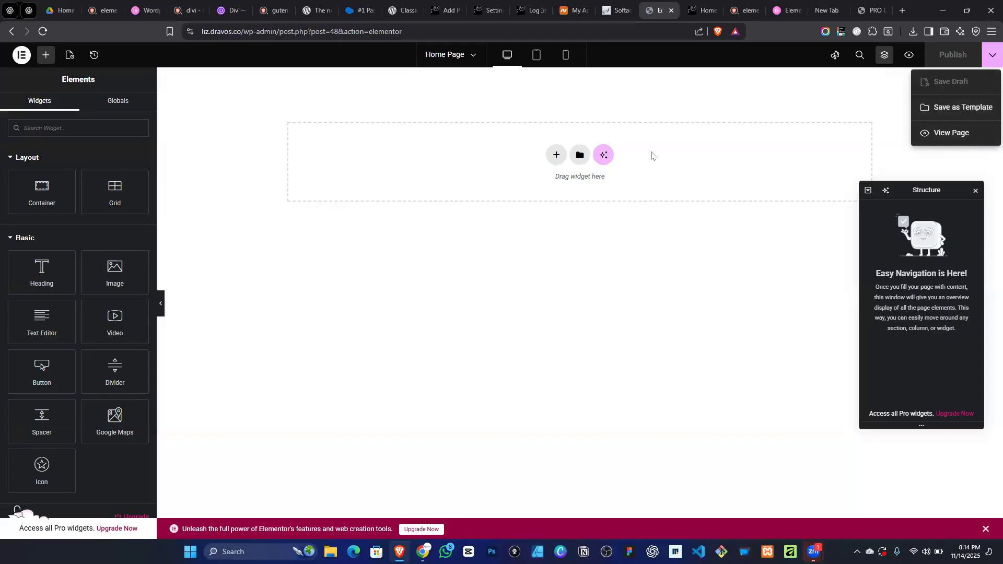
left_click(178, 103)
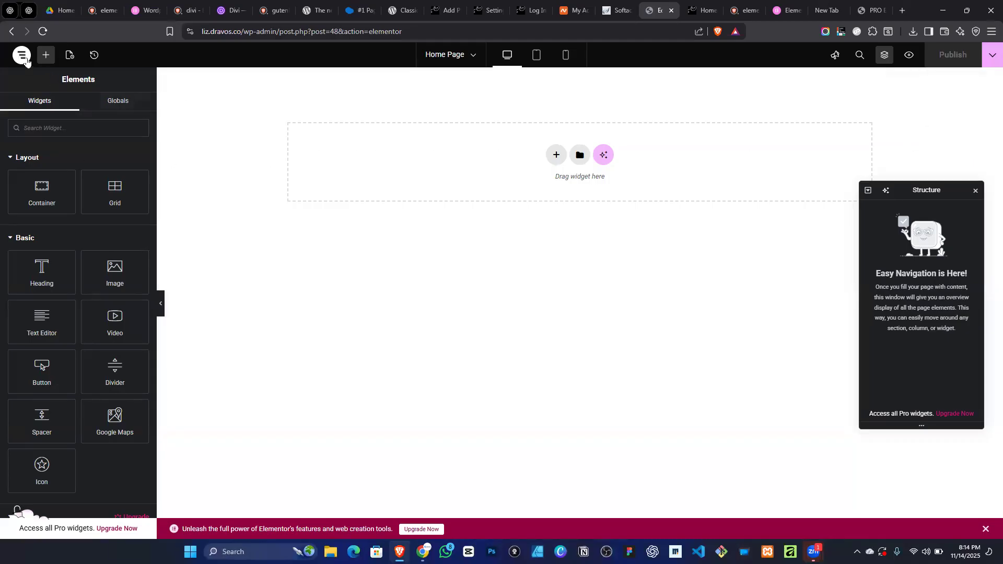
left_click(26, 57)
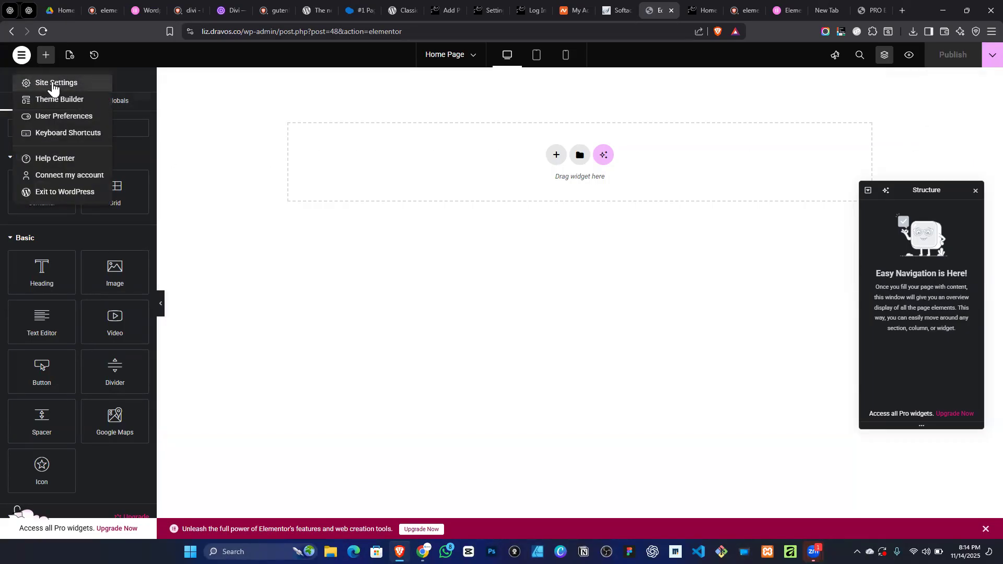
In Site Settings > Global Colors, set the Primary colour to #FF794F
left_click(74, 85)
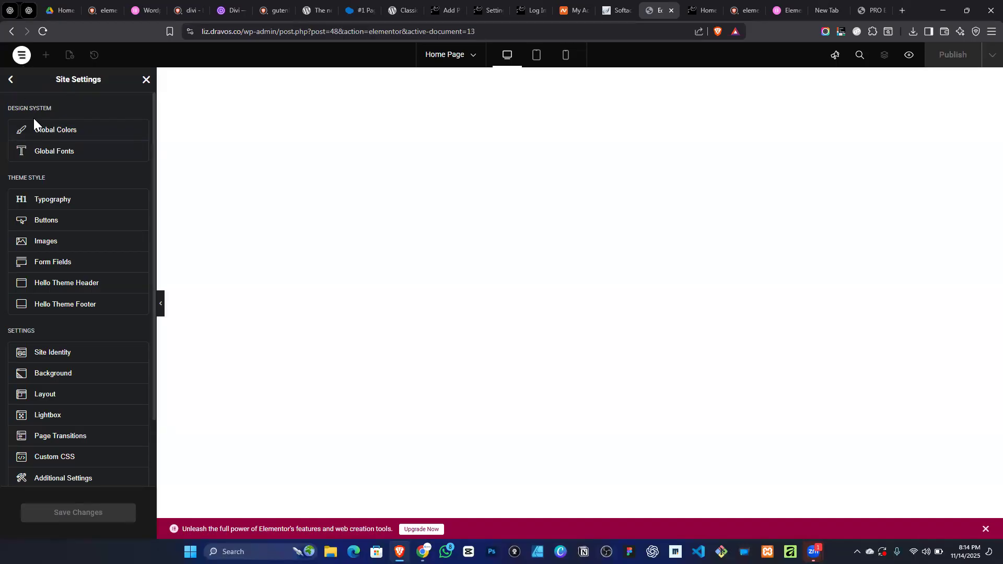
left_click(90, 130)
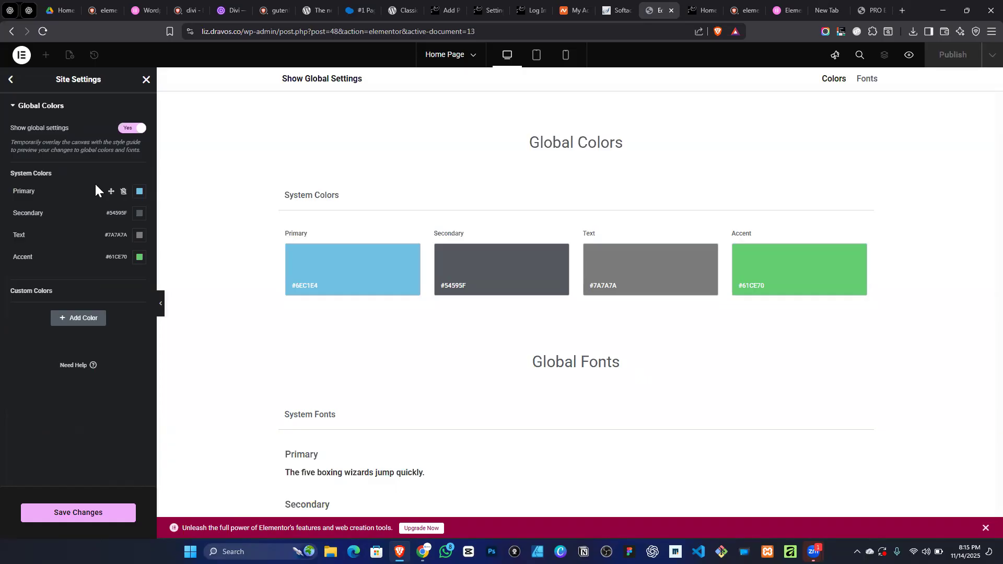
left_click(139, 194)
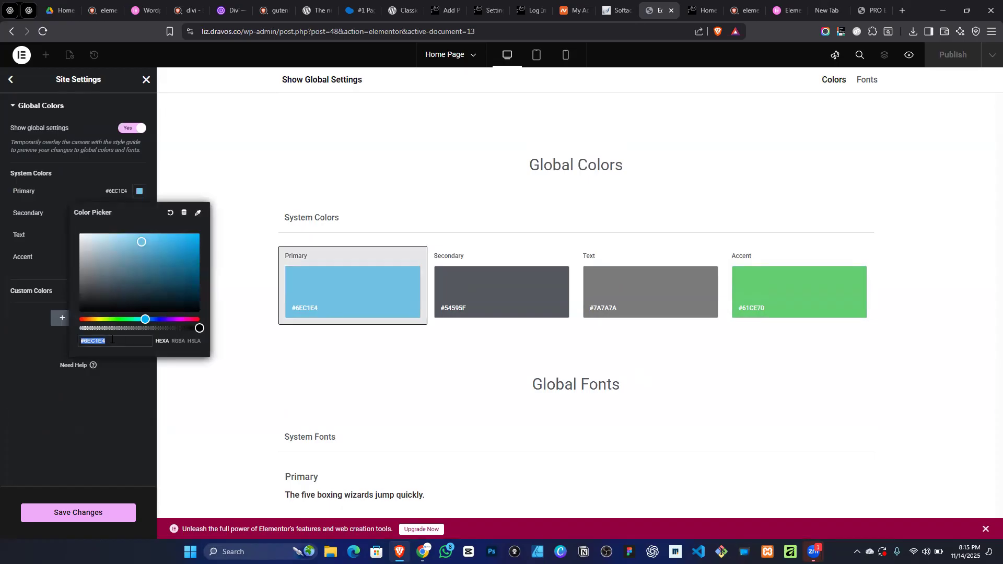
type("e3")
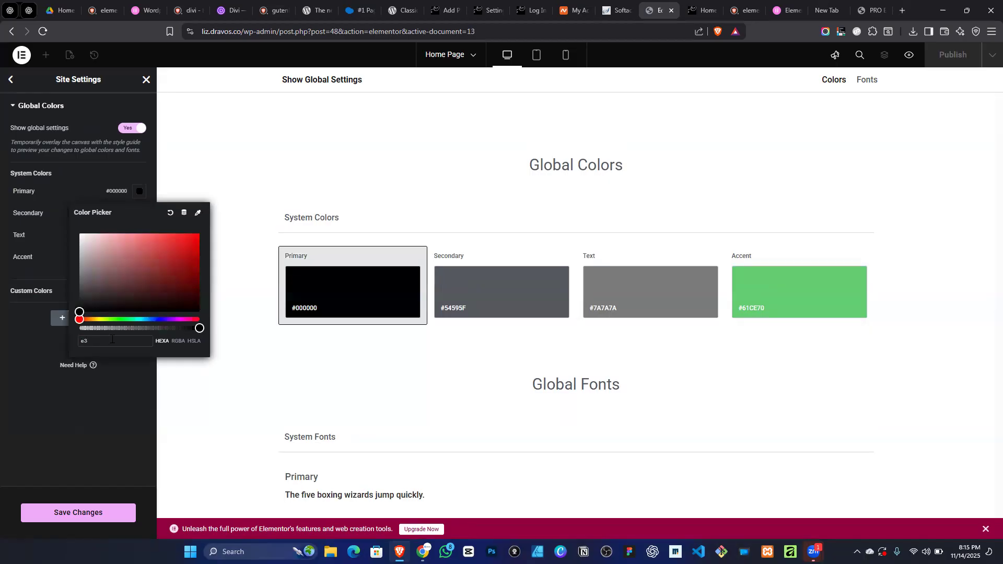
type("6740")
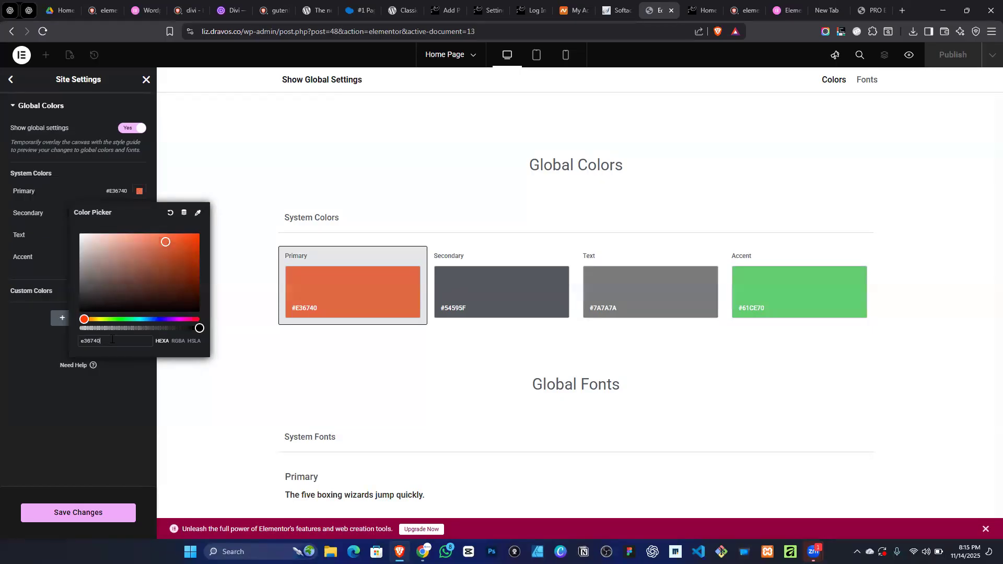
left_click(158, 248)
left_click_drag(165, 274, 162, 234)
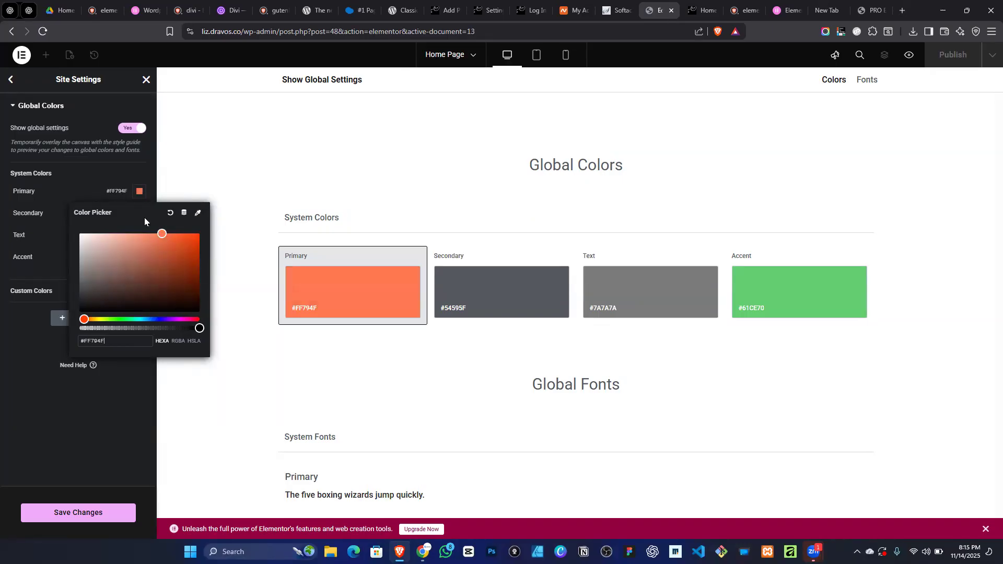
left_click(104, 179)
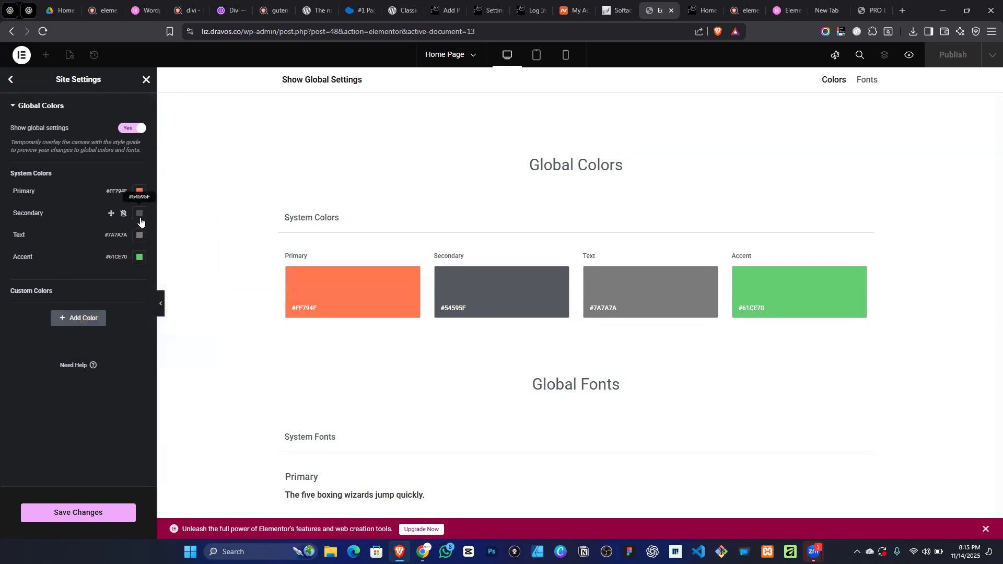
Set Secondary to #FBD4F9, Text to #232323 and Accent to #1E5626
left_click(139, 217)
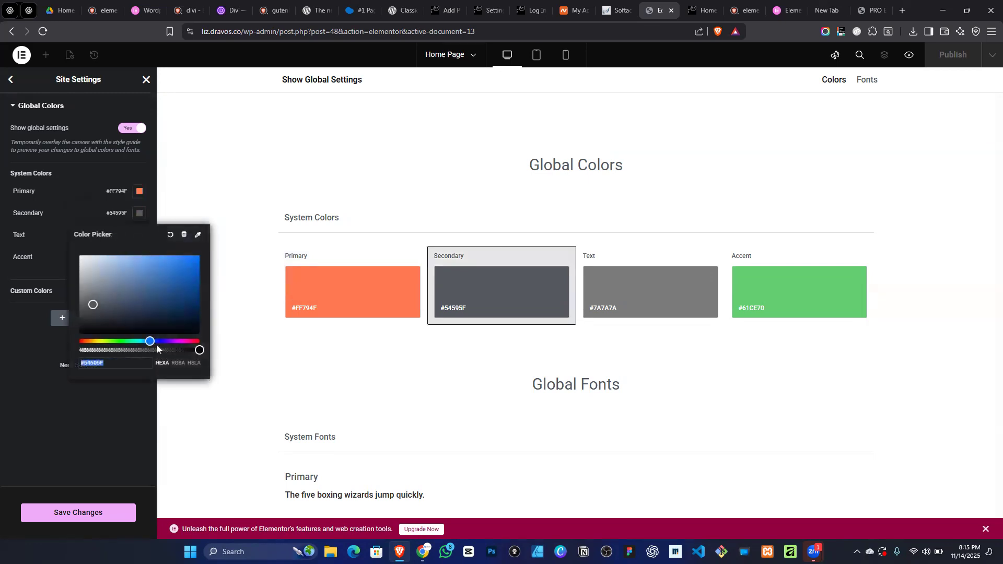
left_click_drag(151, 340, 179, 342)
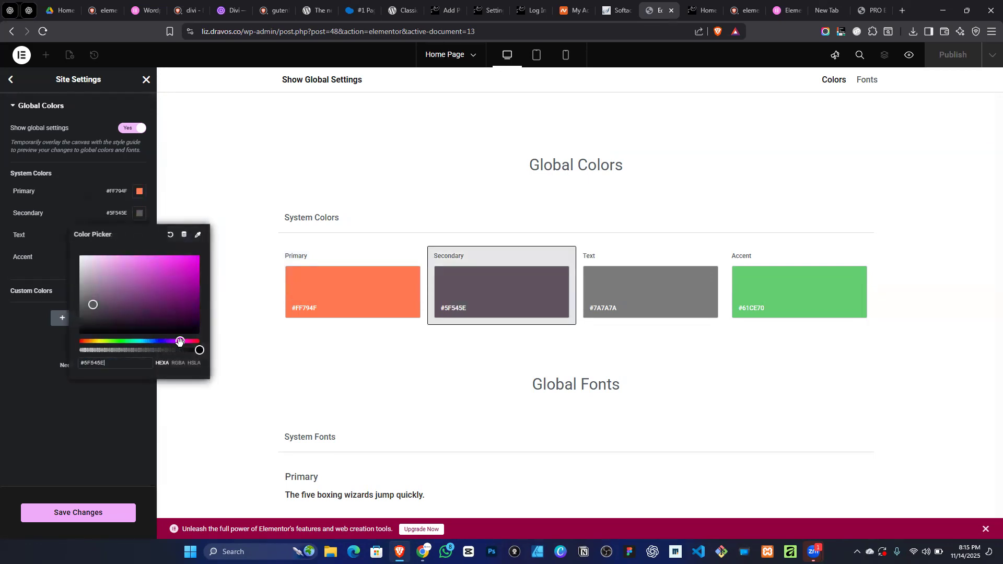
mouse_move(115, 266)
left_mouse_down()
mouse_move(100, 248)
mouse_move(98, 256)
left_mouse_up()
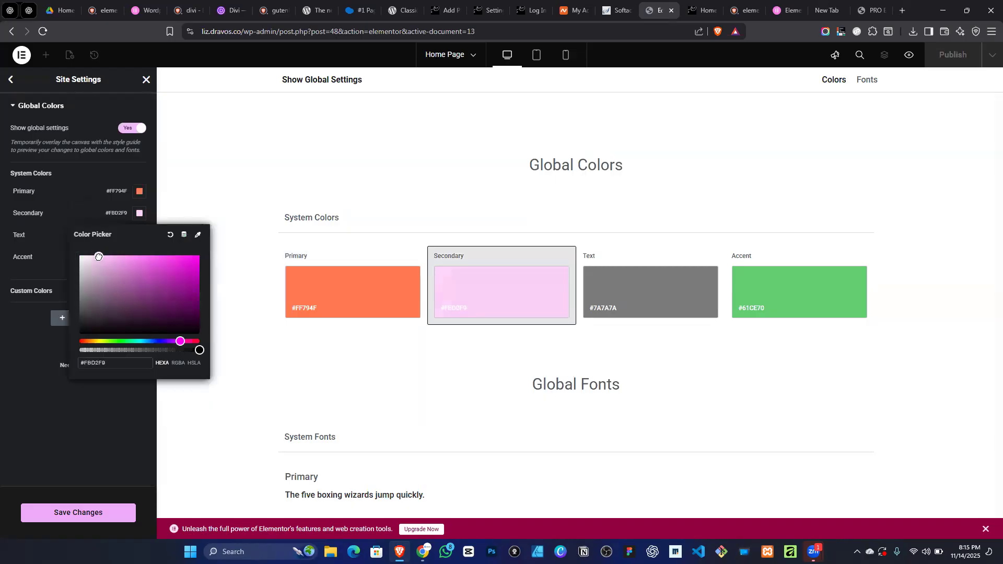
left_click(84, 205)
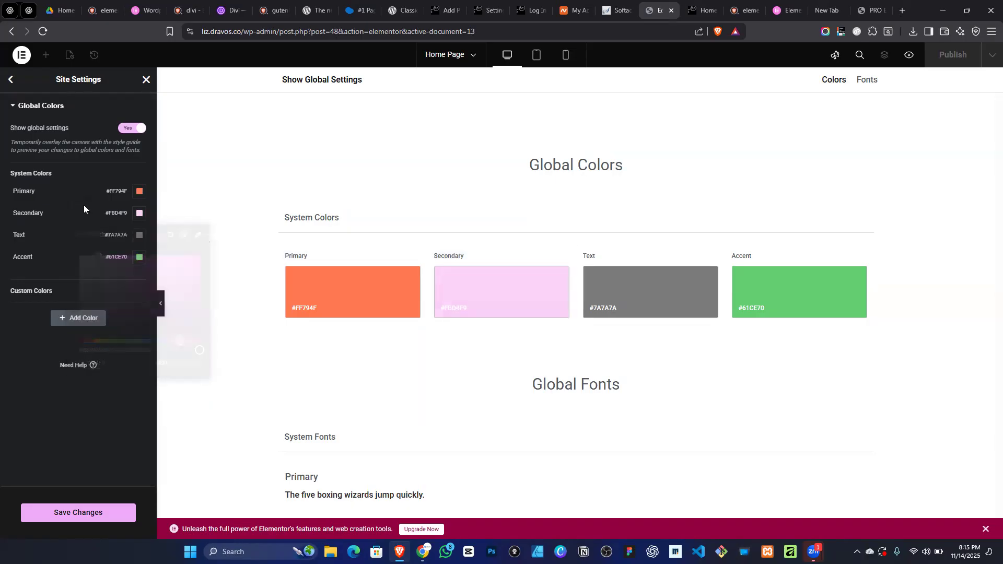
left_click(139, 235)
mouse_move(91, 343)
left_mouse_down()
mouse_move(72, 336)
mouse_move(73, 344)
left_mouse_up()
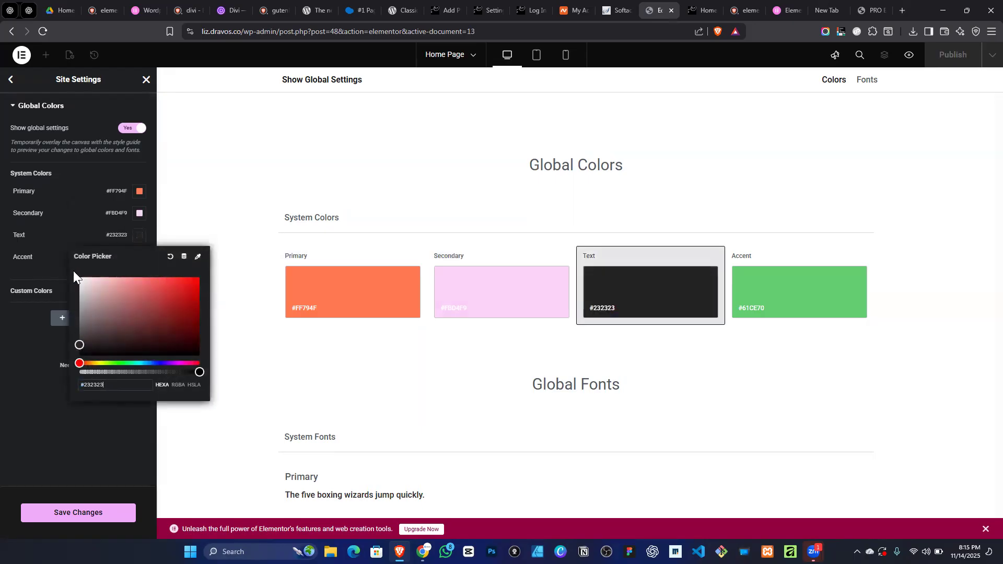
left_click(73, 238)
left_click(139, 257)
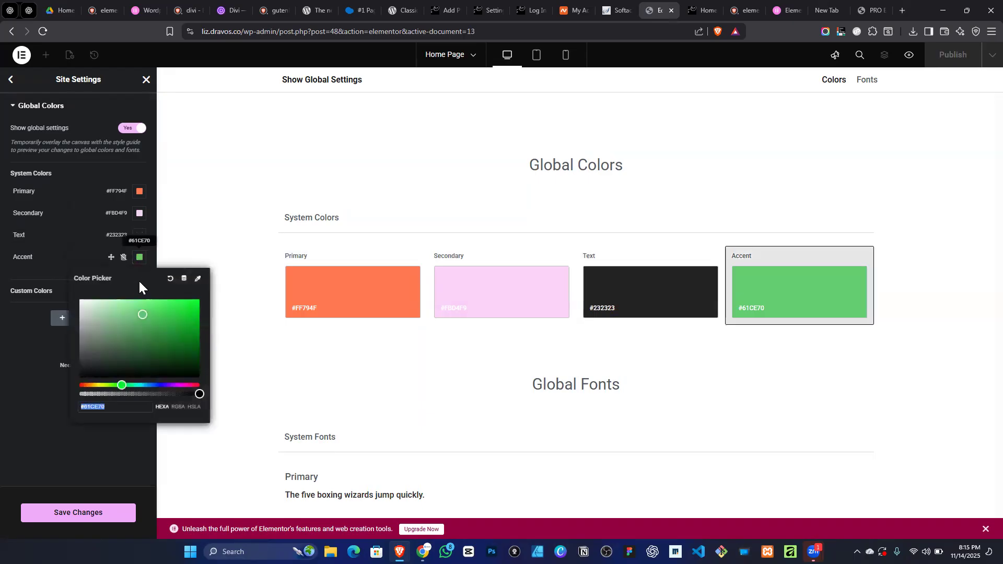
left_click_drag(121, 329, 157, 351)
left_click(45, 346)
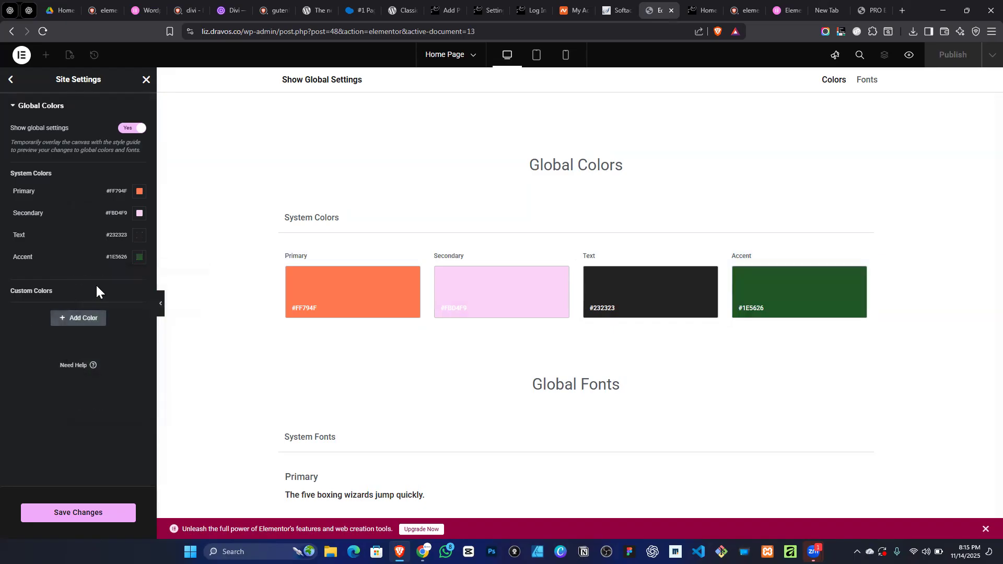
Add custom global colours Black #000000 and White #FFFFFF
left_click(83, 318)
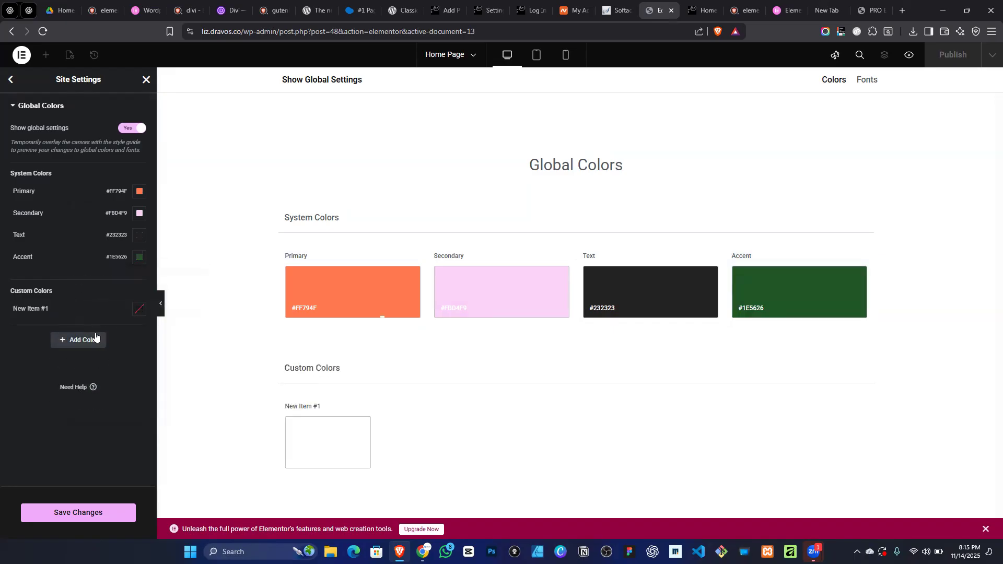
left_click(138, 309)
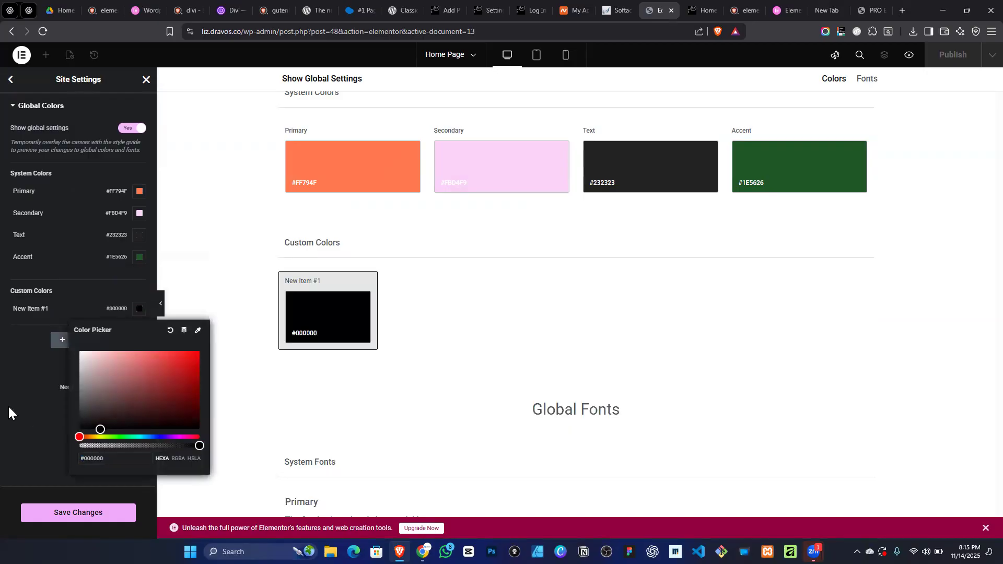
left_click(9, 412)
triple_click(32, 308)
type("Balck")
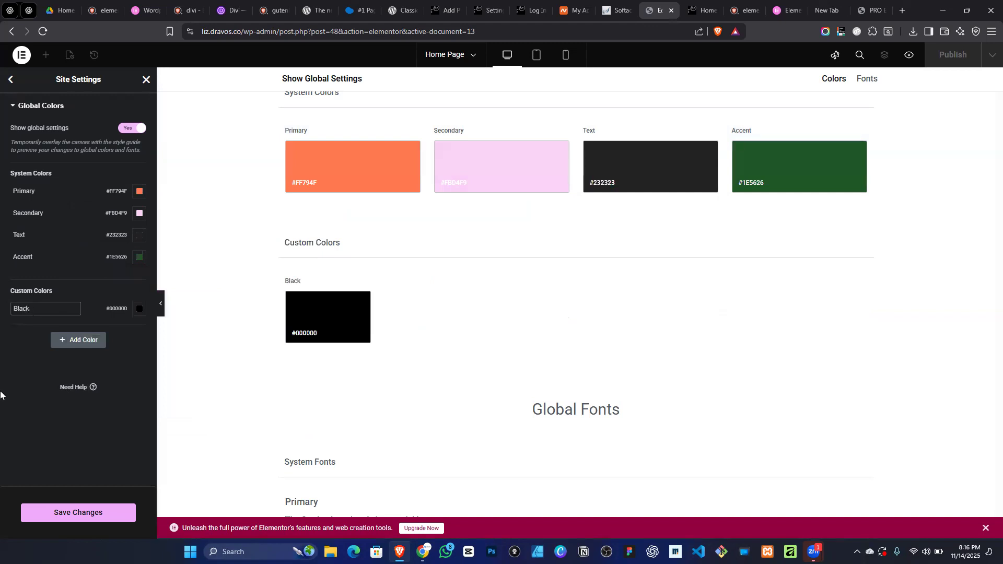
left_click(76, 341)
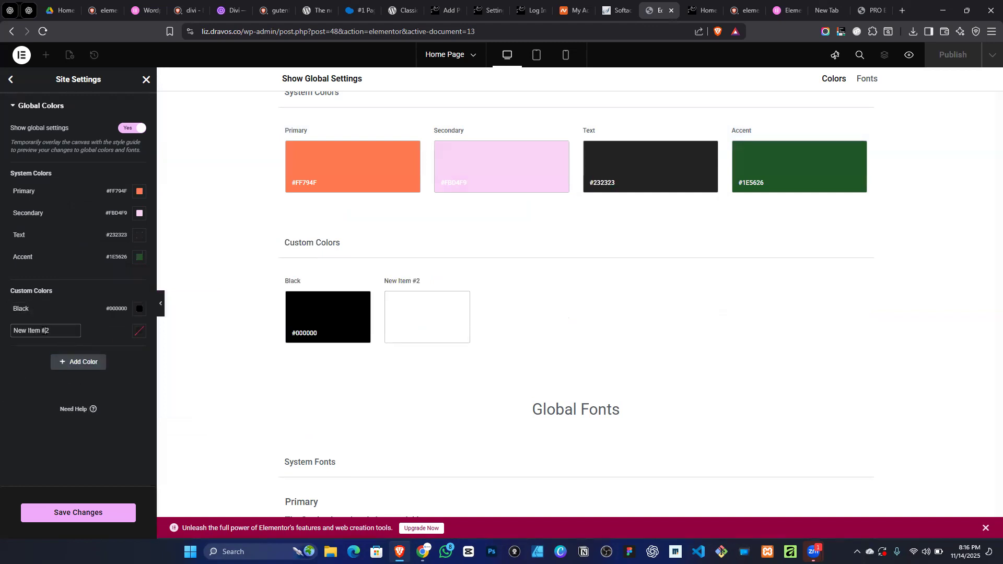
triple_click(45, 331)
type("Whi")
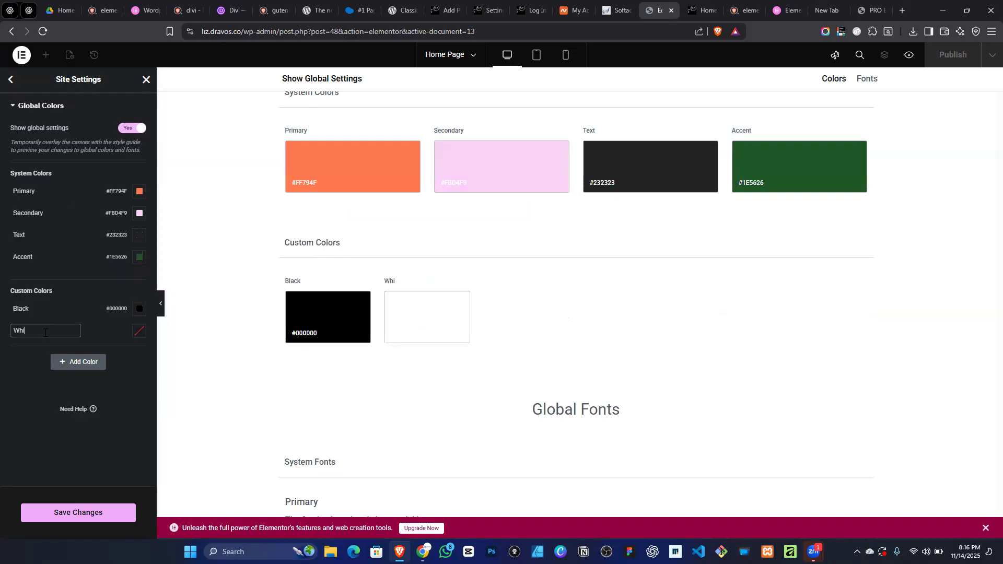
left_click(142, 333)
mouse_move(120, 401)
left_mouse_down()
mouse_move(76, 377)
mouse_move(8, 363)
left_mouse_up()
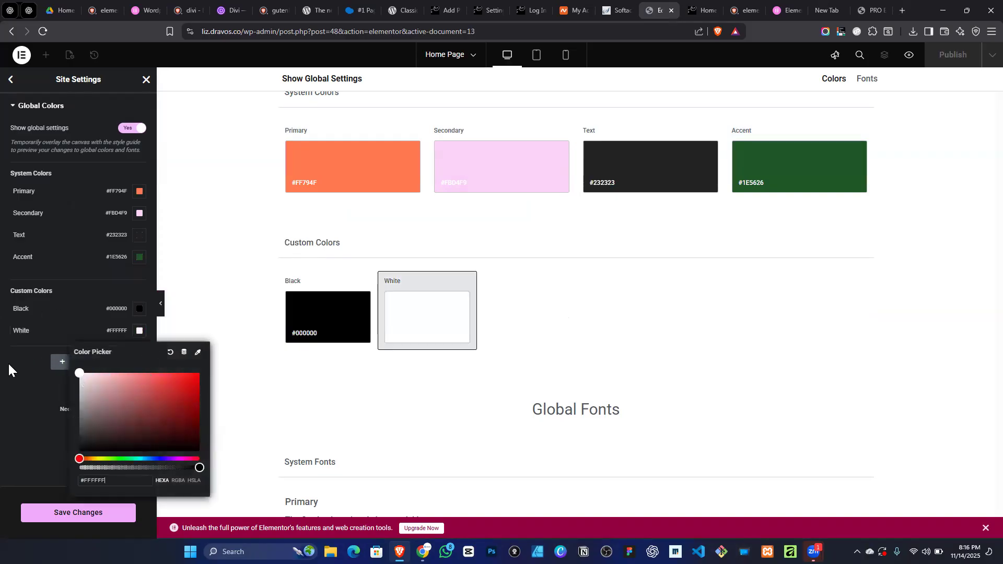
left_click(10, 393)
Add a custom Blue colour #3C7EFF and save the global colour changes
left_click(53, 362)
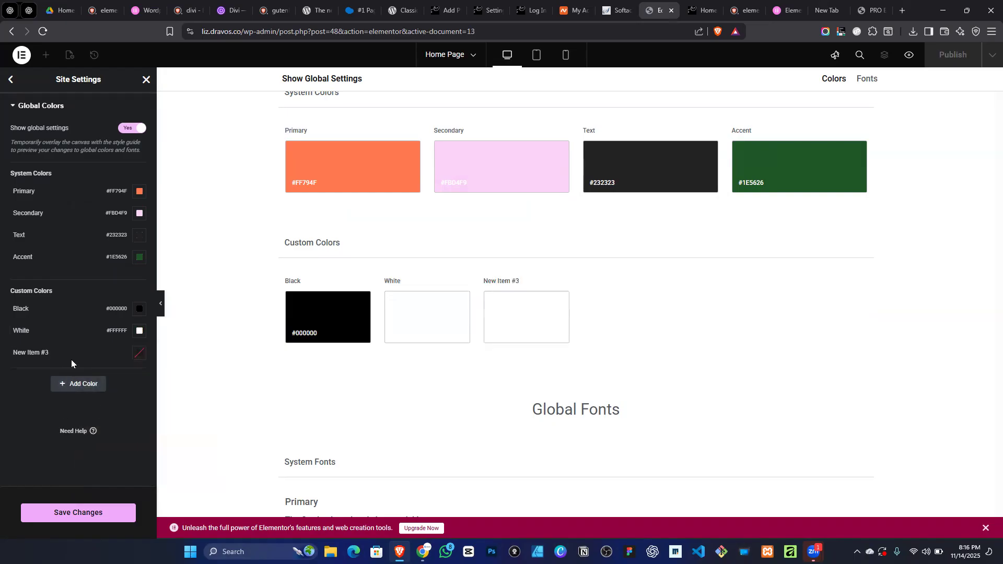
left_click(53, 354)
key("ctrl+a")
type("B")
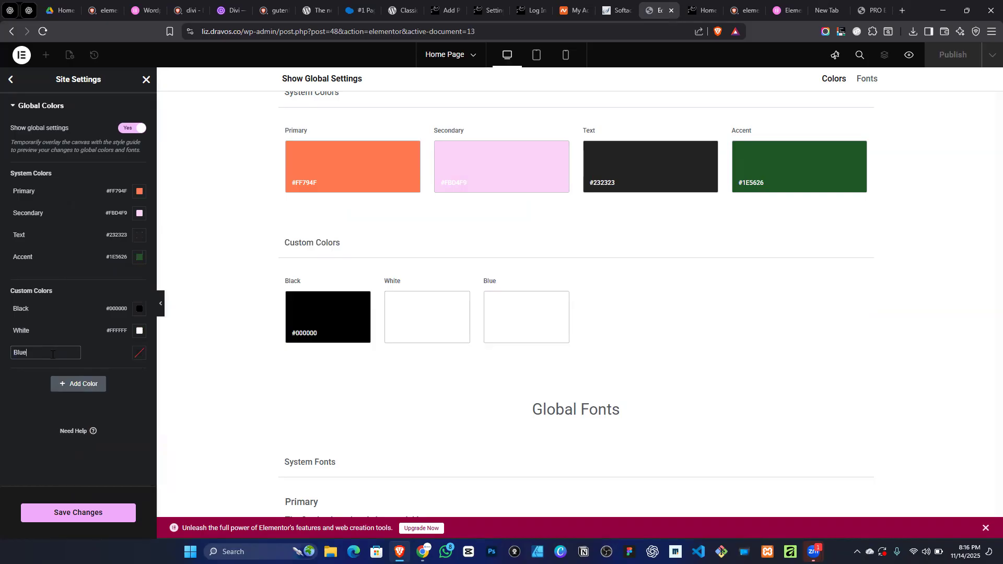
left_click(141, 355)
left_click_drag(104, 424, 150, 475)
left_click(152, 481)
left_click_drag(179, 424, 168, 381)
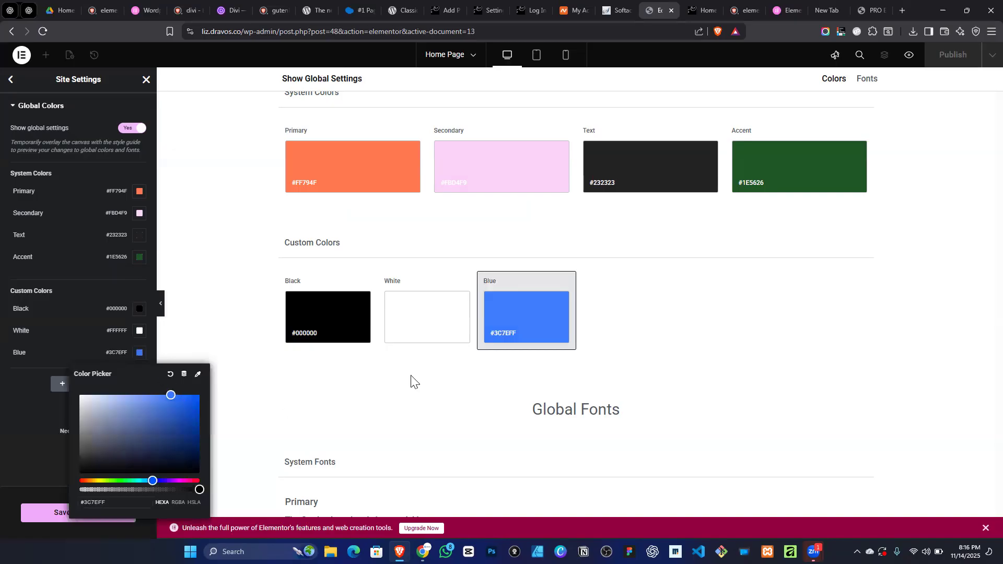
left_click(871, 266)
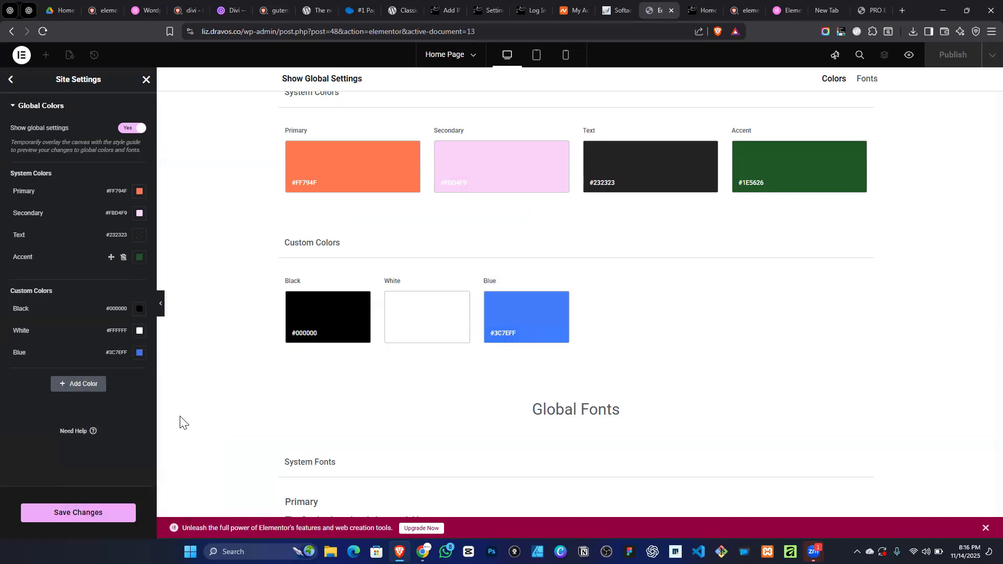
left_click(82, 517)
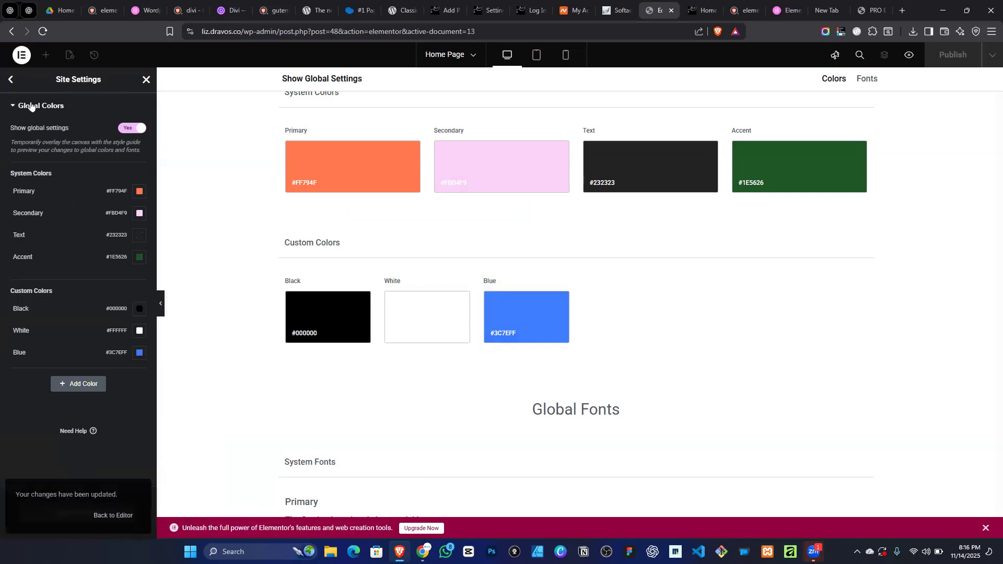
left_click(11, 81)
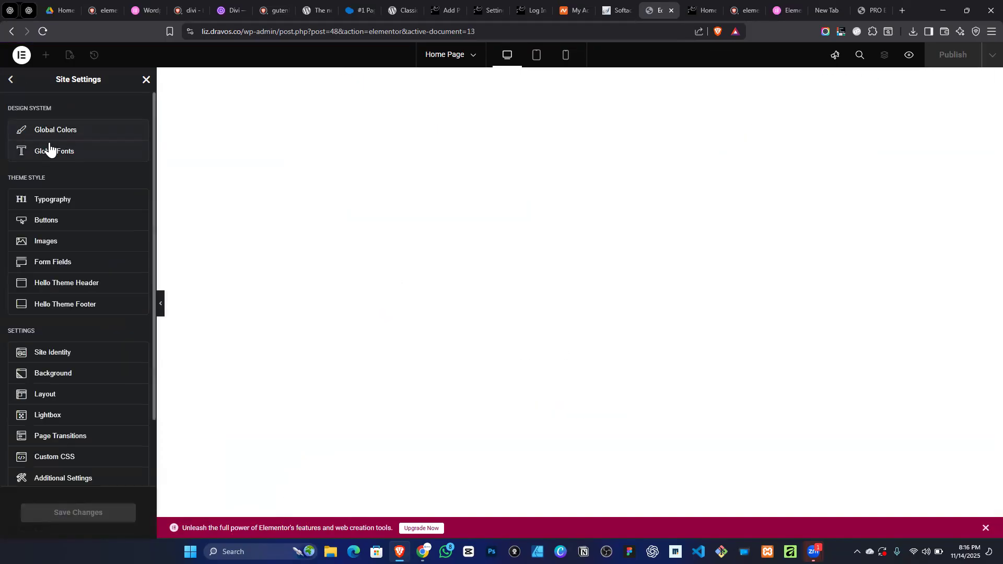
In Global Fonts, set the Primary and Secondary font families to Poppins
left_click(49, 150)
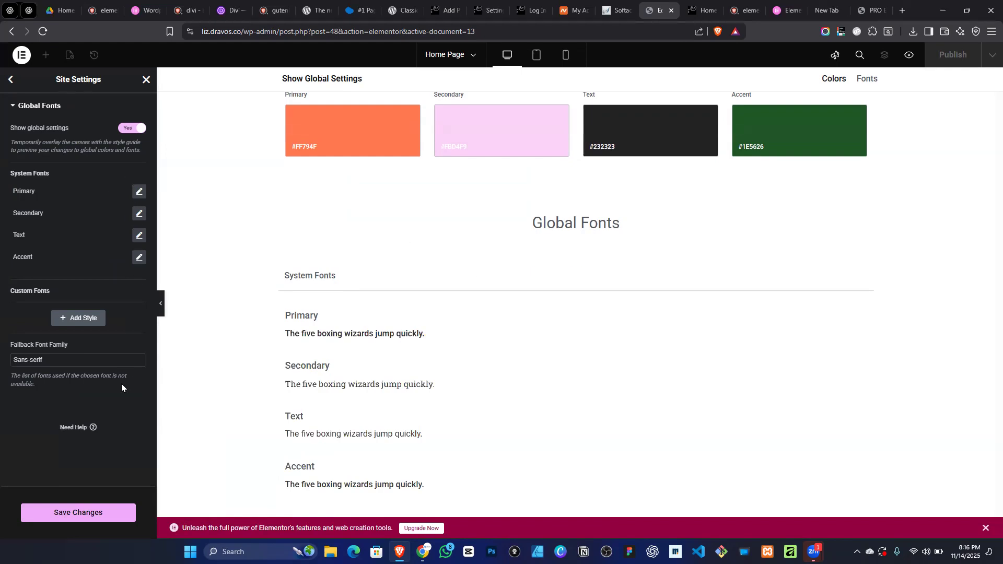
left_click(139, 192)
left_click(119, 241)
type("popp")
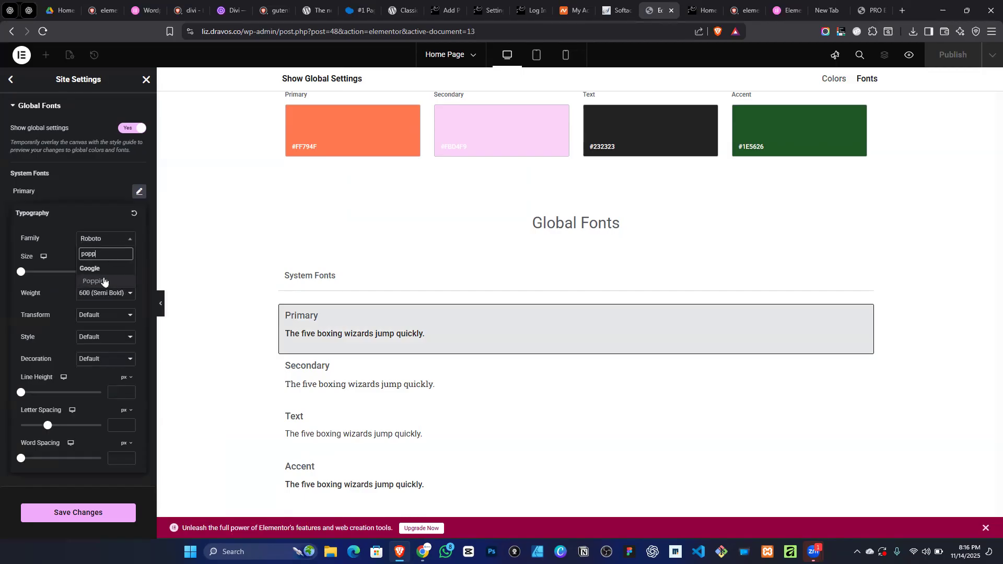
left_click(105, 281)
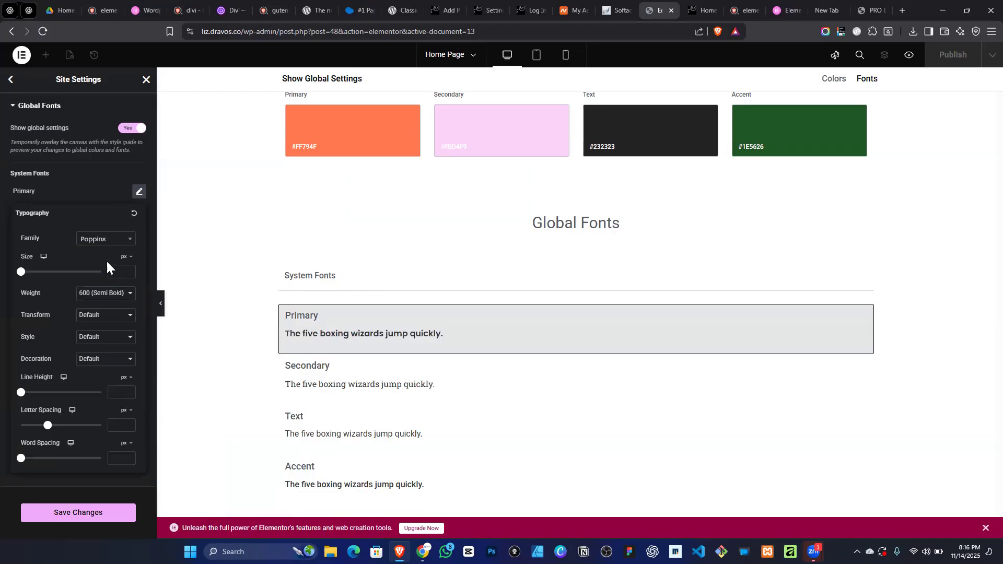
left_click(108, 183)
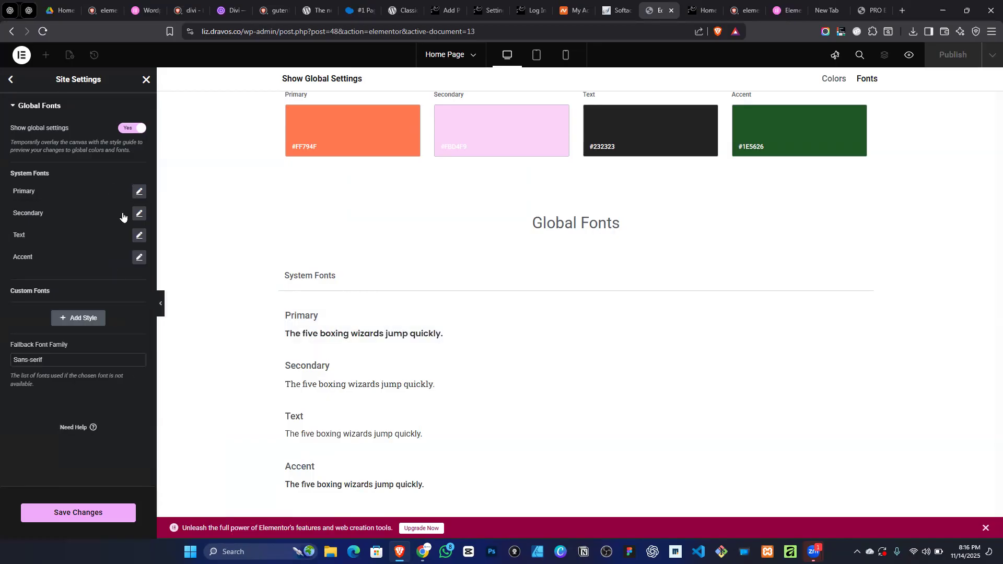
left_click(139, 213)
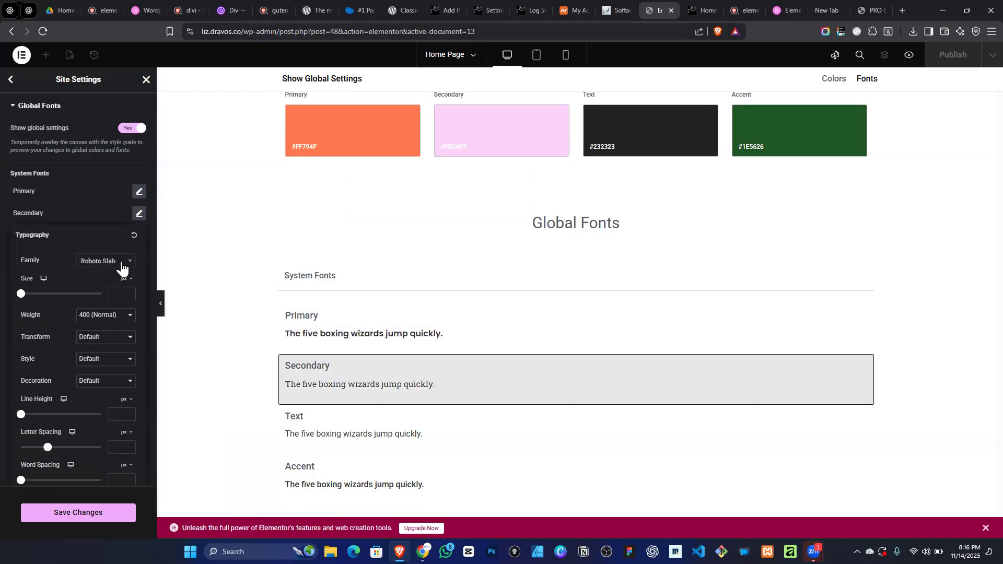
left_click(122, 264)
type("popp")
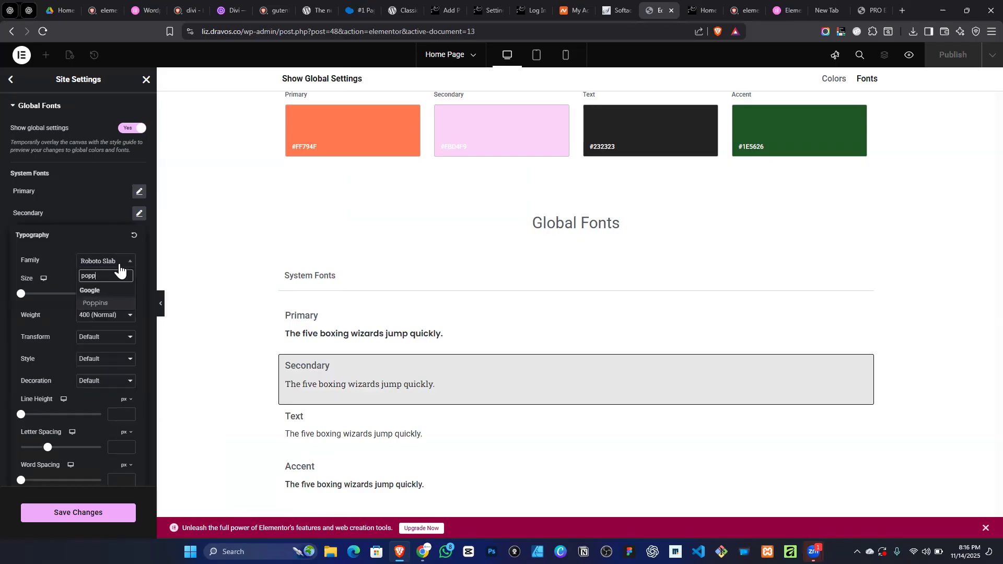
left_click(129, 303)
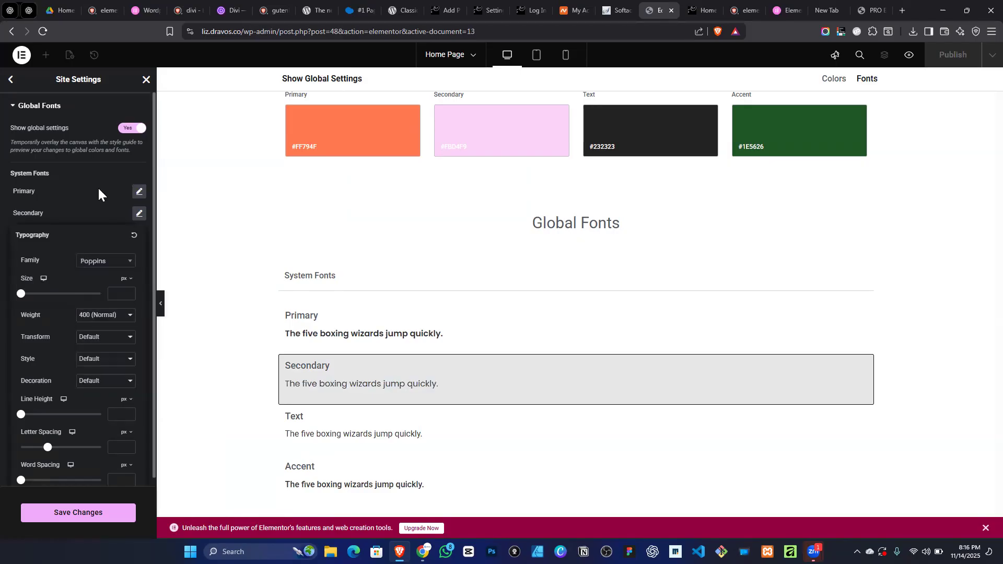
left_click(102, 189)
Set the Text global font to Poppins with weight 400 (Normal)
left_click(139, 238)
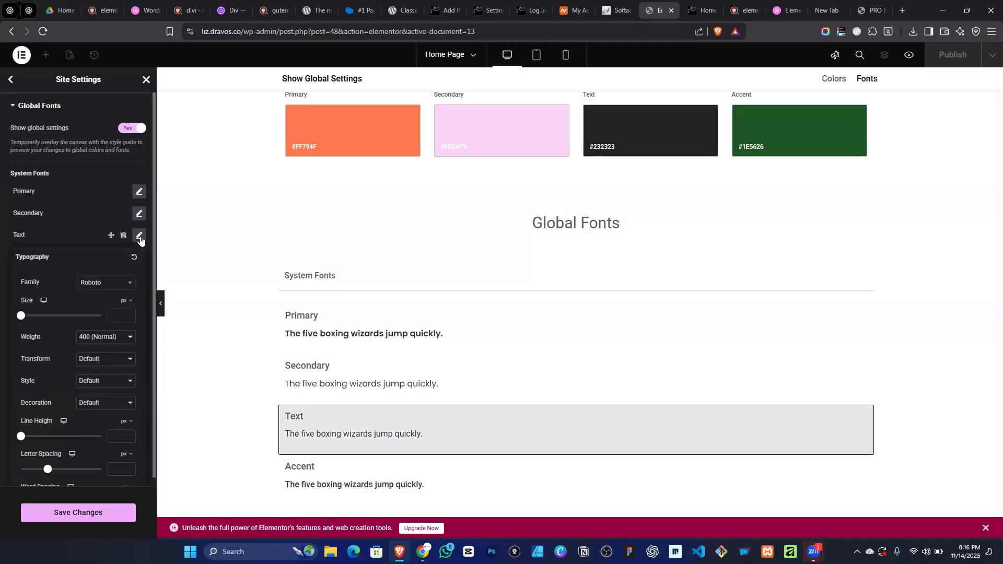
left_click(103, 287)
type("popp")
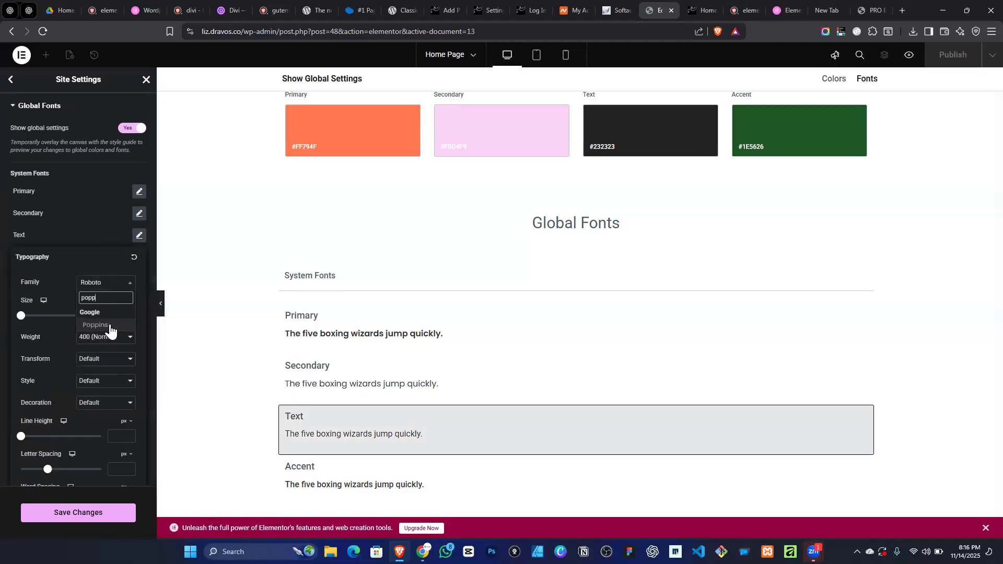
left_click(107, 325)
left_click(121, 338)
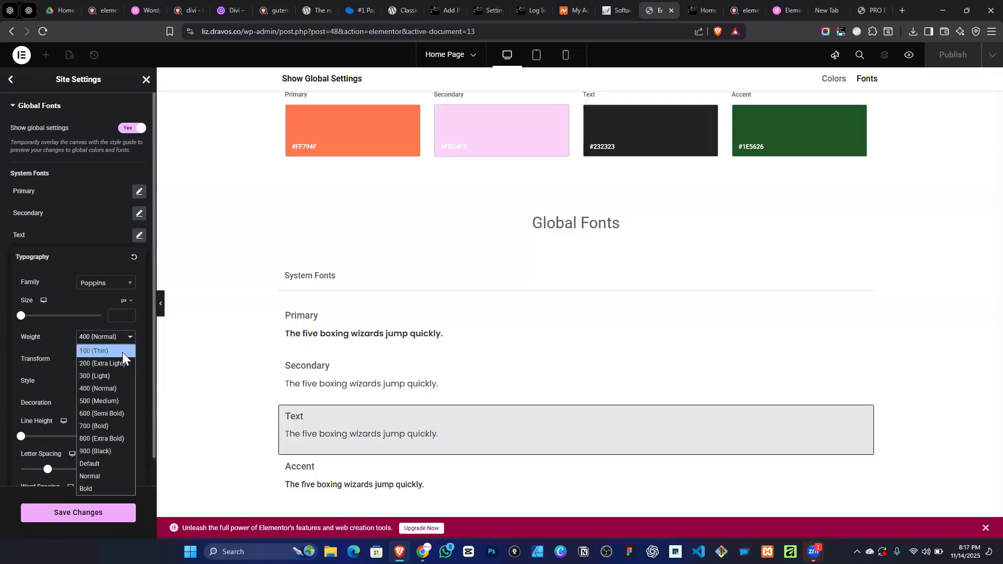
left_click(114, 390)
left_click(60, 226)
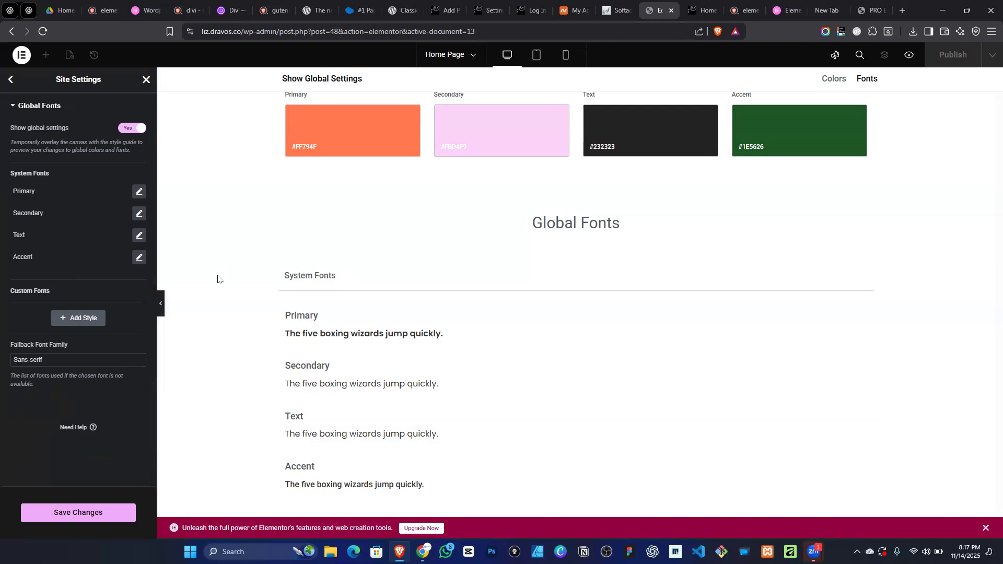
Add and delete a trial custom font, then save the global font settings
left_click(83, 313)
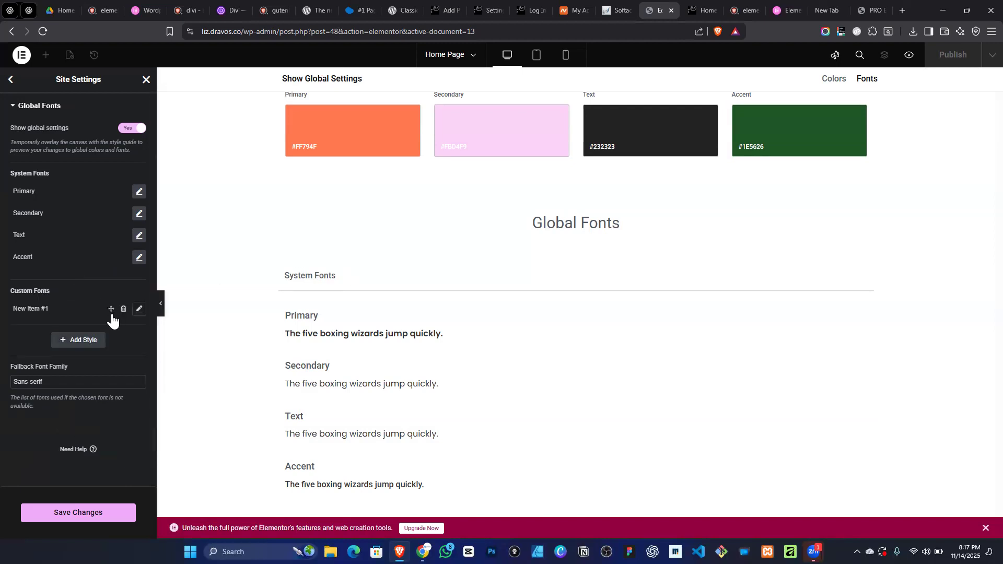
left_click(124, 309)
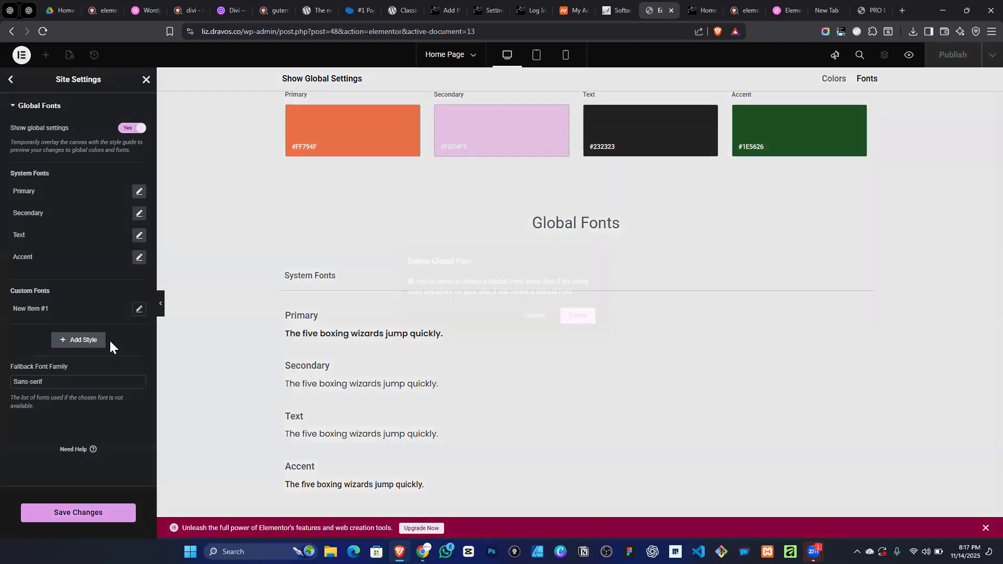
key("Return")
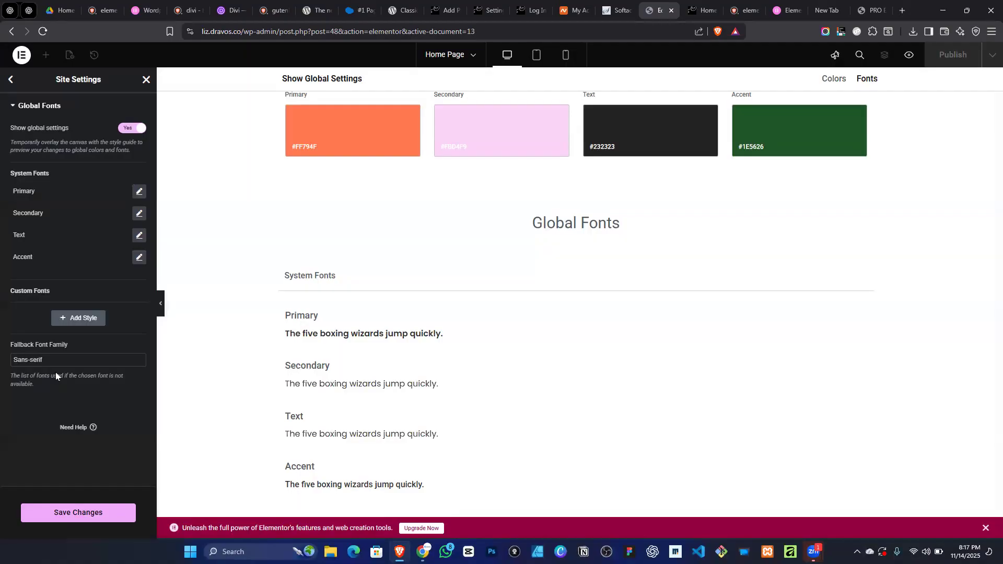
left_click(89, 513)
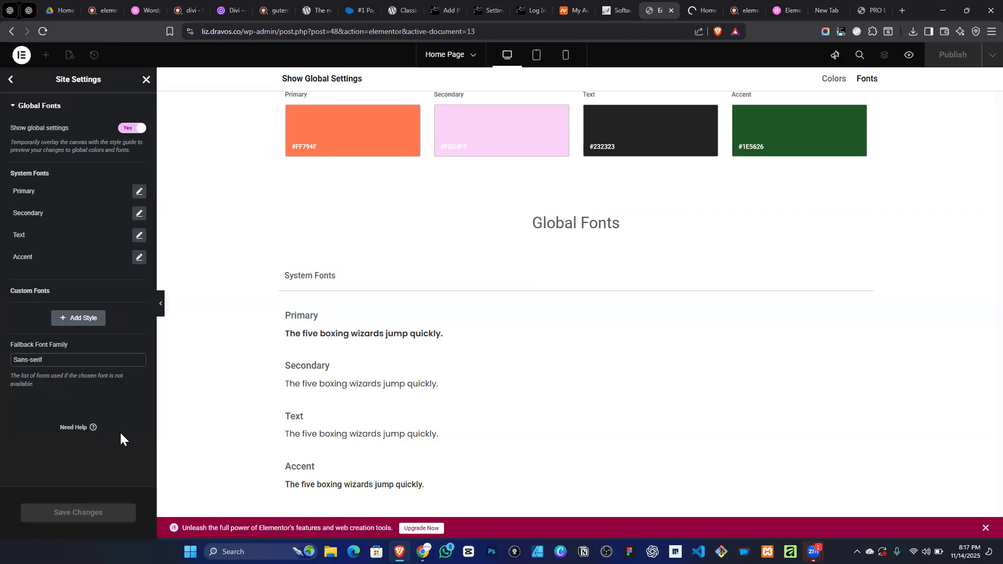
left_click(12, 81)
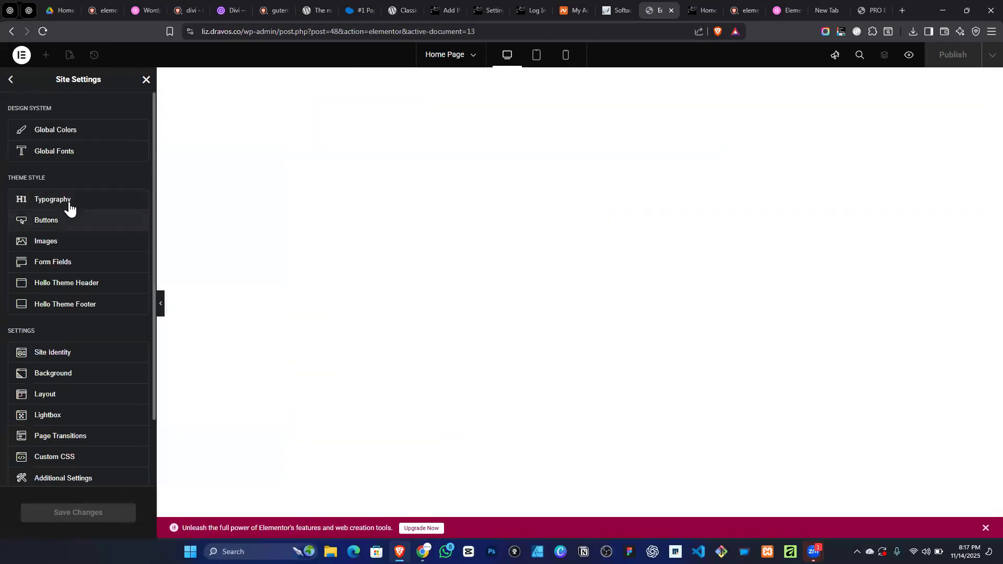
In Typography, set the Body font to Poppins at size 35
left_click(70, 199)
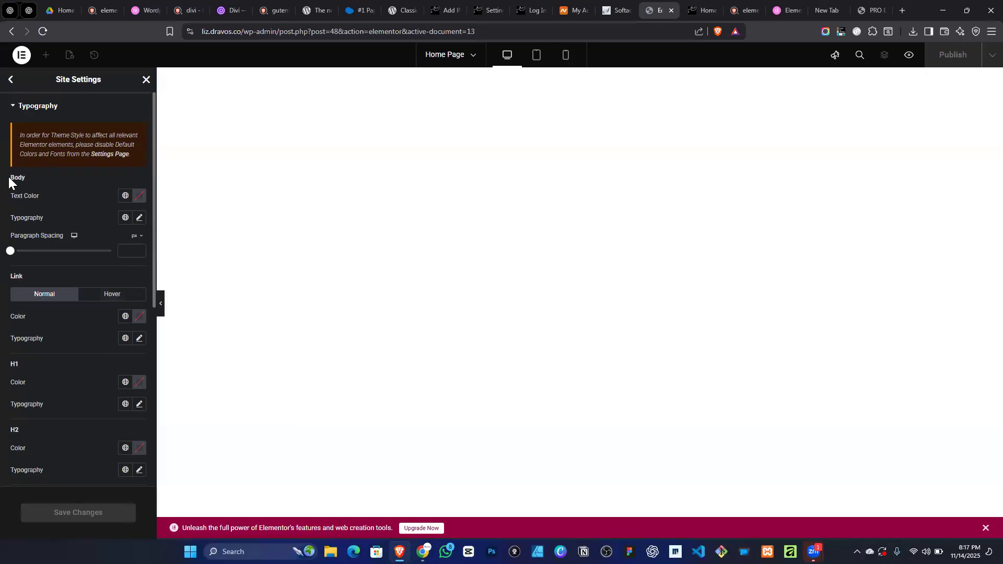
left_click(139, 219)
left_click(65, 197)
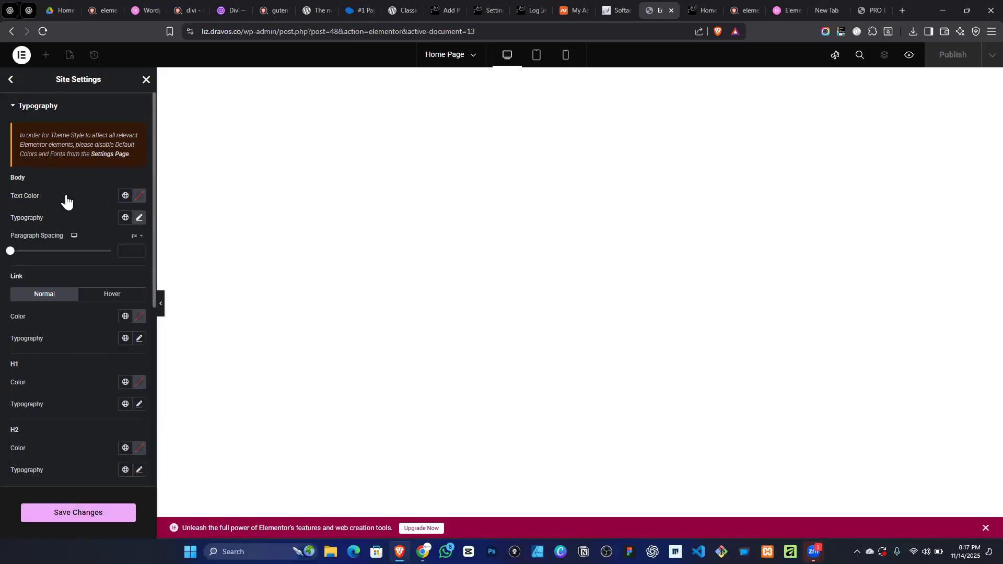
scroll(88, 251, "down", 6)
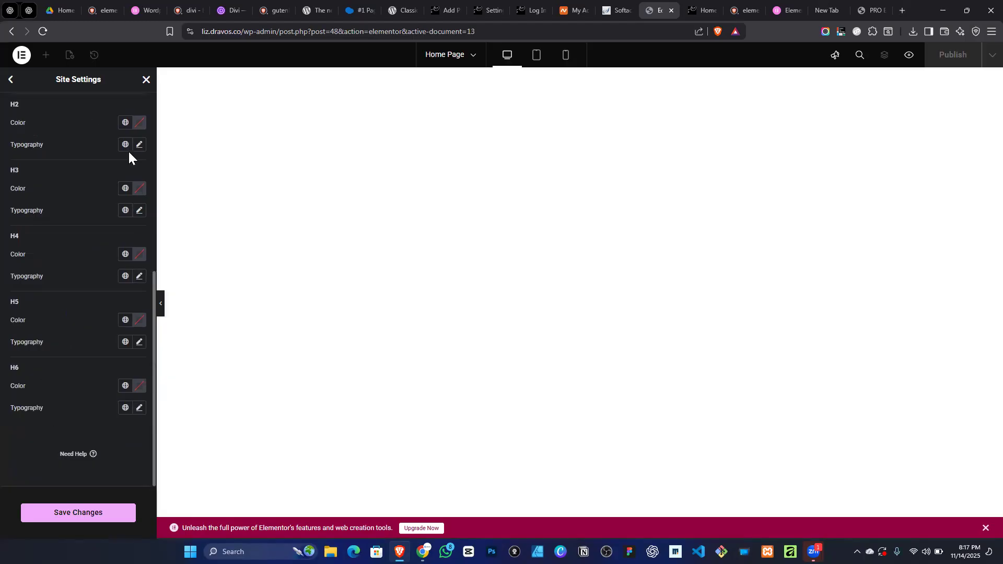
scroll(134, 197, "up", 6)
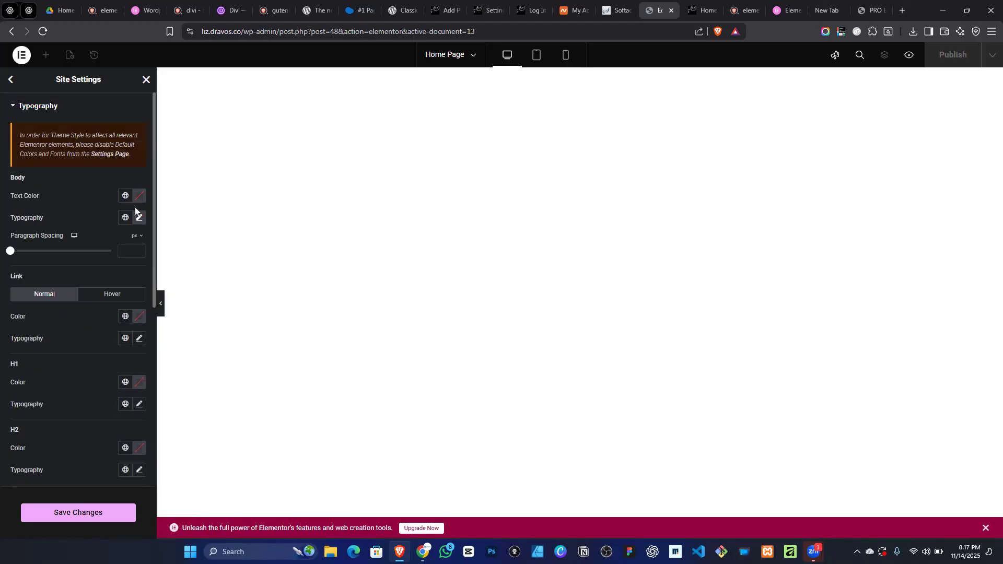
left_click(139, 220)
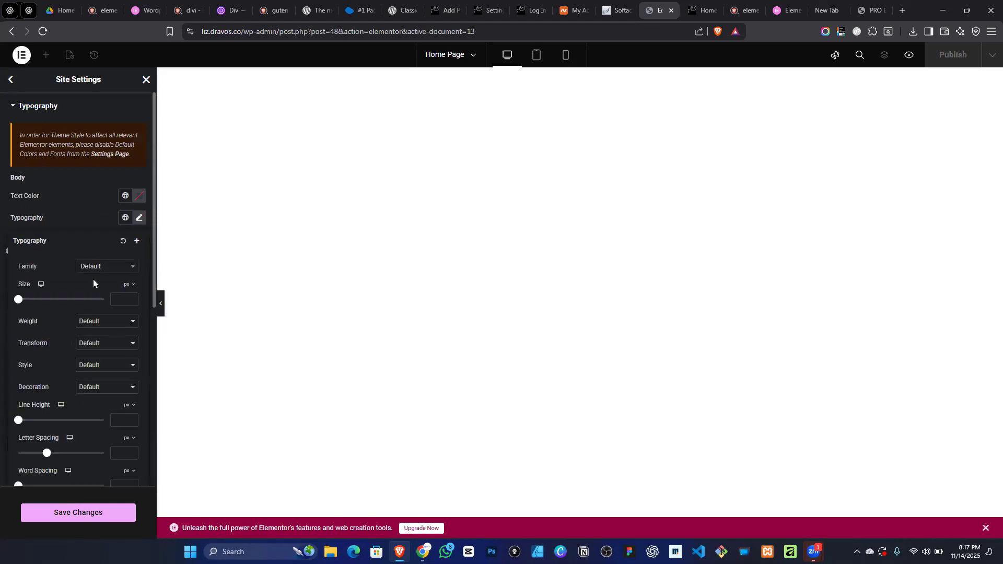
left_click(104, 267)
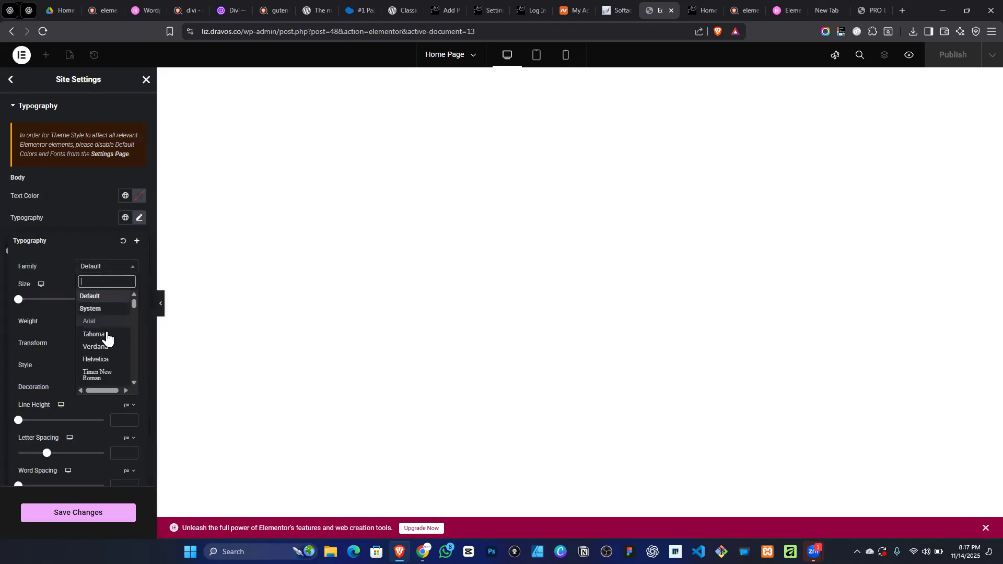
type("poppins")
left_click(97, 309)
left_click(42, 301)
left_click_drag(39, 300, 31, 302)
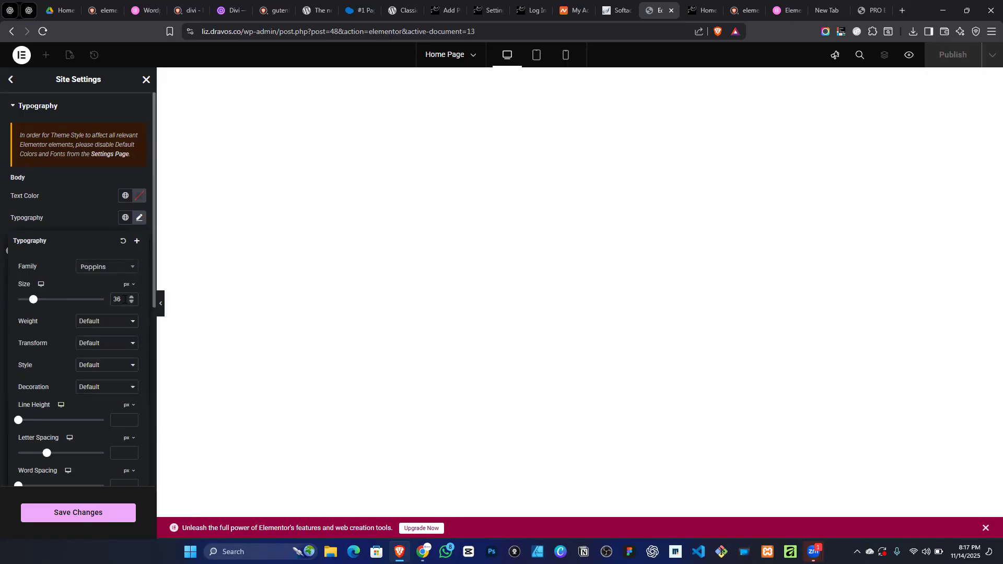
key("Down")
Set Body text colour to global Black and save, then clear it and save again
left_click(125, 197)
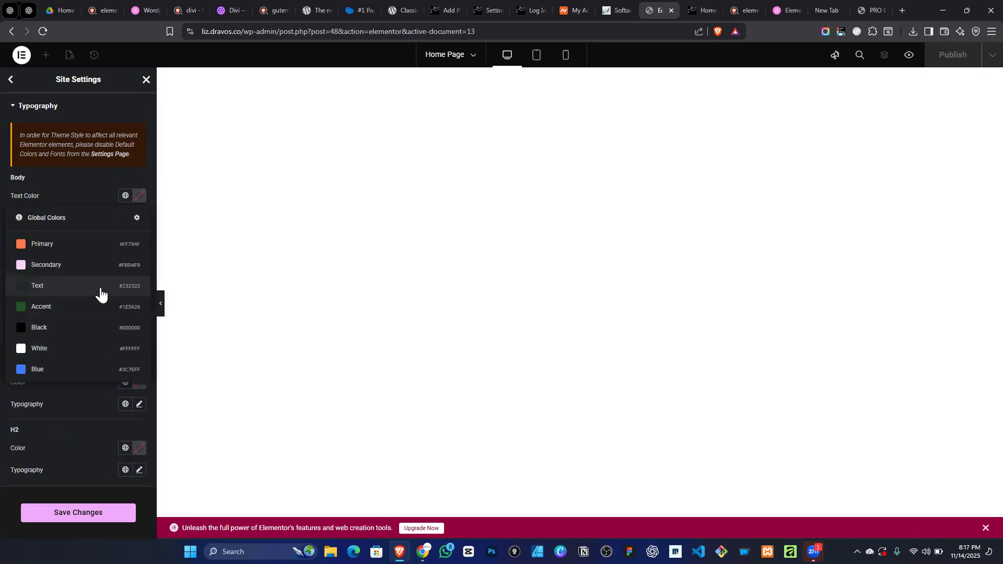
left_click(77, 325)
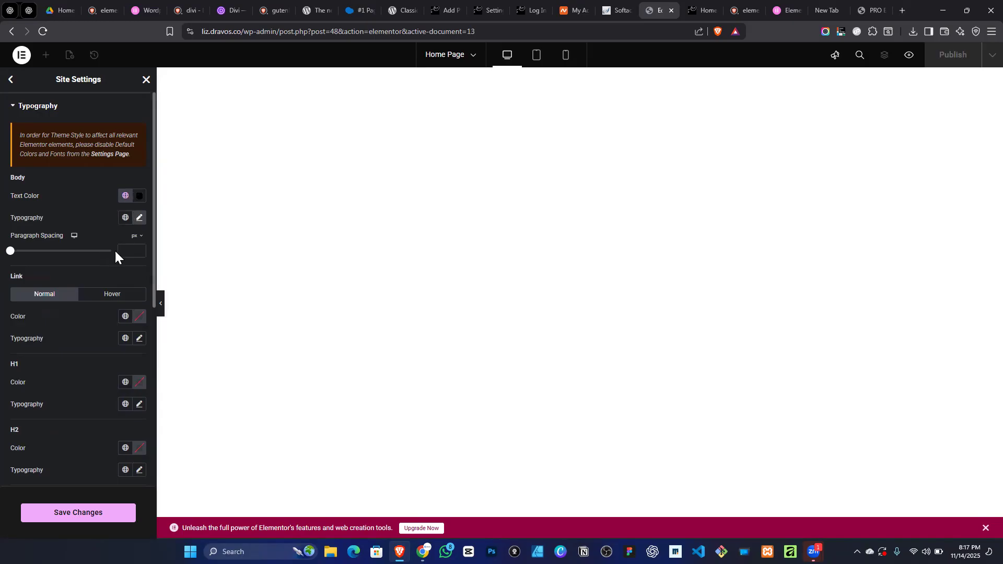
left_click(64, 515)
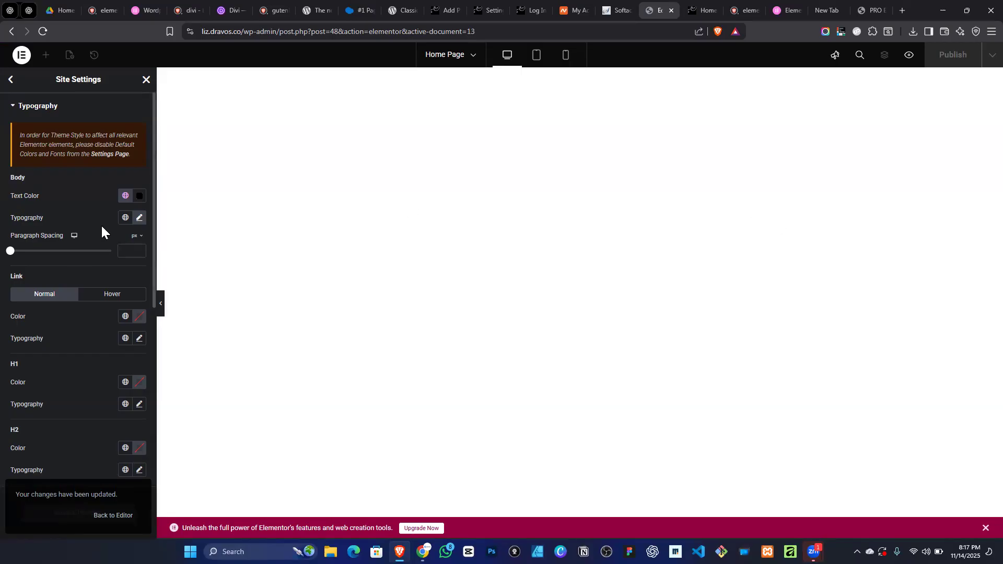
left_click(139, 203)
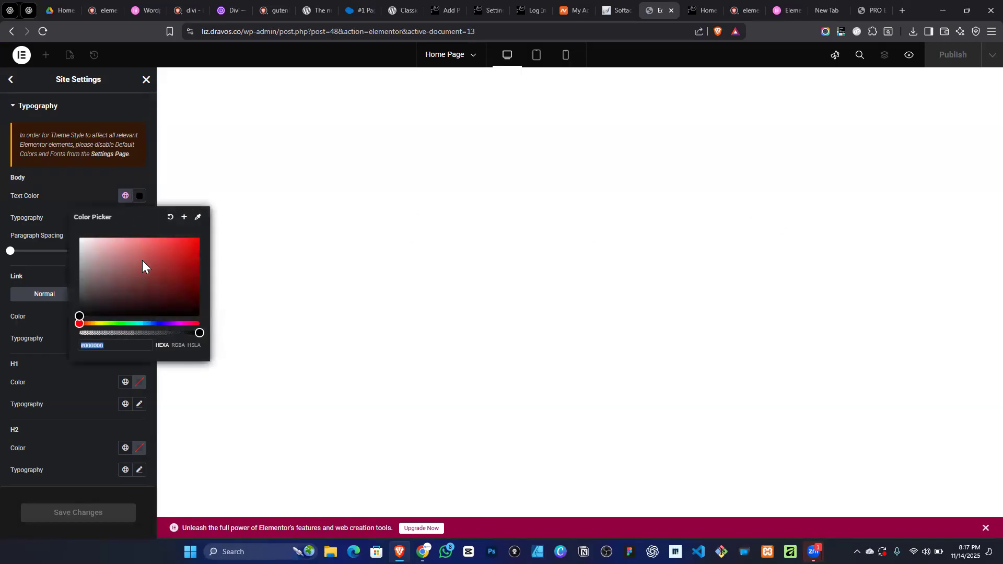
left_click(170, 217)
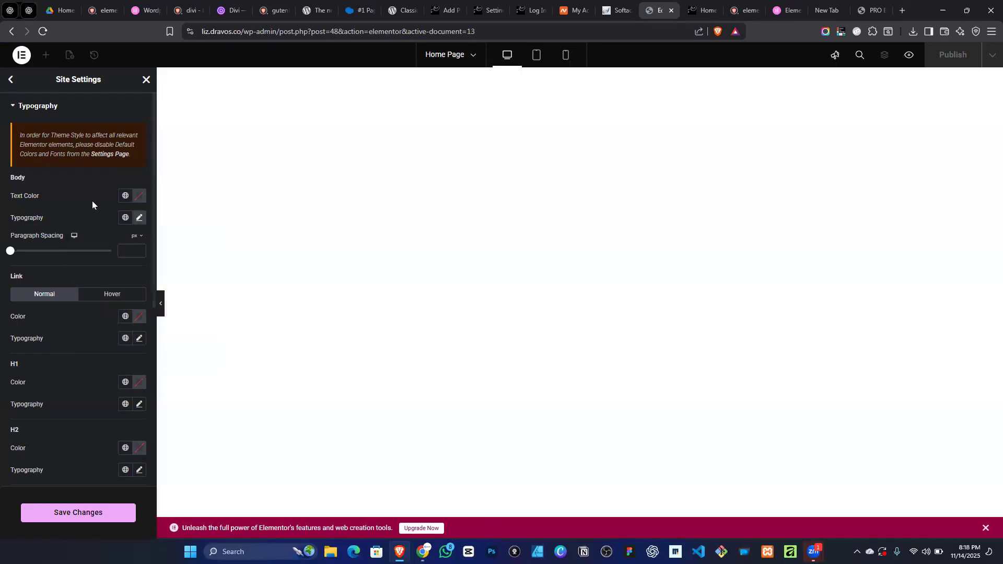
left_click(139, 217)
left_click(123, 242)
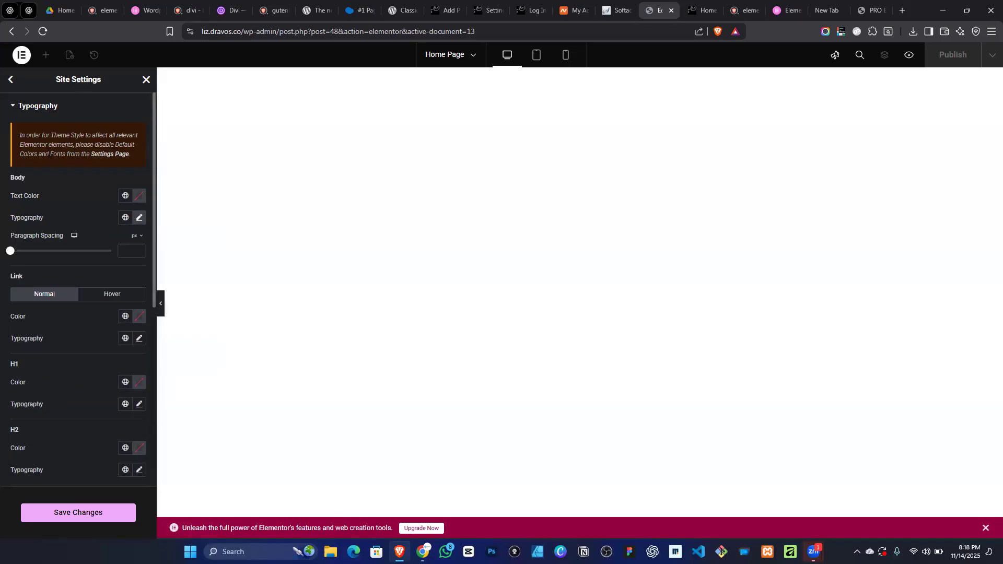
left_click(72, 522)
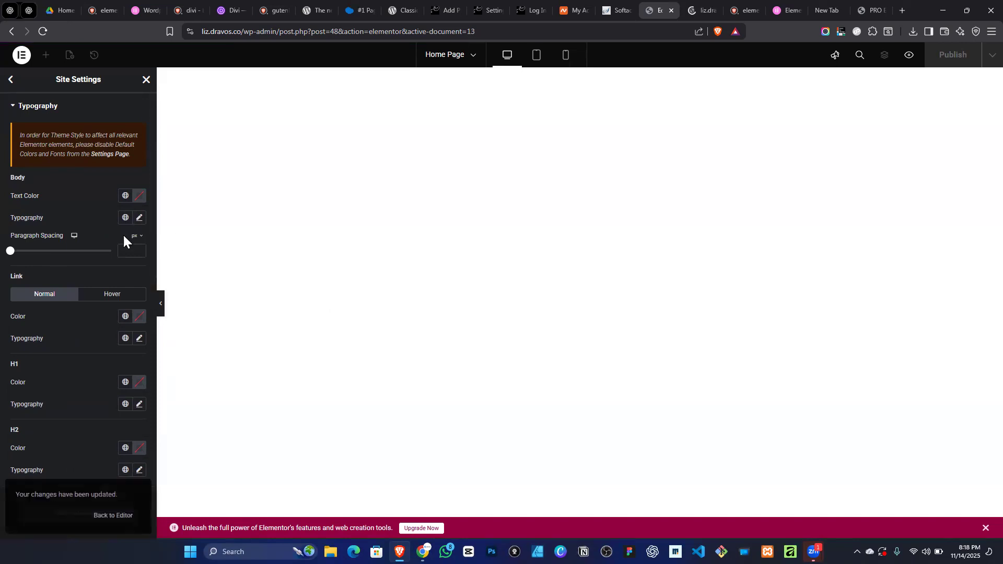
Look over the Buttons, Images (border type left Default) and Form Fields styles without changes
left_click(10, 80)
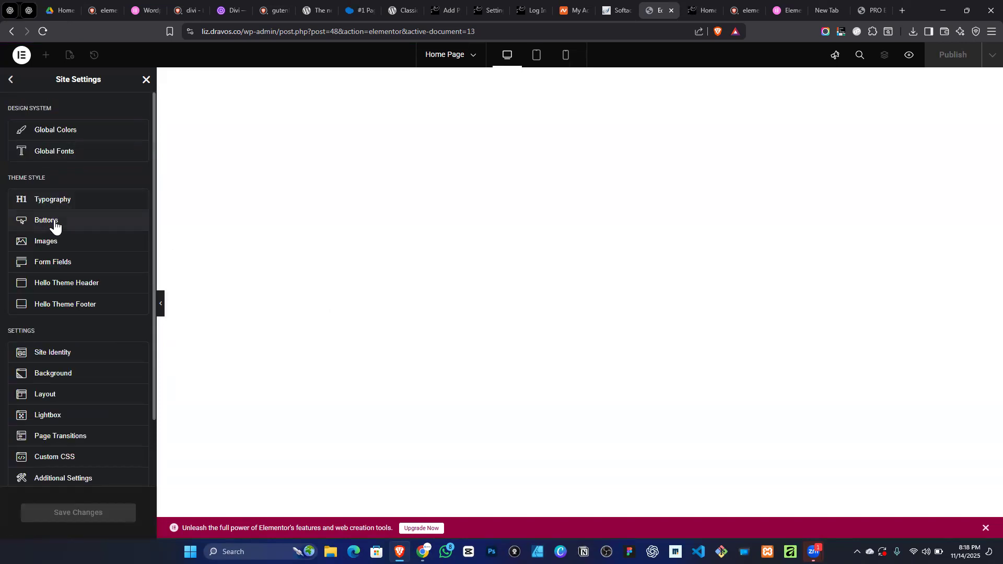
left_click(55, 227)
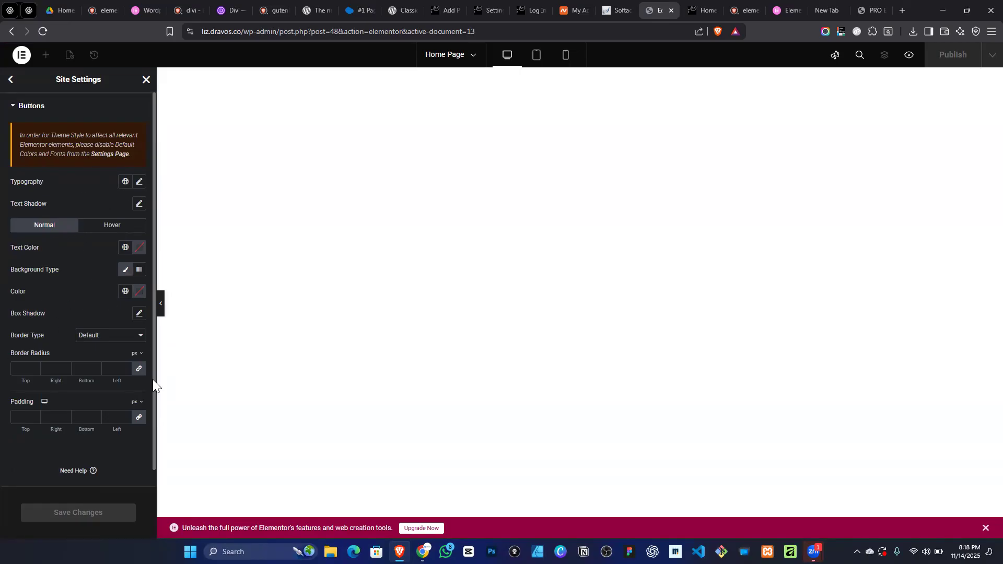
left_click(12, 80)
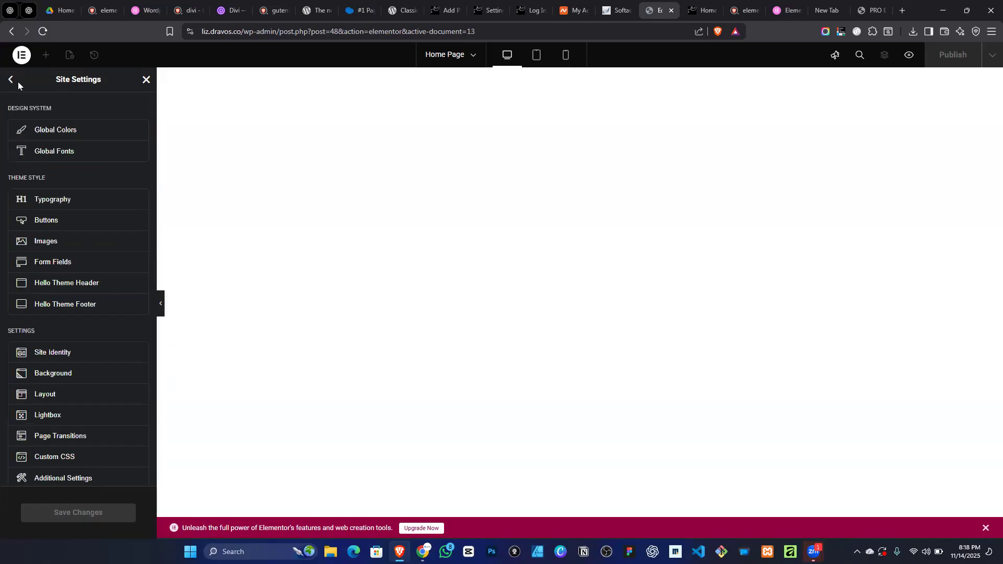
left_click(90, 245)
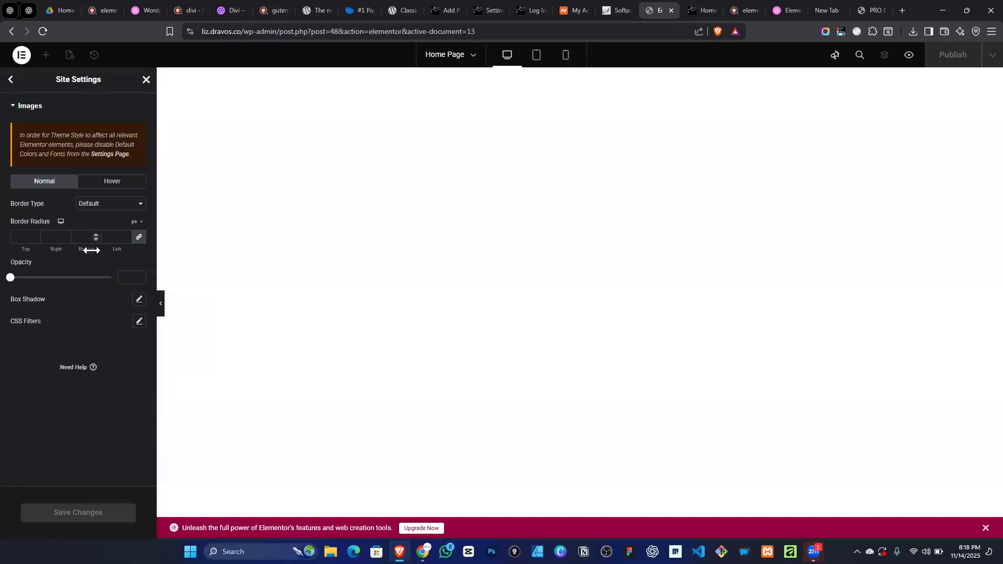
left_click(115, 205)
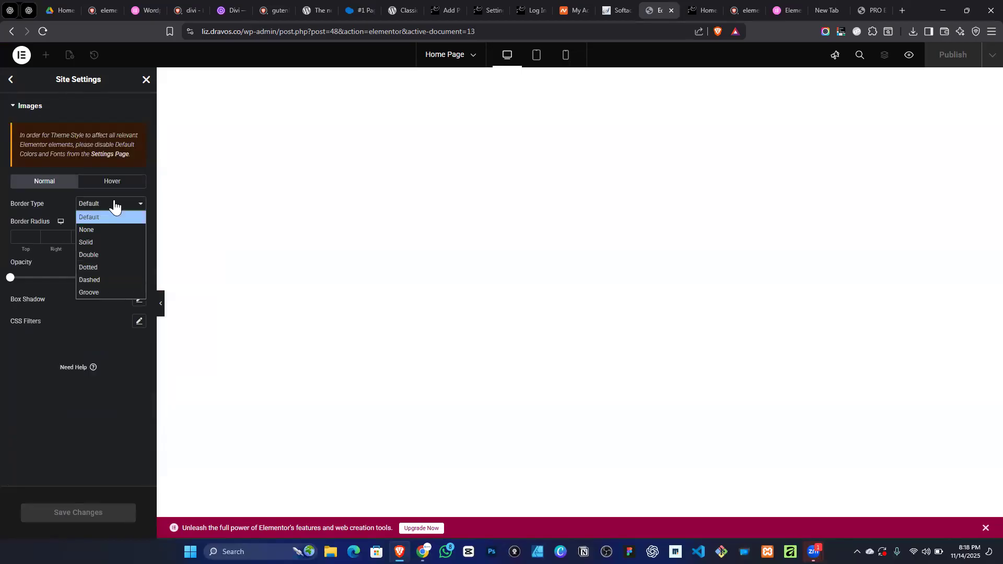
left_click(17, 327)
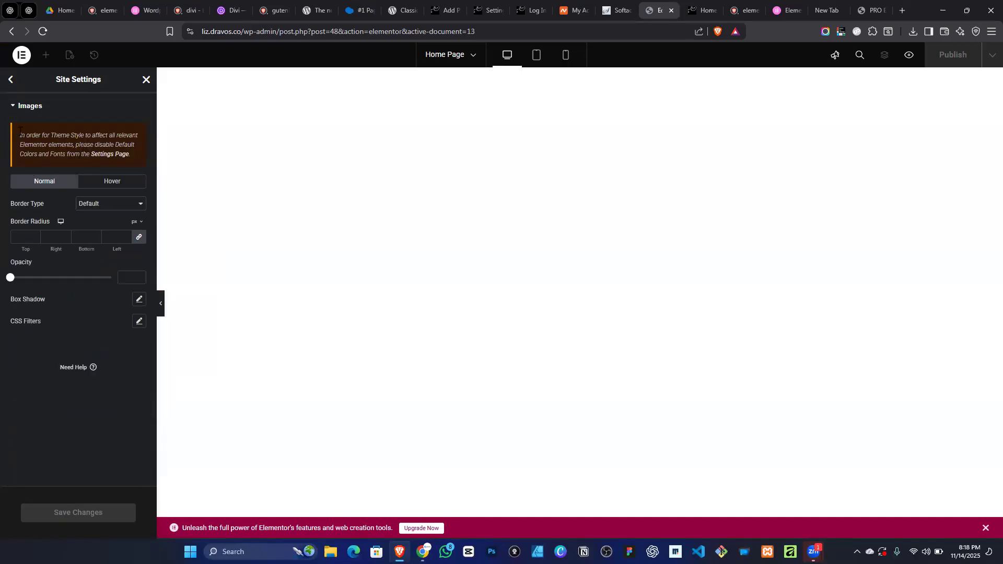
left_click(13, 107)
left_click(10, 80)
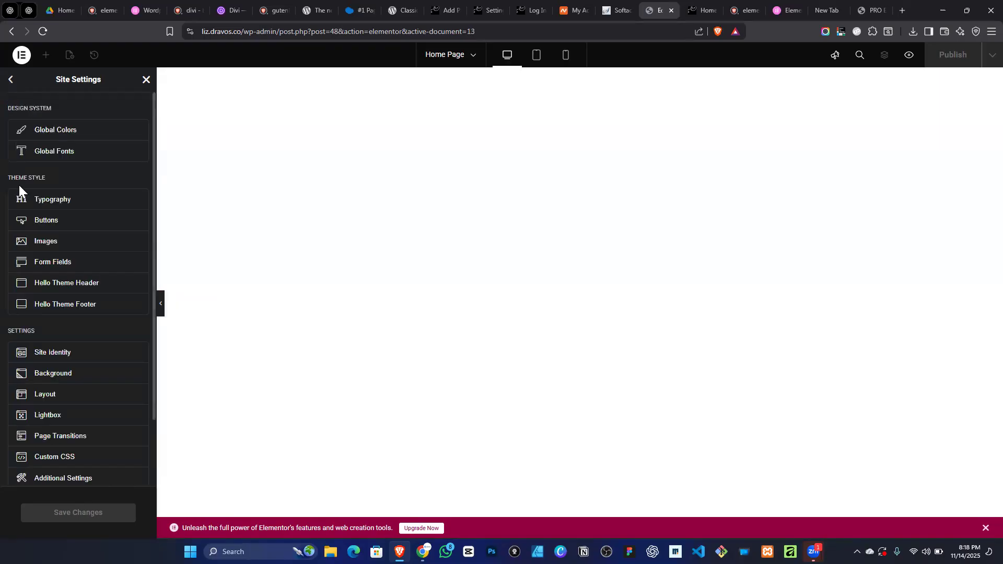
left_click(59, 267)
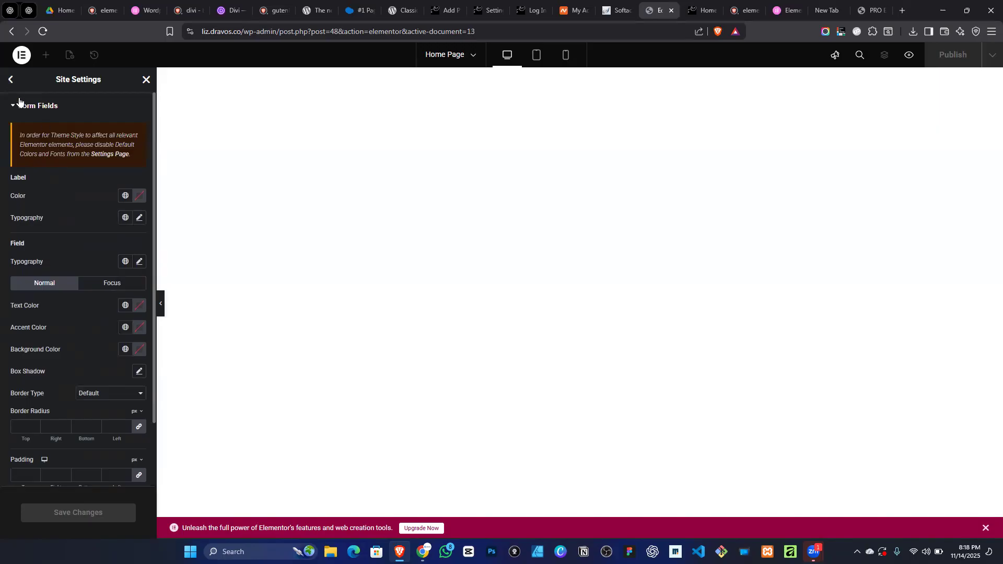
left_click(10, 79)
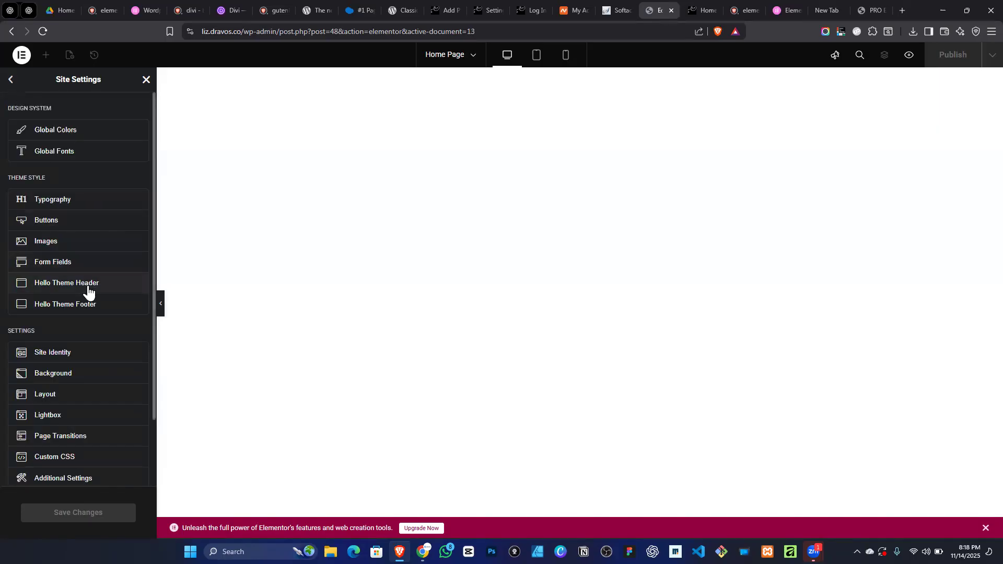
Review the Hello Theme Header settings, keeping the site logo type as Title
left_click(88, 285)
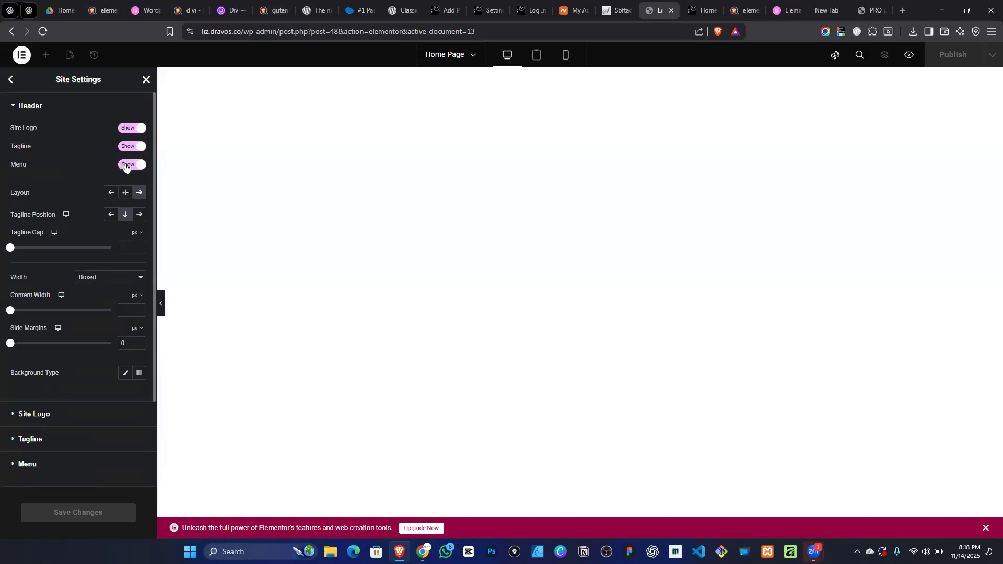
scroll(103, 203, "down", 3)
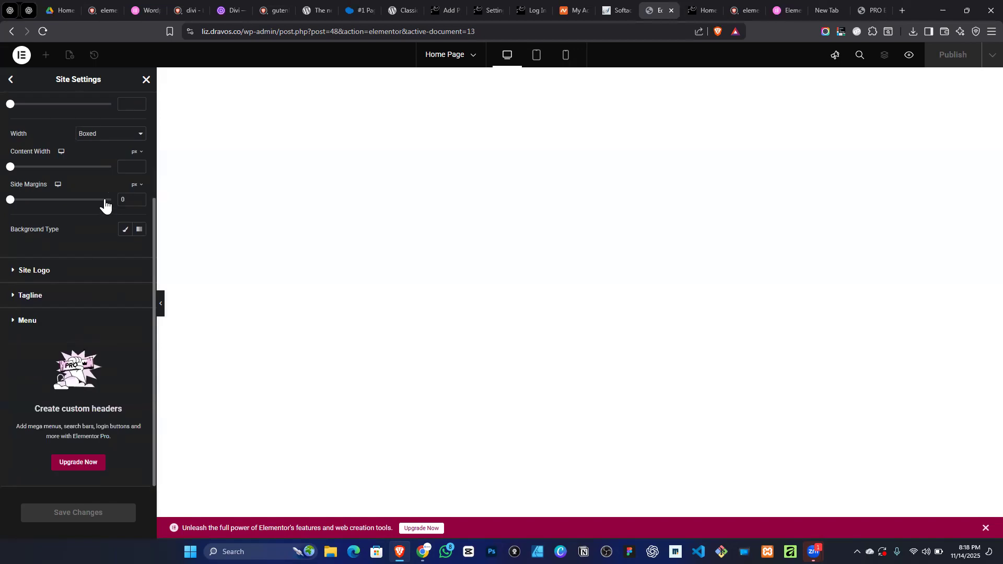
scroll(82, 314, "up", 3)
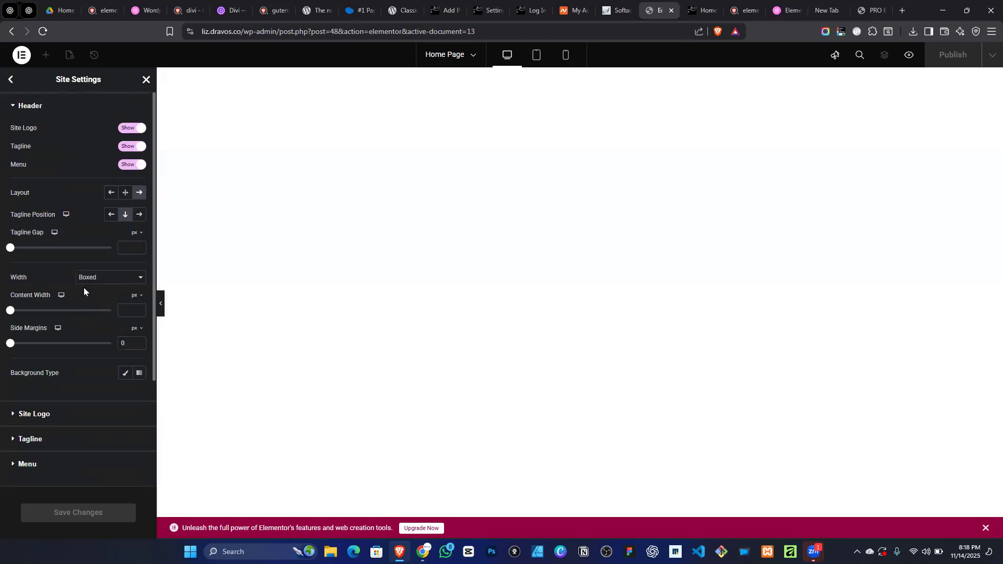
left_click(68, 413)
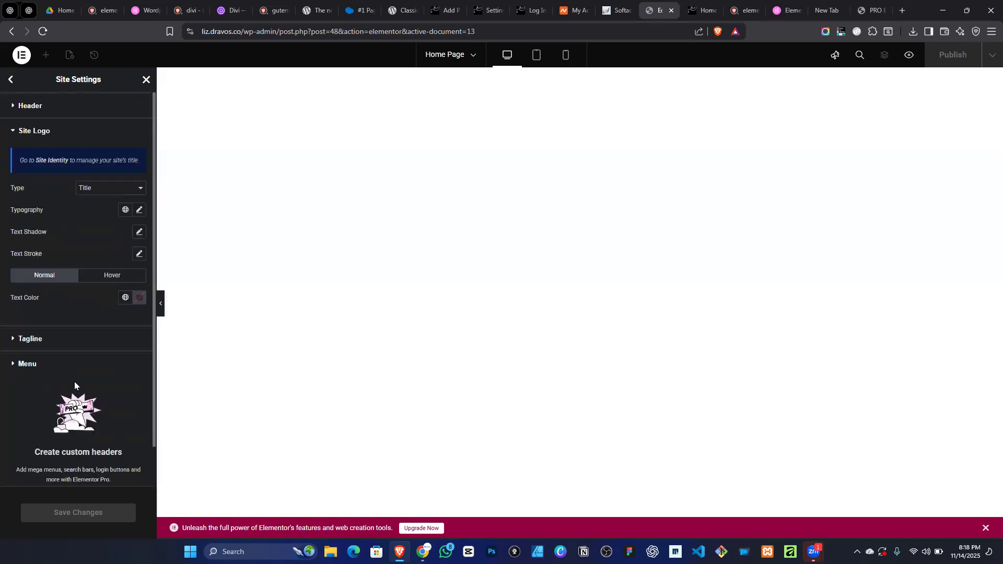
left_click(113, 190)
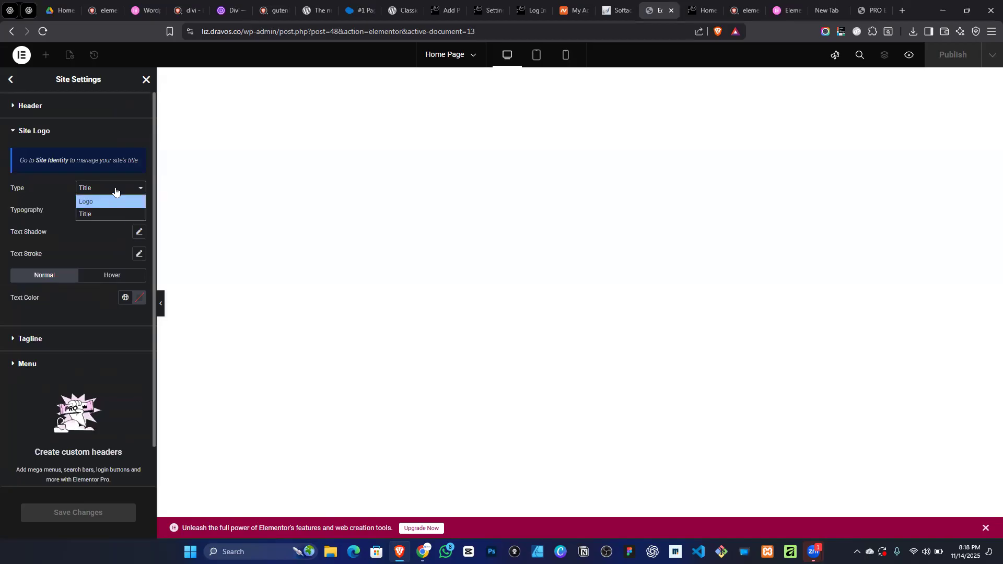
left_click(117, 191)
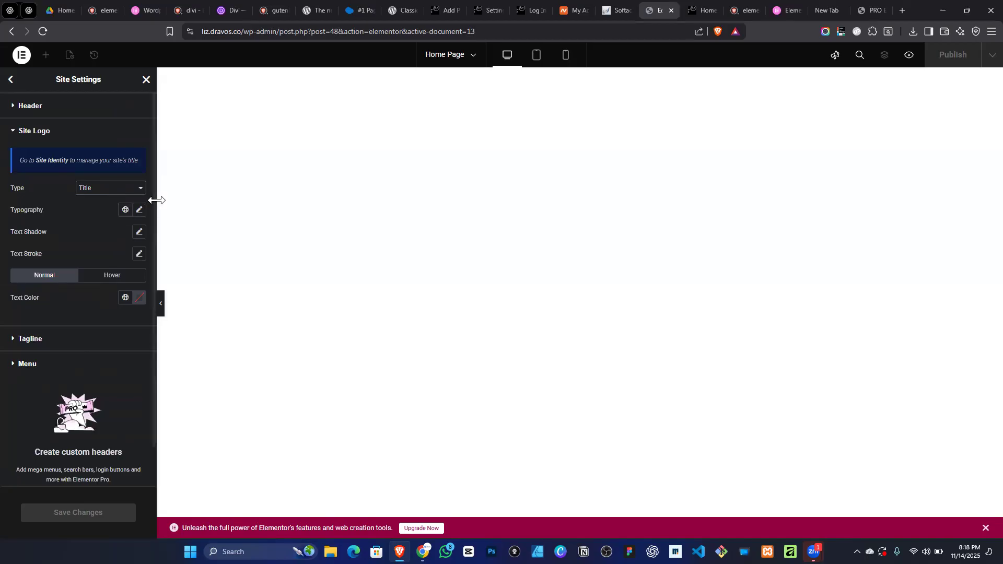
left_click(9, 80)
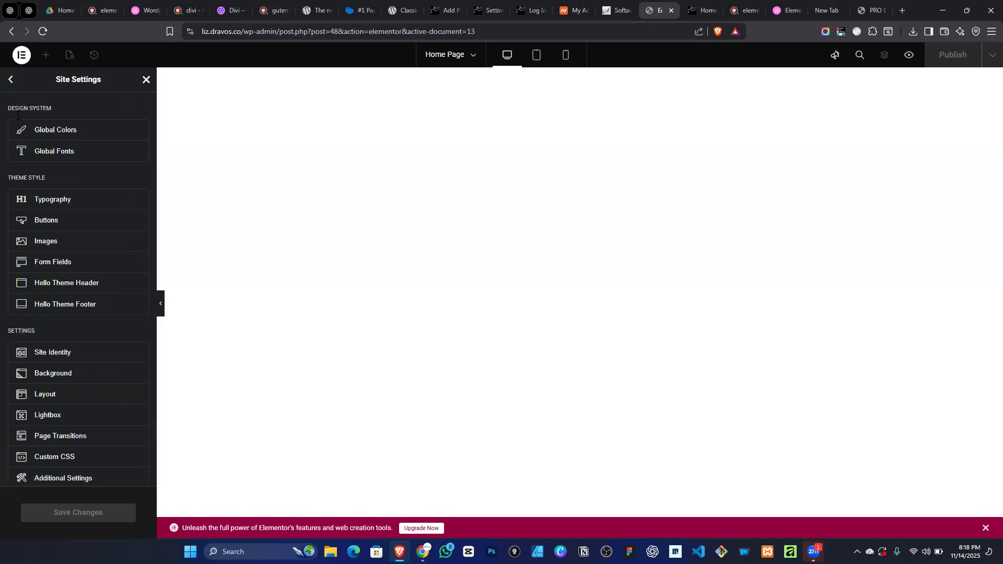
Hide the footer's site logo, tagline, menu and copyright, then show all four again
left_click(70, 305)
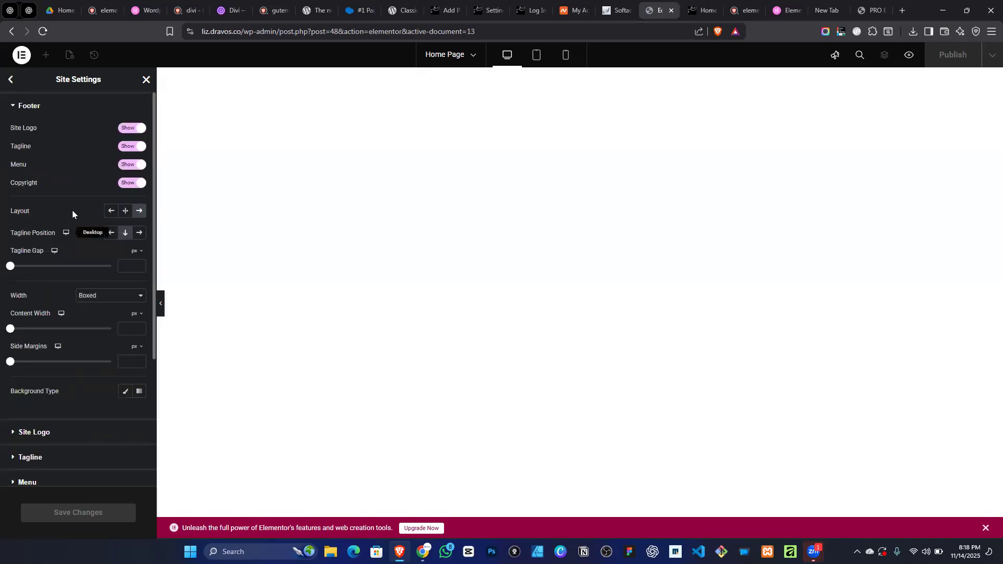
left_click(131, 128)
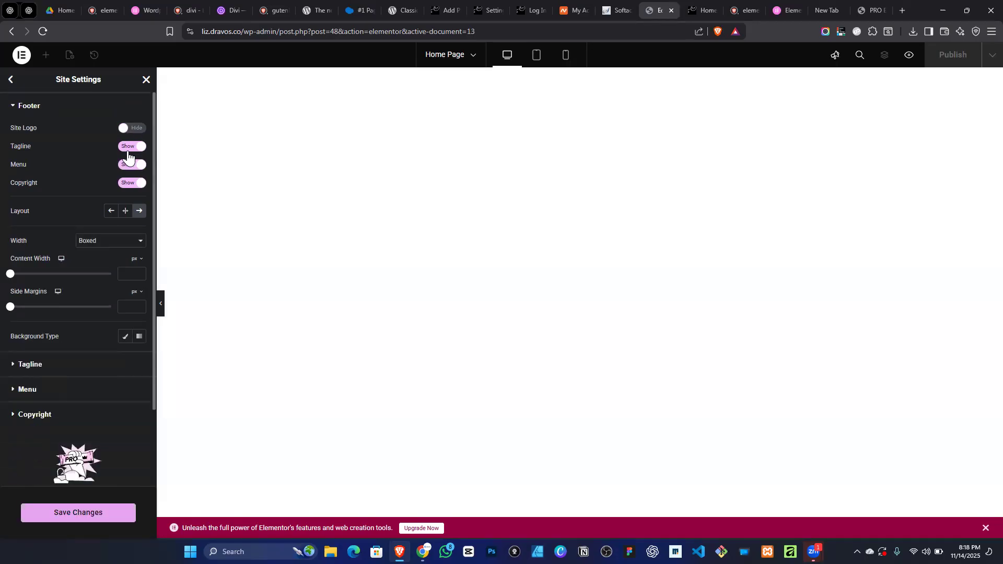
left_click(129, 147)
left_click(129, 166)
left_click(130, 183)
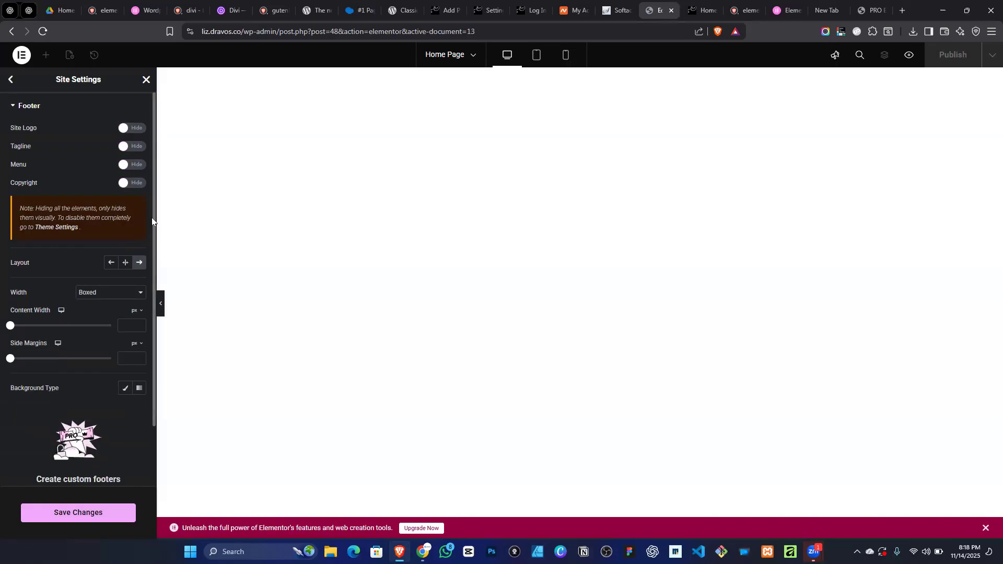
left_click(126, 184)
left_click(130, 164)
left_click(130, 146)
left_click(133, 129)
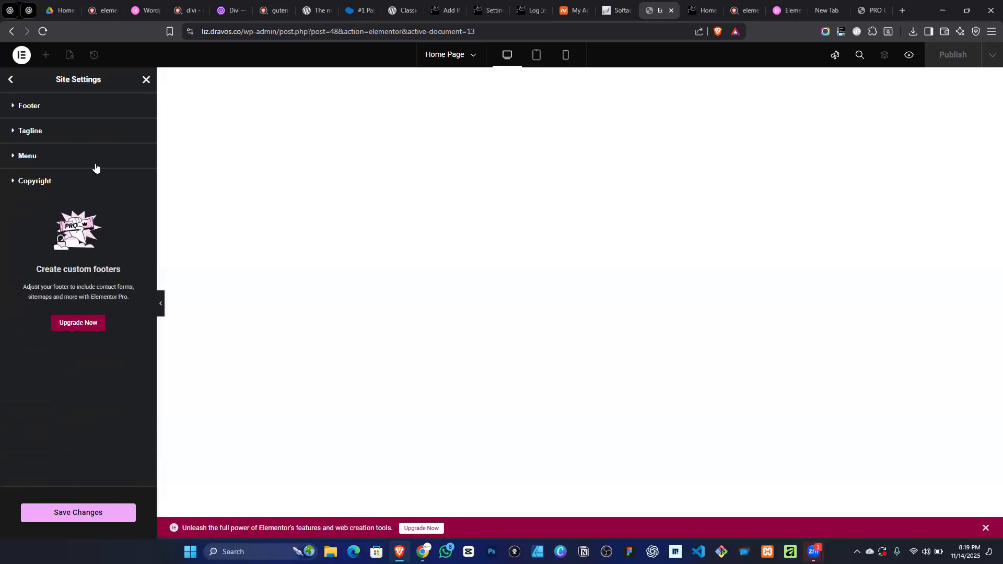
Expand the footer Menu, Tagline and Footer options, then return to the Site Settings list
left_click(93, 163)
left_click(106, 130)
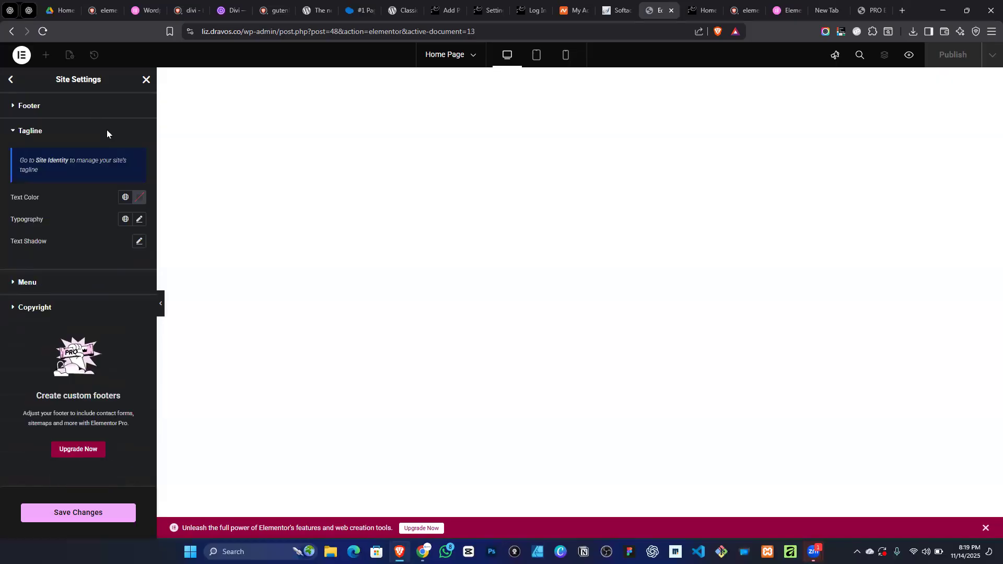
left_click(102, 106)
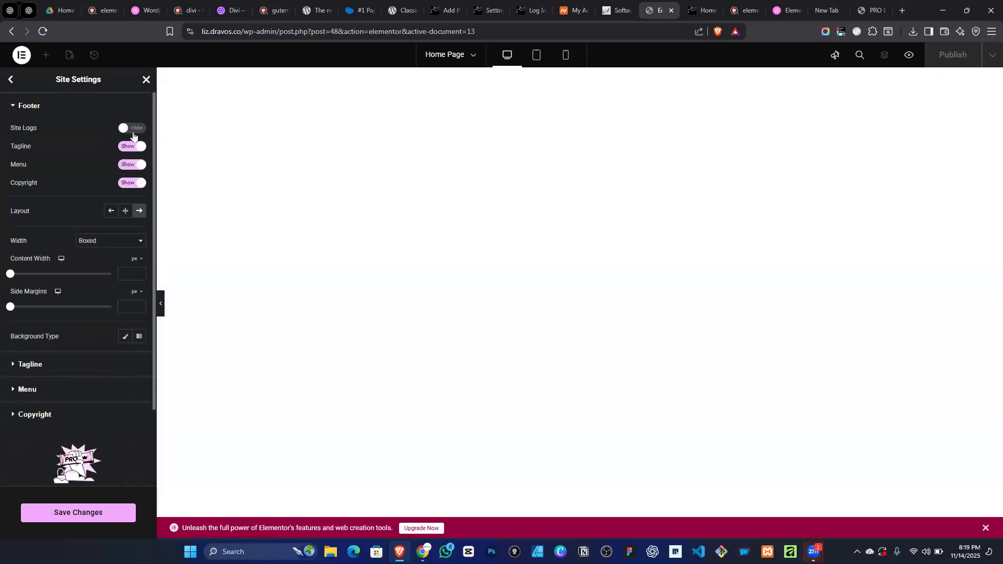
left_click(16, 81)
scroll(70, 260, "down", 2)
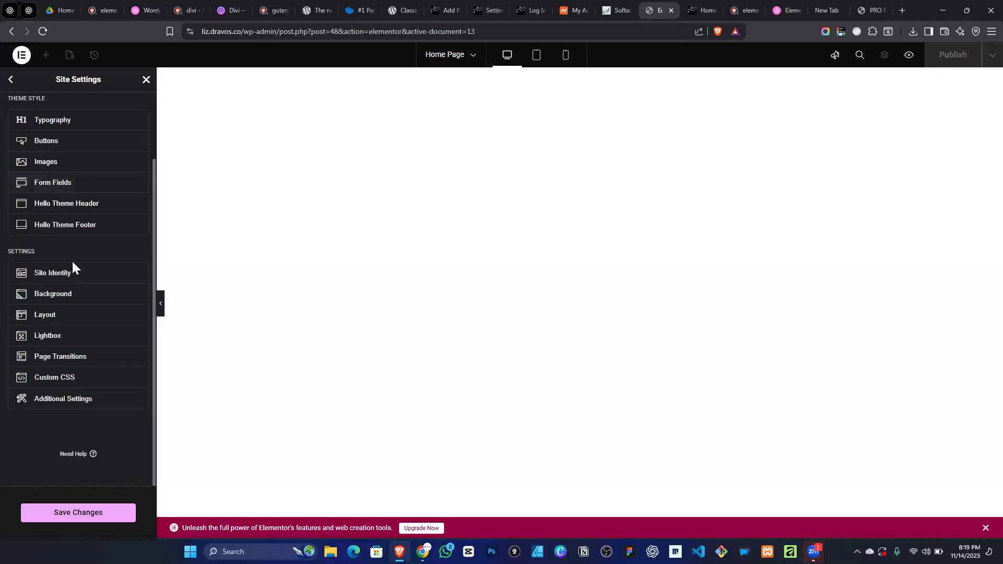
Save the site settings, then review the Site Identity name, description and favicon
left_click(65, 516)
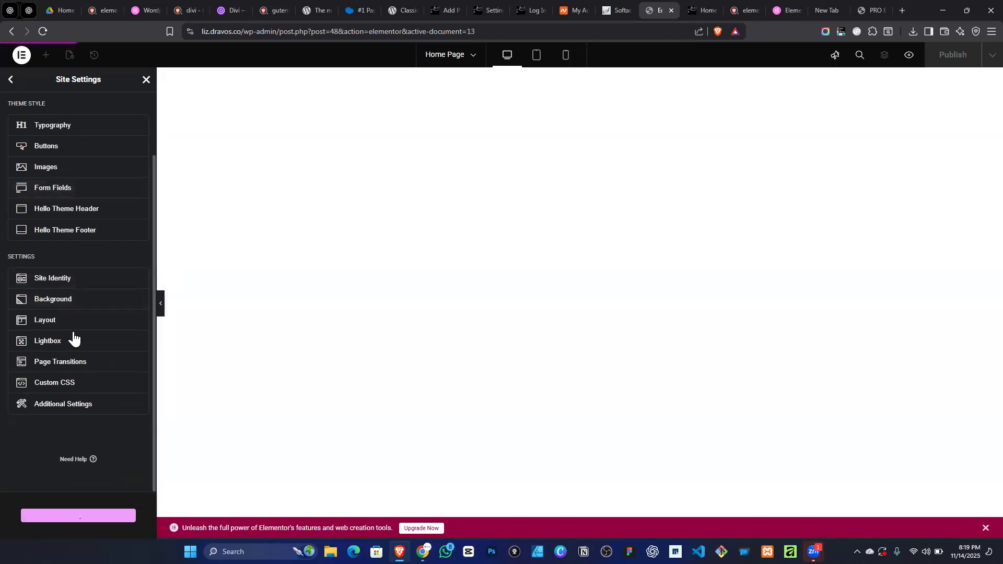
left_click(90, 281)
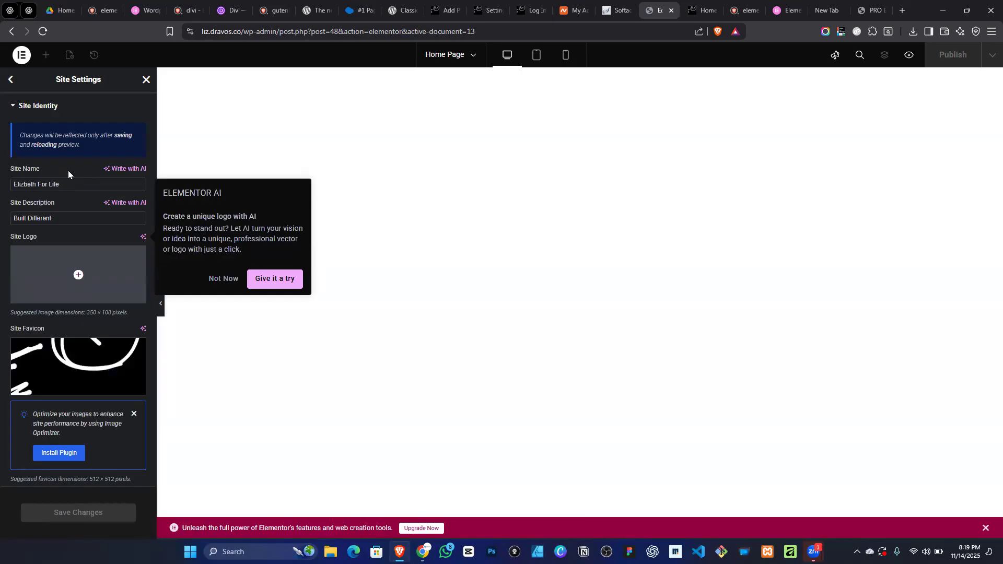
scroll(84, 305, "down", 2)
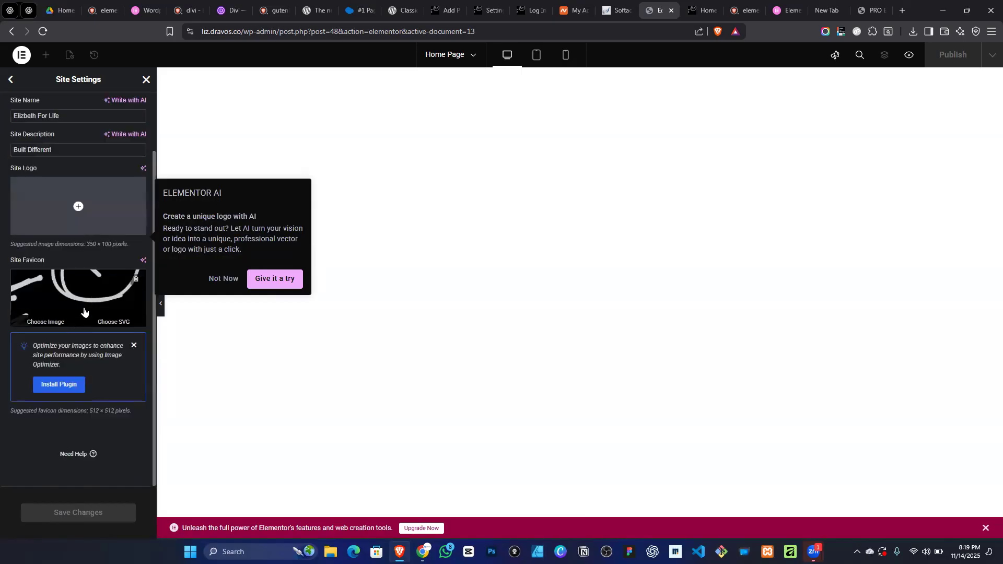
left_click(12, 81)
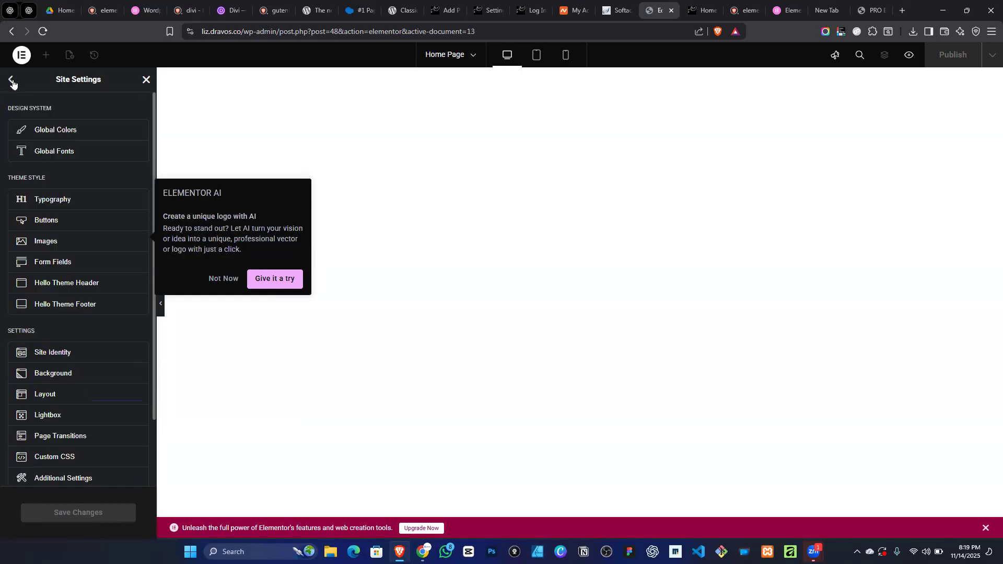
scroll(89, 360, "down", 2)
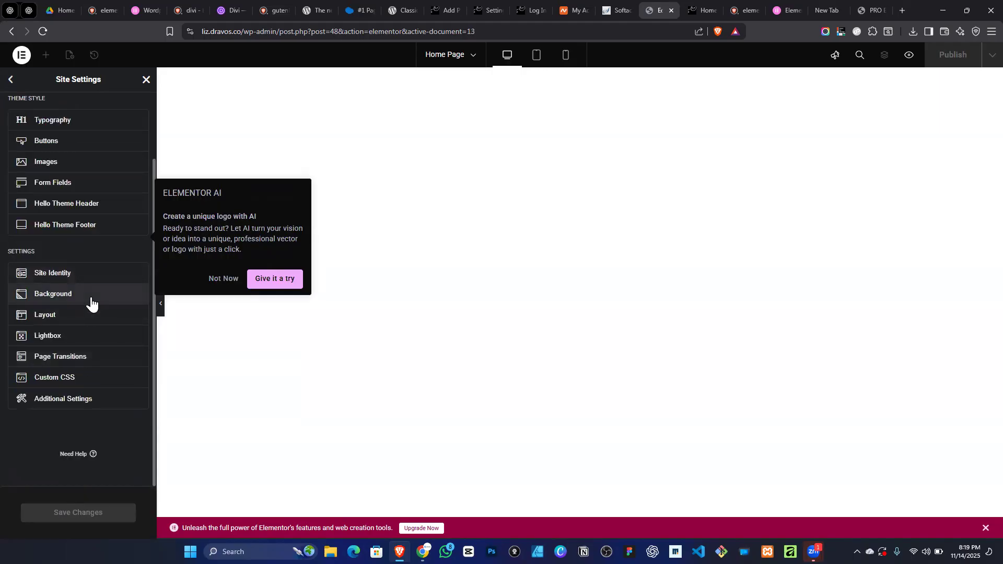
left_click(95, 290)
Try the classic background in orange Primary, then black, then clear the colour
left_click(125, 160)
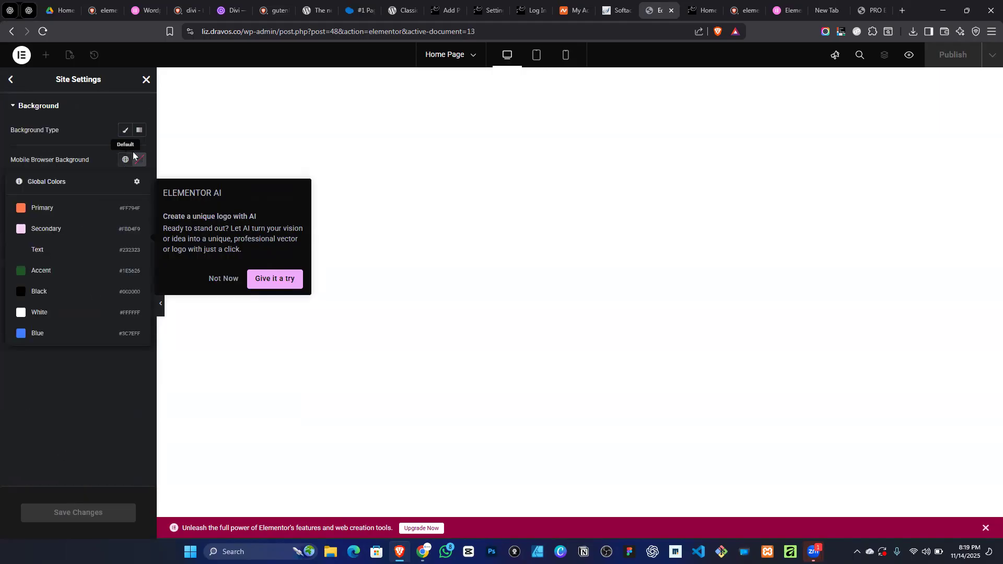
left_click(106, 133)
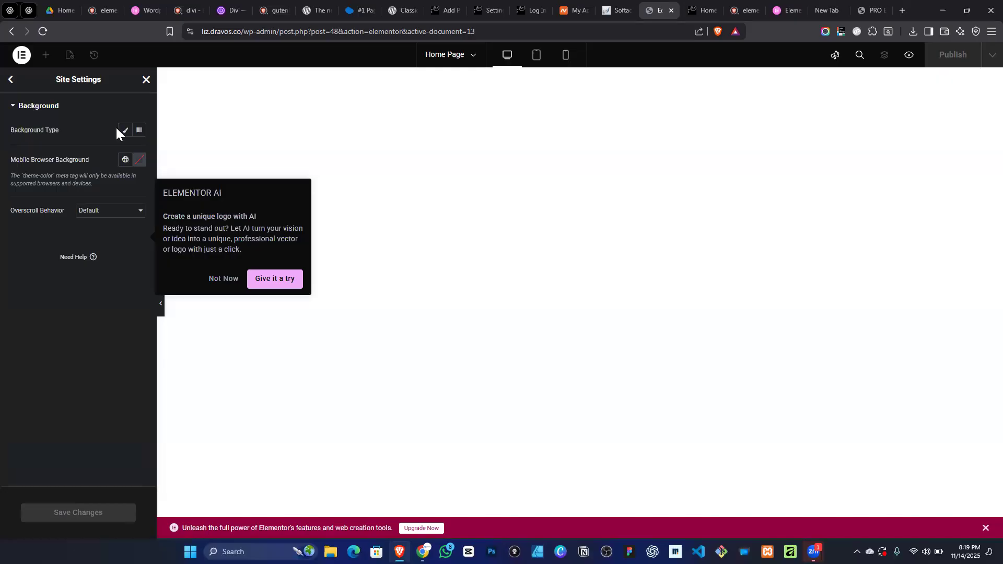
left_click(124, 130)
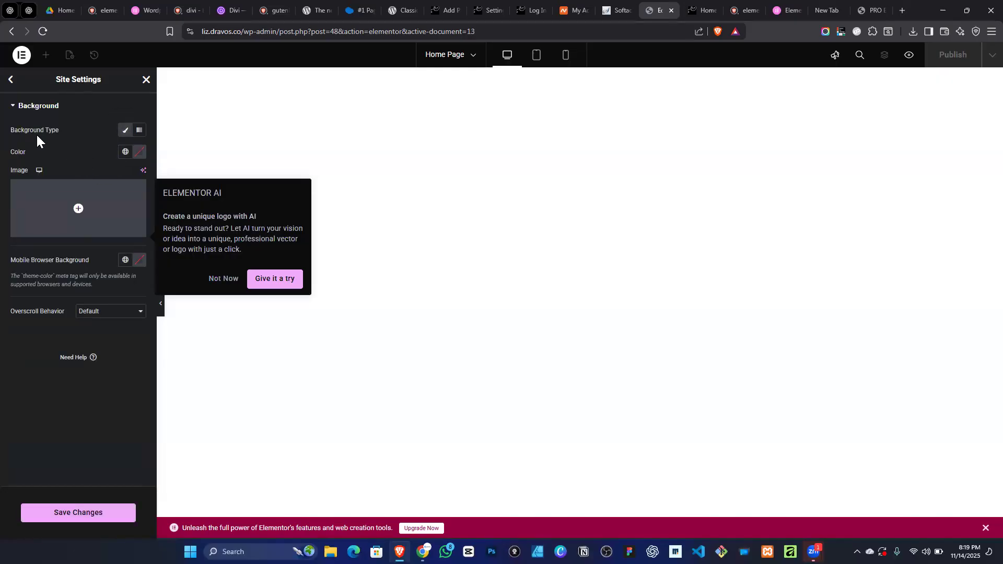
left_click(139, 130)
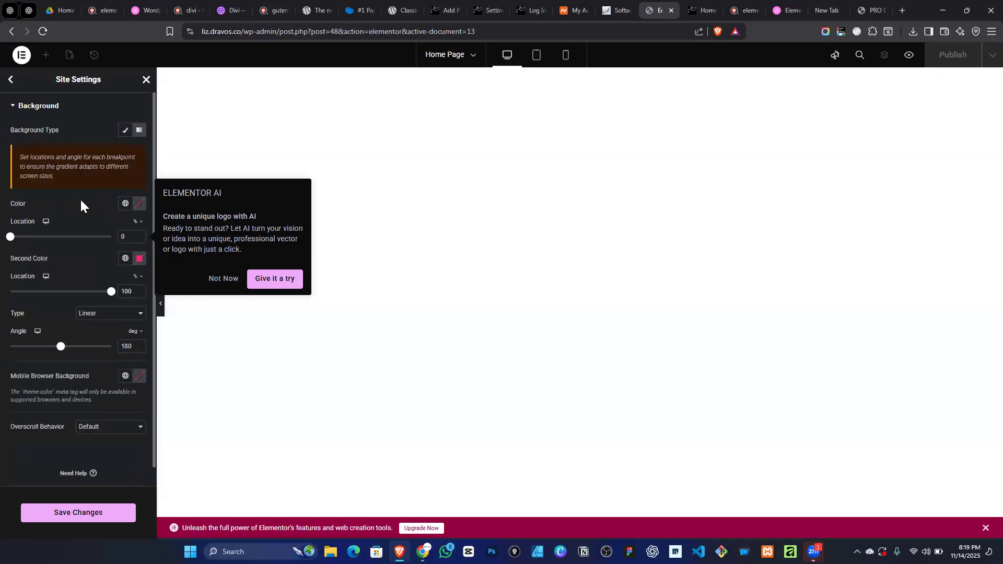
left_click(125, 130)
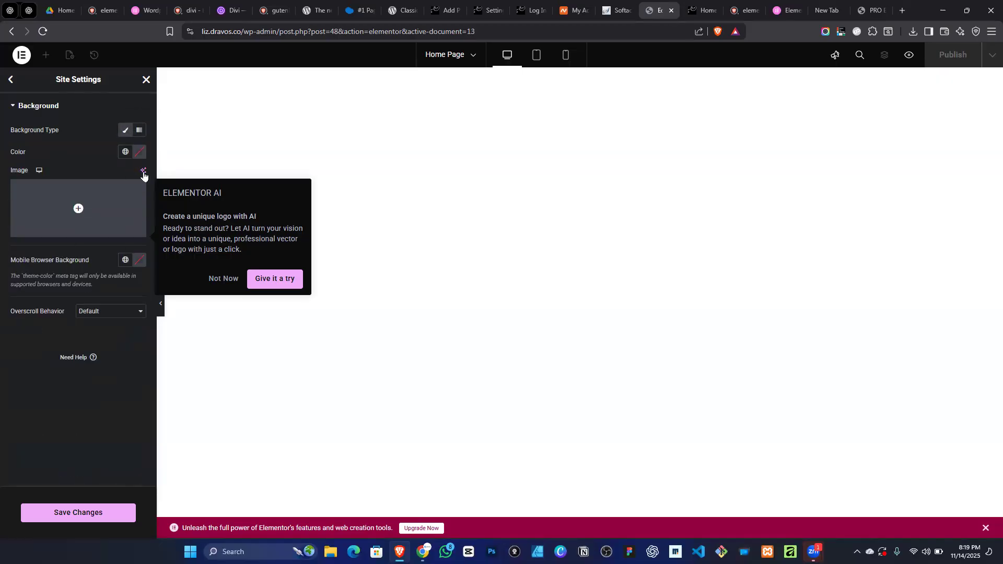
left_click(126, 152)
left_click(81, 203)
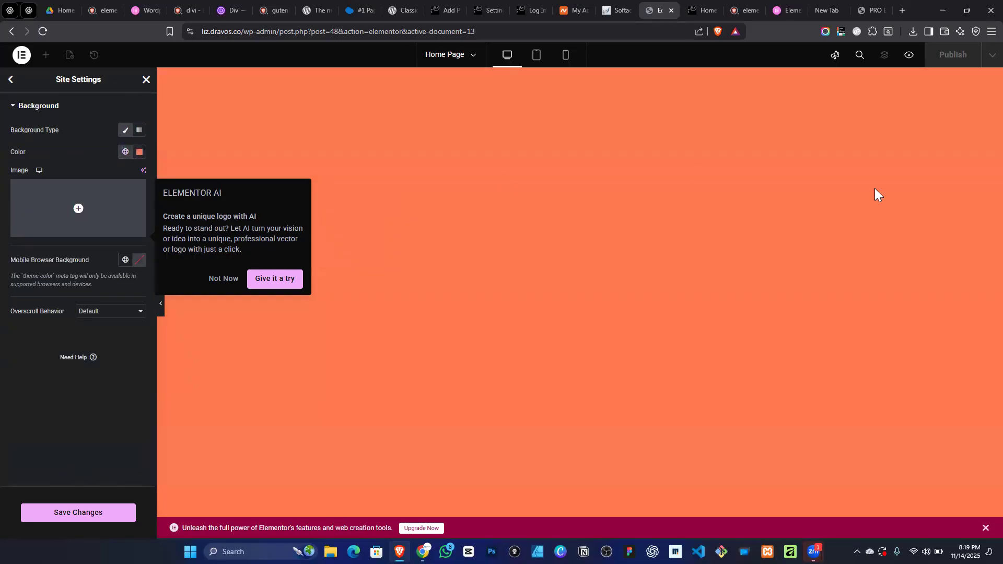
left_click(125, 151)
left_click(76, 286)
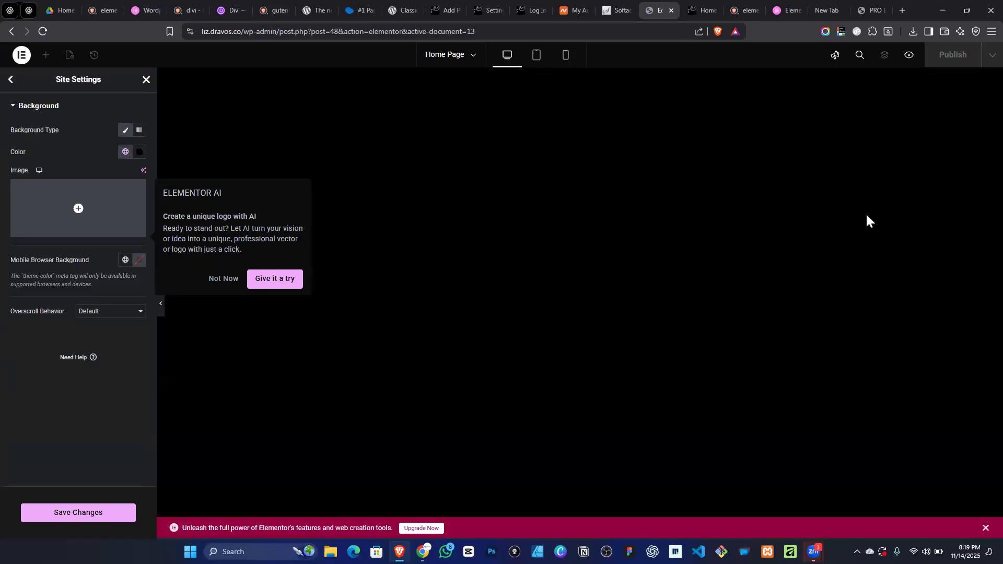
left_click(139, 152)
left_click(172, 174)
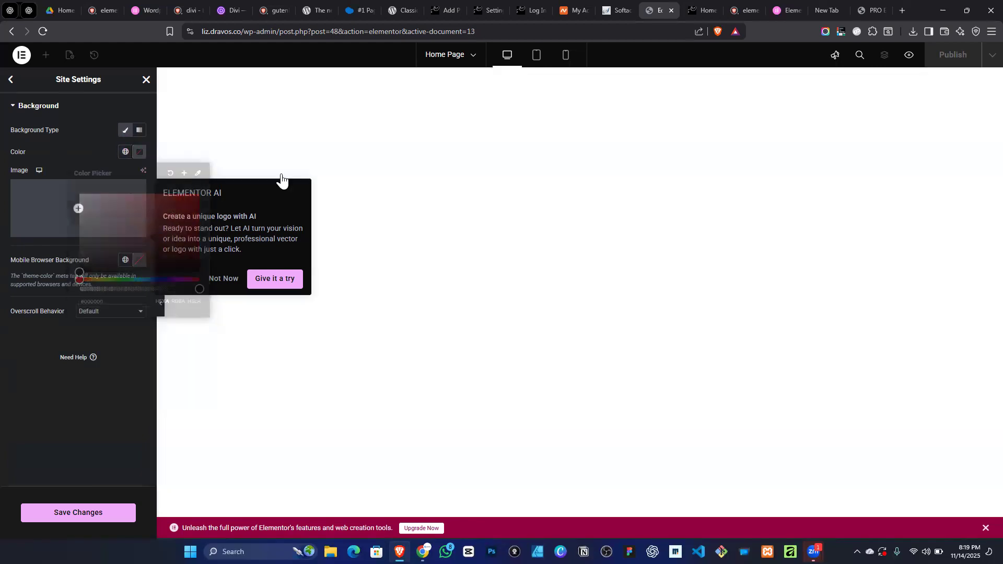
Make the background a gradient from Primary to pale grey, rotate its angle, move the second stop to 29%
left_click(139, 130)
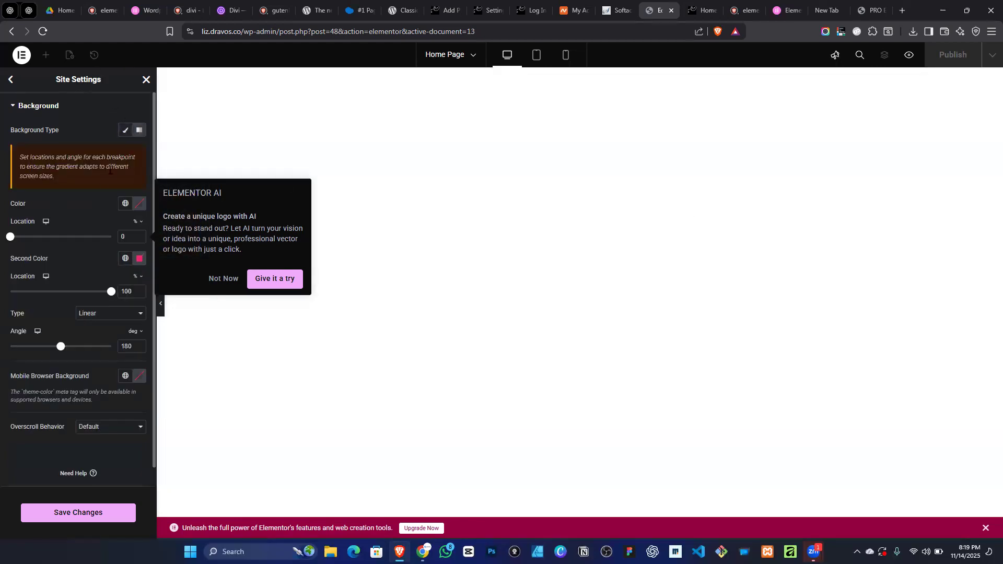
left_click(124, 203)
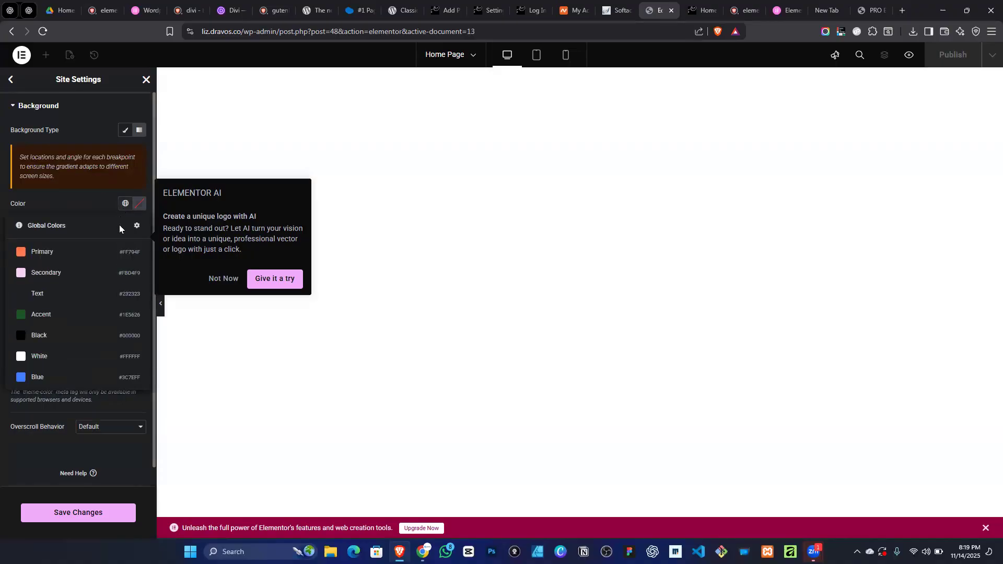
left_click(58, 252)
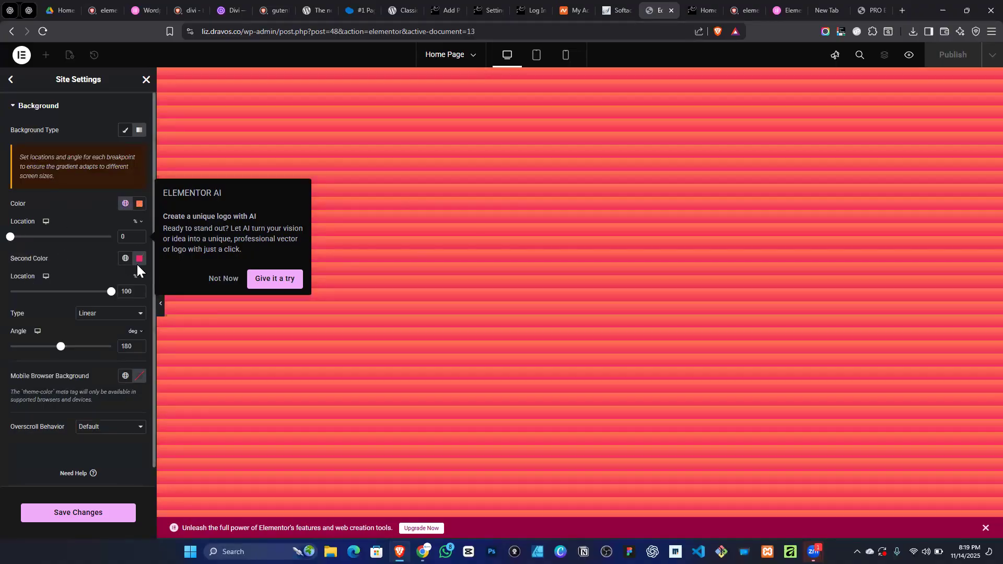
left_click(139, 258)
mouse_move(75, 328)
left_mouse_down()
mouse_move(99, 327)
mouse_move(90, 292)
mouse_move(79, 293)
left_mouse_up()
left_click(72, 245)
mouse_move(66, 351)
left_mouse_down()
mouse_move(88, 347)
mouse_move(55, 347)
mouse_move(78, 347)
left_mouse_up()
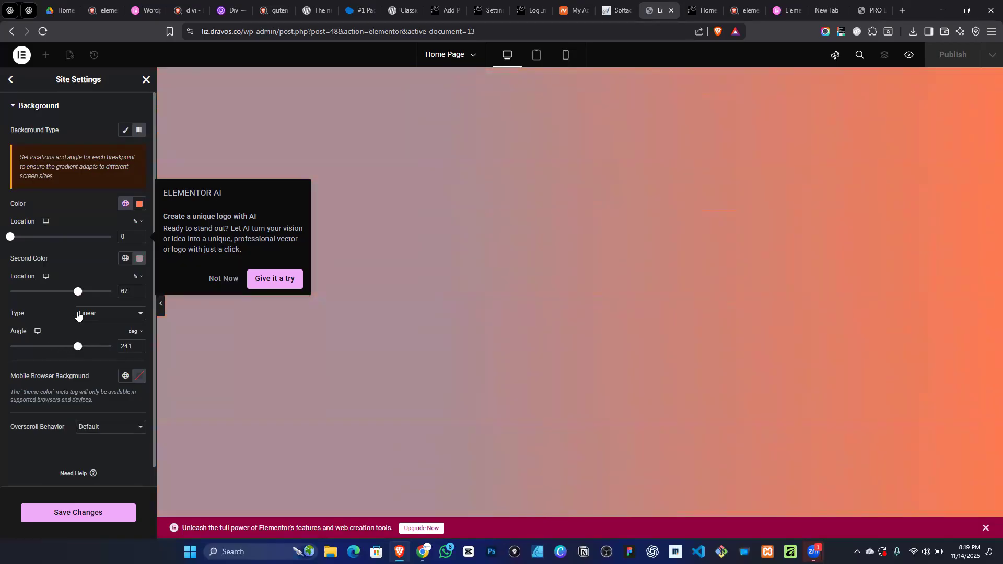
left_click_drag(81, 298, 37, 272)
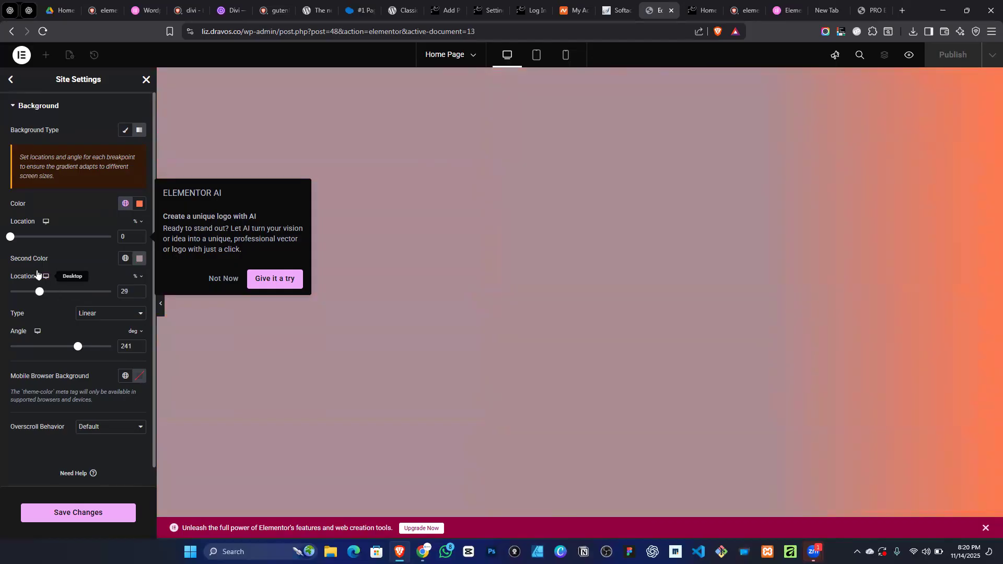
Change the second gradient colour to Secondary pink with stops at 55% and 100%, then revert to Classic
left_click(124, 259)
left_click(82, 326)
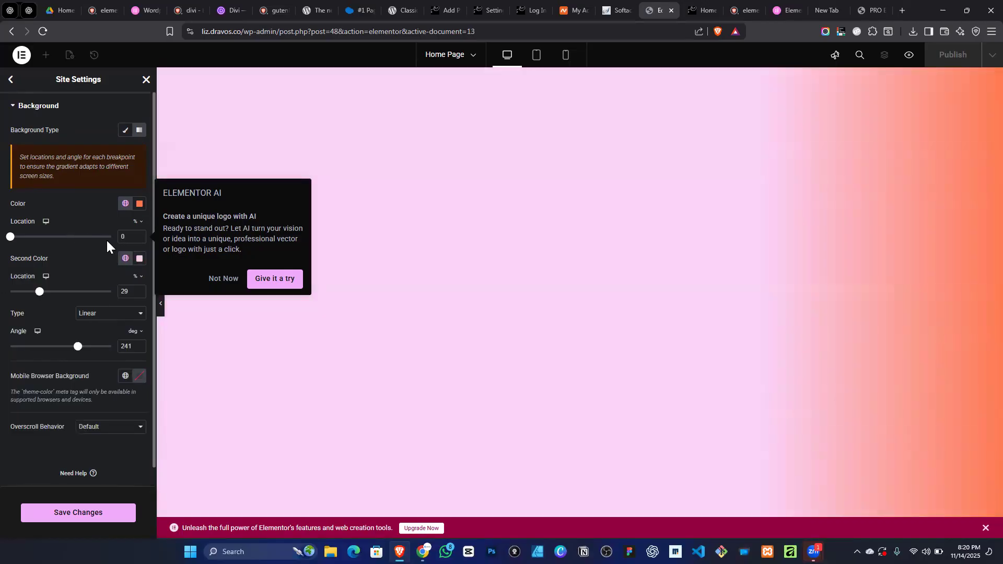
left_click_drag(13, 241, 65, 239)
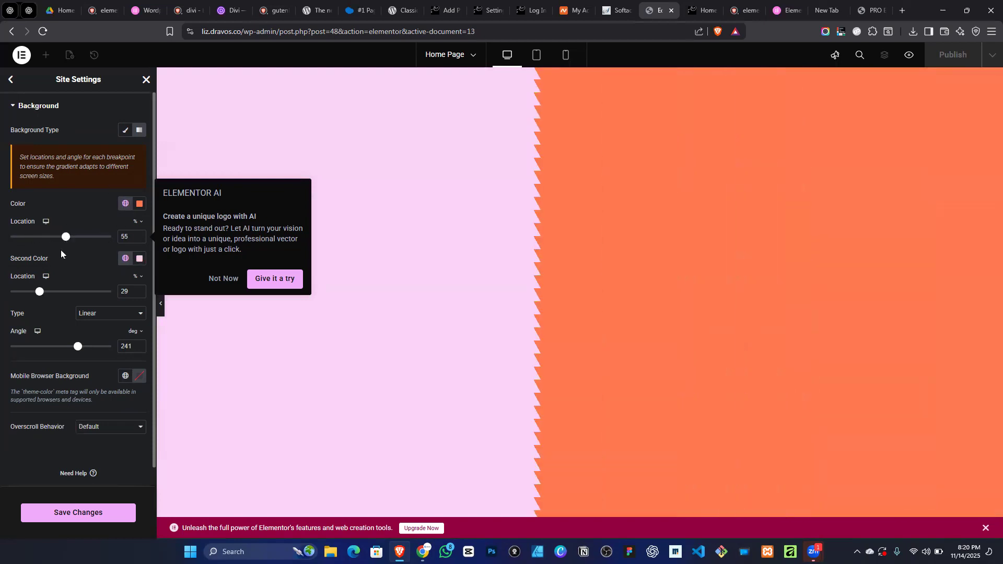
left_click_drag(40, 292, 120, 291)
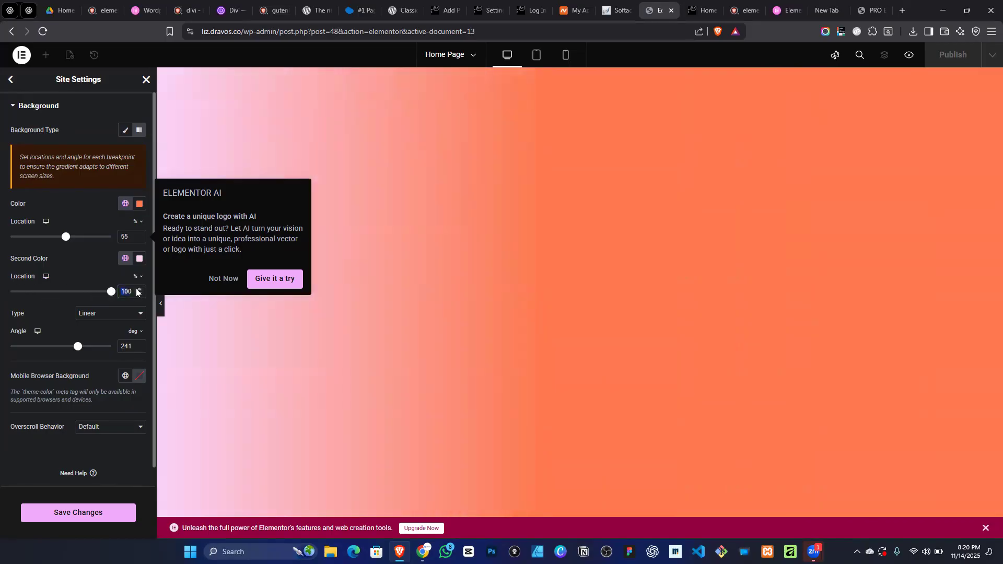
left_click(125, 130)
Set the background colour to Secondary and the mobile browser background to Primary, then clear both
left_click(123, 156)
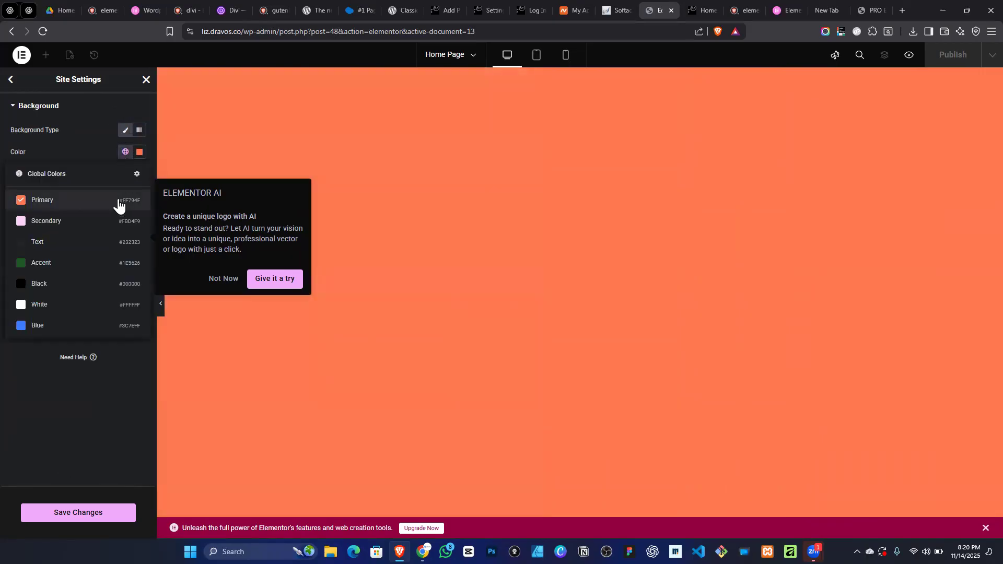
left_click(126, 222)
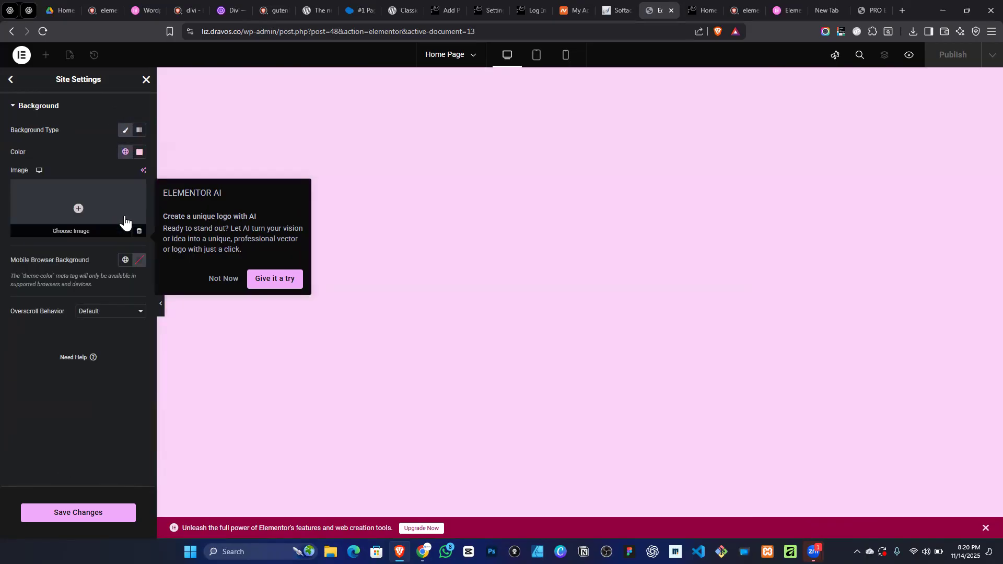
left_click(139, 152)
left_click(171, 174)
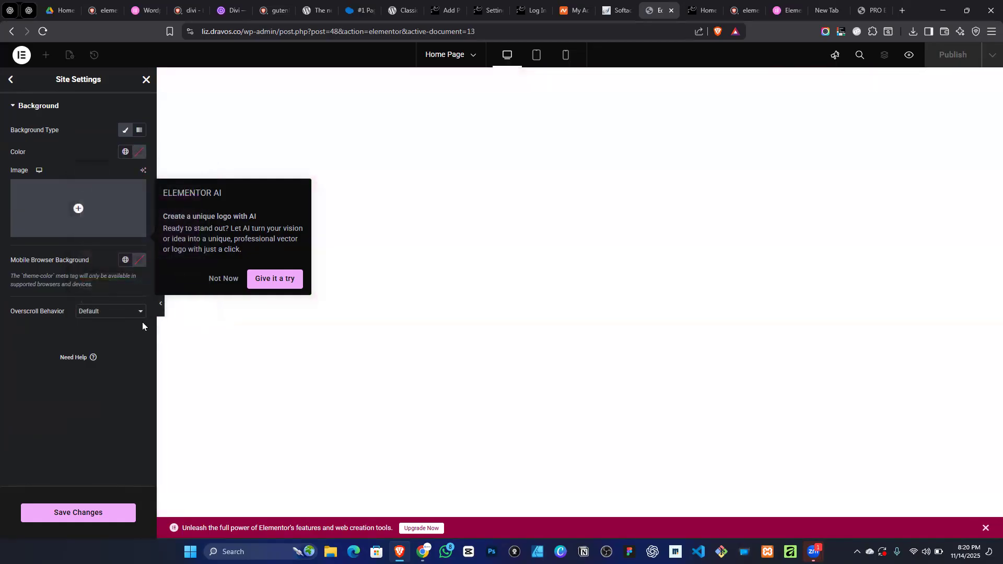
left_click(125, 259)
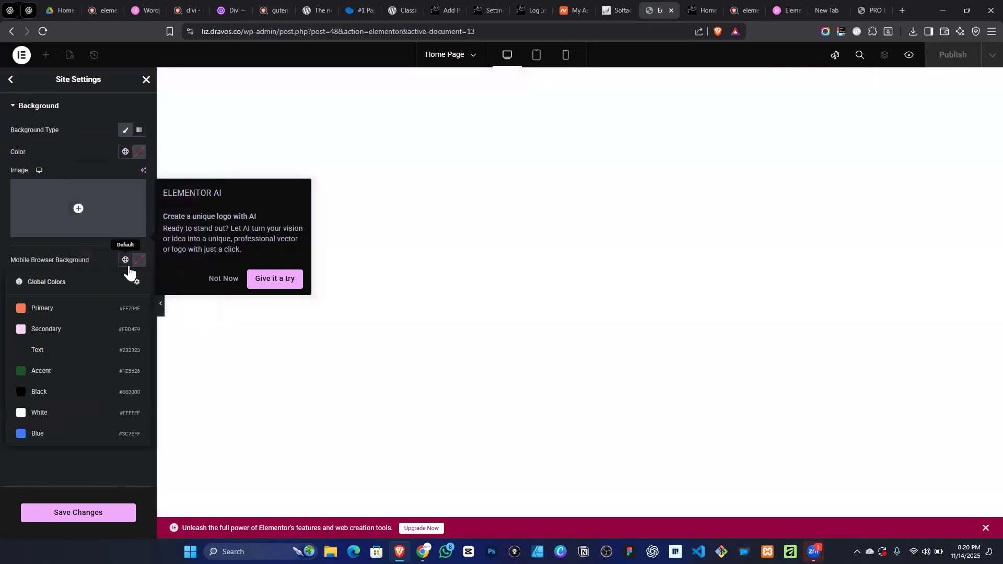
left_click(113, 314)
left_click(139, 259)
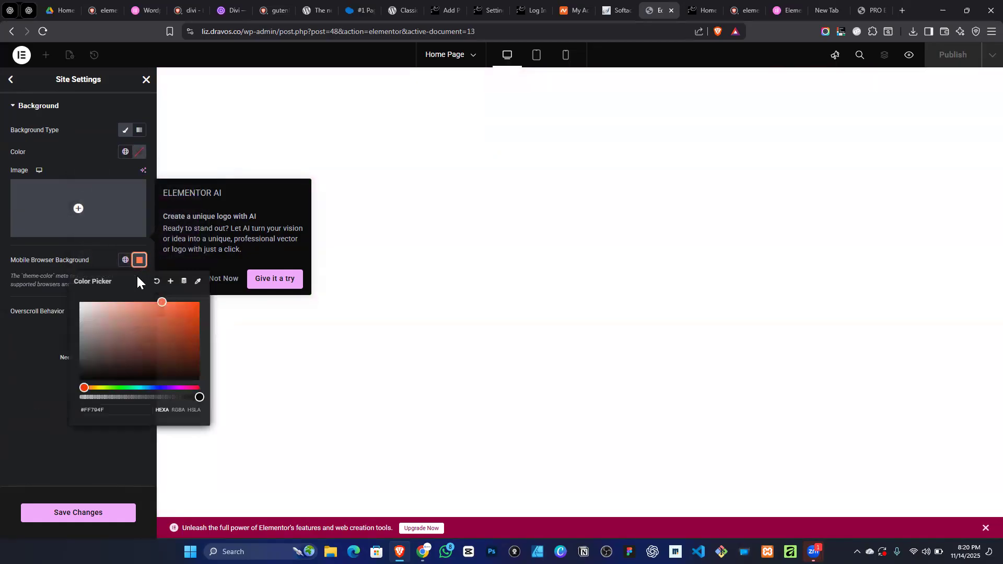
left_click(157, 283)
Keep Overscroll Behavior at Default and return to the main Site Settings list
left_click(125, 312)
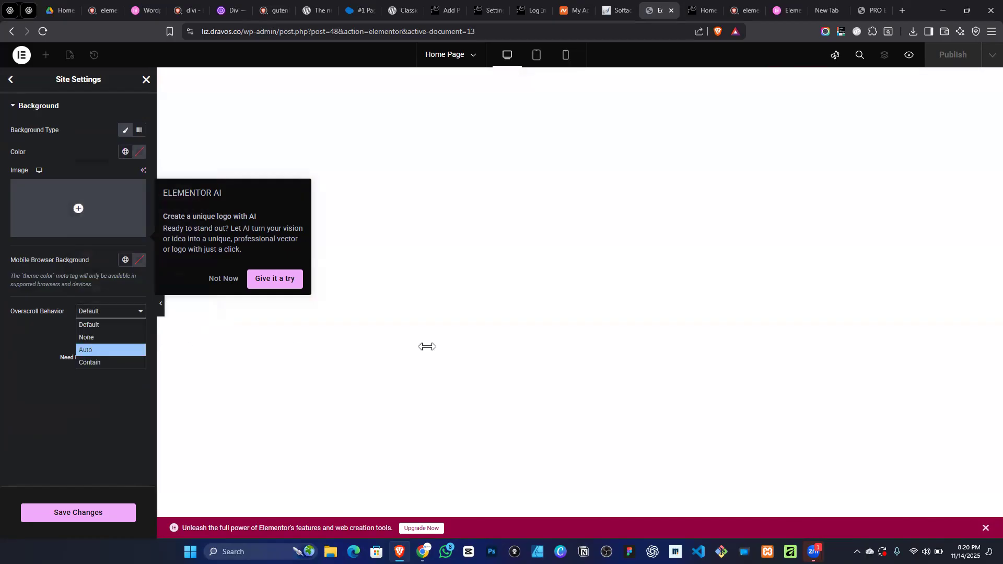
left_click(564, 314)
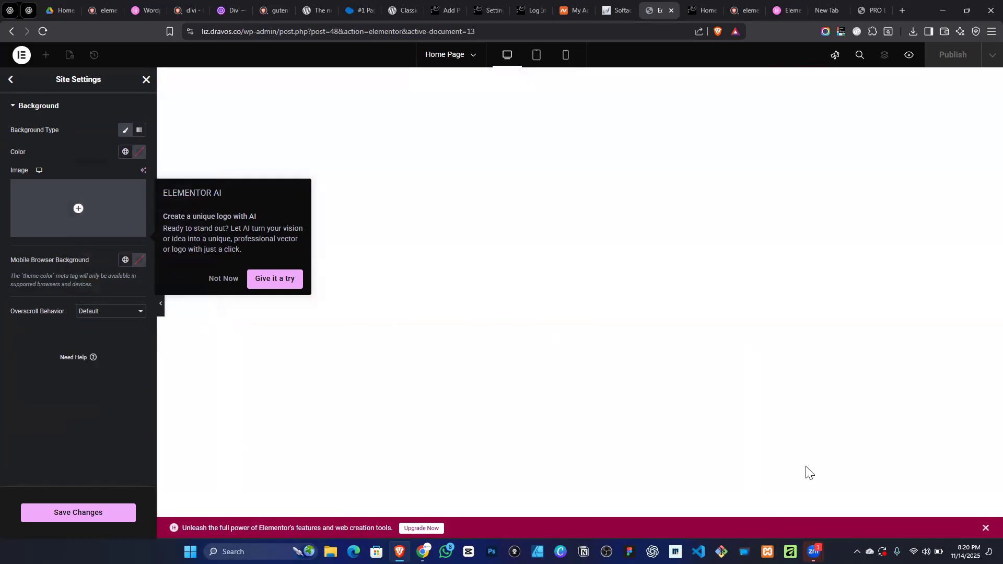
left_click(105, 311)
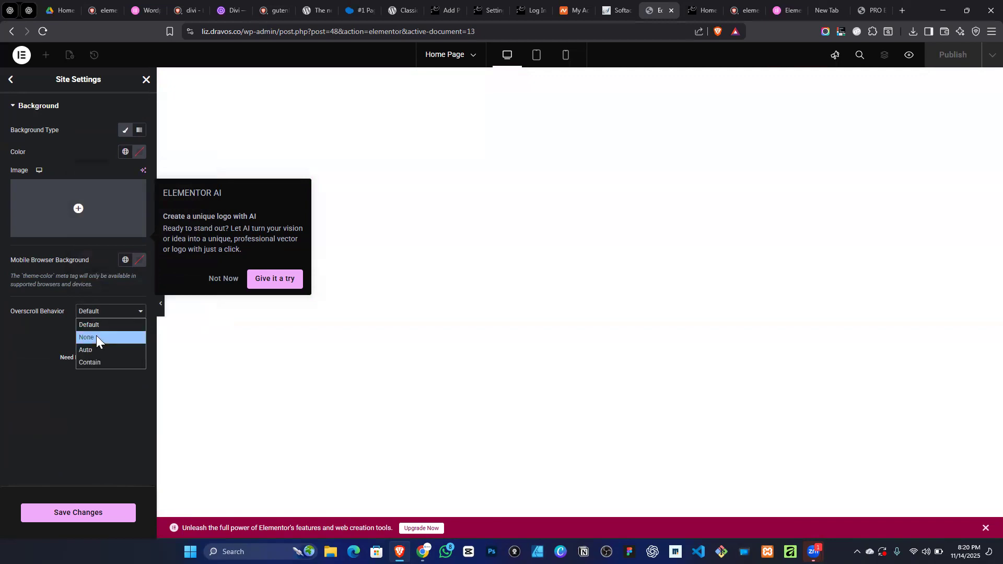
left_click(99, 325)
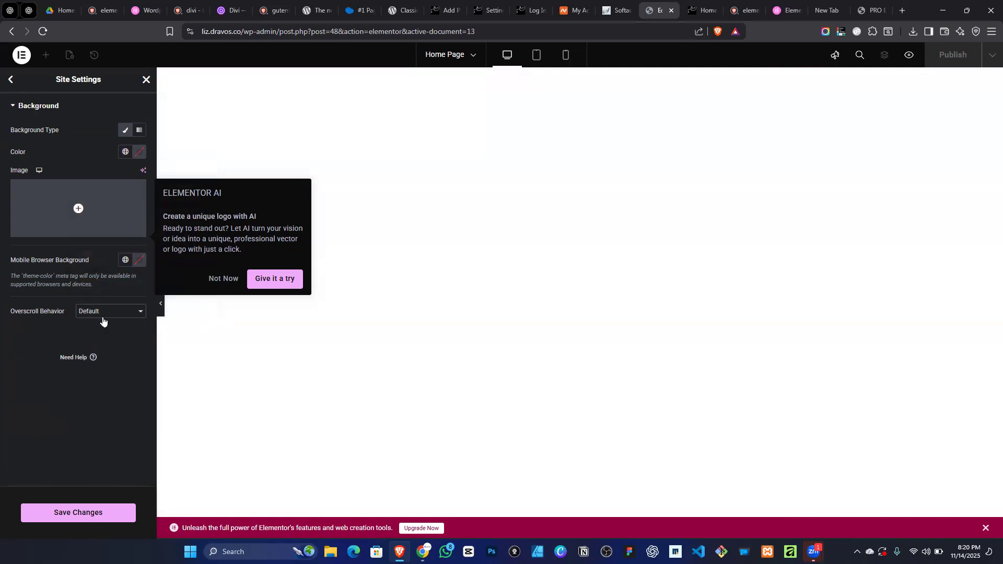
left_click(22, 106)
left_click(16, 77)
scroll(89, 377, "down", 2)
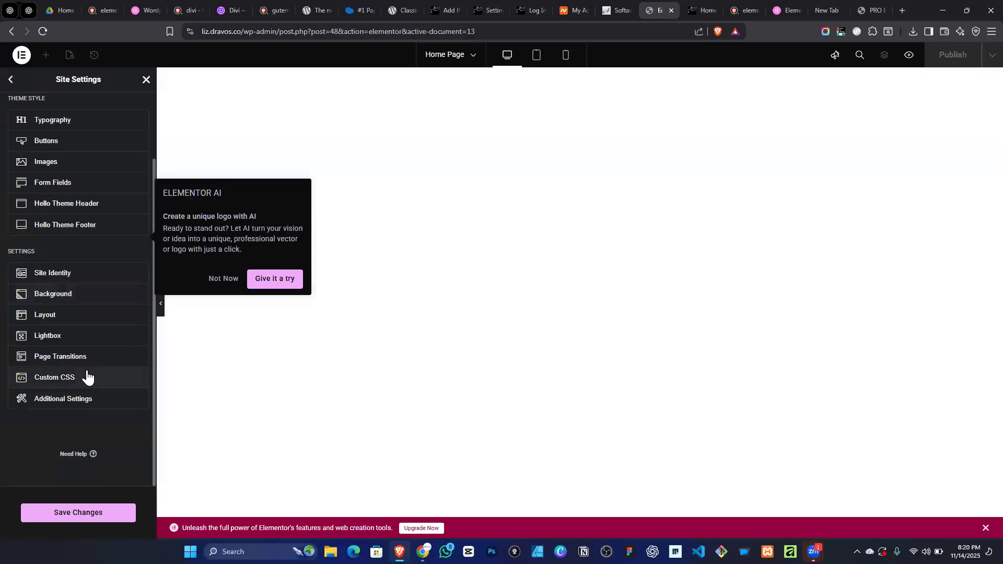
Make Elementor Canvas the default page layout, save, and expand the Breakpoints section
left_click(92, 308)
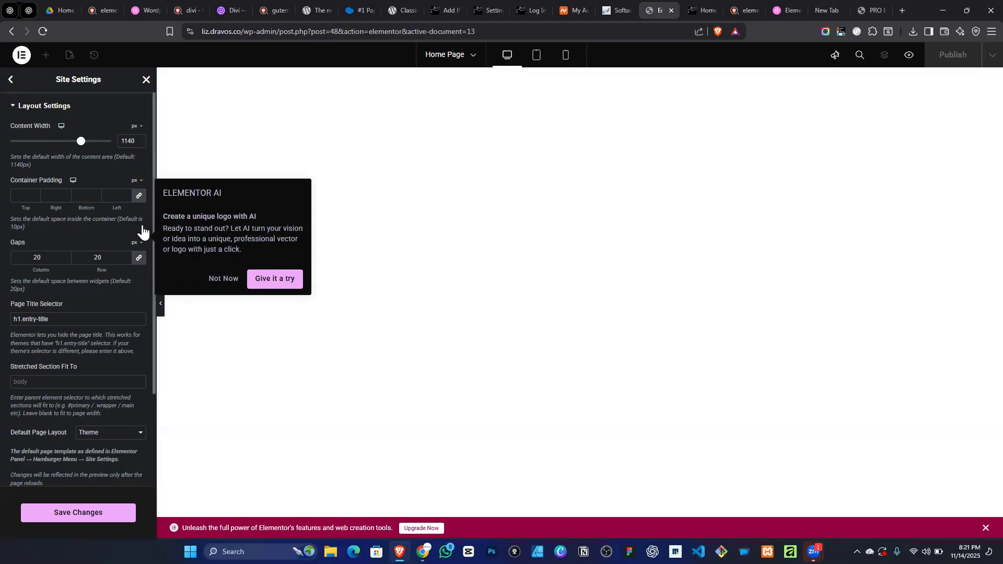
scroll(85, 305, "down", 2)
left_click(118, 326)
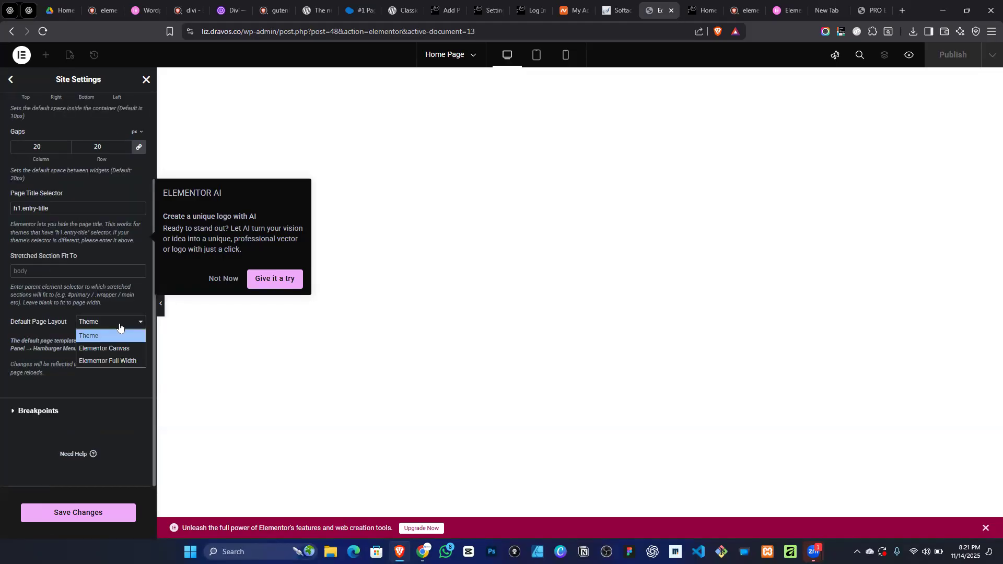
left_click(111, 351)
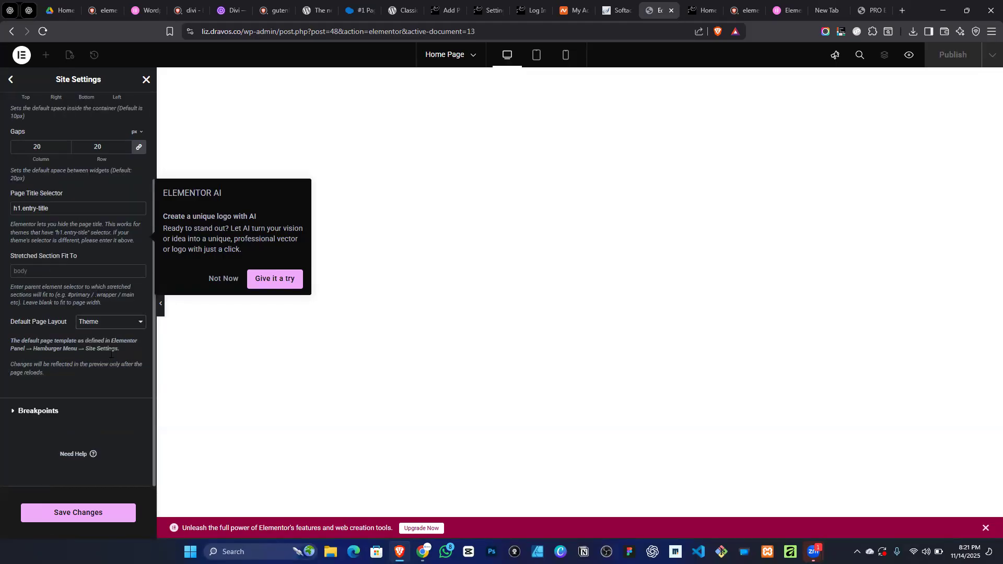
left_click(79, 512)
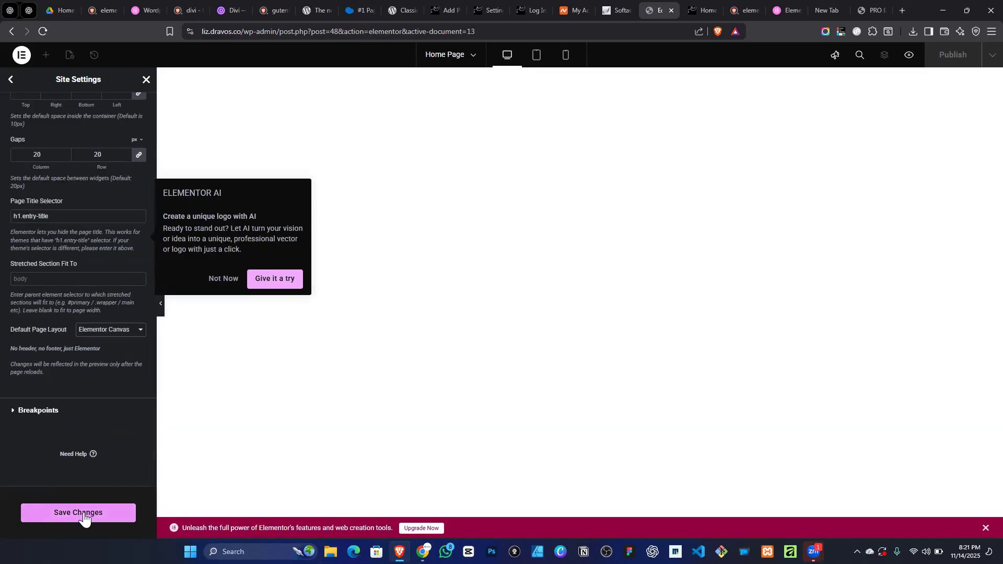
left_click(42, 415)
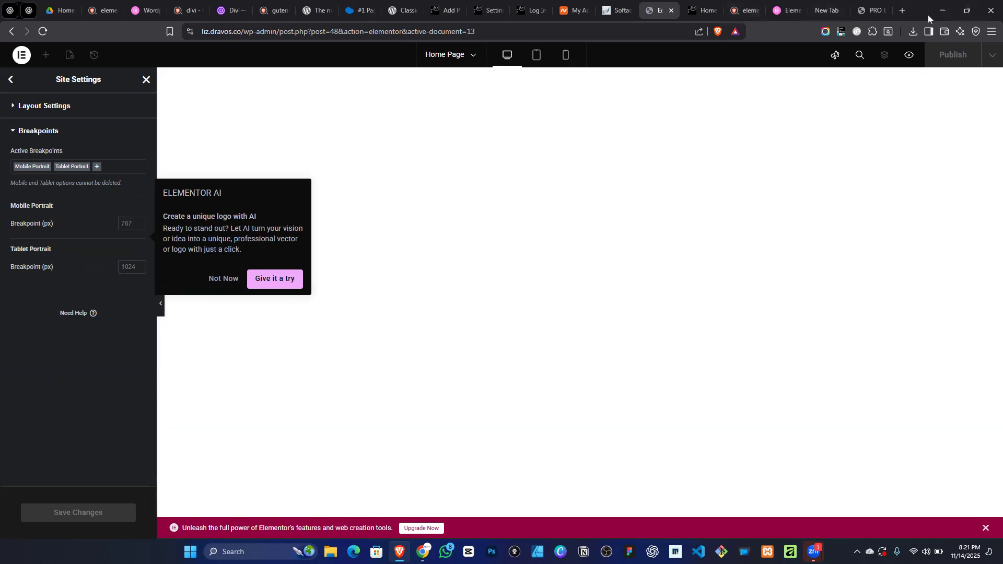
Resize the browser window and load therealsmo.com in a new tab
left_click(967, 10)
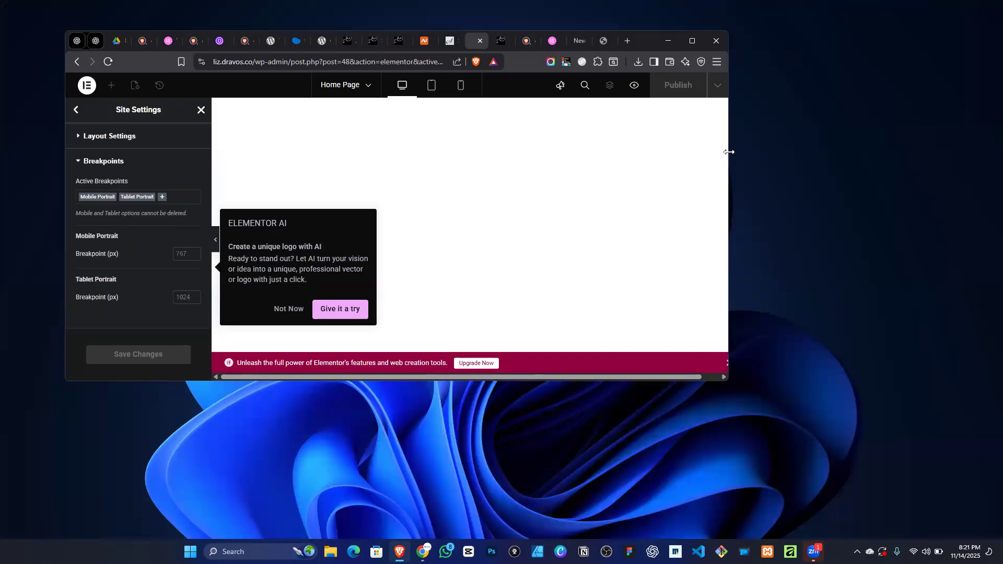
left_click_drag(729, 152, 975, 156)
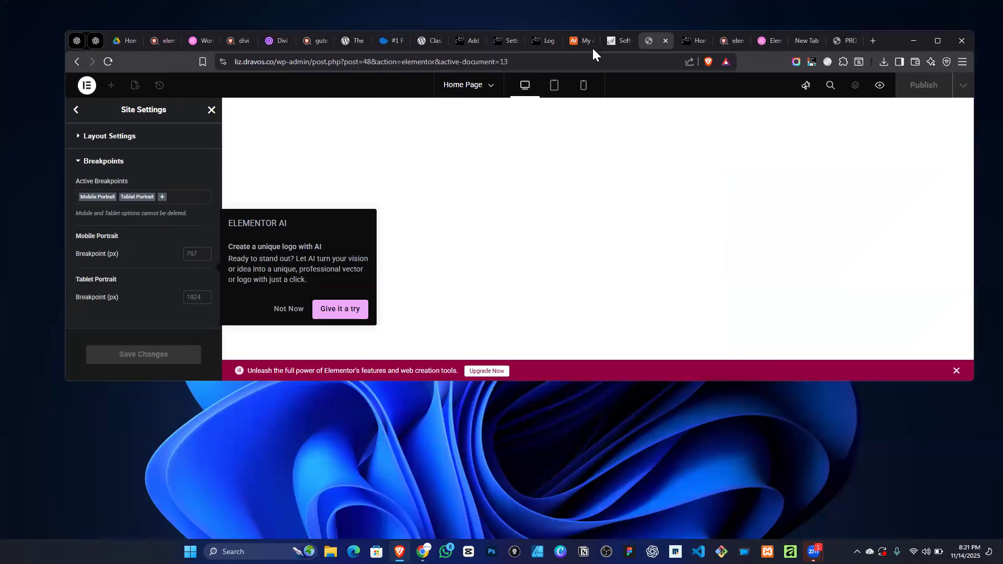
left_click(865, 41)
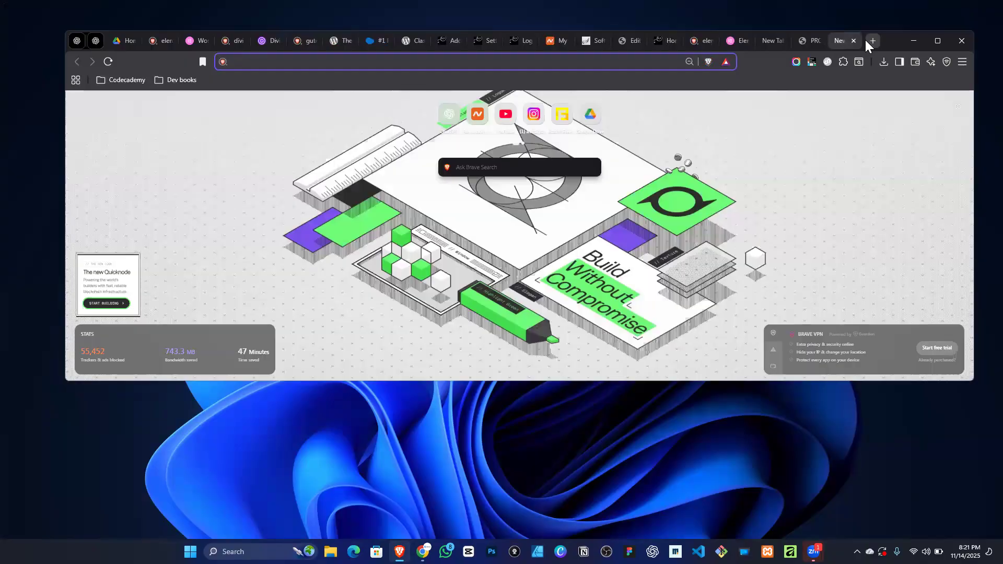
type("t")
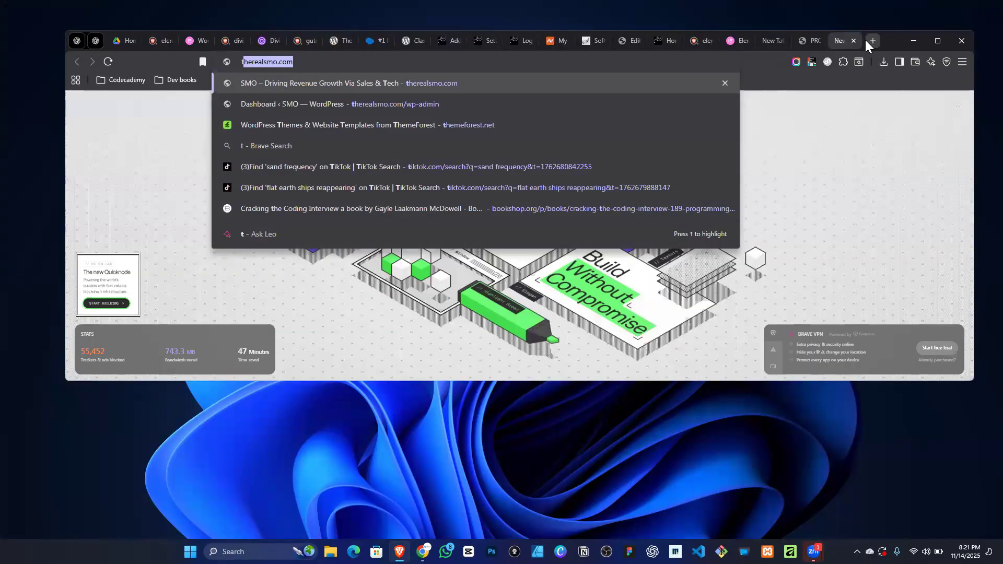
key("Return")
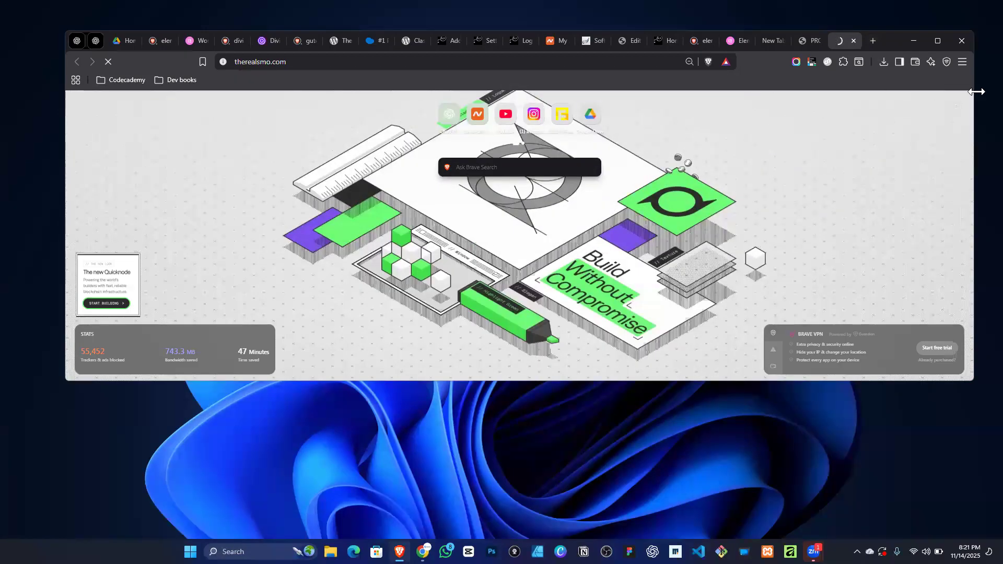
Narrow the window to a phone-like width to show the site reflowing, then maximize it
left_click_drag(973, 89, 997, 92)
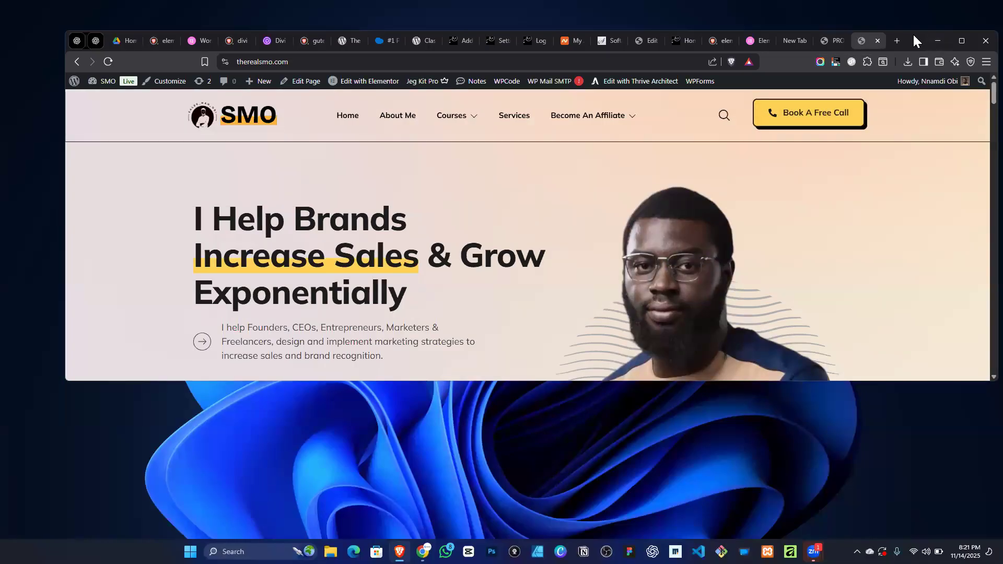
left_click_drag(913, 33, 891, 20)
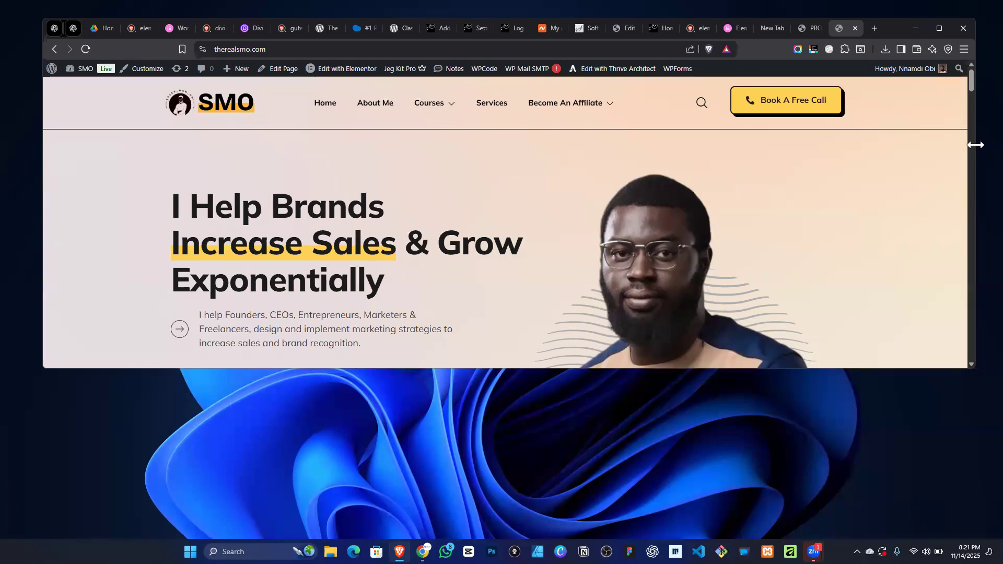
left_click_drag(975, 144, 633, 153)
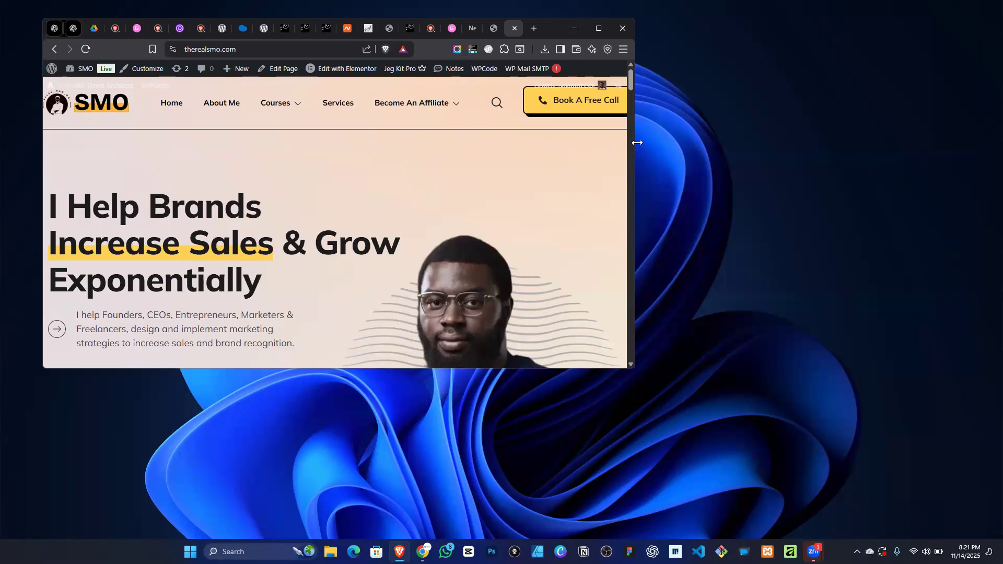
left_click_drag(636, 143, 548, 146)
scroll(315, 235, "down", 5)
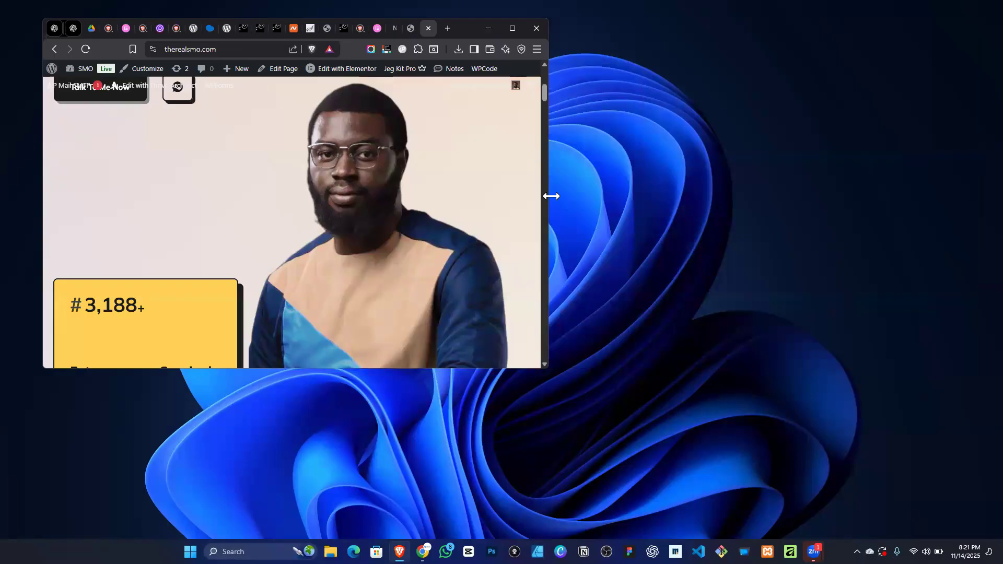
left_click_drag(551, 196, 452, 209)
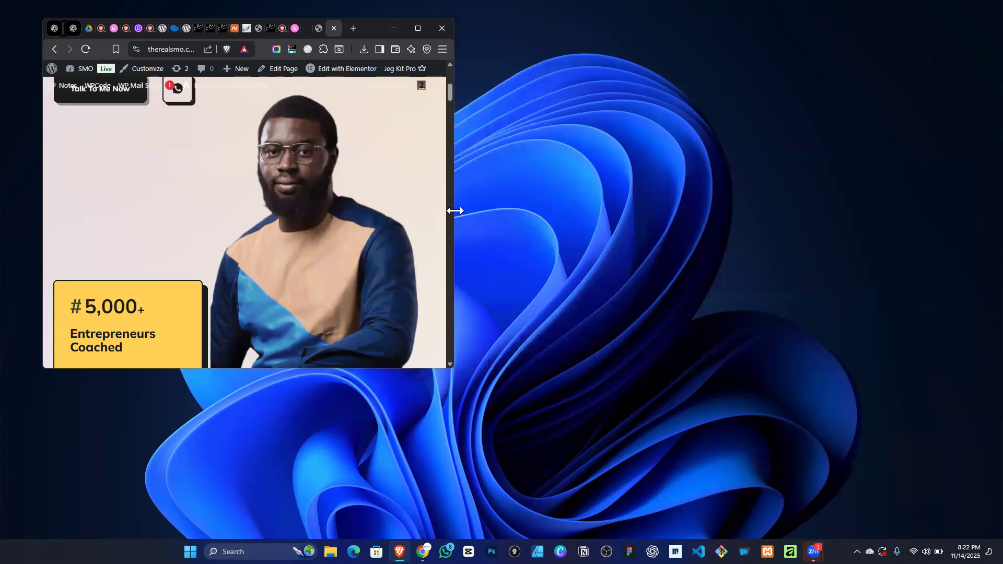
left_click_drag(452, 210, 993, 175)
left_click(960, 29)
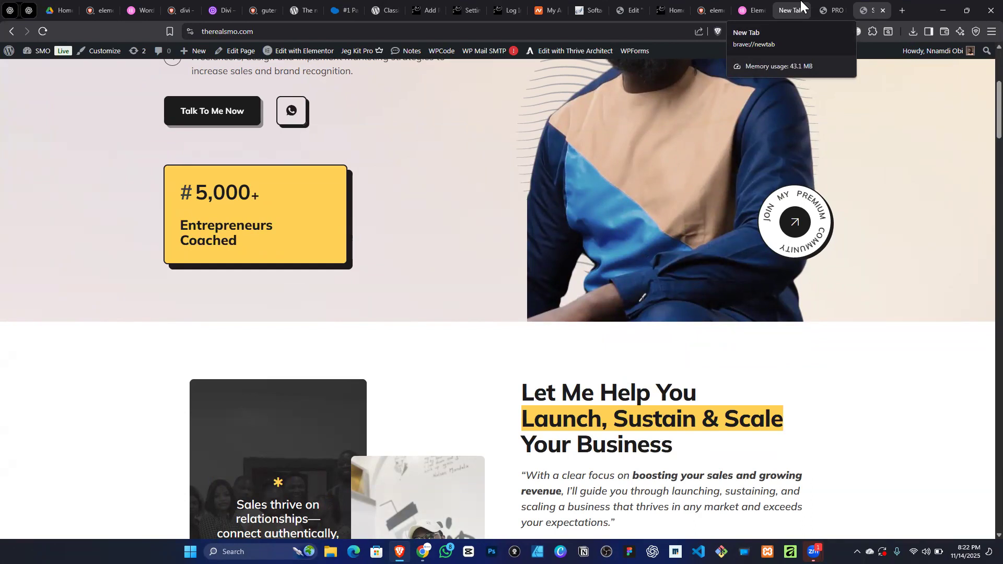
In the Home Page editor, view the addable breakpoints and expand Layout Settings (1140 px, 20 px gaps)
left_click(672, 10)
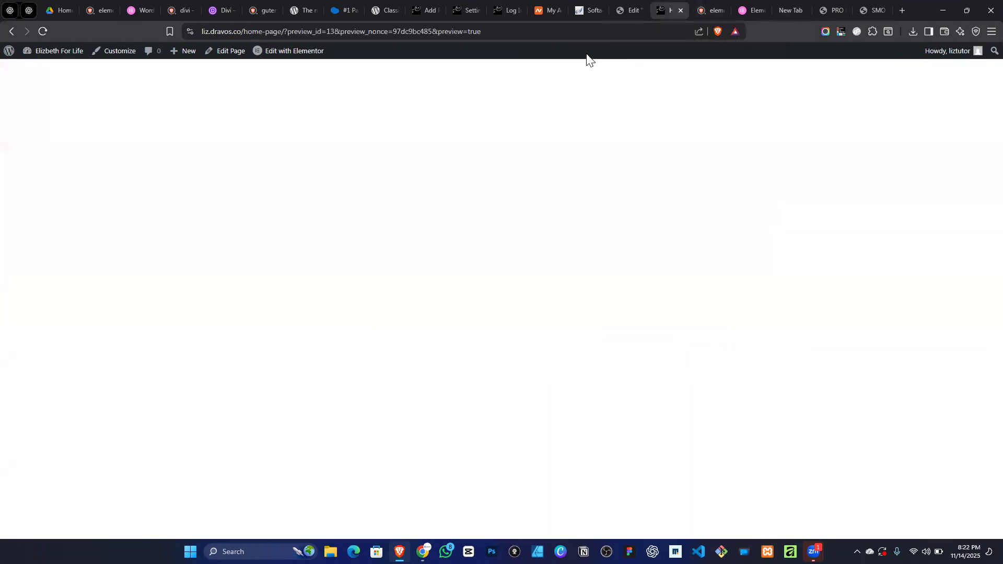
left_click(710, 8)
left_click(626, 9)
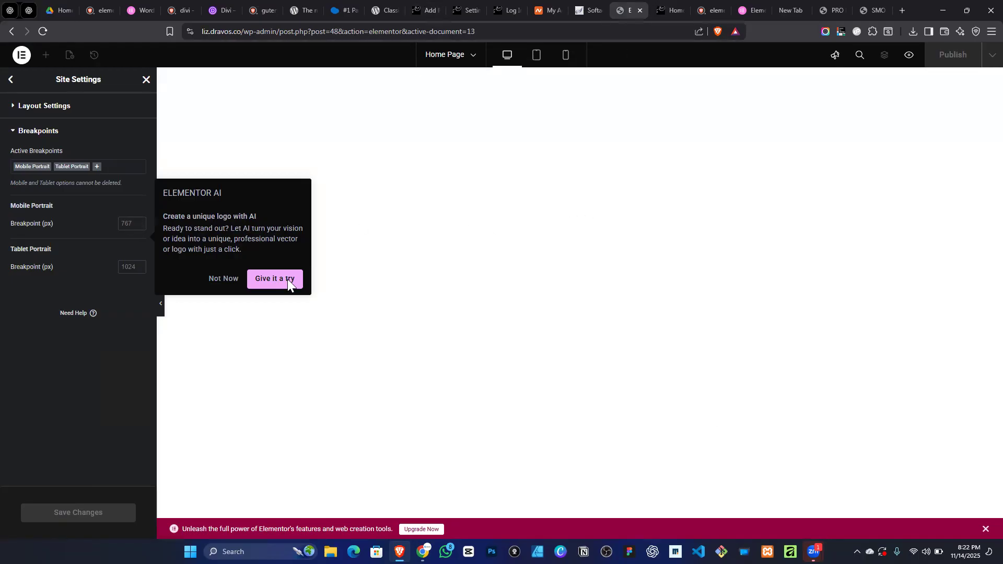
left_click(98, 167)
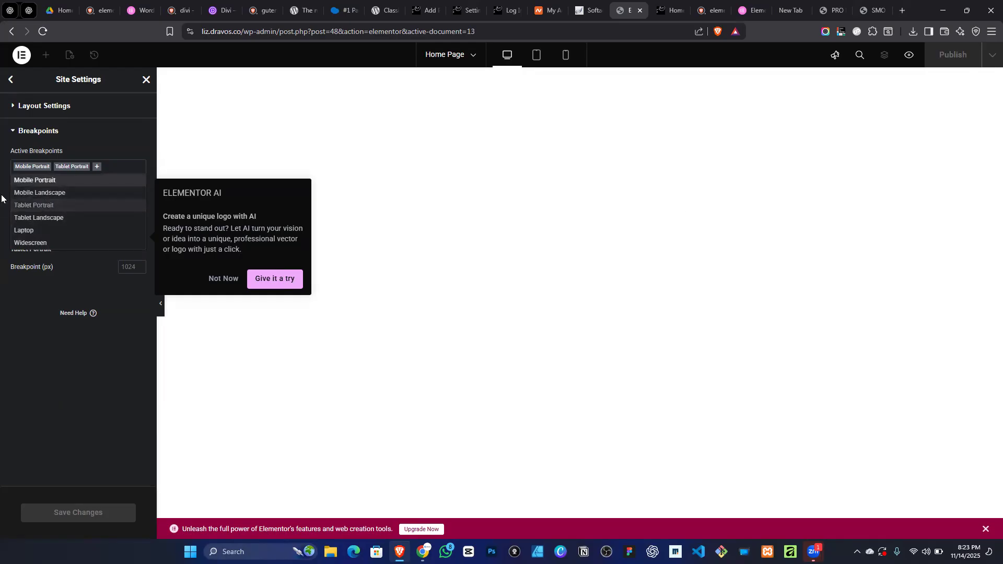
left_click(10, 106)
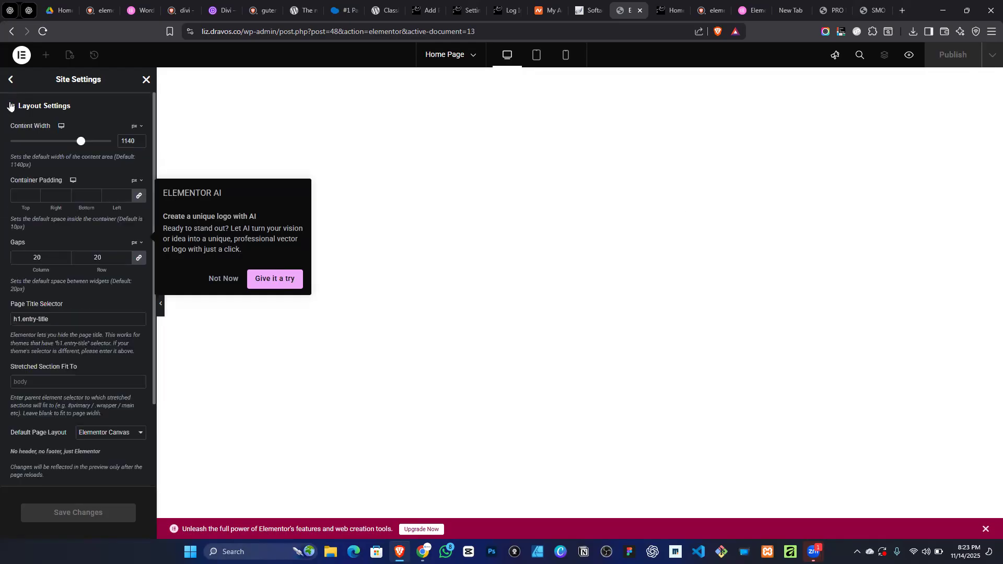
Look through Page Transitions and Custom CSS, then open Elementor's Additional Settings page
left_click(10, 106)
left_click(11, 79)
scroll(66, 384, "down", 2)
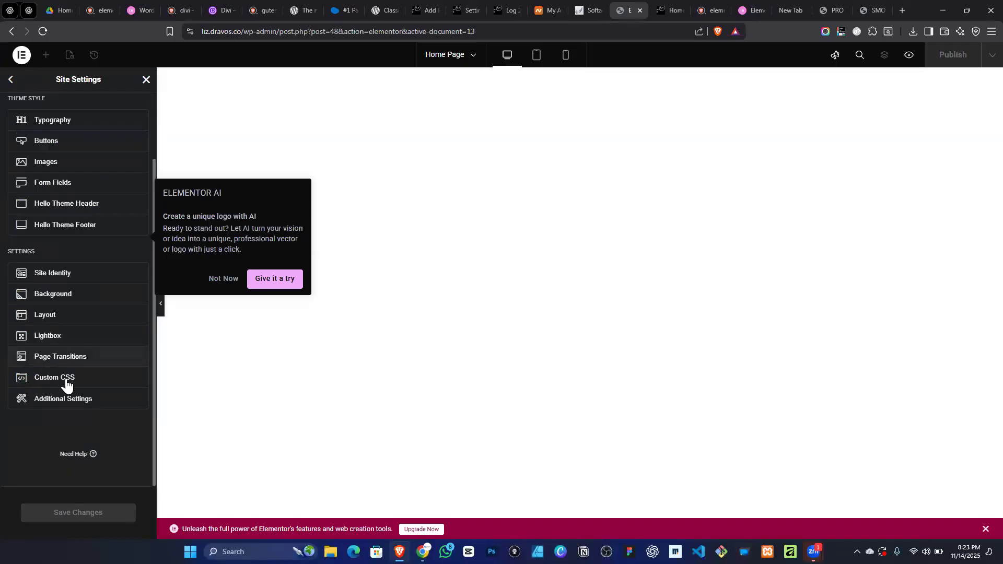
left_click(67, 360)
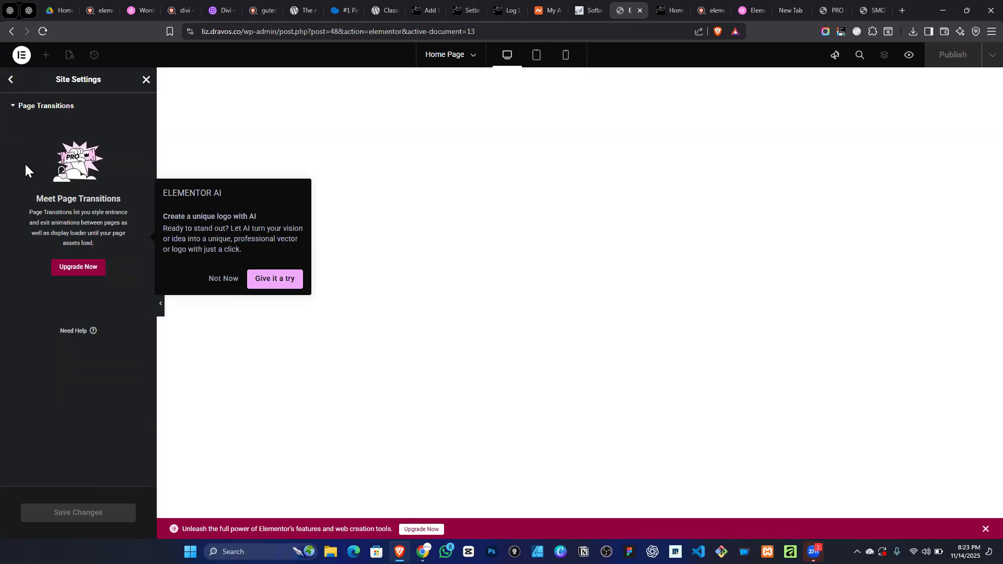
left_click(10, 79)
left_click(77, 463)
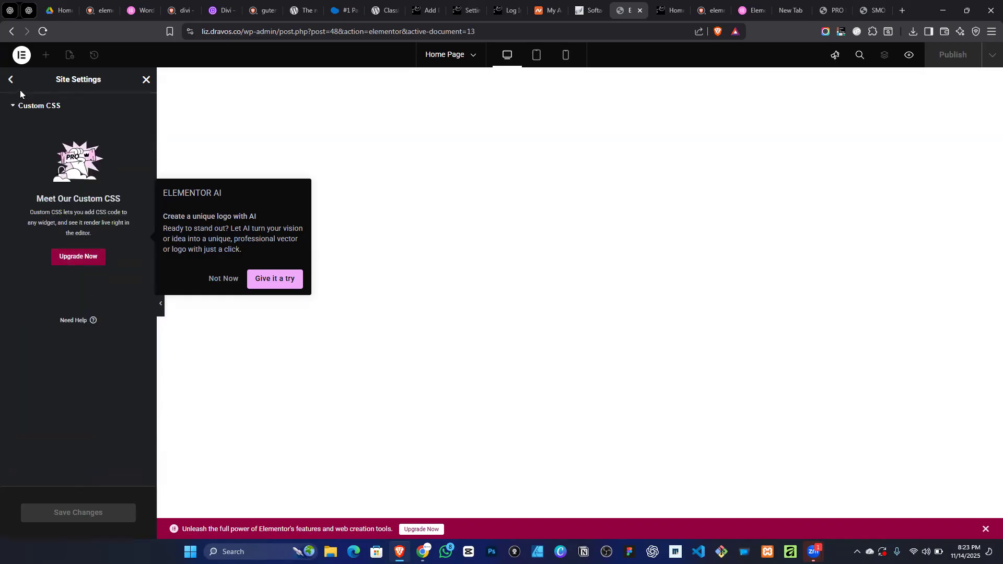
left_click(10, 79)
left_click(58, 479)
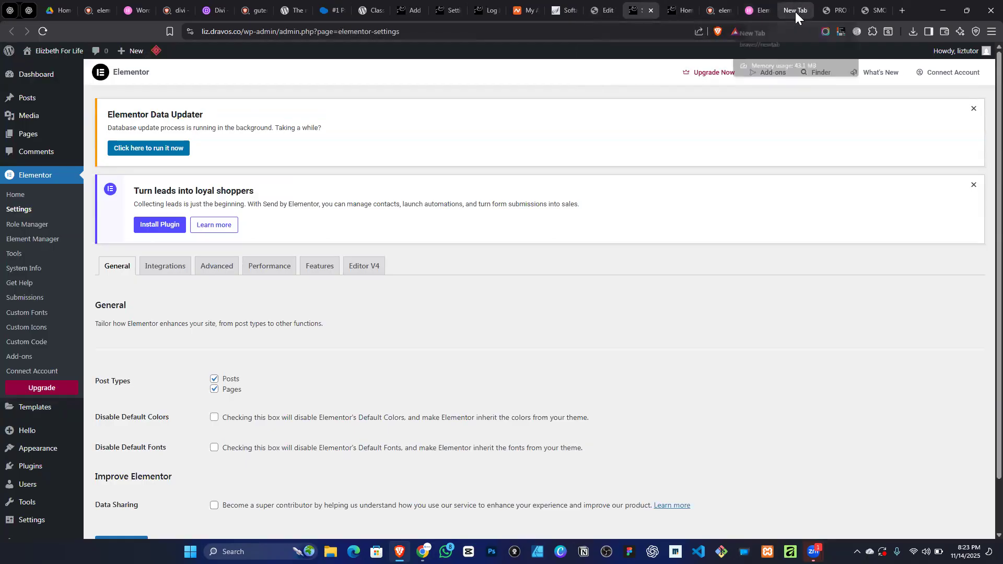
Return to the editor tab, leave Site Settings, and open the Elementor main menu
left_click(606, 7)
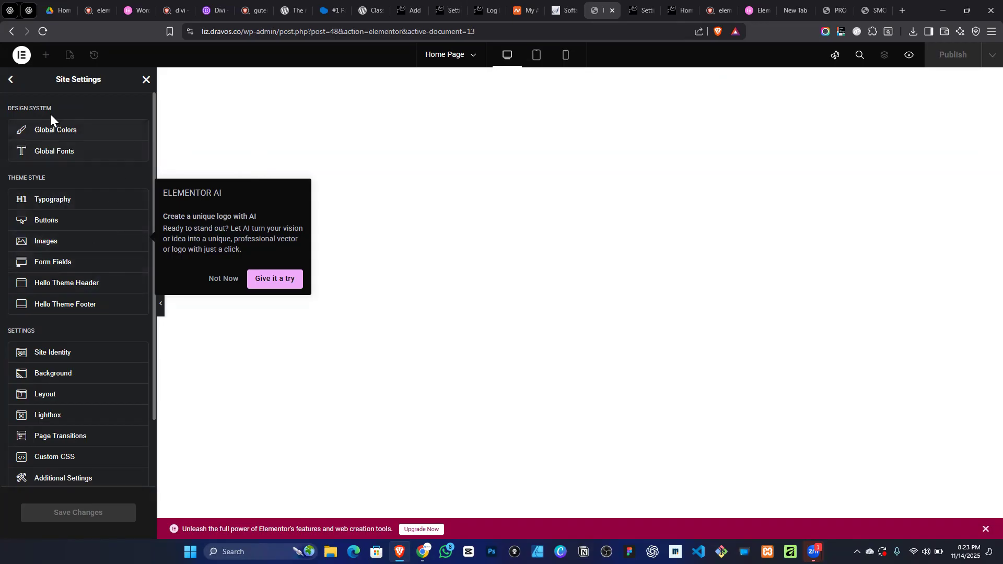
left_click(11, 80)
left_click(21, 56)
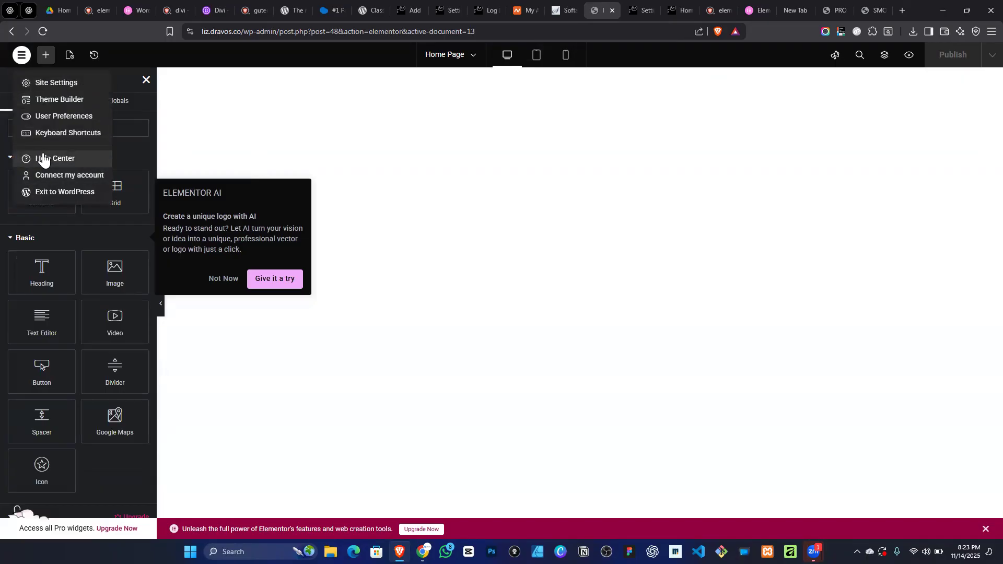
Open the Theme Builder from the Elementor menu and dismiss the antivirus notification
left_click(54, 109)
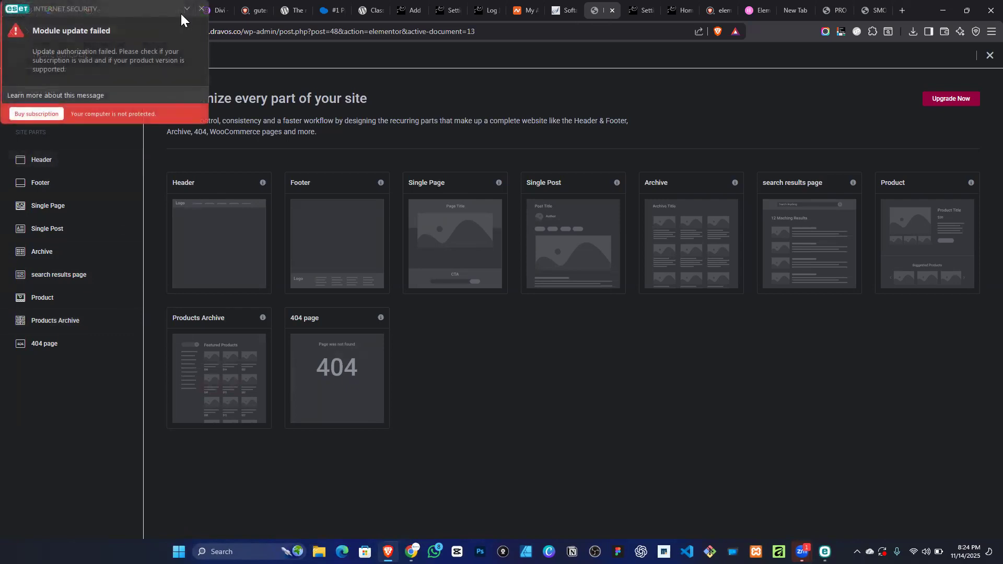
left_click(201, 7)
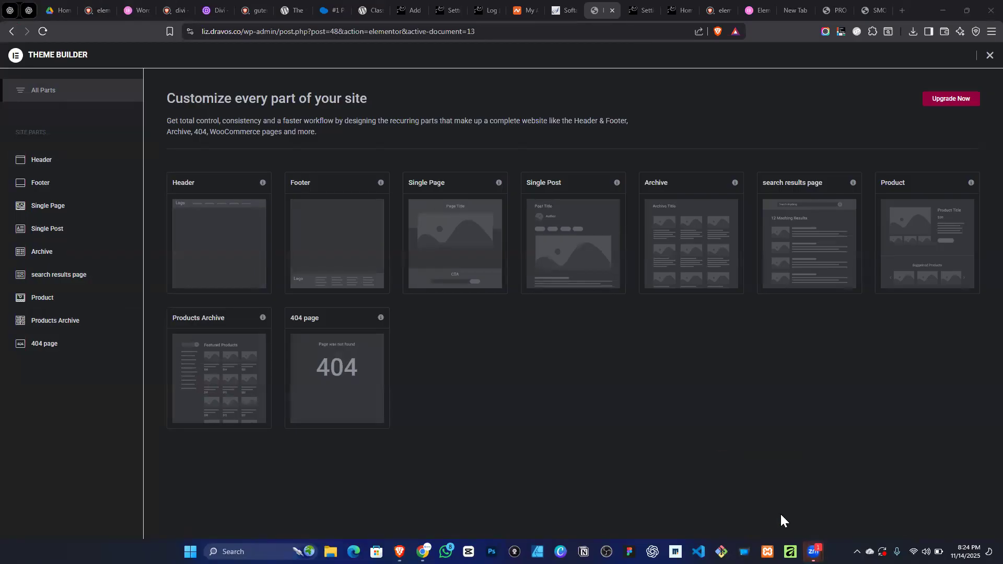
mouse_move(814, 552)
left_click(852, 497)
left_click(697, 377)
mouse_move(400, 552)
Return to the Home Page's block editor and launch Edit with Elementor
left_click(9, 33)
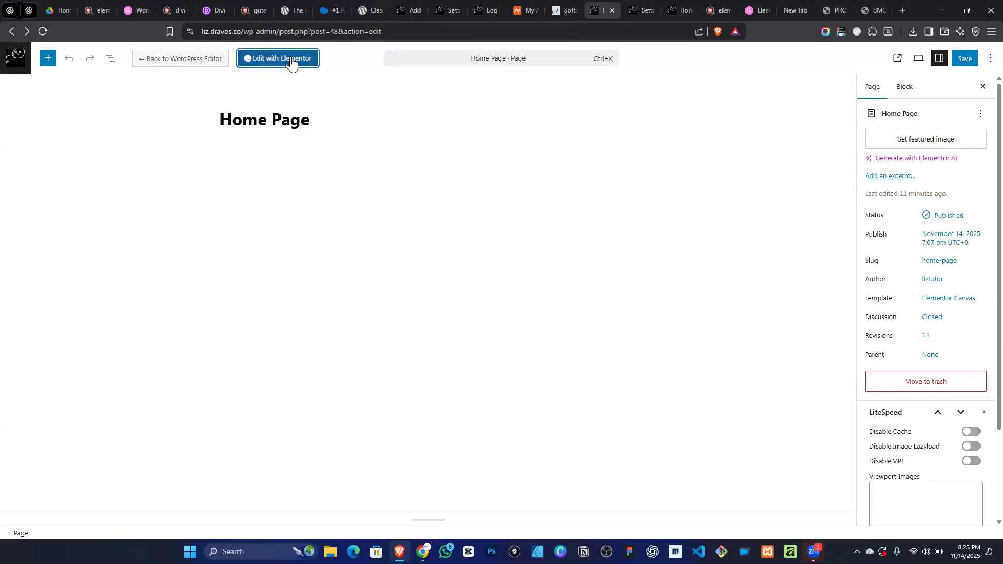
left_click(291, 59)
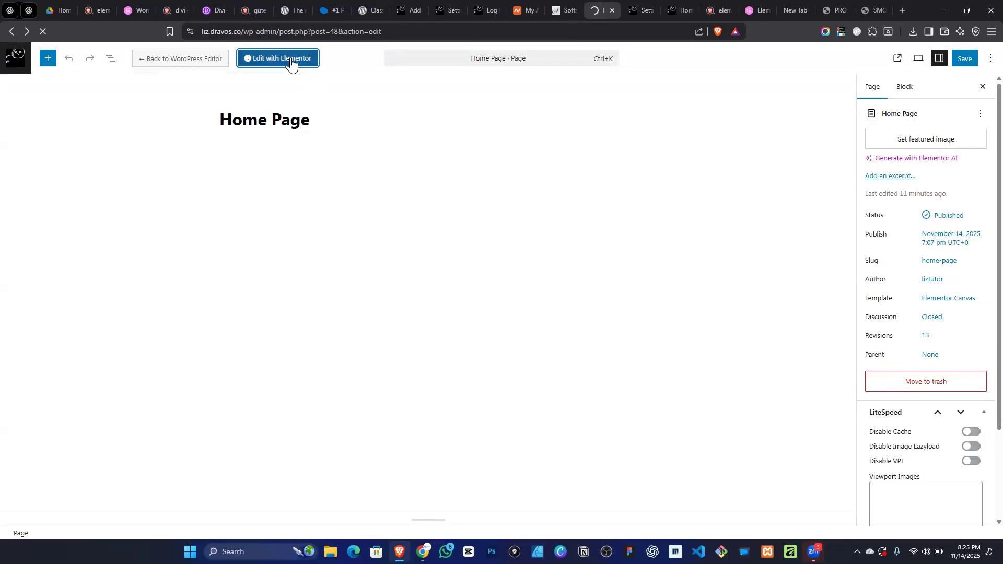
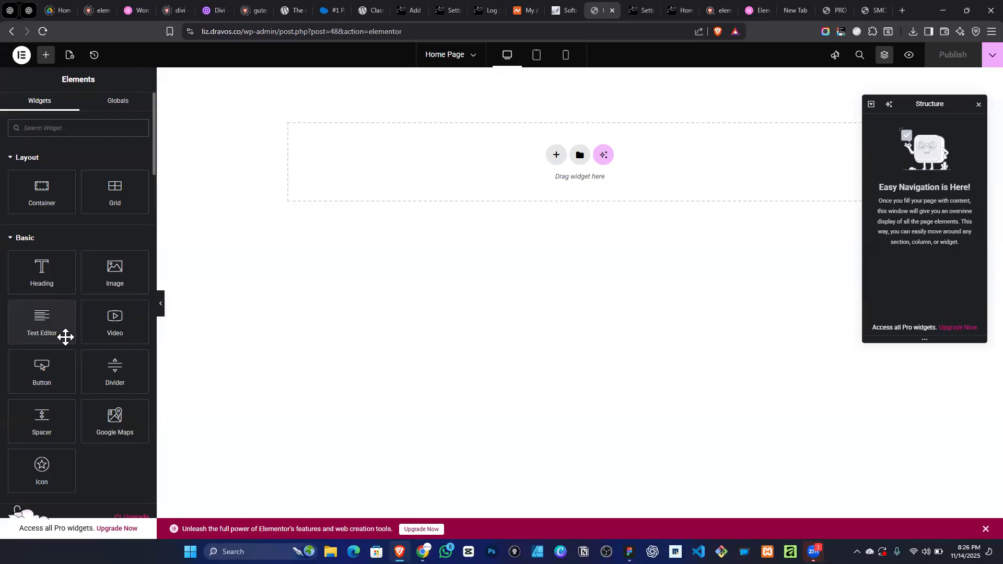
Close the Structure panel so only the empty Home Page container shows
left_click(979, 105)
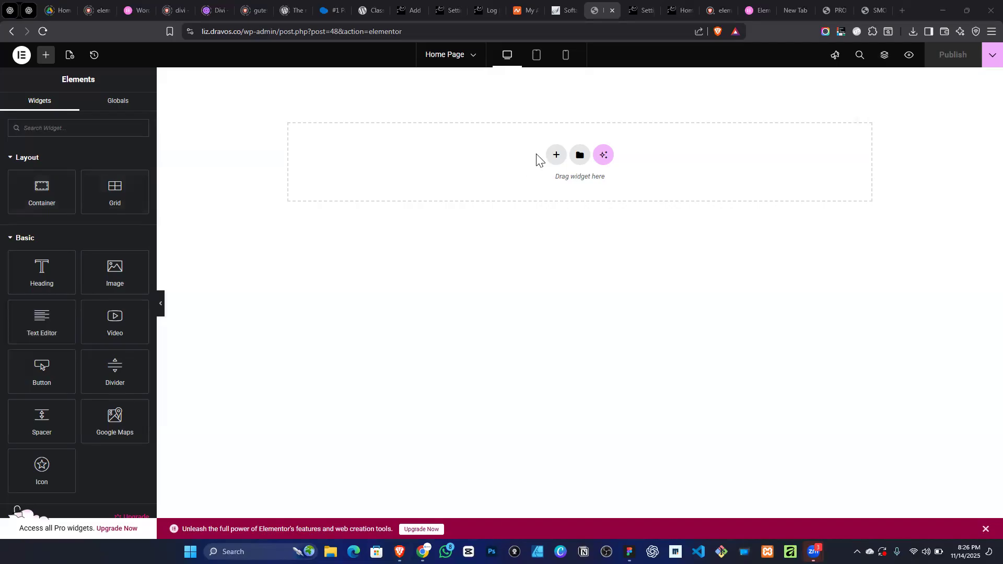
Give the empty container a Flexbox layout and pick a multi-cell structure preset
left_click(556, 155)
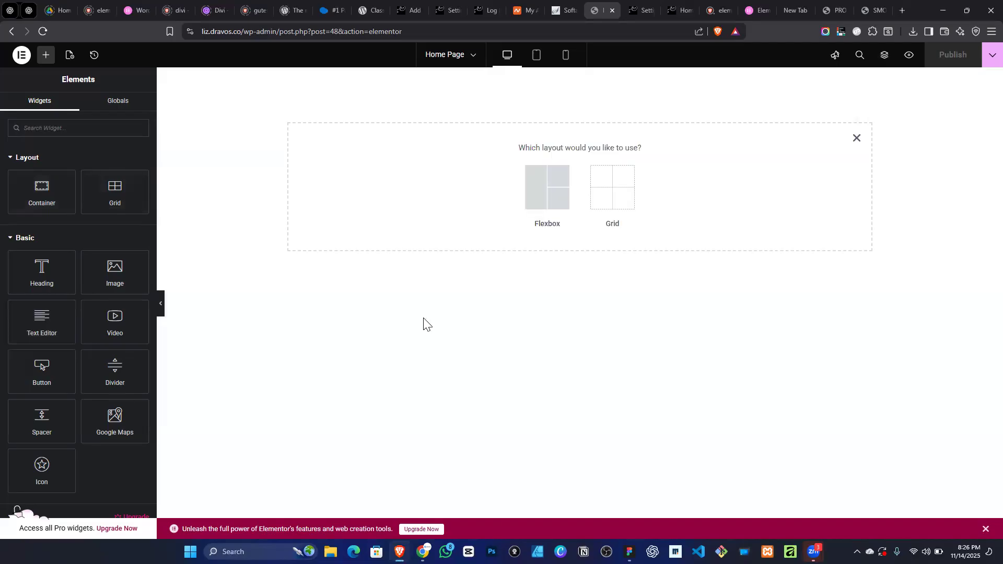
left_click(857, 138)
left_click(555, 155)
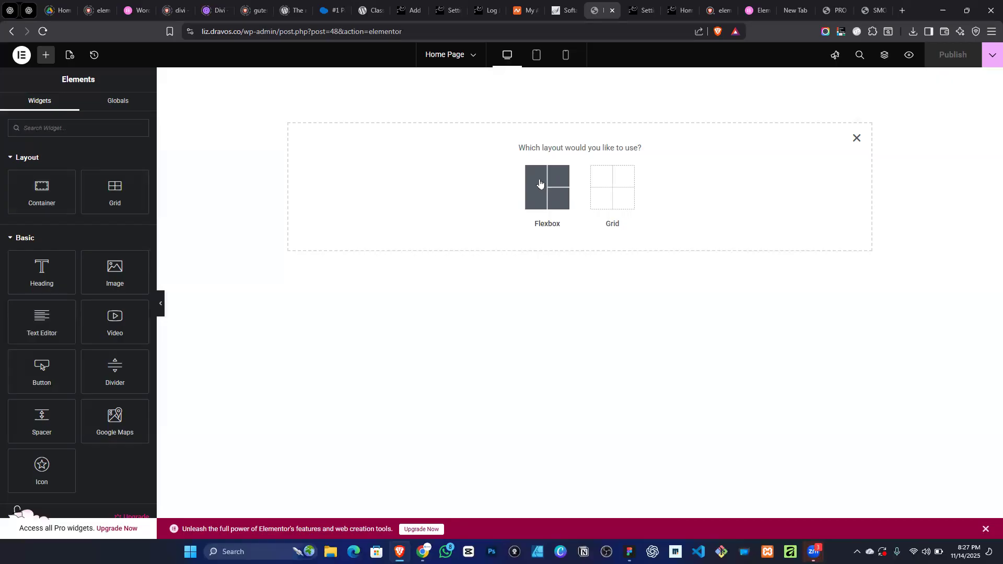
left_click(539, 183)
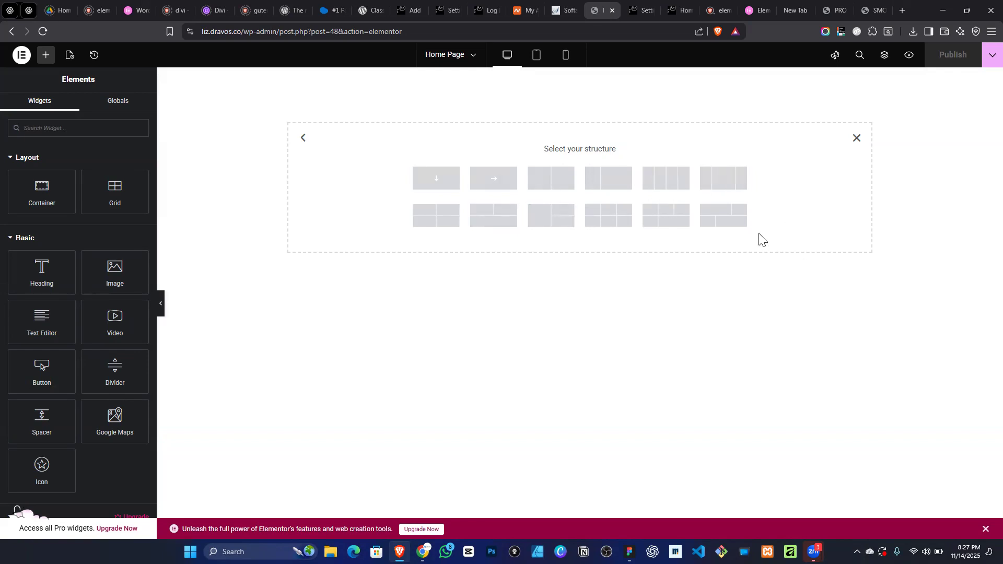
left_click(734, 223)
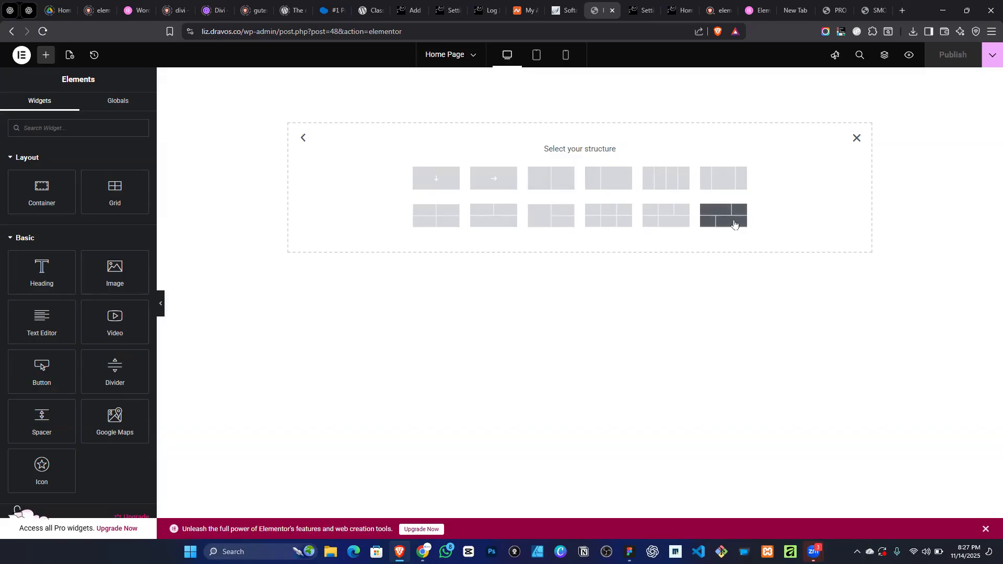
Search 'bentogrid' in a new tab and open the bentogrids.com gallery
left_click(898, 12)
type("bentogrid.")
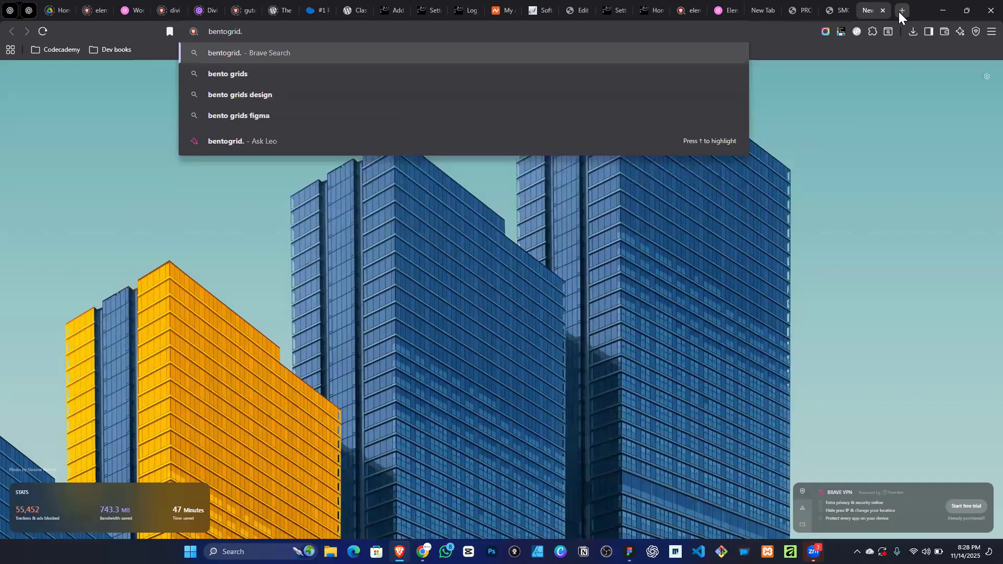
key("Return")
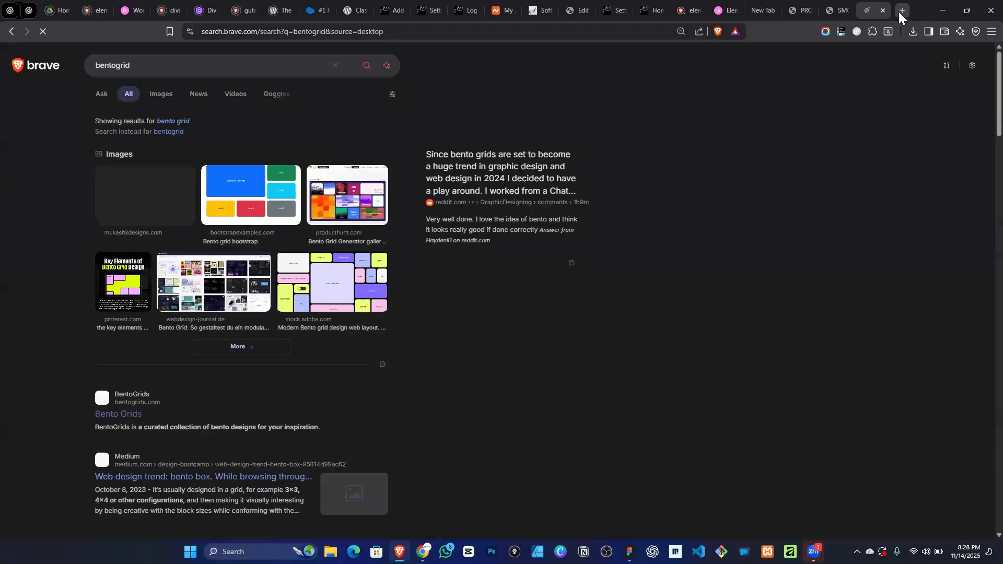
left_click(108, 416)
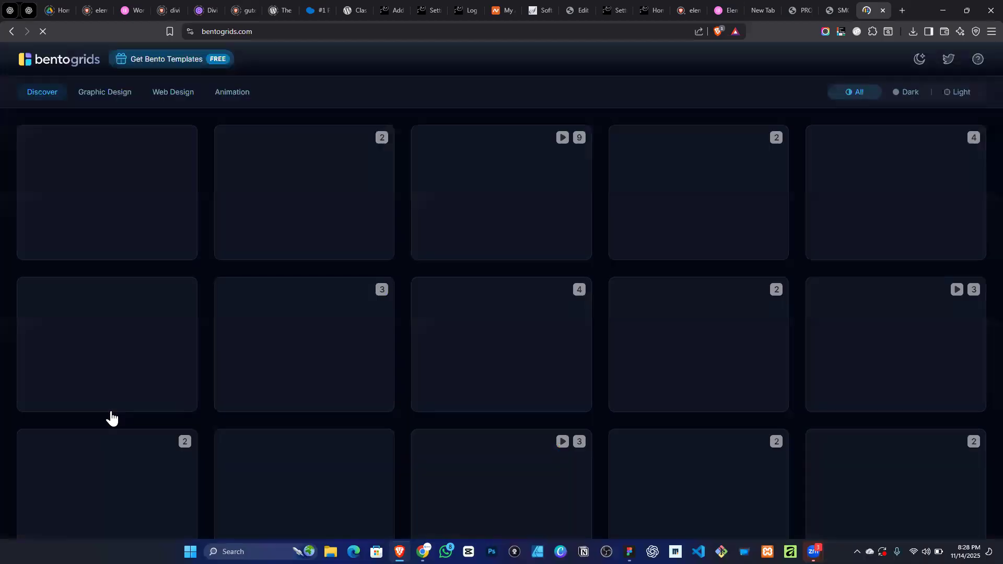
Filter Bento Grids to Web Design examples and scroll through the gallery
left_click(163, 103)
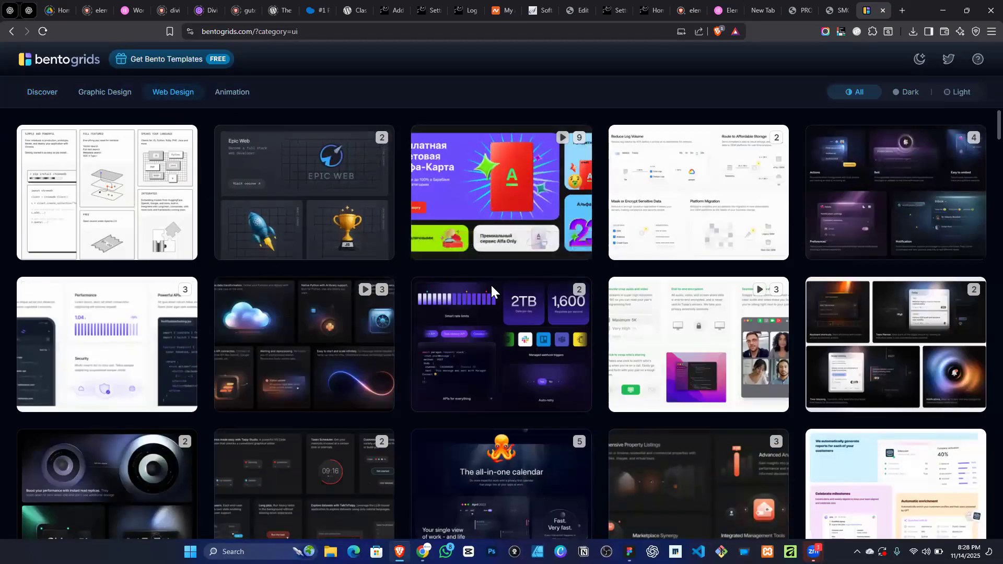
scroll(633, 312, "down", 10)
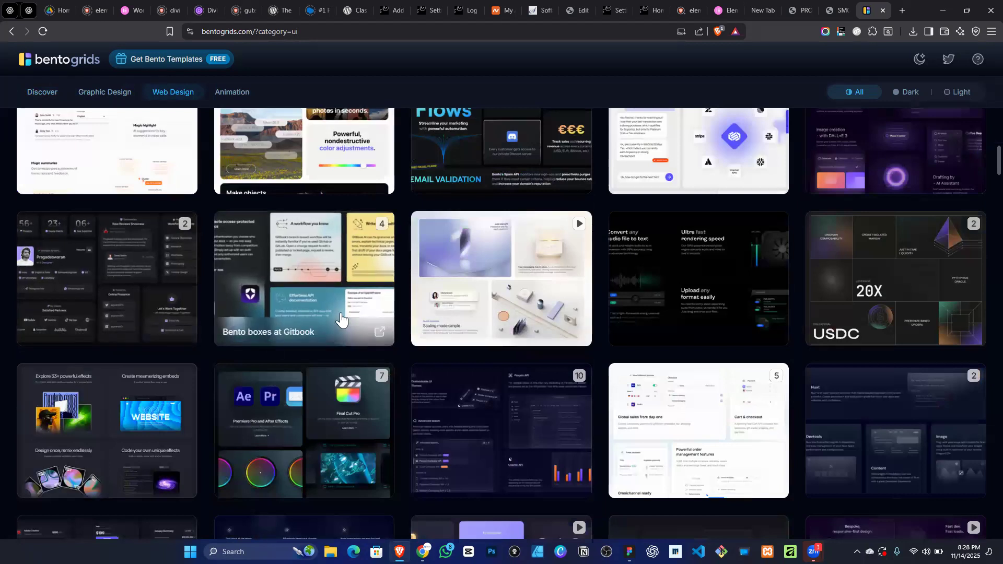
scroll(340, 321, "down", 5)
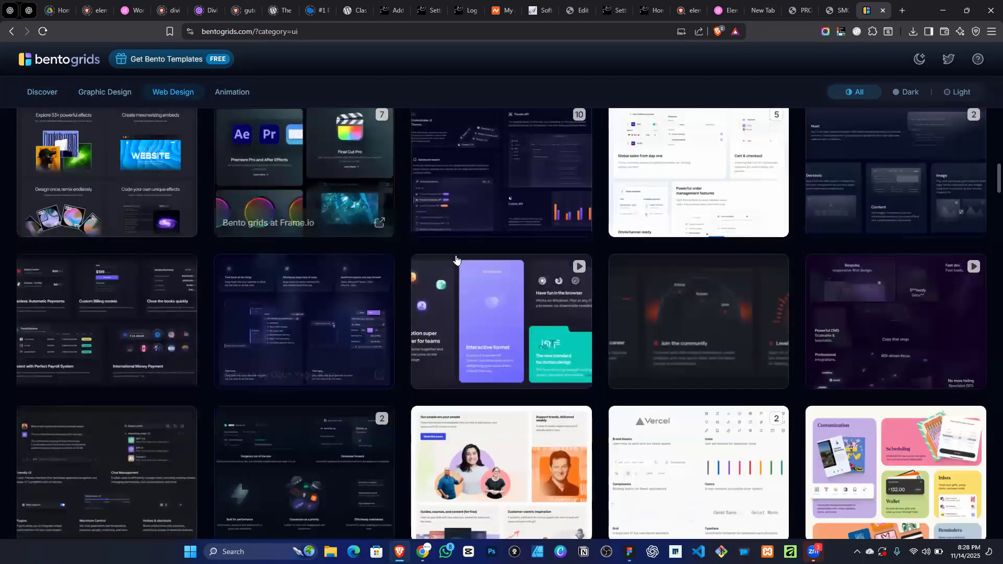
scroll(496, 340, "up", 15)
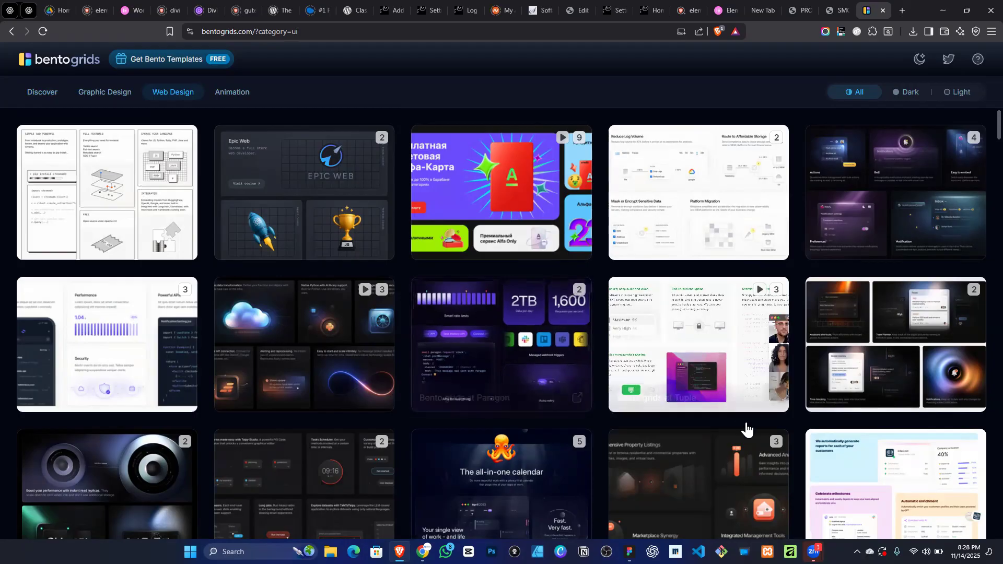
scroll(741, 426, "down", 10)
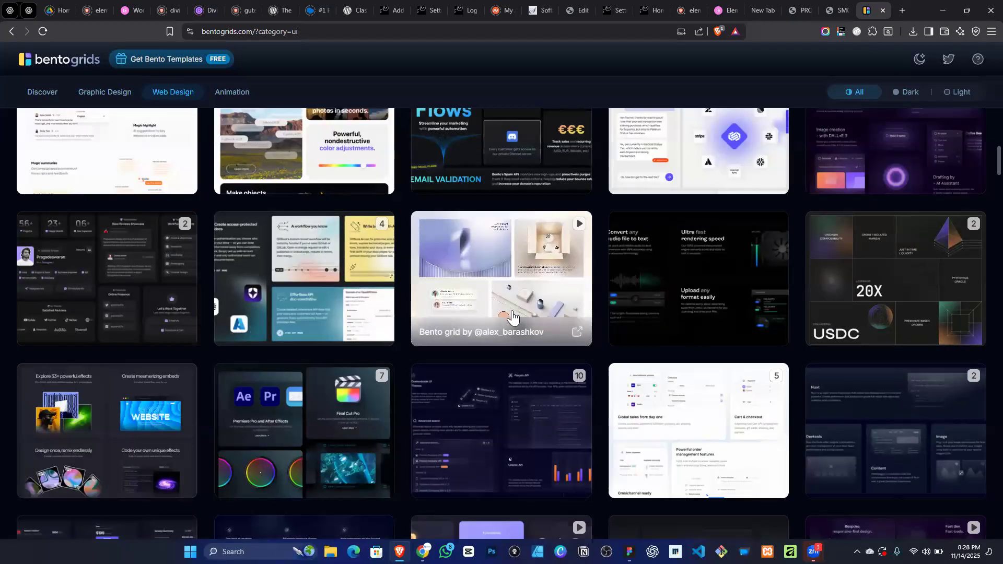
Inspect the Gitbook bento example, close it, and switch to the empty new tab
left_click(271, 237)
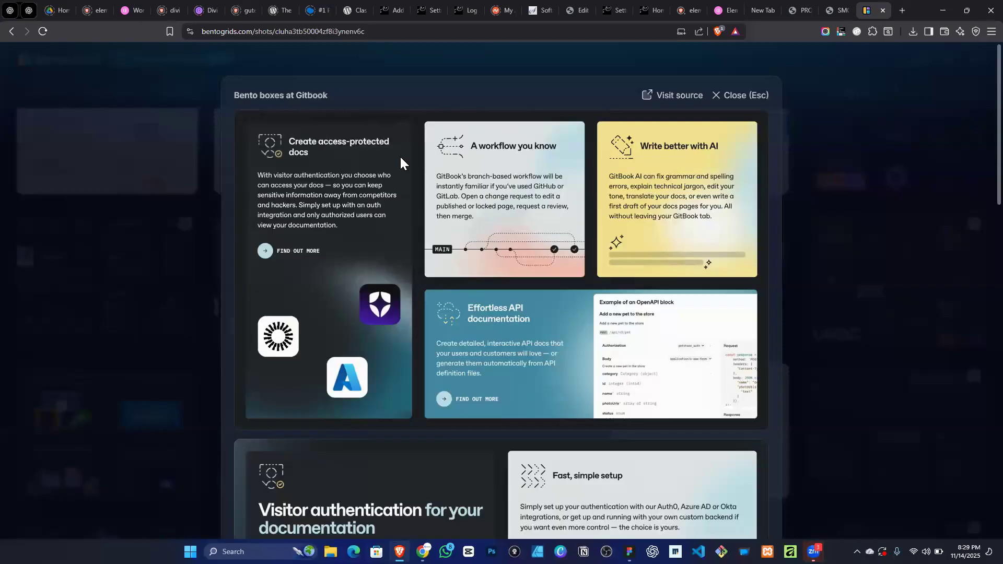
scroll(698, 269, "down", 15)
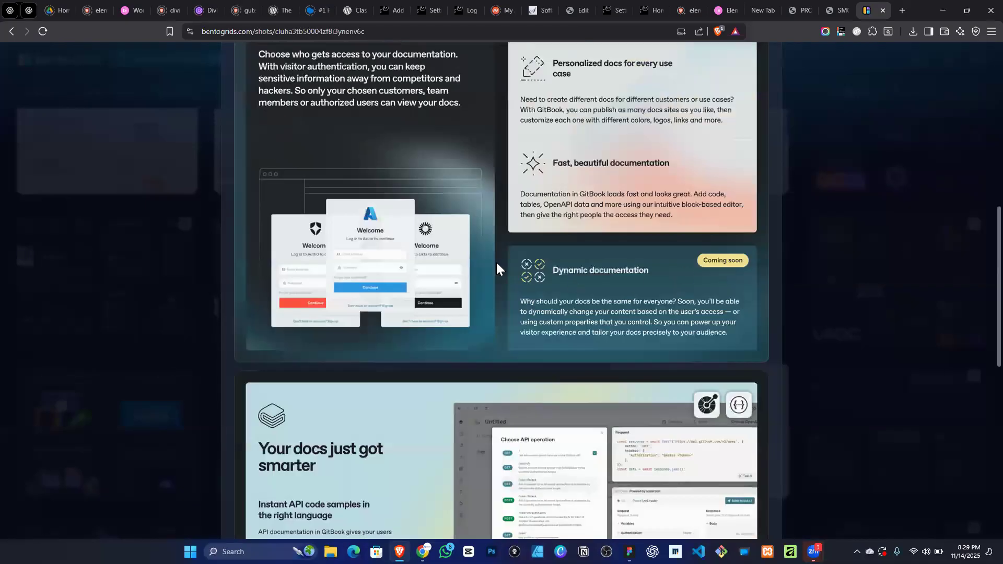
scroll(503, 236, "down", 1)
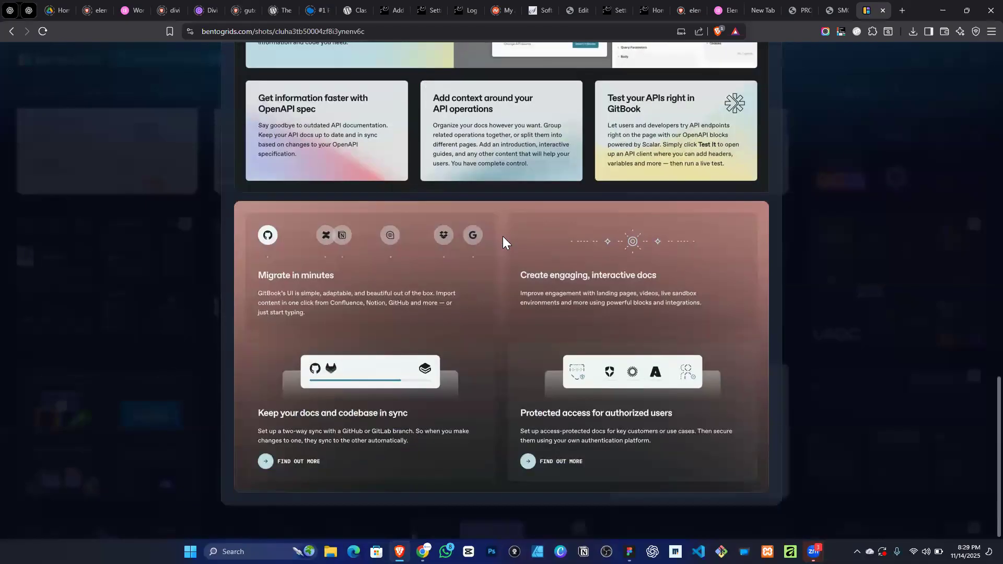
scroll(586, 262, "up", 10)
scroll(400, 260, "down", 5)
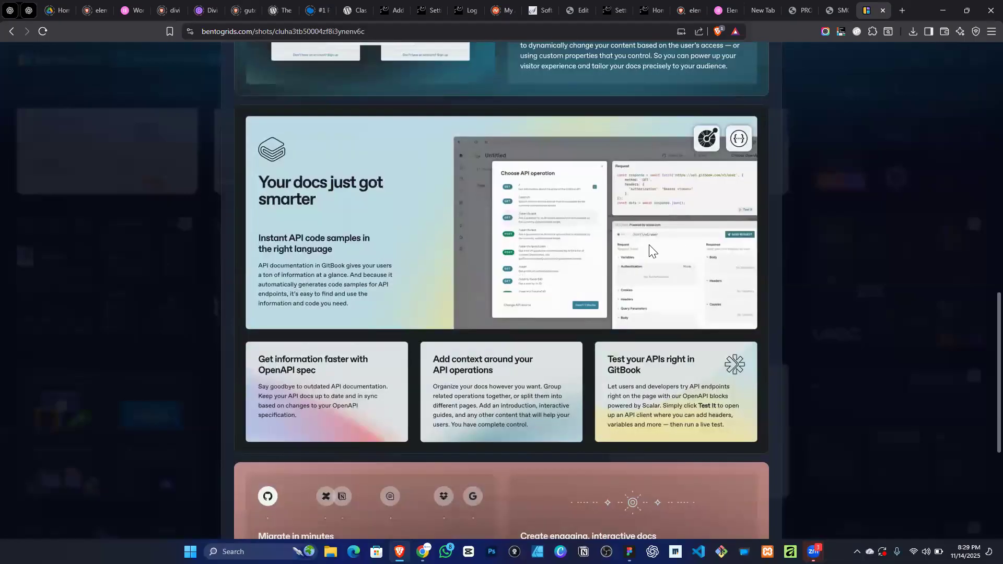
left_click(834, 242)
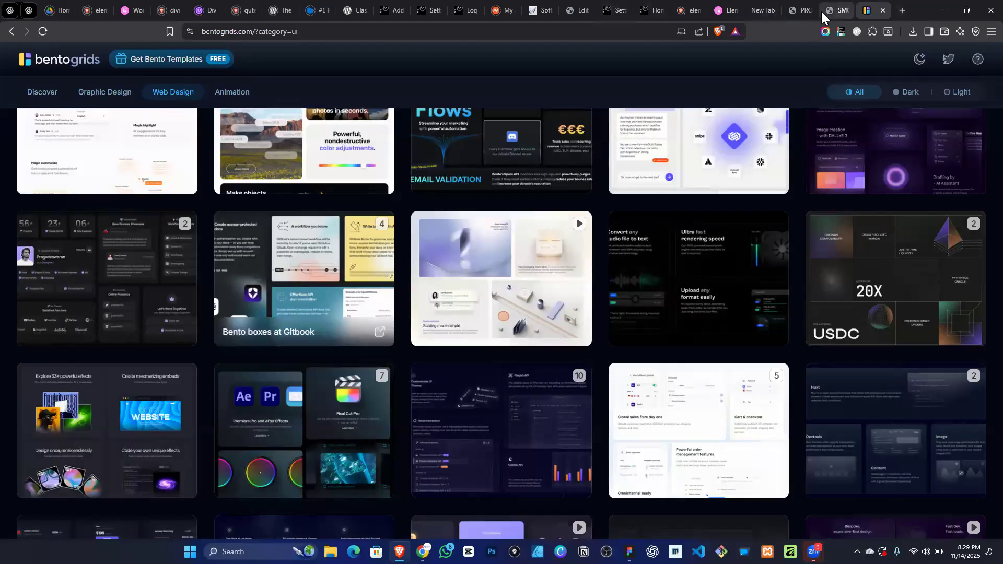
left_click(762, 10)
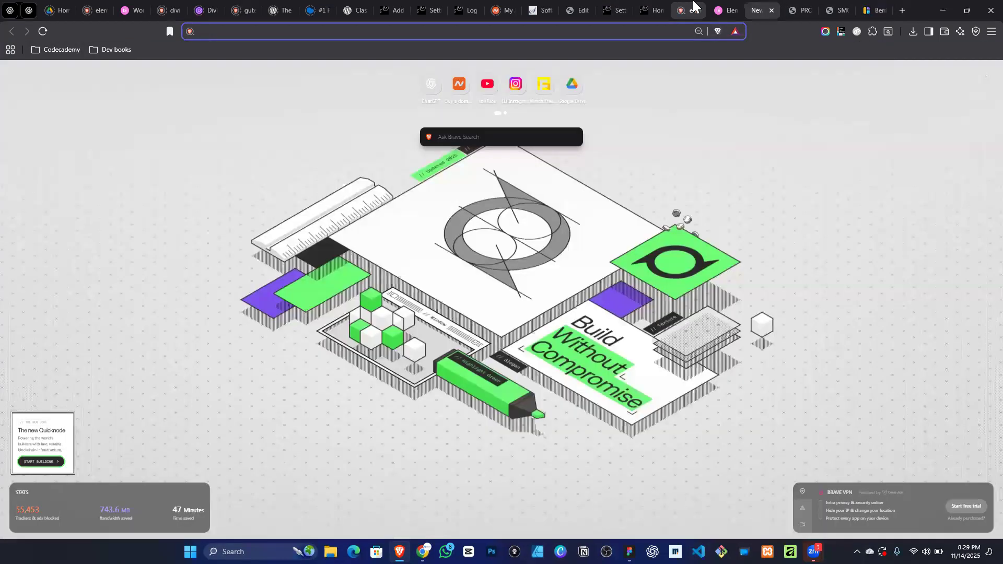
Add a row-direction container to the Home Page, check it in the Structure panel, and bring up Figma
left_click(579, 10)
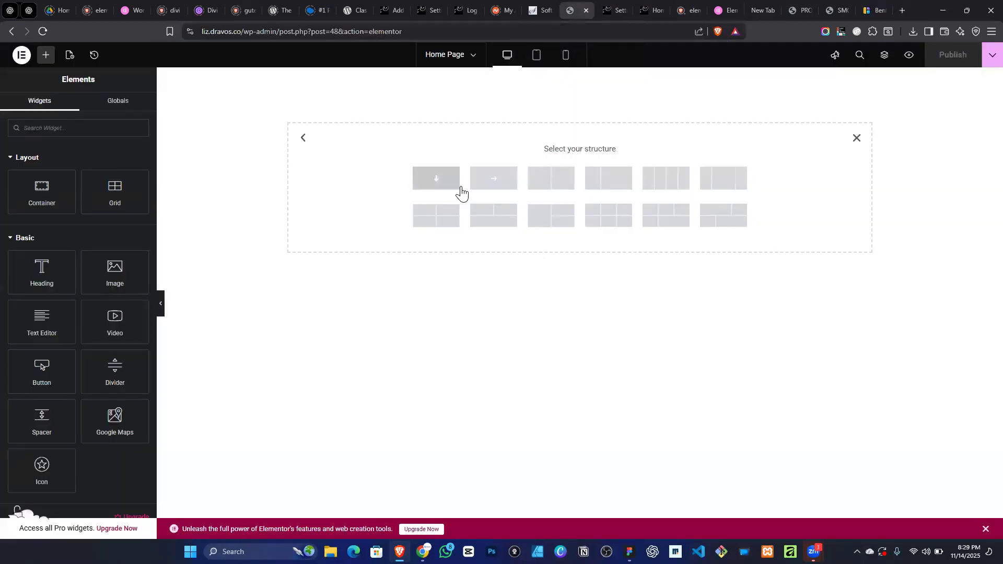
left_click(490, 182)
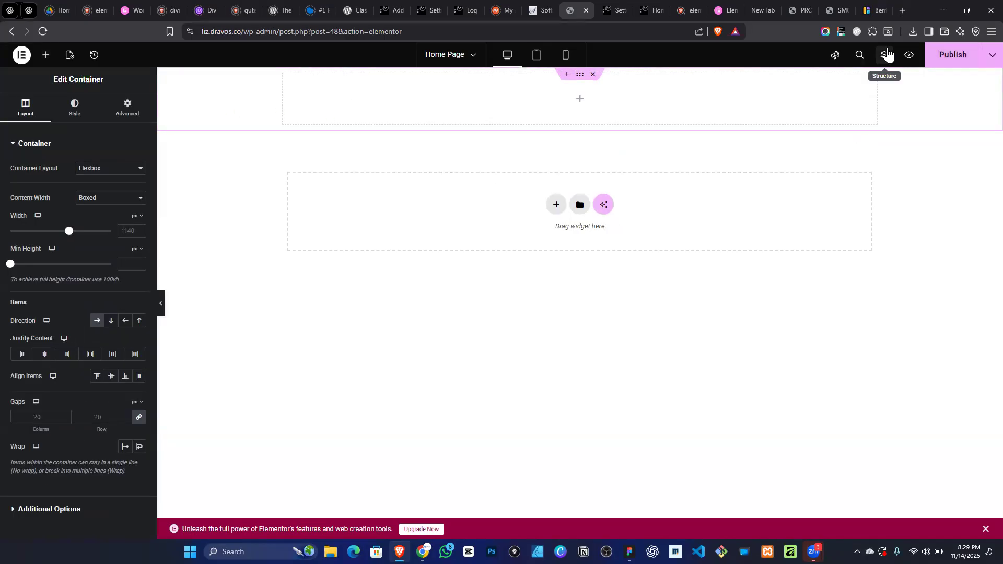
left_click(887, 55)
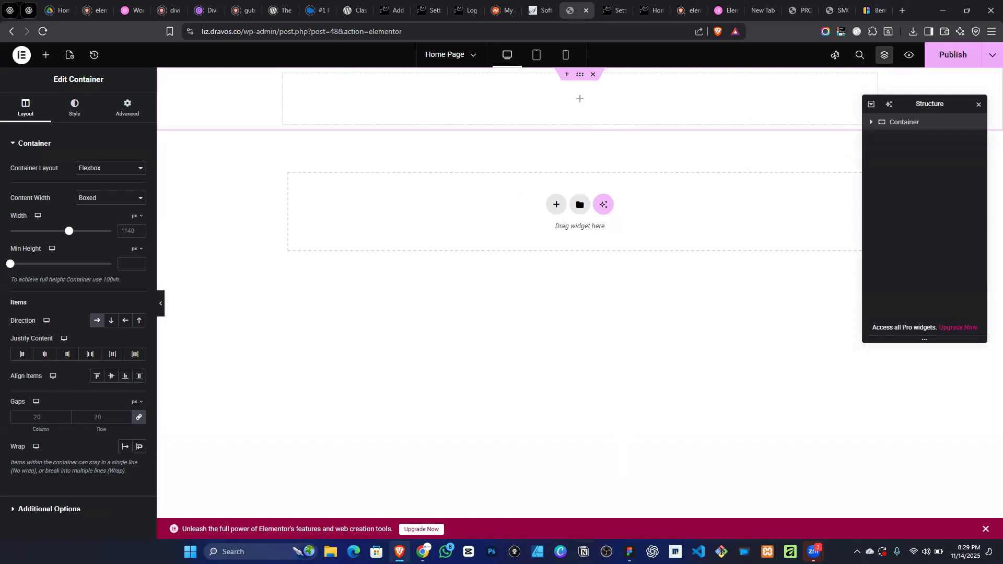
left_click(630, 552)
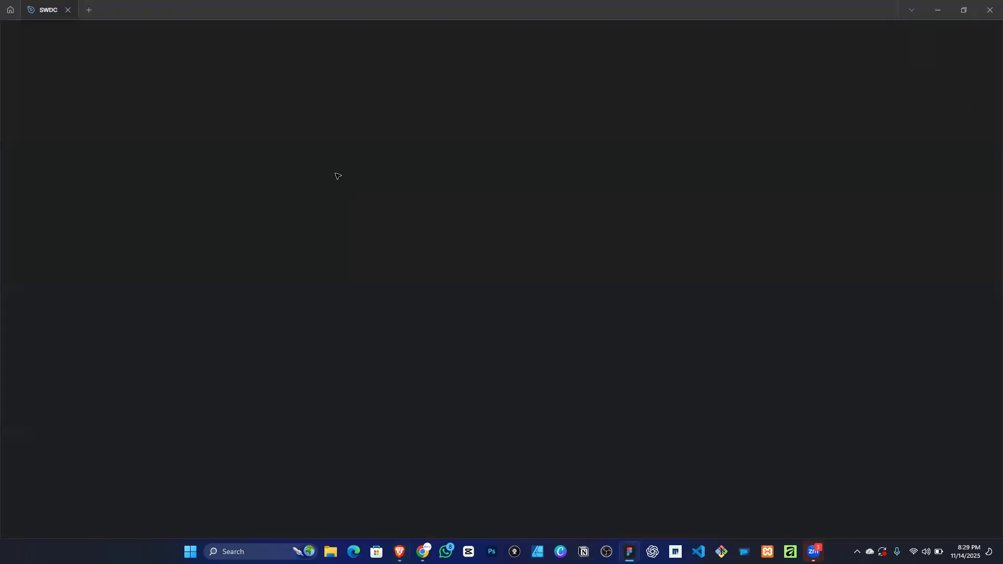
Zoom into the Herox header in Figma and select the Header frame and its inner Container
scroll(207, 132, "up", 5)
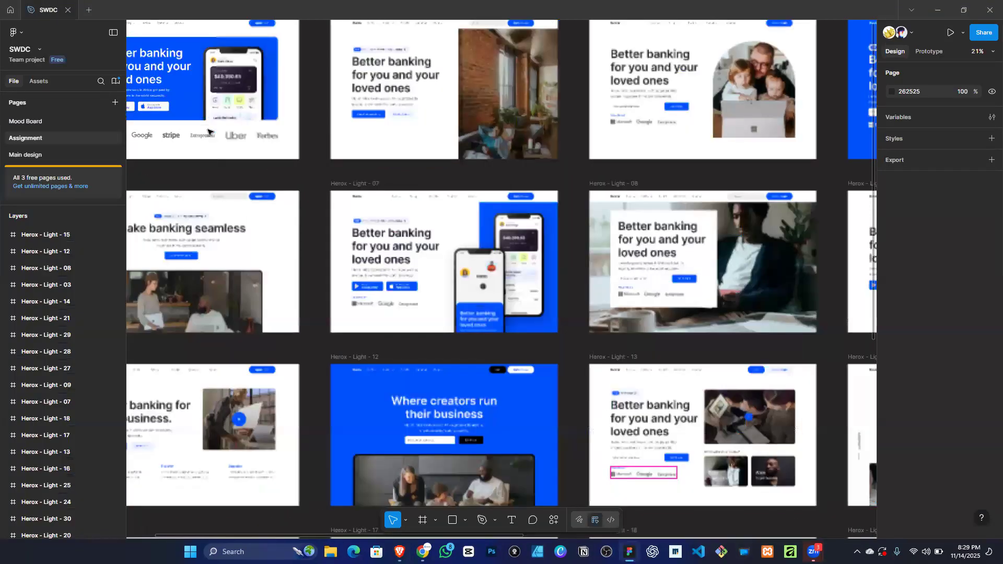
scroll(208, 131, "up", 4)
scroll(316, 223, "up", 5)
scroll(316, 223, "left", 4)
scroll(345, 233, "down", 1)
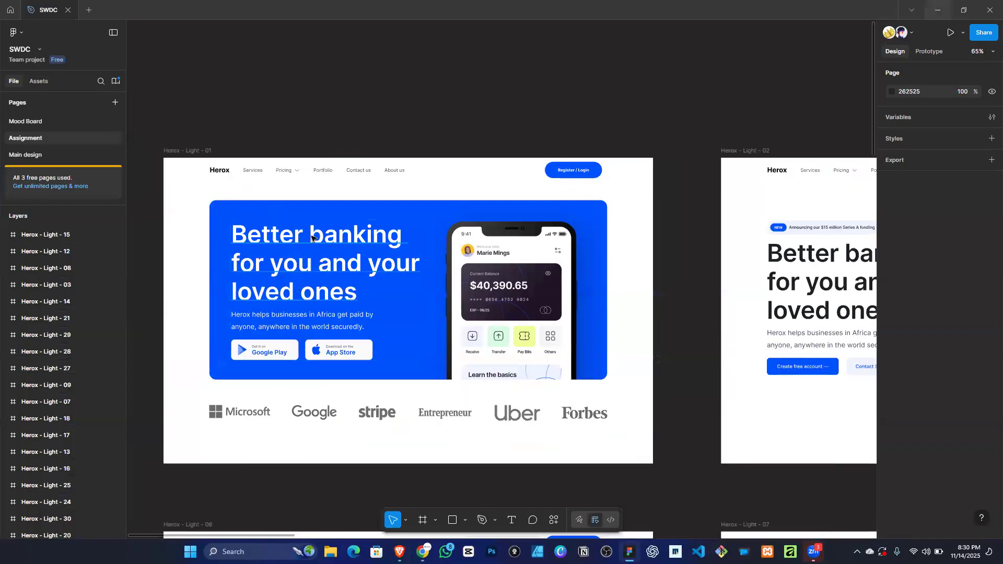
scroll(312, 238, "up", 3)
scroll(461, 147, "down", 6)
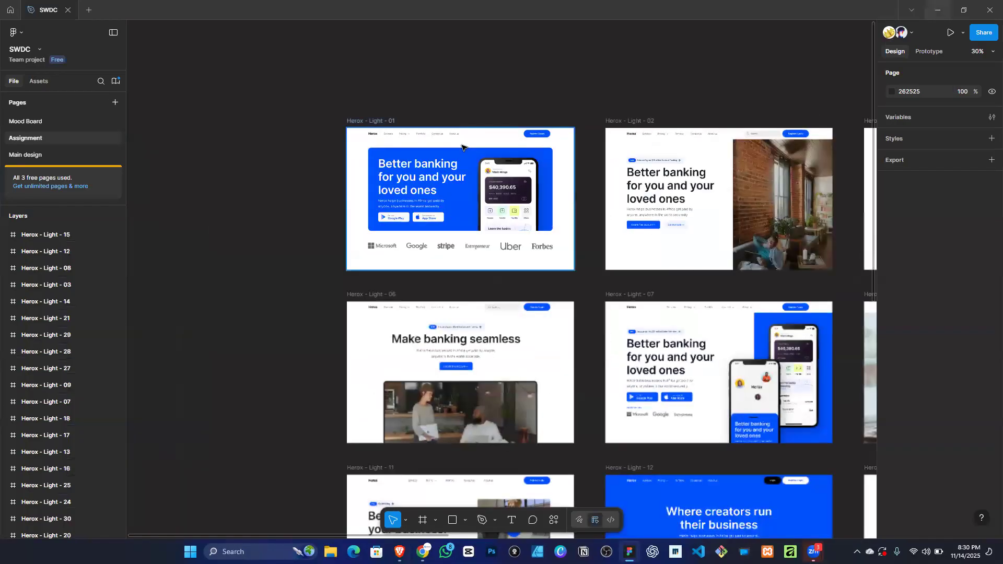
scroll(462, 147, "down", 2)
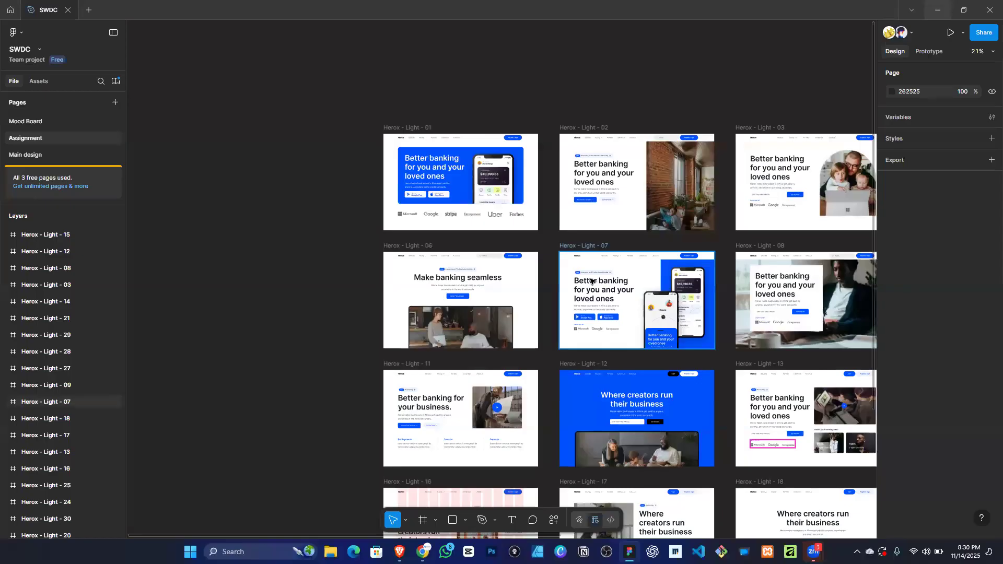
scroll(590, 282, "up", 2)
scroll(351, 228, "up", 4)
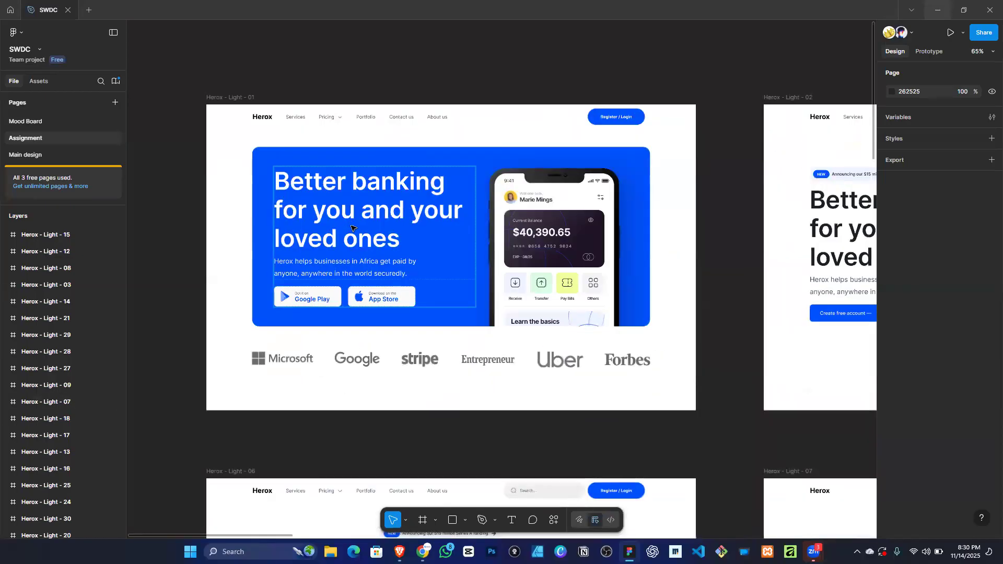
scroll(351, 228, "up", 2)
scroll(257, 217, "up", 3)
scroll(206, 182, "up", 3)
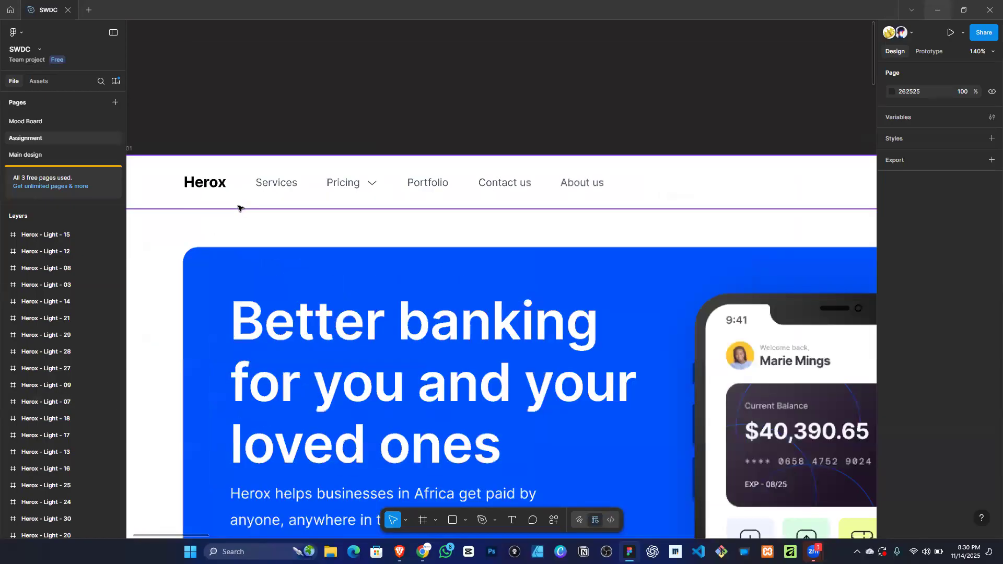
left_click(206, 183)
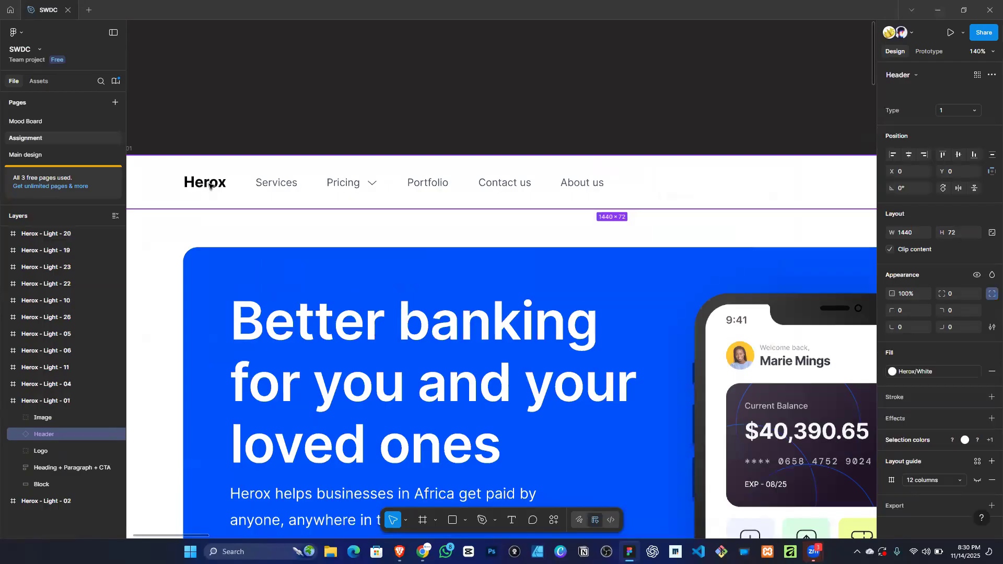
double_click(355, 192)
key("Escape")
Look over the header once more, then minimize Figma to return to the Elementor editor
scroll(355, 190, "down", 10)
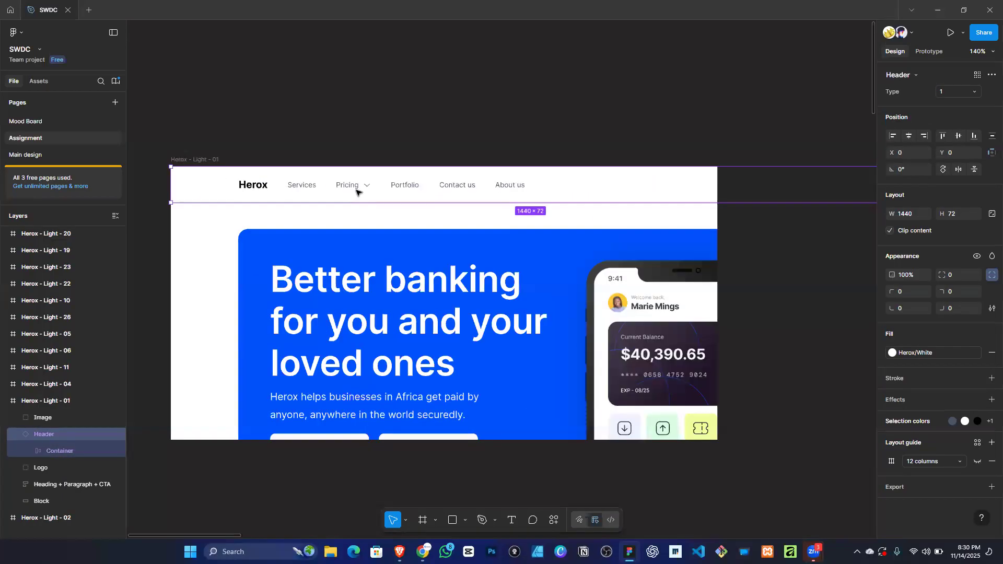
scroll(433, 192, "up", 6)
scroll(436, 197, "down", 8)
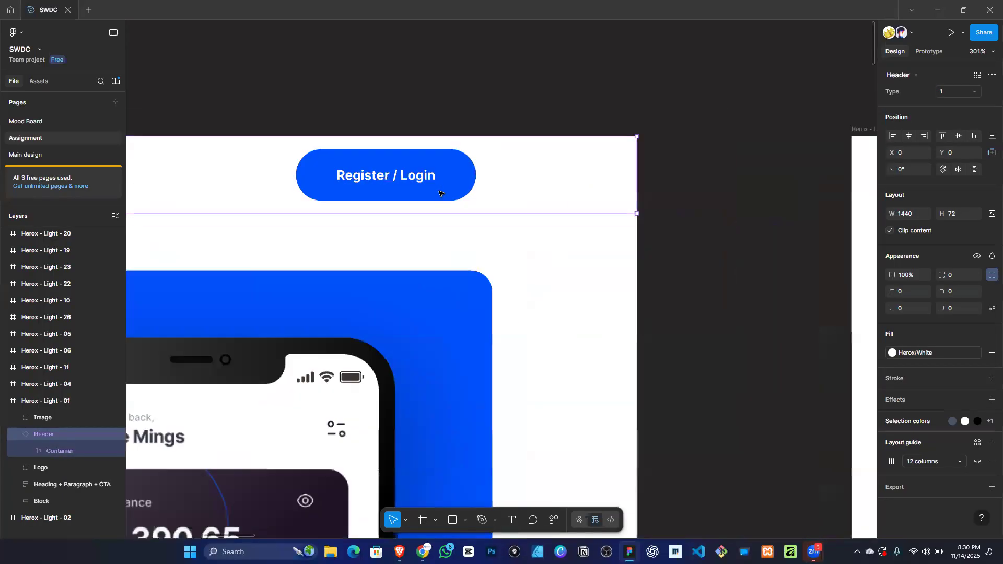
scroll(518, 199, "up", 5)
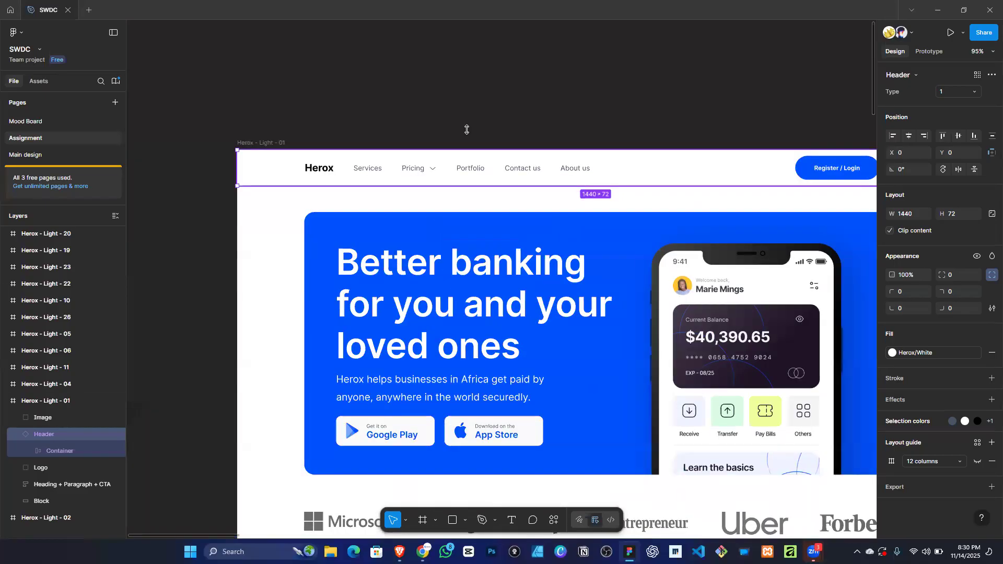
left_click(938, 9)
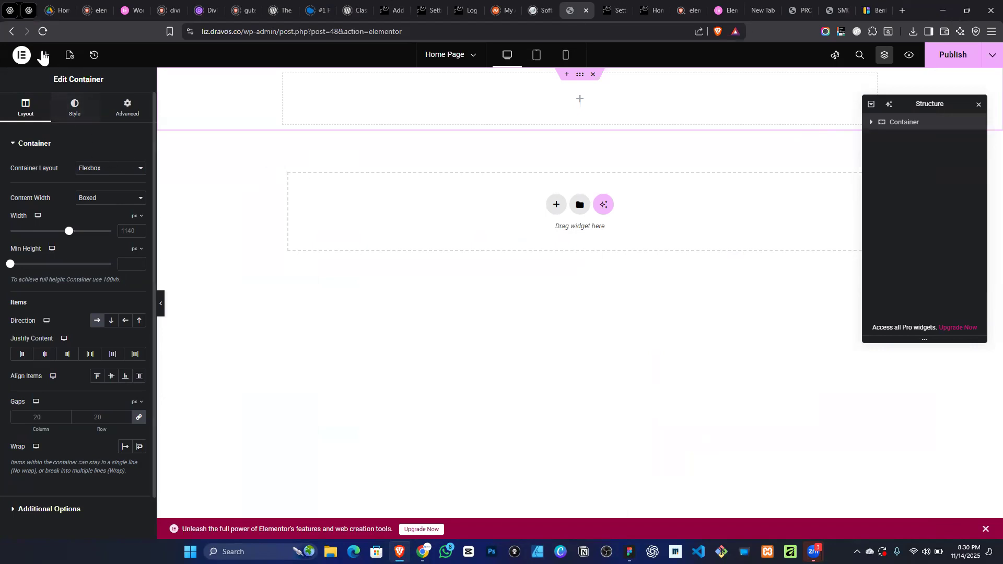
Drag a Container into the header, then duplicate it and add another to get three side by side
left_click(46, 55)
left_click_drag(27, 197, 424, 428)
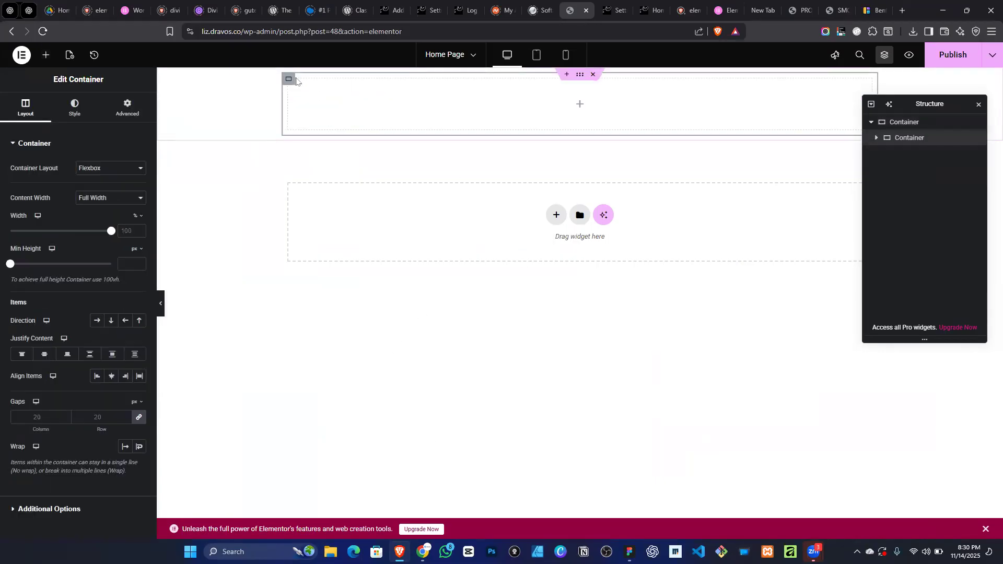
right_click(290, 79)
left_click(315, 114)
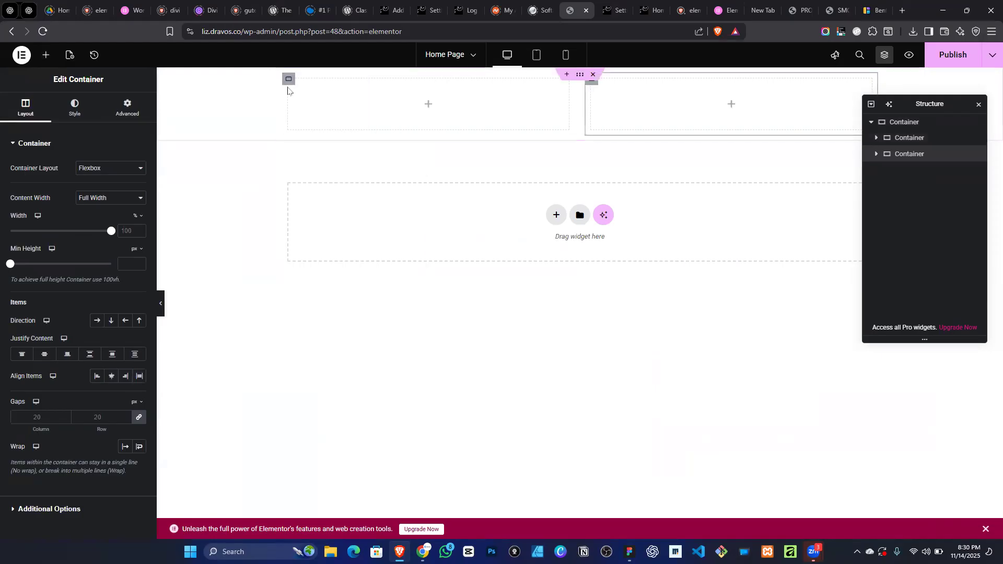
right_click(284, 75)
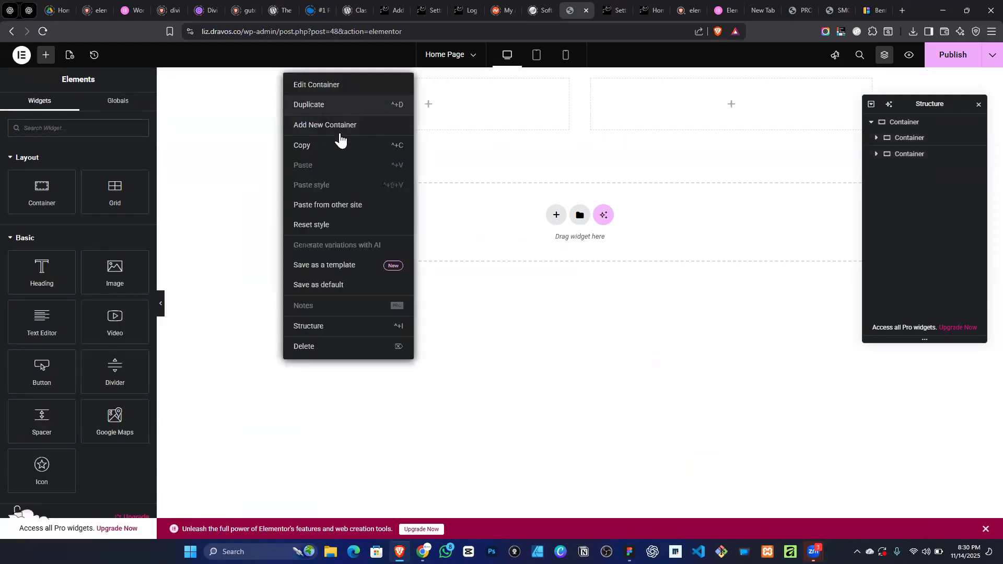
left_click(338, 131)
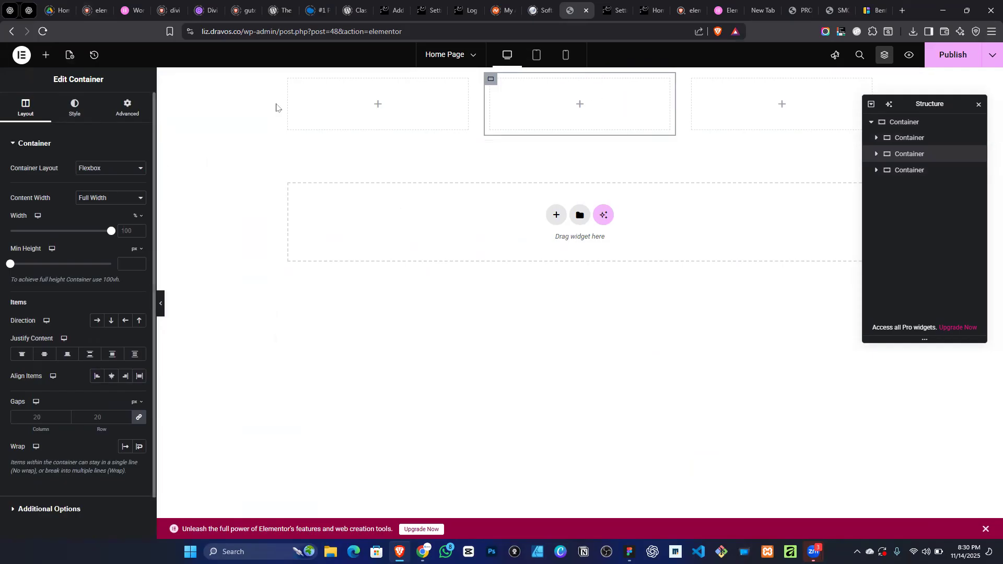
Delete the accidentally nested container from the first header container and collapse its structure entry
left_click(46, 55)
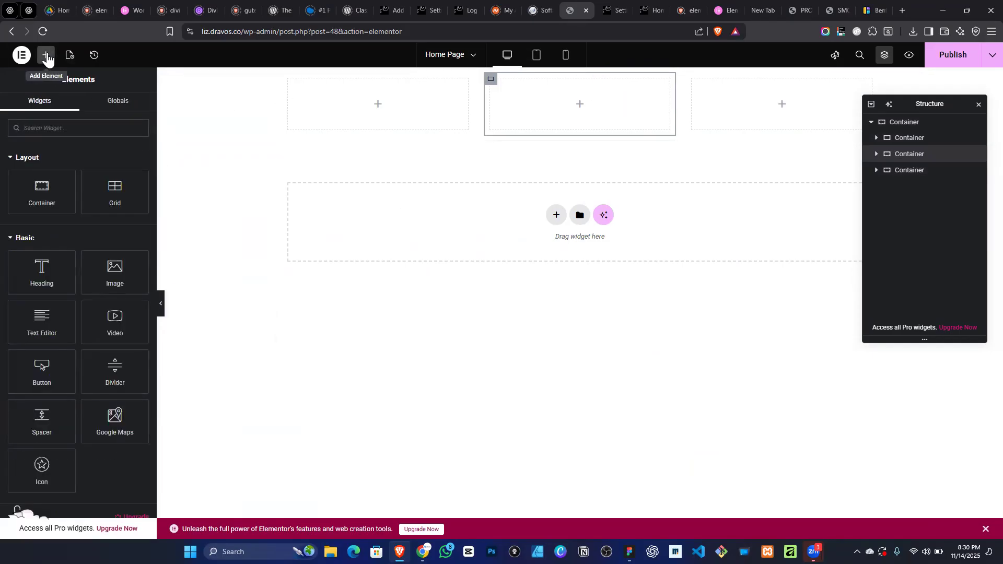
left_click_drag(58, 209, 455, 103)
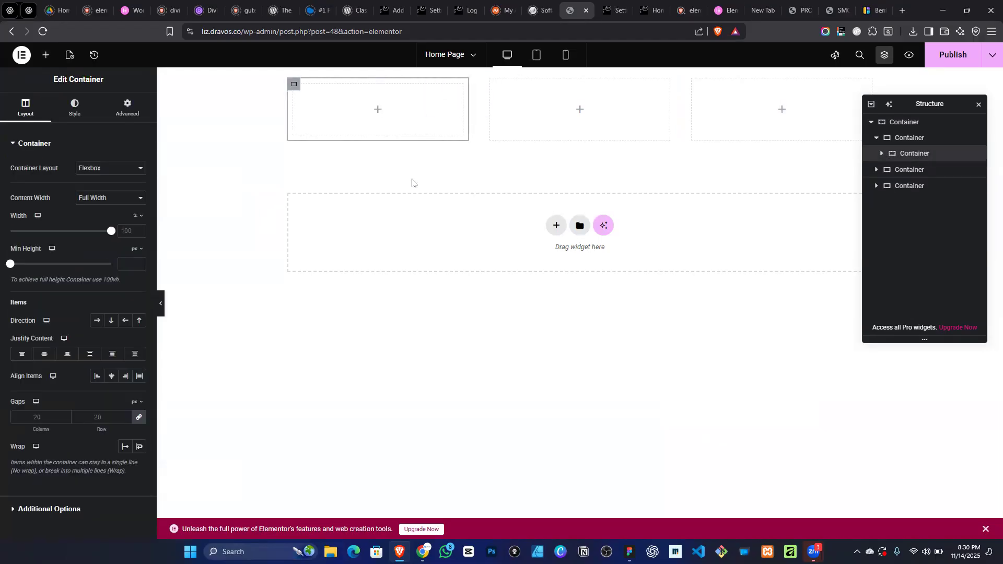
right_click(908, 155)
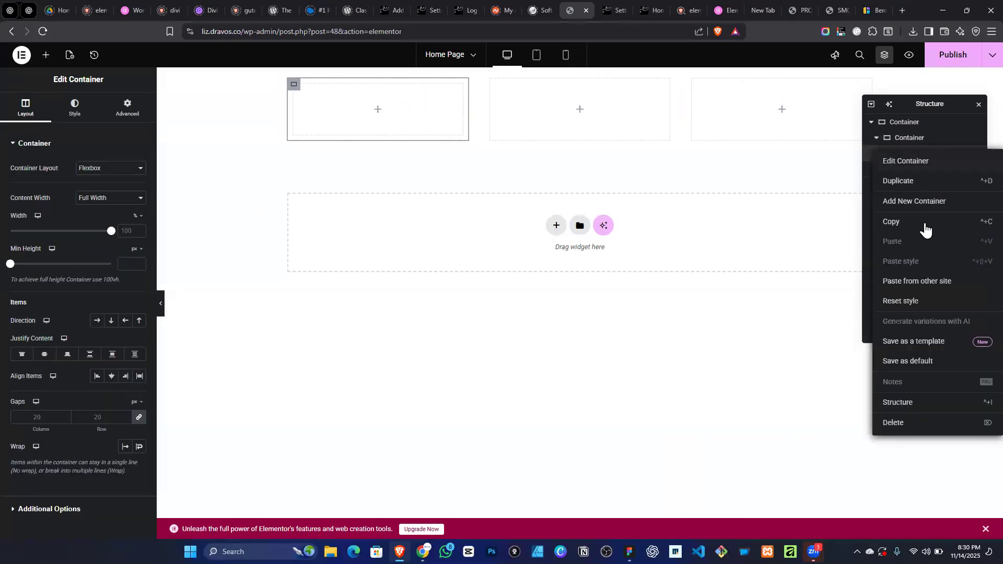
left_click(905, 420)
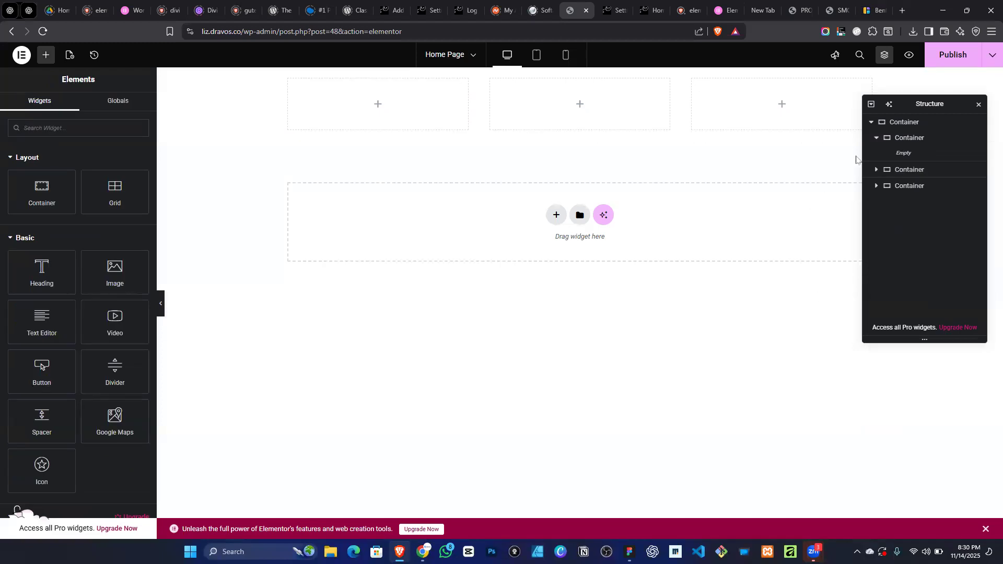
left_click(897, 139)
left_click(876, 138)
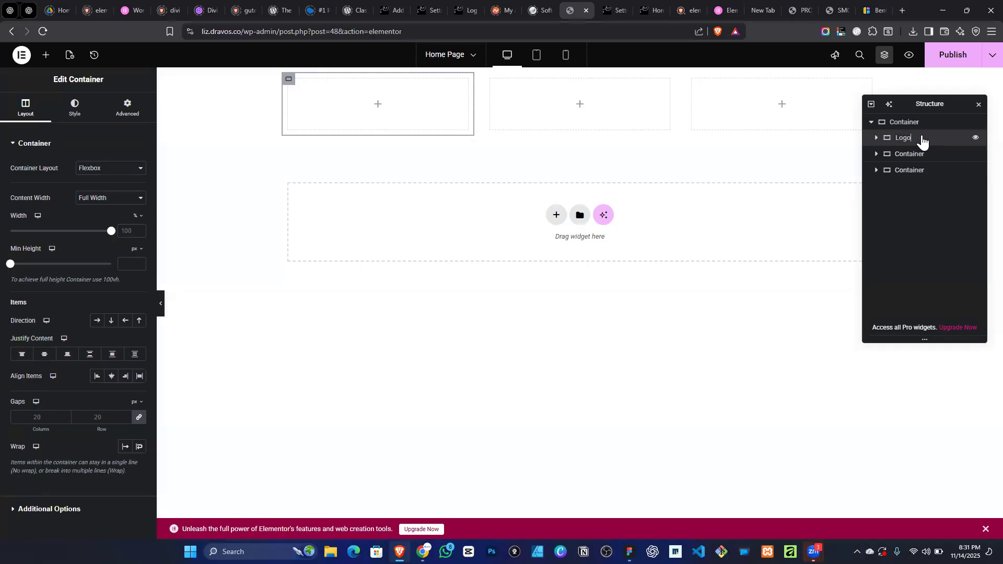
Rename the second and third header containers 'Navigation Bar' and 'Button' in the Structure panel
double_click(912, 157)
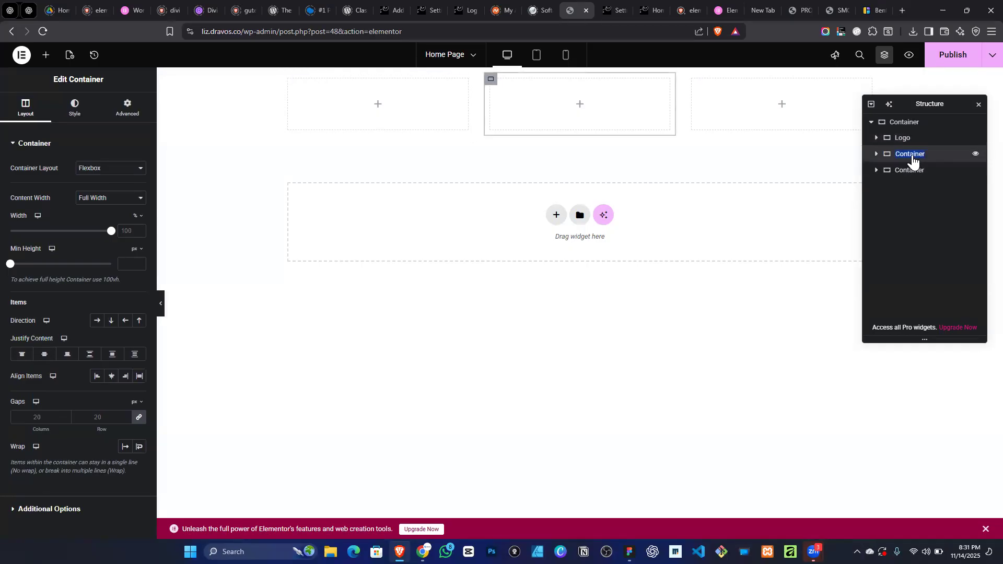
type("Navigation Bas")
key("BackSpace")
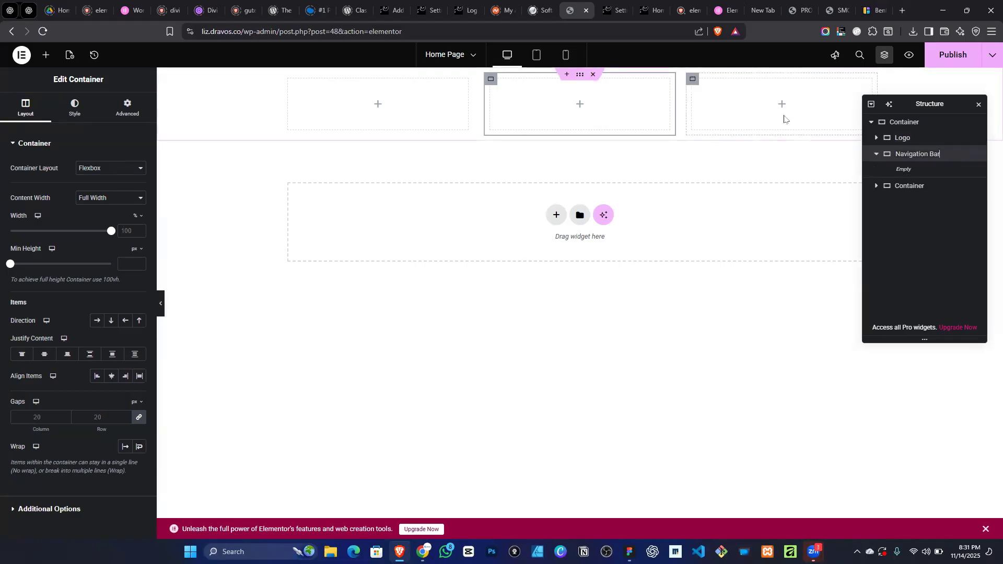
double_click(894, 186)
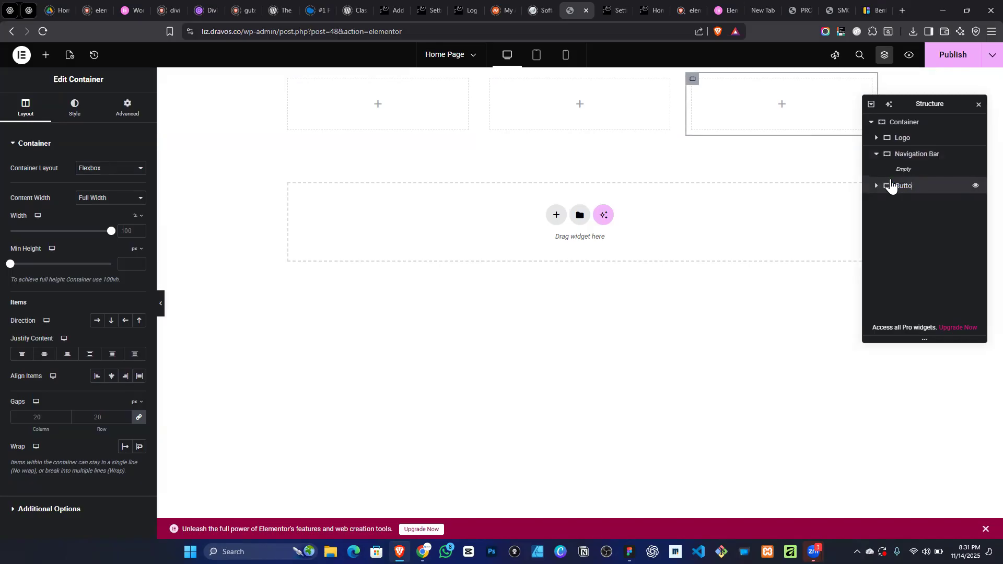
type("Button")
key("Return")
left_click(549, 294)
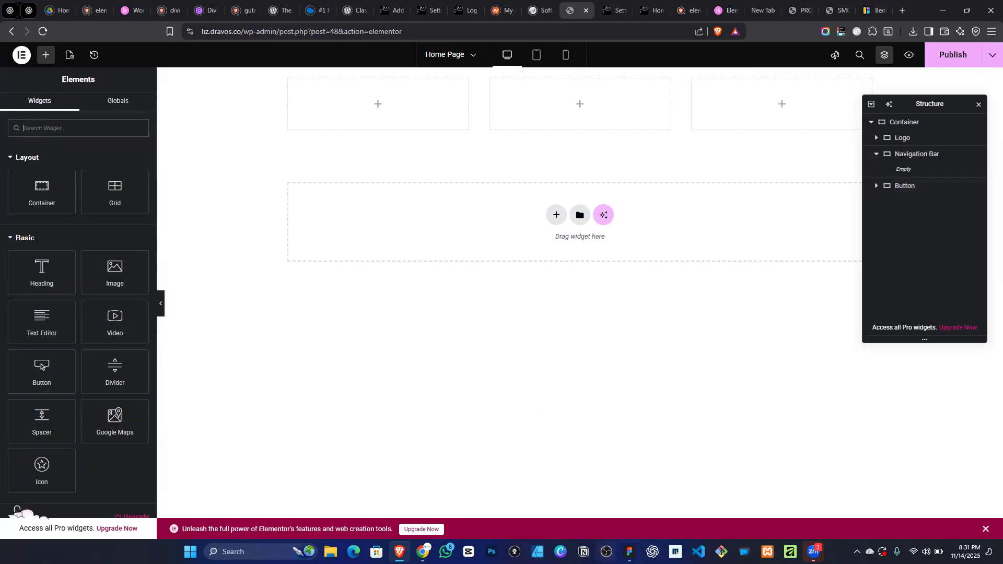
key("alt+Tab")
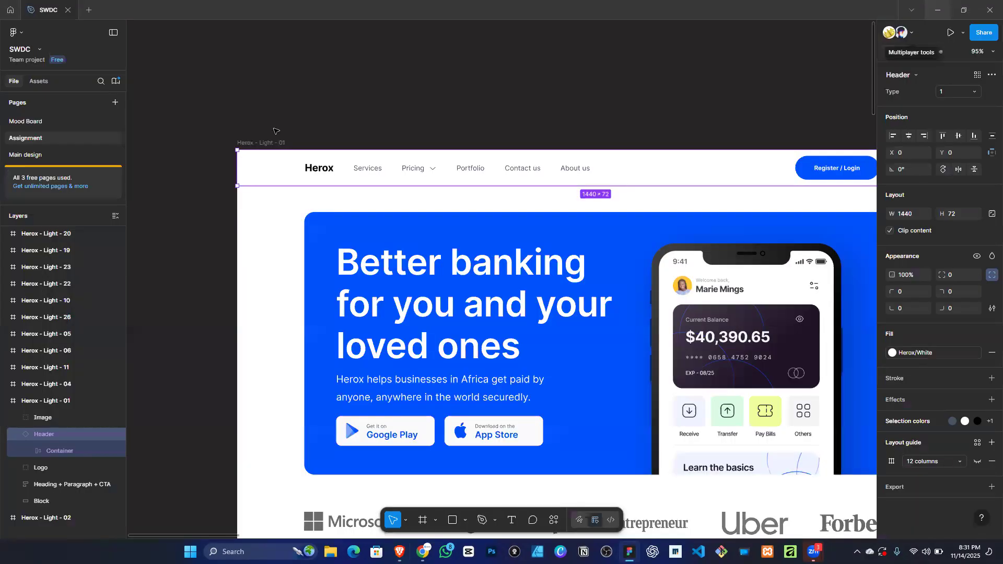
Select the Stripe logo in the Herox design and Alt-drag a copy below the frame
left_click(312, 174)
left_click(319, 171)
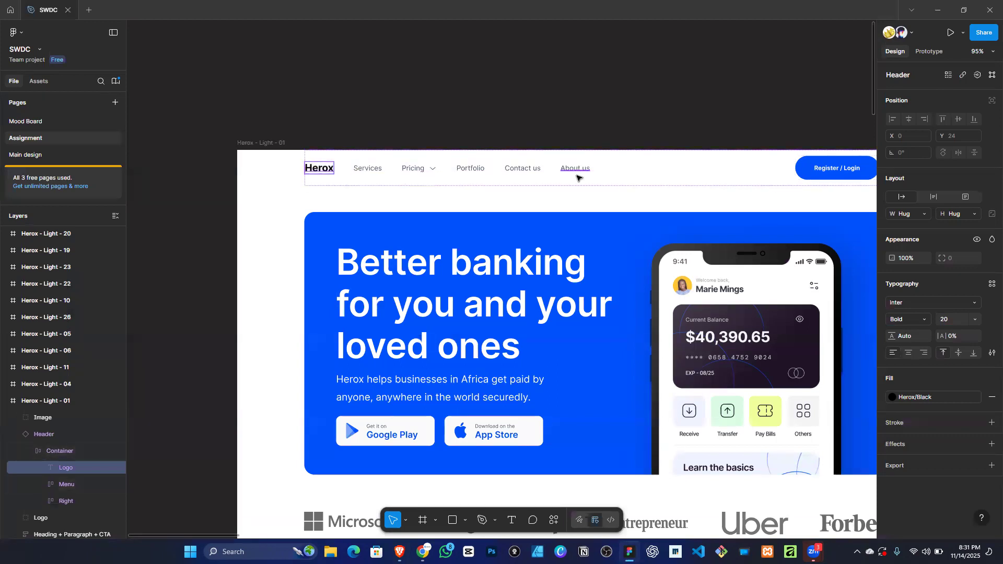
scroll(577, 177, "down", 5)
scroll(622, 284, "up", 6)
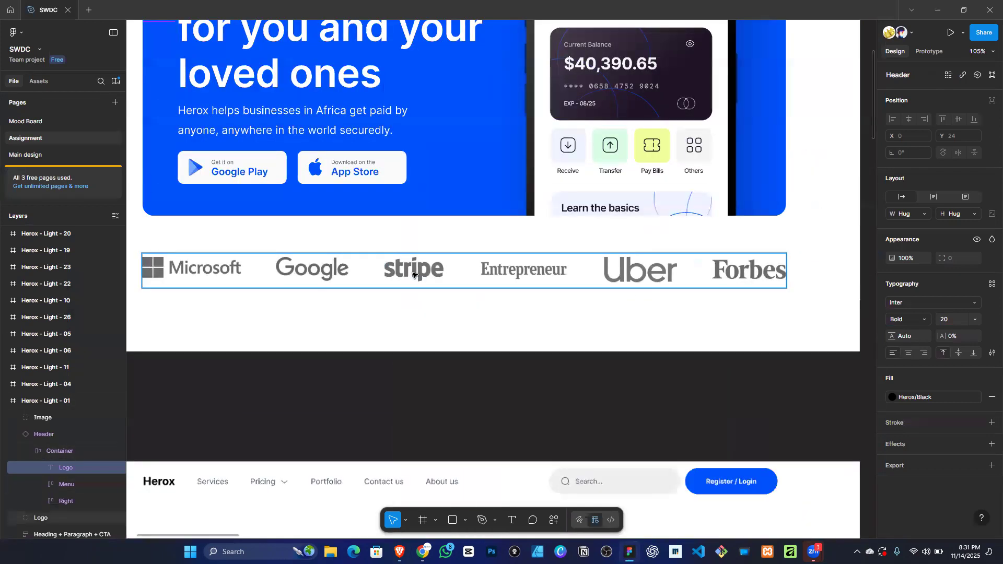
double_click(411, 277)
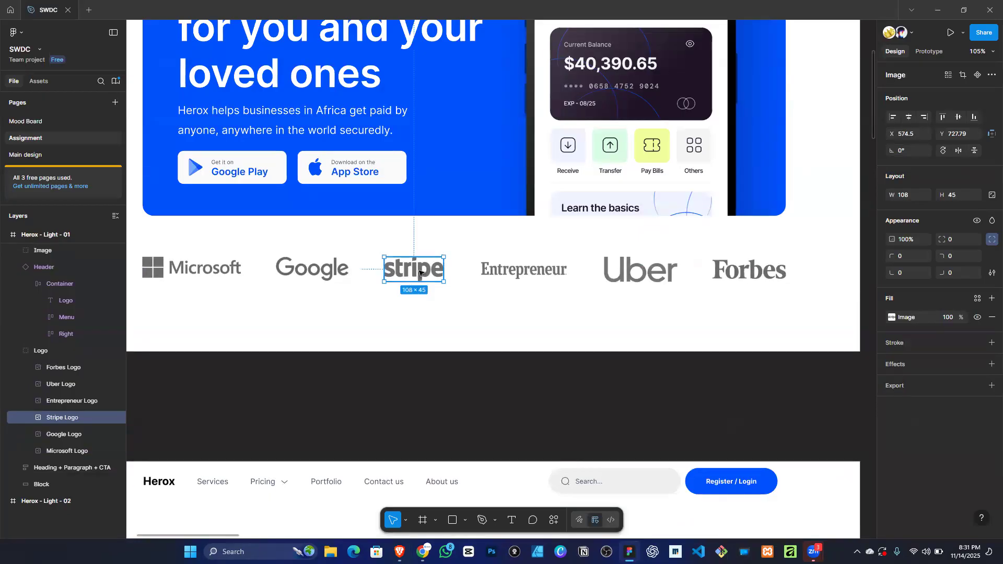
left_click_drag(420, 271, 424, 395)
Raise the copy's image contrast to turn it purple and export it as the 'Stripe Logo' PNG
left_click(957, 386)
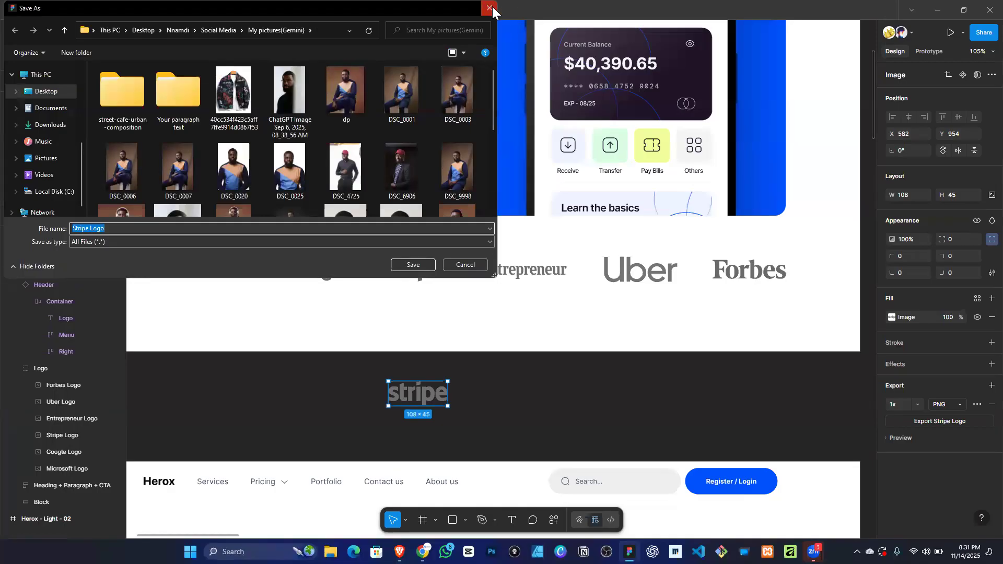
left_click(492, 9)
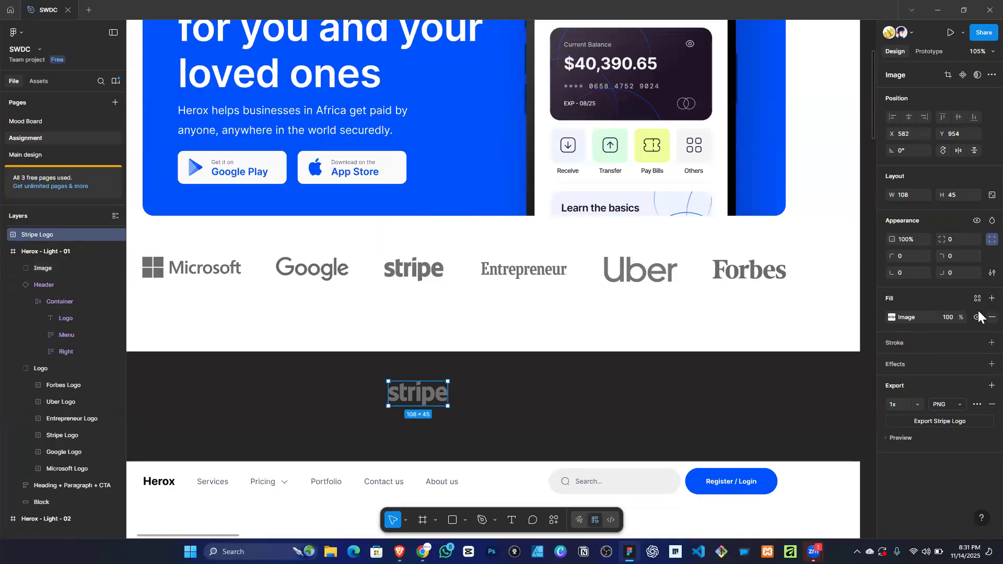
left_click(894, 318)
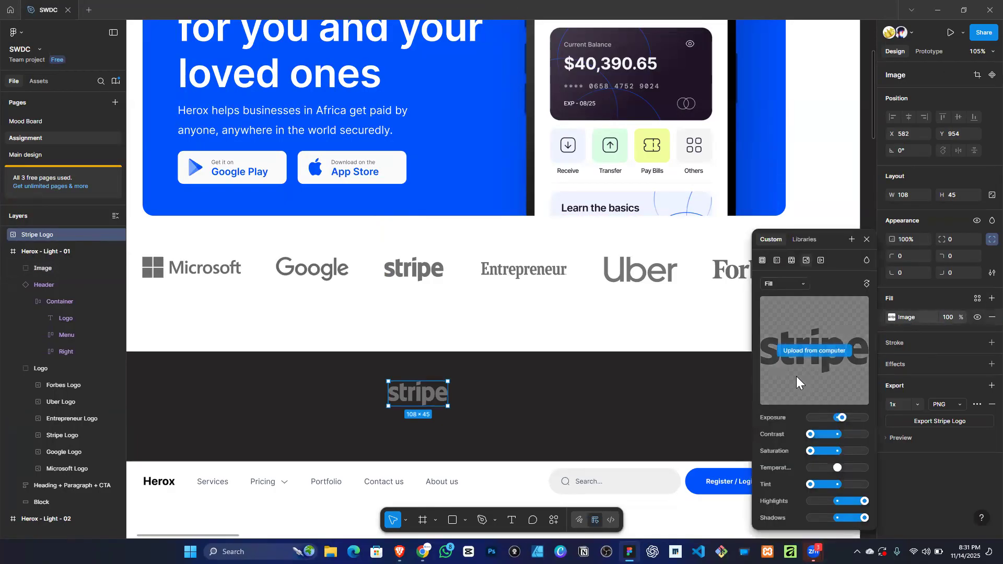
left_click_drag(811, 434, 836, 452)
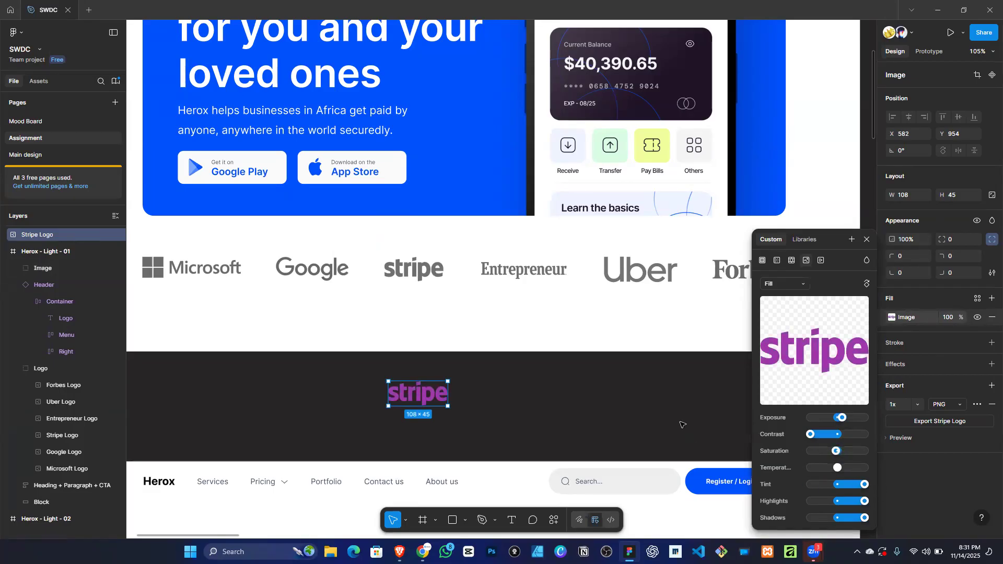
left_click(974, 421)
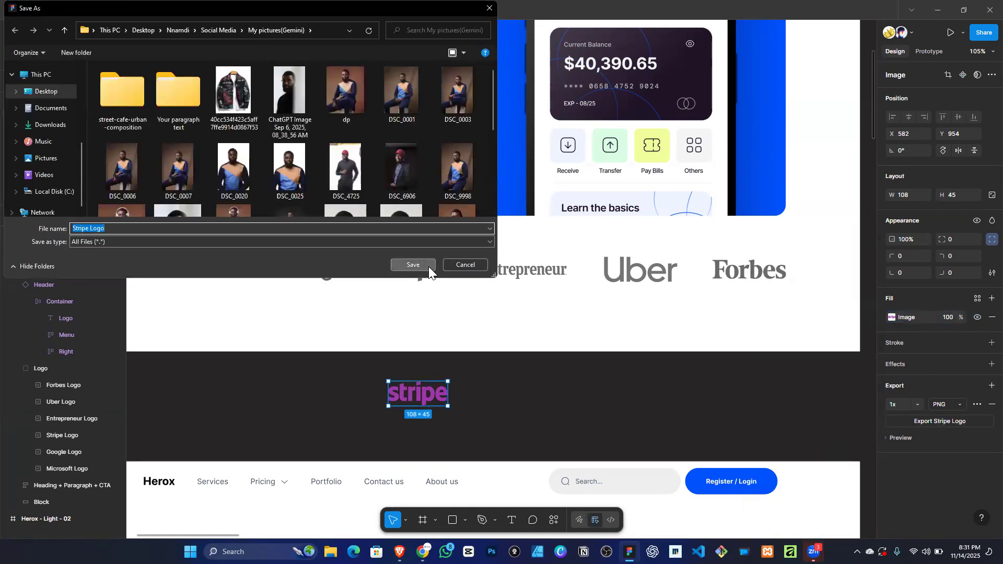
left_click(414, 265)
left_click(939, 10)
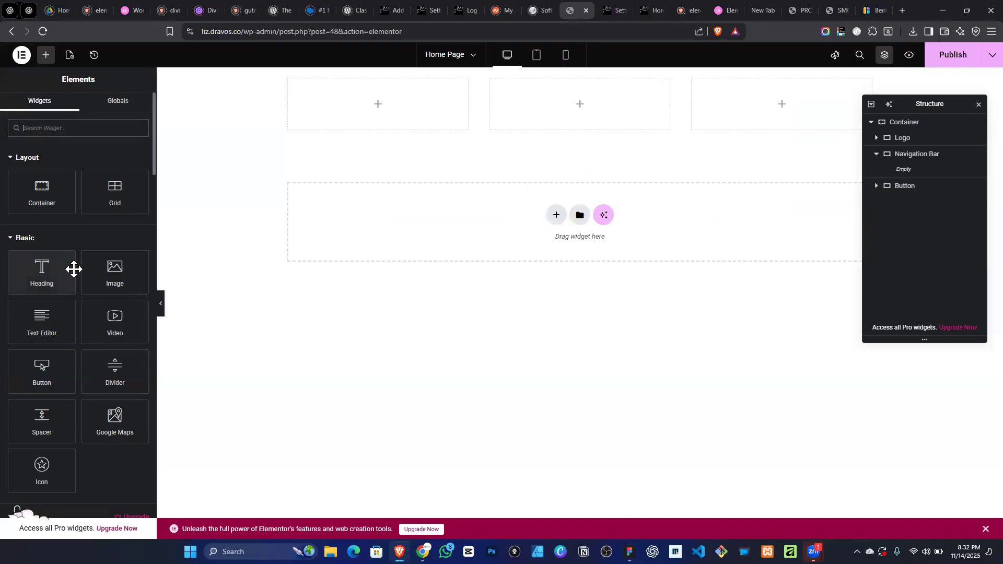
Drop an Image widget into the Logo container and start uploading a file, browsing the Fliers folder
left_click_drag(105, 277, 343, 106)
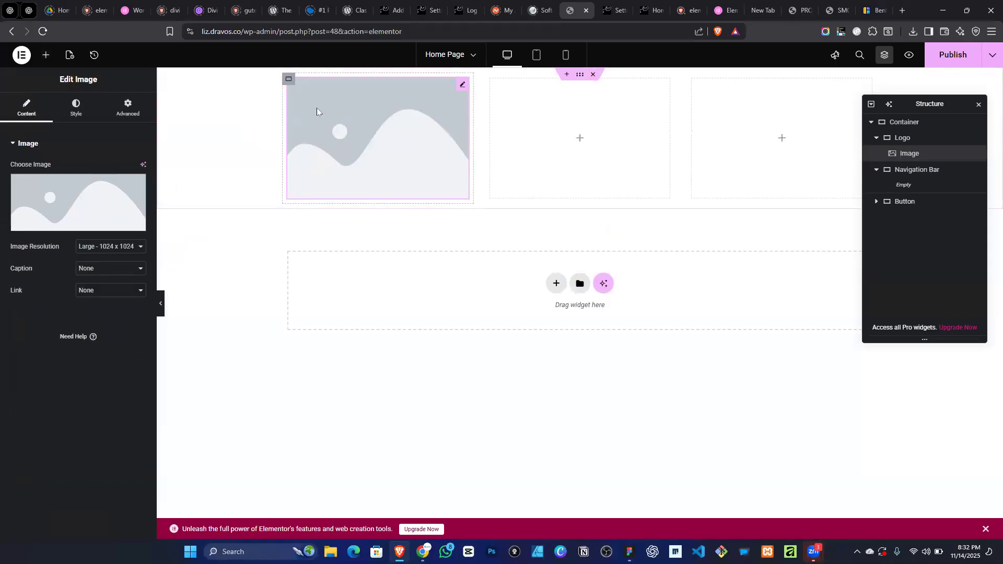
left_click(96, 199)
left_click(139, 93)
left_click(553, 271)
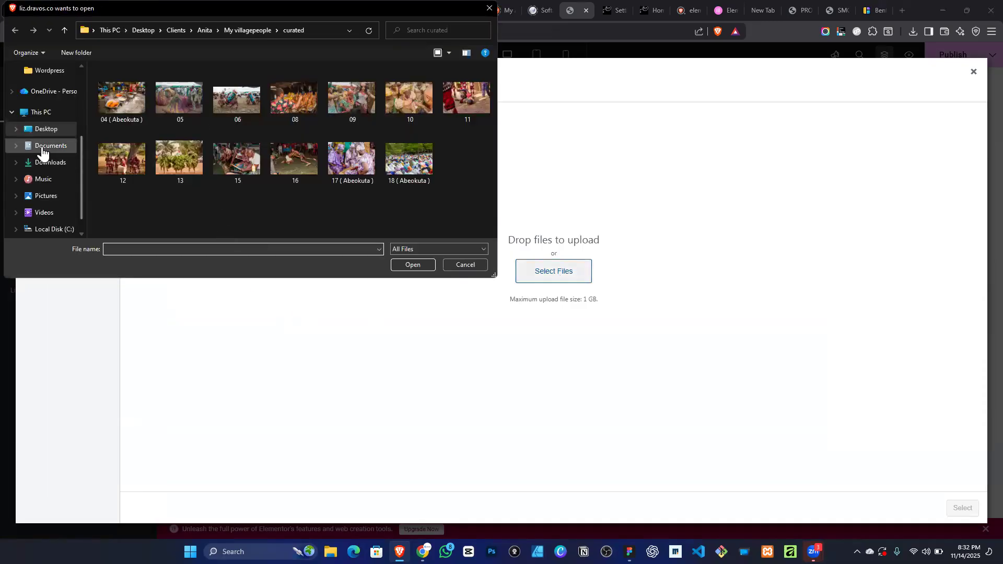
scroll(42, 154, "up", 5)
left_click(58, 160)
scroll(310, 158, "down", 5)
scroll(312, 155, "down", 10)
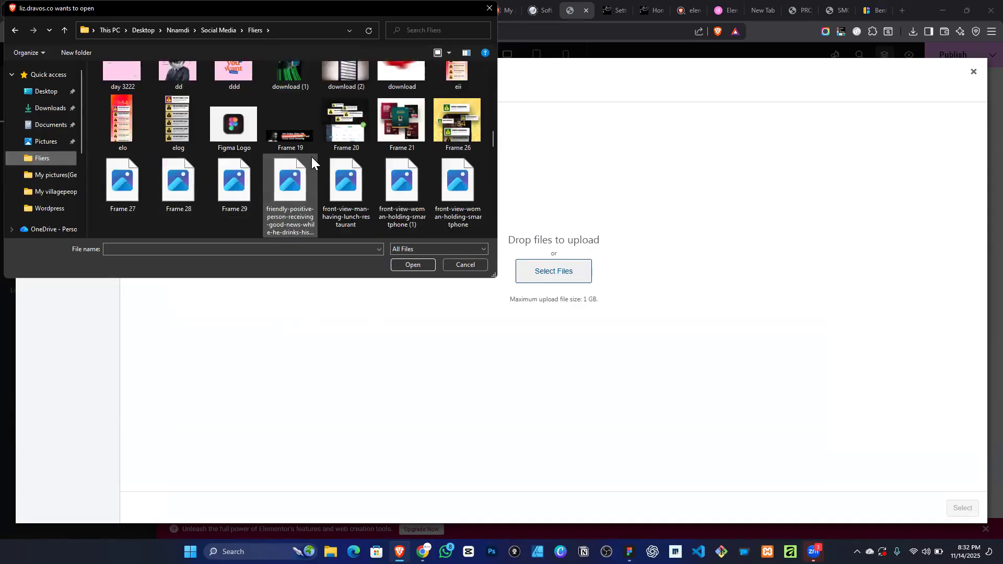
scroll(312, 157, "down", 10)
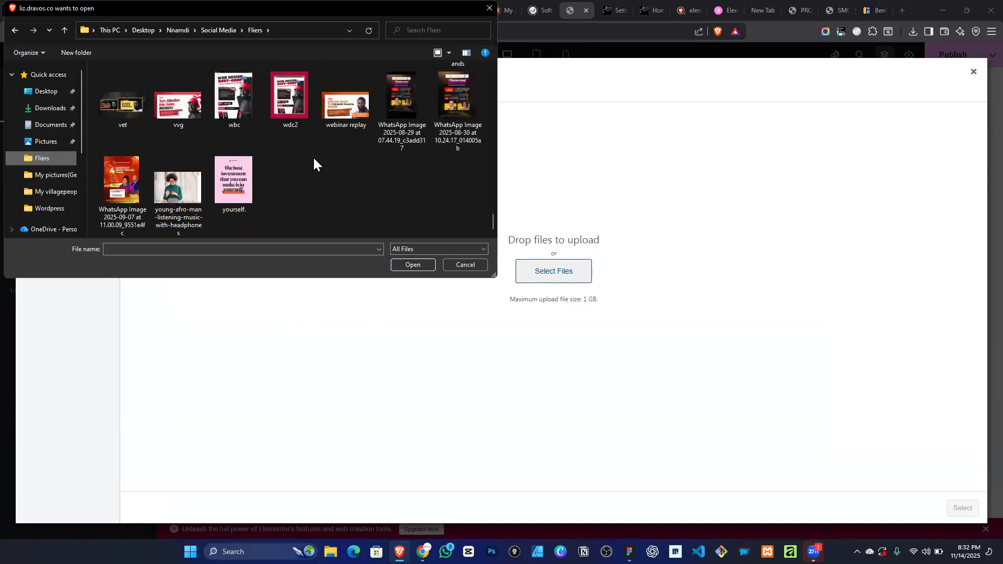
scroll(311, 157, "up", 10)
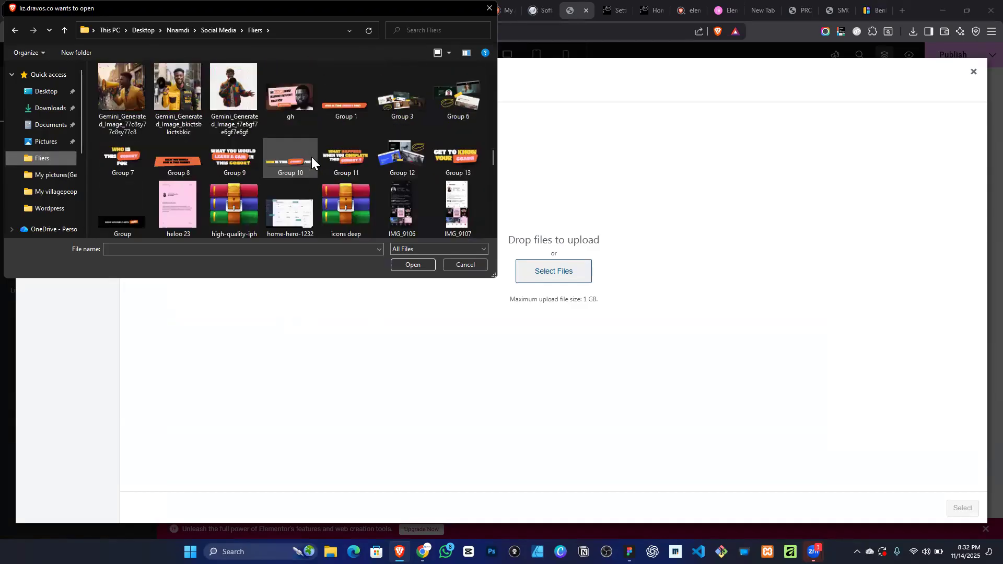
scroll(311, 158, "up", 5)
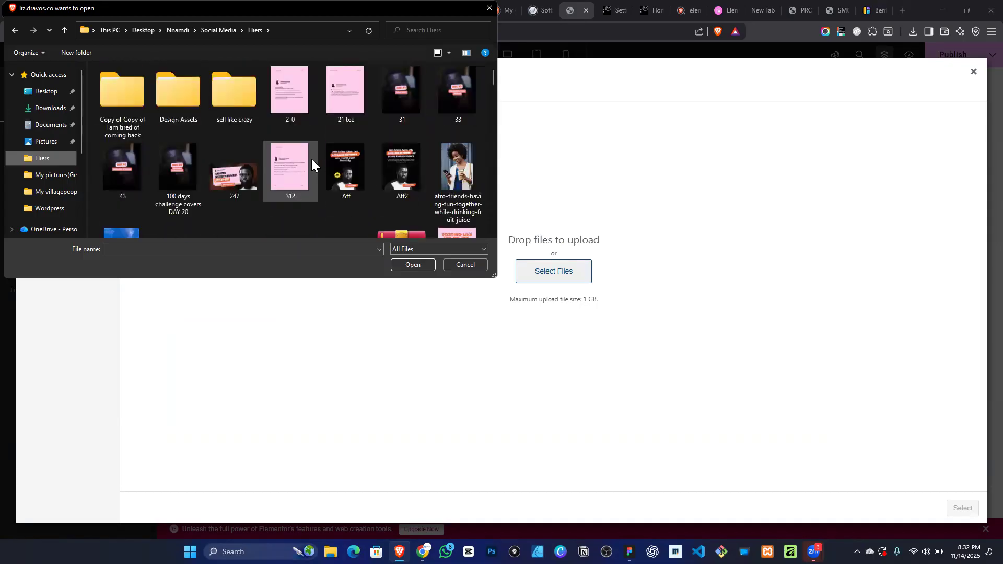
Upload 'Stripe Logo' from My pictures(Gemini) and insert it into the logo image widget
key("alt+Tab")
left_click(944, 419)
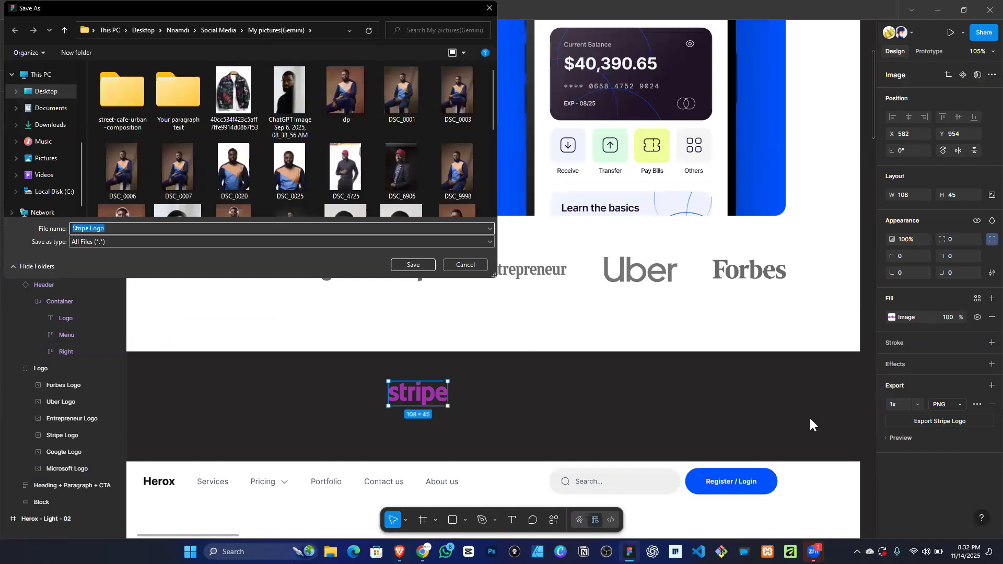
left_click(489, 8)
left_click(942, 7)
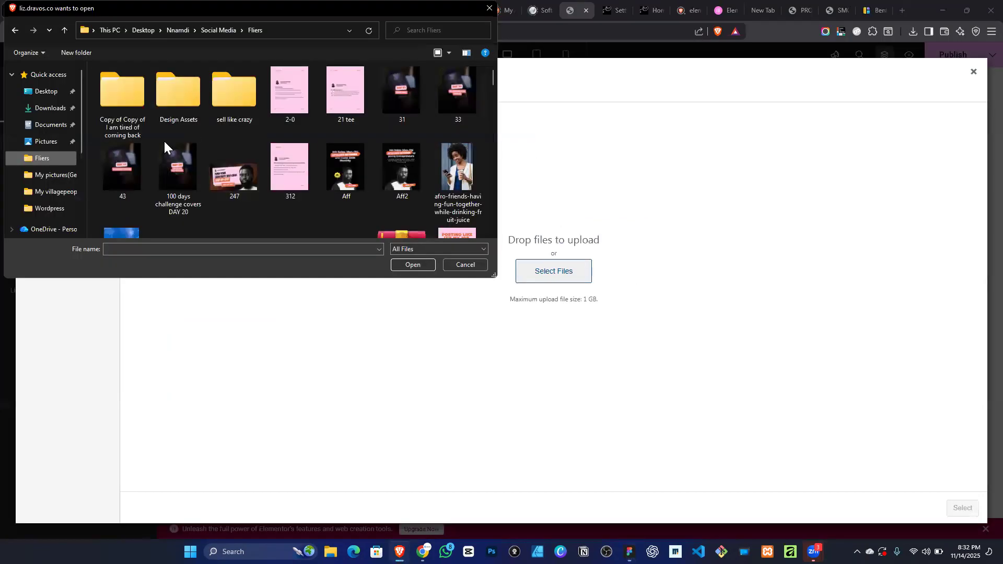
left_click(53, 175)
scroll(314, 169, "down", 5)
left_click(269, 213)
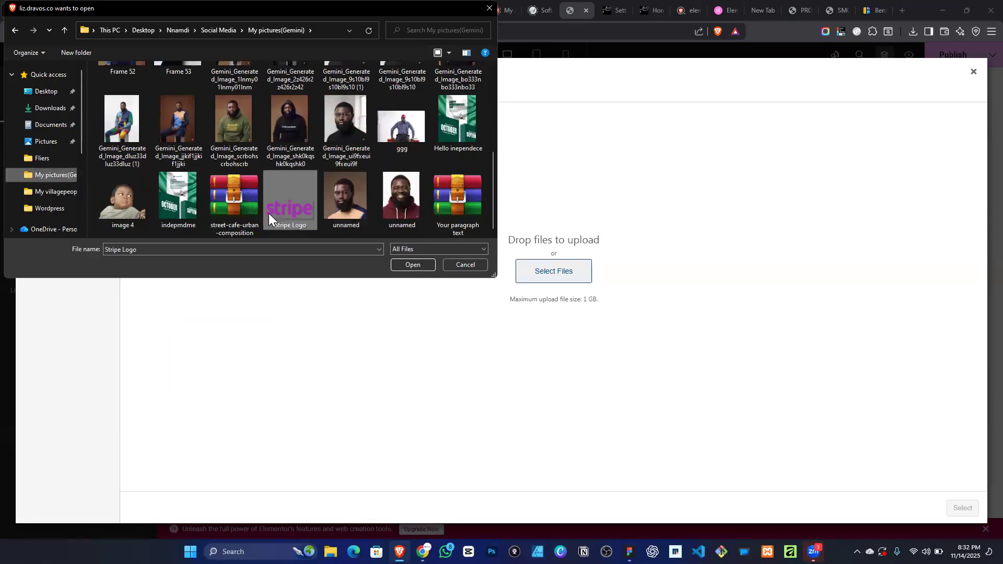
left_click(413, 264)
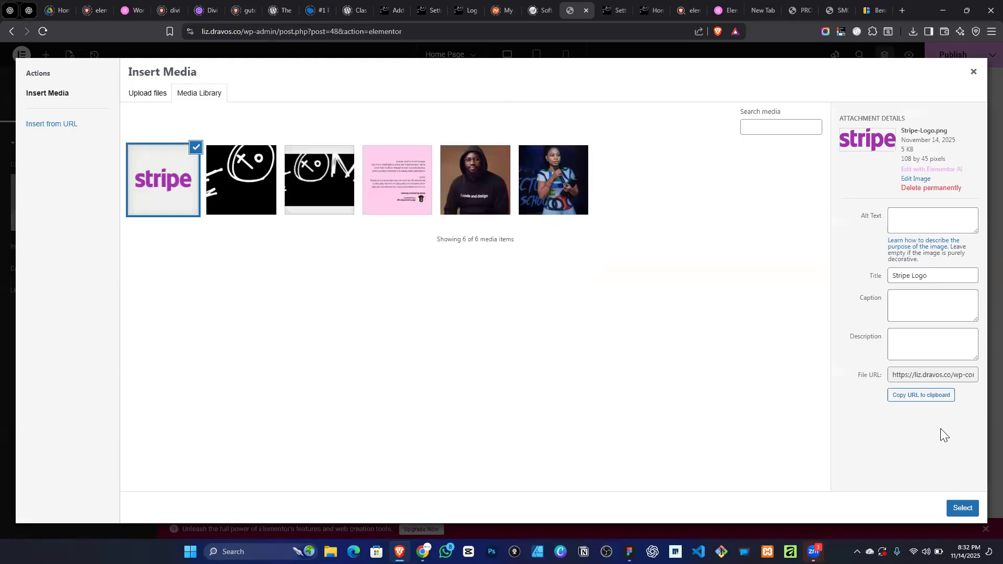
left_click(962, 507)
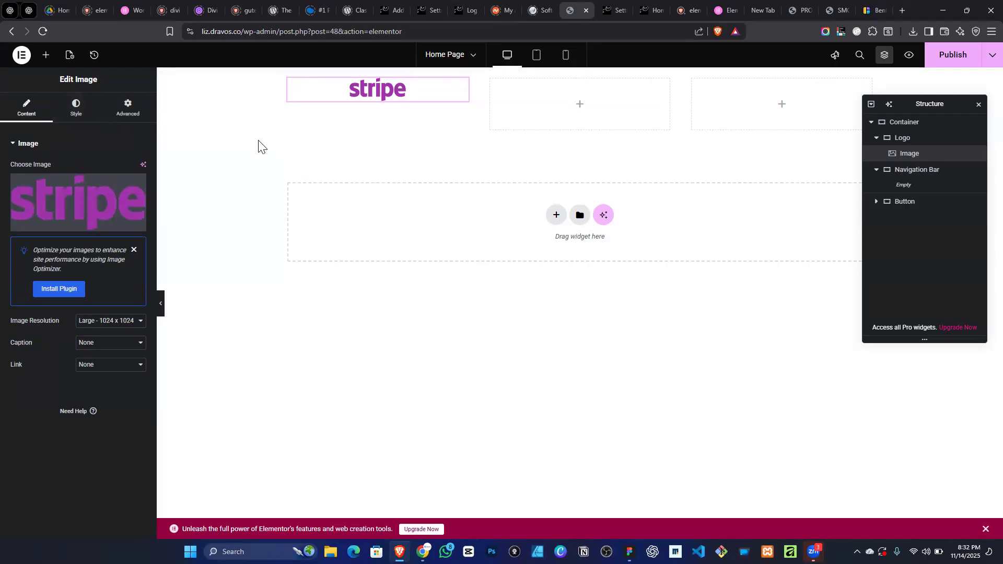
In the logo Image widget's Style settings, try left, centre and right alignment, settling on left
left_click(89, 112)
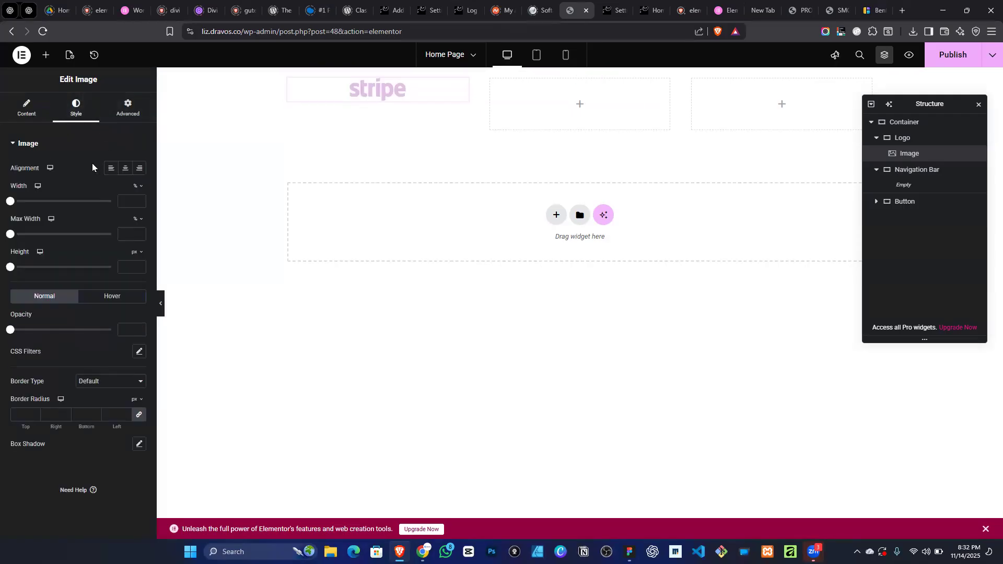
left_click(111, 169)
left_click(126, 168)
left_click(139, 168)
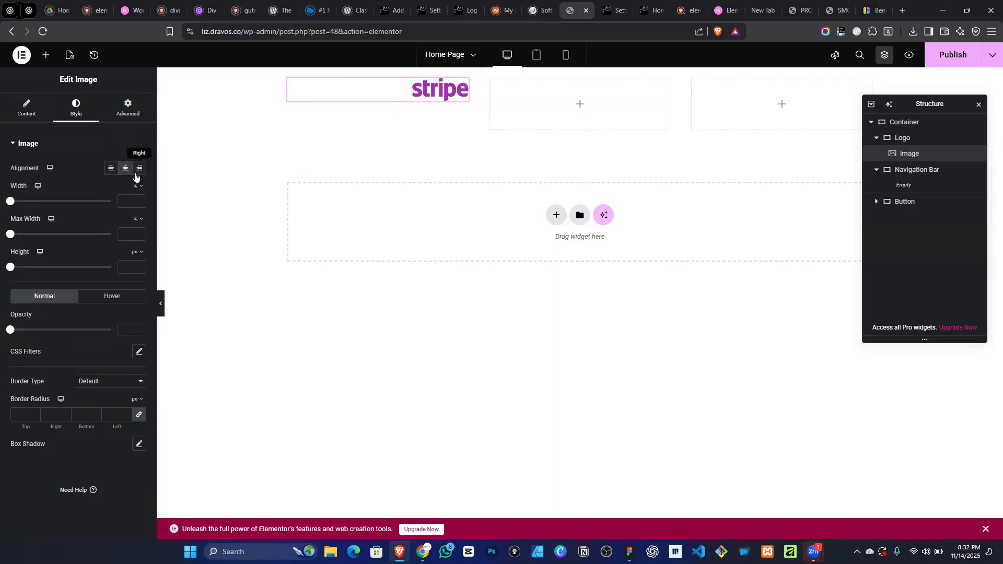
left_click(111, 168)
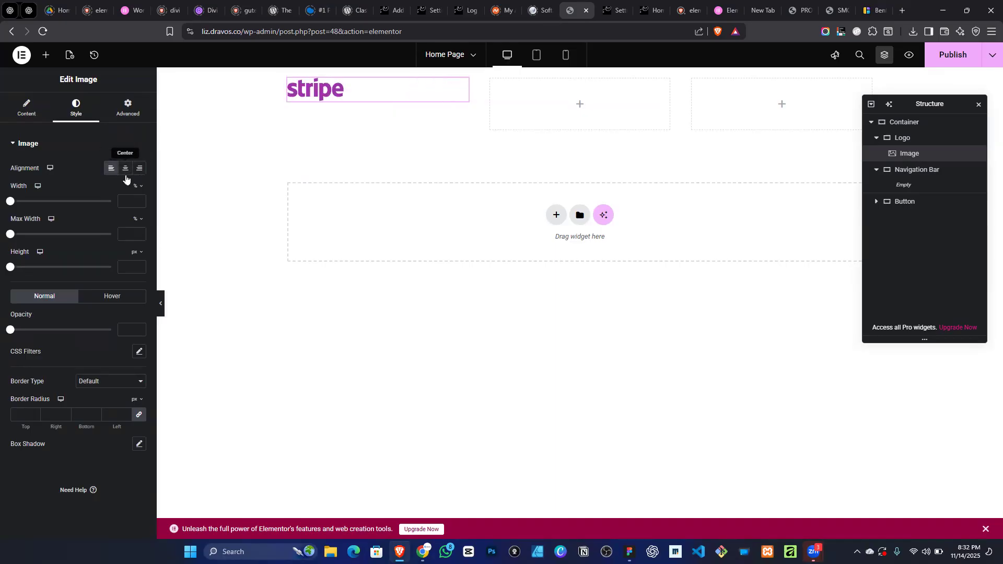
left_click(125, 169)
left_click(139, 169)
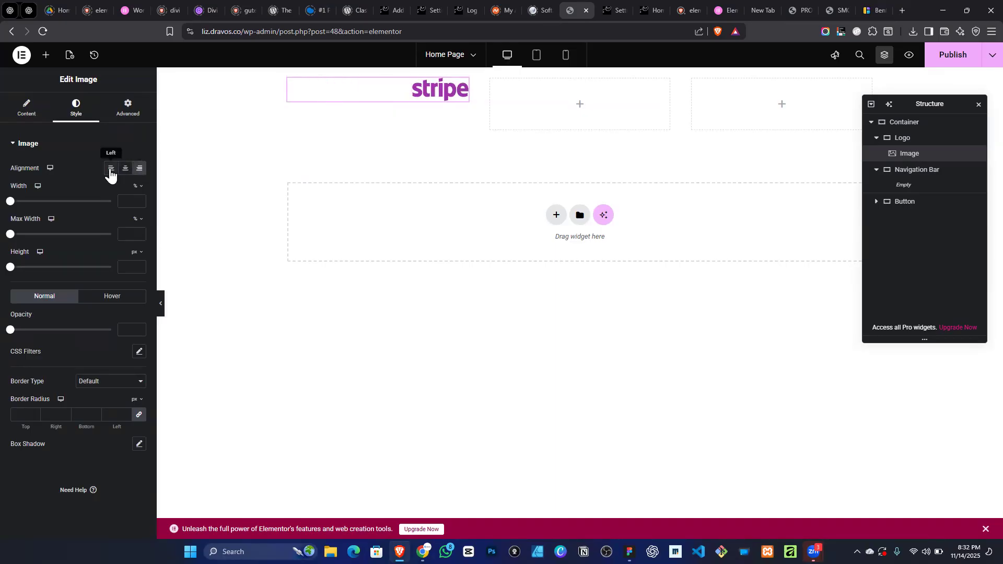
left_click(110, 168)
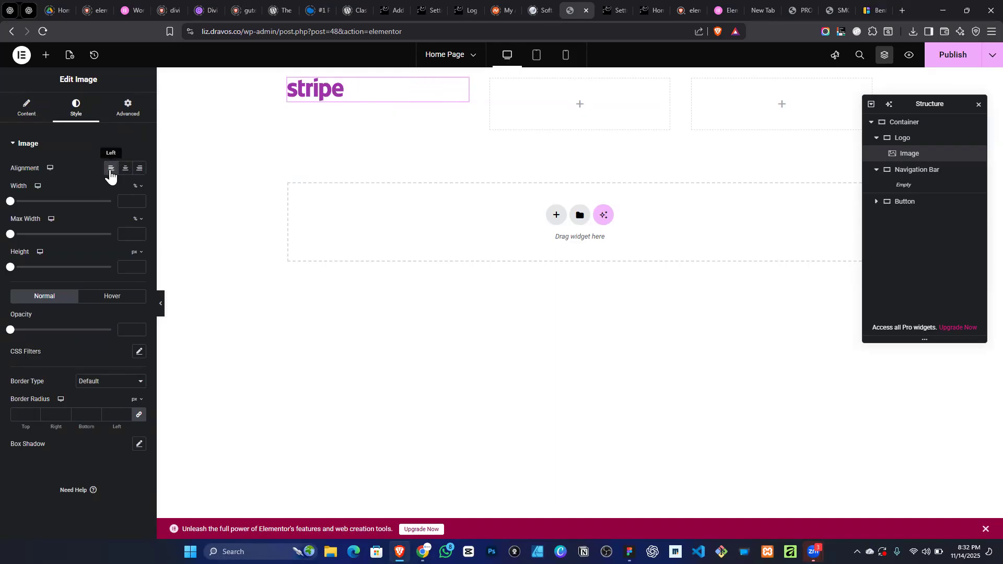
Search the widget library for 'menu', replacing an initial 'navi' search
left_click(45, 55)
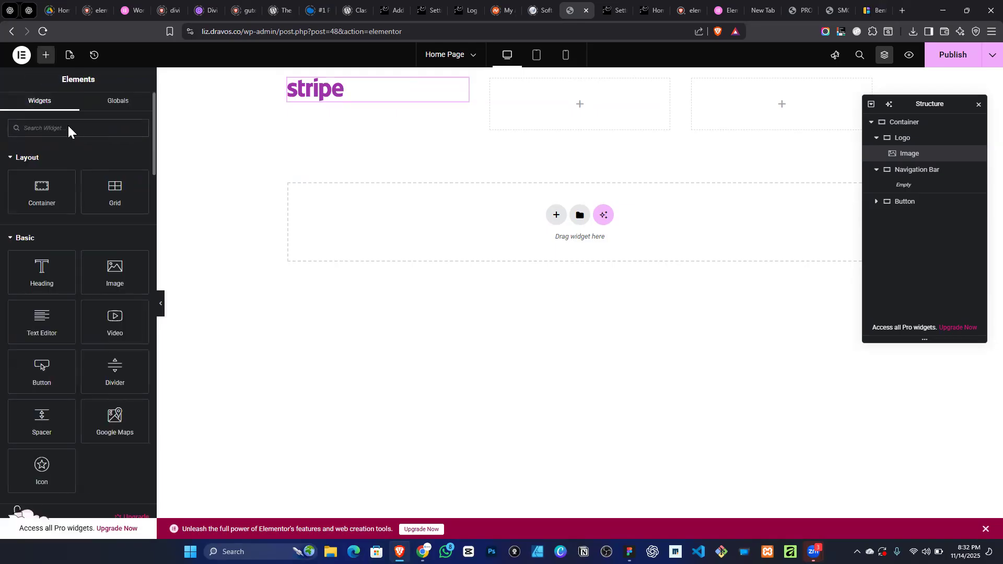
type("navi")
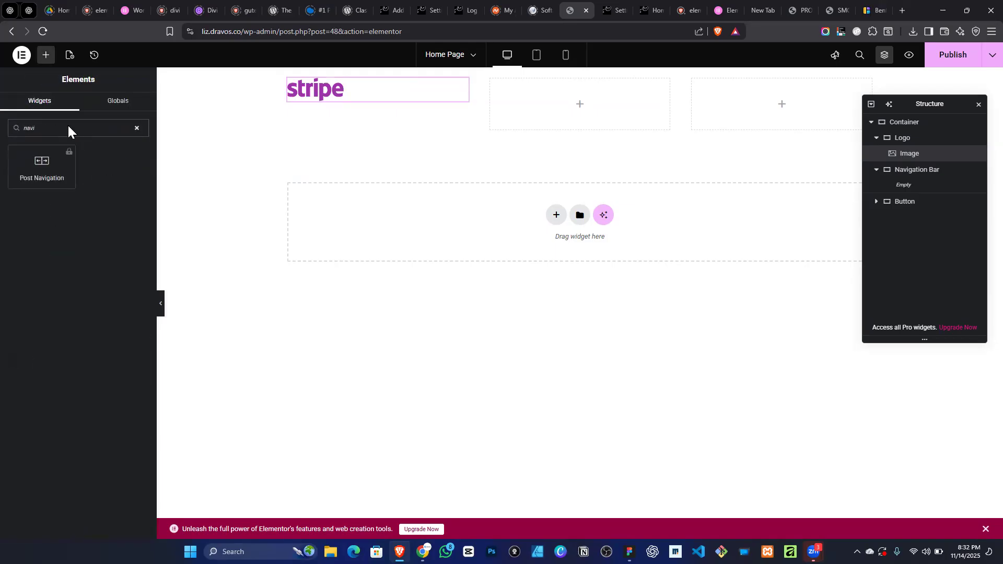
key("BackSpace")
key("BackSpace")
key("BackSpace")
key("BackSpace")
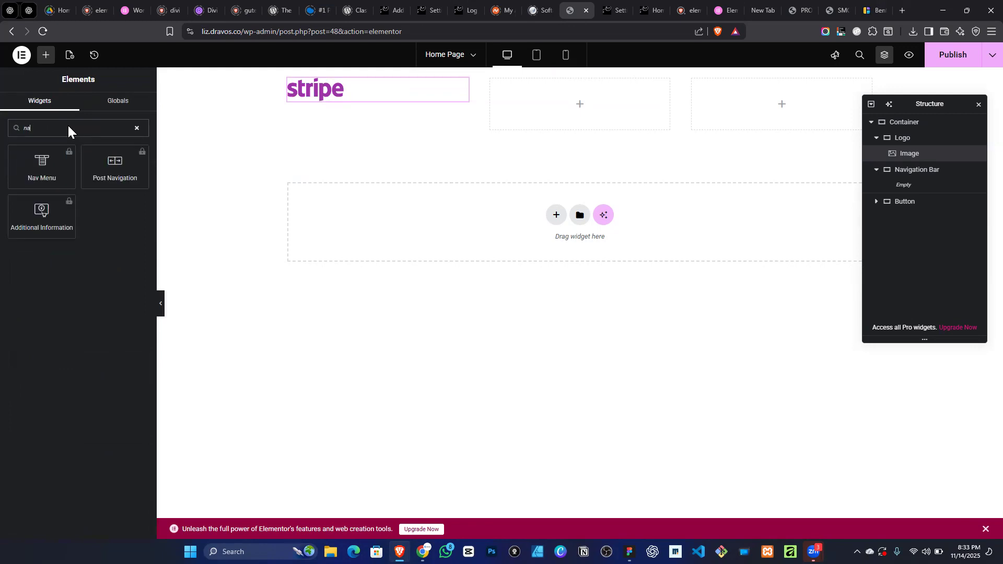
type("menu")
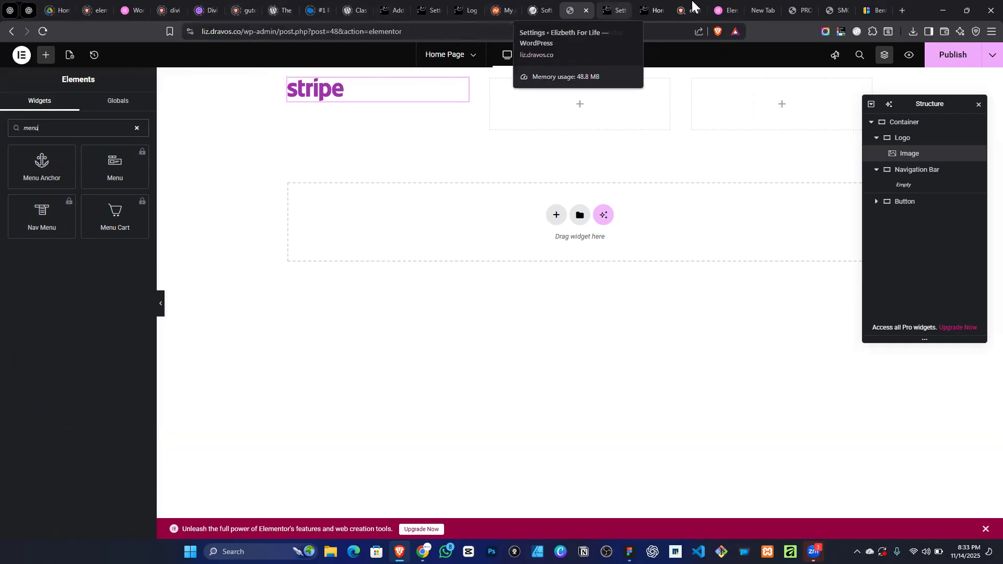
Move through the browser tabs to the Elementor Settings tab
left_click(467, 8)
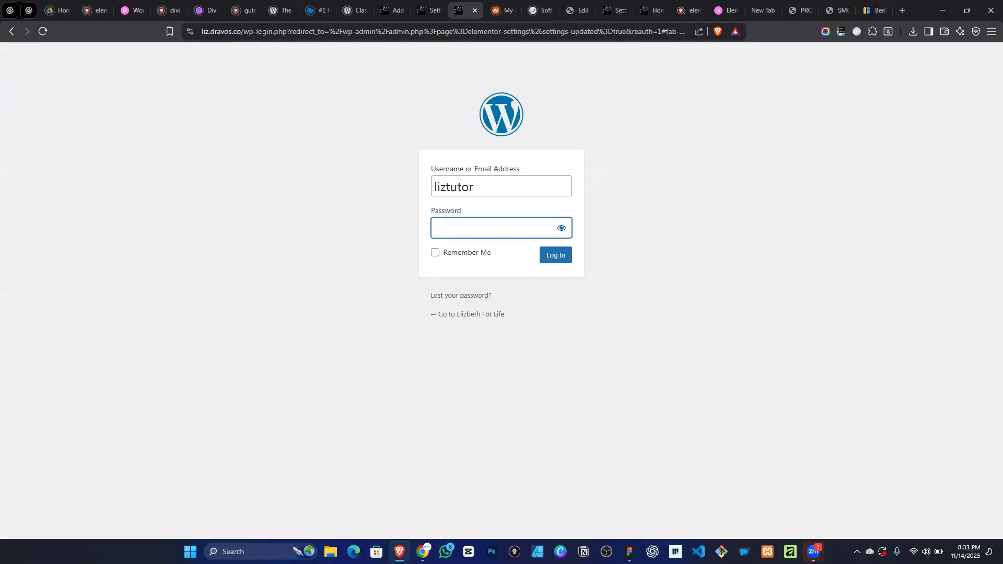
left_click_drag(258, 28, 731, 28)
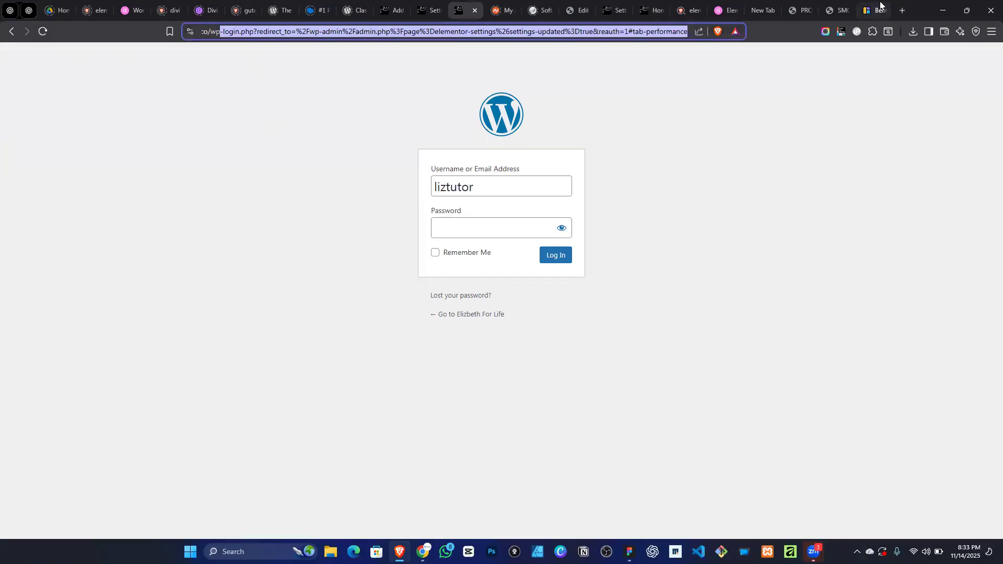
left_click(881, 5)
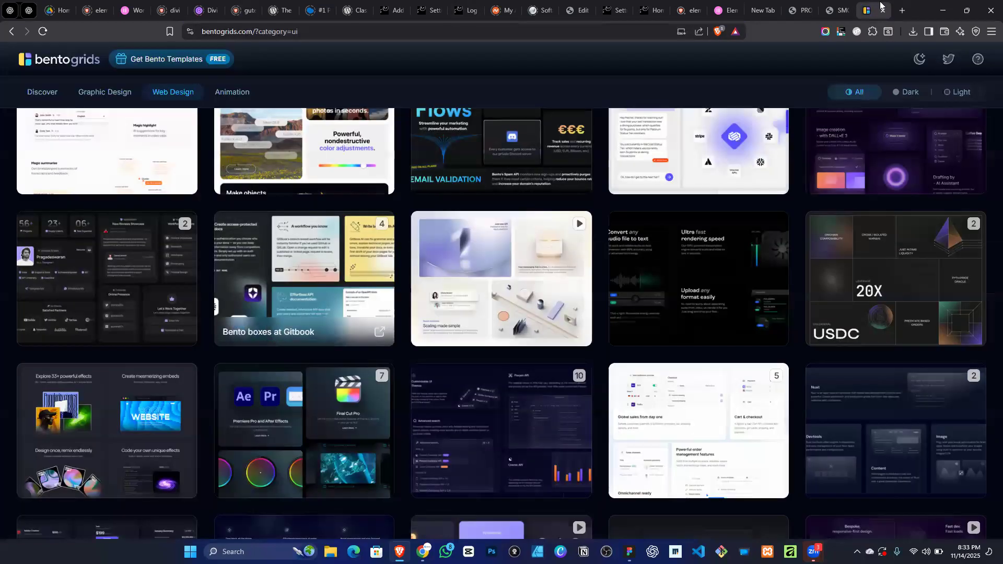
left_click(612, 11)
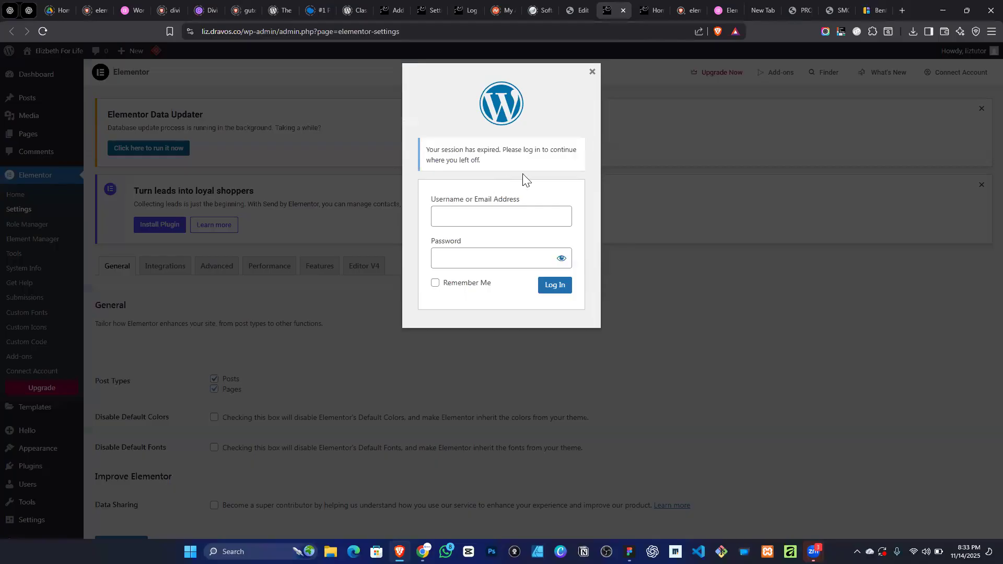
In the session-expired login box, dismiss the saved username suggestions and tick Remember Me
left_click(462, 219)
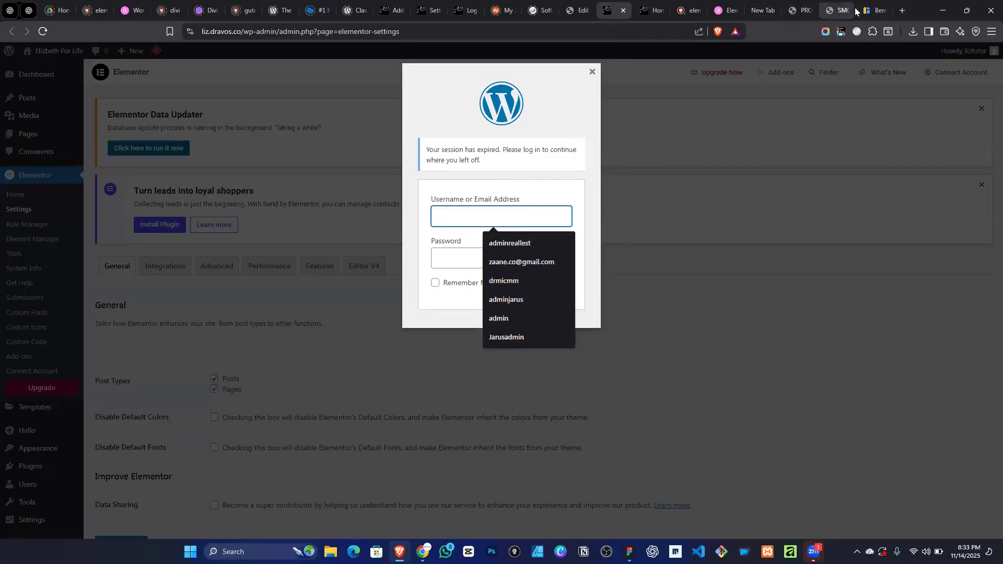
left_click(464, 307)
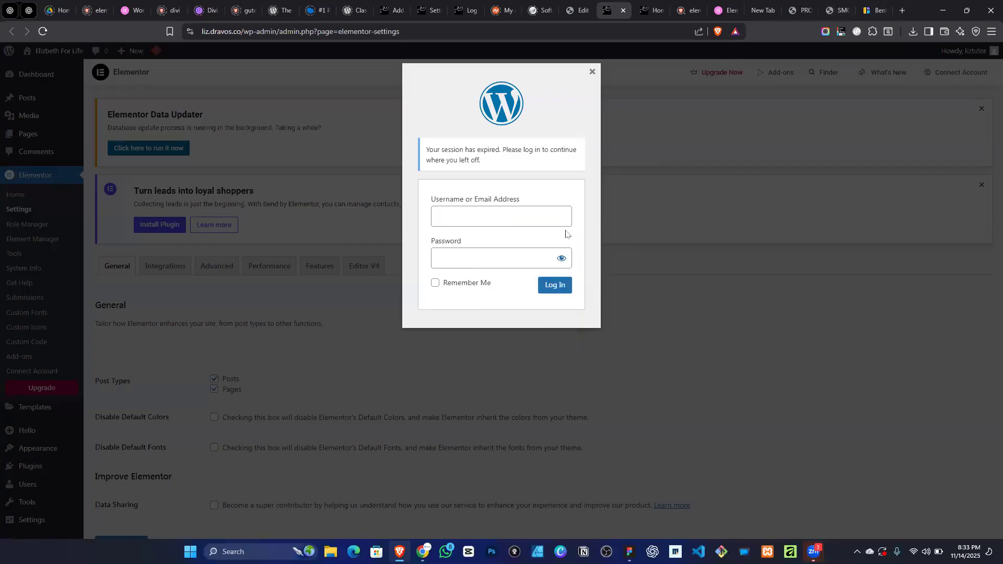
left_click(436, 284)
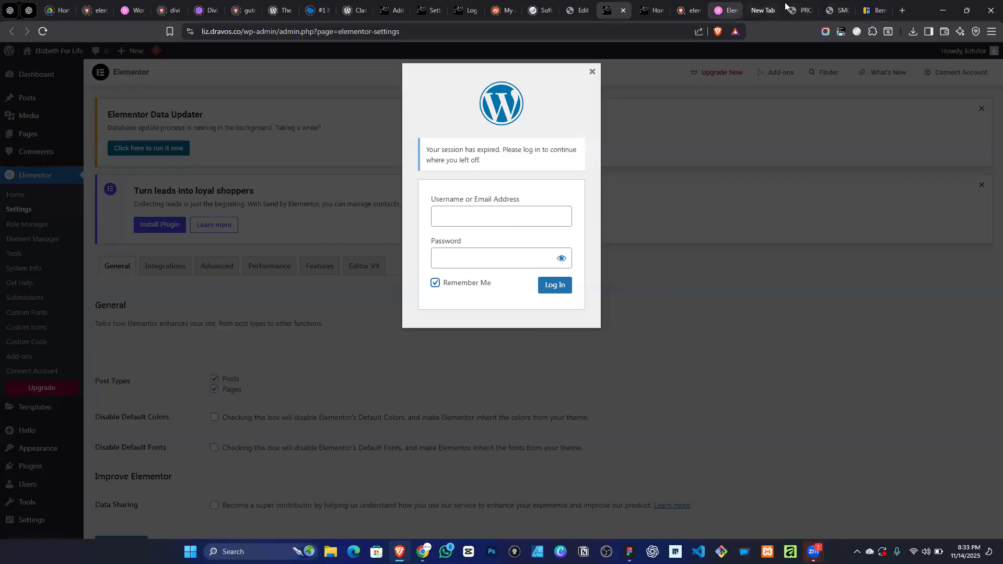
left_click(505, 9)
Review the liz.dravos.co installation's Site Info and Configuration details in Softaculous
left_click(542, 9)
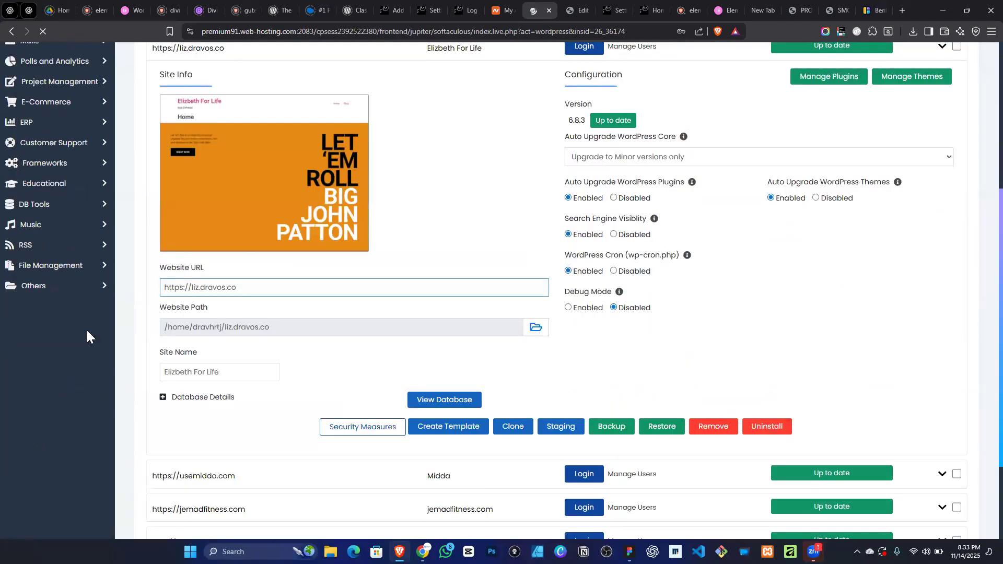
scroll(470, 339, "down", 3)
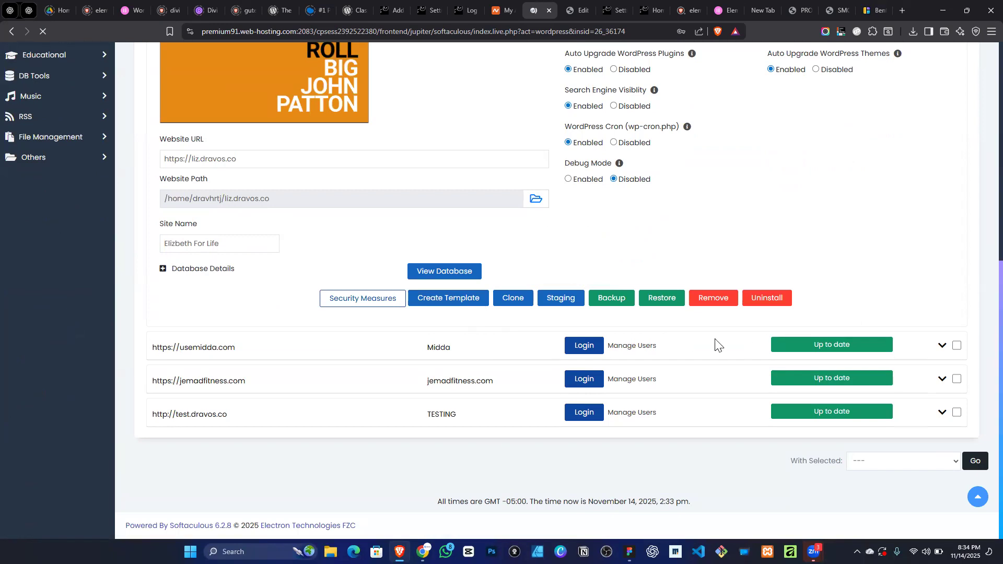
scroll(470, 261, "up", 5)
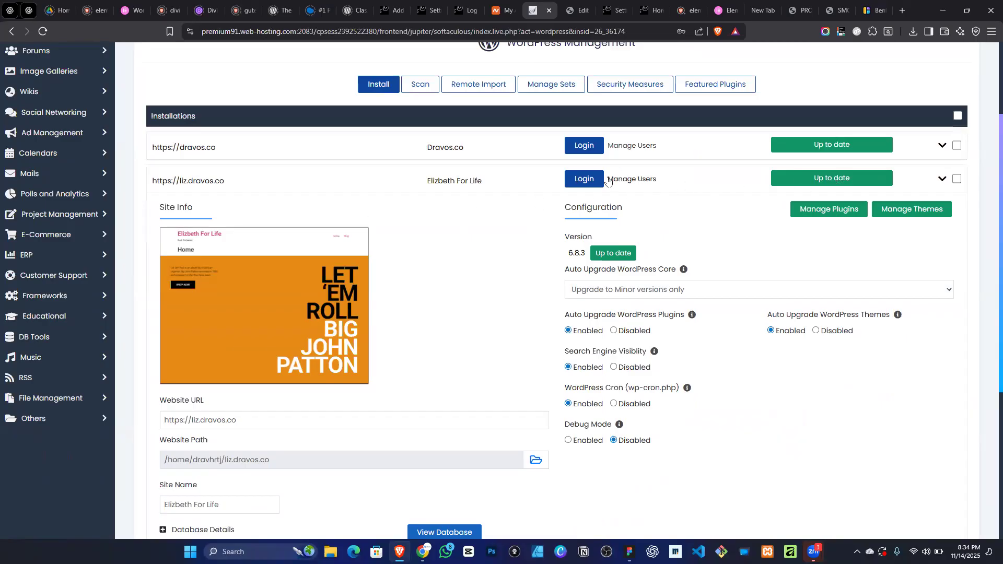
scroll(727, 267, "down", 5)
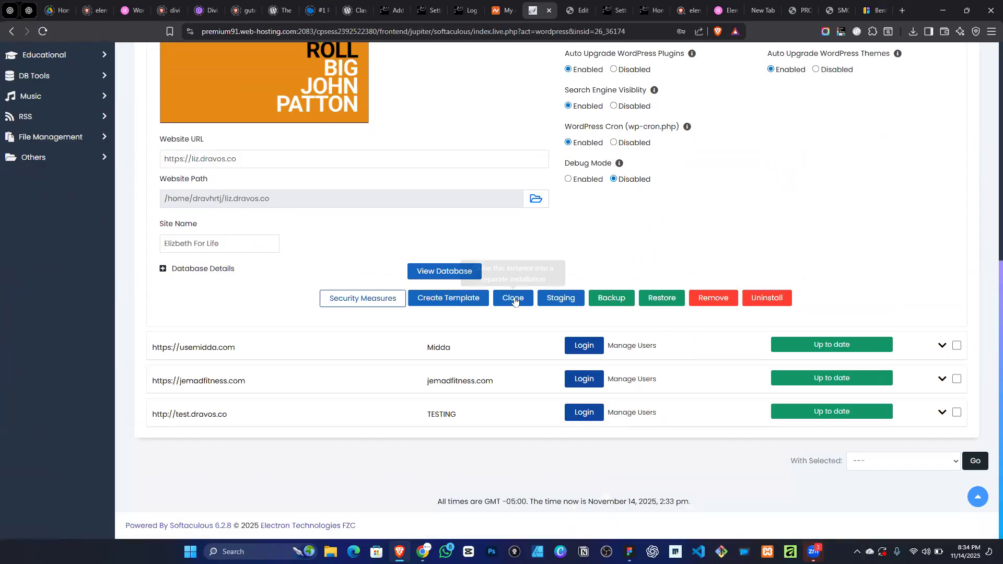
scroll(604, 313, "up", 7)
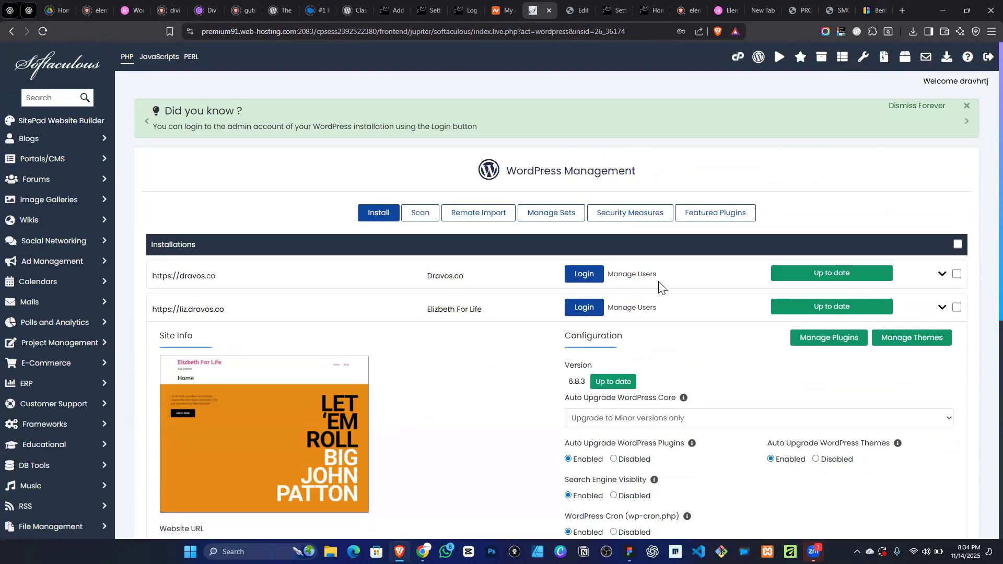
Log into WordPress admin from Softaculous and open the admin user's profile
left_click(584, 307)
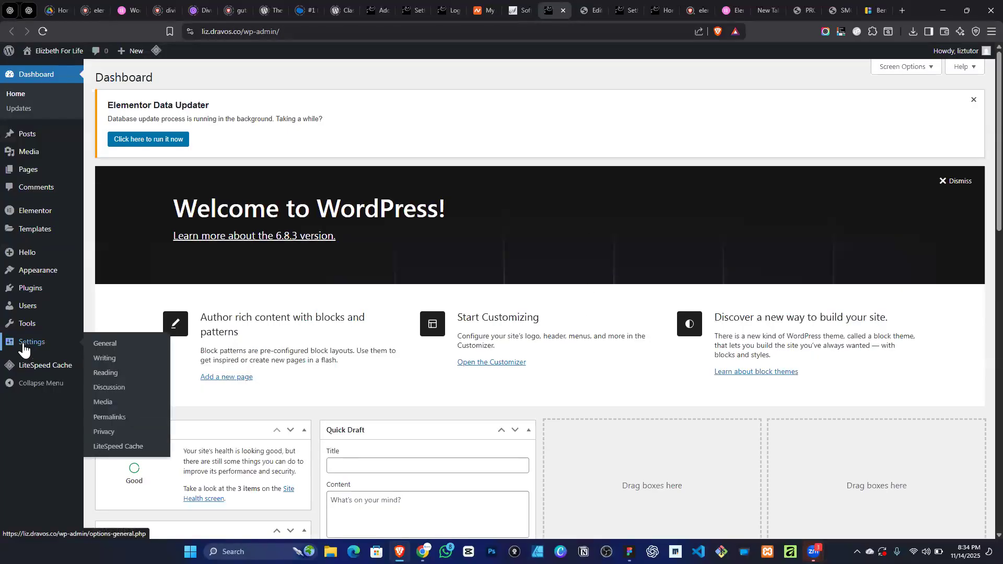
mouse_move(30, 349)
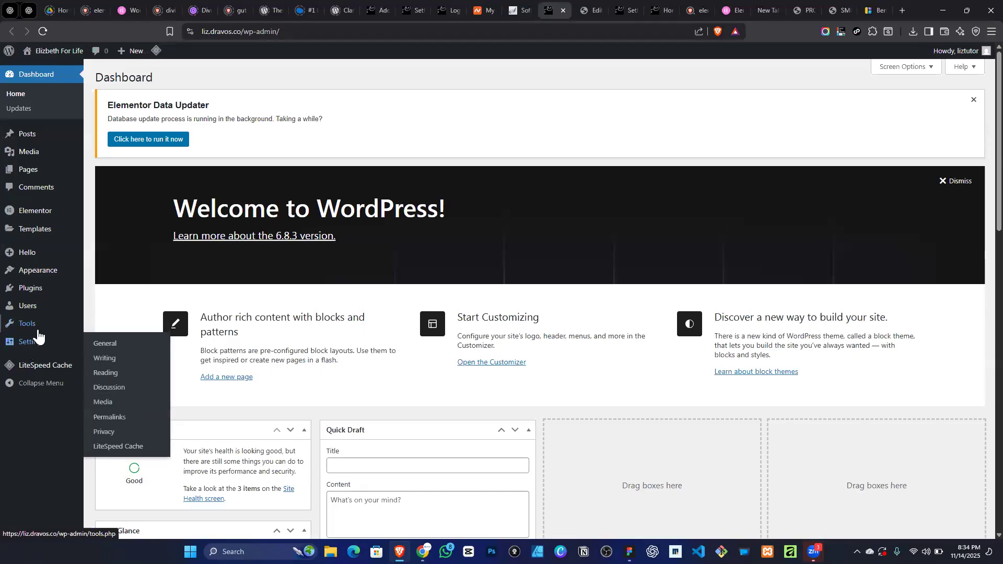
mouse_move(36, 309)
left_click(116, 322)
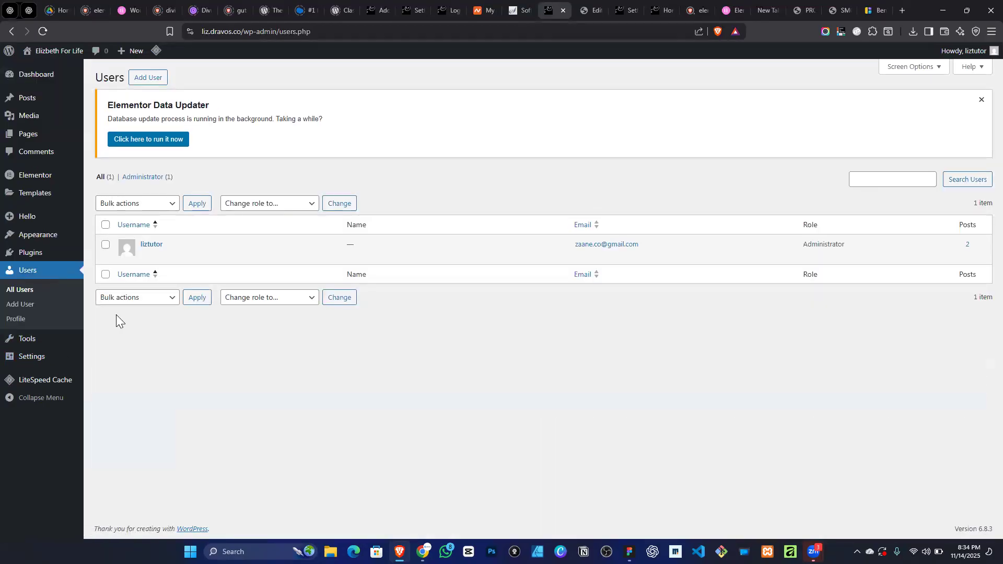
left_click(146, 255)
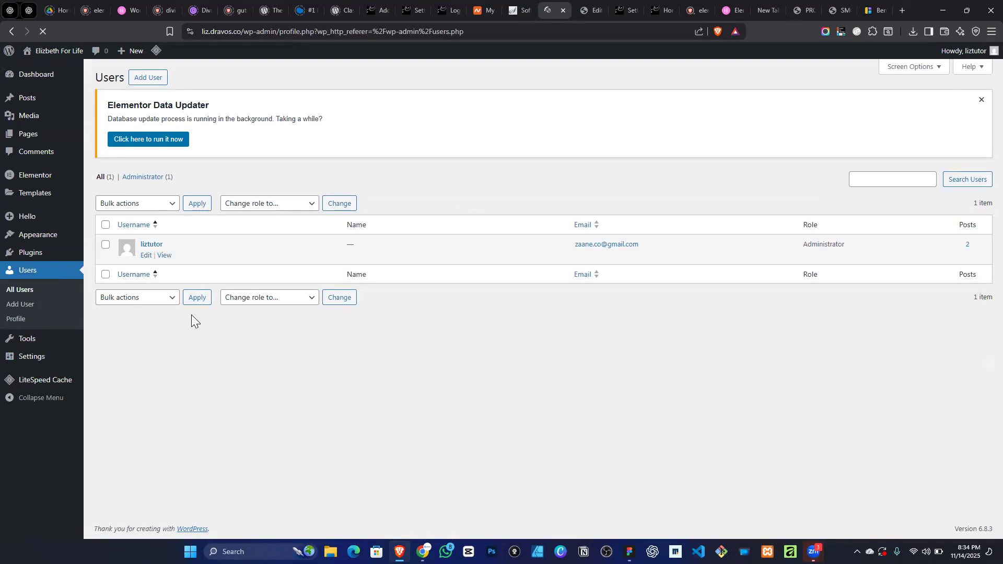
scroll(190, 297, "down", 10)
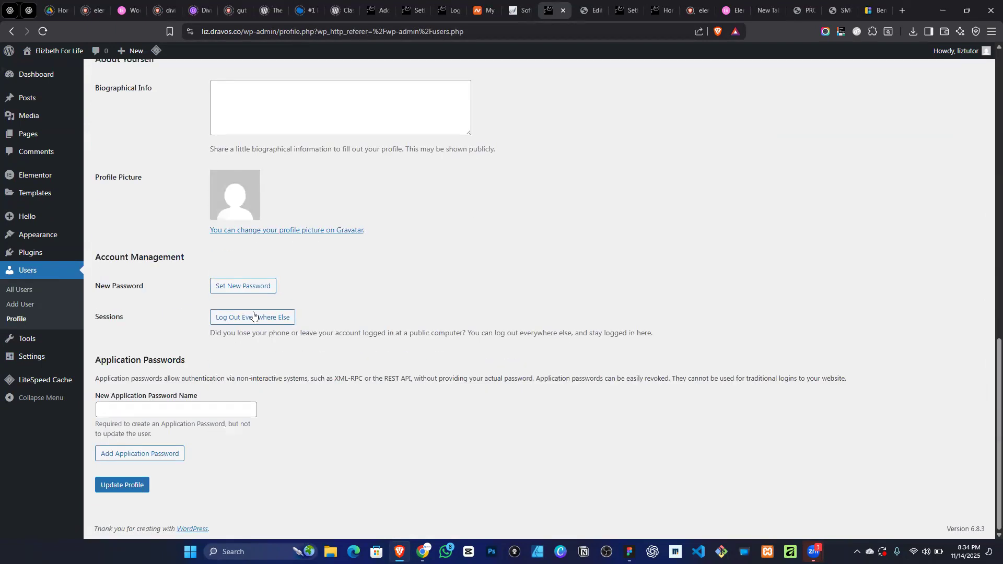
Generate a strong new password, copy it, and save it with Update Profile
left_click(260, 286)
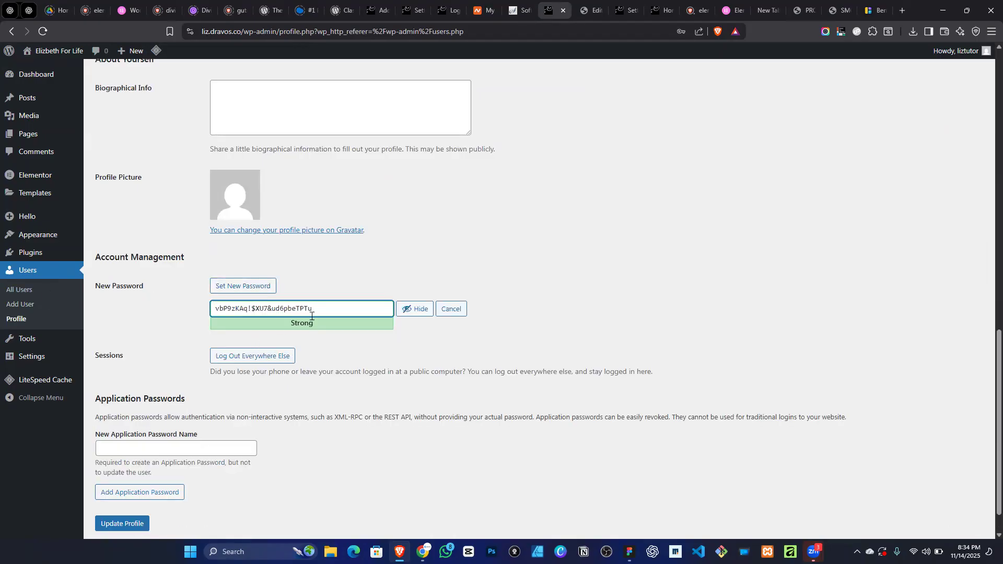
triple_click(325, 306)
key("ctrl+c")
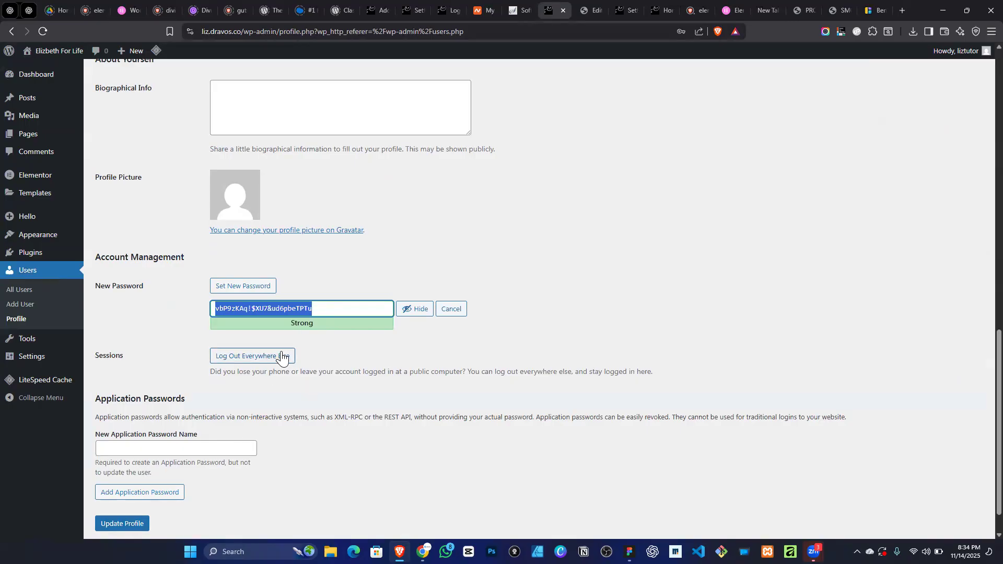
scroll(270, 298, "up", 5)
scroll(257, 245, "up", 5)
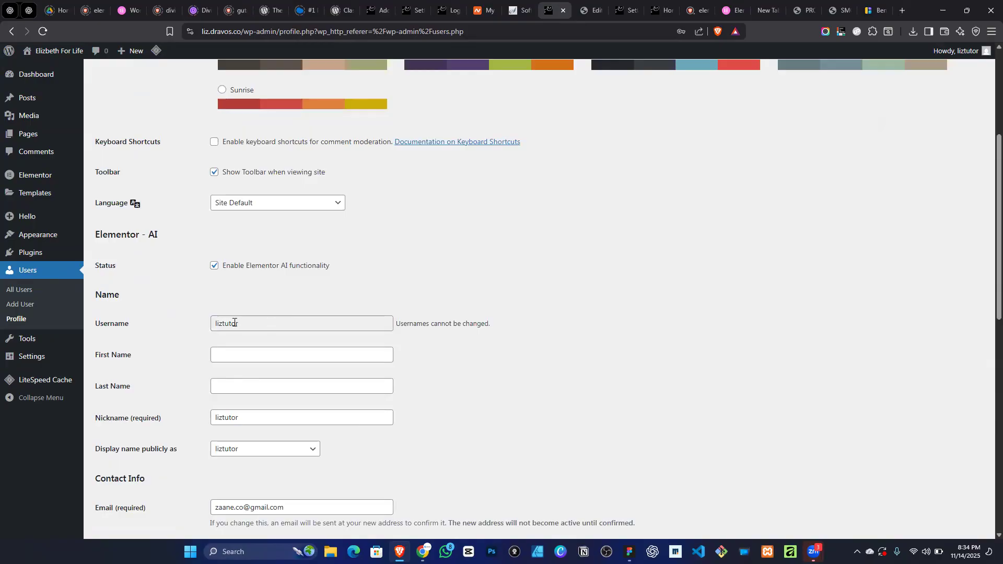
scroll(281, 340, "down", 15)
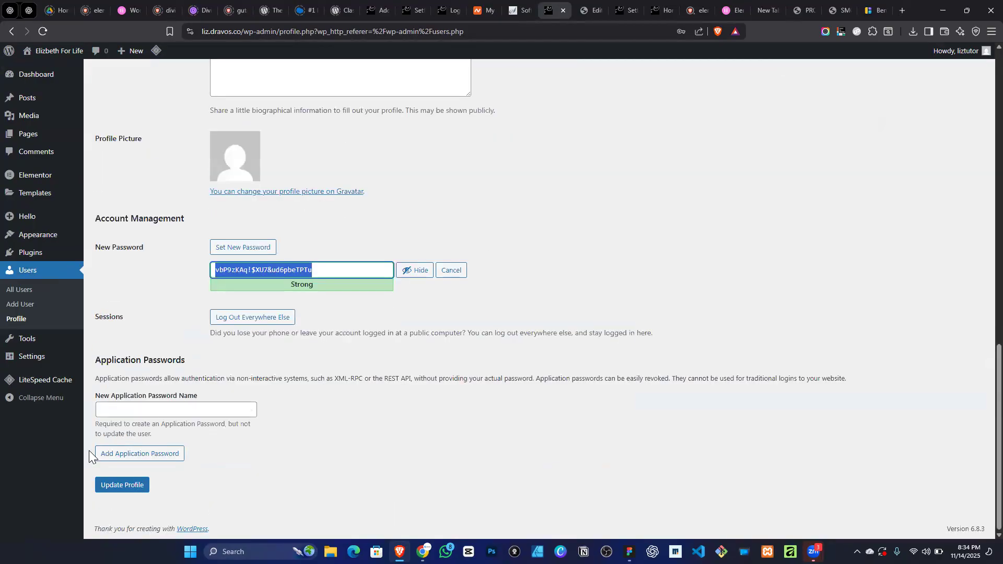
left_click(121, 486)
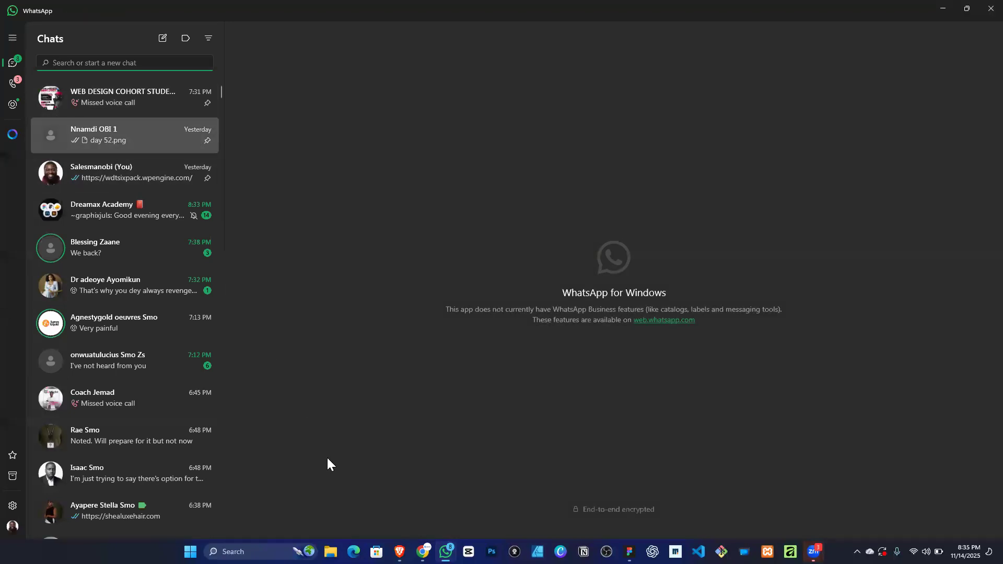
Paste the new password into the WhatsApp chat and send it
key("ctrl+v")
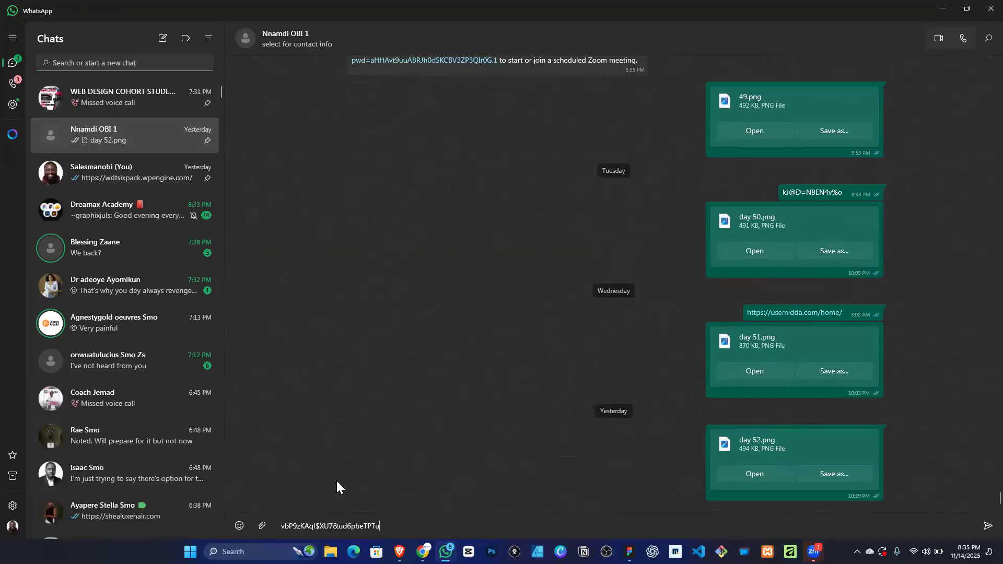
key("Return")
left_click(942, 9)
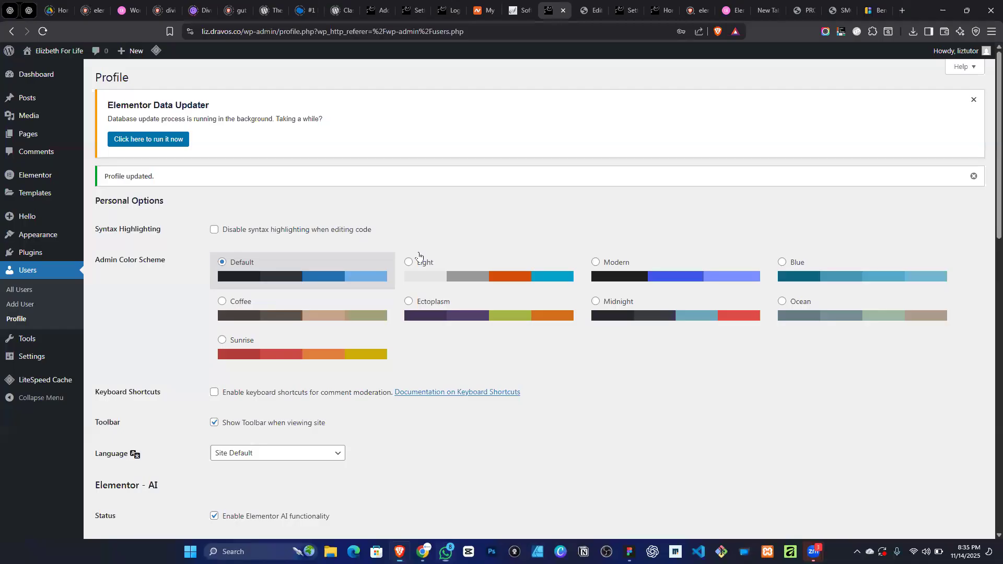
Log back into the expired Elementor editor session with the username and pasted password
scroll(232, 417, "down", 15)
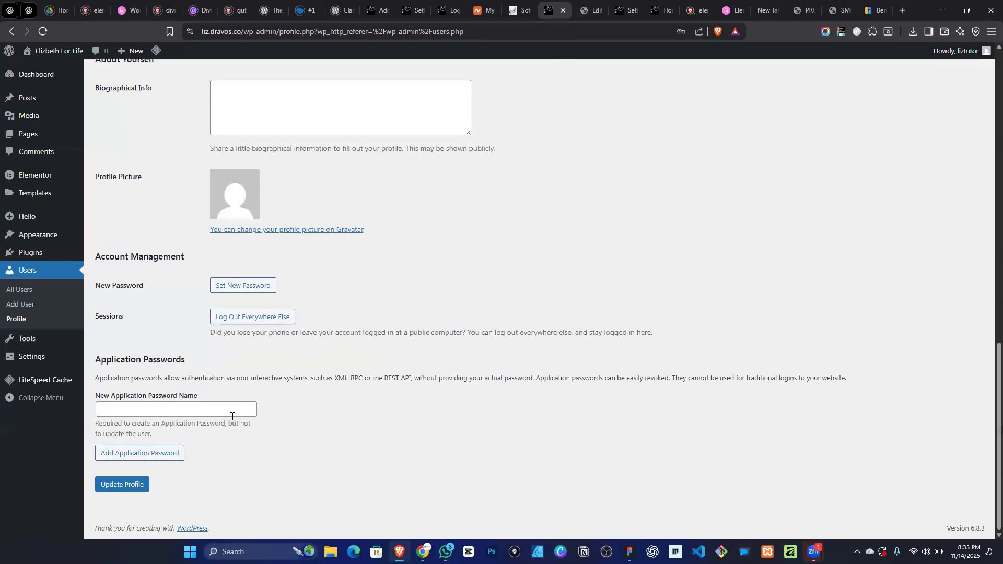
scroll(266, 275, "up", 15)
scroll(186, 135, "down", 15)
left_click(591, 11)
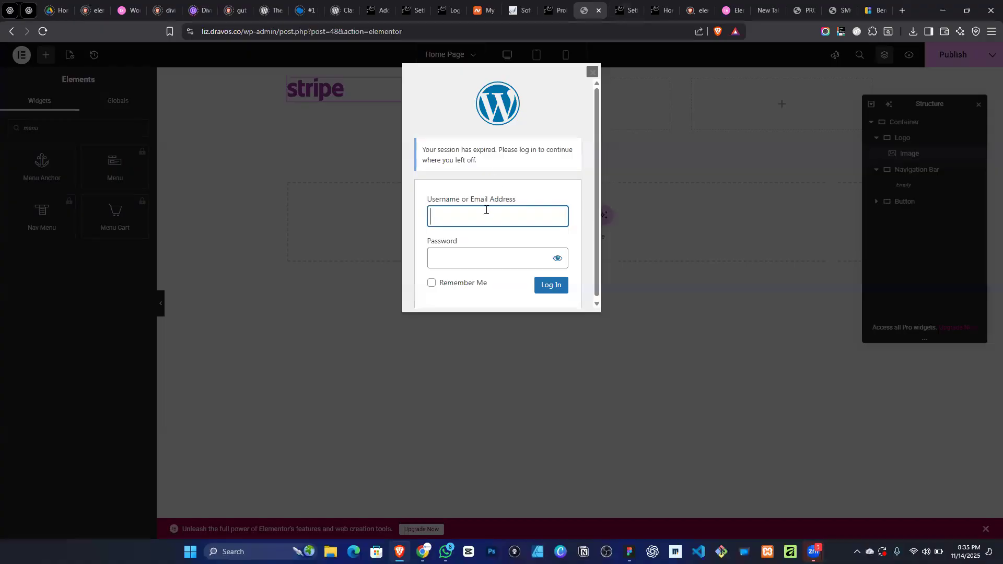
type("liztutor")
left_click(460, 259)
key("ctrl+v")
left_click(550, 285)
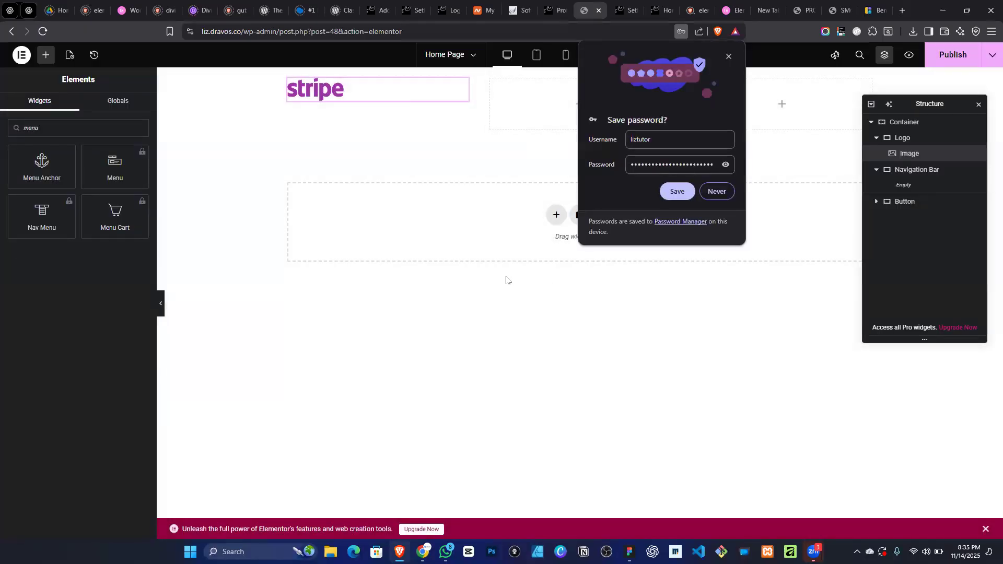
Let the browser save the login, then try the Pro-only Nav Menu widget
left_click(684, 196)
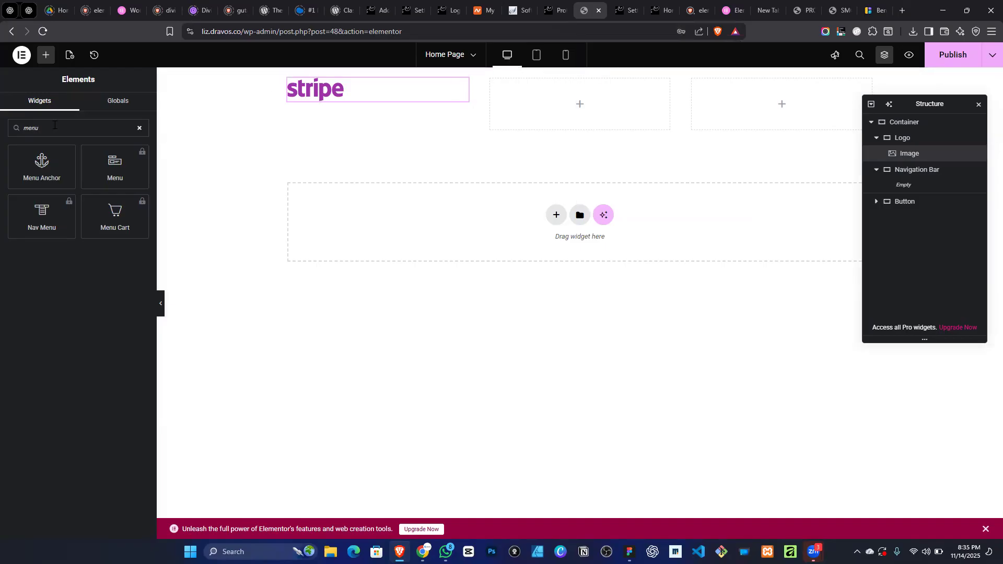
left_click(52, 224)
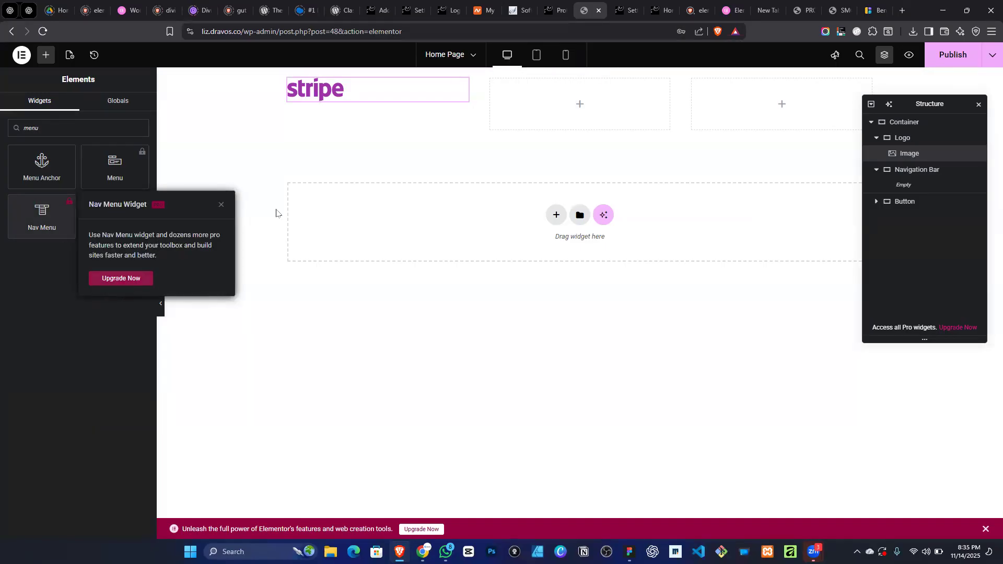
left_click(546, 12)
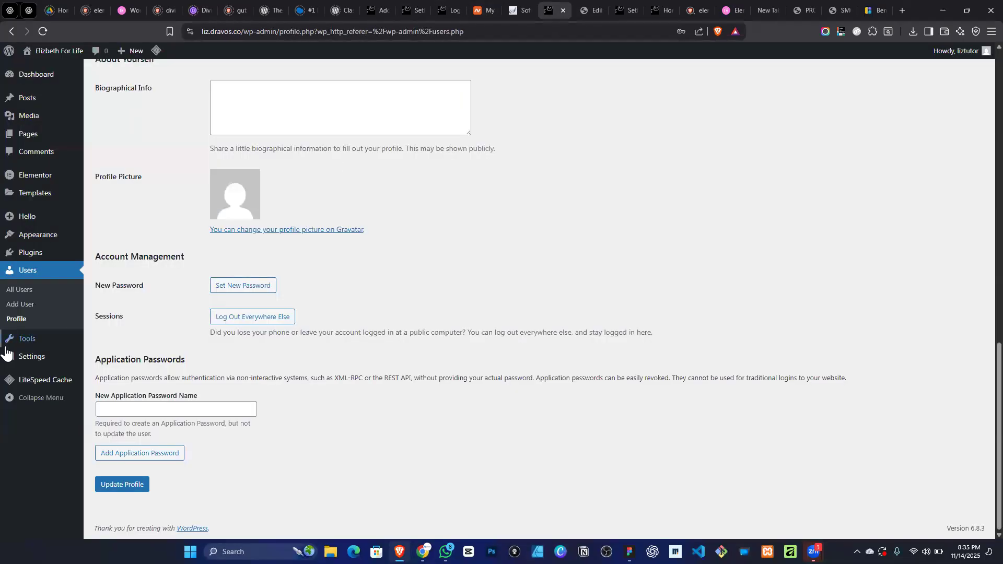
Activate the PRO Elements plugin from the Installed Plugins list
mouse_move(39, 141)
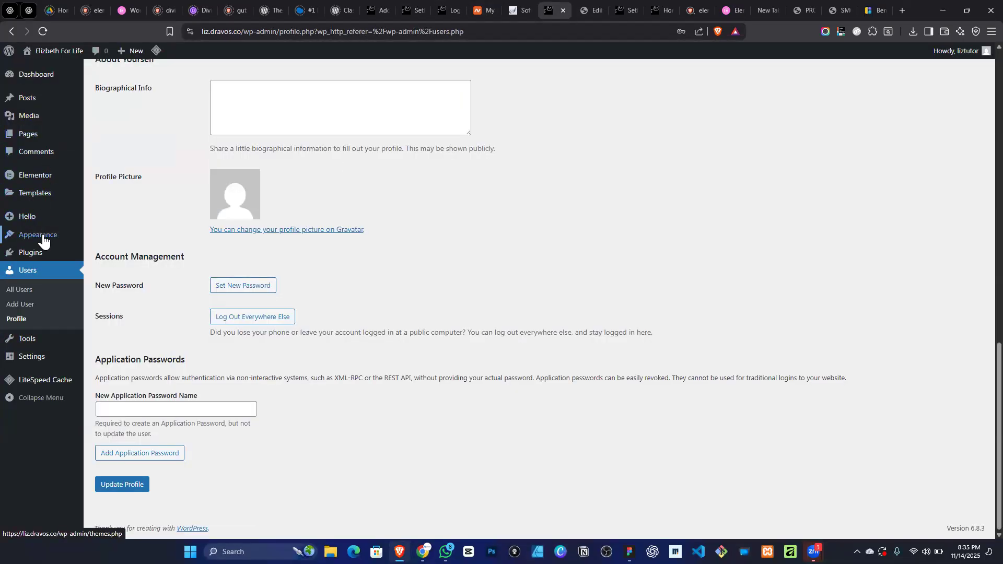
left_click(40, 259)
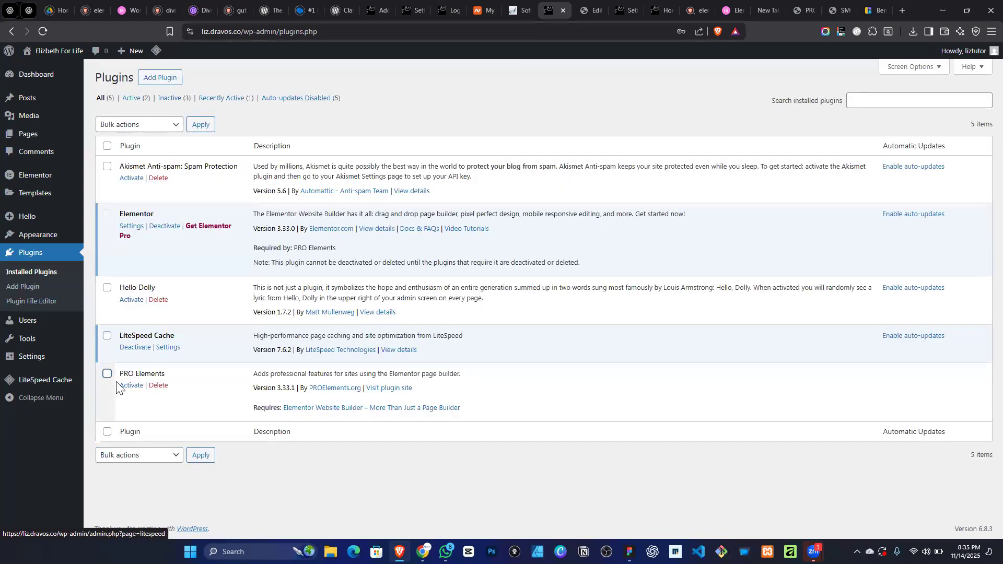
left_click(131, 385)
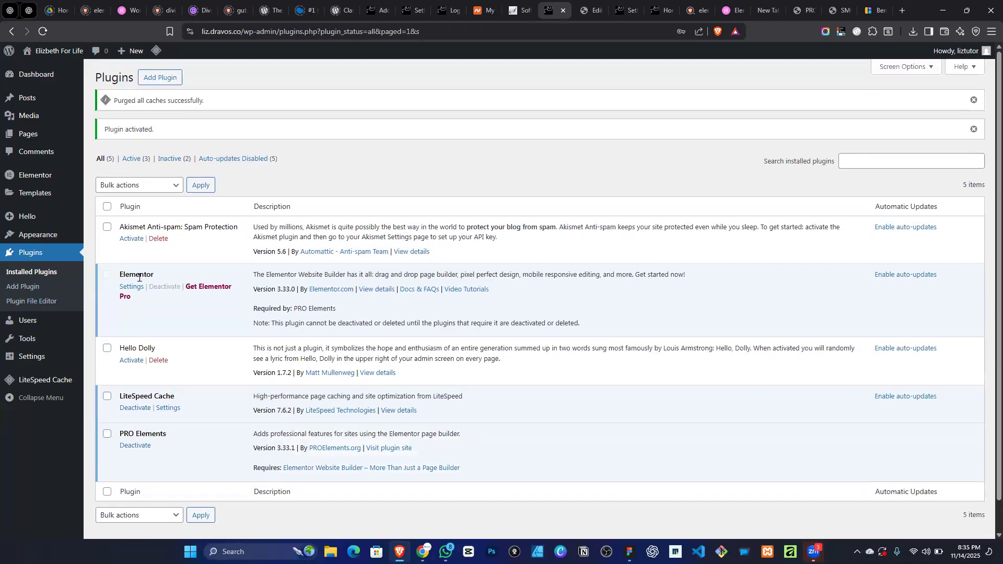
left_click(579, 3)
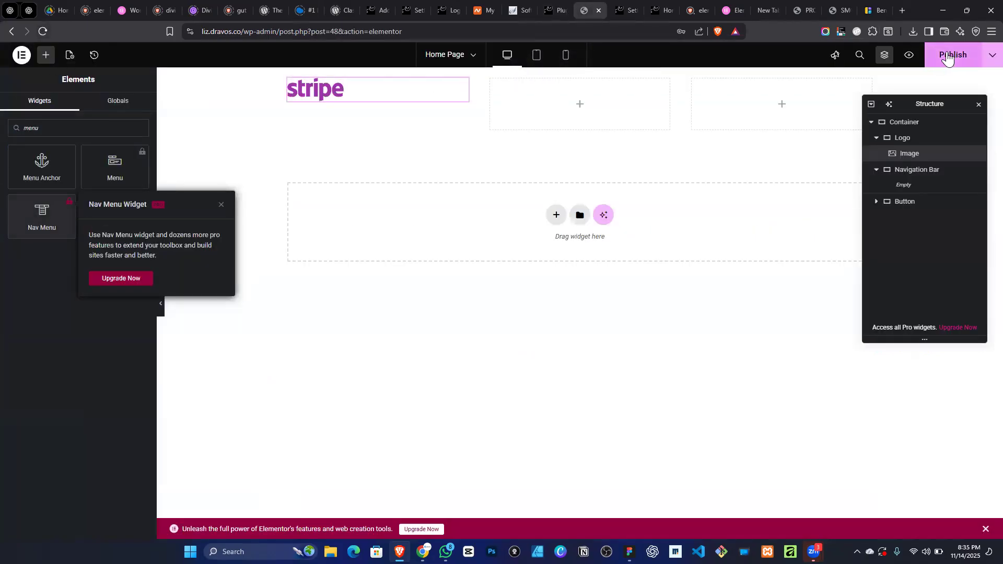
Publish and reload the editor, then place a WordPress Menu widget in the header's middle box
left_click(948, 57)
left_click(43, 31)
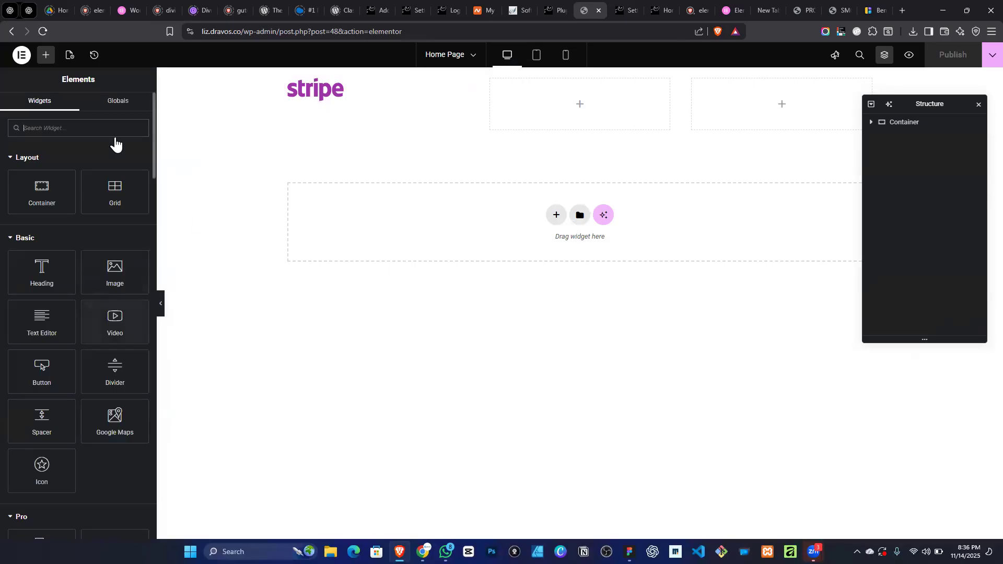
type("menu")
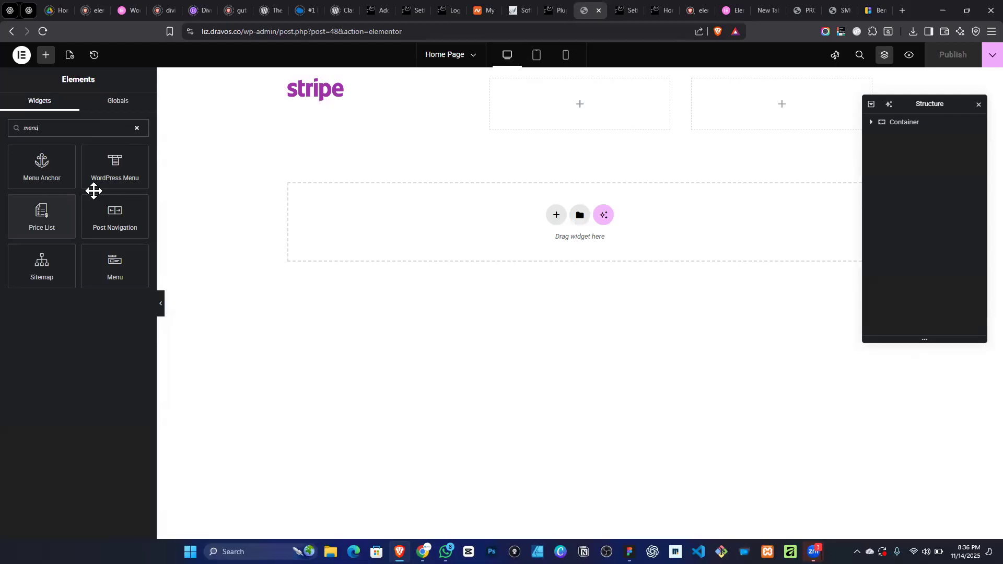
left_click_drag(105, 173, 559, 112)
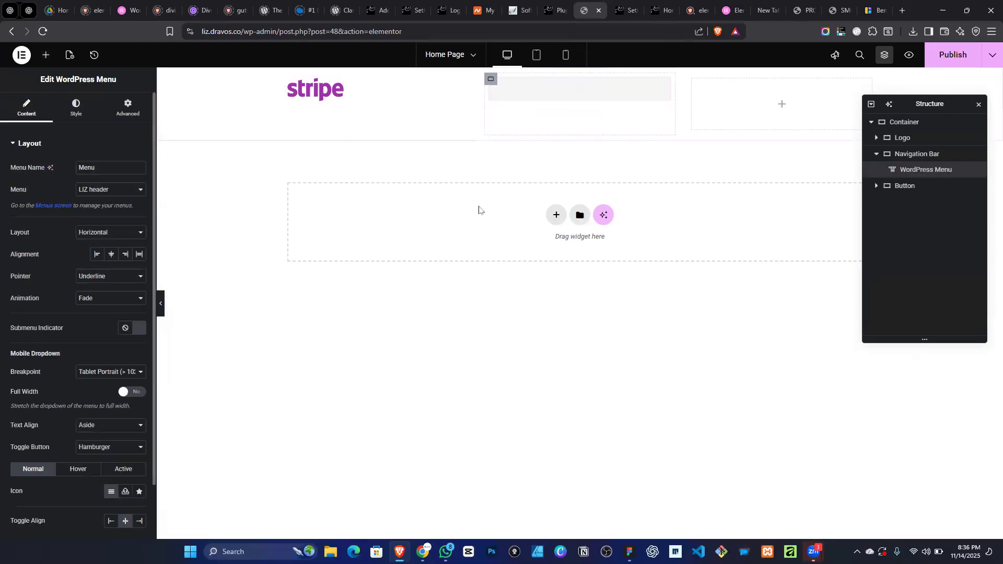
left_click(136, 192)
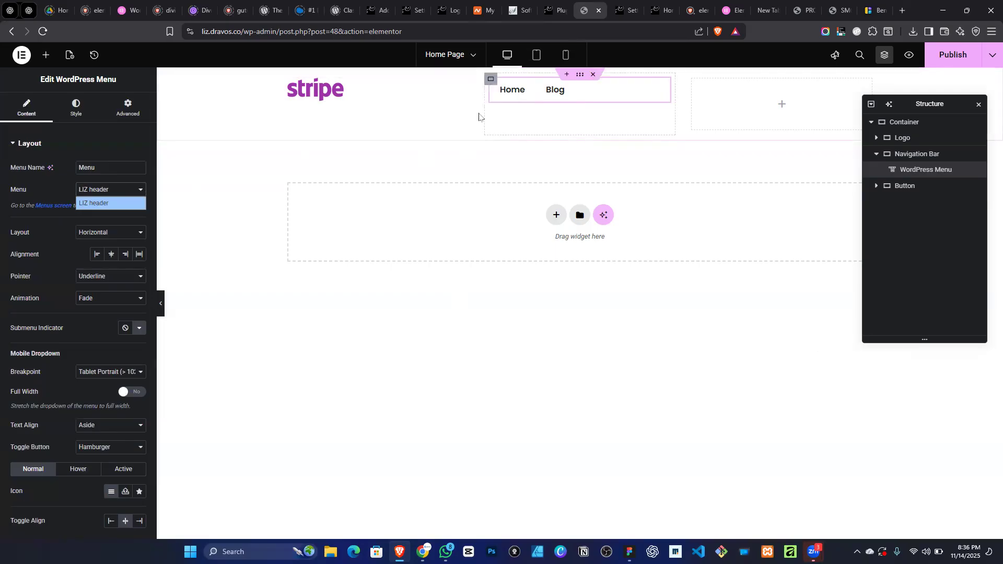
Open the Pages admin section in a new tab from the Plugins tab
left_click(556, 6)
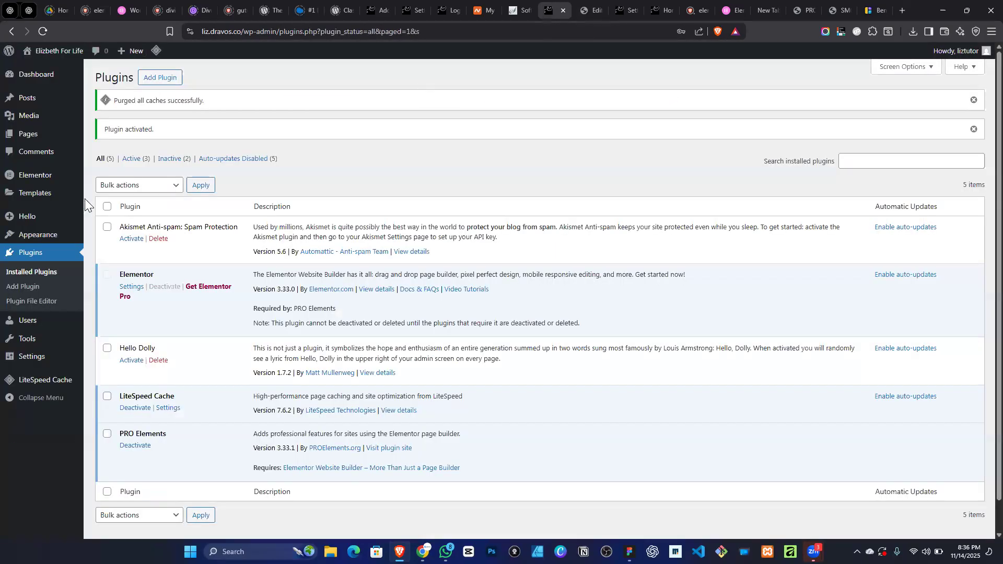
right_click(44, 140)
left_click(78, 145)
left_click(629, 551)
scroll(345, 164, "up", 4)
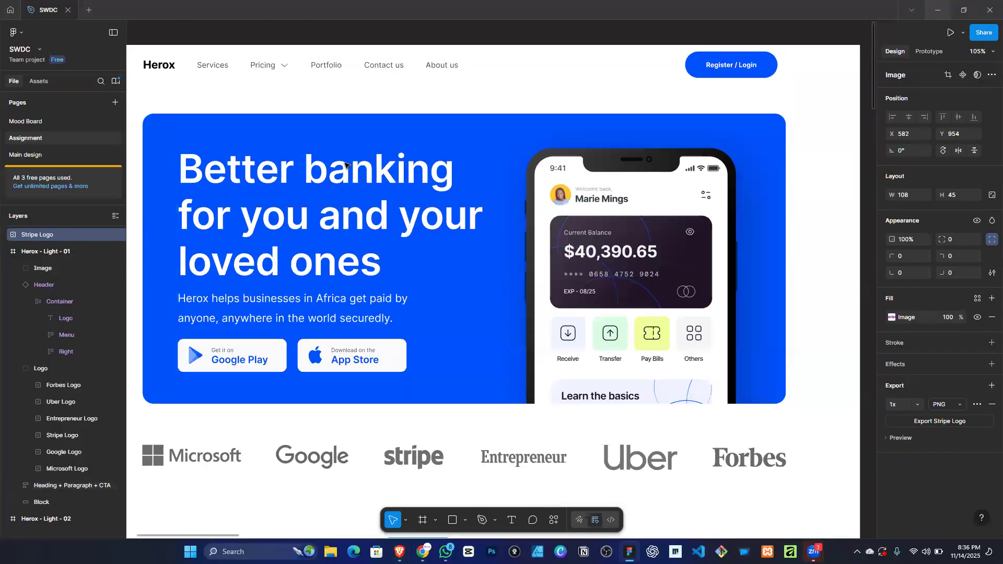
scroll(345, 164, "up", 2)
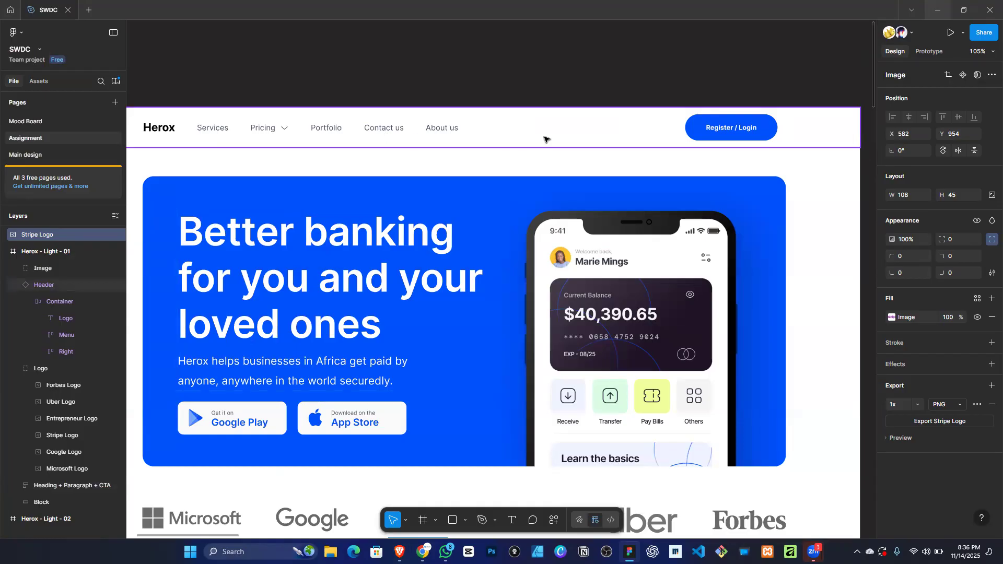
left_click(936, 11)
mouse_move(134, 163)
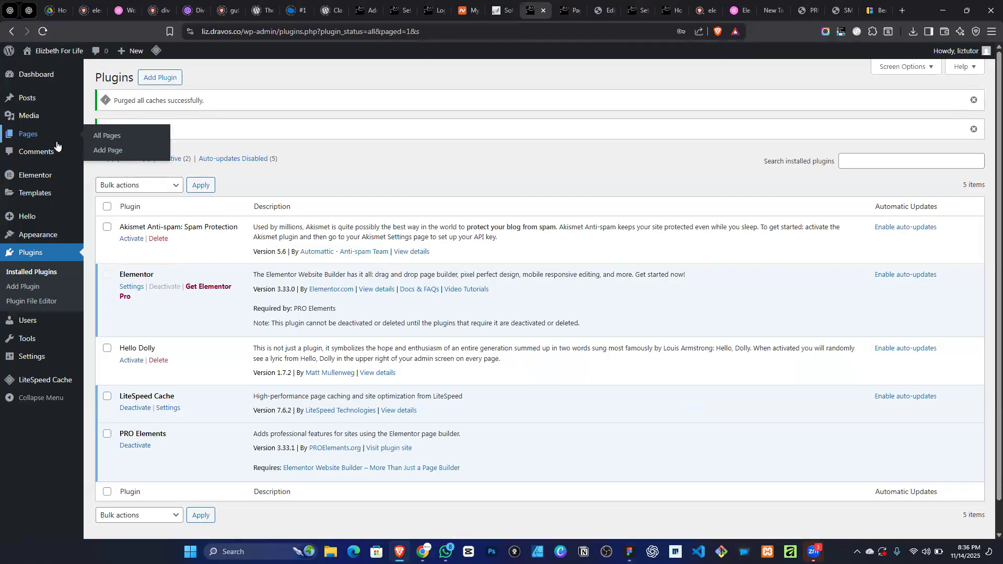
Open five blank Add Page editors in new tabs from the Pages list
left_click(559, 11)
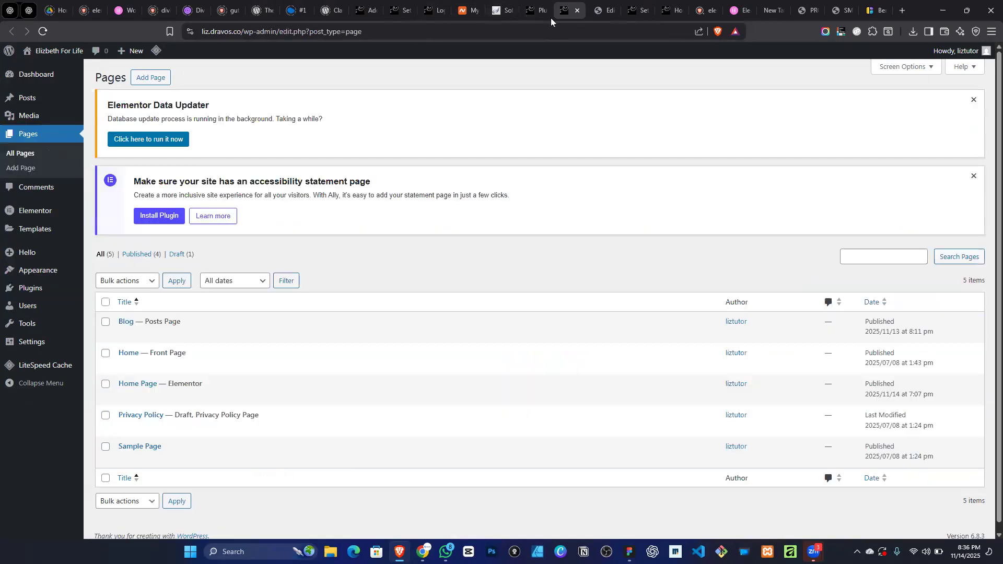
right_click(153, 78)
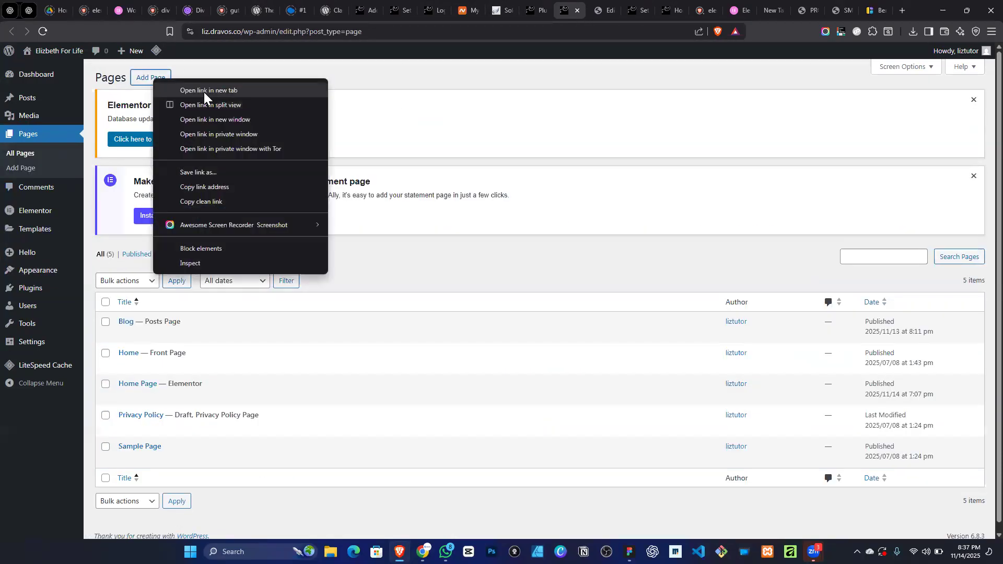
left_click(204, 91)
right_click(151, 82)
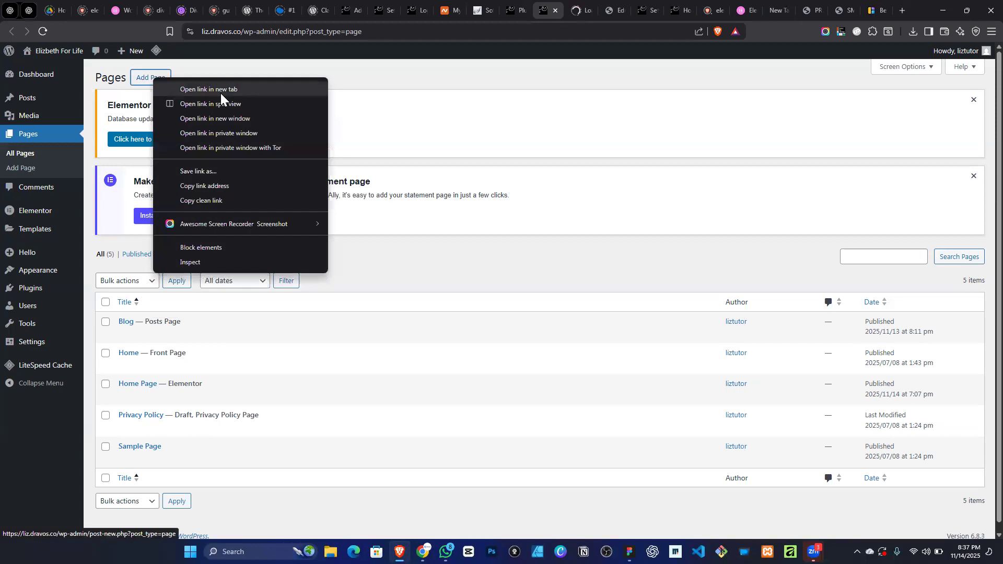
left_click(220, 90)
right_click(150, 78)
left_click(195, 88)
right_click(161, 78)
left_click(199, 90)
right_click(135, 78)
left_click(199, 89)
Create and publish a page titled 'Services'
left_click(506, 10)
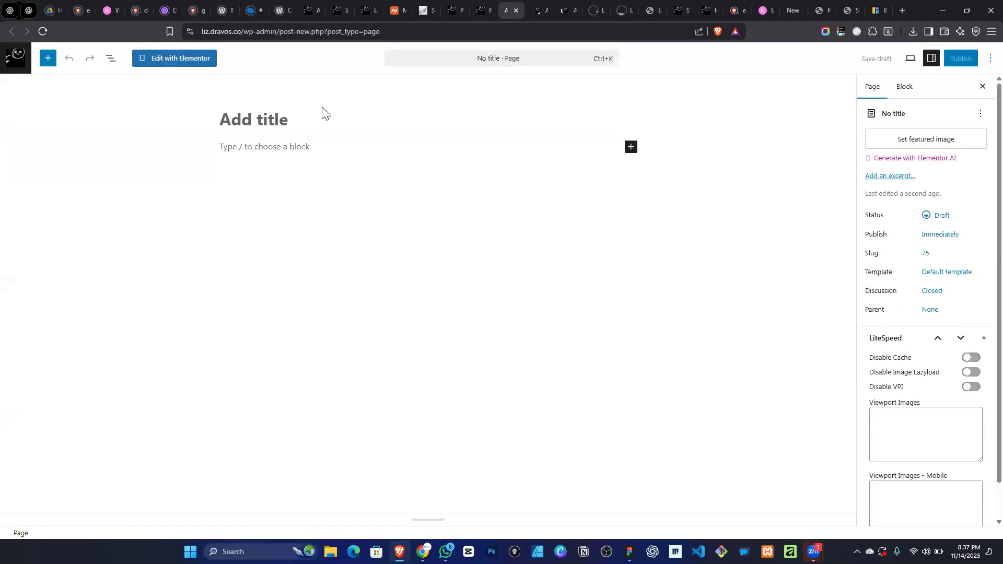
left_click(322, 109)
type("Servies")
key("BackSpace")
key("BackSpace")
type("ces")
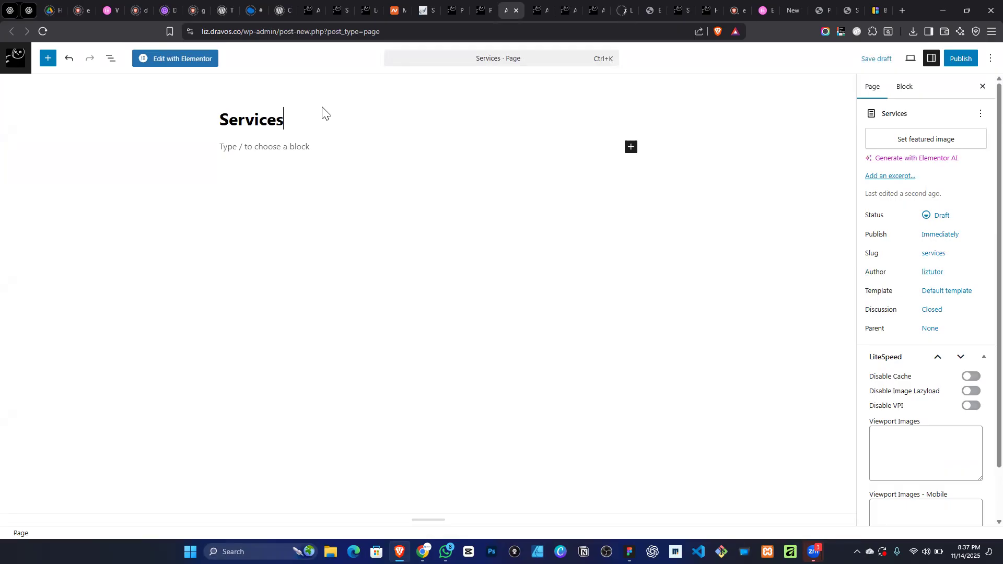
left_click(975, 60)
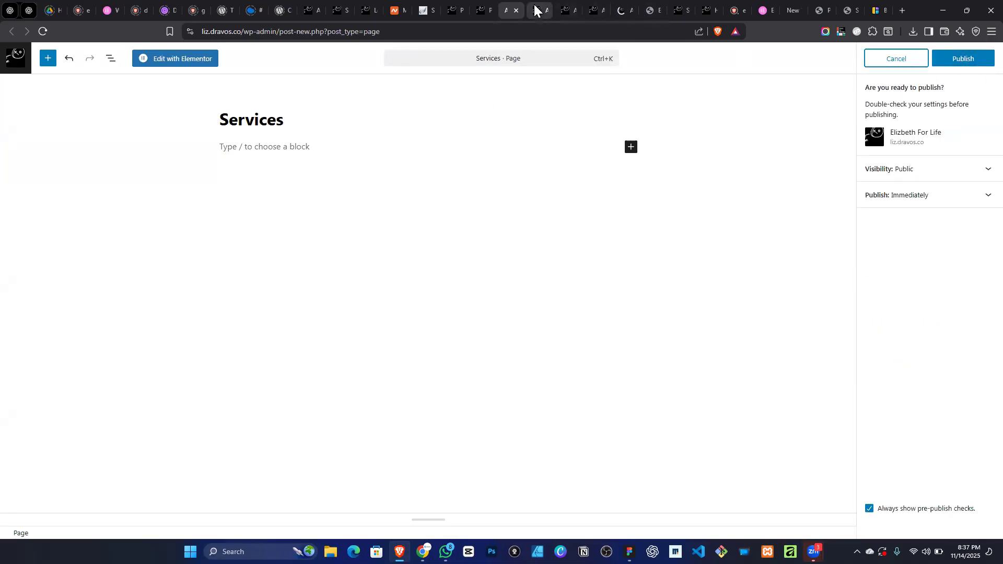
left_click(984, 60)
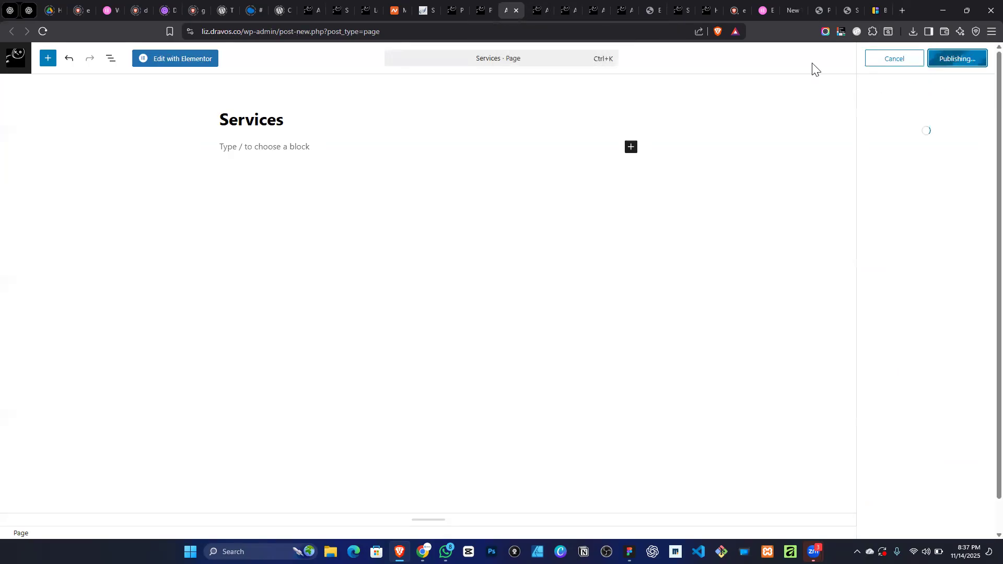
Create and publish a page titled 'Pricing'
left_click(540, 6)
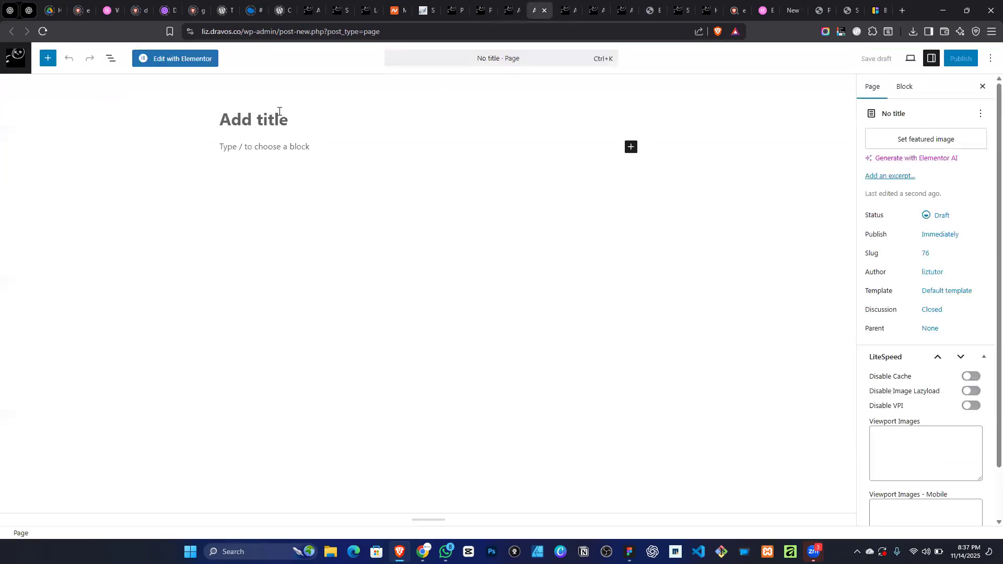
type("Pricing")
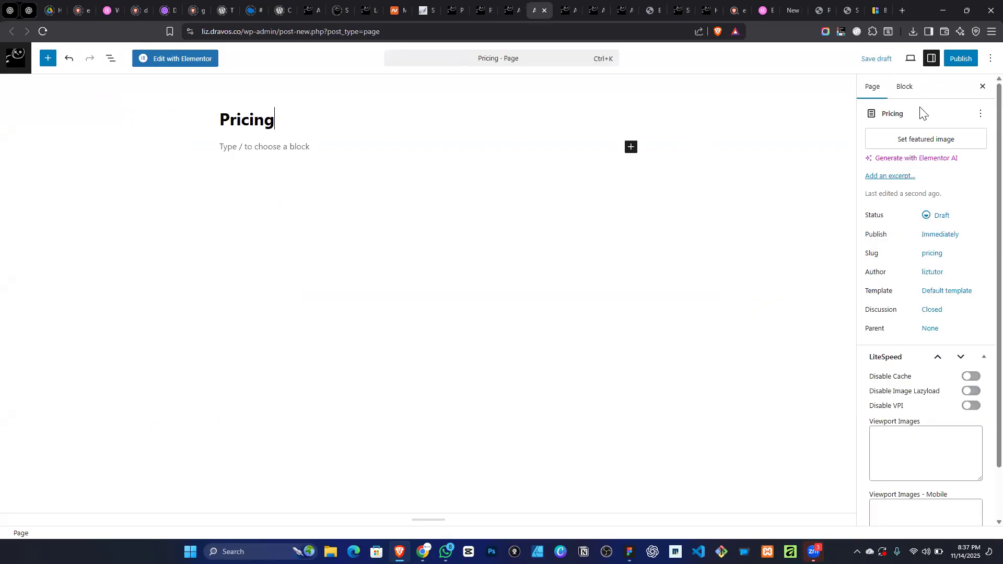
left_click(960, 58)
left_click(961, 59)
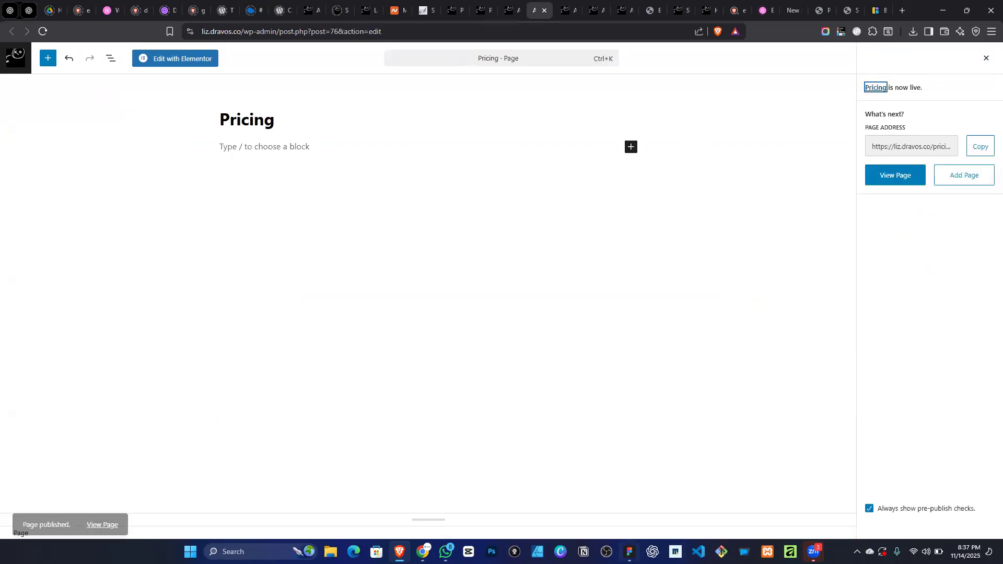
left_click(630, 552)
left_click(629, 552)
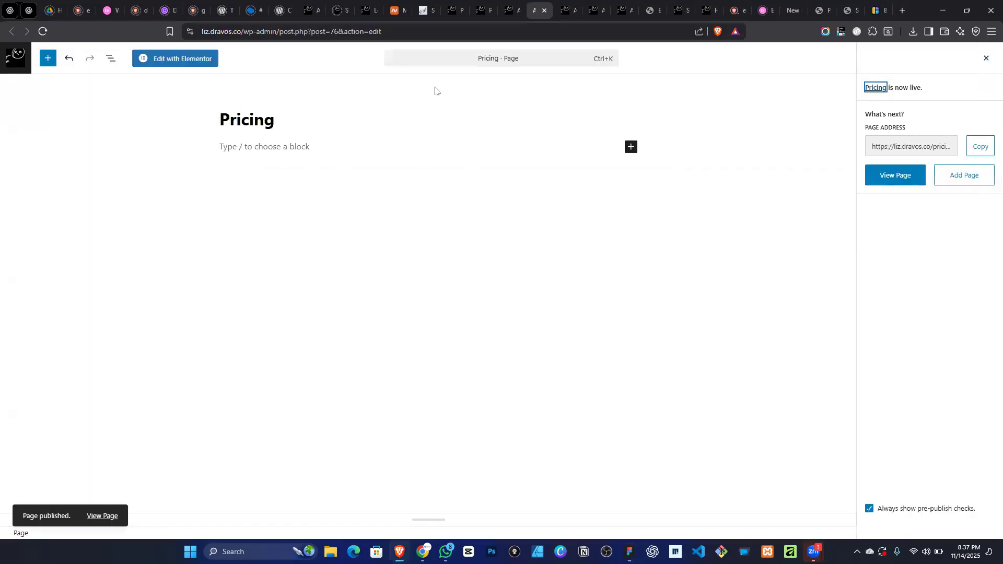
Create and publish a page titled 'Portfolio'
left_click(570, 8)
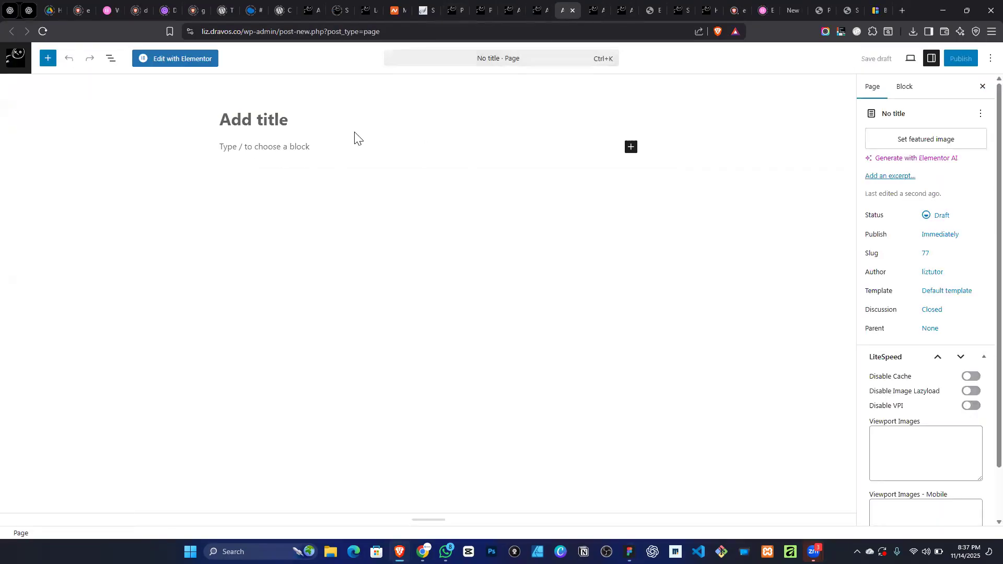
type("Portfo")
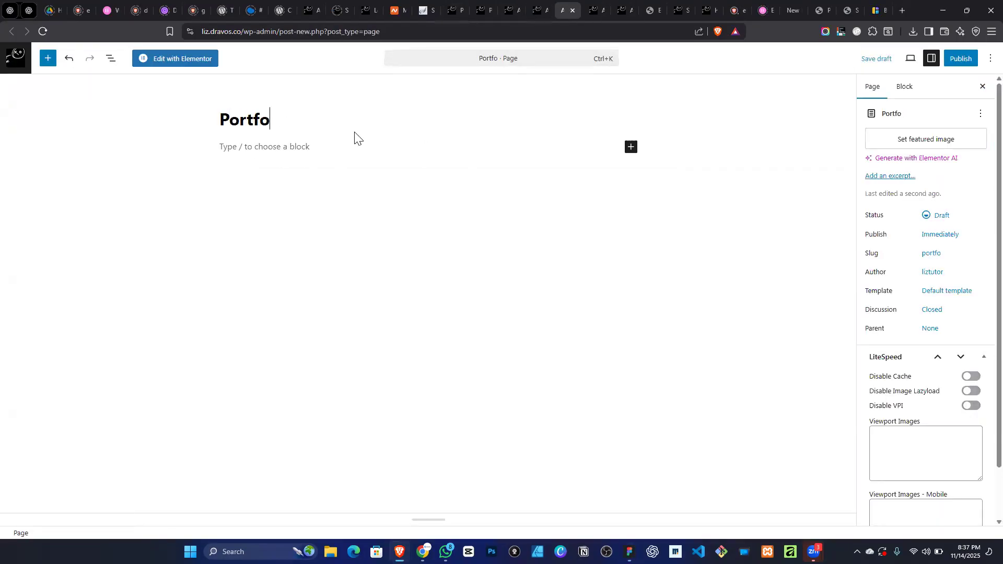
type("lio")
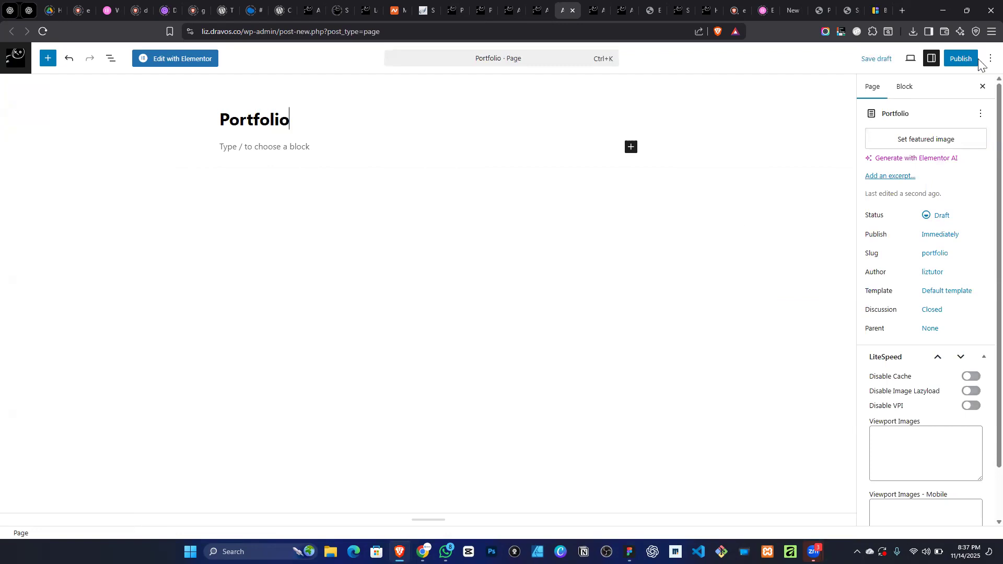
left_click(956, 59)
left_click(954, 58)
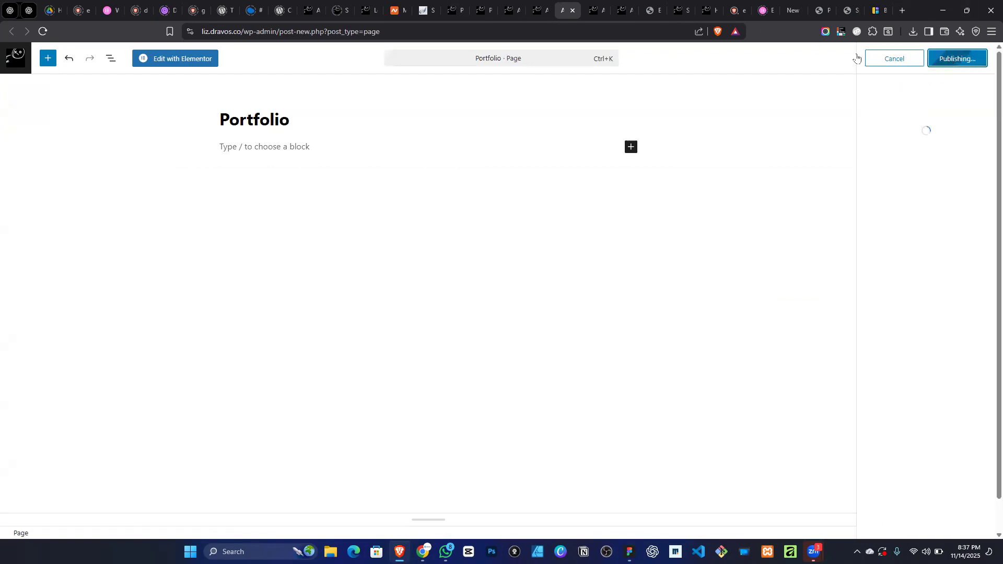
Title the next new page 'Contact Us'
left_click(597, 10)
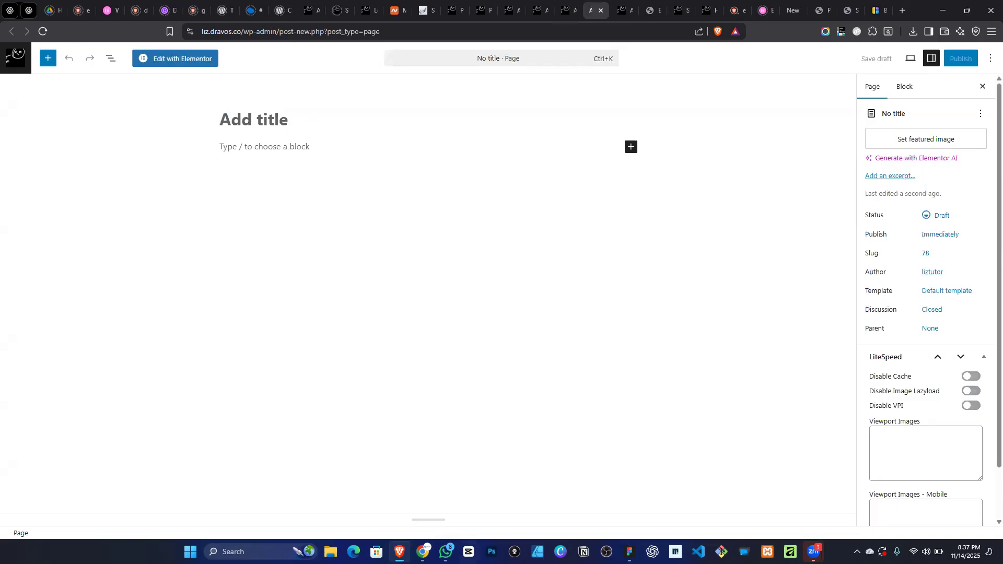
type("Contact Us")
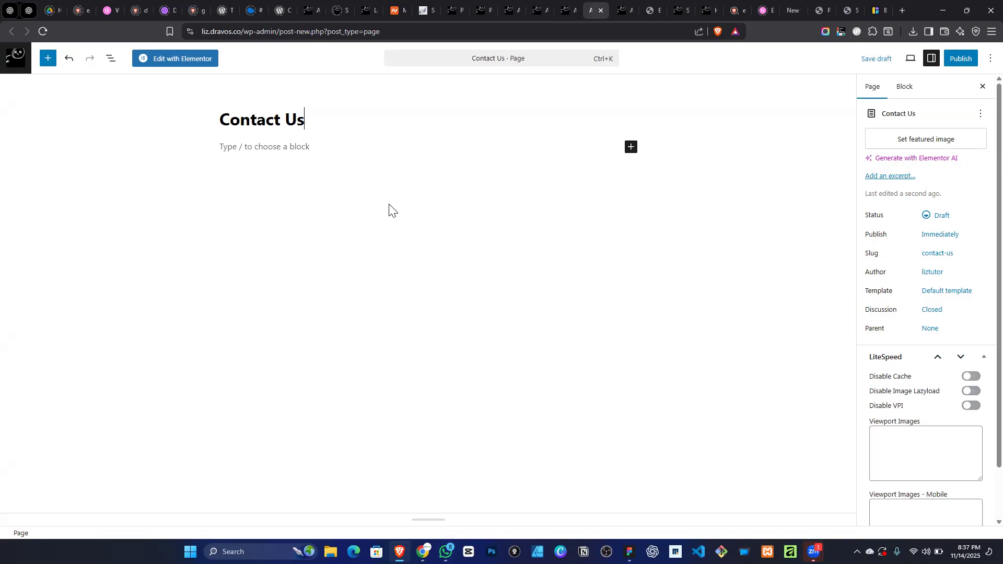
key("Return")
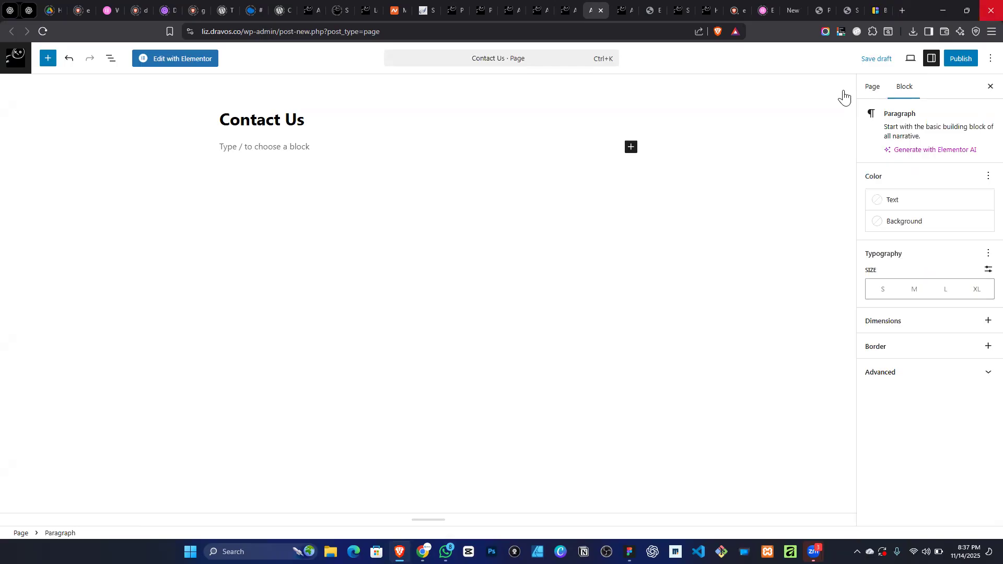
Publish a page titled 'About Us', then view the All Pages list
left_click(610, 4)
type("About Us")
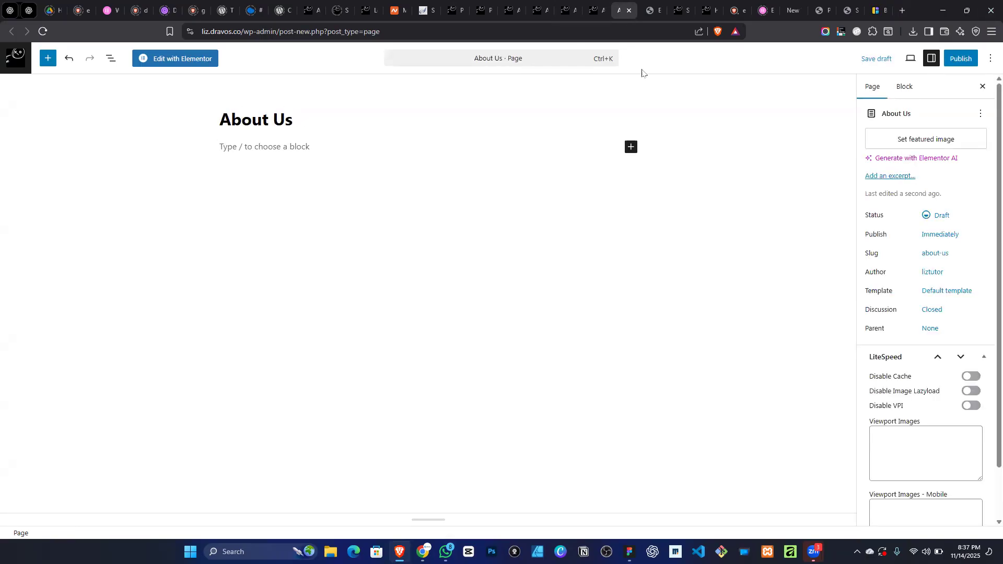
left_click(968, 60)
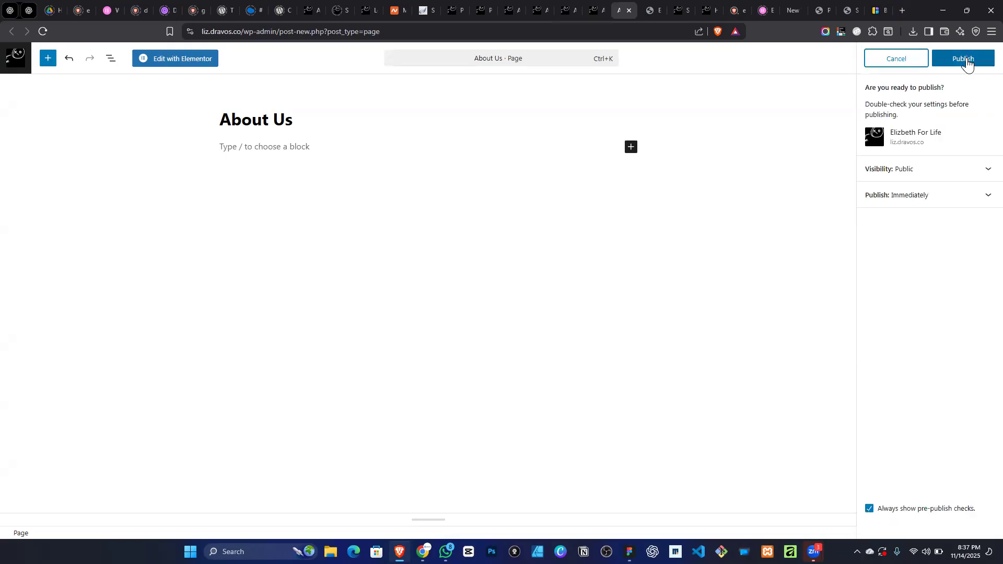
left_click(968, 59)
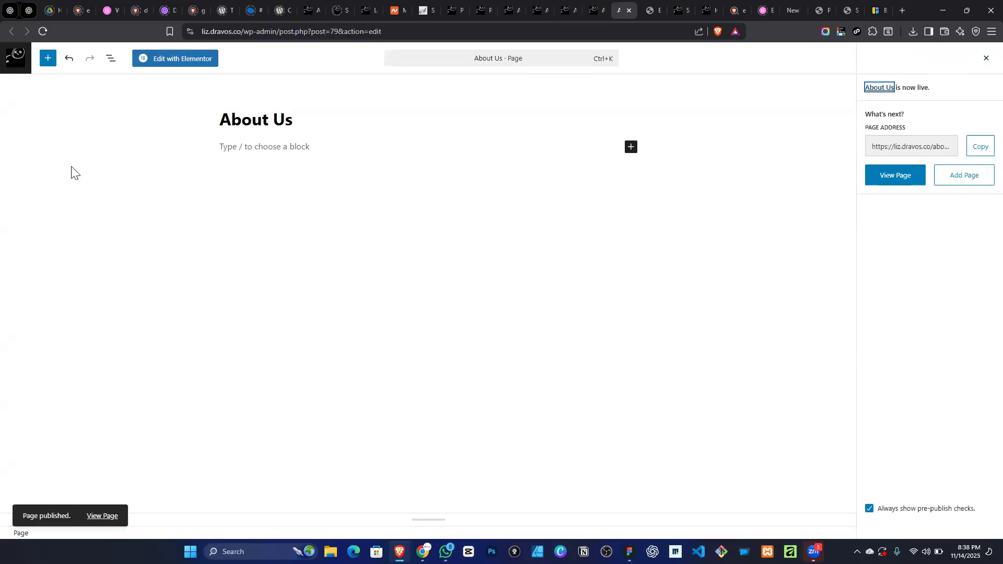
left_click(17, 62)
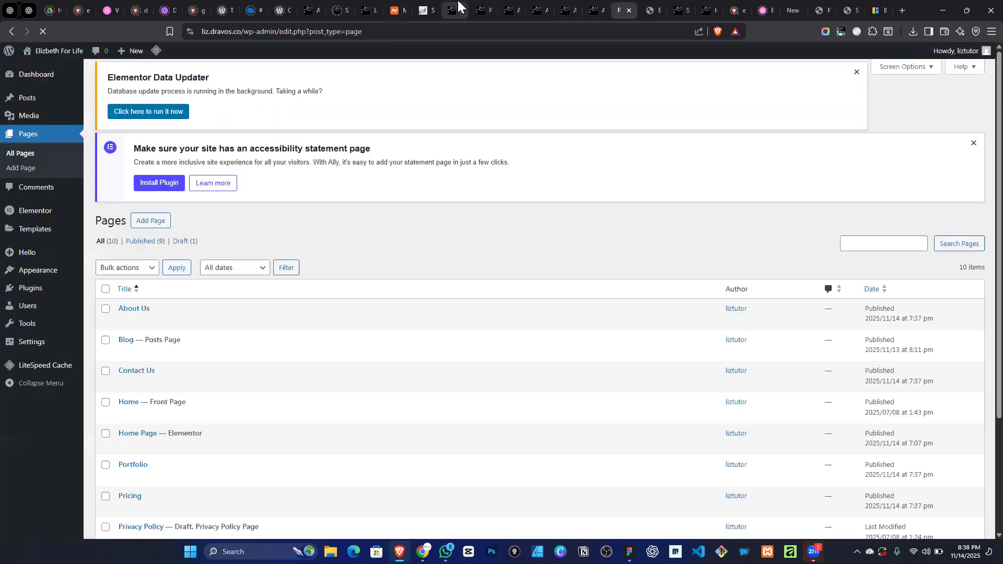
Close the extra pages list tab and the new page editor tabs
left_click(457, 8)
left_click(480, 9)
left_click(484, 10)
left_click(484, 10)
left_click(484, 10)
left_click(484, 10)
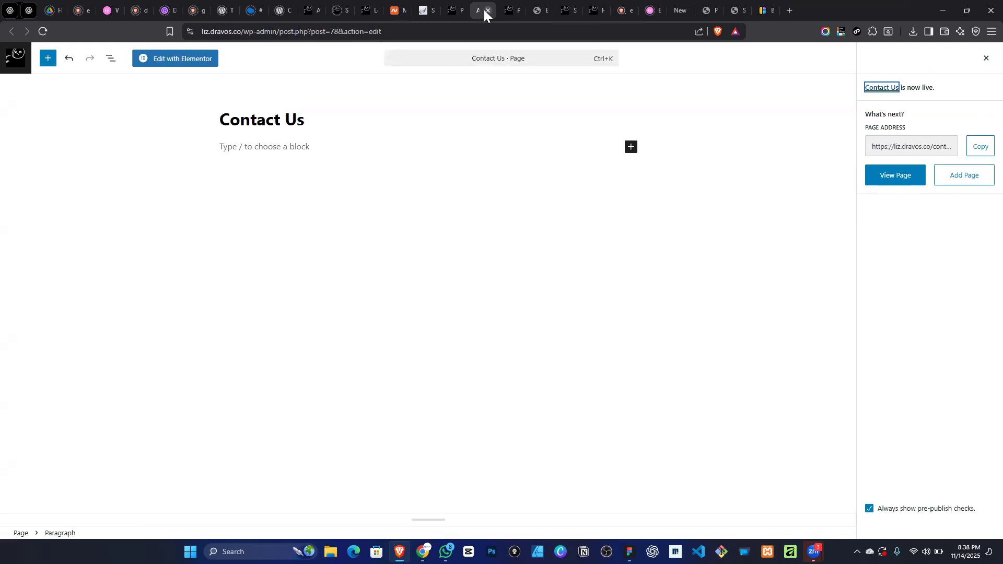
left_click(485, 10)
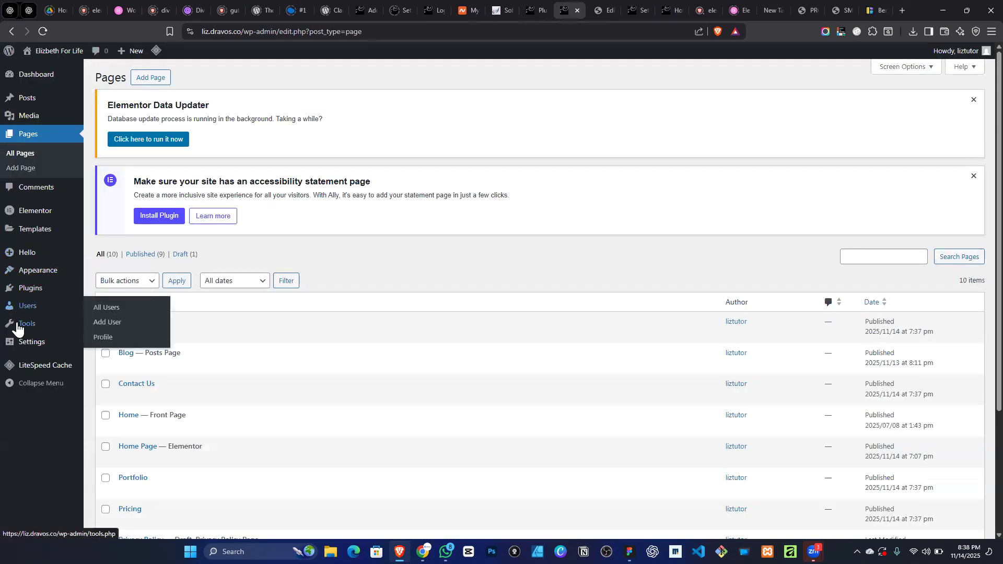
Open Appearance > Menus in a new tab, showing the LIZ header menu
mouse_move(18, 328)
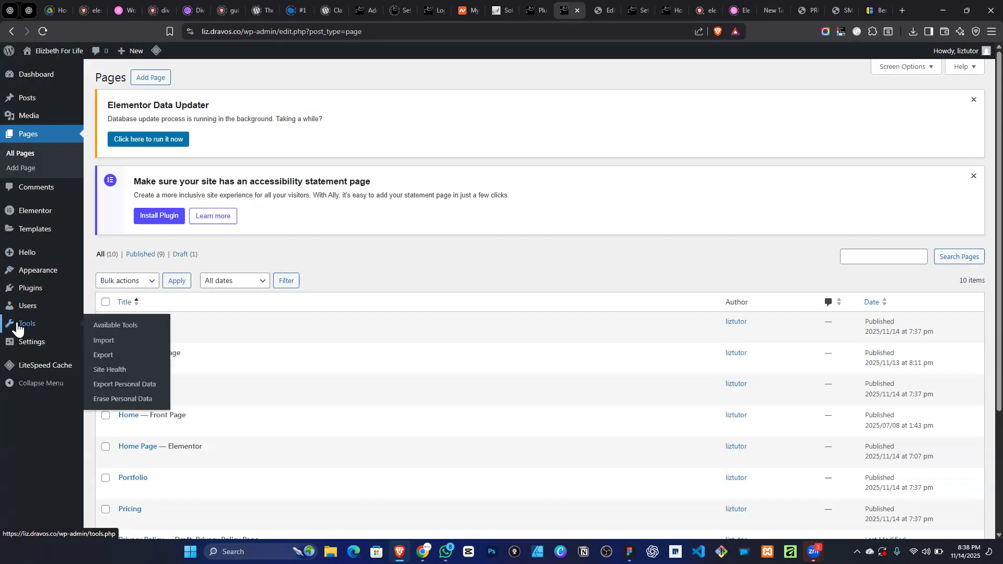
mouse_move(58, 274)
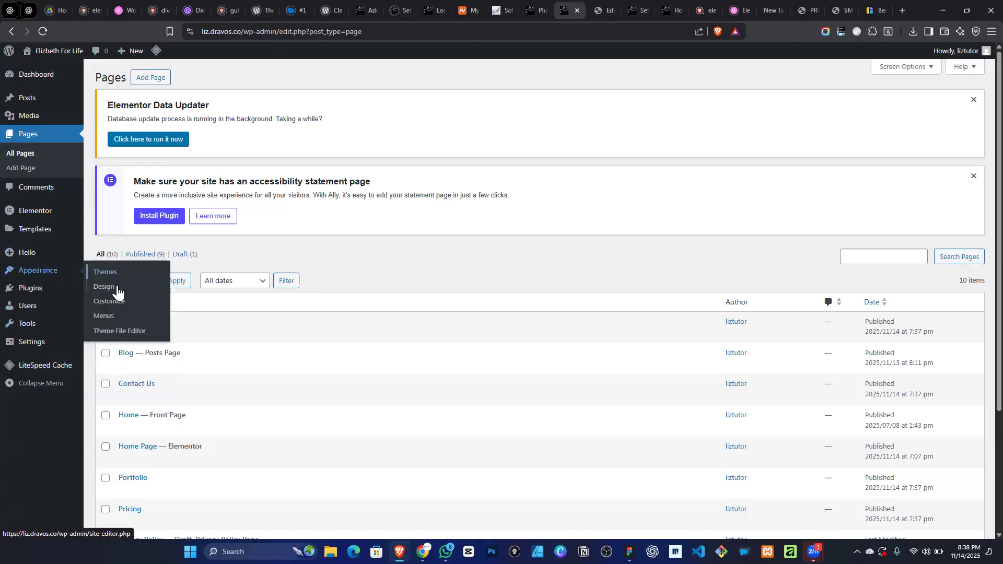
right_click(121, 319)
left_click(157, 324)
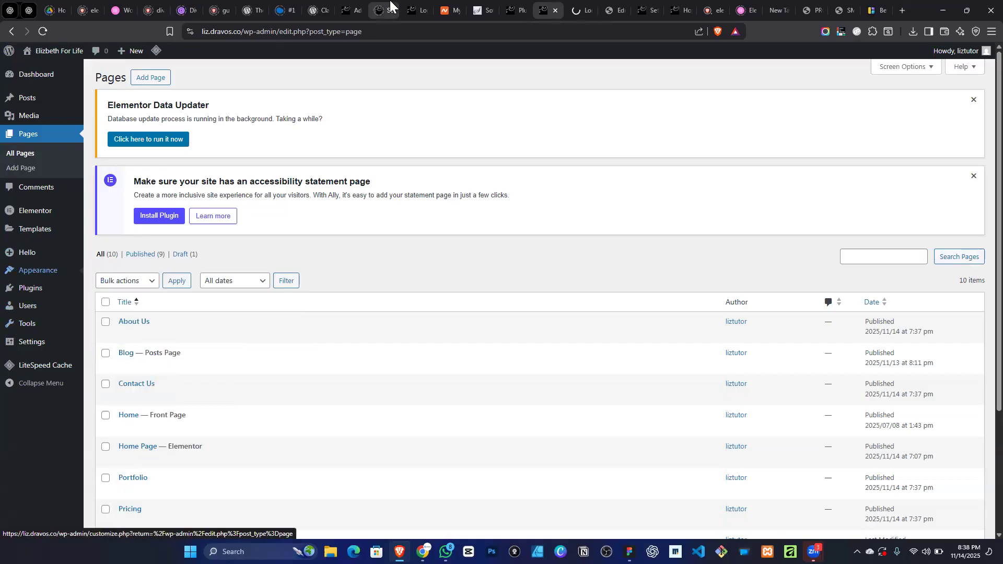
left_click(578, 10)
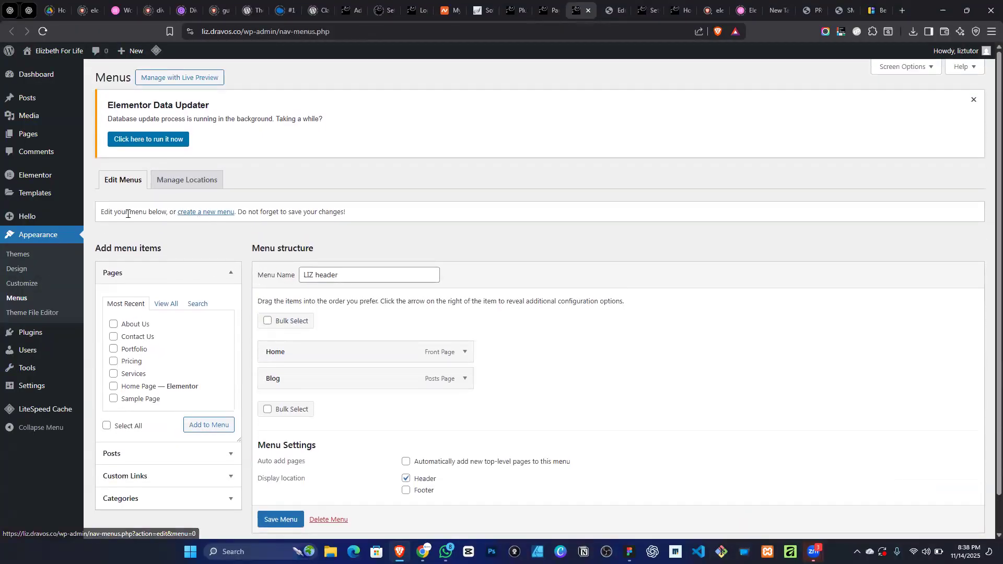
Create a new WordPress menu named 'Herox Sample From Figma'
left_click(199, 214)
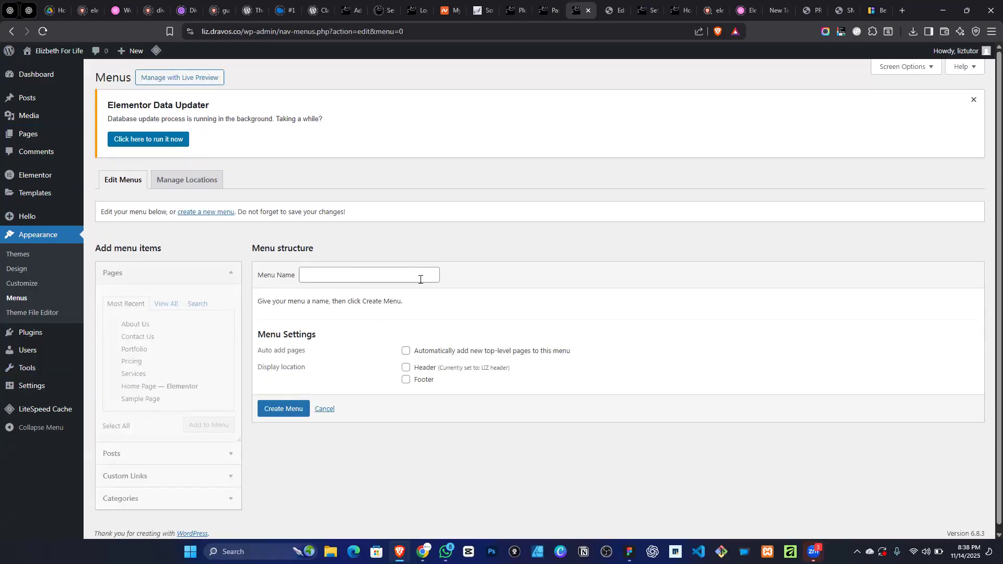
left_click(410, 282)
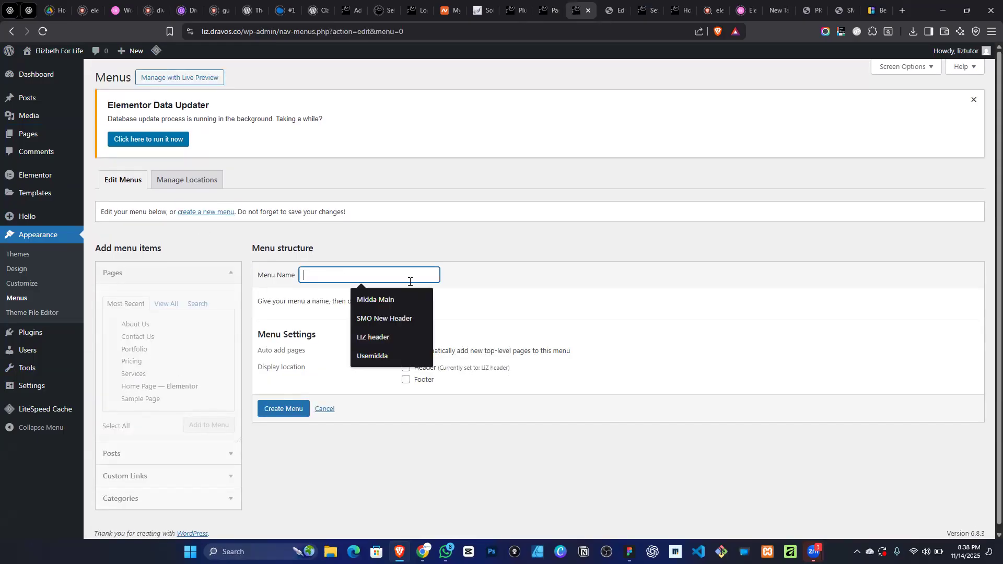
type("Herox Sample From Fig")
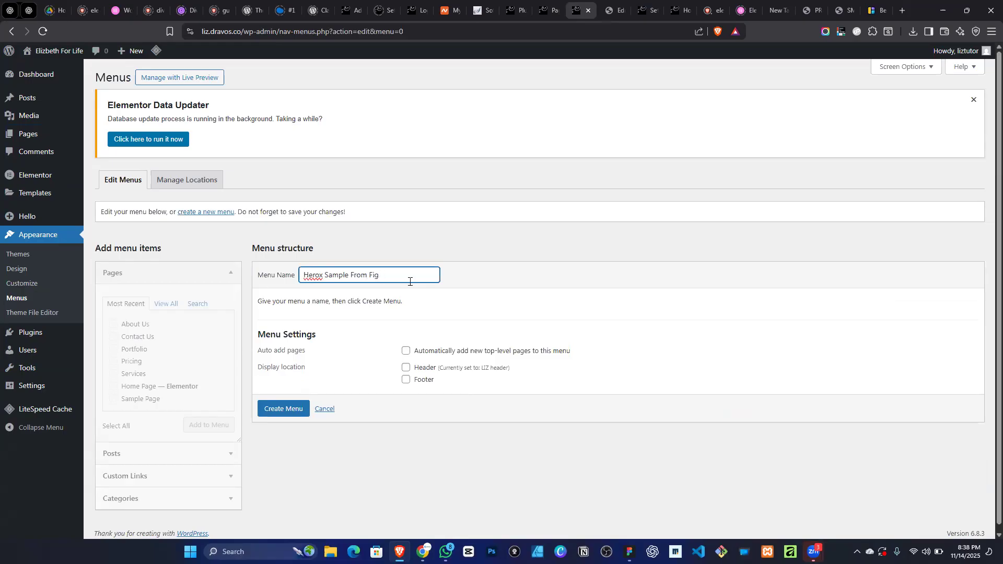
left_click(279, 412)
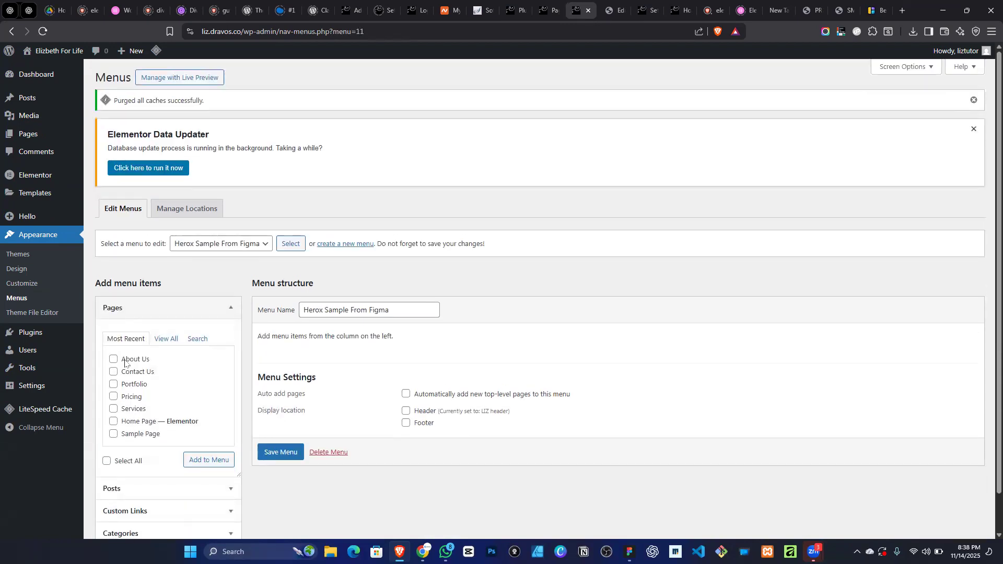
Add the About Us, Contact Us, Home Page, Pricing and Portfolio pages to the menu
left_click(169, 340)
scroll(182, 266, "down", 1)
left_click(114, 319)
left_click(113, 332)
left_click(107, 343)
left_click(114, 370)
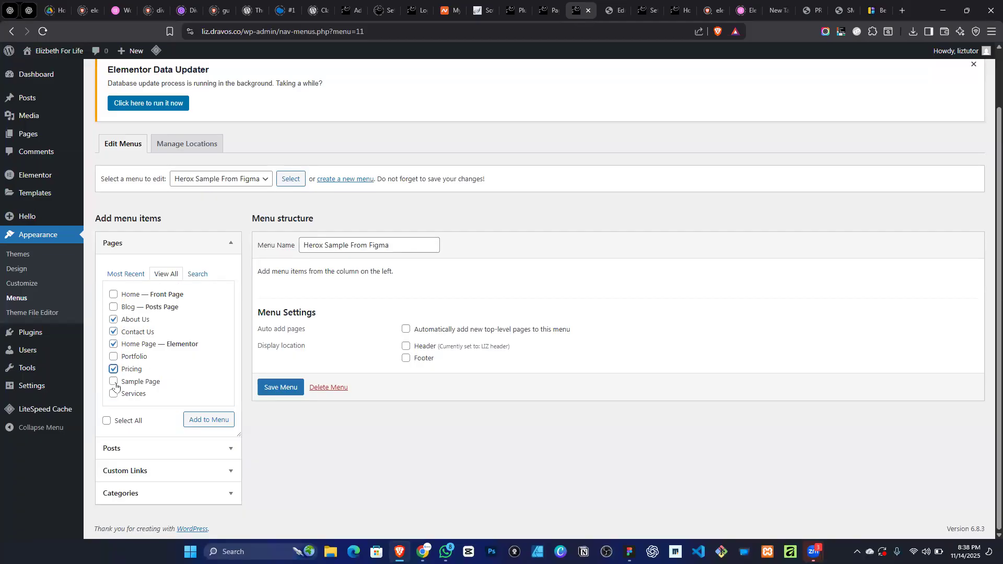
left_click(114, 357)
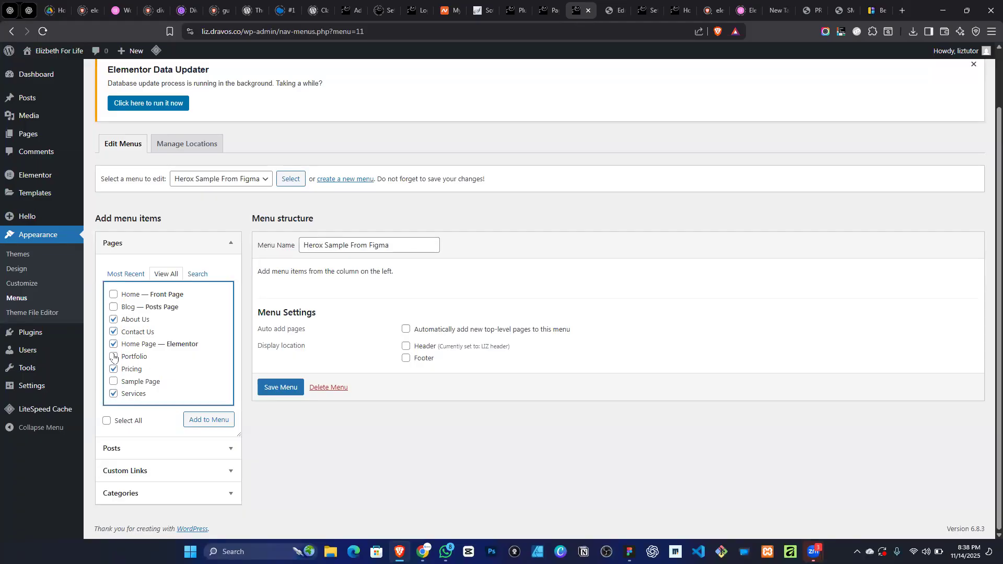
left_click(206, 424)
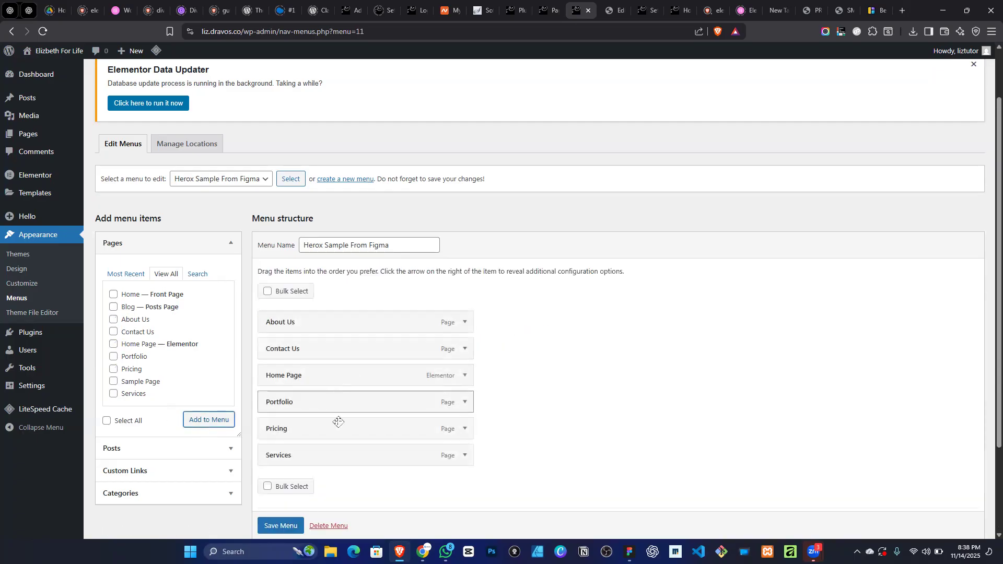
Move Services to the top of the menu and remove Home Page
left_click_drag(309, 454, 303, 326)
left_click_drag(298, 456, 275, 349)
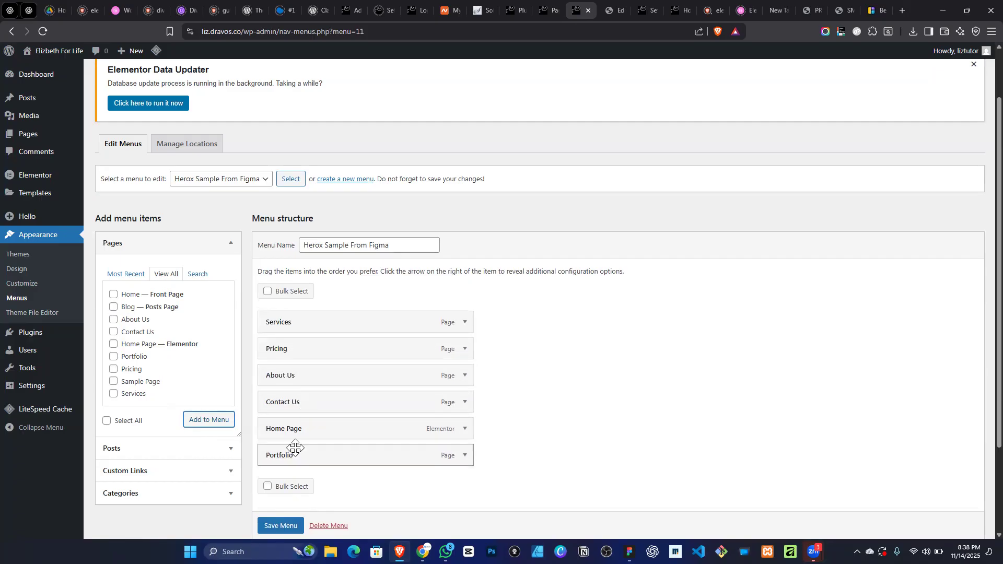
left_click(464, 429)
scroll(444, 395, "down", 5)
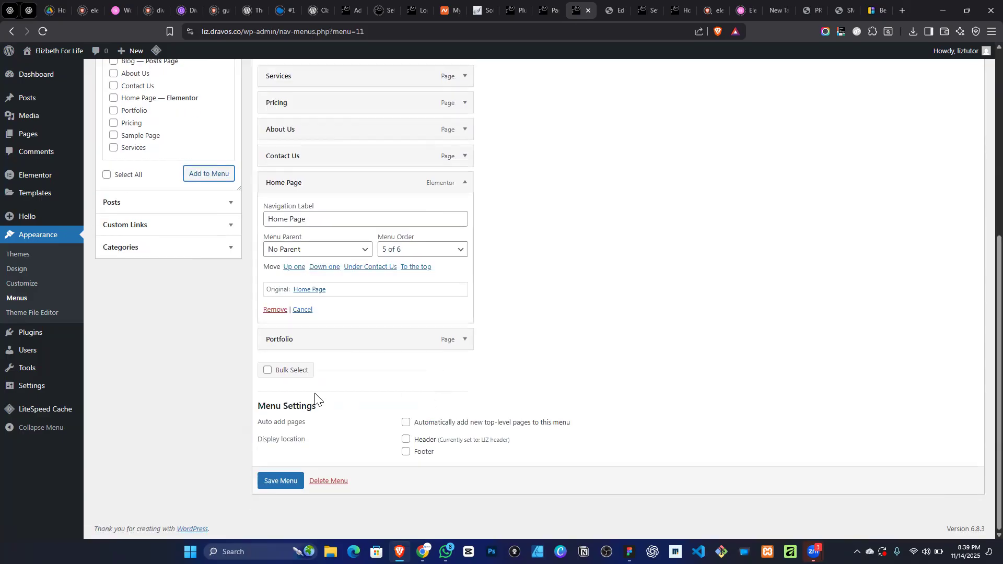
left_click(275, 309)
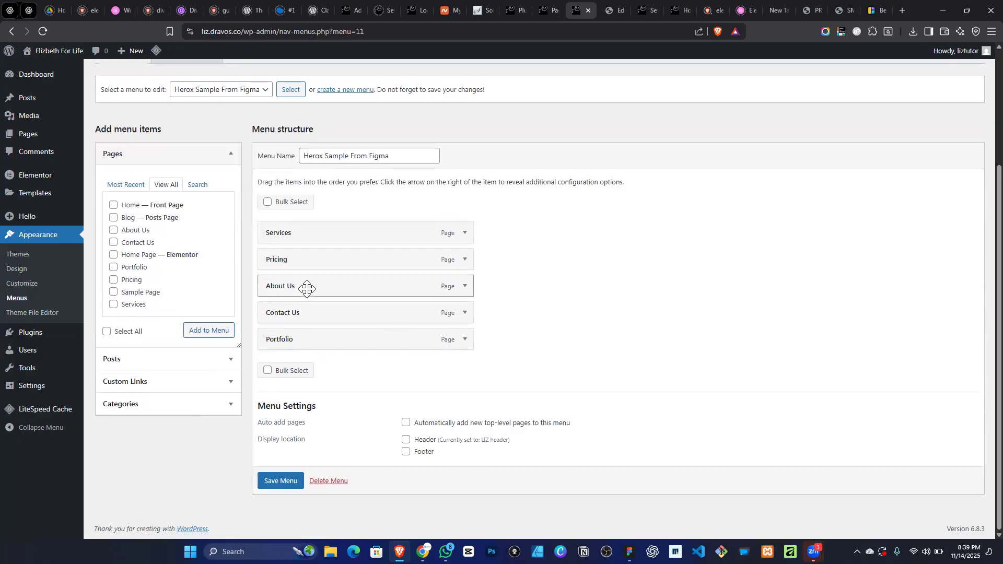
Order items as Services, Pricing, Portfolio, Contact Us, About Us and save the menu
left_click_drag(295, 338, 293, 306)
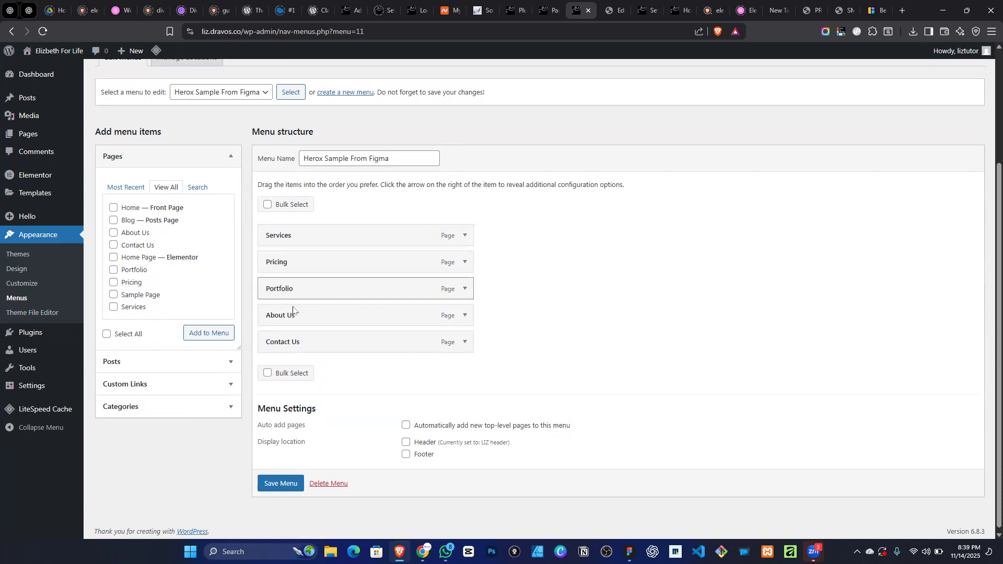
left_click_drag(290, 340, 291, 308)
left_click_drag(289, 258, 260, 262)
left_click(280, 482)
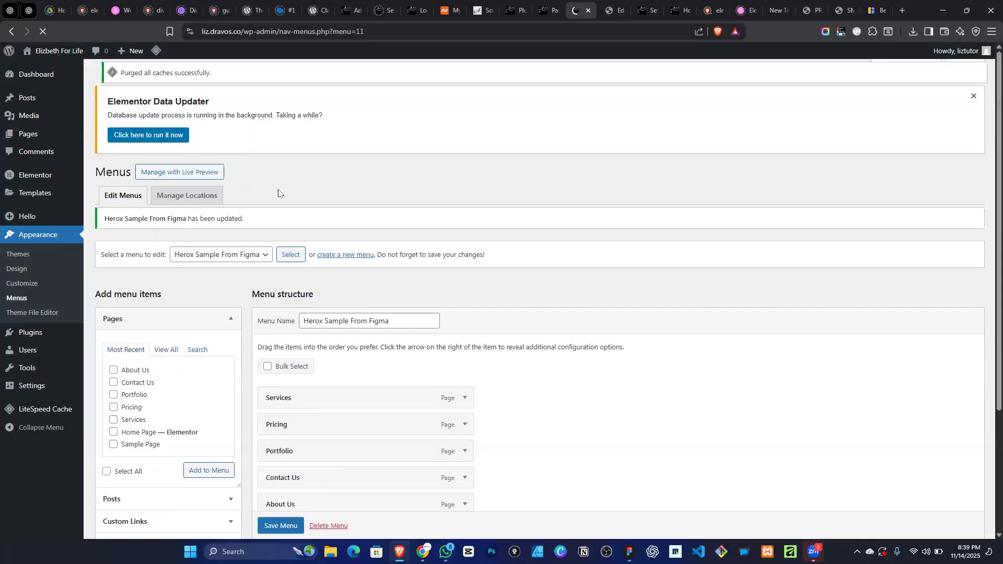
Reload the Elementor Home Page editor so it picks up the new menu
left_click(613, 7)
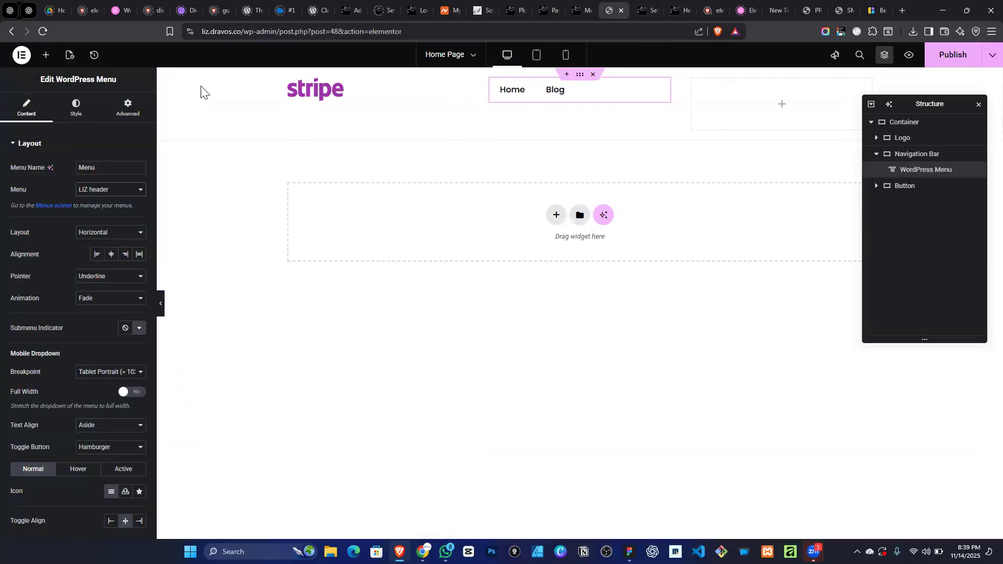
key("F5")
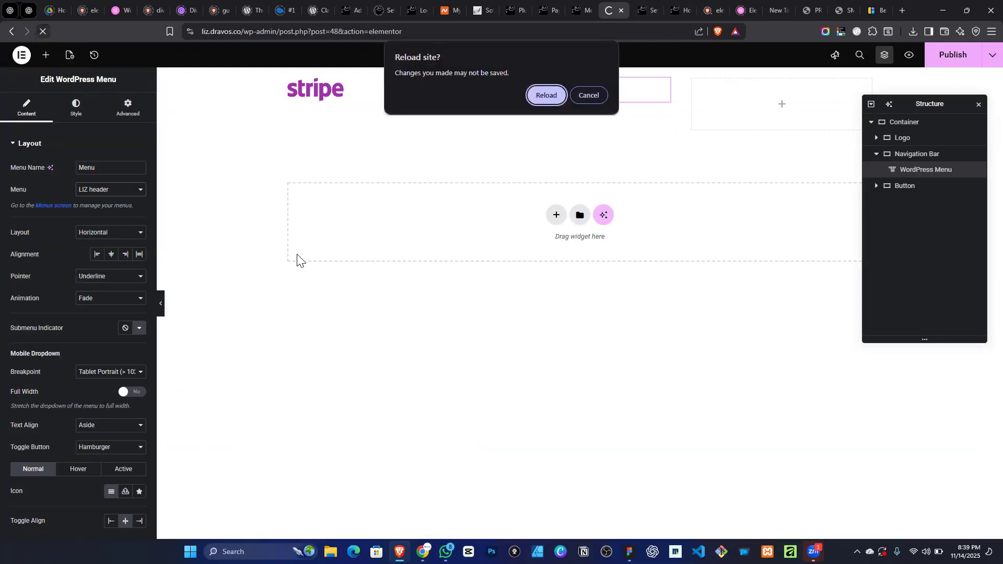
left_click(551, 96)
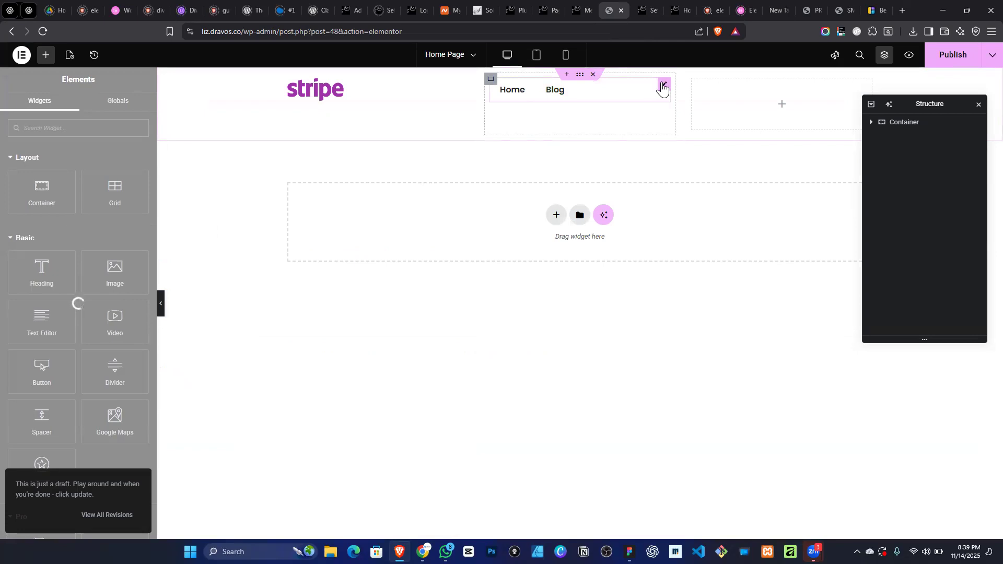
Open the header WordPress Menu widget's settings, still set to LIZ header
left_click(663, 85)
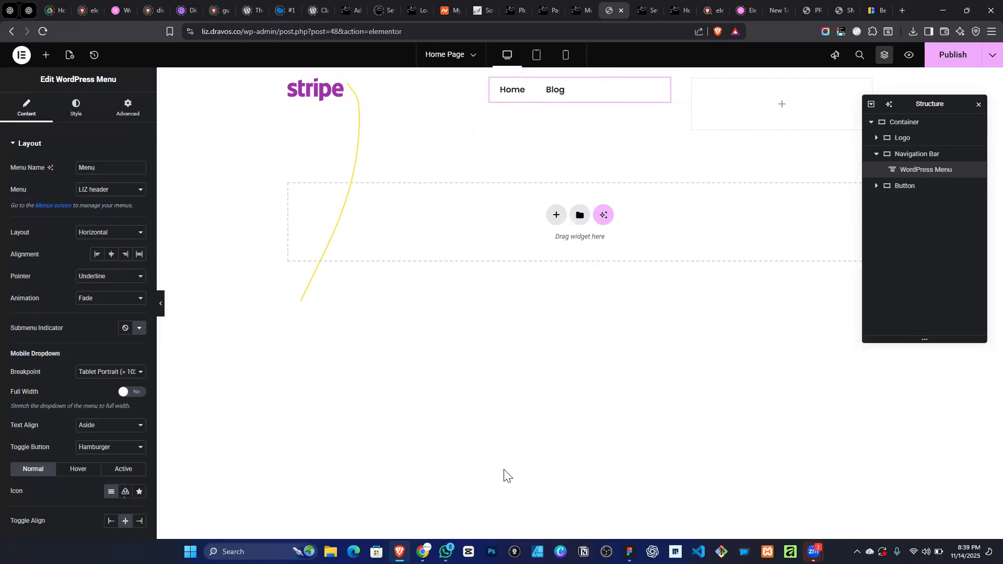
left_click(1, 339)
left_click(351, 90)
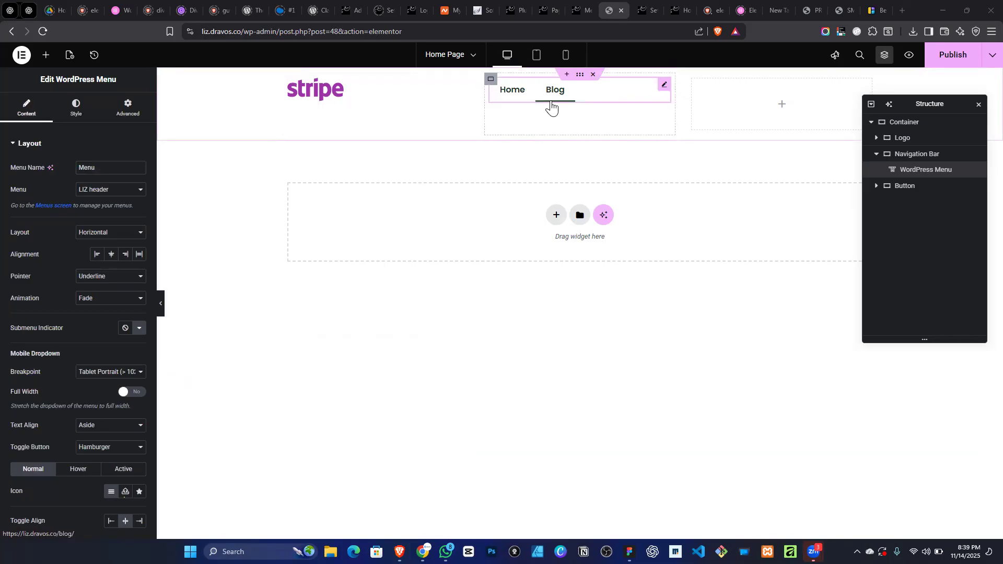
Switch the header WordPress Menu widget to the 'Herox Sample From Figma' menu
left_click(122, 190)
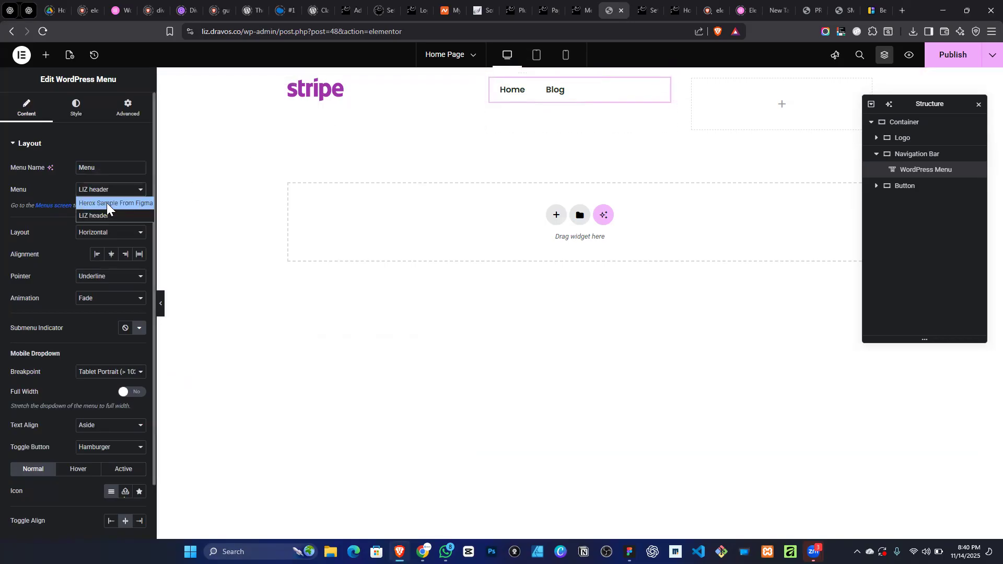
left_click(107, 204)
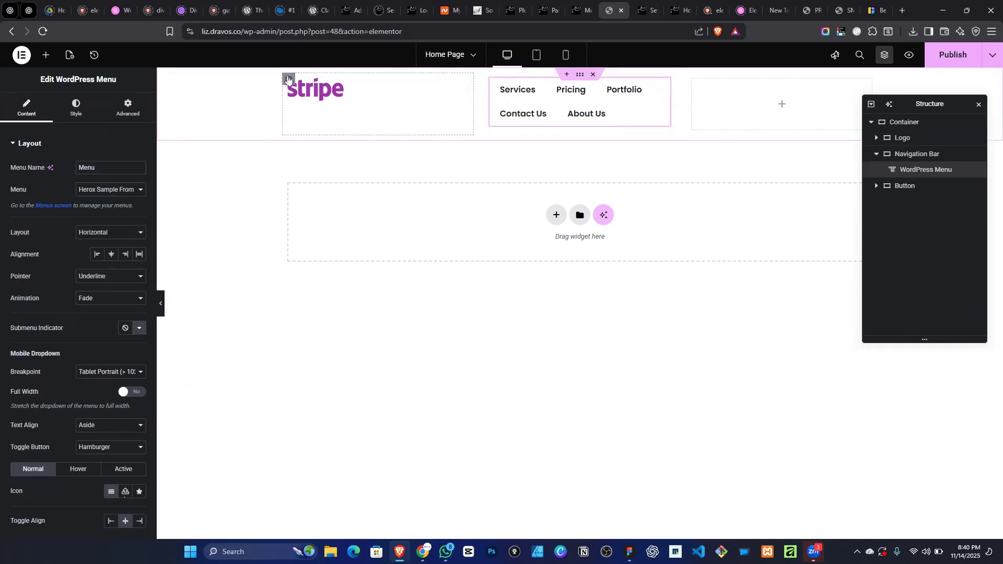
left_click(288, 79)
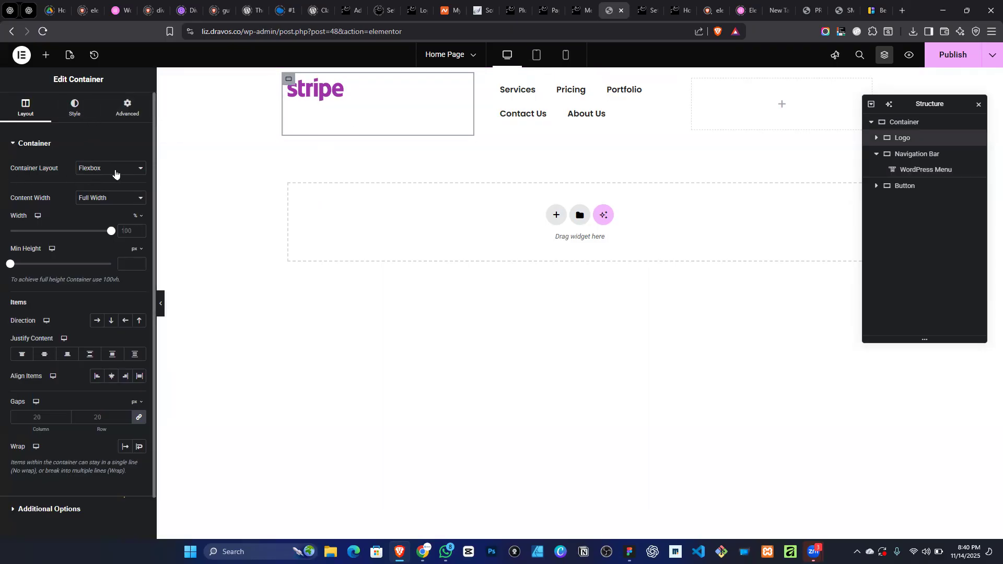
Narrow the logo container to 28% width, keeping its Flexbox layout
left_click(116, 169)
left_click(116, 168)
left_click(112, 194)
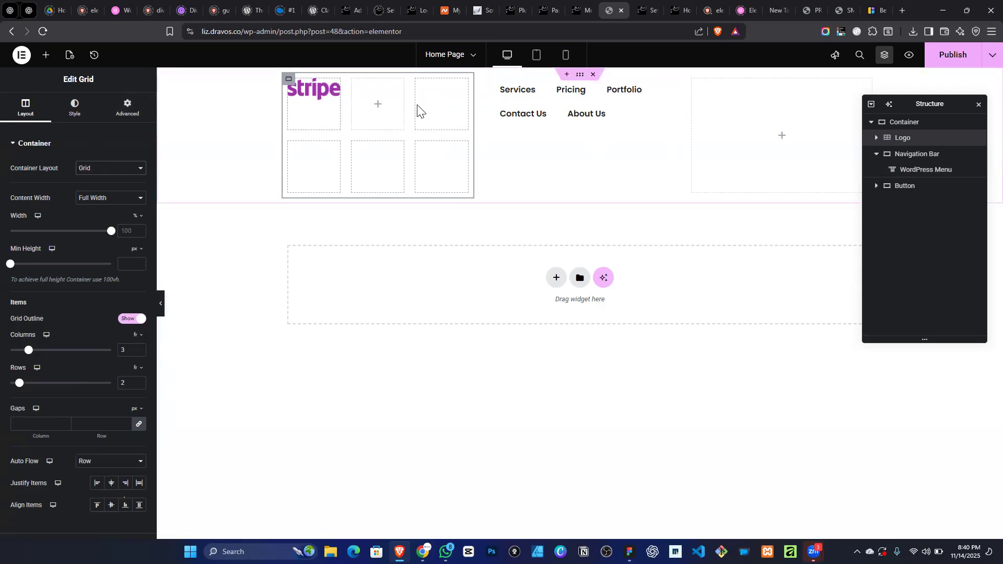
left_click(112, 151)
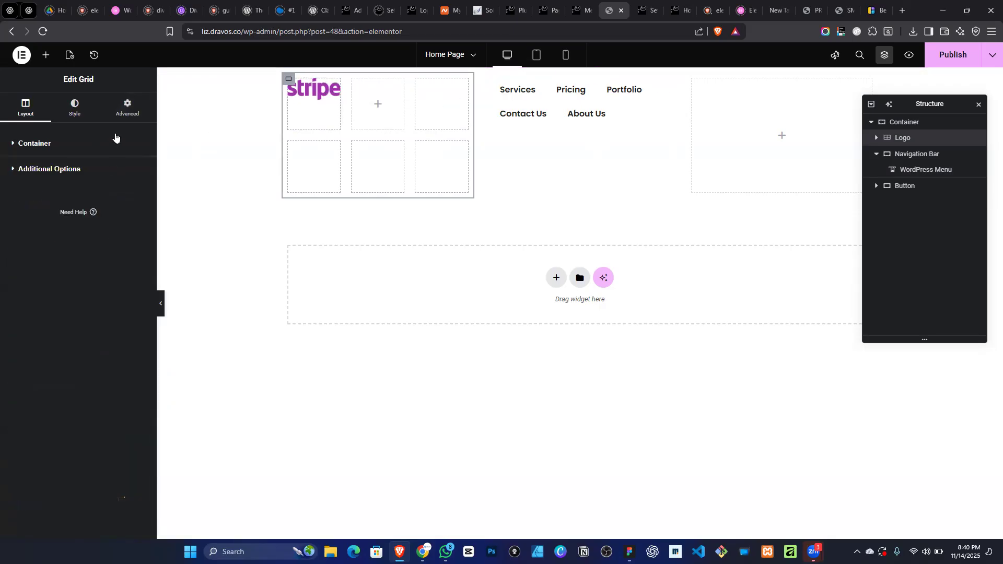
left_click(50, 150)
left_click(83, 168)
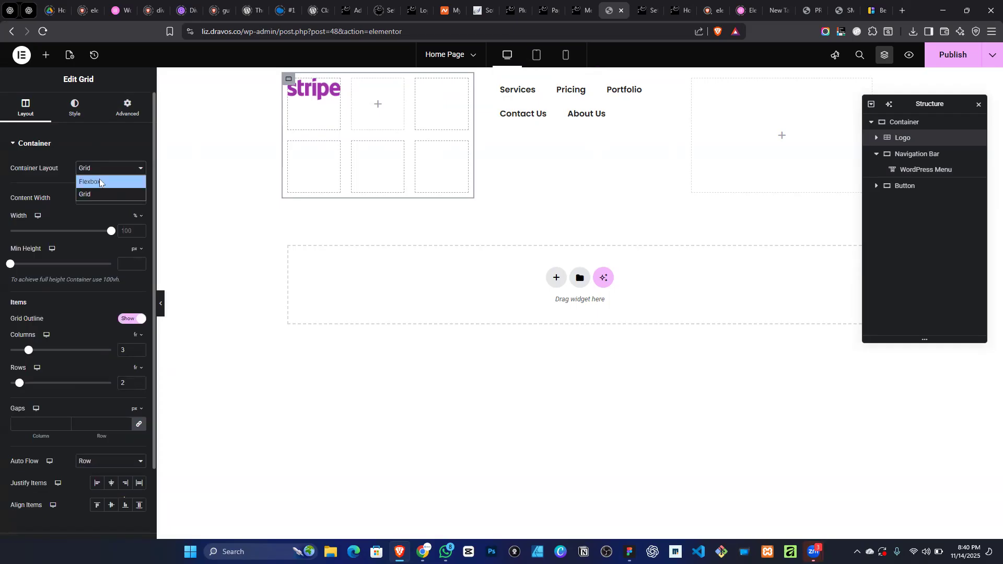
left_click(86, 179)
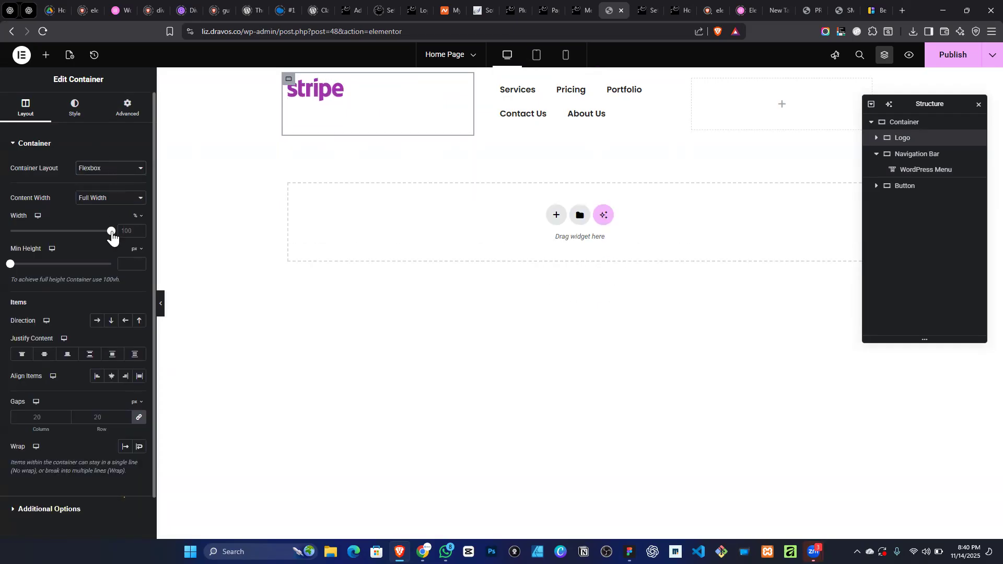
left_click_drag(111, 230, 37, 231)
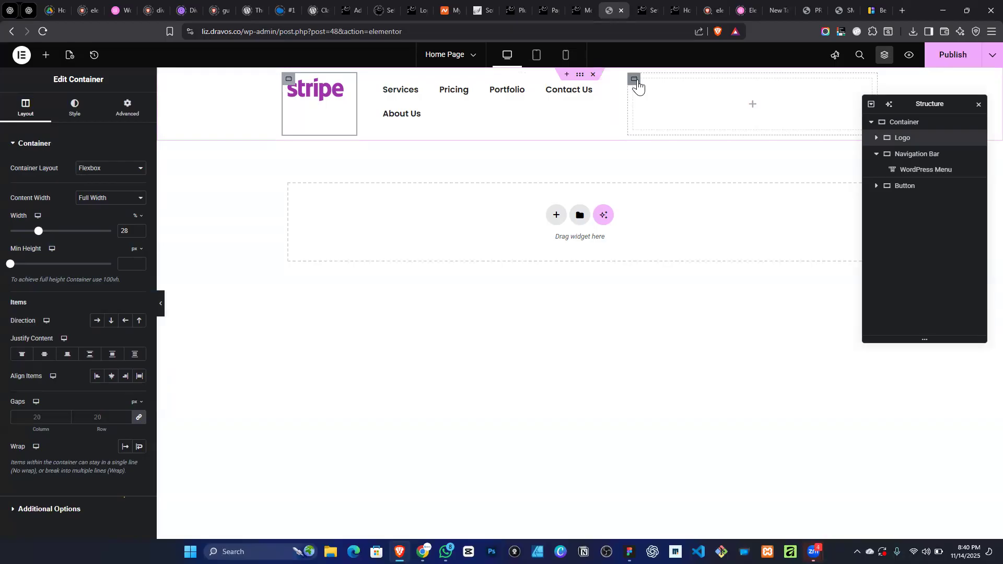
left_click(635, 81)
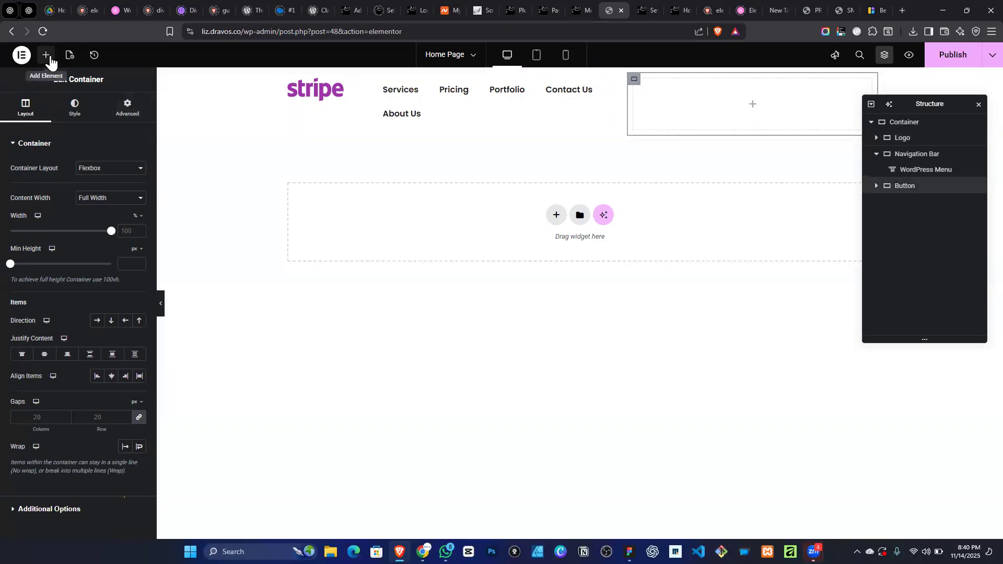
Place a button widget in the empty top-right header container
left_click(46, 56)
scroll(70, 303, "down", 5)
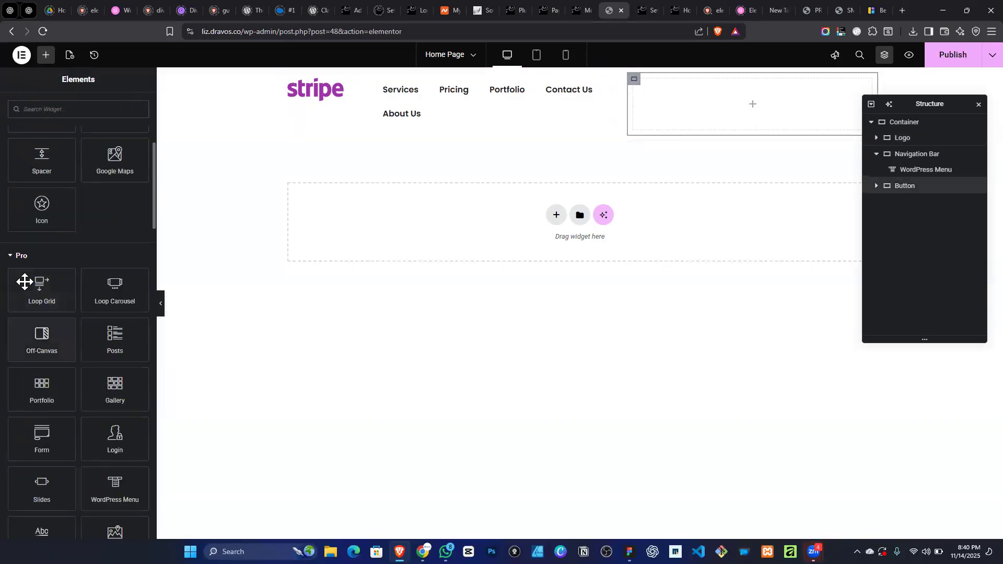
scroll(61, 249, "up", 5)
left_click_drag(41, 365, 816, 97)
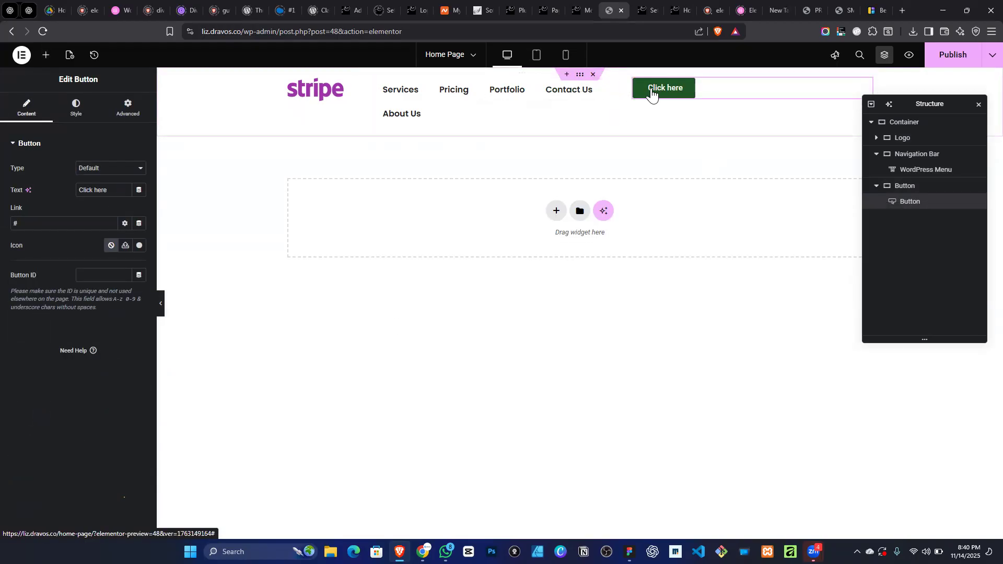
Set the button's Position to End and narrow its container to 23% width
left_click(96, 111)
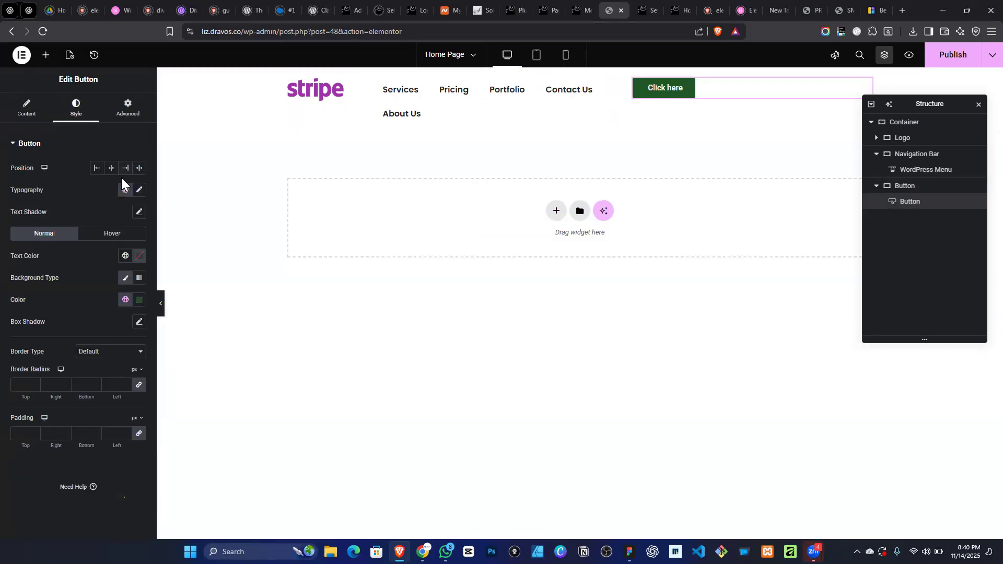
left_click(126, 167)
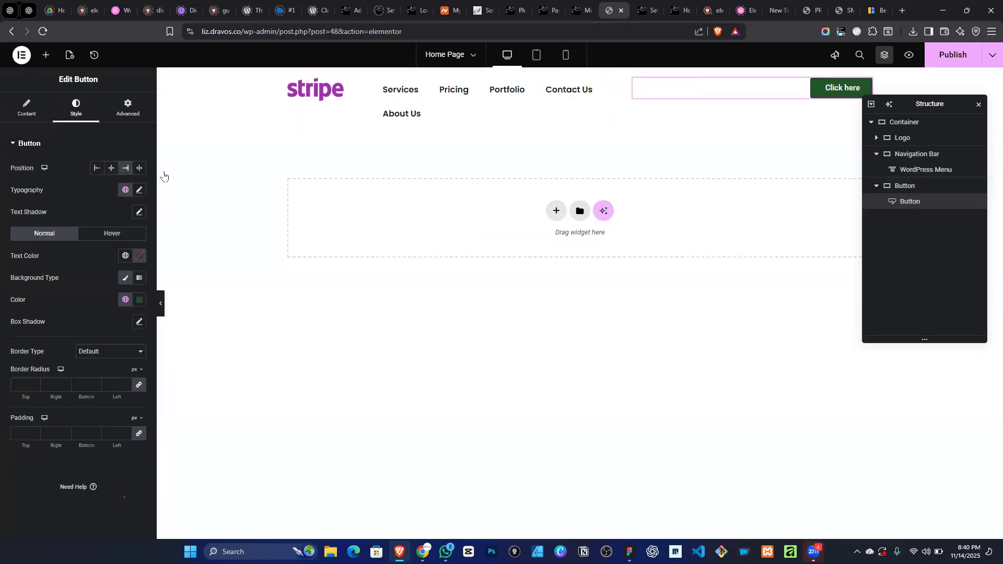
left_click(37, 107)
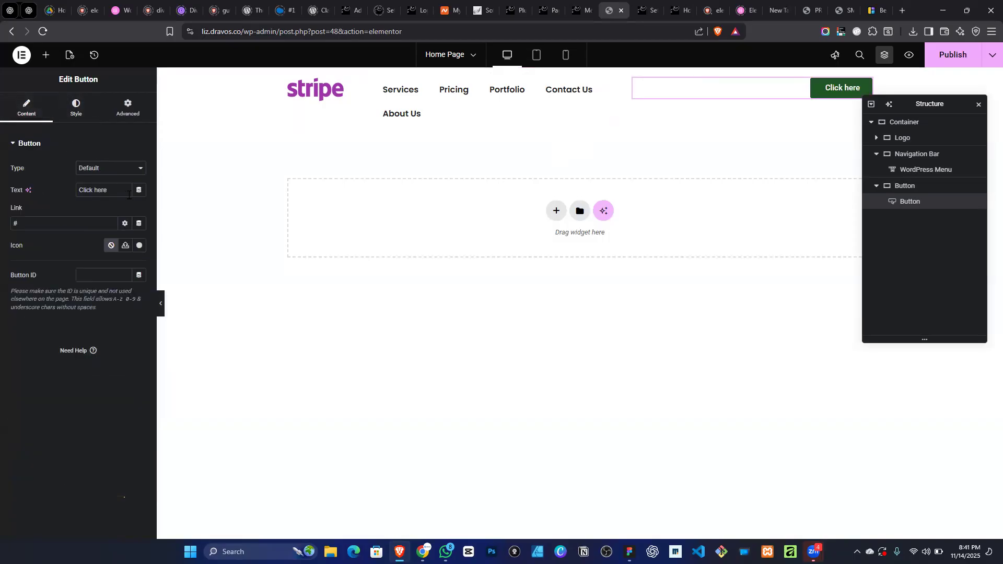
left_click(63, 111)
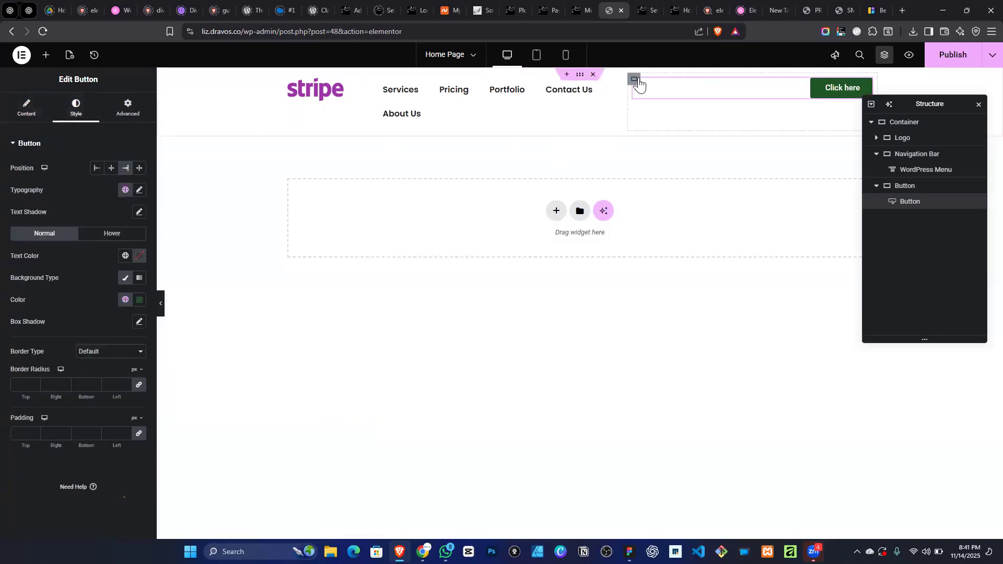
left_click(635, 79)
left_click_drag(111, 232, 33, 238)
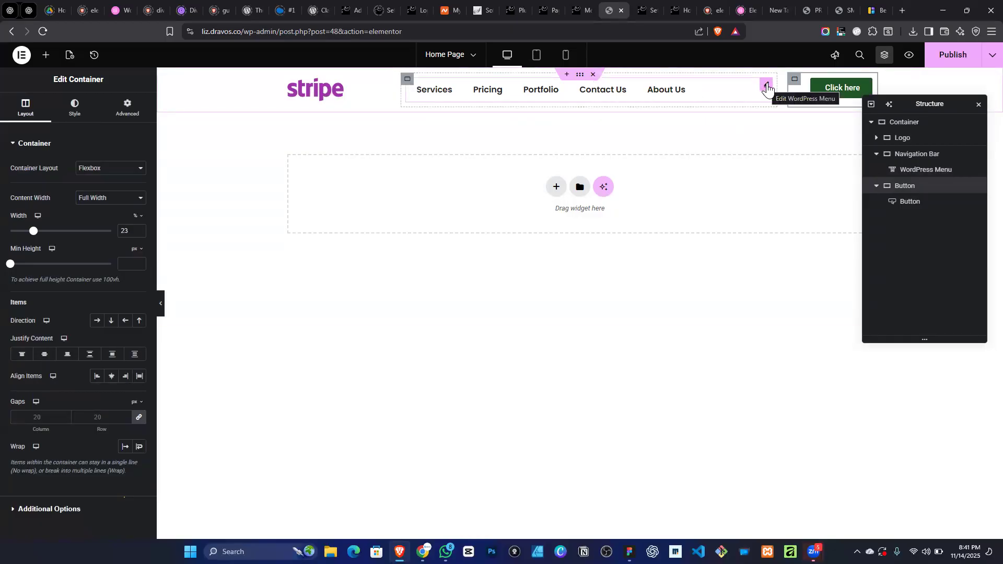
Center-align the header menu items within the navigation bar
left_click(767, 87)
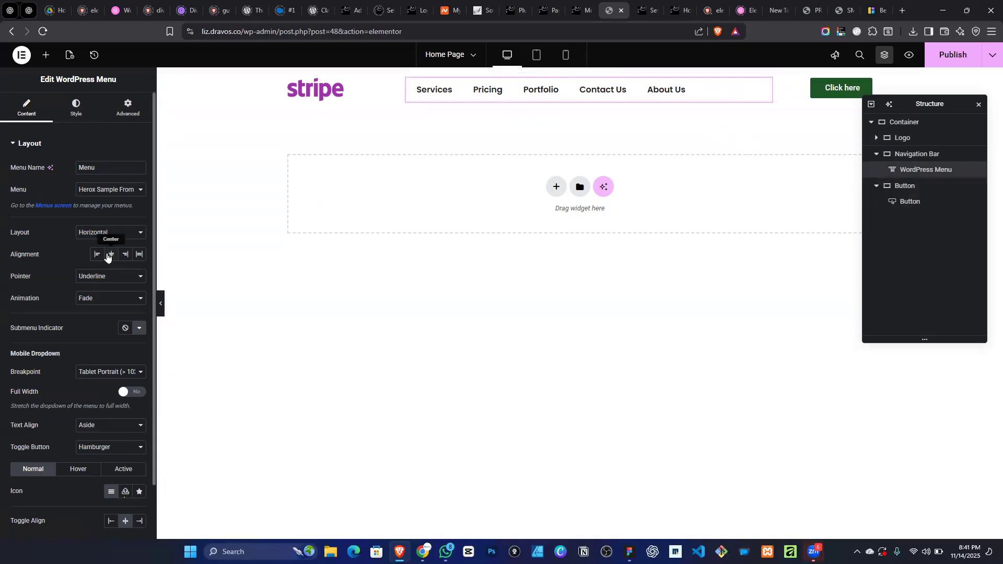
left_click(111, 255)
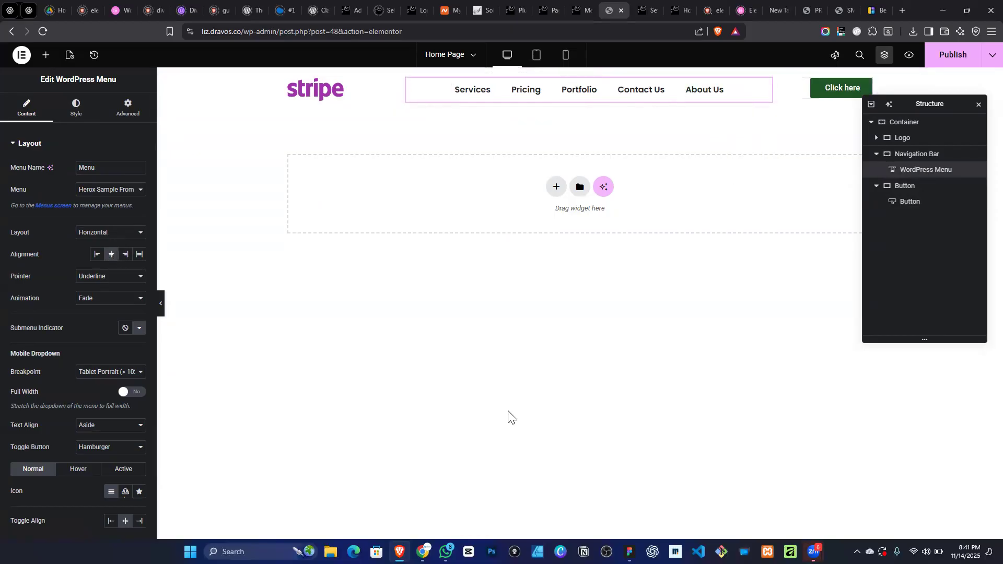
left_click(328, 99)
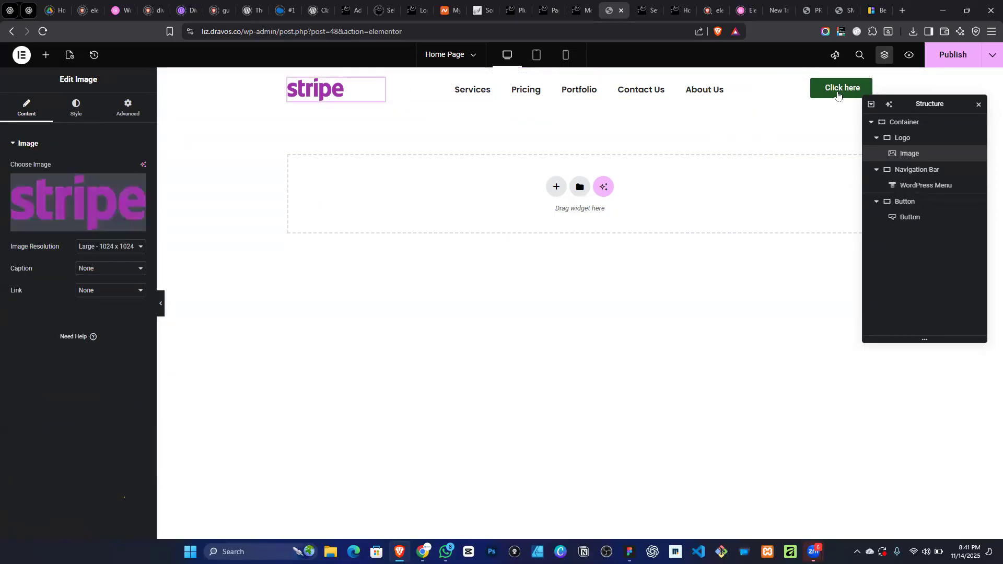
Try a custom text colour on the Click here button, then clear it to default
left_click(838, 94)
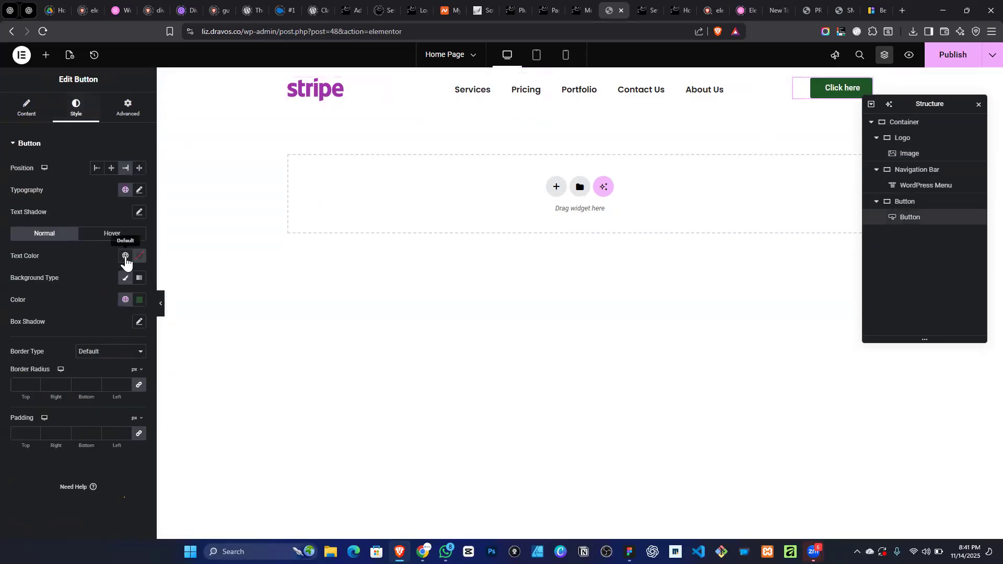
left_click(126, 257)
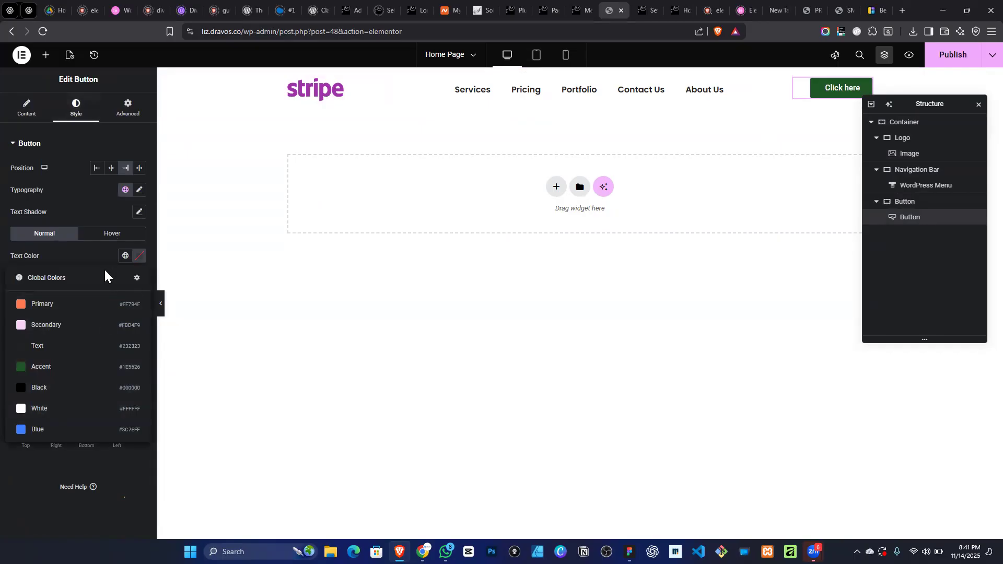
left_click(140, 257)
left_click_drag(143, 353, 175, 384)
left_click_drag(168, 343, 187, 344)
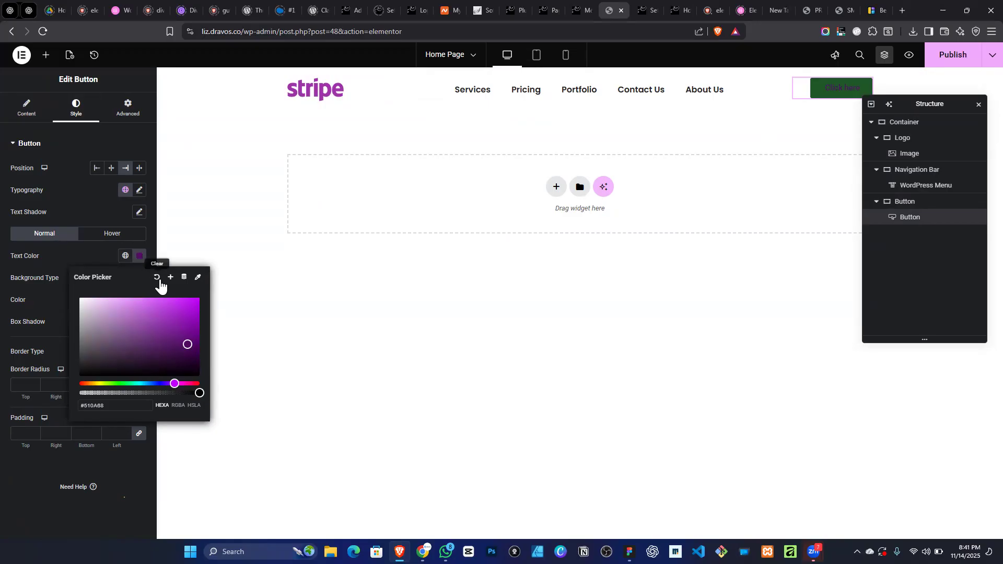
left_click(155, 278)
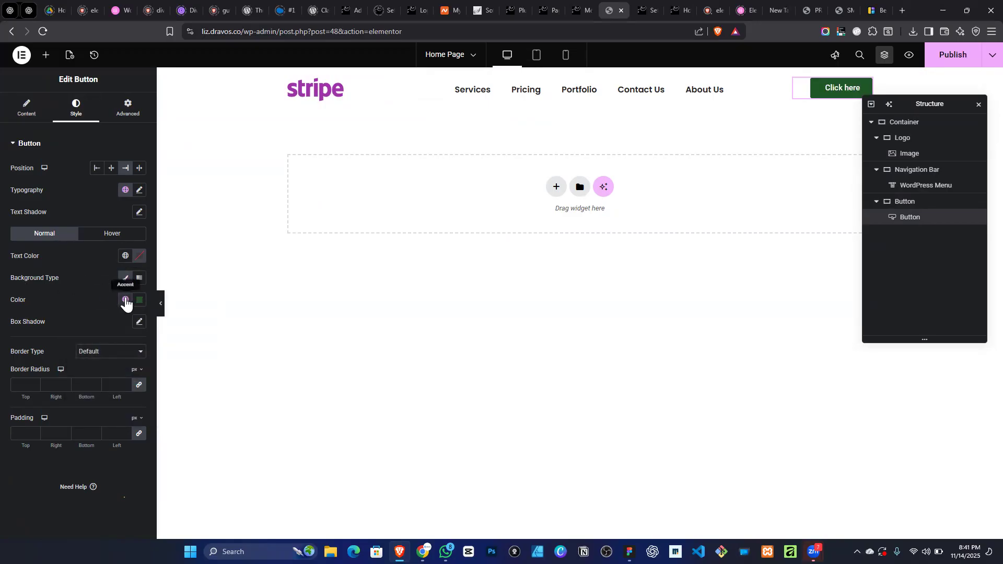
Give the button a purple #7A39AA background and save it as a new global colour
left_click(126, 304)
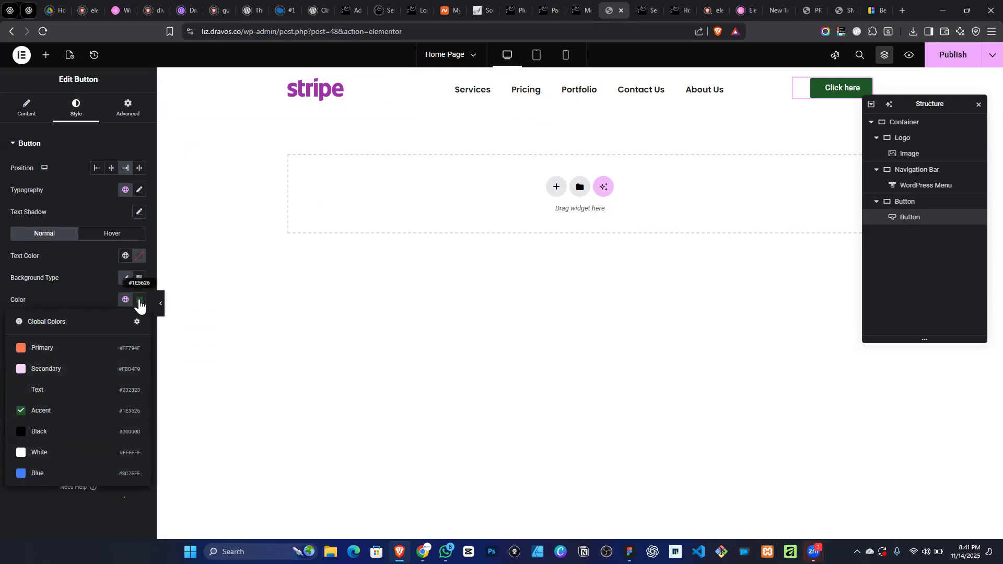
left_click(139, 300)
left_click(165, 429)
left_click(171, 427)
mouse_move(174, 387)
left_mouse_down()
mouse_move(175, 366)
mouse_move(154, 355)
mouse_move(144, 367)
mouse_move(159, 368)
left_mouse_up()
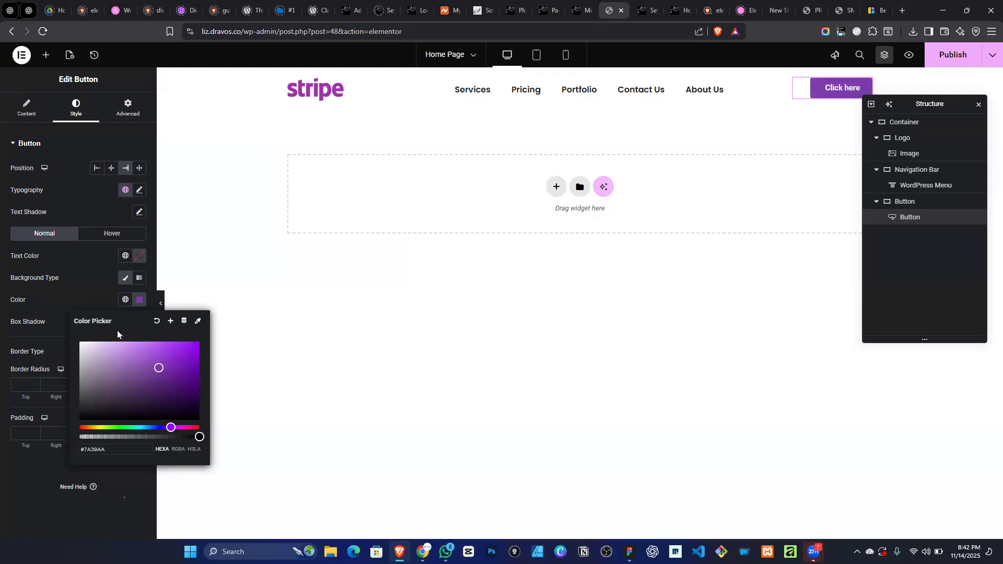
left_click(171, 321)
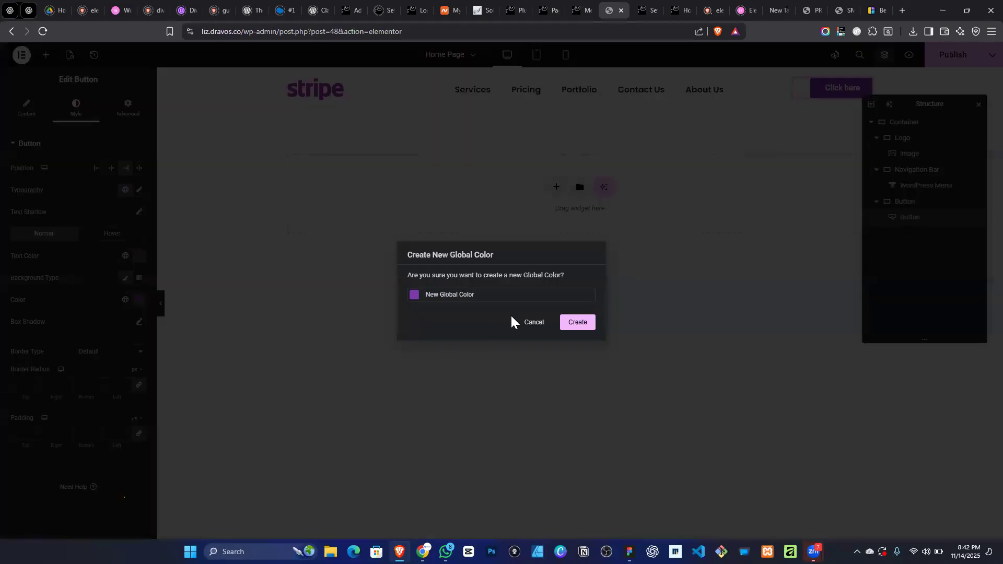
key("ctrl+a")
type("Ne")
left_click(578, 323)
Sample the logo's purple for the button background and save it as global colour 'Purple'
left_click(139, 300)
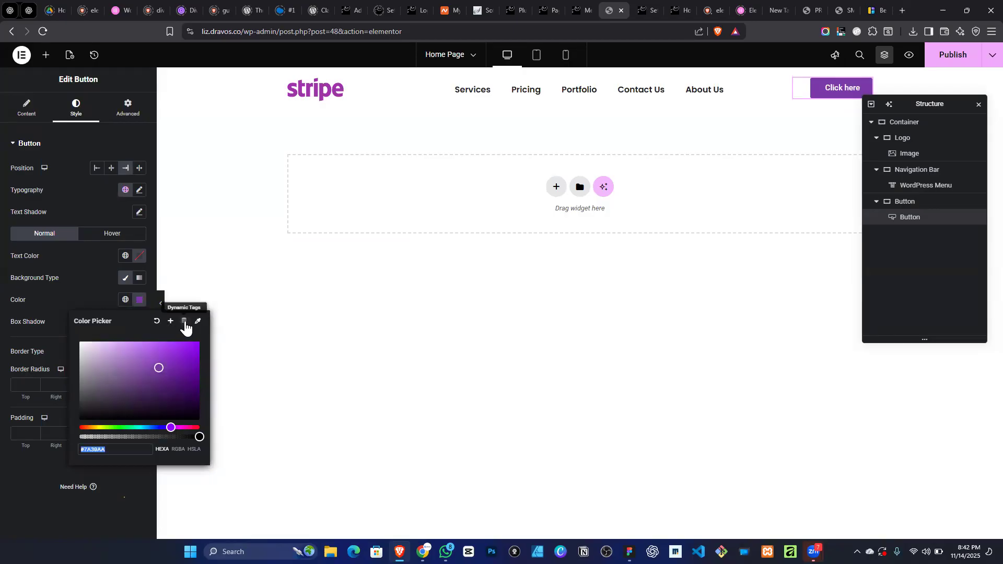
left_click(198, 325)
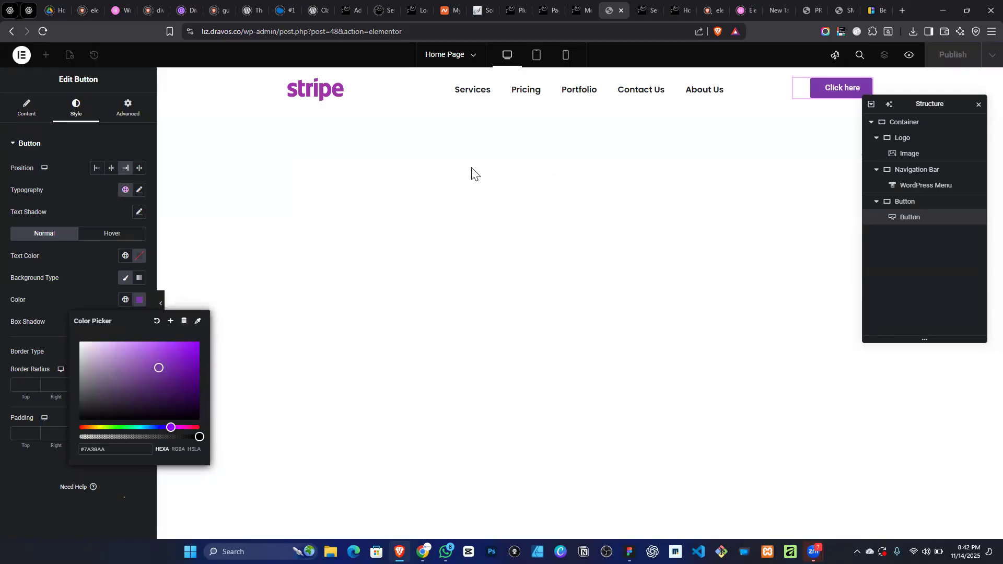
left_click(199, 324)
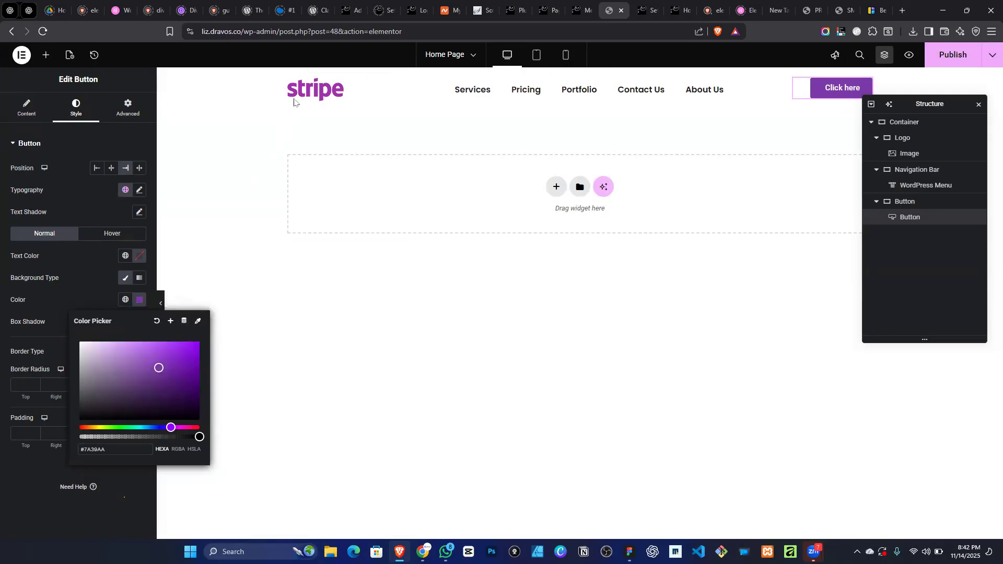
left_click(198, 321)
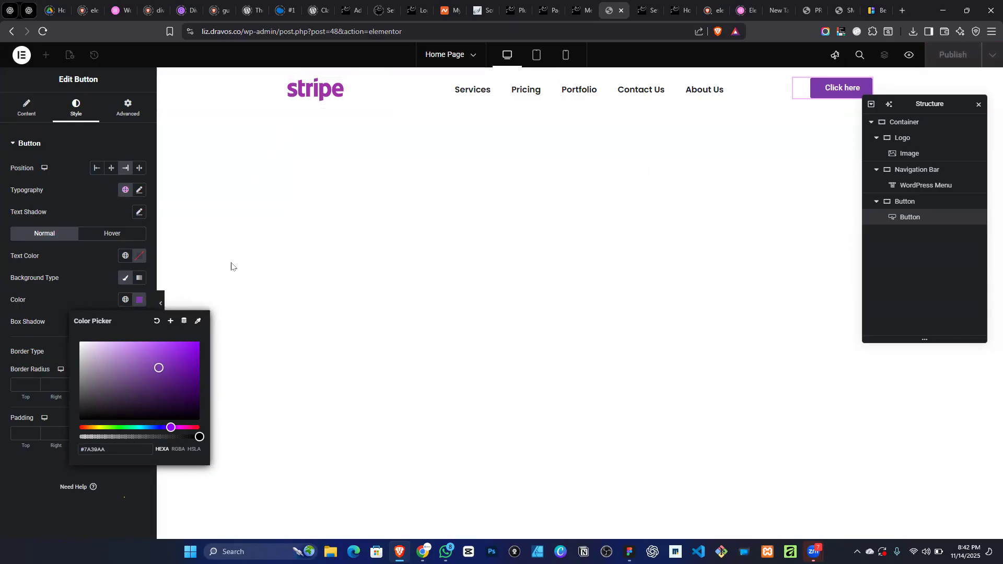
left_click(299, 87)
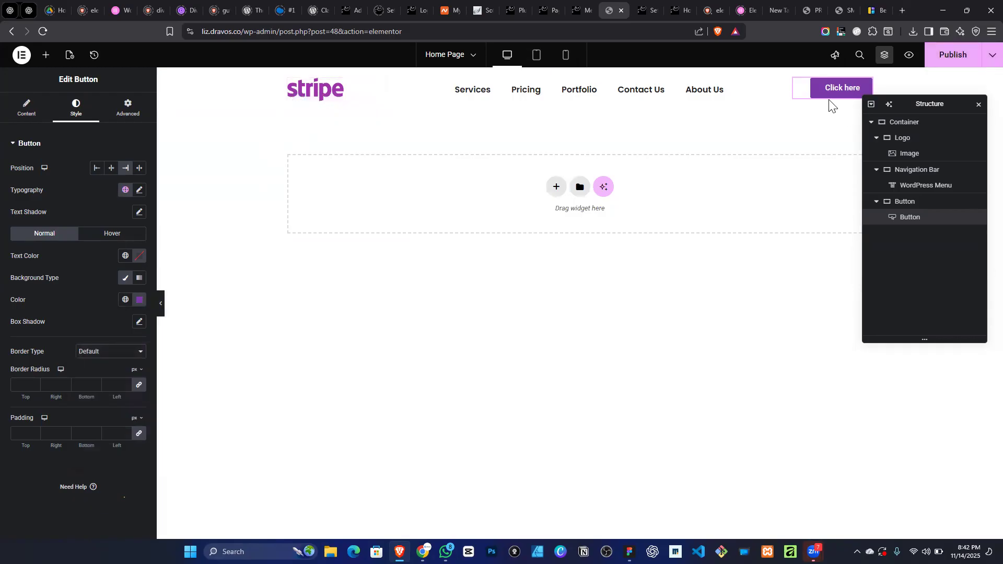
left_click(139, 303)
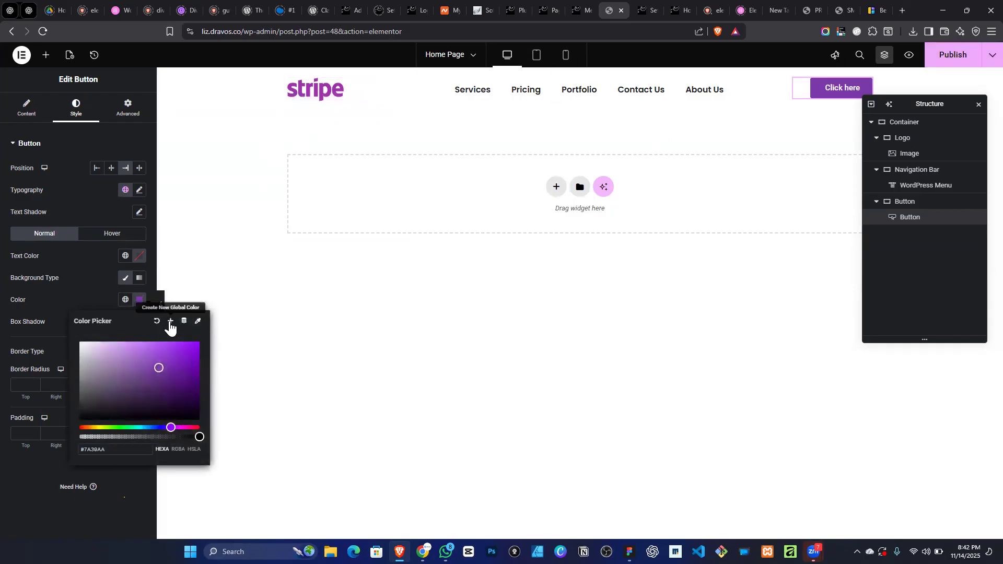
left_click(169, 321)
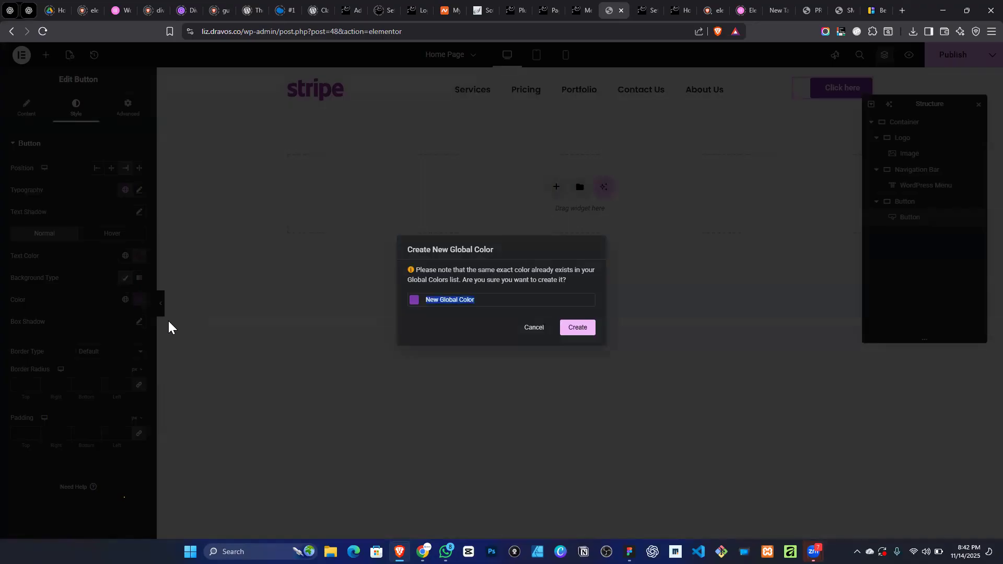
type("Pu")
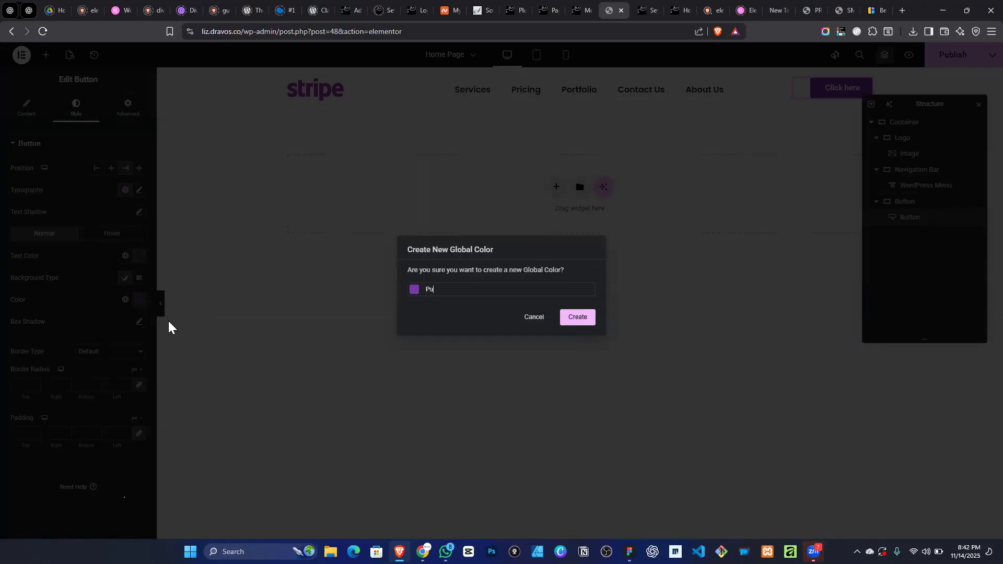
type("rple")
left_click(577, 318)
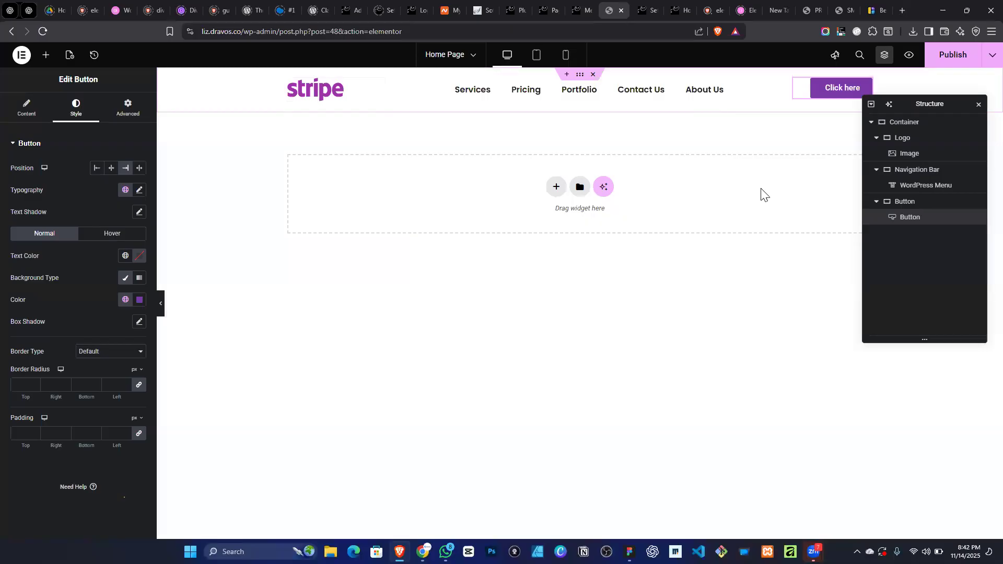
left_click_drag(929, 104, 855, 262)
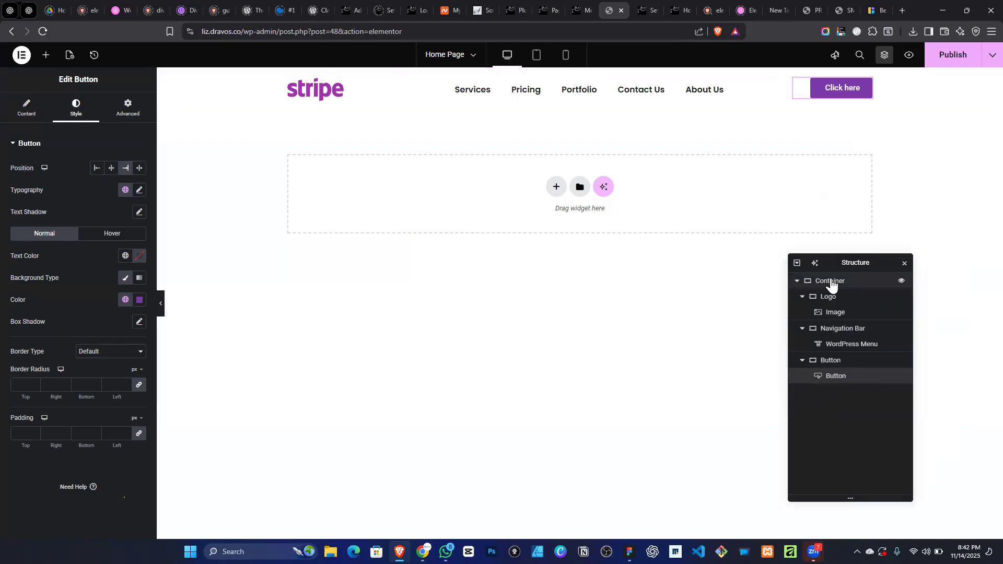
Give the header container a solid background using the global Blue colour
left_click(832, 284)
left_click(797, 281)
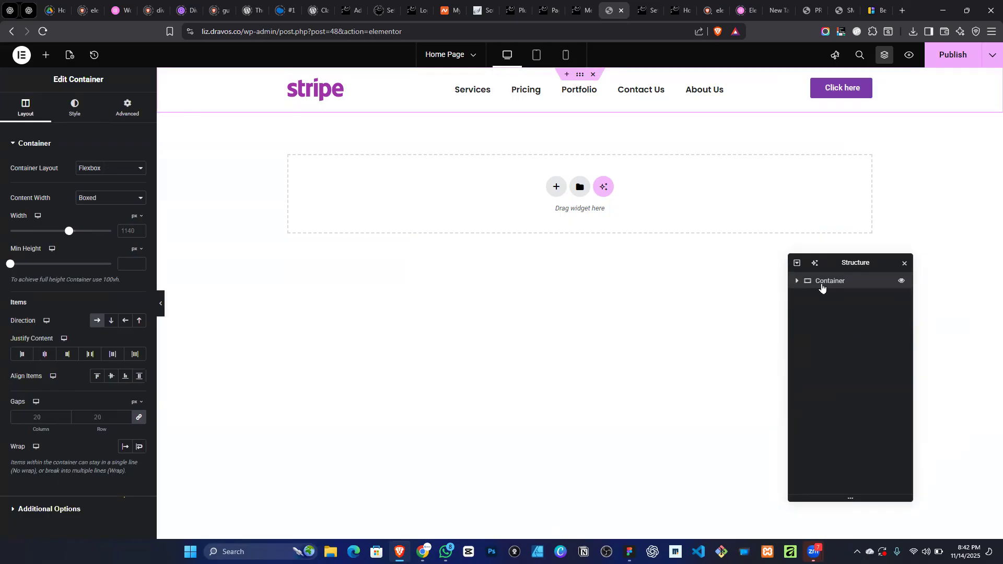
left_click(74, 107)
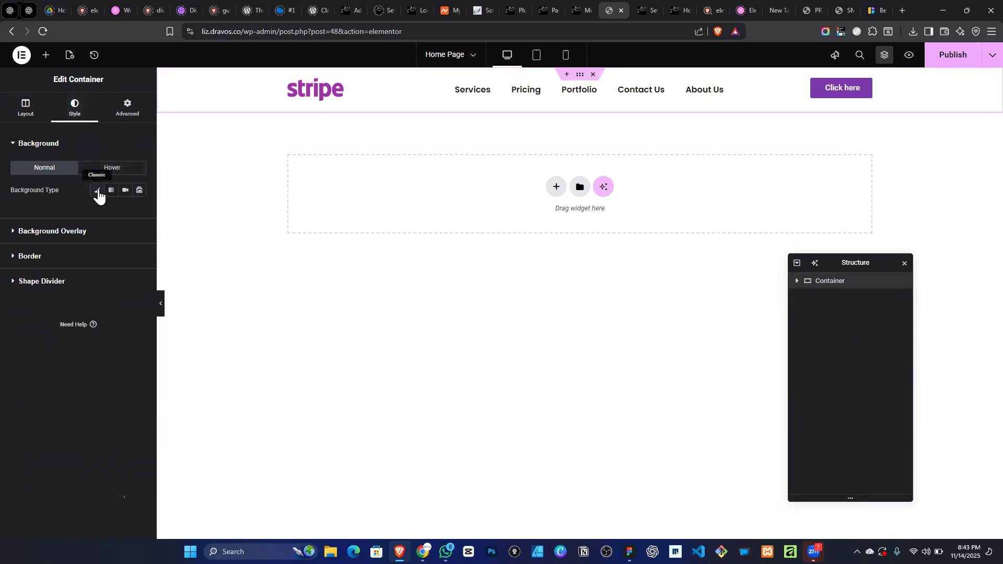
left_click(98, 193)
left_click(125, 212)
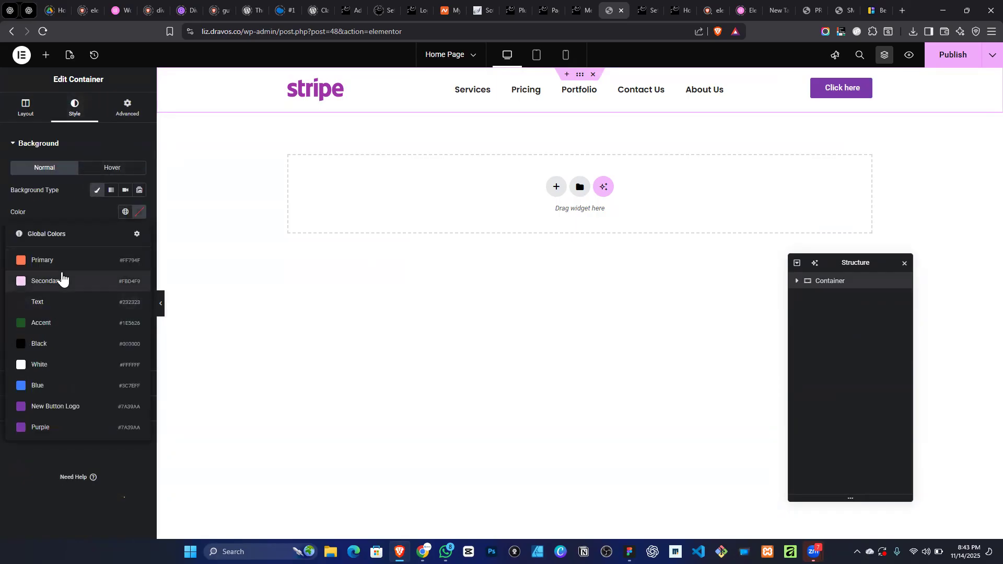
left_click(58, 261)
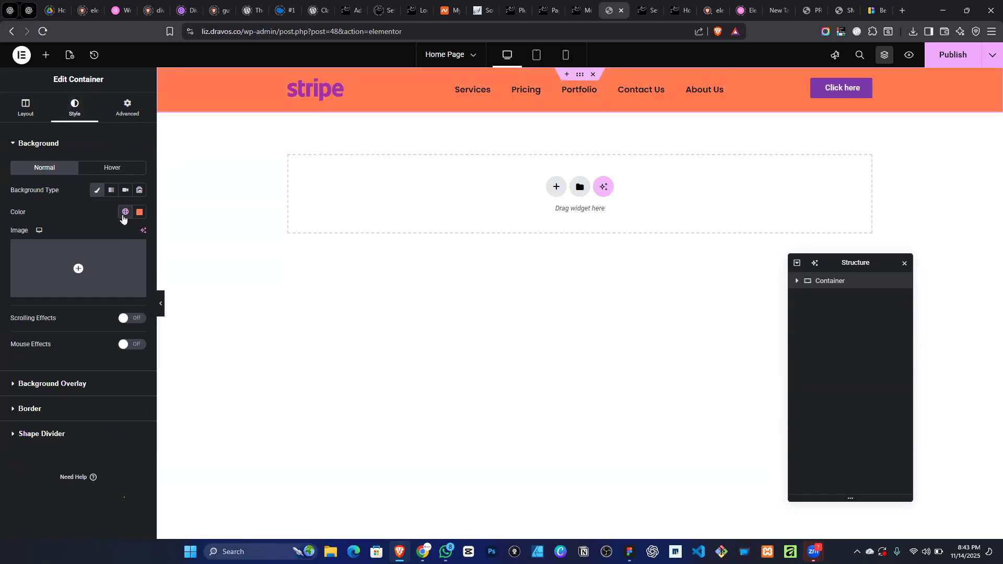
left_click(125, 211)
left_click(70, 387)
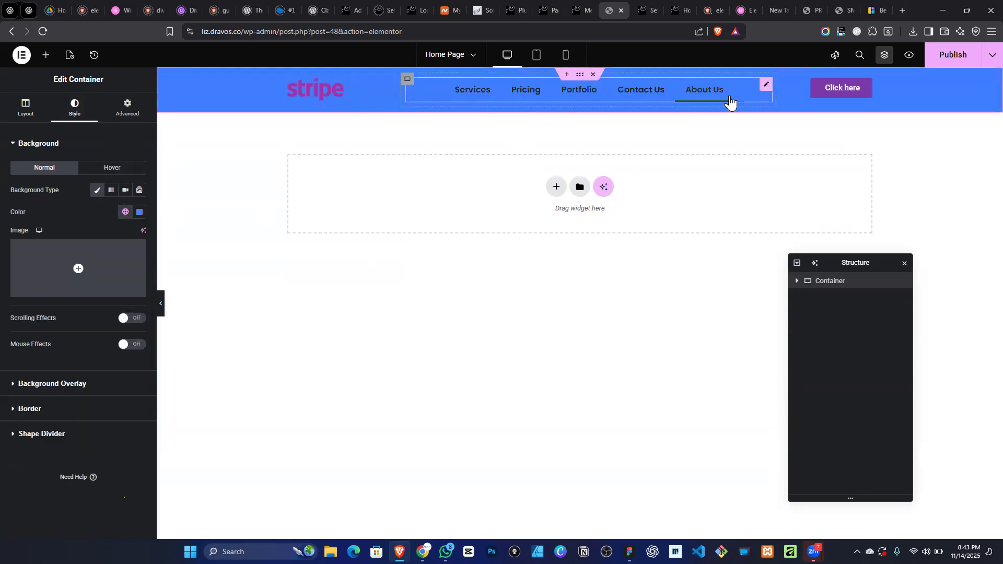
left_click(765, 85)
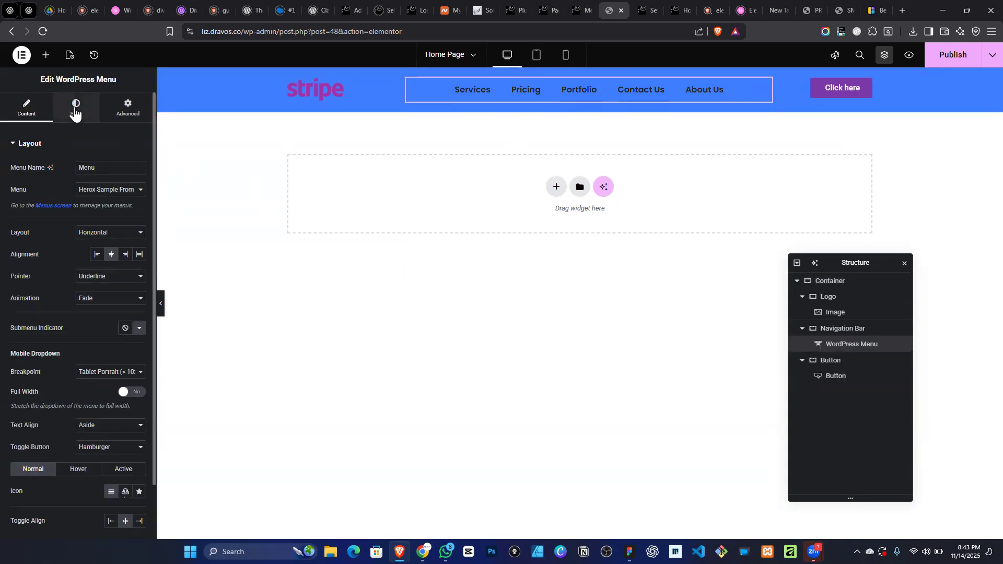
Set the header menu's Main Menu text colour to the global White
left_click(75, 107)
left_click(126, 212)
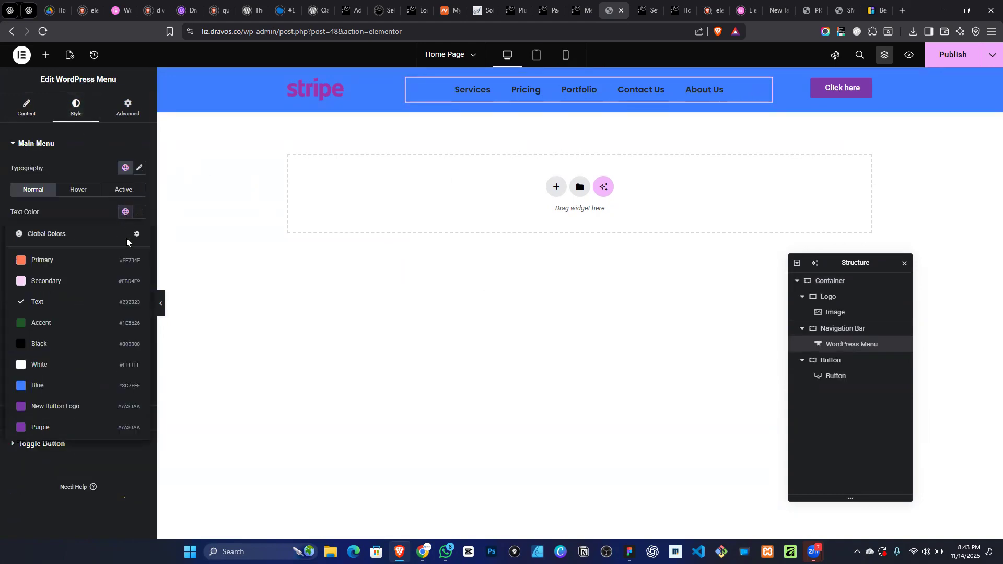
left_click(62, 282)
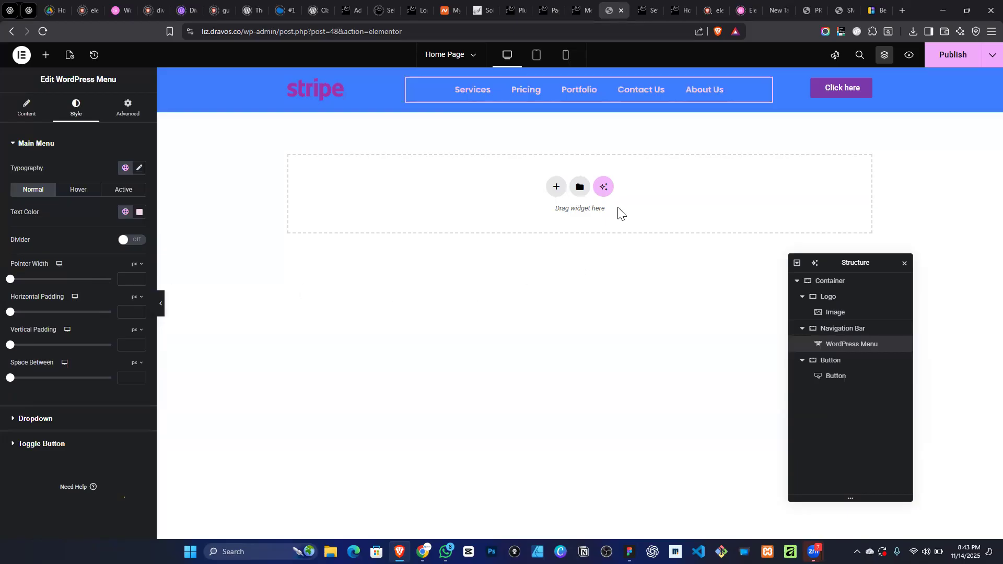
left_click(126, 212)
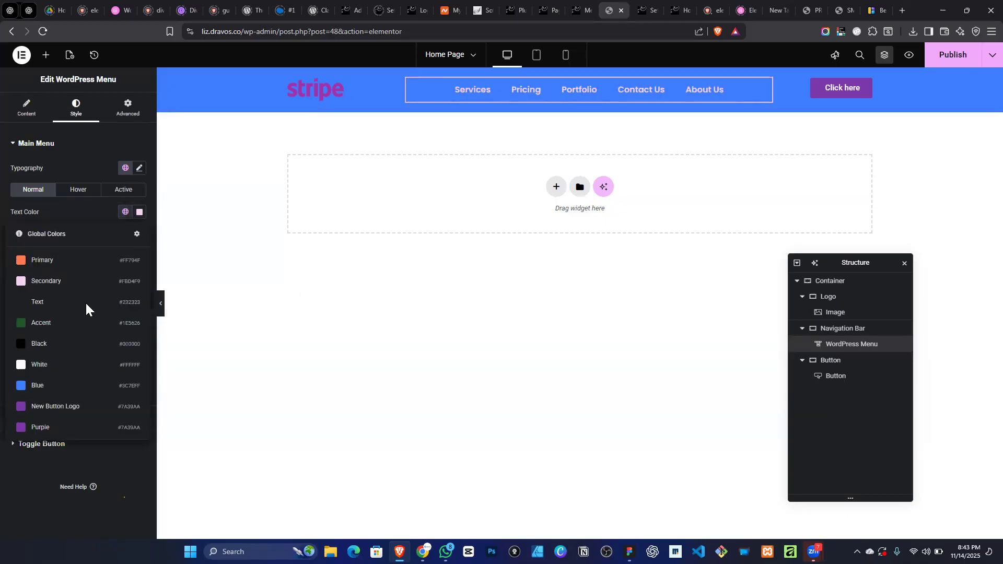
left_click(69, 375)
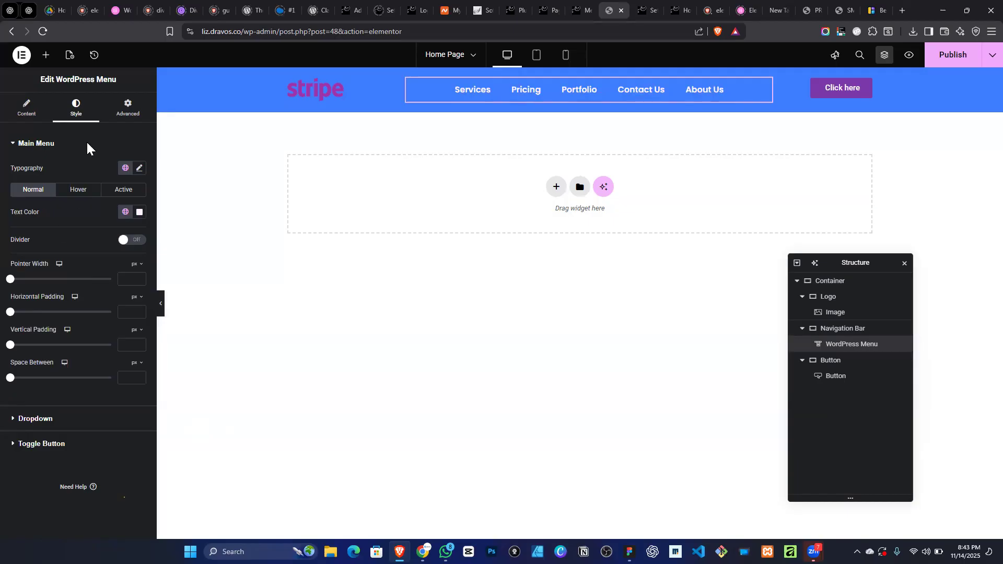
left_click(52, 59)
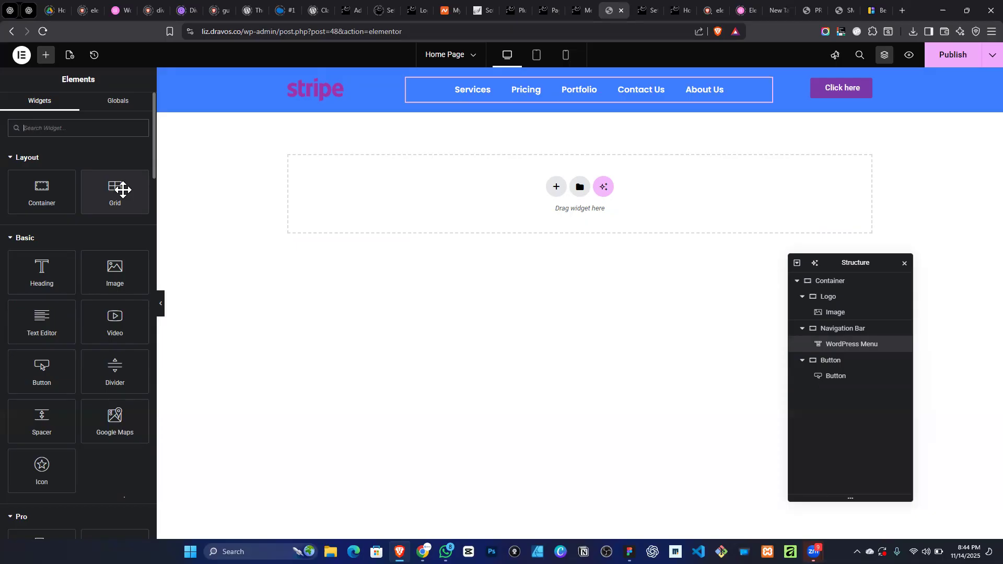
Place a 3×2 Grid below the header, then add a single-column Flexbox container holding another Grid
left_click_drag(122, 189, 574, 196)
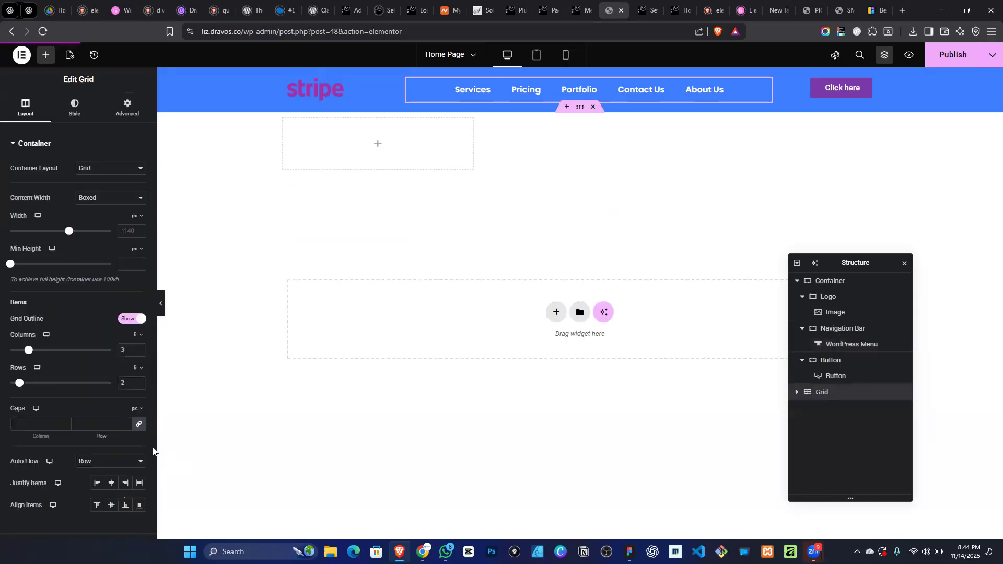
left_click(556, 311)
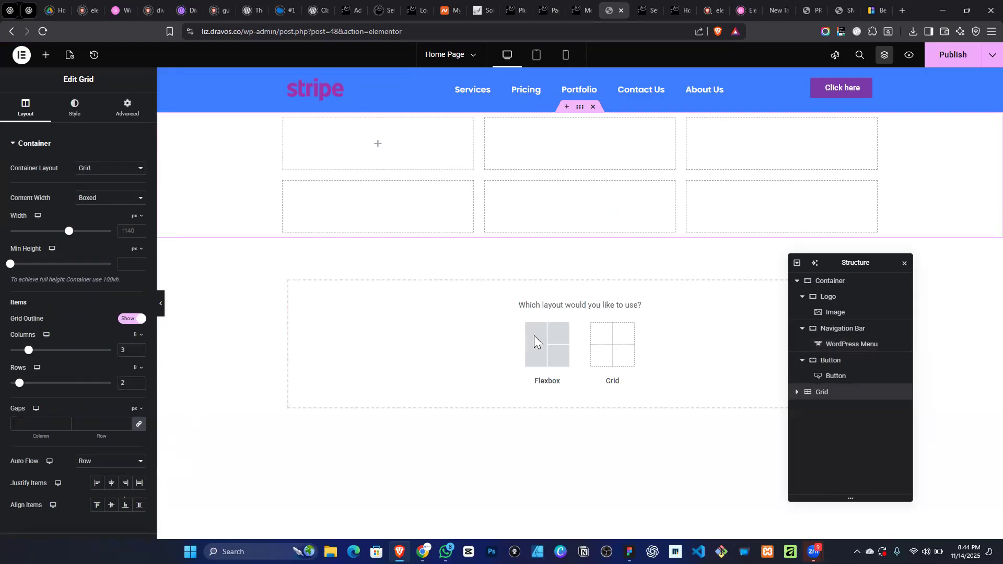
left_click(538, 342)
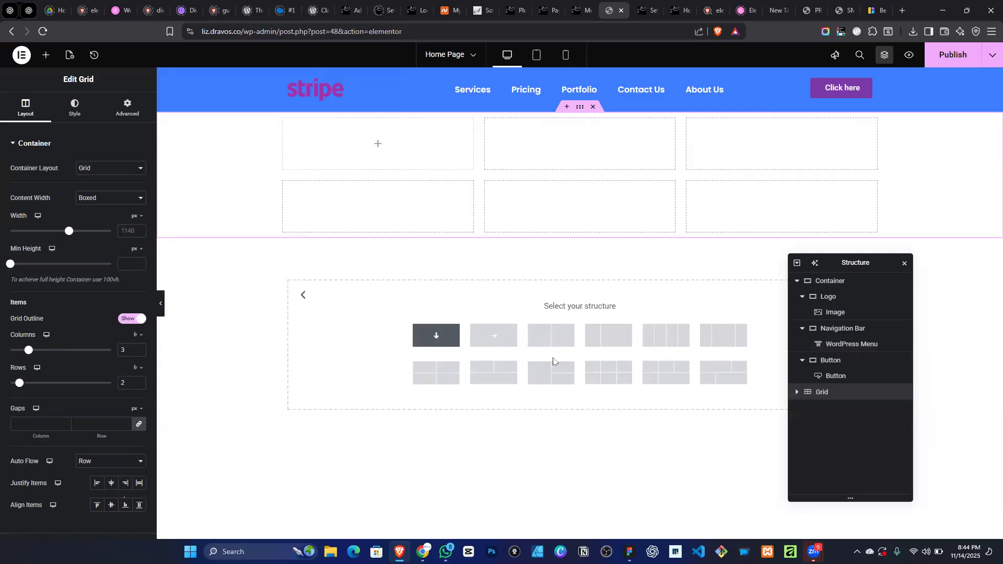
left_click(427, 335)
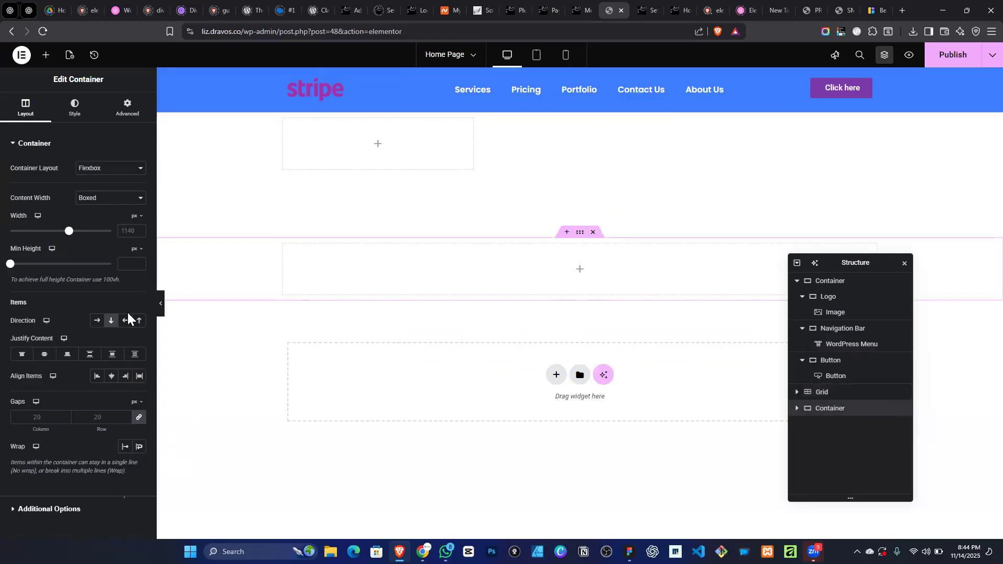
left_click(47, 68)
left_click_drag(102, 195, 482, 302)
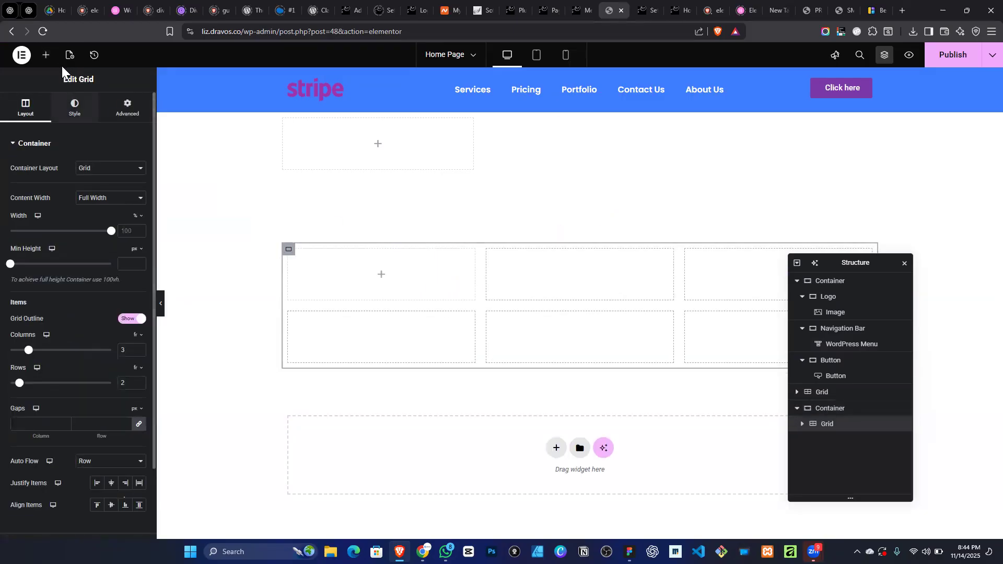
Drop Image, Heading and Video widgets into the inner grid's first three cells, moving the Structure panel lower
left_click(47, 55)
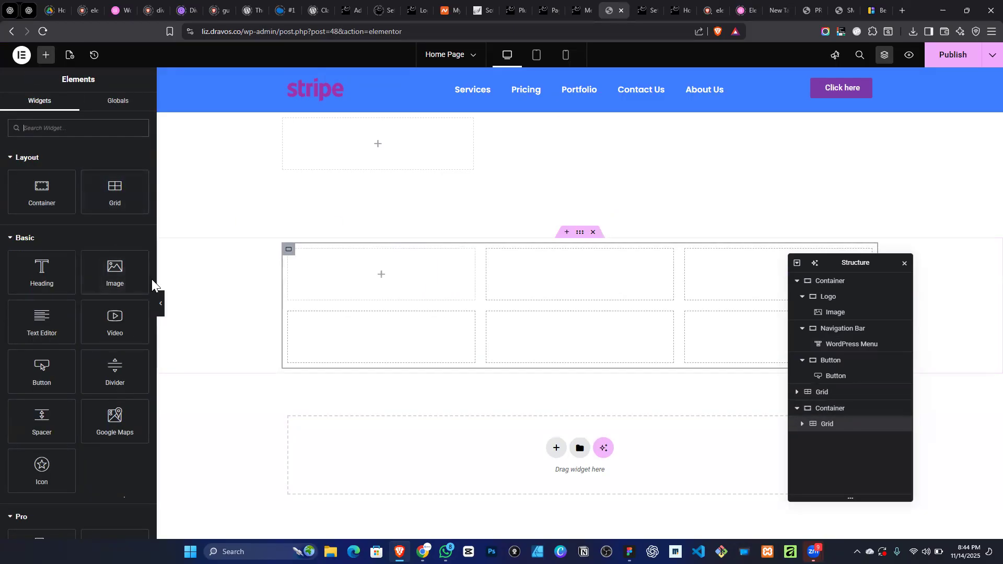
left_click_drag(108, 271, 385, 275)
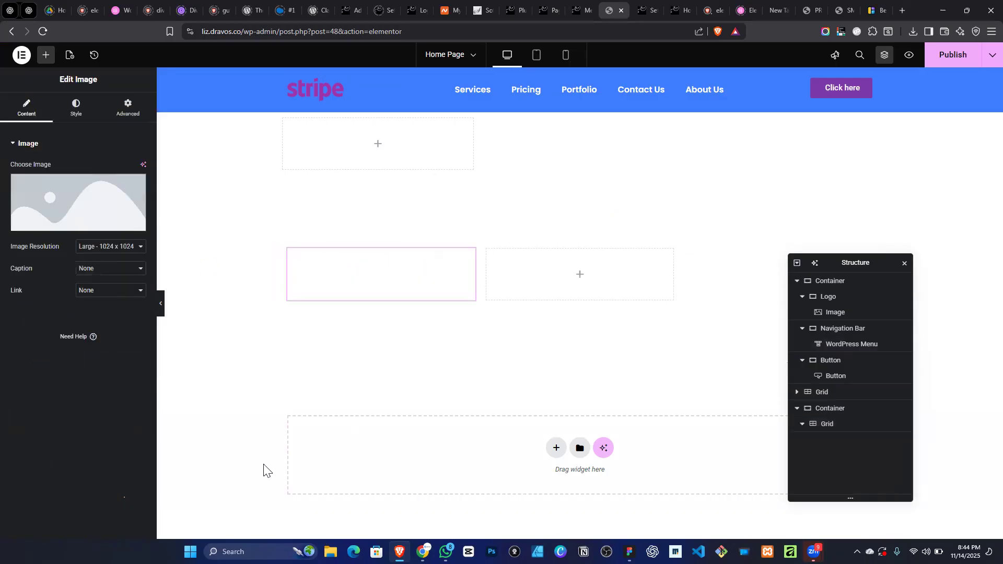
left_click(46, 55)
left_click_drag(72, 269, 546, 318)
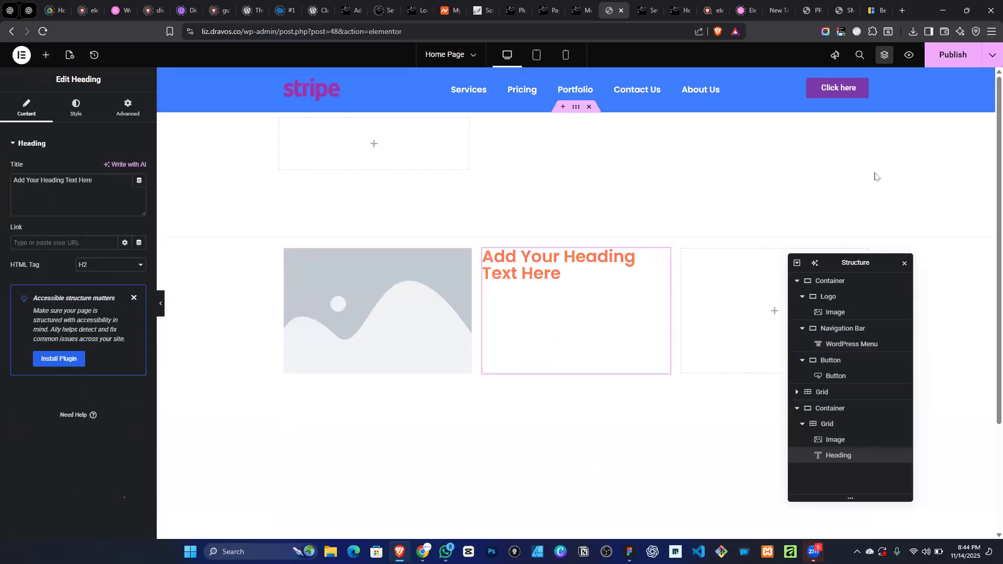
left_click_drag(881, 266, 828, 441)
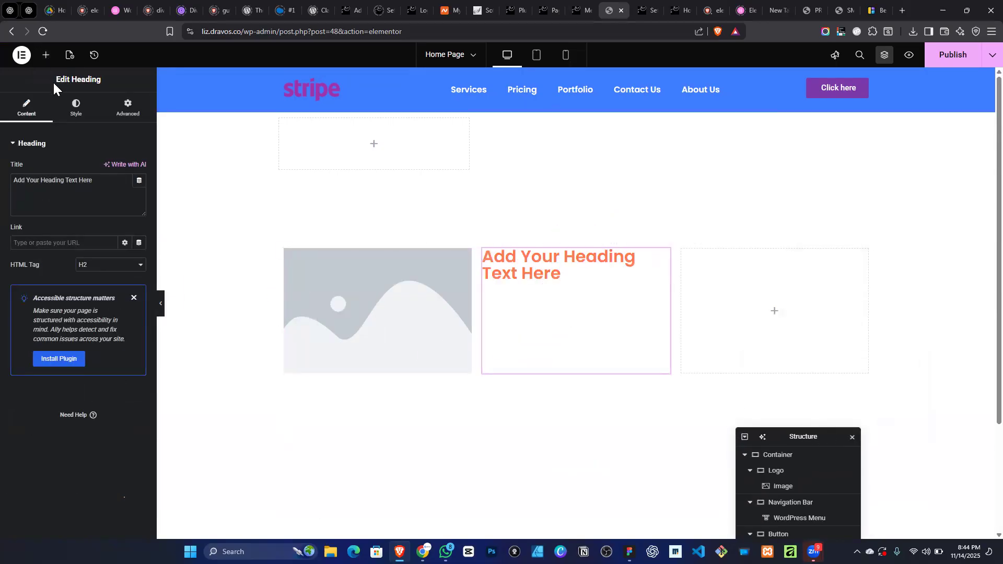
left_click(46, 55)
left_click_drag(104, 324, 752, 316)
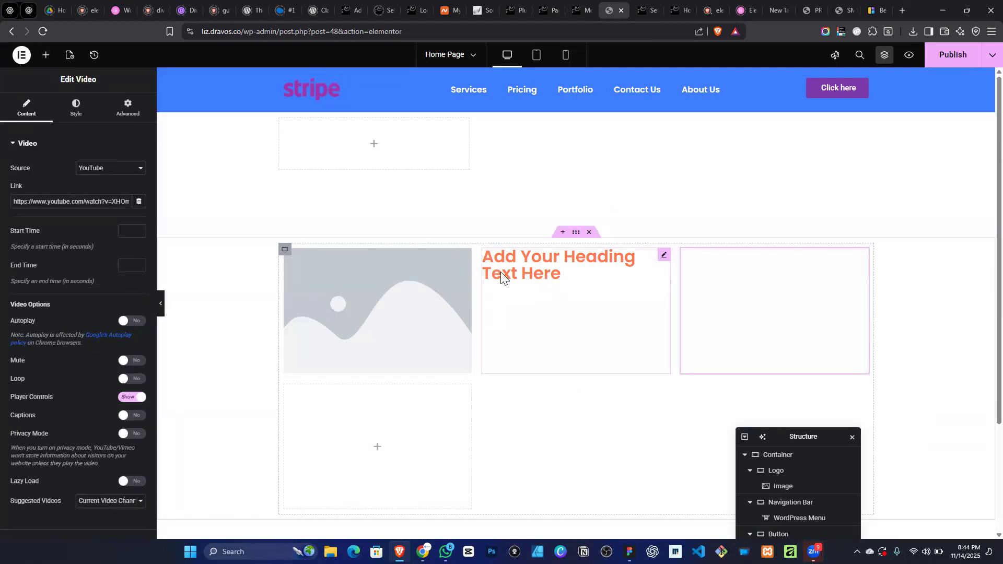
Give the heading widget a custom width of 78%
left_click(664, 255)
left_click(139, 110)
left_click(135, 250)
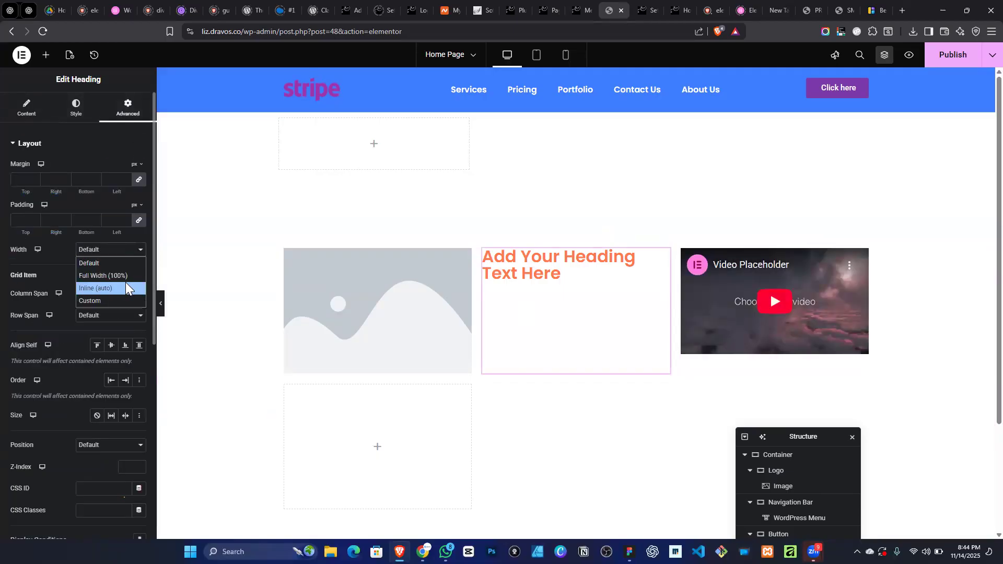
left_click(113, 300)
left_click_drag(11, 285, 90, 295)
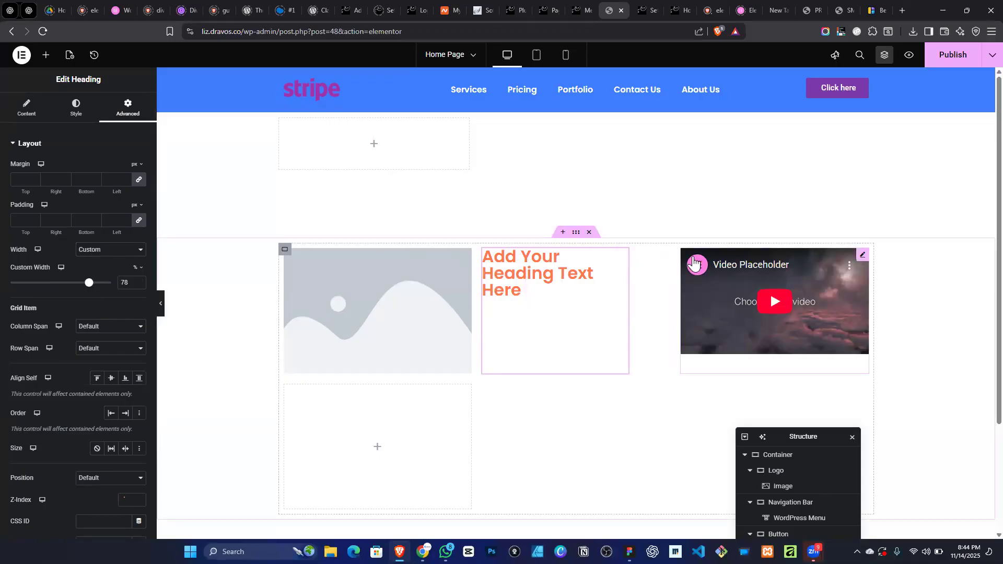
Set the video widget to a custom width of 100%
left_click(861, 255)
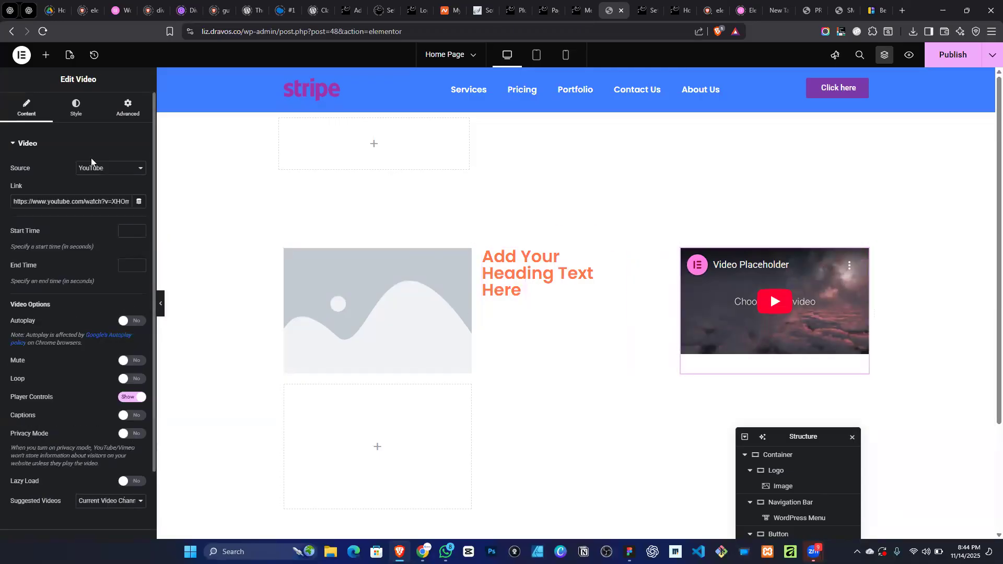
left_click(128, 108)
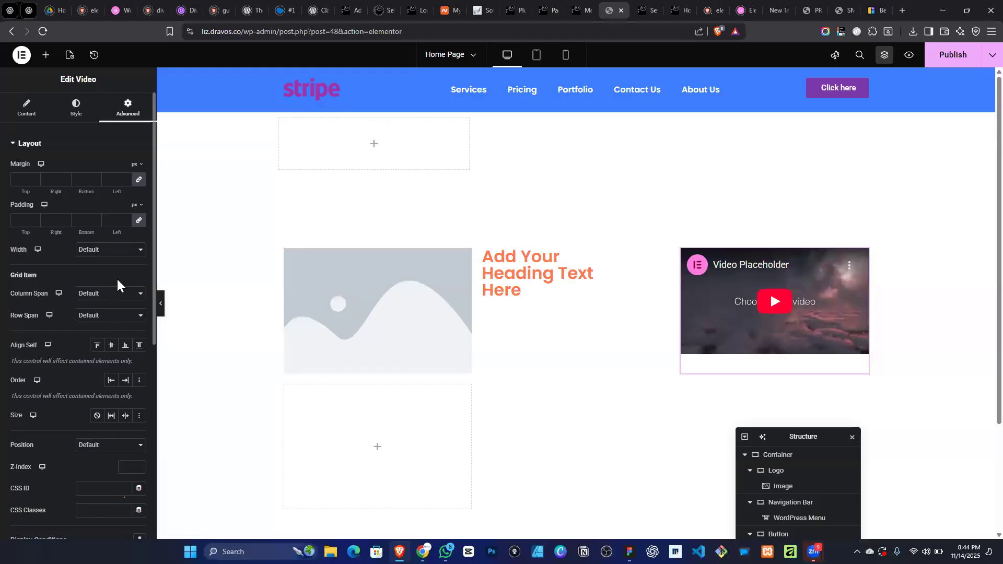
left_click(120, 251)
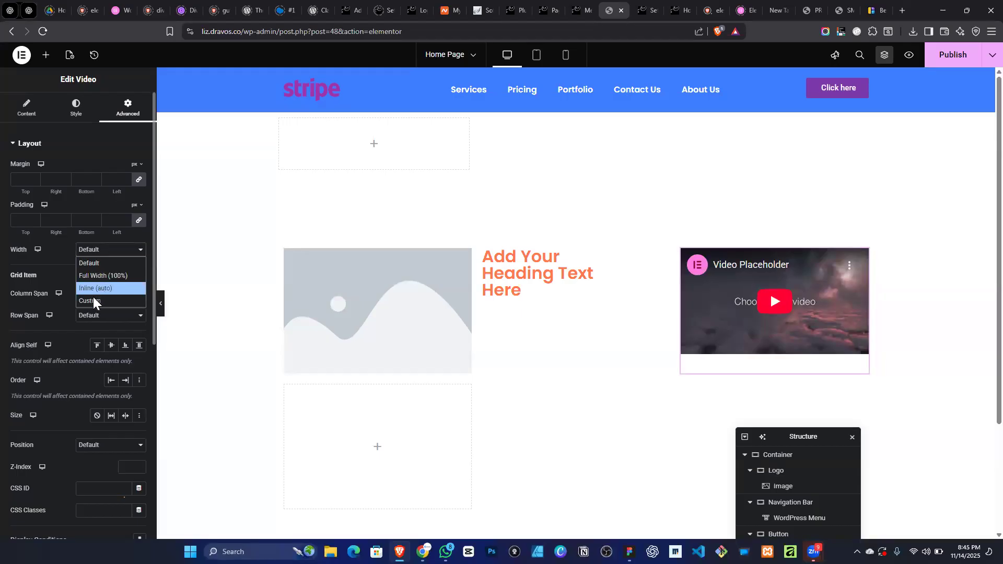
left_click(76, 285)
left_click(98, 294)
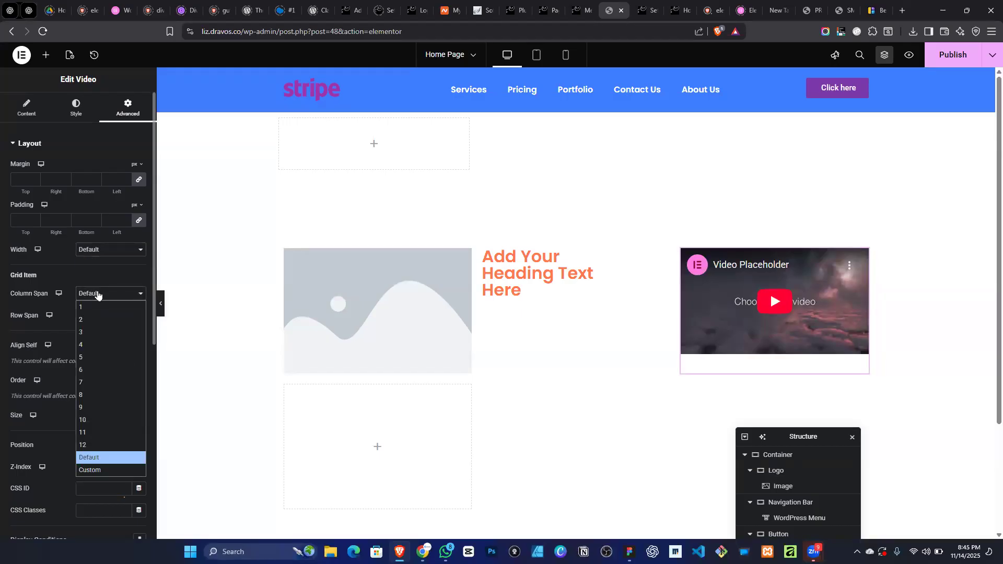
left_click(122, 252)
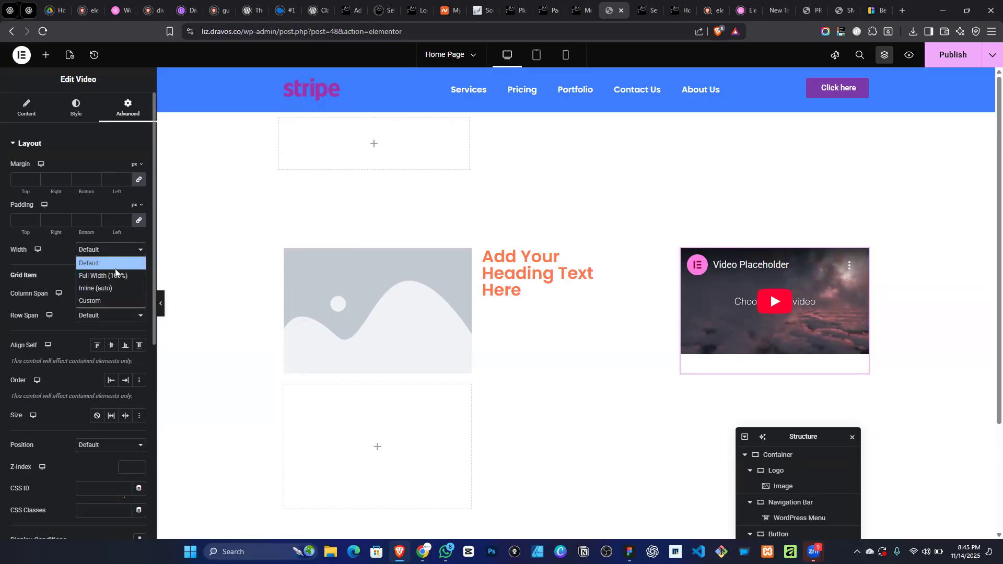
left_click(108, 300)
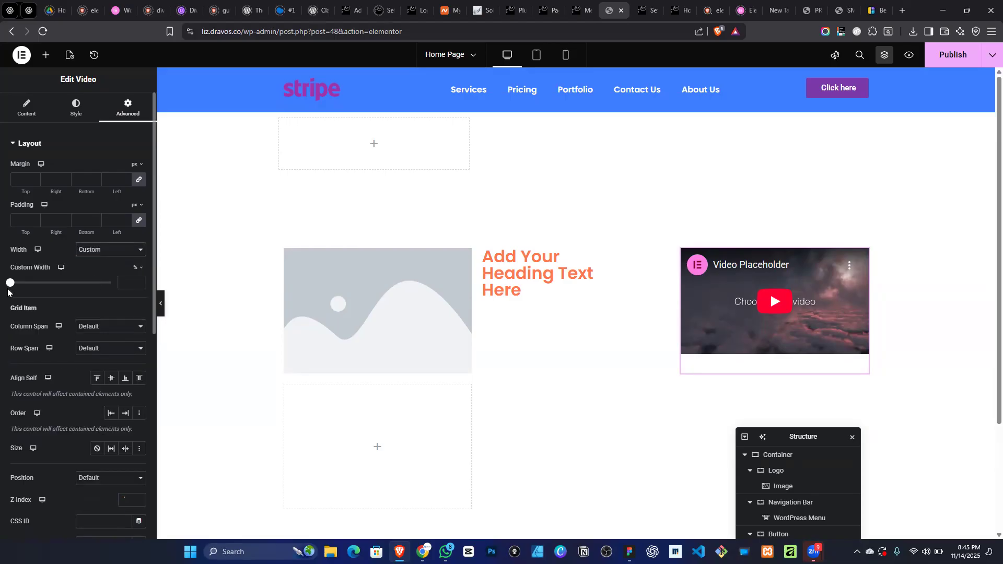
left_click_drag(15, 282, 218, 289)
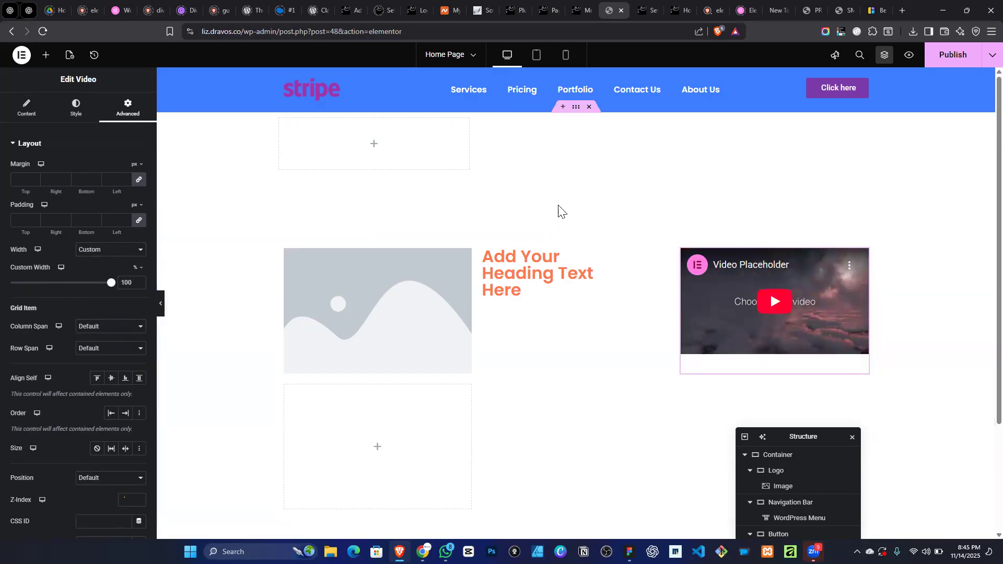
Reset the heading widget's width back to Default
left_click(621, 260)
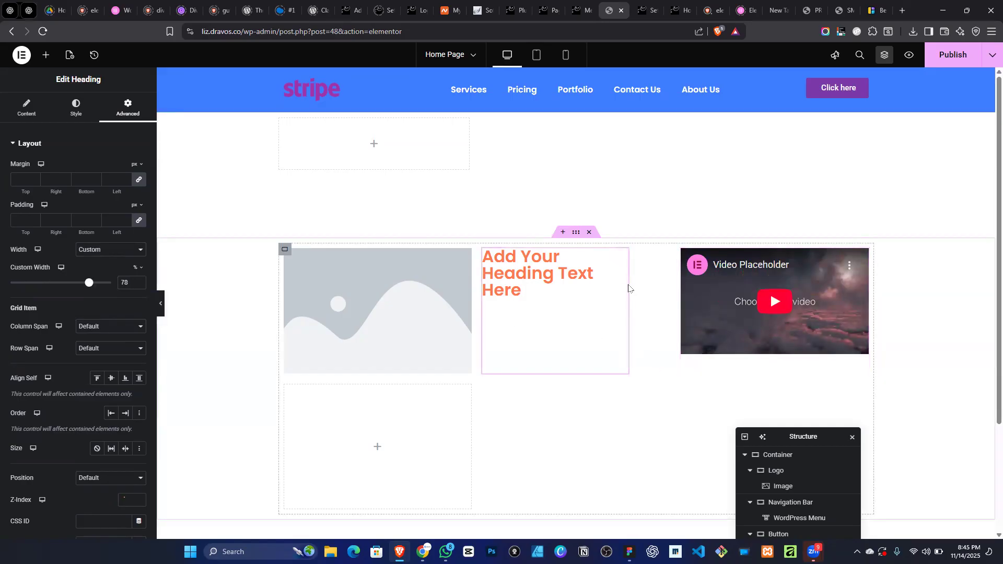
left_click(90, 250)
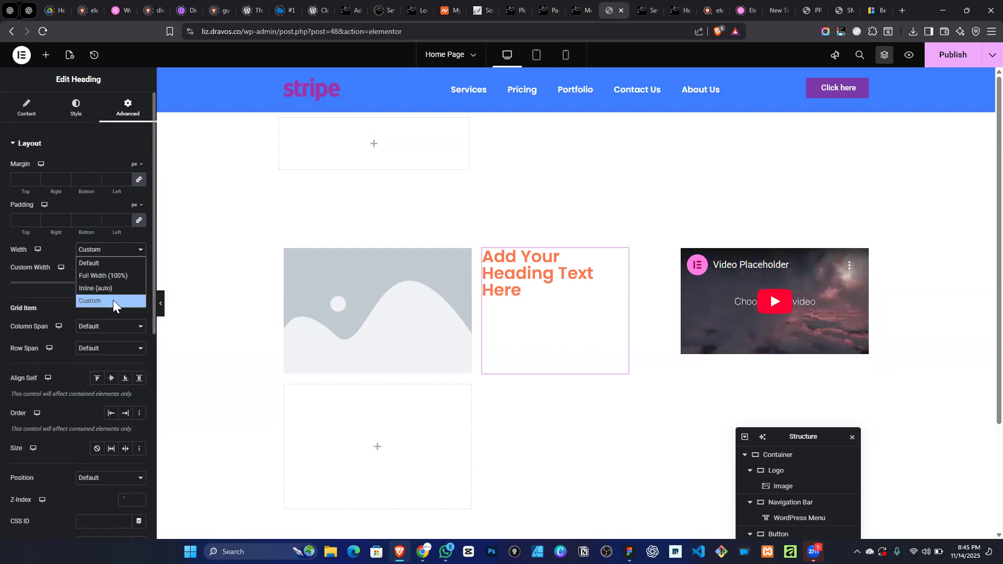
left_click(94, 263)
scroll(440, 206, "down", 3)
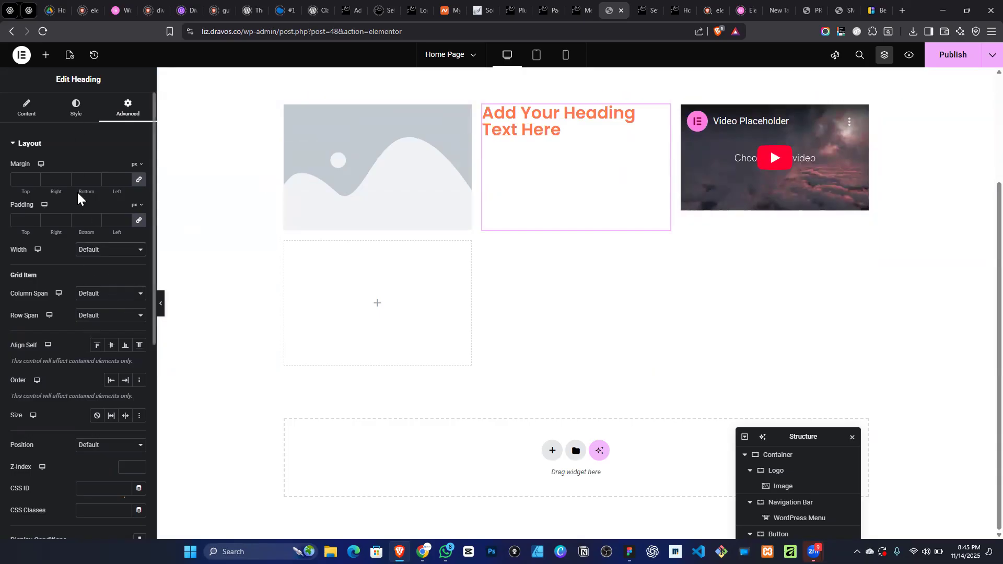
Open the heading's title text, then place a Business Card widget in the empty grid cell
left_click(43, 110)
left_click(112, 189)
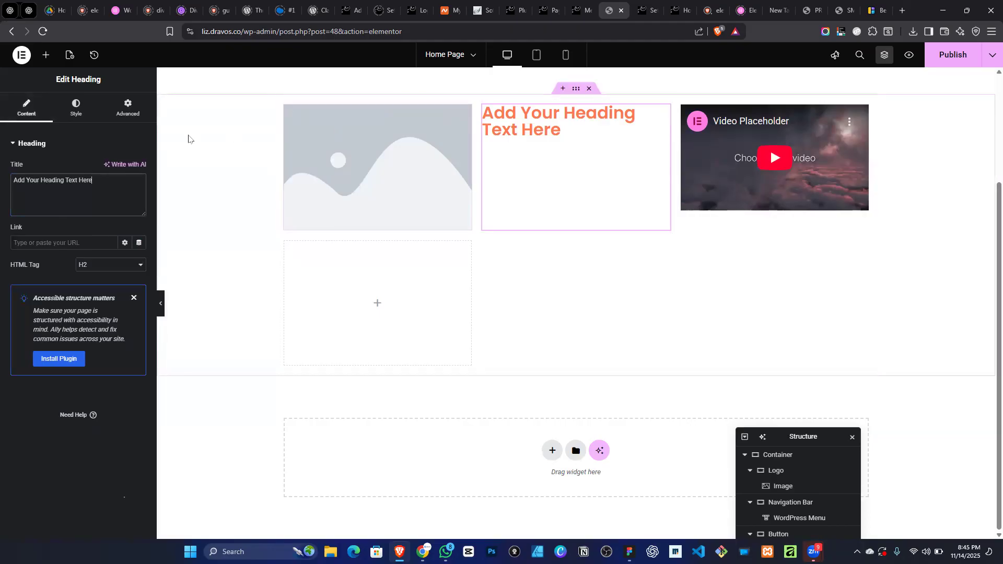
left_click(46, 55)
scroll(88, 372, "down", 20)
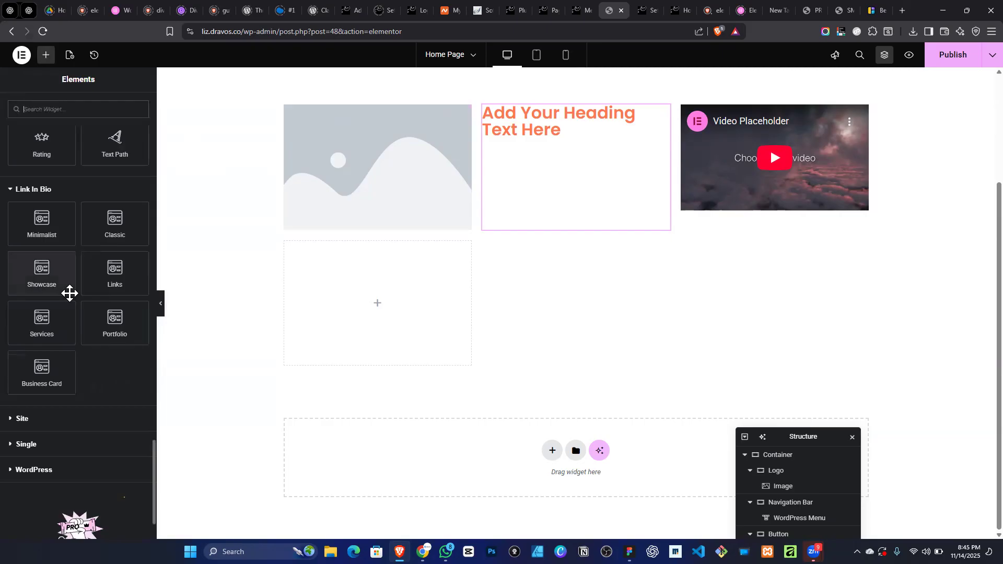
left_click_drag(36, 301, 374, 300)
scroll(381, 297, "down", 9)
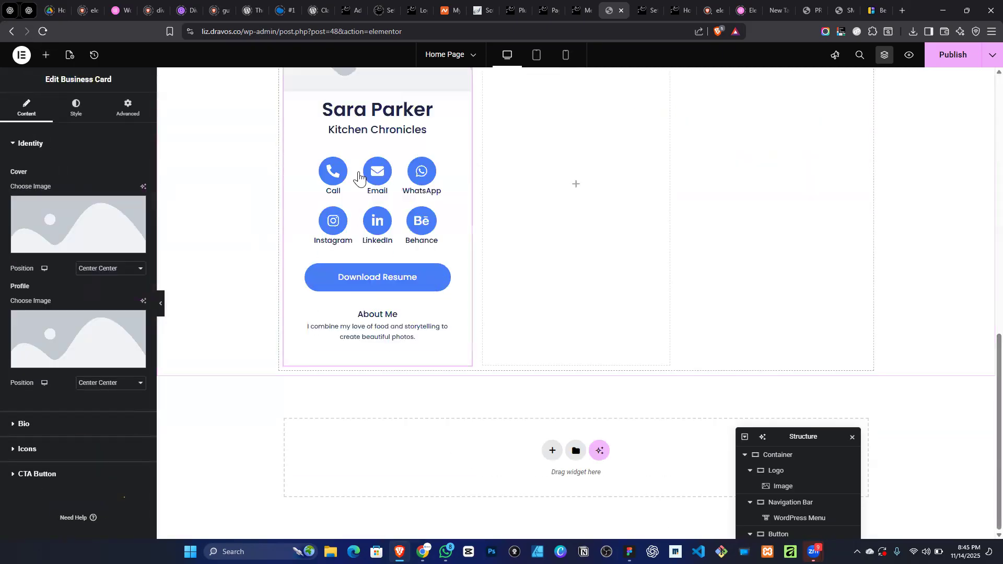
Add a Click here Button widget under the image and delete the Business Card widget
left_click(45, 54)
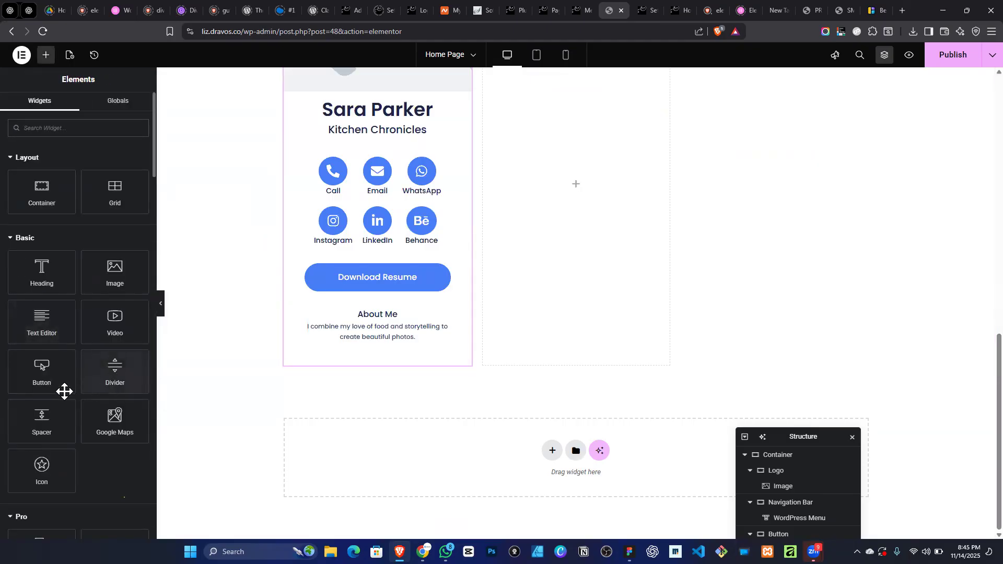
left_click_drag(41, 369, 543, 243)
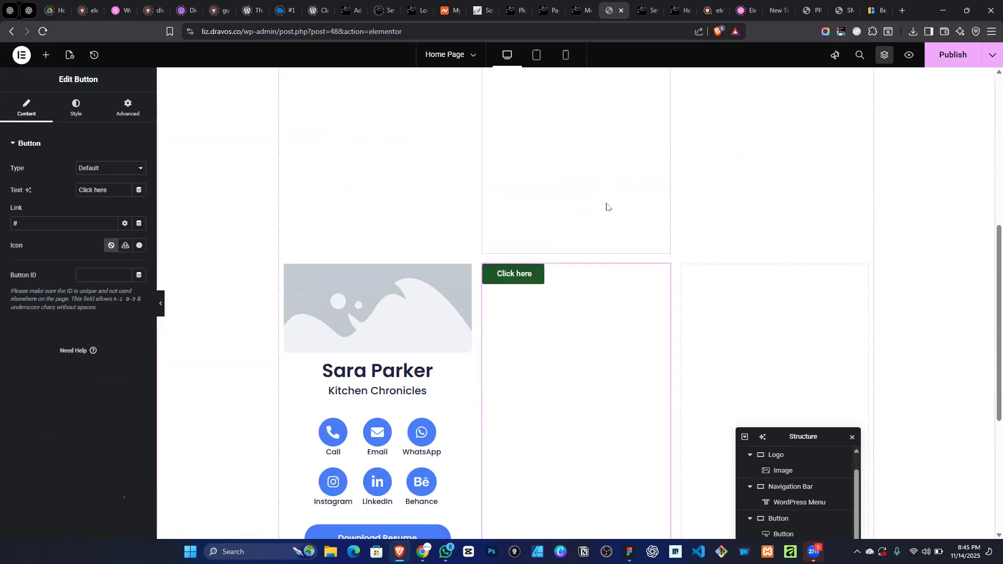
scroll(607, 208, "up", 5)
scroll(607, 213, "down", 5)
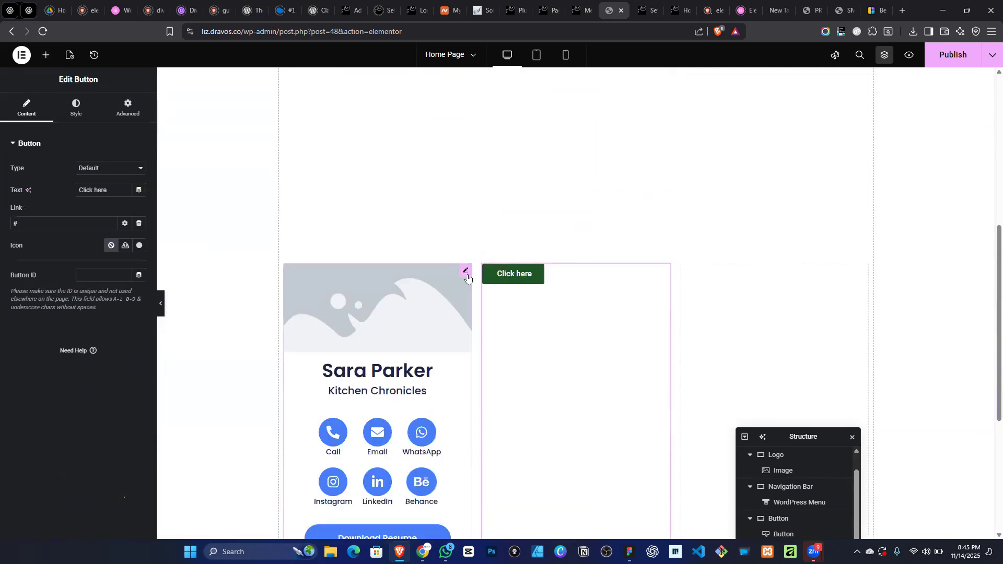
right_click(481, 336)
left_click(490, 501)
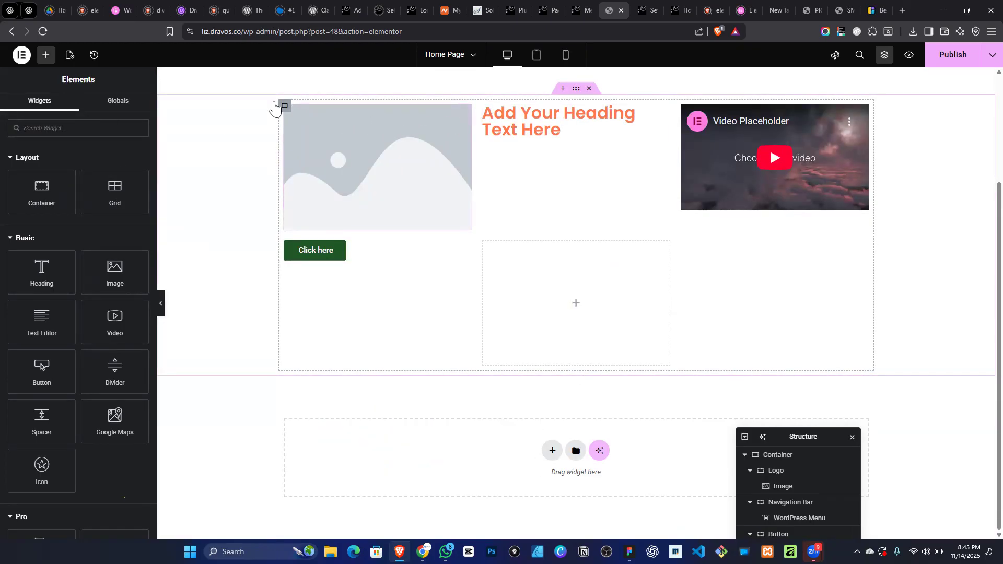
Set the grid container's content width to Boxed at 850 px
left_click(286, 107)
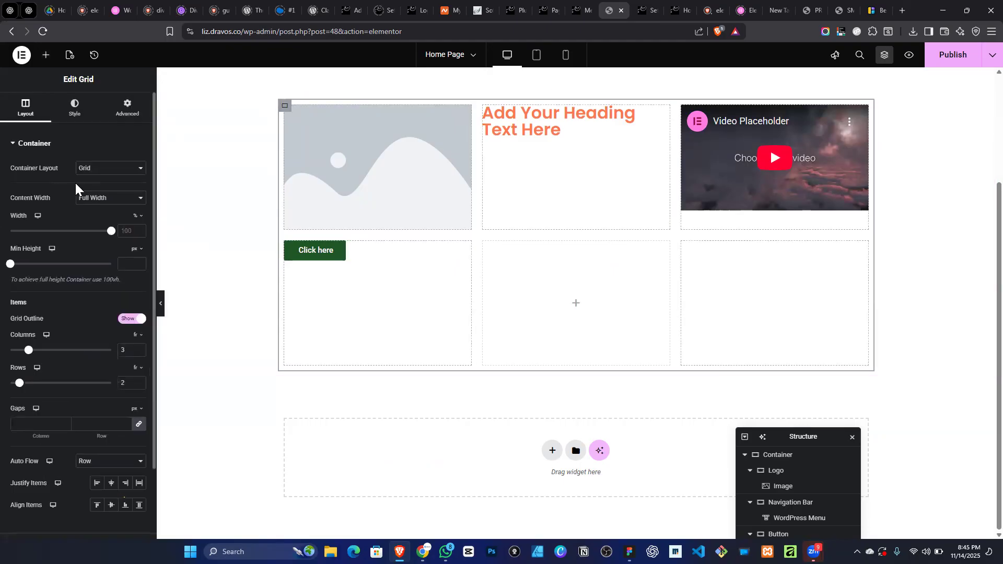
left_click(102, 199)
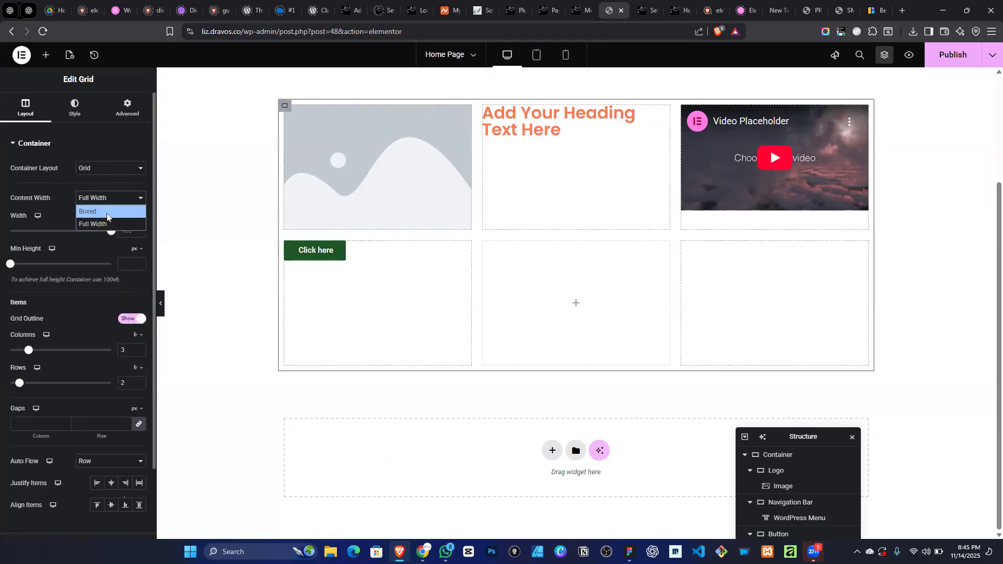
left_click(106, 215)
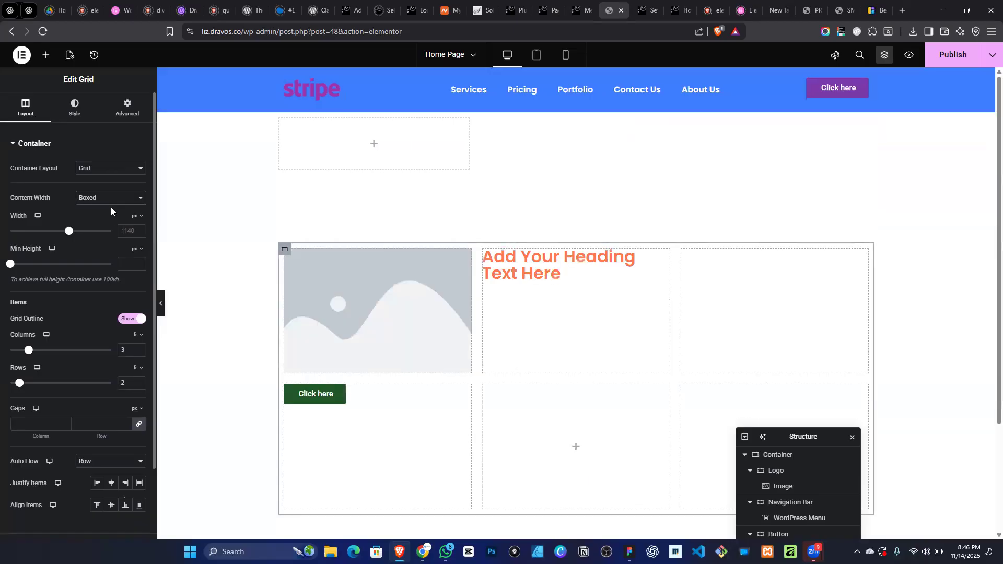
scroll(272, 224, "down", 3)
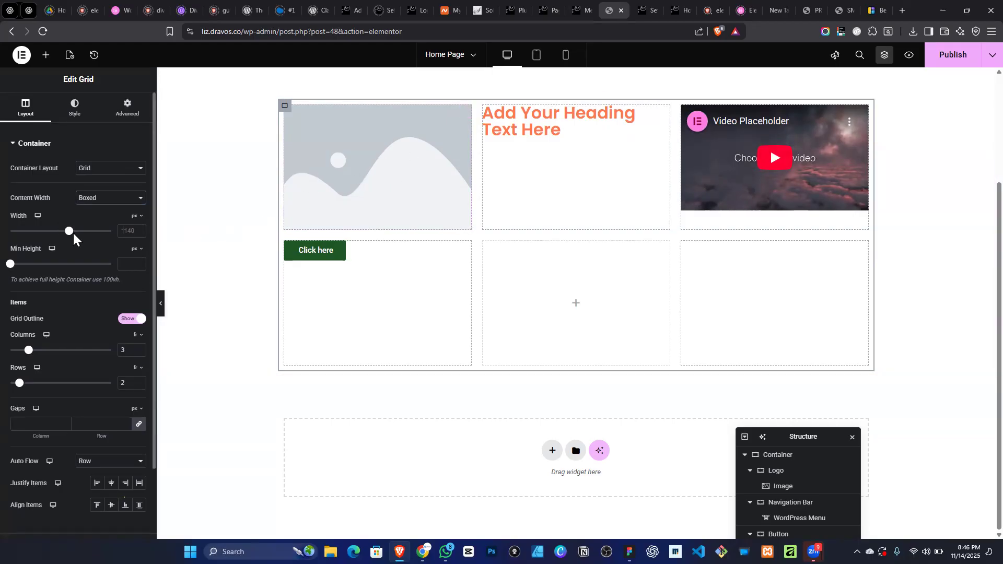
left_click_drag(71, 233, 44, 233)
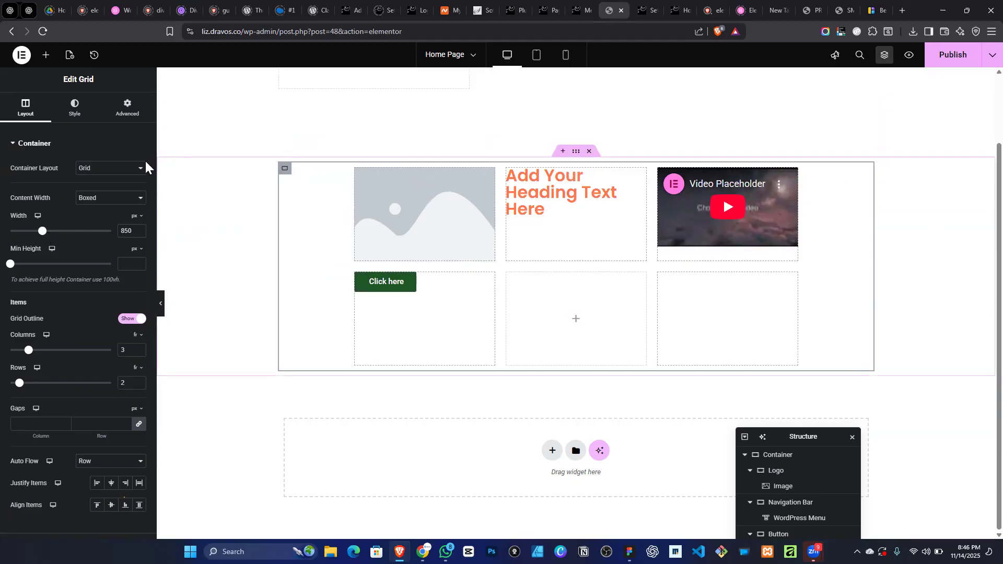
Switch the grid back to Full Width at 100% and reset its Min Height
left_click(105, 197)
left_click(101, 220)
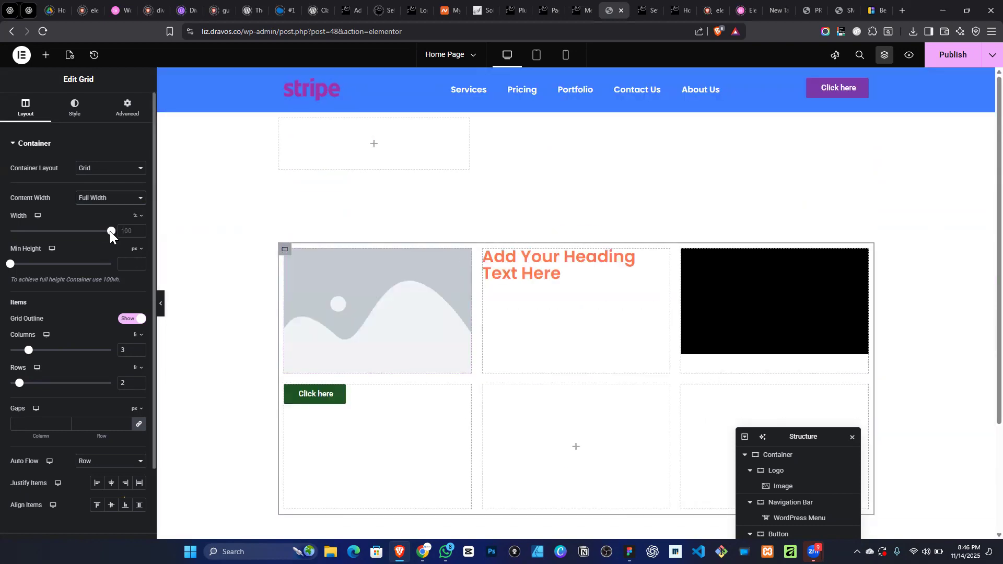
left_click_drag(94, 235, 42, 233)
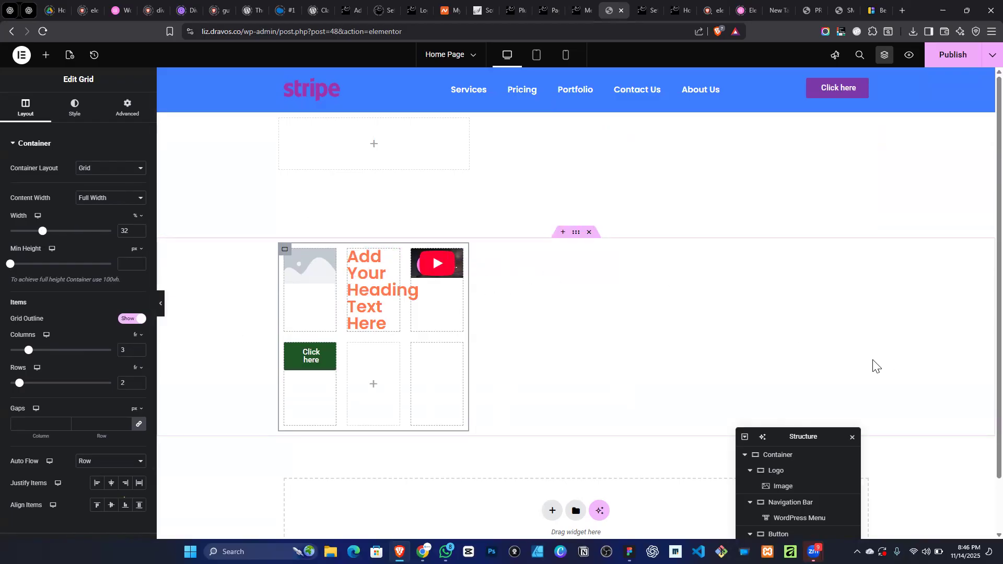
left_click_drag(45, 236, 216, 239)
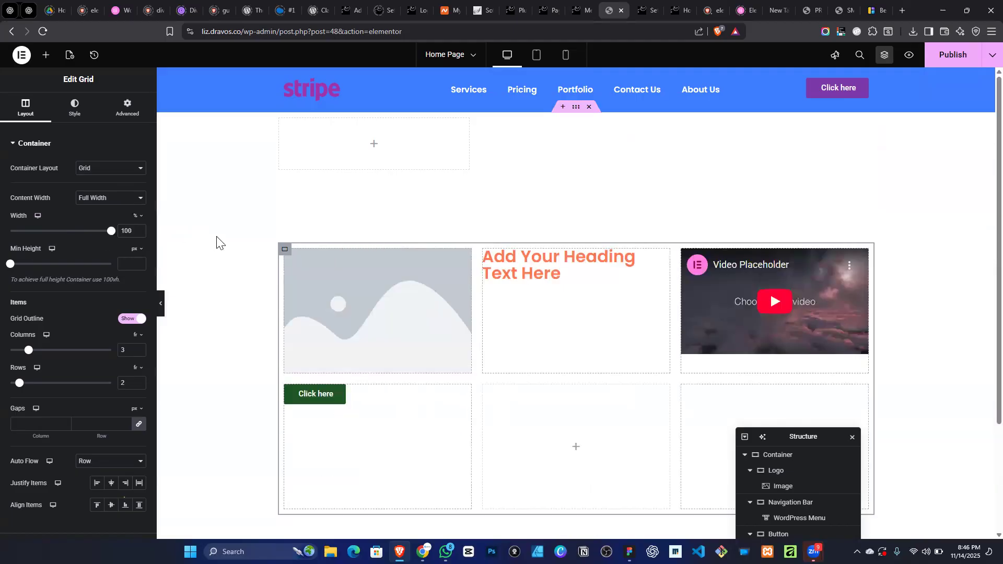
scroll(574, 261, "down", 3)
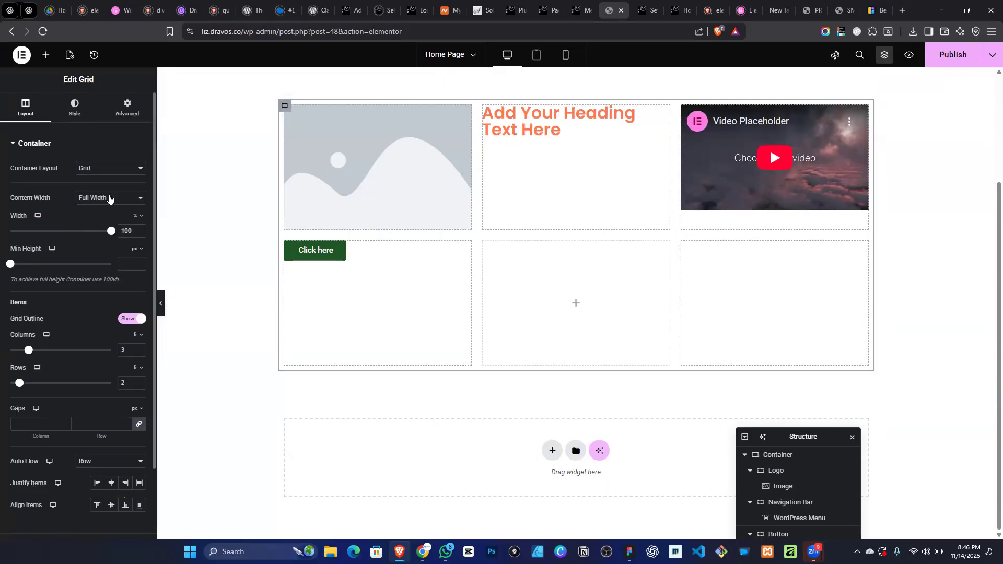
scroll(115, 253, "down", 2)
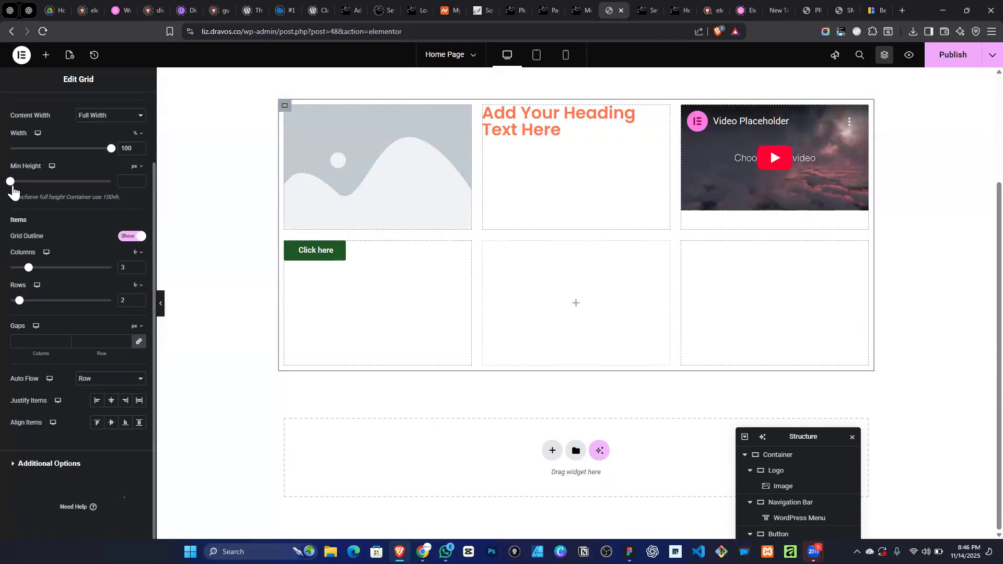
mouse_move(10, 183)
left_mouse_down()
mouse_move(65, 188)
mouse_move(3, 188)
left_mouse_up()
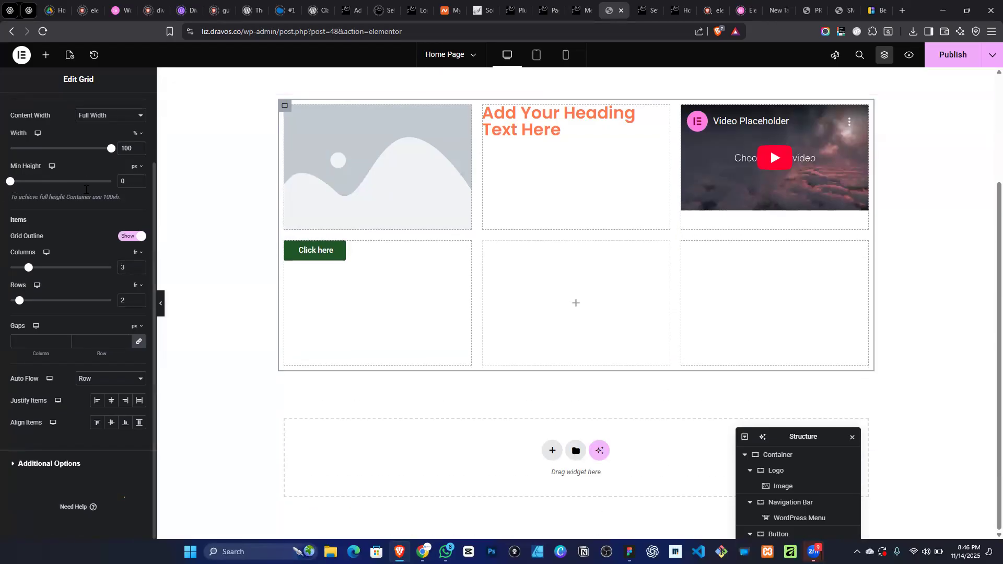
Toggle the grid outline off and on, and try different column counts
left_click(125, 239)
left_click(126, 238)
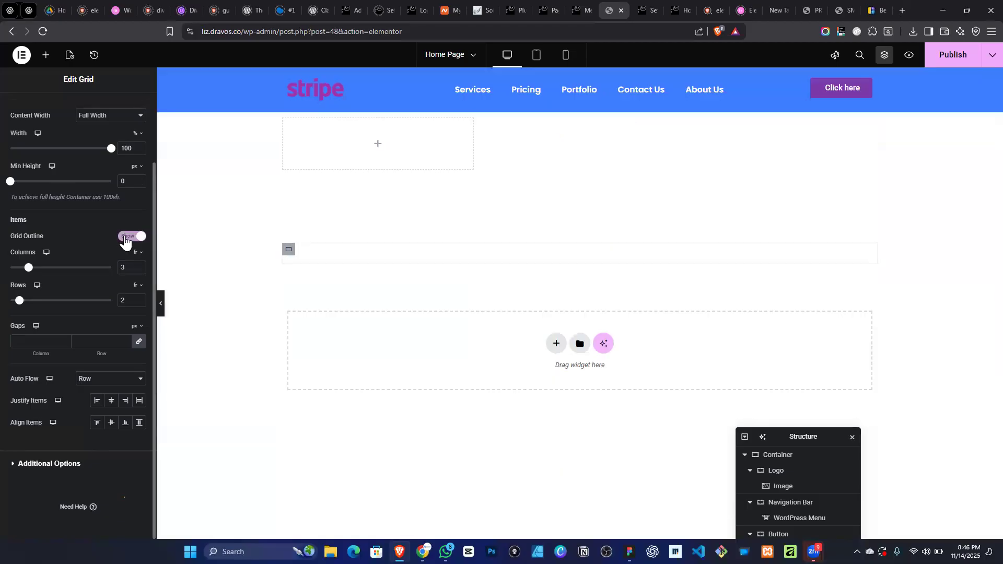
scroll(679, 266, "down", 3)
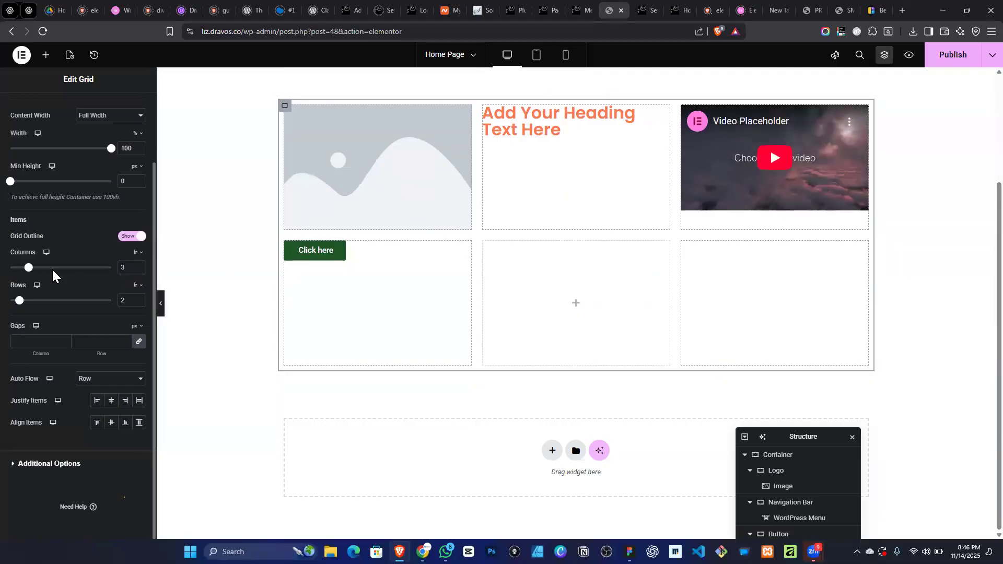
left_click(23, 267)
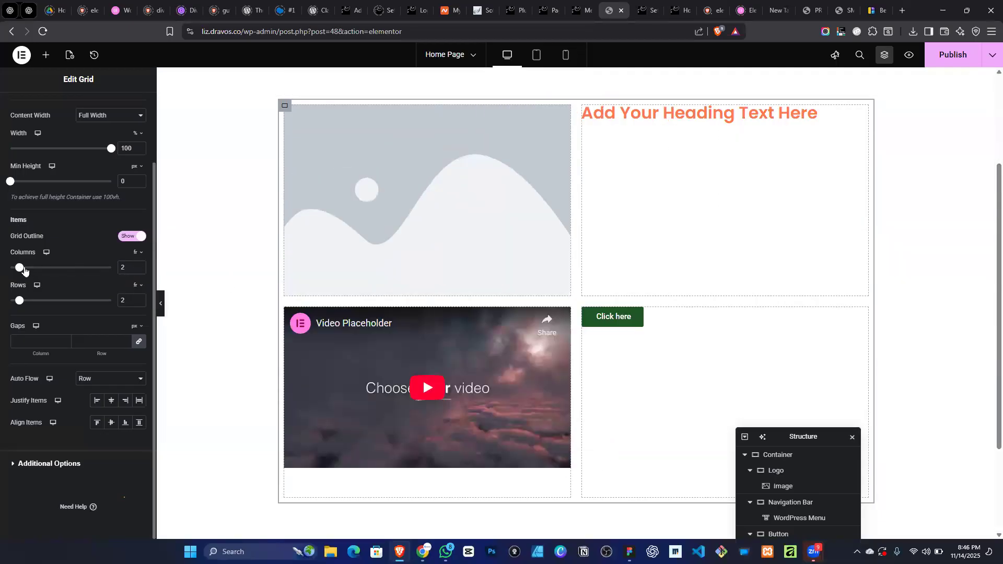
left_click(47, 269)
left_click_drag(48, 272, 37, 308)
Bring the grid back to 3 columns and 2 rows, with column and row gaps of 0
scroll(423, 280, "down", 5)
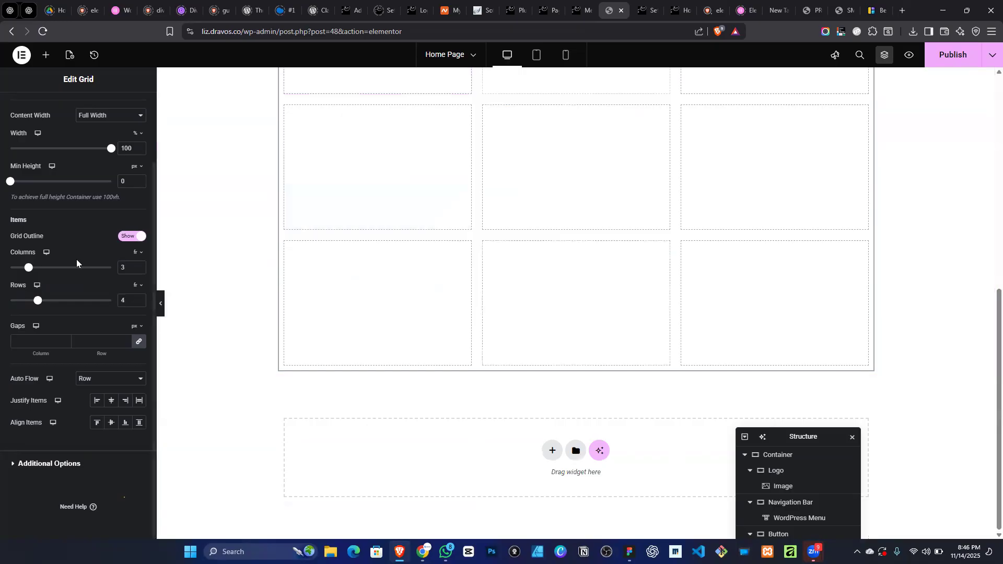
left_click_drag(35, 301, 19, 302)
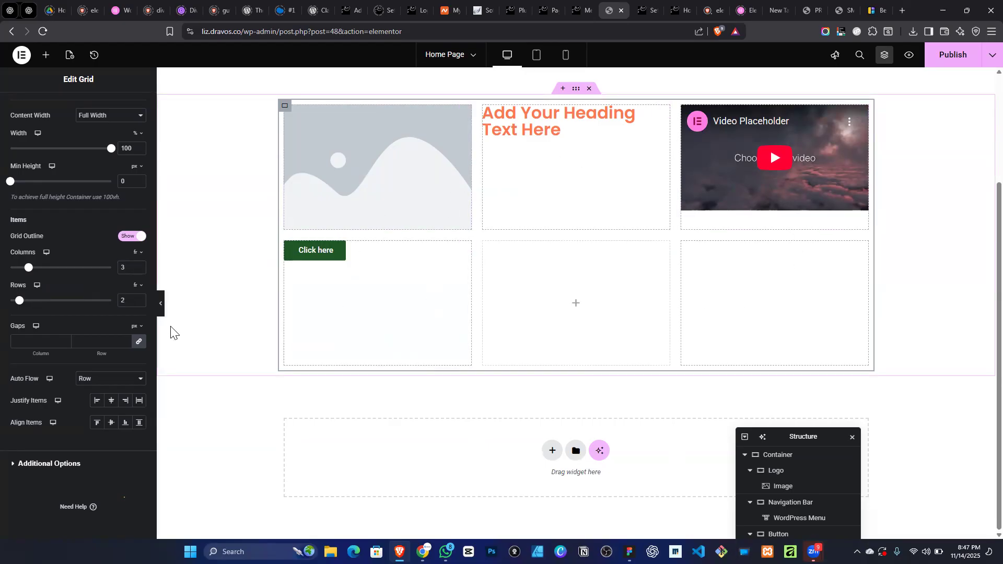
left_click(138, 341)
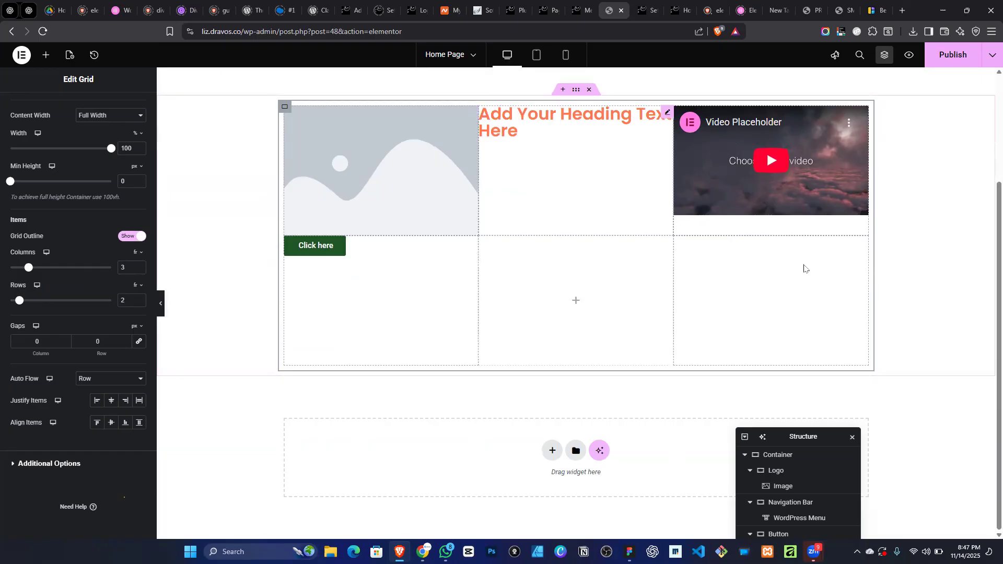
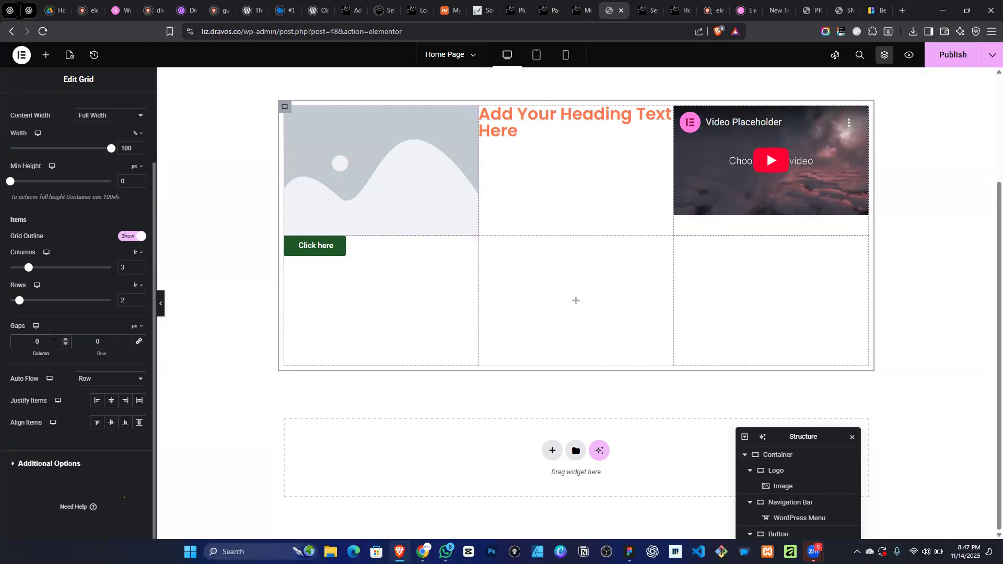
Try different grid gap values, ending with a 40 column gap
type("20")
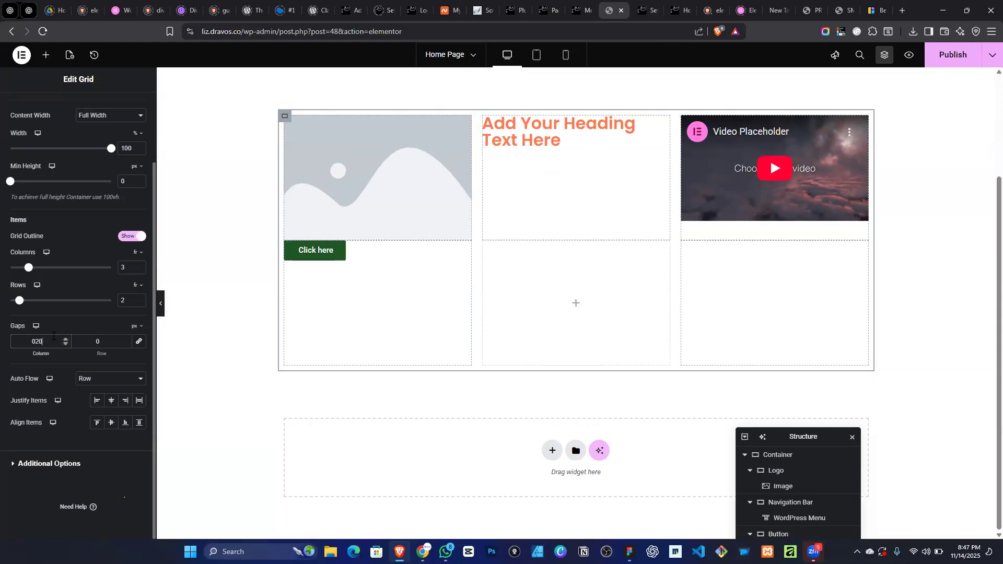
key("BackSpace")
key("BackSpace")
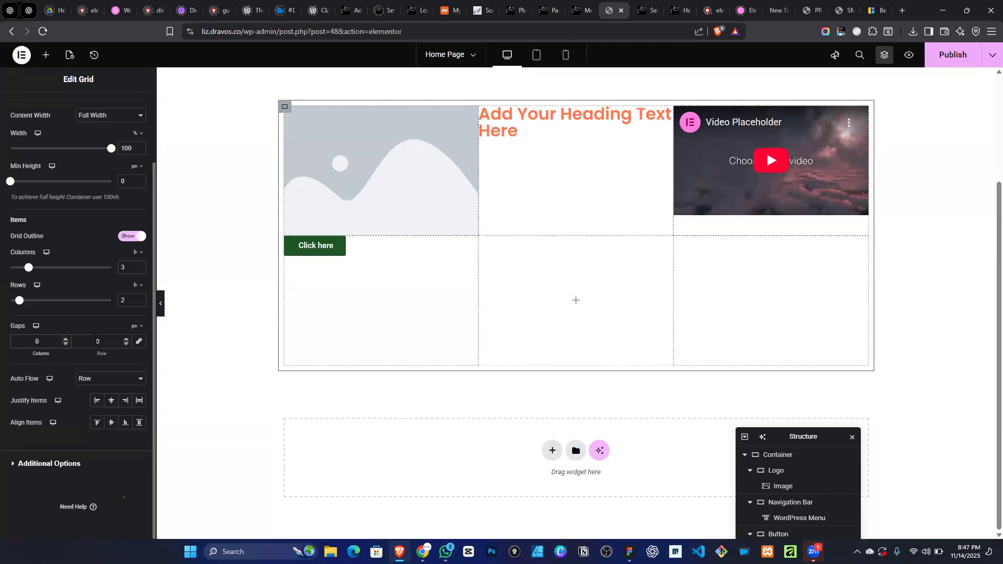
left_click(97, 345)
type("2")
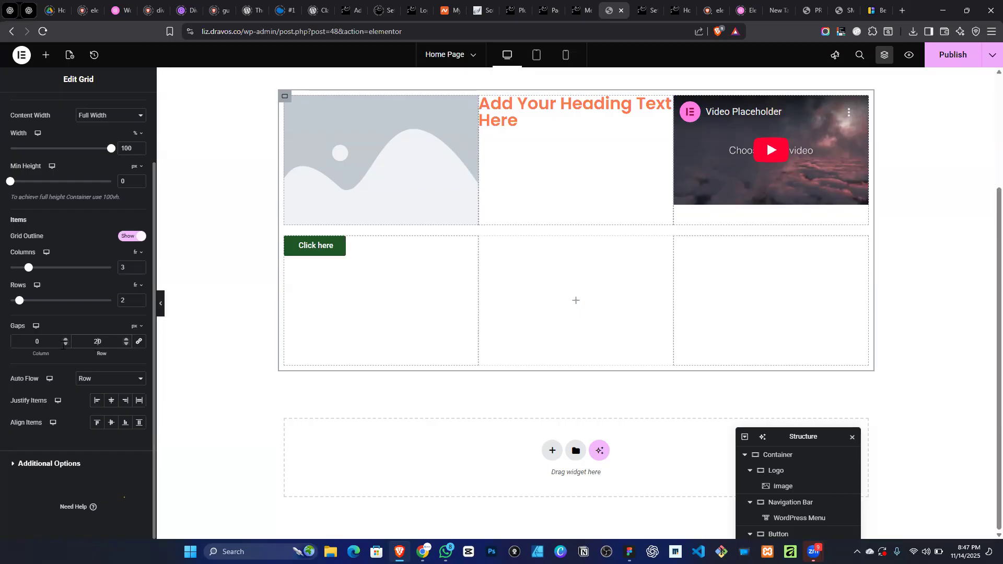
left_click(33, 344)
type("2")
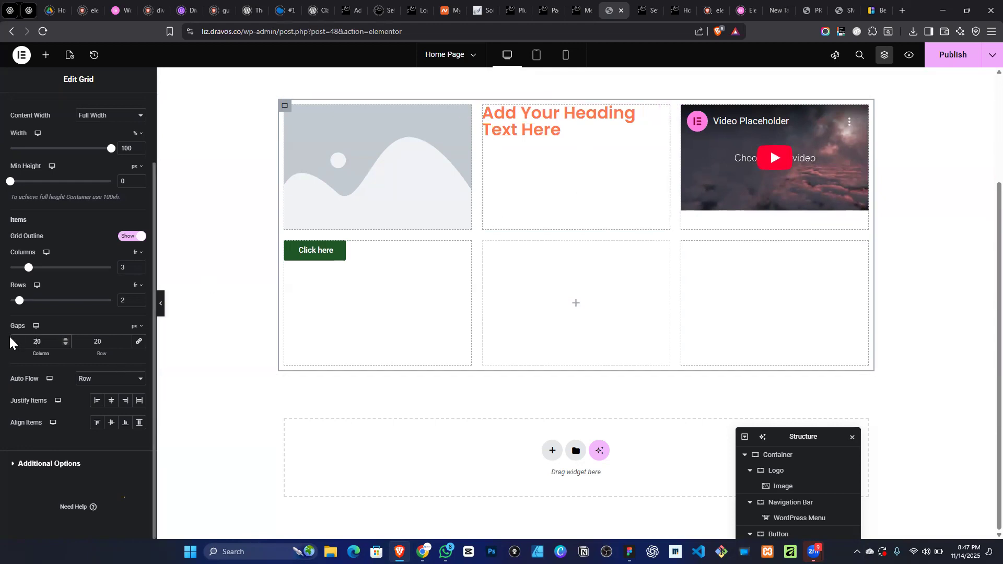
key("BackSpace")
type("4")
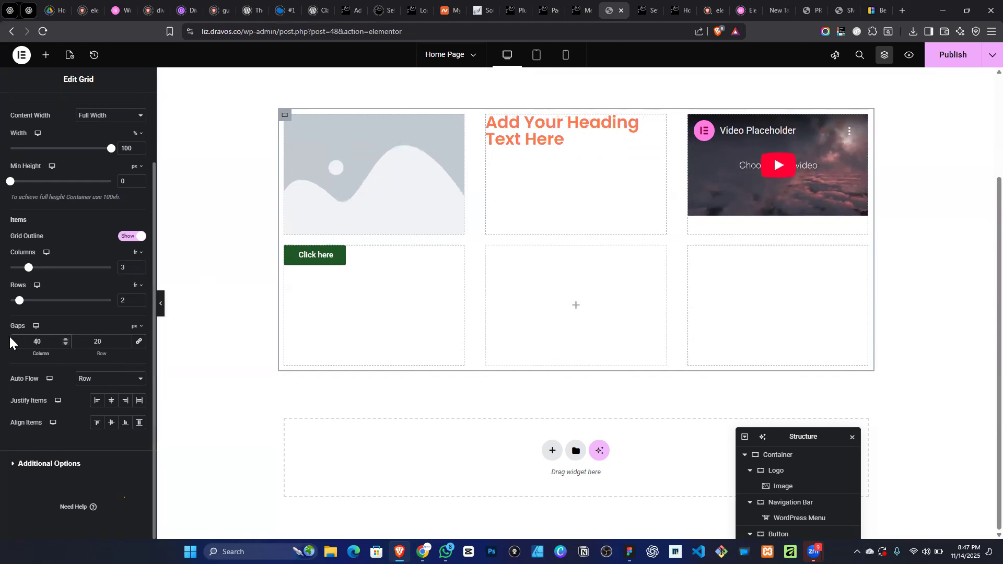
Set the row gap to 20 and clear the 40px column gap
left_click(107, 341)
key("BackSpace")
key("BackSpace")
type("10")
key("BackSpace")
key("BackSpace")
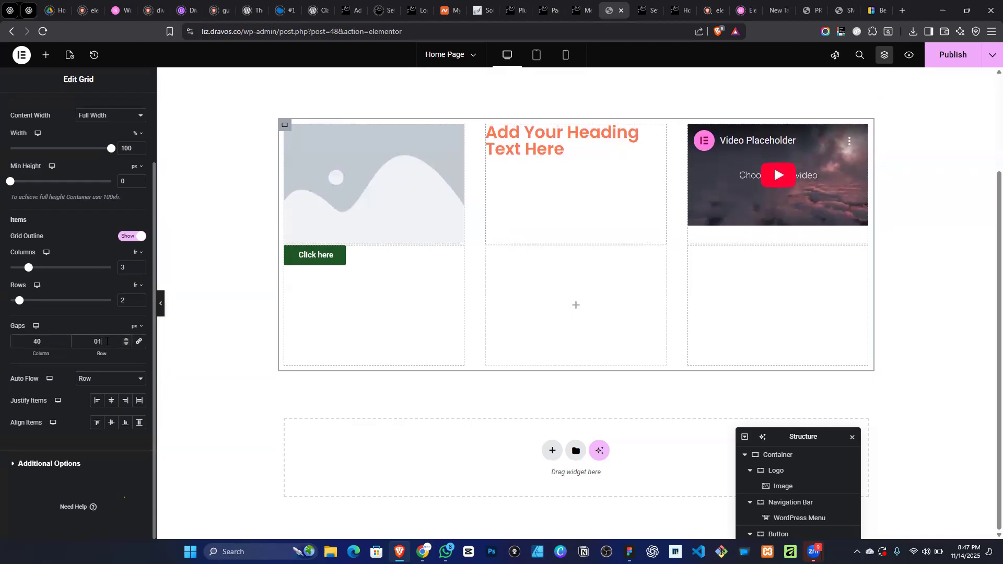
type("20")
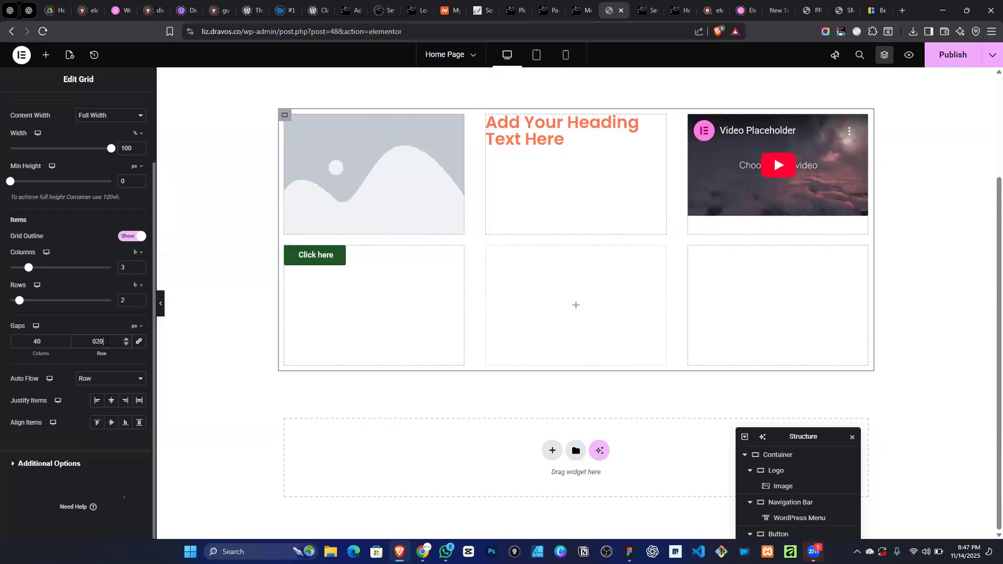
left_click(51, 343)
key("BackSpace")
key("BackSpace")
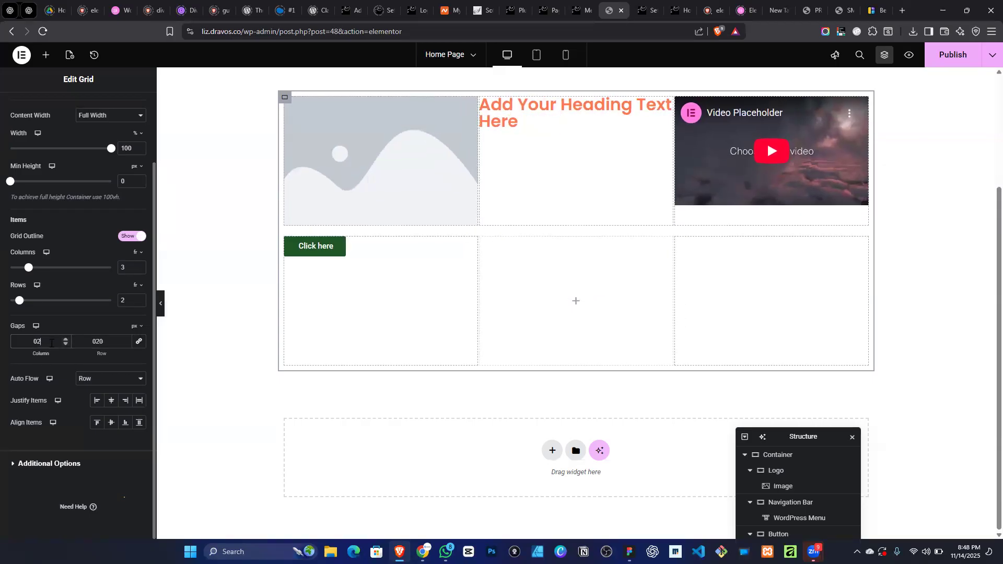
Enter a 20 column gap, and try Auto Flow Column before returning to Row
type("20")
left_click(86, 379)
left_click(99, 404)
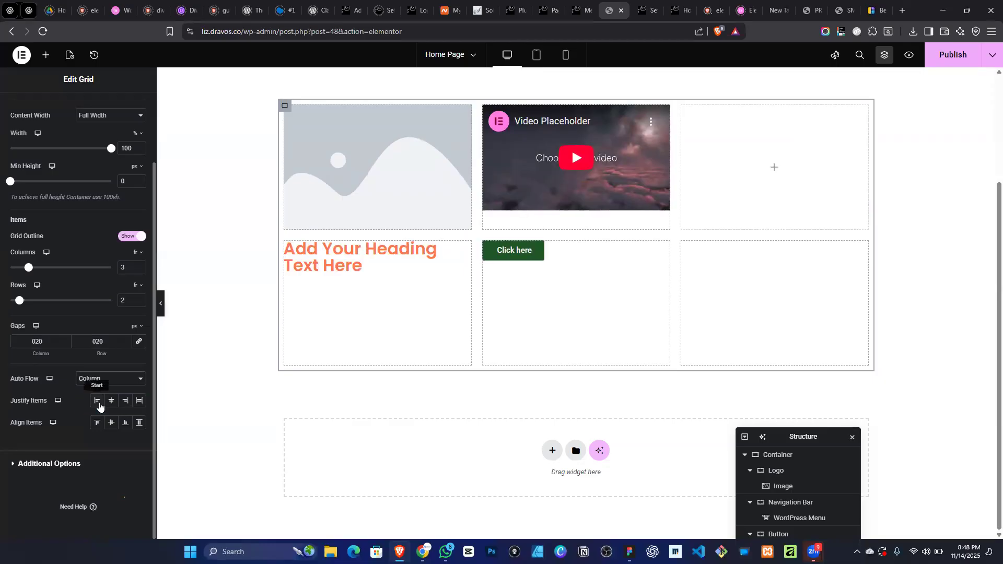
left_click(115, 380)
left_click(116, 393)
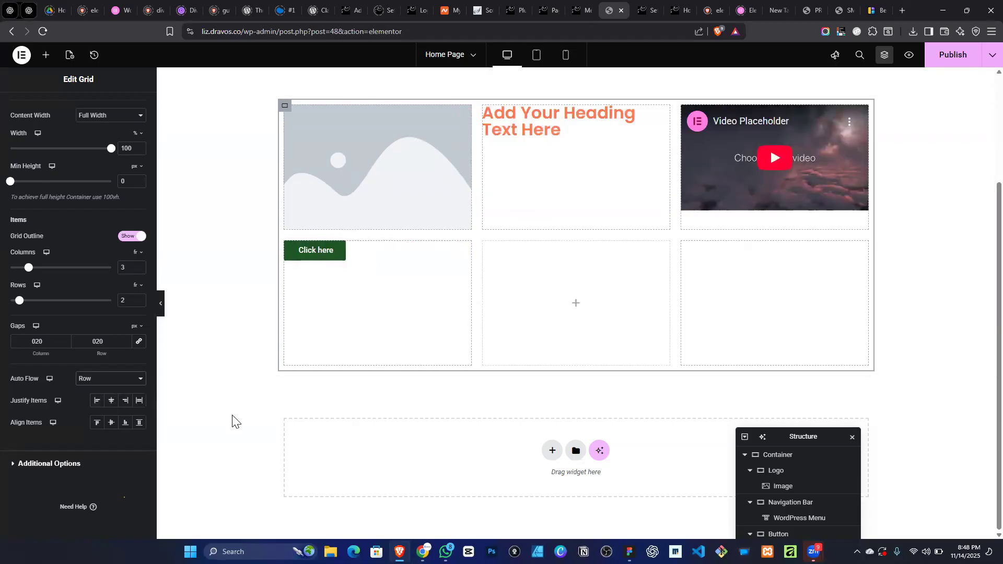
Try Center for Justify Items and Align Items, then set both back to Start
left_click(110, 401)
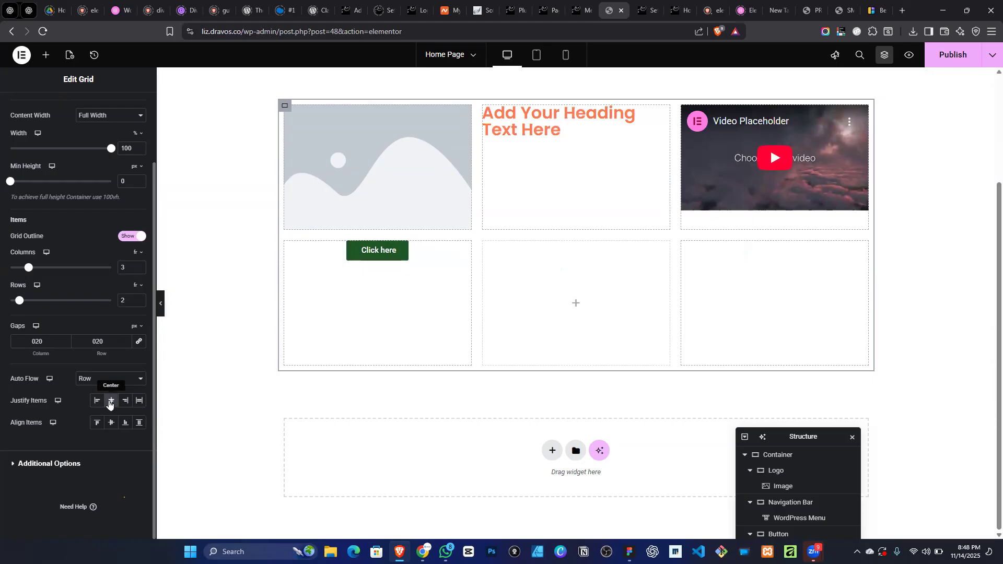
left_click(97, 401)
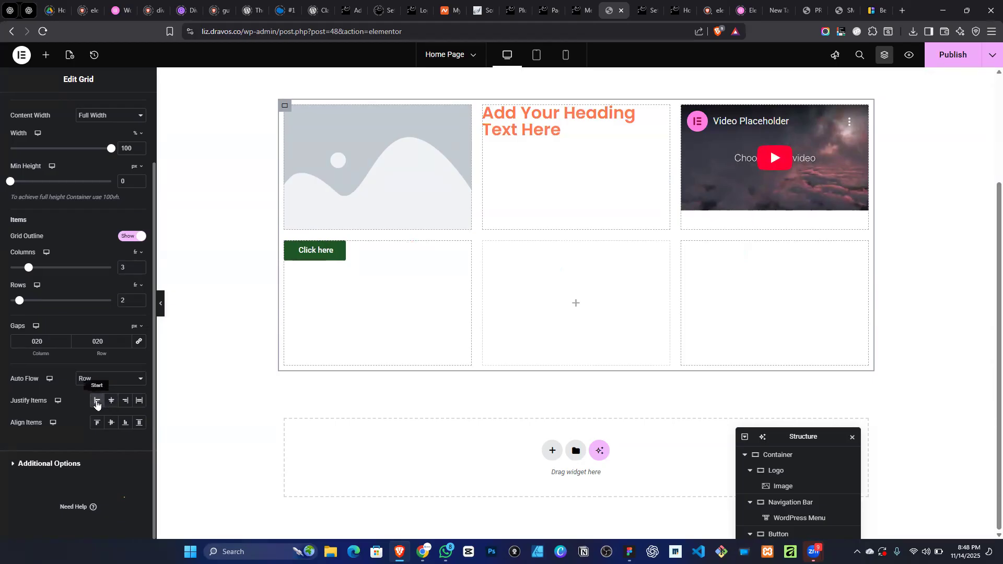
left_click(112, 424)
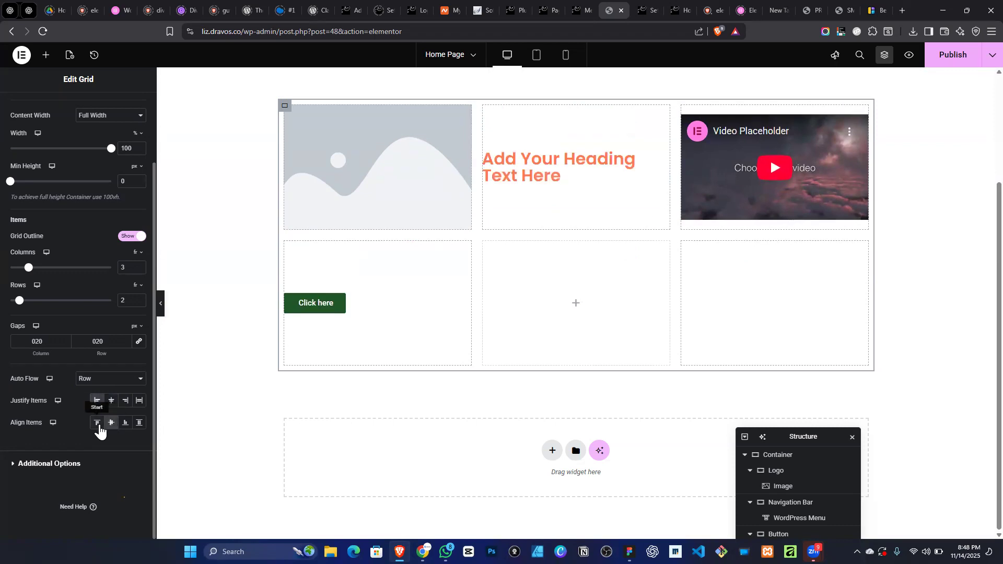
left_click(100, 426)
left_click(76, 463)
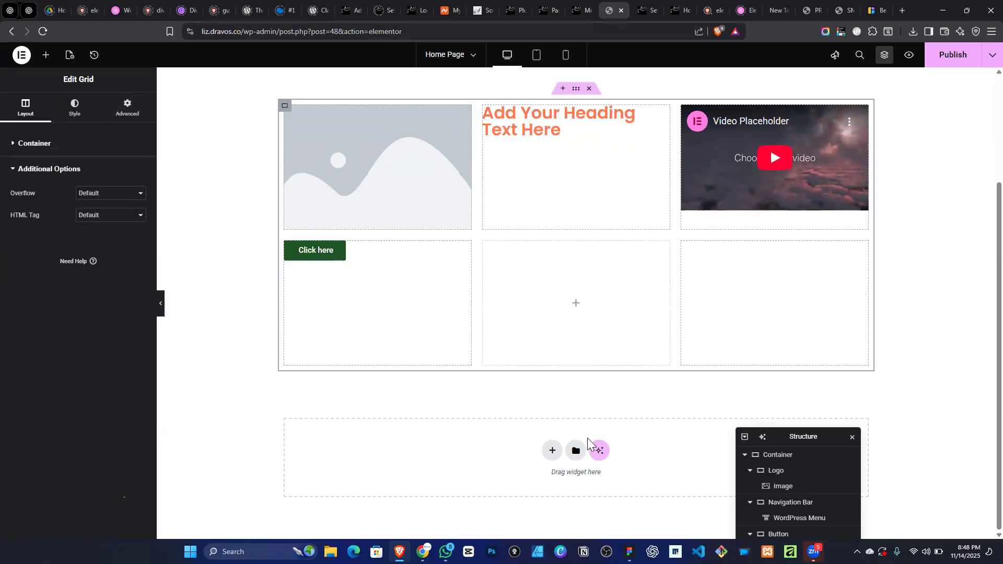
Set the grid's Overflow to Hidden, then go to the grid's Style settings
left_click(129, 194)
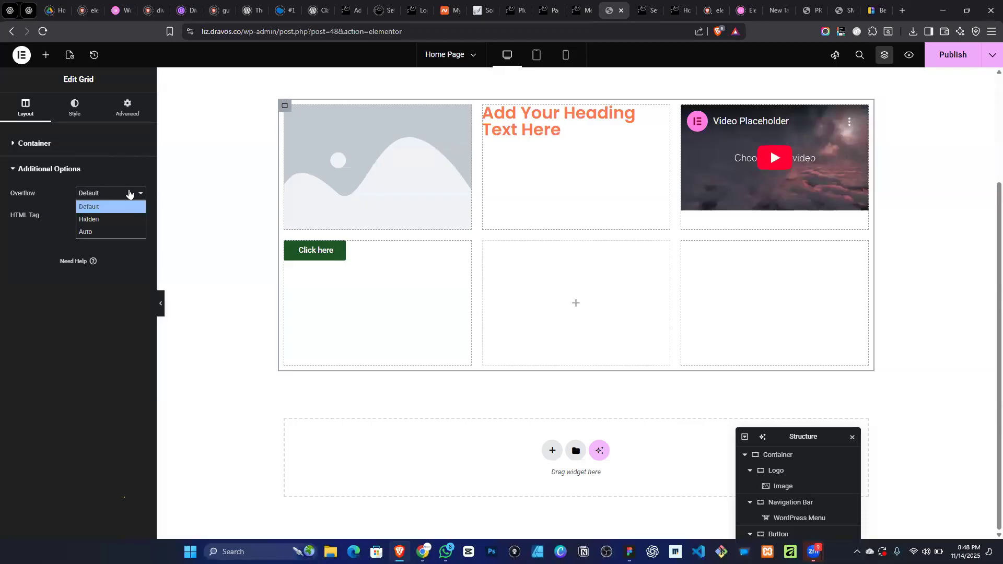
left_click(114, 219)
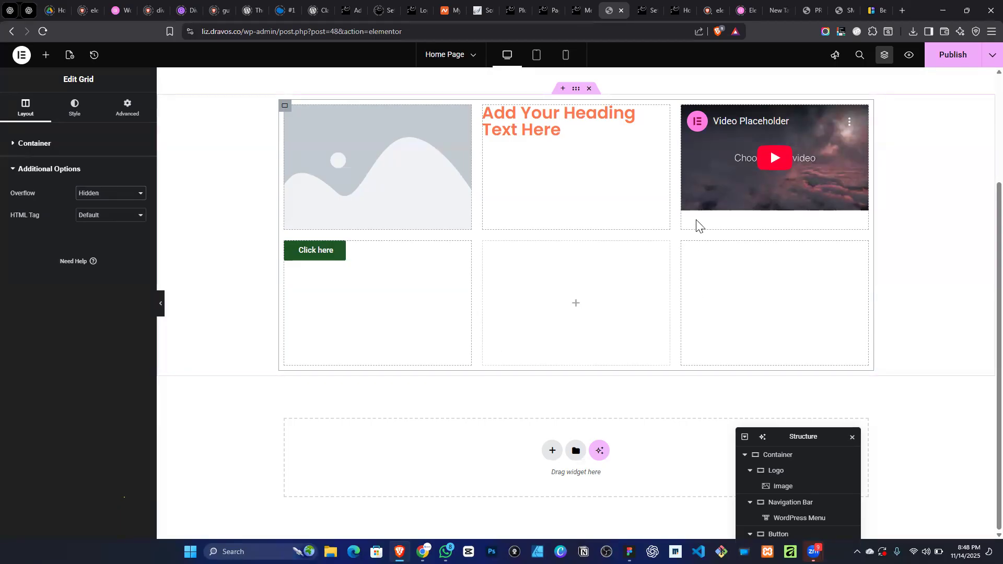
left_click(33, 148)
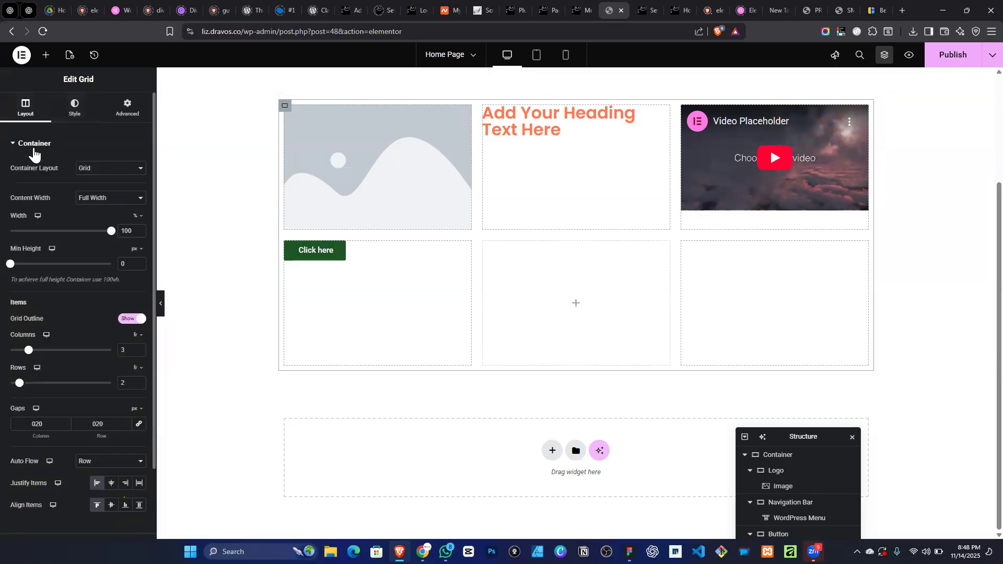
scroll(95, 350, "down", 2)
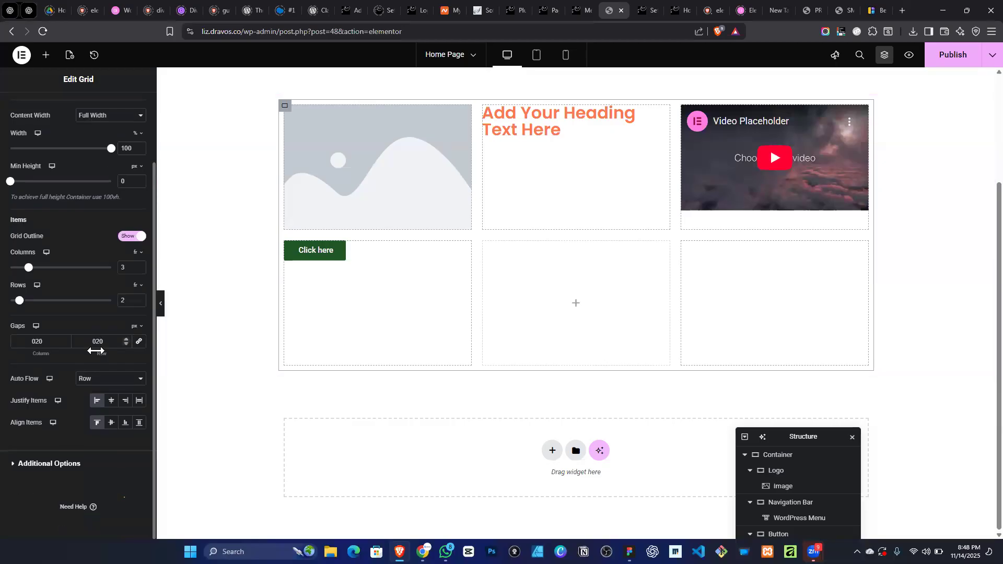
scroll(71, 331, "up", 2)
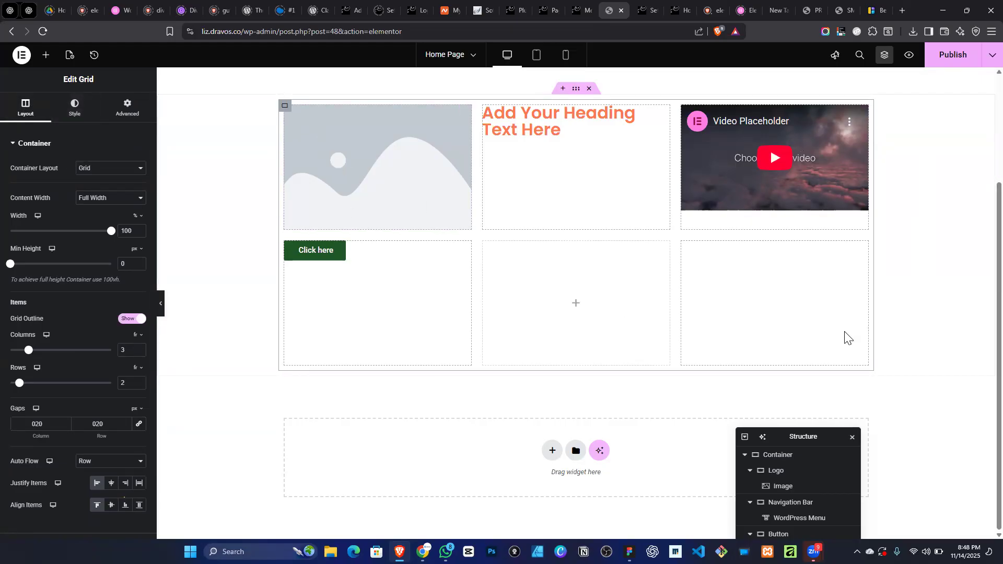
left_click(88, 111)
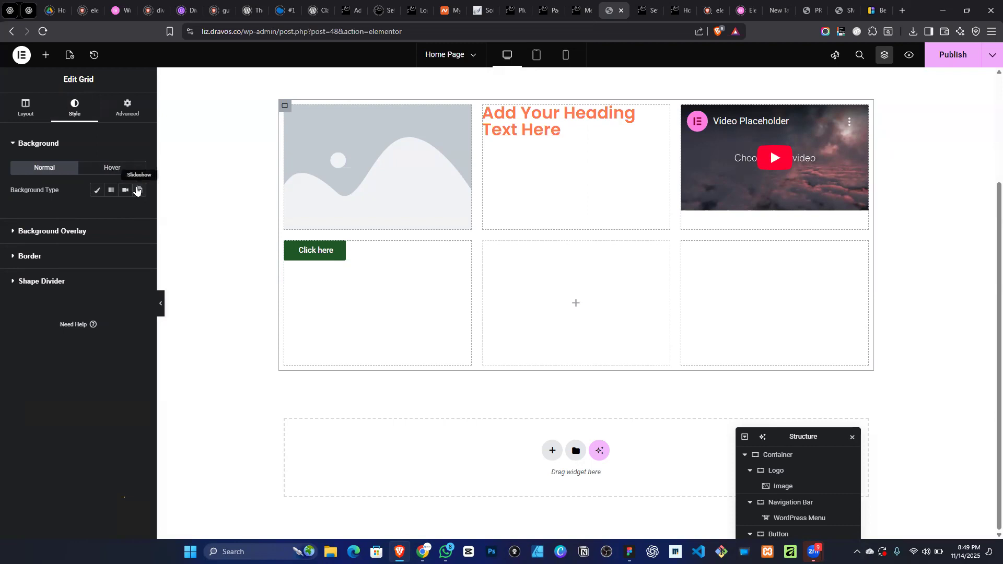
Give the grid a Classic Primary orange background, try Gradient, then choose Video
left_click(97, 191)
left_click(125, 212)
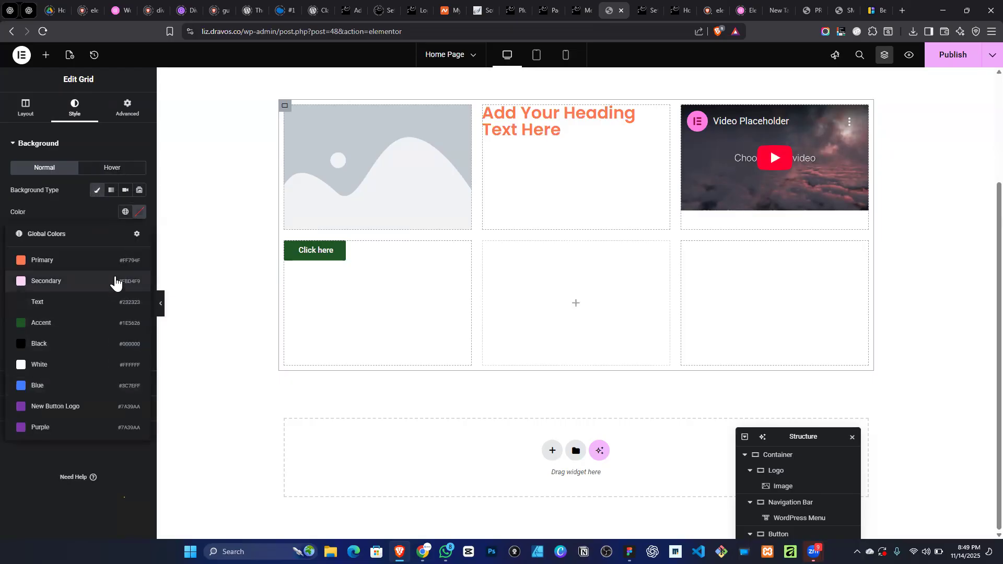
left_click(116, 260)
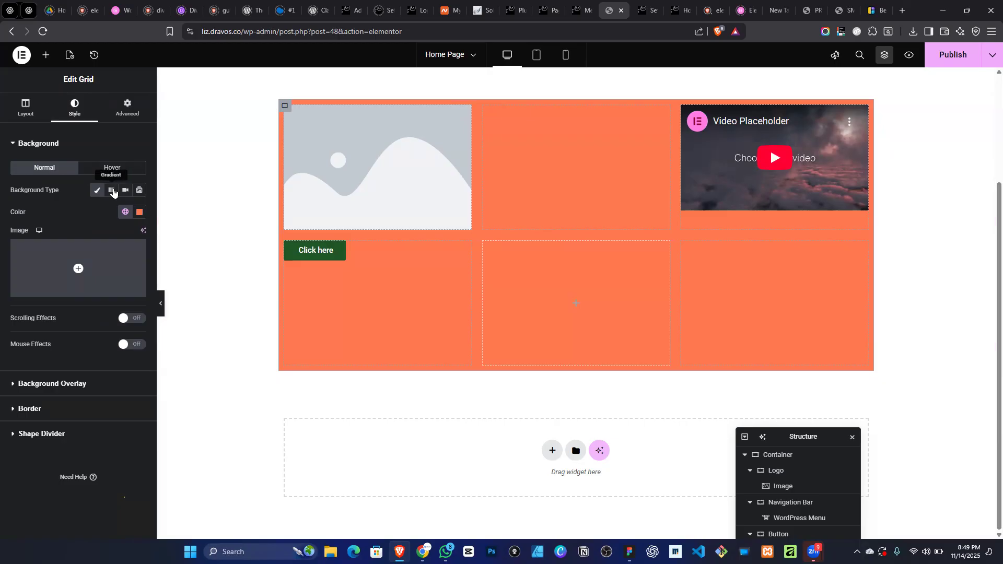
left_click(111, 191)
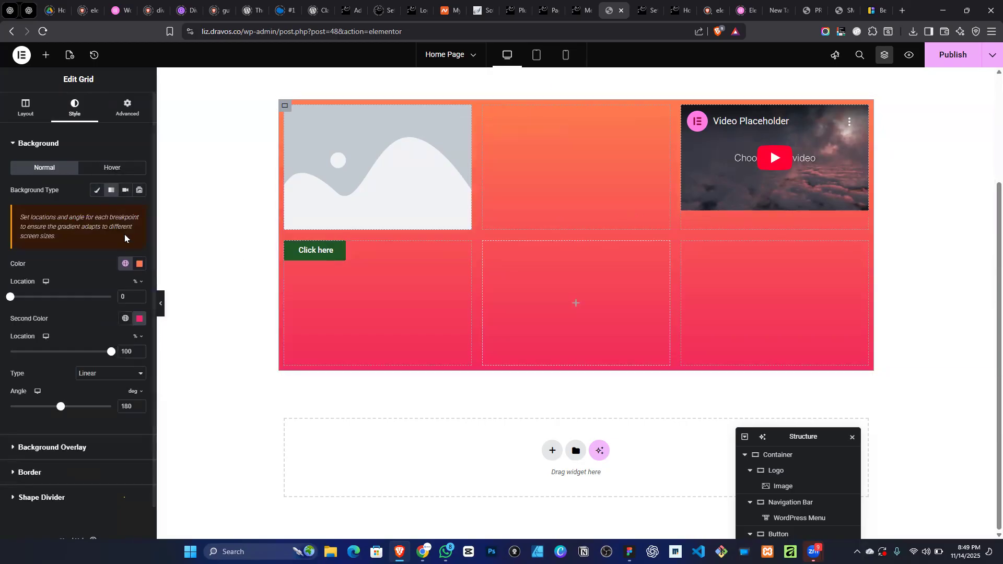
left_click(125, 191)
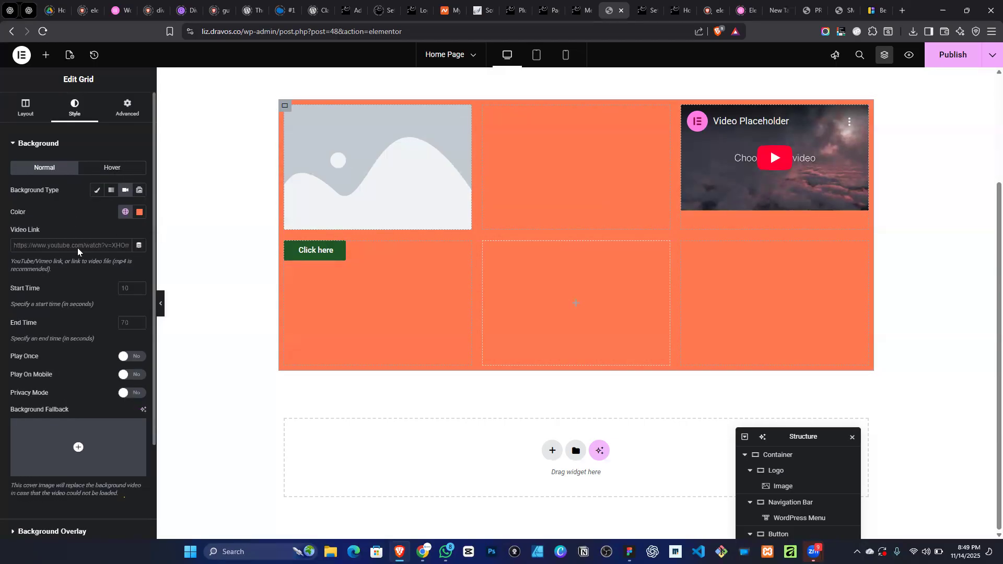
left_click(908, 11)
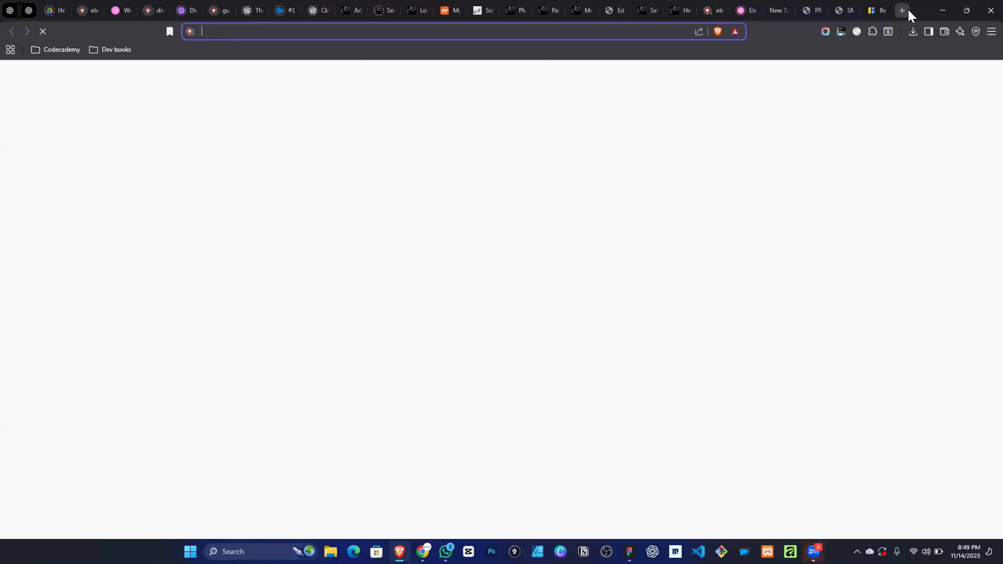
Copy the video URL of the Doctor Strange clip on YouTube and return to Elementor
type("you")
key("Return")
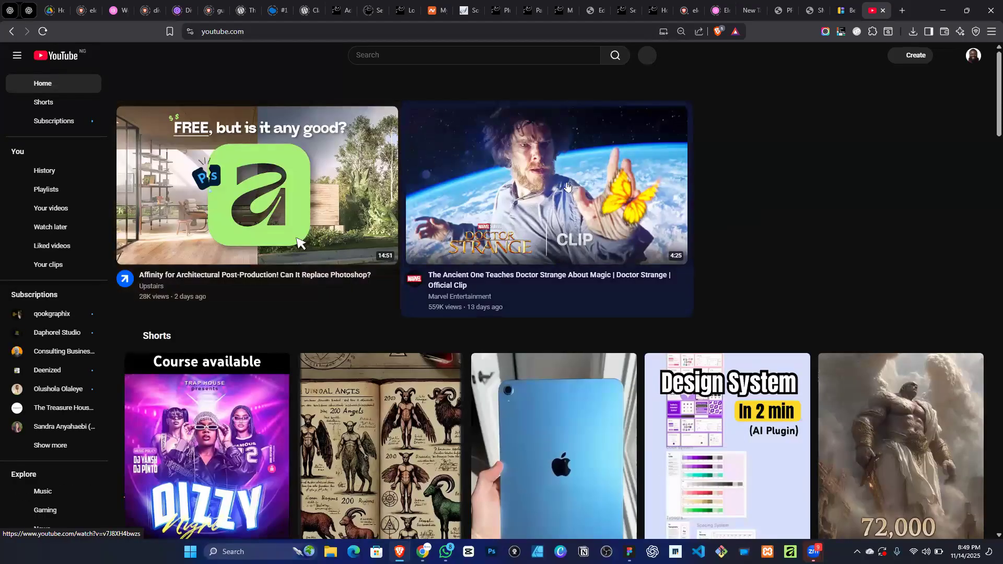
right_click(574, 158)
left_click(490, 182)
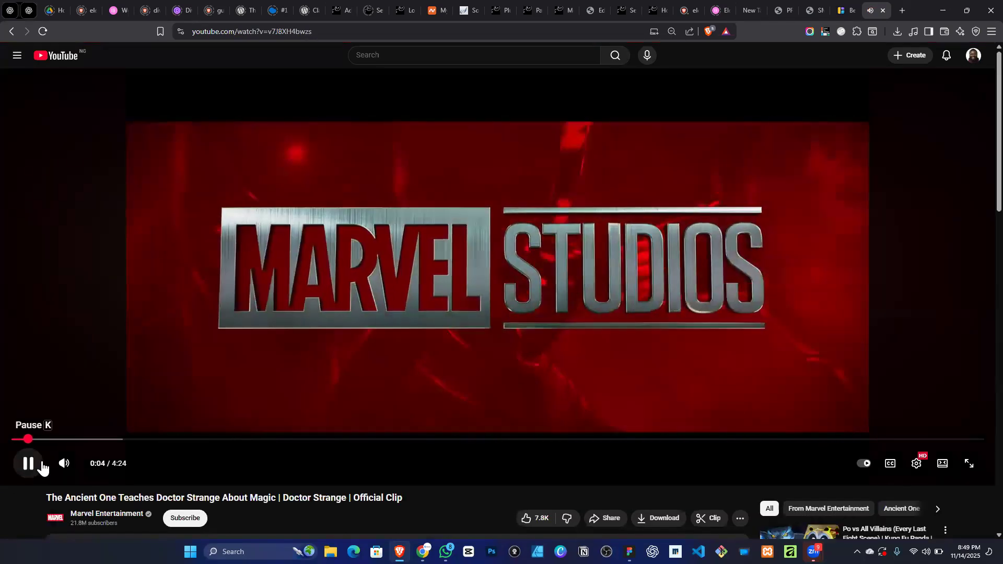
left_click(42, 466)
right_click(481, 182)
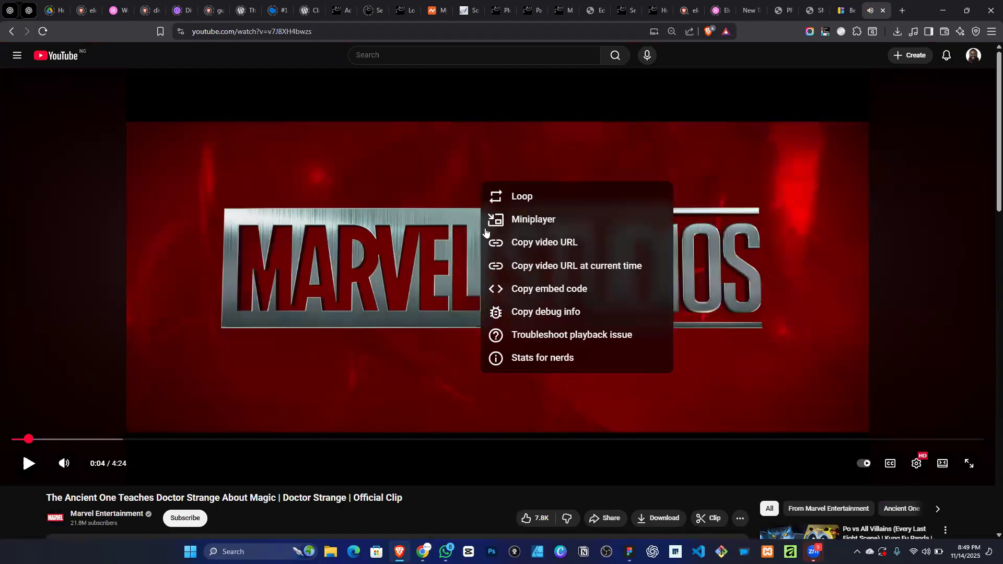
left_click(537, 246)
left_click(778, 9)
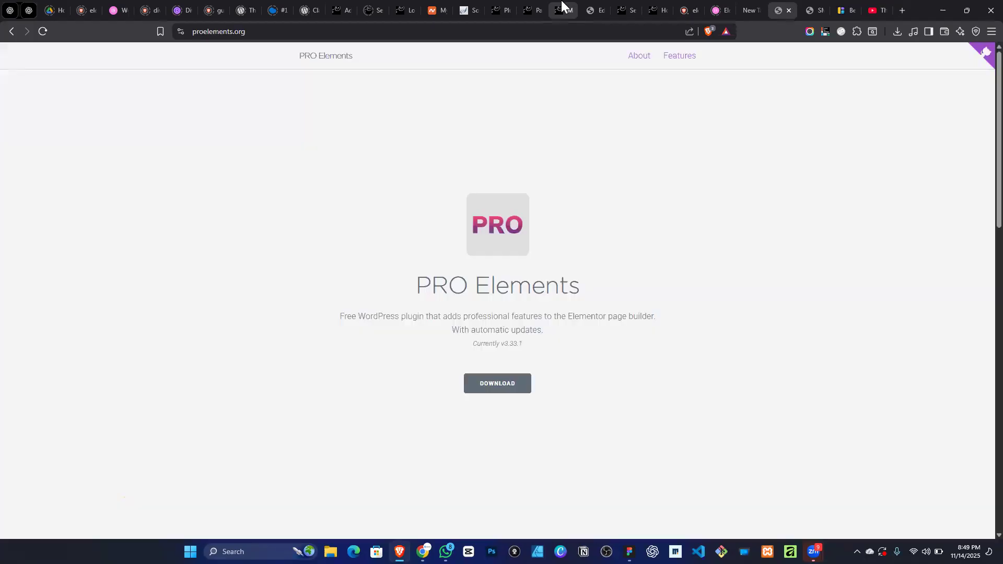
left_click(605, 6)
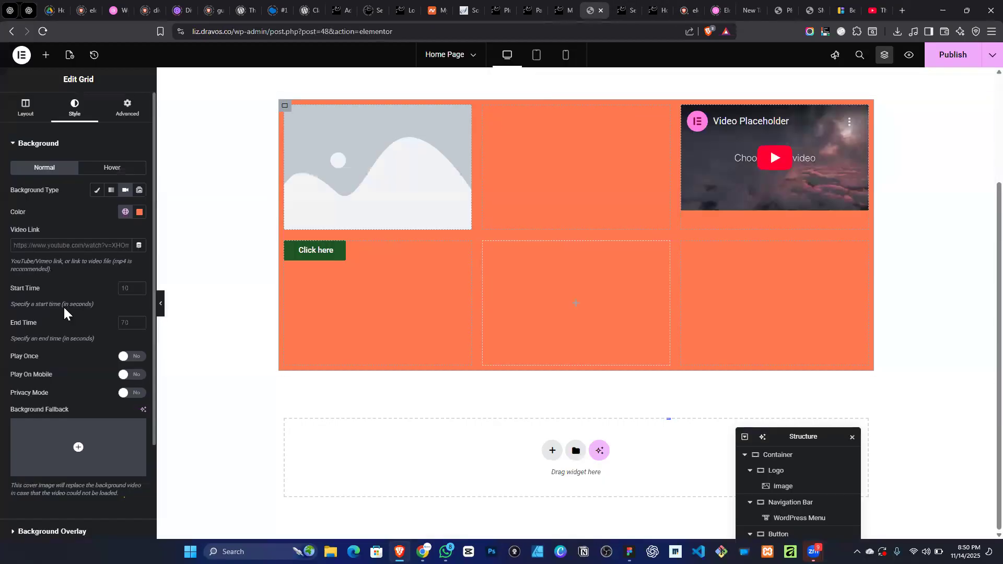
Paste the YouTube URL as the video link and set Play Once and Play On Mobile to Yes
left_click(66, 241)
key("ctrl+v")
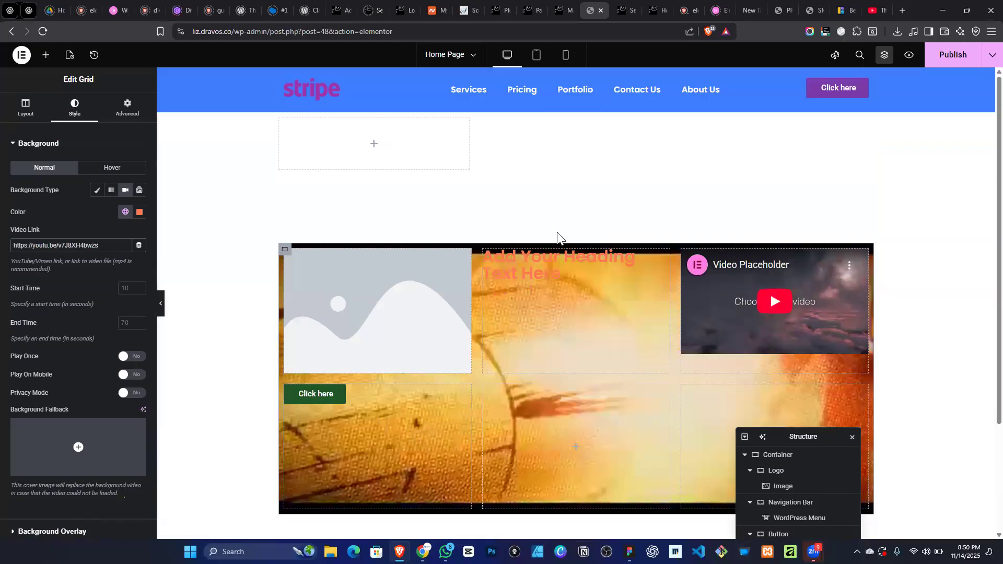
scroll(557, 236, "down", 2)
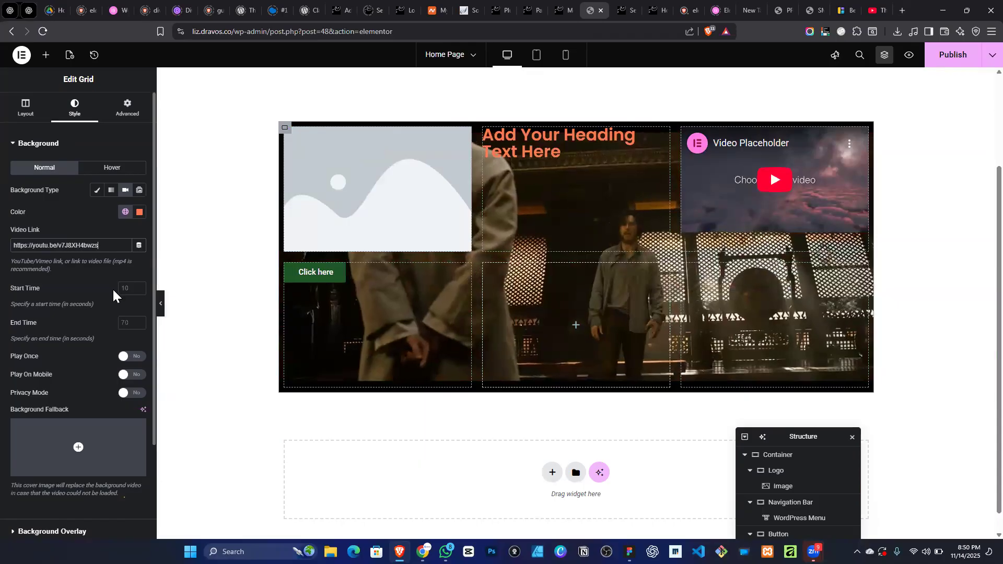
left_click(129, 356)
left_click(132, 374)
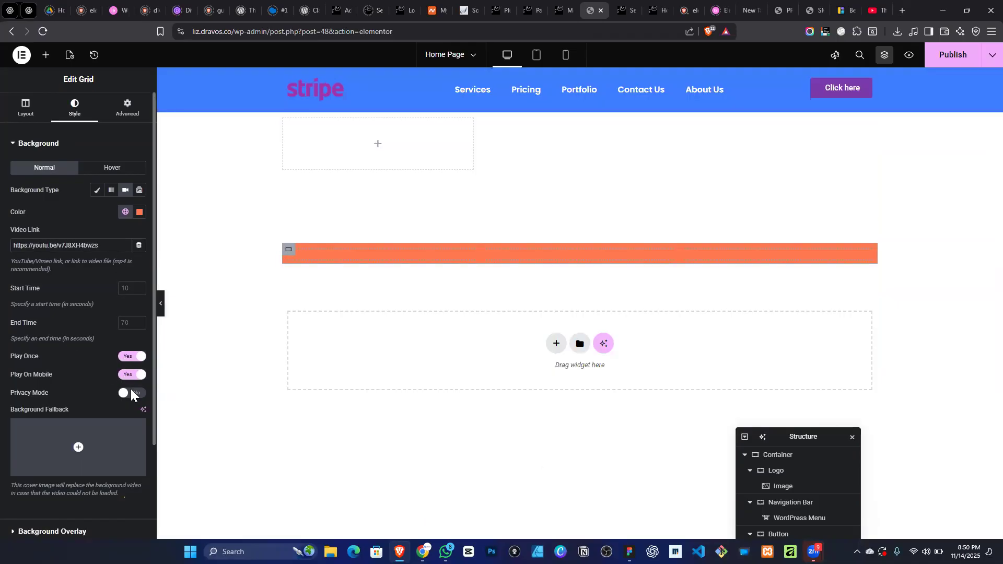
left_click(129, 398)
left_click(129, 398)
Look at the fallback image and background overlay options without changing them
scroll(109, 298, "down", 3)
left_click(89, 329)
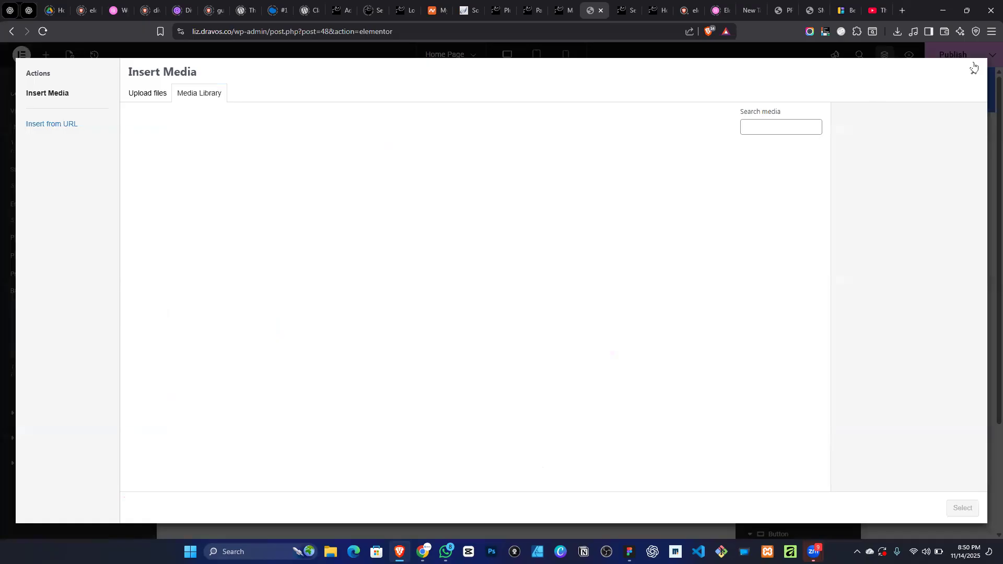
key("ctrl+a")
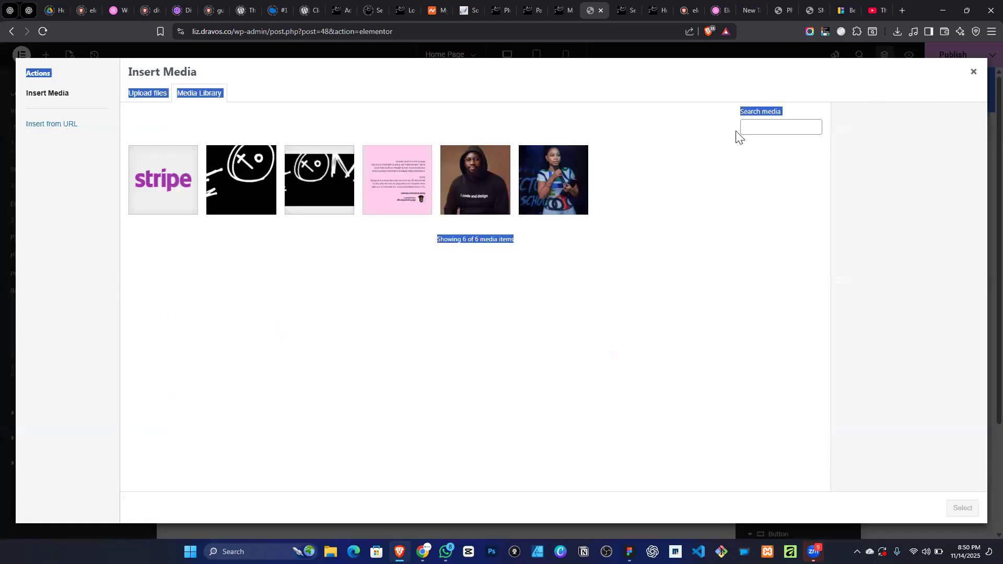
left_click(973, 72)
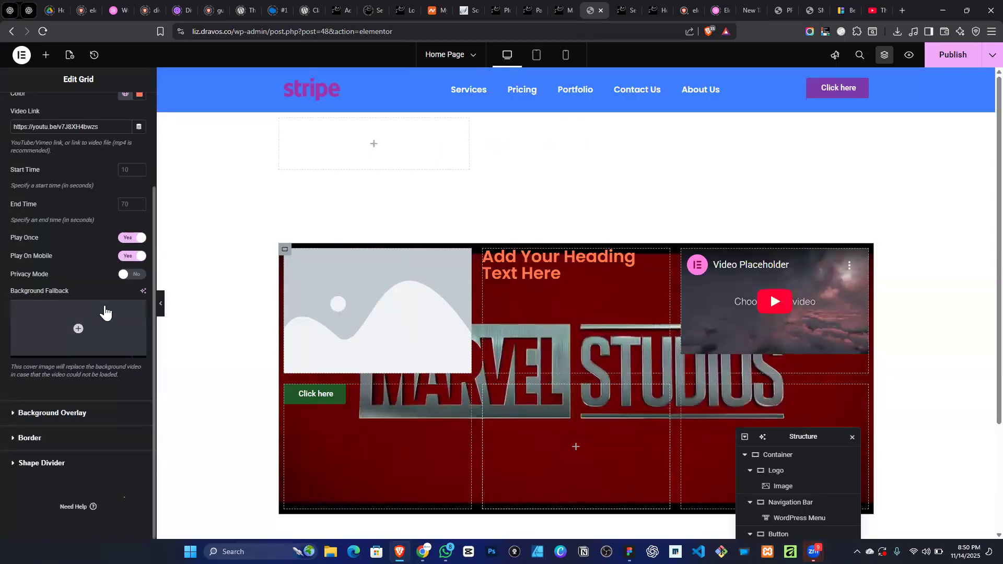
left_click(25, 413)
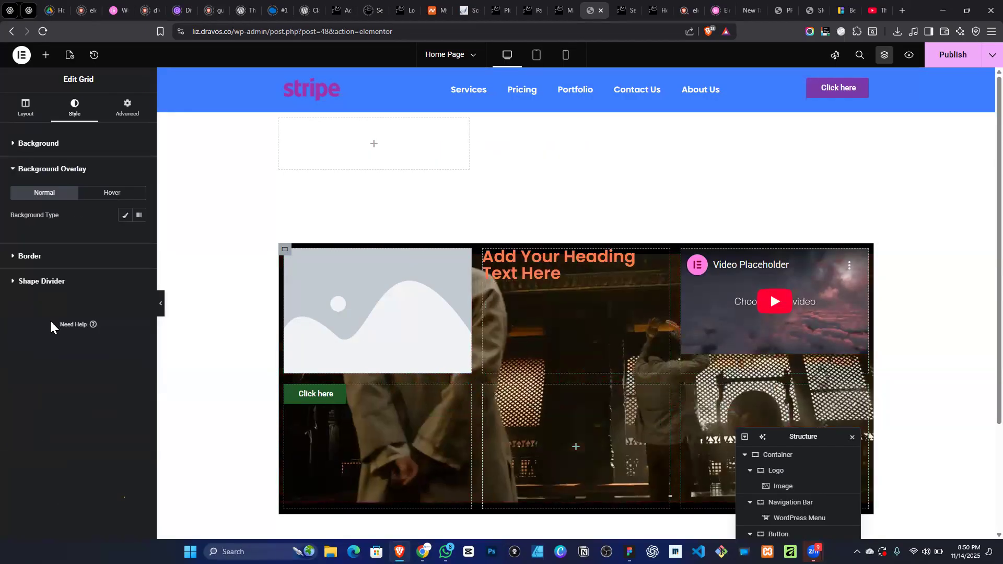
left_click(46, 168)
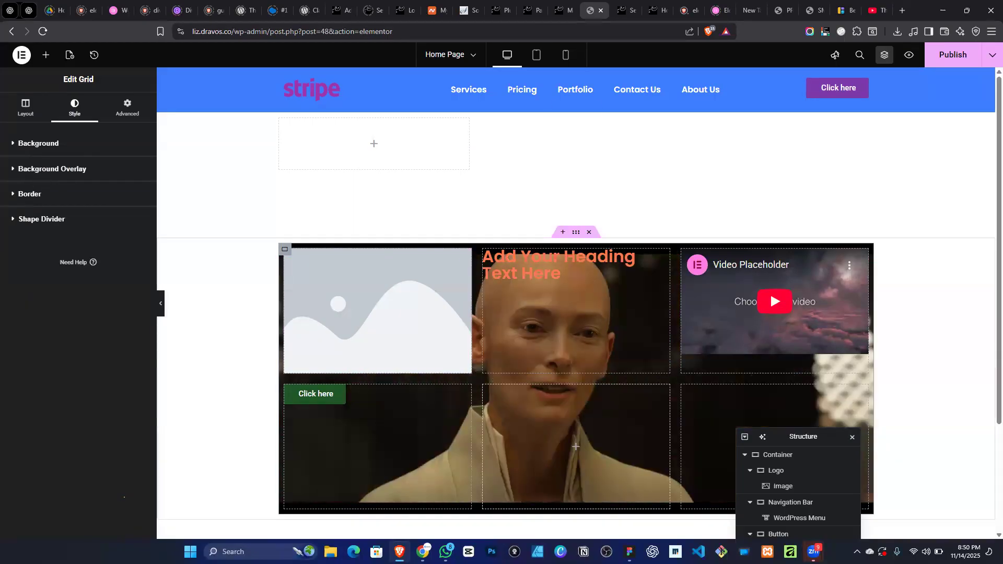
Switch to Figma's SWDC file and select Frame 9 on the Mood Board page
key("alt+Tab")
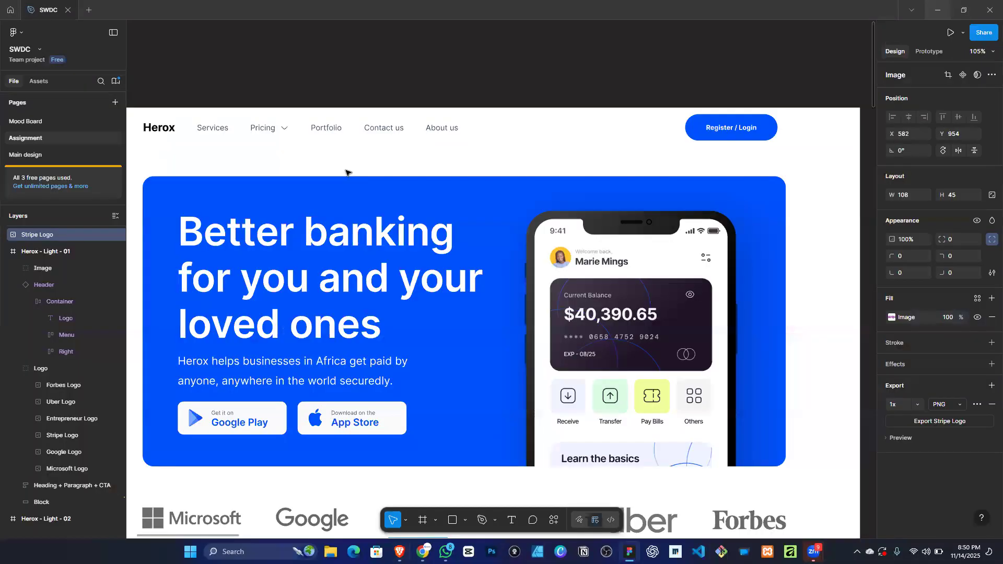
left_click(41, 119)
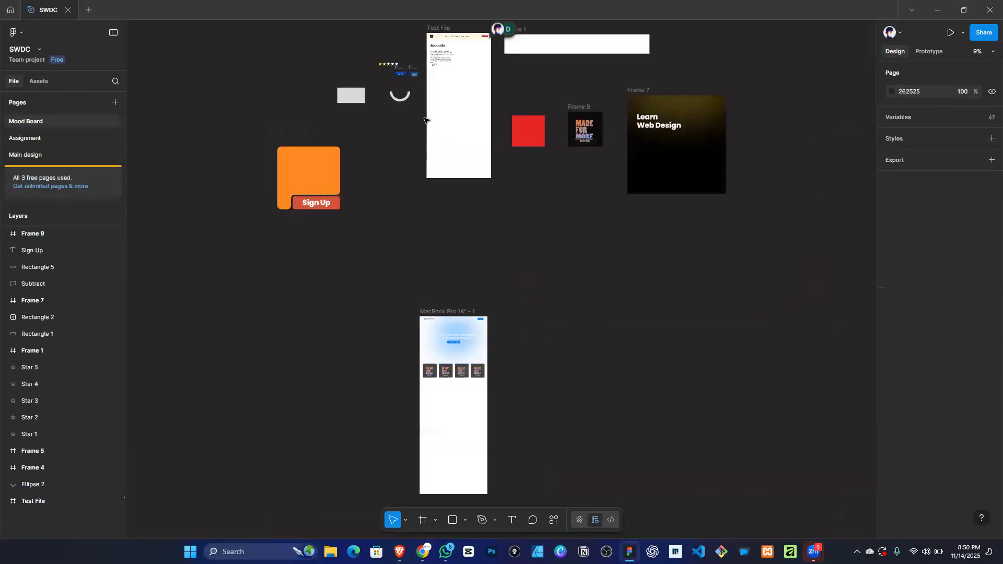
scroll(604, 126, "up", 5)
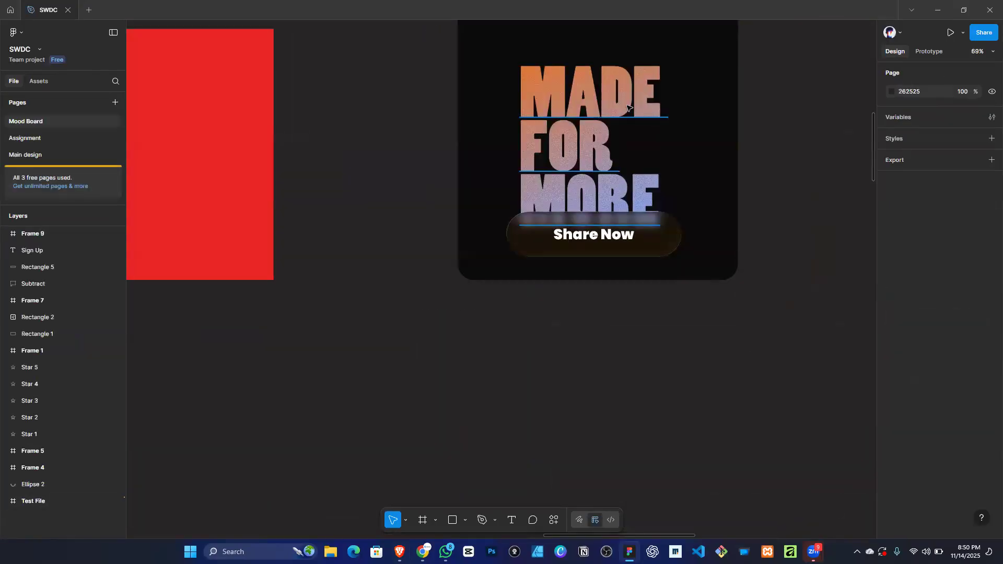
scroll(605, 126, "down", 5)
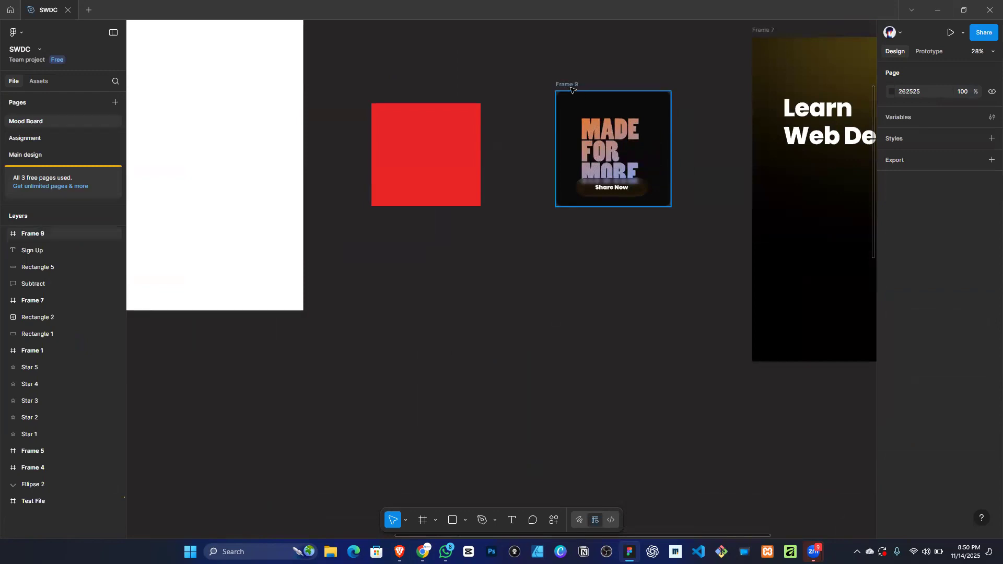
left_click(573, 89)
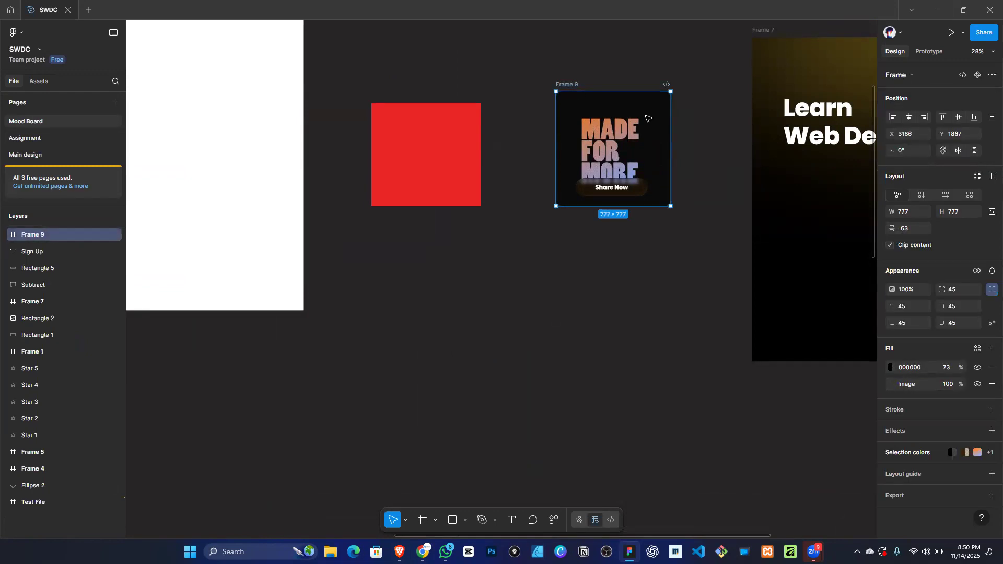
scroll(648, 119, "down", 4)
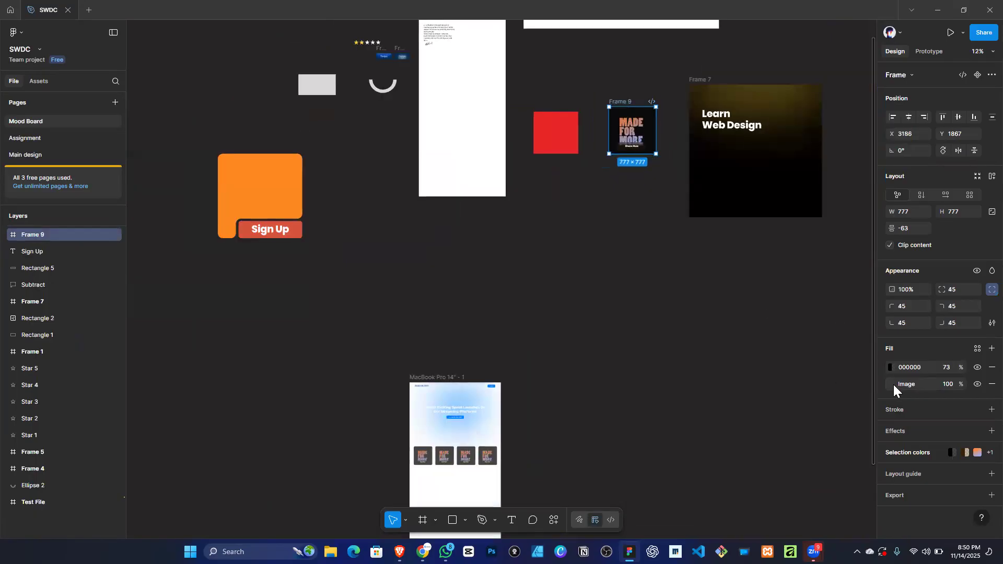
Replace Frame 9's image fill with the uploaded glasses portrait photo
left_click(893, 385)
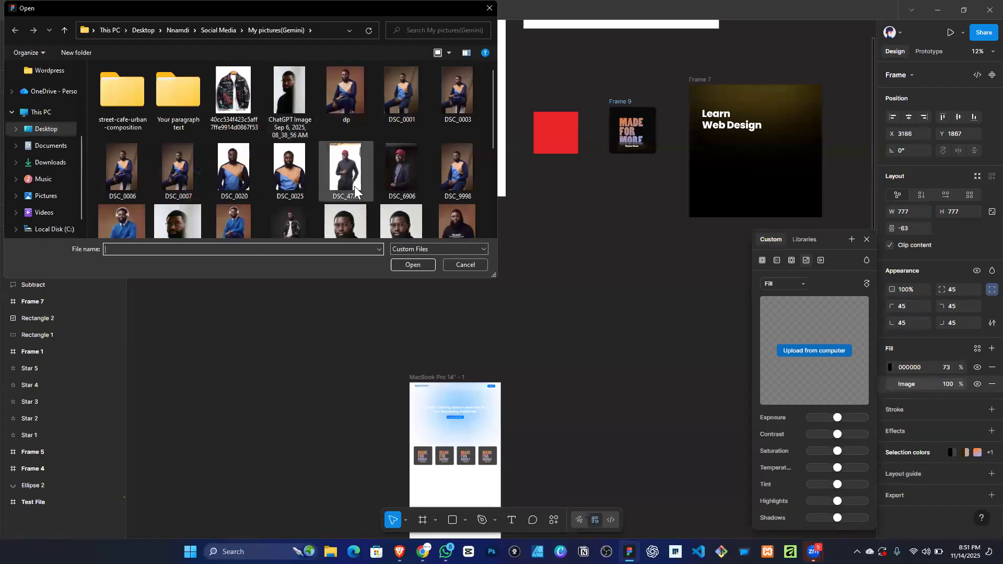
scroll(297, 130, "down", 1)
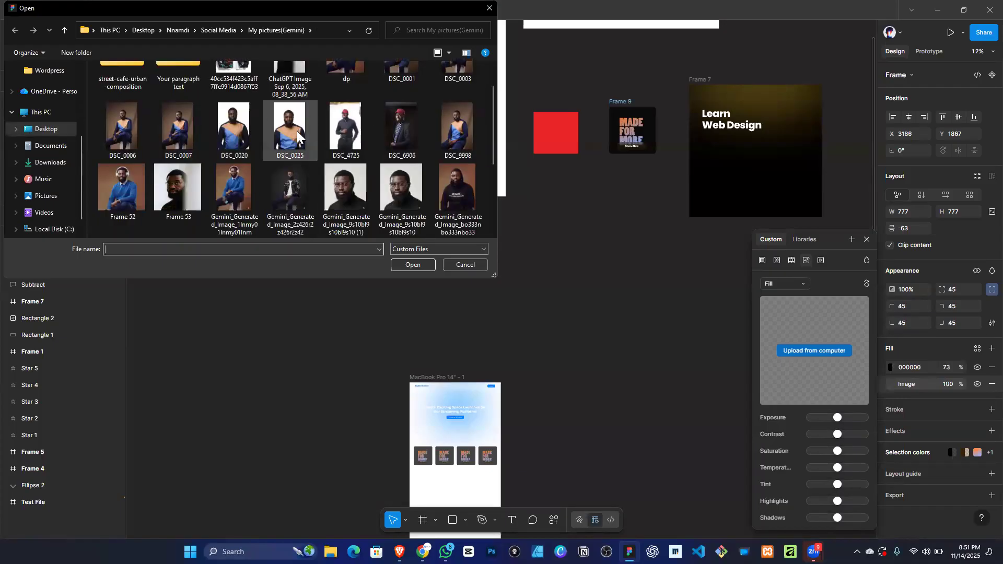
left_click(397, 196)
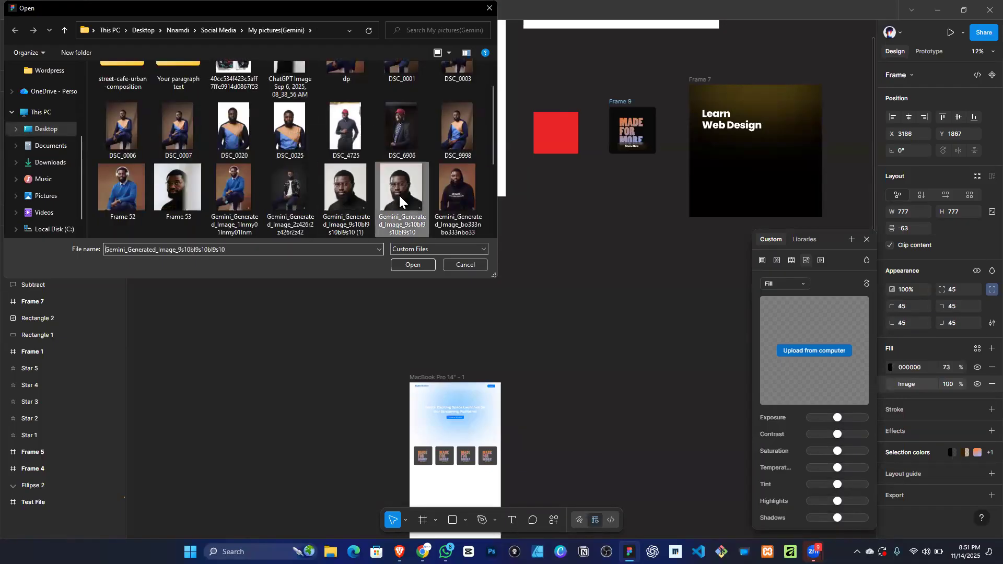
left_click(413, 264)
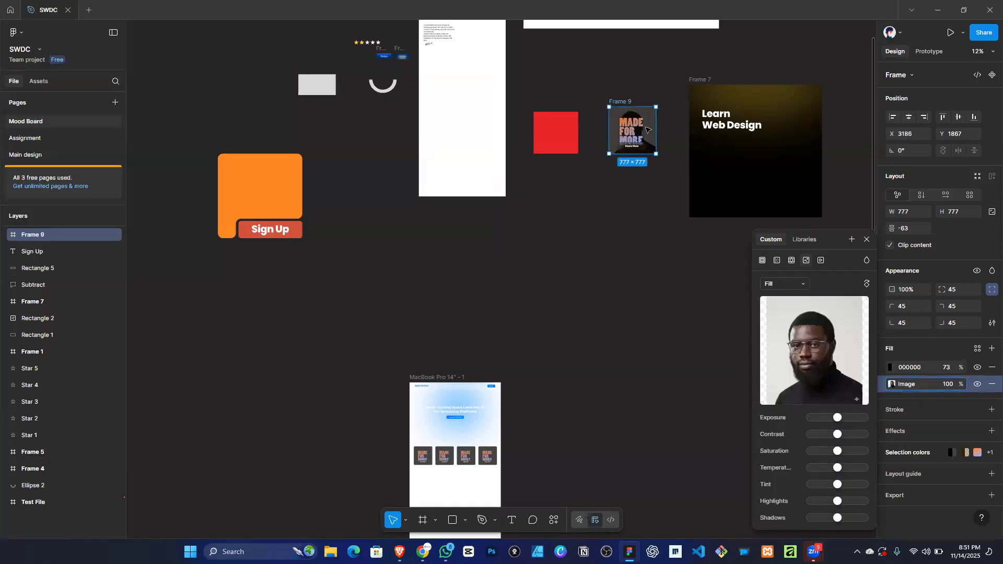
key("shift+2")
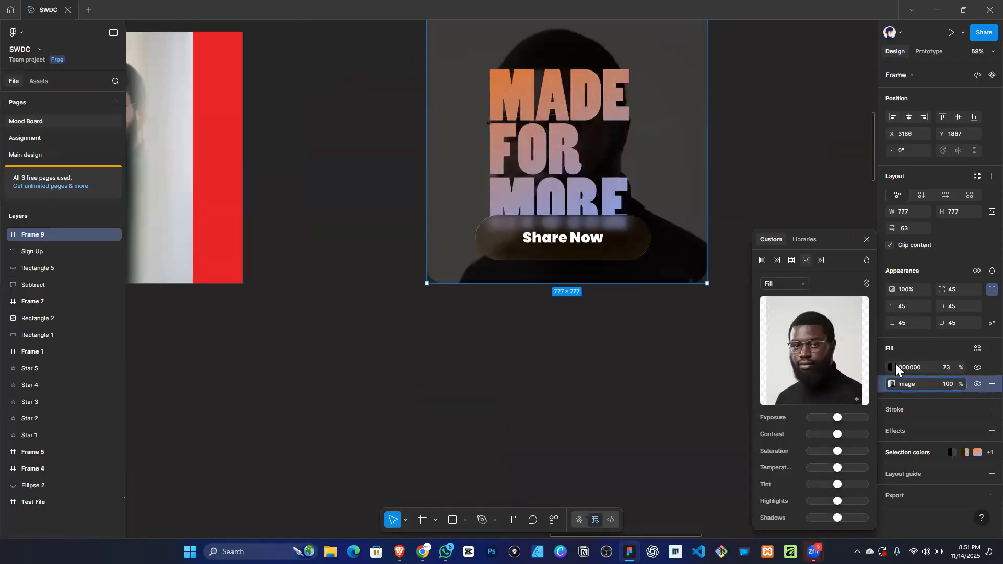
Change Frame 9's dark overlay fill from 000000 to 261414
left_click(892, 366)
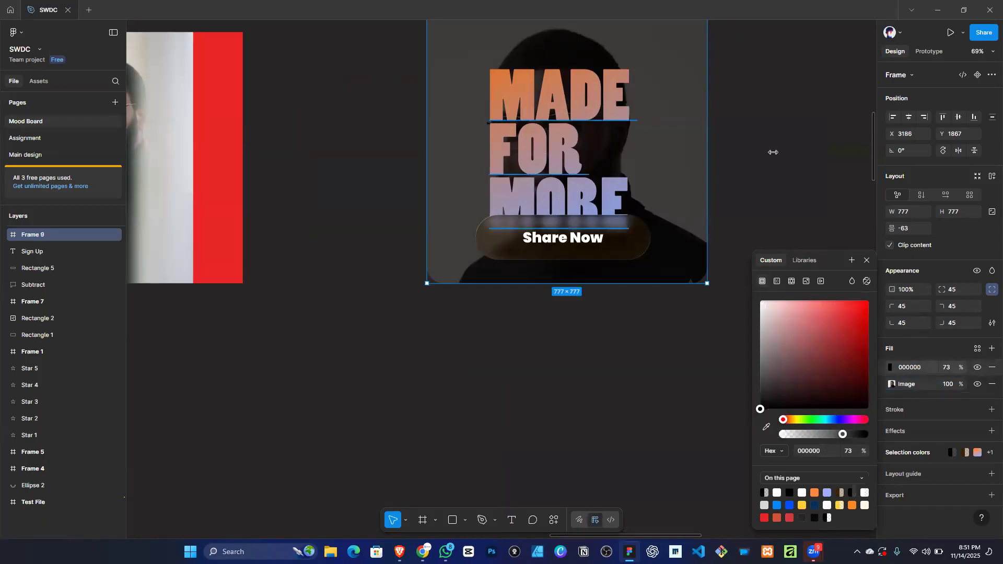
left_click_drag(842, 346, 810, 397)
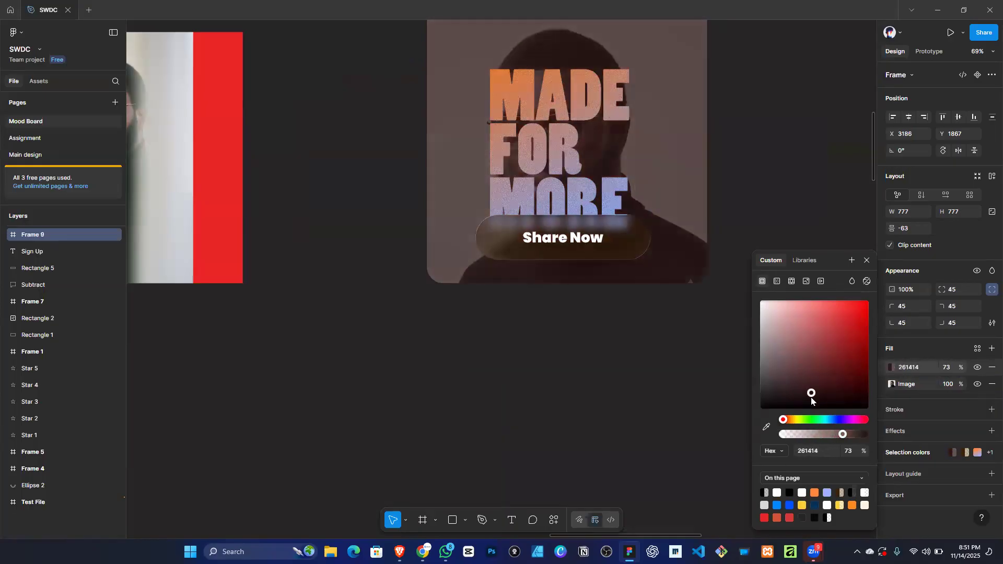
left_click(937, 10)
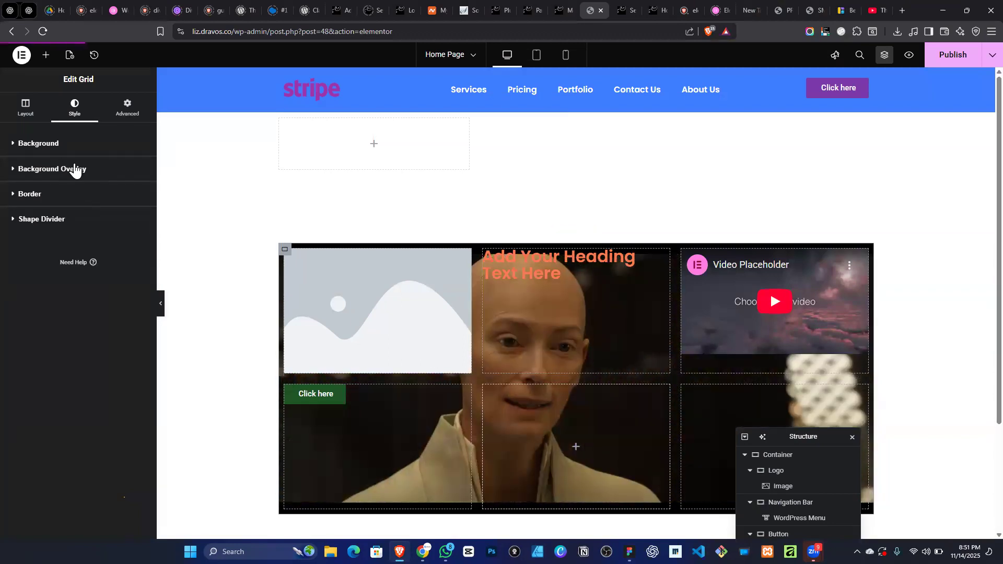
Give the grid a Classic pink secondary-colour background with the hoodie portrait as its image
left_click(55, 147)
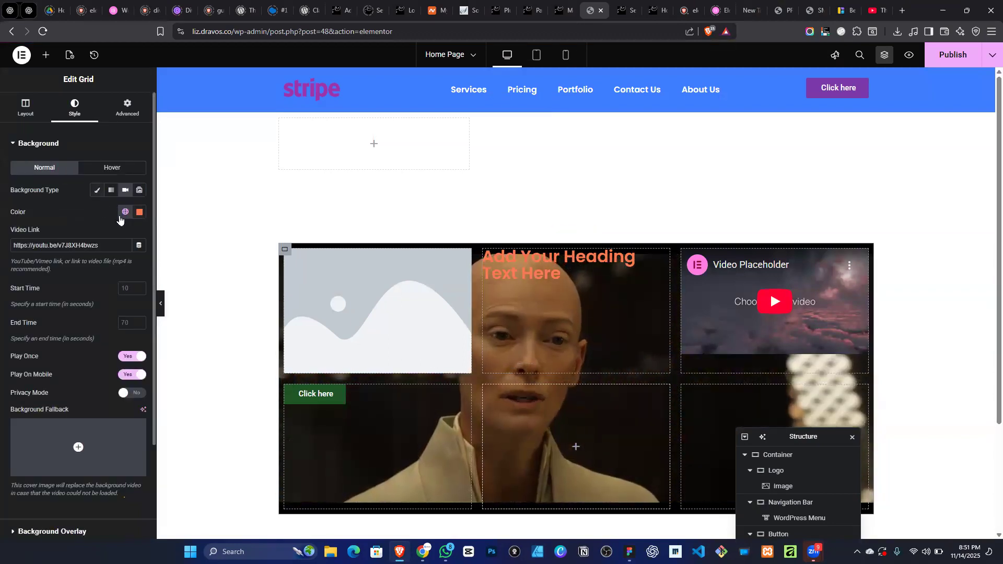
left_click(98, 190)
left_click(125, 212)
left_click(90, 286)
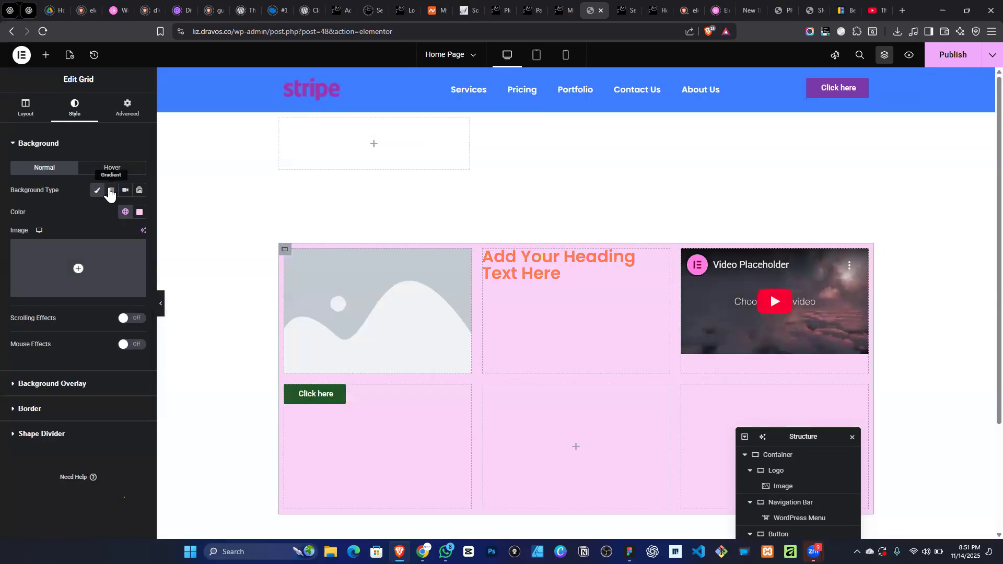
left_click(84, 282)
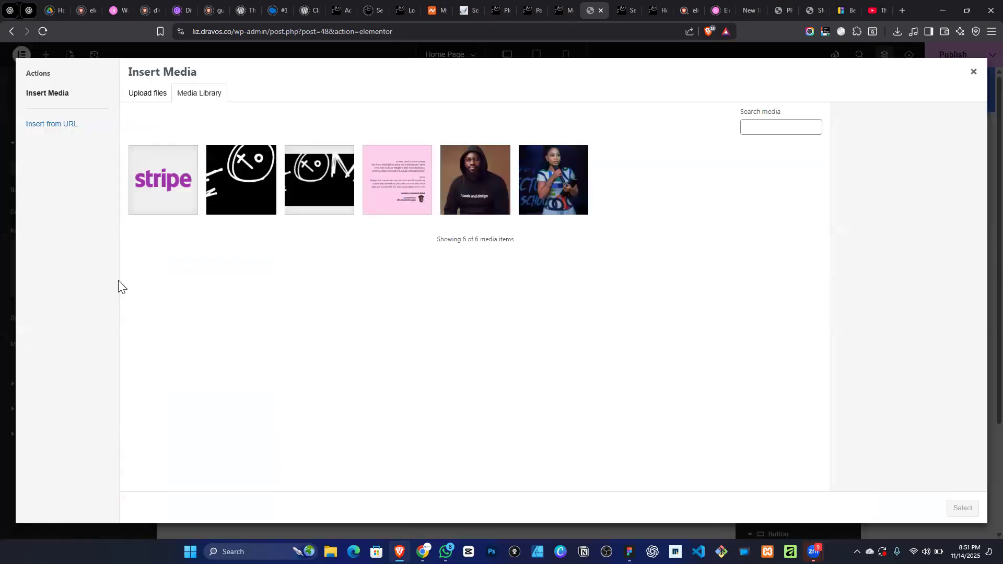
left_click(499, 181)
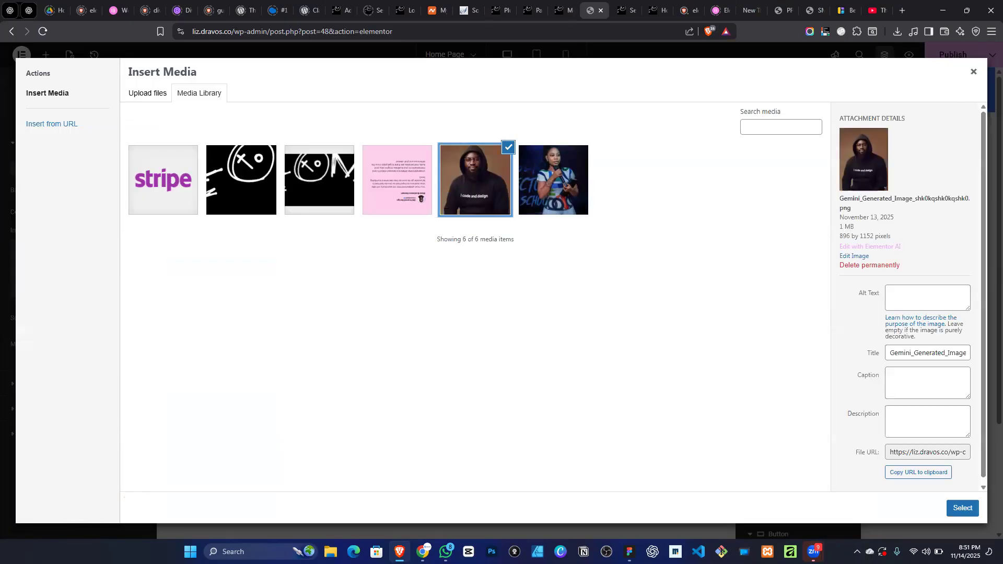
left_click(962, 509)
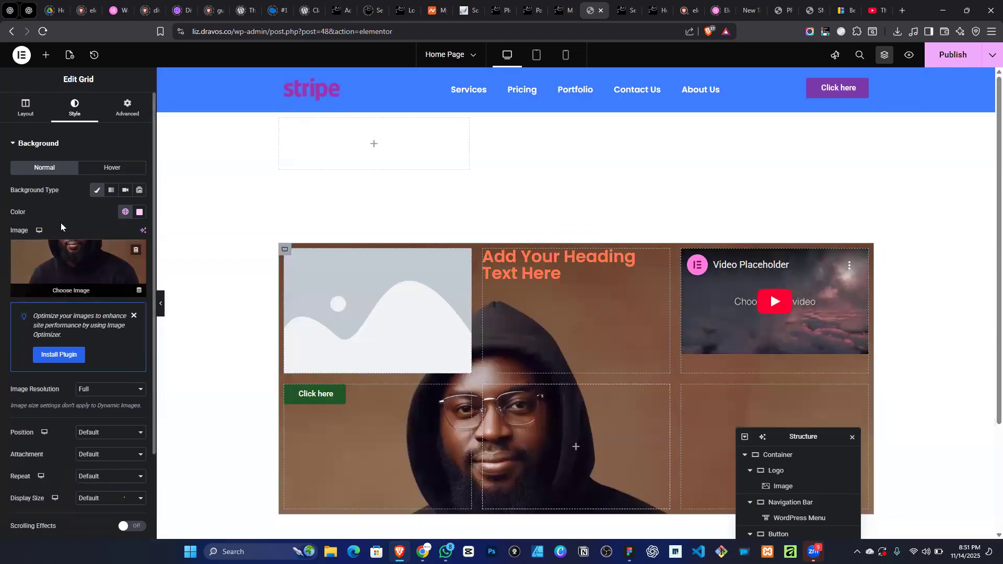
Keep the image at full resolution and settle its Position on Center Center
scroll(61, 222, "down", 3)
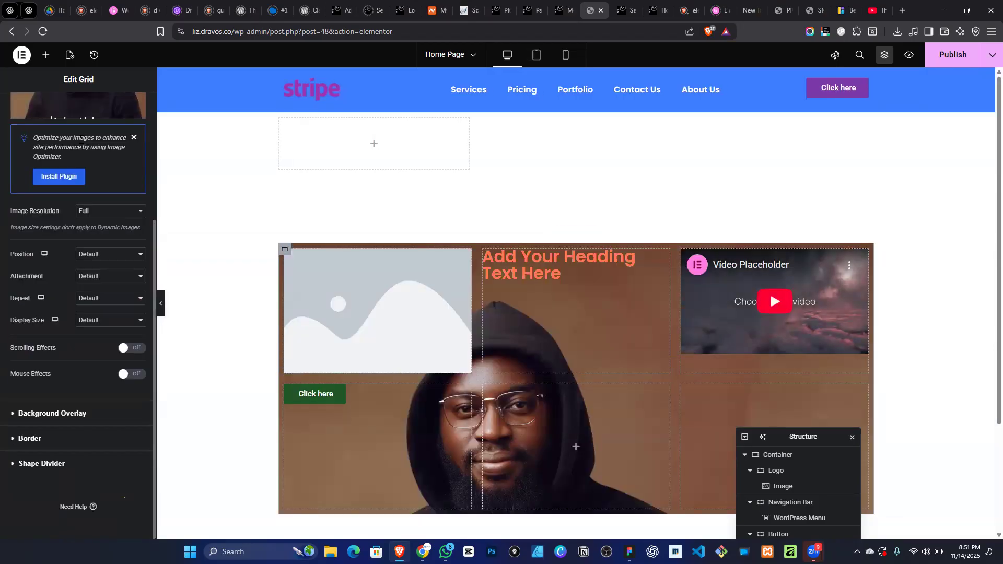
left_click(96, 215)
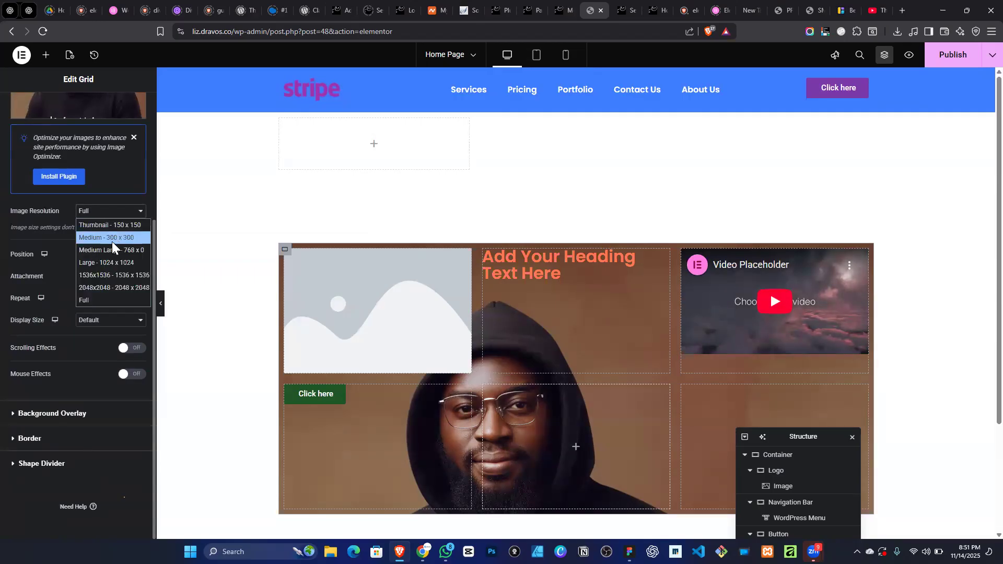
left_click(104, 299)
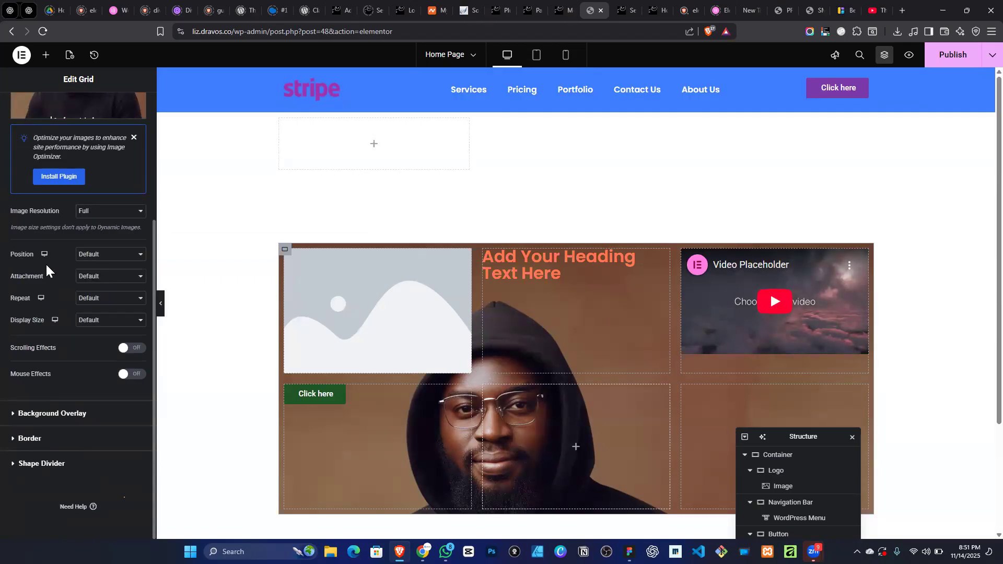
left_click(96, 256)
left_click(96, 280)
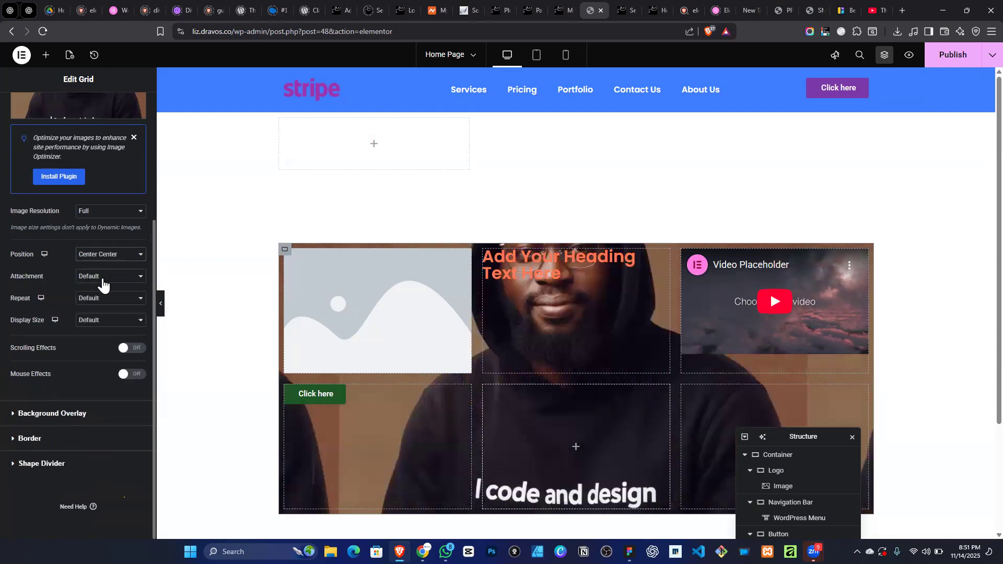
left_click(92, 254)
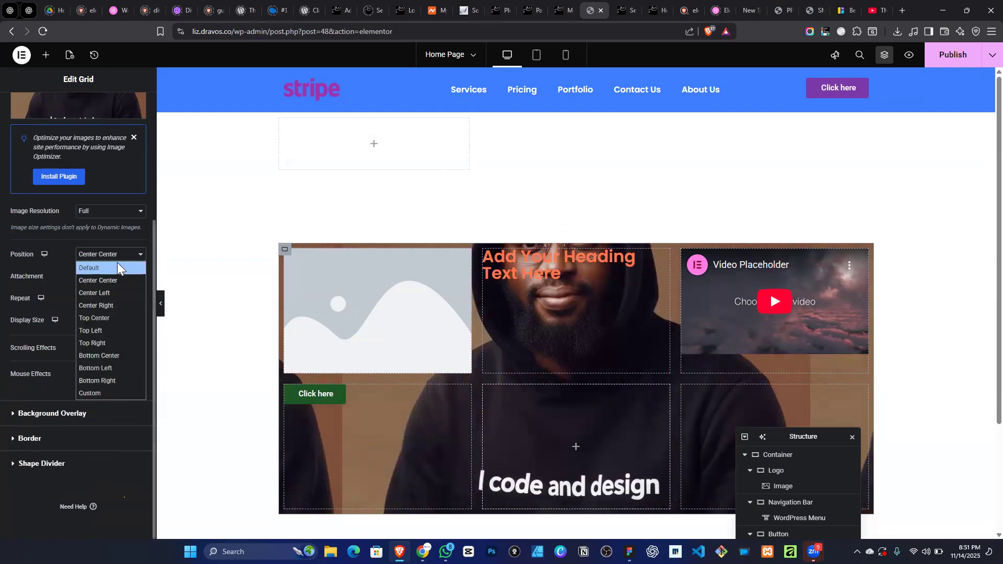
left_click(109, 318)
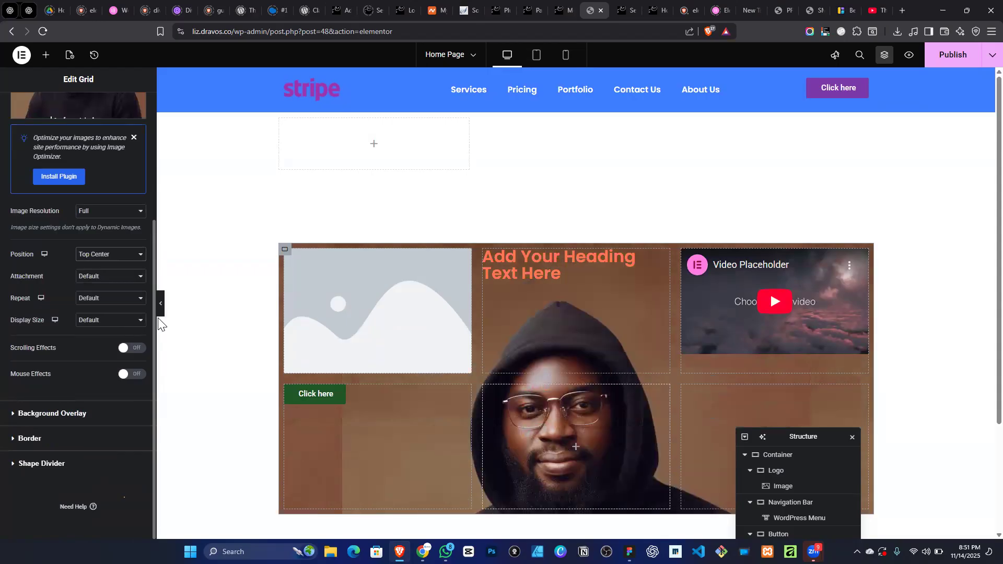
left_click(118, 256)
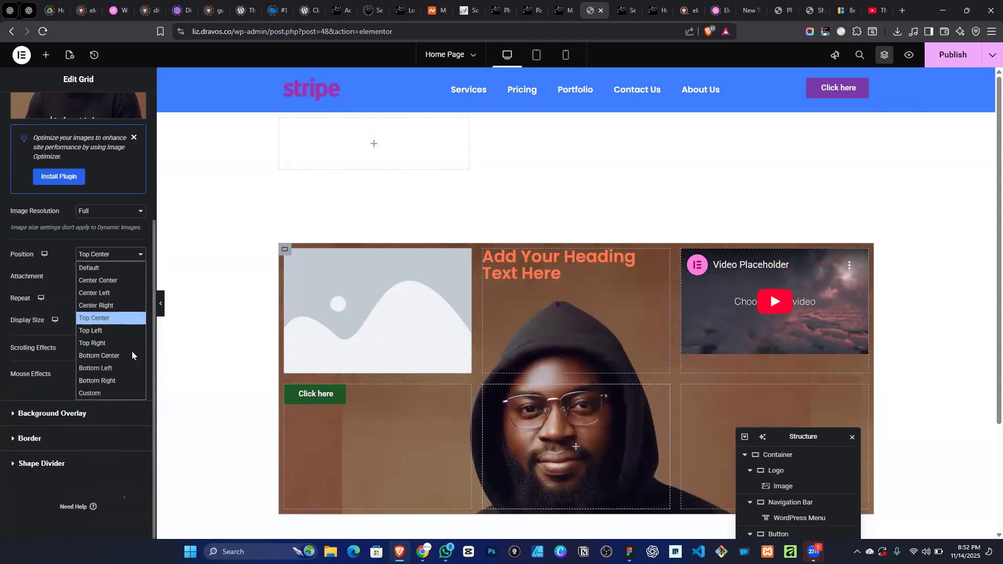
left_click(121, 382)
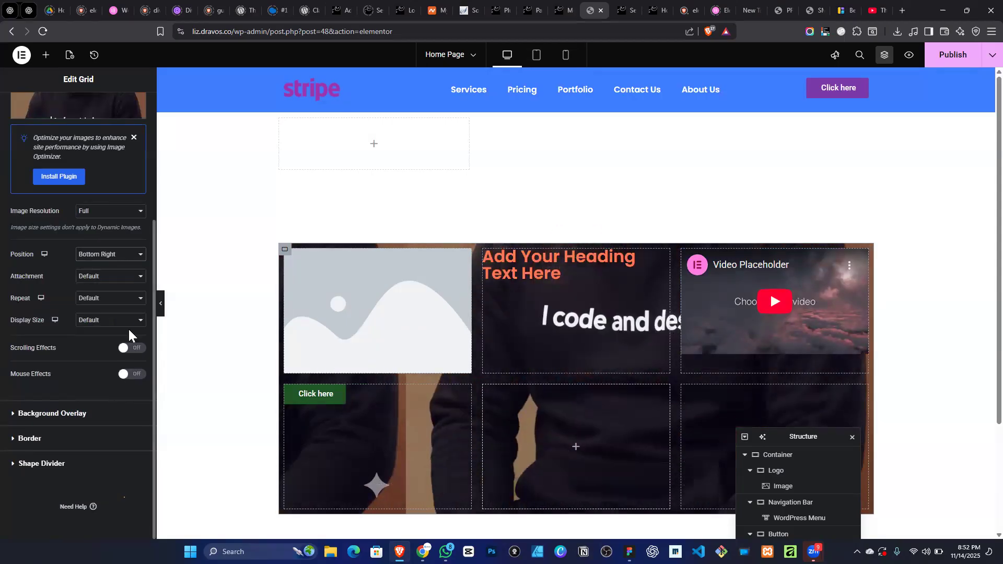
left_click(110, 255)
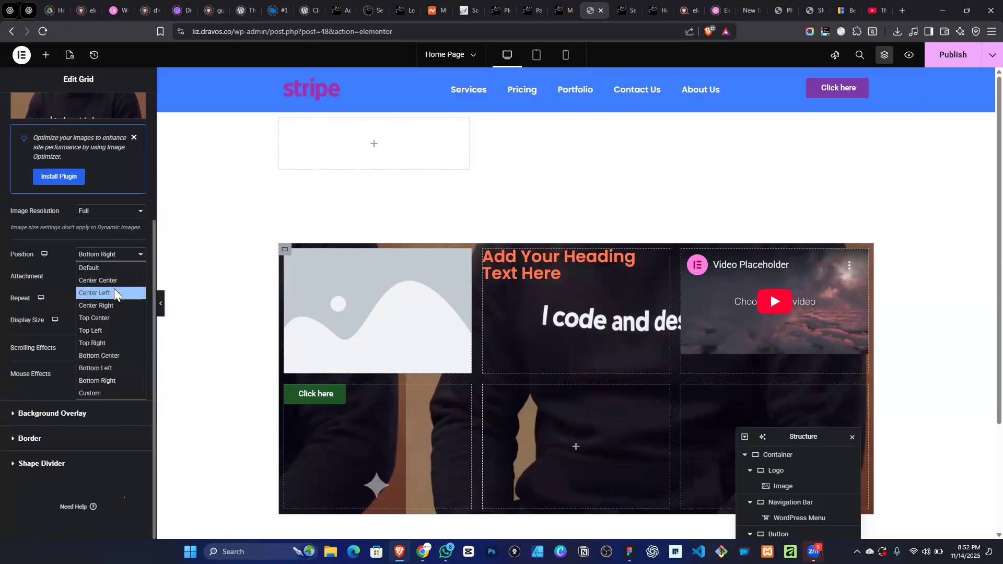
left_click(114, 281)
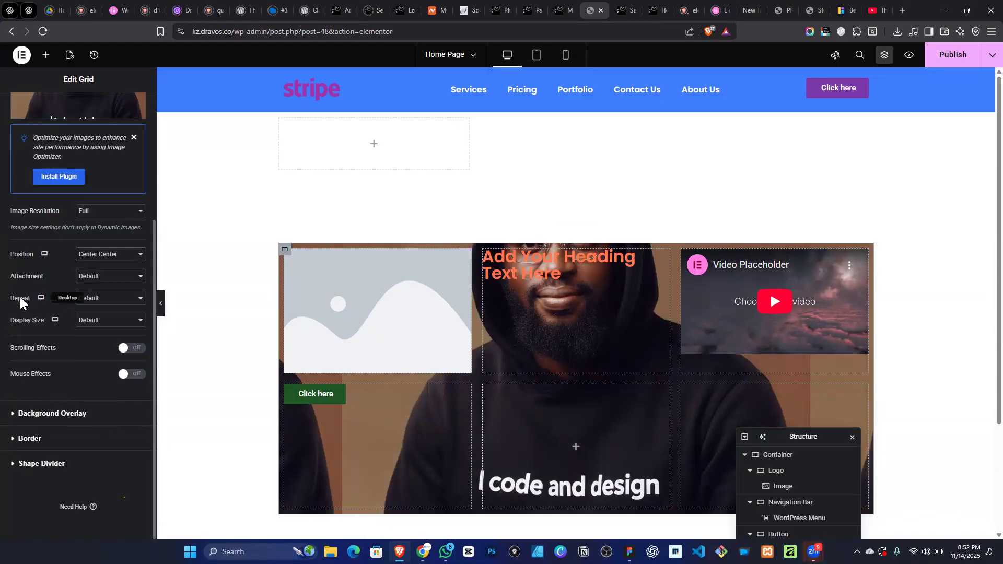
Set Repeat to No-repeat and Display Size to Contain, after trying Cover
left_click(110, 296)
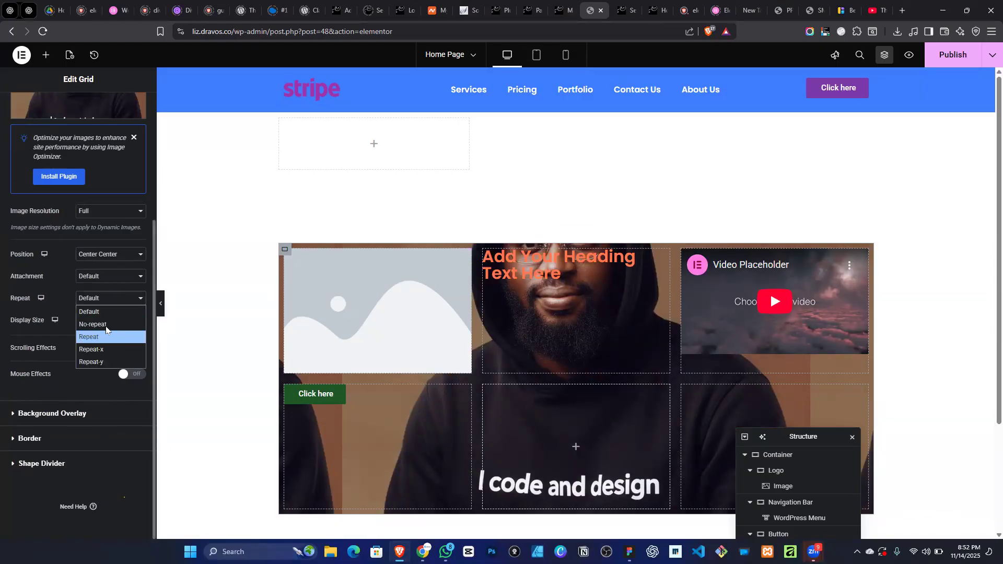
left_click(109, 327)
left_click(103, 321)
left_click(104, 358)
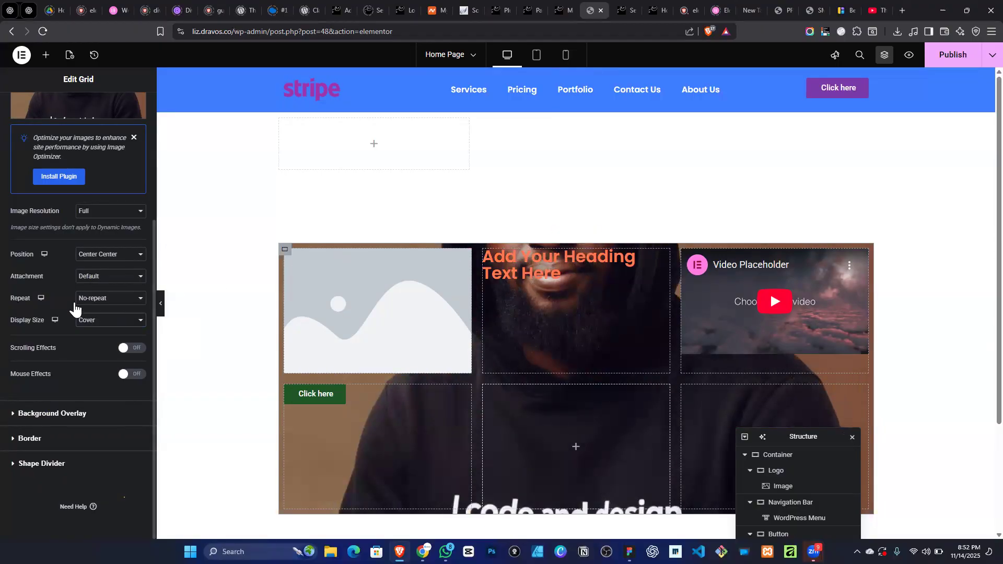
left_click(89, 325)
left_click(96, 366)
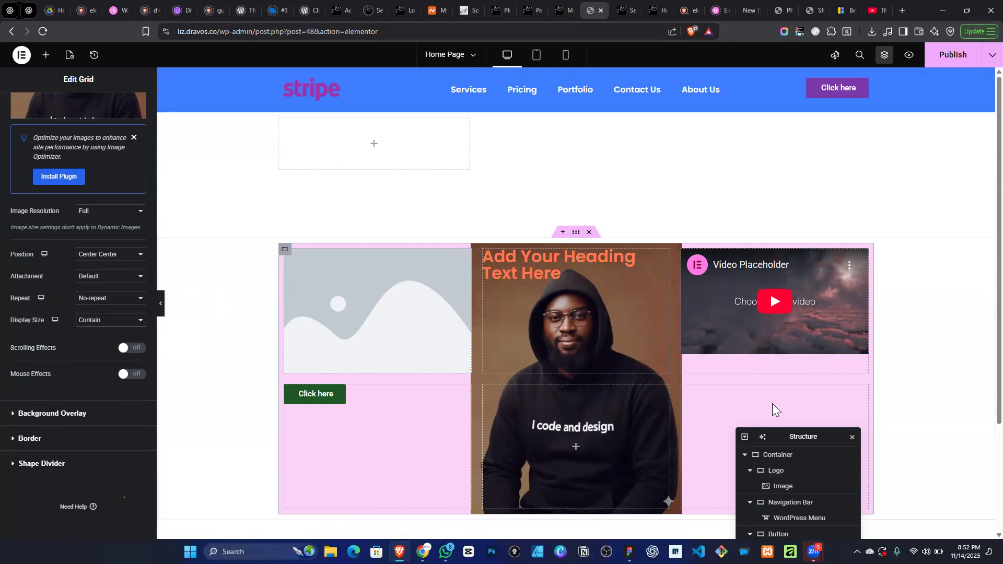
Try the background Repeat options (Repeat, Repeat-x, Repeat-y) and settle on No-repeat
left_click(110, 323)
left_click(96, 301)
left_click(97, 302)
left_click(204, 330)
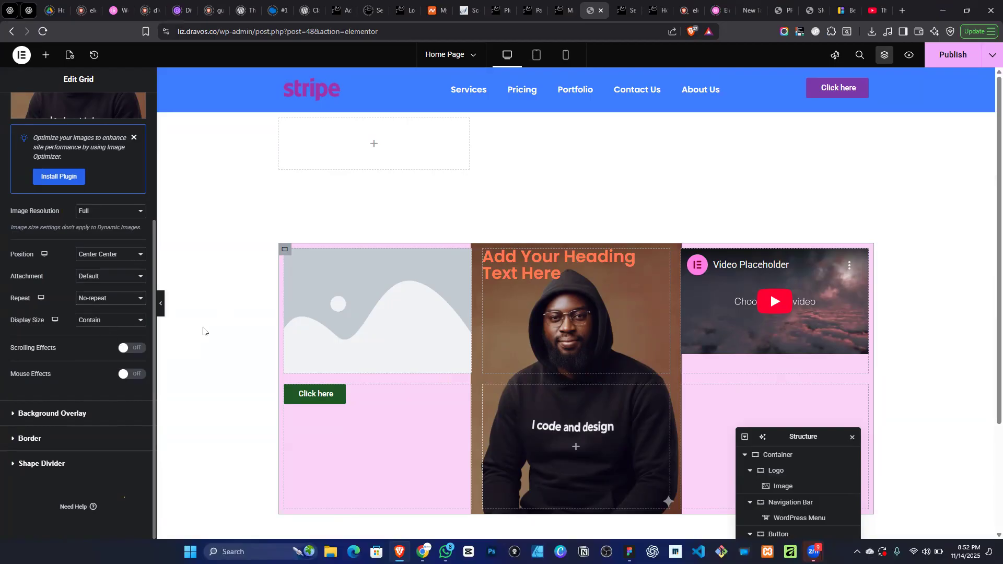
left_click(98, 302)
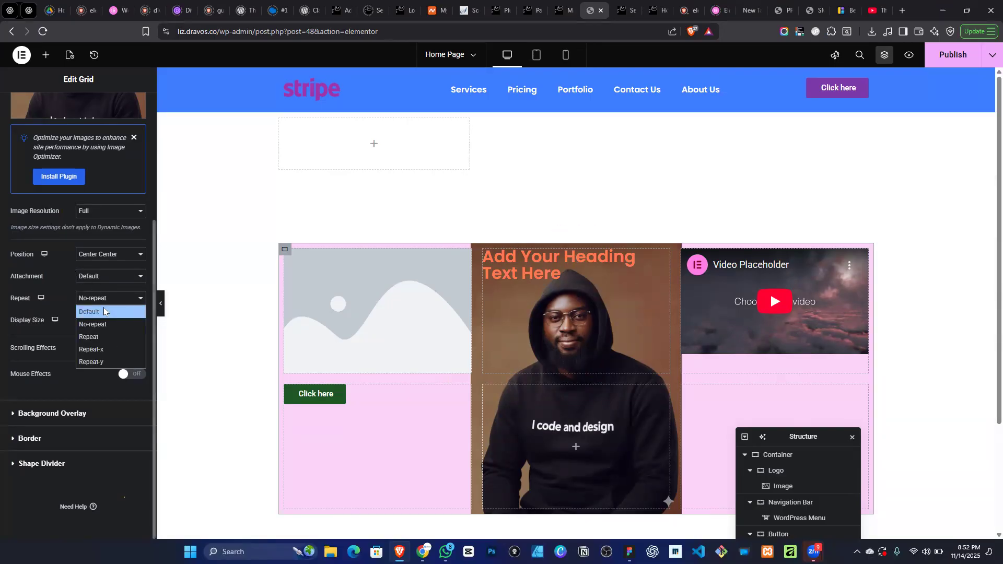
left_click(104, 307)
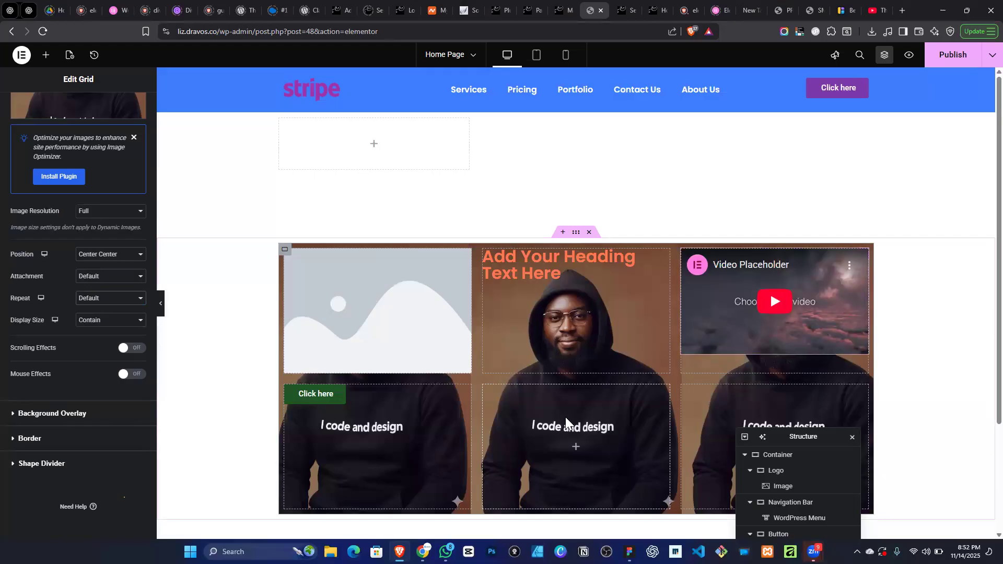
left_click(93, 297)
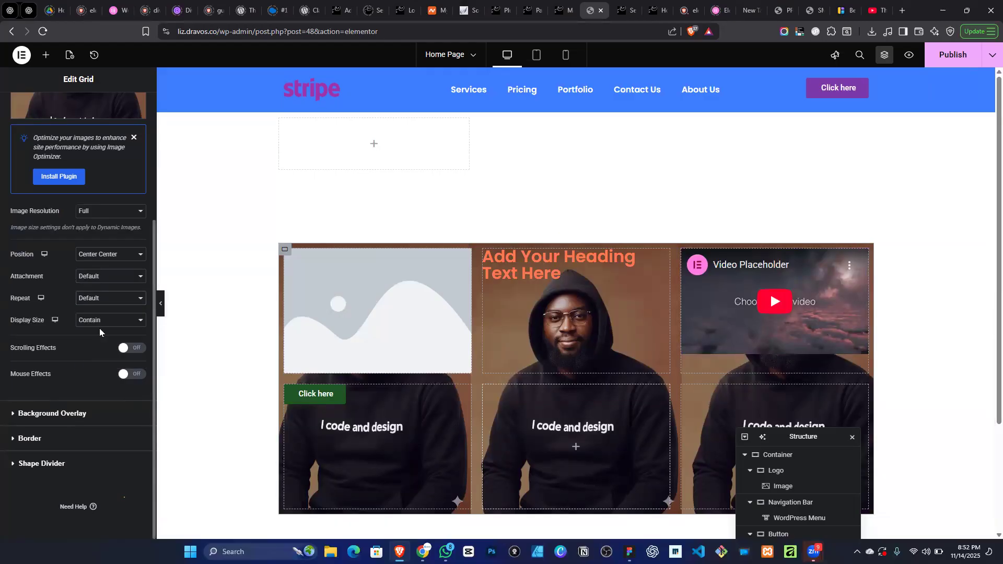
left_click(99, 324)
left_click(103, 321)
left_click(108, 296)
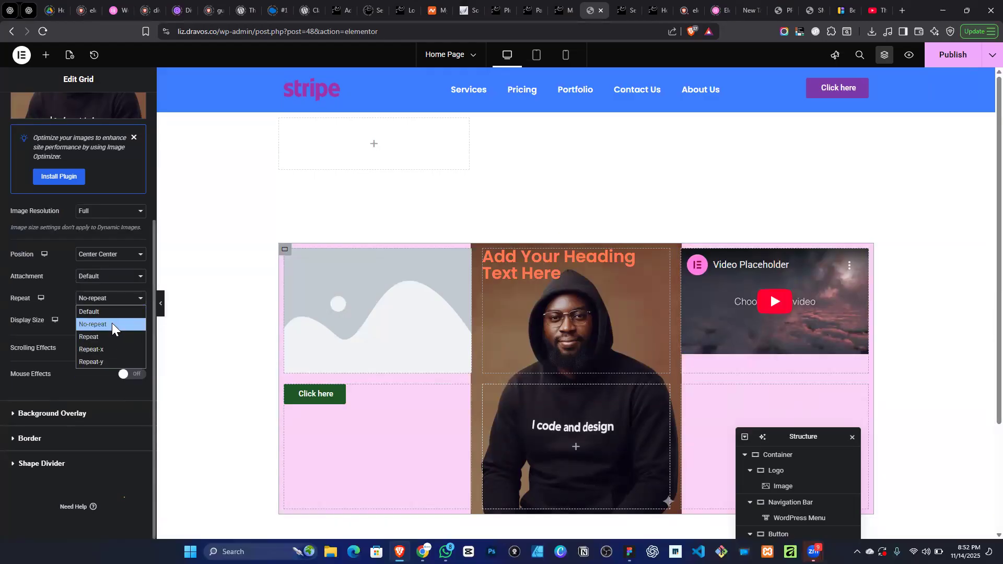
left_click(102, 344)
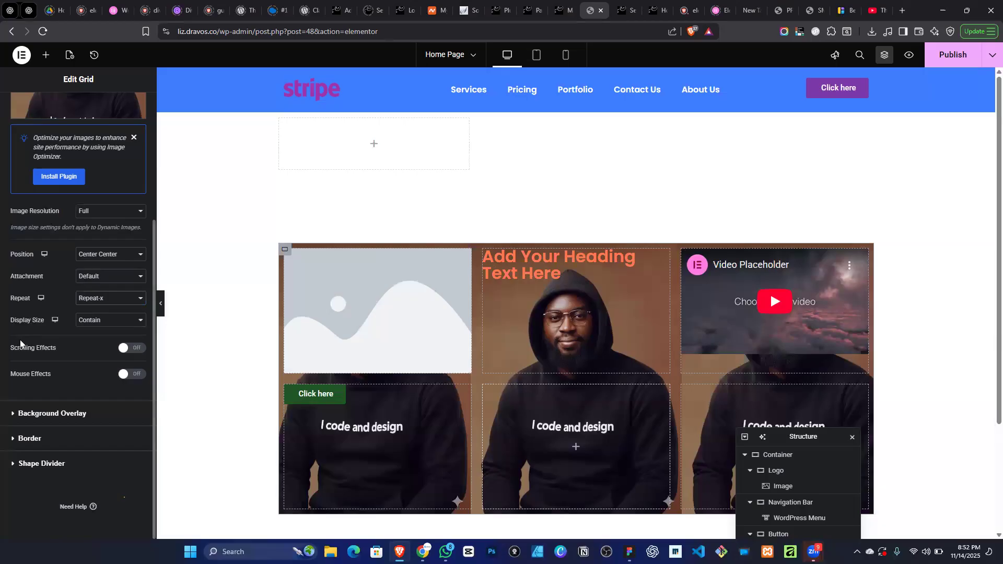
left_click(104, 304)
left_click(111, 350)
left_click(91, 301)
left_click(100, 328)
Try the Display Size options (Cover, Auto, a tiny custom width) and set it to Cover
left_click(115, 324)
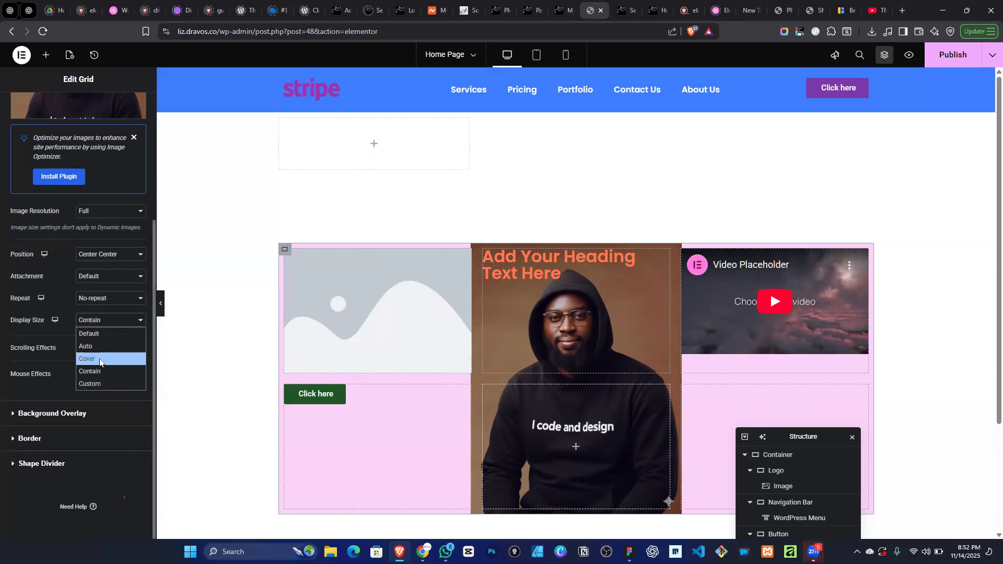
left_click(97, 361)
left_click(118, 321)
left_click(108, 346)
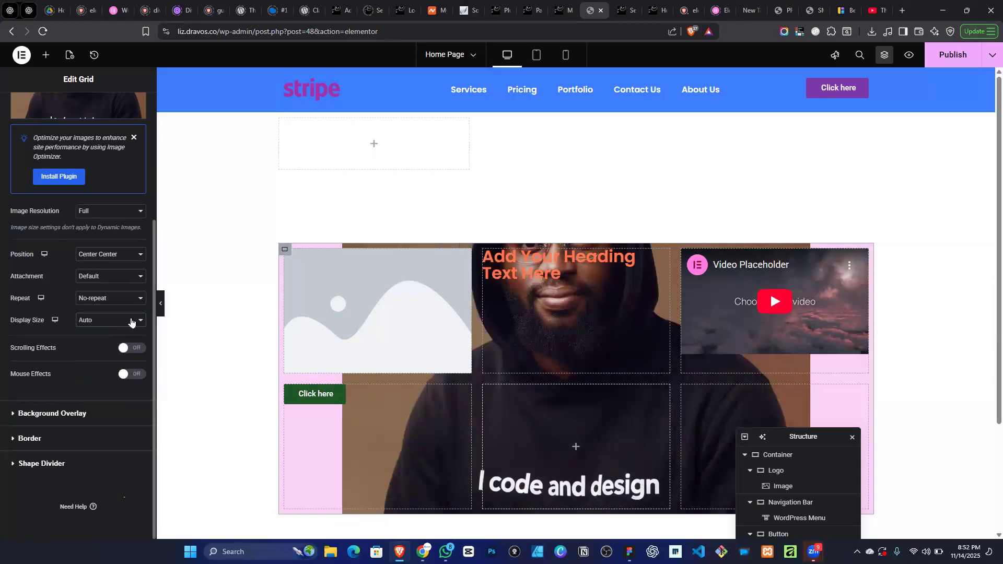
left_click(137, 319)
left_click(90, 379)
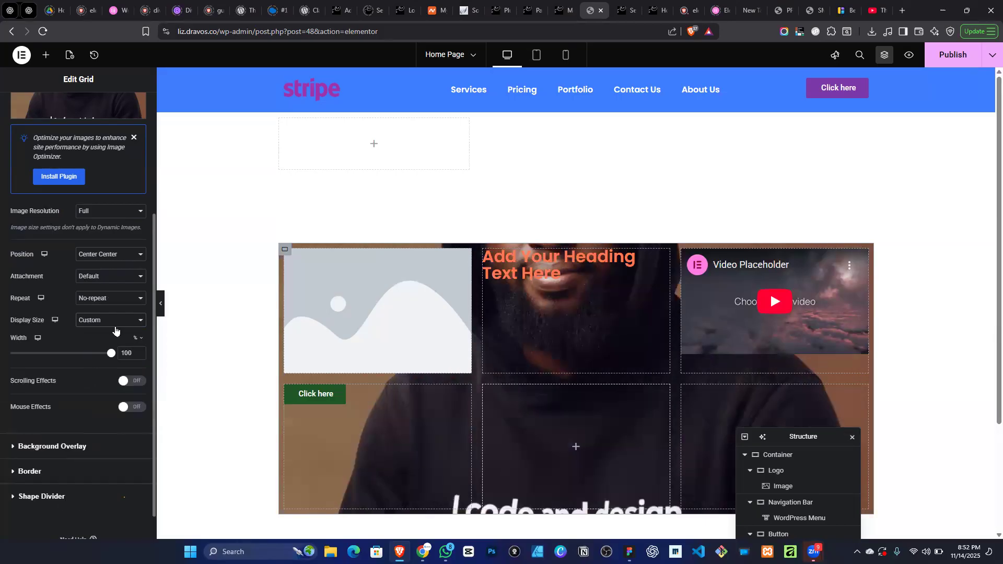
left_click_drag(110, 354, 35, 354)
left_click(98, 320)
left_click(89, 354)
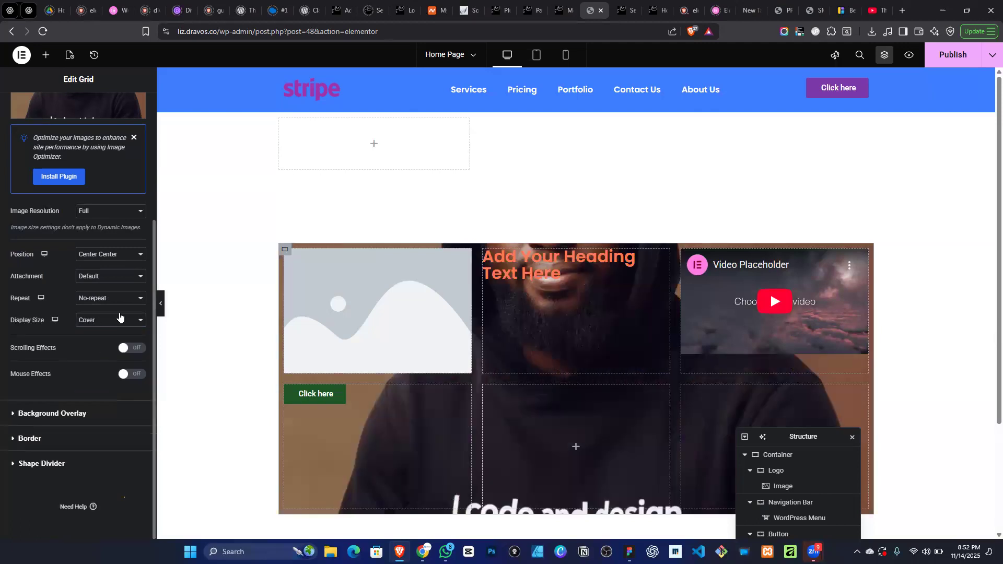
left_click(112, 255)
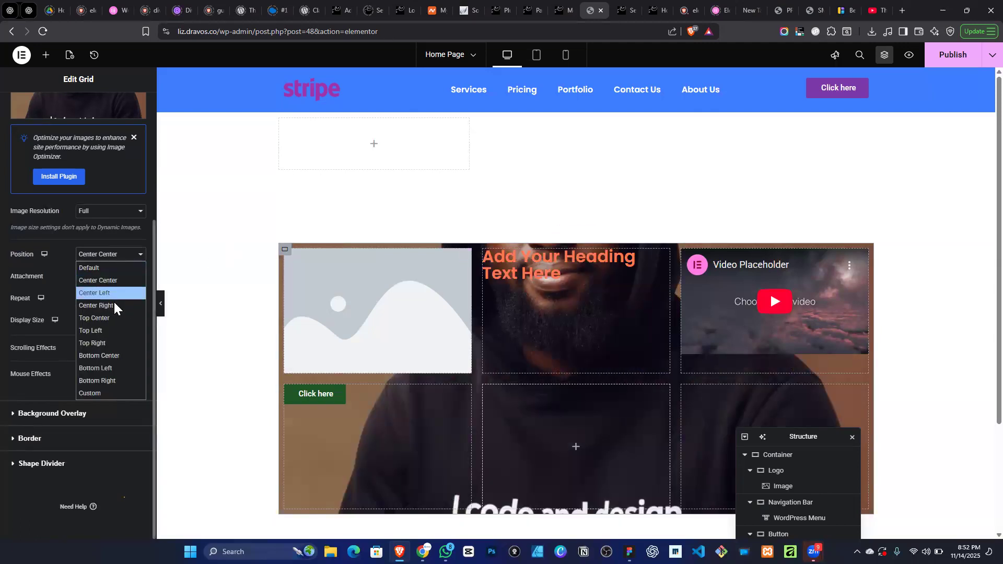
left_click(51, 304)
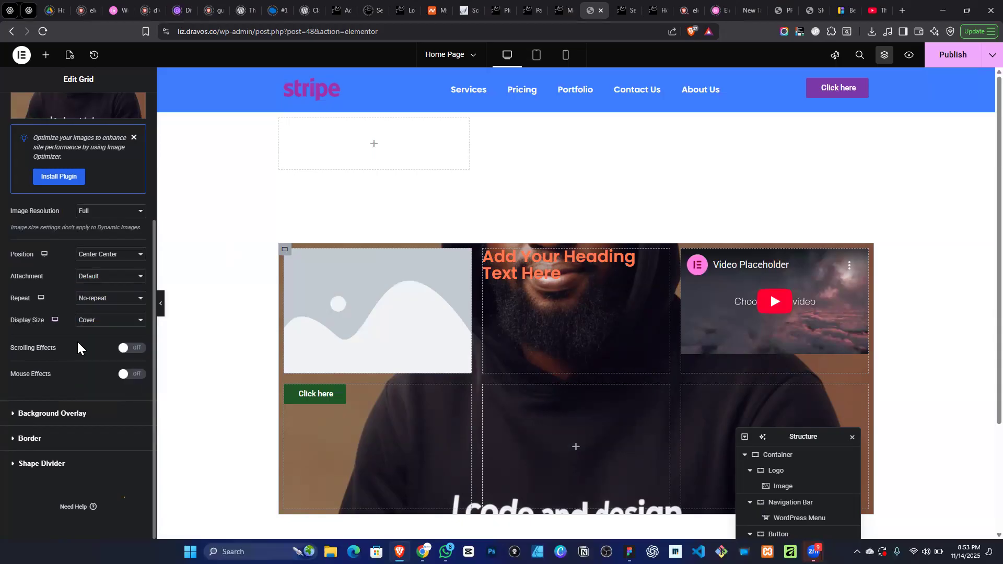
left_click(111, 254)
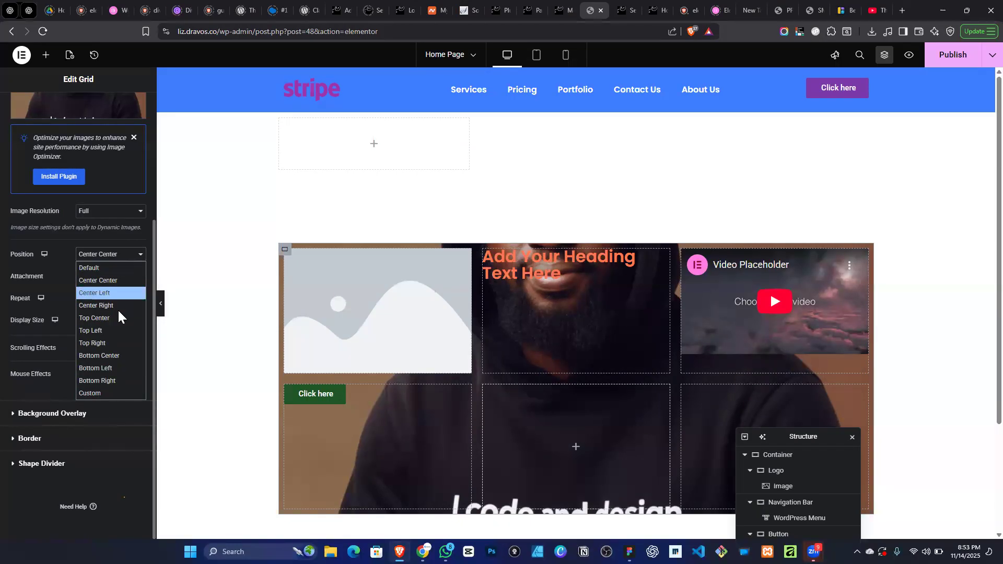
Give the background photo a custom position of X 0 and Y -232 px, and enable Scrolling Effects
left_click(111, 392)
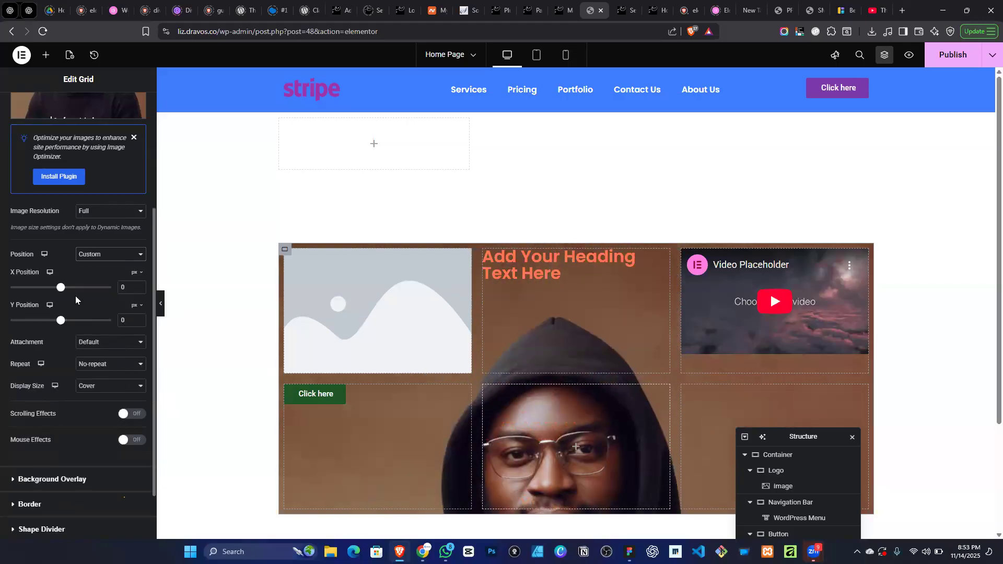
mouse_move(61, 288)
left_mouse_down()
mouse_move(51, 288)
mouse_move(61, 288)
left_mouse_up()
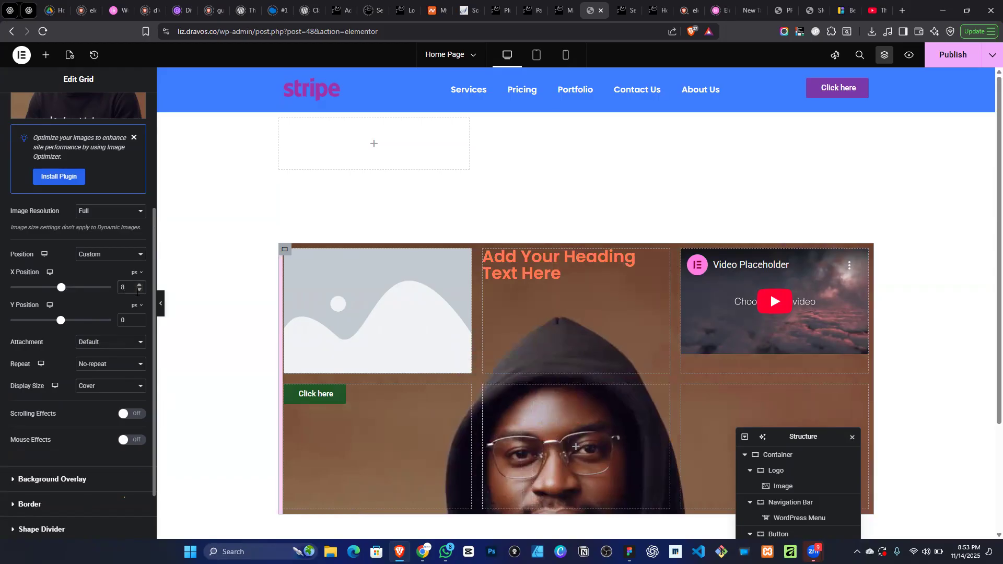
type("0")
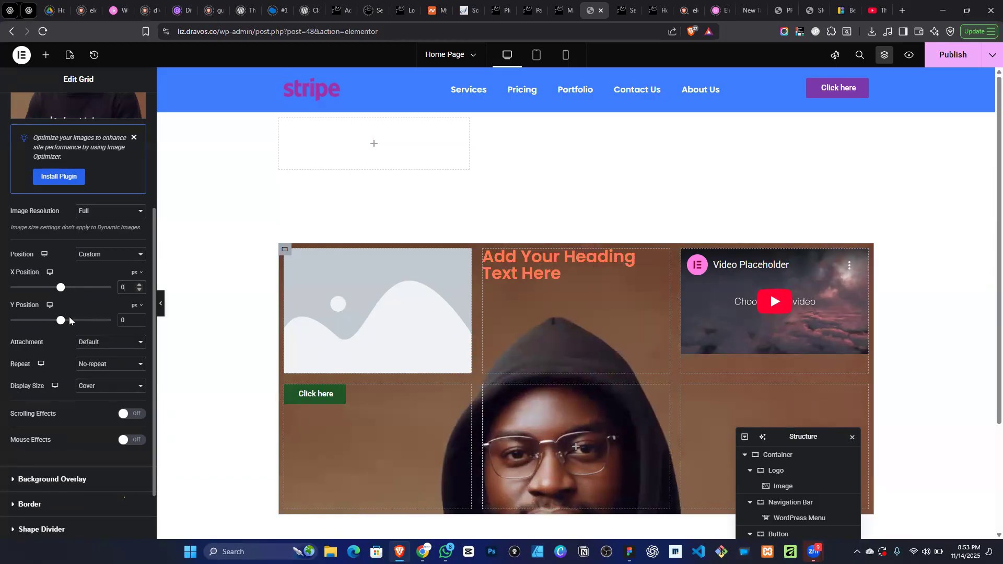
mouse_move(63, 326)
left_mouse_down()
mouse_move(38, 307)
mouse_move(46, 316)
left_mouse_up()
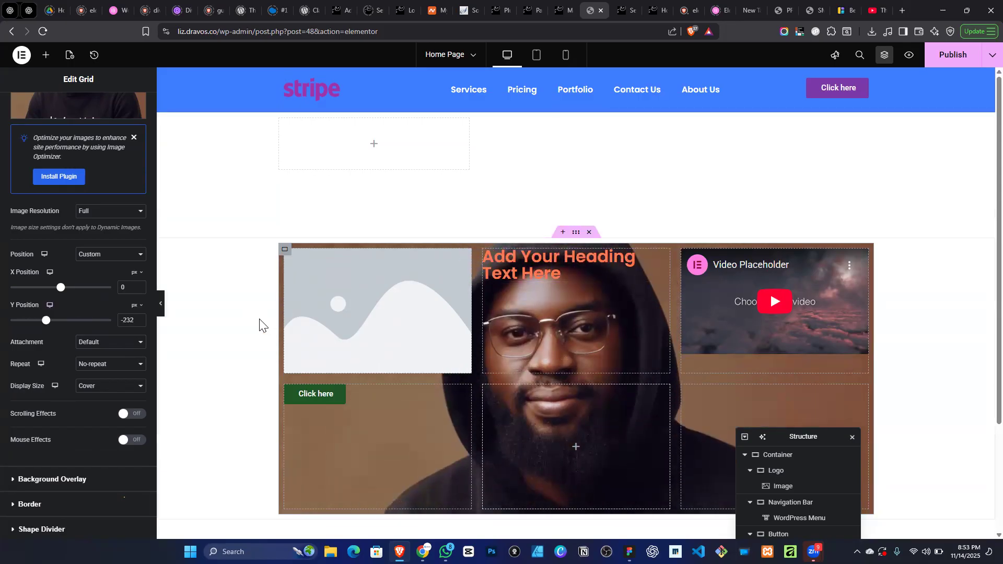
scroll(262, 324, "down", 3)
left_click(123, 414)
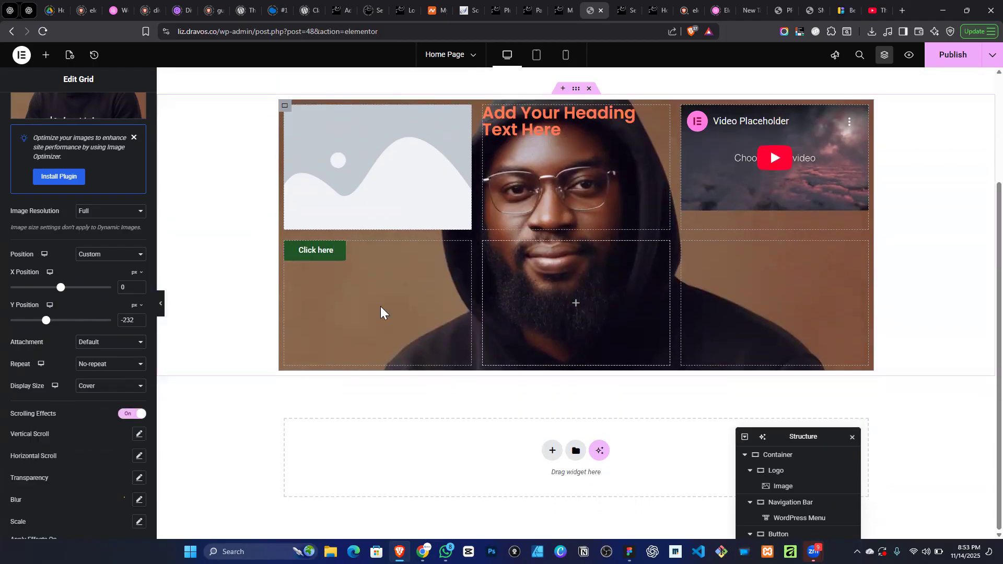
Add a Fade Out blur scrolling effect at level 9 to the grid background
scroll(134, 418, "down", 3)
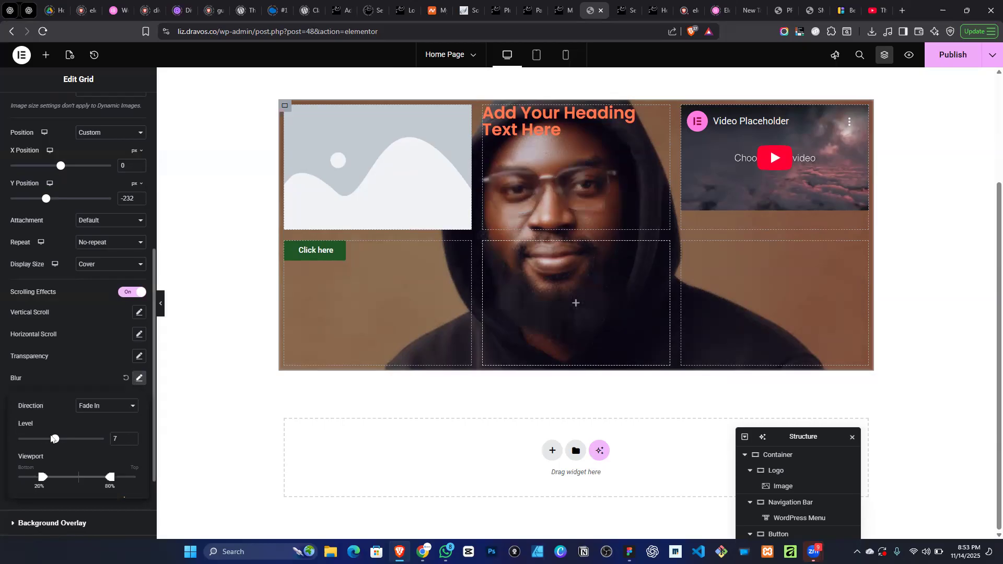
left_click_drag(56, 440, 30, 440)
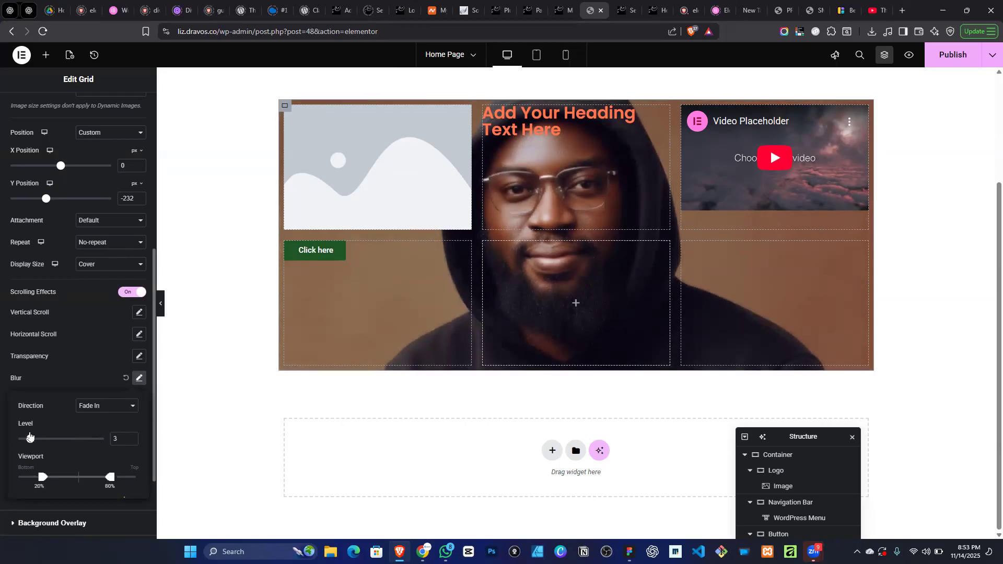
left_click(104, 433)
left_click_drag(32, 440, 67, 440)
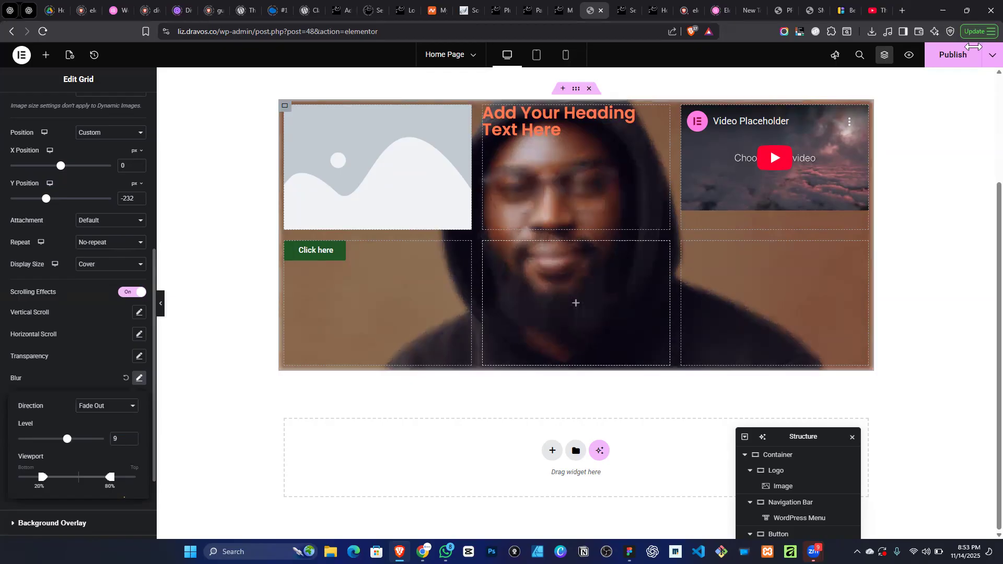
Preview the page in a new browser tab, then return to the Elementor editor
left_click(910, 54)
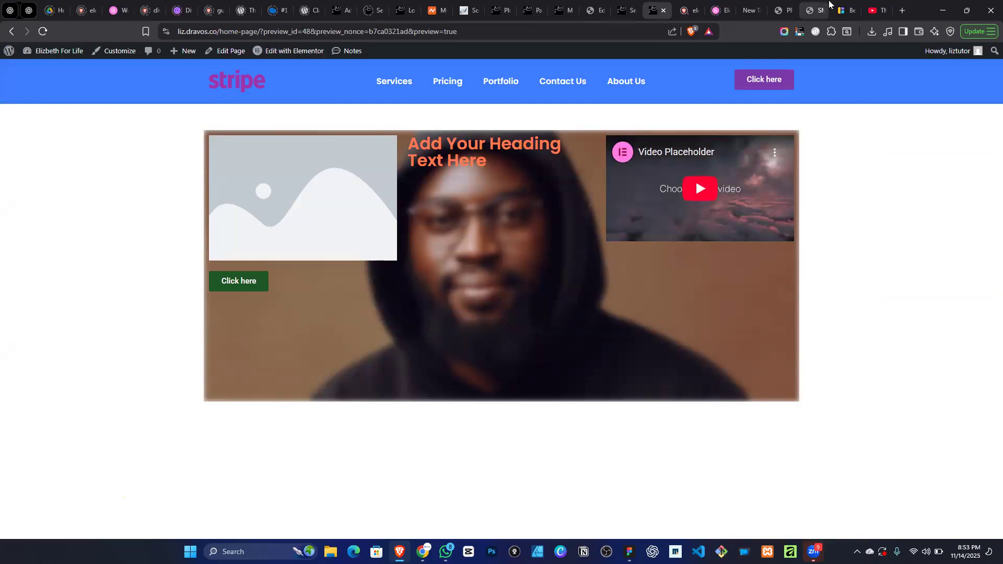
left_click(617, 7)
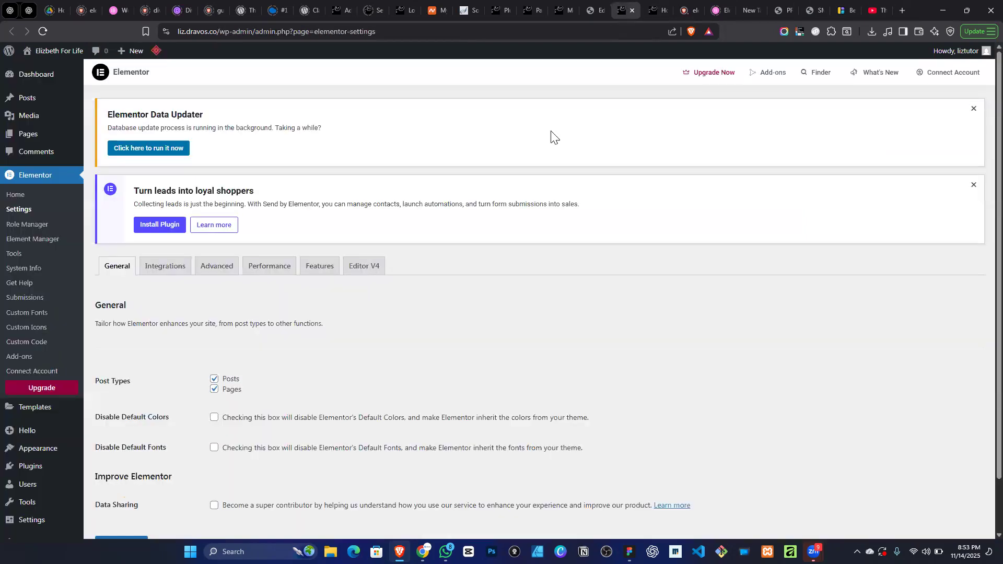
left_click(593, 8)
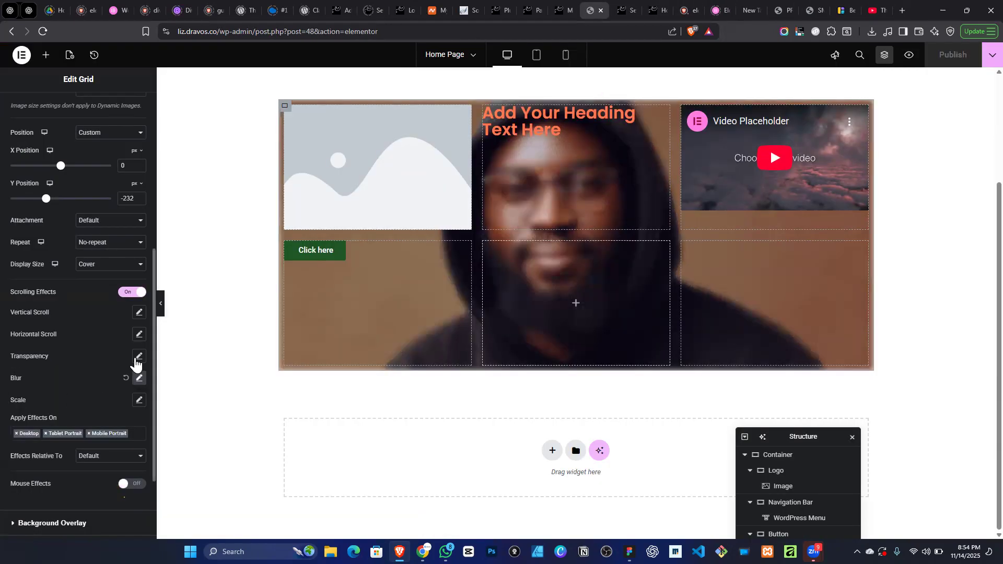
Remove the Blur effect, then test Scale ending at 68% and remove it too
left_click(126, 378)
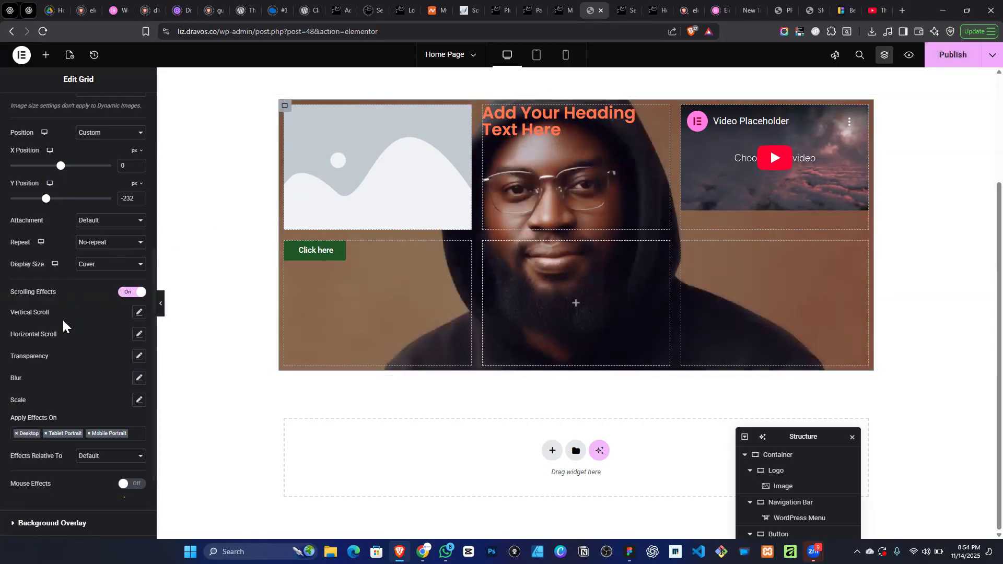
left_click(140, 401)
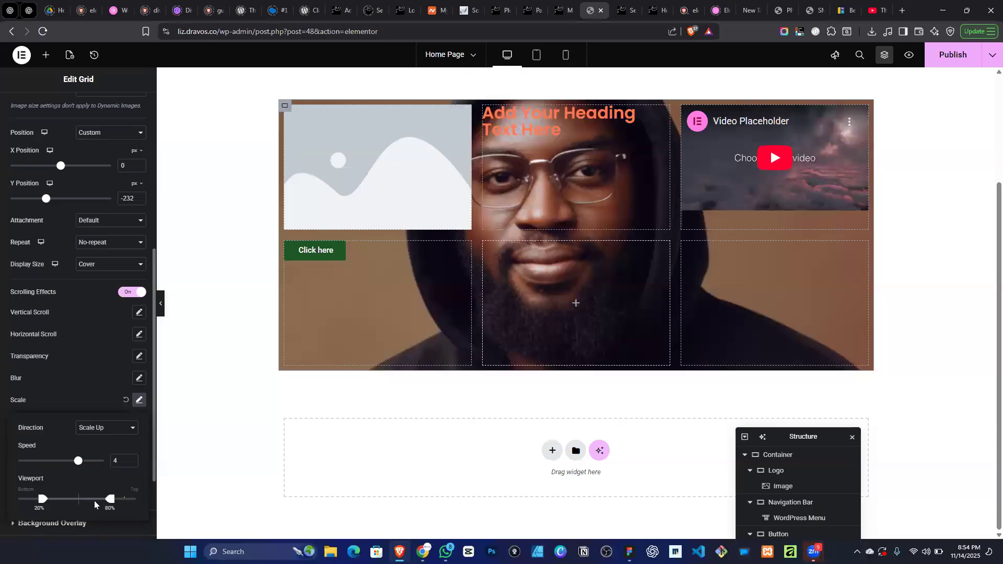
left_click_drag(108, 503, 96, 500)
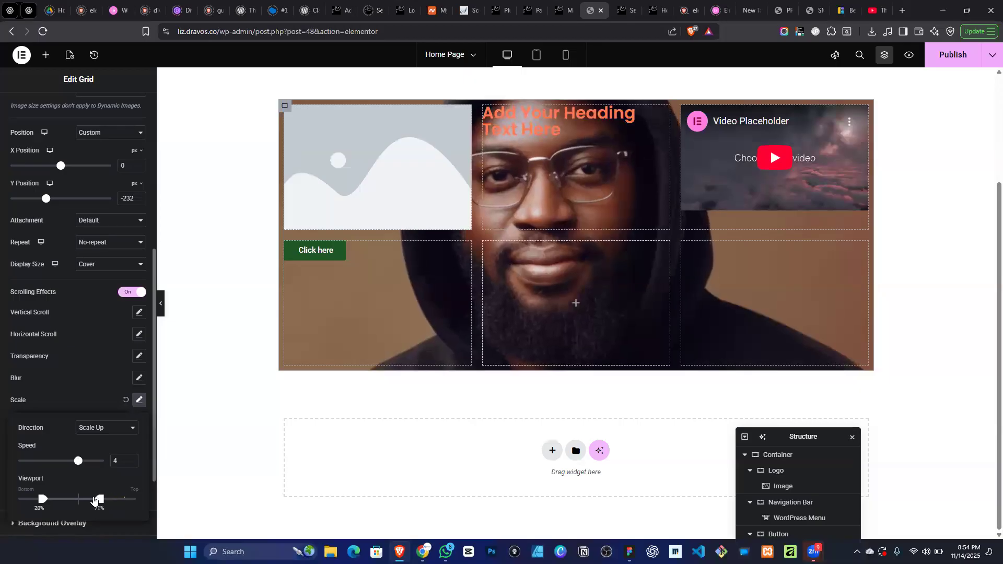
scroll(485, 254, "up", 3)
scroll(490, 253, "down", 3)
scroll(490, 253, "up", 3)
scroll(490, 253, "up", 1)
scroll(489, 253, "down", 3)
scroll(490, 253, "up", 3)
scroll(490, 252, "down", 3)
scroll(489, 253, "up", 3)
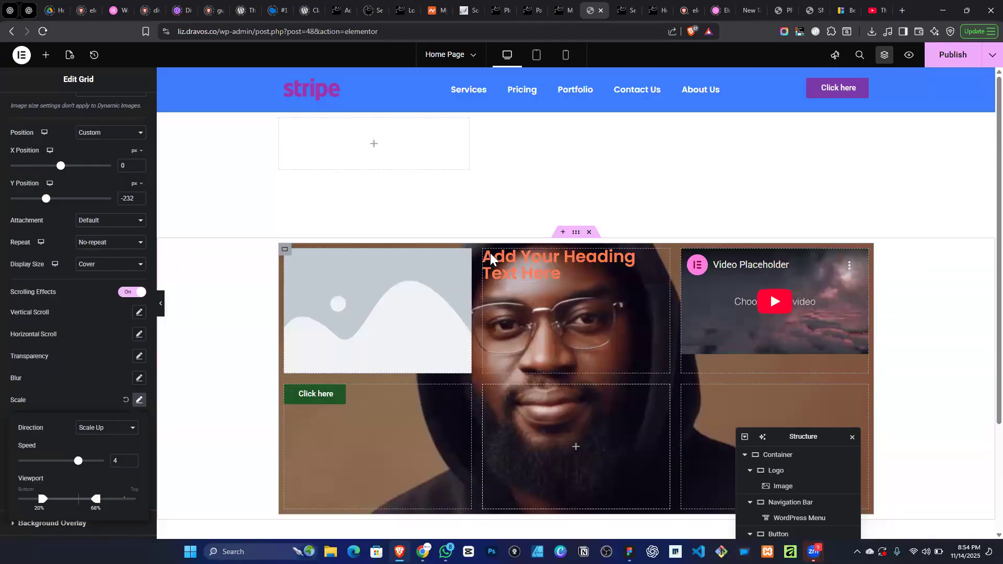
scroll(490, 253, "down", 3)
scroll(490, 254, "up", 3)
scroll(490, 254, "down", 3)
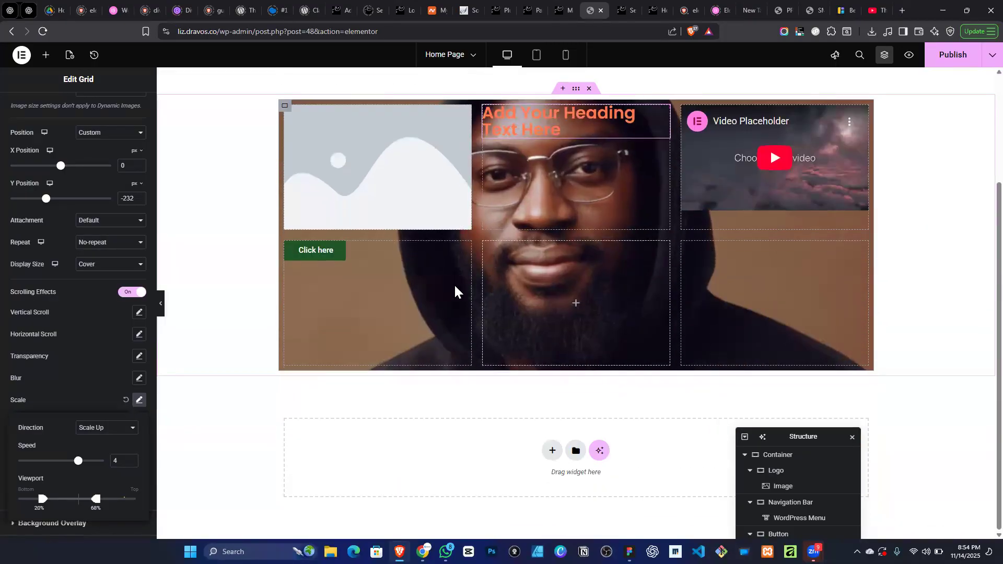
left_click(125, 400)
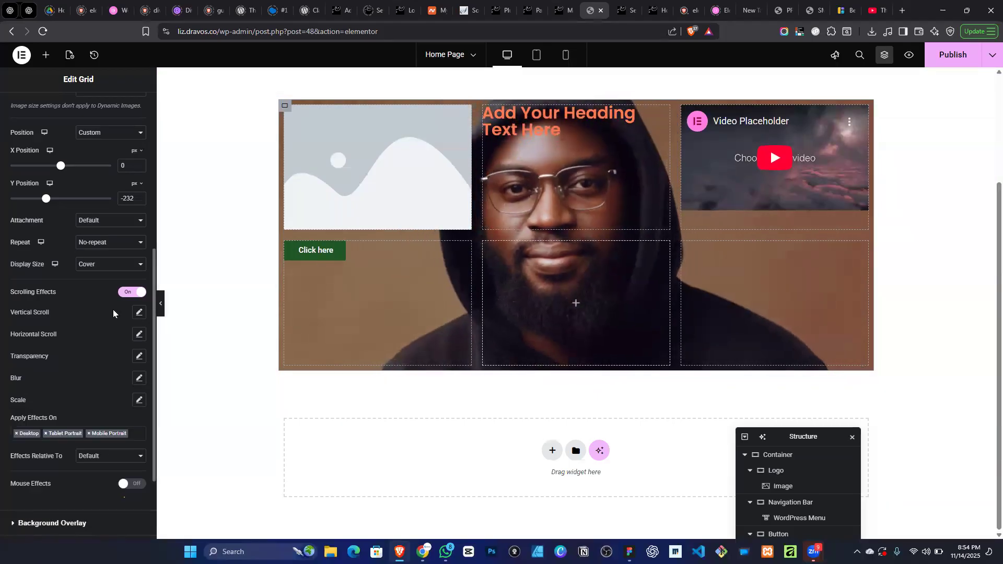
Tune the Vertical Scroll effect to speed 4.7 with a 0–79% viewport
left_click(138, 313)
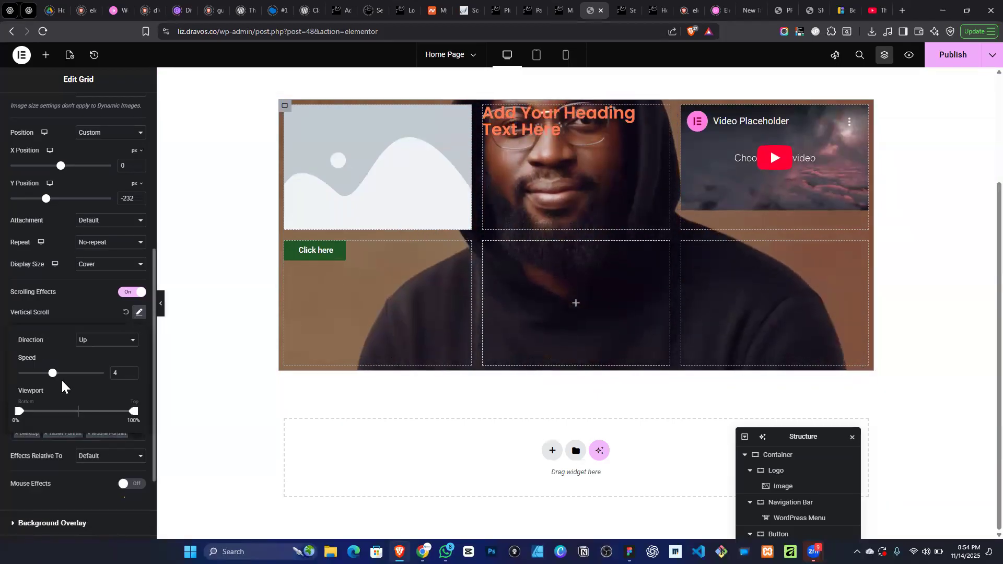
left_click_drag(57, 374, 84, 374)
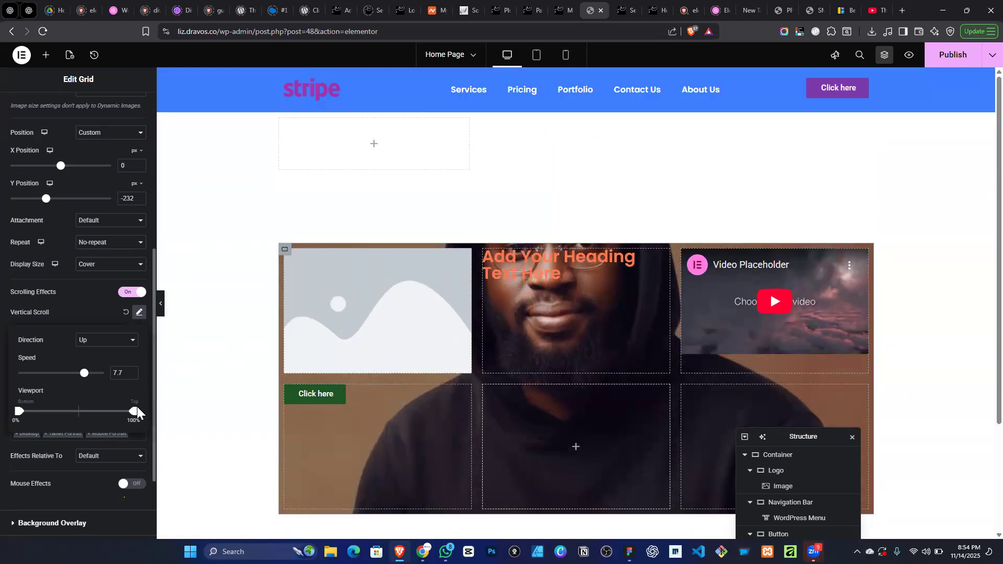
left_click_drag(136, 410, 108, 412)
scroll(532, 310, "down", 3)
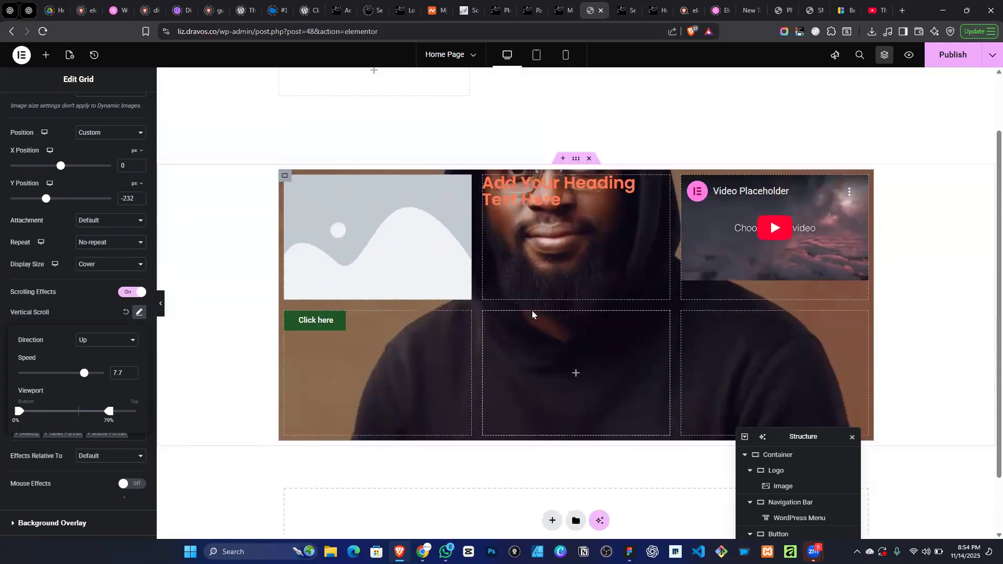
scroll(532, 310, "up", 3)
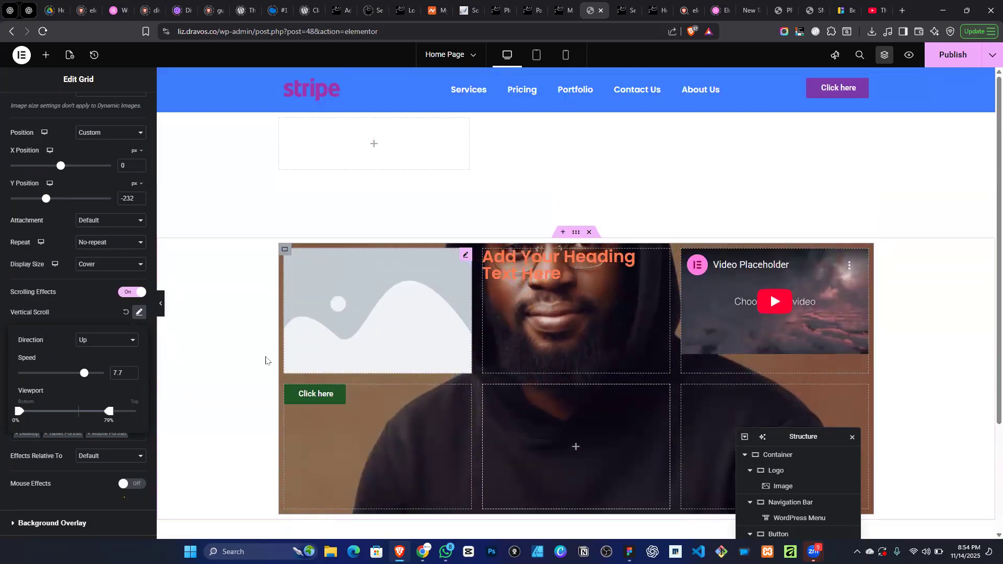
left_click_drag(83, 373, 36, 373)
scroll(506, 277, "down", 3)
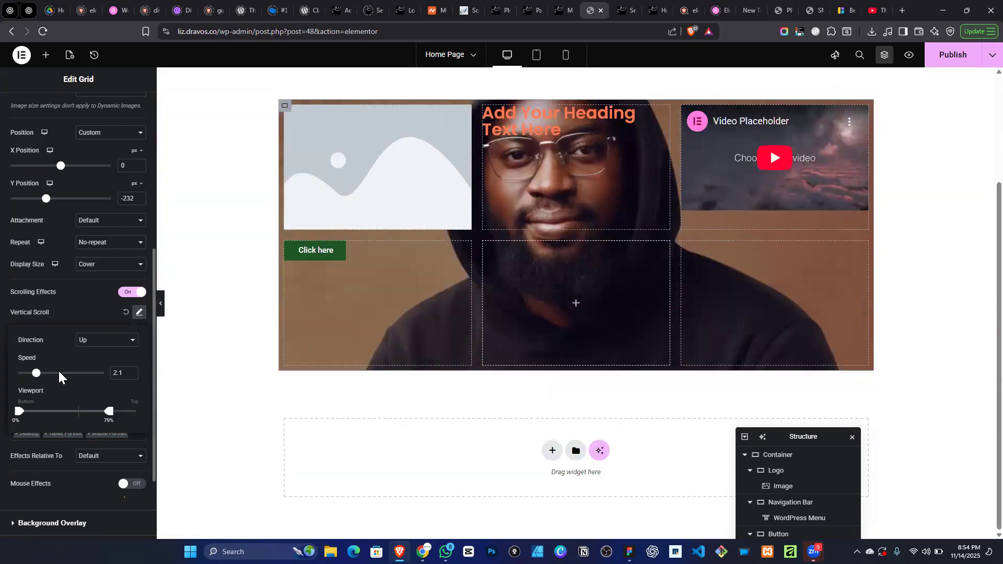
left_click_drag(36, 372, 59, 373)
scroll(439, 315, "up", 3)
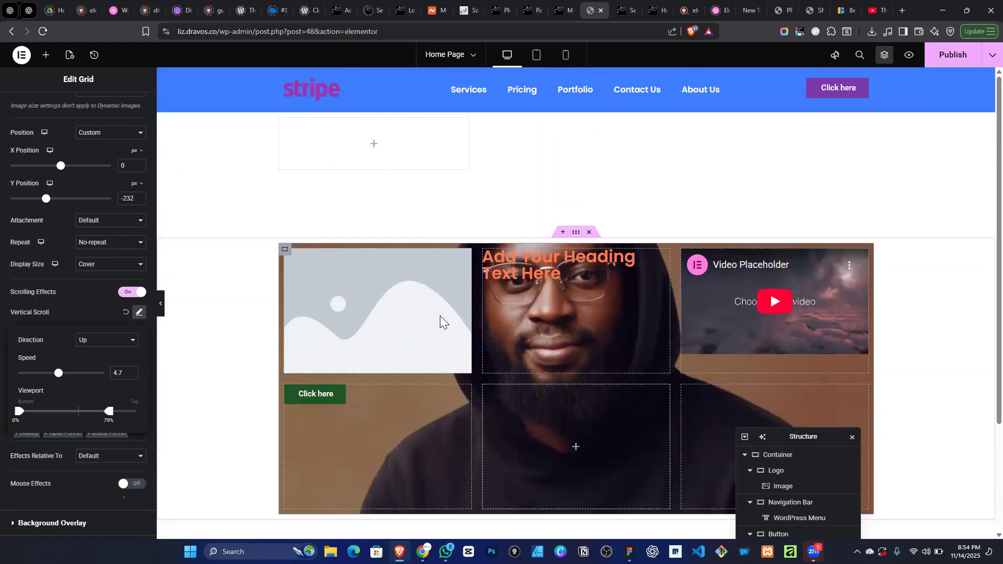
scroll(438, 317, "down", 3)
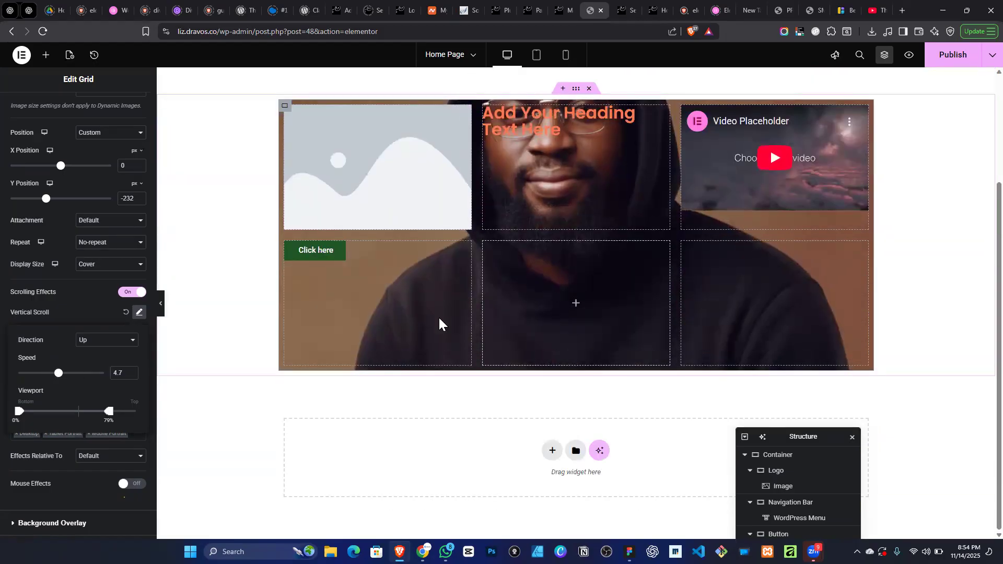
Set the Vertical Scroll direction to Down and check the result
left_click(117, 345)
left_click(118, 367)
scroll(574, 327, "up", 3)
scroll(580, 326, "down", 3)
scroll(581, 323, "up", 3)
scroll(581, 325, "down", 3)
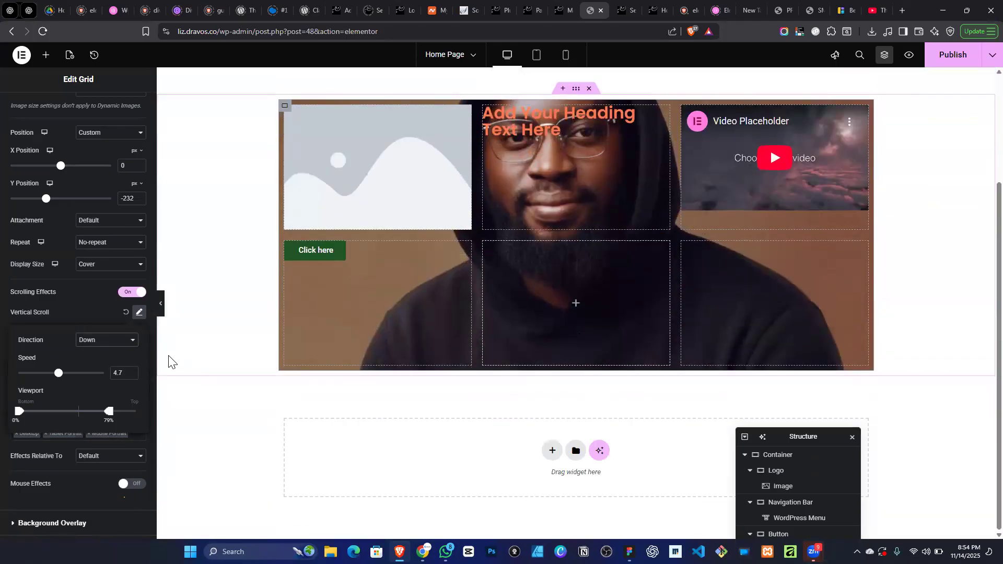
left_click(137, 312)
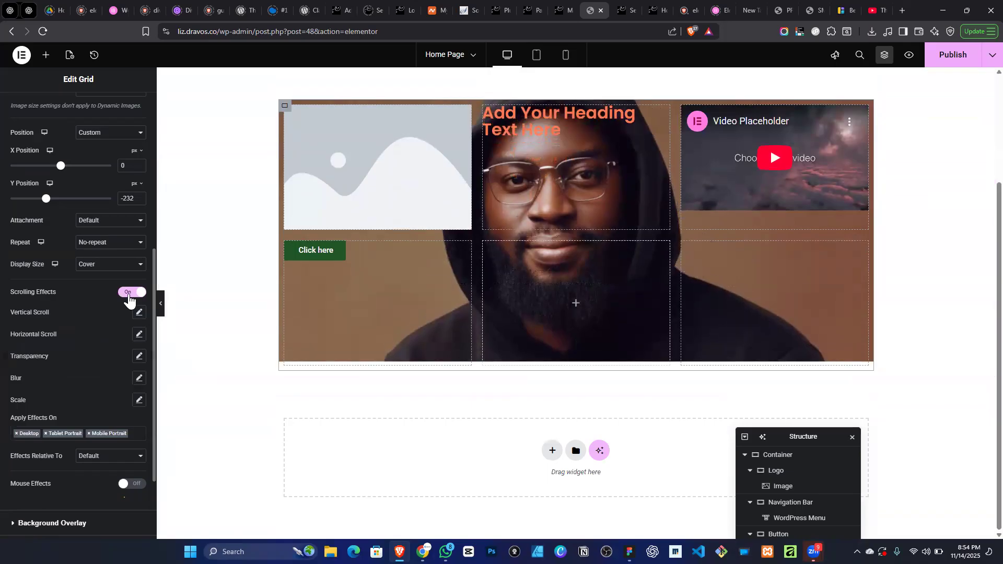
Switch Scrolling Effects off and turn on Mouse Effects for the grid background
left_click(132, 292)
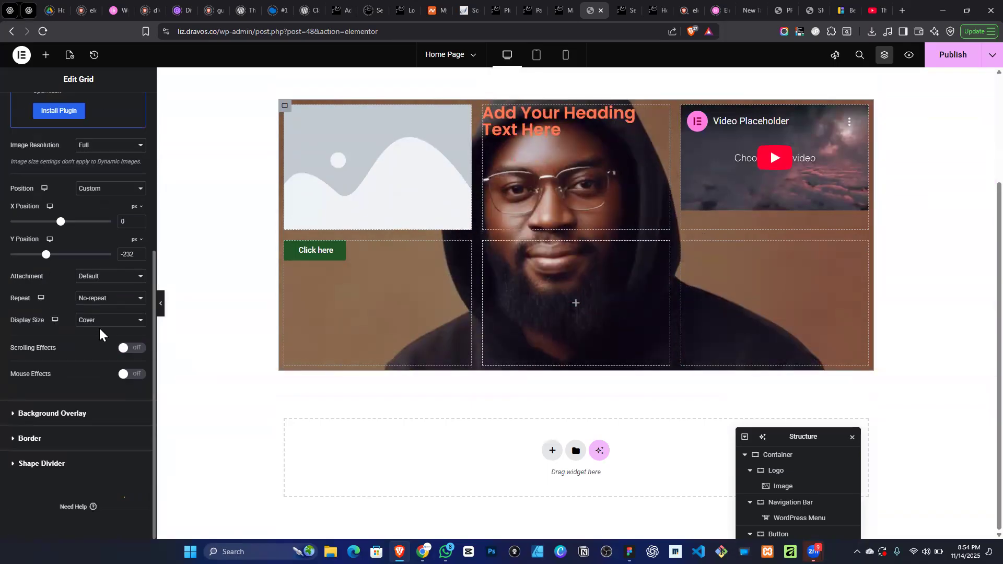
left_click(126, 375)
left_click(140, 396)
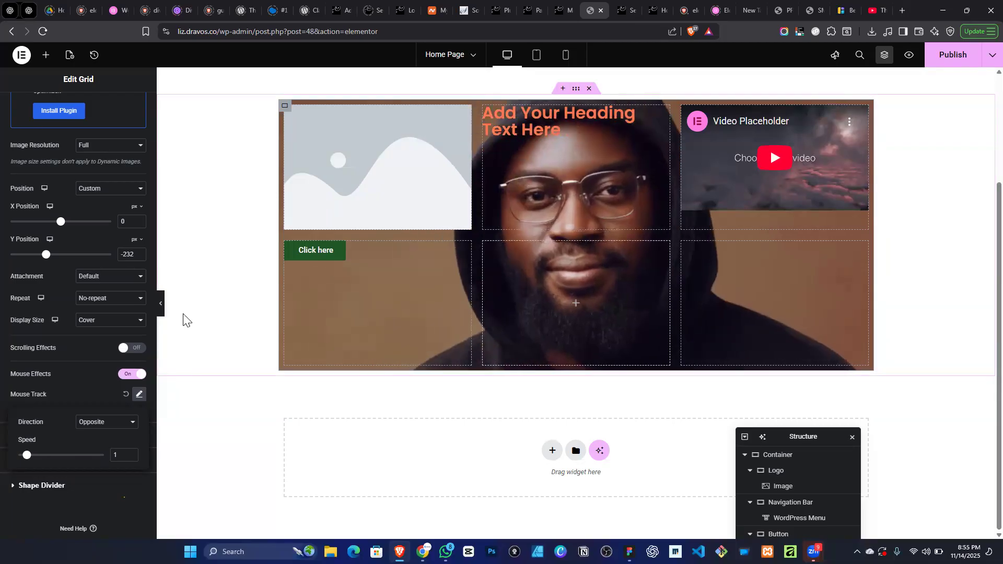
left_click(91, 421)
left_click(91, 421)
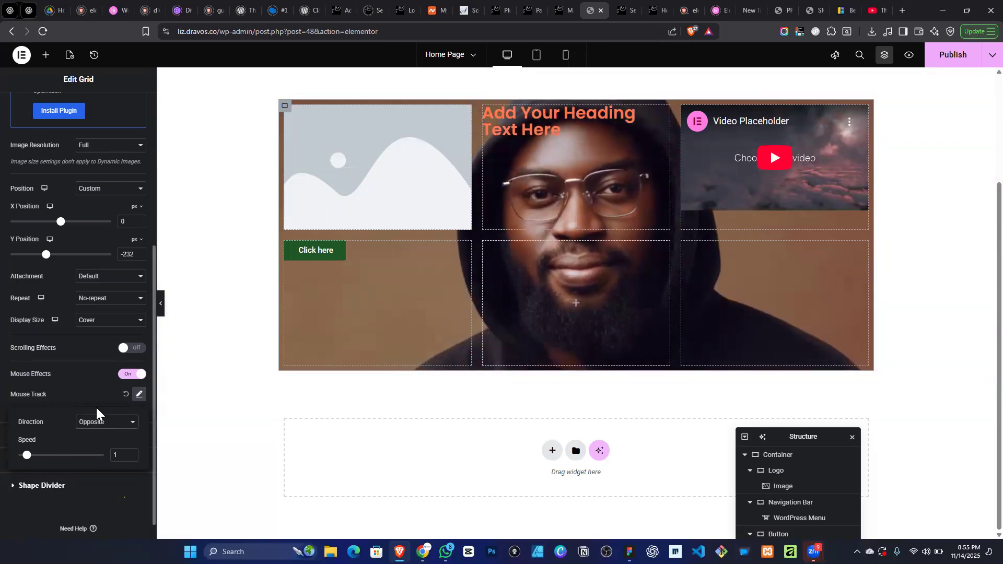
scroll(96, 390, "down", 1)
left_click(80, 362)
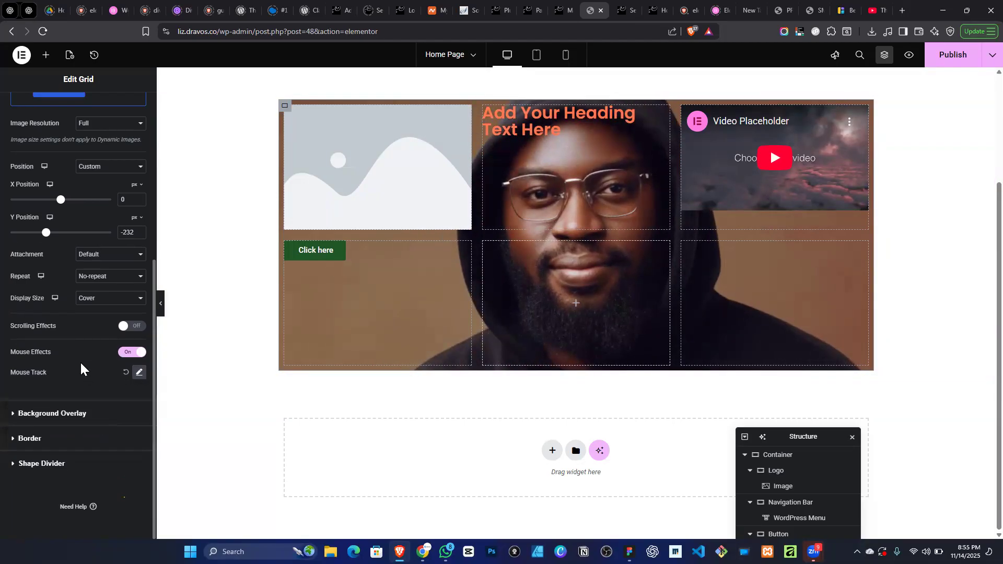
Test Mouse Track with Direct direction, then switch Mouse Effects off again
left_click(138, 373)
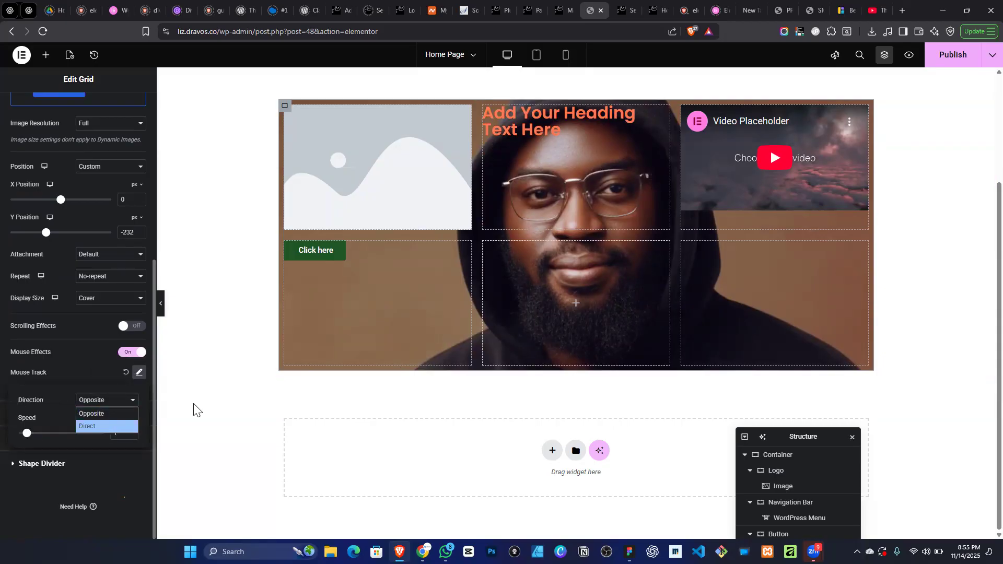
left_click(107, 426)
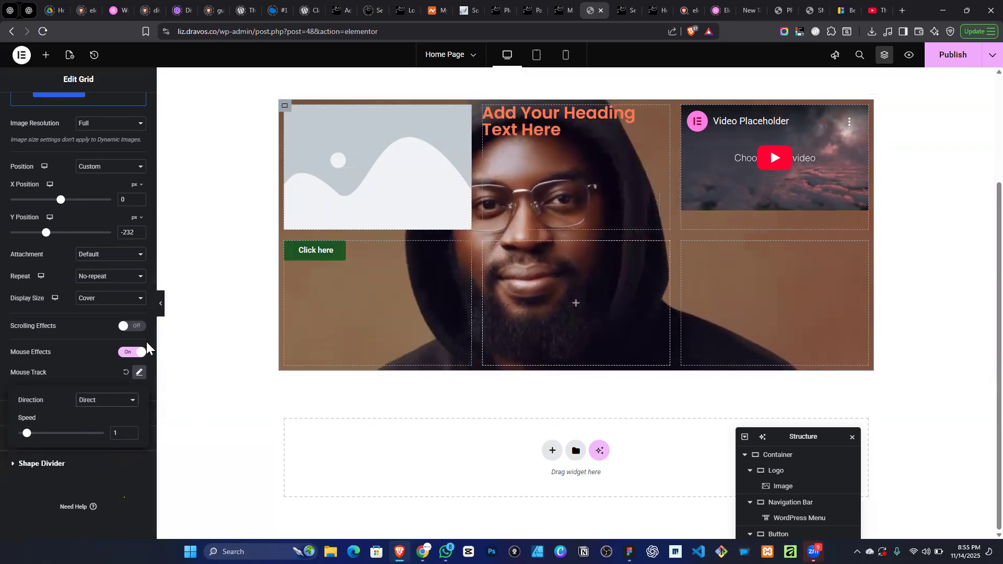
left_click(125, 373)
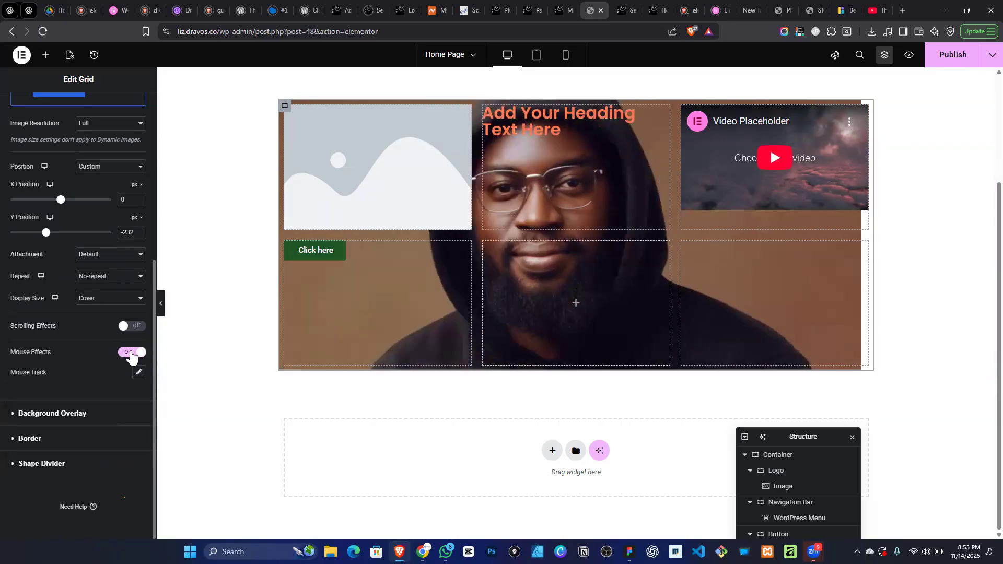
left_click(131, 353)
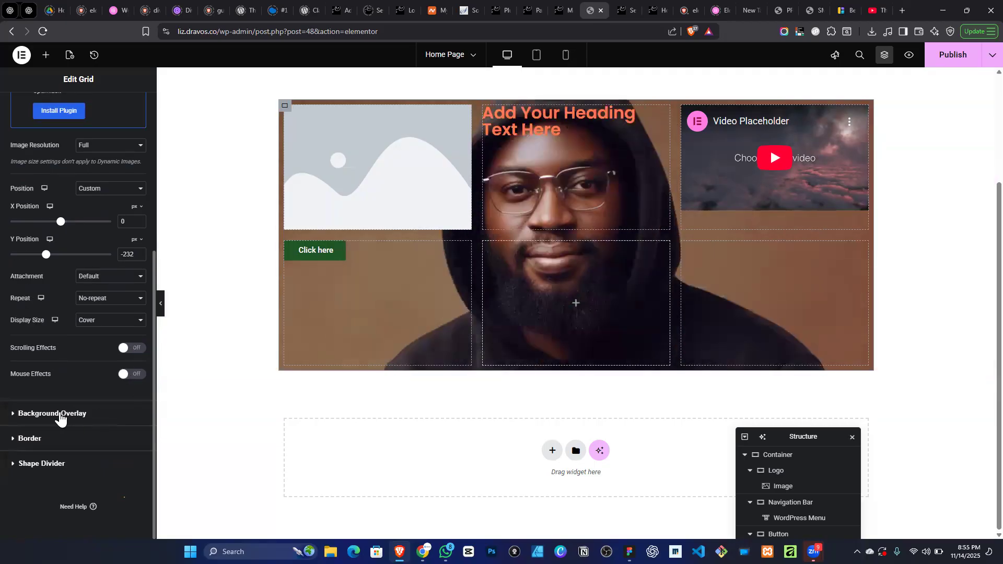
Add a black Background Overlay from Global Colors at 0.36 opacity
left_click(37, 412)
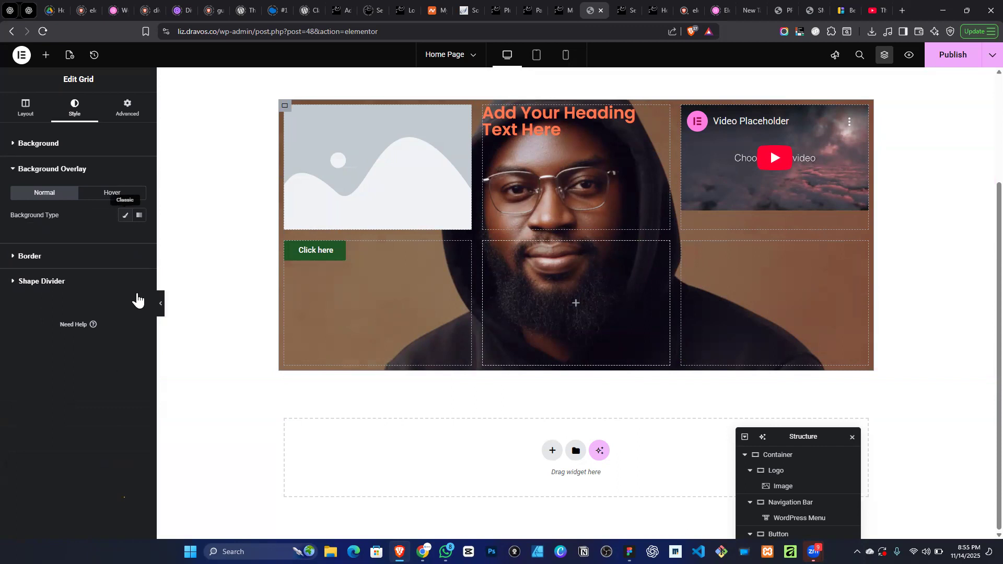
left_click(125, 238)
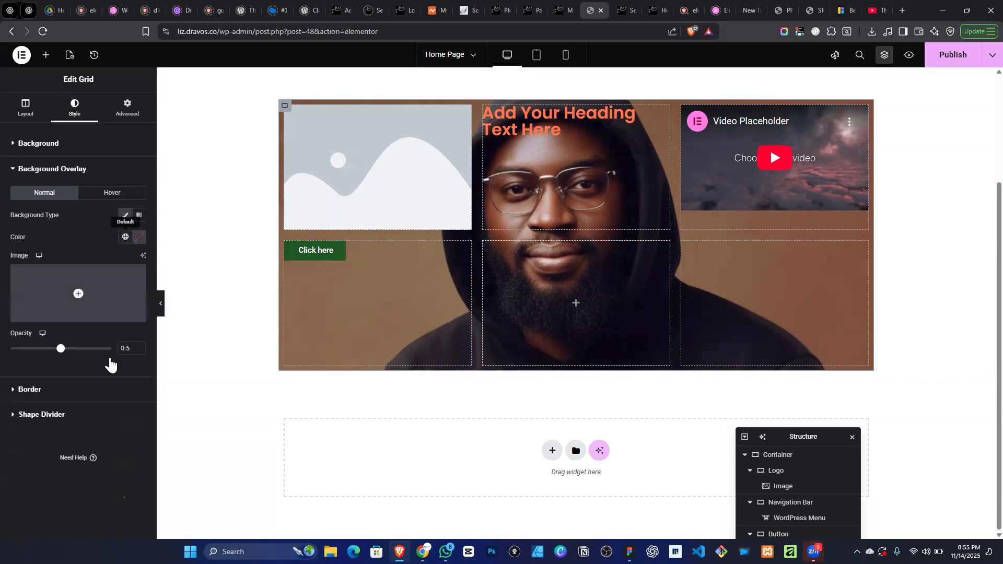
left_click(129, 368)
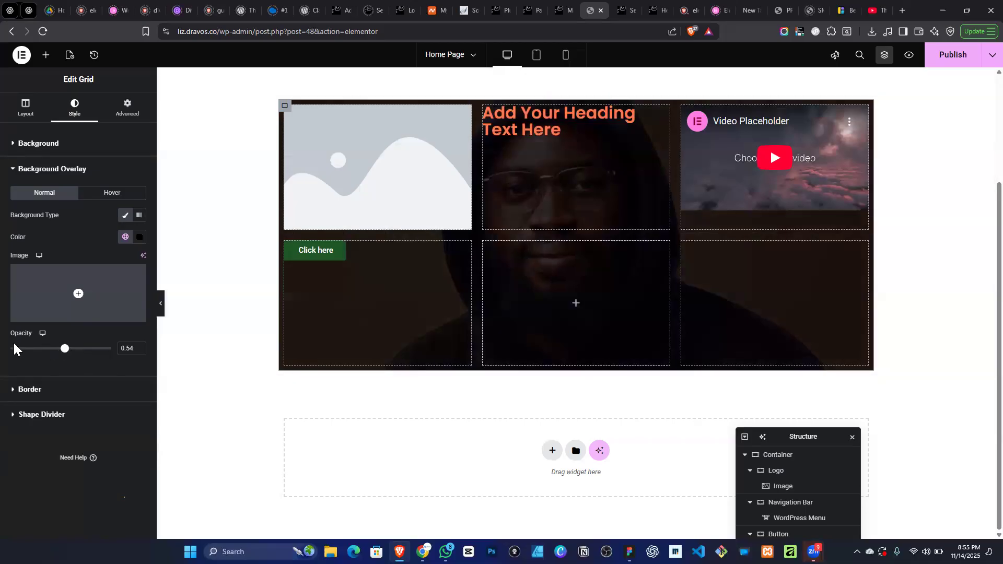
mouse_move(64, 355)
left_mouse_down()
mouse_move(23, 352)
mouse_move(157, 344)
mouse_move(40, 352)
mouse_move(61, 353)
mouse_move(48, 353)
left_mouse_up()
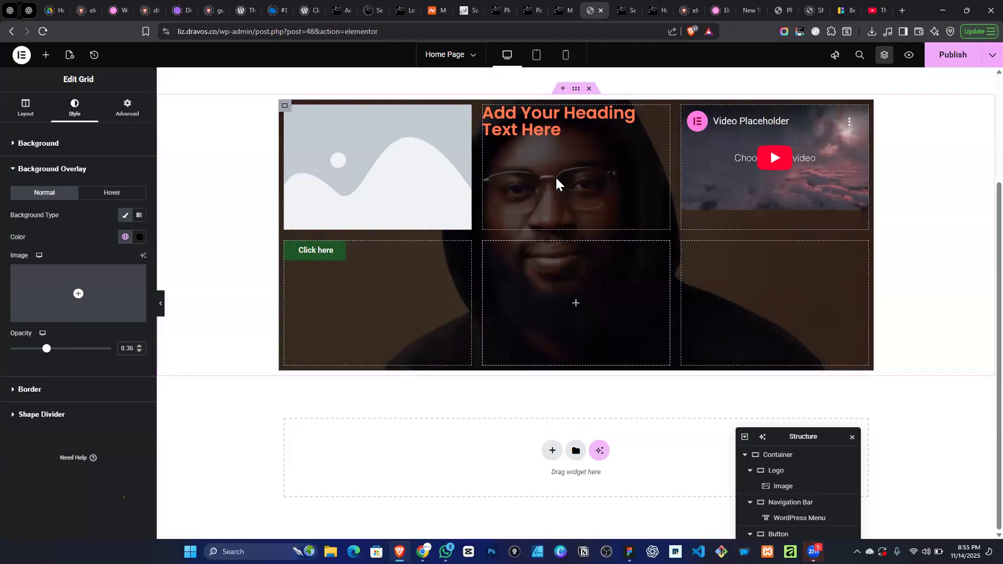
left_click(31, 390)
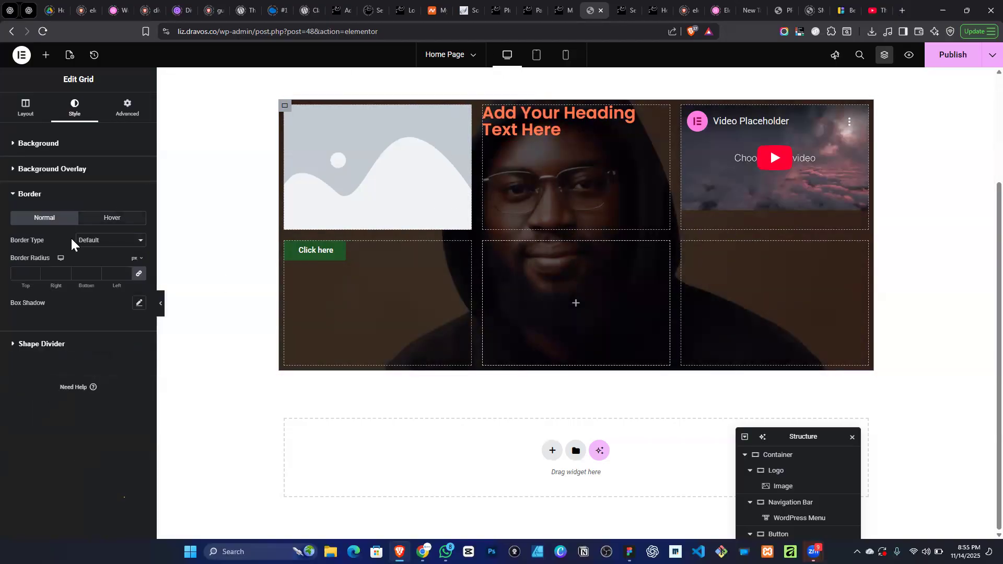
Set the grid's border width to 20 on all sides in the orange Primary colour
left_click(92, 250)
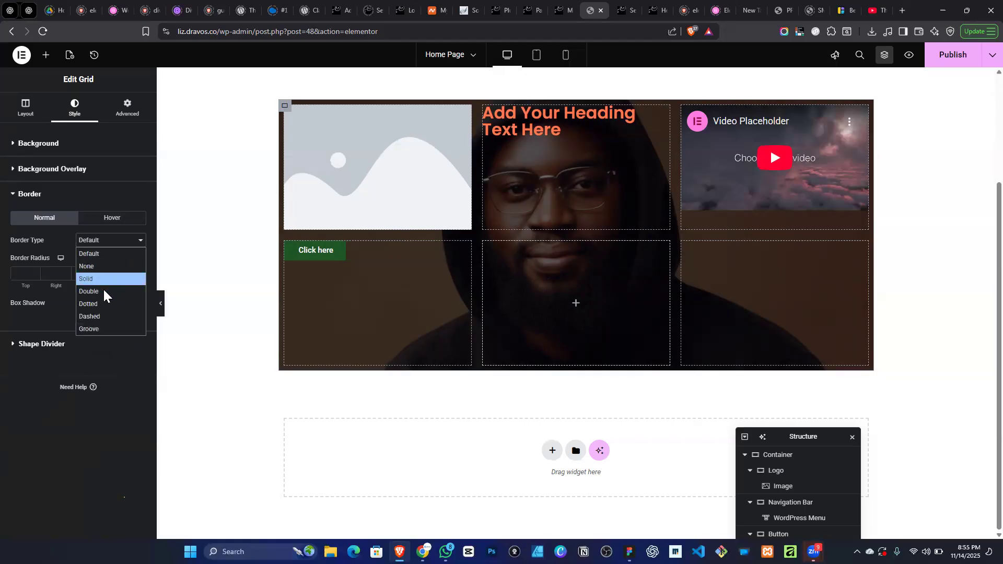
left_click(103, 287)
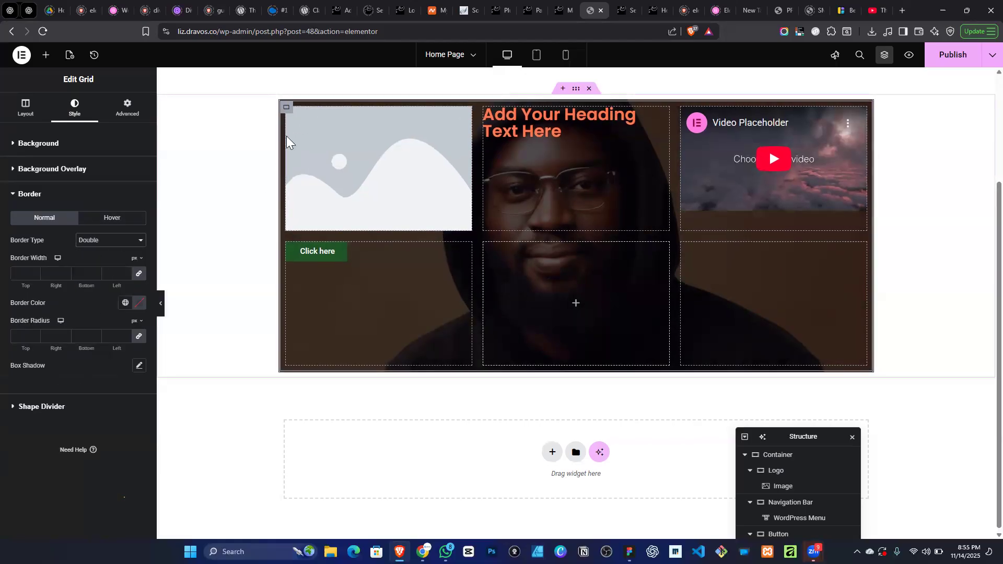
left_click(62, 272)
type("20")
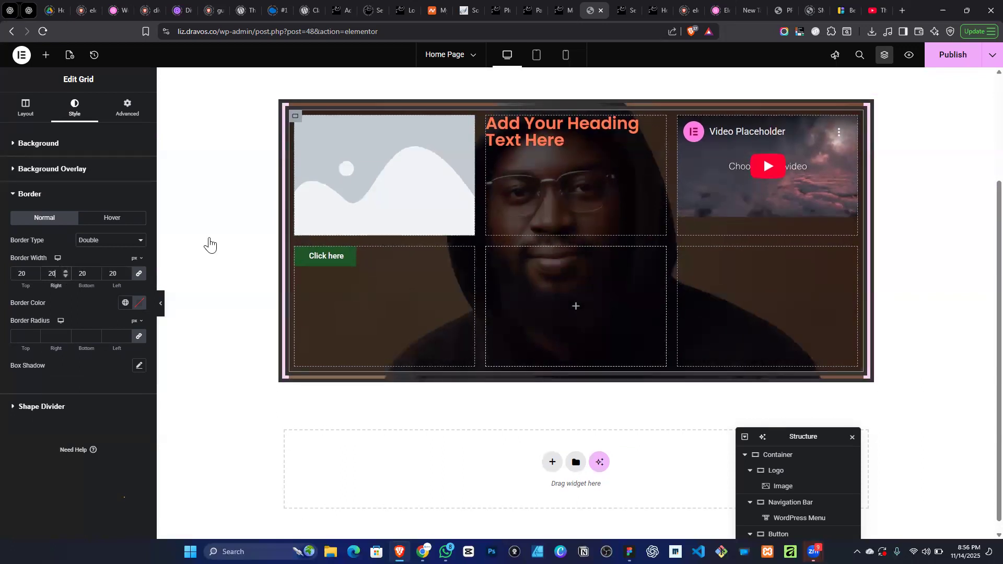
left_click(123, 303)
left_click(71, 349)
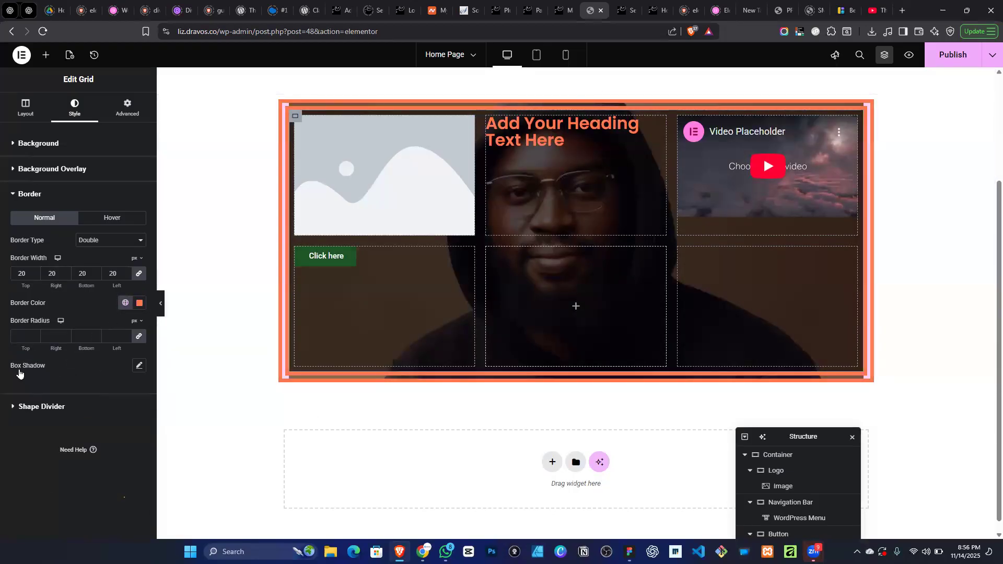
Change the grid's Border Type to Solid
left_click(112, 242)
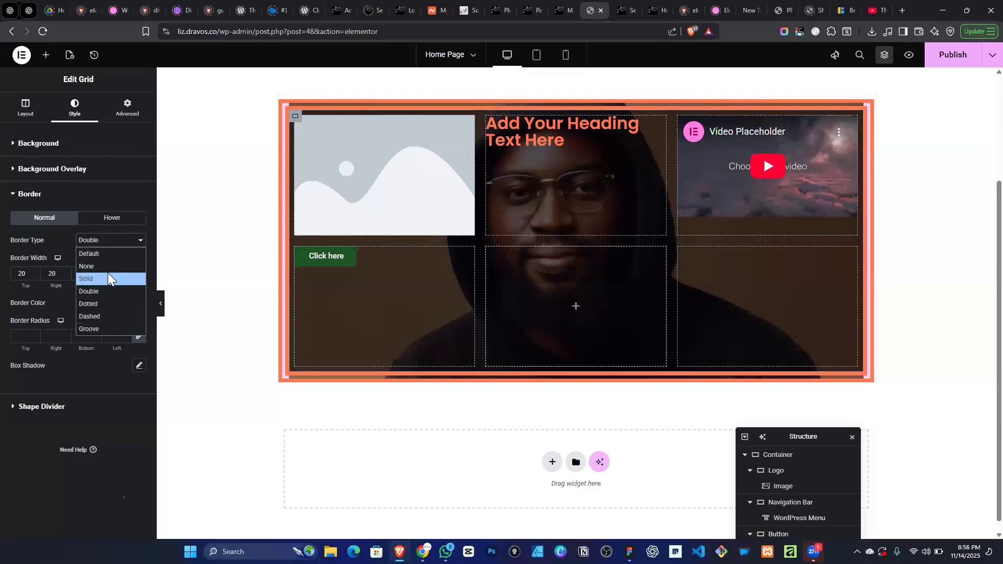
left_click(108, 269)
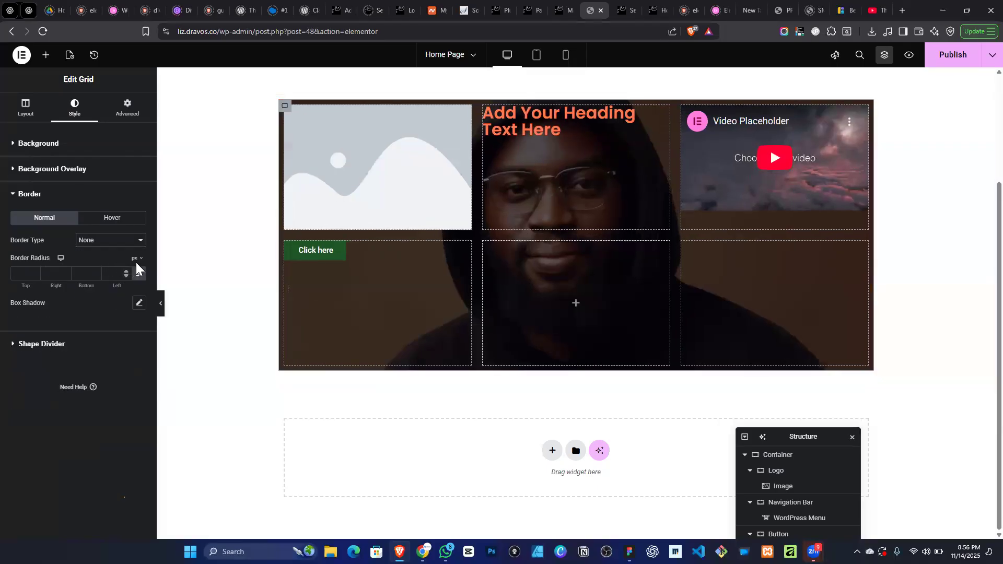
left_click(112, 273)
type("20")
left_click(100, 243)
left_click(101, 275)
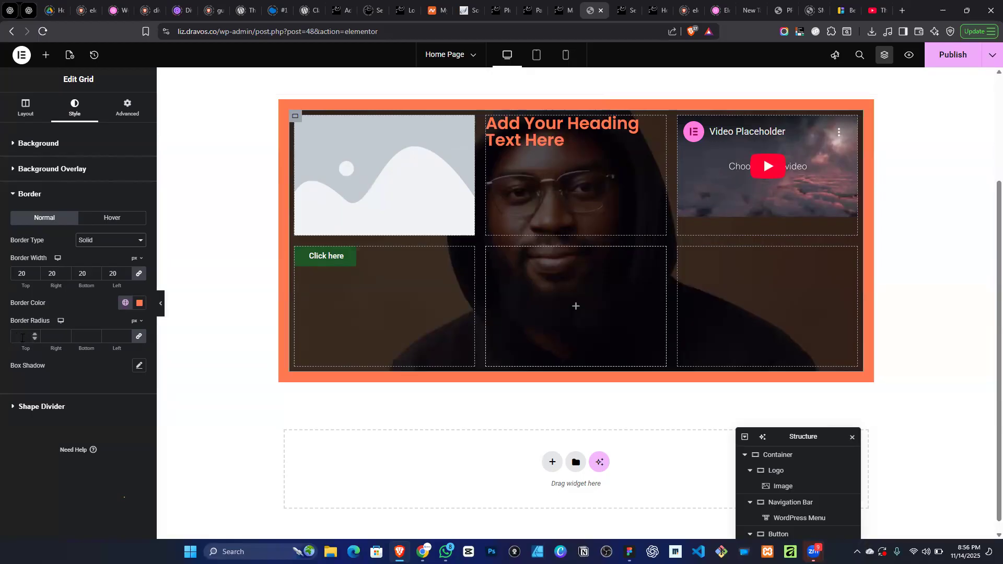
Give the grid a nearly opaque black box shadow: blur 0, horizontal 22, vertical 18
left_click(139, 366)
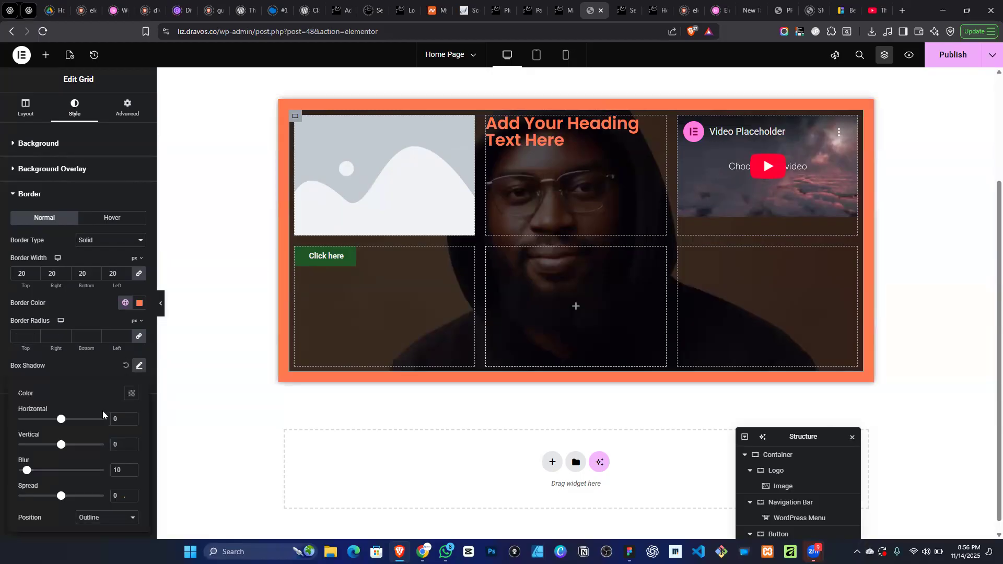
left_click(129, 395)
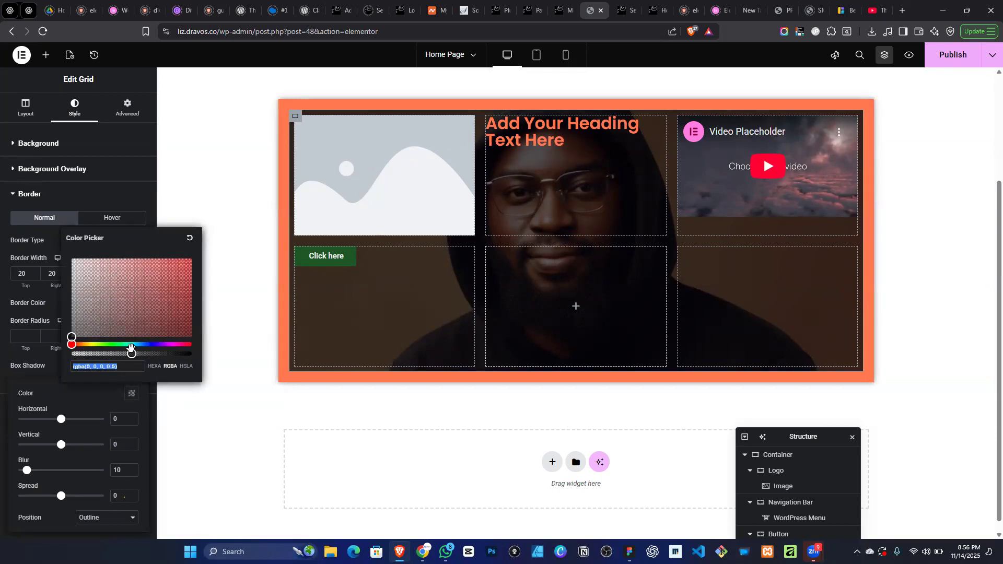
left_click_drag(132, 354, 184, 337)
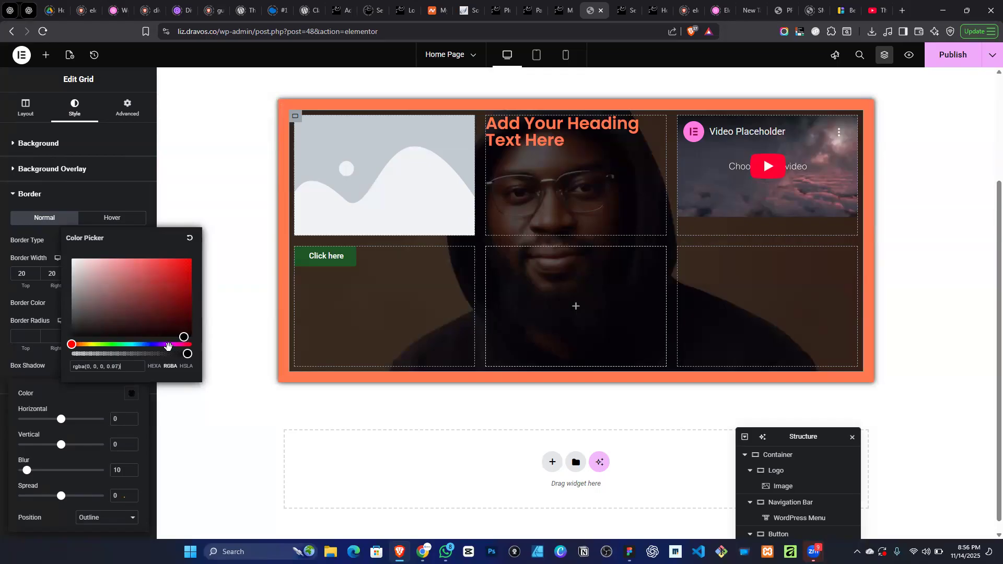
left_click_drag(29, 471, 6, 471)
left_click(139, 366)
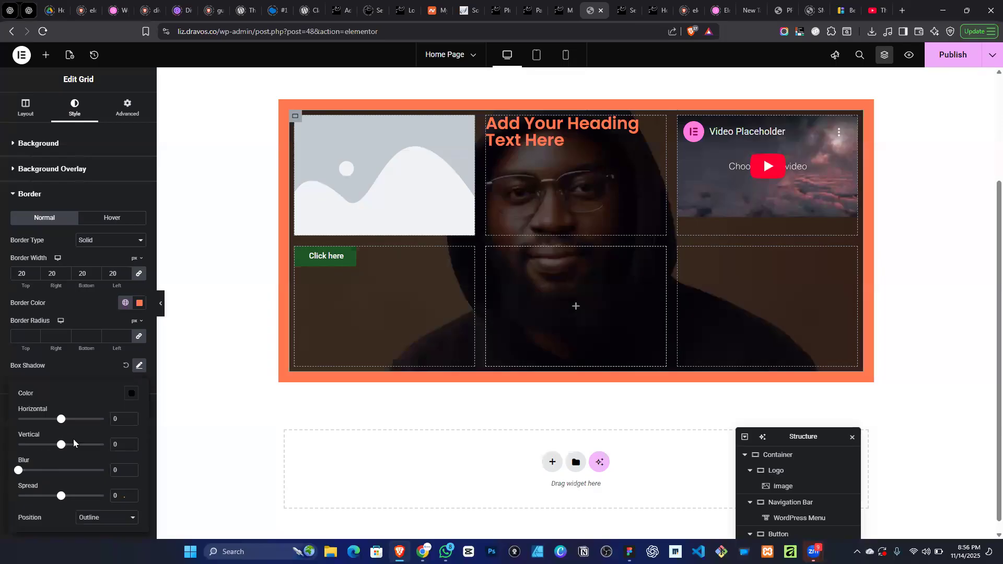
left_click_drag(61, 420, 68, 444)
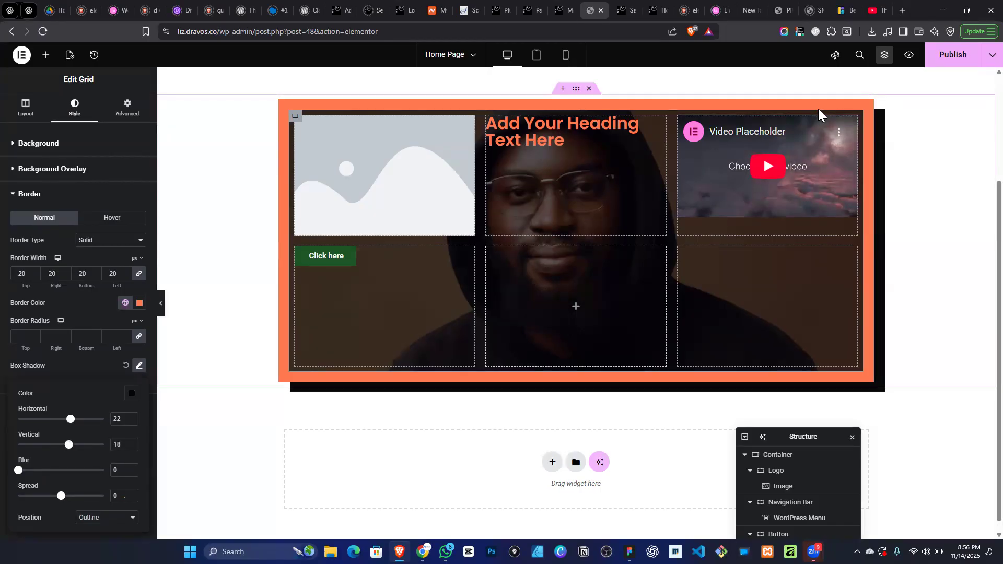
scroll(764, 156, "up", 3)
Give the Click here button a white box shadow: blur 0, horizontal 6, vertical 9
left_click(854, 88)
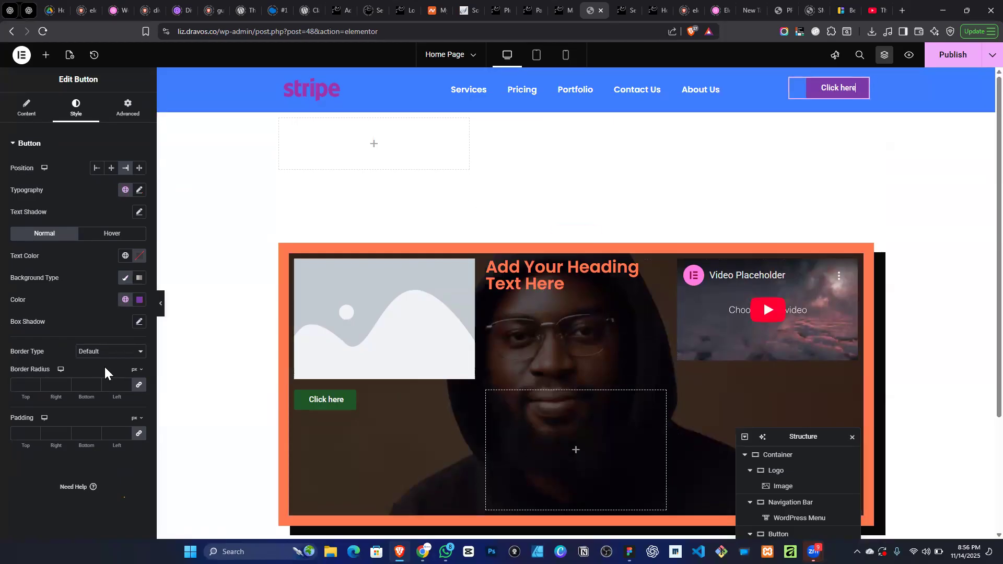
left_click(139, 322)
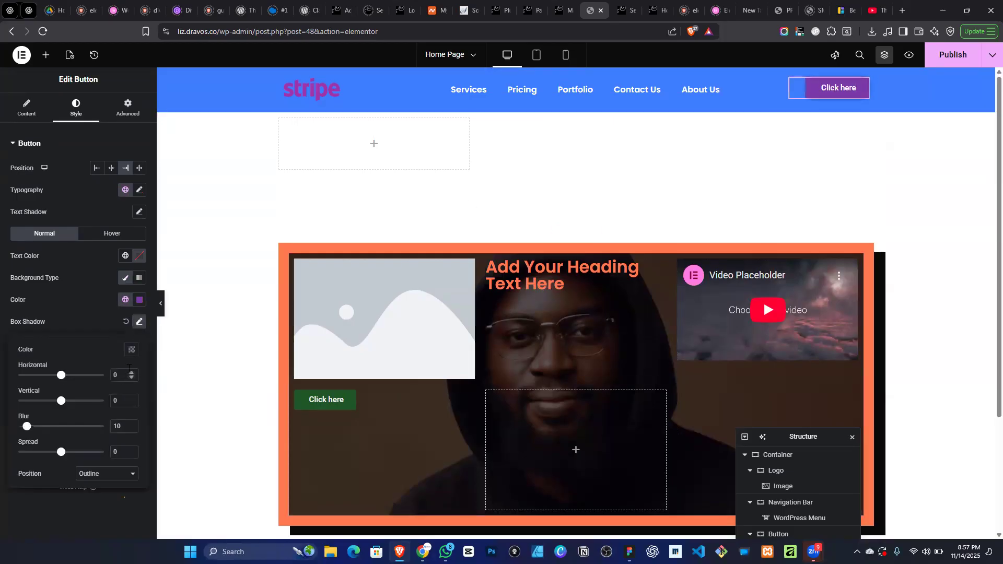
left_click(132, 349)
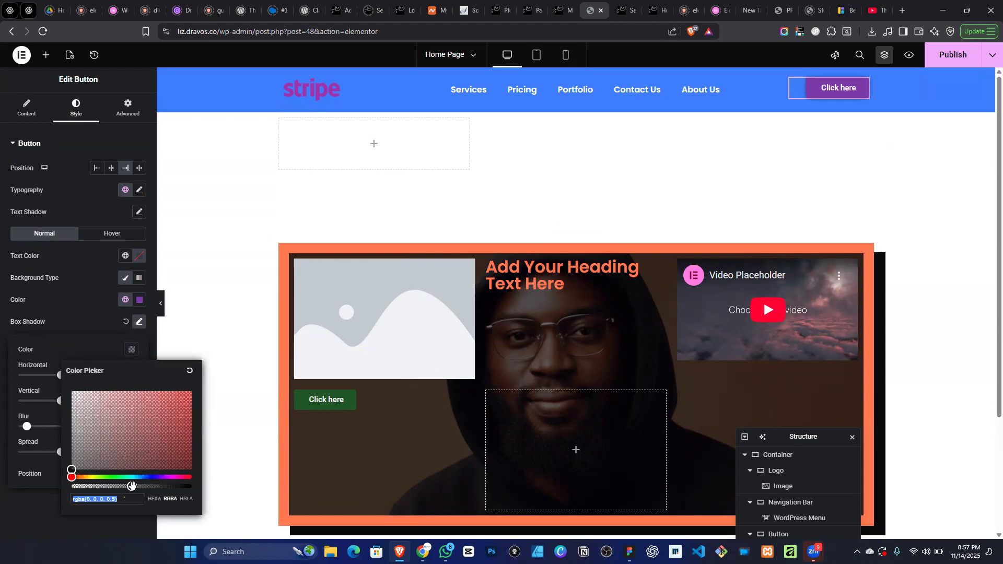
left_click_drag(190, 488, 227, 490)
left_click_drag(168, 467, 195, 476)
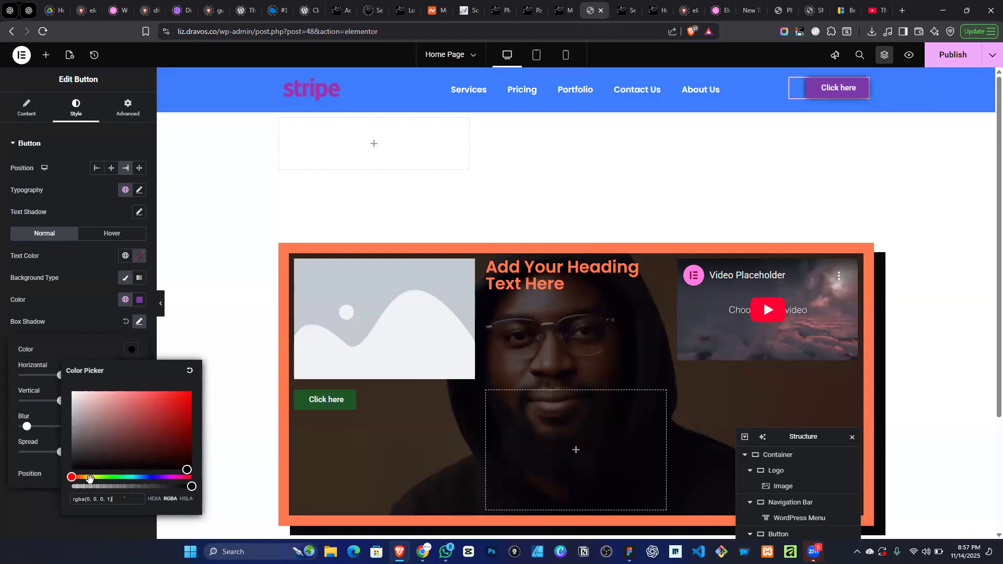
left_click_drag(27, 427, 5, 426)
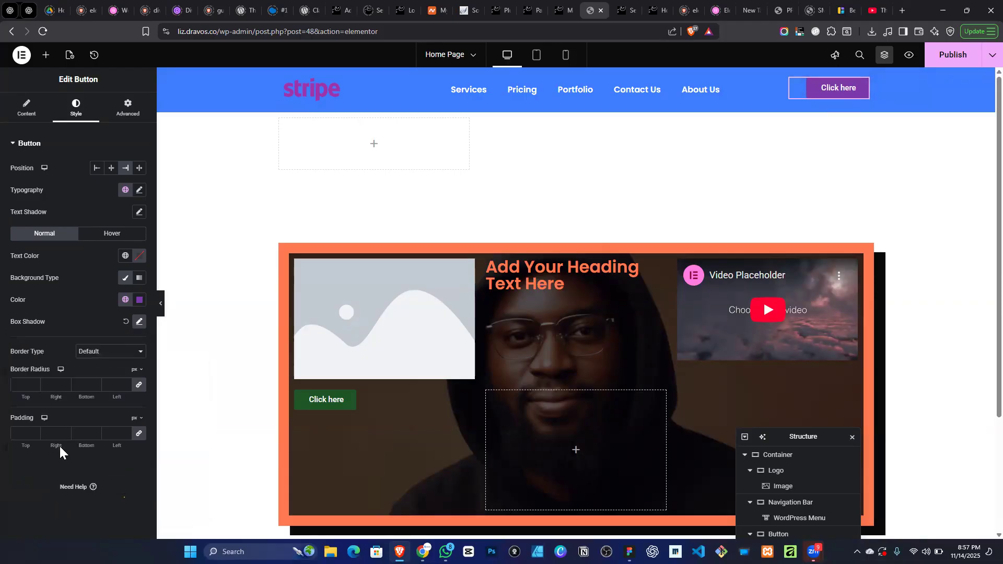
left_click(139, 323)
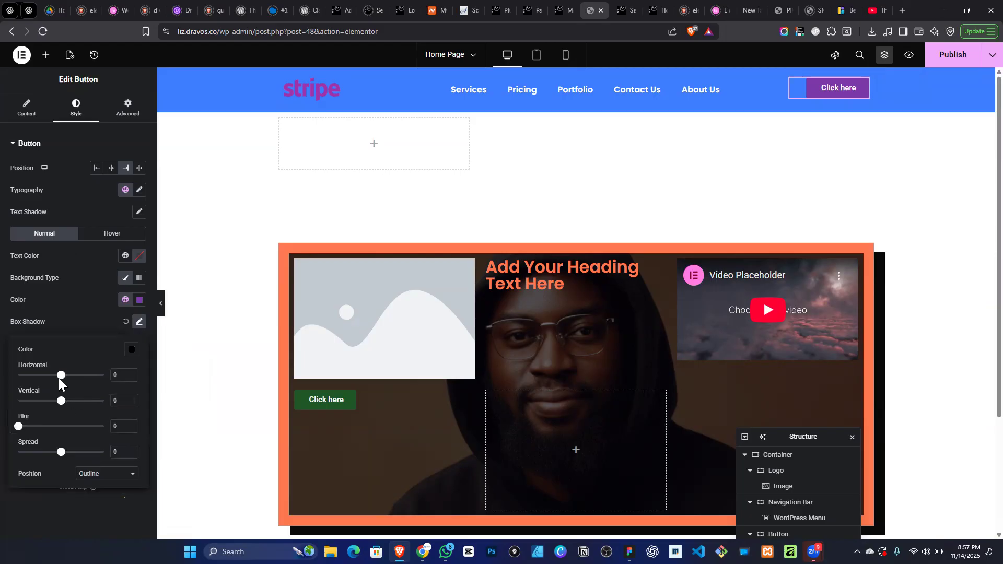
mouse_move(61, 381)
left_mouse_down()
mouse_move(71, 381)
mouse_move(73, 408)
mouse_move(60, 406)
mouse_move(65, 377)
left_mouse_up()
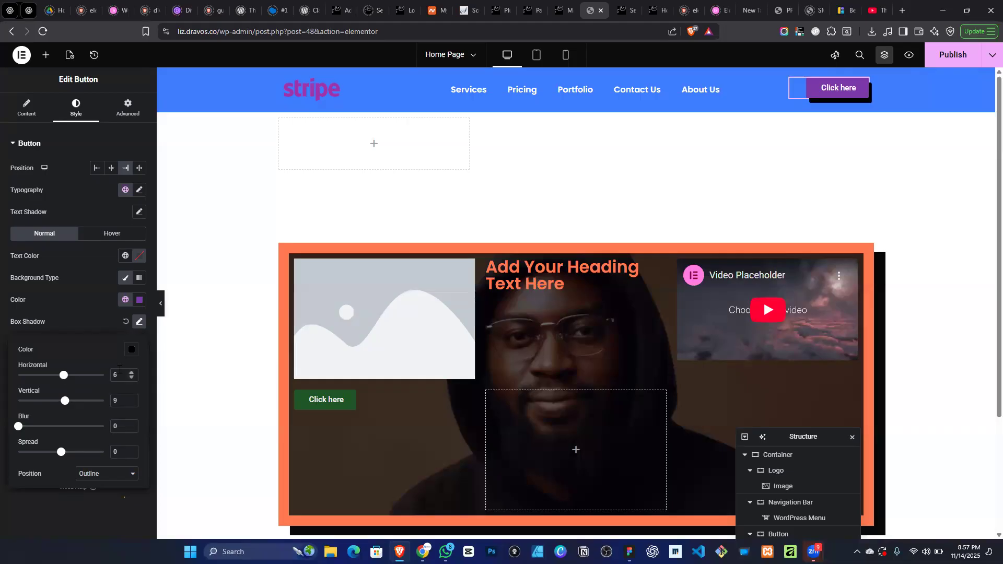
left_click(131, 353)
left_click_drag(99, 417, 30, 342)
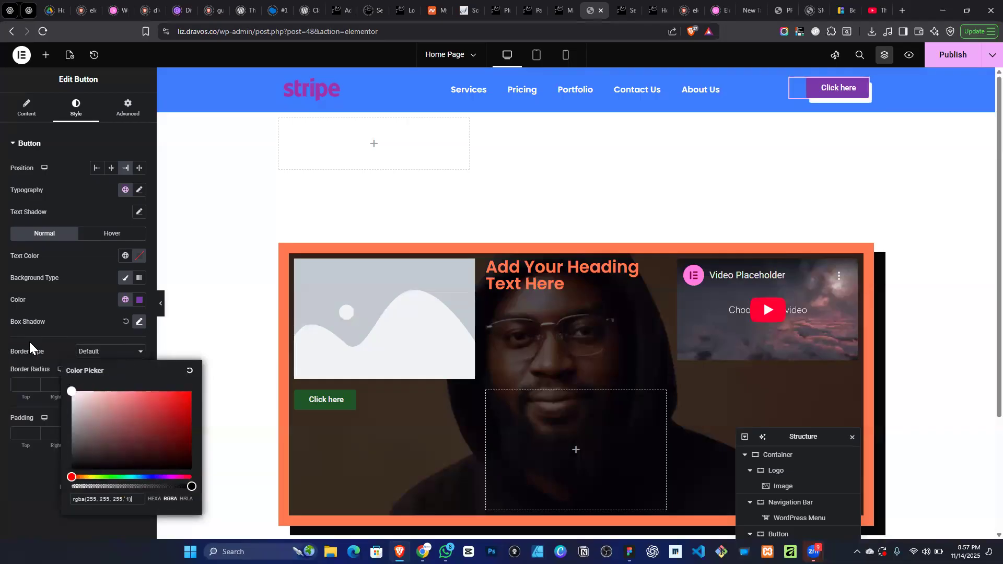
left_click(85, 323)
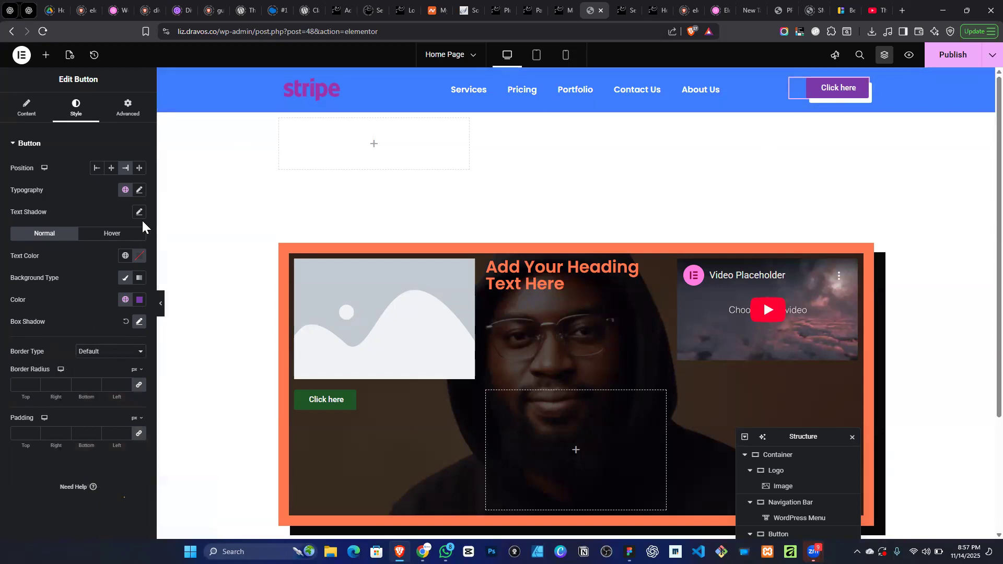
In the button's Hover style, apply the Pulse hover animation
left_click(118, 235)
scroll(102, 403, "down", 2)
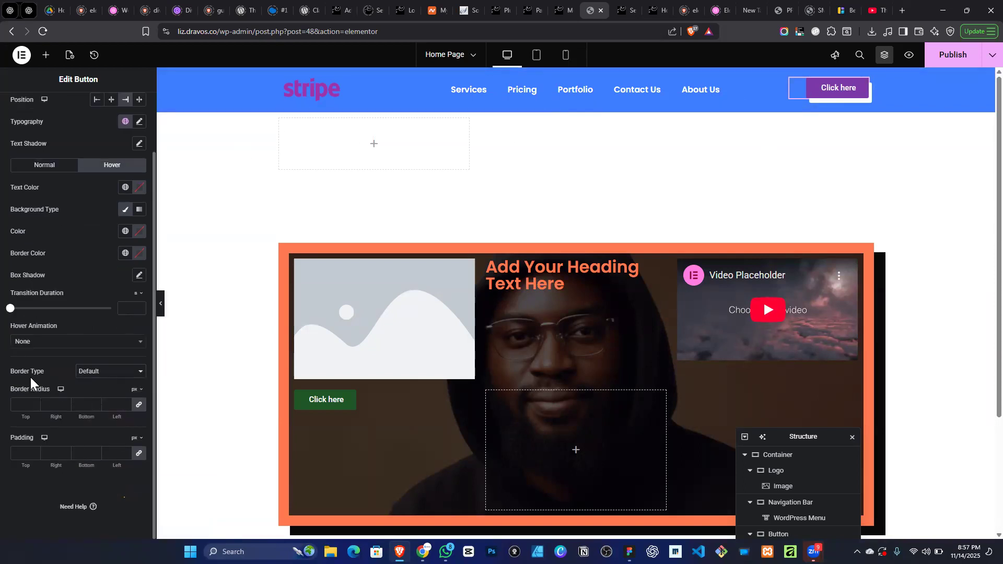
left_click(63, 345)
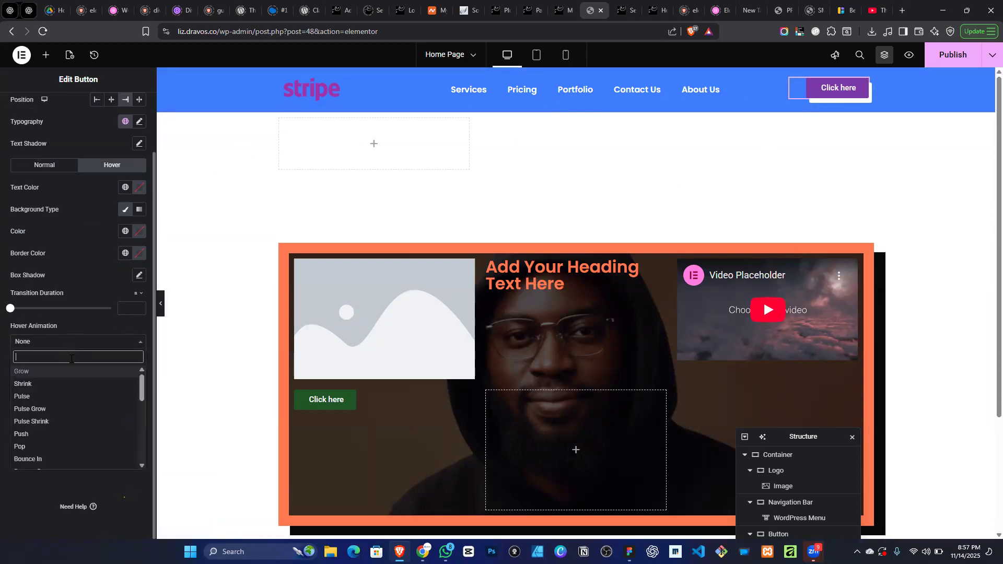
left_click(44, 397)
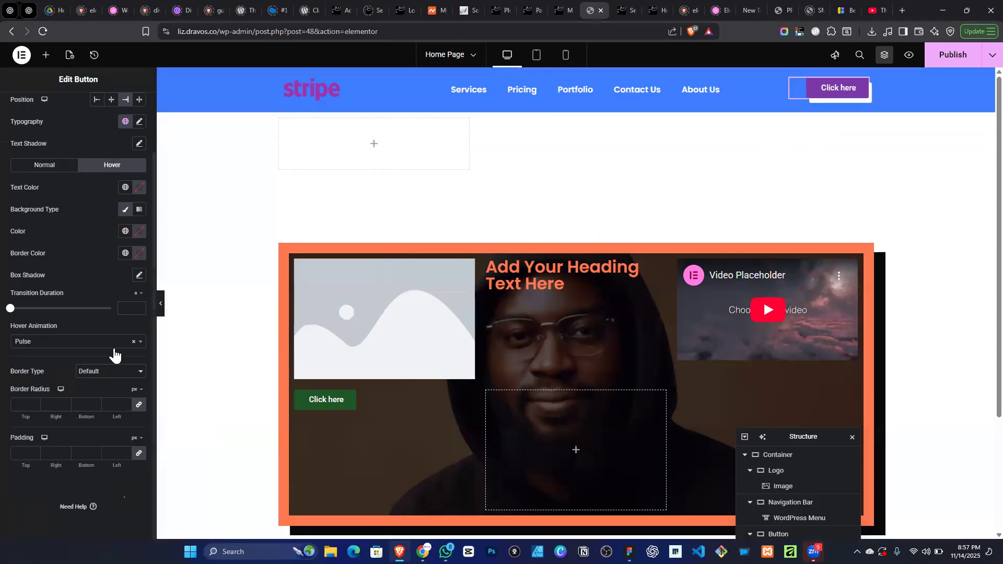
Try an inset hover box shadow, then set it back to Outline
left_click(138, 276)
left_click(93, 433)
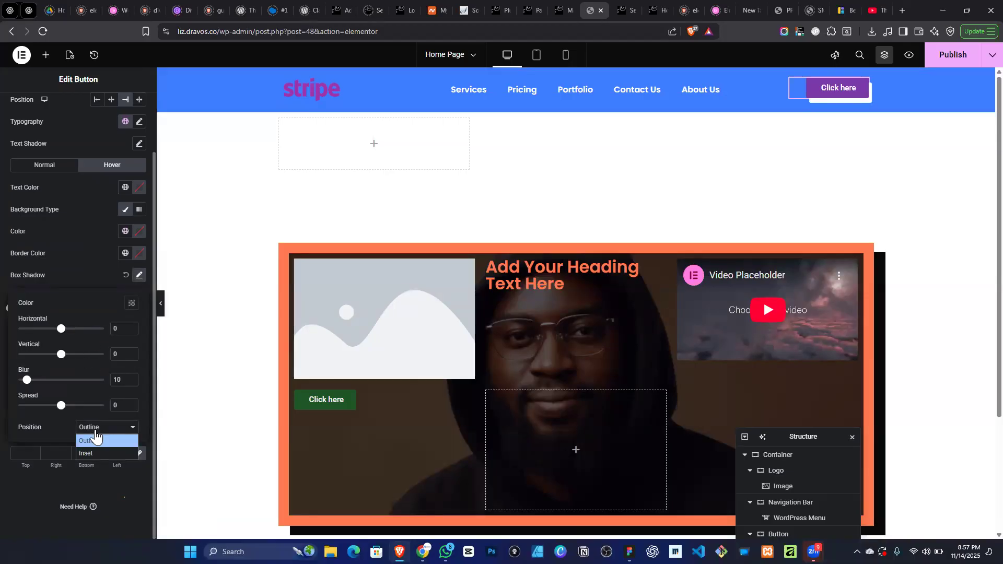
left_click(102, 448)
left_click(105, 428)
left_click(96, 441)
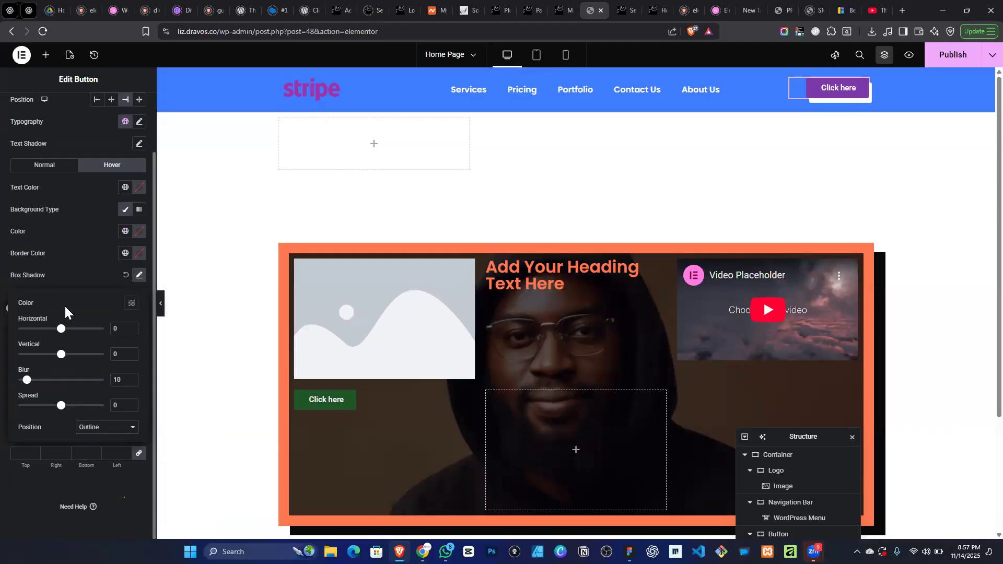
left_click(86, 285)
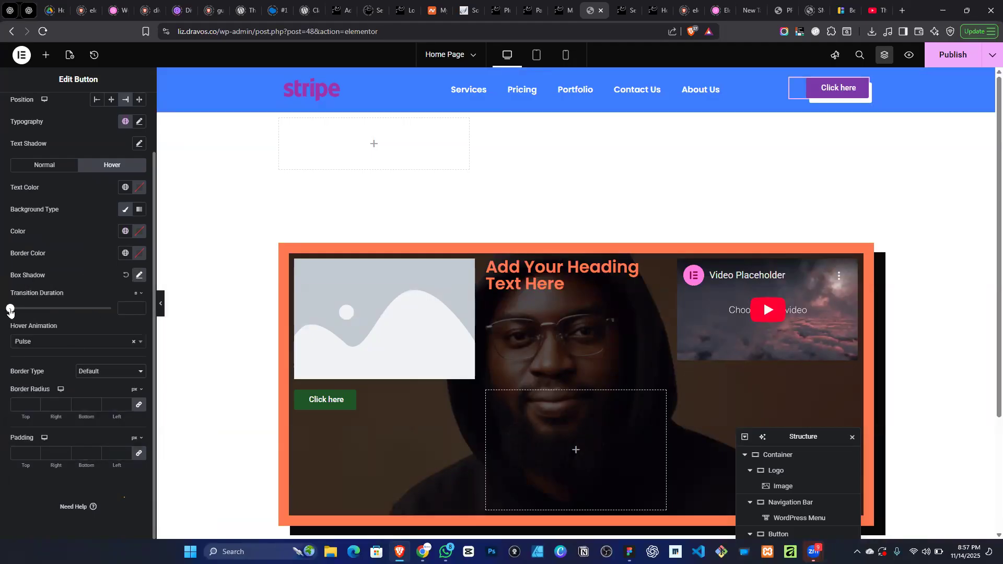
Switch the button's hover animation to Grow
left_click(41, 342)
left_click(52, 393)
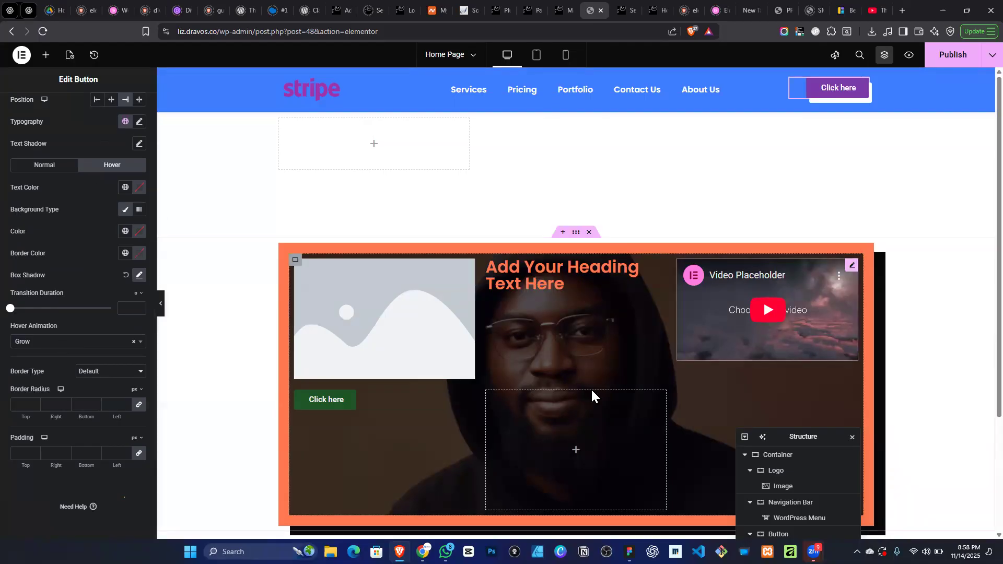
scroll(592, 392, "down", 2)
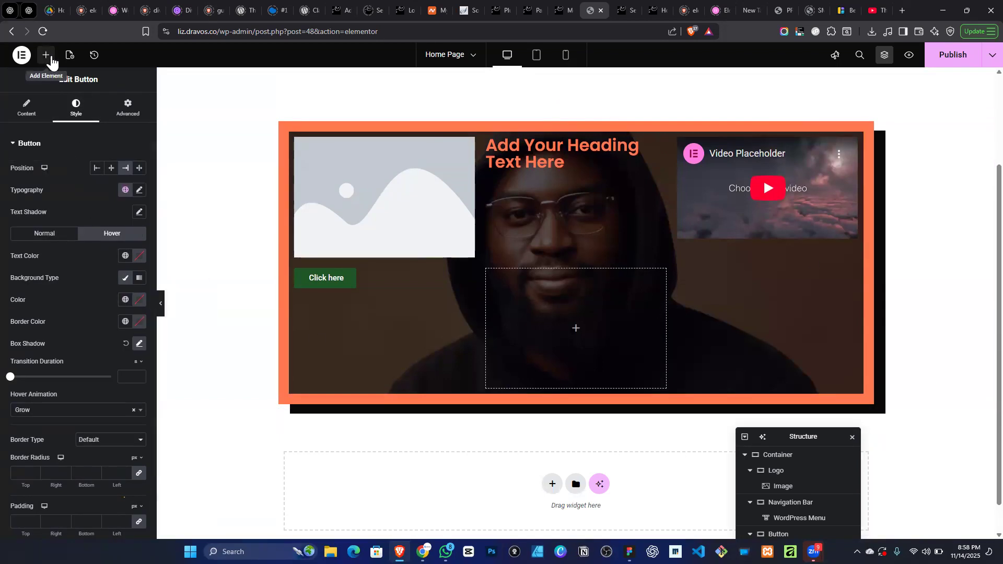
Add a new single-column flexbox container below the grid
left_click(46, 55)
scroll(486, 282, "down", 1)
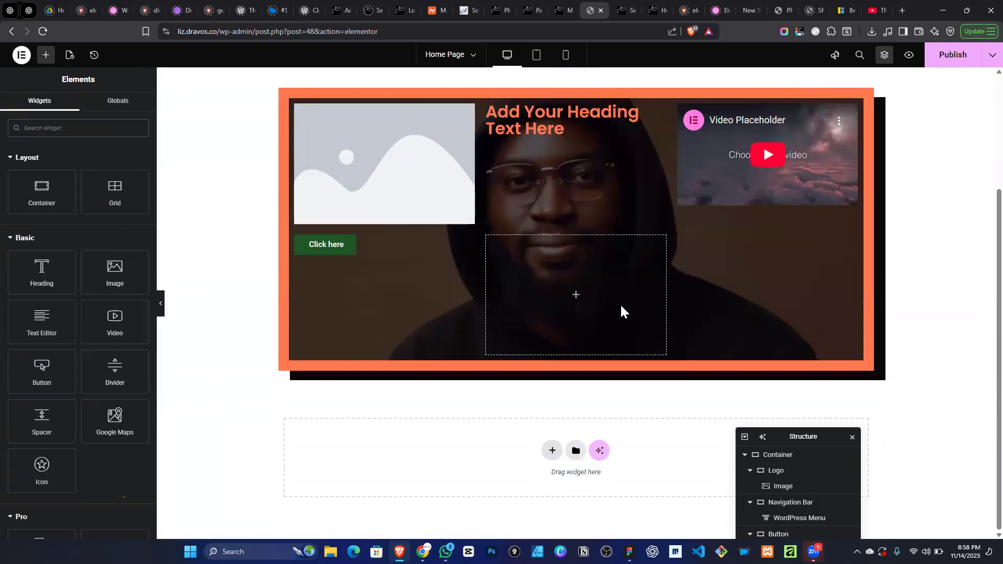
left_click(560, 456)
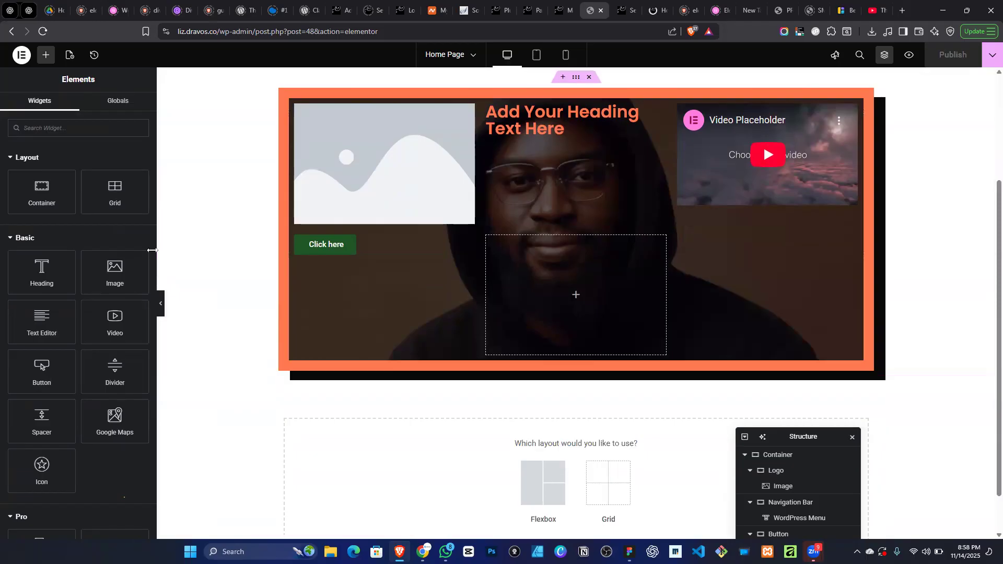
left_click(543, 478)
left_click(432, 473)
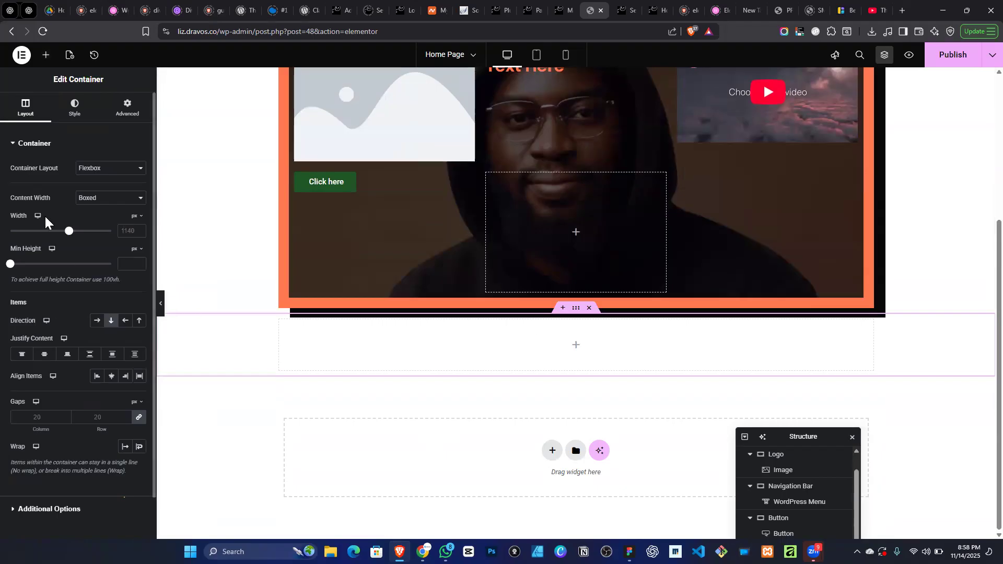
Drop a Heading widget into the new container and retitle it 'Welcome TO My Website'
left_click(46, 54)
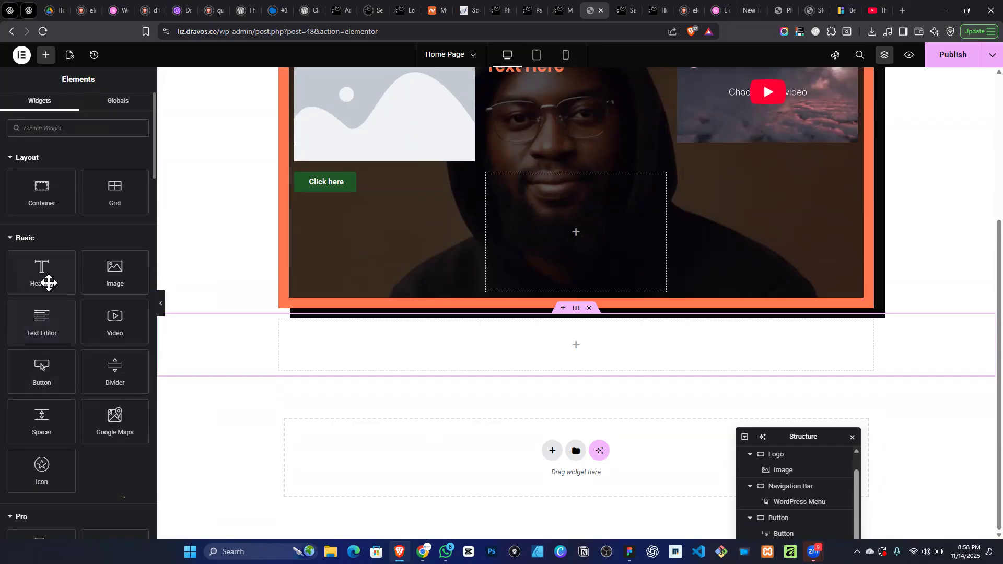
left_click_drag(36, 269, 475, 345)
left_click(76, 189)
key("ctrl+a")
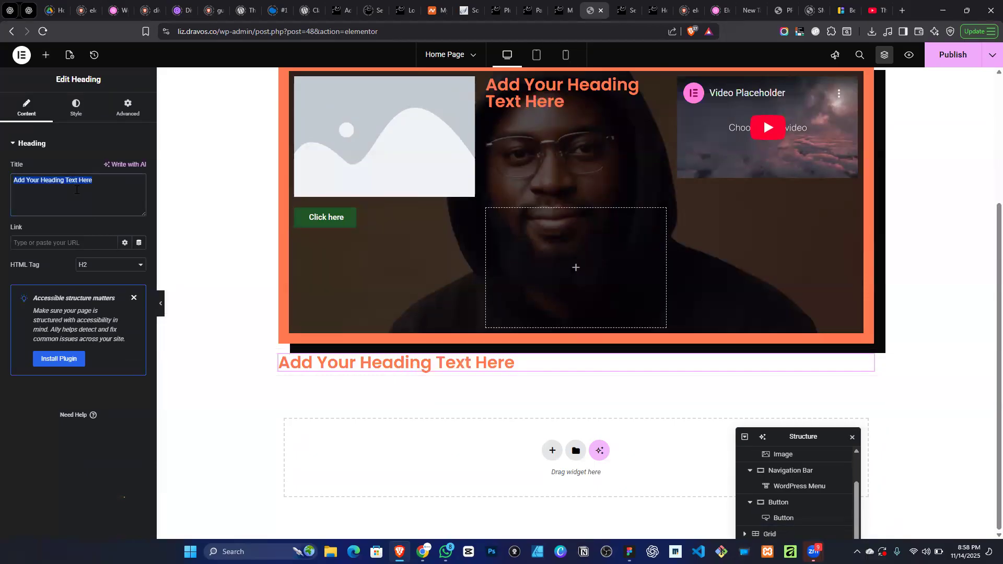
type("Welcome TO My Website")
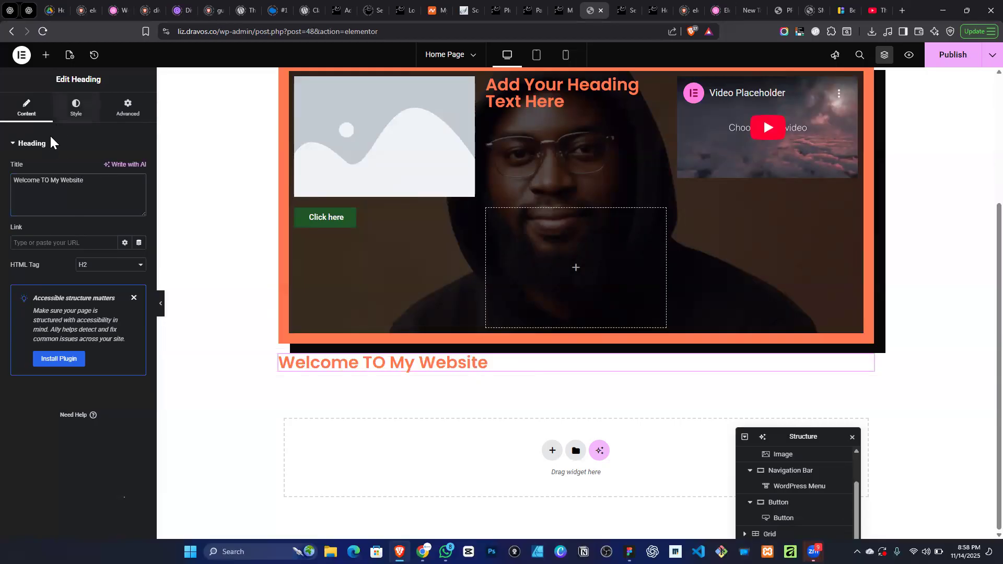
Keep the heading left-aligned and style it as Poppins, uppercase, Normal style, underlined
left_click(75, 111)
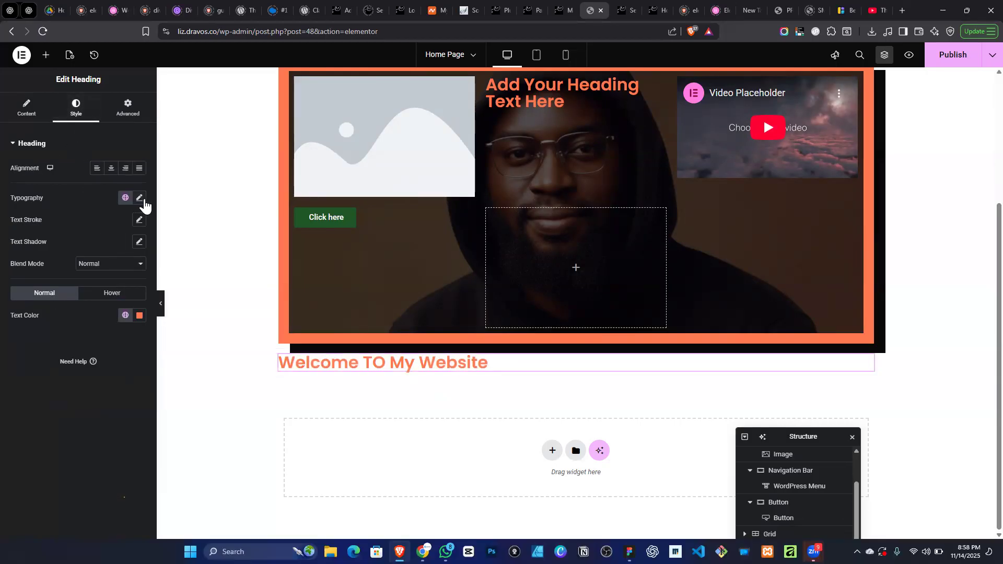
left_click(112, 168)
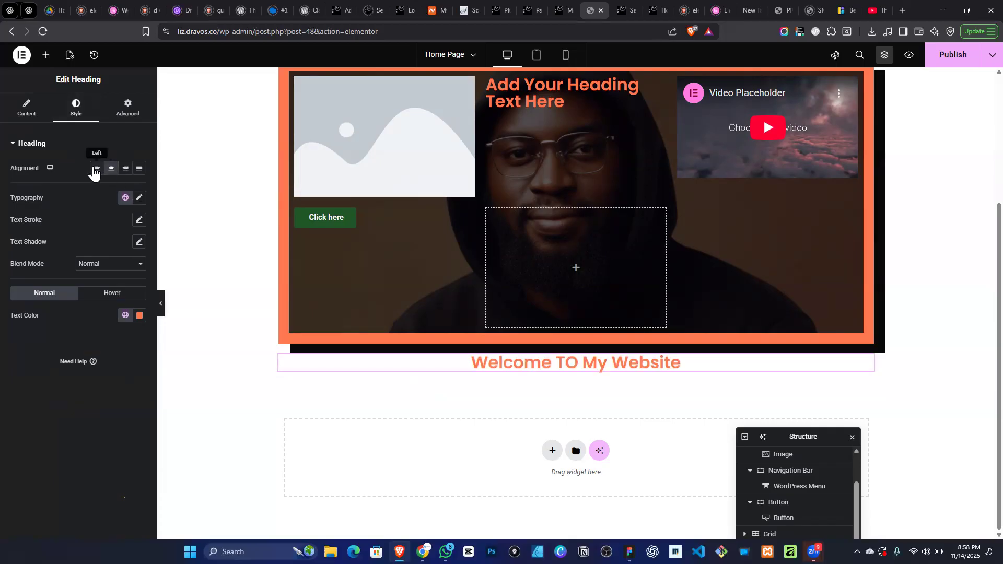
left_click(97, 169)
left_click(139, 199)
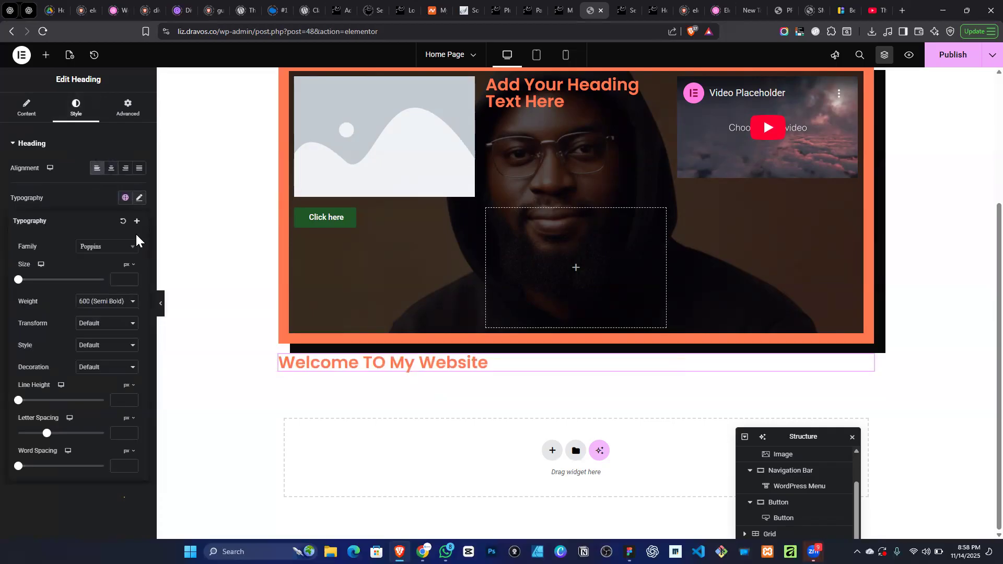
left_click(116, 252)
left_click(126, 274)
left_click_drag(14, 281, 47, 283)
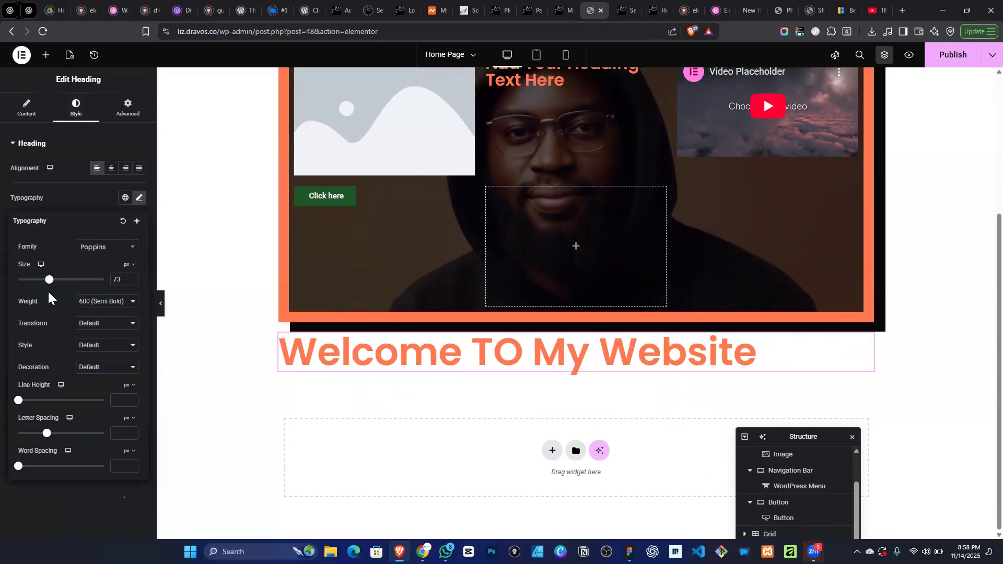
left_click(90, 325)
left_click(98, 349)
left_click(103, 347)
left_click(96, 368)
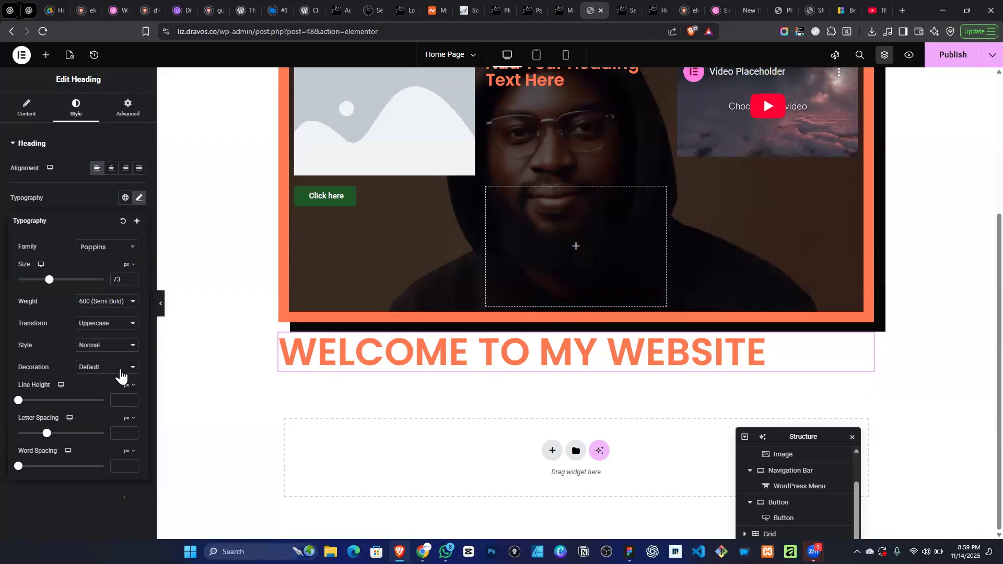
left_click(121, 370)
left_click(102, 390)
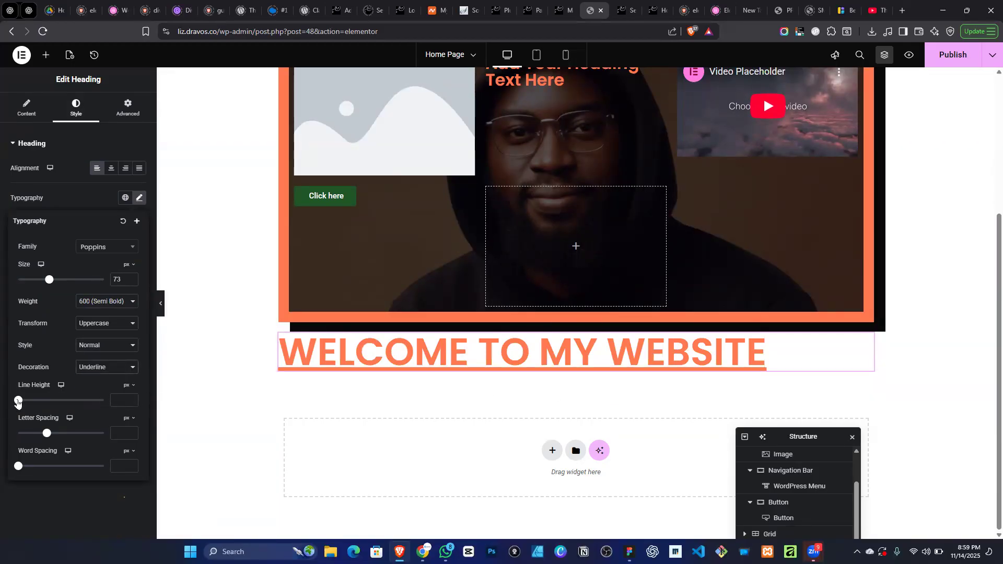
Settle the heading size at 36 px, clear line height, letter spacing -0.9, word spacing 5
left_click_drag(54, 282, 71, 280)
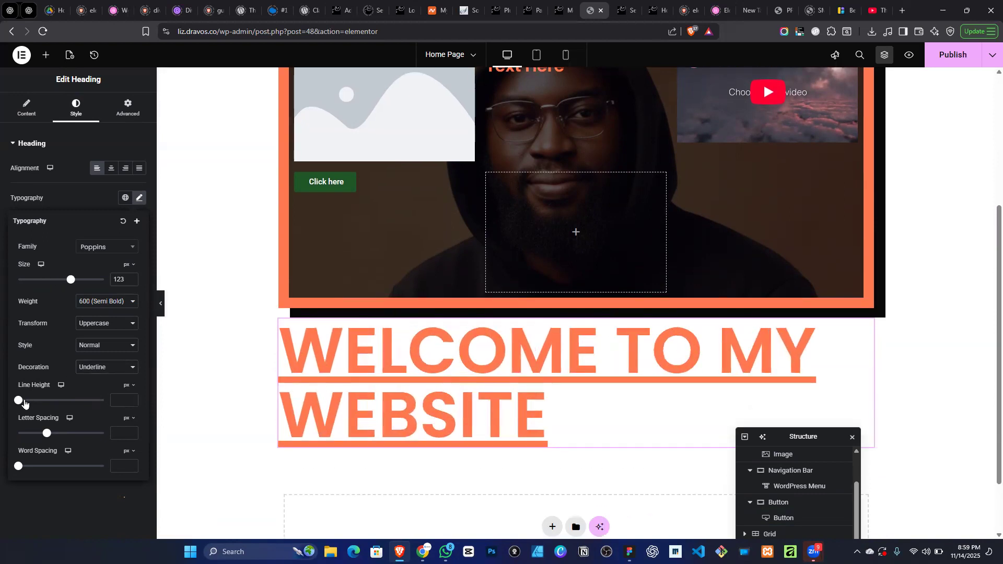
left_click_drag(18, 400, 138, 399)
left_click(126, 387)
left_click(123, 416)
left_click_drag(18, 400, 190, 405)
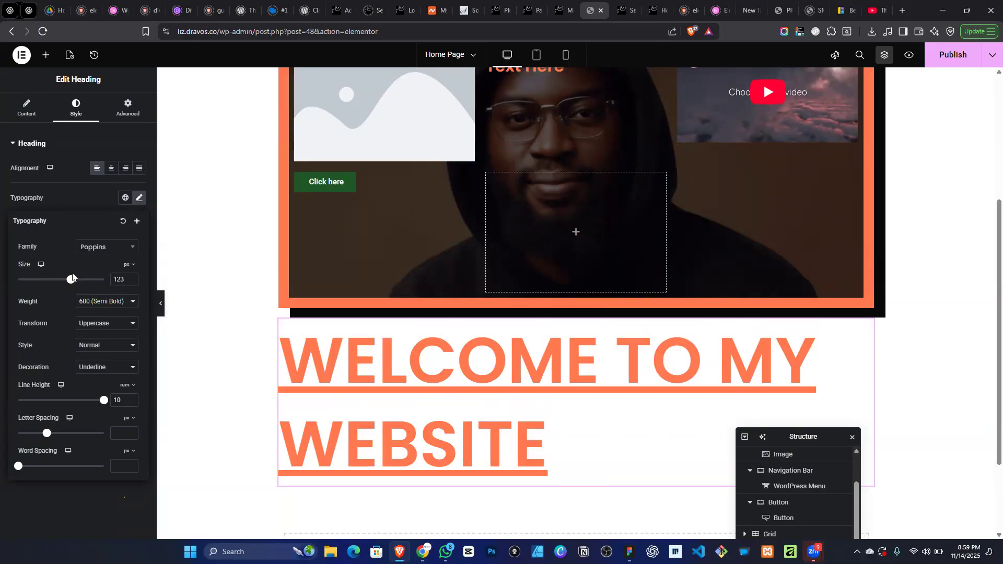
left_click_drag(72, 281, 34, 281)
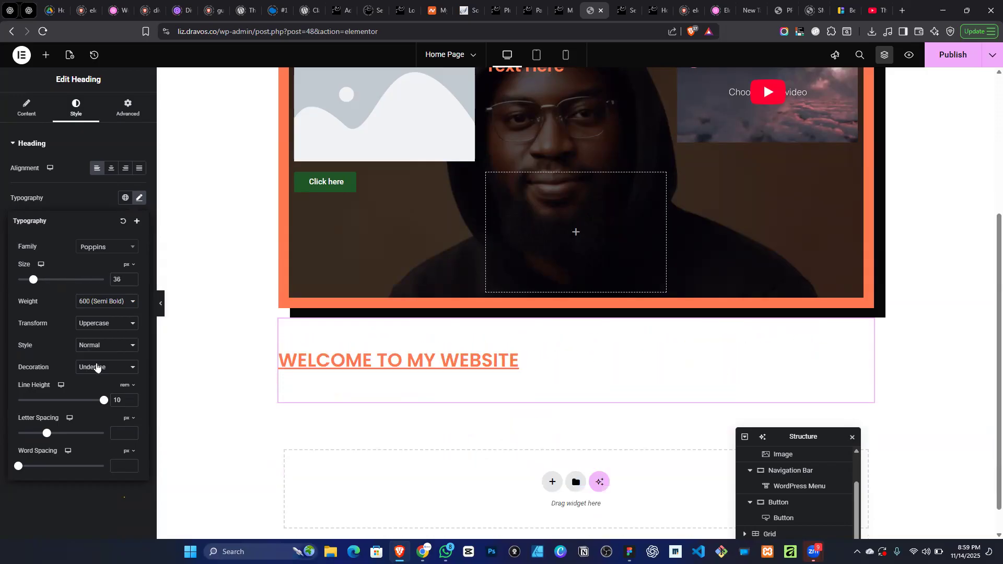
left_click(125, 385)
left_click(126, 396)
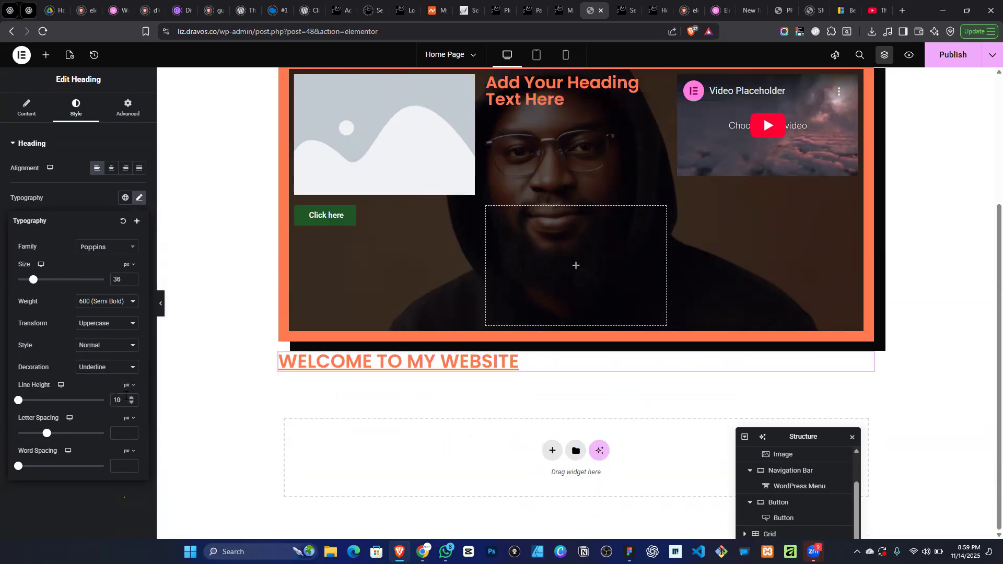
key("BackSpace")
key("BackSpace")
mouse_move(49, 436)
left_mouse_down()
mouse_move(105, 436)
mouse_move(42, 432)
left_mouse_up()
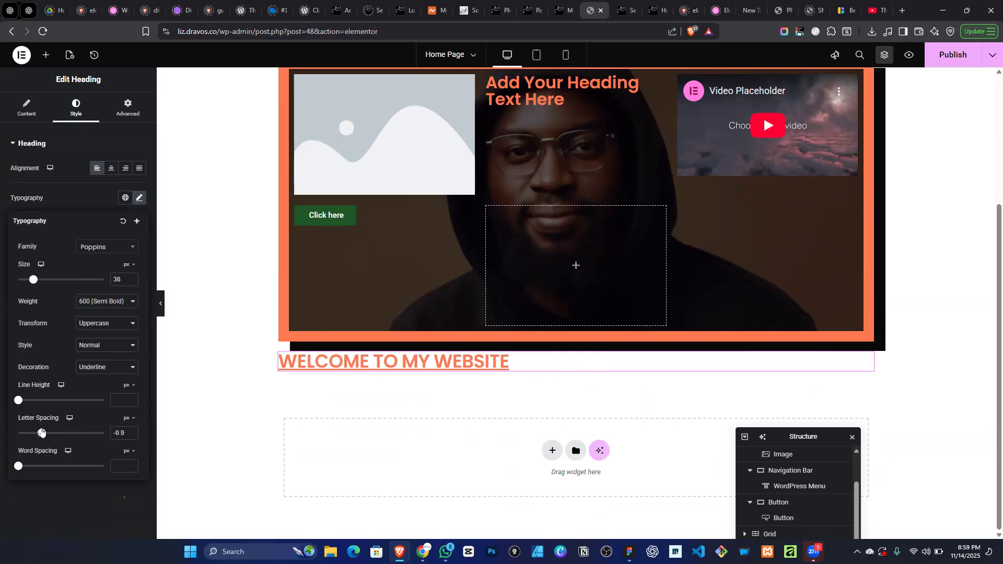
mouse_move(19, 472)
left_mouse_down()
mouse_move(103, 470)
mouse_move(29, 478)
left_mouse_up()
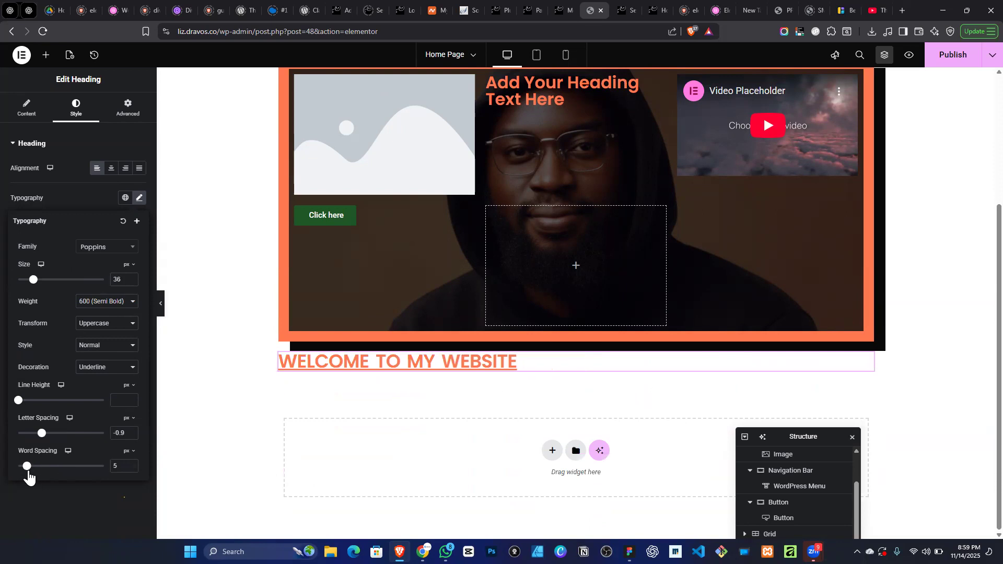
left_click(65, 166)
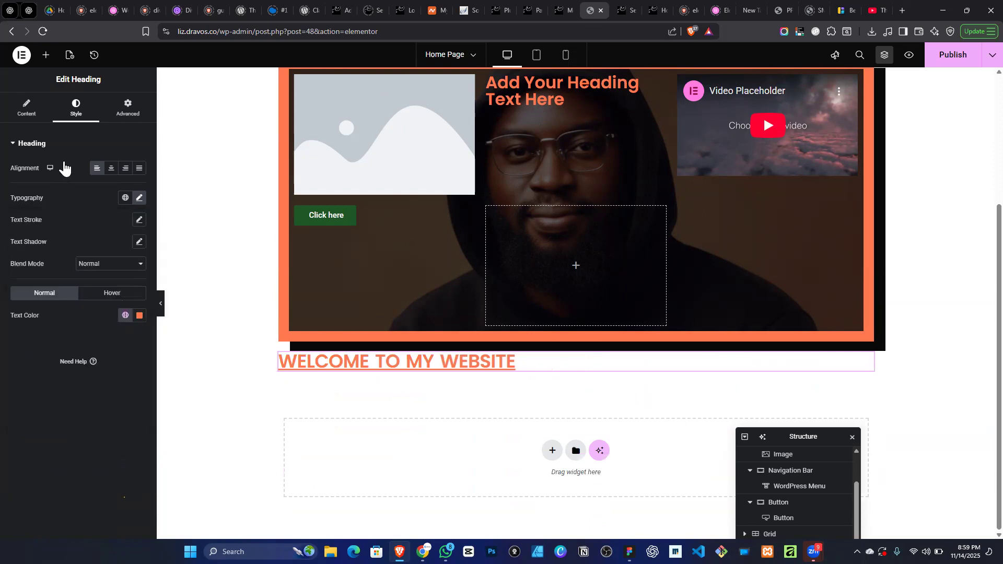
Try a text stroke and a sharp shadow (blur 0, offset 10 right, 30 down), then reset the shadow
left_click(139, 219)
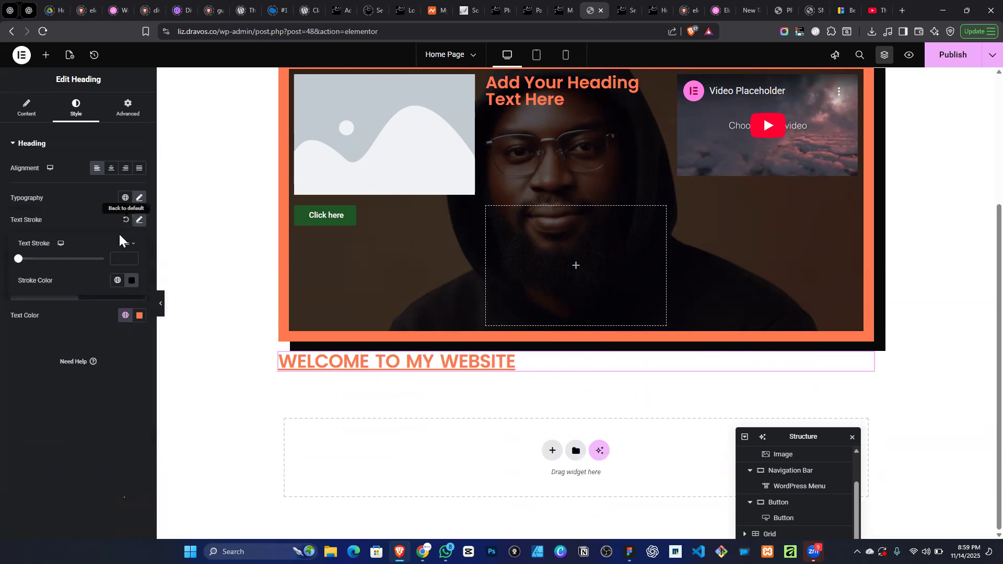
mouse_move(49, 264)
left_mouse_down()
mouse_move(72, 261)
mouse_move(42, 272)
mouse_move(85, 279)
mouse_move(8, 284)
left_mouse_up()
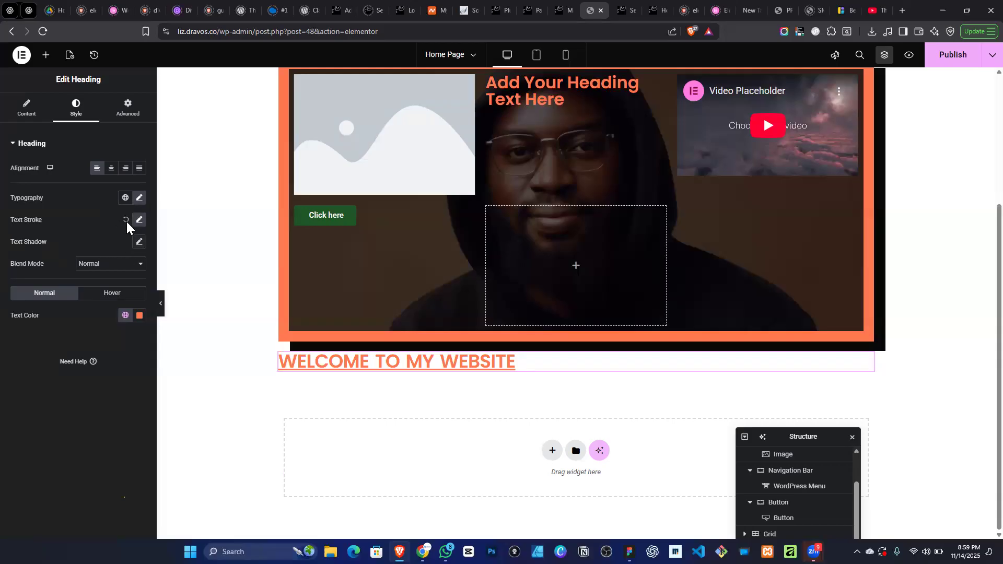
left_click(139, 243)
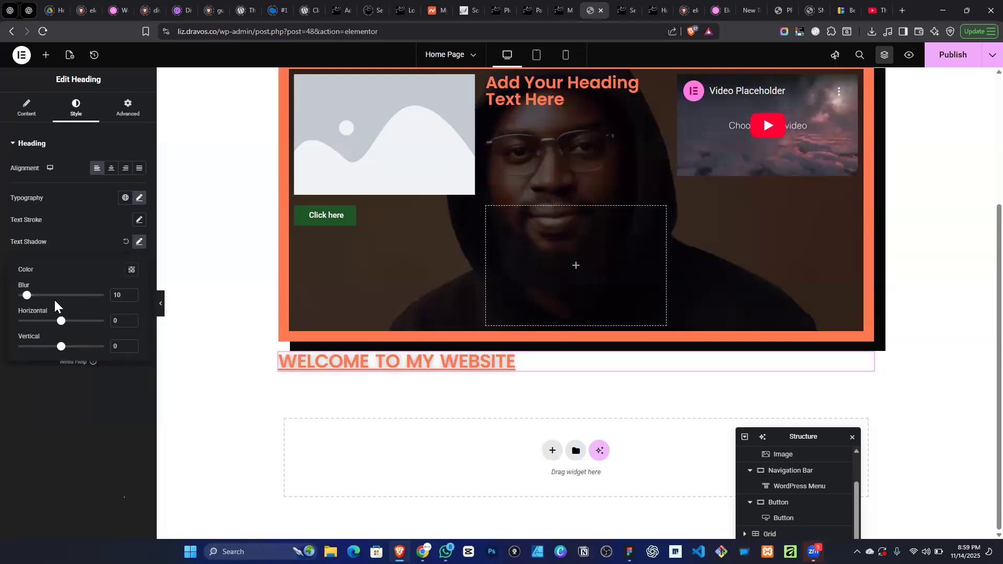
left_click_drag(27, 297, 9, 293)
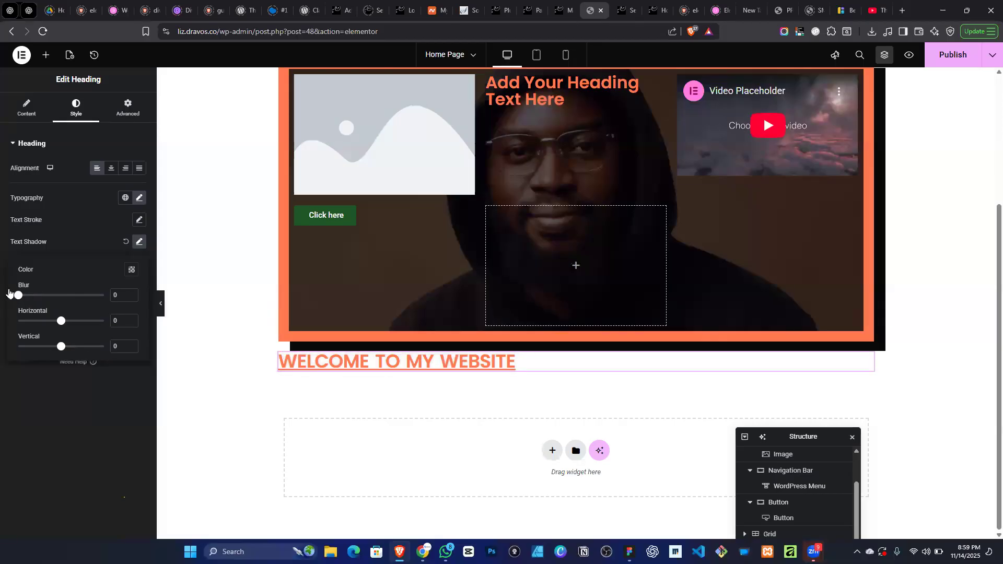
left_click_drag(63, 323, 73, 348)
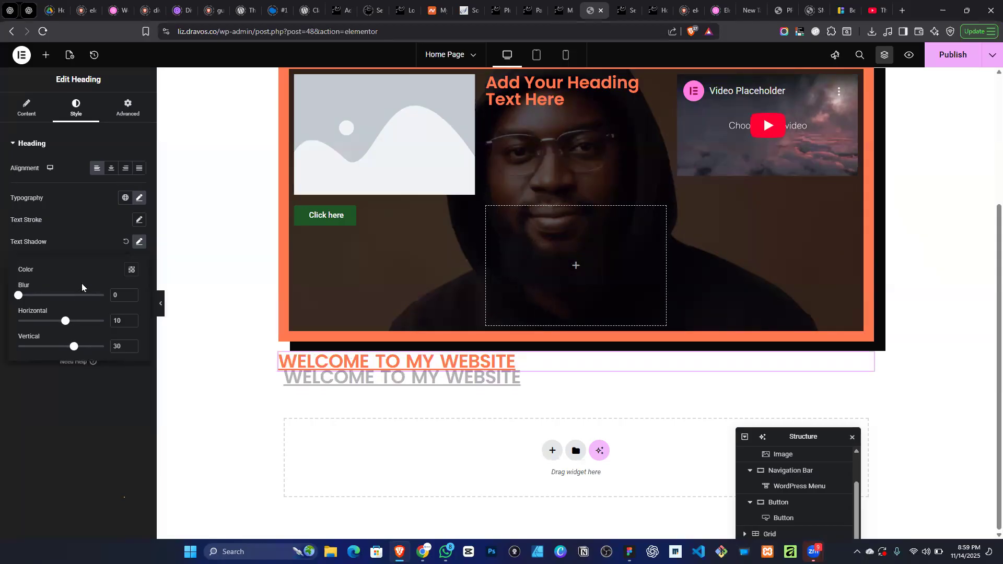
left_click(123, 247)
left_click(125, 241)
left_click(107, 263)
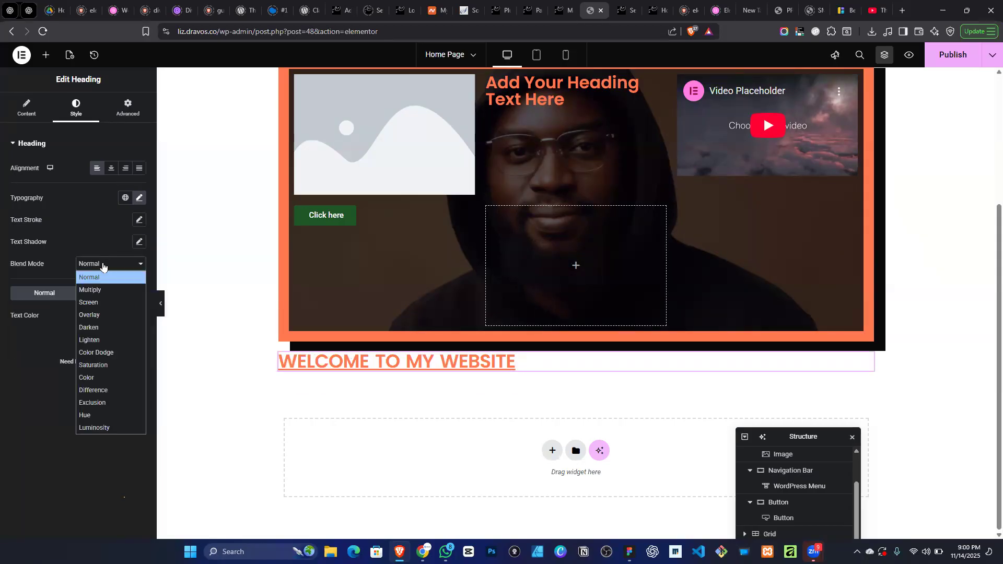
Try the Screen blend mode on the heading, then return it to Normal
left_click(120, 303)
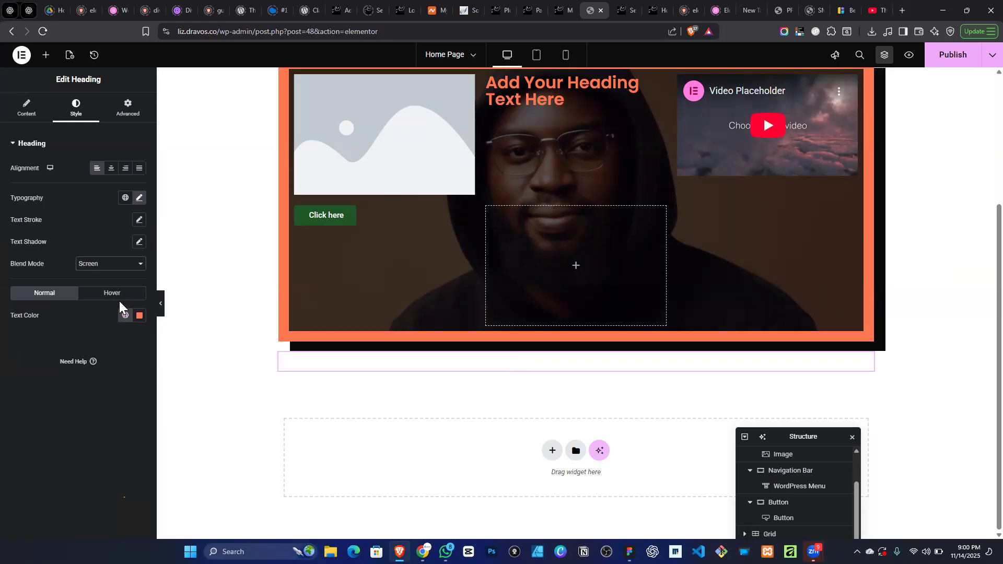
left_click(108, 264)
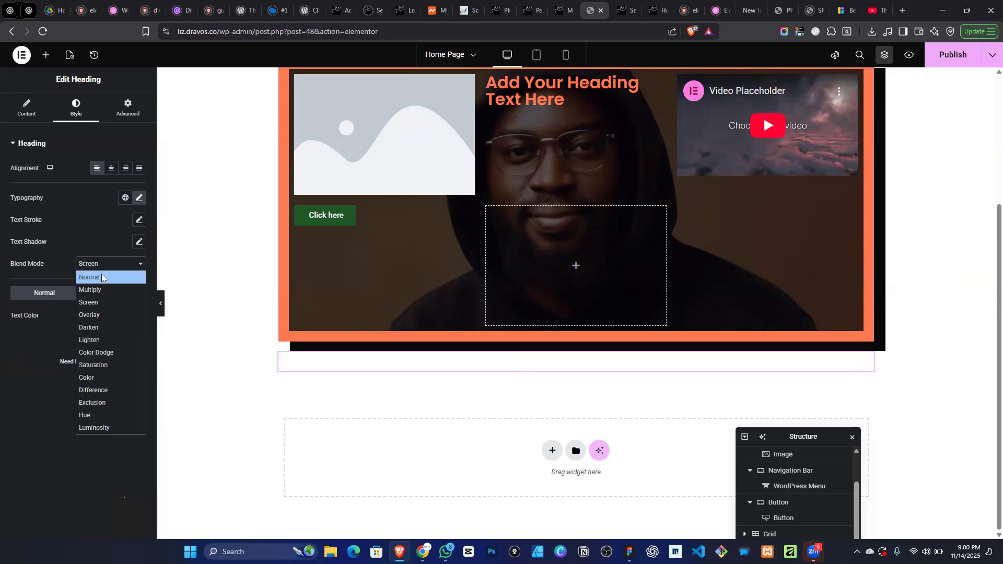
left_click(101, 276)
left_click(102, 268)
left_click(103, 279)
left_click(103, 266)
left_click(102, 275)
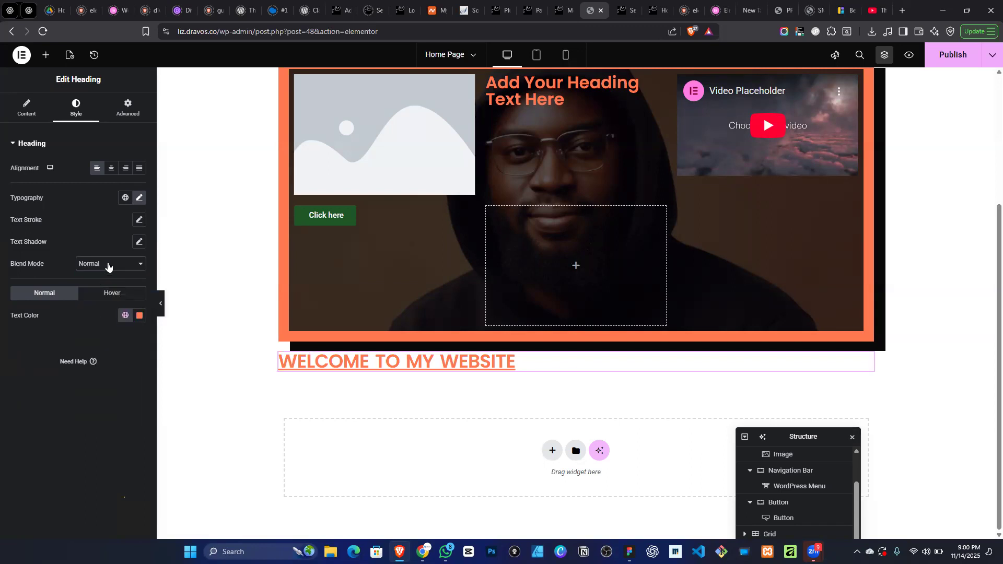
Set the heading's hover link colour to the purple global colour
left_click(92, 293)
left_click(56, 293)
left_click(91, 293)
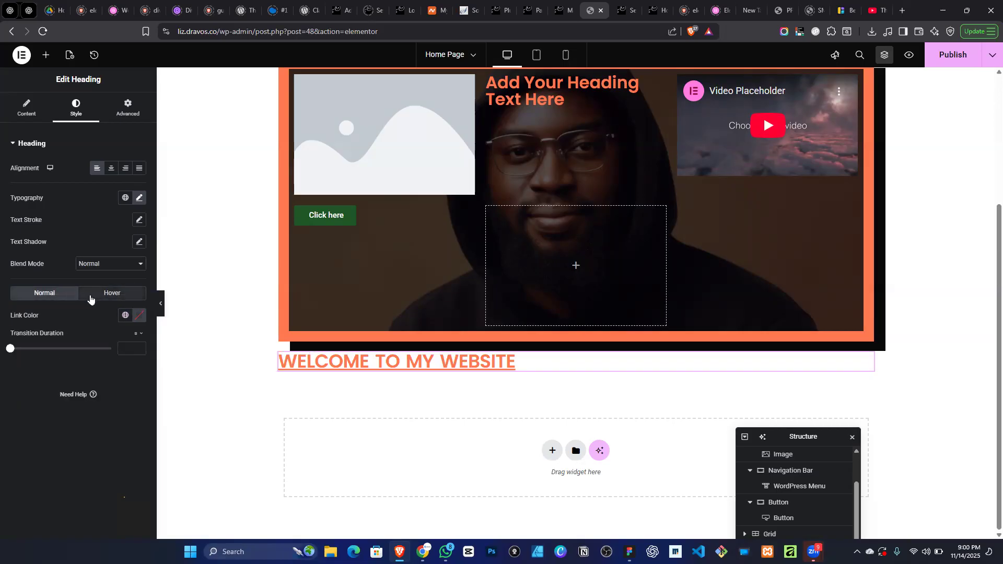
left_click(125, 315)
left_click(66, 273)
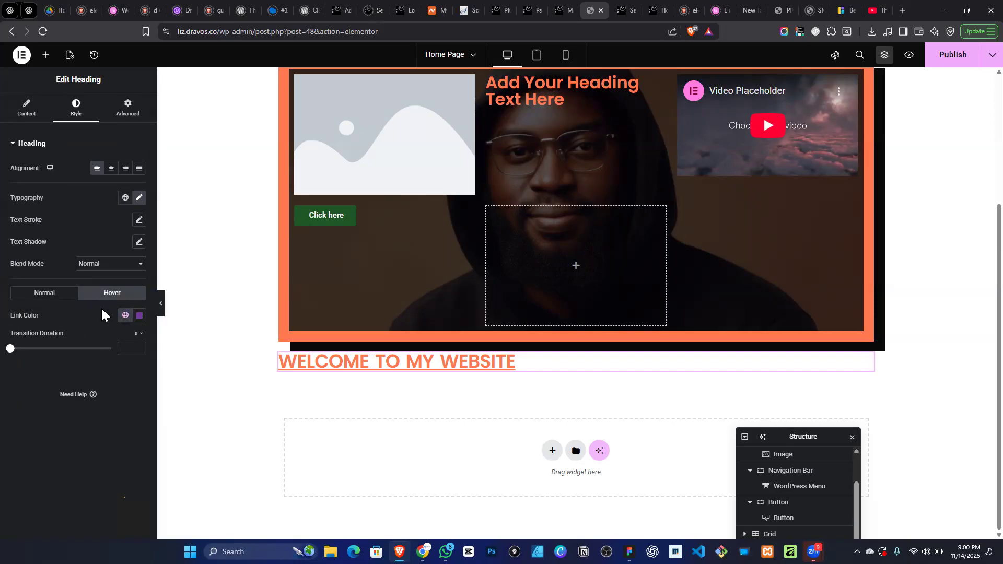
left_click(46, 295)
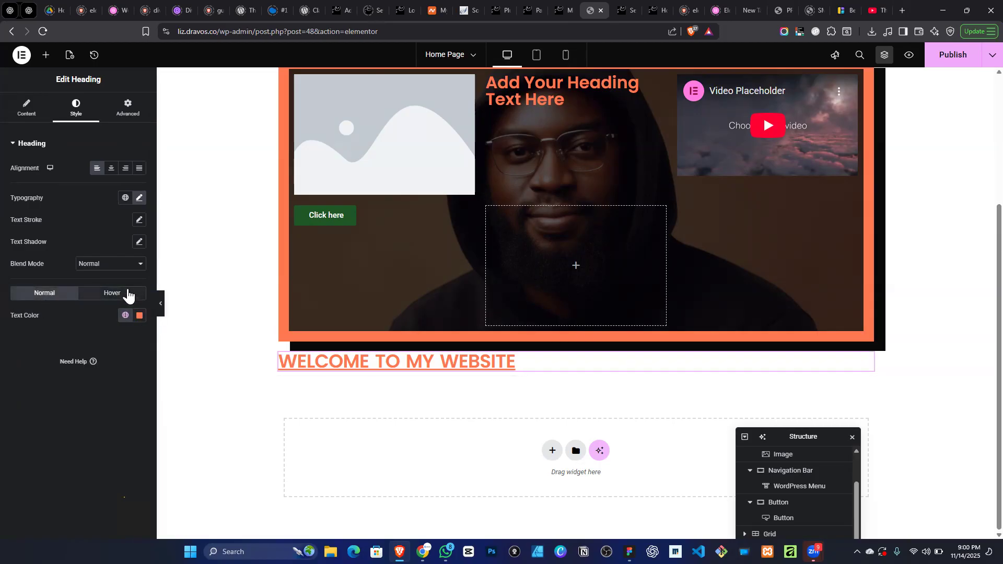
Change the hover link colour to Blue with a 0 s transition, then publish the page
left_click(127, 293)
left_click_drag(7, 353, 27, 351)
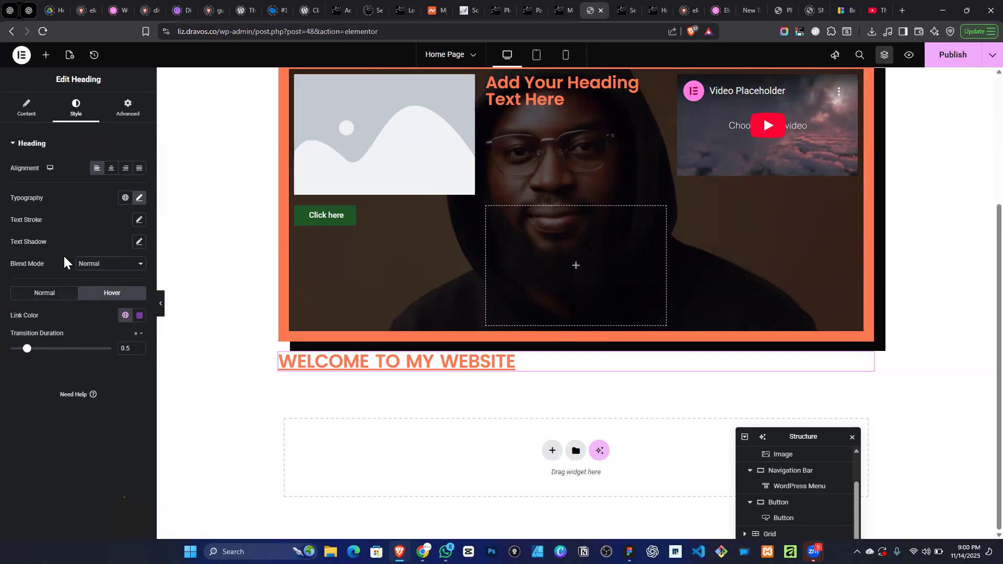
left_click(138, 316)
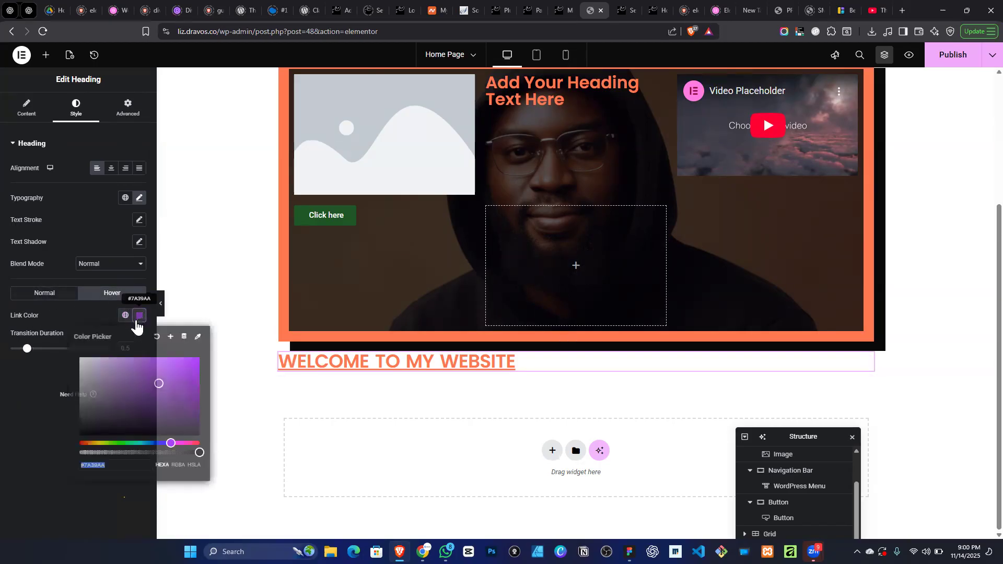
left_click(125, 315)
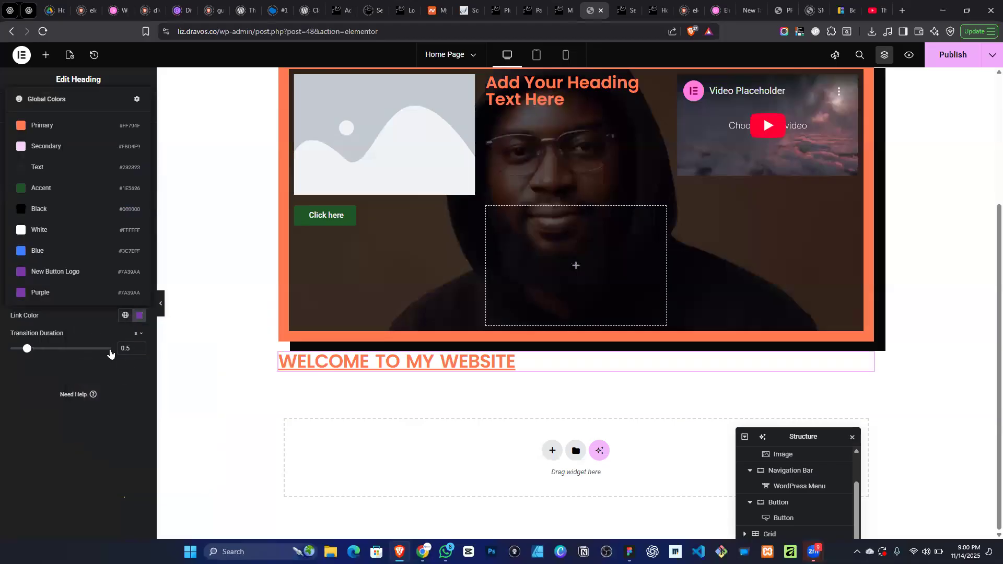
left_click(83, 253)
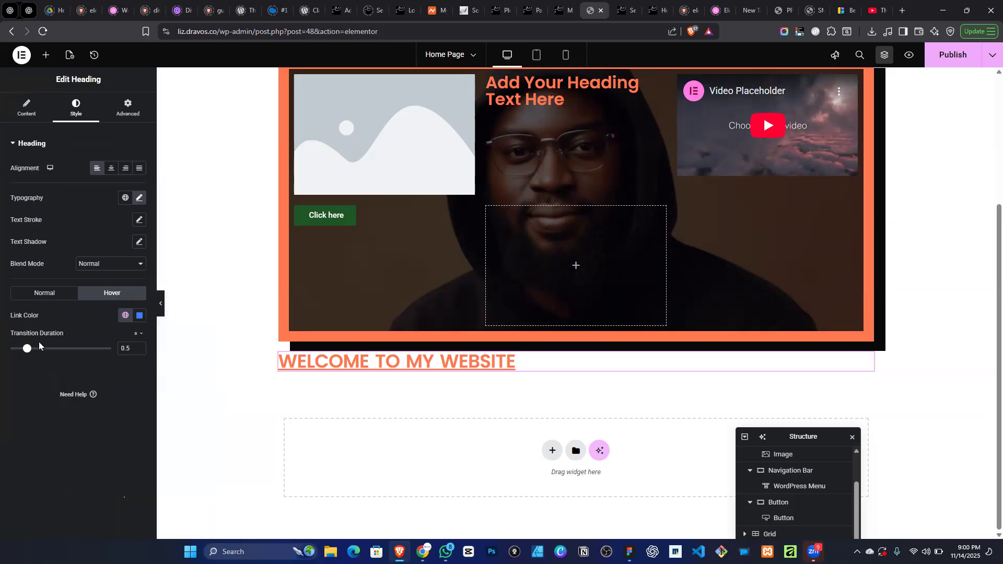
left_click_drag(28, 353, 6, 352)
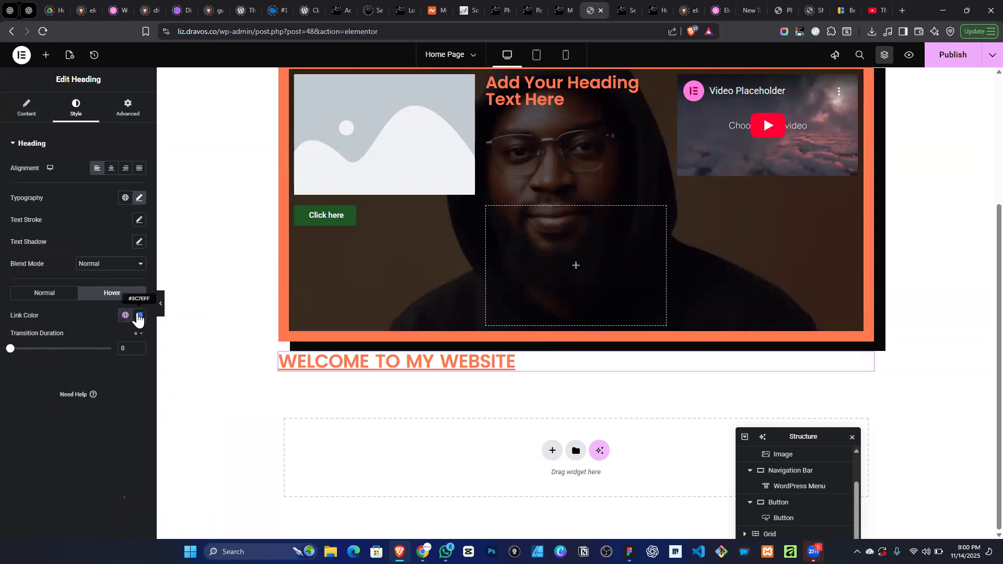
left_click(67, 297)
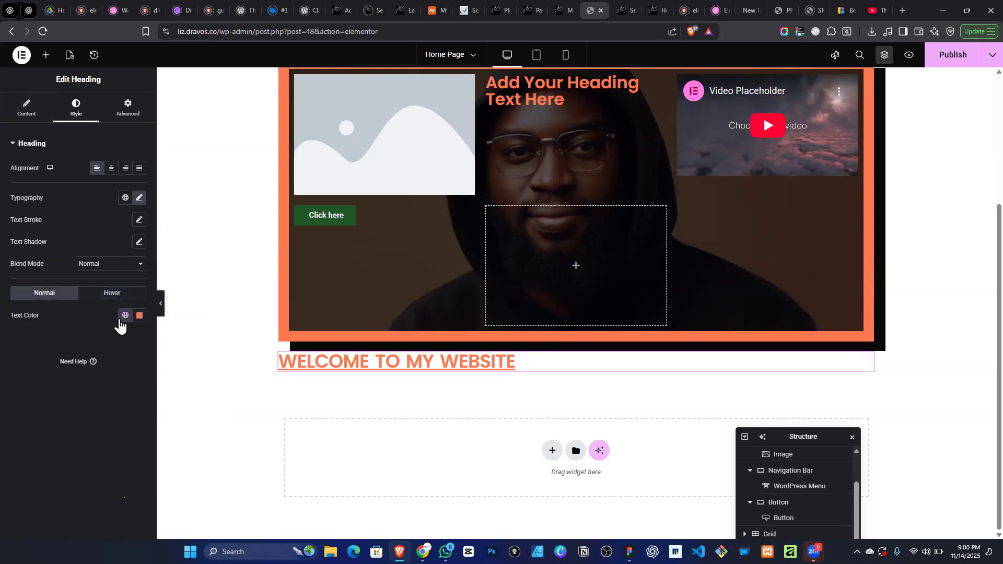
left_click(940, 61)
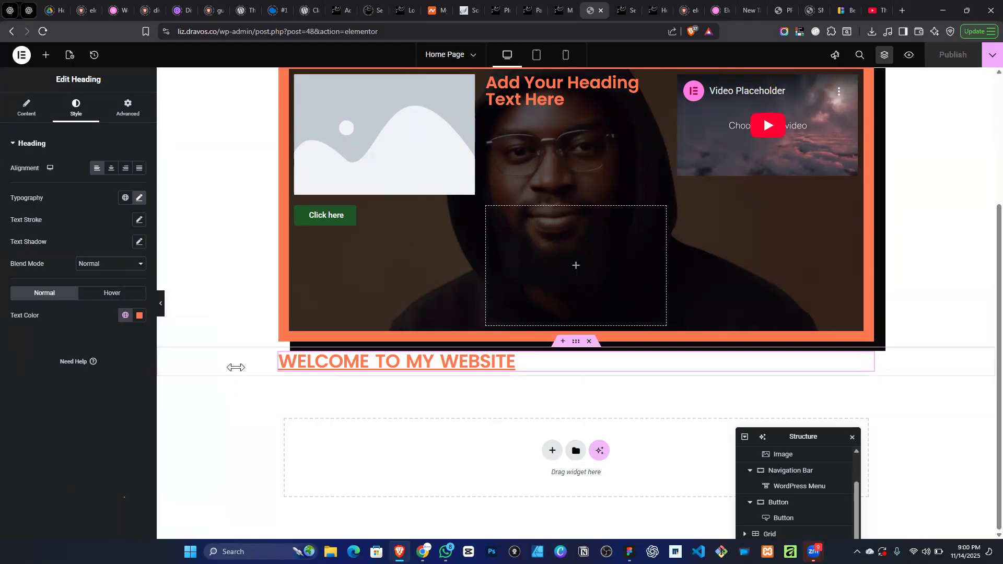
Give the heading 100 px top and bottom margins, with left and right at 0
left_click(141, 114)
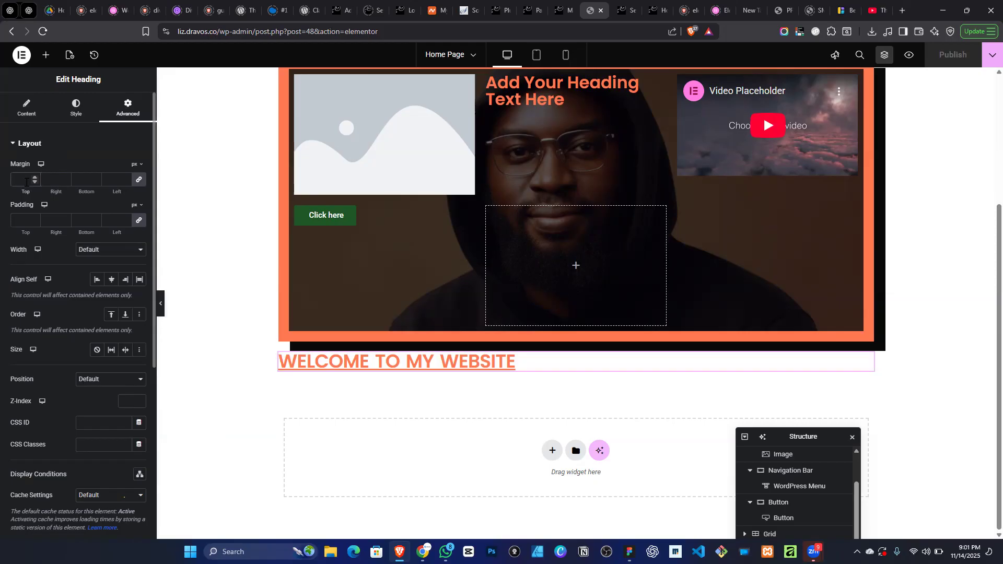
key("Down")
key("Down")
key("Down")
key("Down")
key("Down")
key("Down")
key("Down")
key("Down")
key("Down")
key("Down")
key("Down")
key("Down")
key("Down")
key("Down")
key("Down")
key("Down")
key("Down")
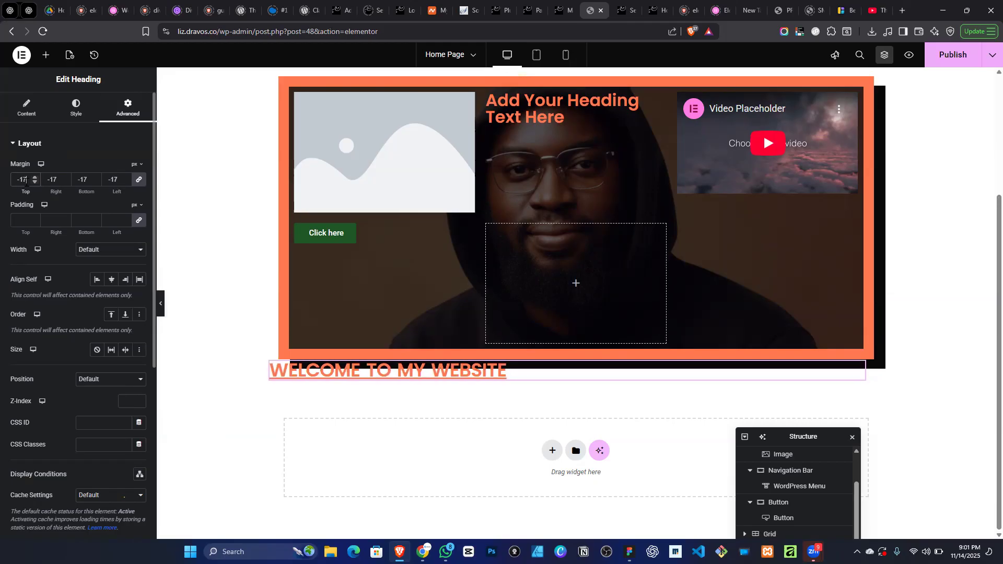
key("BackSpace")
key("BackSpace")
key("BackSpace")
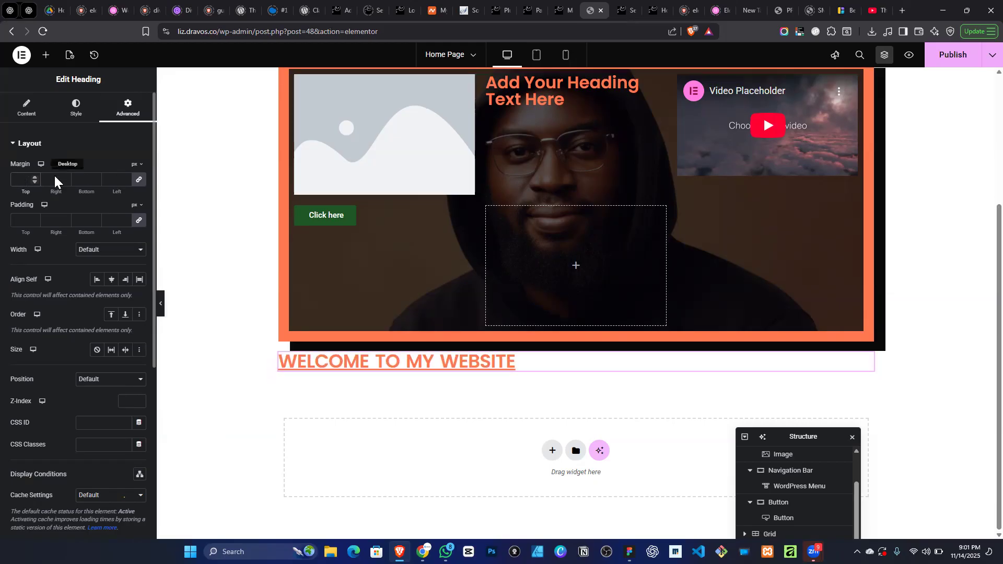
type("0")
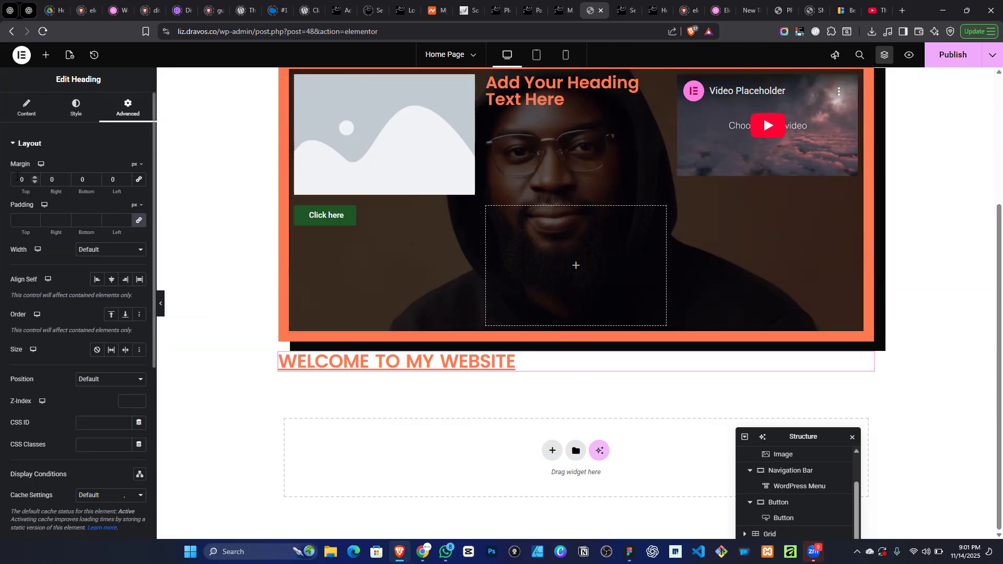
type("1")
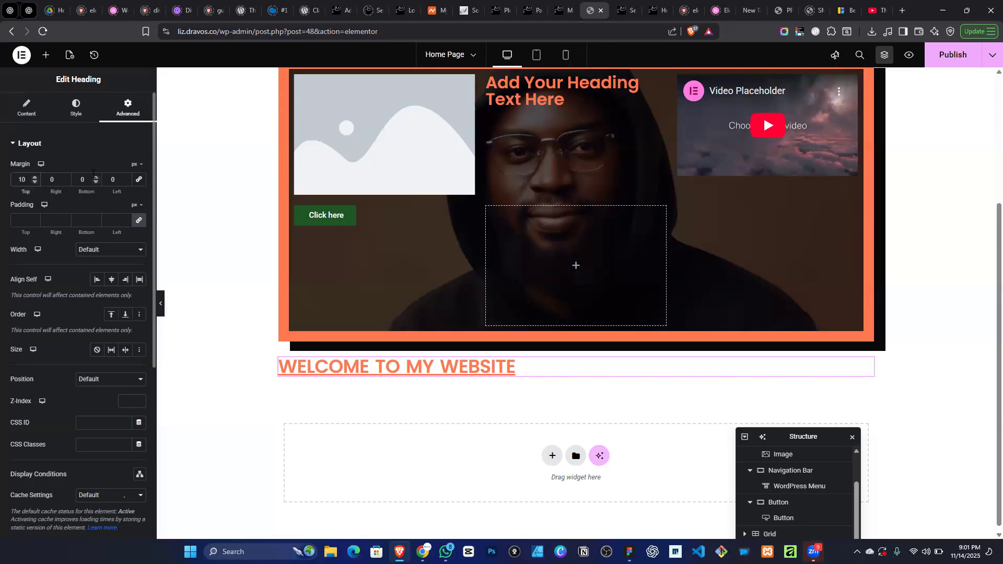
type("0")
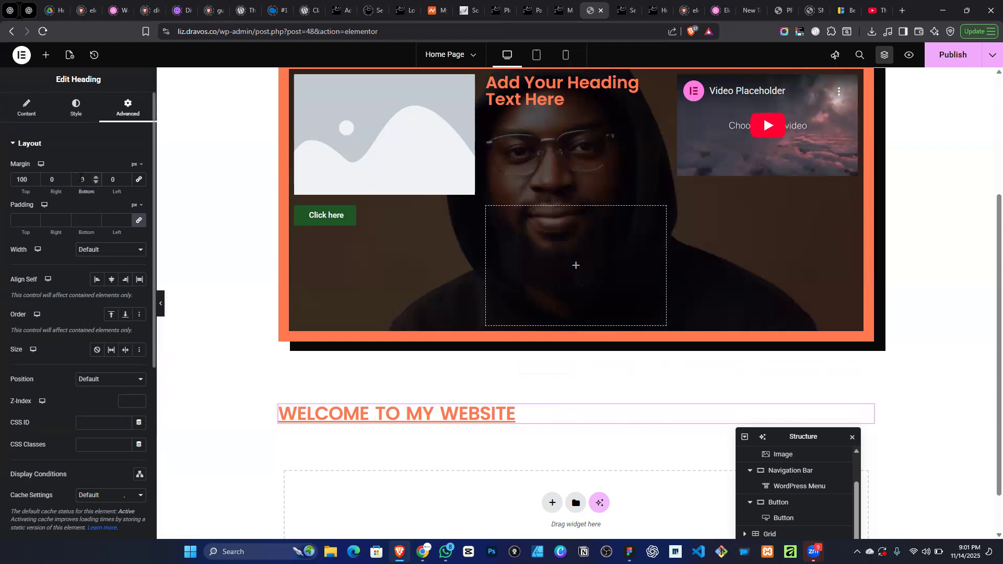
type("100")
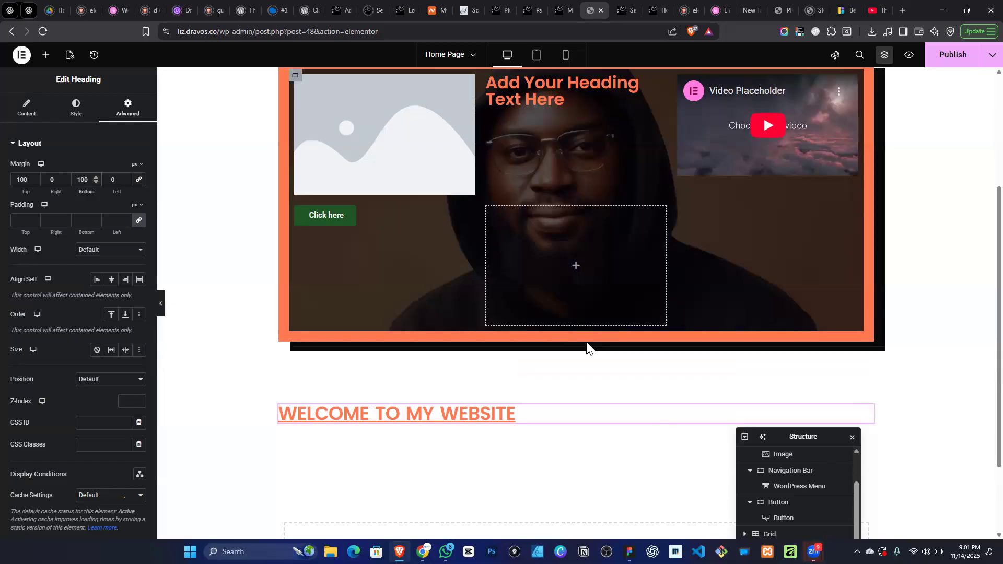
Fill the welcome container's classic background with the Primary orange global colour
left_click(578, 354)
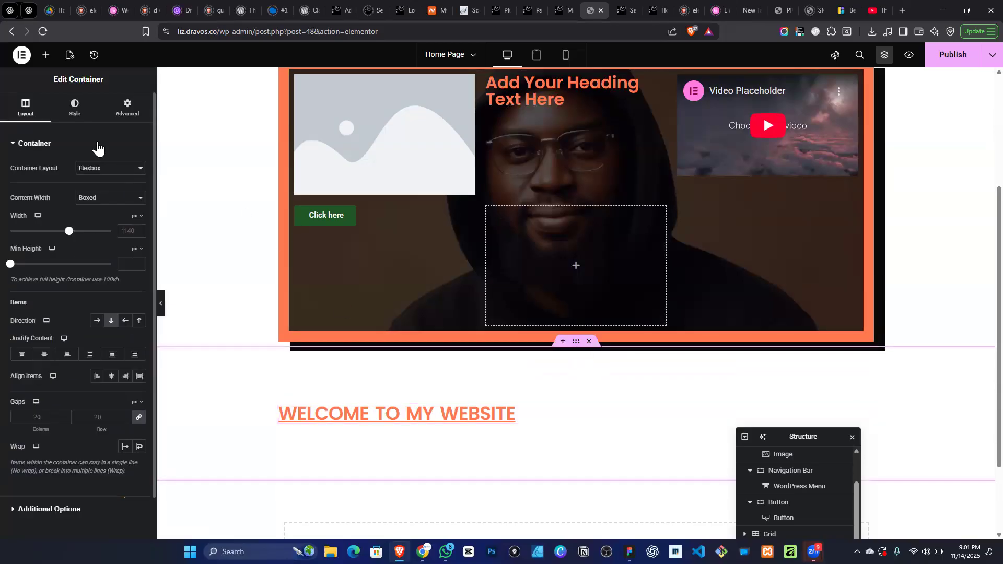
left_click(75, 108)
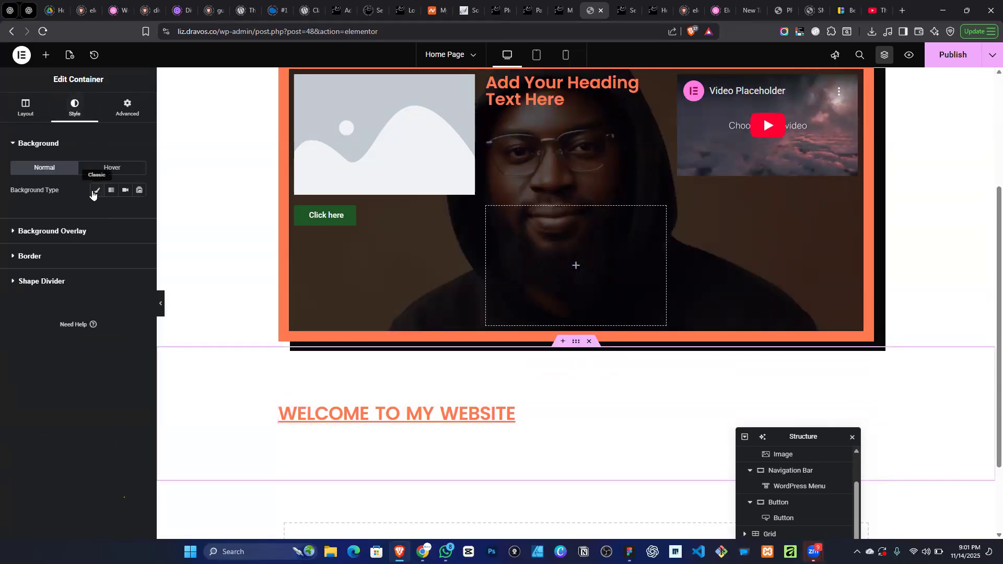
left_click(94, 190)
left_click(124, 213)
left_click(78, 260)
Set the welcome heading's text colour to White
left_click(309, 410)
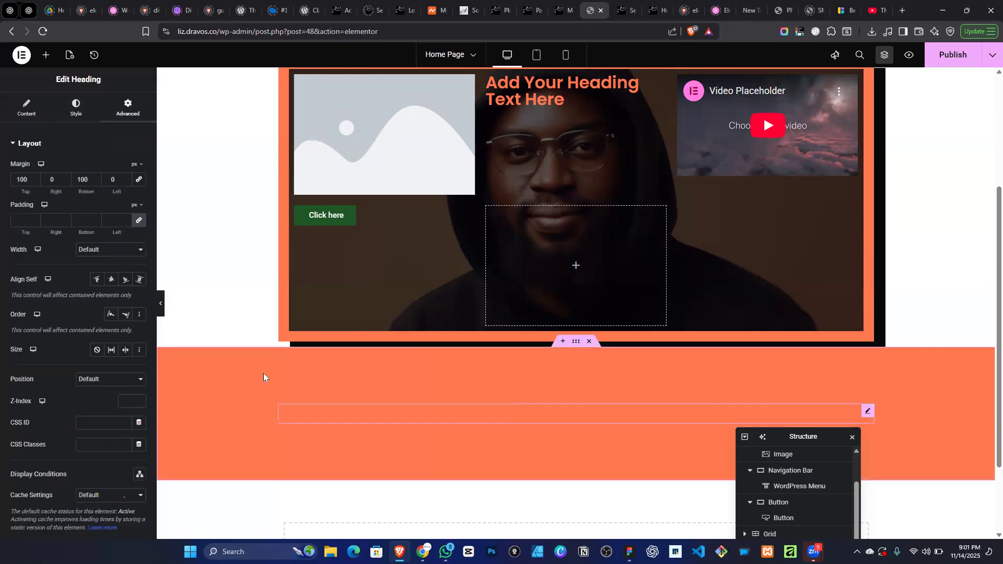
left_click(75, 106)
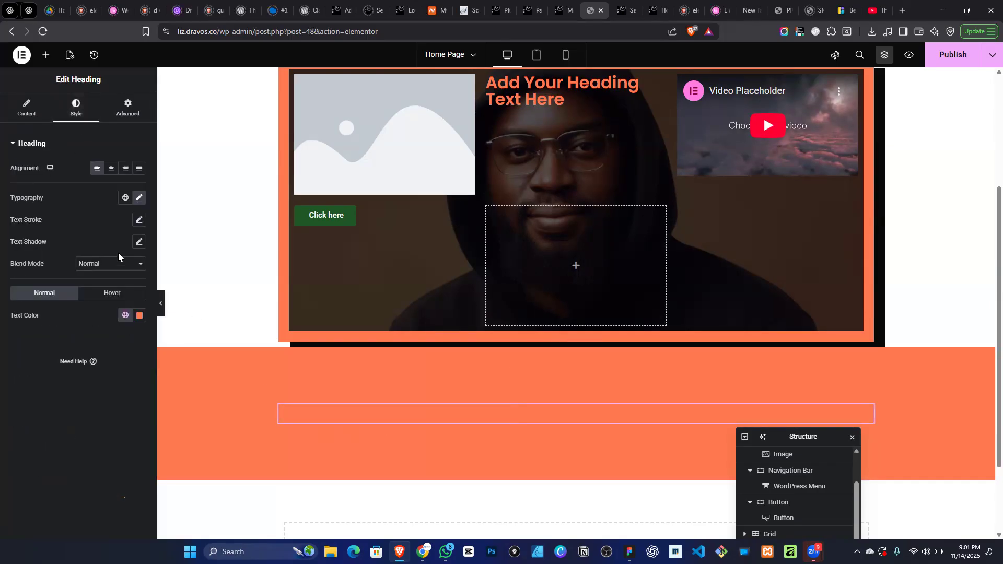
left_click(125, 315)
left_click(52, 249)
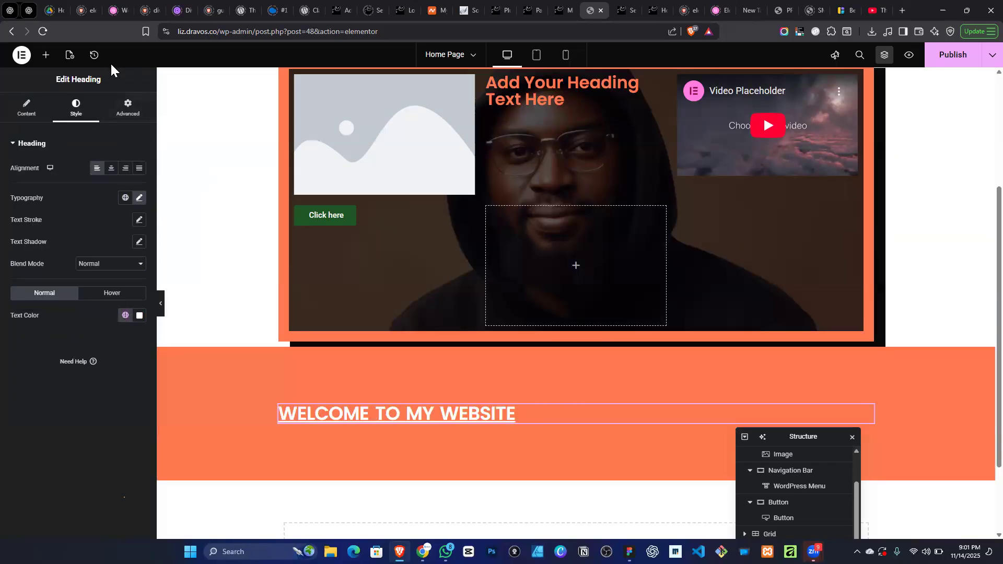
left_click(127, 107)
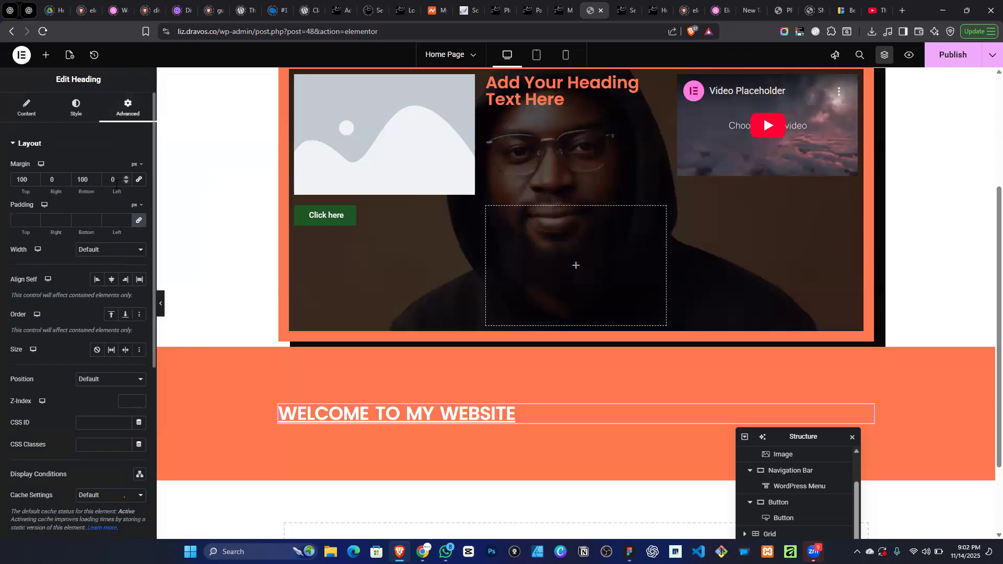
Start cutting the heading's 100 px margins down to 0
left_click(91, 178)
key("BackSpace")
key("BackSpace")
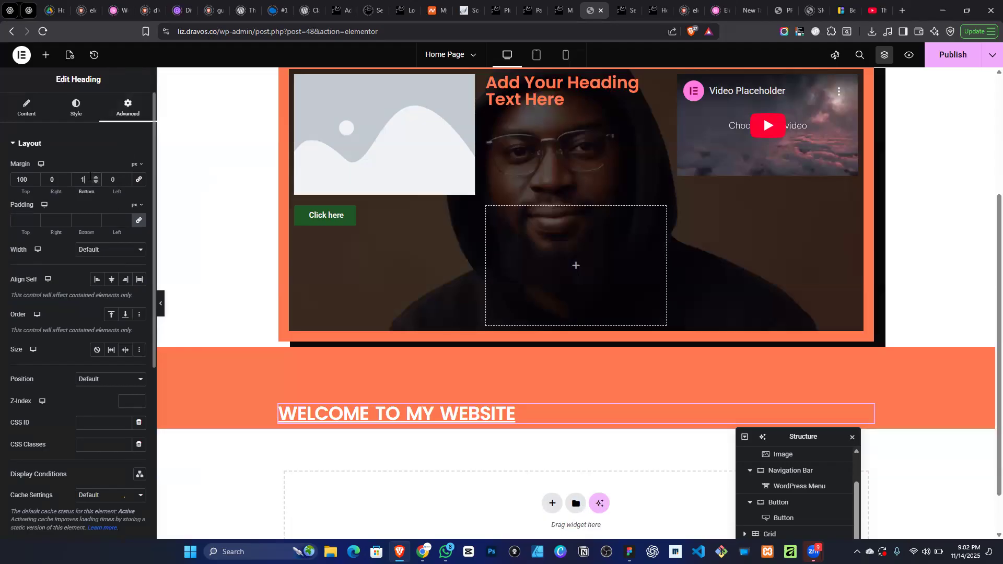
left_click(30, 178)
key("BackSpace")
key("BackSpace")
key("BackSpace")
type("0")
left_click(87, 180)
key("BackSpace")
type("0")
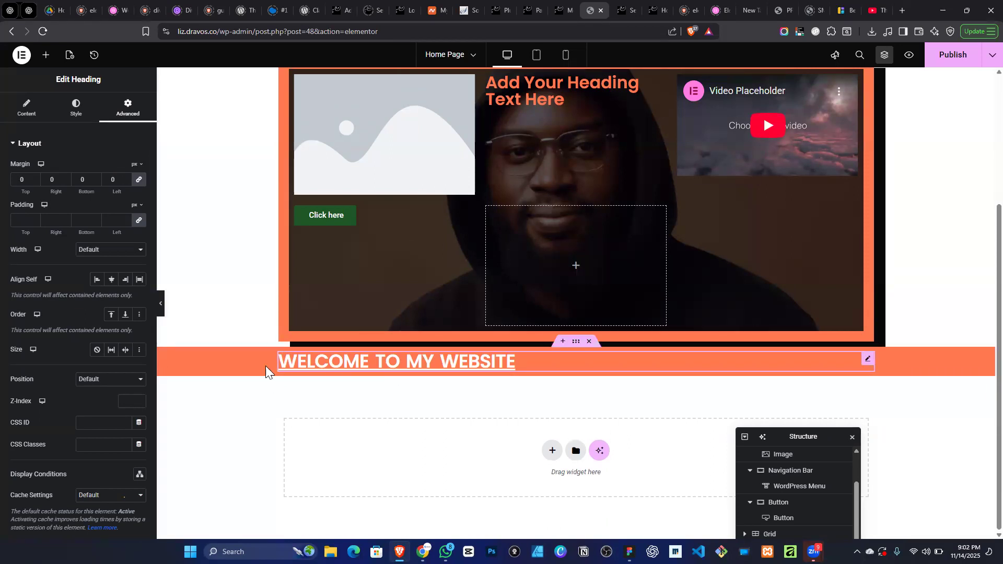
left_click(79, 179)
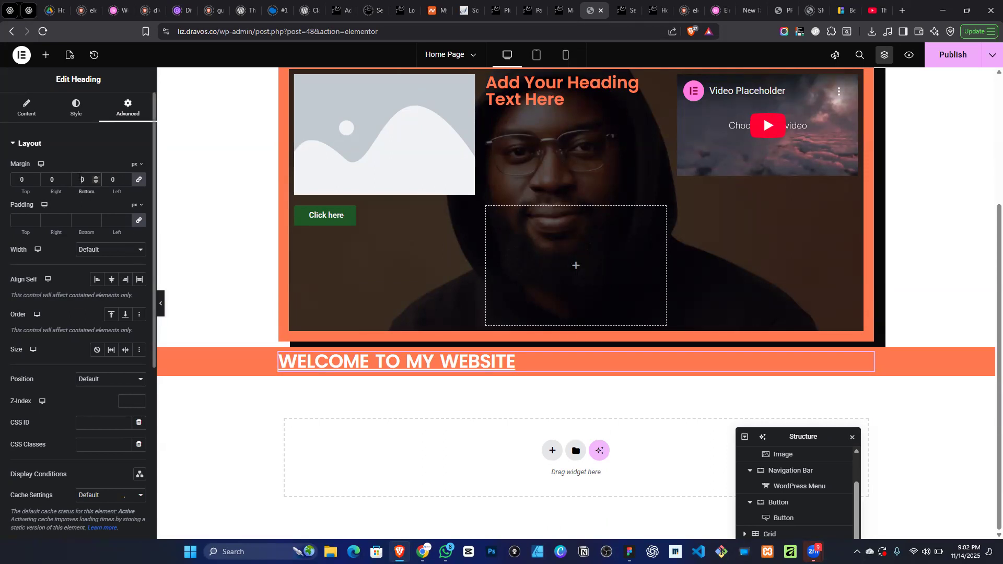
type("100")
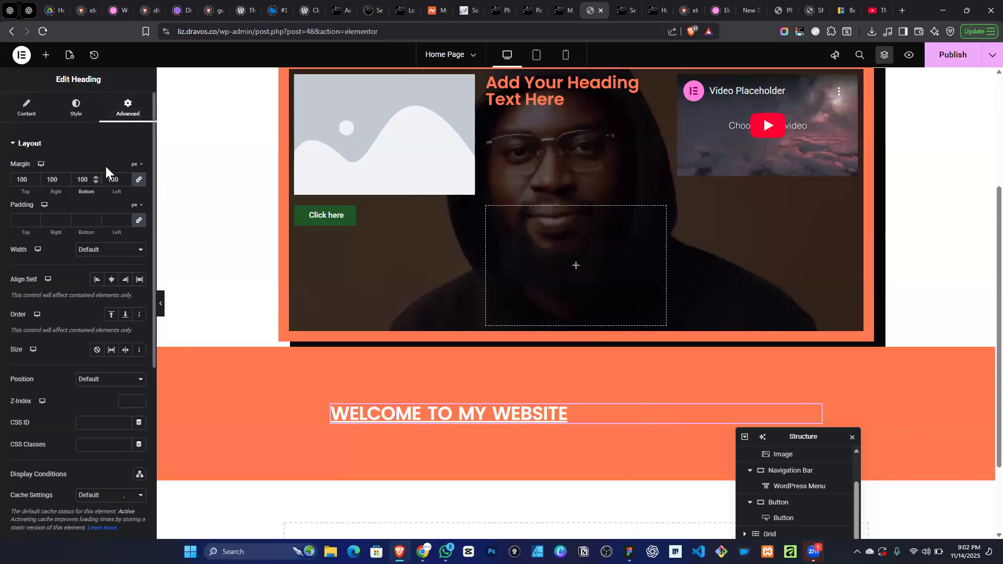
left_click(122, 179)
key("BackSpace")
key("BackSpace")
key("BackSpace")
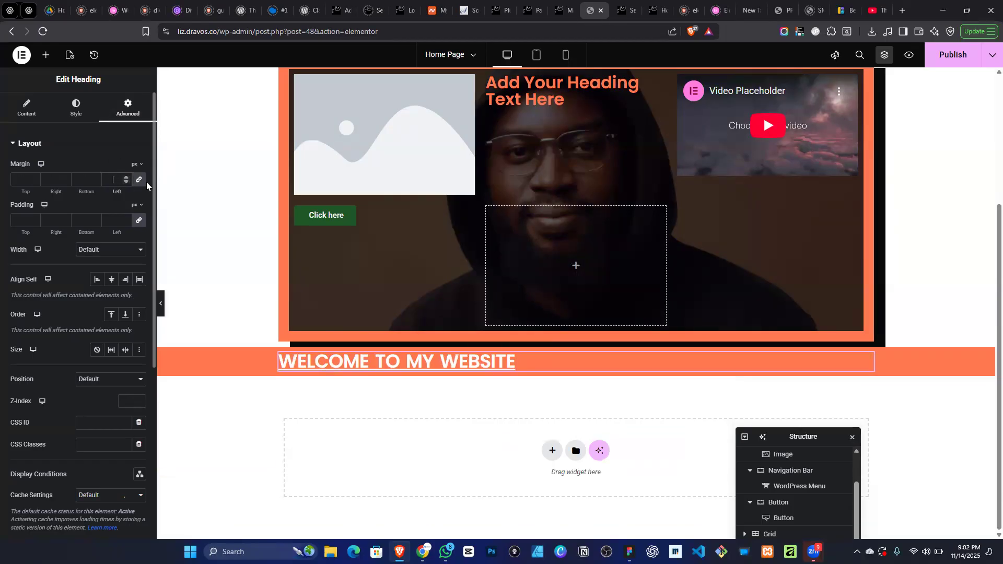
type("0")
Finish zeroing all heading margins and set 10 px padding on every side
left_click(18, 179)
type("10")
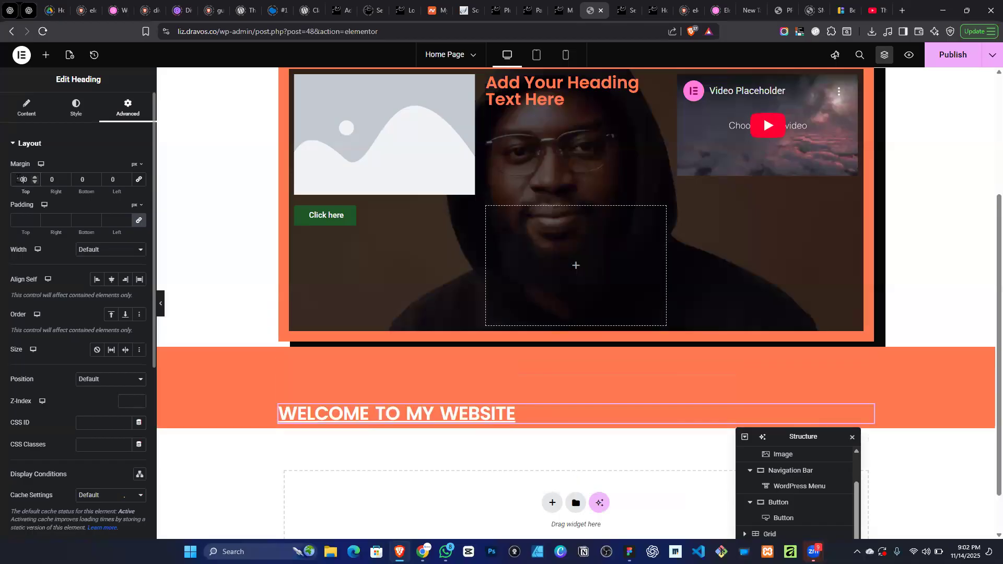
left_click(107, 176)
type("100")
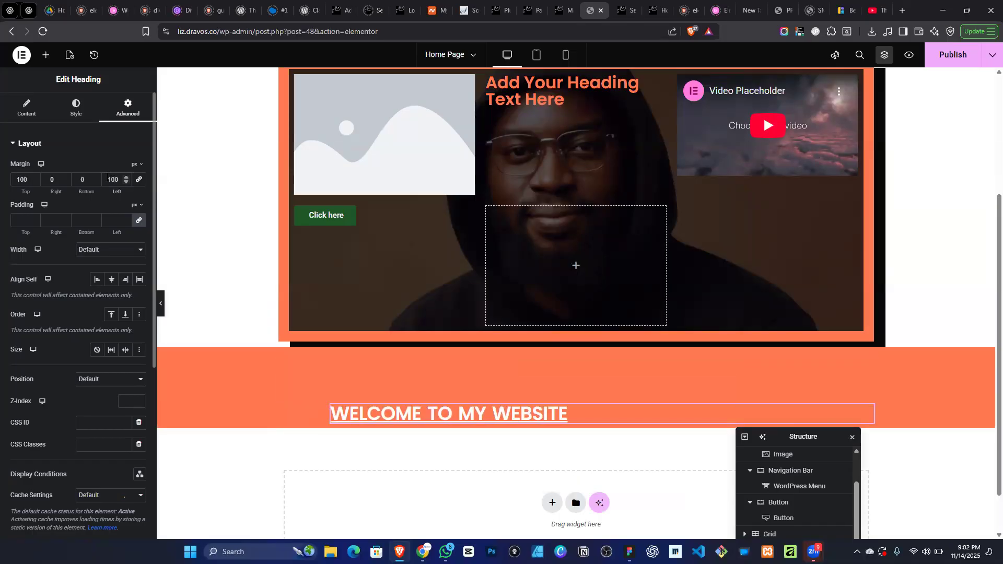
key("BackSpace")
key("BackSpace")
type("100")
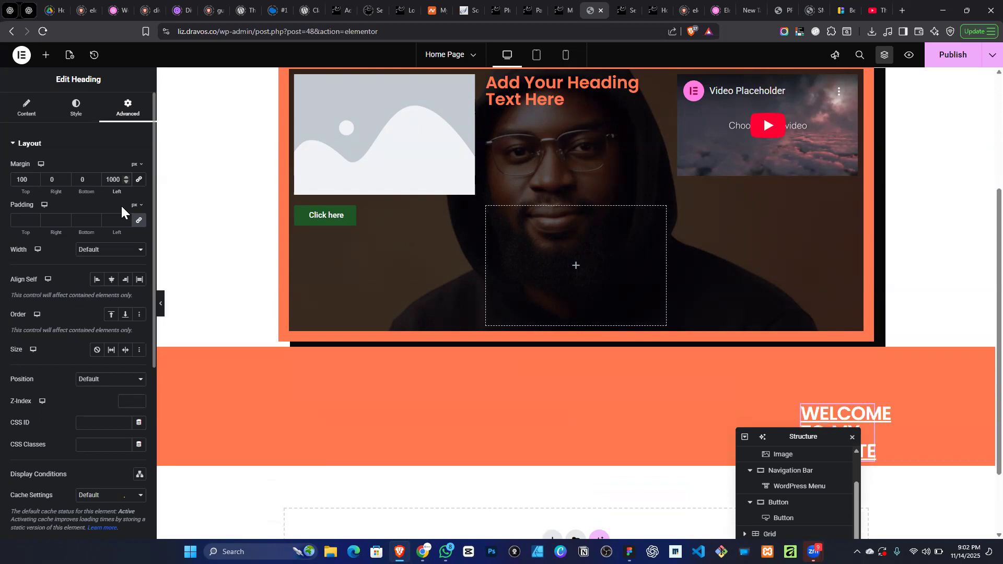
key("BackSpace")
key("BackSpace")
key("BackSpace")
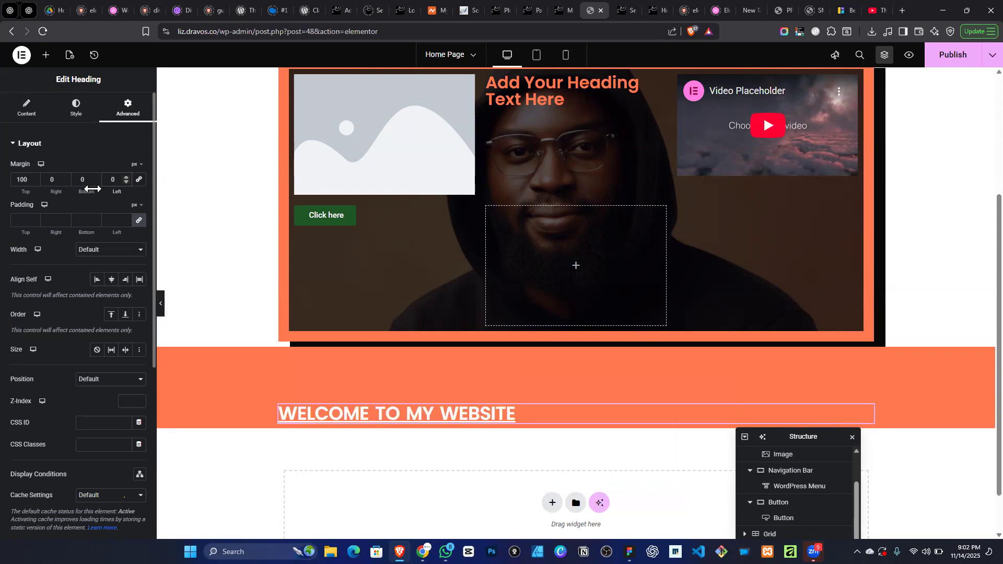
left_click(79, 179)
type("1")
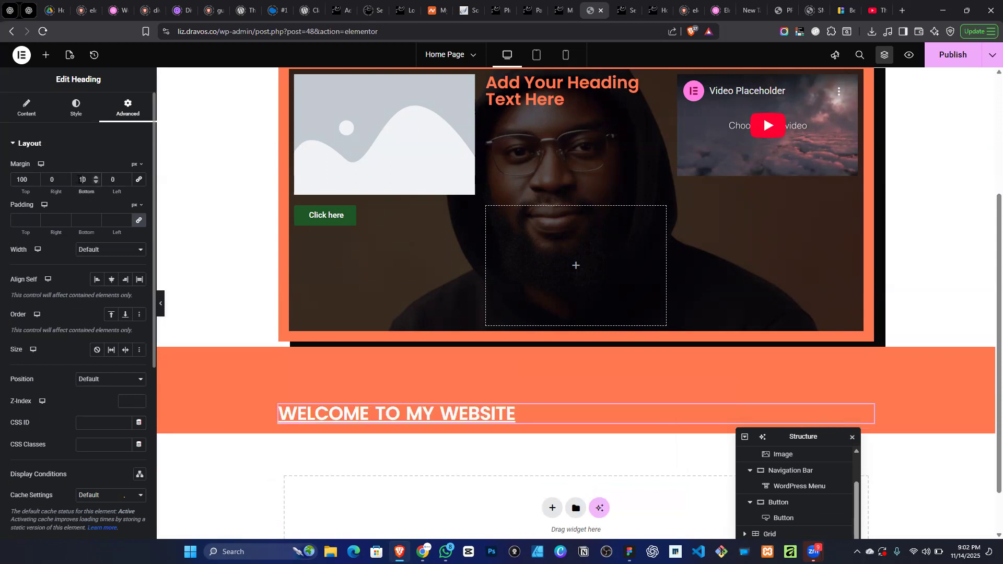
type("0")
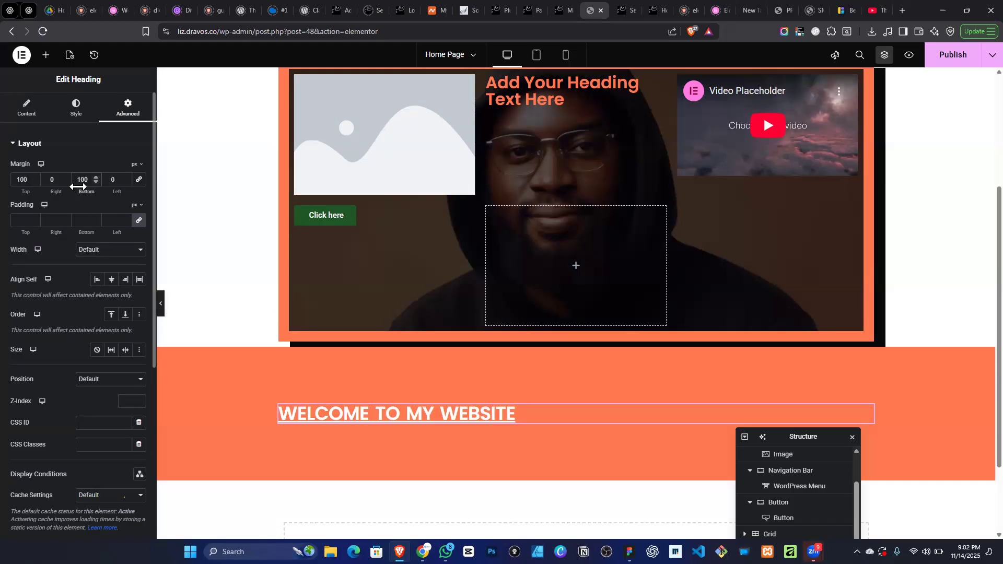
key("BackSpace")
key("BackSpace")
key("BackSpace")
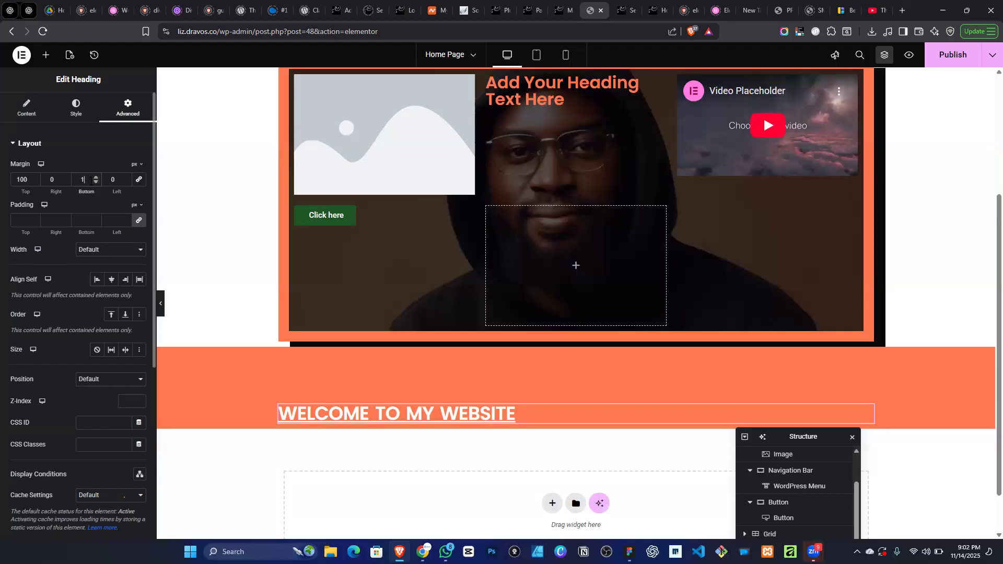
left_click(29, 179)
key("BackSpace")
key("BackSpace")
key("BackSpace")
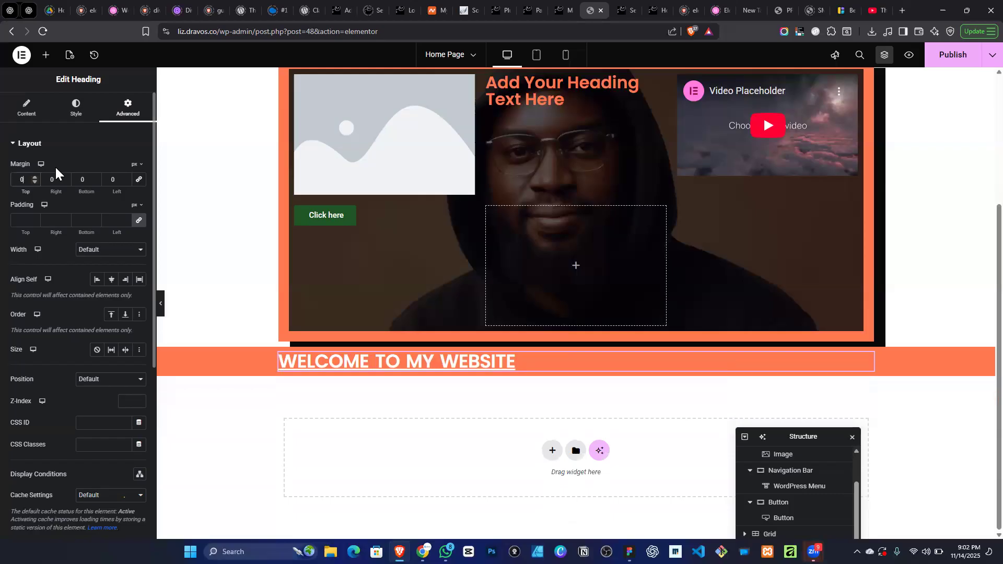
left_click(22, 221)
type("100")
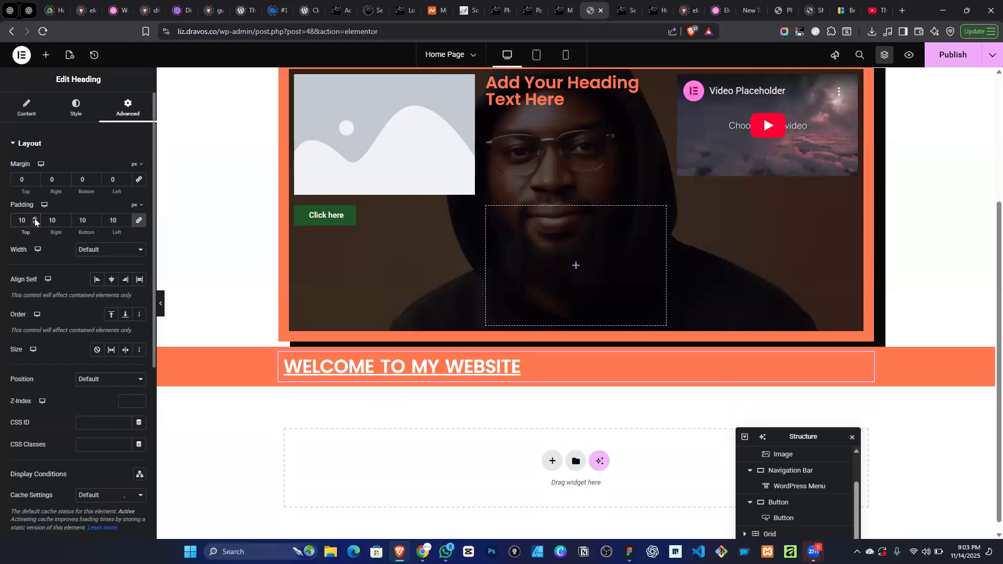
Enter 100 in the heading's linked Padding so all four sides are 100 px
type("0")
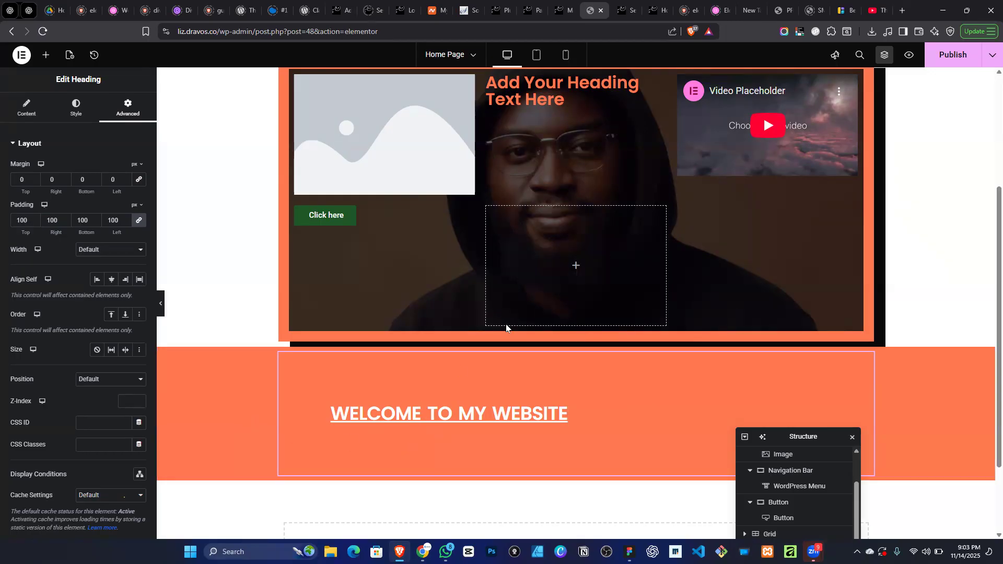
scroll(496, 314, "up", 3)
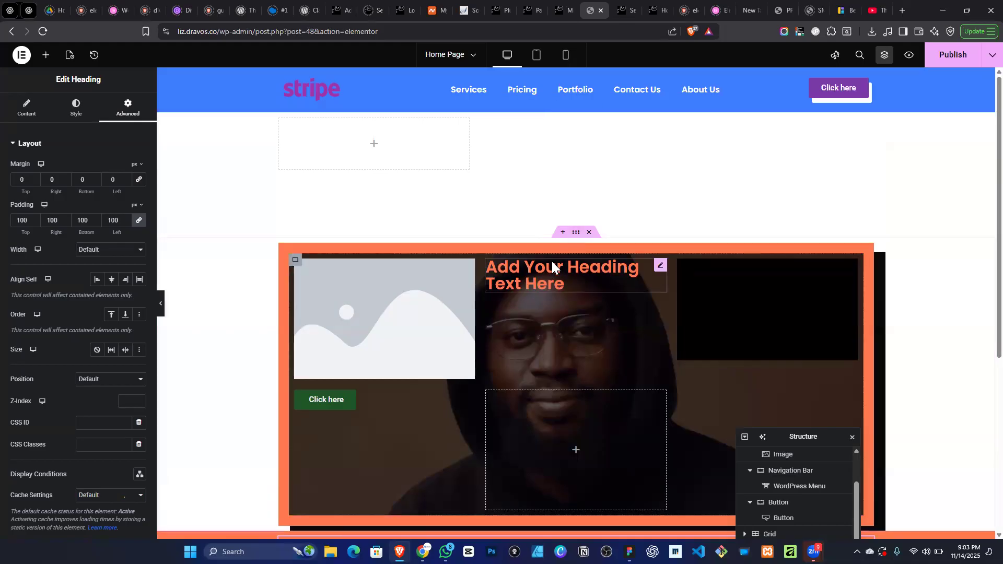
Give the hero section a Classic background in the Purple global colour
left_click(575, 234)
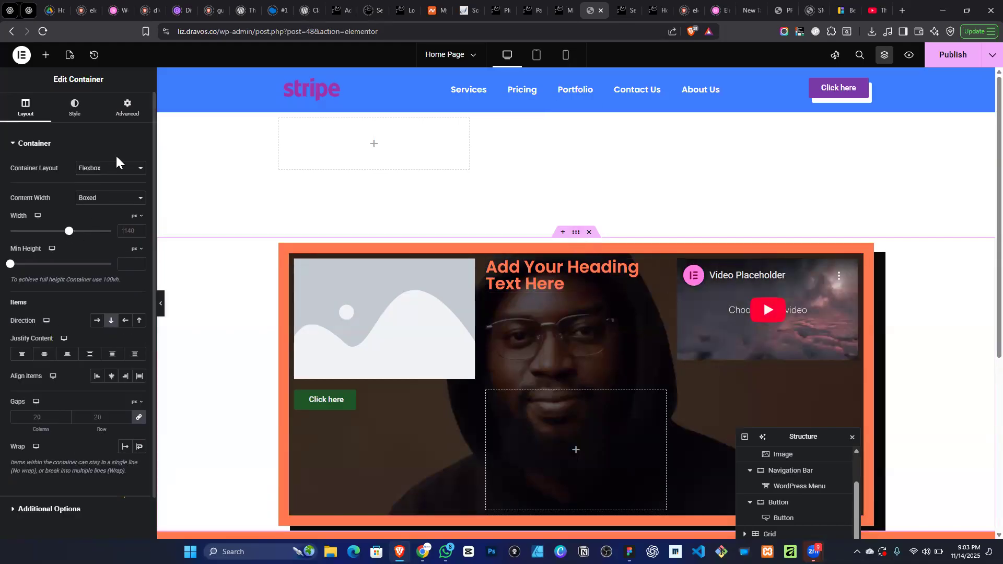
left_click(74, 107)
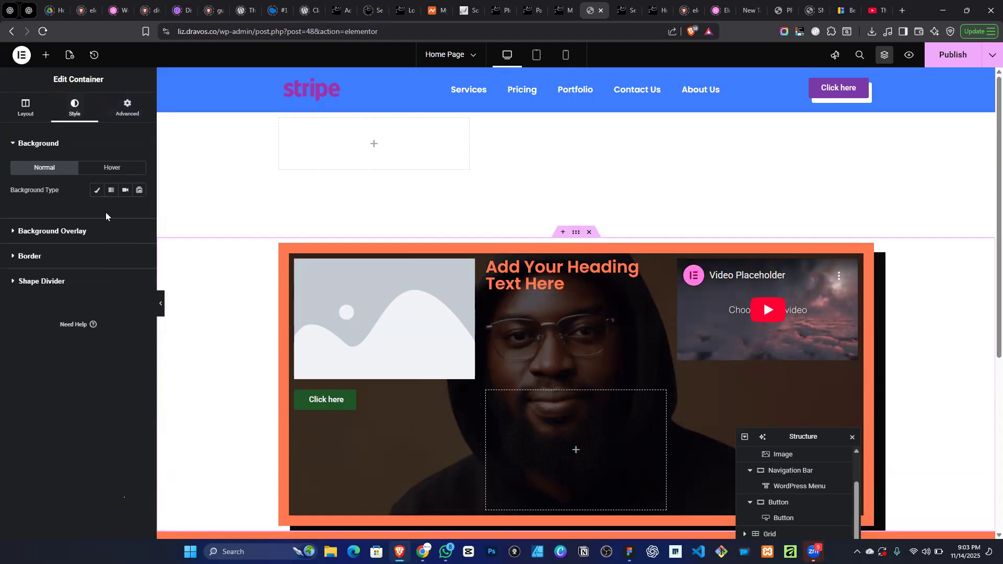
left_click(97, 191)
left_click(124, 212)
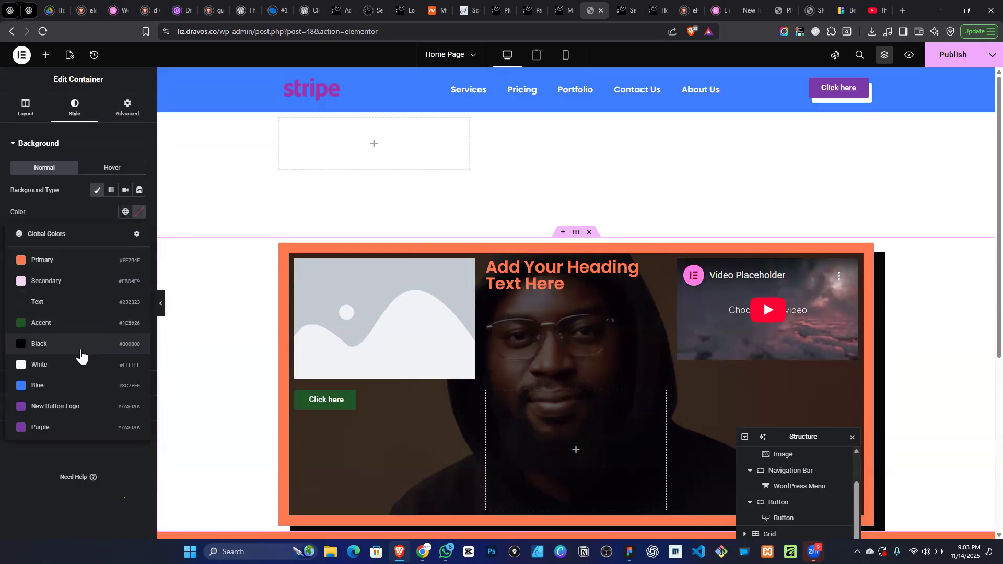
left_click(38, 416)
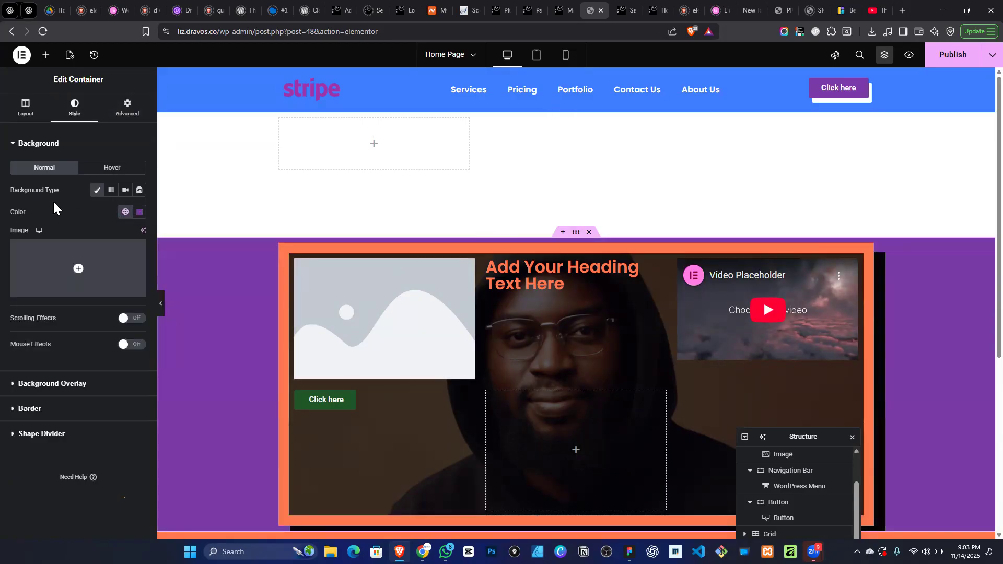
Unlink the section's margins and set top and bottom margins to 100 px
left_click(127, 107)
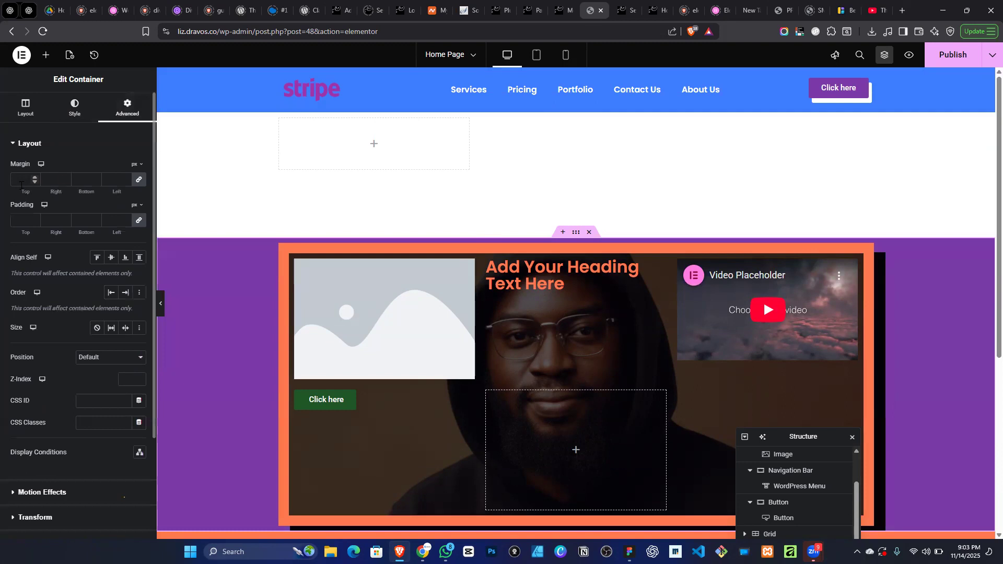
left_click(137, 183)
left_click(19, 180)
type("100")
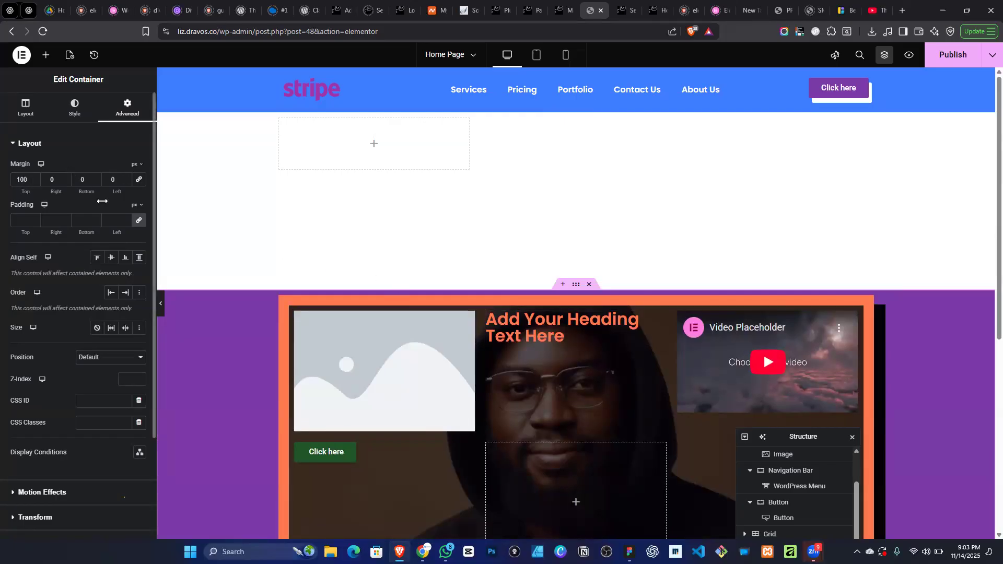
scroll(624, 331, "down", 6)
left_click(81, 179)
type("1")
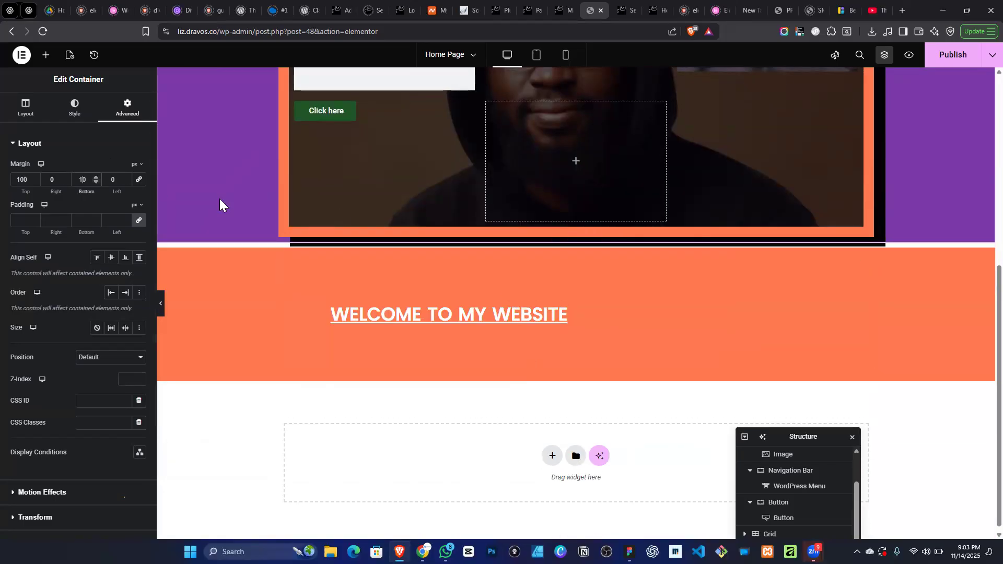
type("00")
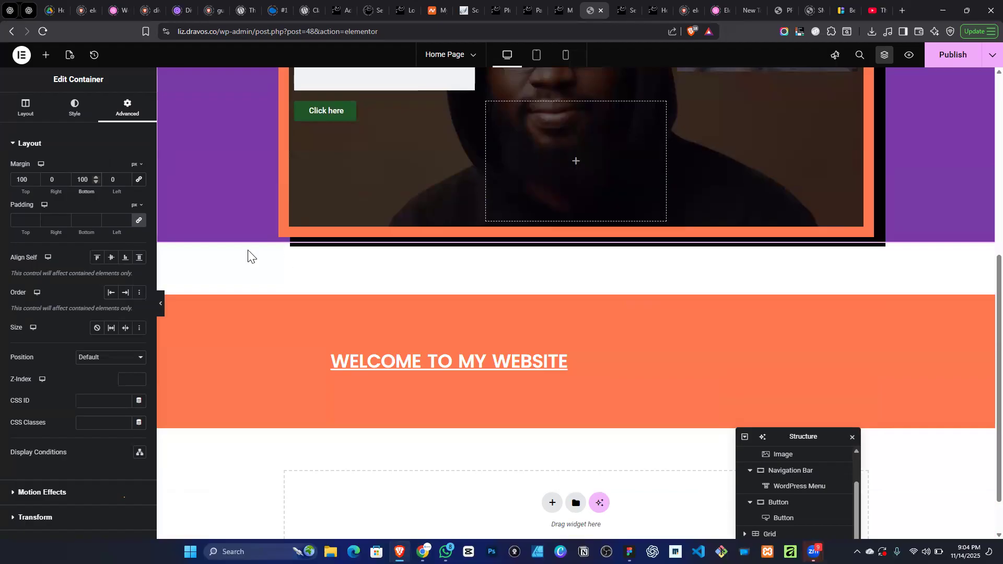
scroll(528, 209, "up", 4)
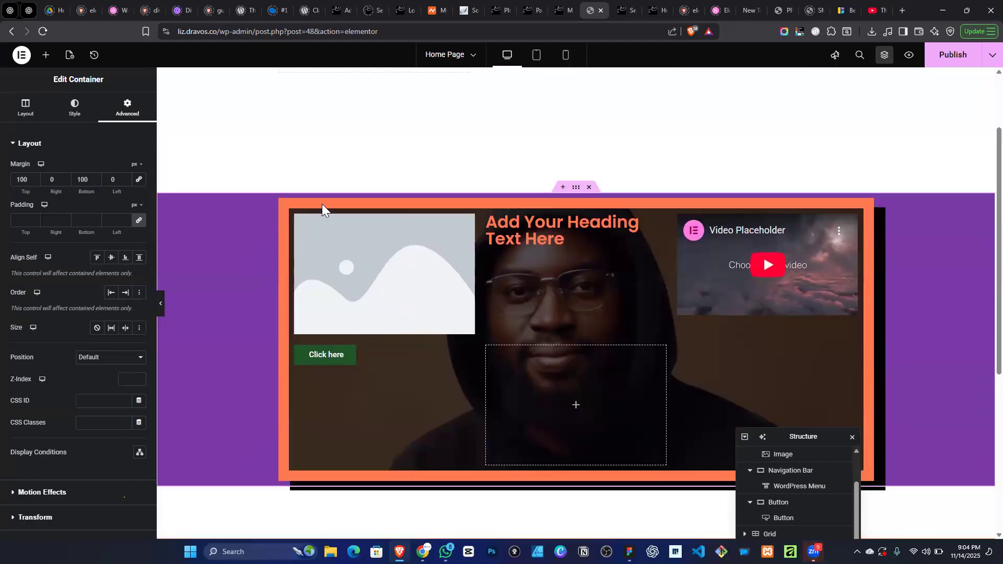
left_click(295, 216)
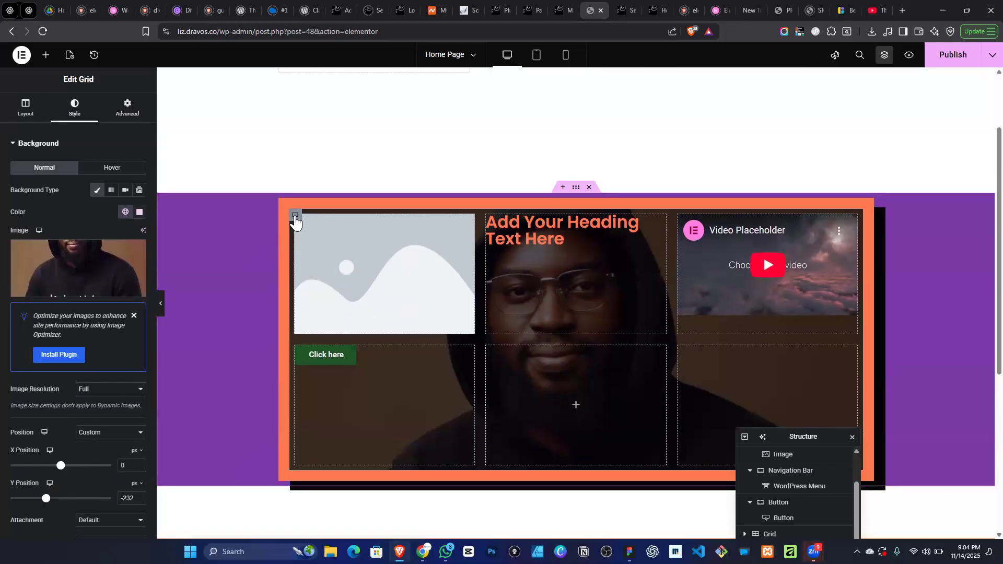
Unlink the purple section's padding and set its top padding to 100 px
right_click(226, 232)
left_click(248, 246)
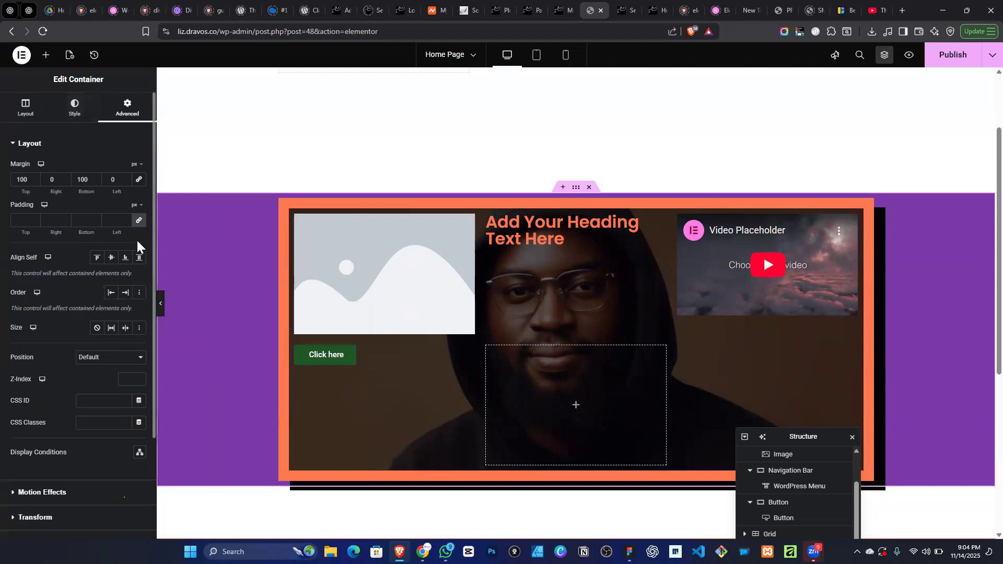
left_click(138, 222)
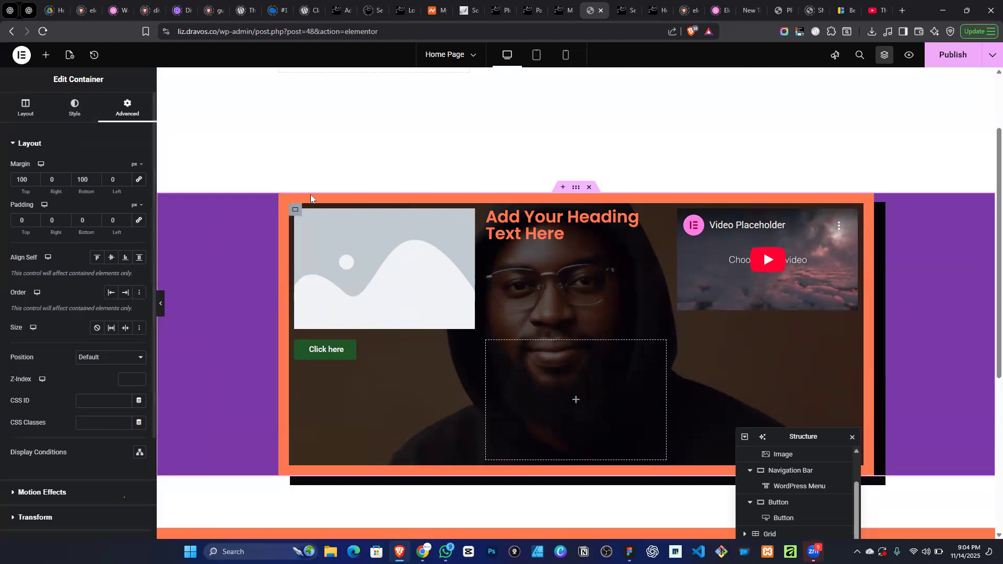
right_click(215, 218)
left_click(231, 229)
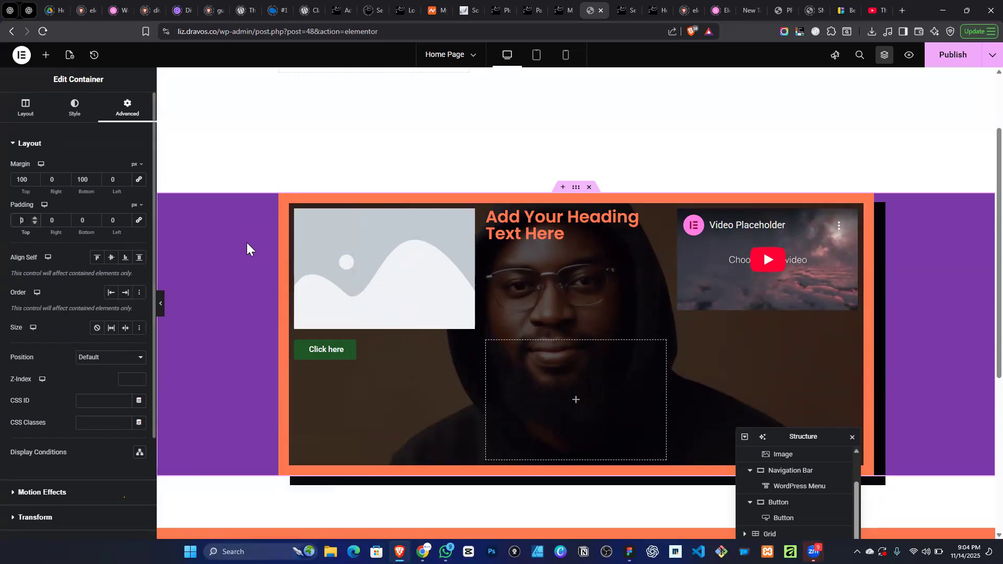
type("100")
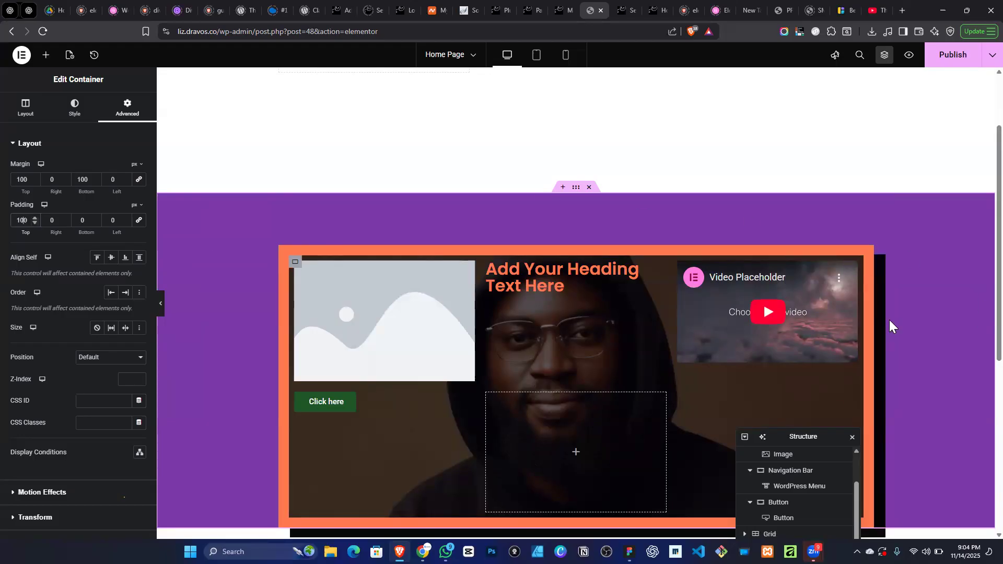
scroll(545, 249, "down", 2)
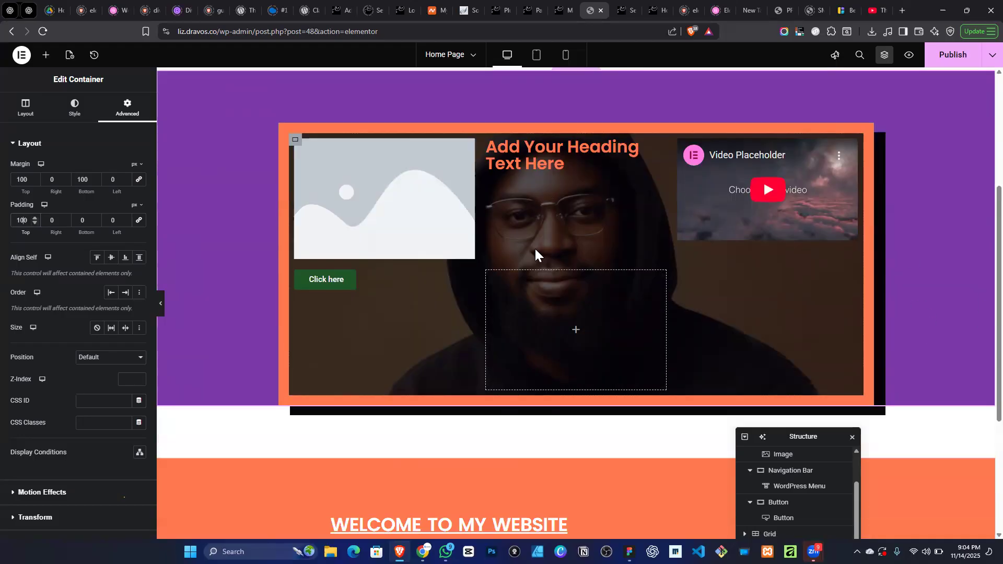
scroll(327, 205, "down", 2)
scroll(327, 206, "up", 2)
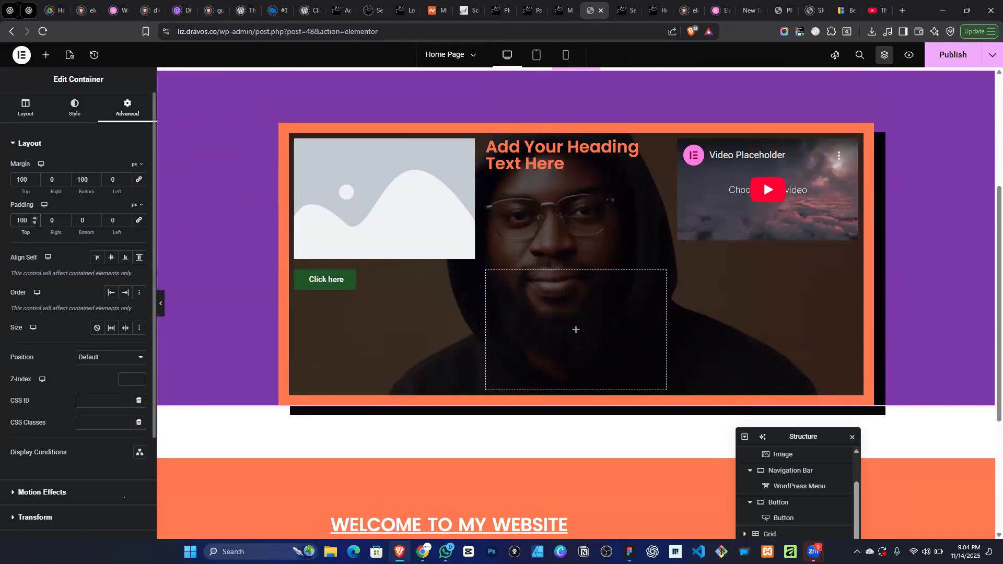
scroll(371, 319, "down", 2)
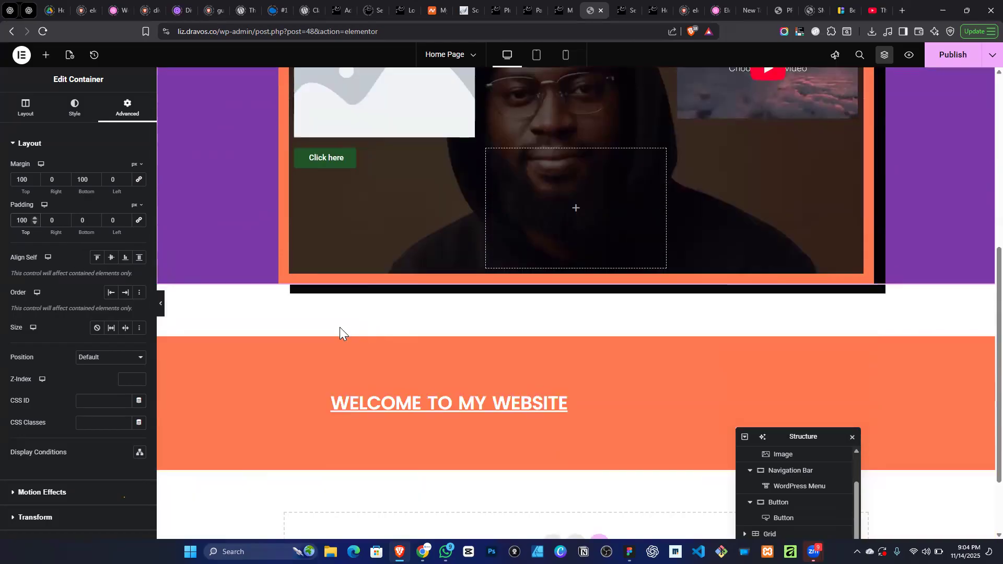
scroll(862, 306, "up", 5)
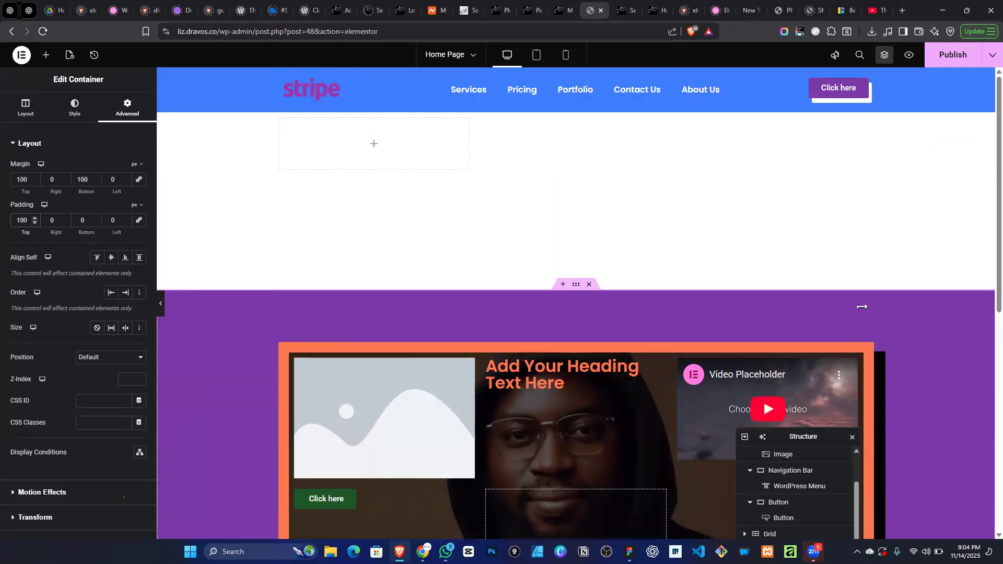
scroll(429, 235, "down", 5)
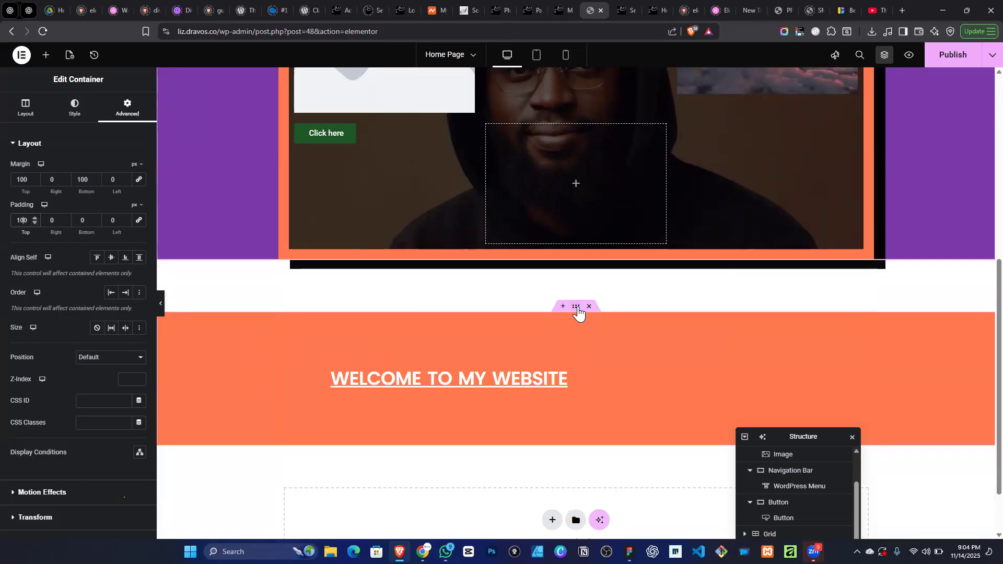
left_click(449, 371)
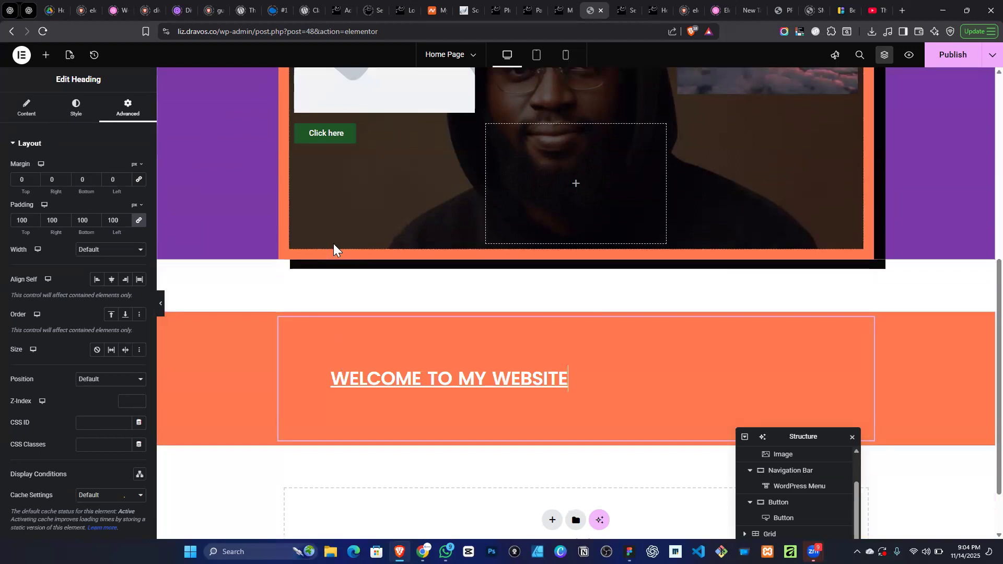
Clear the heading's padding and select the purple hero section
left_click(122, 217)
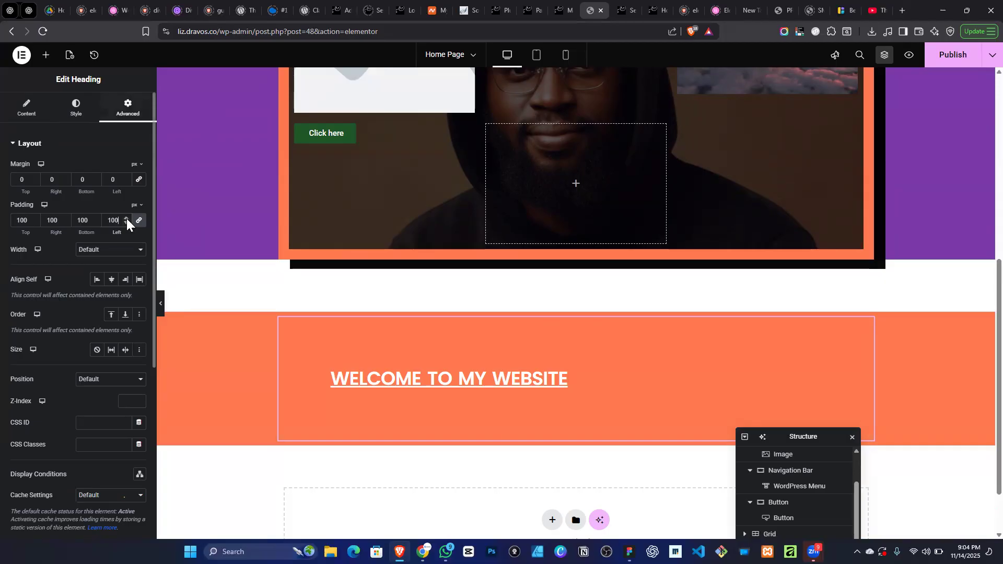
key("BackSpace")
key("BackSpace")
key("BackSpace")
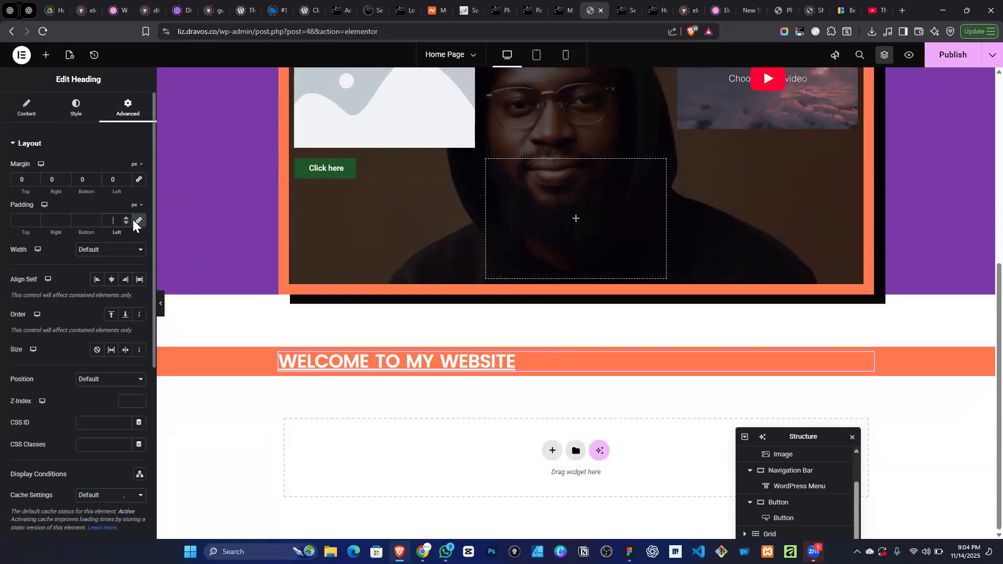
scroll(348, 206, "up", 5)
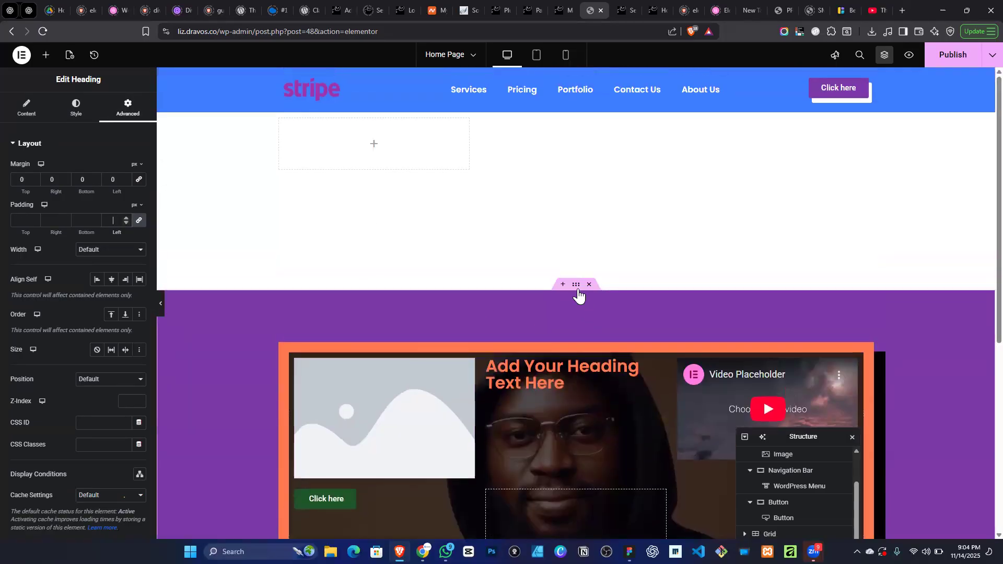
left_click(314, 259)
type("100")
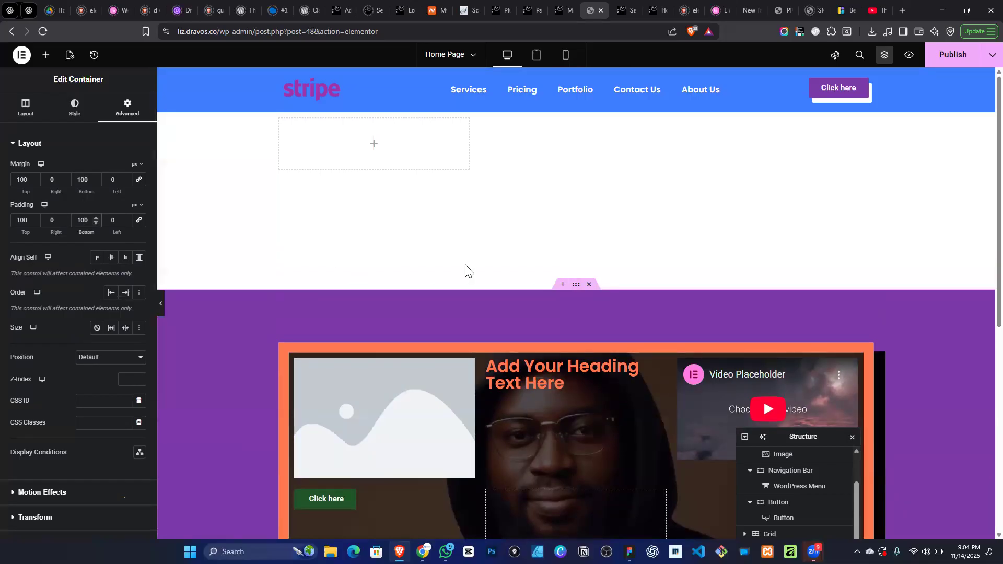
scroll(465, 265, "down", 4)
scroll(501, 269, "up", 2)
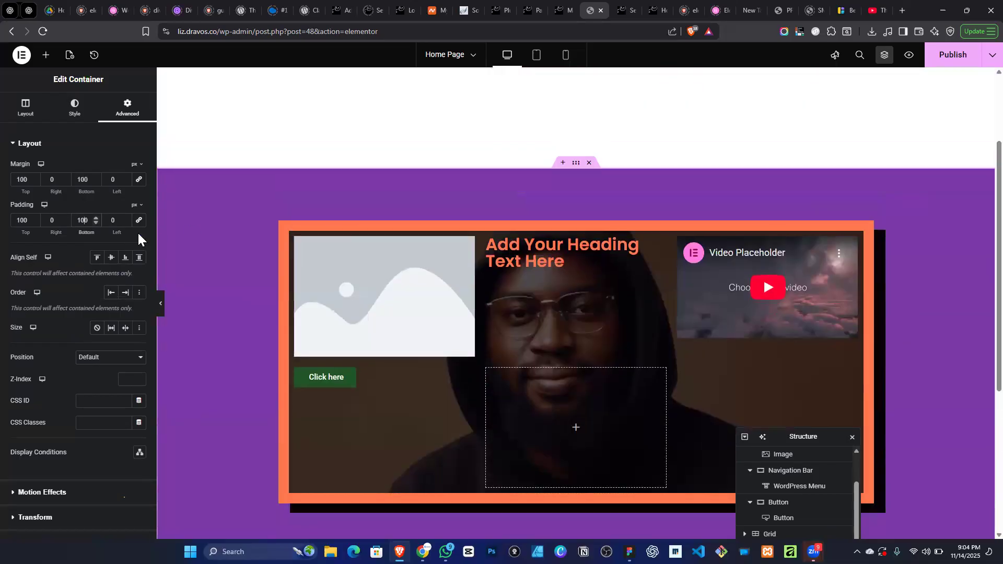
Reset the hero section's bottom and top margins to 0
left_click(89, 179)
key("BackSpace")
key("BackSpace")
key("BackSpace")
type("0")
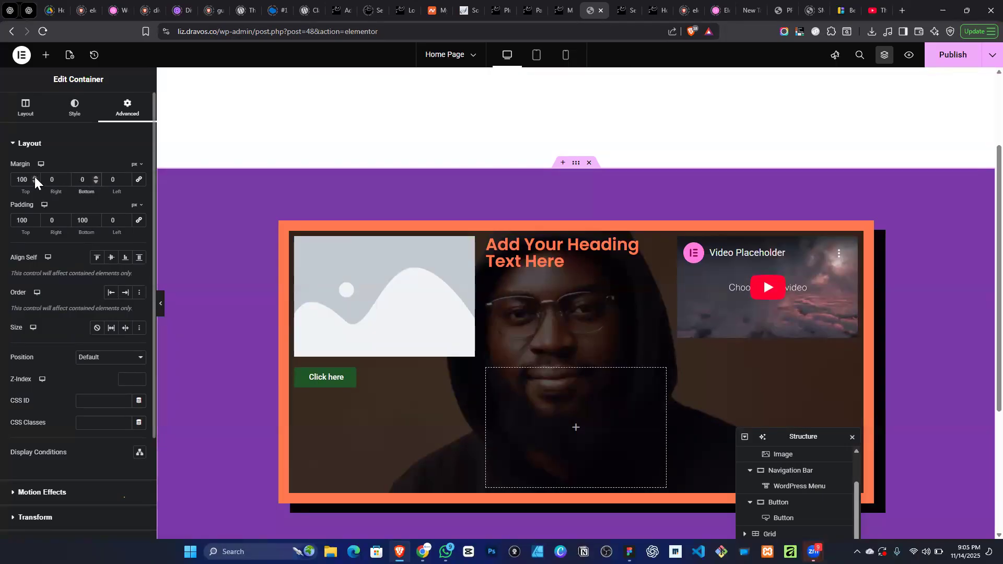
scroll(438, 318, "down", 3)
scroll(186, 227, "up", 2)
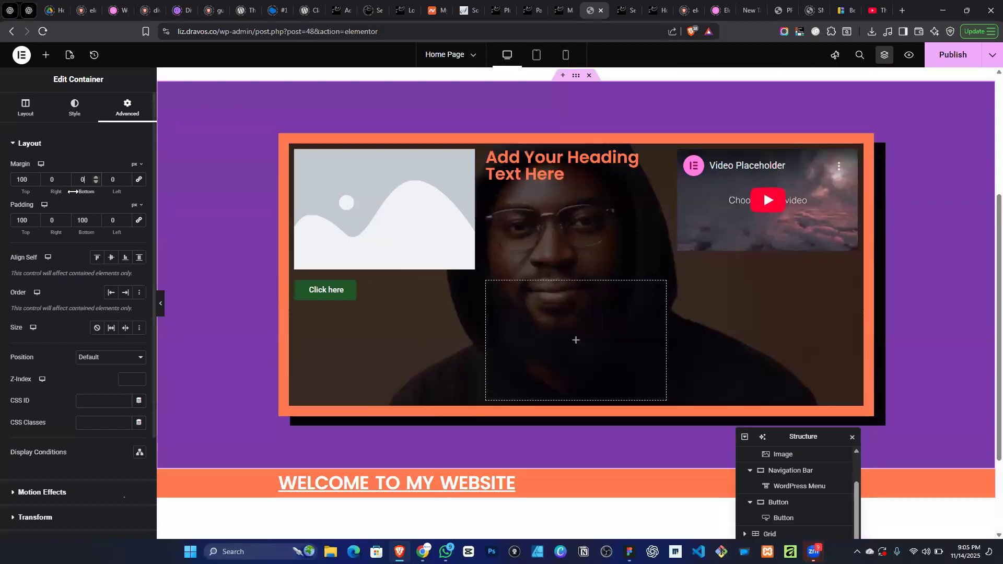
left_click(26, 180)
key("BackSpace")
key("BackSpace")
key("BackSpace")
type("0")
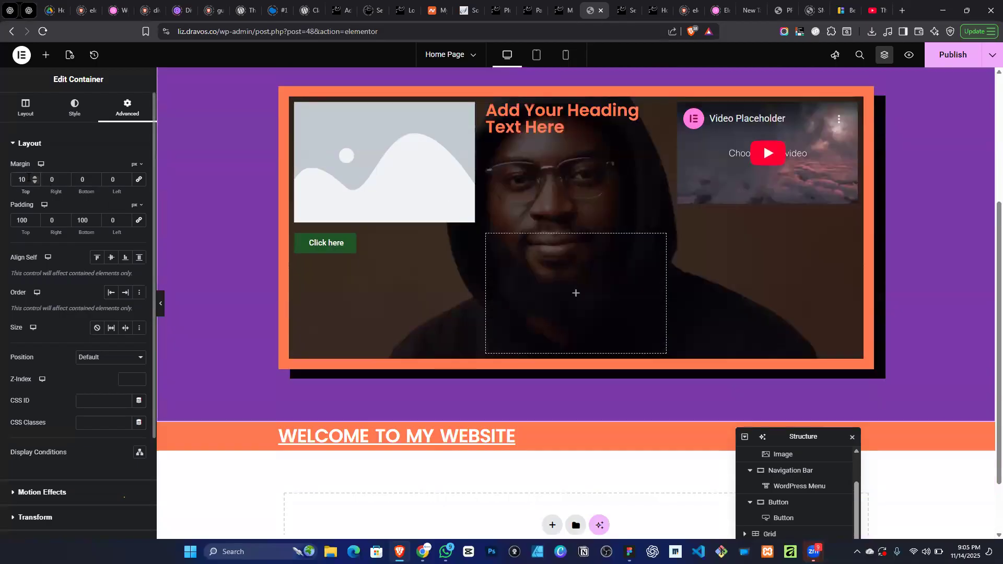
scroll(644, 128, "up", 4)
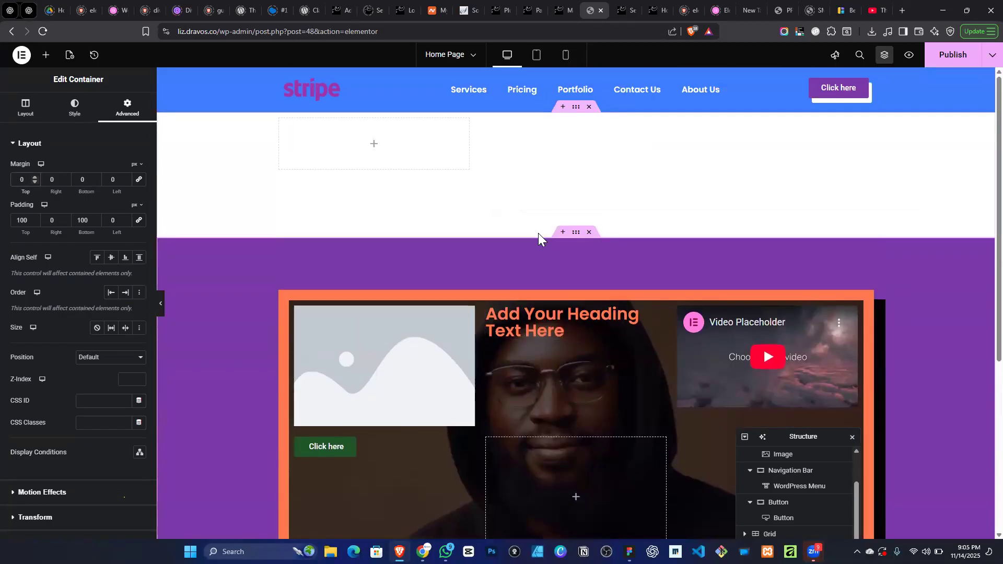
Delete the empty container under the navigation bar and undo a trial -135 bottom margin back to 0
left_click(591, 108)
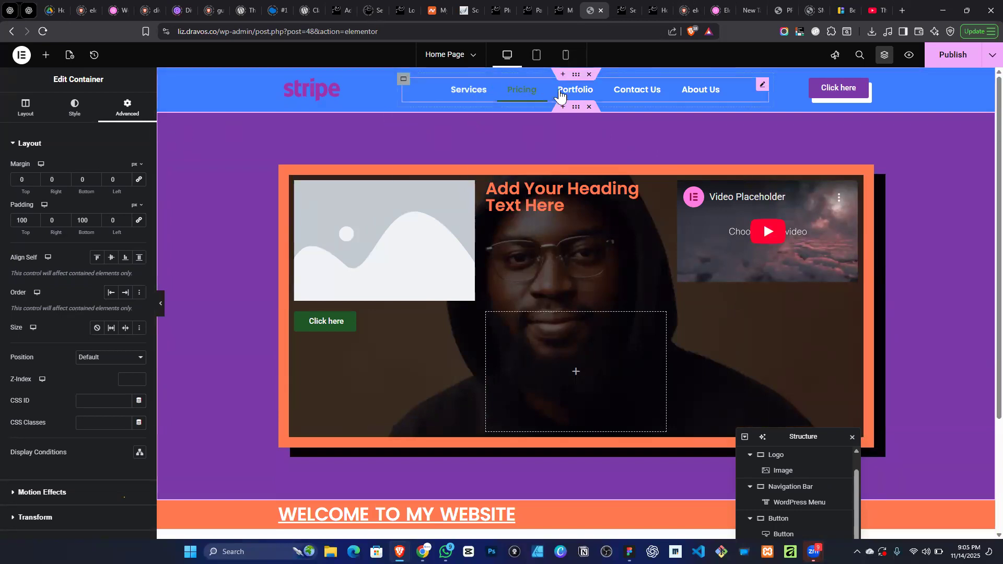
key("Down")
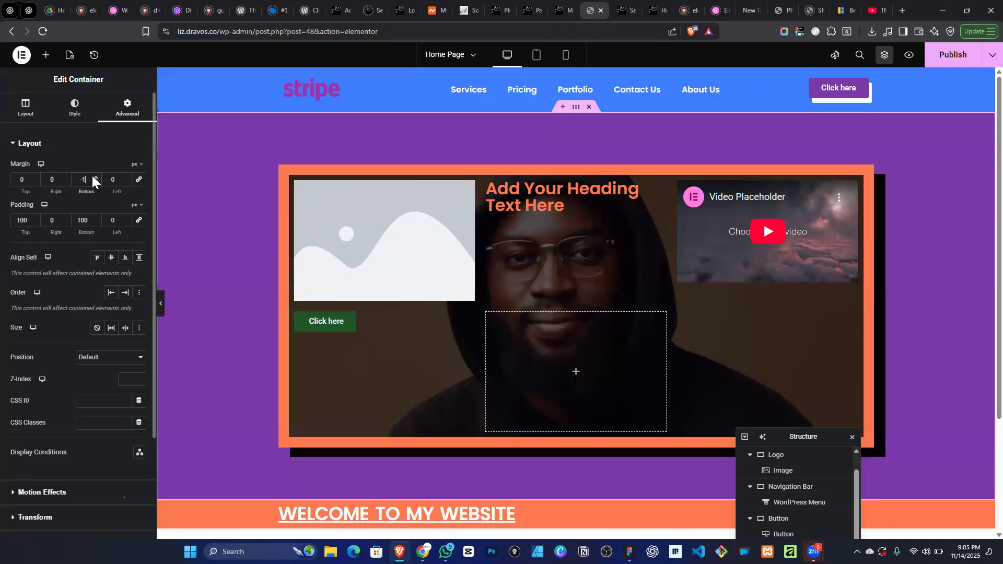
type("35")
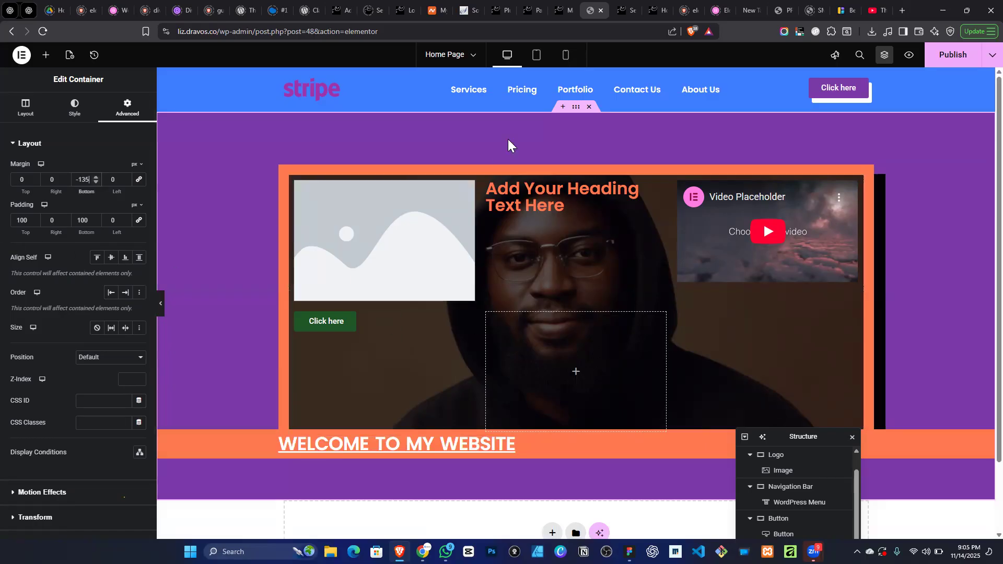
key("BackSpace")
key("BackSpace")
key("BackSpace")
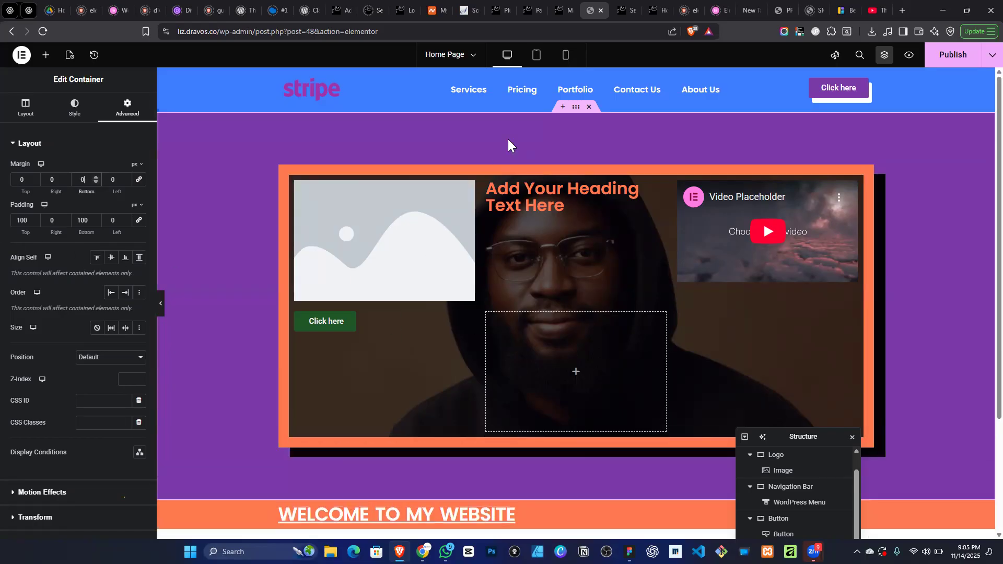
left_click_drag(577, 74, 576, 75)
left_click(576, 73)
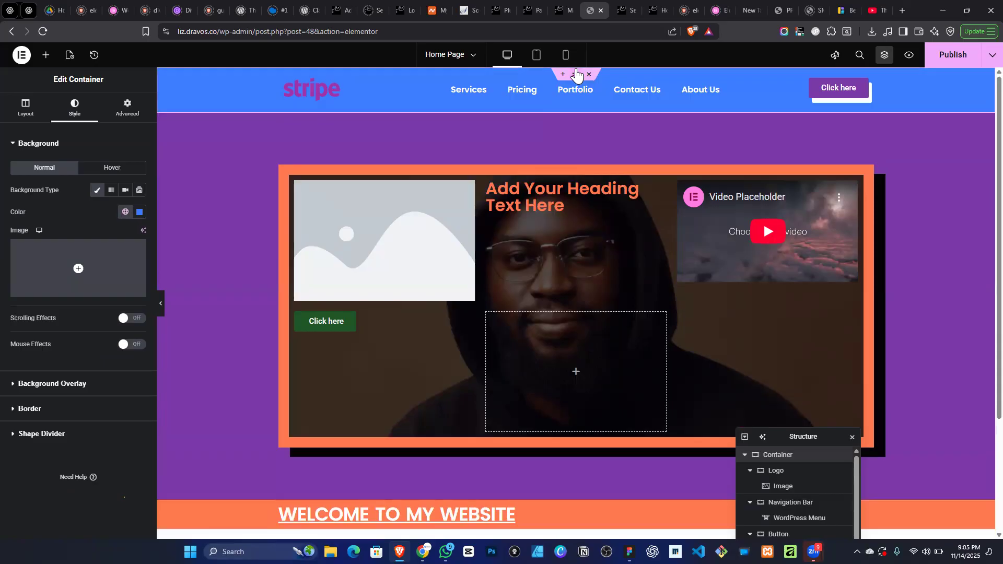
Give the header container a -135 px bottom margin and z-index 1
left_click(124, 109)
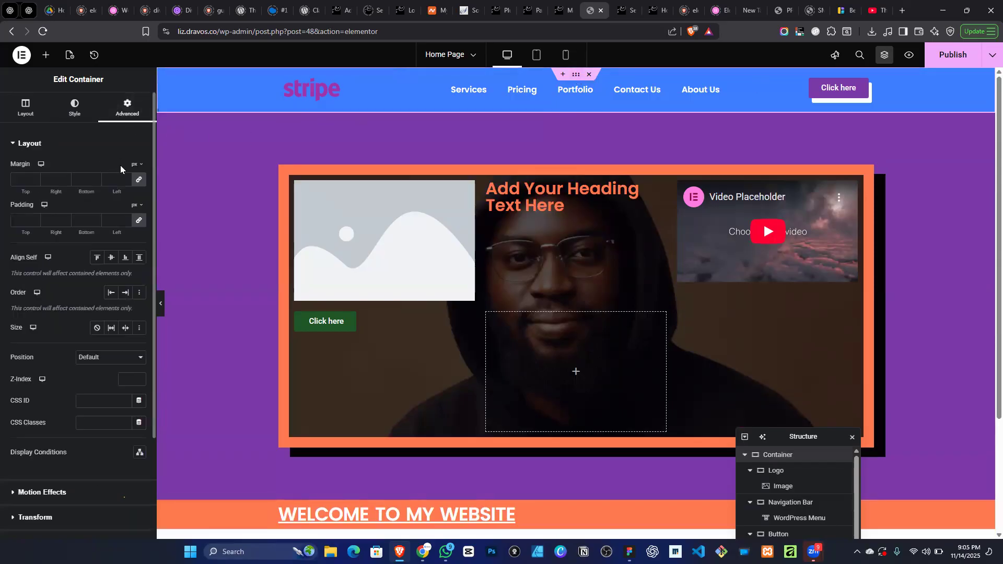
left_click(138, 181)
key("BackSpace")
type("-135")
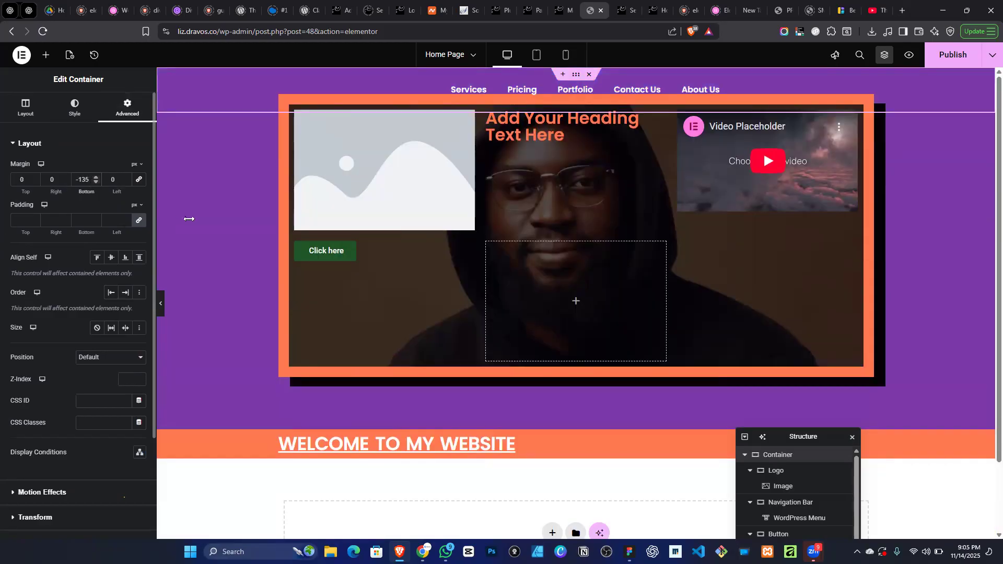
left_click_drag(795, 432, 833, 161)
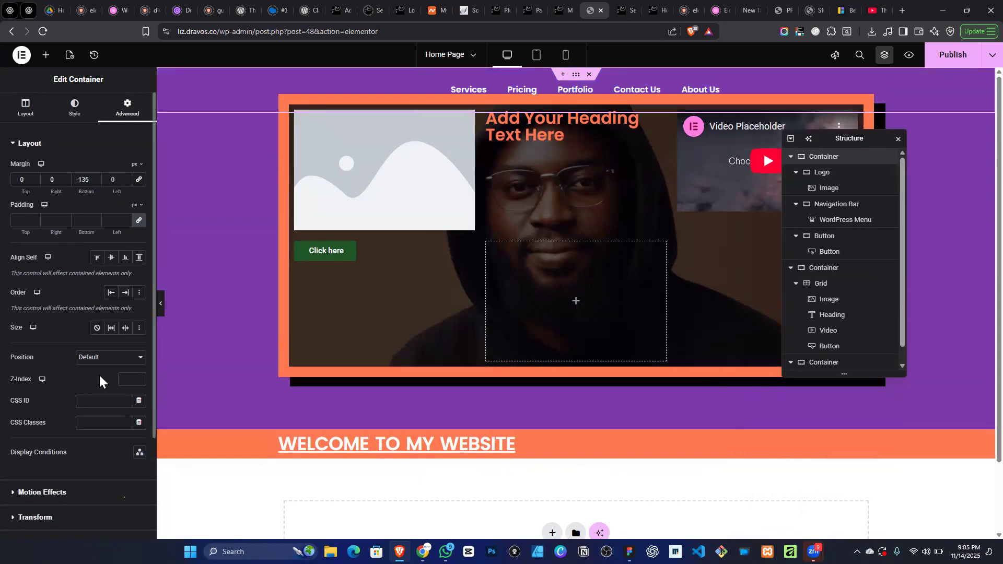
type("1")
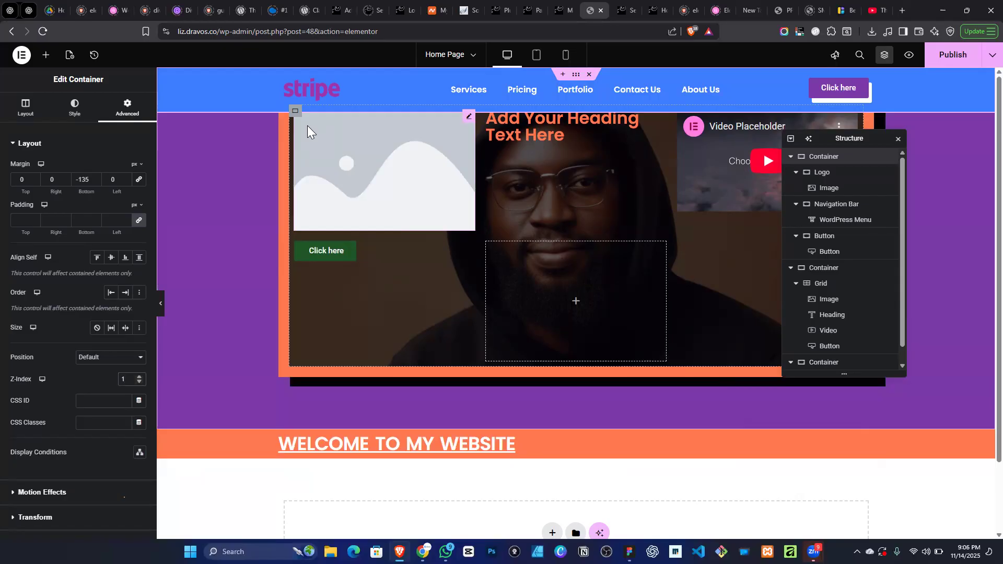
key("BackSpace")
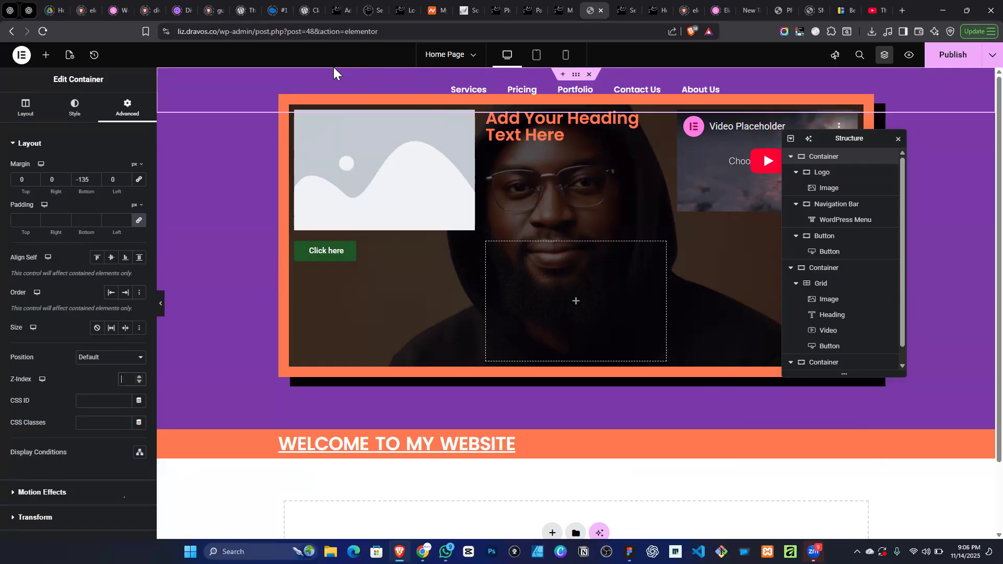
scroll(679, 293, "down", 2)
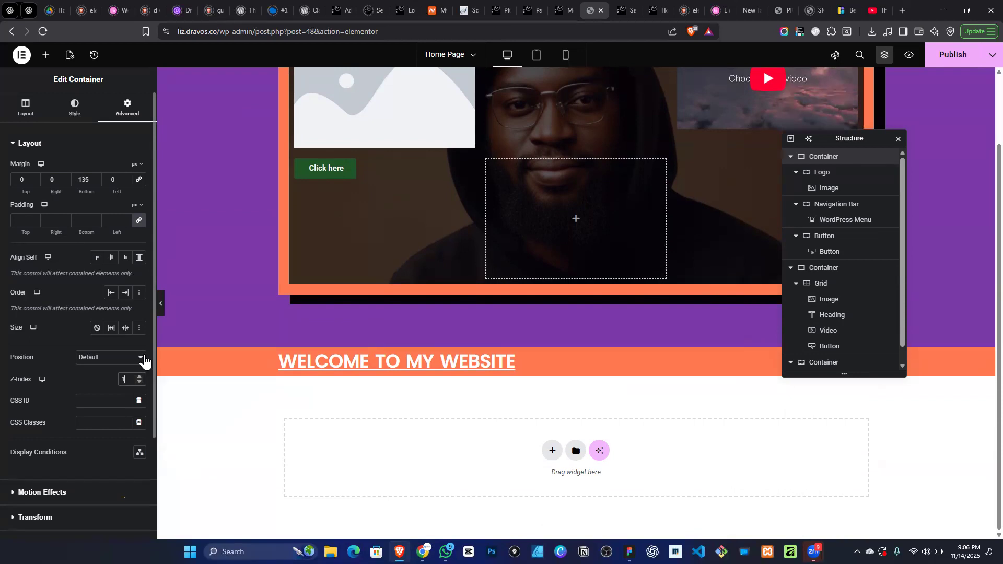
scroll(406, 261, "up", 2)
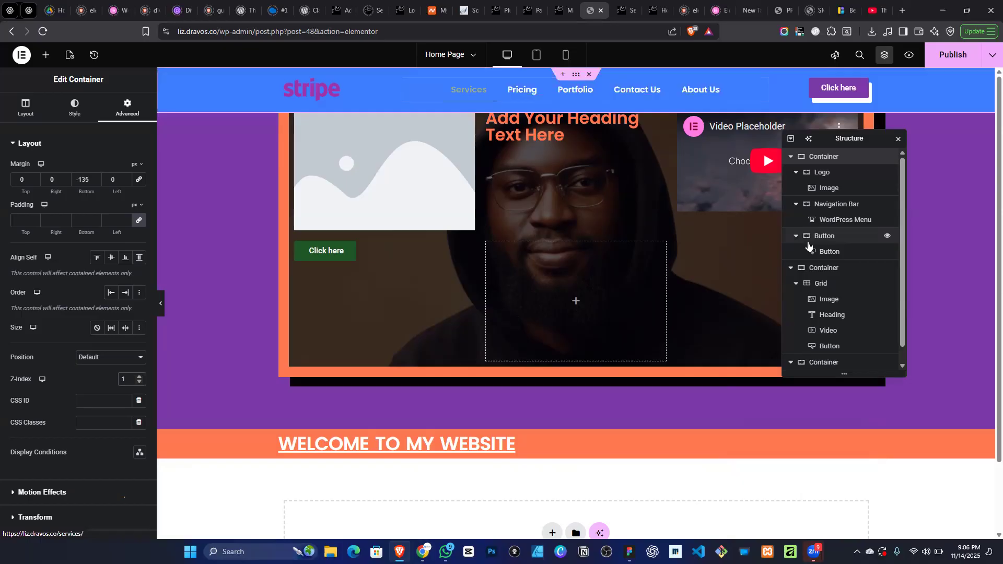
Duplicate the purple hero container so a copy appears below the original
right_click(192, 219)
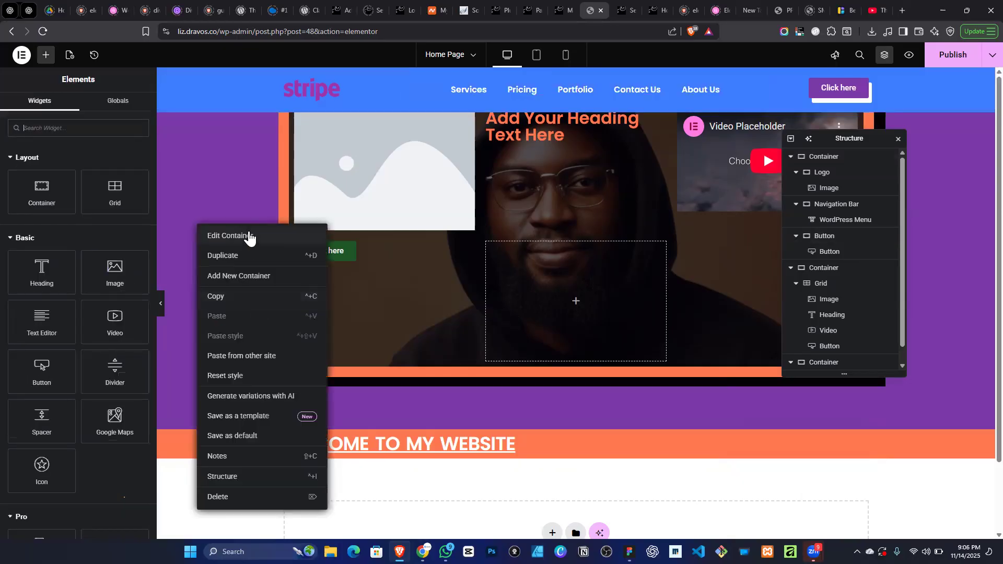
left_click(246, 233)
right_click(217, 232)
left_click(240, 237)
right_click(224, 227)
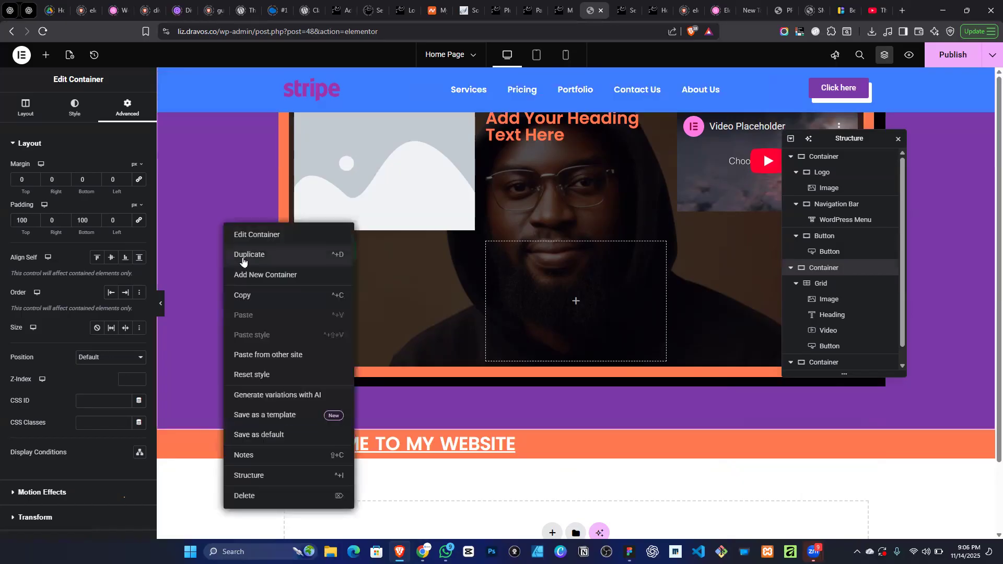
left_click(242, 256)
right_click(219, 272)
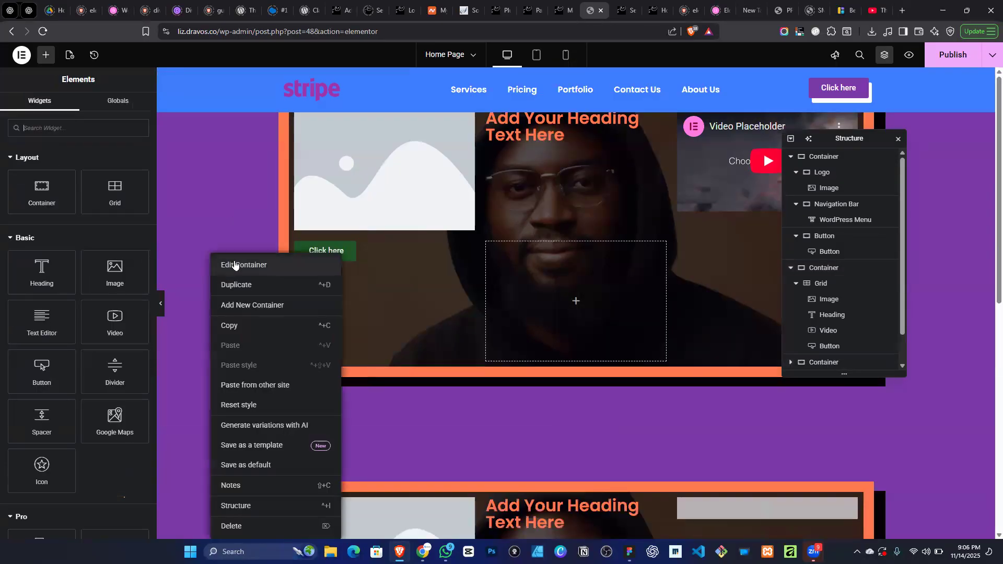
left_click(235, 265)
right_click(216, 245)
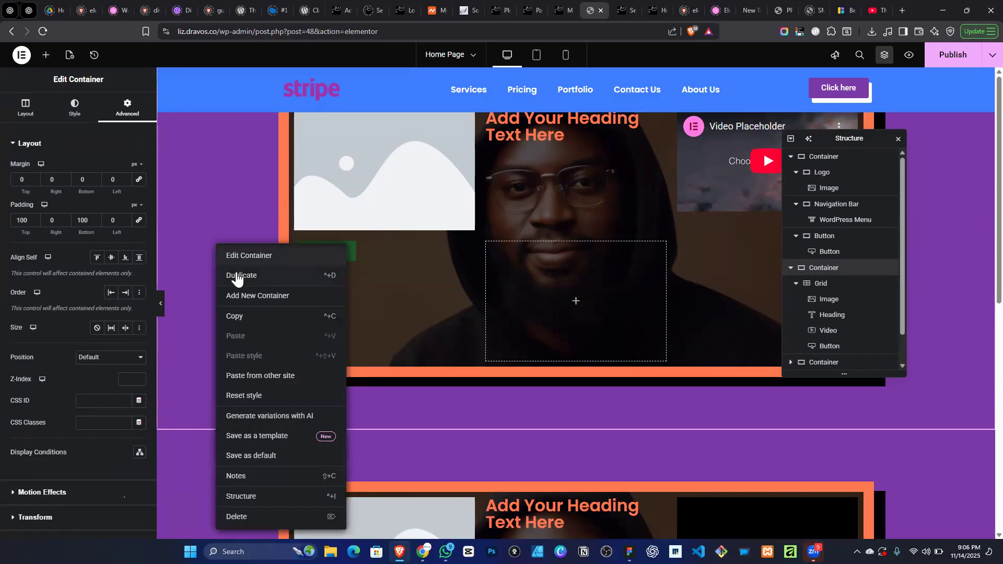
left_click(951, 54)
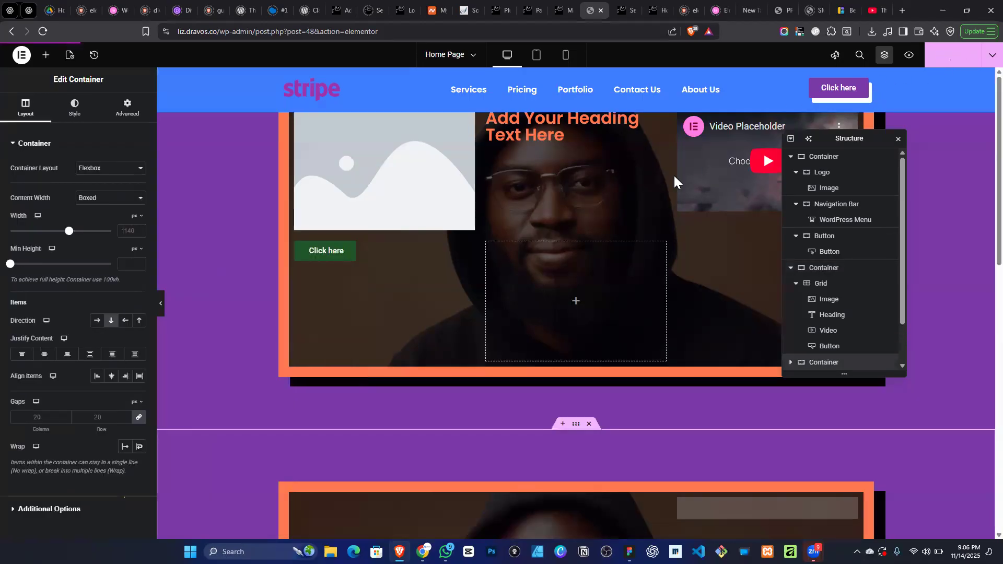
Raise the header container's z-index to 99 so it stays above the content
scroll(700, 165, "down", 3)
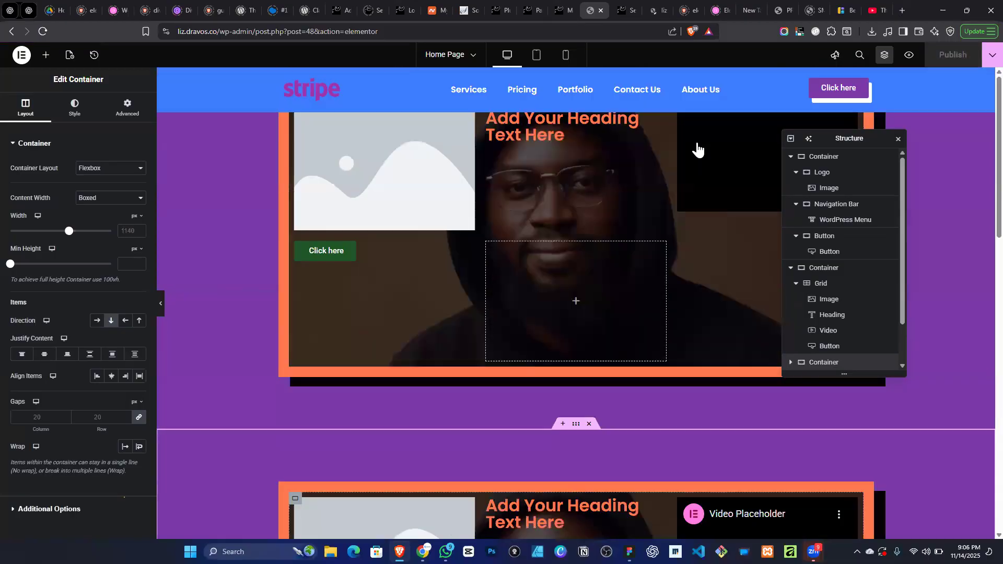
scroll(698, 150, "down", 3)
scroll(698, 150, "up", 5)
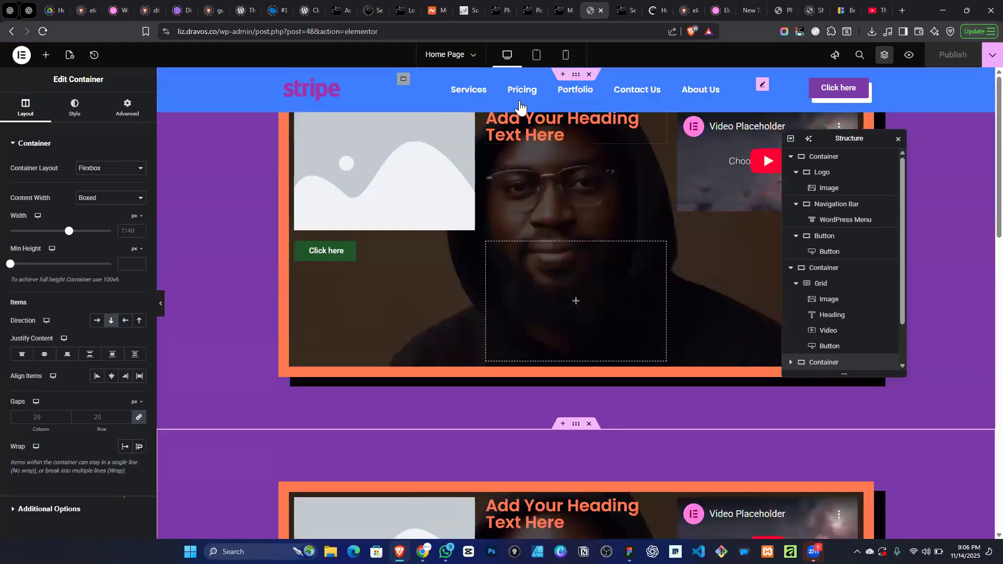
scroll(568, 133, "down", 3)
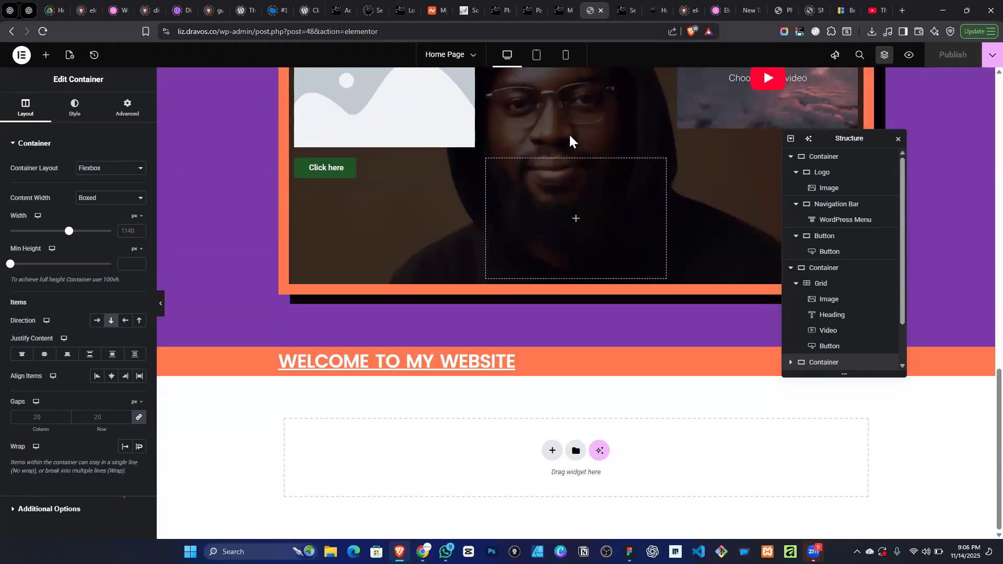
scroll(570, 133, "up", 2)
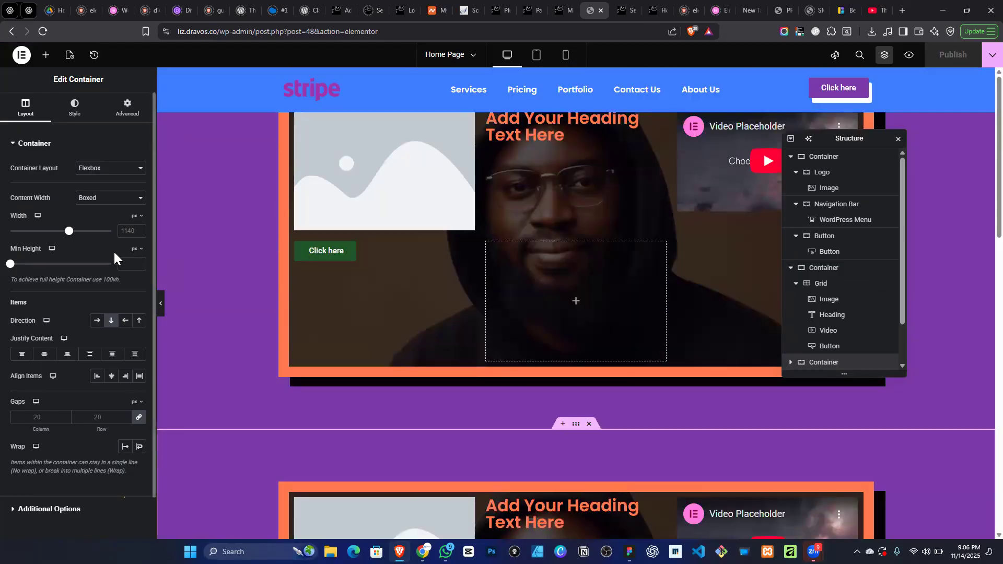
left_click(575, 75)
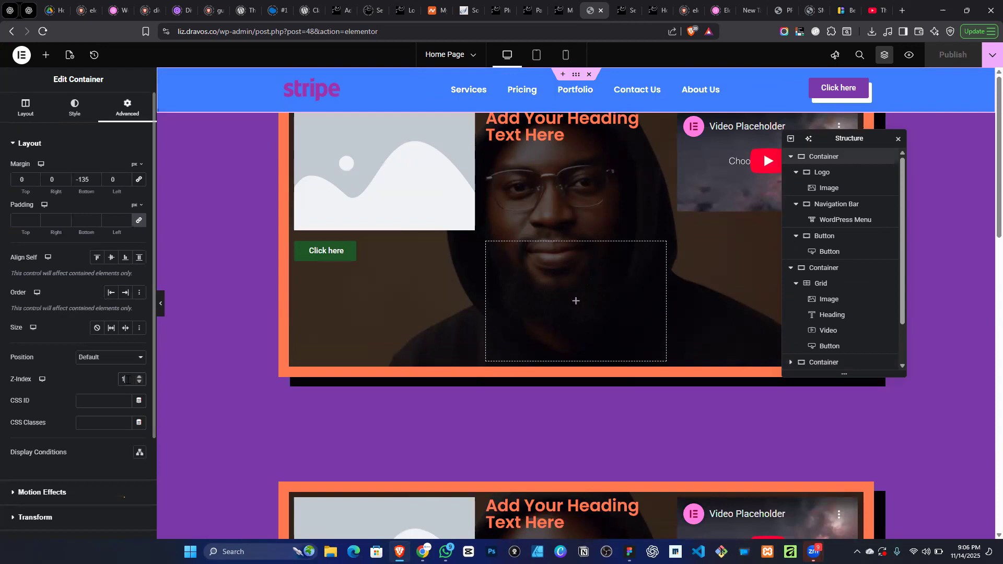
key("BackSpace")
type("99")
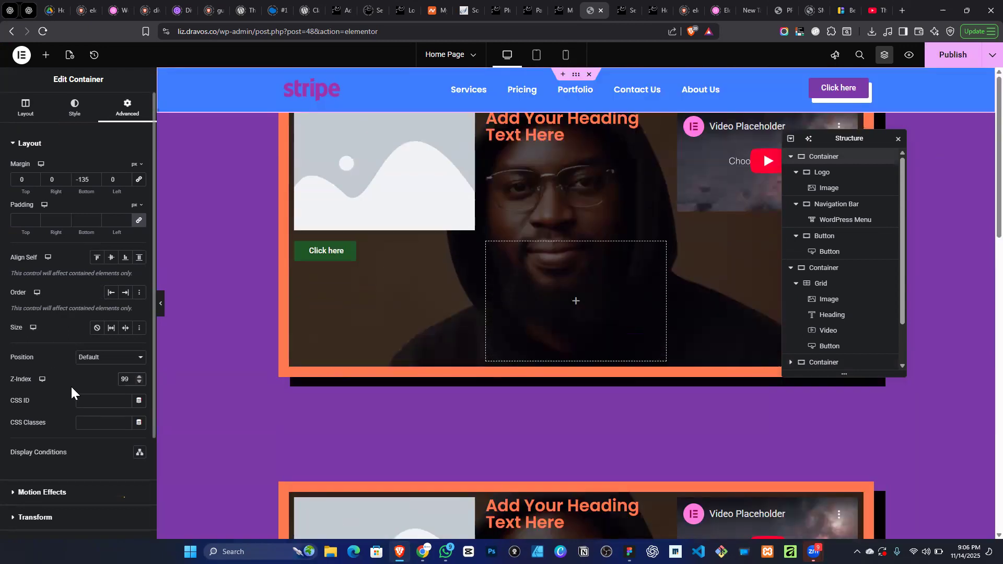
scroll(104, 496, "down", 3)
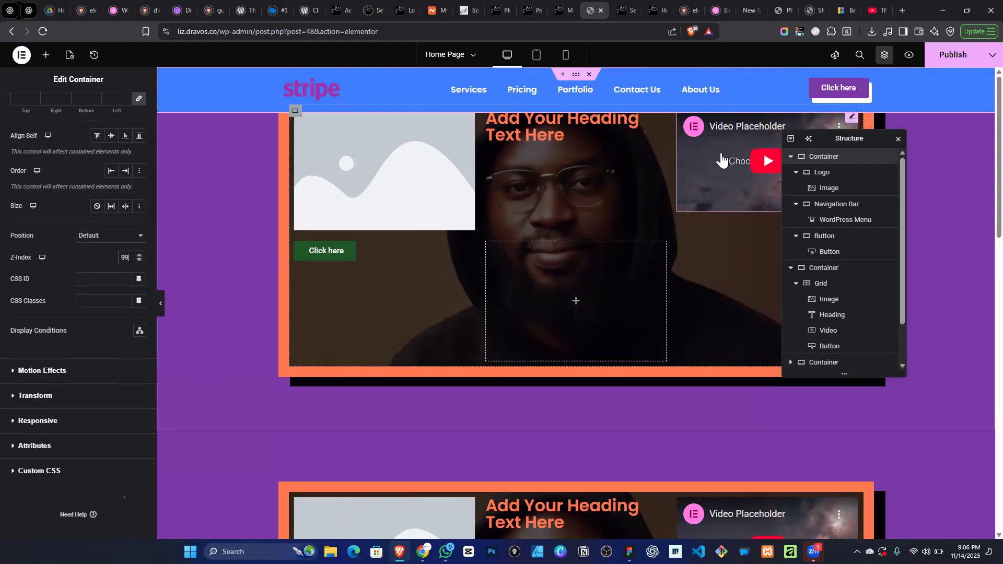
scroll(574, 220, "down", 5)
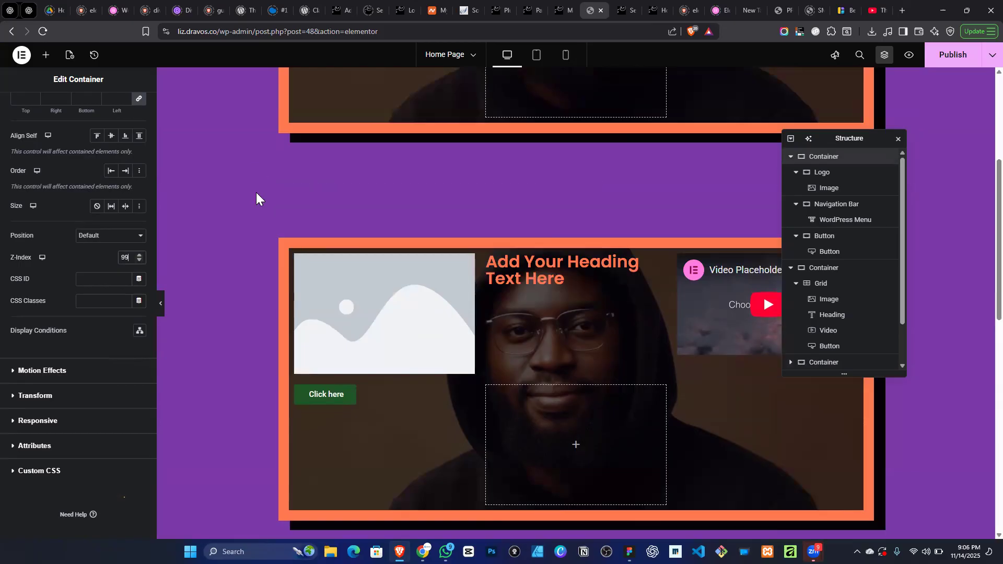
scroll(550, 187, "up", 5)
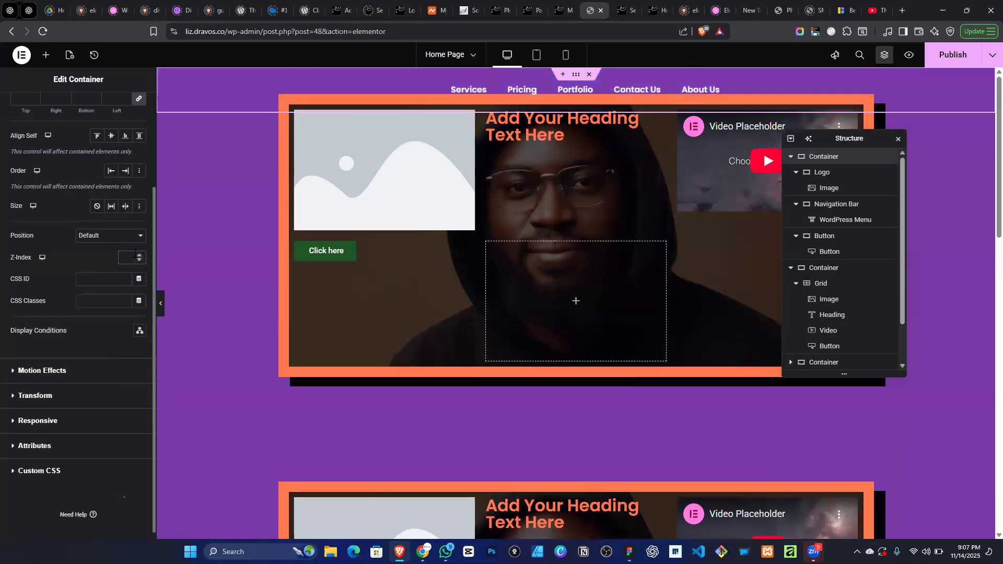
left_click(124, 260)
scroll(306, 224, "down", 2)
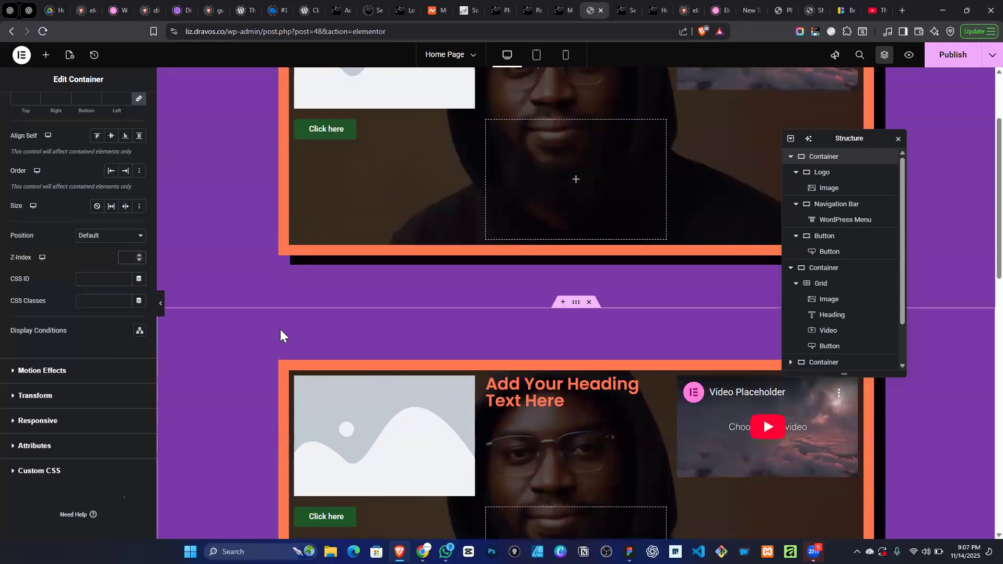
Select the lower duplicated container and open the History panel
mouse_move(575, 326)
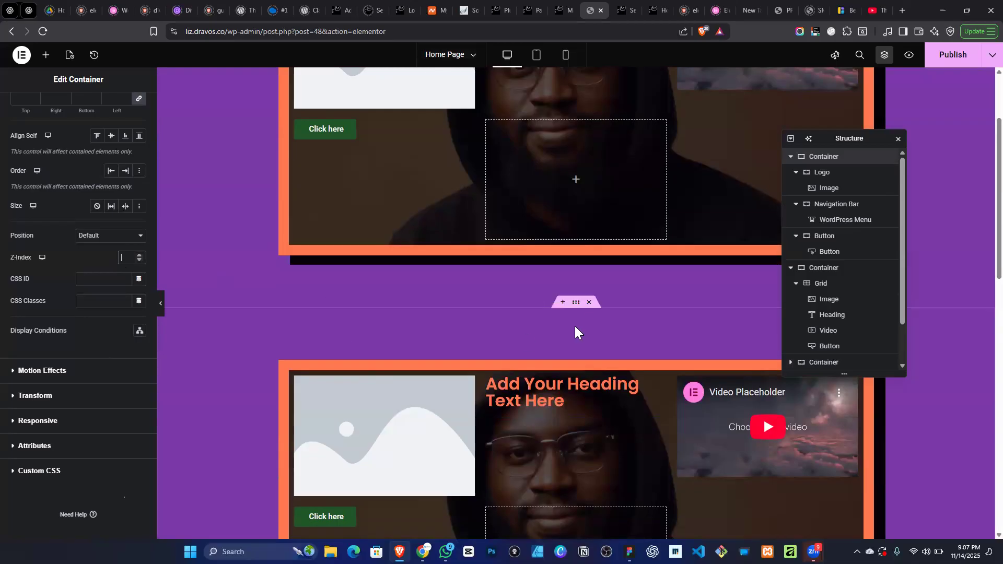
left_click(519, 164)
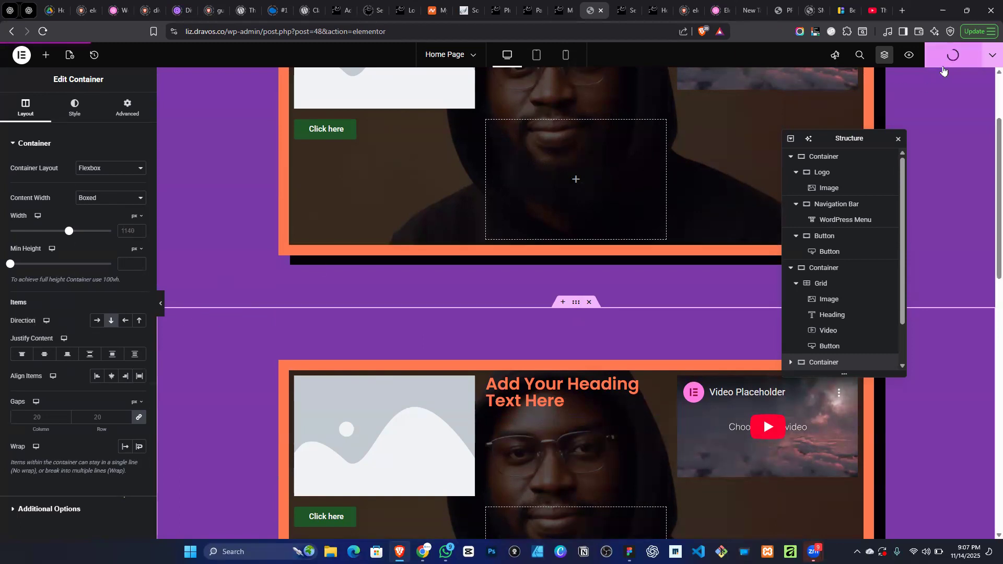
scroll(902, 89, "up", 2)
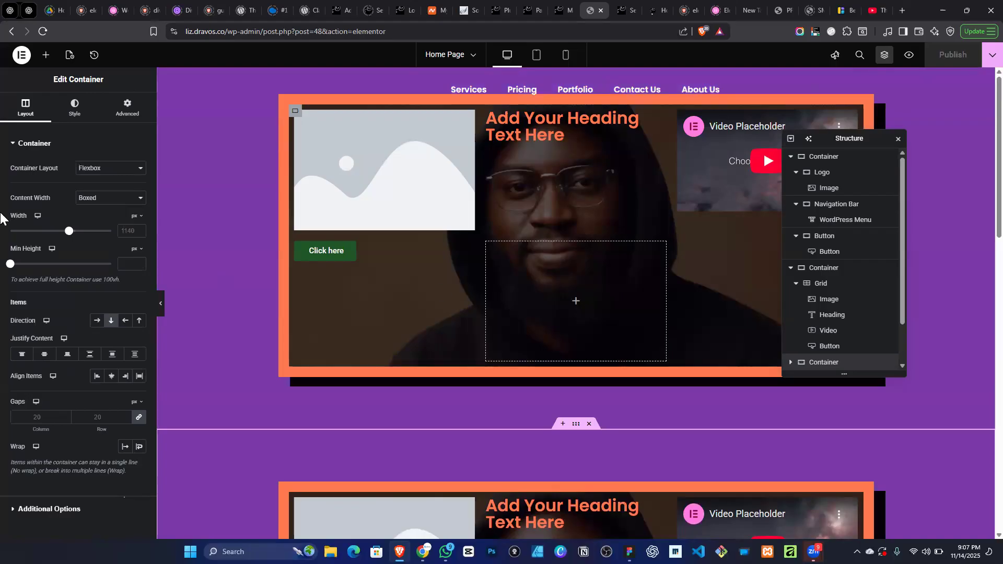
scroll(601, 378, "down", 2)
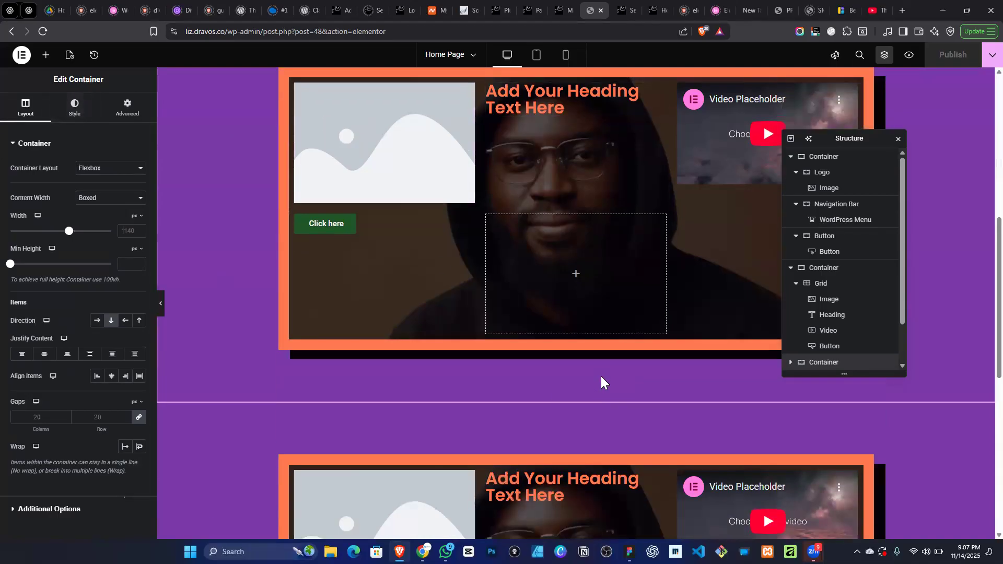
left_click(94, 54)
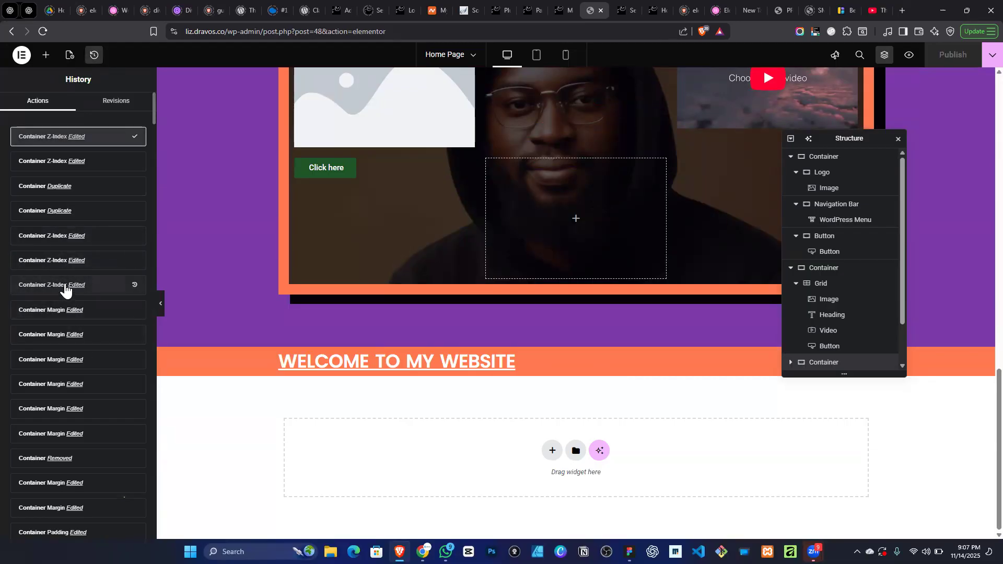
Reset the -135 bottom margin to 0 so the navigation bar sits above the hero
left_click(596, 268)
scroll(585, 263, "up", 2)
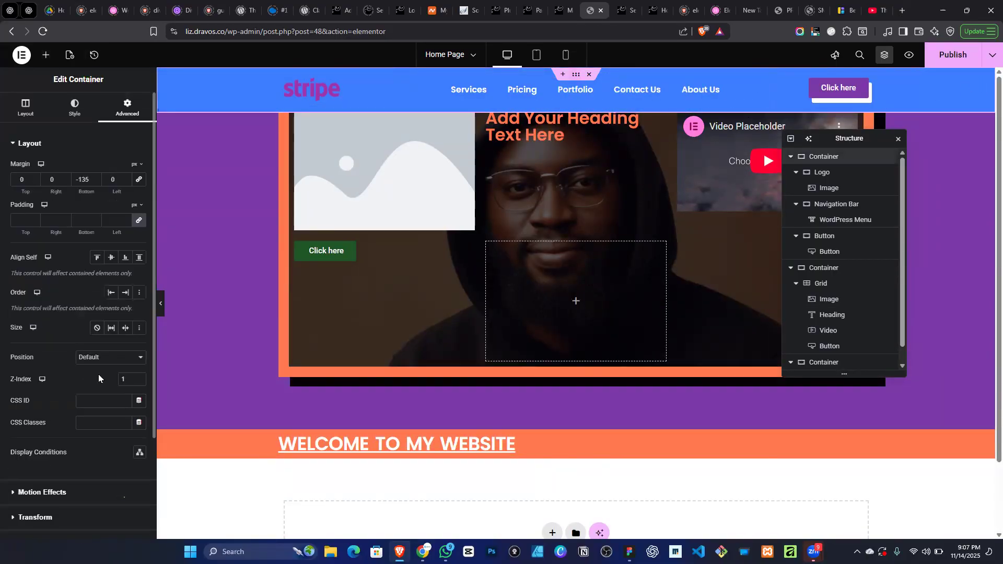
key("BackSpace")
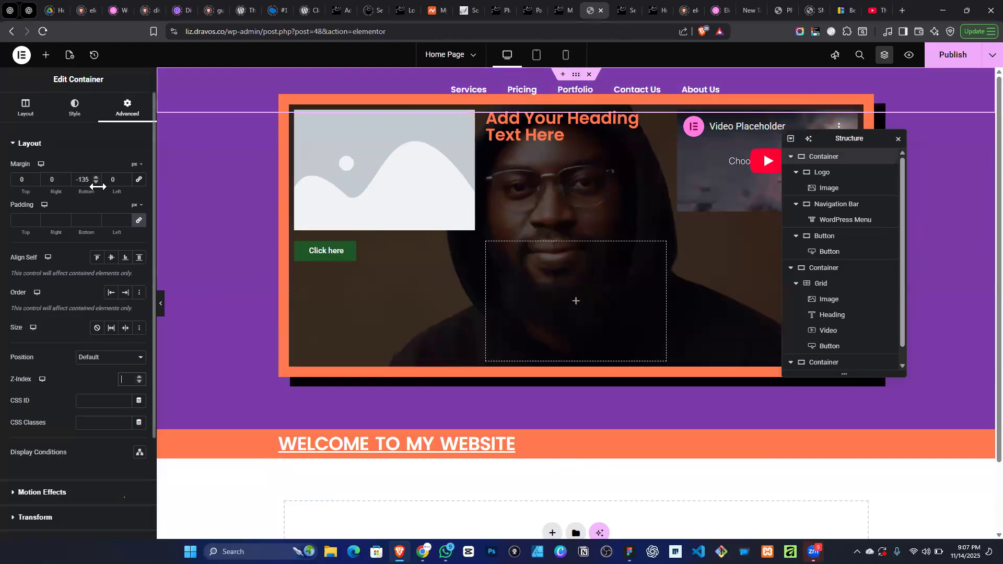
key("BackSpace")
key("BackSpace")
key("BackSpace")
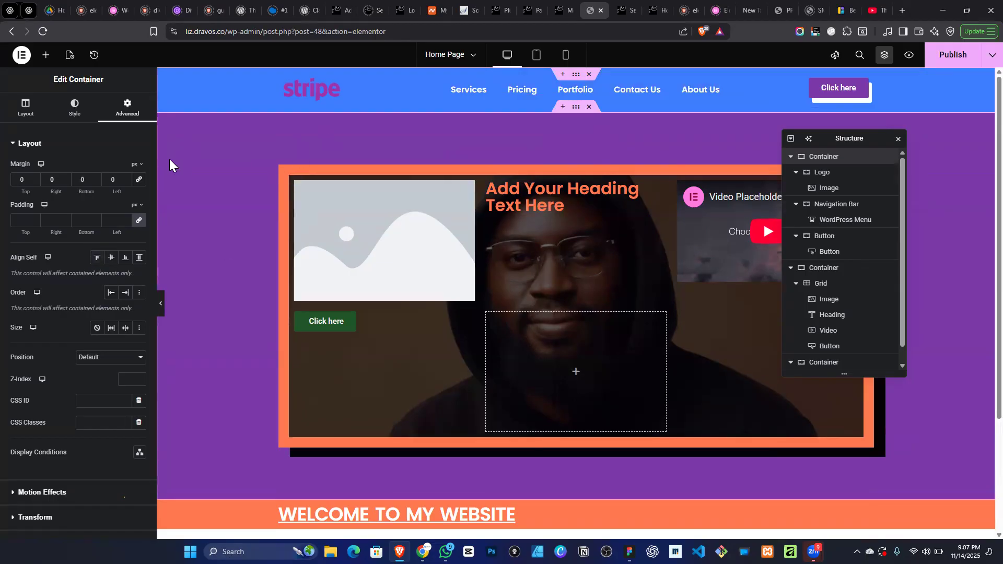
scroll(459, 269, "down", 3)
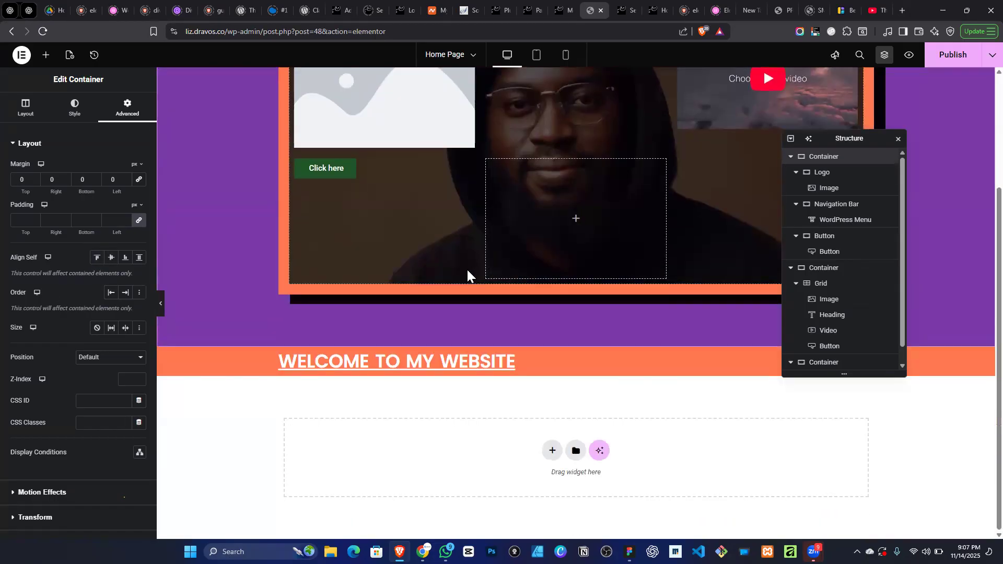
Give the orange WELCOME band's container 100 px padding on every side
left_click(468, 363)
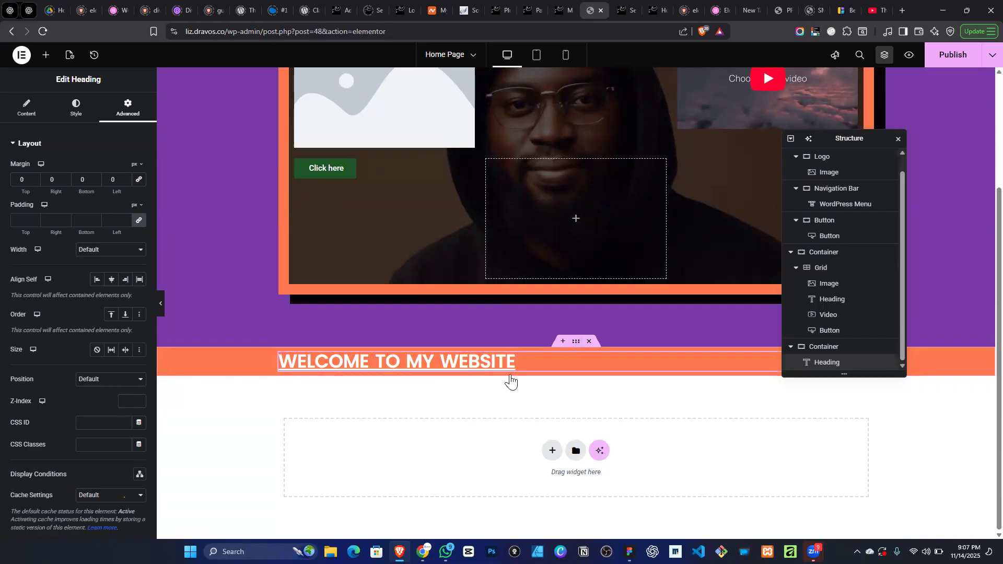
left_click(197, 202)
left_click(134, 119)
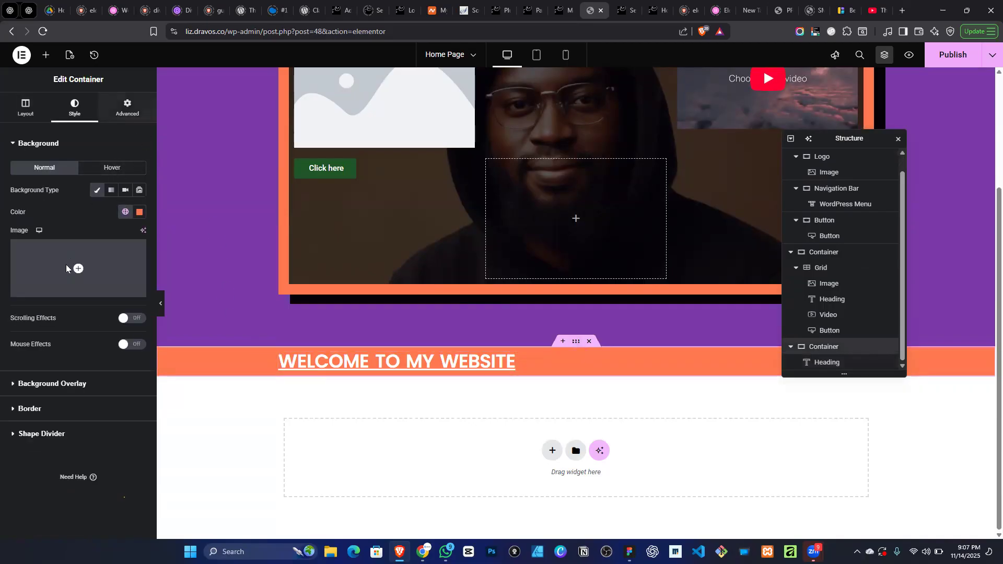
left_click(22, 221)
type("100")
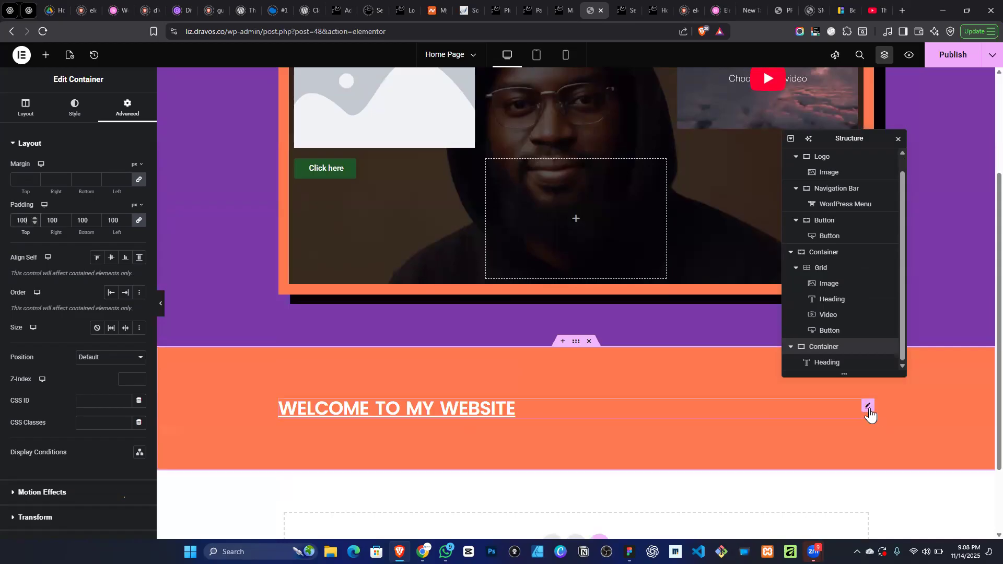
left_click(870, 408)
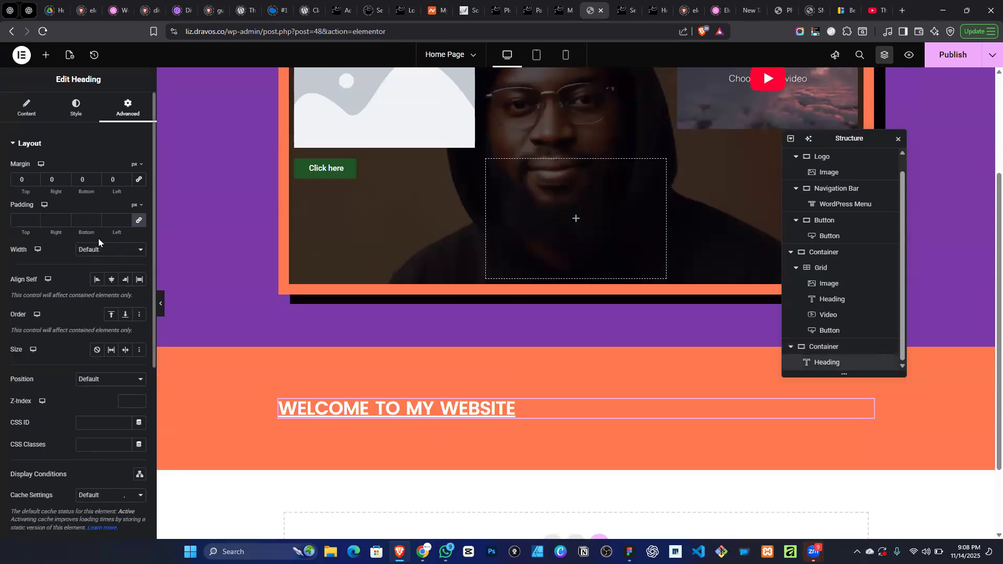
left_click(101, 283)
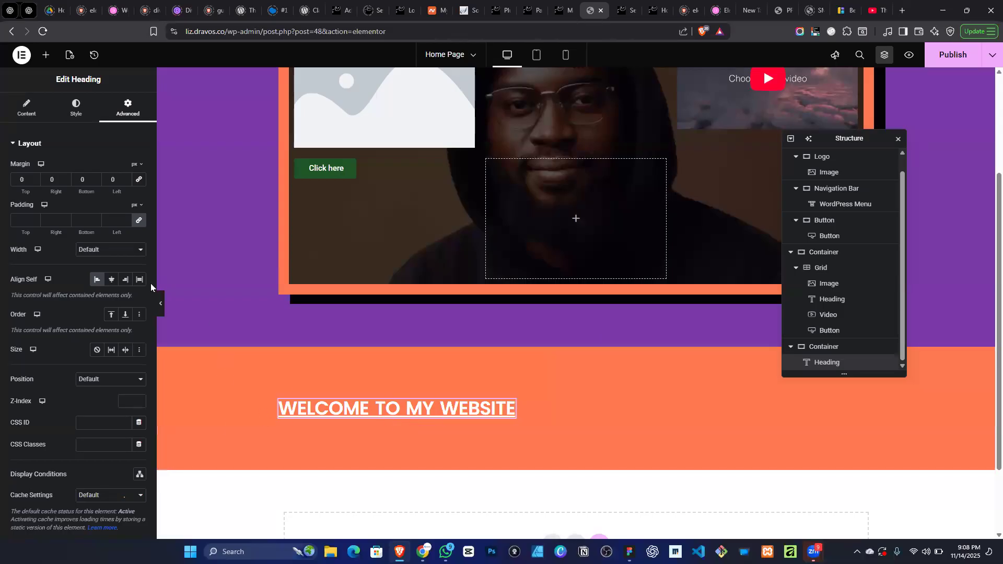
left_click(125, 285)
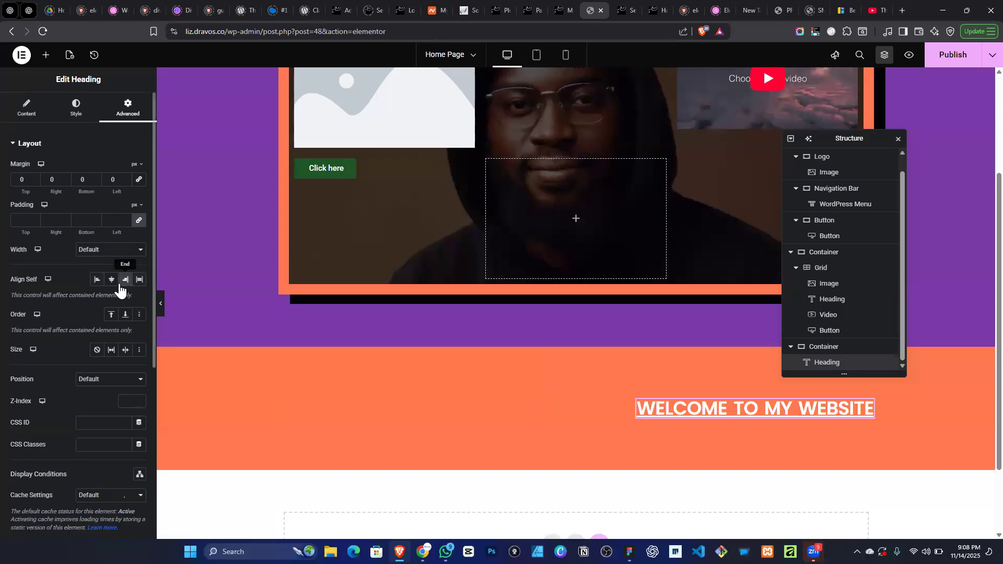
left_click(111, 282)
left_click(139, 283)
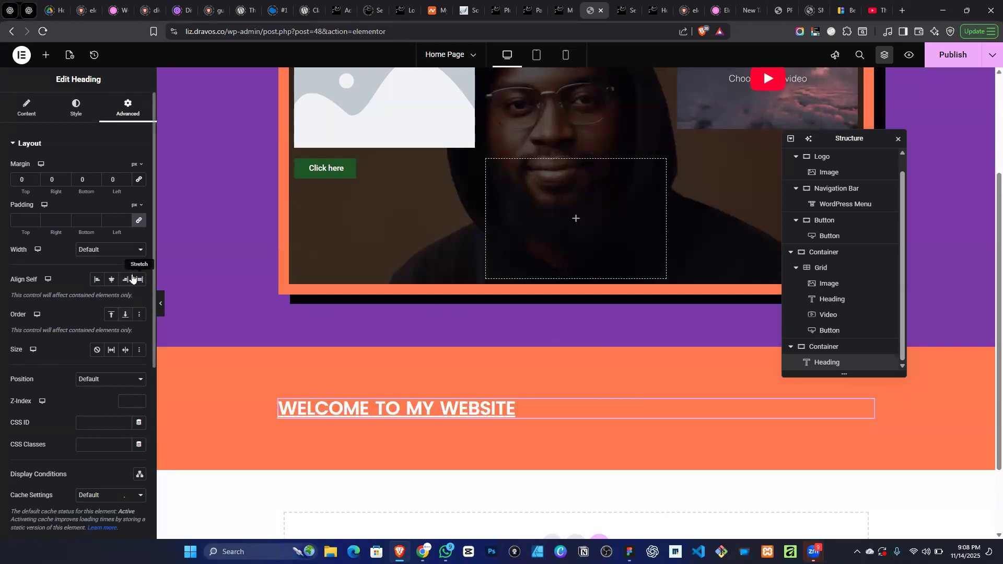
left_click(97, 261)
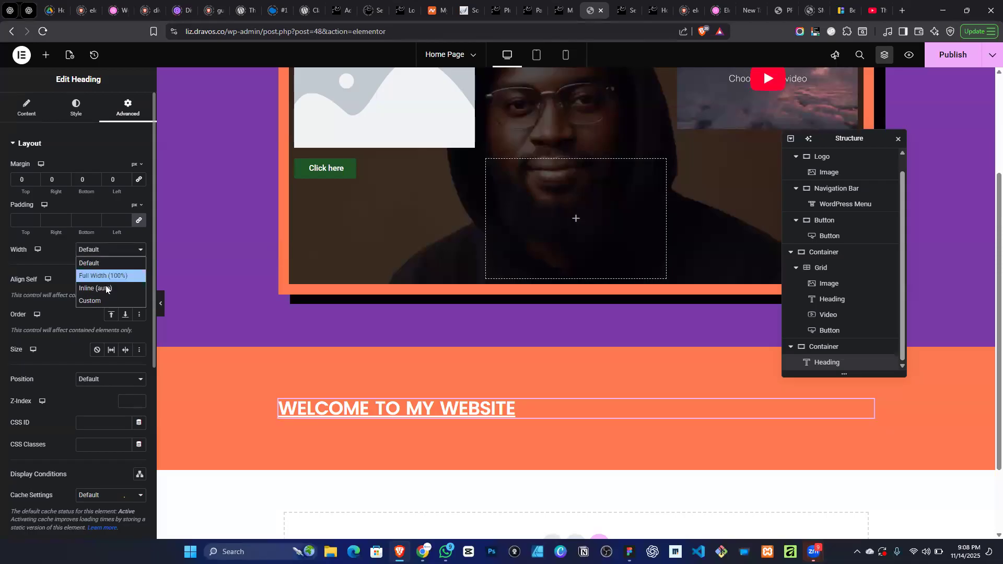
left_click(105, 287)
left_click(108, 250)
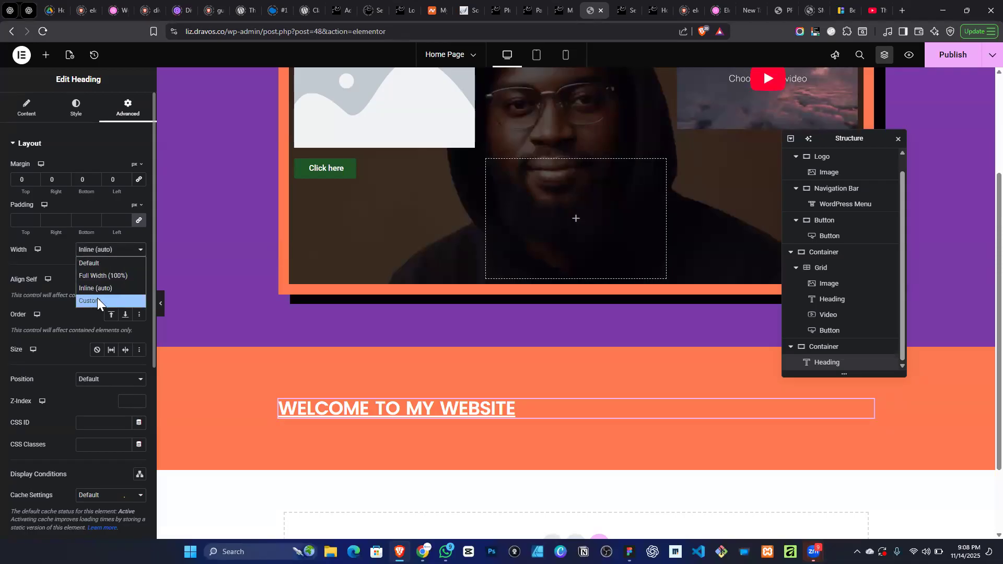
left_click(106, 299)
left_click_drag(30, 292, 150, 298)
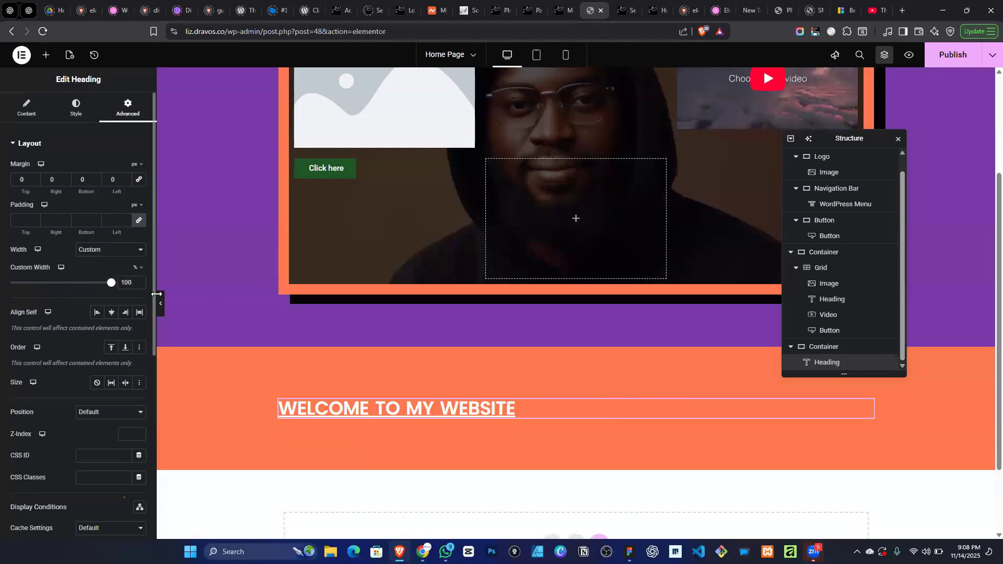
left_click(122, 254)
left_click(121, 262)
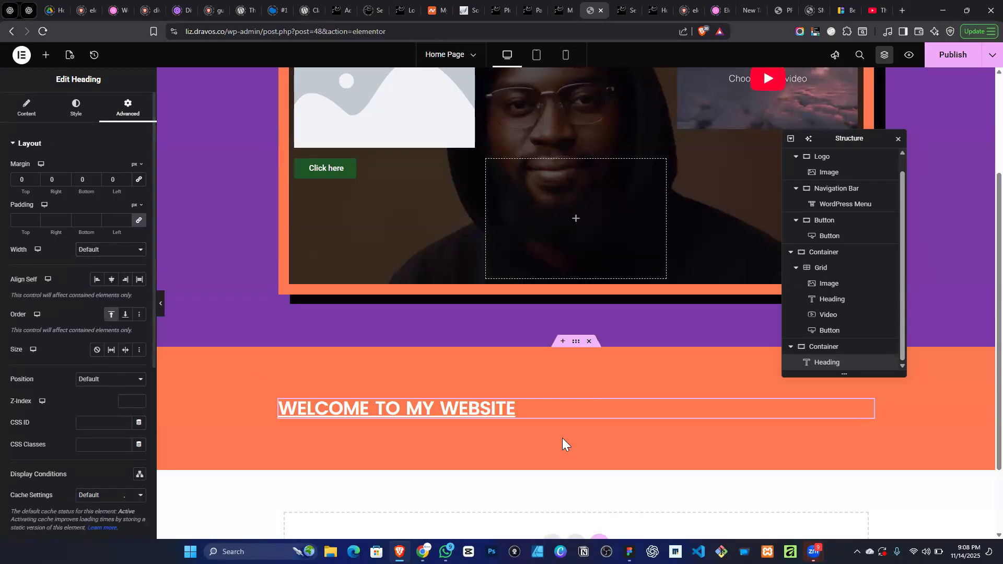
scroll(560, 438, "down", 3)
scroll(558, 421, "up", 4)
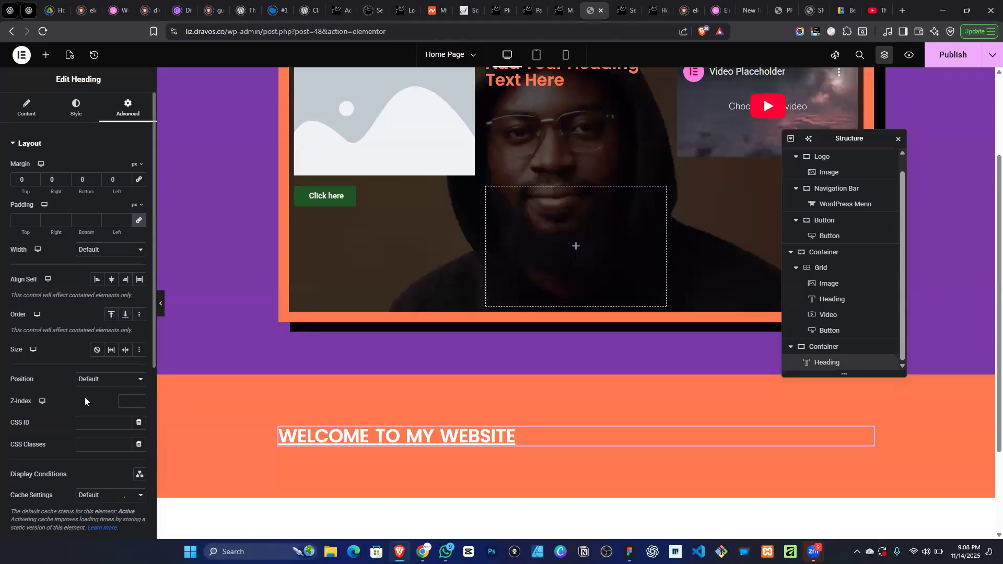
scroll(85, 401, "down", 2)
Make the WELCOME heading fixed-positioned and drag it over the hero's centre
left_click(112, 258)
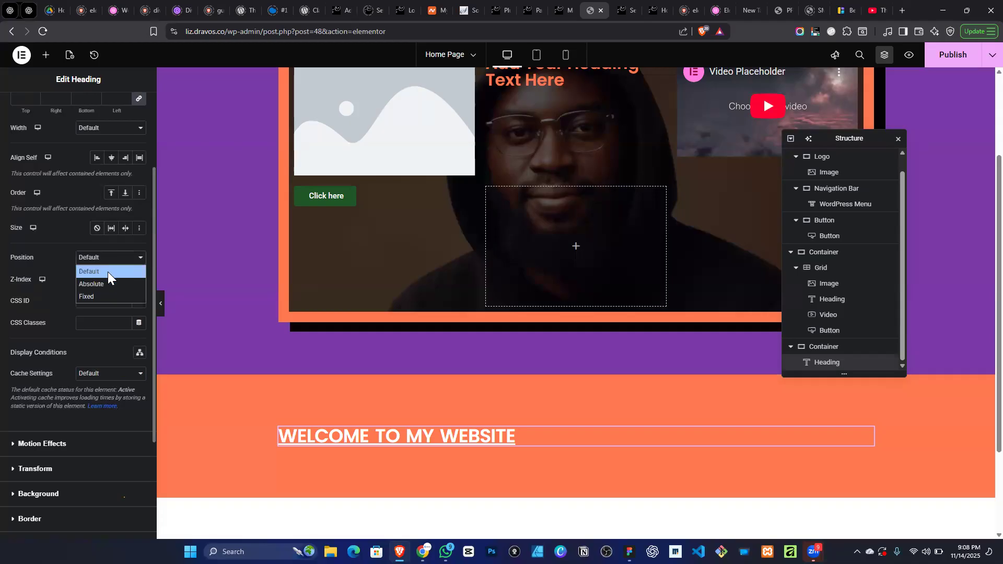
left_click(55, 258)
left_click(92, 257)
left_click(101, 282)
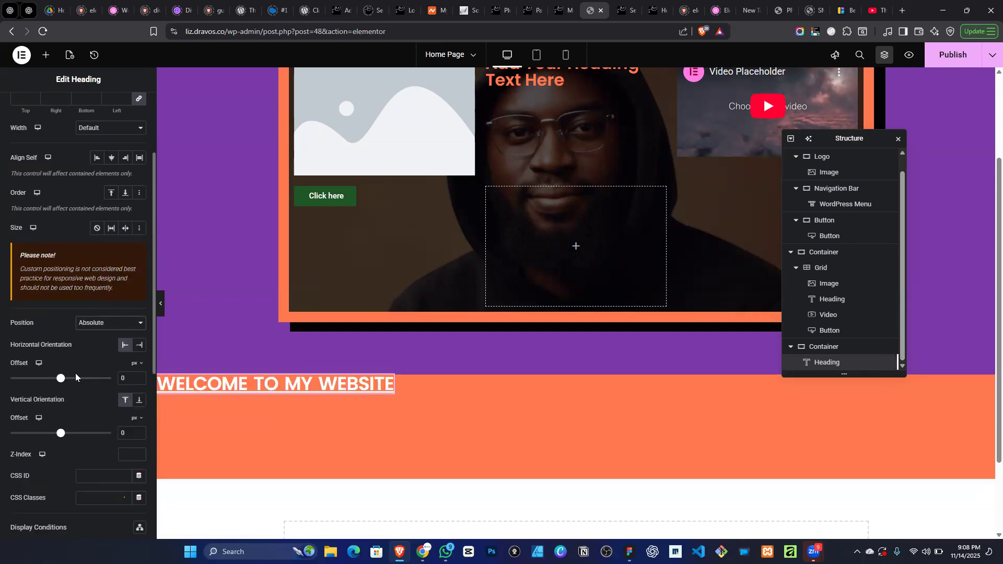
left_click(99, 324)
left_click(101, 366)
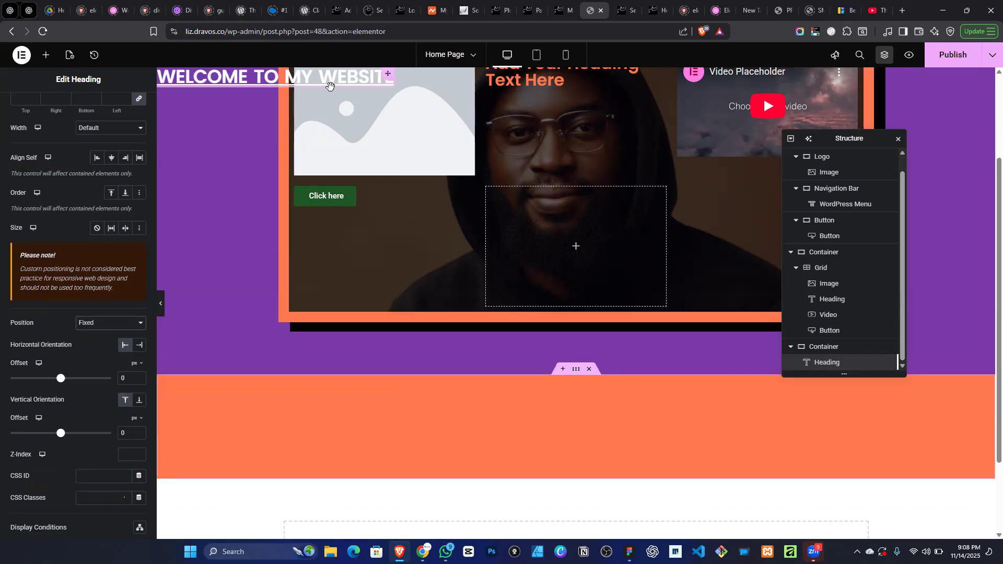
left_click_drag(321, 81, 308, 112)
left_click(87, 327)
left_click(89, 336)
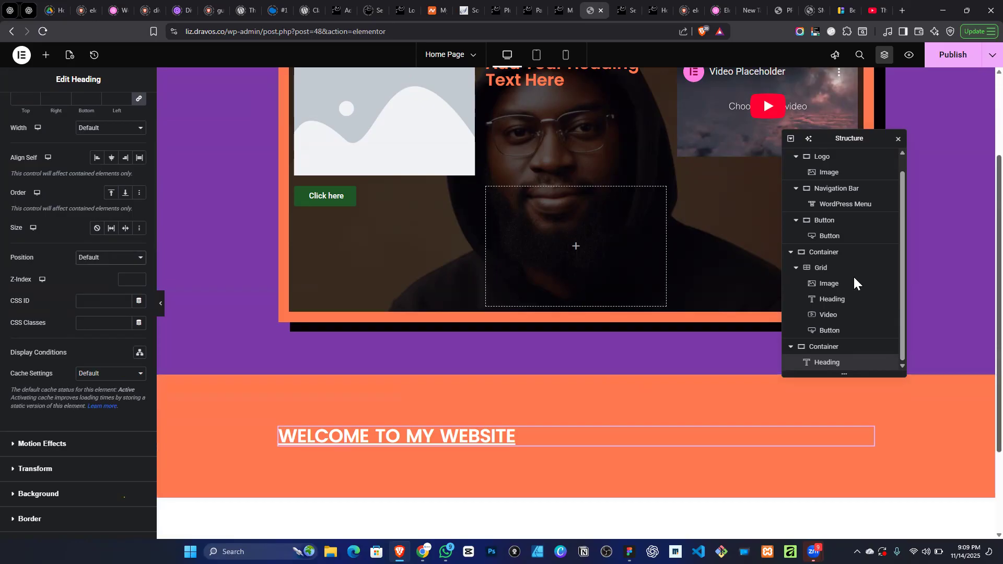
left_click(121, 258)
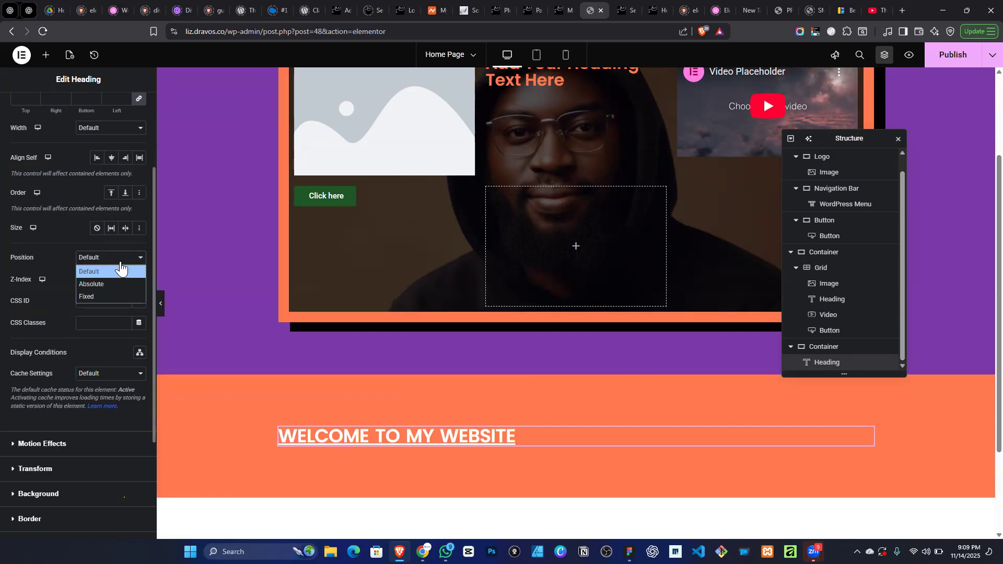
left_click(98, 298)
left_click_drag(373, 110, 721, 407)
left_click_drag(431, 360, 521, 242)
scroll(449, 269, "up", 3)
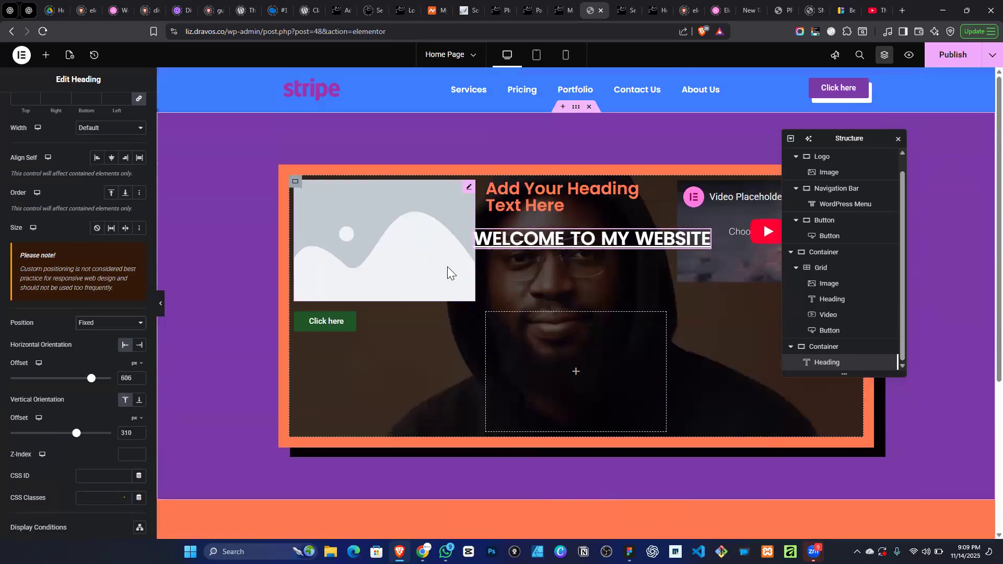
Drag an Icon widget from the widget list to below the hero
left_click(43, 58)
scroll(79, 359, "down", 3)
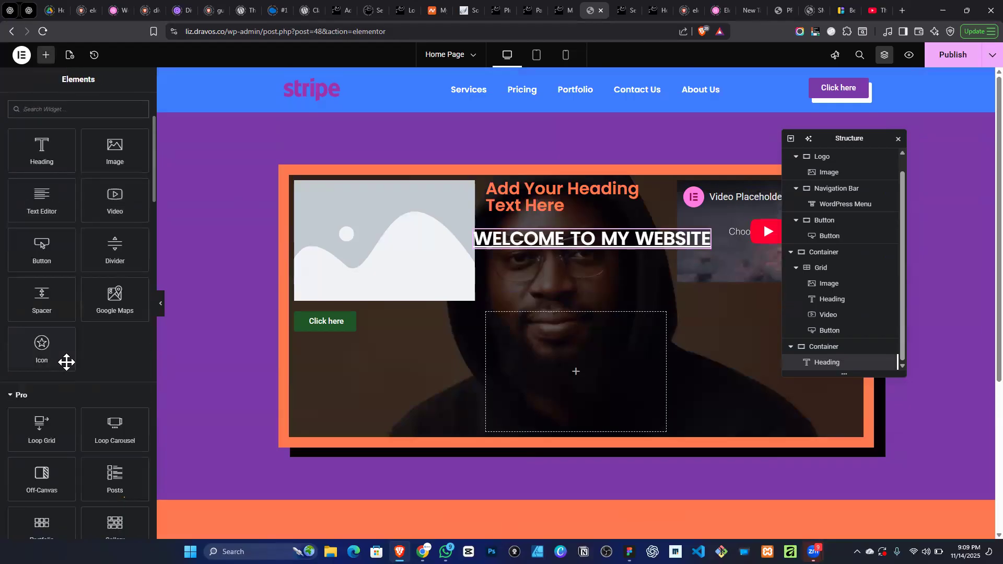
left_click_drag(62, 362, 372, 447)
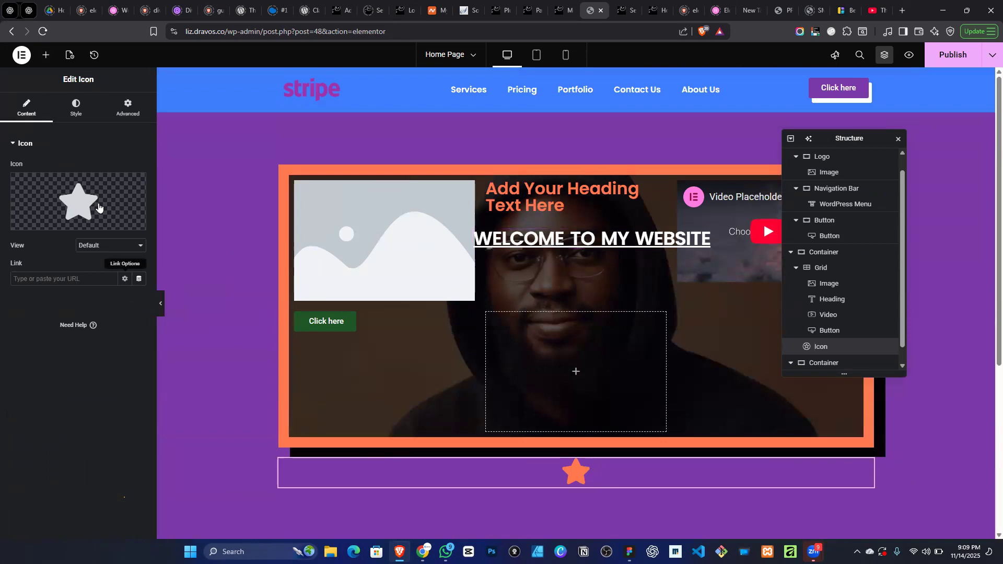
Set the star icon's Position to Fixed and drag it beside the hero's top-left corner
left_click(116, 379)
left_click(90, 421)
left_click_drag(177, 92, 273, 167)
scroll(283, 329, "down", 2)
scroll(296, 316, "up", 2)
scroll(292, 306, "down", 4)
scroll(288, 305, "up", 4)
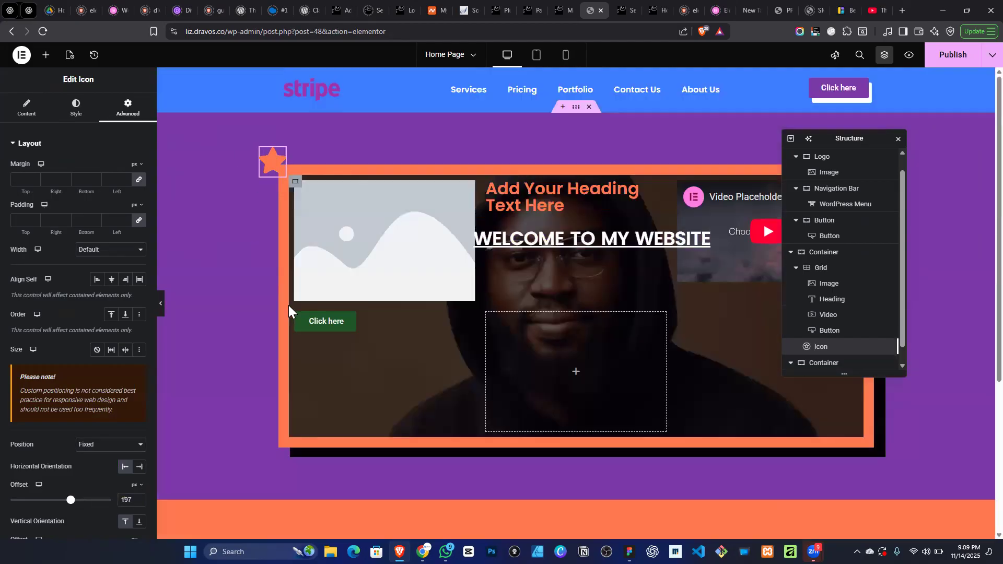
scroll(288, 305, "down", 1)
scroll(288, 305, "up", 1)
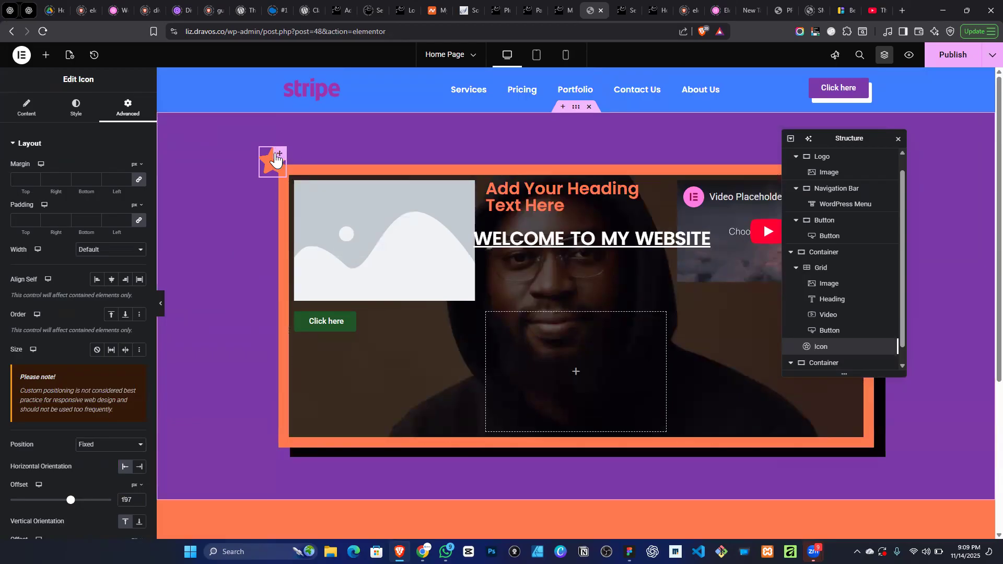
scroll(394, 183, "down", 3)
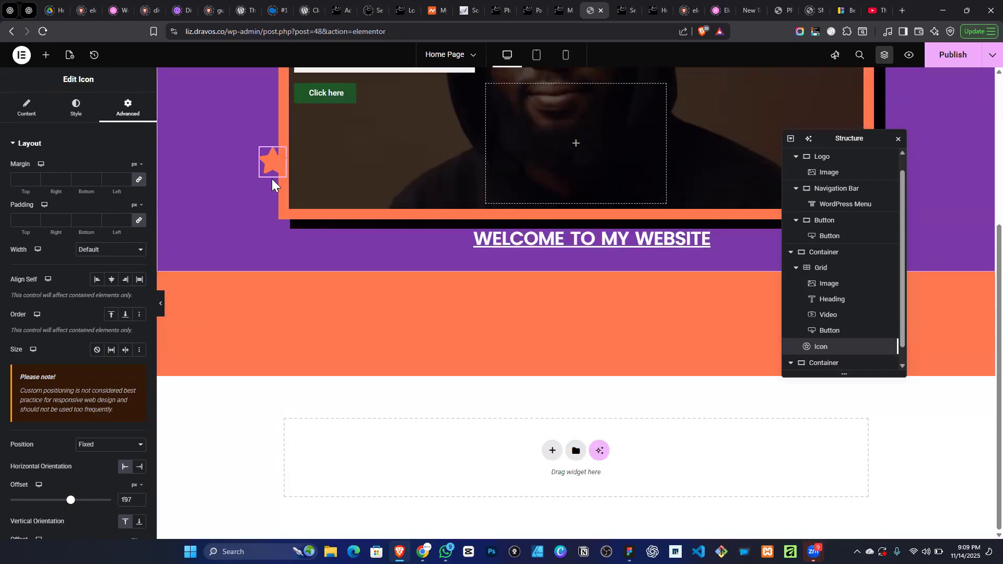
scroll(269, 178, "up", 1)
scroll(265, 161, "up", 2)
scroll(52, 421, "down", 2)
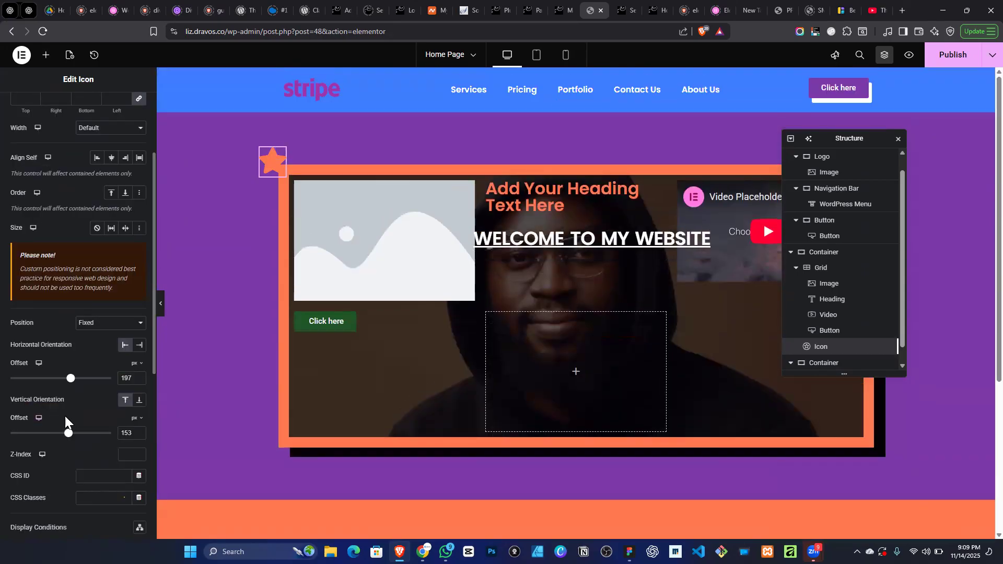
Delete the star icon from its right-click menu in the Structure panel
left_click(95, 321)
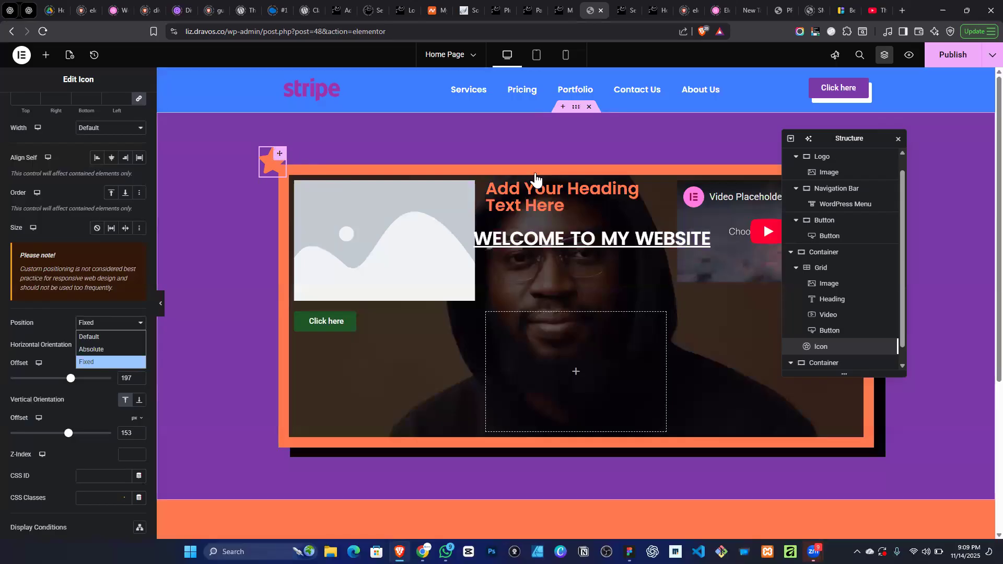
right_click(831, 347)
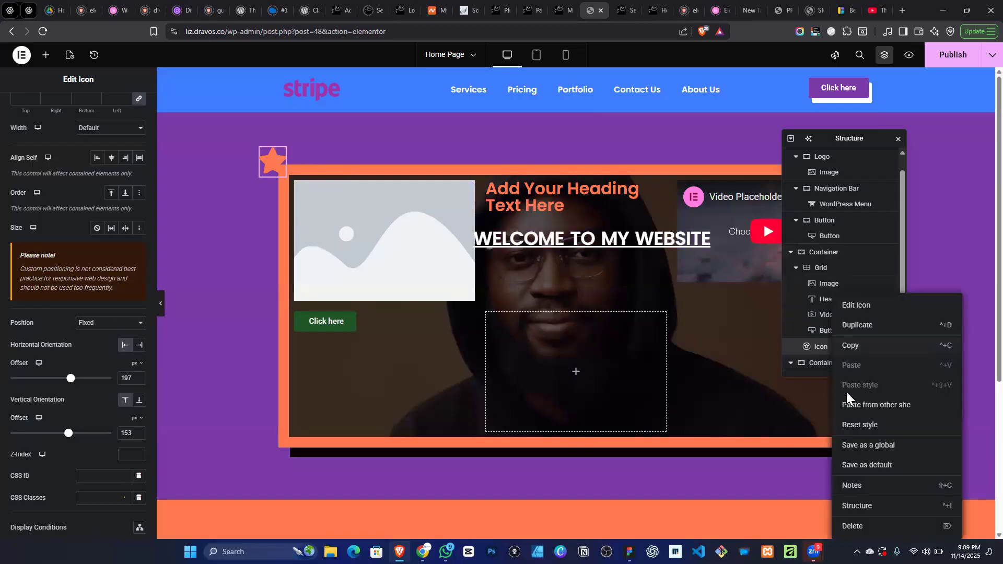
left_click(870, 533)
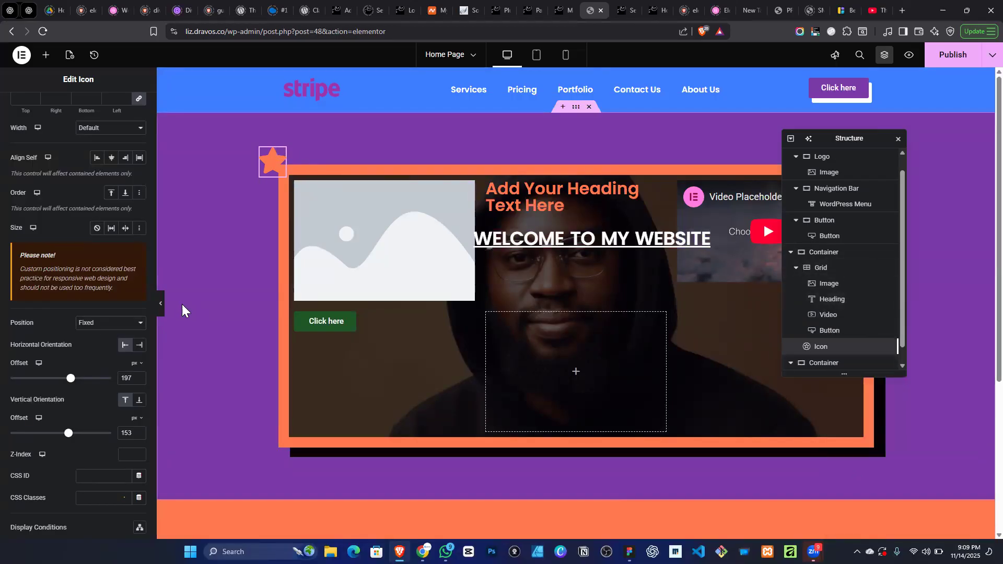
right_click(819, 348)
left_click(848, 534)
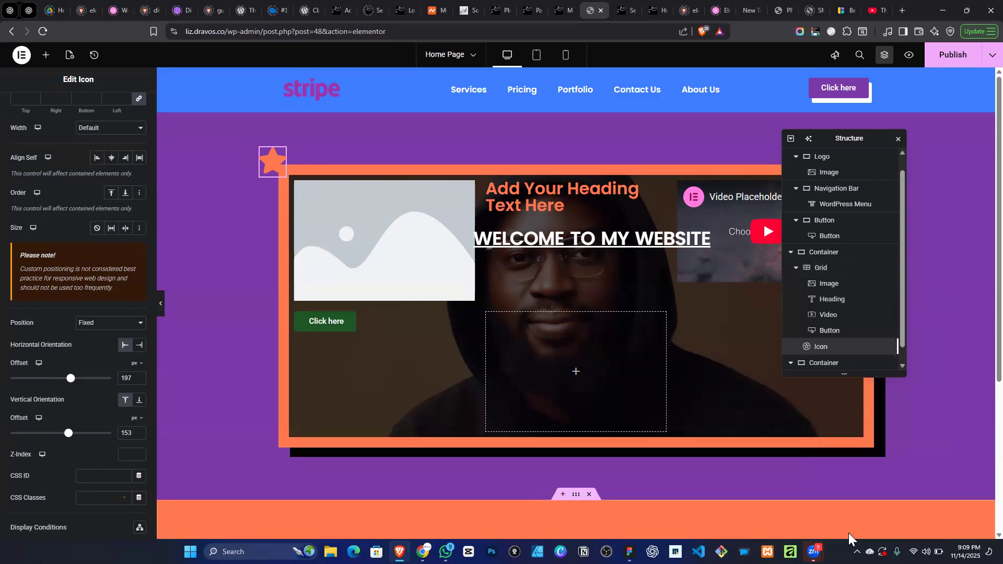
right_click(844, 347)
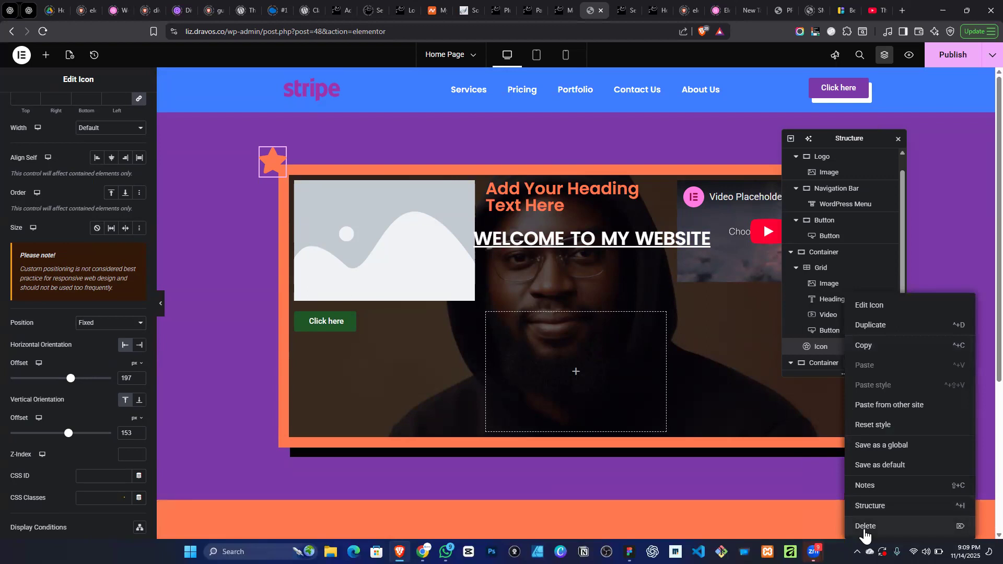
left_click(865, 526)
Try Bottom then Top vertical orientation, anchor the heading right, and set vertical offset 1000
scroll(408, 307, "down", 4)
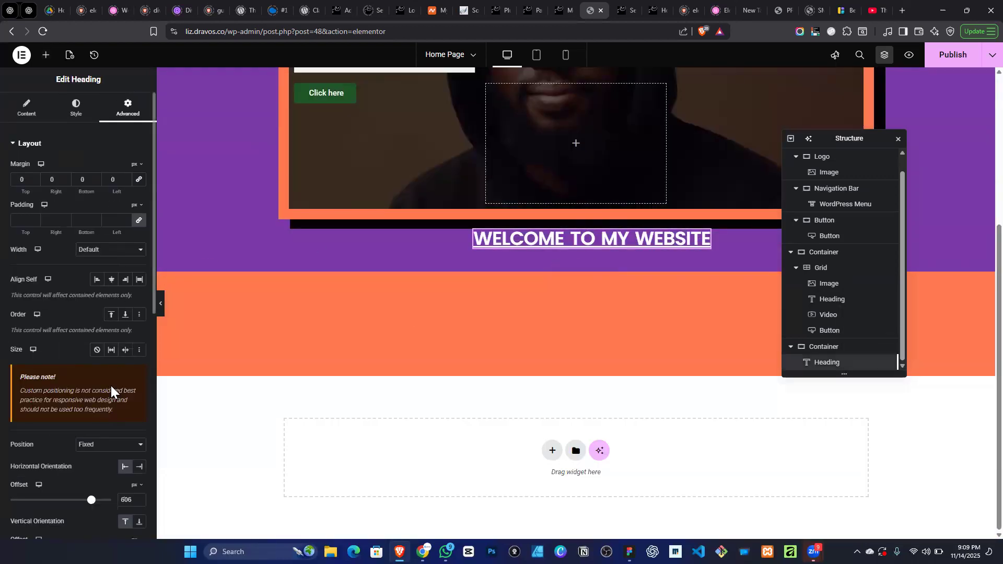
scroll(106, 423, "down", 2)
left_click_drag(94, 375, 35, 379)
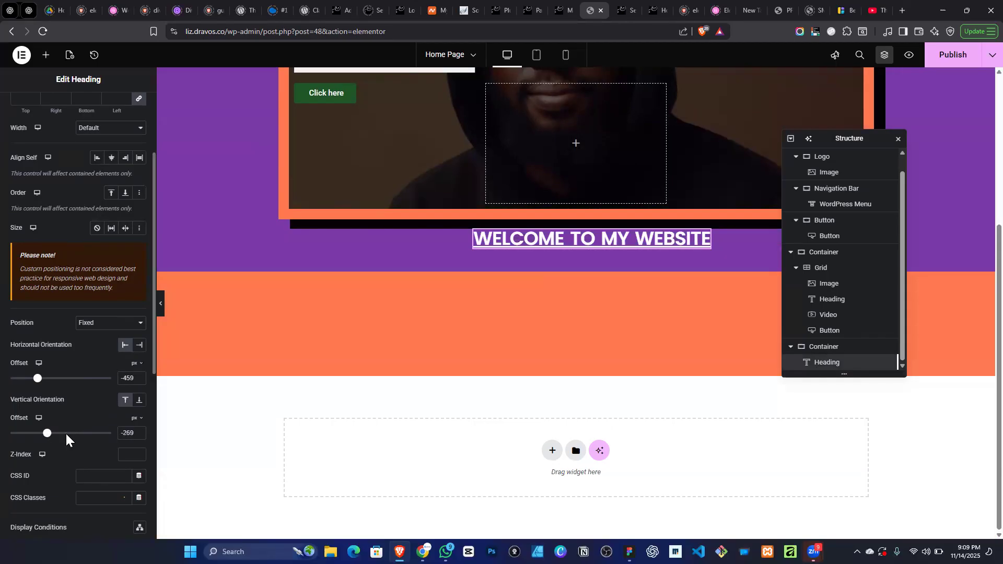
left_click(139, 401)
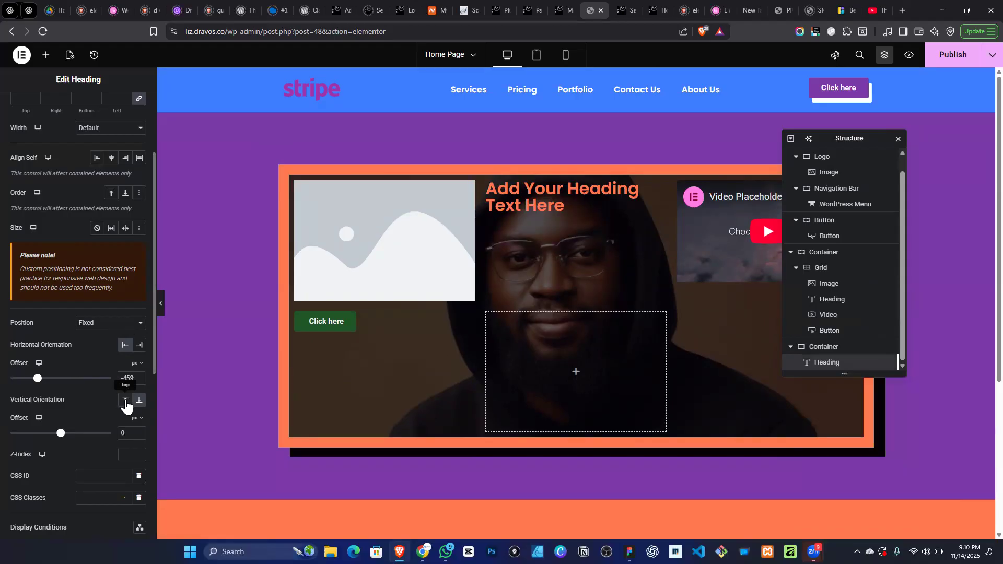
left_click(124, 400)
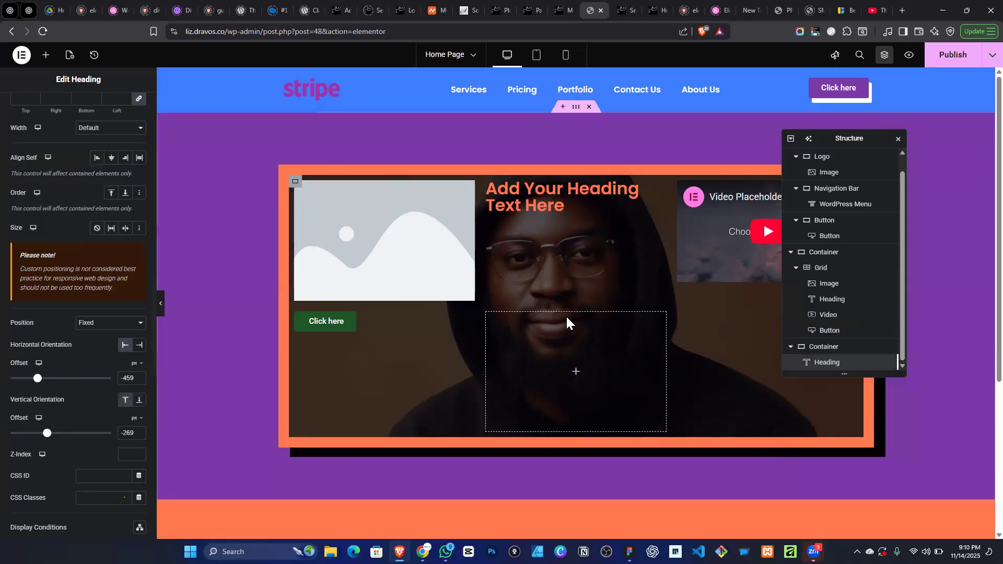
scroll(573, 320, "down", 4)
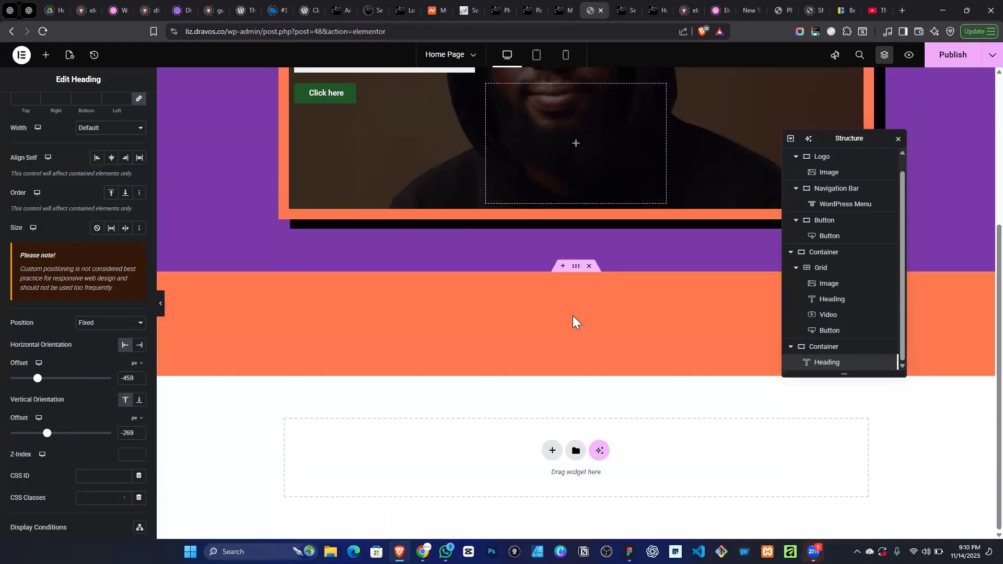
left_click(139, 345)
left_click_drag(44, 437, 202, 350)
Switch the heading's Position through Default and Absolute, ending back on Fixed
left_click(101, 324)
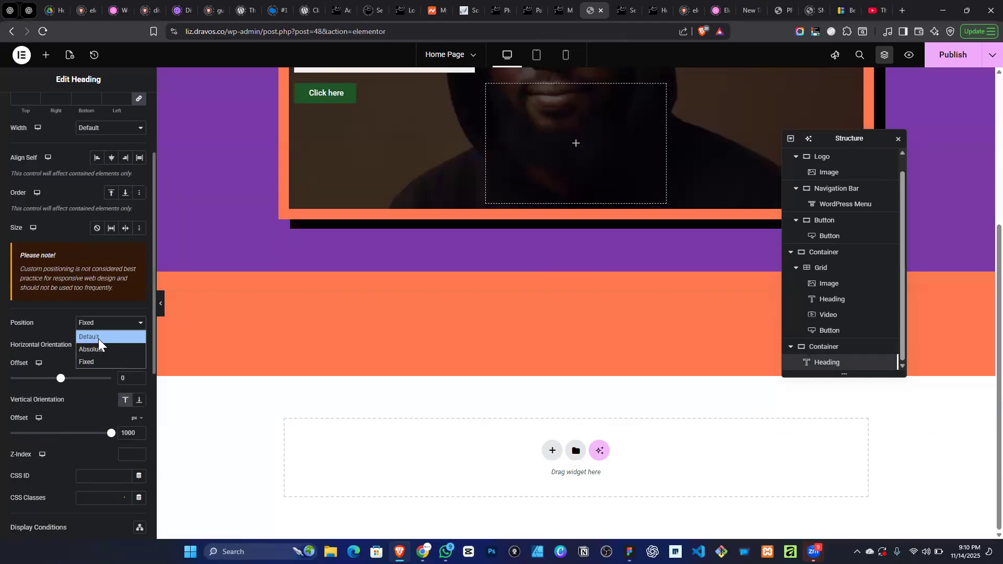
left_click(98, 338)
left_click(116, 374)
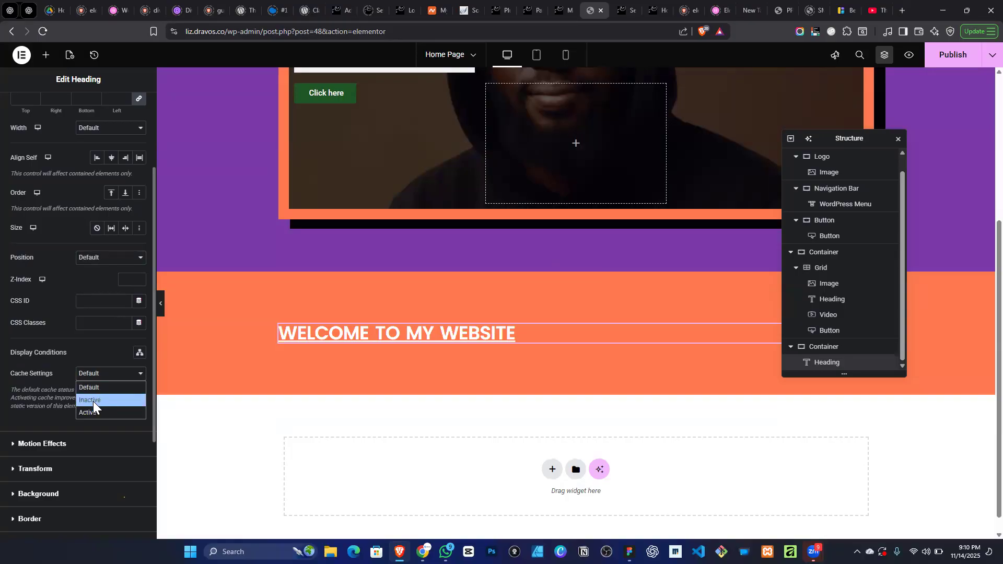
left_click(111, 258)
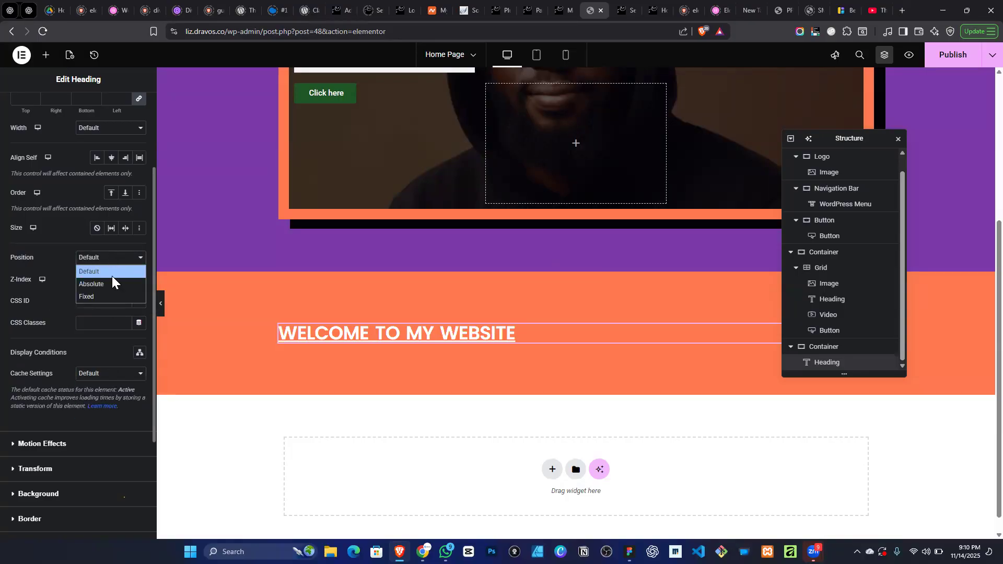
left_click(113, 284)
left_click(102, 324)
left_click(104, 361)
Undo the vertical offset and drag the fixed heading down to the hero box's bottom
scroll(526, 258, "up", 5)
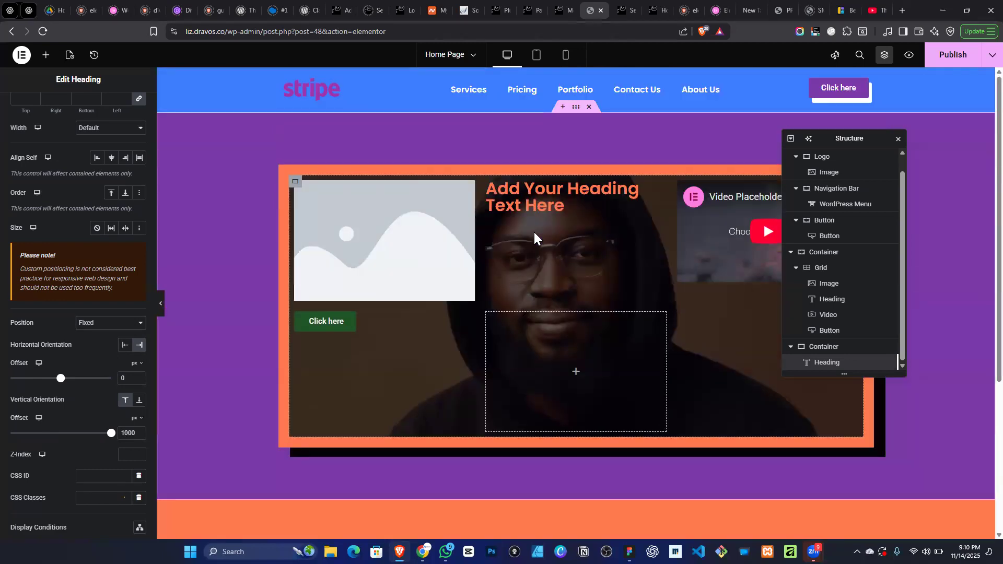
left_click_drag(920, 87, 919, 86)
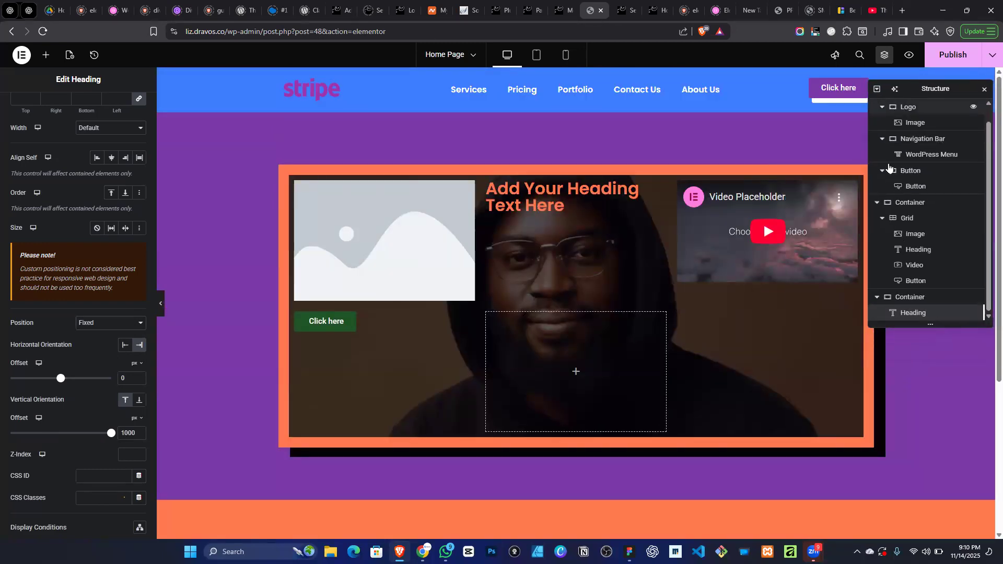
scroll(419, 287, "down", 4)
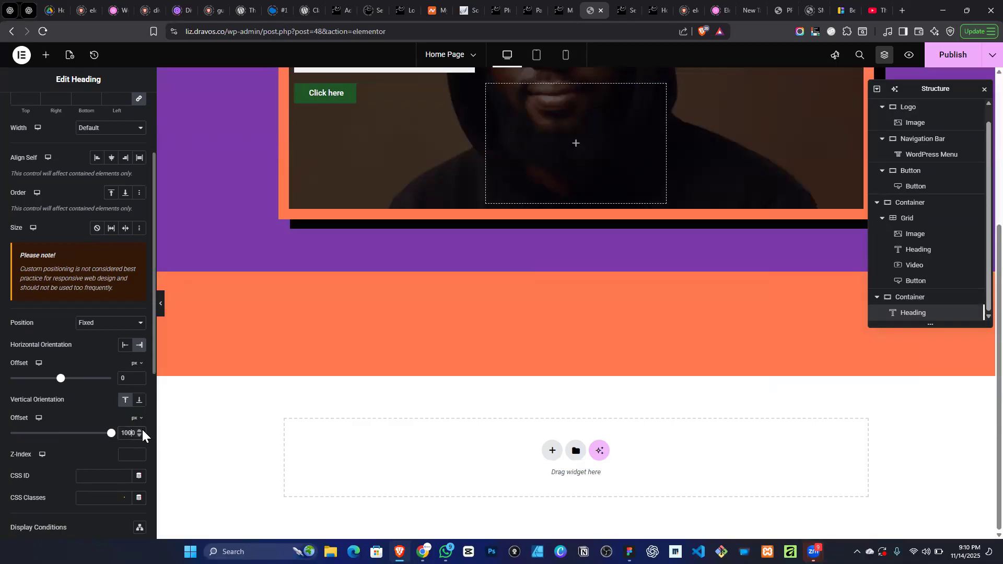
key("ctrl+z")
key("ctrl+z")
scroll(836, 219, "up", 2)
left_click_drag(842, 107, 151, 411)
left_click_drag(592, 374, 510, 336)
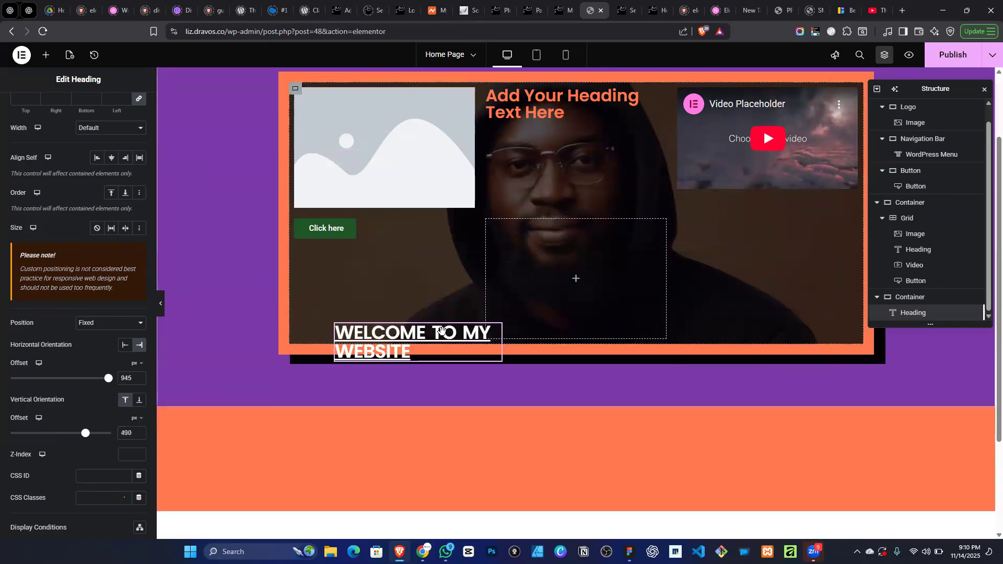
scroll(98, 317, "down", 1)
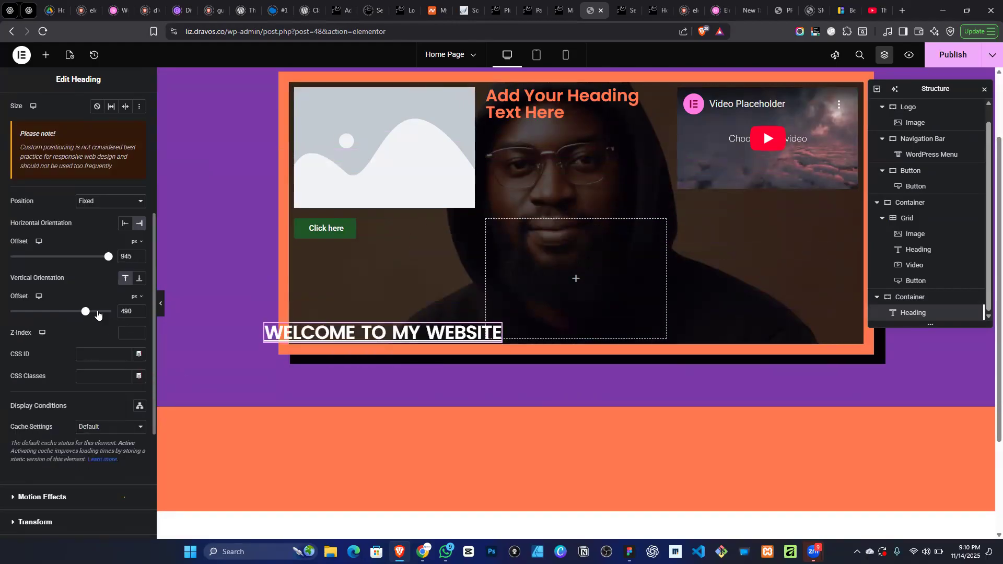
scroll(100, 339, "up", 4)
Switch the heading to Absolute positioning with horizontal and vertical offsets of 0
left_click(103, 449)
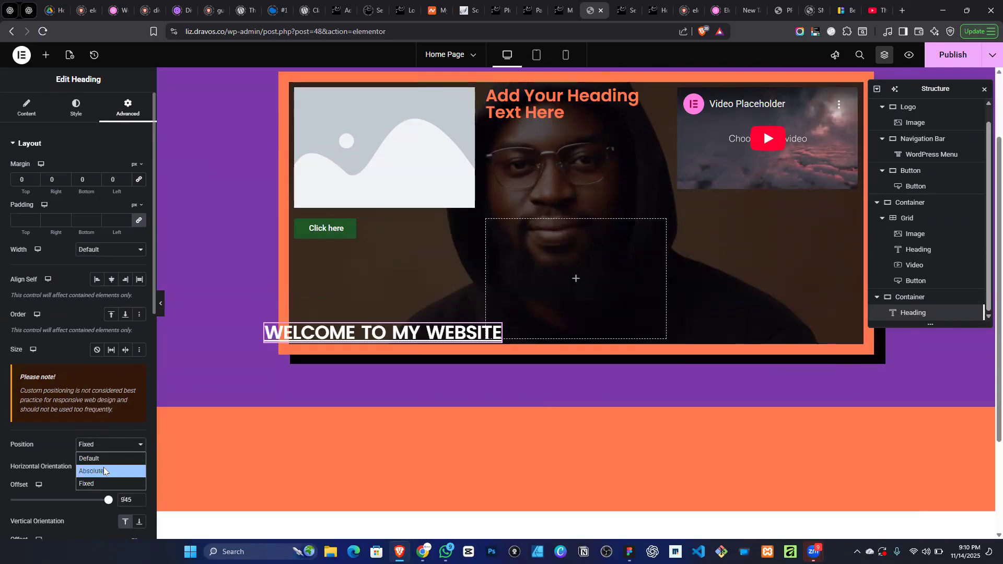
left_click(103, 468)
scroll(440, 234, "down", 3)
scroll(438, 235, "up", 5)
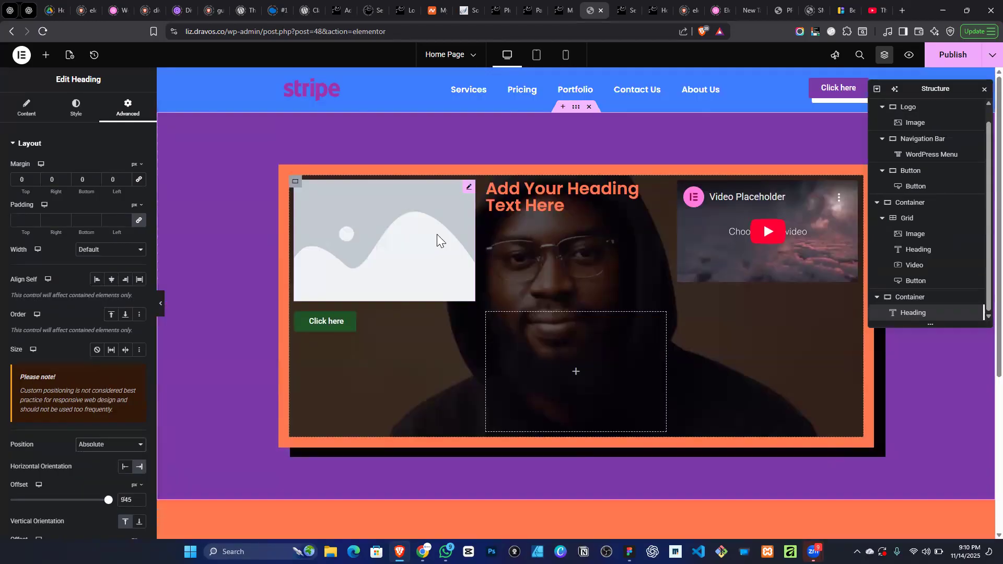
scroll(442, 235, "down", 5)
scroll(118, 419, "down", 5)
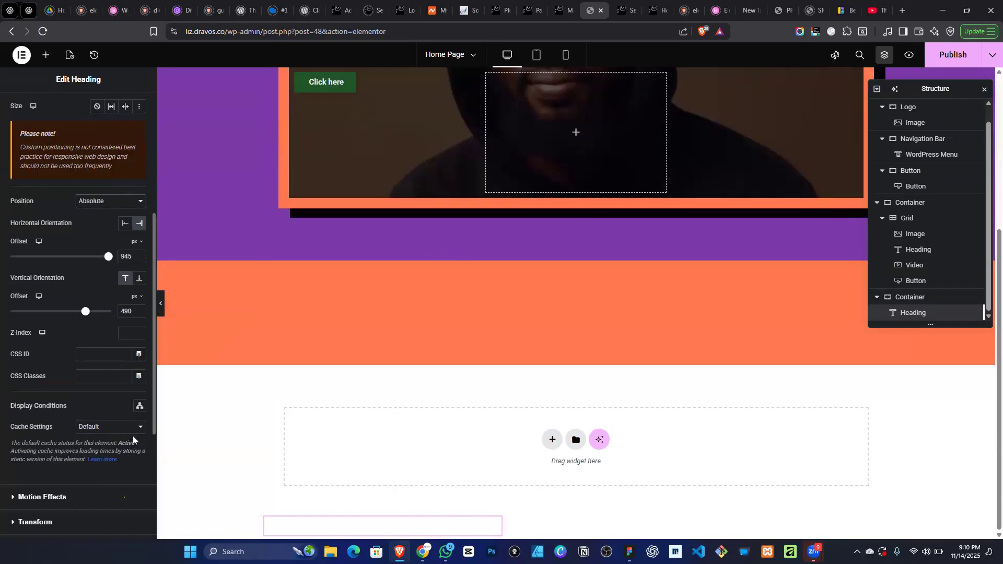
key("BackSpace")
key("BackSpace")
key("BackSpace")
type("0")
left_click(133, 312)
key("BackSpace")
key("BackSpace")
key("BackSpace")
type("0")
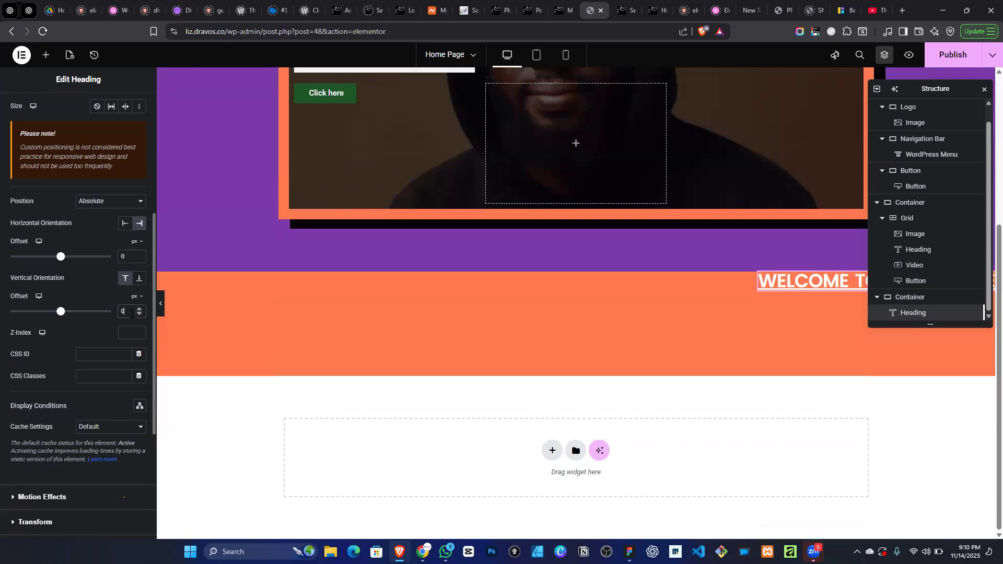
scroll(141, 310, "up", 2)
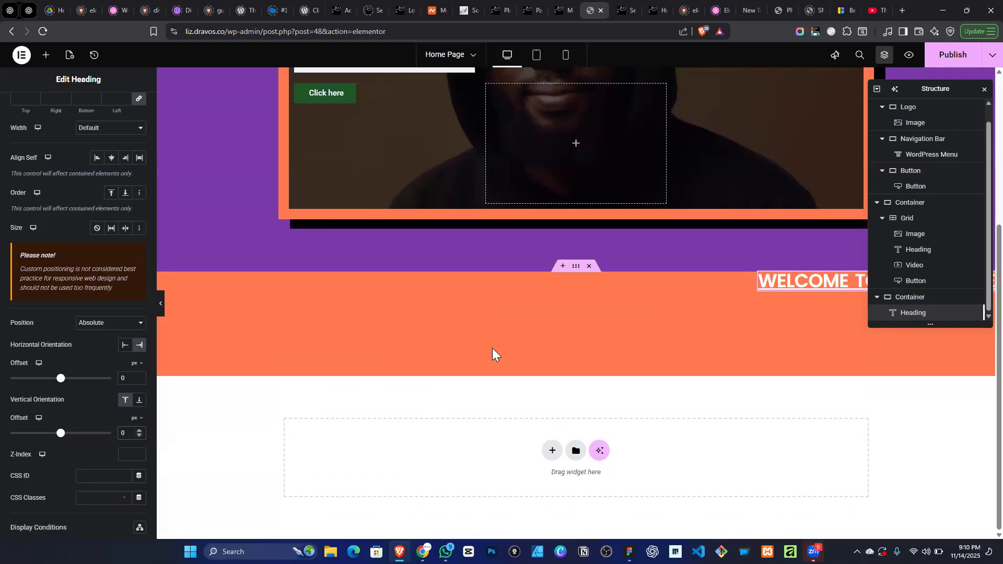
Drag the heading's horizontal and vertical offsets to place it in the orange band
left_click_drag(64, 380, 92, 378)
left_click_drag(61, 433, 52, 408)
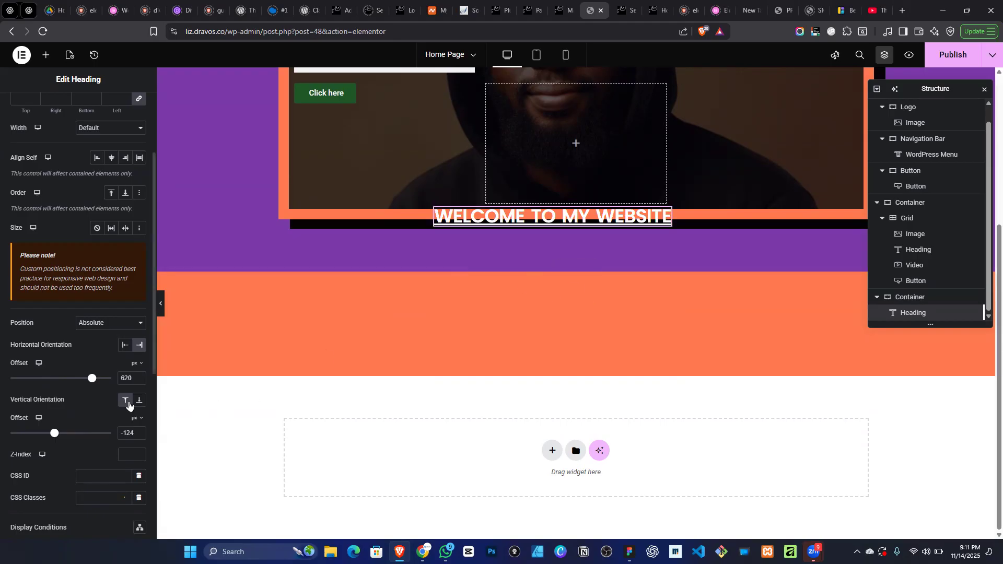
mouse_move(97, 380)
left_mouse_down()
mouse_move(79, 381)
mouse_move(107, 380)
left_mouse_up()
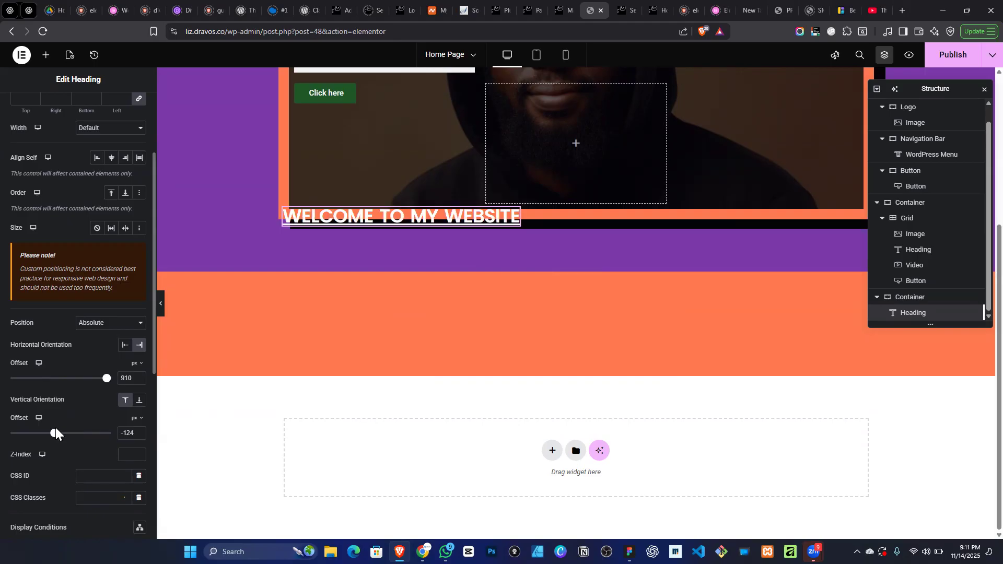
mouse_move(55, 432)
left_mouse_down()
mouse_move(70, 435)
mouse_move(44, 433)
mouse_move(74, 434)
mouse_move(37, 433)
mouse_move(69, 434)
mouse_move(57, 433)
left_mouse_up()
Anchor the heading left, fine-tune its offsets, then set Position back to Default
left_click(124, 345)
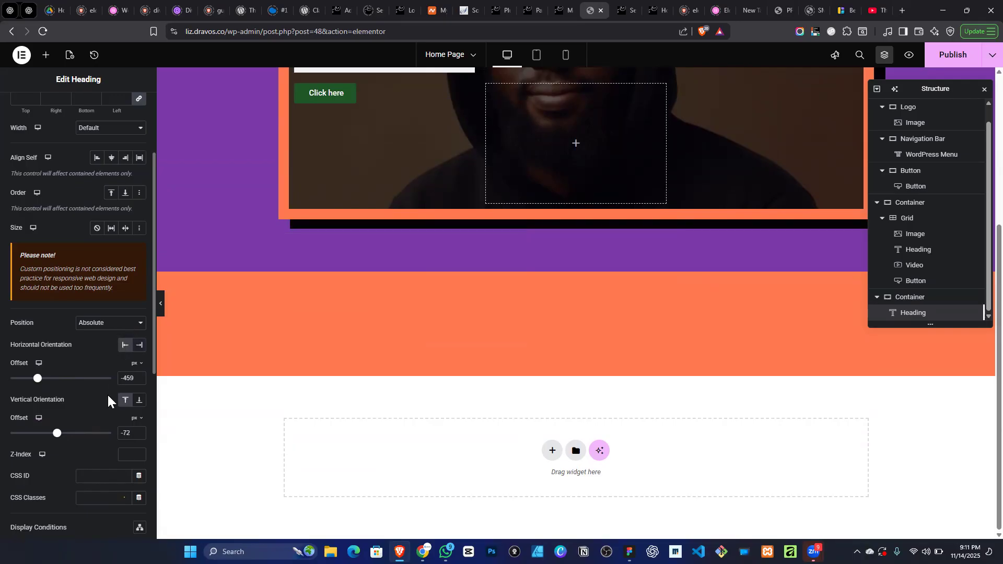
left_click_drag(37, 378, 85, 379)
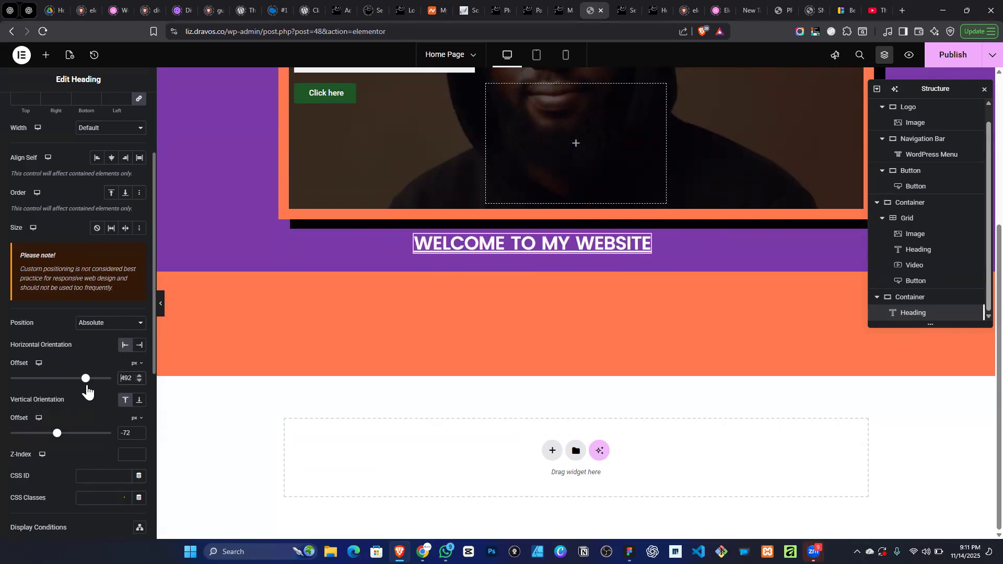
mouse_move(54, 433)
left_mouse_down()
mouse_move(38, 433)
mouse_move(54, 433)
left_mouse_up()
left_click(97, 326)
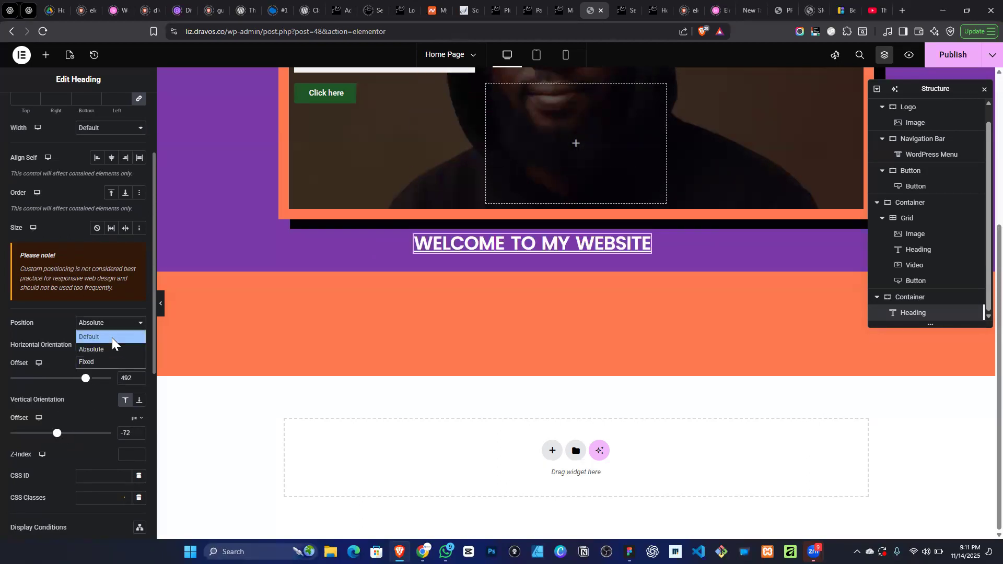
left_click(113, 338)
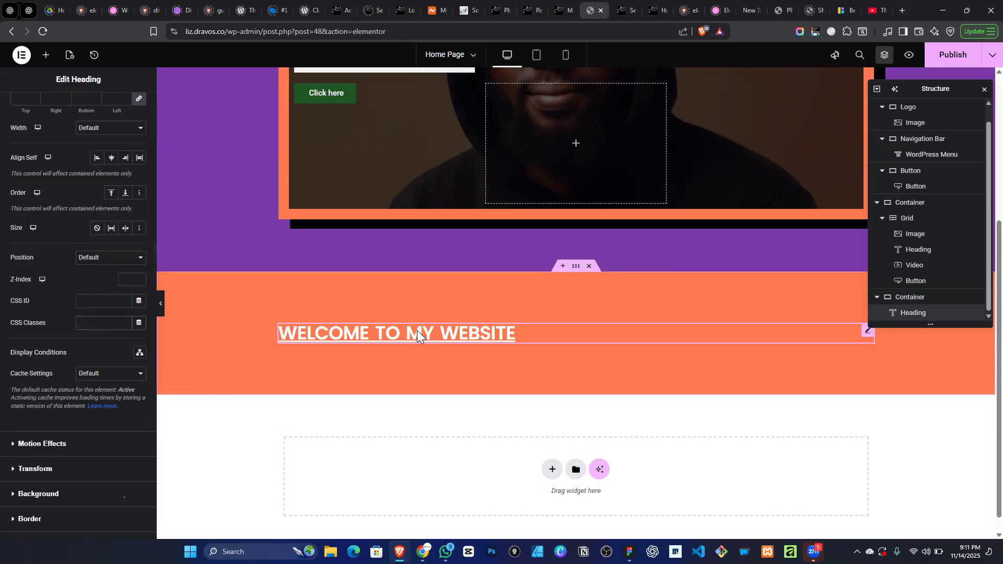
Give the heading CSS class 'Heading' and write custom CSS setting its background-color to 'blu'
left_click(88, 323)
type("Heading")
scroll(143, 411, "down", 3)
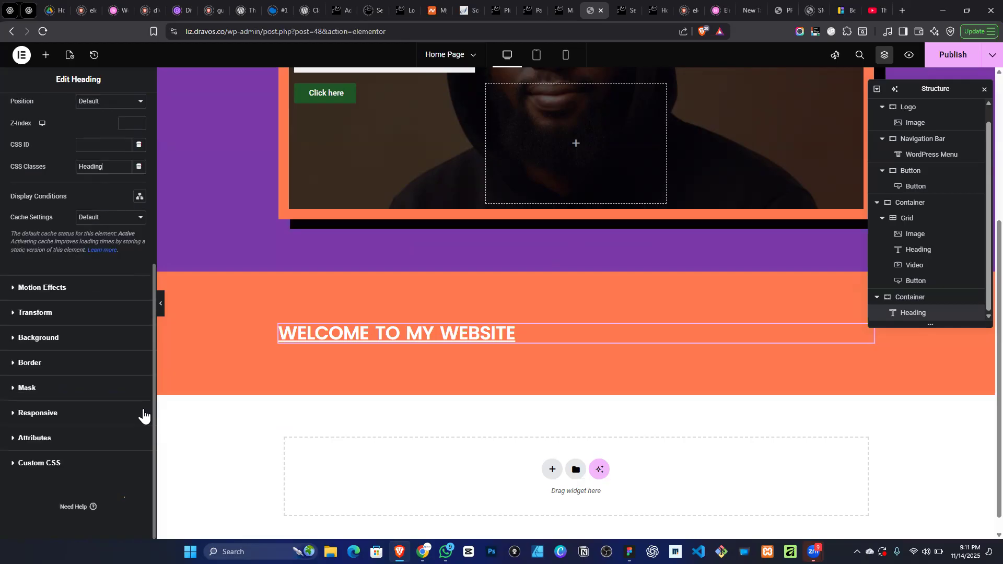
left_click(41, 463)
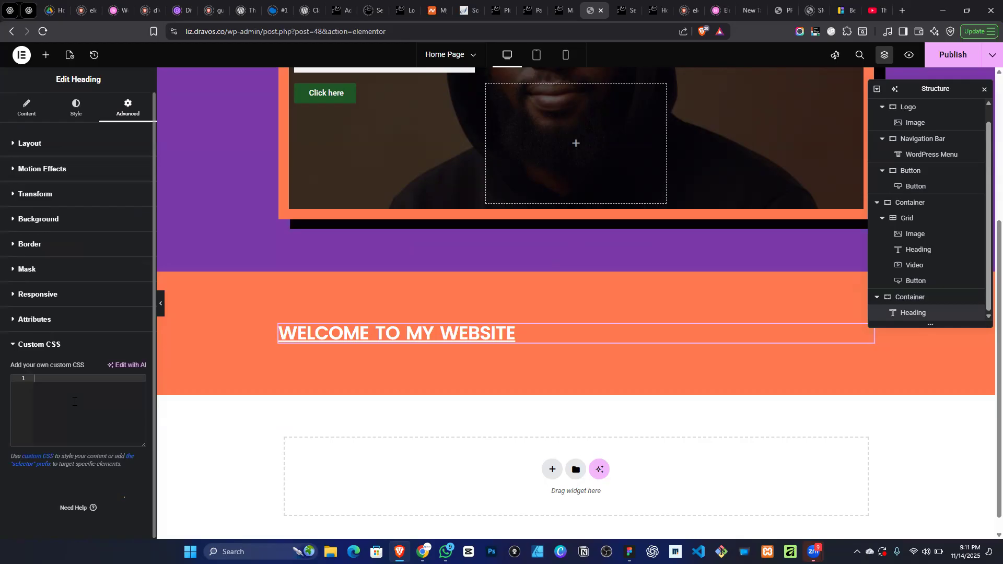
type("heading {")
type("back")
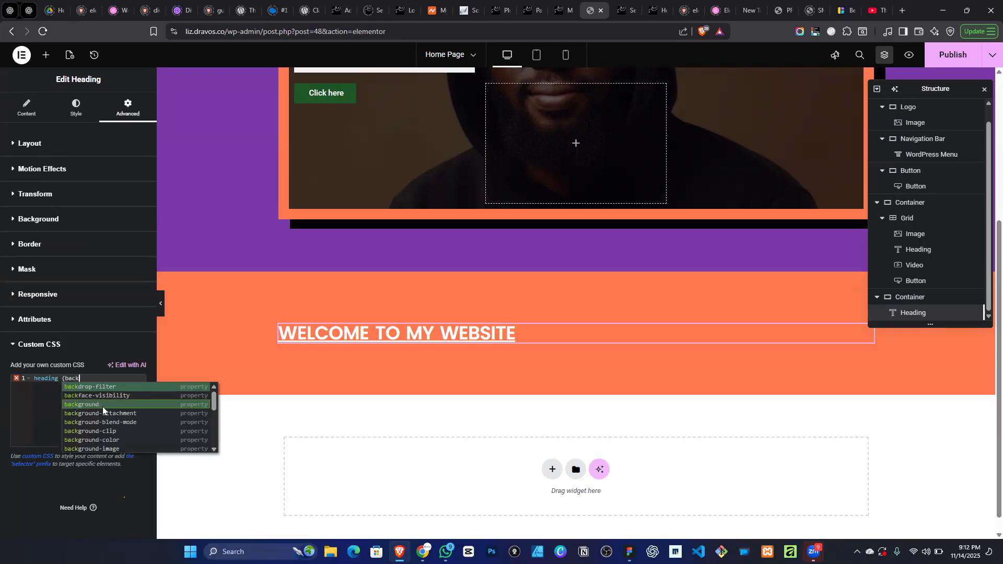
left_click(108, 437)
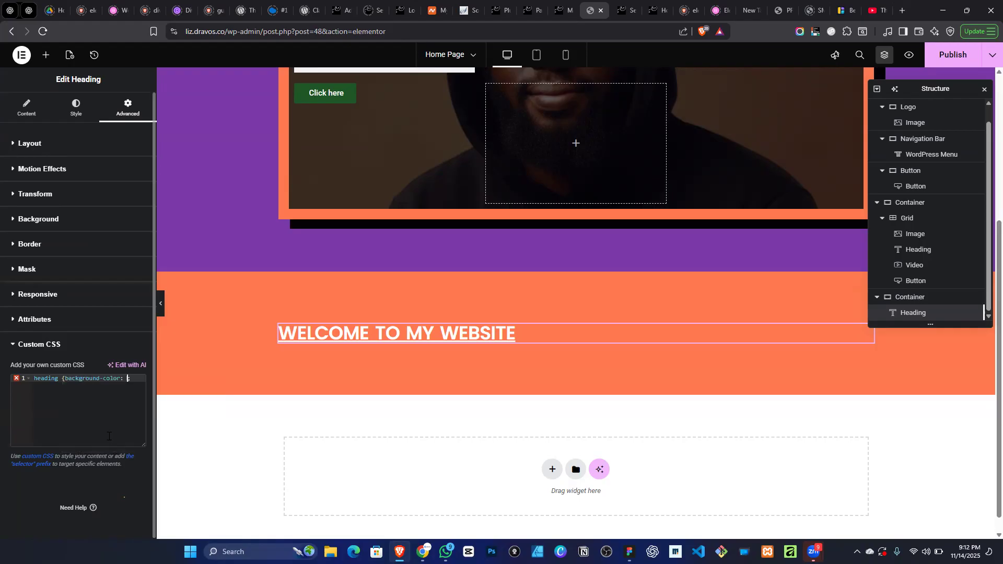
type("blue")
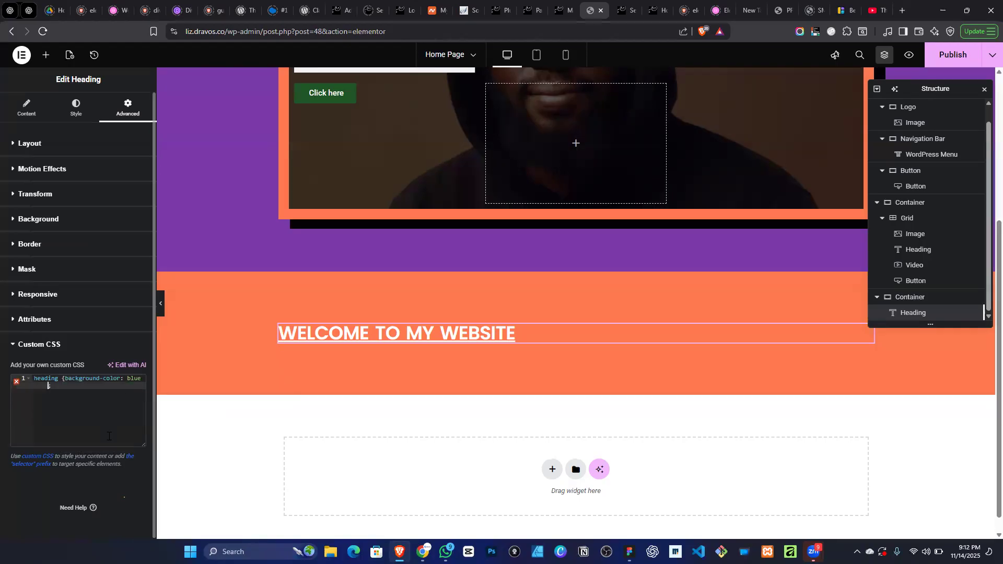
key("BackSpace")
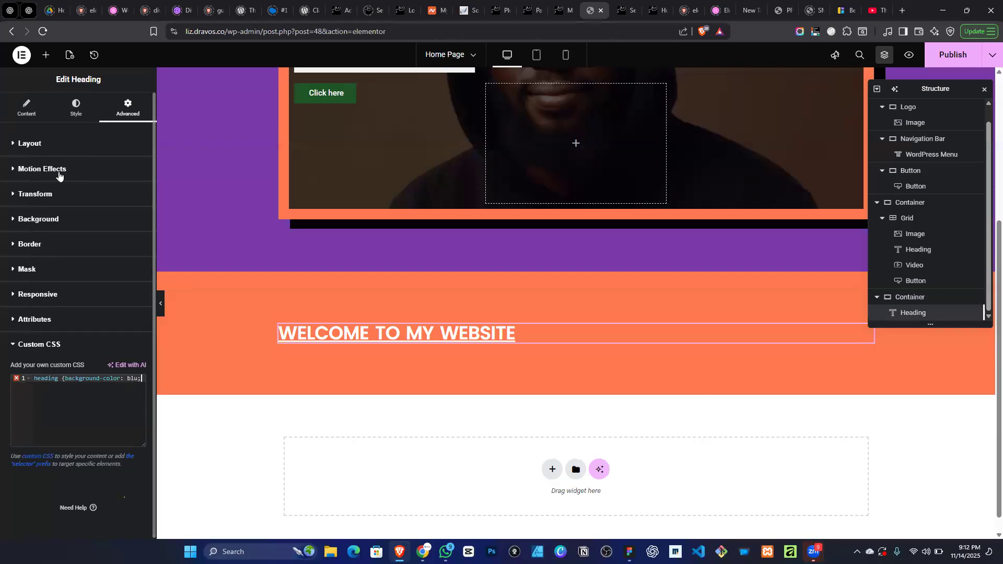
left_click(76, 144)
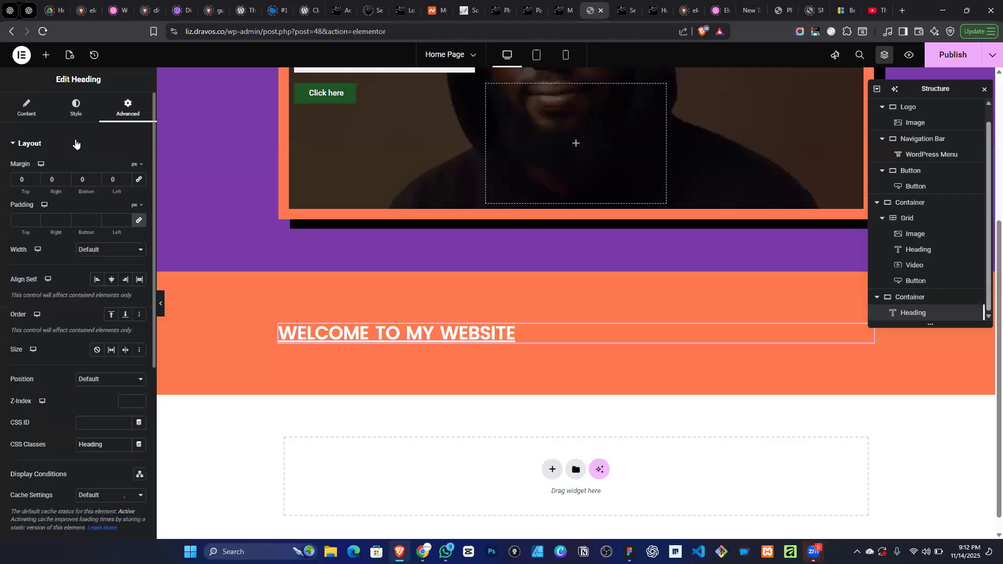
Remove the 'Heading' class and set the heading's CSS ID to 'heading'
double_click(110, 448)
key("BackSpace")
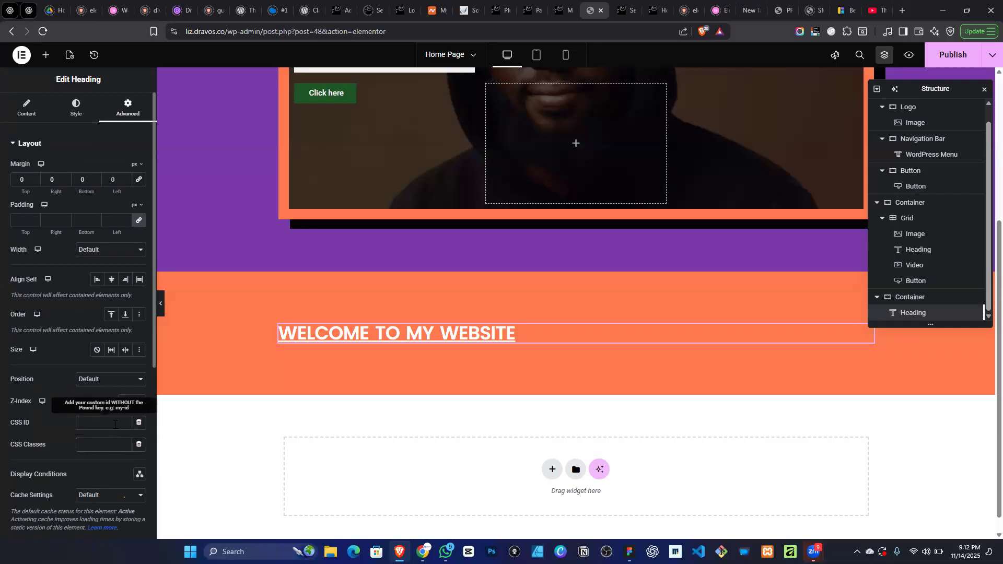
left_click(115, 422)
type("heading")
scroll(115, 426, "down", 5)
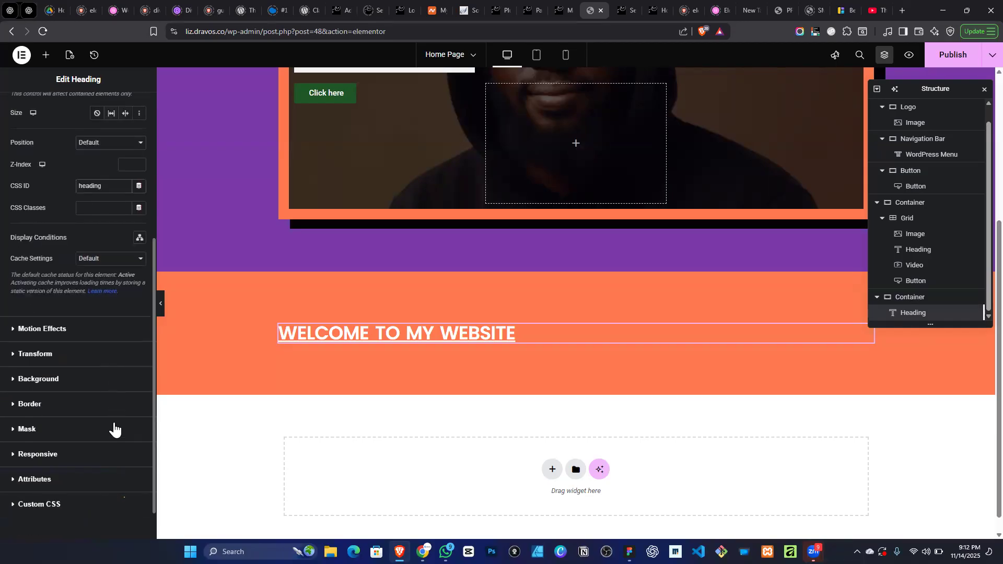
scroll(114, 428, "down", 1)
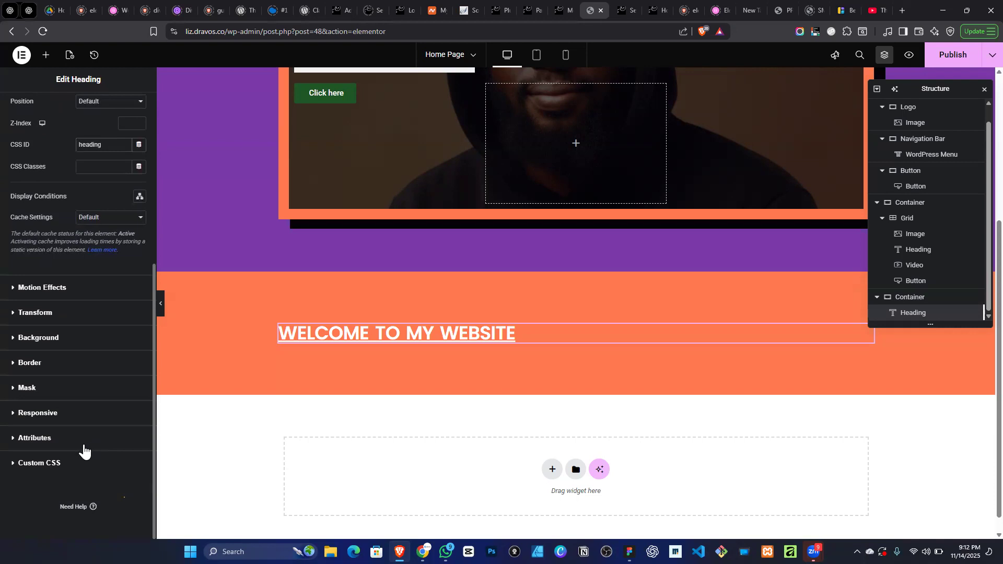
Correct the custom CSS colour value from 'blu' to 'blue'
left_click(70, 463)
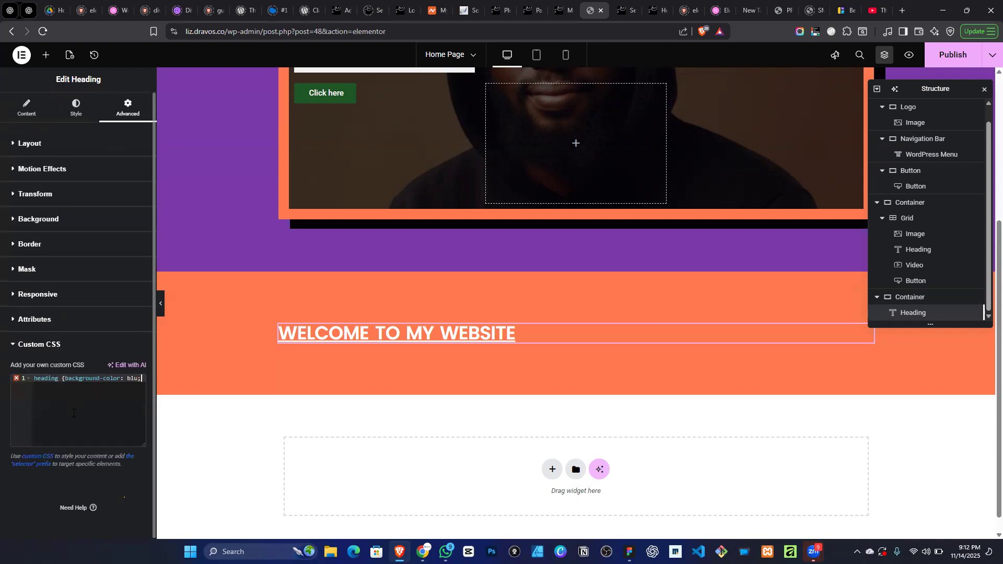
left_click(138, 378)
type("e")
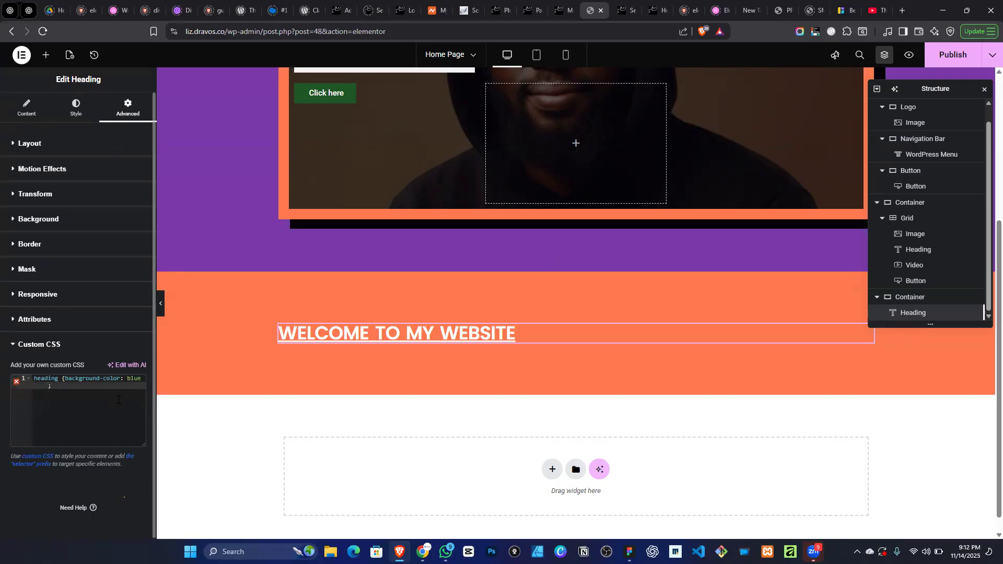
left_click(44, 147)
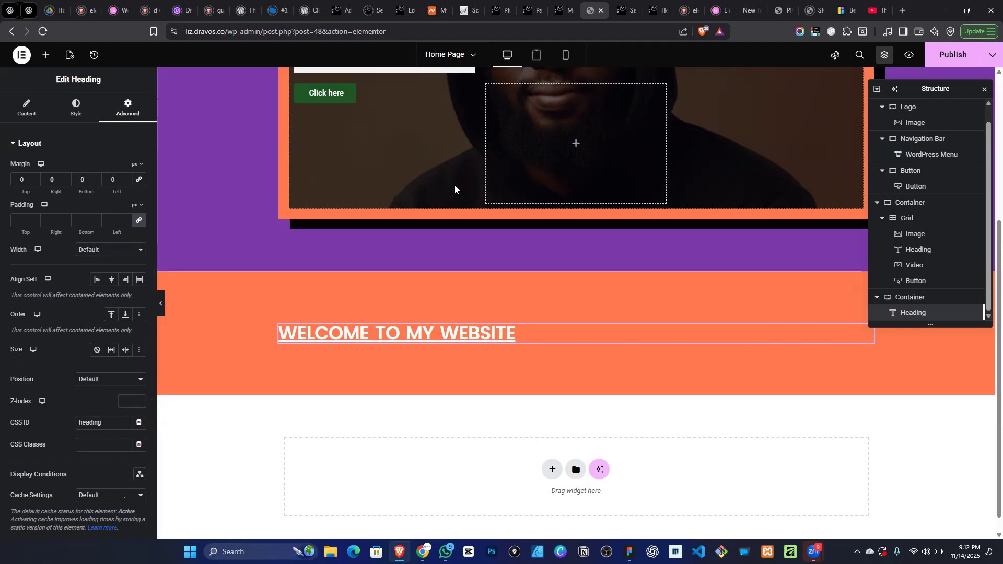
scroll(454, 185, "up", 5)
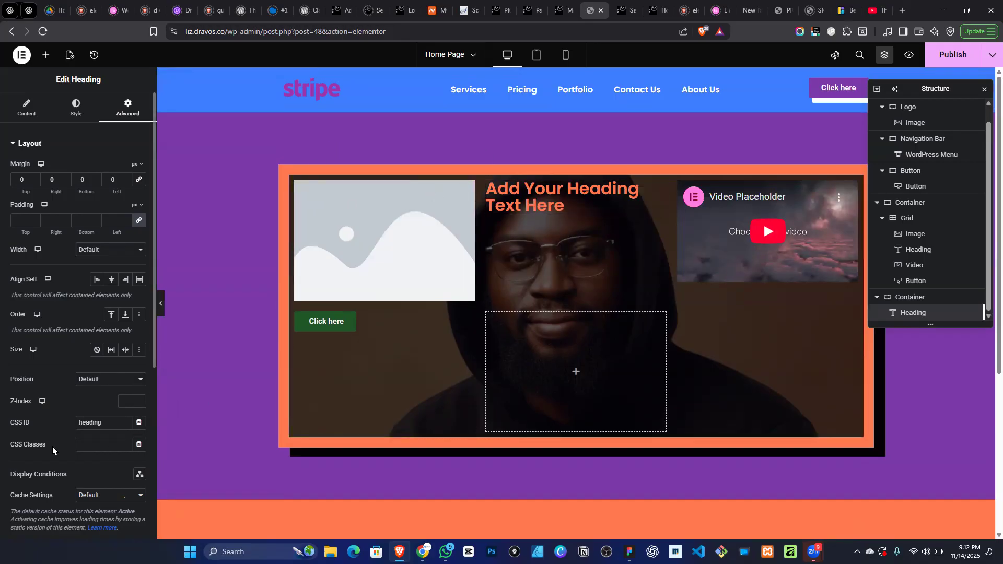
scroll(76, 434, "down", 5)
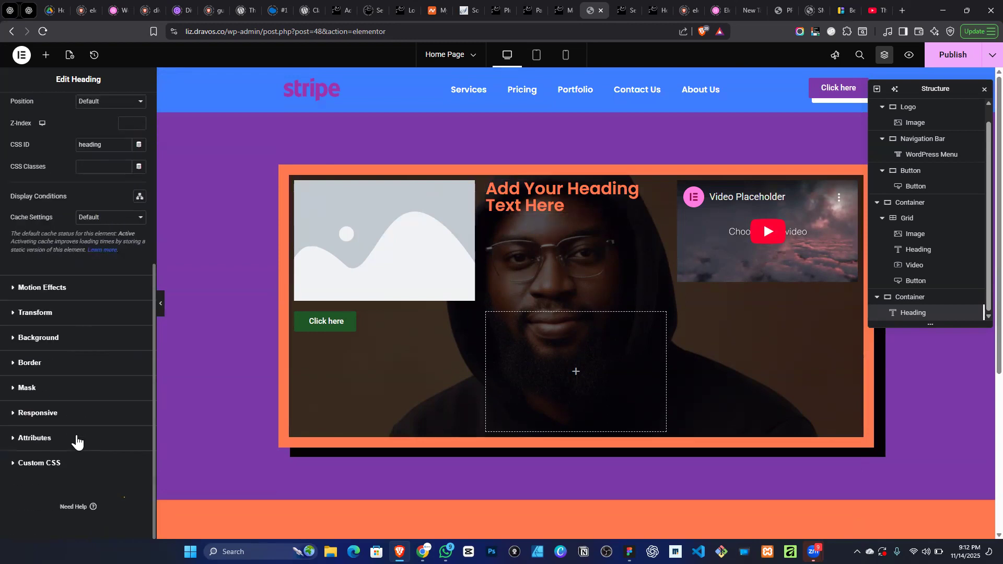
left_click(69, 465)
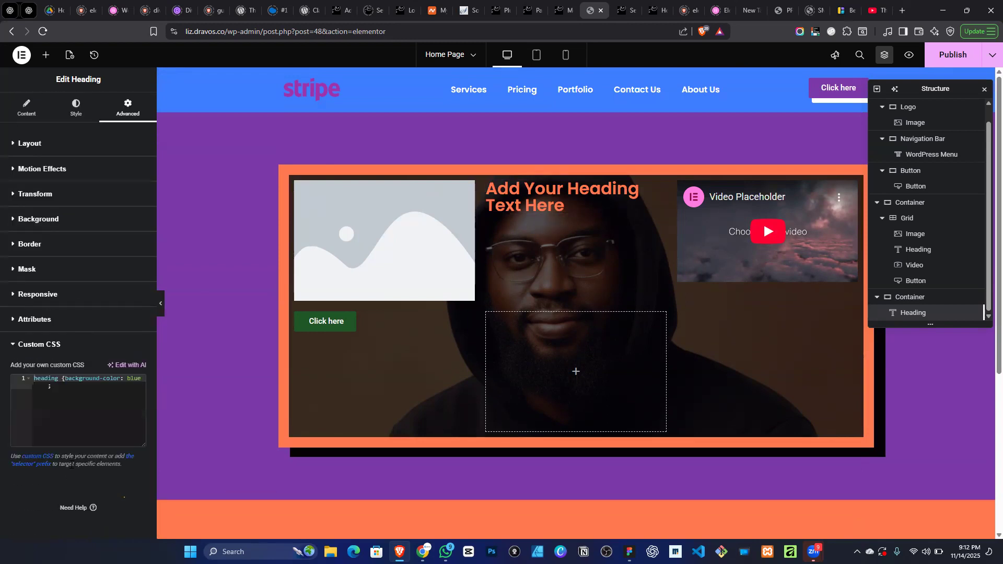
In a new tab, search 'gsap' and load the GSAP showcase page
left_click(906, 13)
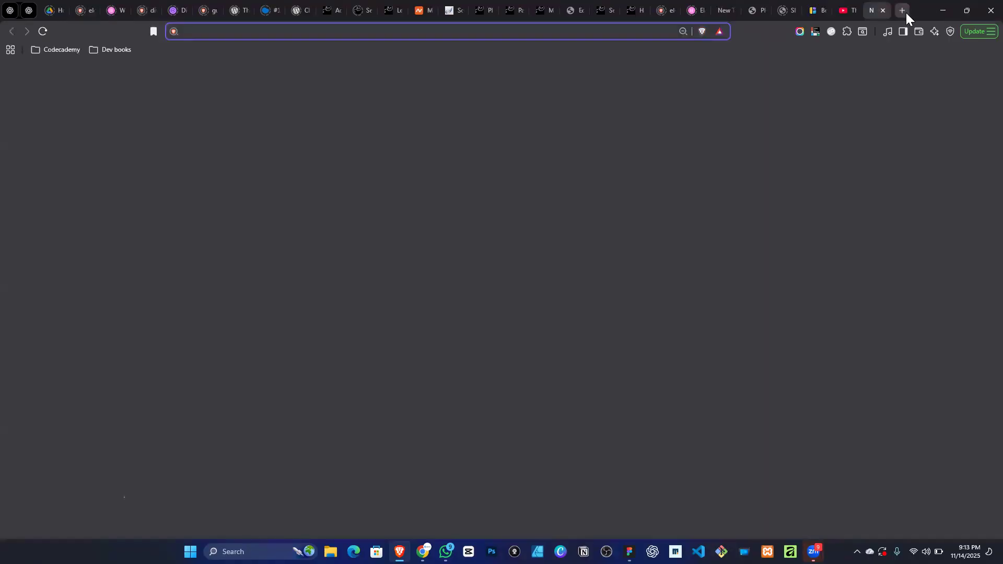
type("gasap")
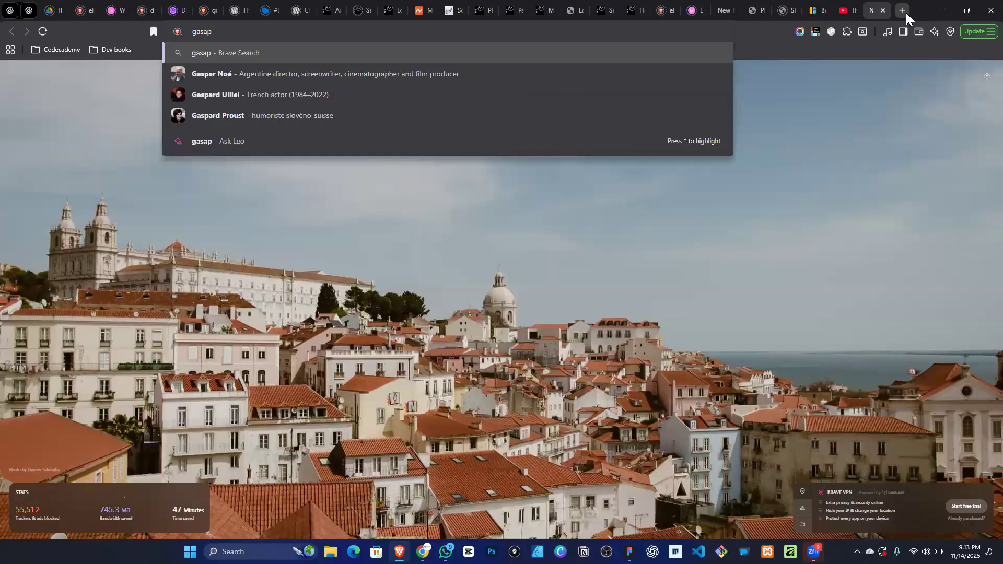
key("BackSpace")
key("BackSpace")
key("BackSpace")
key("BackSpace")
key("BackSpace")
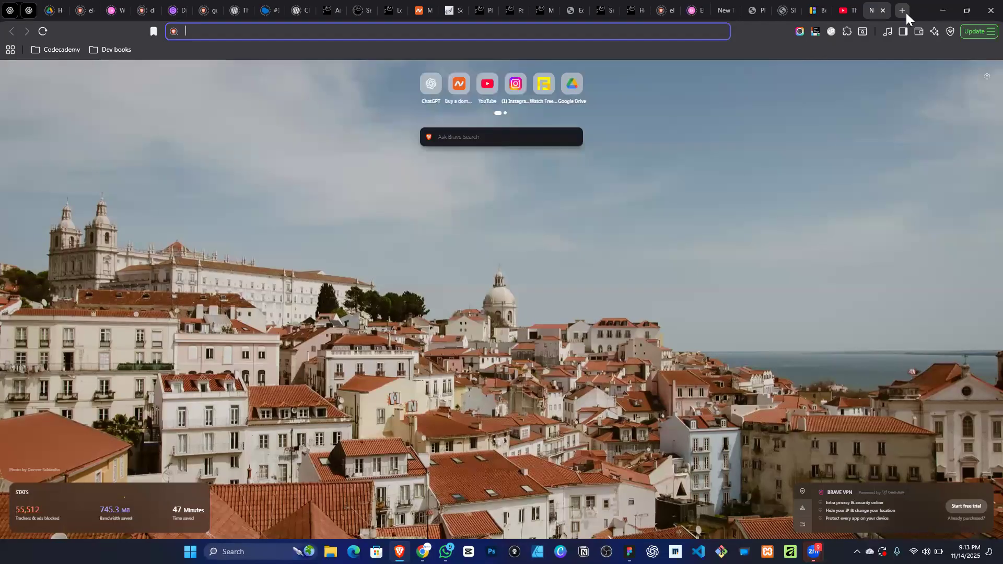
type("gsap")
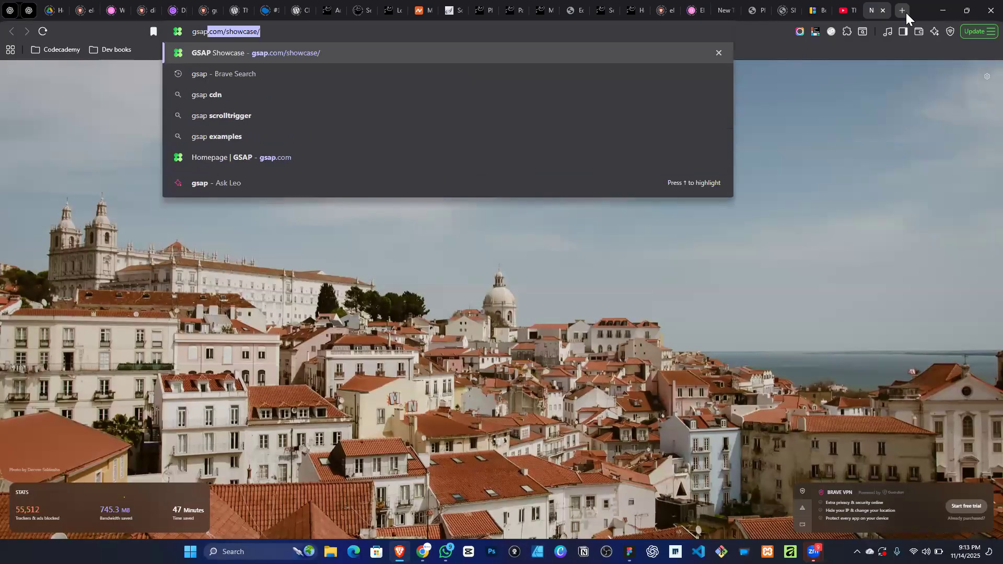
key("Return")
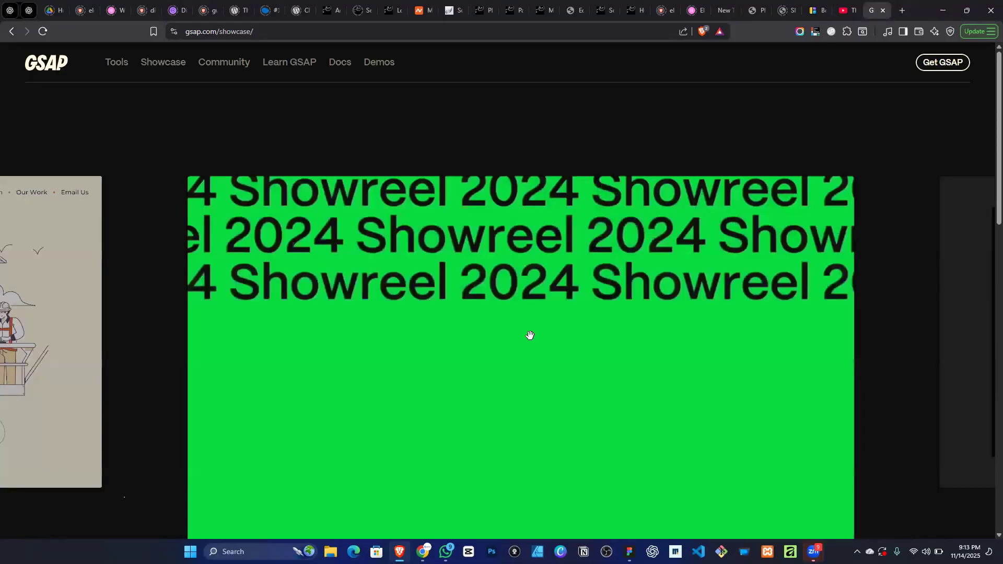
scroll(528, 250, "down", 10)
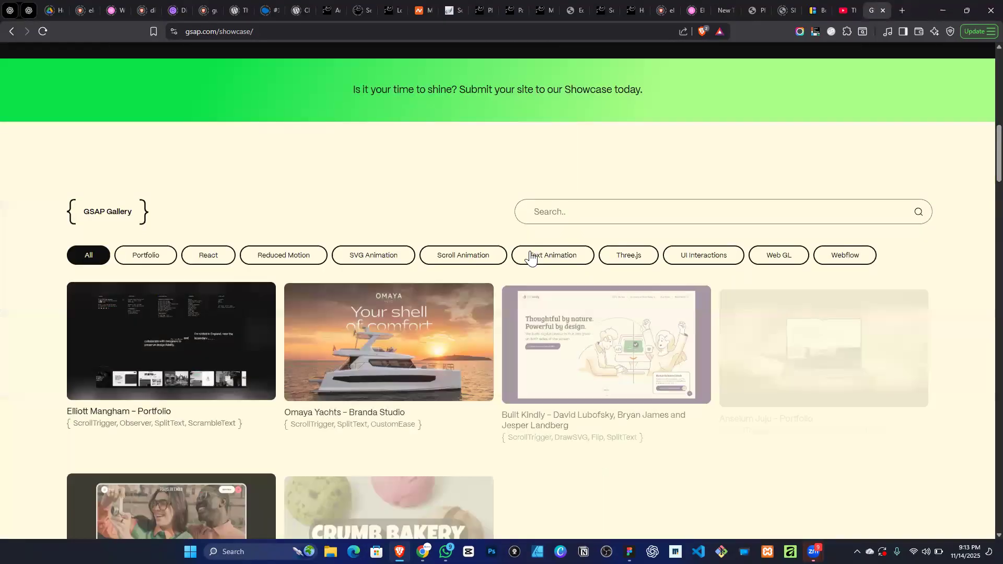
scroll(526, 280, "down", 1)
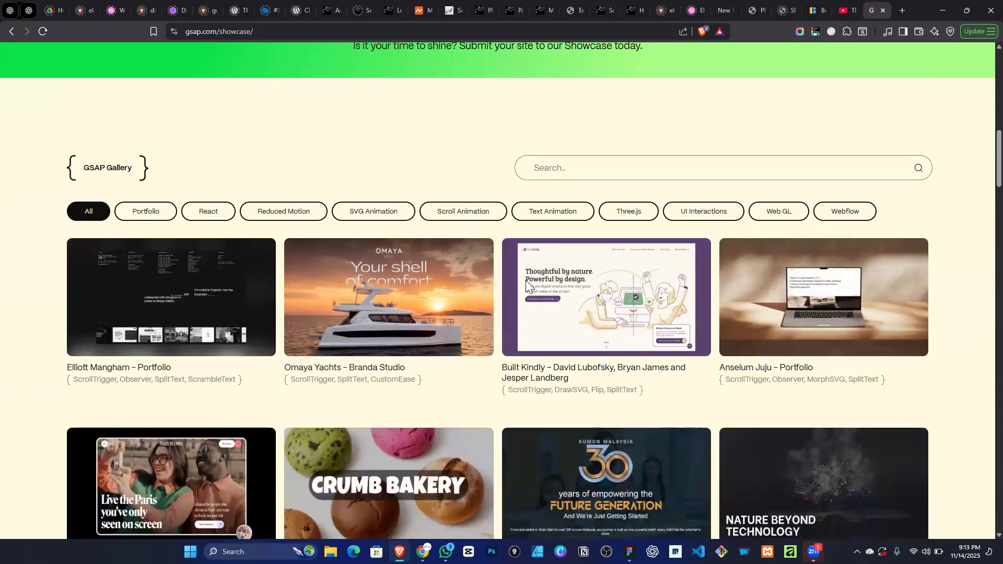
Filter the showcase gallery to Text Animation and browse the results
left_click(561, 219)
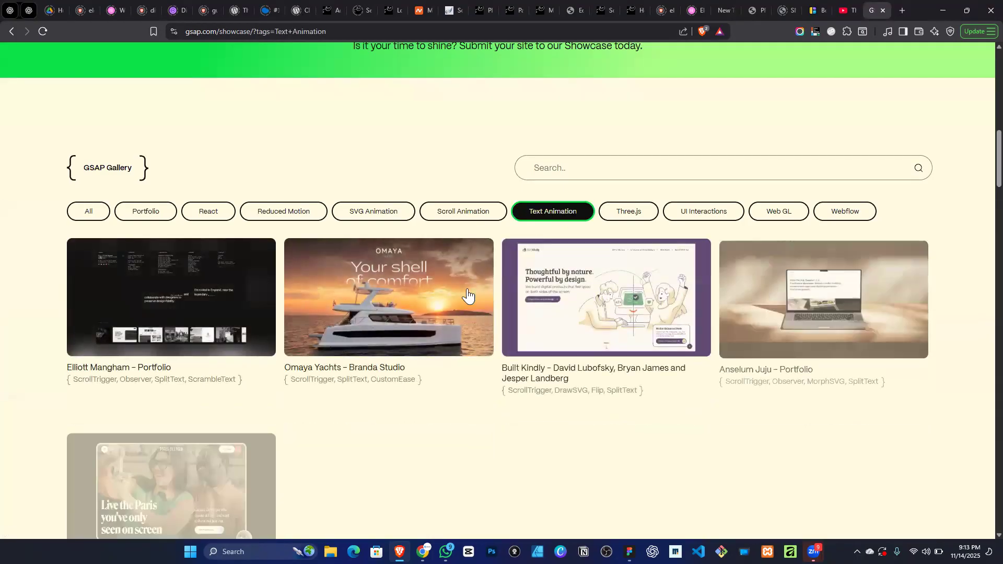
scroll(543, 384, "down", 7)
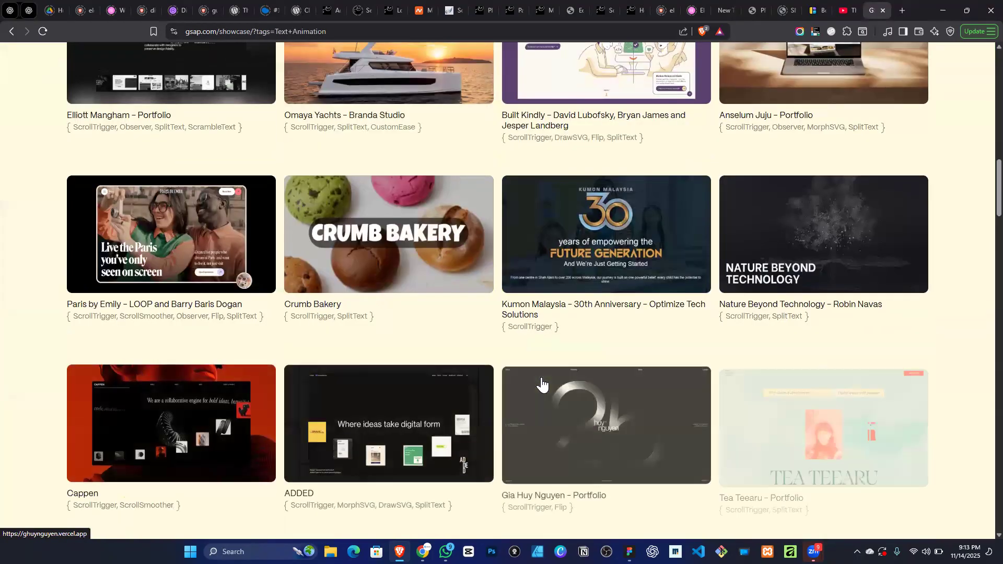
scroll(542, 384, "up", 15)
scroll(544, 356, "down", 4)
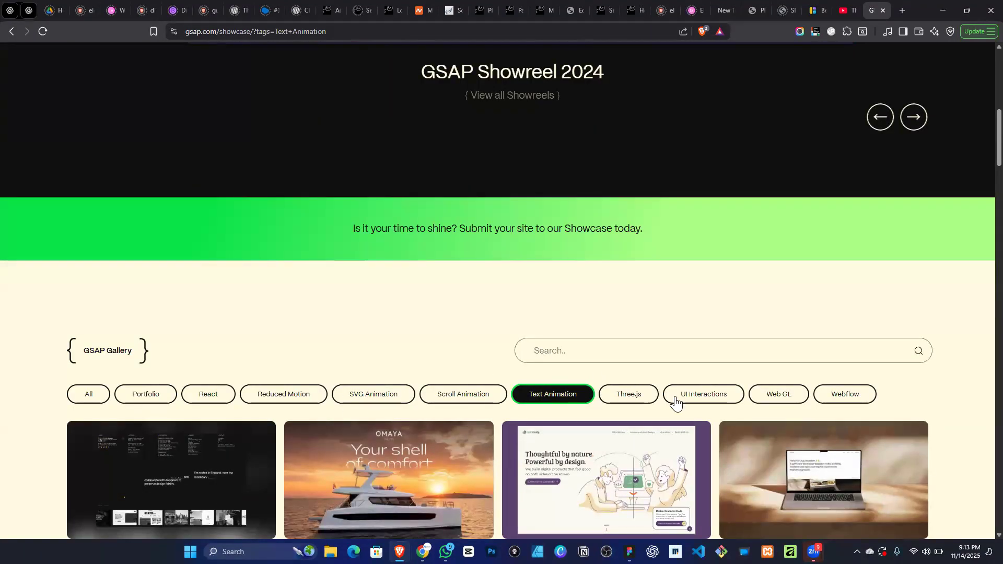
scroll(510, 411, "down", 4)
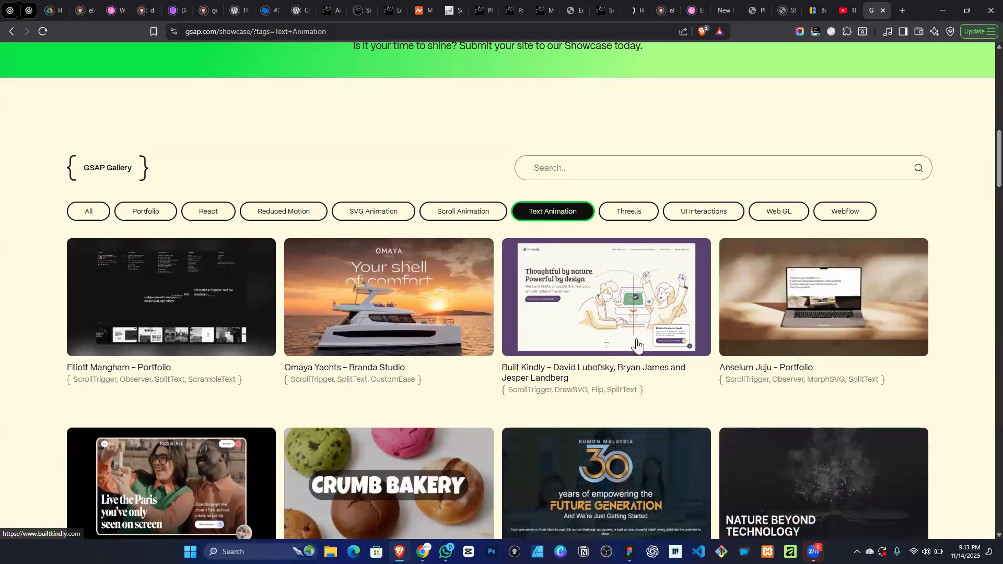
scroll(636, 345, "down", 4)
scroll(723, 316, "down", 4)
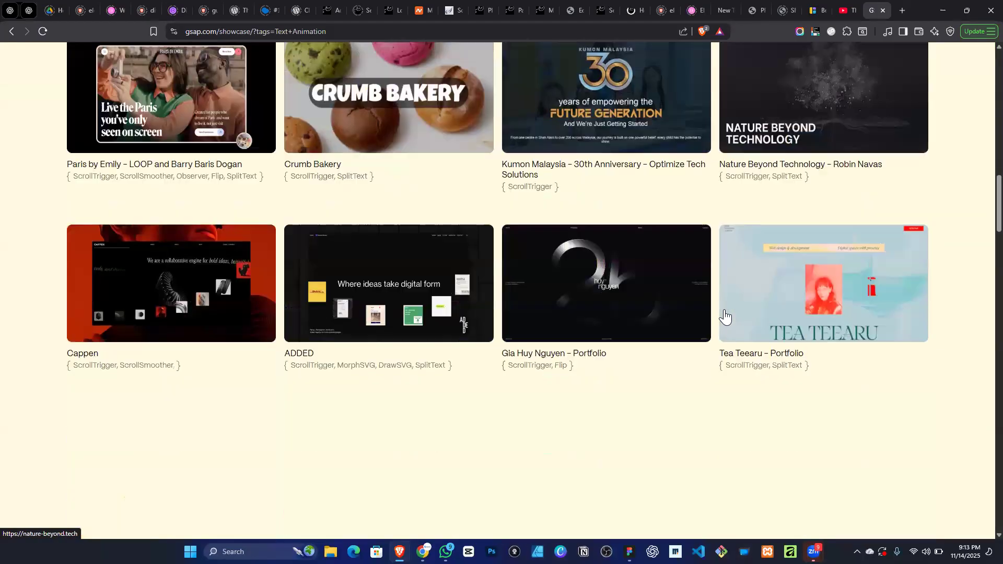
scroll(354, 432, "down", 1)
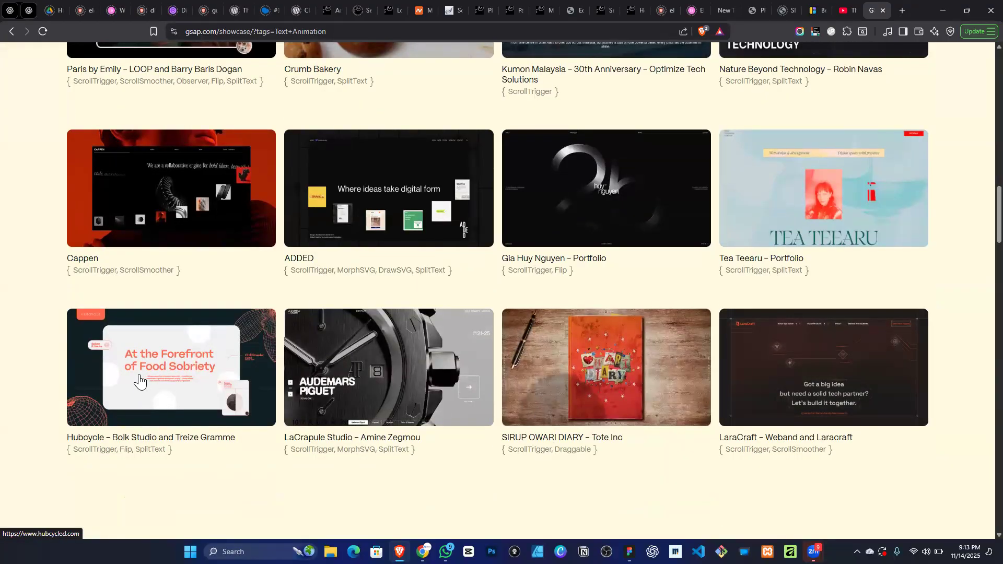
View the Bolk Studio page, go back, then open the Hubcycle project site
left_click(139, 439)
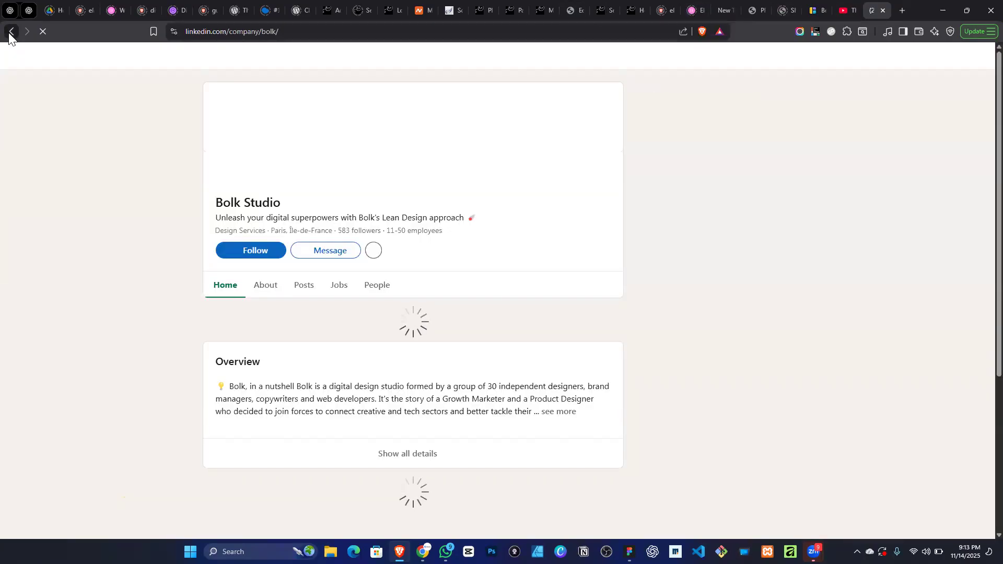
left_click(10, 31)
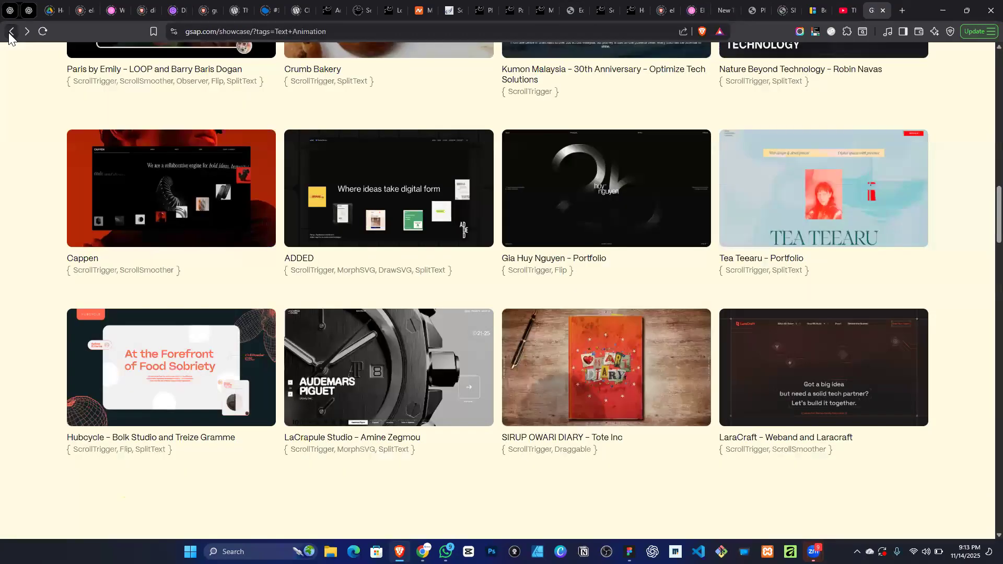
left_click(162, 361)
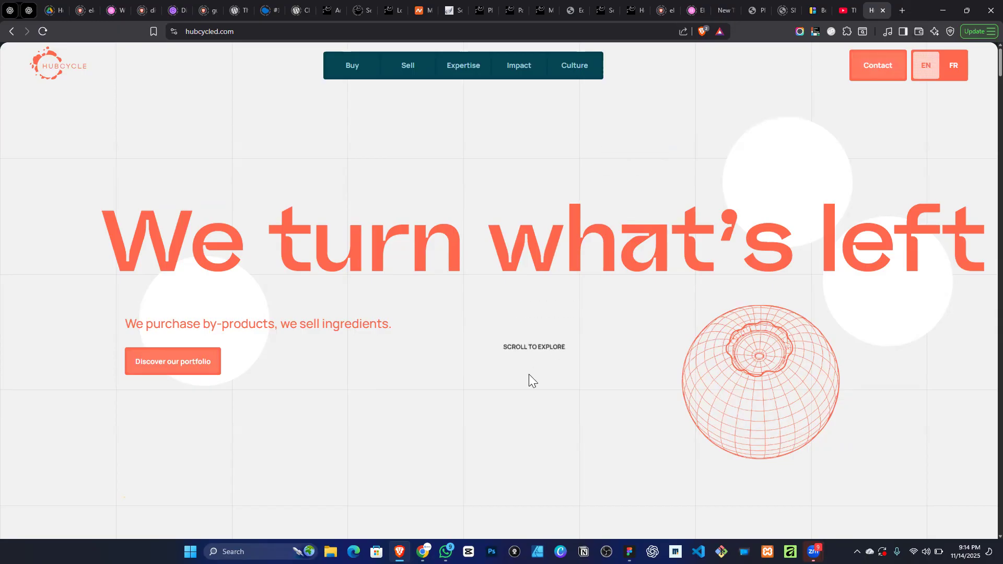
Scroll down through hubcycled.com to watch its scroll animations, then return to the top
scroll(529, 374, "down", 3)
scroll(529, 374, "down", 12)
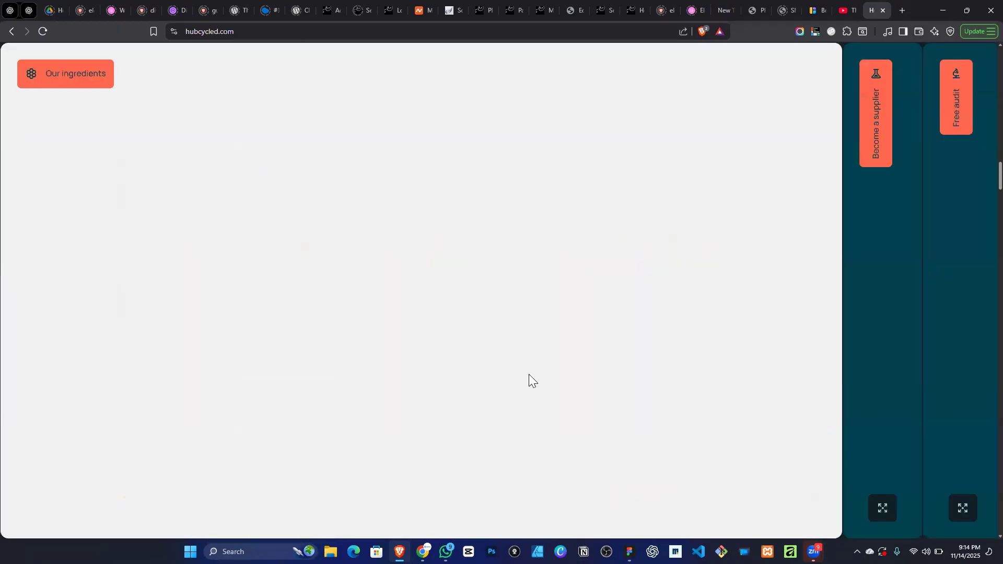
scroll(529, 374, "up", 10)
scroll(530, 385, "down", 8)
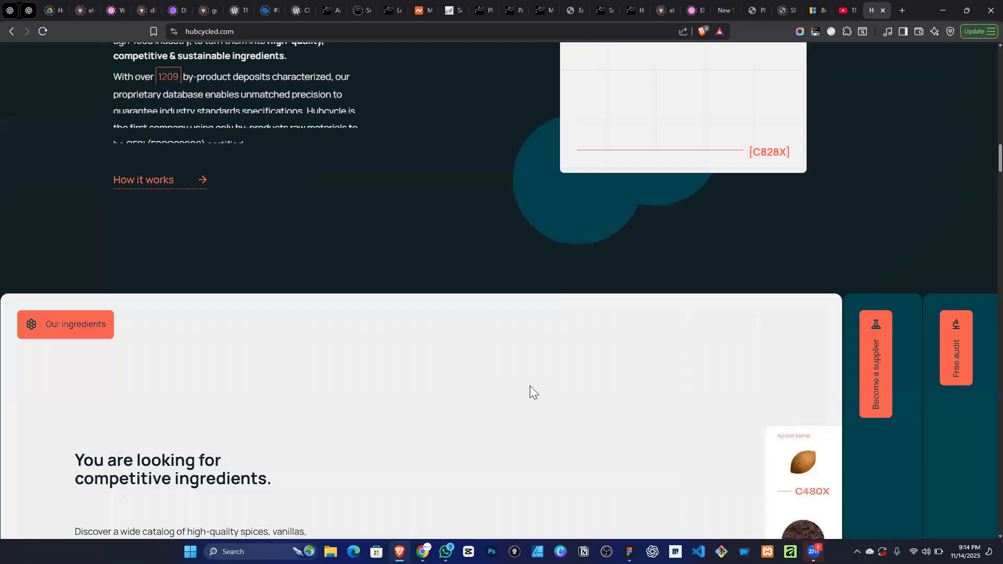
scroll(530, 391, "down", 10)
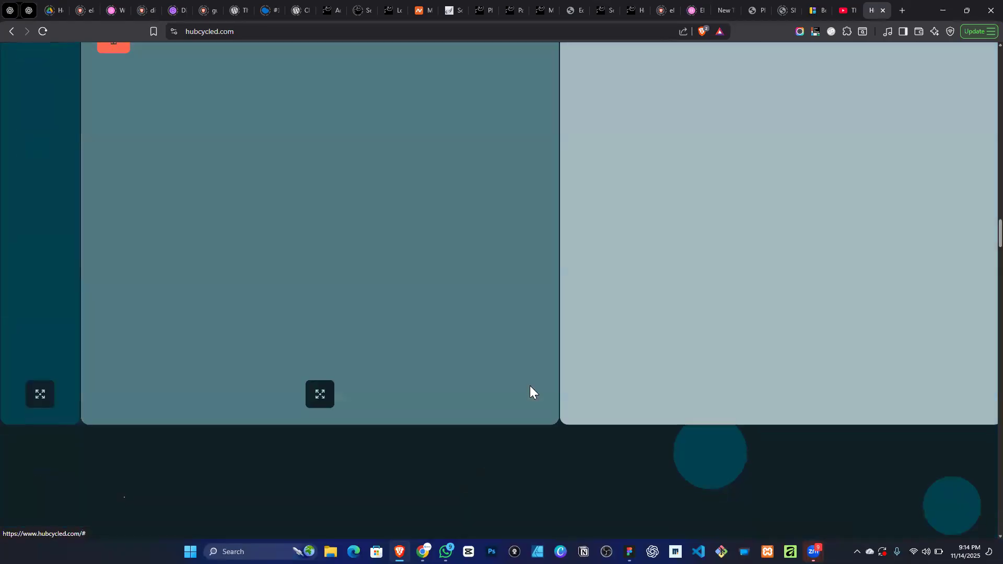
scroll(530, 393, "down", 4)
scroll(530, 397, "up", 12)
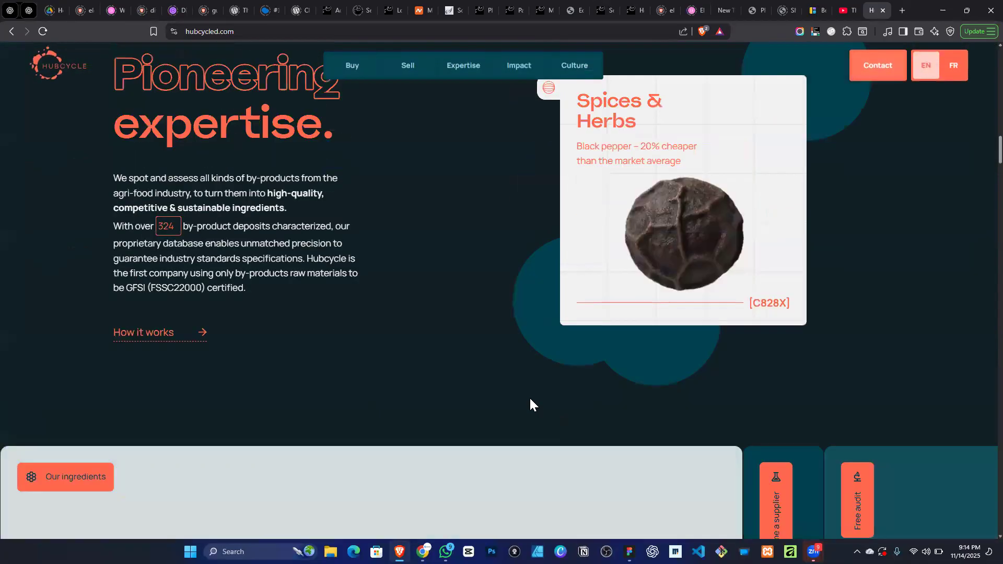
scroll(529, 398, "up", 8)
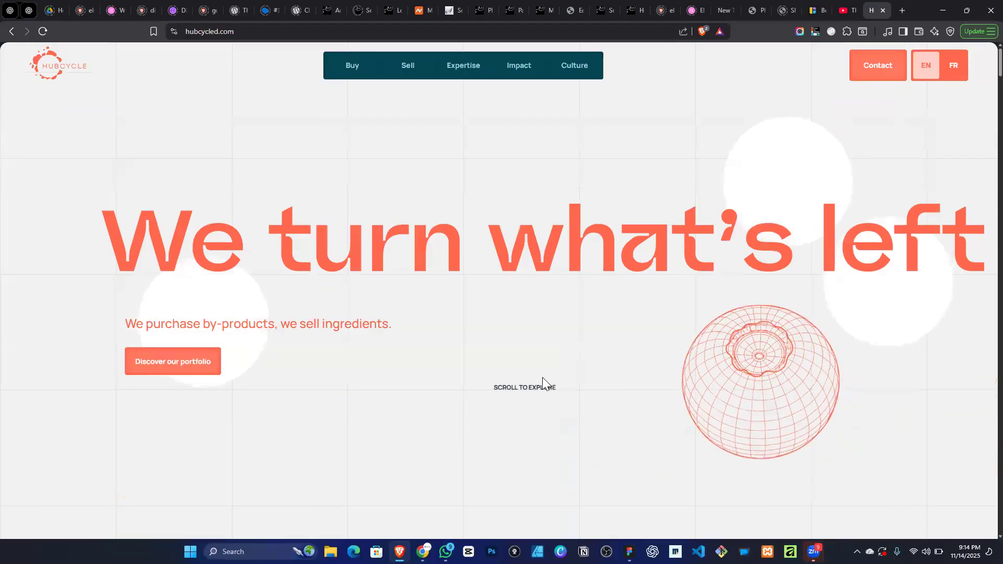
Check the other open site tabs and return to the Home Page editor
left_click(758, 6)
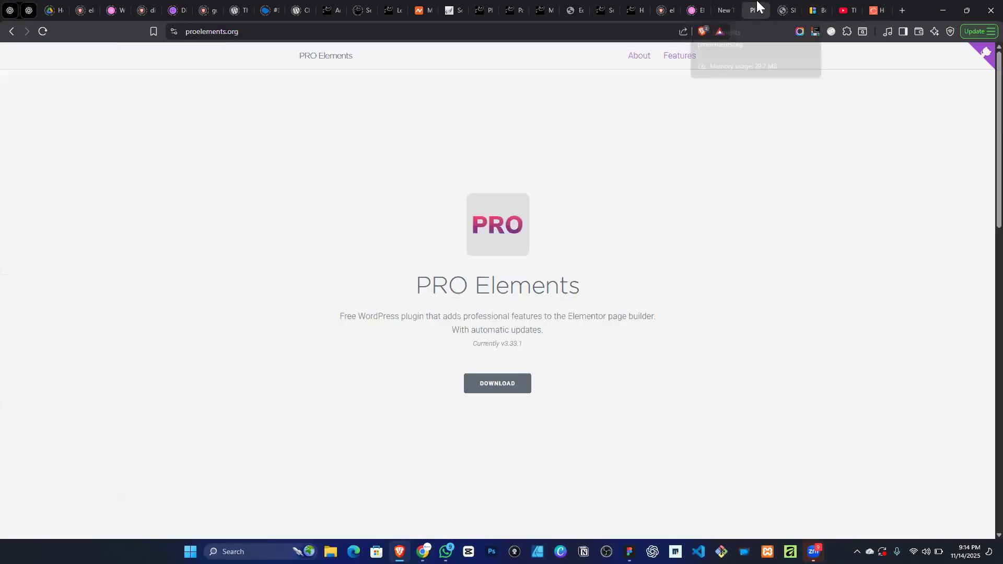
left_click(448, 8)
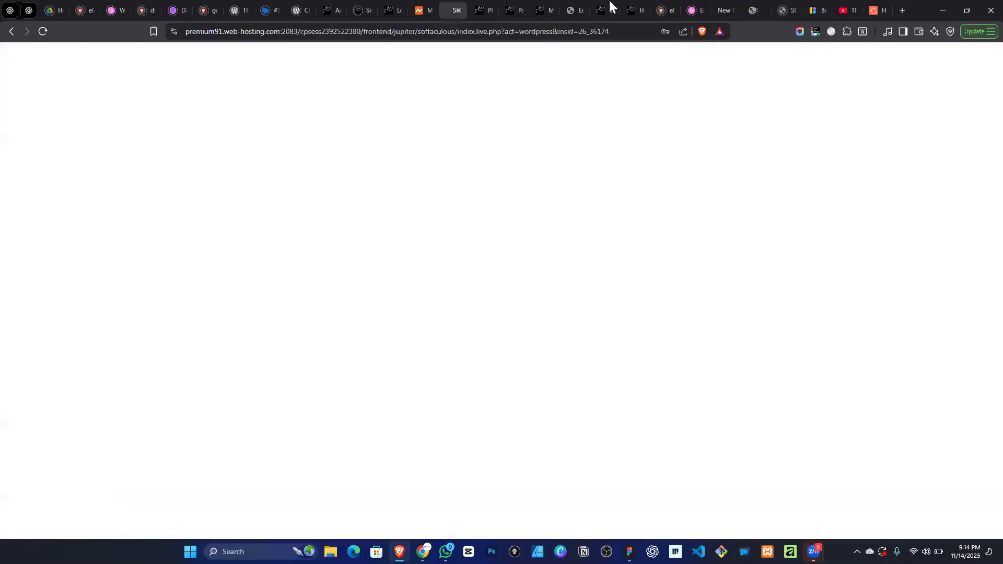
left_click(609, 7)
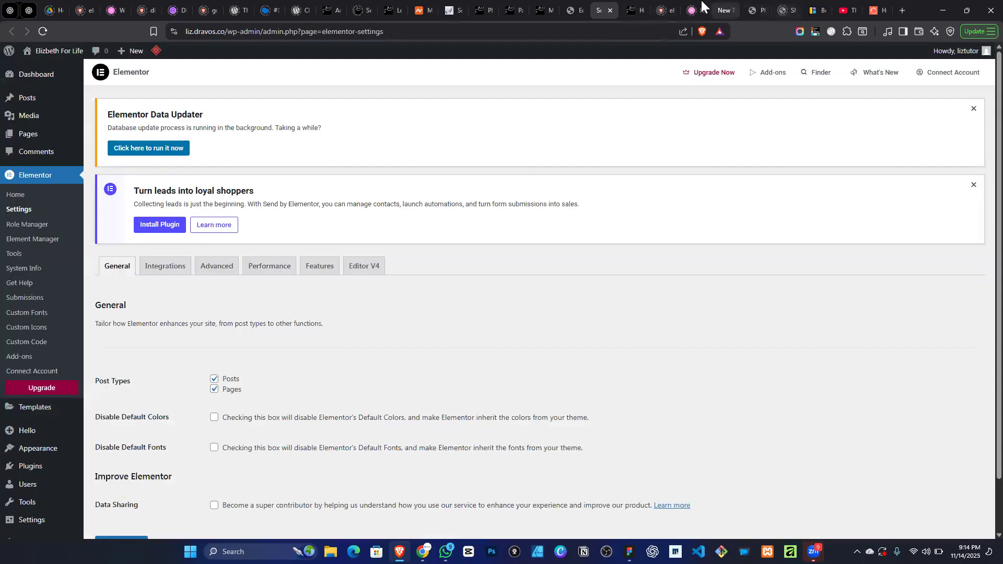
left_click(574, 9)
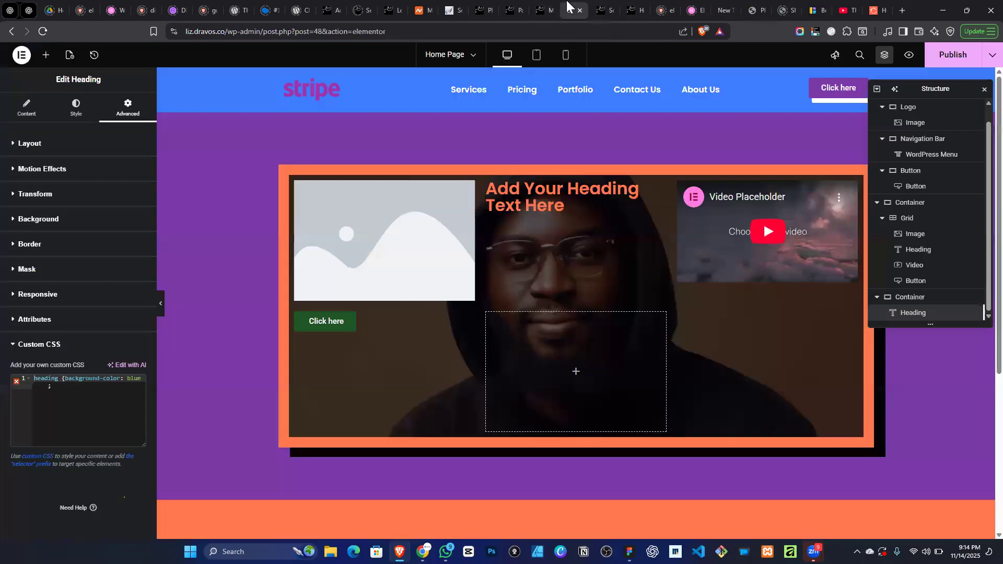
Set the WELCOME heading to Hide On Desktop under Responsive and publish the page
scroll(544, 280, "down", 5)
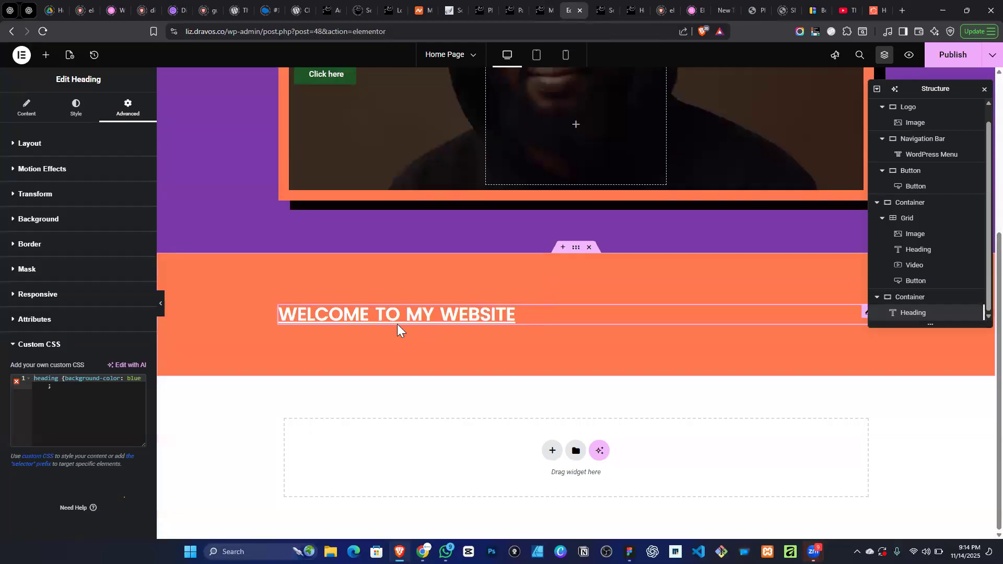
left_click(62, 296)
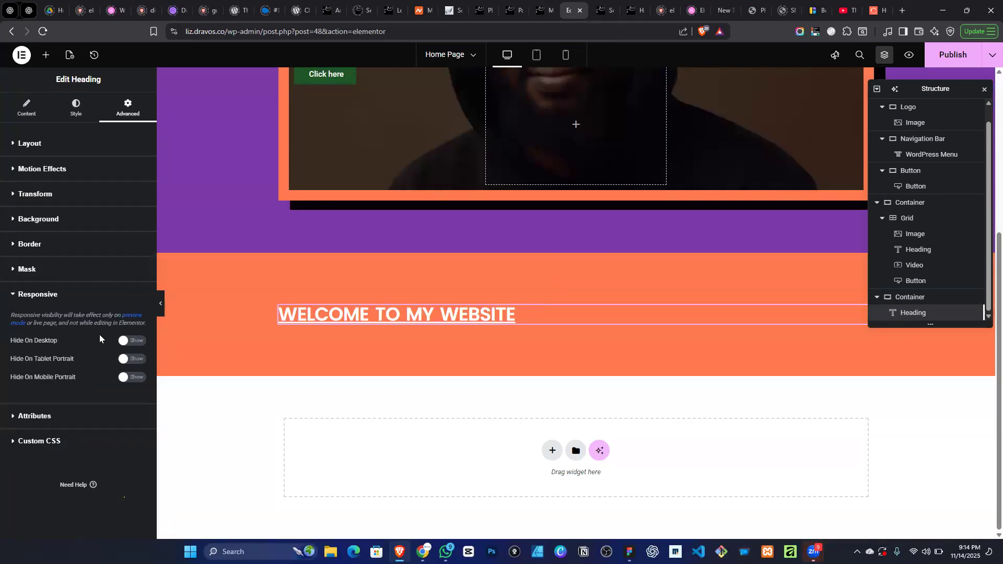
left_click(134, 342)
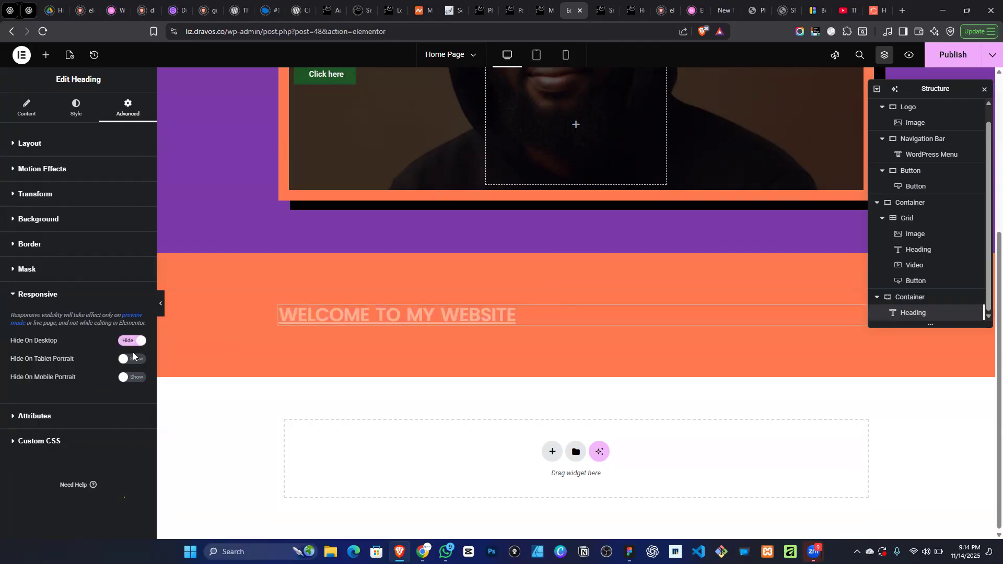
left_click(965, 59)
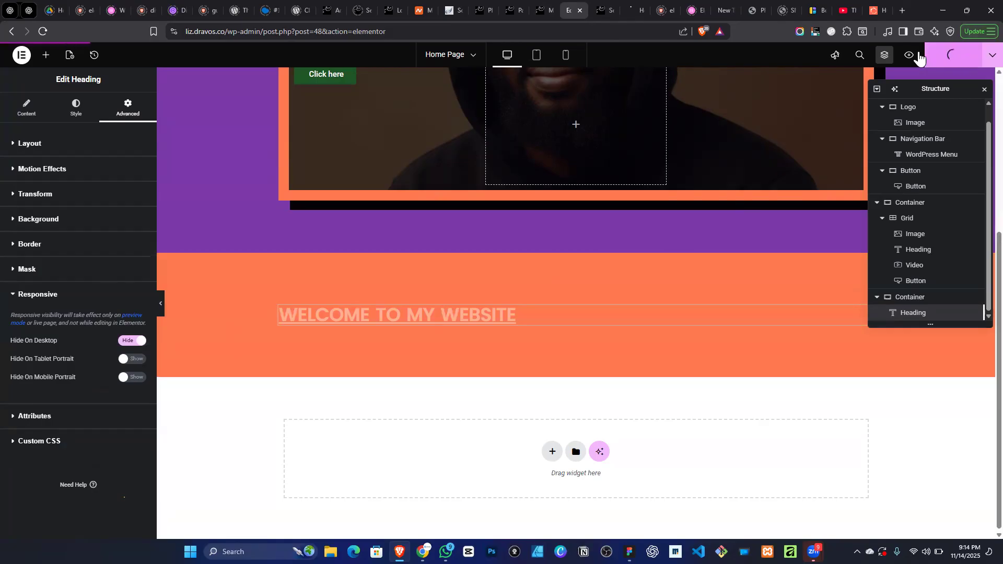
Preview the published home page, narrowing and re-widening the browser window to check the layout
left_click(910, 56)
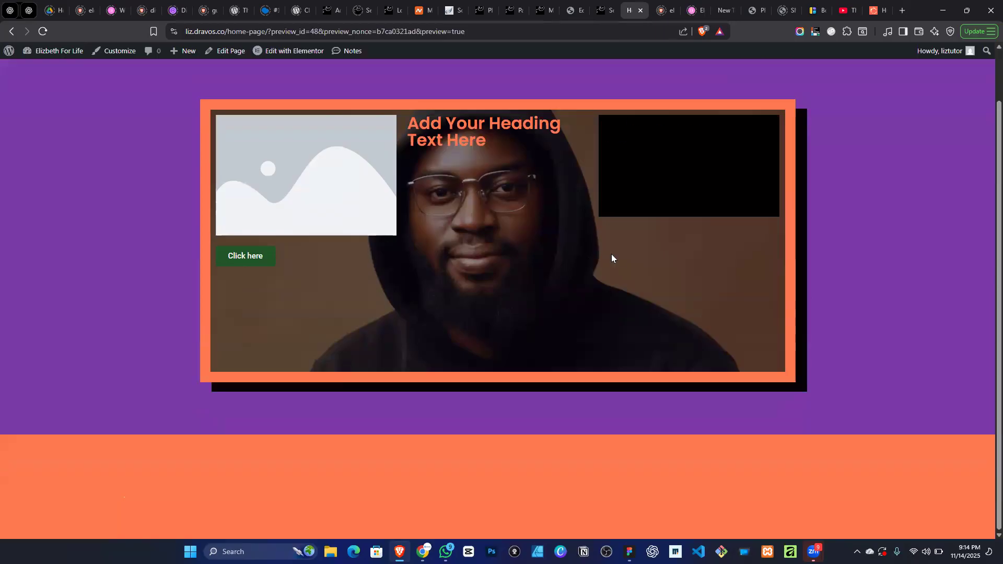
left_click(966, 11)
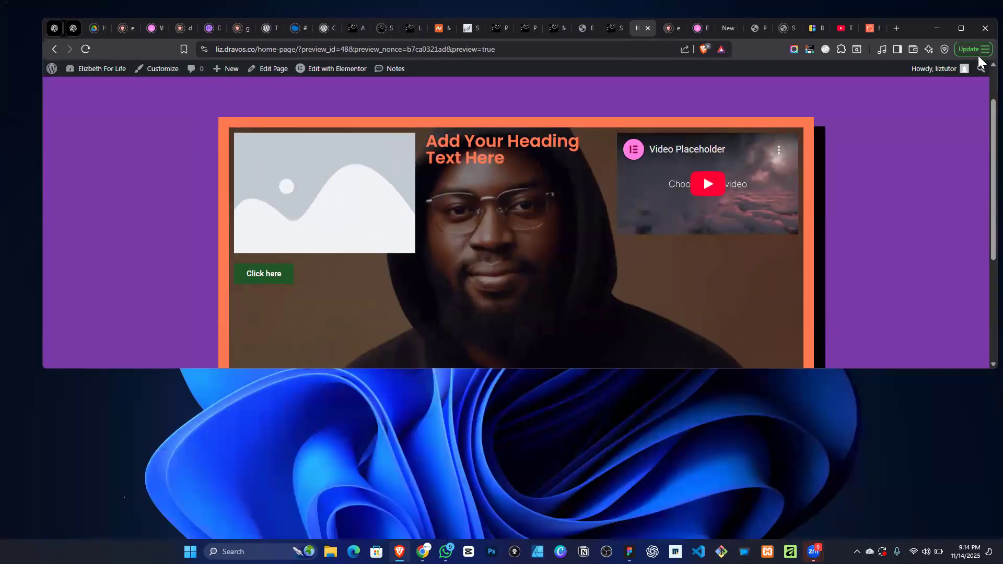
left_click_drag(996, 57, 663, 58)
scroll(450, 231, "down", 3)
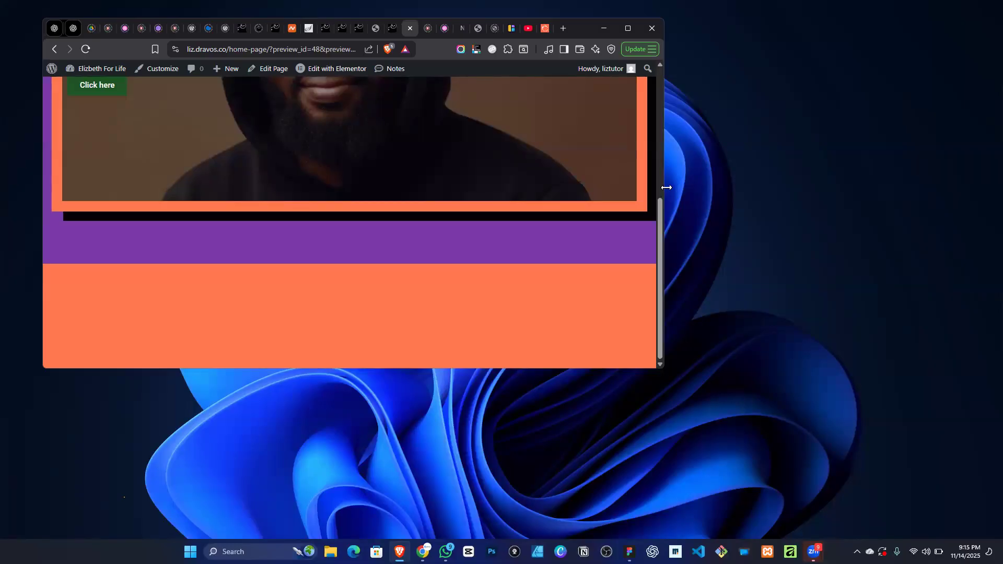
left_click_drag(666, 187, 935, 157)
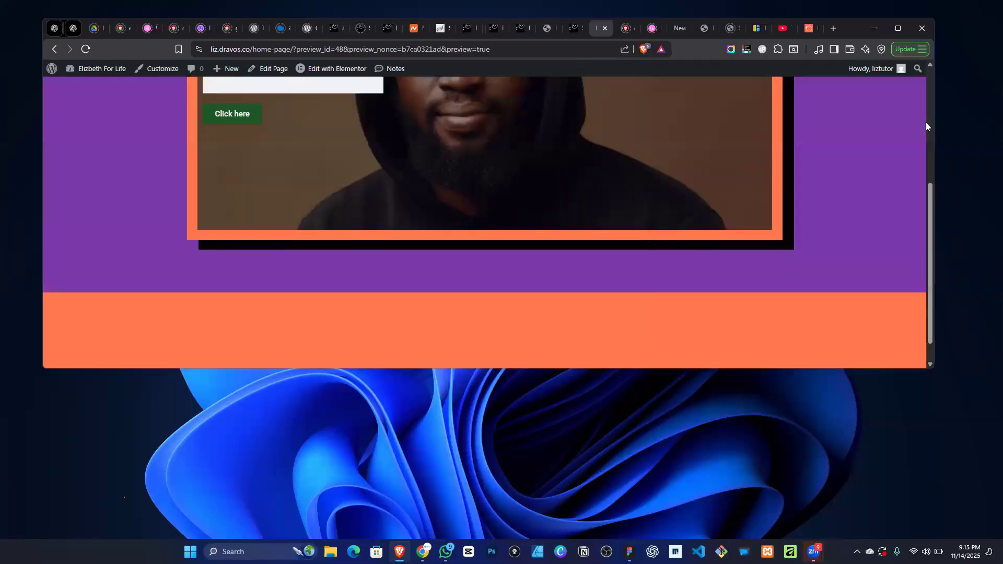
left_click(897, 27)
Back in the Home Page editor, switch Hide On Desktop to Show for the heading
left_click(608, 16)
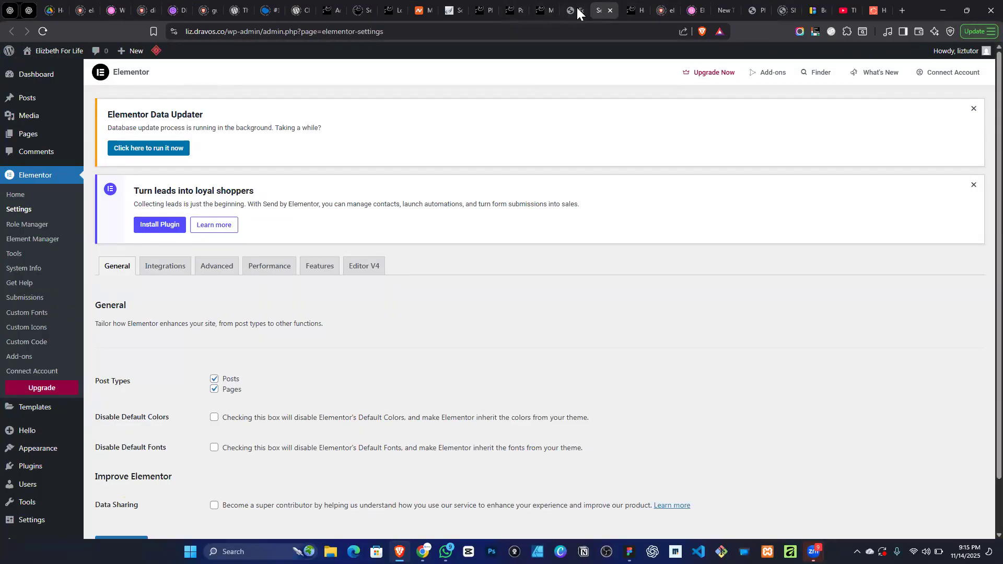
left_click(560, 9)
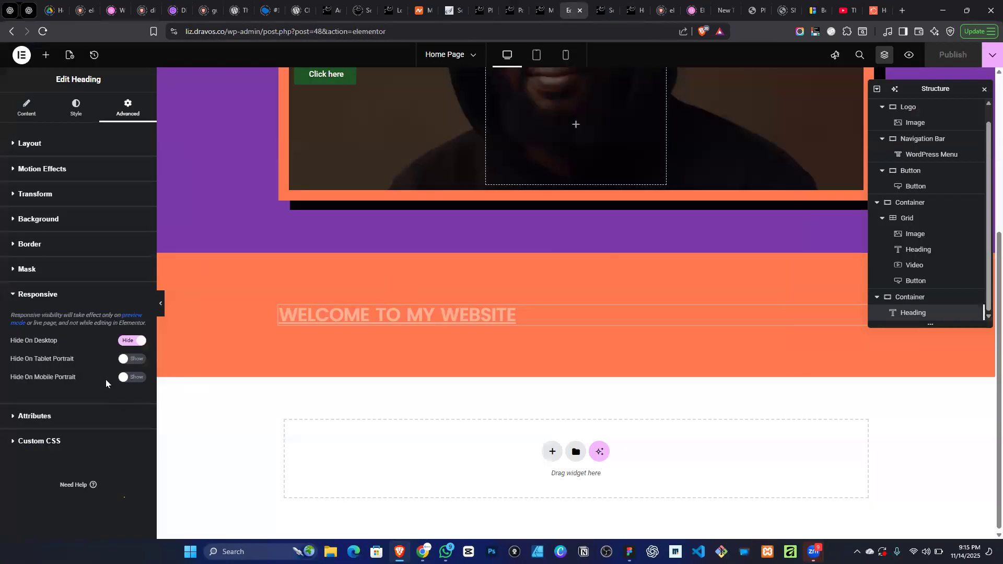
left_click(134, 343)
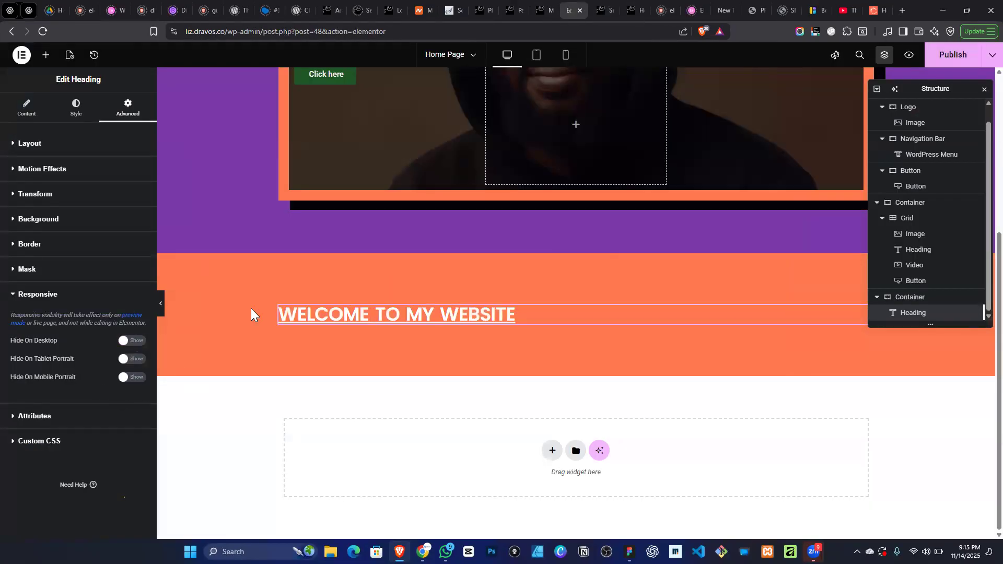
scroll(466, 303, "up", 5)
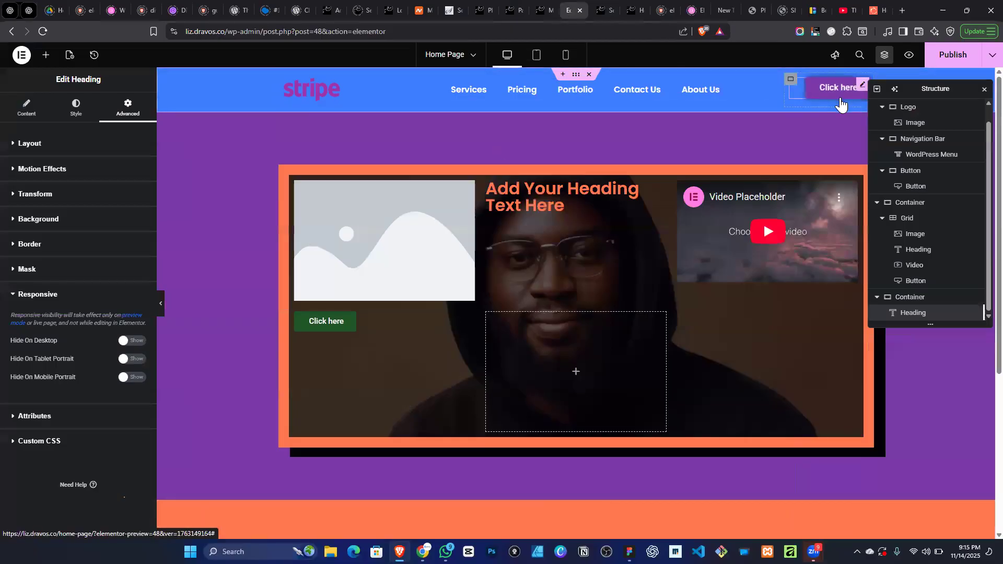
left_click(90, 276)
left_click(135, 292)
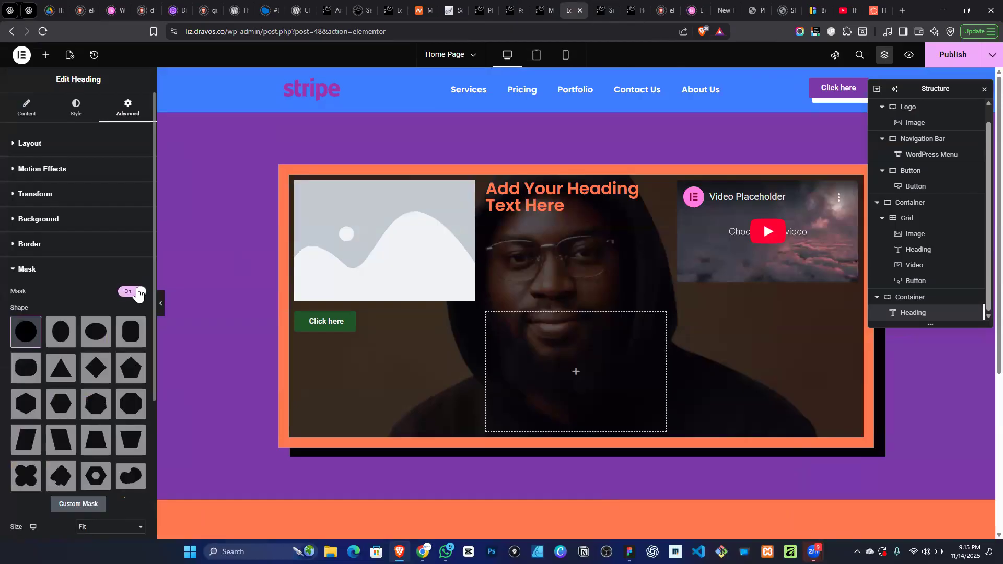
scroll(138, 294, "down", 2)
scroll(267, 240, "down", 5)
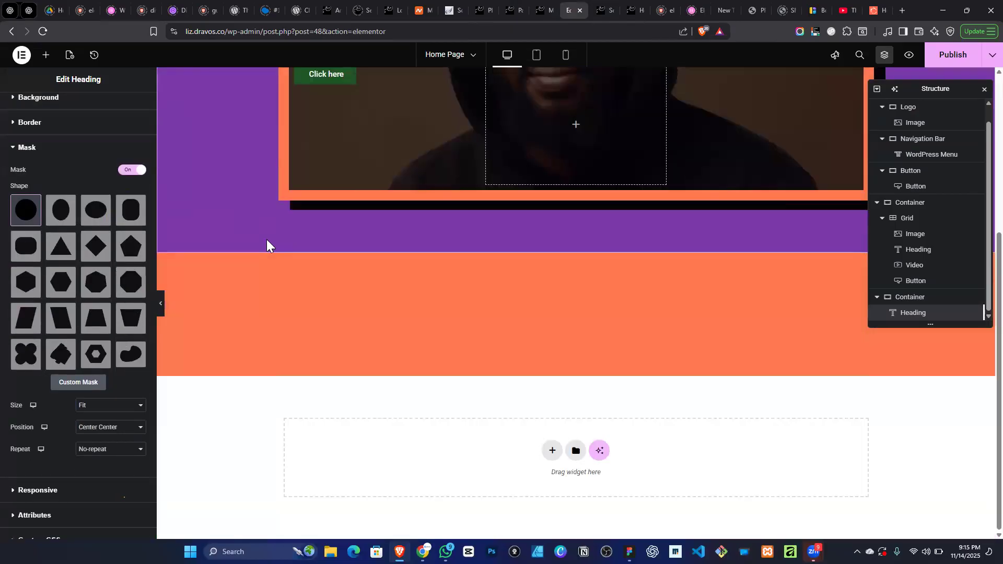
left_click(96, 215)
scroll(96, 219, "up", 2)
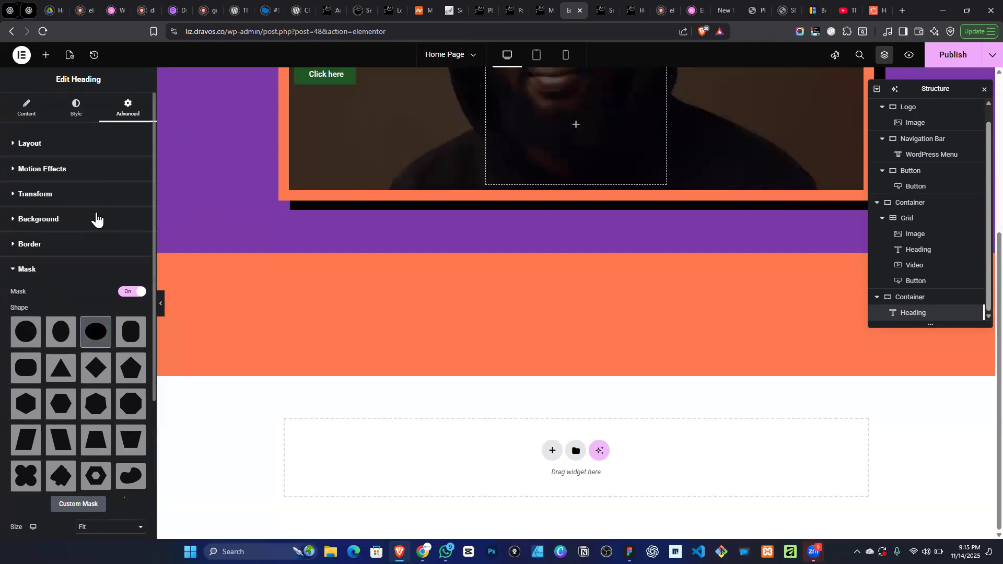
left_click_drag(97, 333, 319, 304)
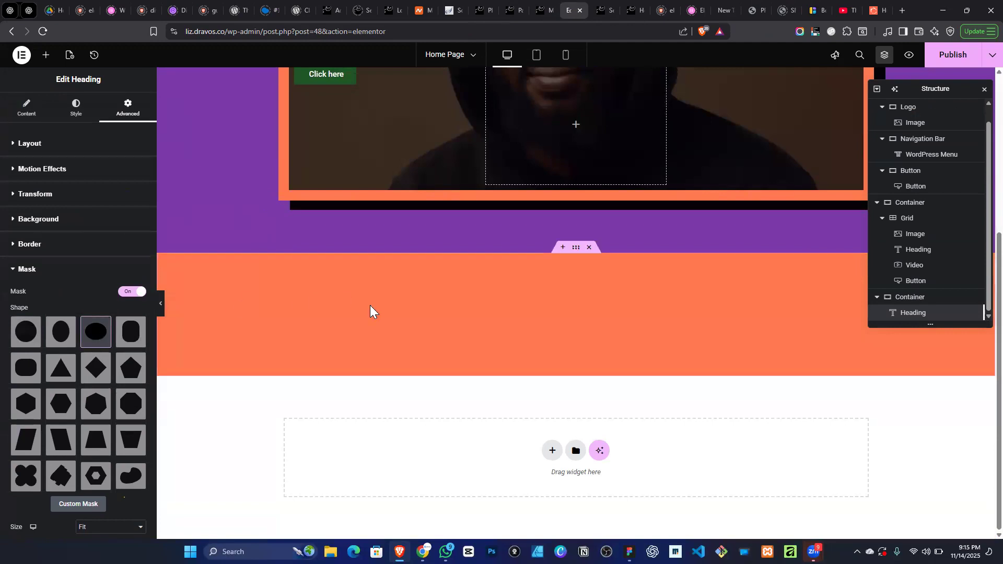
scroll(91, 428, "down", 1)
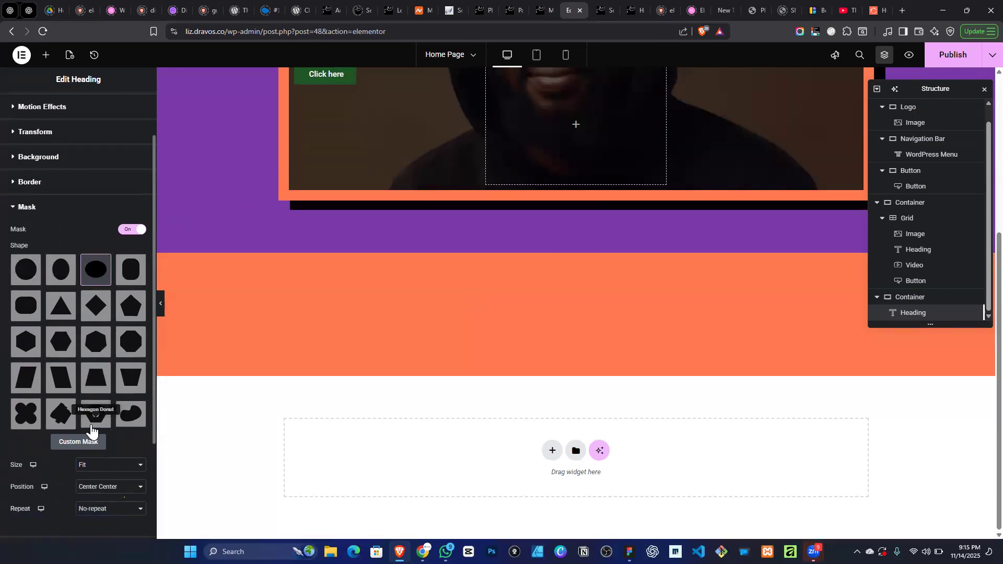
left_click(100, 465)
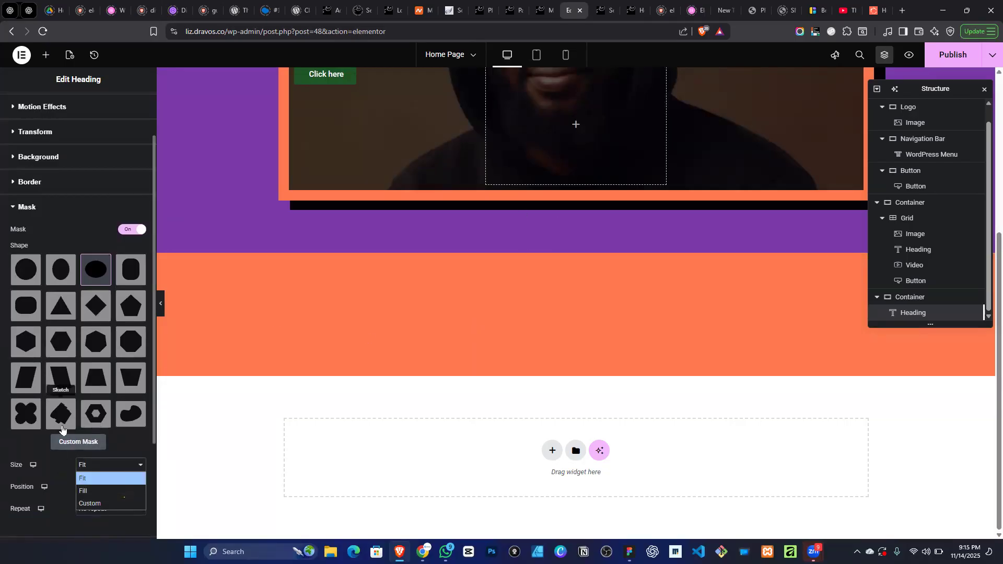
scroll(60, 423, "down", 2)
scroll(83, 296, "up", 3)
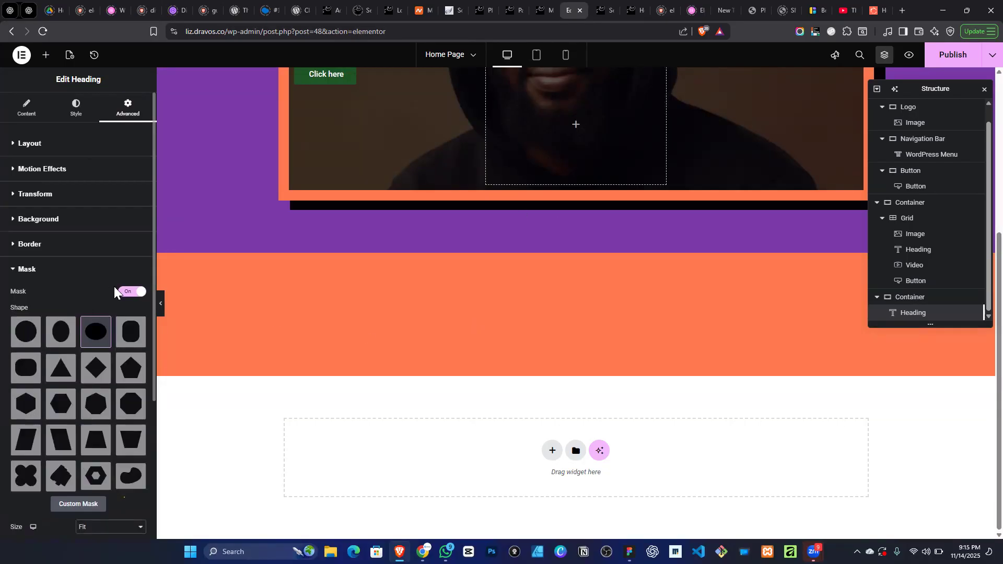
left_click(61, 271)
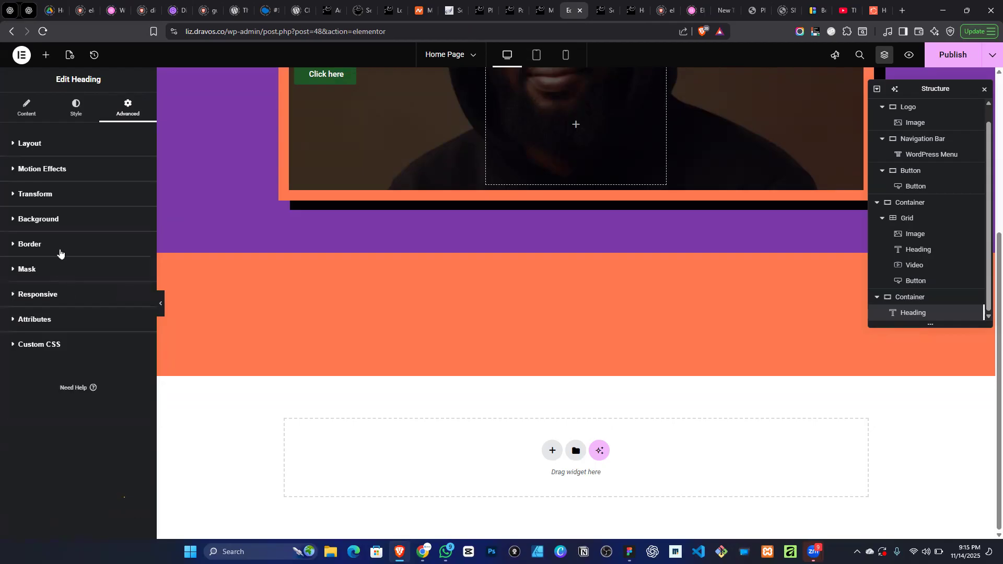
left_click(59, 251)
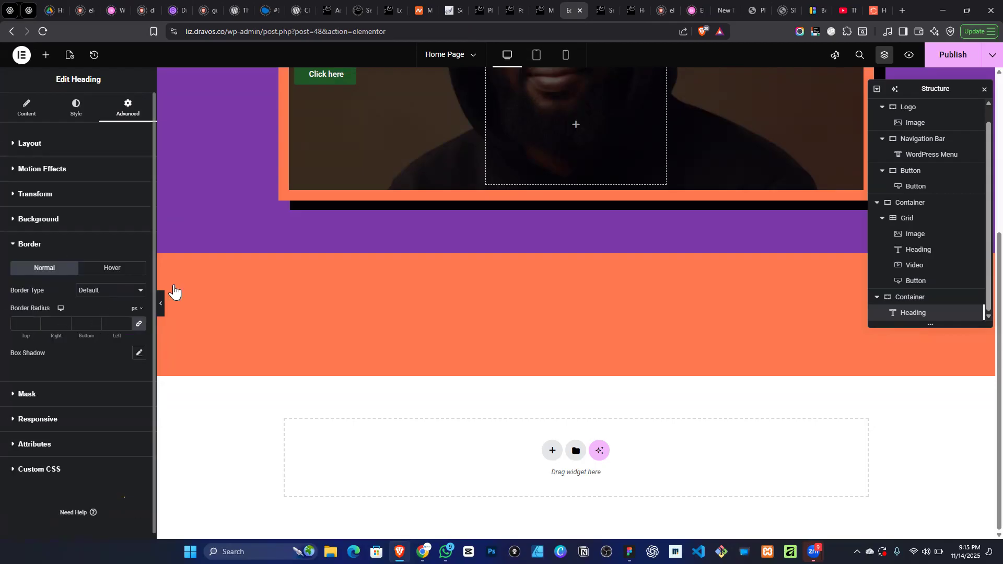
left_click(66, 421)
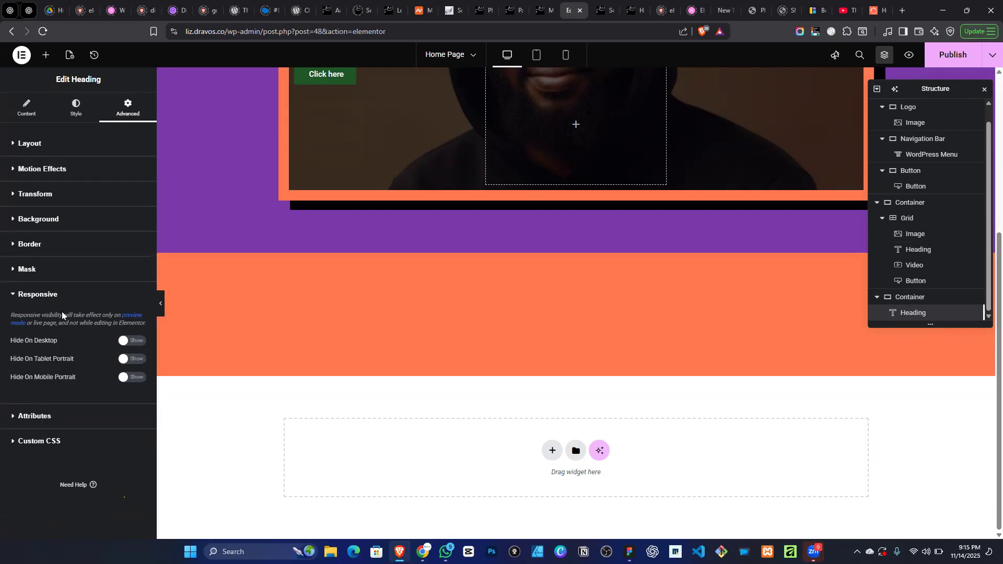
left_click(62, 269)
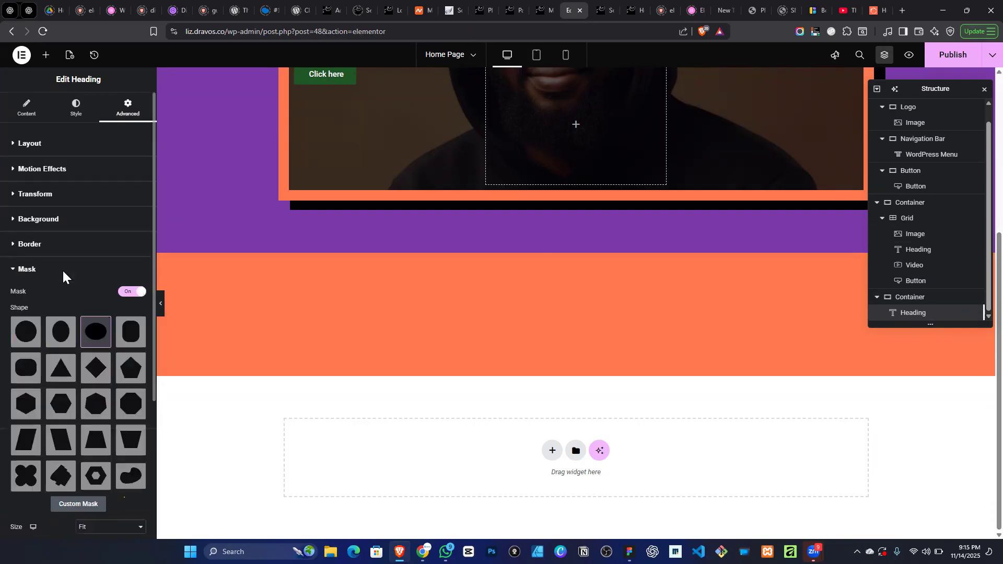
left_click(131, 295)
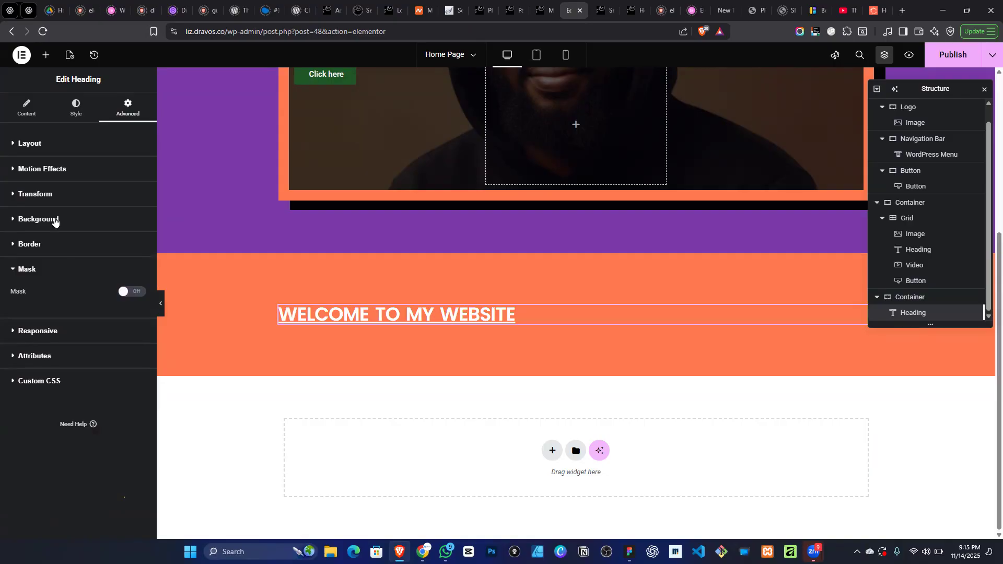
Try a rotation on the heading, reset it, then flip the heading horizontally and vertically
left_click(58, 196)
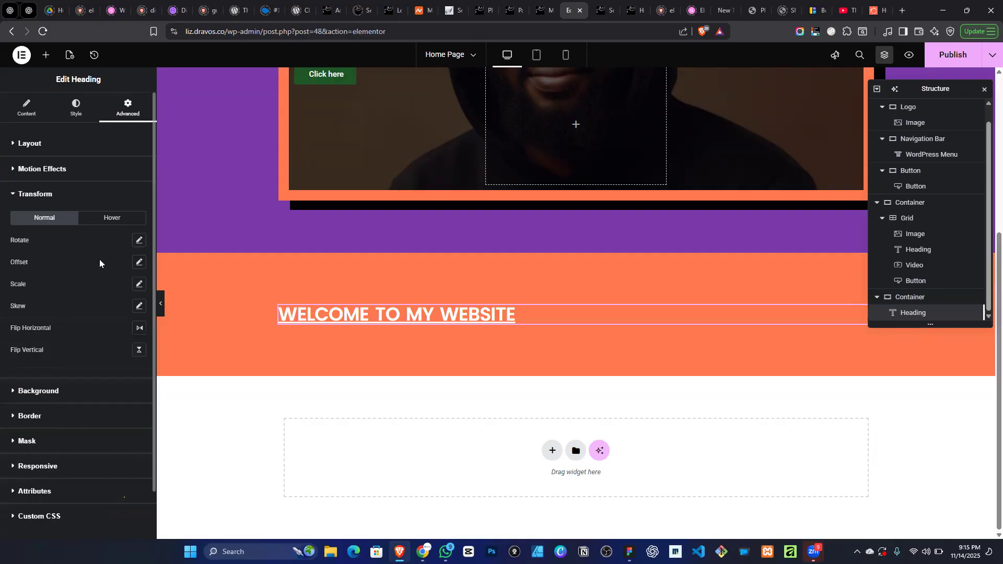
left_click(139, 242)
left_click_drag(62, 285, 89, 279)
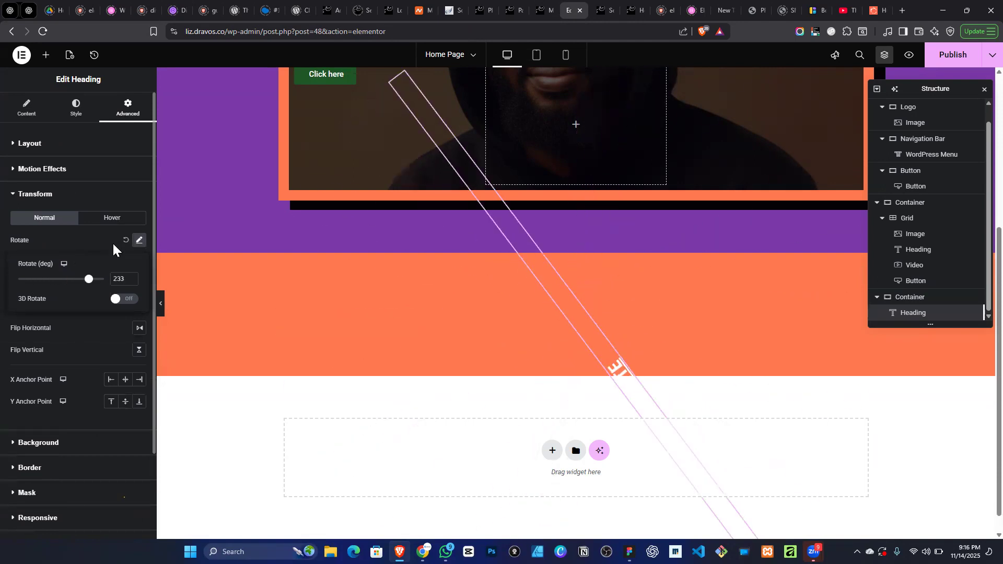
left_click(125, 240)
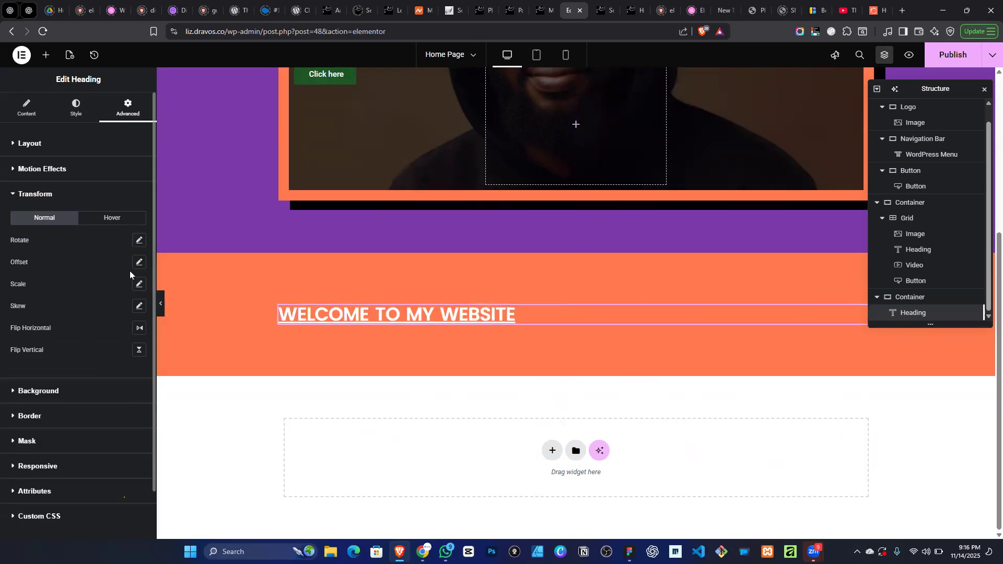
left_click(139, 329)
left_click(139, 350)
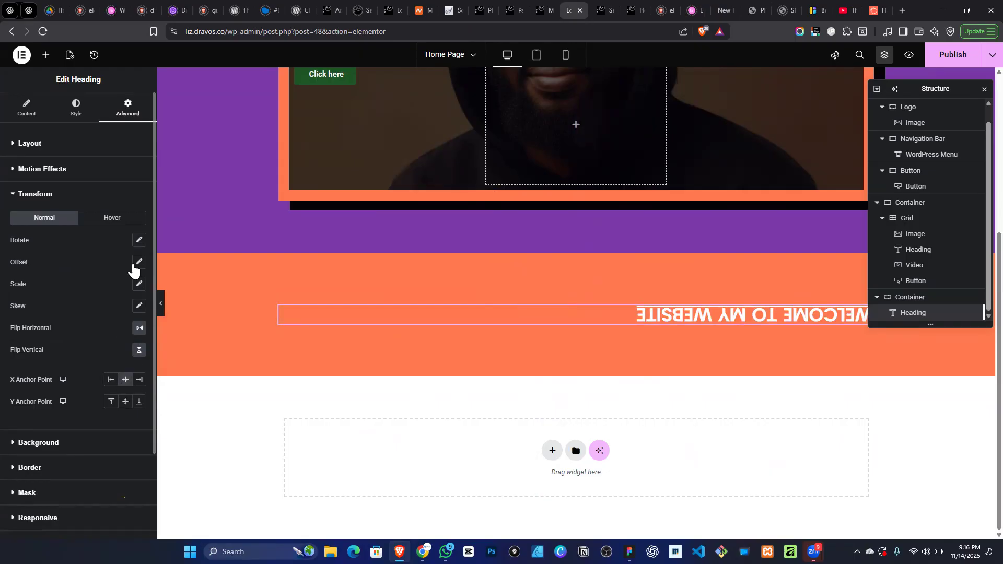
Skew the heading 40° on X and 171° on Y
left_click(138, 306)
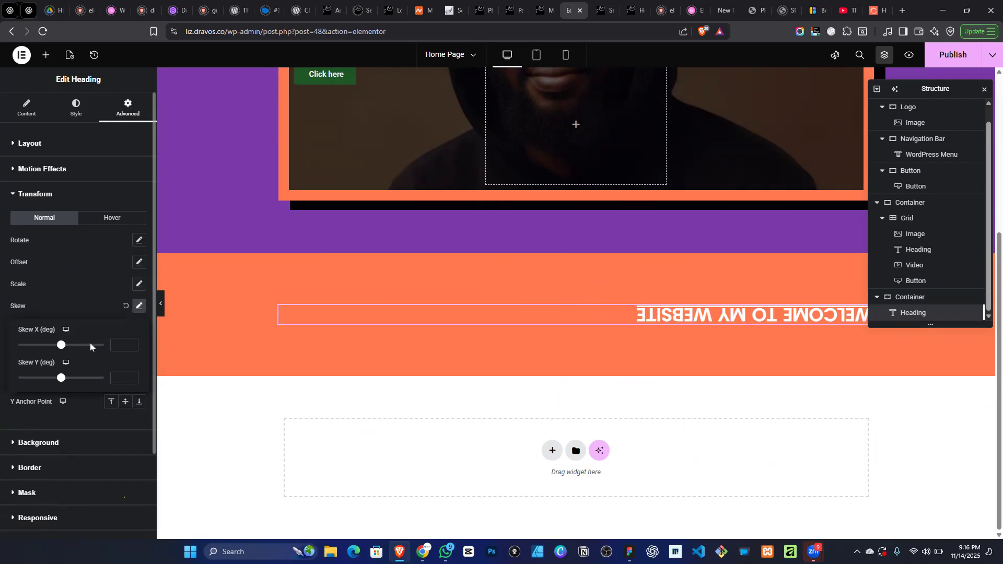
left_click_drag(63, 346, 67, 346)
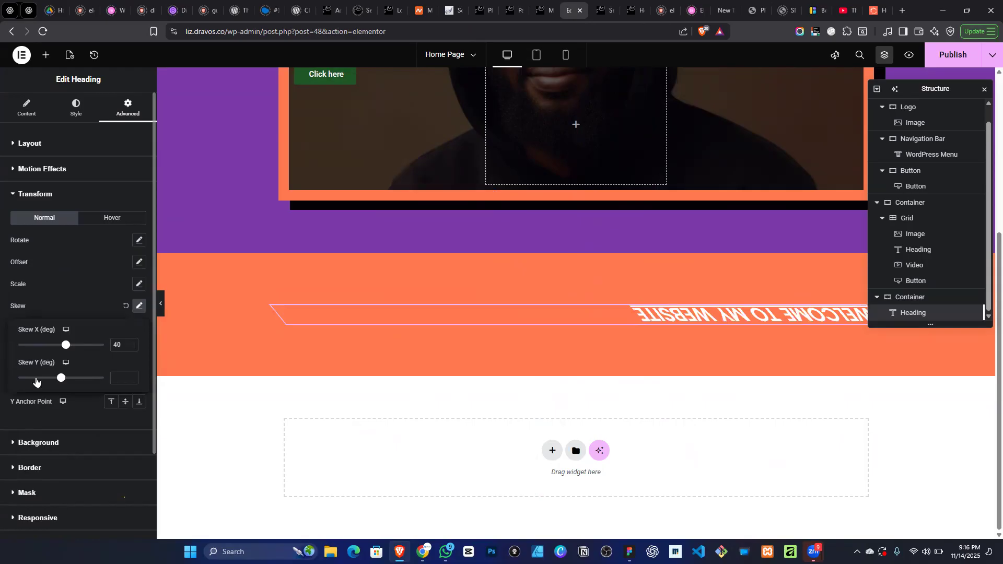
left_click_drag(61, 378, 84, 381)
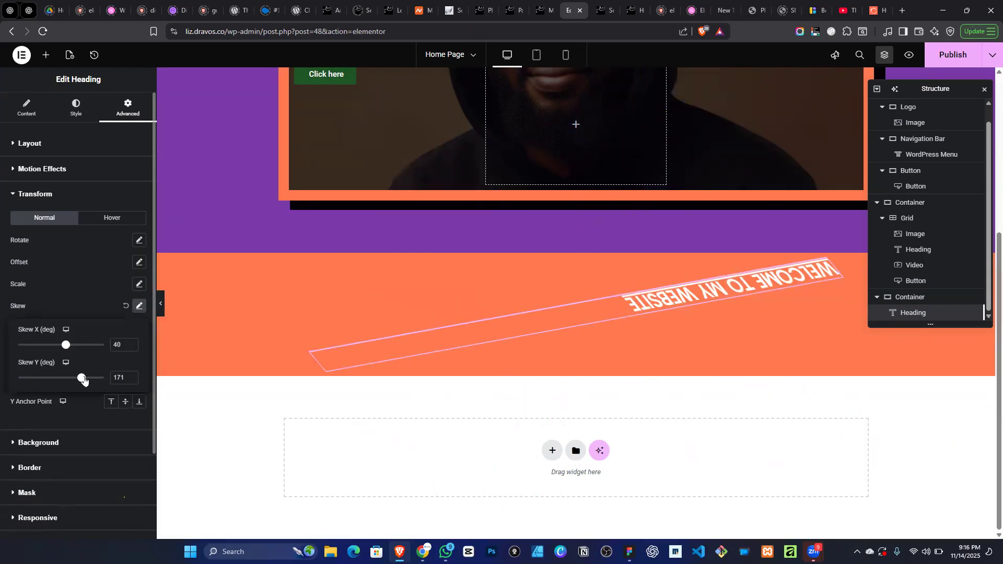
Give the heading a 162° hover rotation and a hover flip
left_click(120, 222)
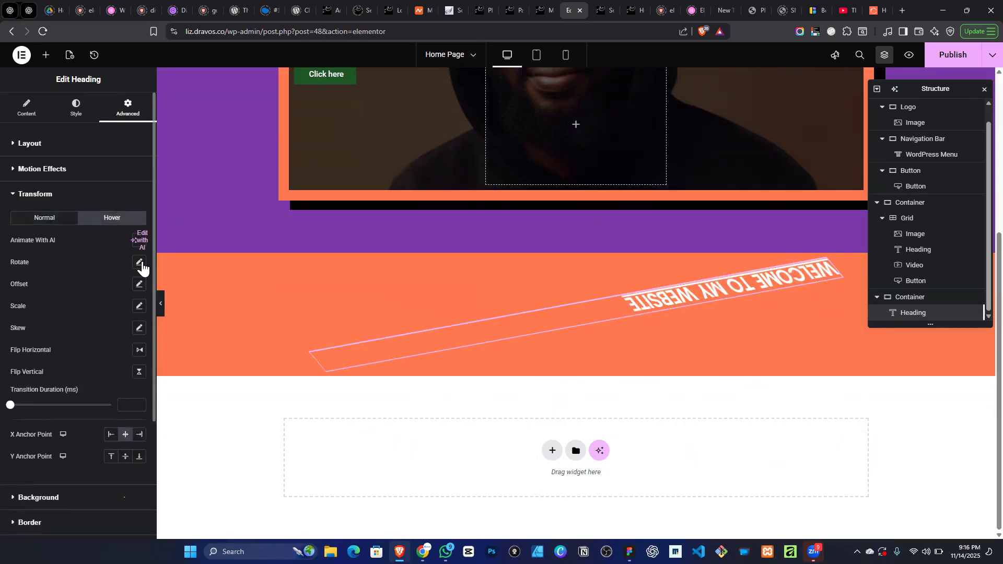
left_click(136, 265)
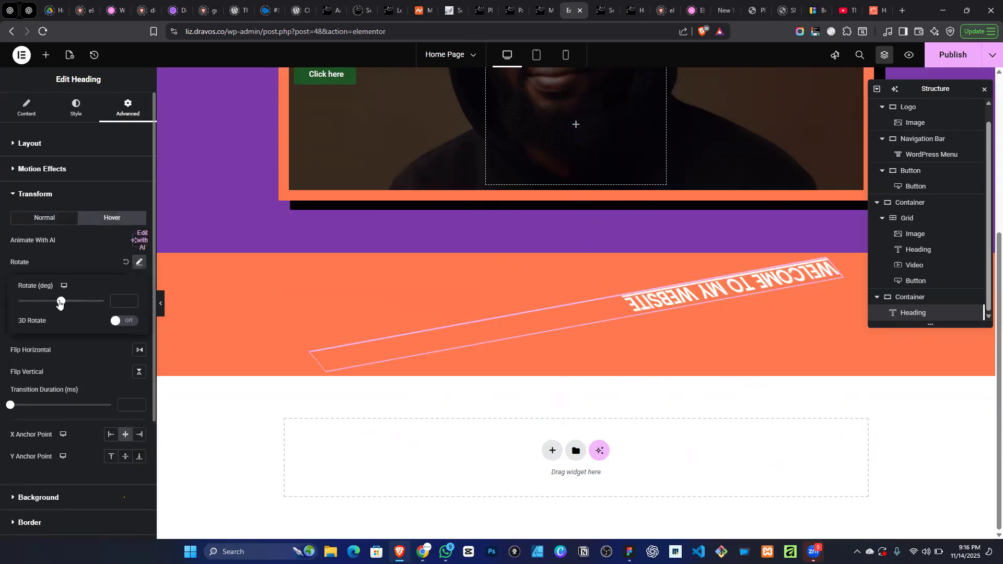
left_click_drag(59, 302, 80, 301)
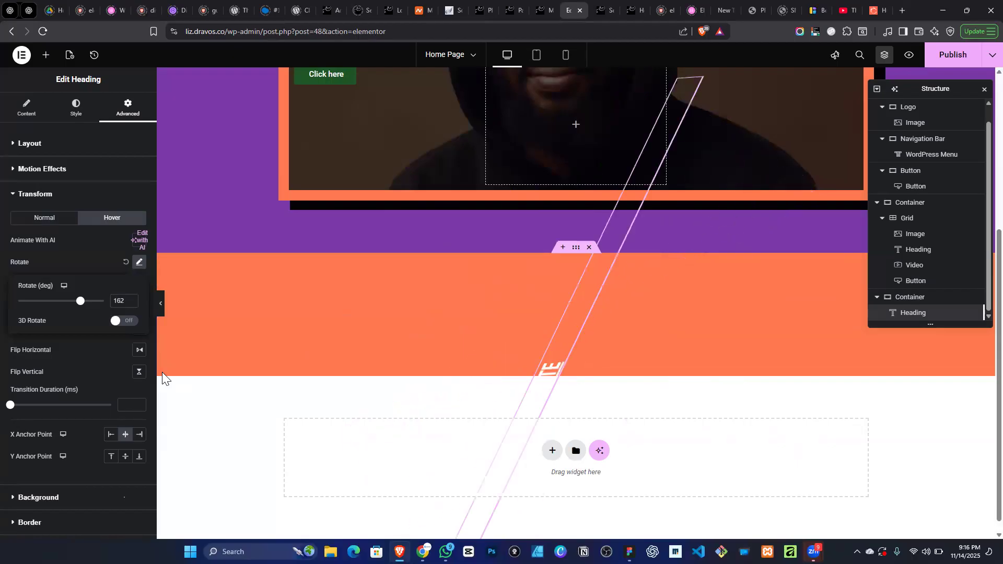
left_click(127, 263)
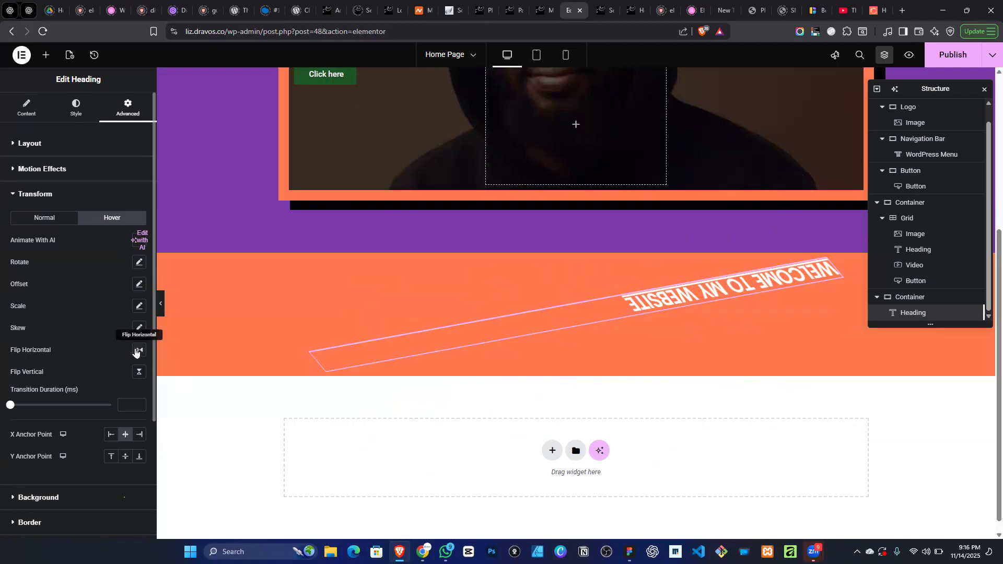
left_click(137, 351)
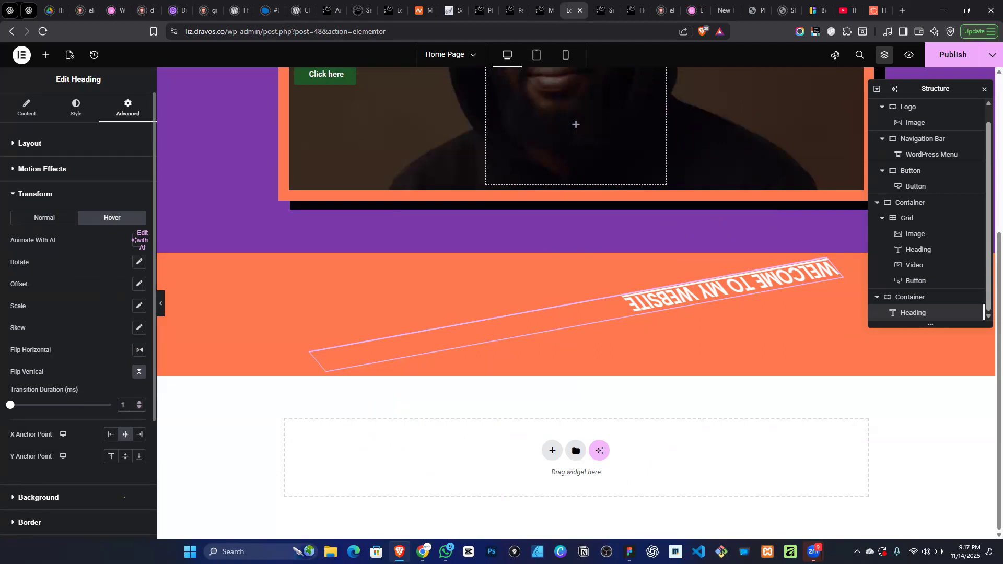
Leave the heading's Sticky motion effect at None, check its Layout, and return to Content settings
left_click(89, 172)
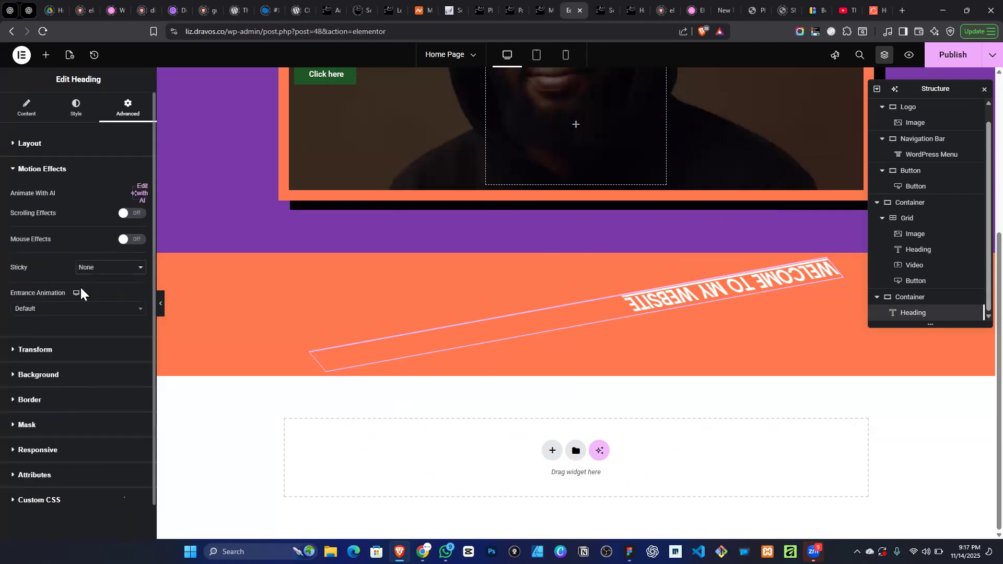
left_click(134, 271)
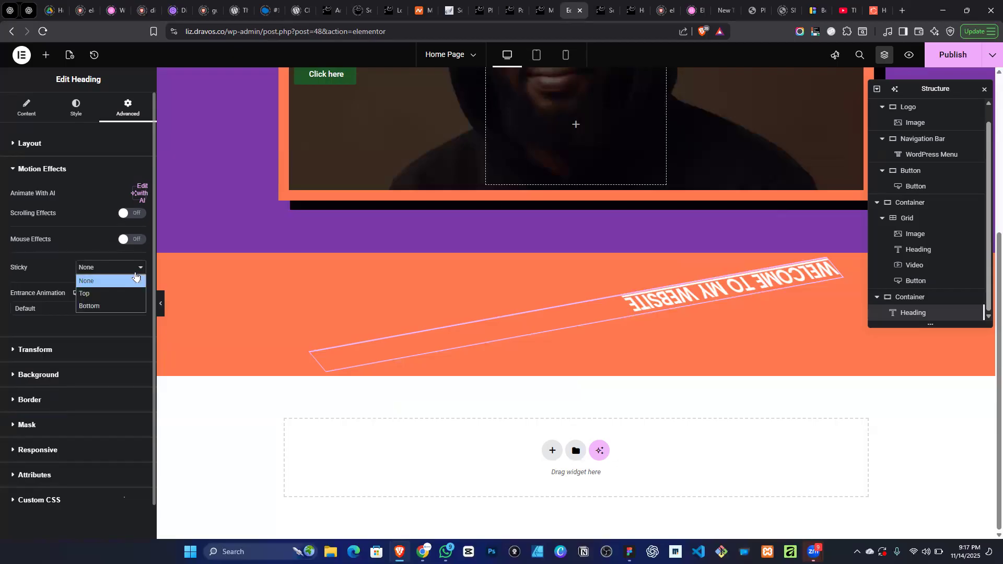
left_click(30, 275)
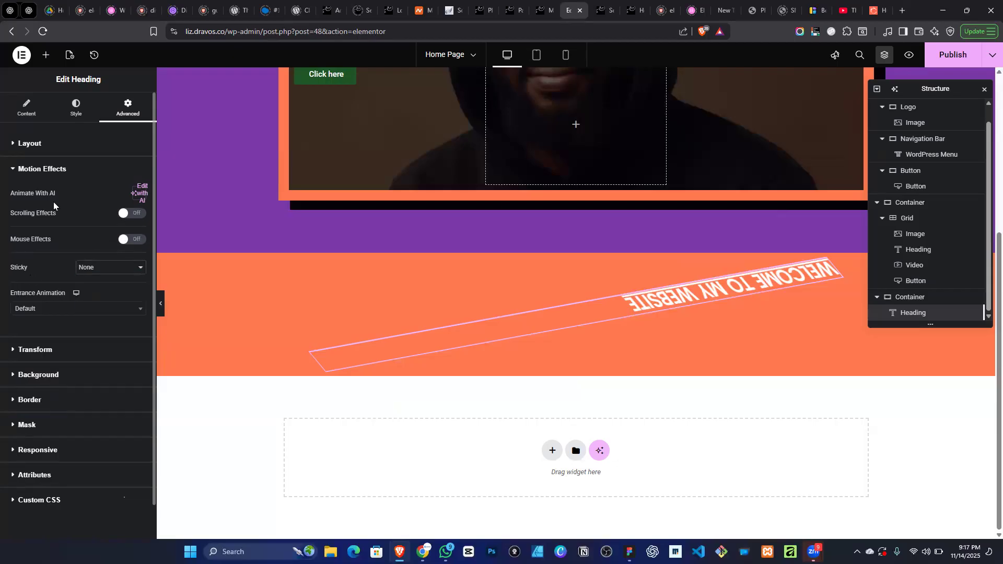
left_click(39, 150)
scroll(101, 288, "down", 5)
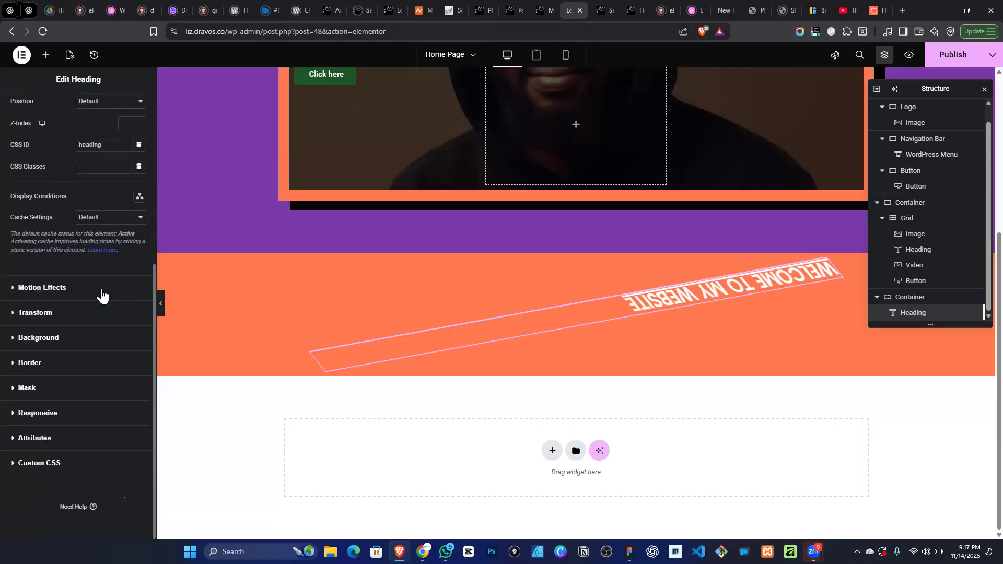
scroll(102, 293, "up", 5)
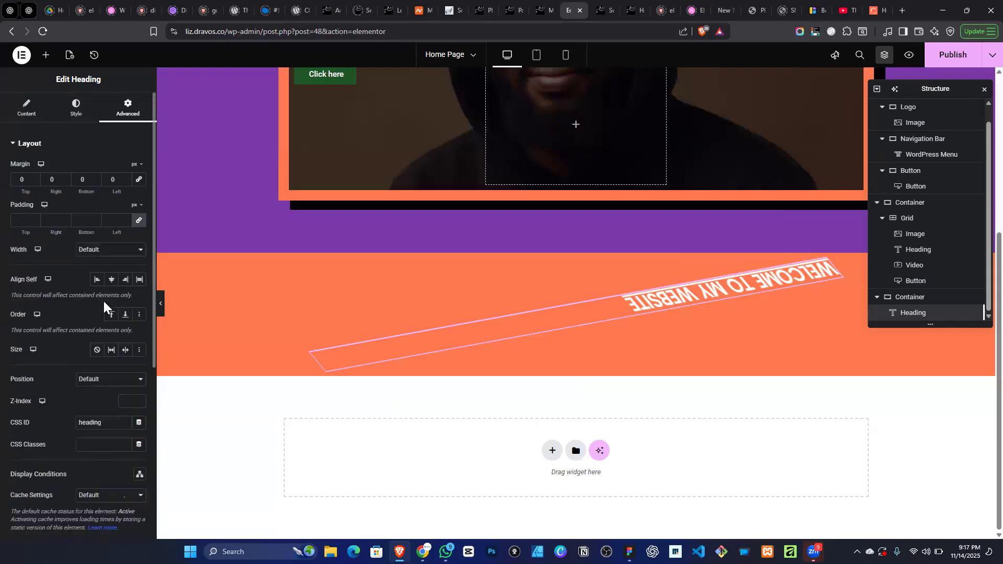
left_click(26, 108)
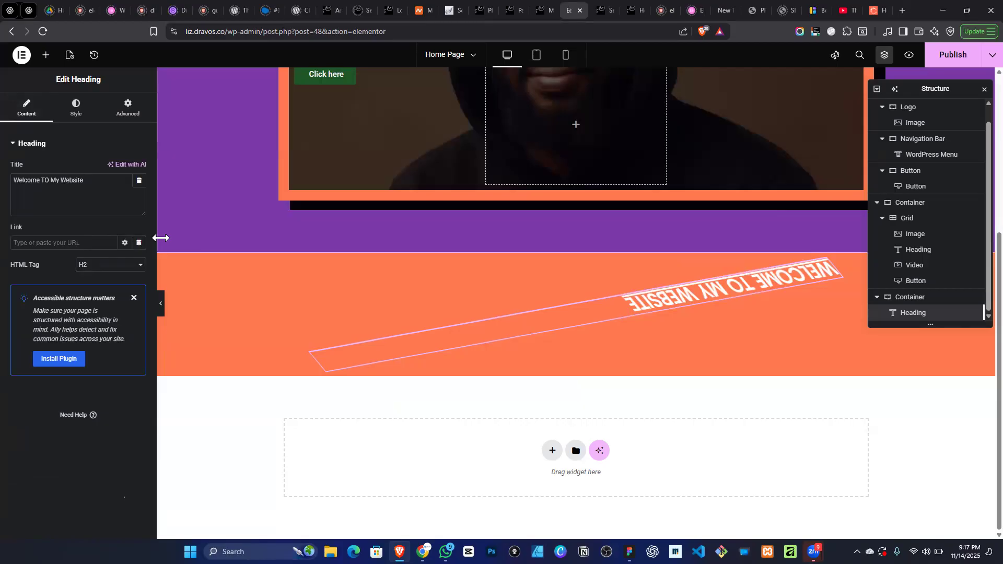
Add an Image widget to the empty section below the welcome band
left_click(46, 55)
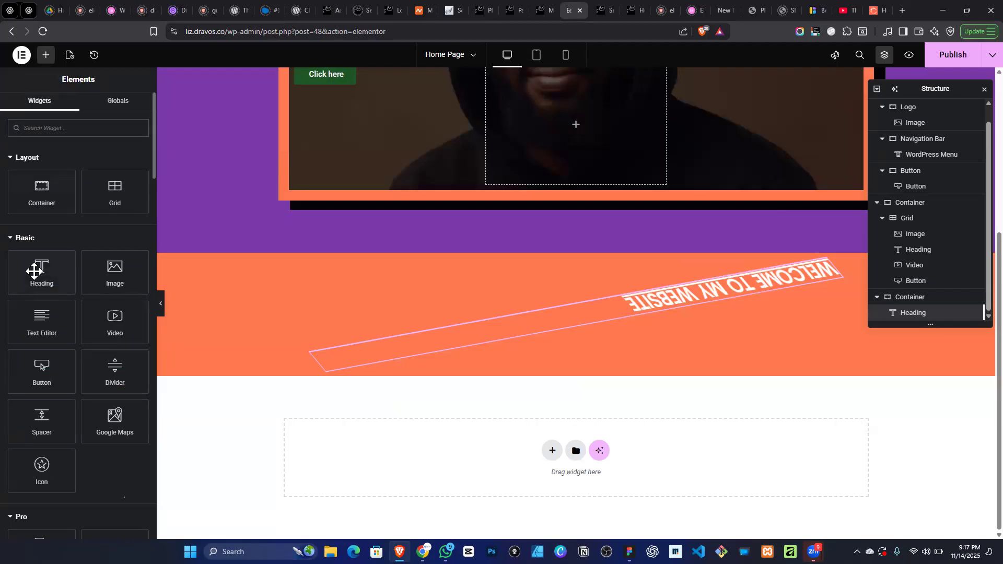
left_click_drag(116, 269, 525, 467)
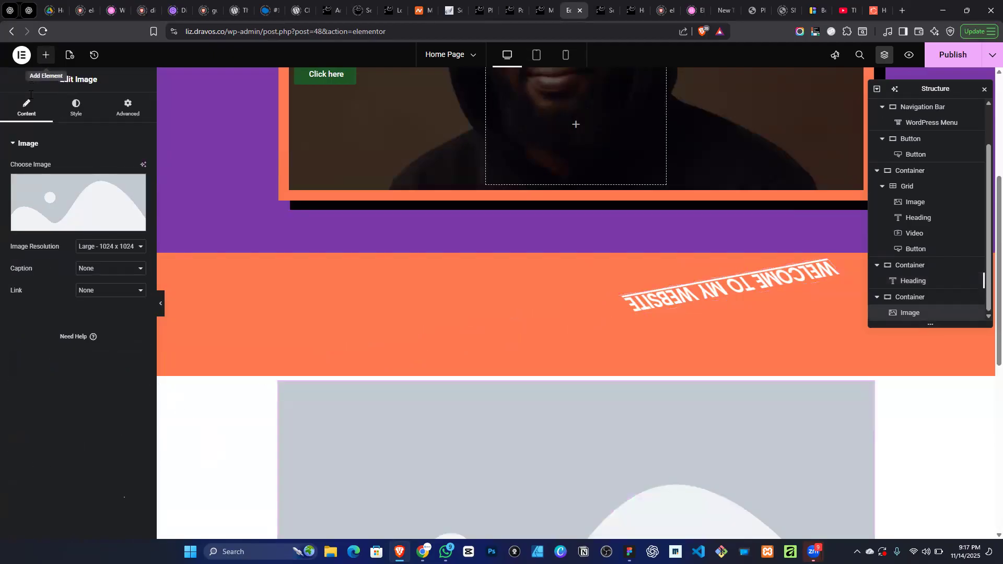
left_click(75, 107)
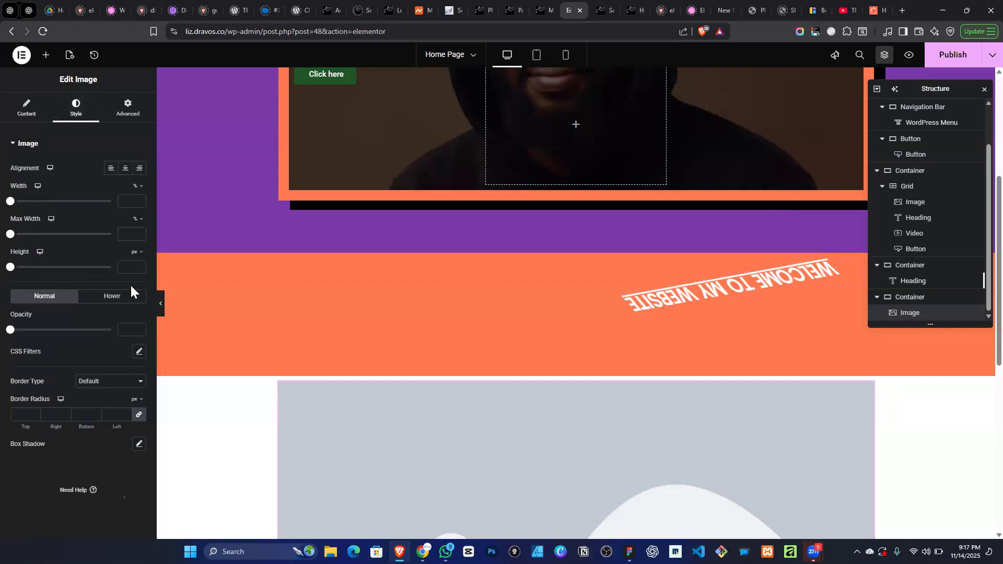
left_click(123, 117)
scroll(72, 261, "down", 5)
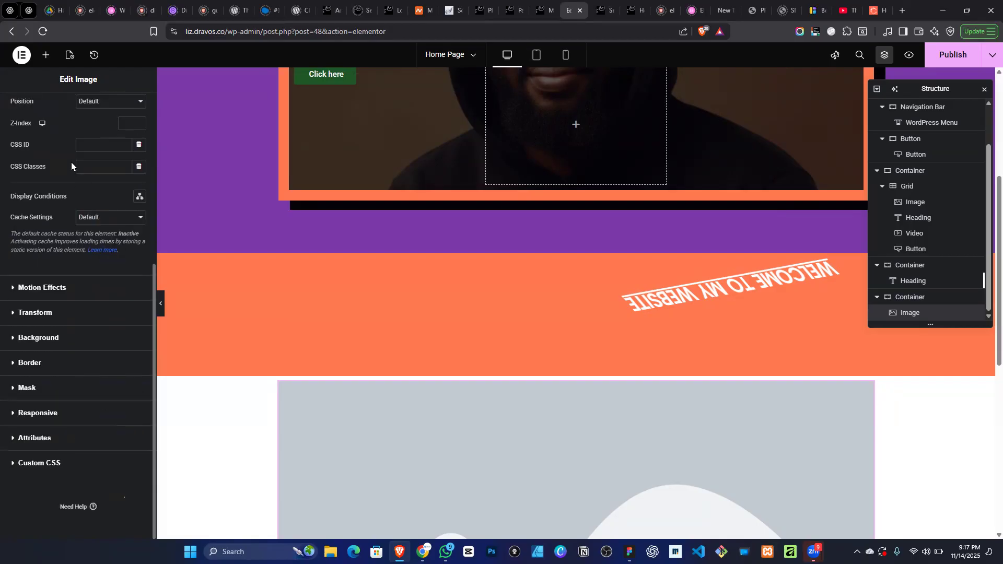
Add a Video widget above the image
left_click(46, 55)
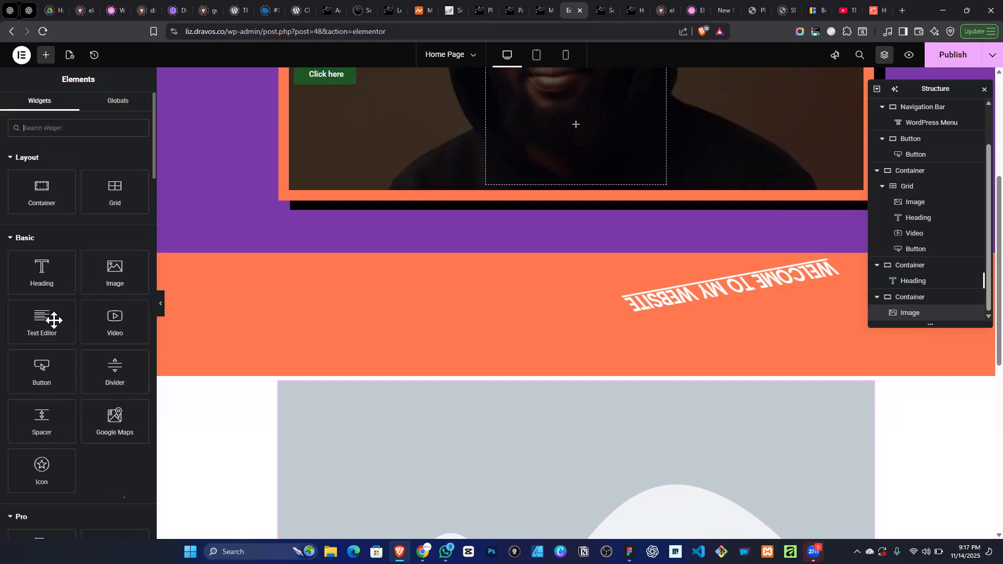
left_click_drag(107, 326, 428, 399)
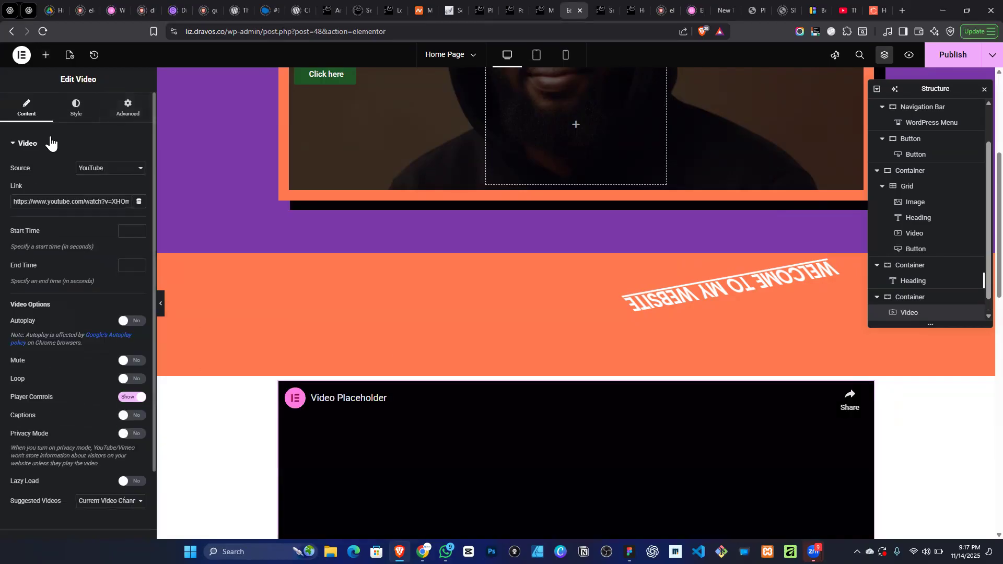
scroll(67, 114, "down", 2)
scroll(78, 173, "up", 2)
left_click(71, 110)
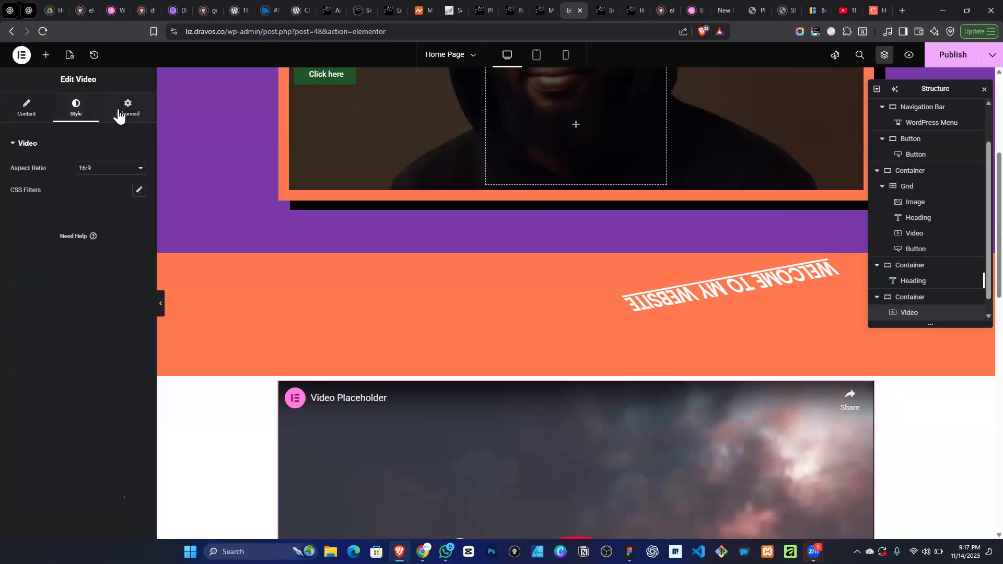
left_click(128, 107)
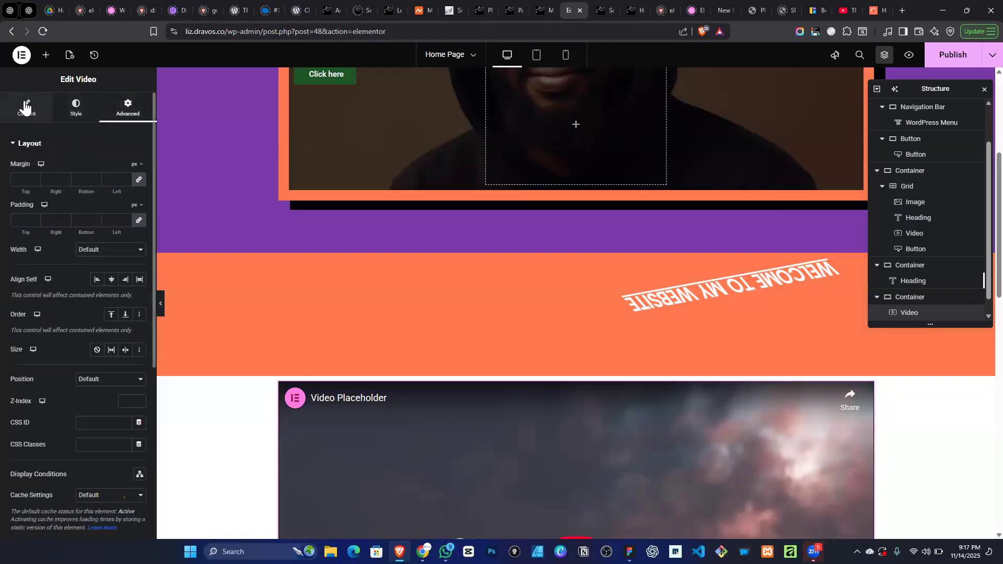
left_click(26, 107)
scroll(65, 212, "down", 2)
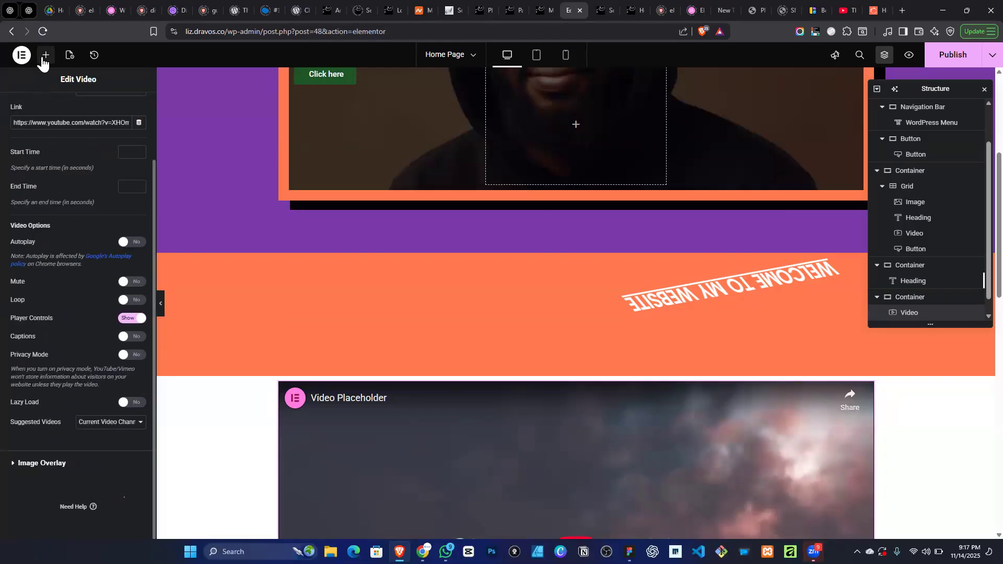
Add a Google Maps widget above the video and a tall Spacer above the map
left_click(45, 56)
scroll(45, 220, "down", 3)
left_click_drag(29, 356, 4, 361)
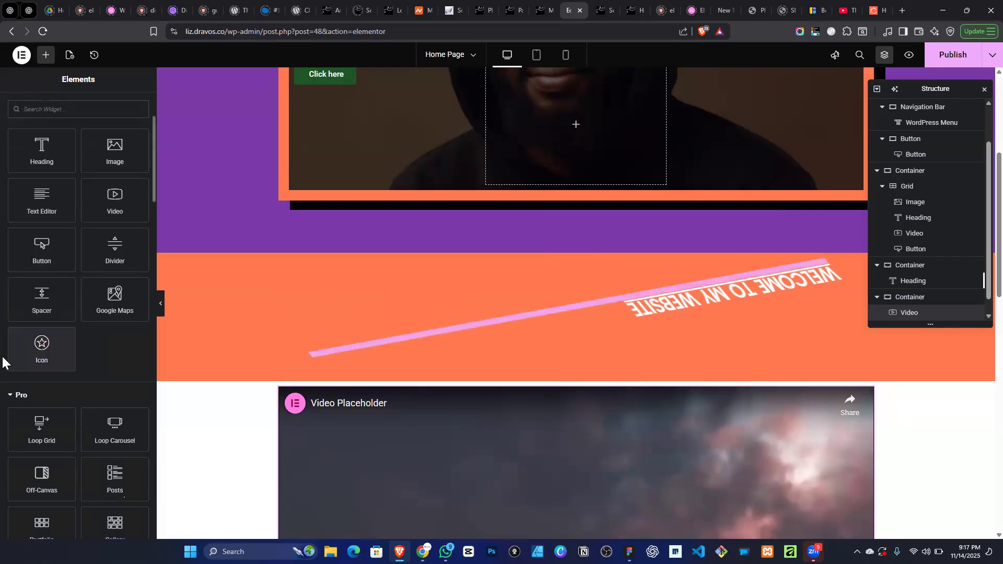
left_click_drag(107, 306, 428, 418)
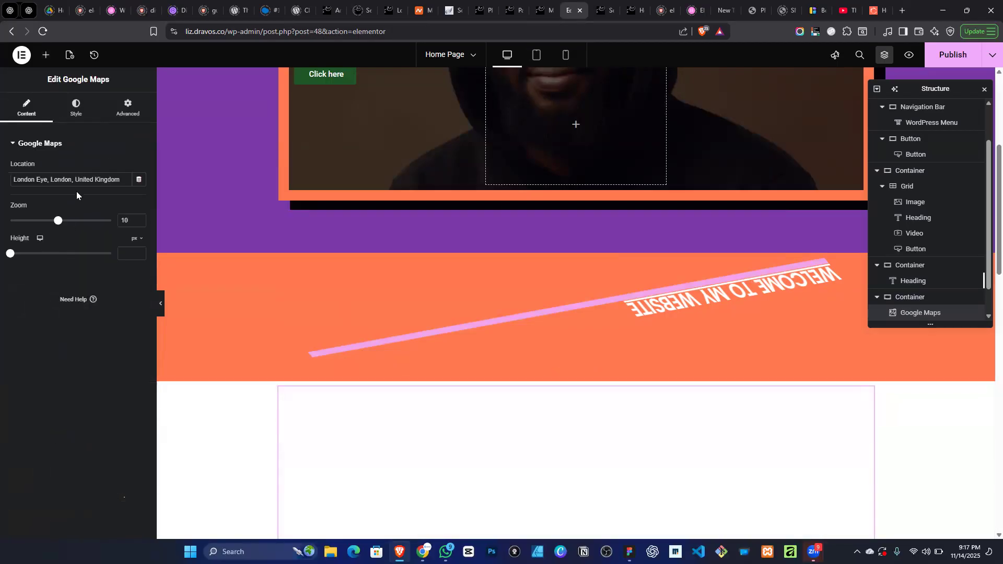
scroll(602, 256, "down", 7)
scroll(507, 275, "up", 5)
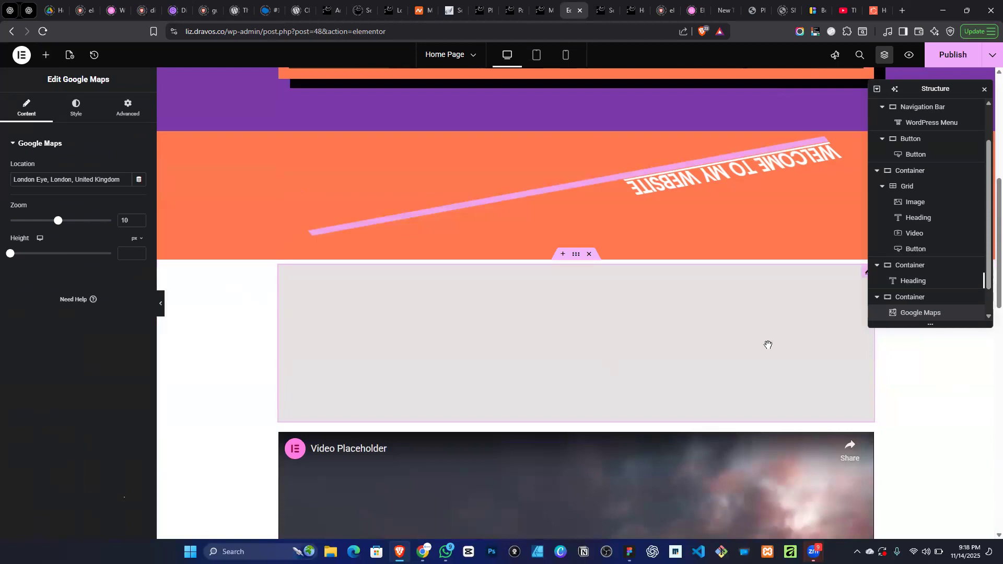
left_click(46, 54)
left_click_drag(36, 419, 403, 287)
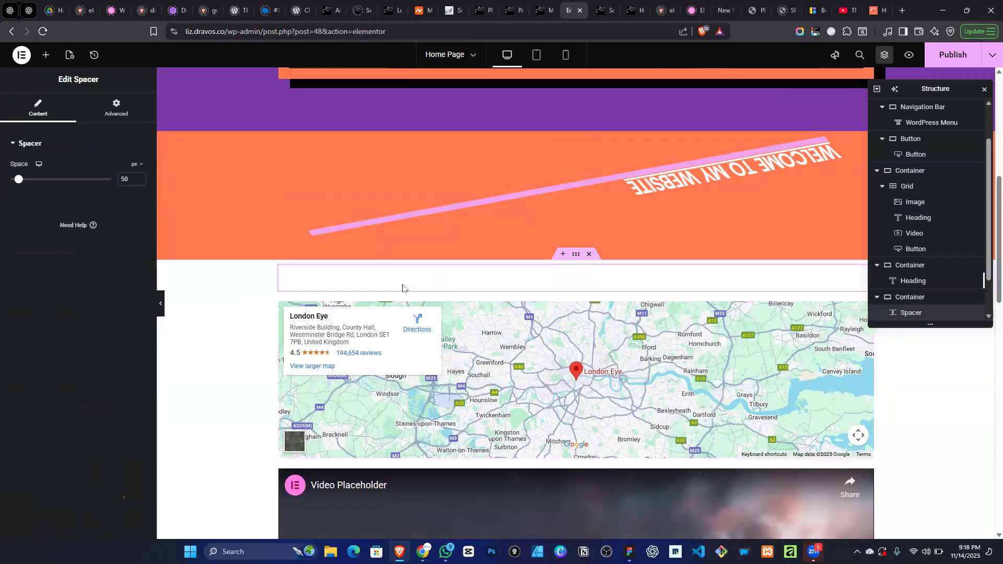
left_click_drag(20, 181, 57, 190)
Add a Click here button at the top with a Curved divider below it
left_click(46, 55)
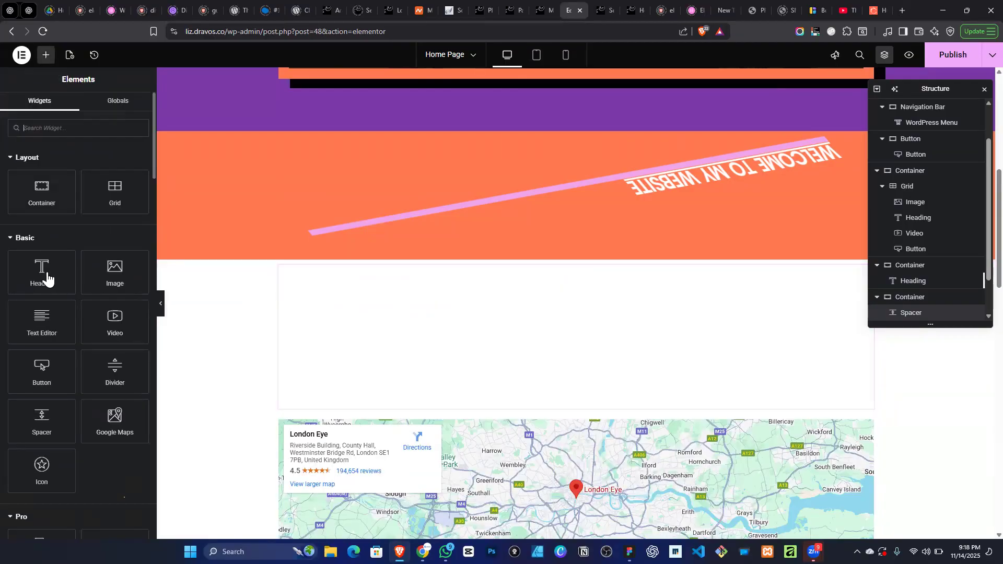
left_click_drag(61, 382, 397, 320)
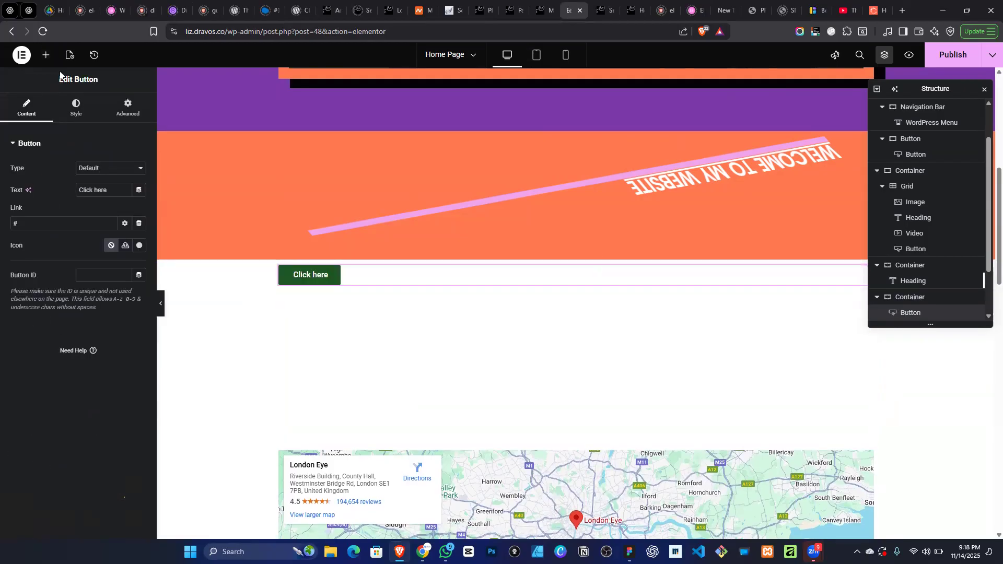
left_click(46, 54)
left_click_drag(103, 376, 425, 280)
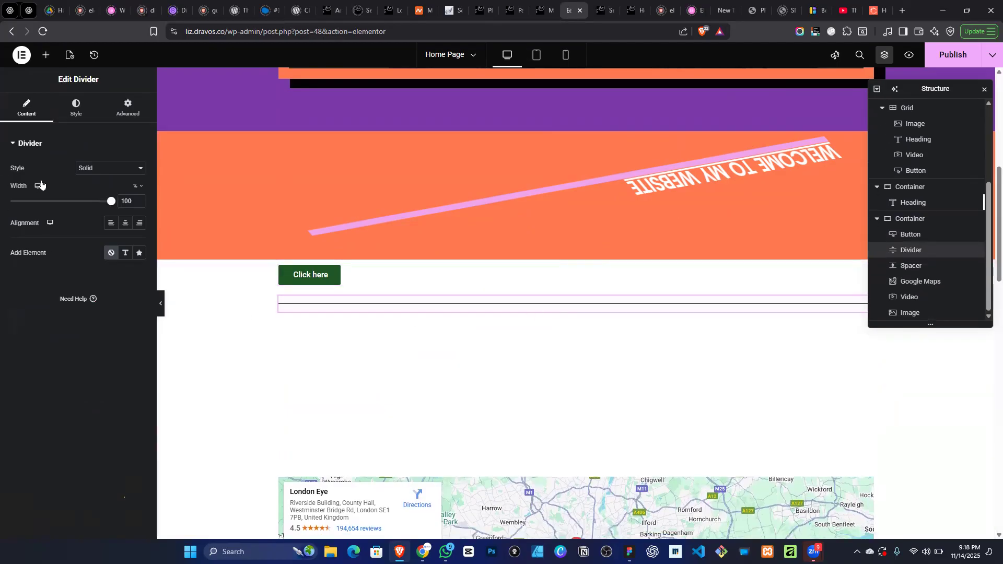
left_click(102, 168)
left_click(87, 253)
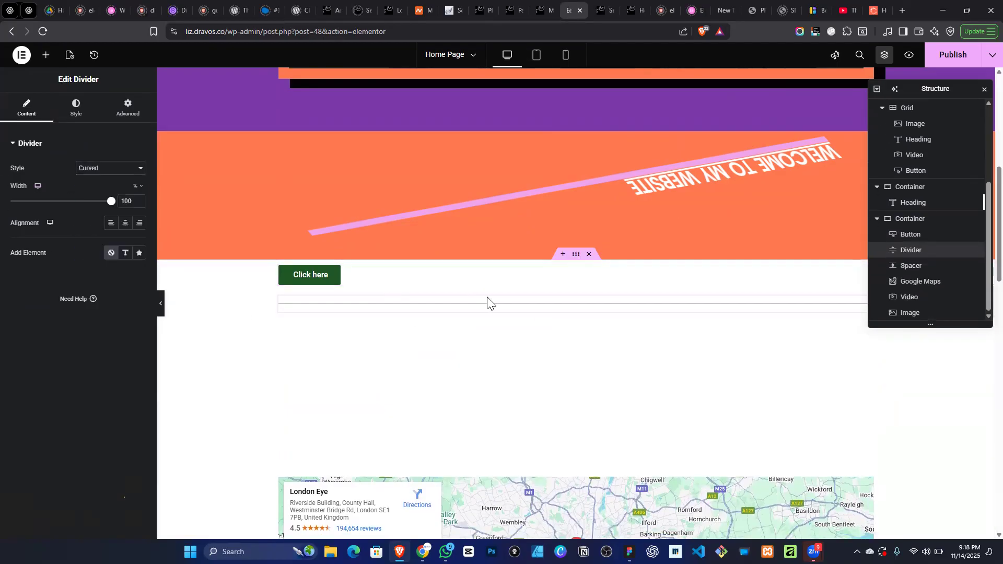
left_click(46, 55)
scroll(79, 250, "down", 5)
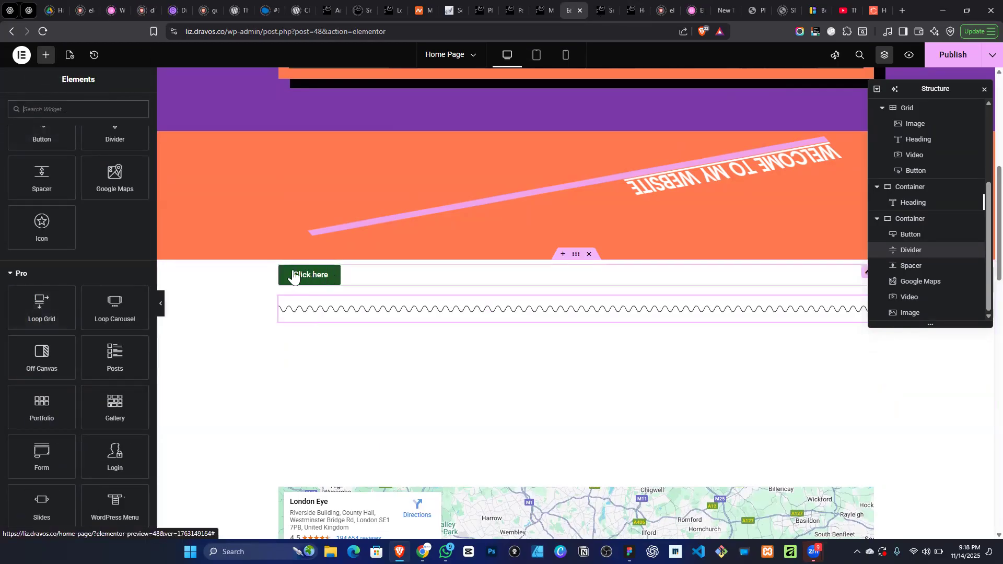
scroll(421, 220, "down", 20)
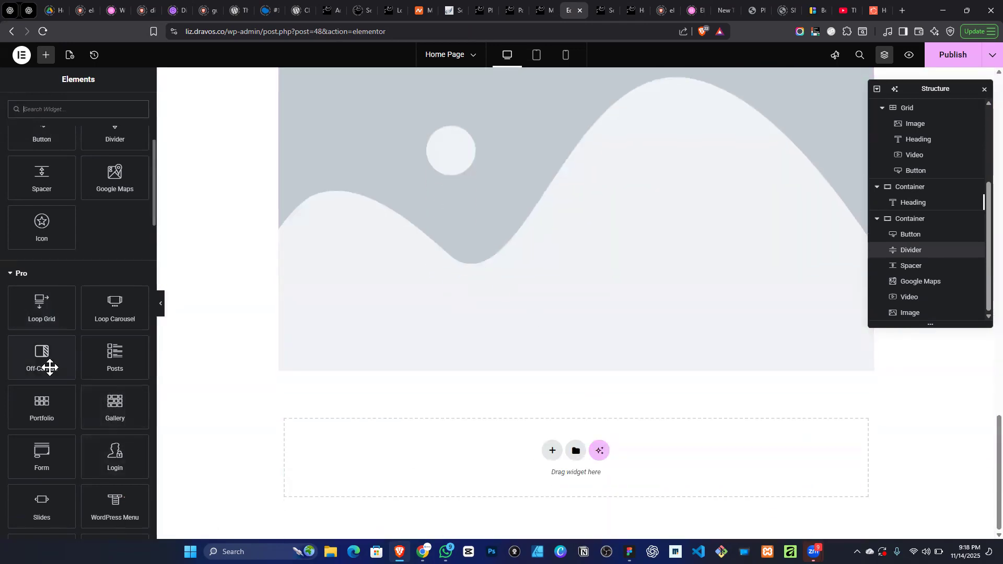
Add a Posts widget below the divider and an empty Loop Grid above the posts
left_click_drag(92, 344, 300, 320)
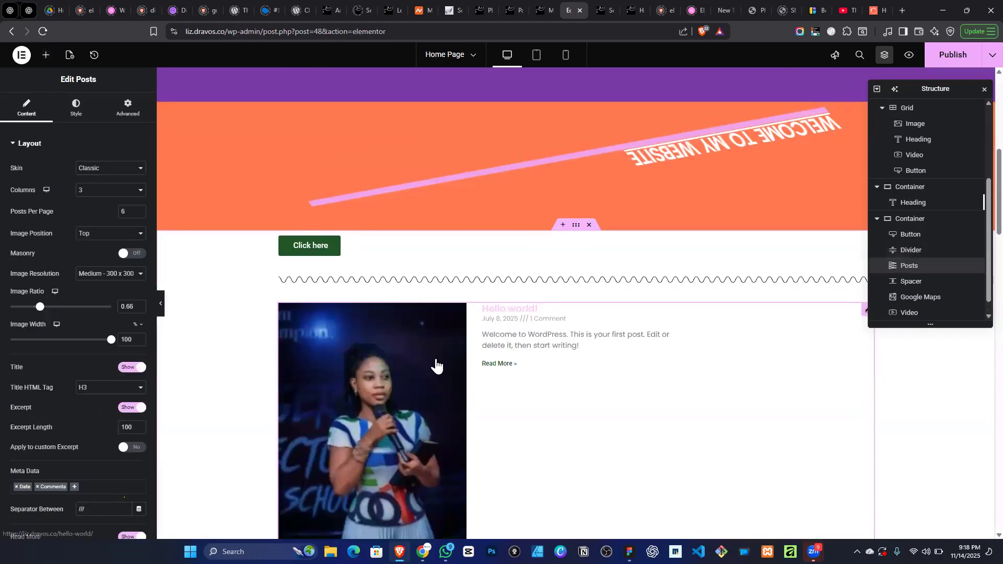
scroll(429, 355, "down", 2)
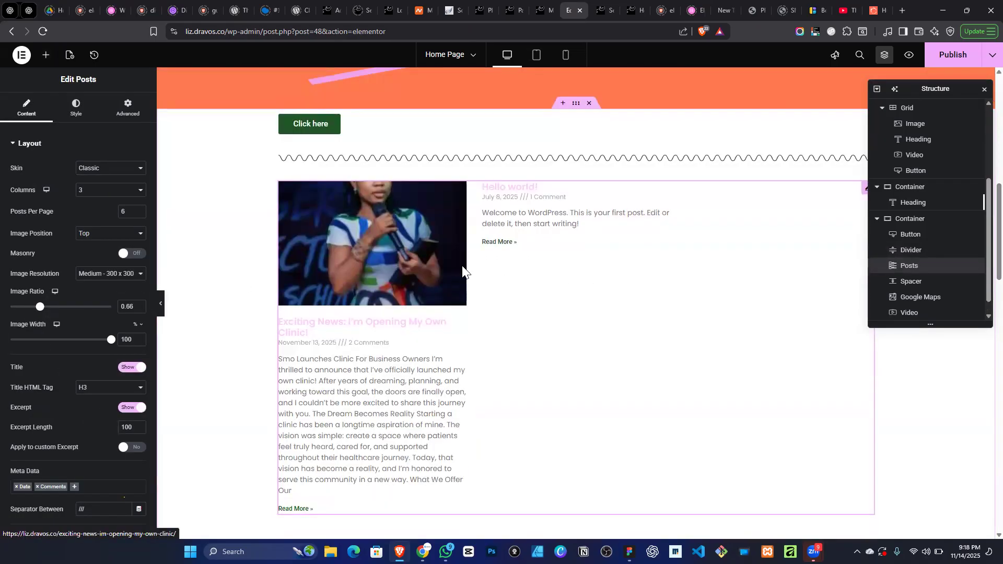
left_click(46, 55)
scroll(61, 287, "down", 2)
scroll(54, 346, "down", 2)
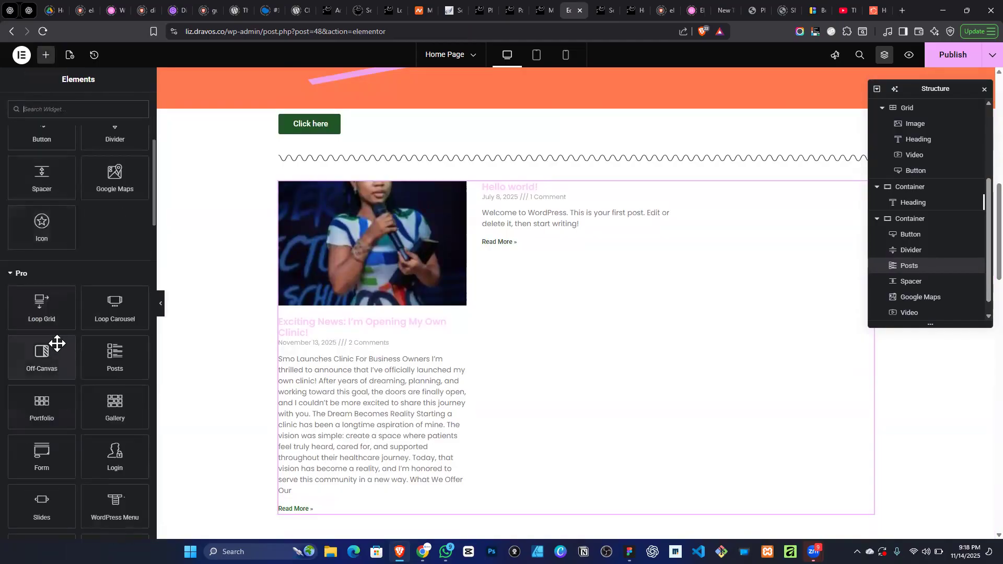
left_click_drag(40, 311, 489, 178)
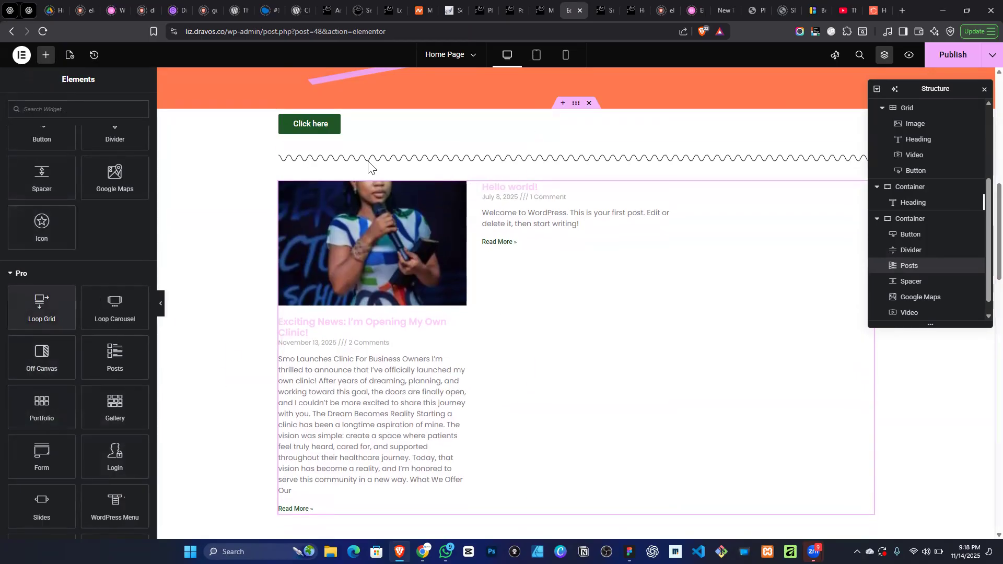
left_click_drag(33, 321, 382, 198)
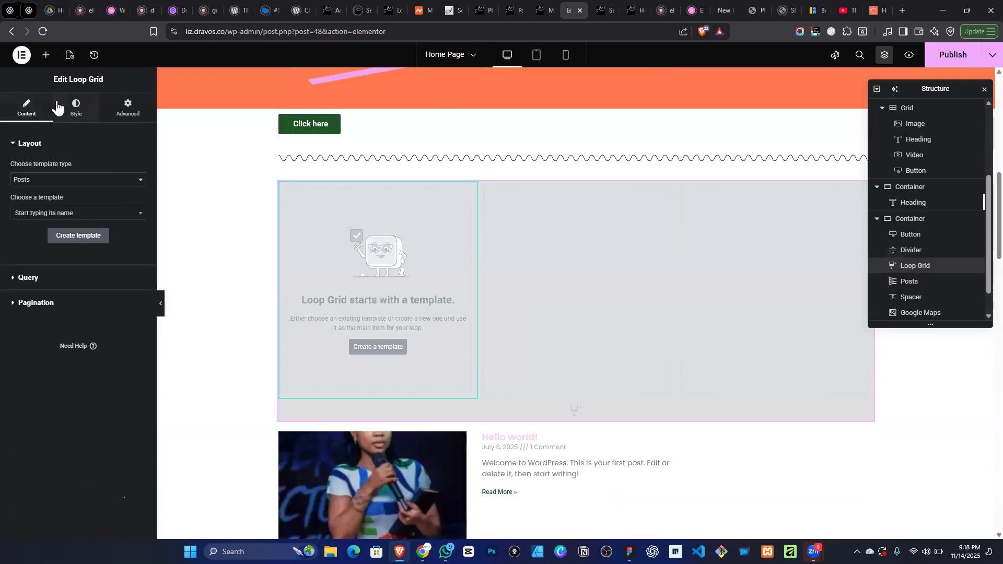
Place a Loop Carousel above the Loop Grid
left_click(46, 56)
scroll(92, 365, "down", 2)
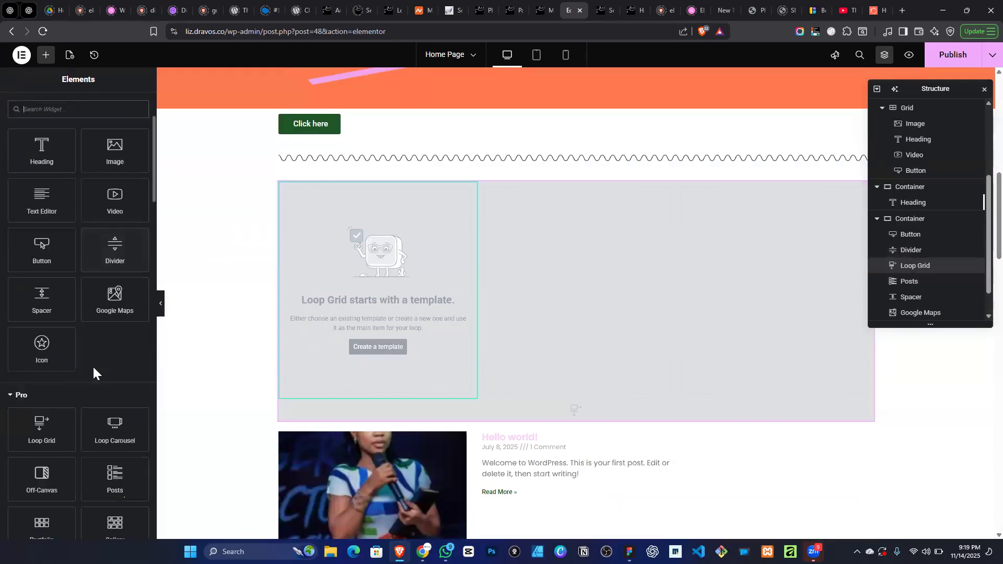
scroll(96, 366, "down", 2)
left_click_drag(110, 306, 363, 180)
left_click_drag(112, 313, 392, 189)
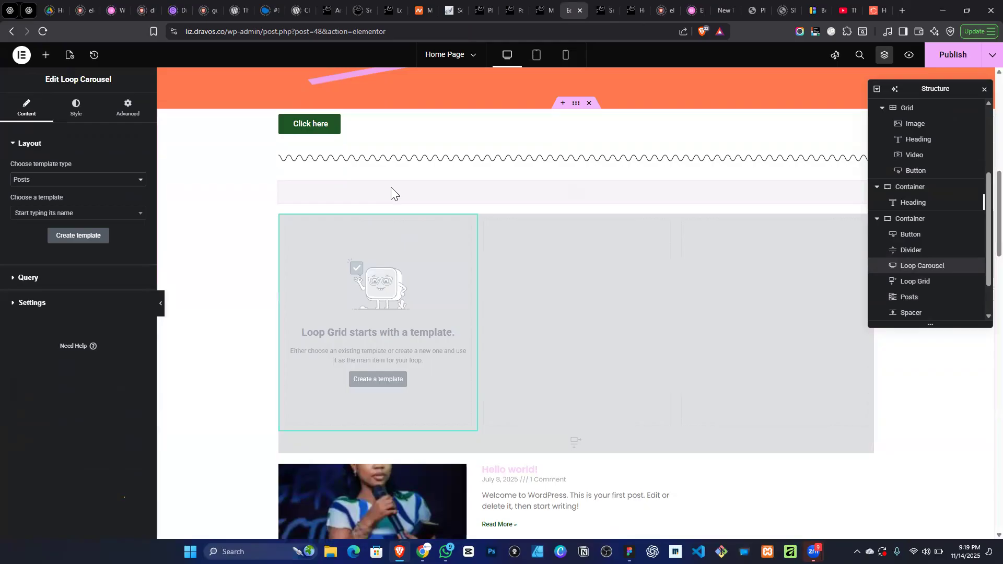
scroll(728, 235, "down", 2)
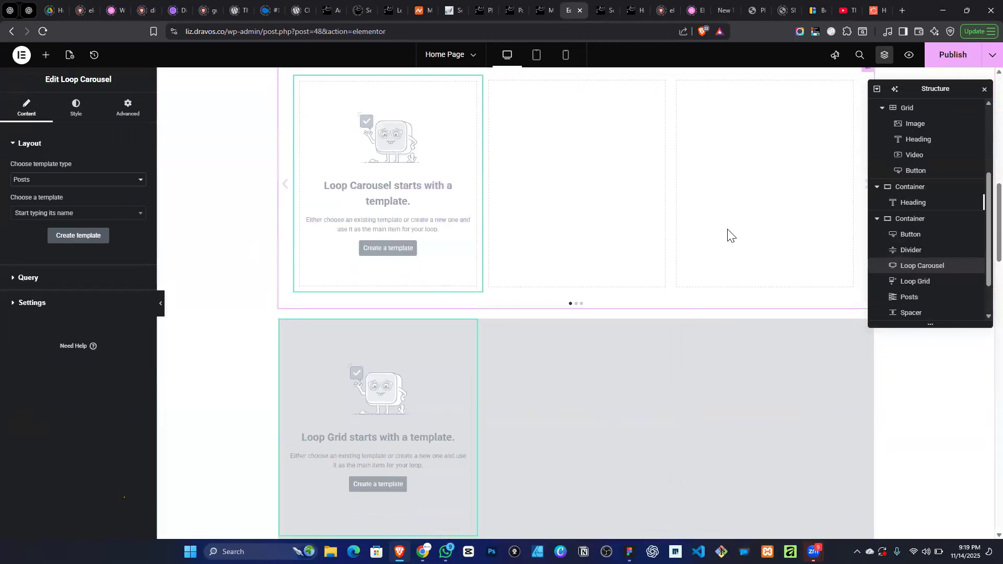
Add a Portfolio below the Loop Carousel and a Gallery below the portfolio
left_click(46, 56)
scroll(72, 282, "down", 4)
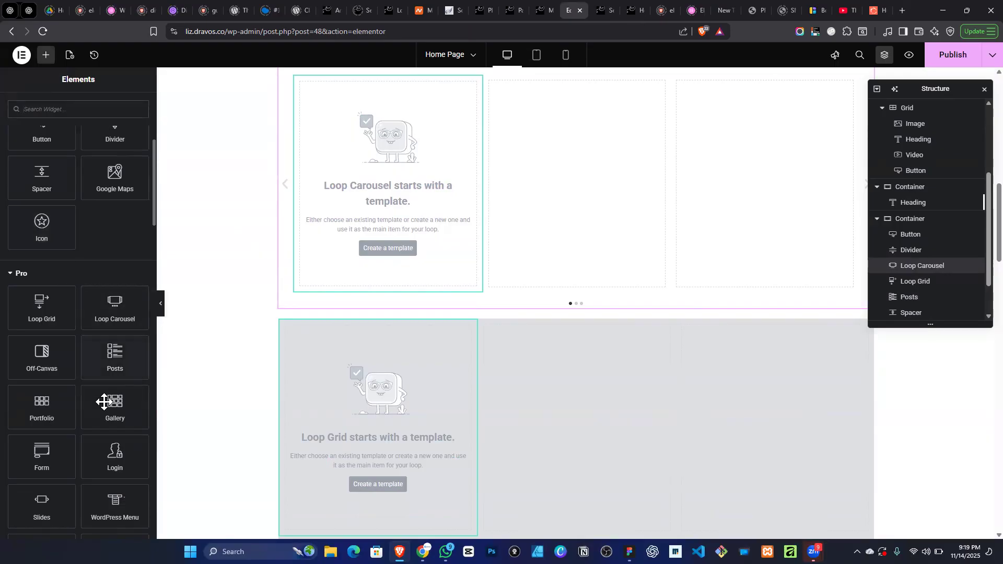
left_click_drag(41, 408, 429, 326)
scroll(605, 385, "down", 2)
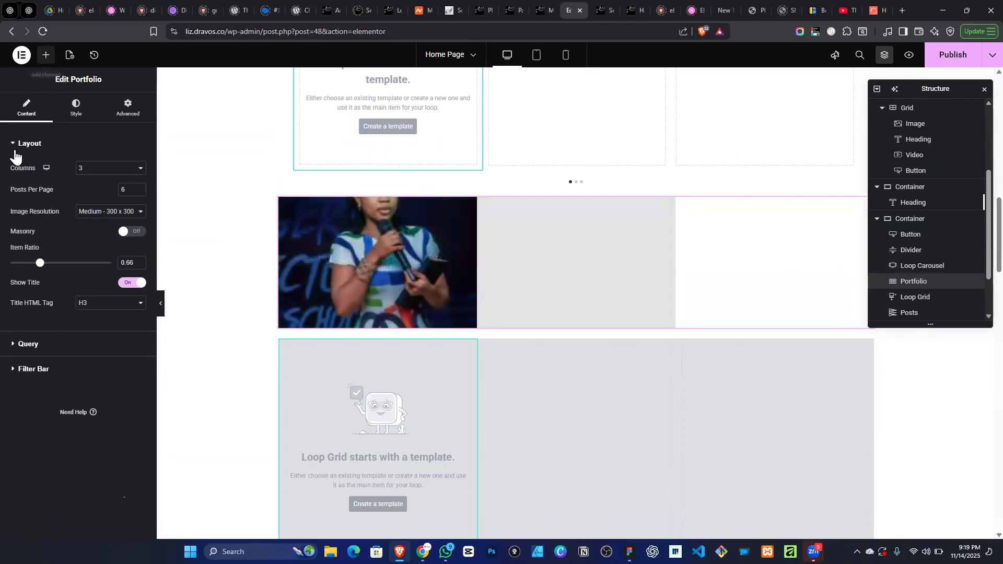
left_click(46, 55)
scroll(52, 268, "down", 4)
left_click_drag(99, 406, 381, 321)
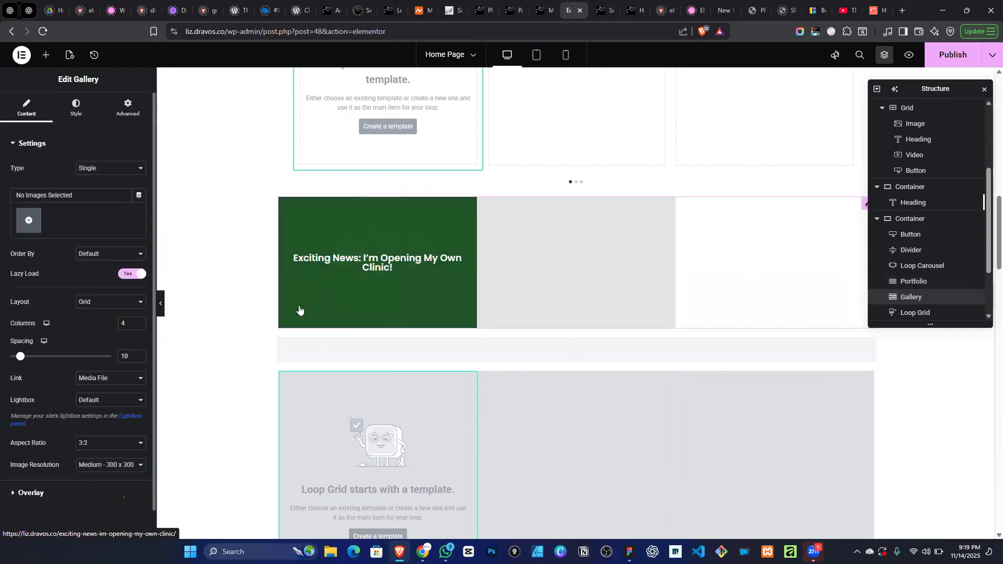
Fill the gallery with four images: Stripe logo, X-O logo, hooded man, woman speaking
left_click(29, 220)
left_click(158, 201)
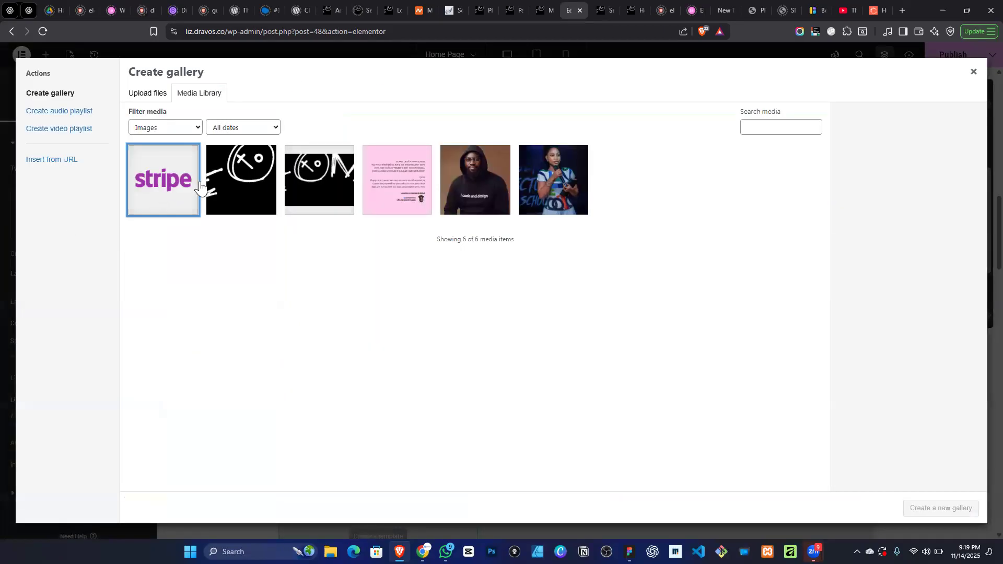
left_click(338, 193)
left_click(481, 196)
left_click(584, 197)
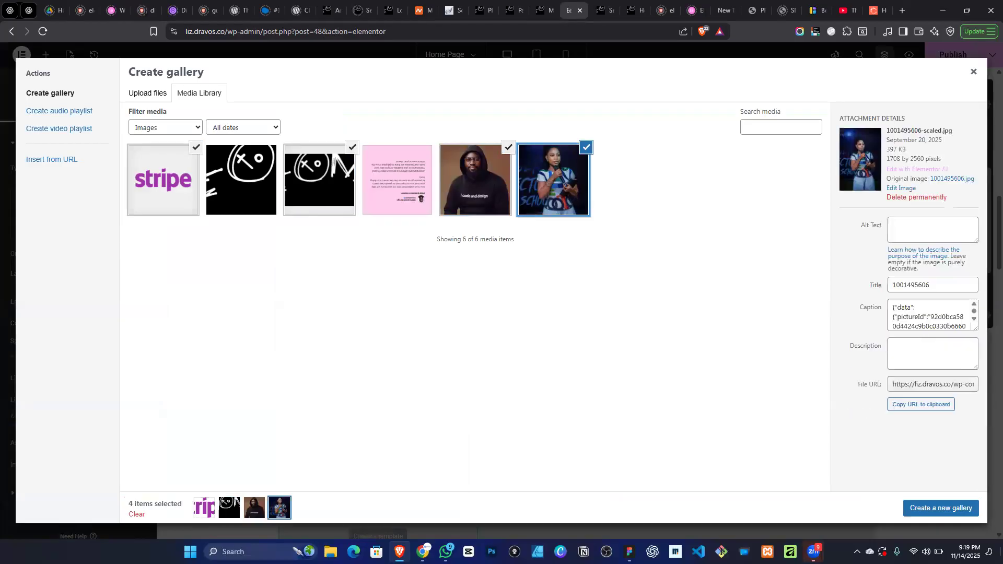
left_click(941, 508)
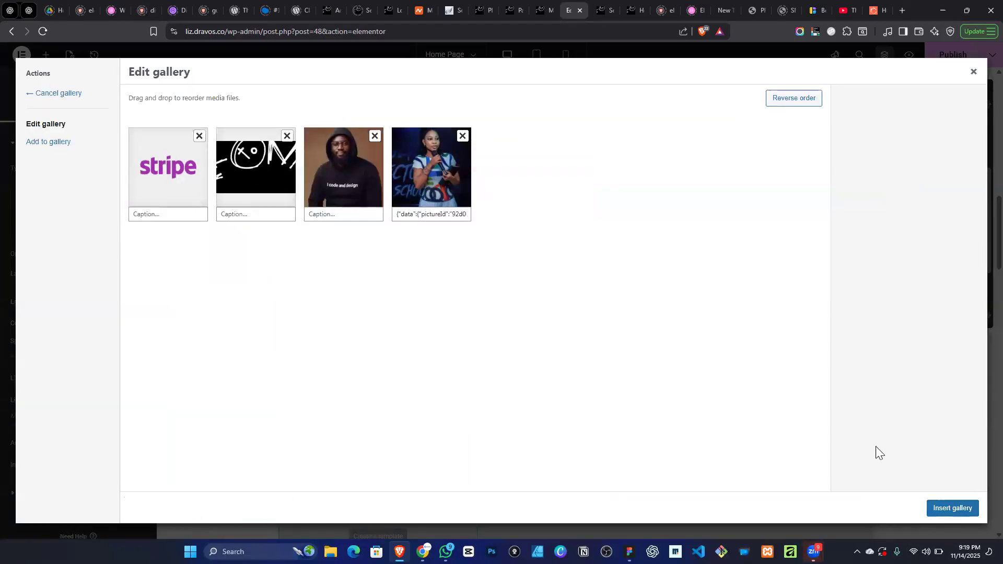
left_click(952, 508)
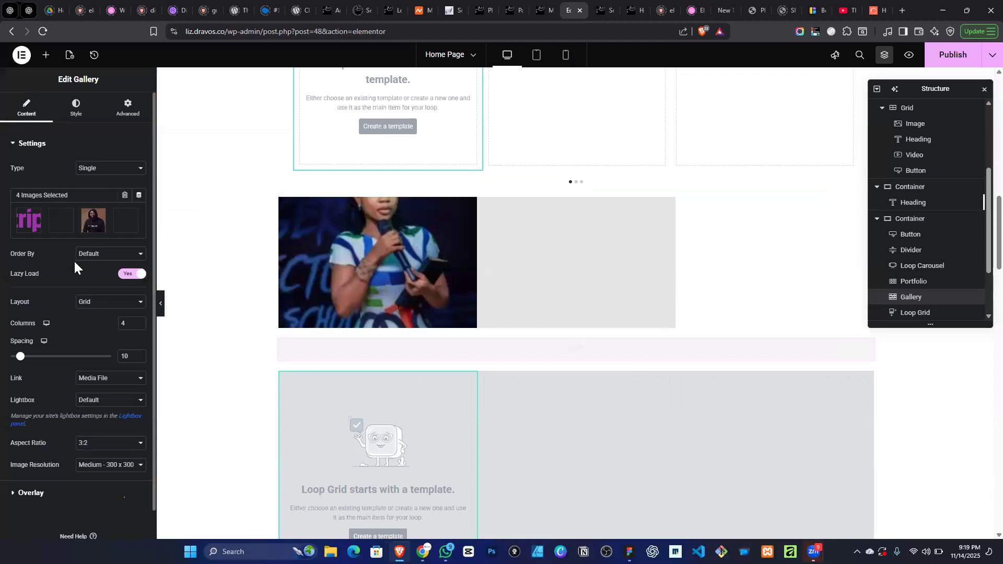
Set the gallery layout to Masonry
scroll(94, 342, "down", 1)
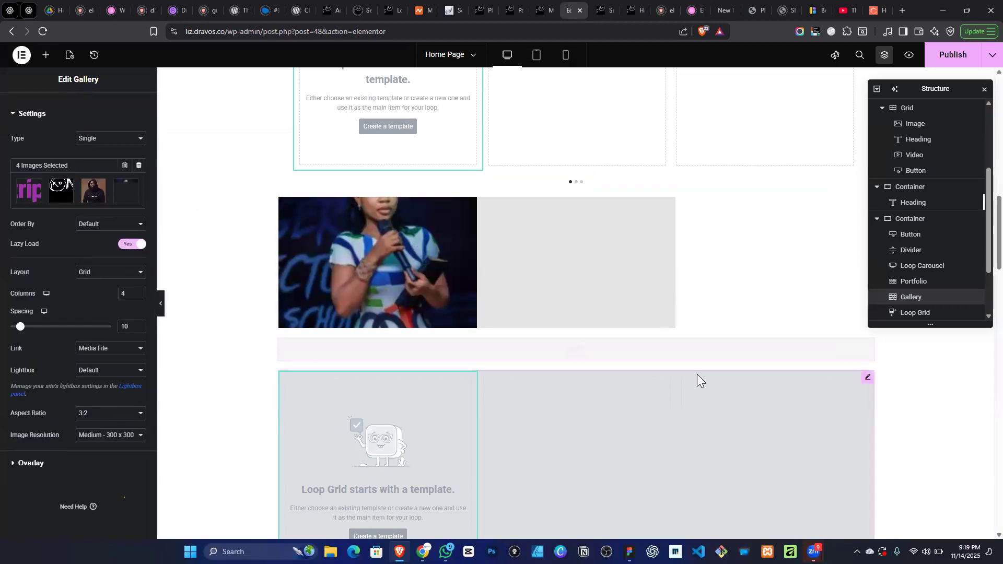
scroll(486, 273, "down", 9)
scroll(490, 274, "up", 8)
scroll(489, 272, "up", 5)
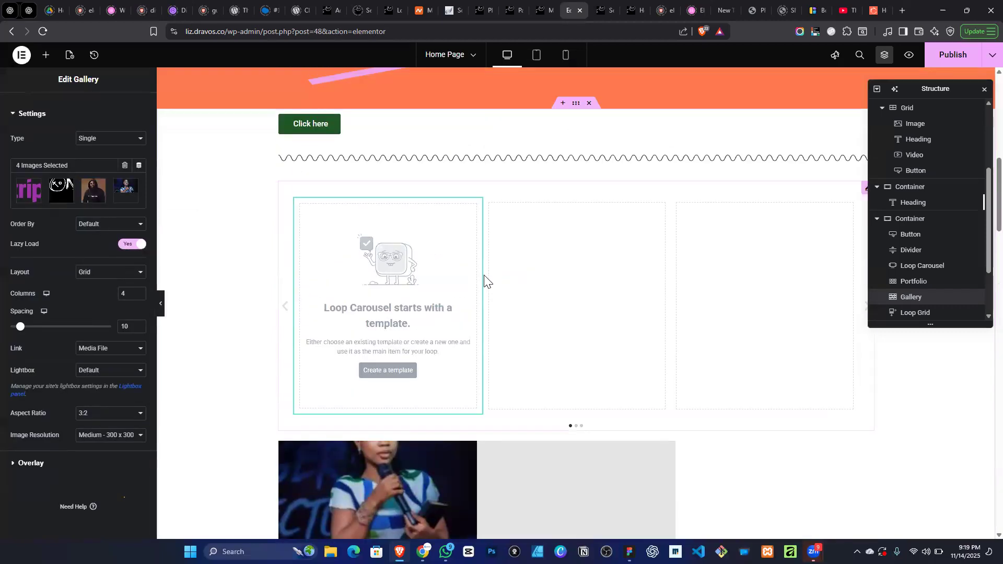
scroll(484, 280, "down", 2)
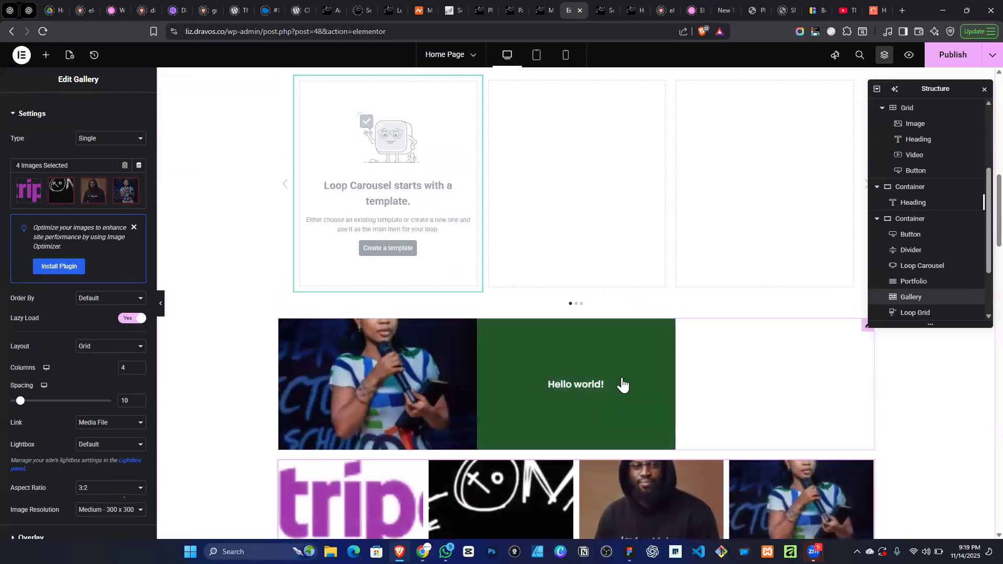
scroll(622, 384, "down", 2)
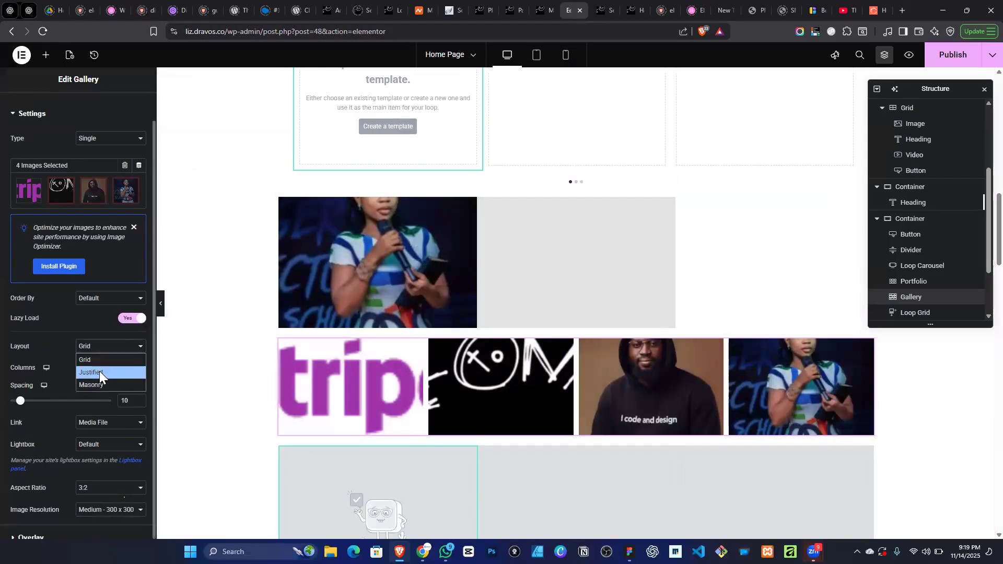
left_click(100, 372)
left_click(112, 347)
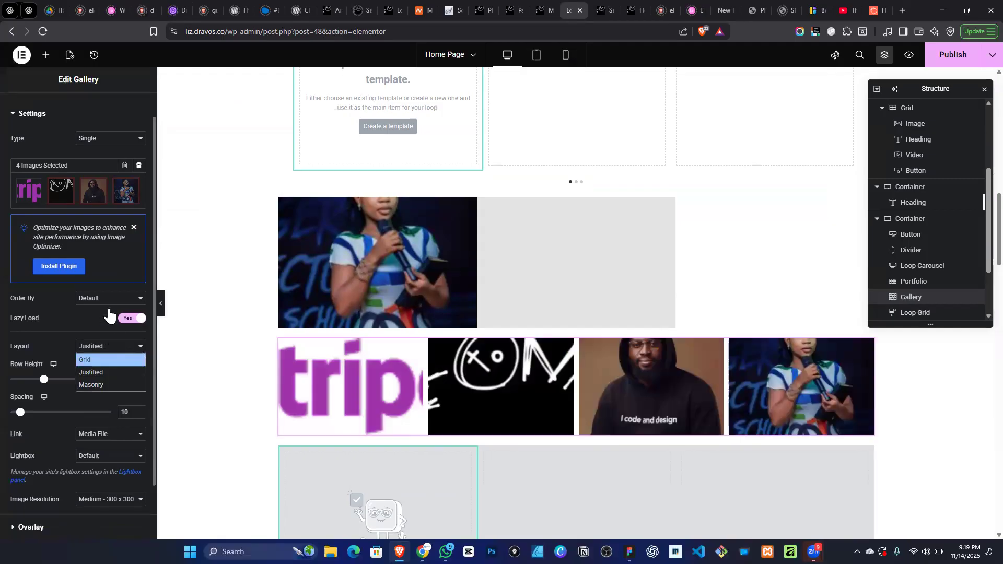
left_click(118, 383)
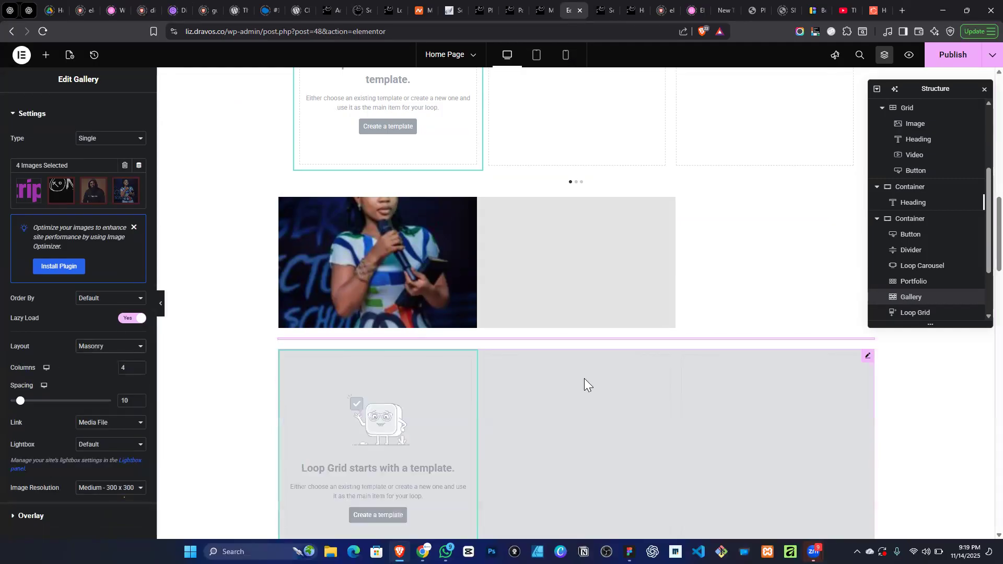
Keep images linking to the media file, set Lightbox to Yes, and test it on a photo
scroll(584, 378, "down", 2)
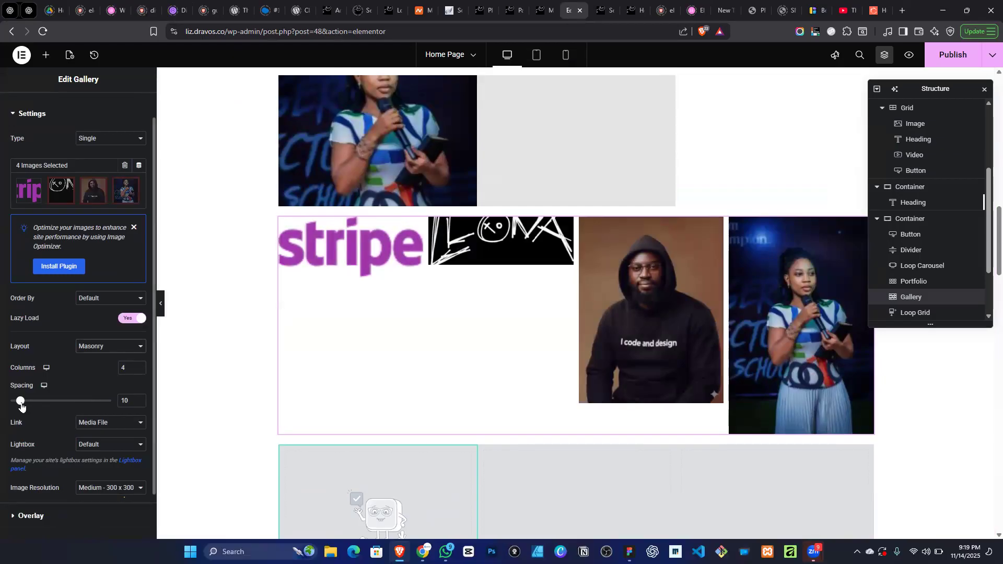
left_click(92, 424)
left_click(96, 447)
left_click(99, 448)
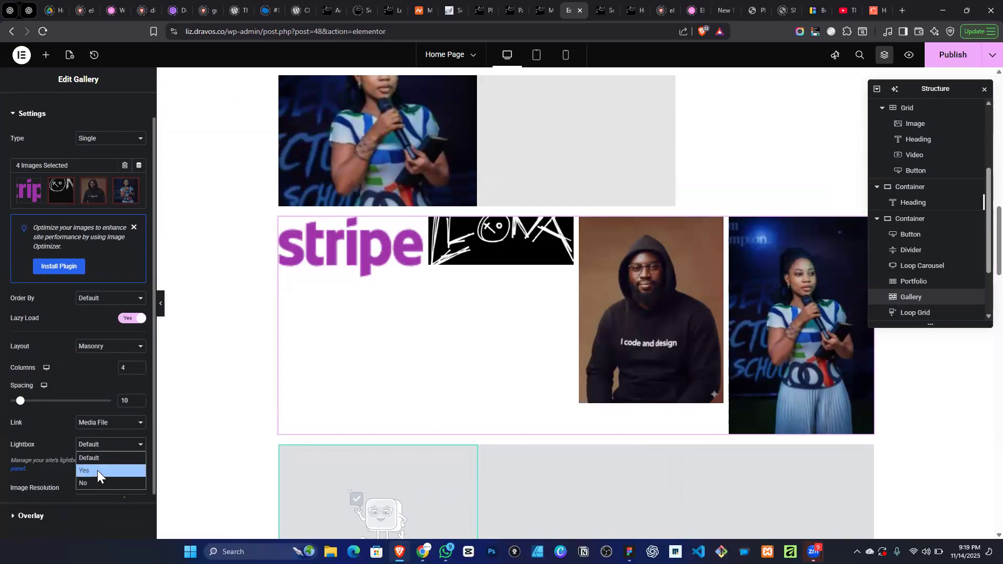
left_click(96, 471)
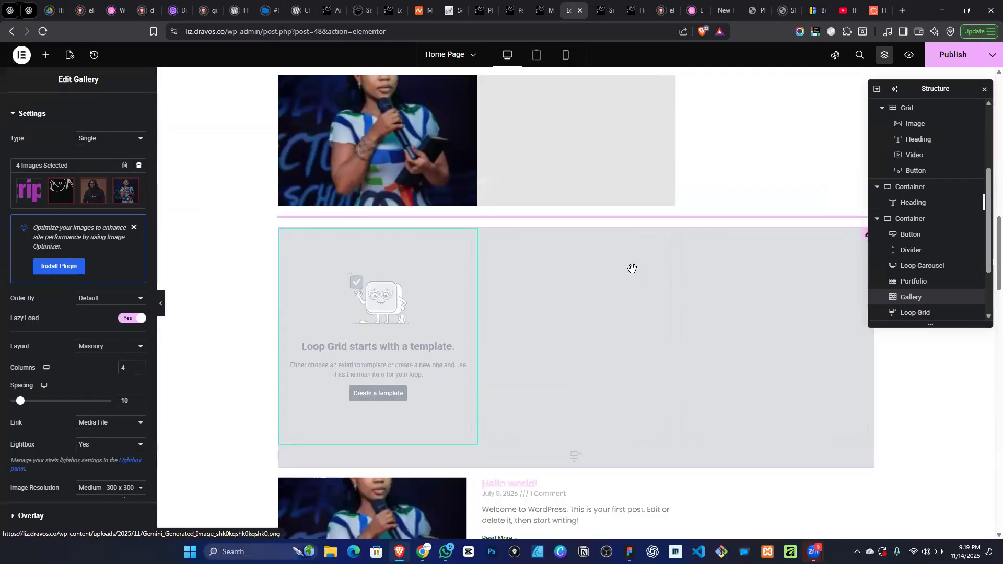
left_click(633, 268)
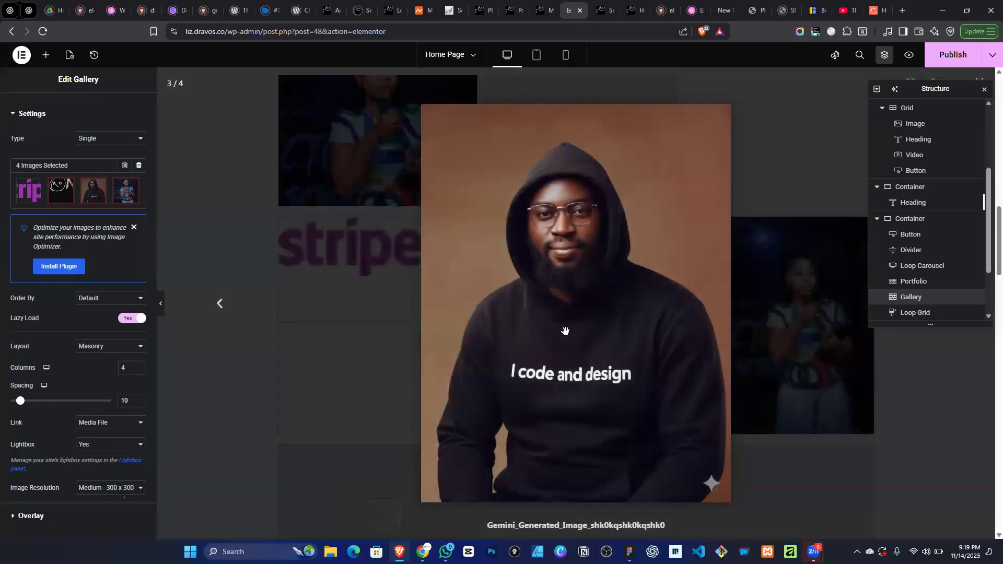
left_click(288, 280)
scroll(42, 157, "up", 1)
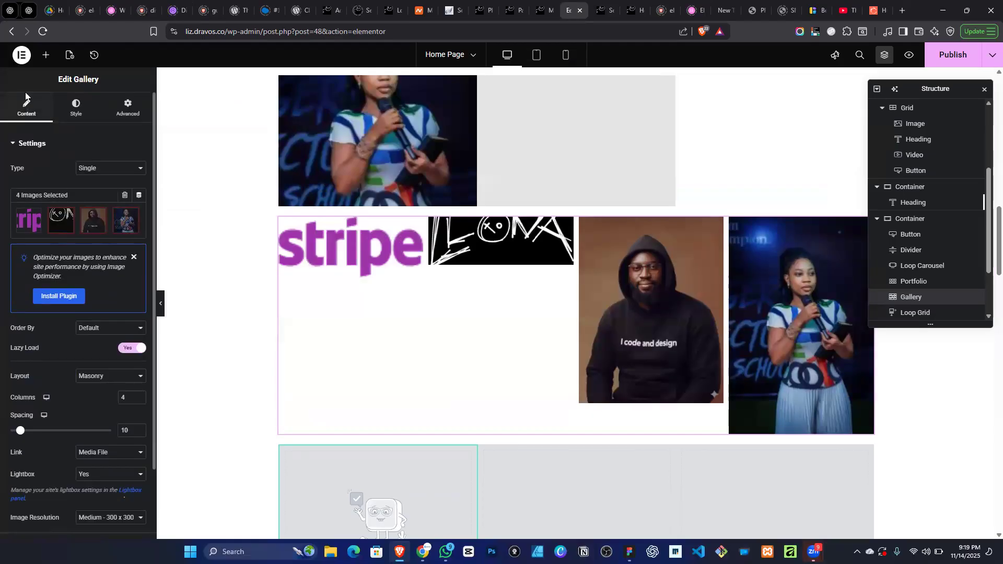
left_click(46, 55)
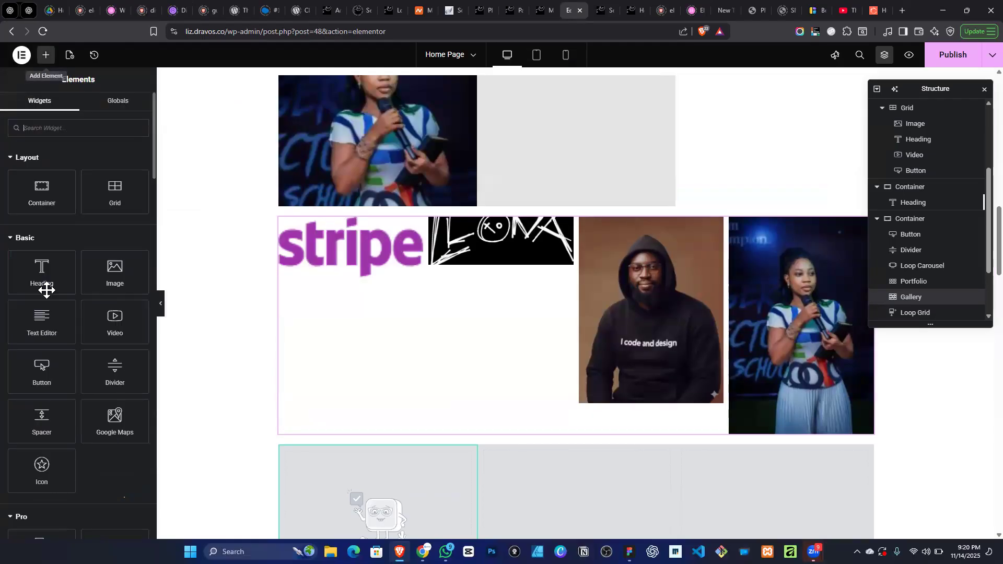
Add a Form widget with Name, Email and Message fields below the gallery
scroll(63, 312, "down", 5)
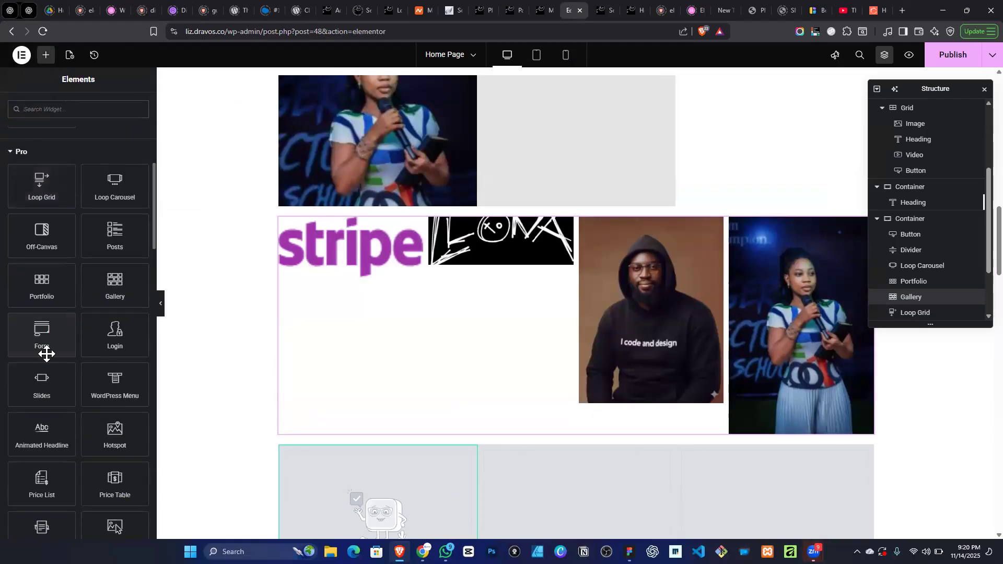
scroll(72, 230, "up", 7)
left_click(24, 166)
left_click(19, 184)
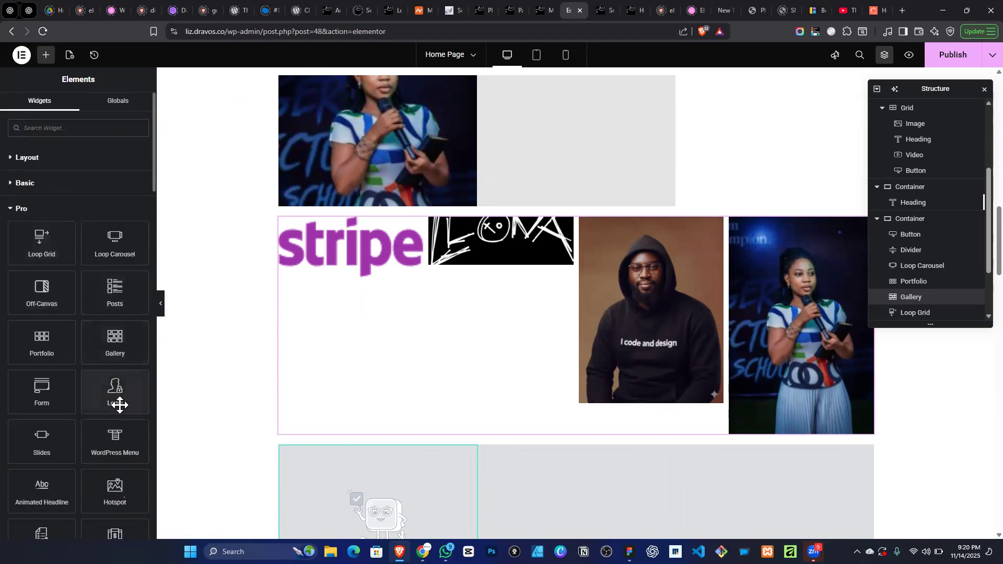
scroll(409, 277, "down", 5)
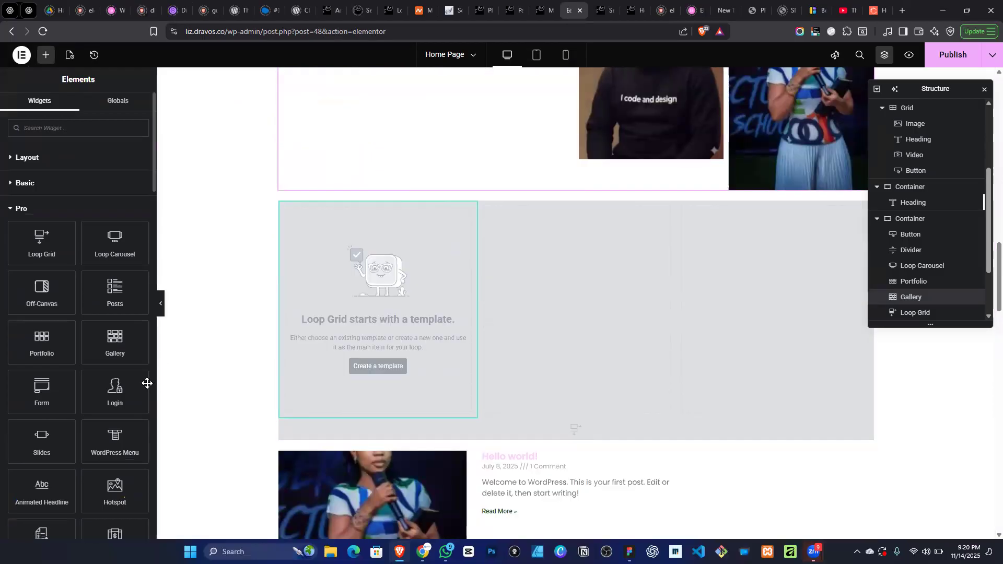
left_click_drag(39, 405, 248, 350)
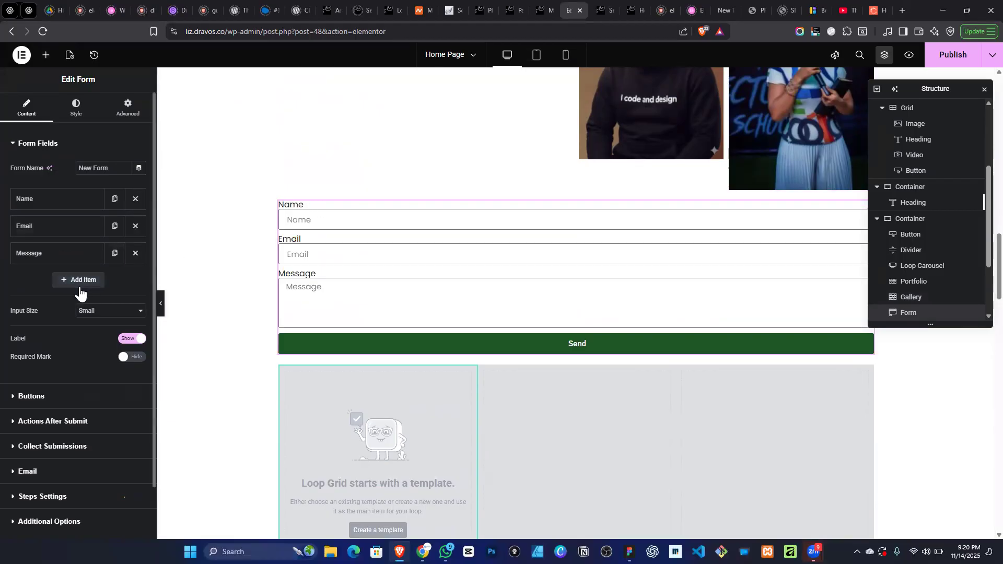
Add a fourth form field of type Acceptance
left_click(78, 279)
left_click(87, 285)
left_click(87, 284)
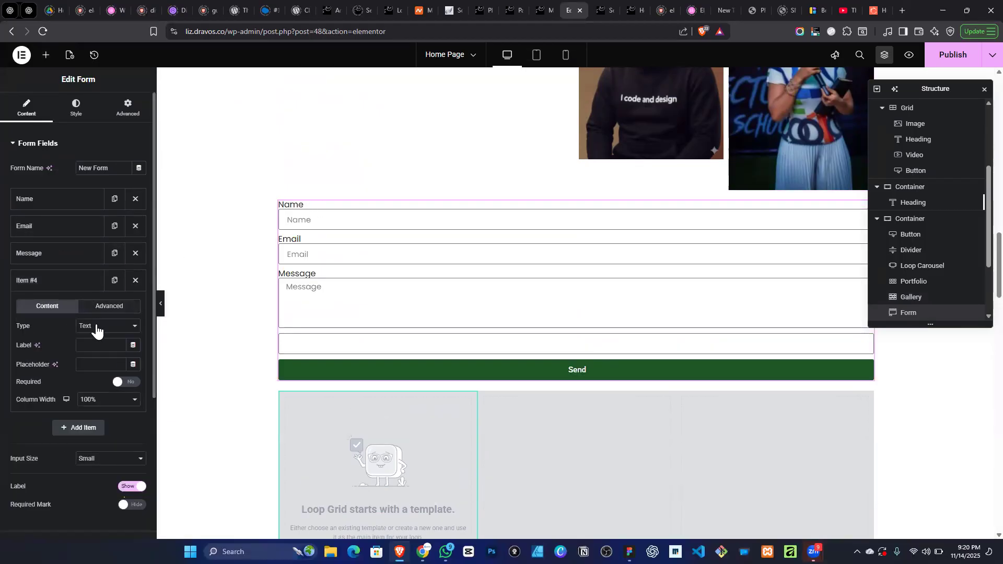
left_click(95, 327)
left_click(96, 174)
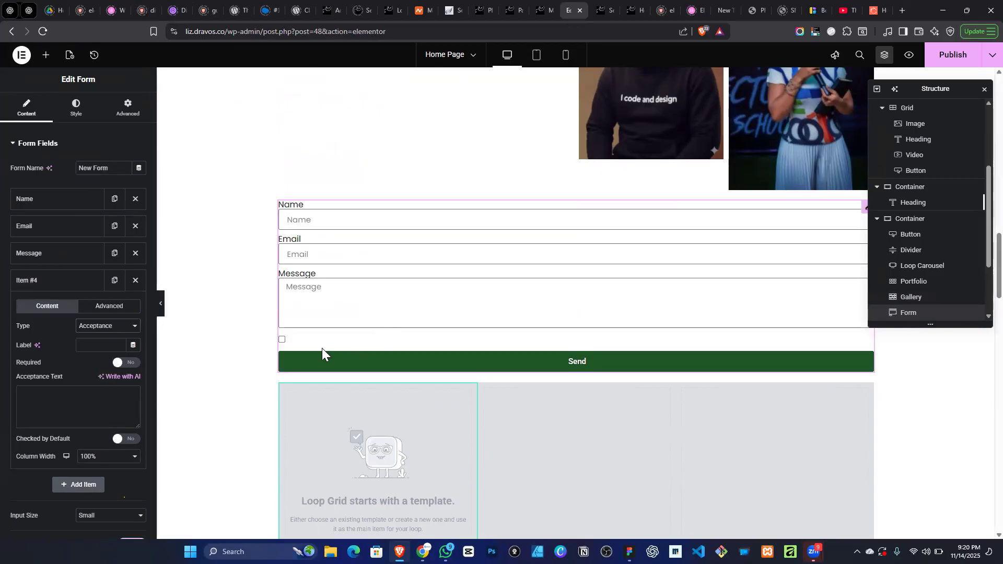
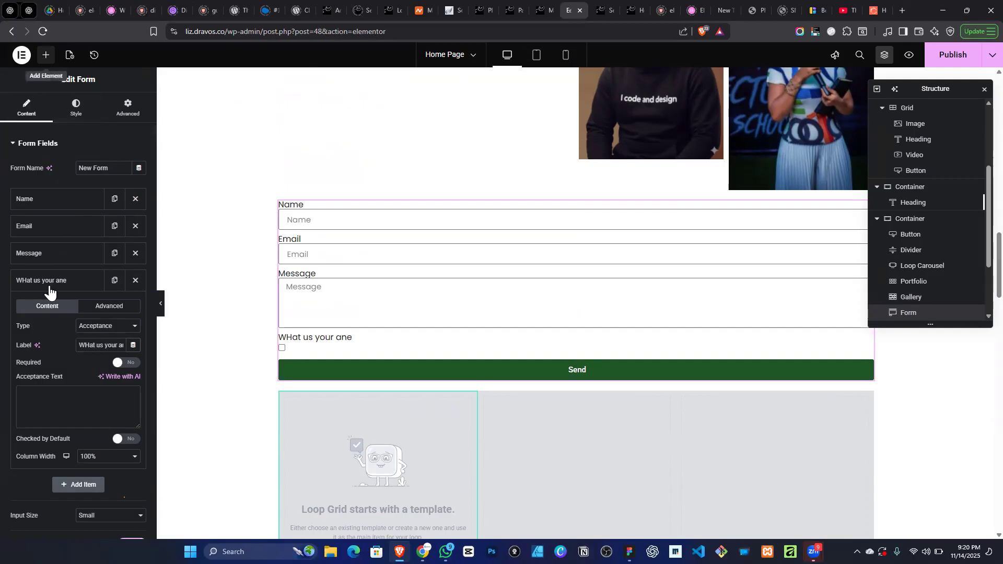
Add a Login form below the Send button and a Slides widget above the contact form
left_click_drag(131, 376, 366, 373)
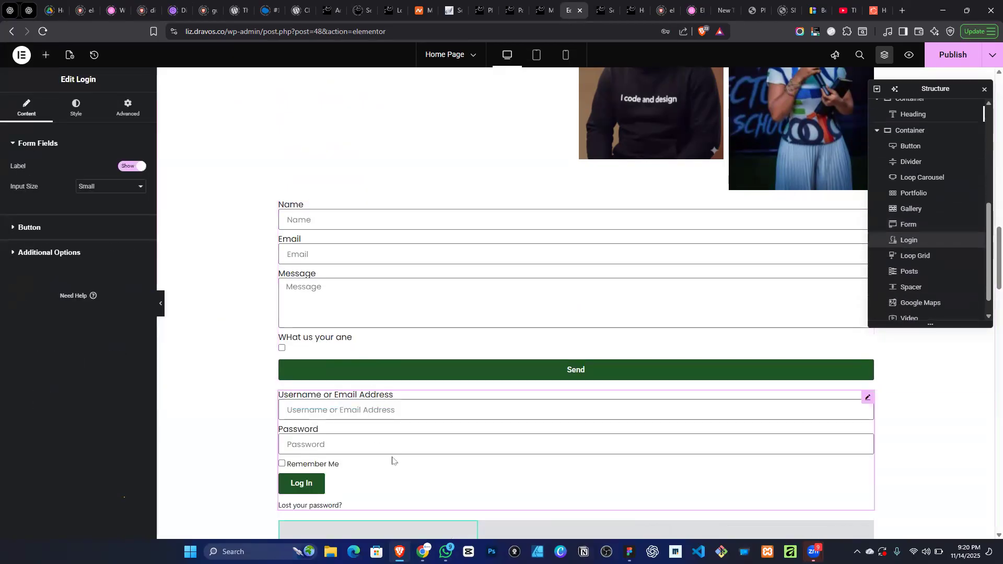
left_click(46, 56)
scroll(100, 376, "down", 2)
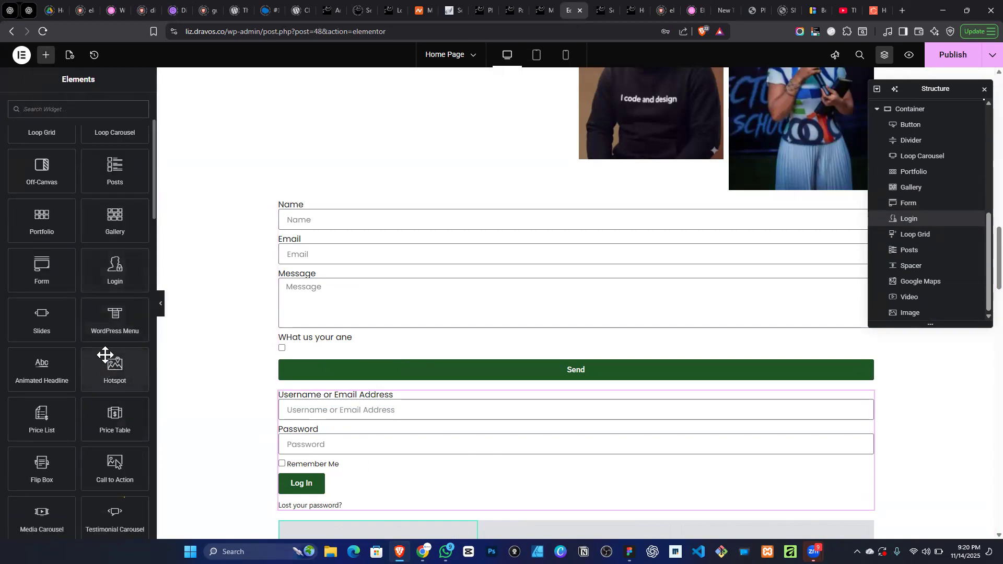
left_click_drag(35, 323, 436, 213)
left_click_drag(374, 288, 373, 290)
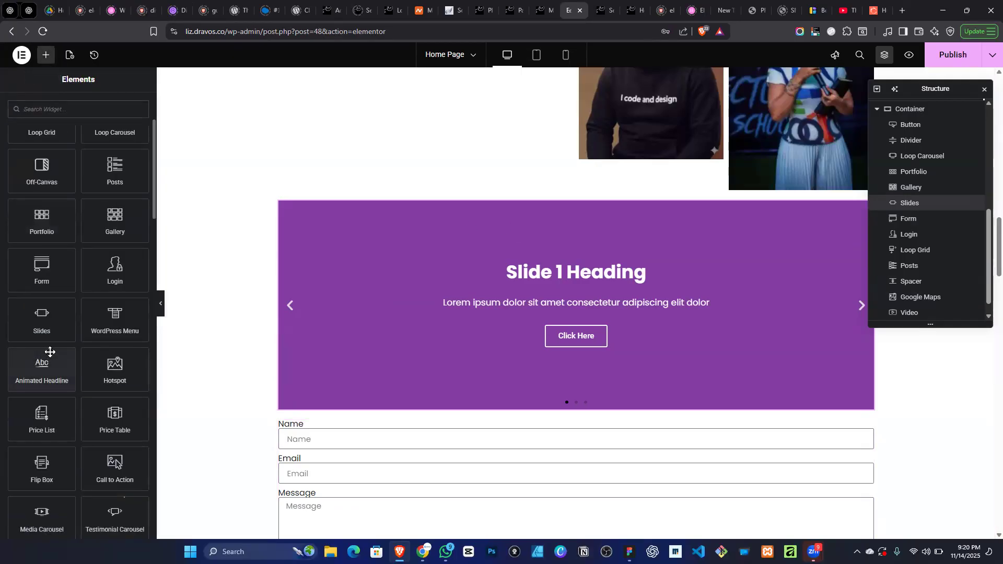
Add an Animated Headline above the contact form with its highlight shape set to Diagonal
left_click_drag(27, 374, 548, 421)
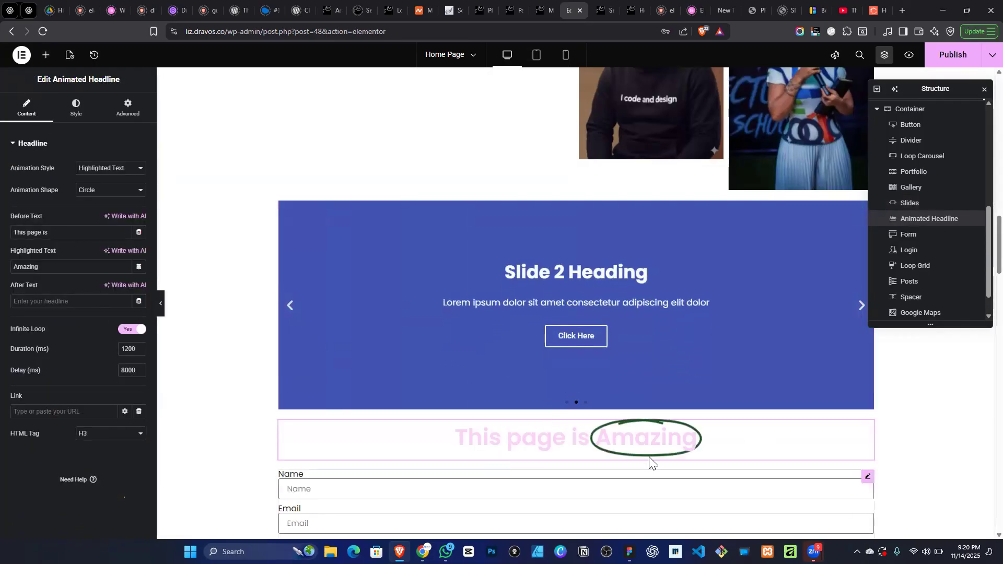
left_click(90, 193)
left_click(95, 229)
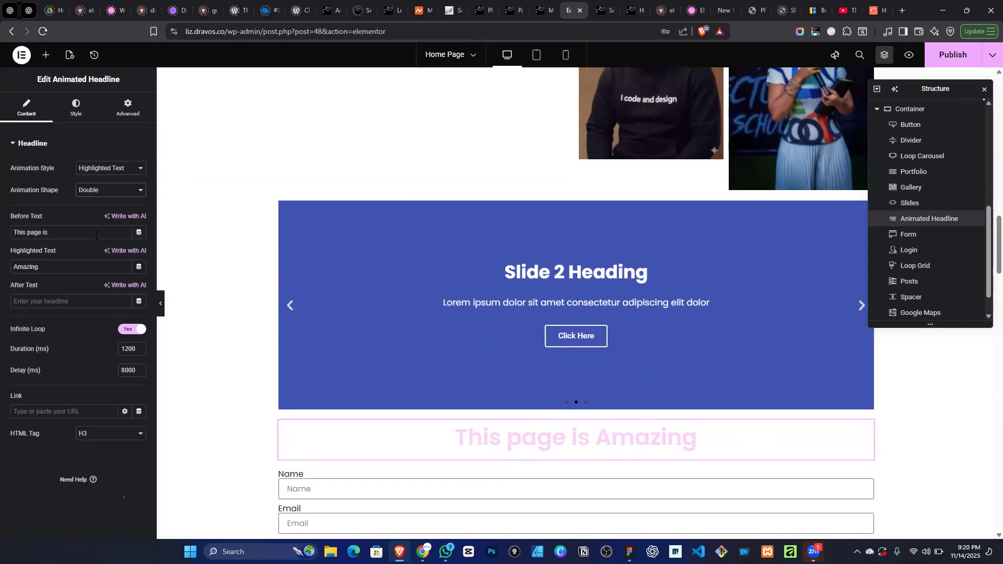
left_click(94, 195)
left_click(104, 275)
Add a Flip Box widget below the slider
left_click(46, 56)
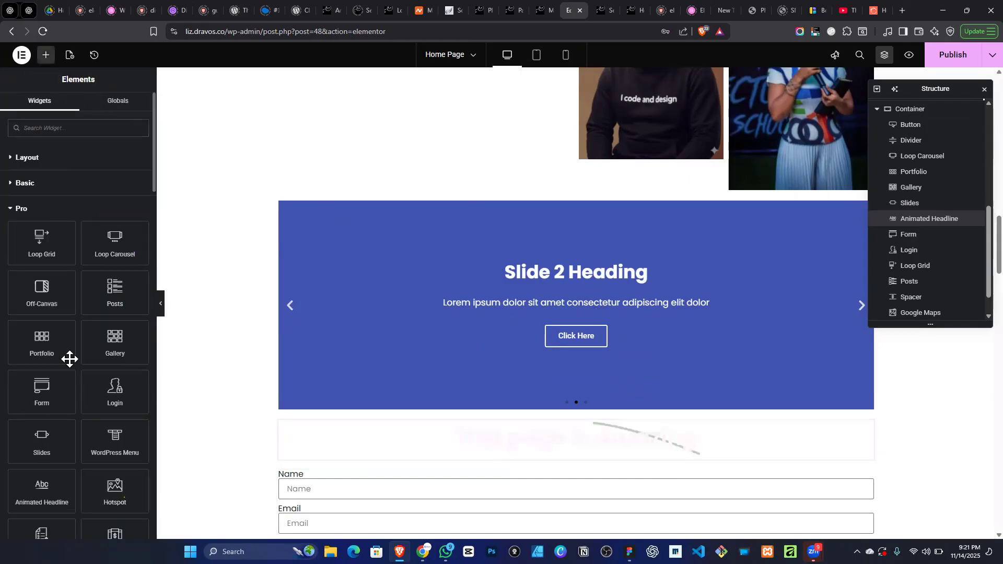
scroll(51, 341, "down", 6)
scroll(58, 284, "up", 2)
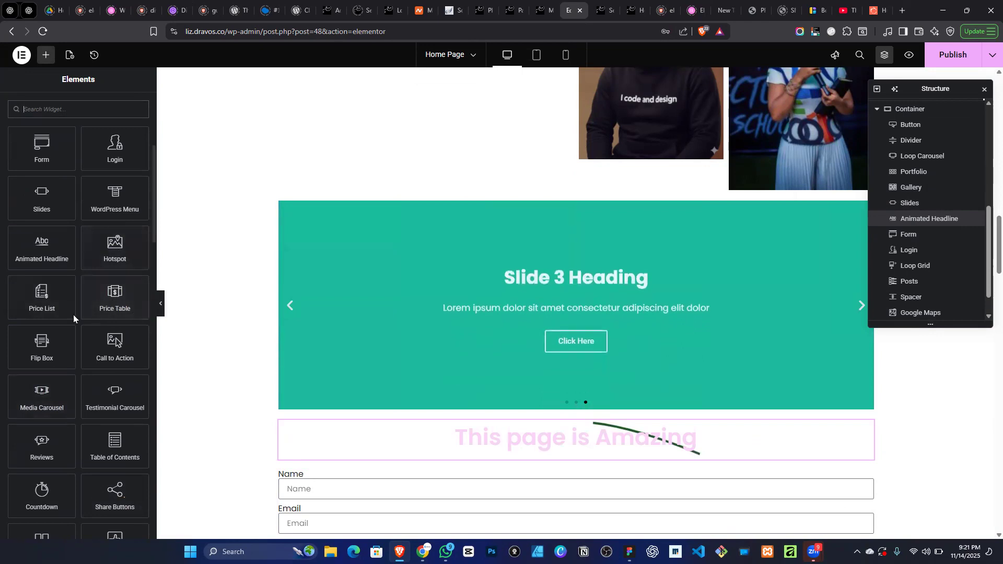
left_click_drag(62, 351, 475, 426)
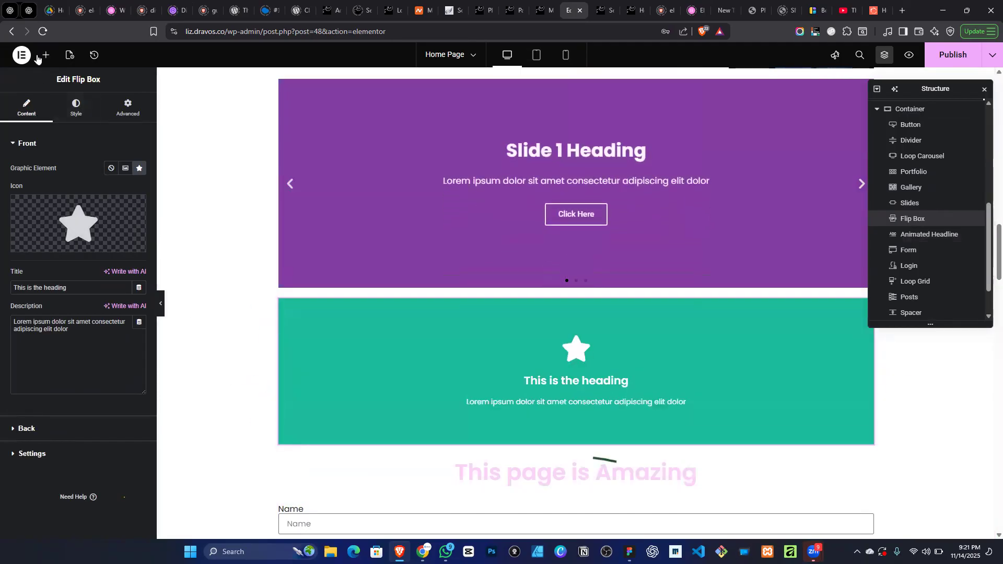
Place a Call to Action between slider and flip box using the Cover skin
left_click(45, 55)
scroll(84, 363, "down", 3)
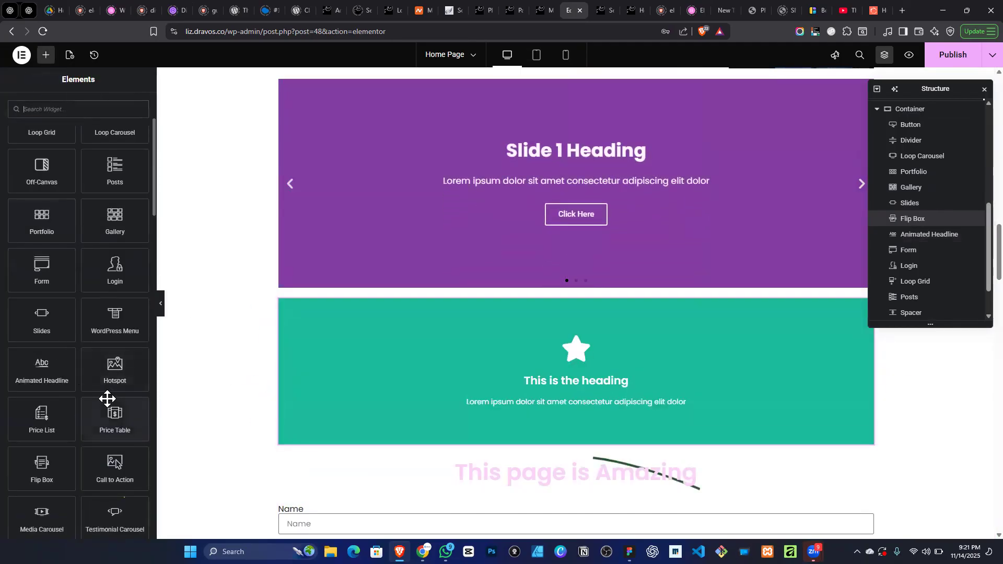
scroll(113, 407, "down", 2)
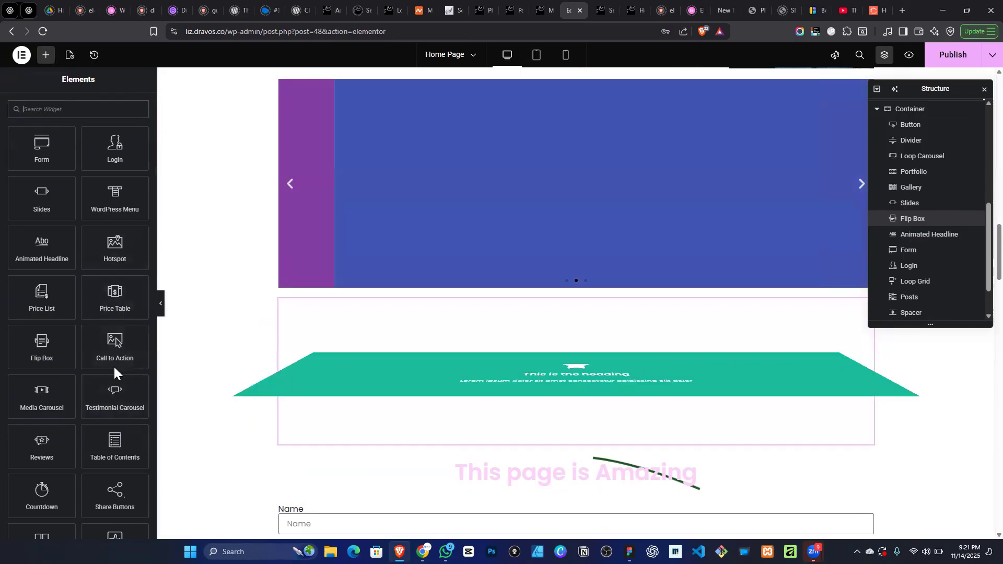
left_click_drag(100, 340, 430, 288)
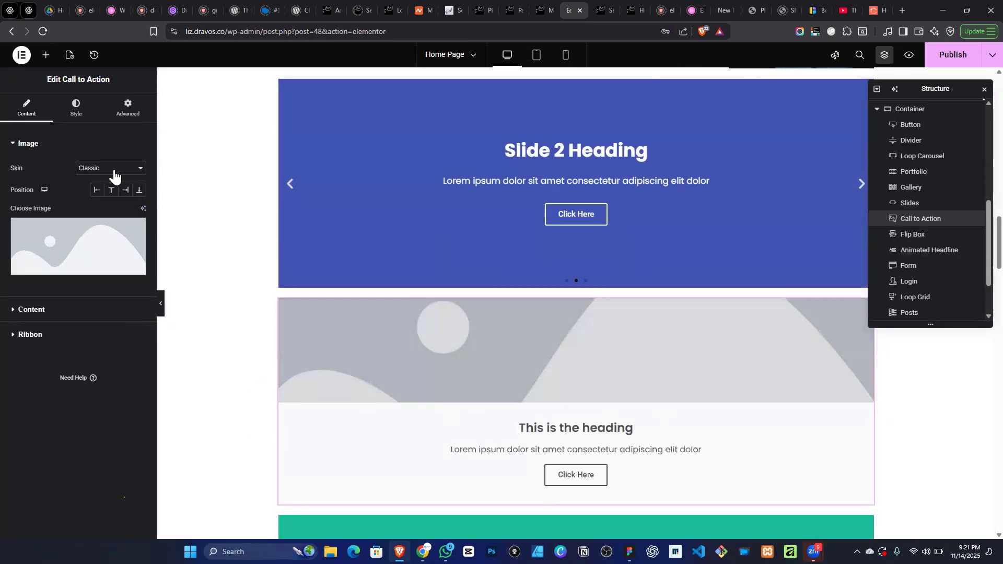
left_click(114, 170)
left_click(114, 196)
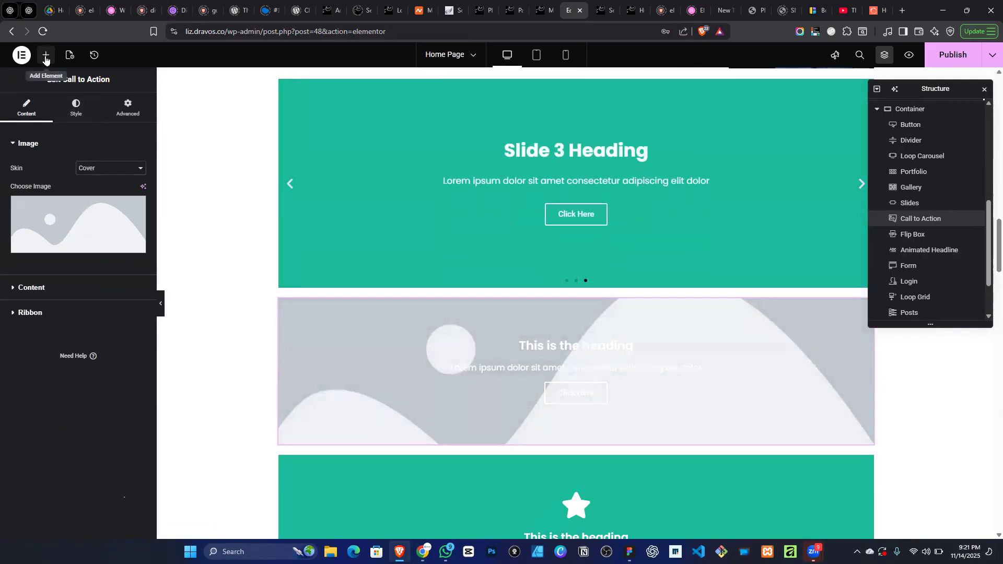
Add a Countdown below the slider and a Reviews carousel above the call to action
left_click(46, 56)
scroll(74, 253, "down", 6)
left_click_drag(36, 375, 459, 303)
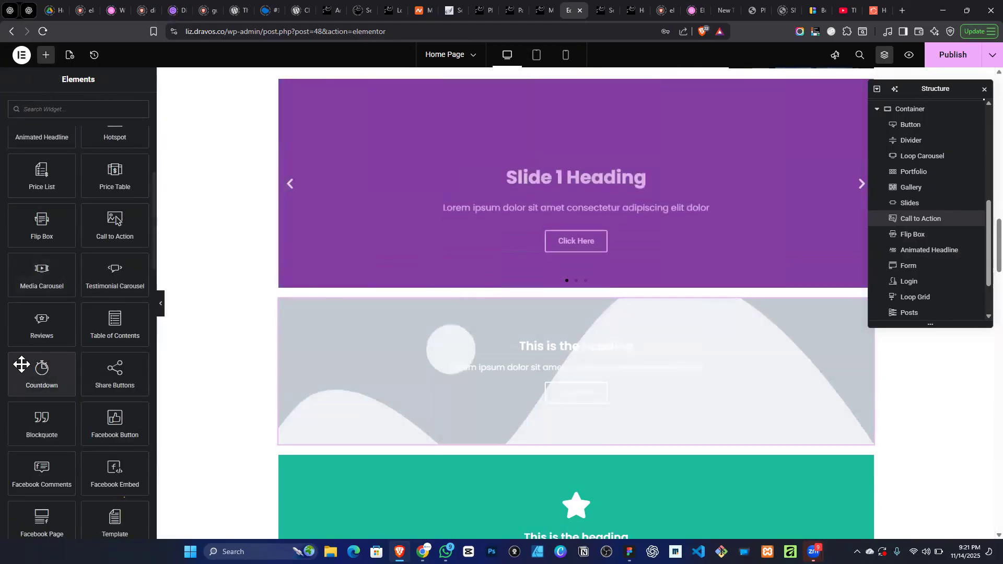
left_click_drag(27, 381, 390, 301)
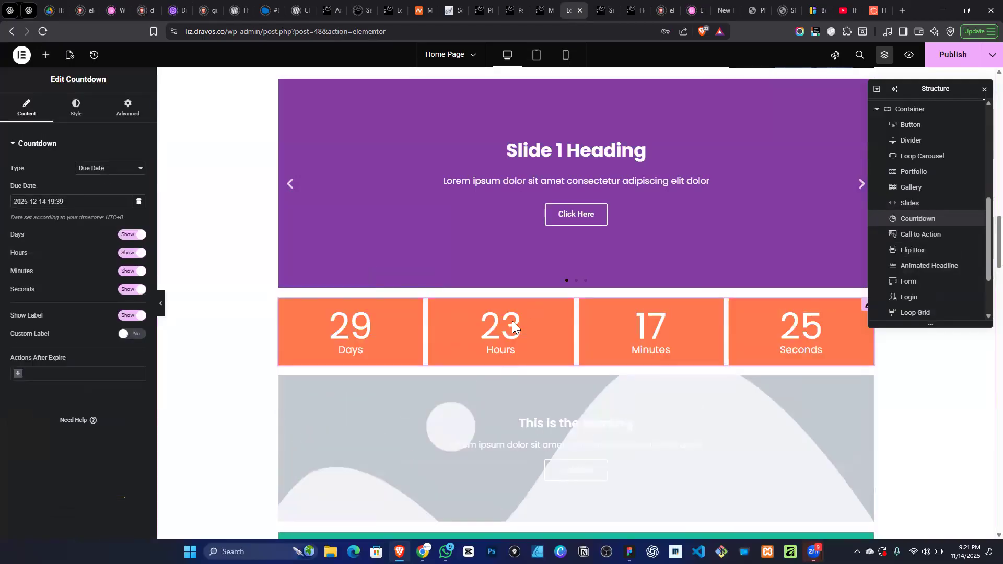
left_click(46, 54)
scroll(78, 366, "down", 6)
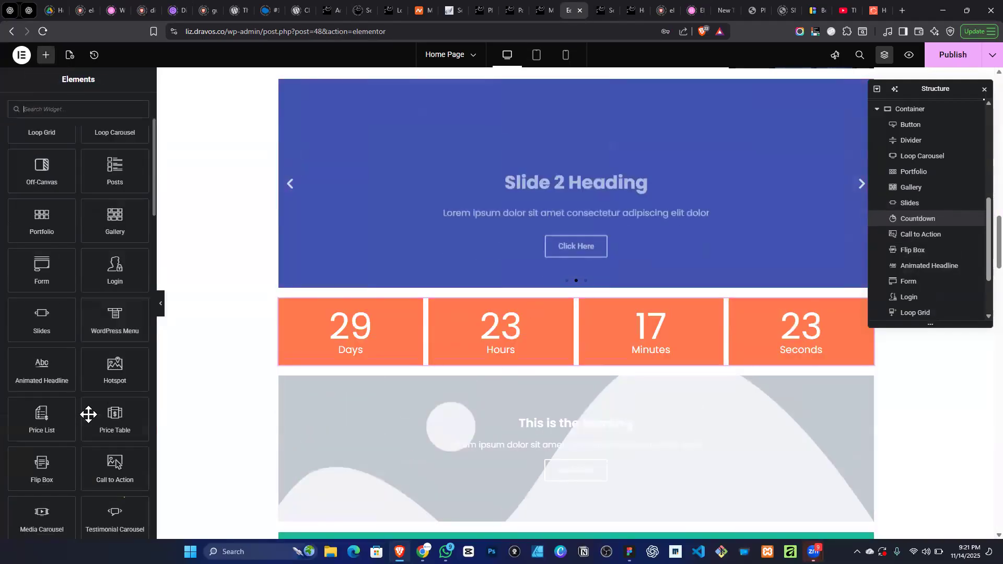
left_click_drag(40, 446, 306, 397)
left_click_drag(20, 466, 450, 399)
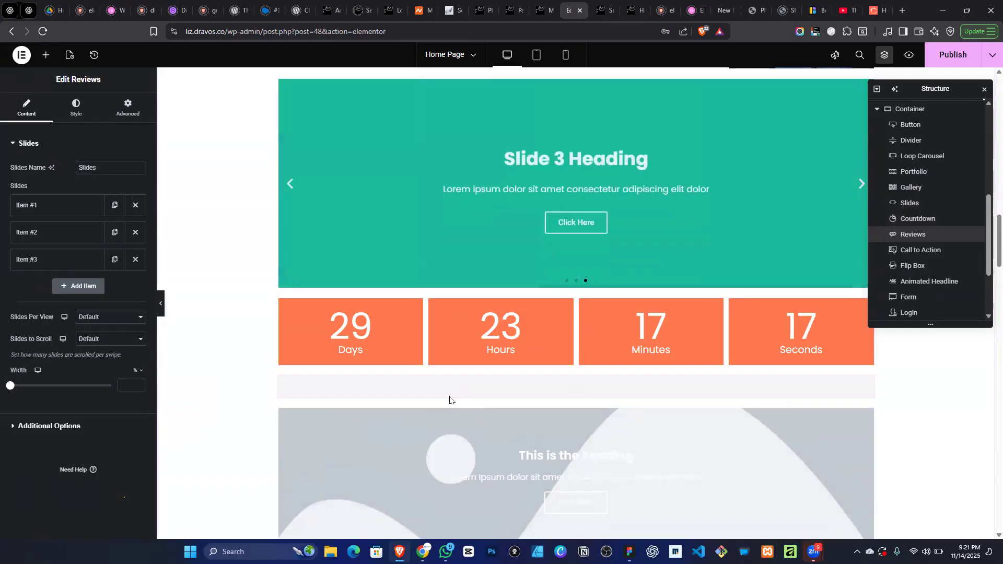
Add a Video Playlist widget below the countdown
left_click(43, 56)
scroll(78, 398, "down", 10)
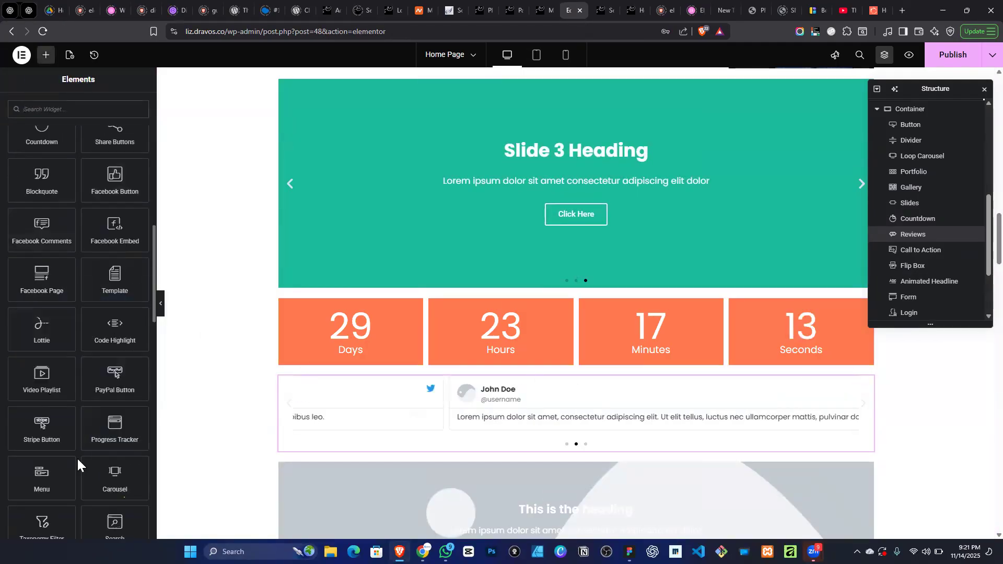
left_click_drag(45, 387, 380, 401)
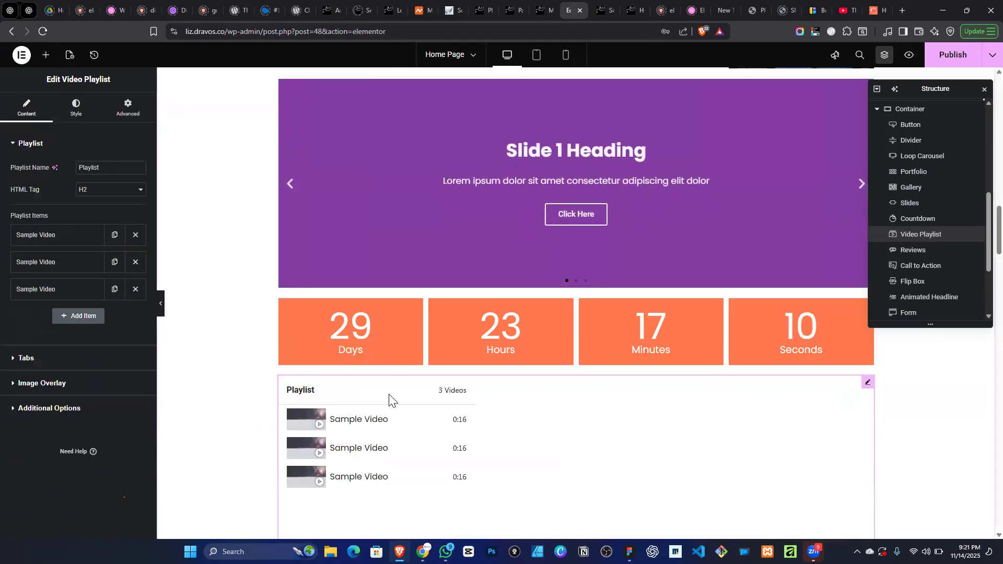
scroll(390, 395, "down", 2)
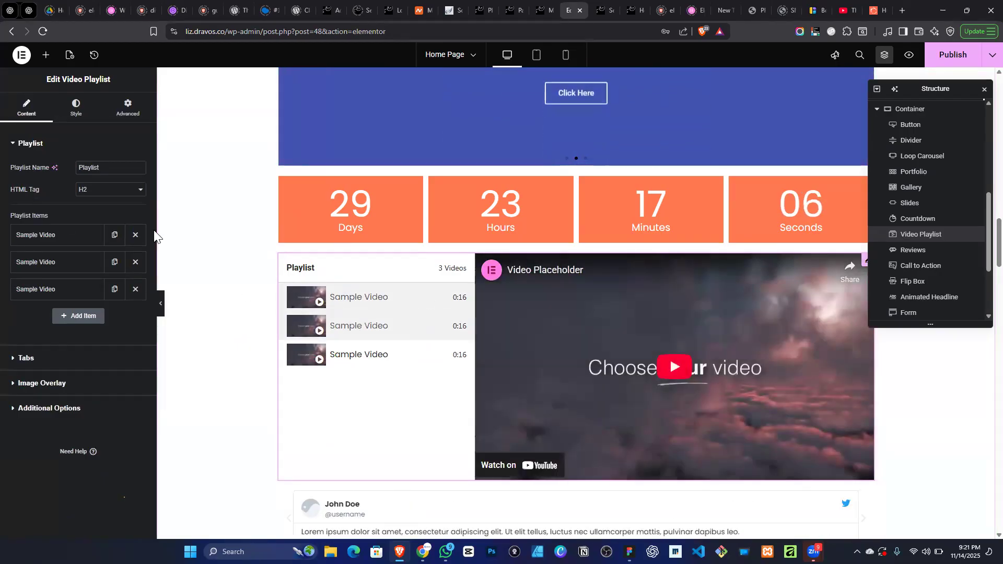
Expand the first sample video's settings to review them, then return to the widget list
left_click(48, 236)
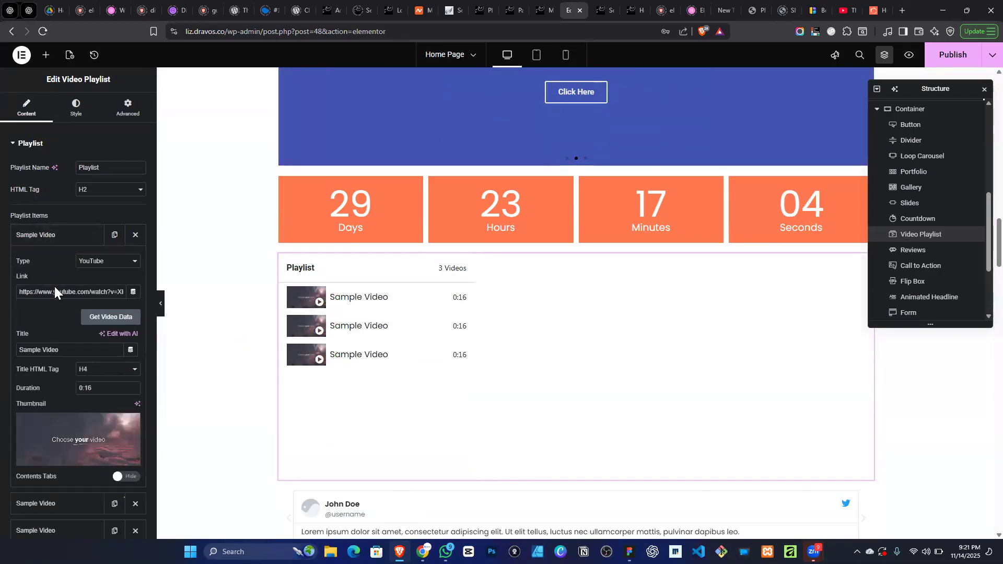
scroll(504, 256, "down", 3)
scroll(450, 188, "up", 2)
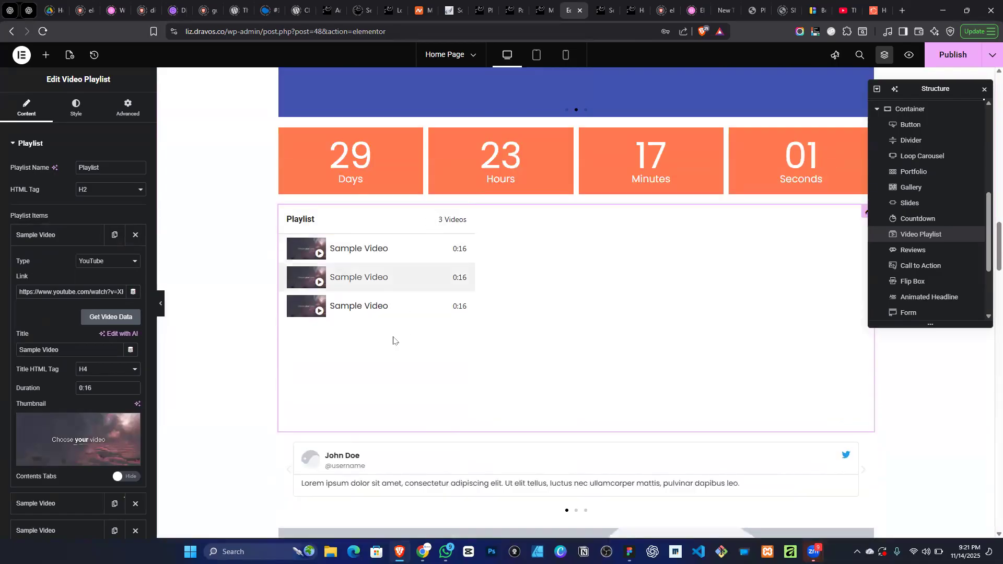
scroll(527, 240, "down", 2)
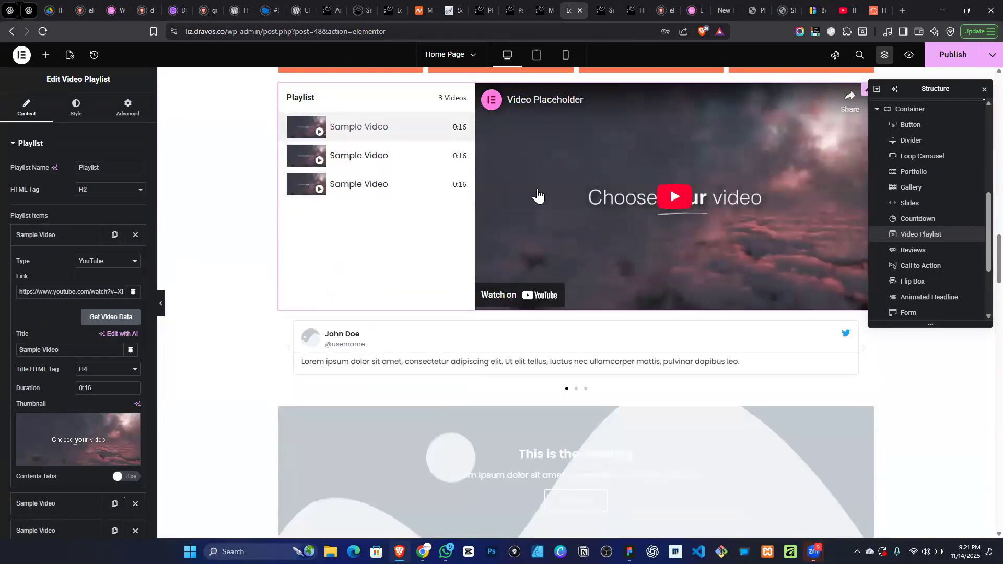
scroll(464, 157, "up", 2)
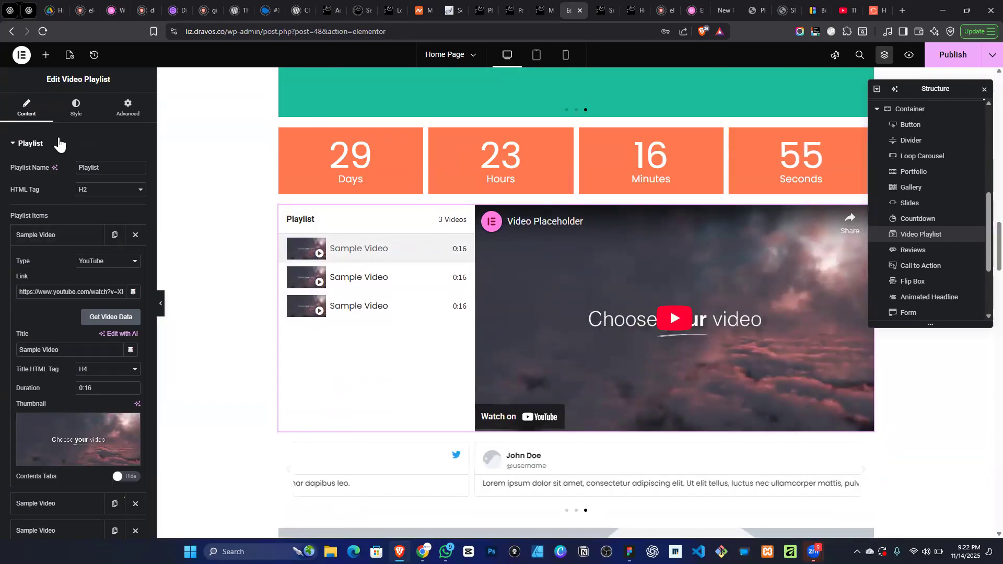
left_click(46, 54)
scroll(94, 360, "down", 5)
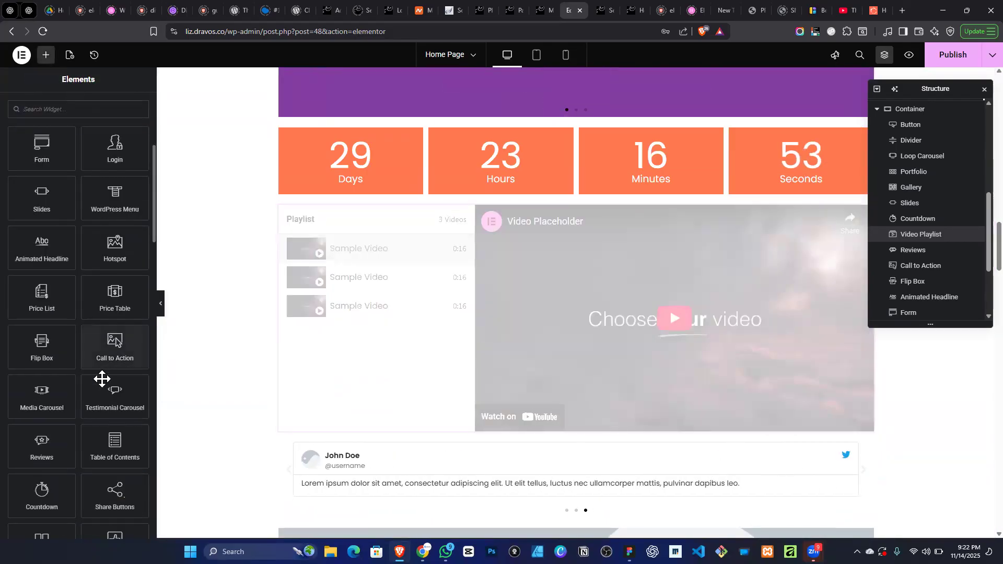
scroll(111, 386, "down", 5)
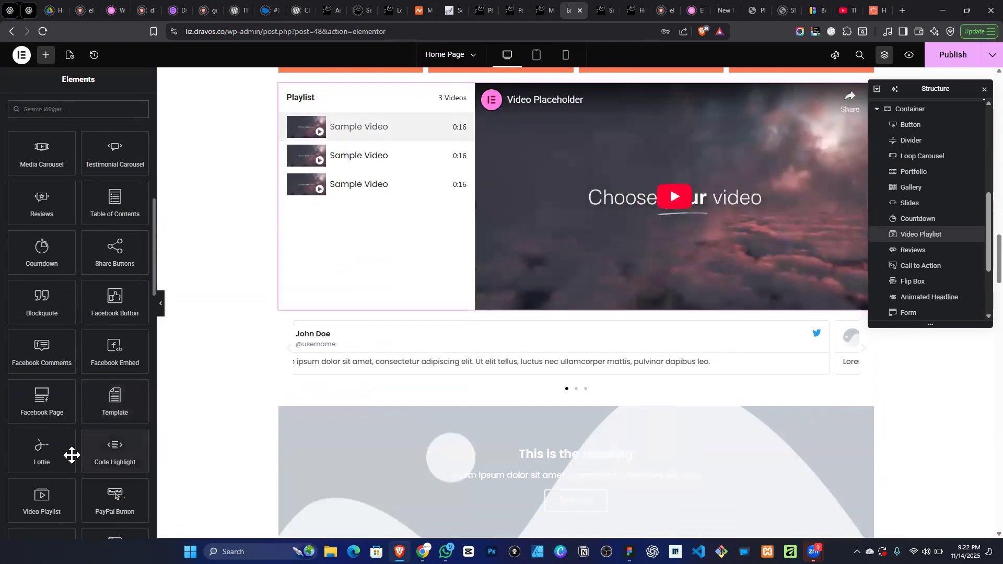
Add a Lottie widget below the video playlist, keeping Media File source and link None
left_click_drag(21, 460, 409, 336)
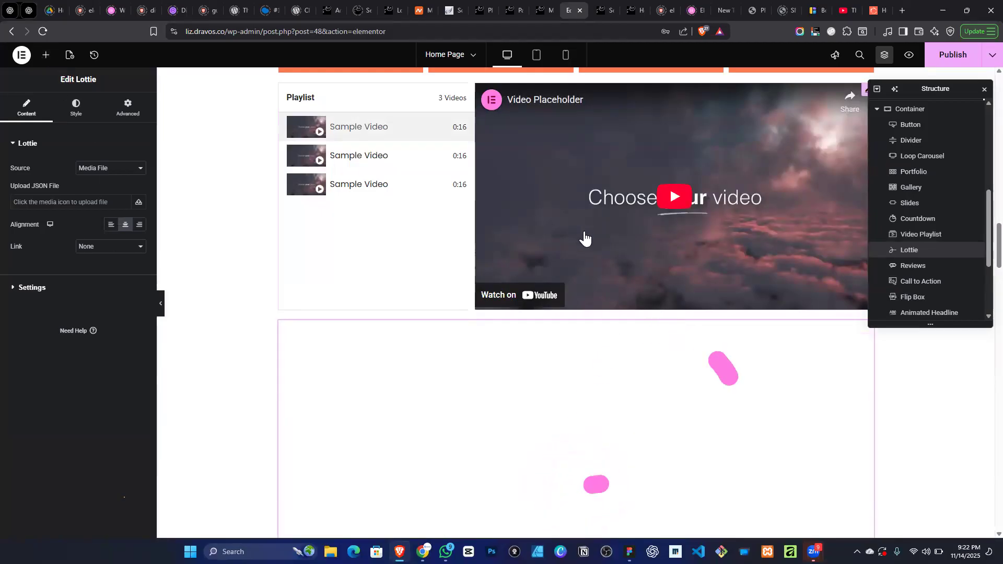
scroll(583, 245, "down", 5)
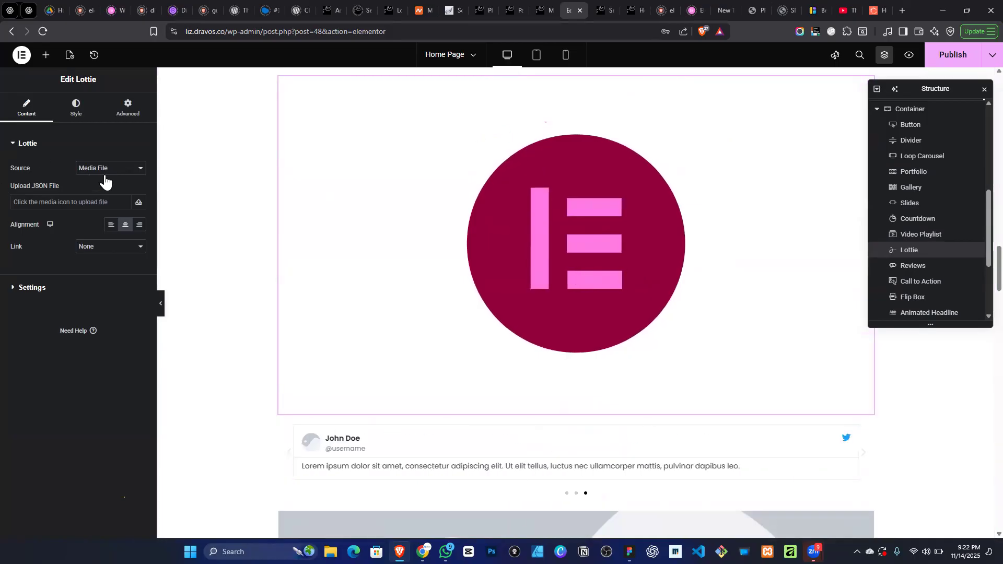
left_click(125, 176)
left_click(55, 370)
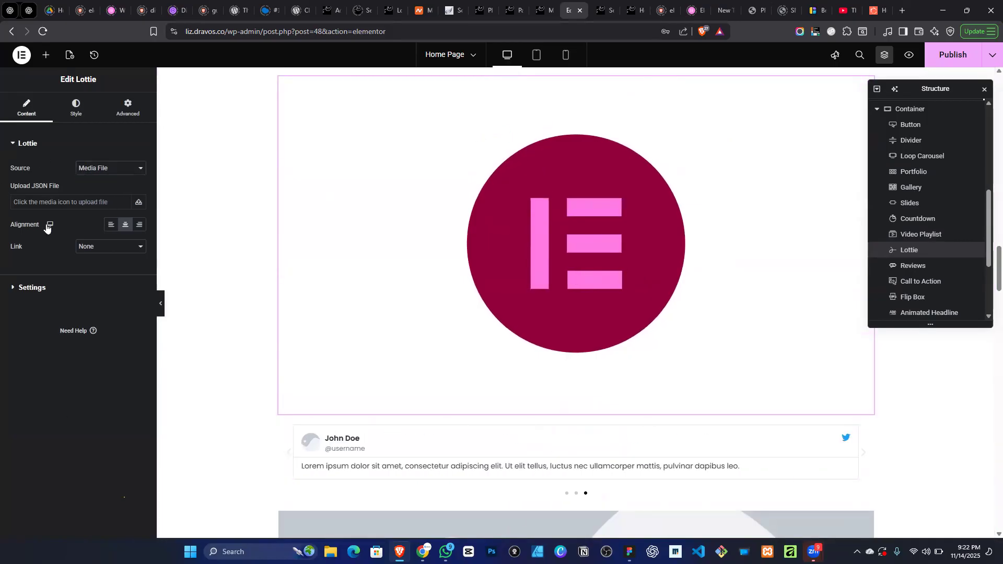
left_click(75, 202)
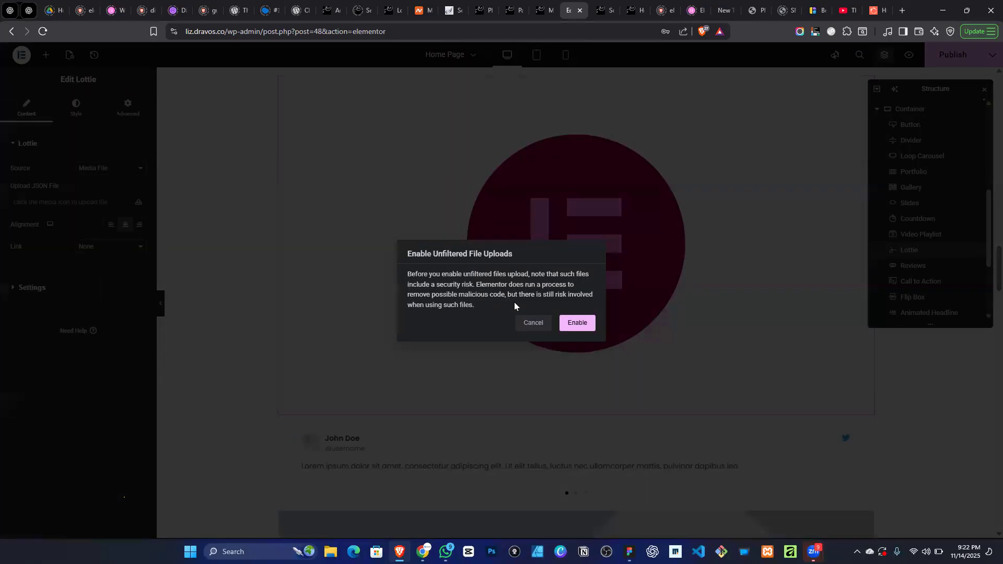
left_click(538, 328)
left_click(86, 250)
left_click(86, 255)
left_click(56, 289)
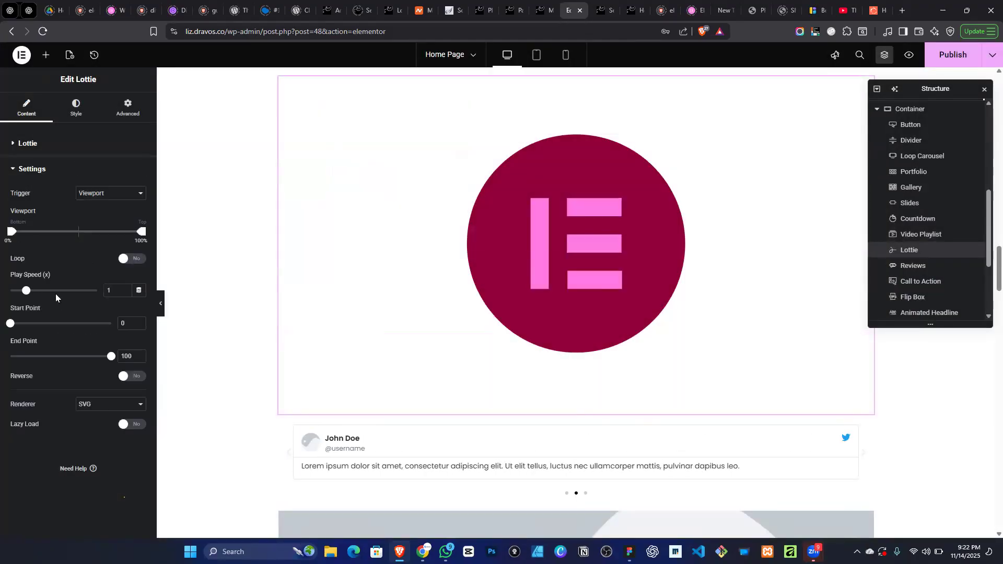
scroll(500, 321, "up", 6)
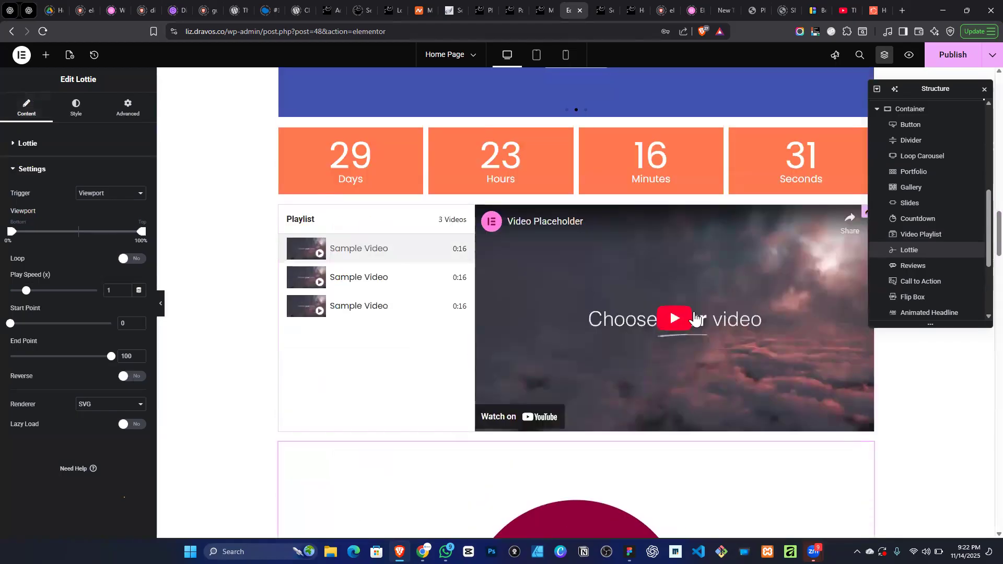
scroll(264, 219, "down", 4)
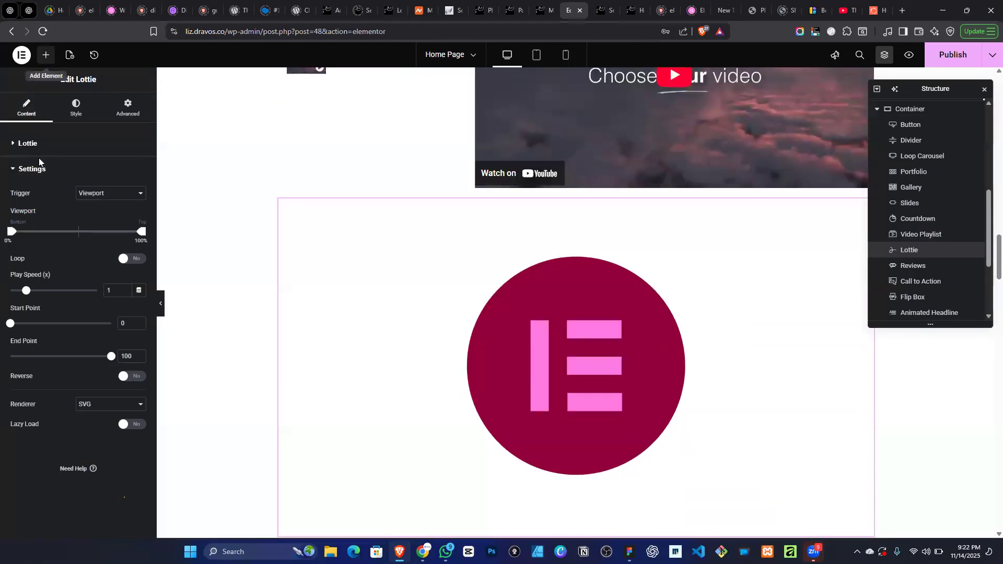
Add an Image Box above the Lottie with Medium 300 x 300 image resolution
left_click(46, 54)
scroll(53, 387, "down", 7)
left_click_drag(59, 437, 467, 233)
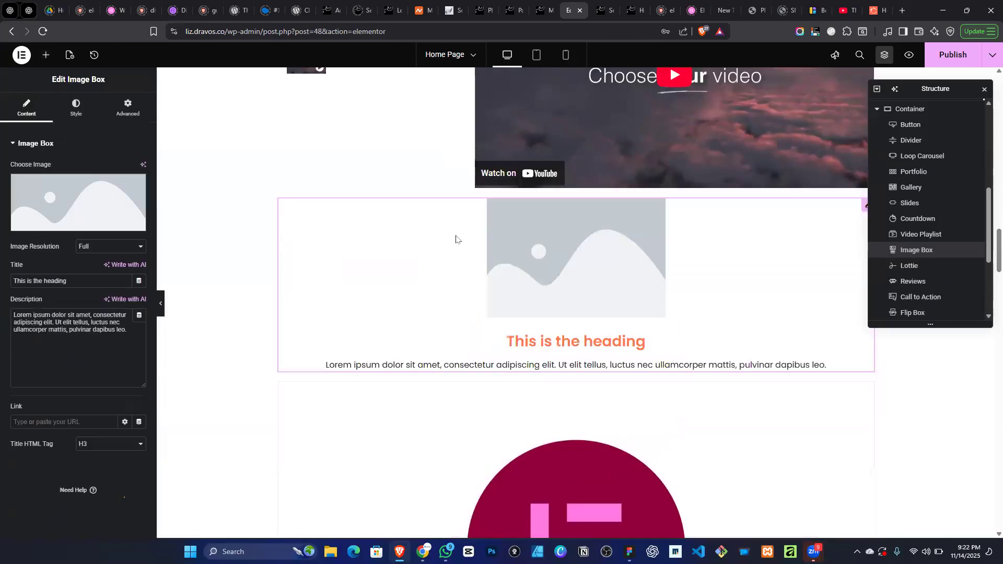
left_click(101, 247)
left_click(107, 271)
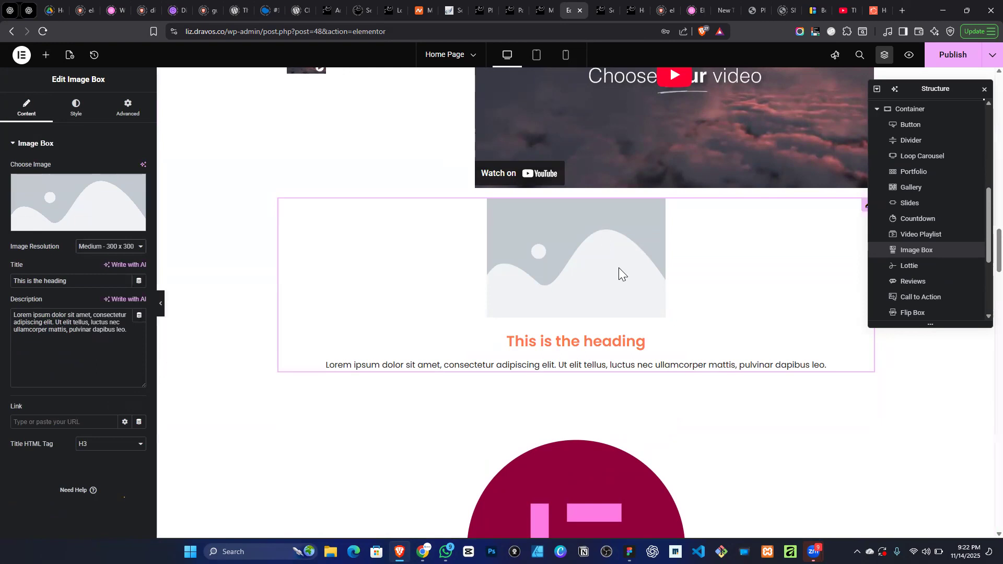
Add a Progress Tracker below the image box with the percentage shown
scroll(48, 338, "down", 10)
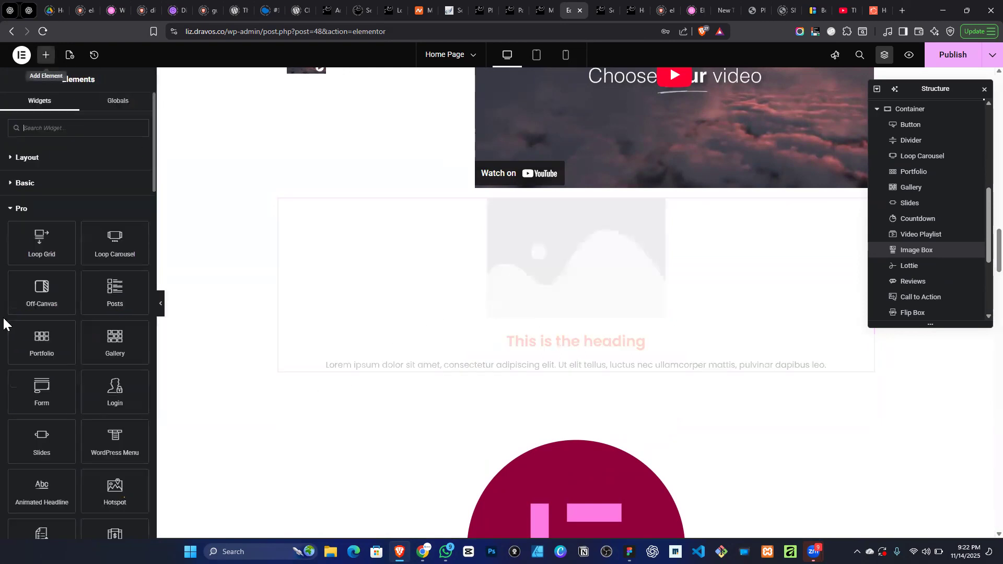
left_click_drag(136, 415, 401, 374)
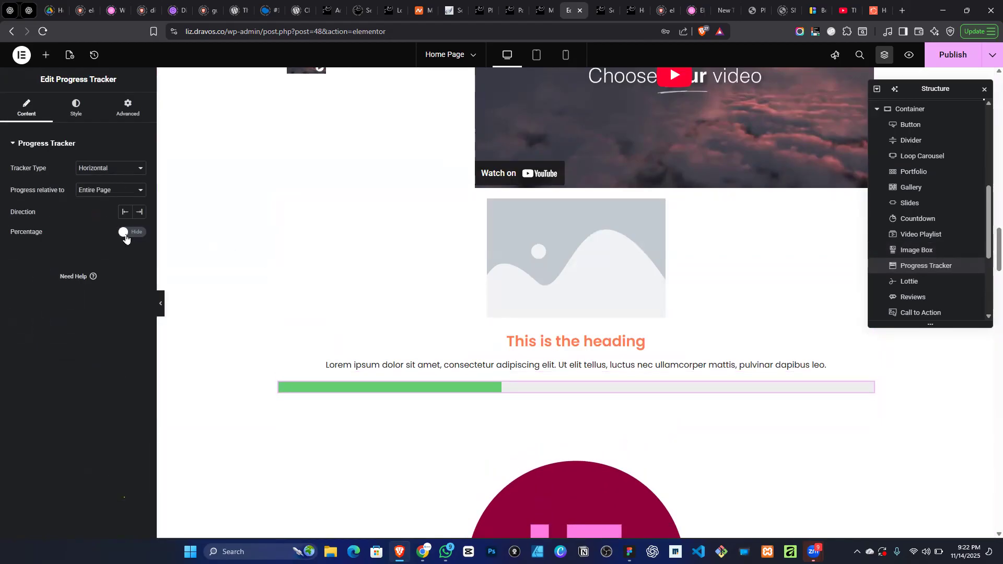
left_click(125, 233)
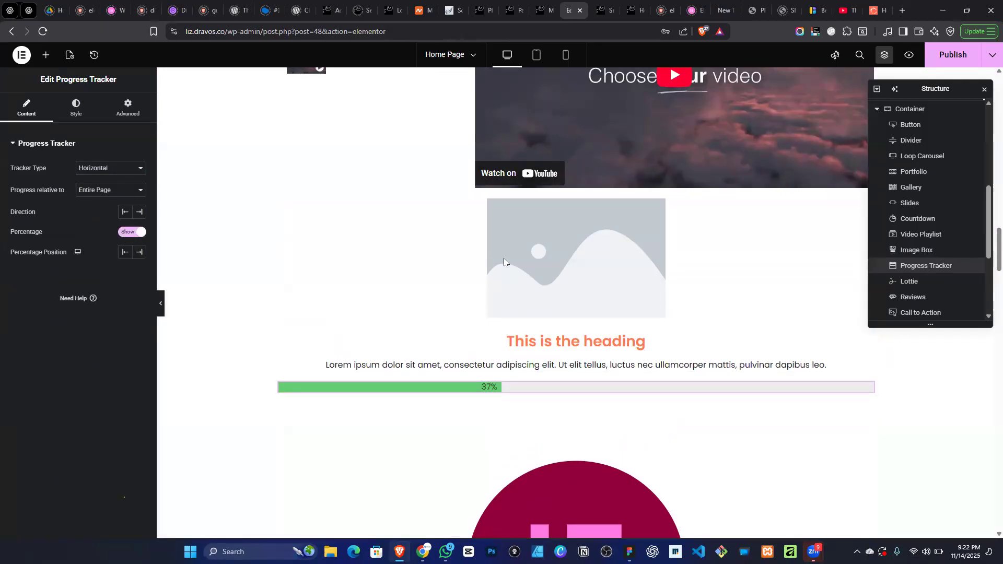
Drop a Tabs widget from the General group below the progress bar
left_click(44, 56)
scroll(60, 331, "down", 10)
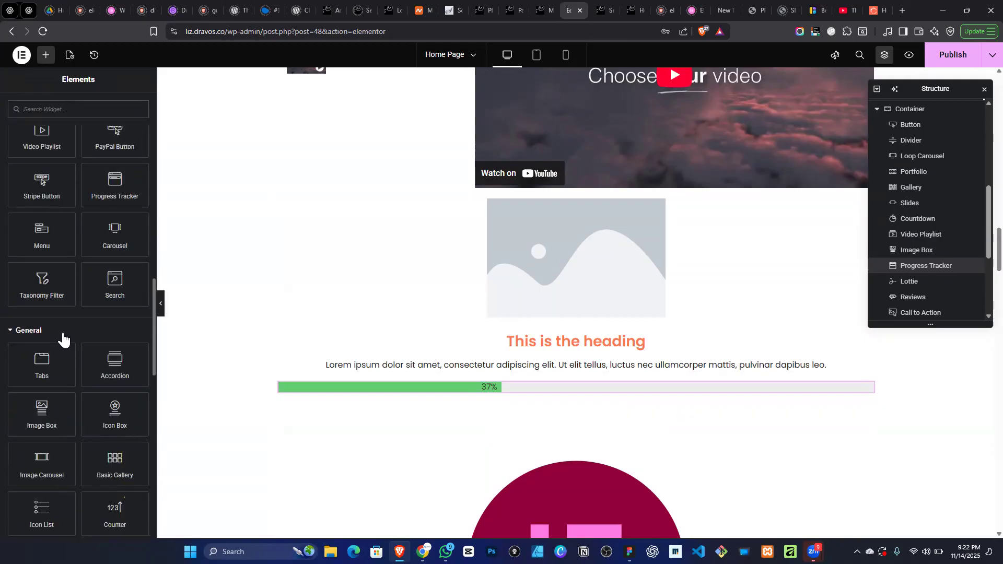
scroll(62, 338, "down", 2)
scroll(67, 302, "up", 7)
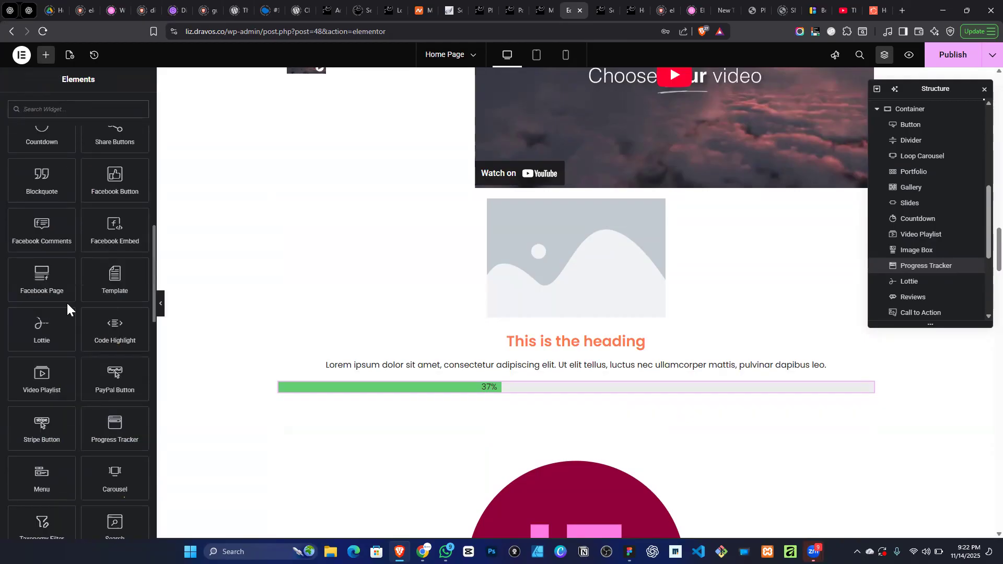
scroll(45, 313, "up", 7)
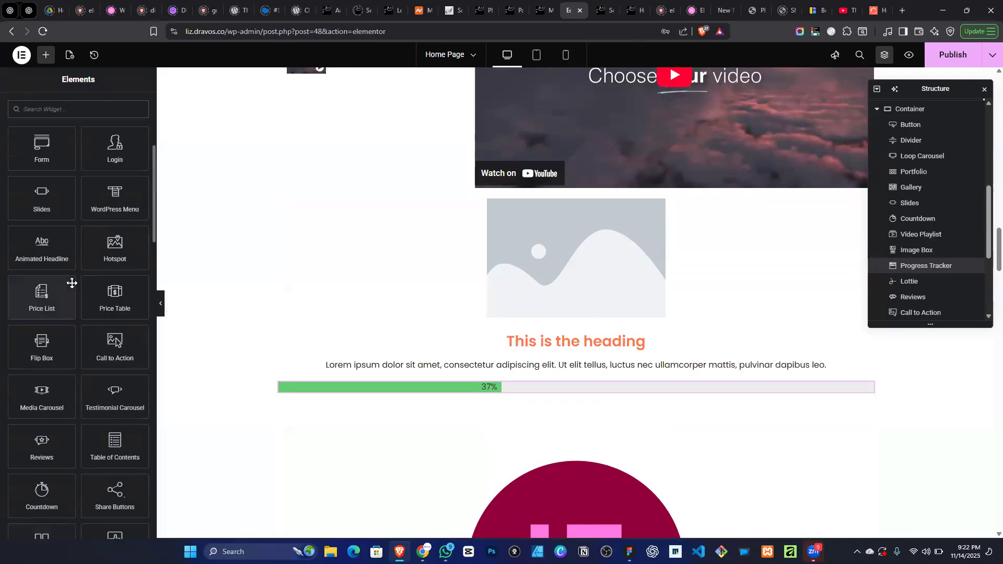
scroll(51, 245, "up", 5)
left_click(22, 210)
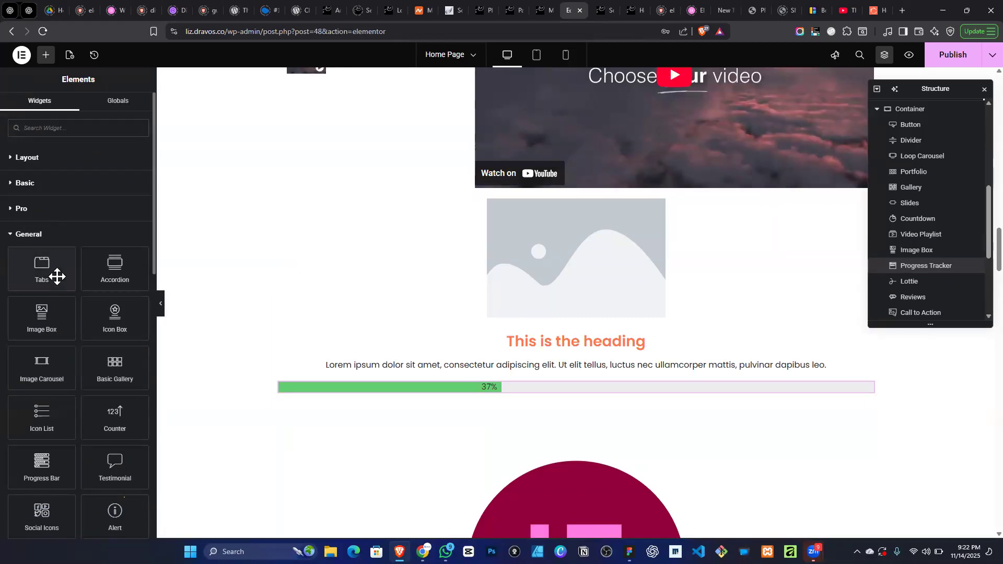
left_click_drag(37, 273, 462, 415)
scroll(575, 261, "down", 5)
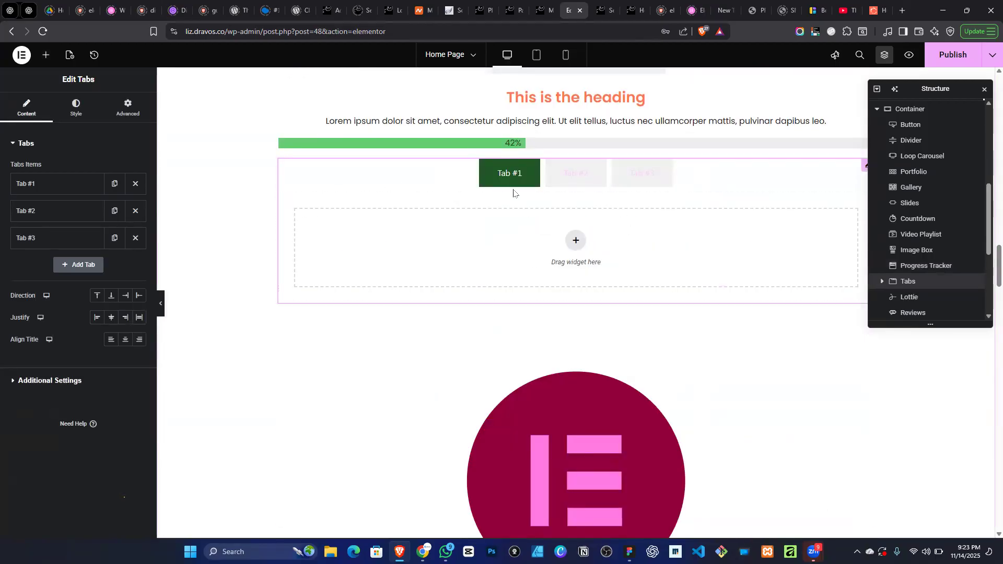
Preview the second and third tabs, then return to the first
left_click(577, 176)
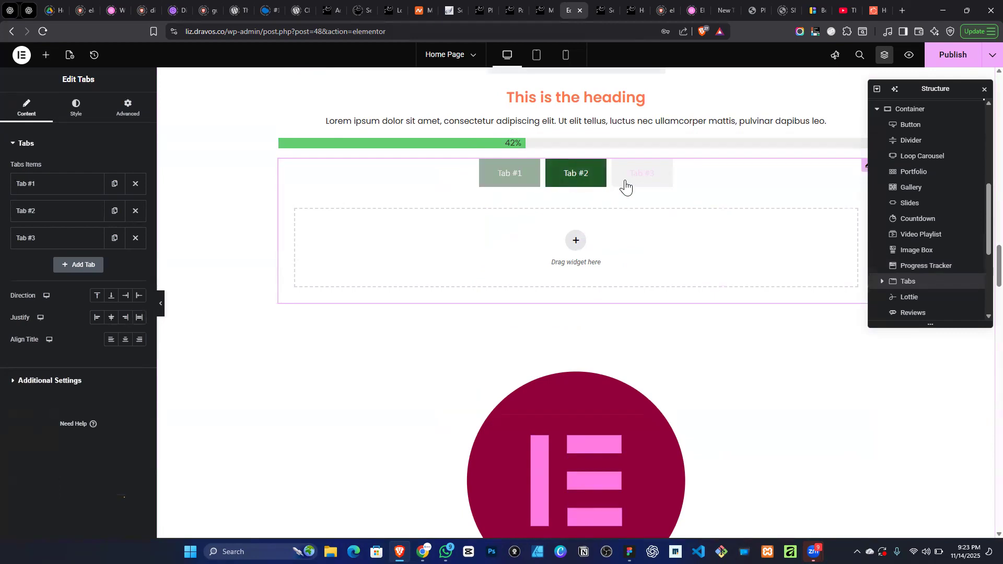
left_click(638, 180)
left_click(503, 183)
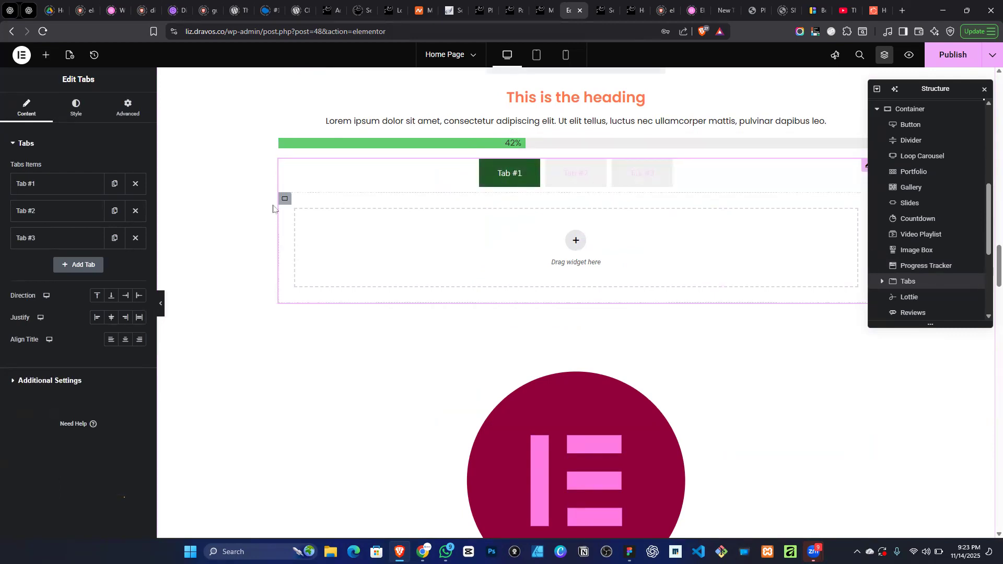
Add an HTML widget below the Tabs widget
left_click(45, 56)
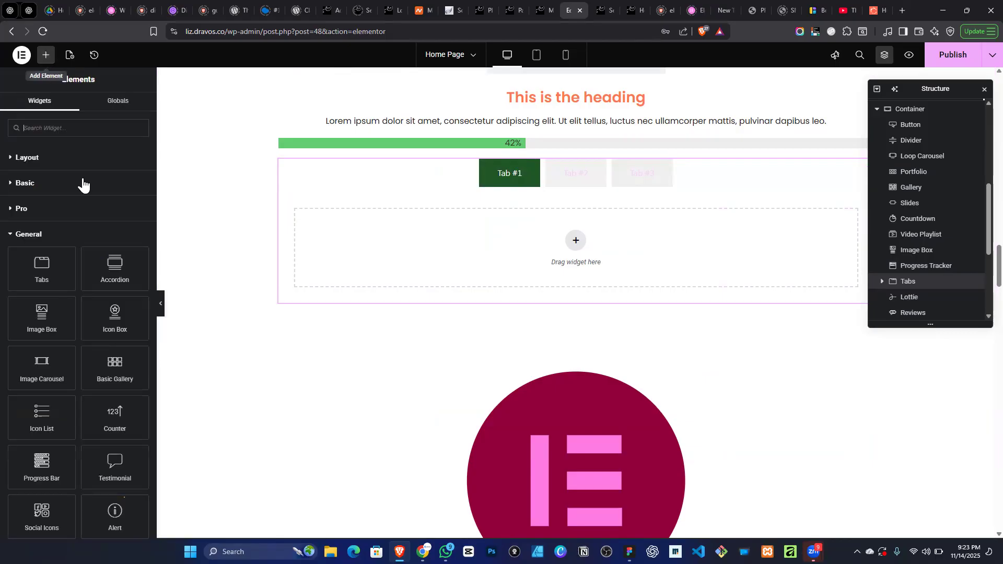
scroll(105, 280, "down", 5)
scroll(96, 294, "down", 3)
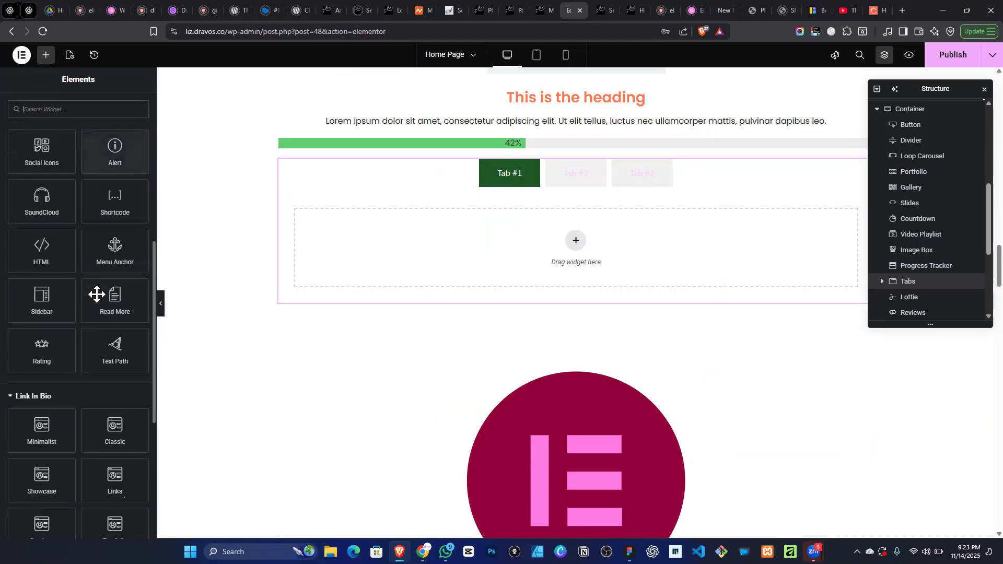
left_click_drag(36, 255, 392, 305)
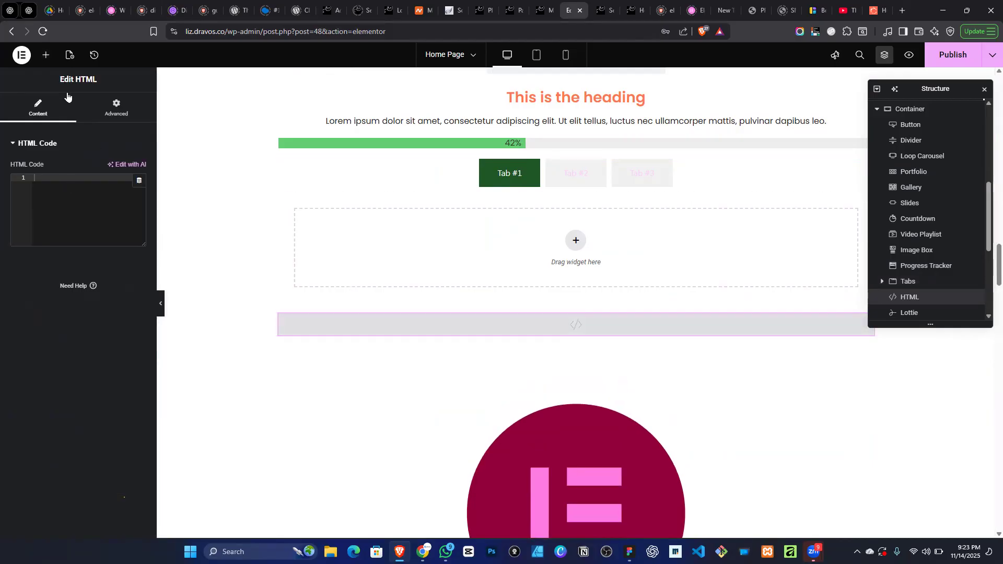
left_click(46, 55)
scroll(107, 324, "down", 10)
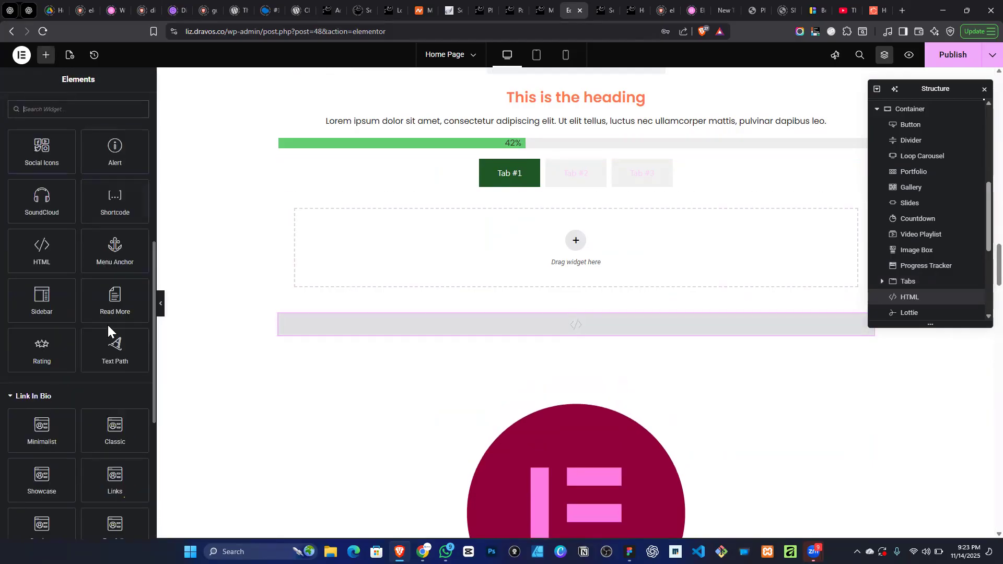
Add a Text Path widget above the HTML block with its path type set to Circle
left_click_drag(115, 225, 485, 312)
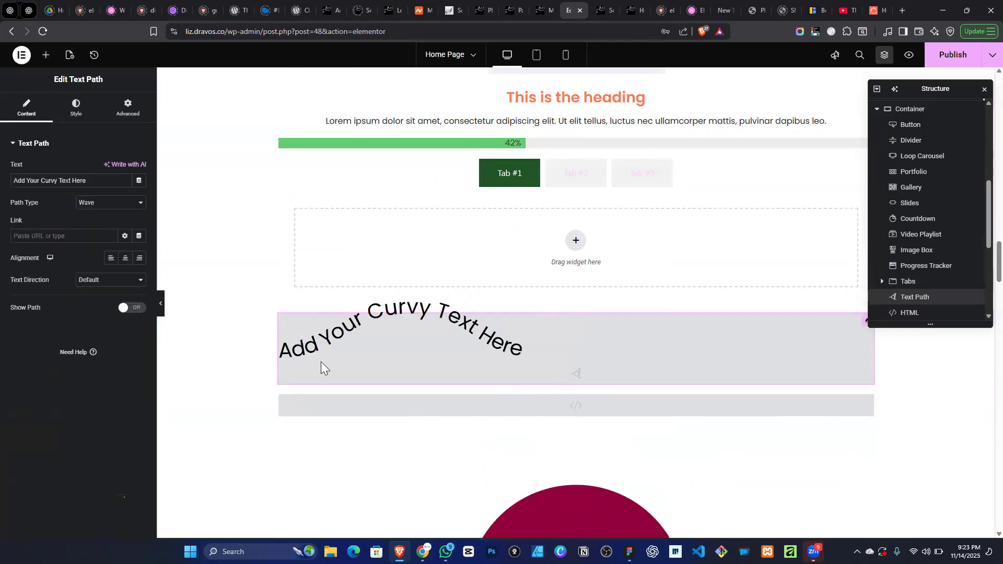
left_click(140, 204)
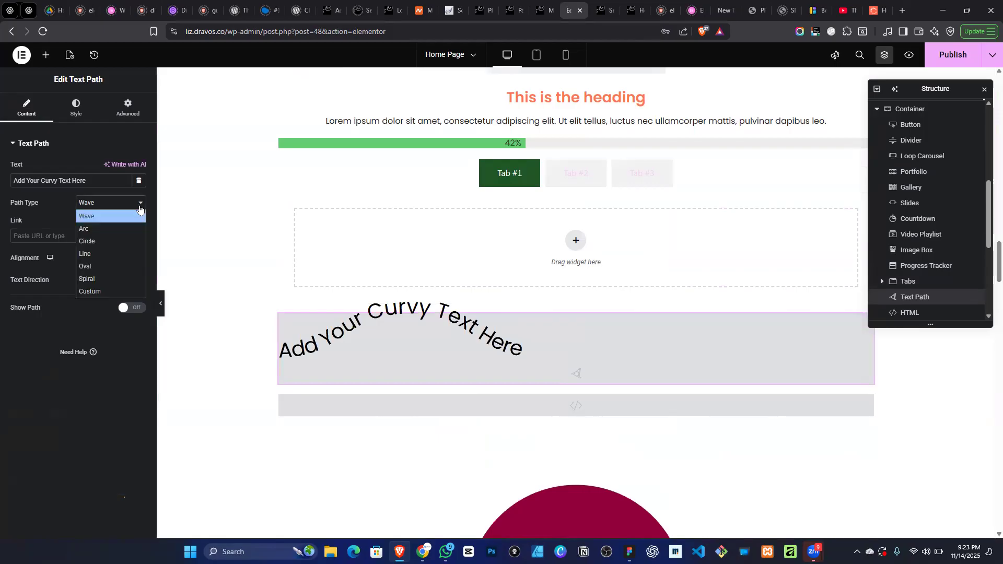
left_click(122, 248)
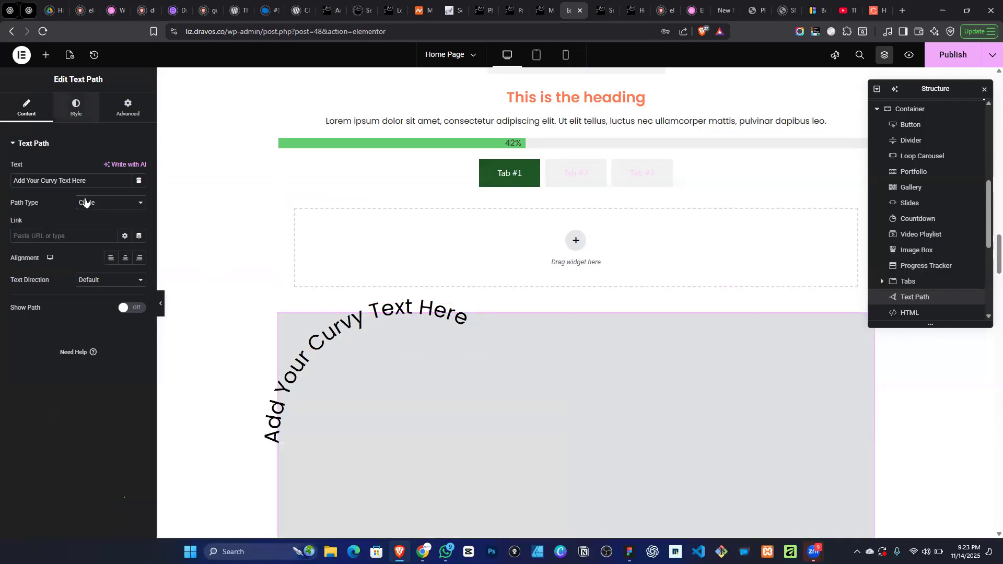
Style the circular text with size 200, rotation 197 and word spacing 6
left_click(75, 107)
left_click_drag(73, 180, 26, 176)
left_click_drag(11, 212, 42, 213)
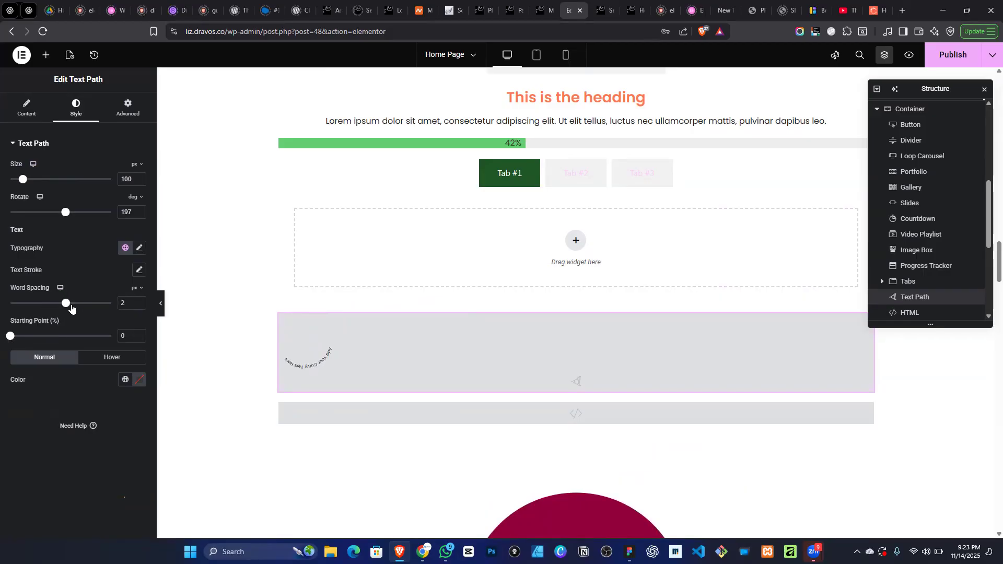
left_click_drag(168, 301, 27, 309)
mouse_move(21, 180)
left_mouse_down()
mouse_move(65, 195)
mouse_move(35, 180)
left_mouse_up()
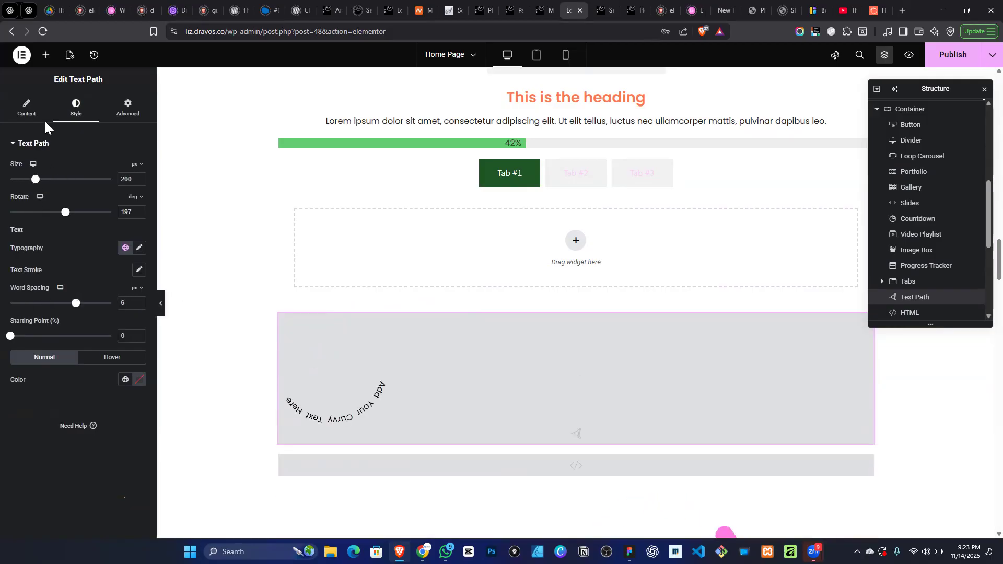
left_click(28, 108)
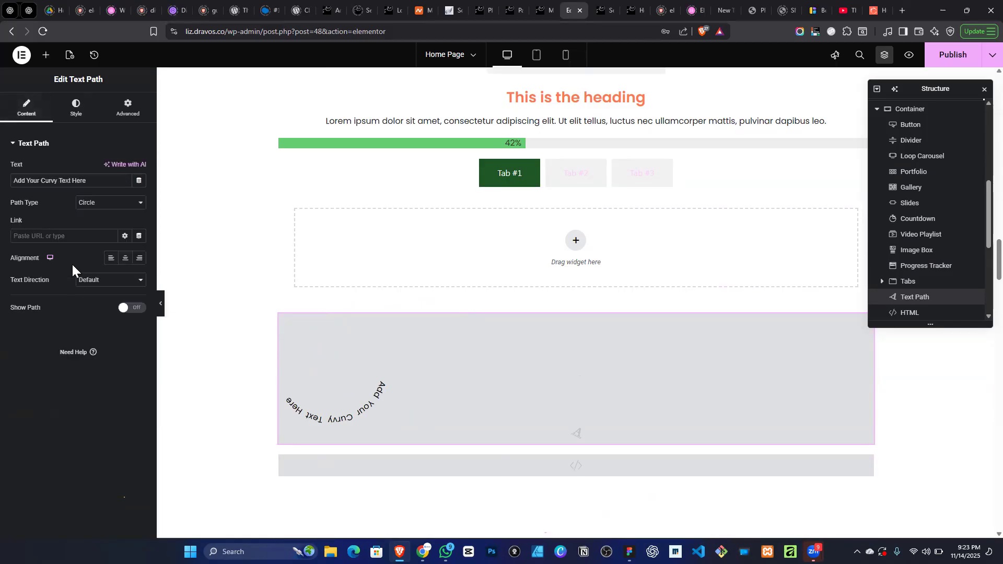
Expand the Site, Single and WordPress widget groups in the Elements panel
scroll(60, 331, "down", 15)
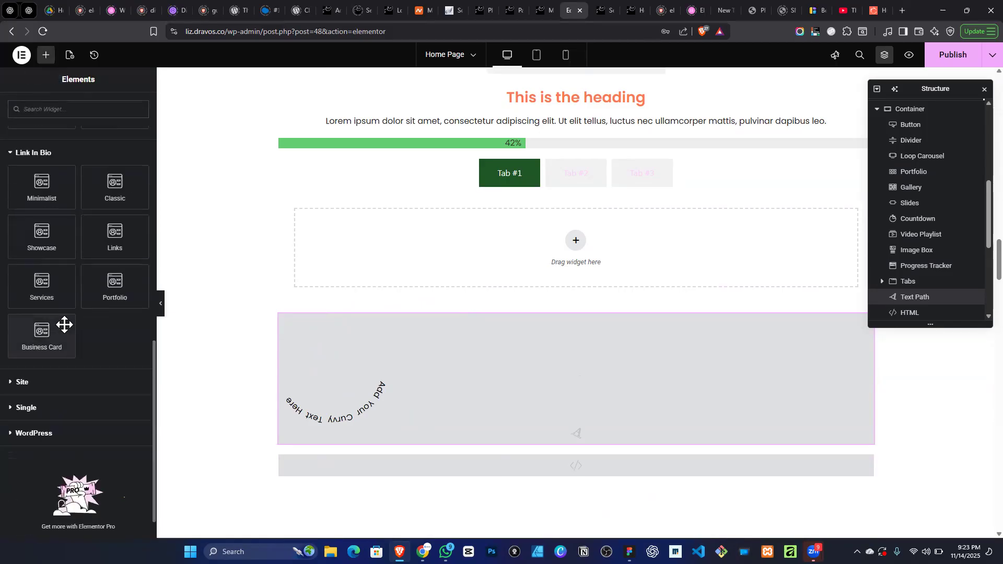
left_click(32, 346)
scroll(51, 320, "down", 3)
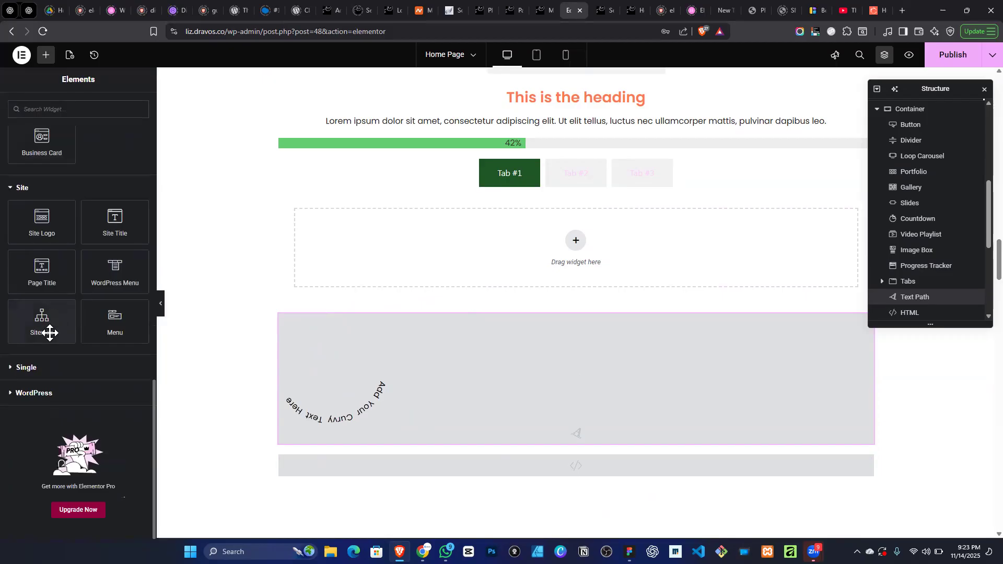
left_click(28, 368)
scroll(50, 327, "down", 5)
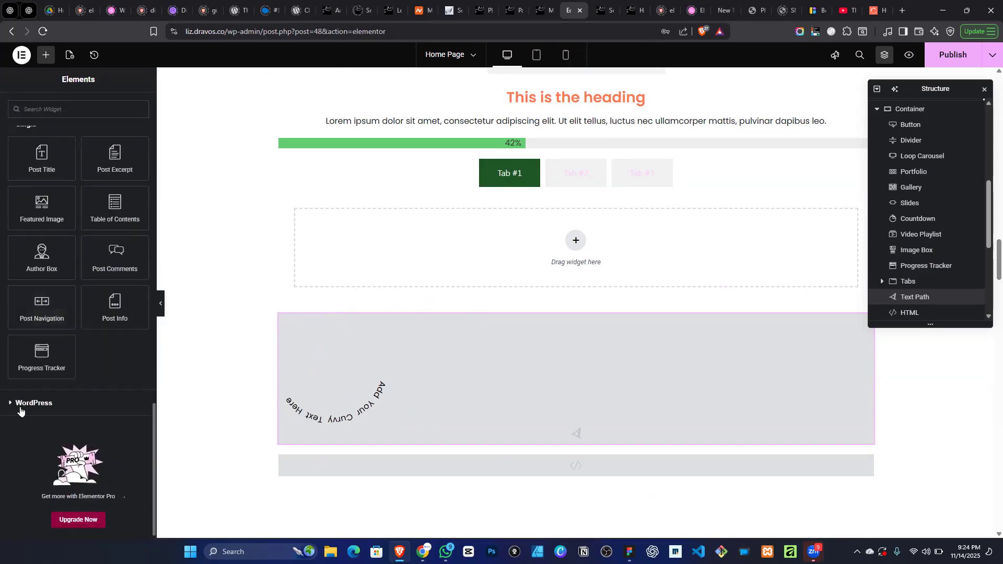
left_click(24, 403)
scroll(73, 389, "down", 2)
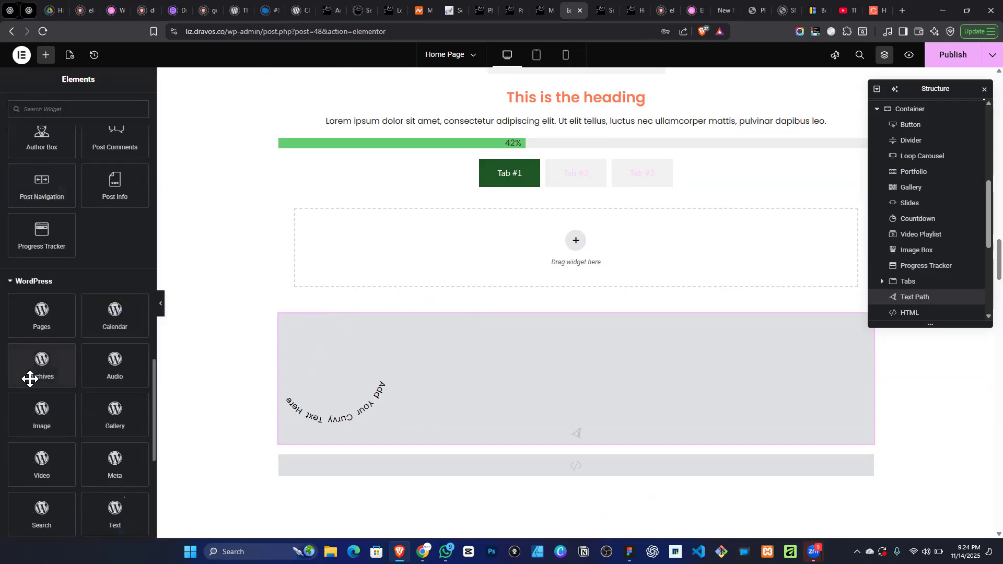
scroll(20, 380, "down", 5)
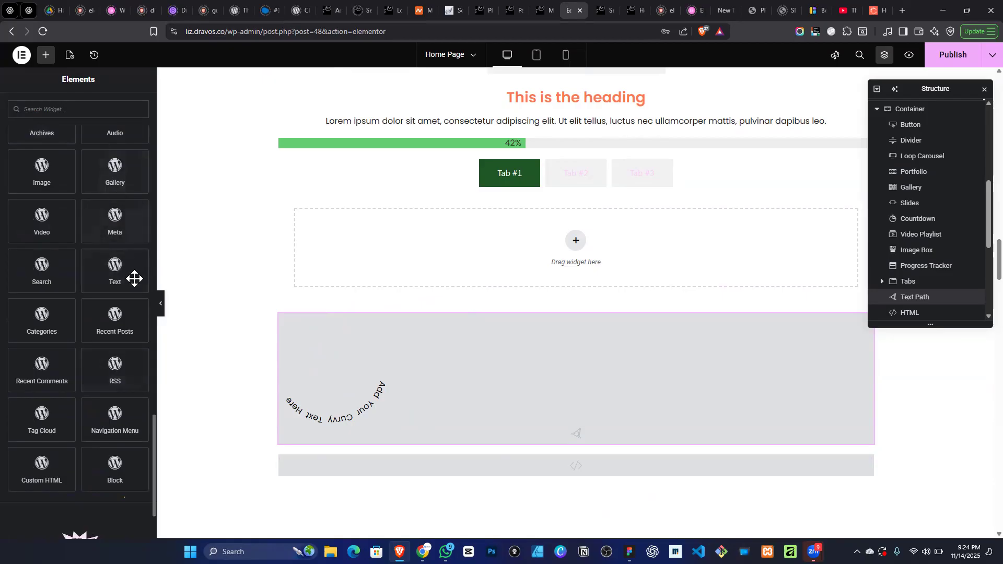
scroll(126, 178, "up", 2)
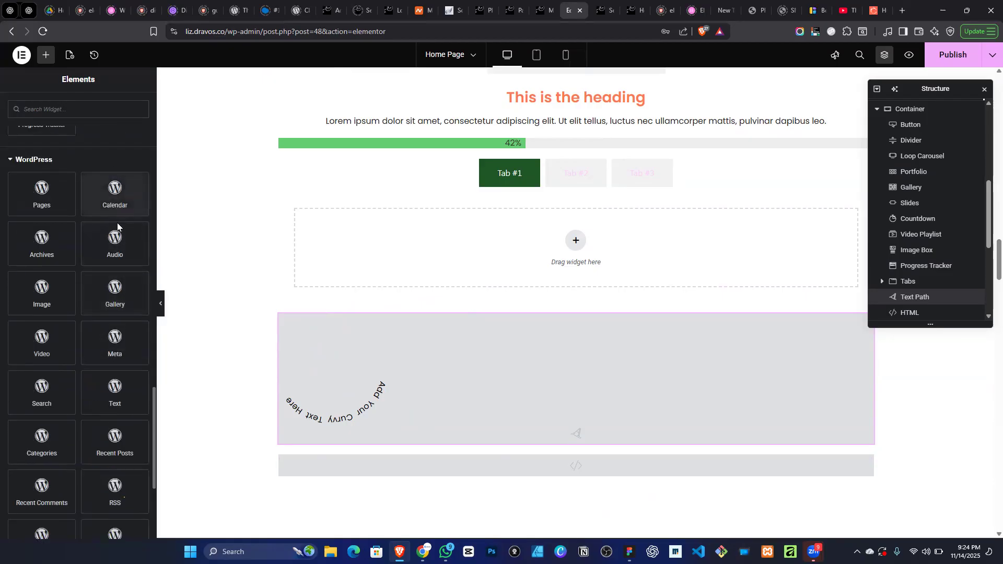
Add an Audio widget above the Text Path
left_click_drag(115, 244, 386, 329)
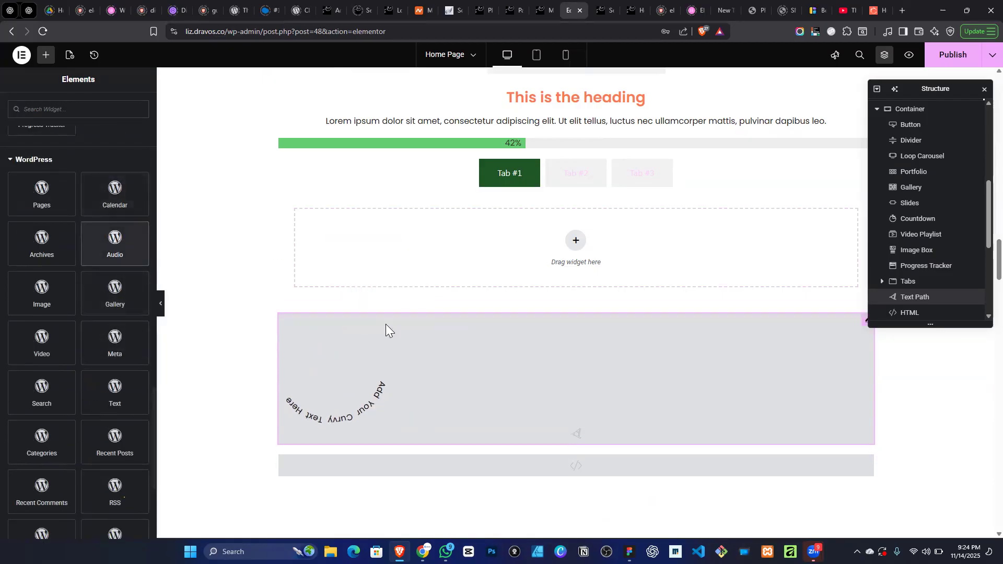
left_click_drag(114, 250, 392, 307)
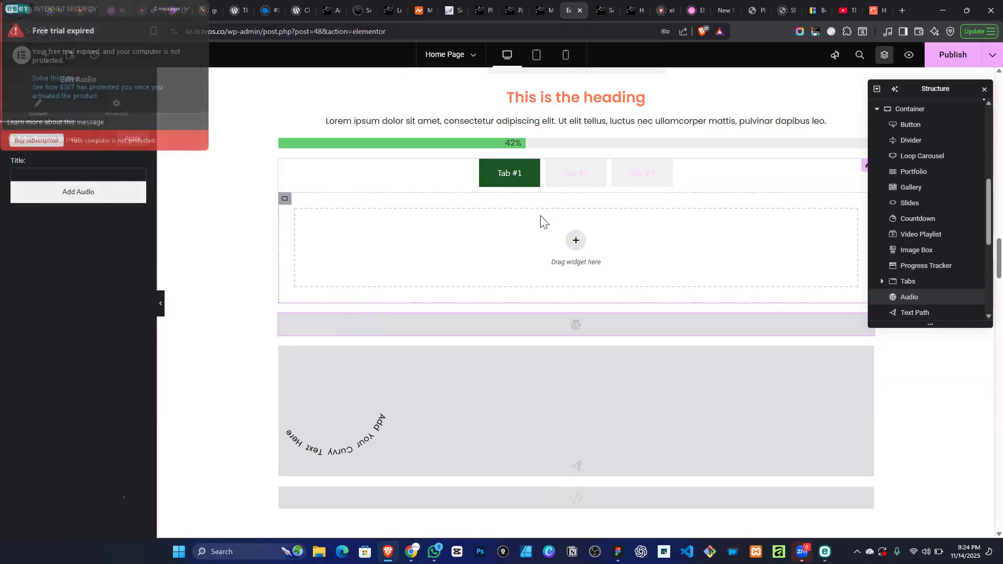
scroll(542, 216, "up", 15)
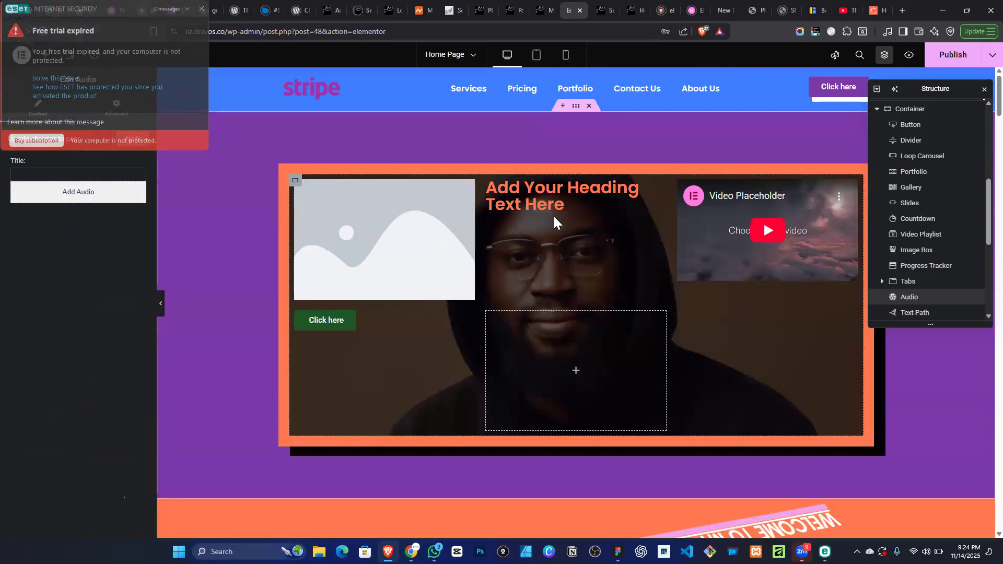
Dismiss the antivirus notice, bring back the widget list, and go to the Plugins page
left_click(202, 9)
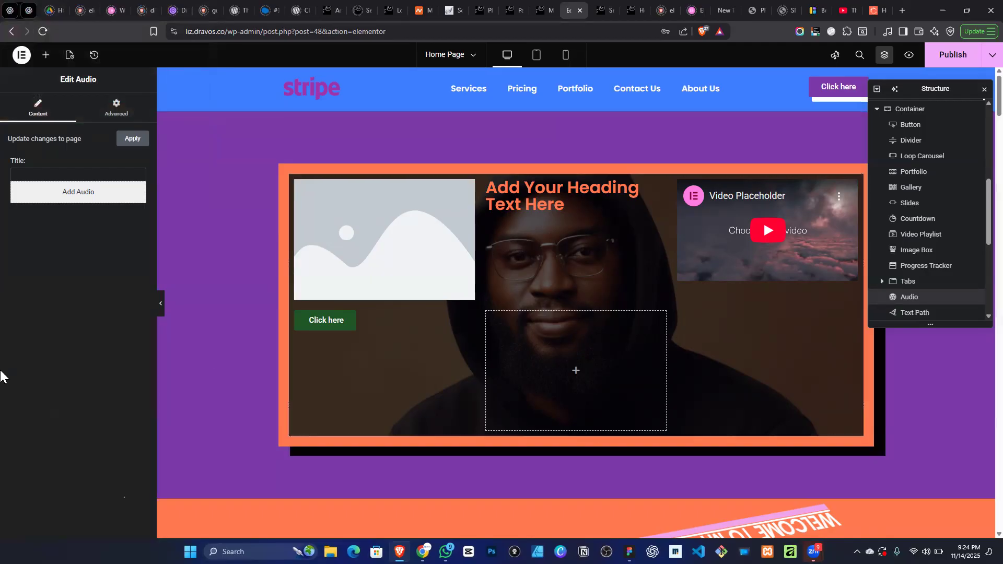
left_click(45, 56)
scroll(72, 314, "down", 8)
scroll(74, 312, "down", 15)
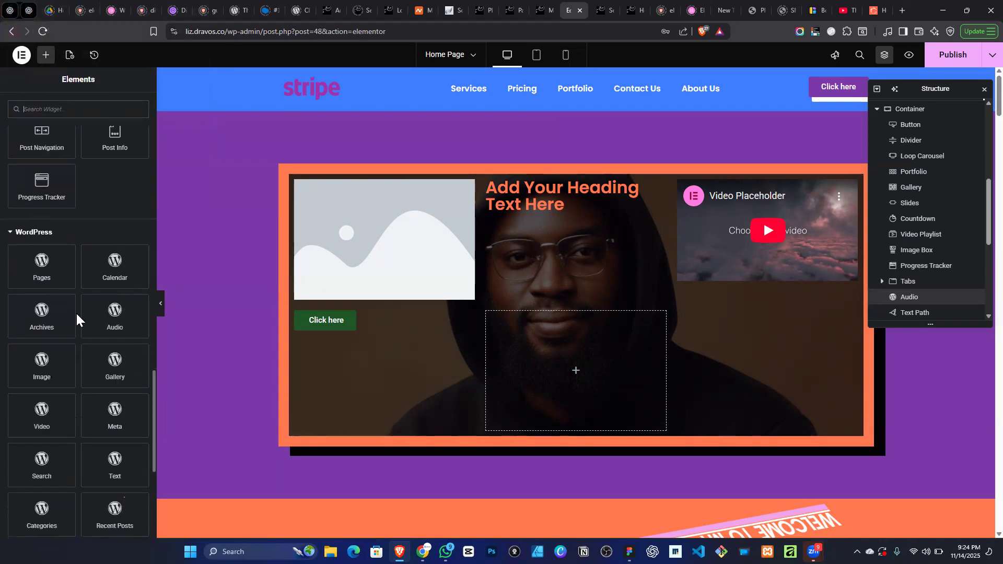
scroll(123, 254, "up", 20)
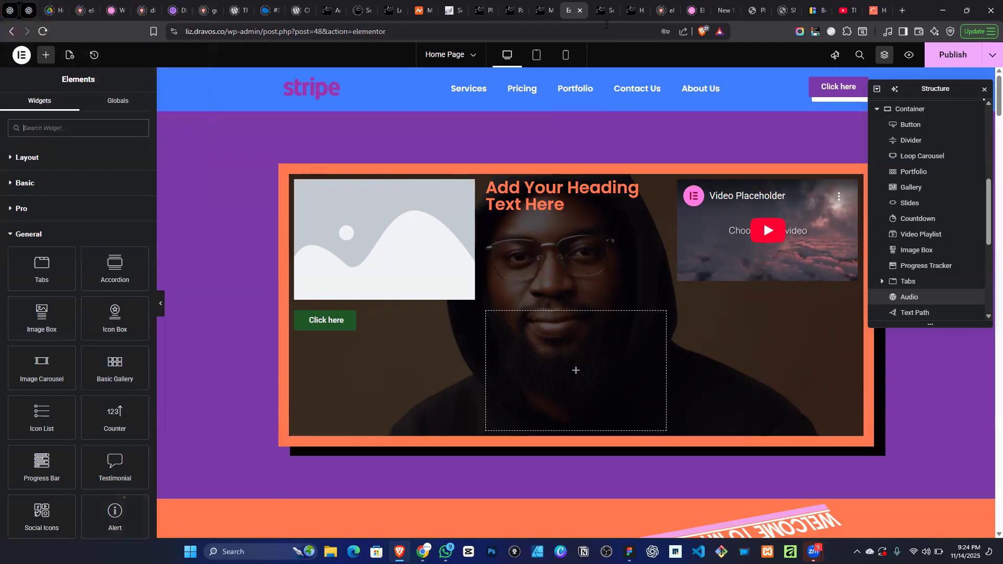
left_click(488, 10)
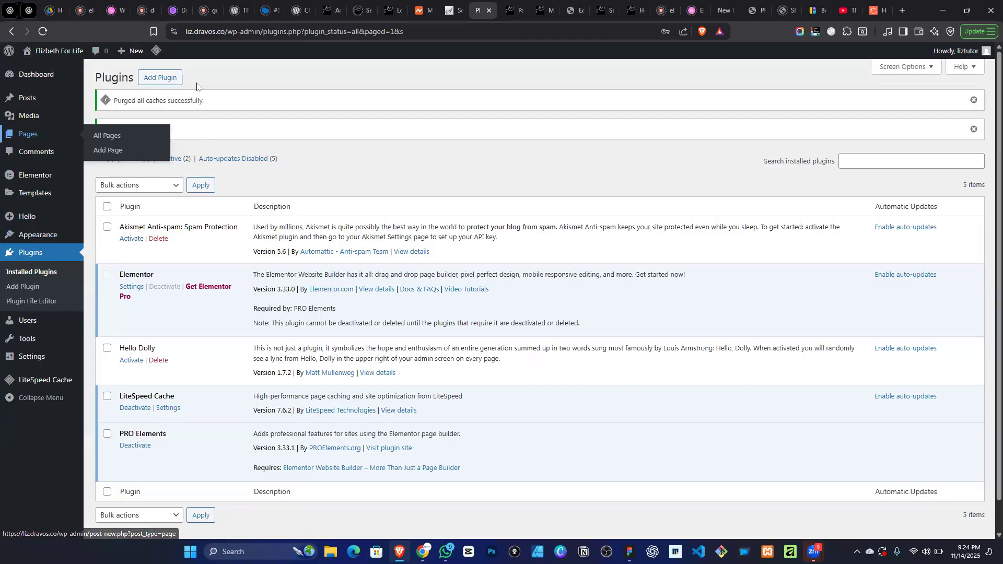
Search new plugins for 'eleme' and install ElementsKit Elementor Addons and Templates
left_click(177, 81)
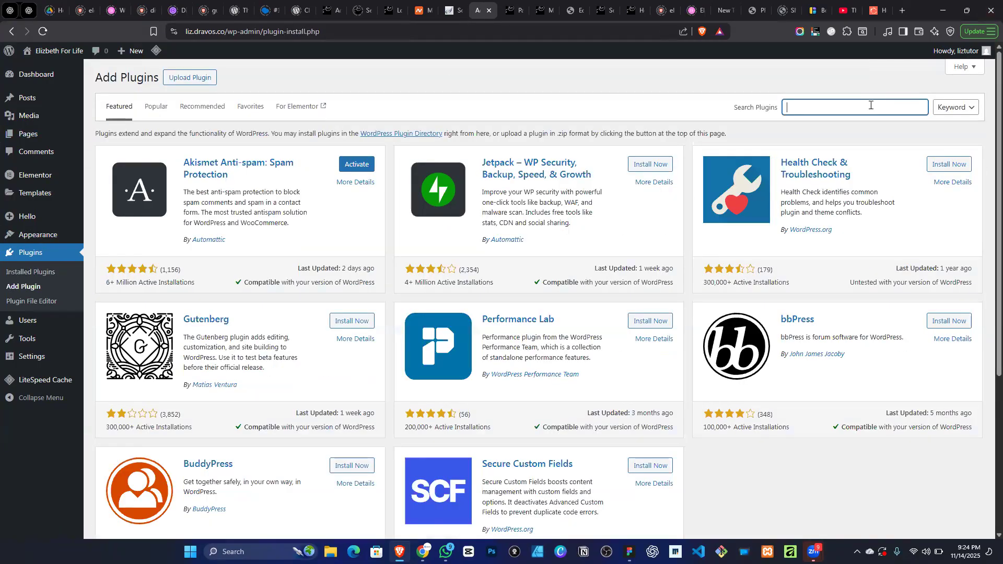
left_click(871, 105)
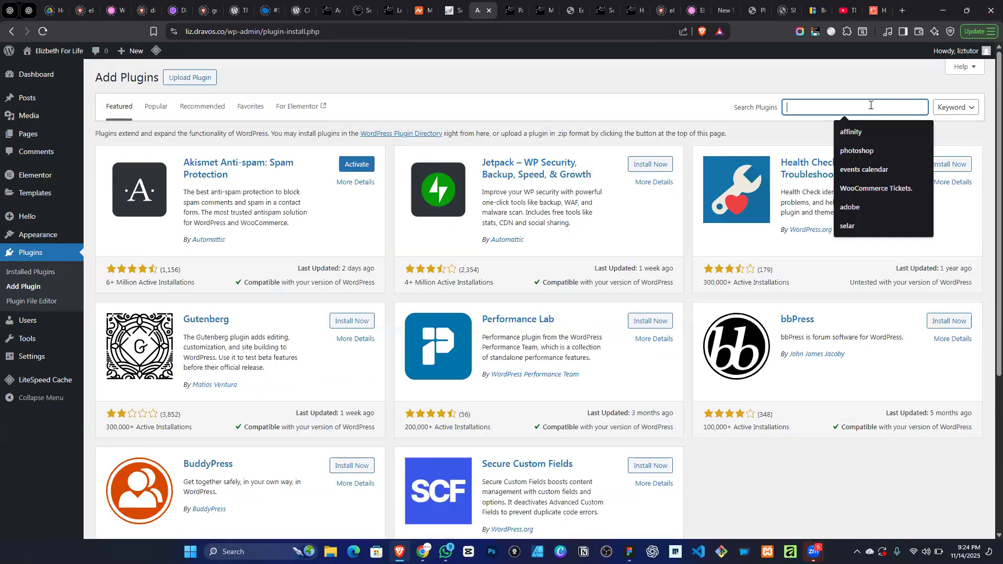
type("elementor")
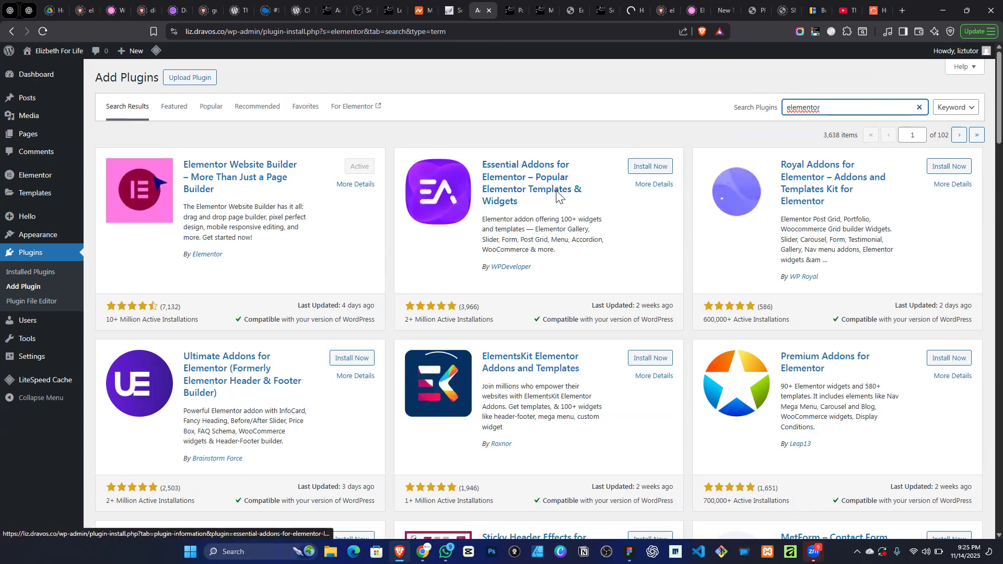
left_click(638, 361)
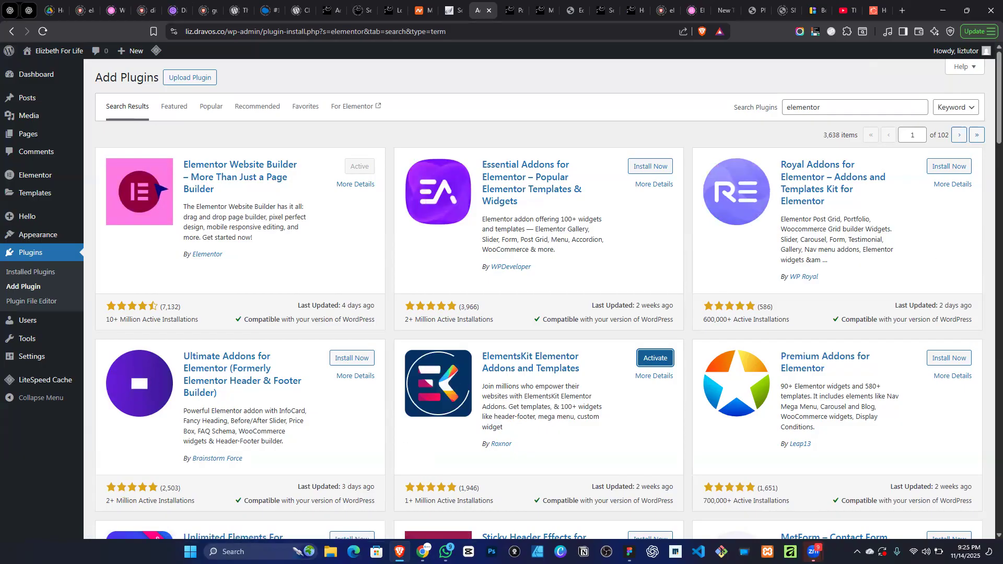
Install the Essential Addons for Elementor plugin
left_click(650, 166)
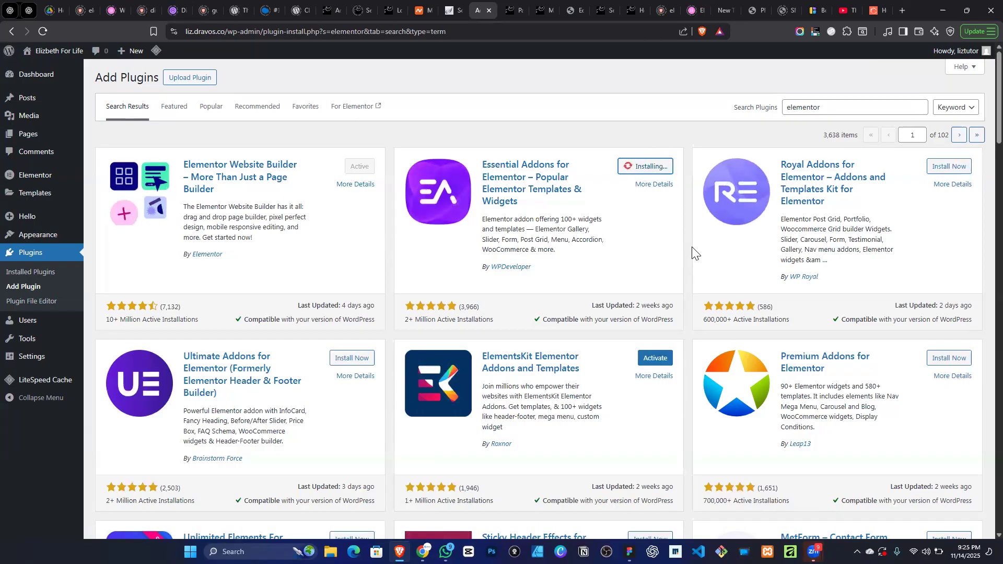
scroll(761, 264, "down", 5)
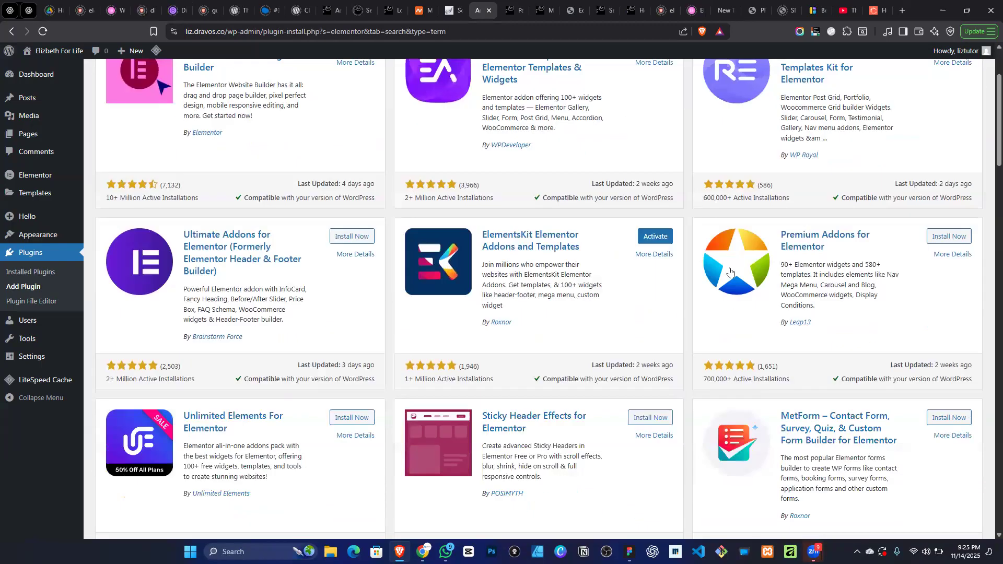
scroll(519, 239, "down", 10)
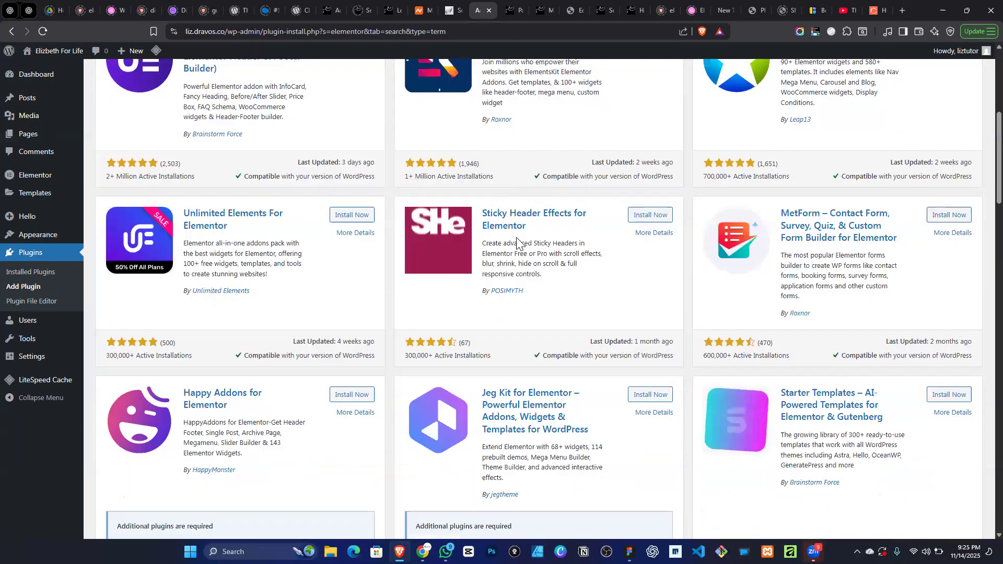
scroll(519, 204, "up", 5)
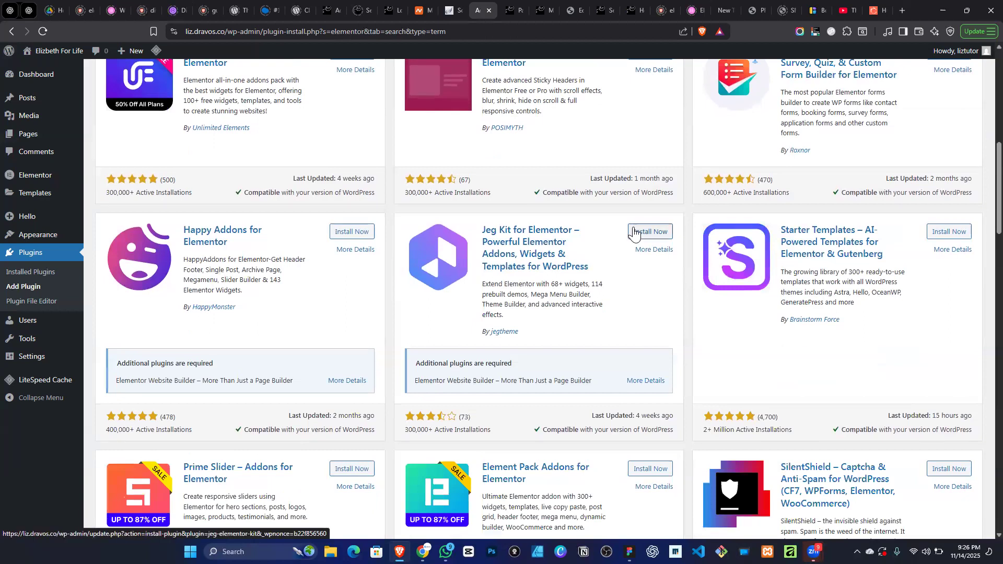
Install Jeg Kit for Elementor, then activate ElementsKit
left_click(635, 232)
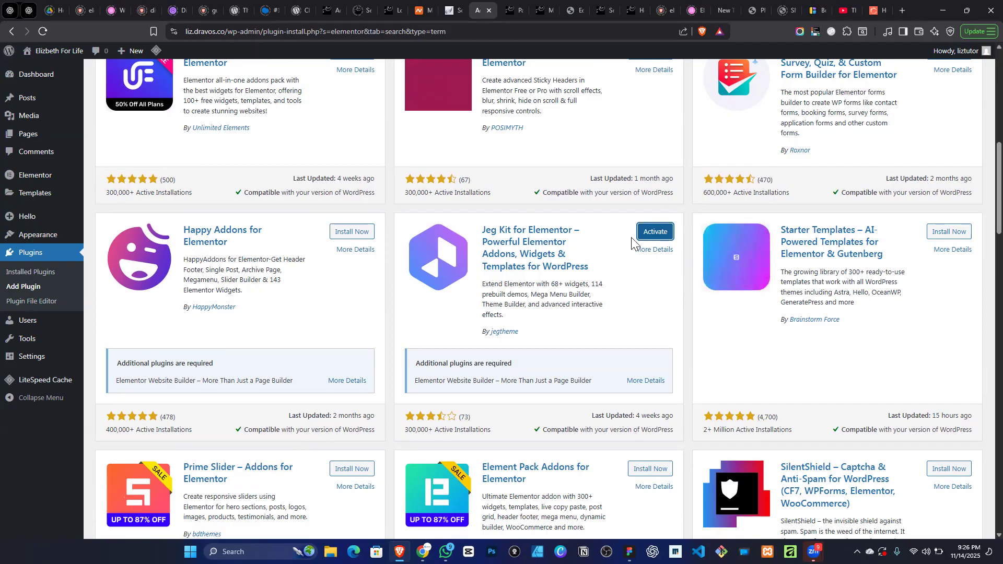
scroll(649, 237, "up", 10)
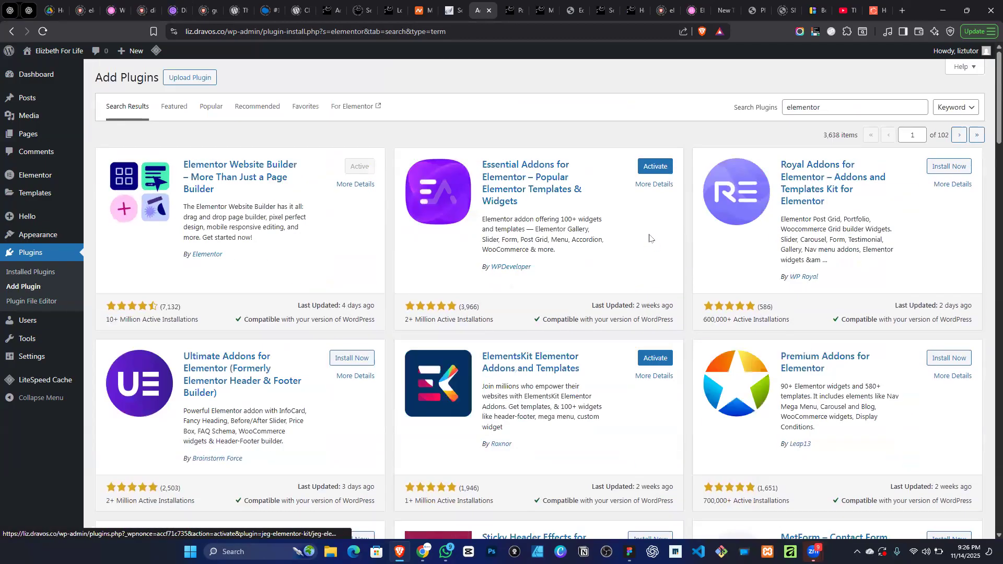
scroll(650, 240, "down", 8)
scroll(650, 238, "down", 5)
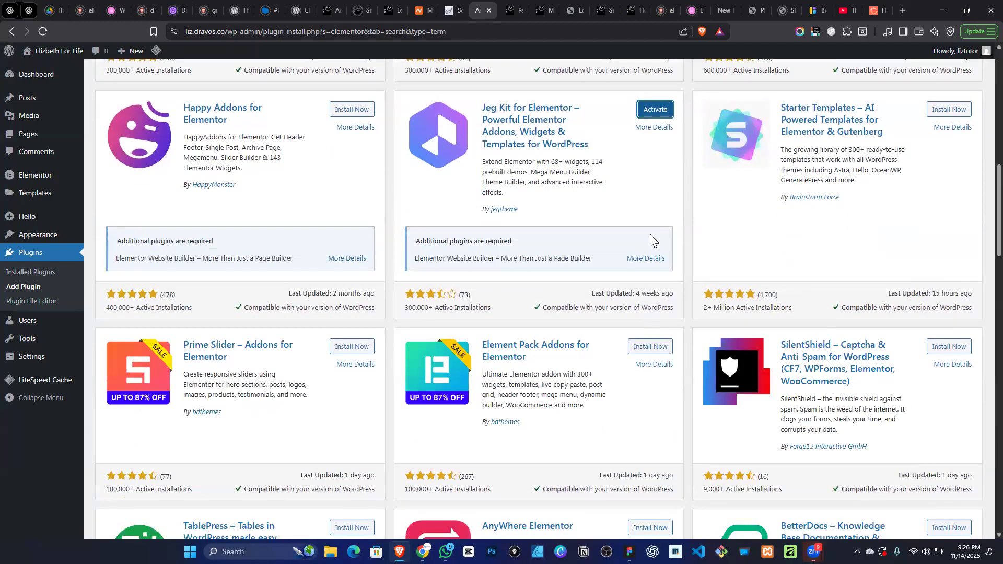
scroll(650, 237, "up", 5)
scroll(651, 241, "up", 7)
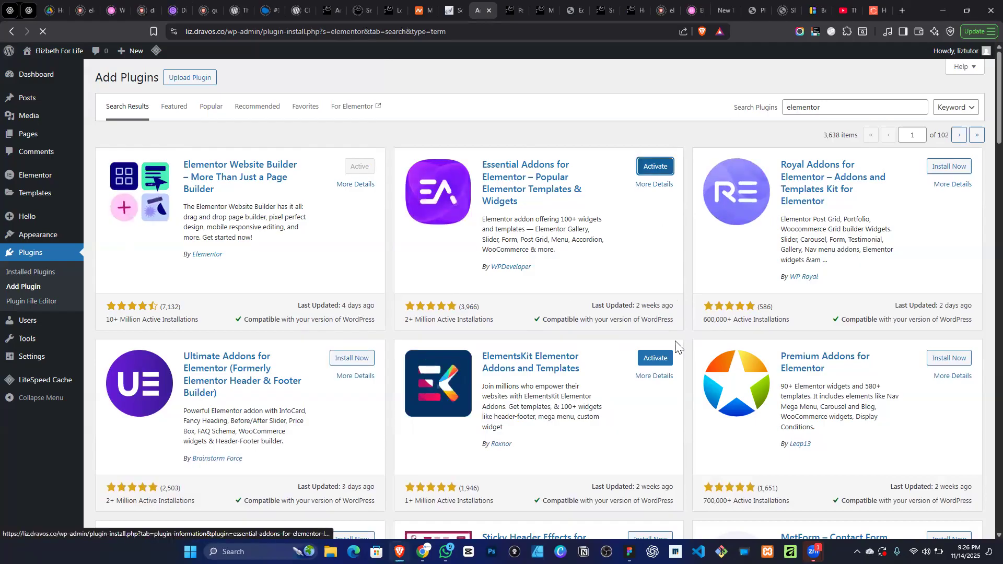
left_click(648, 358)
scroll(650, 378, "down", 7)
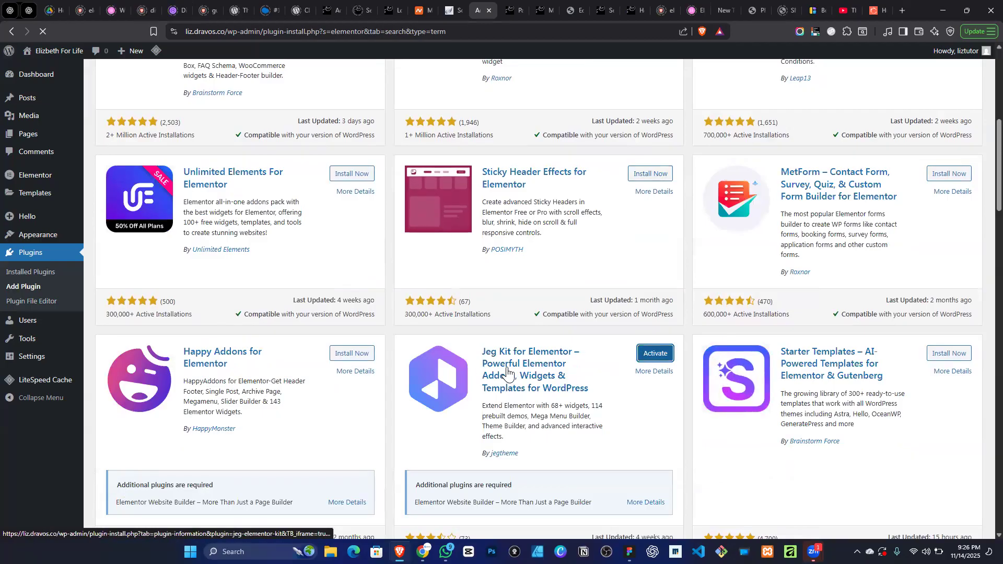
Skip the Jeg Kit setup wizard and confirm ElementsKit Lite, Essential Addons and Jeg Kit are active
right_click(29, 277)
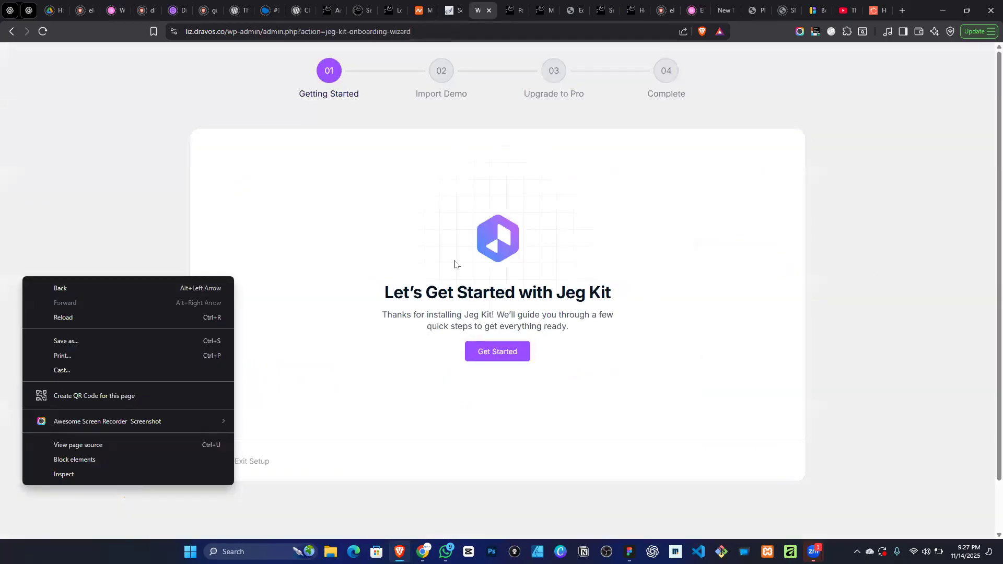
left_click(276, 534)
left_click(251, 462)
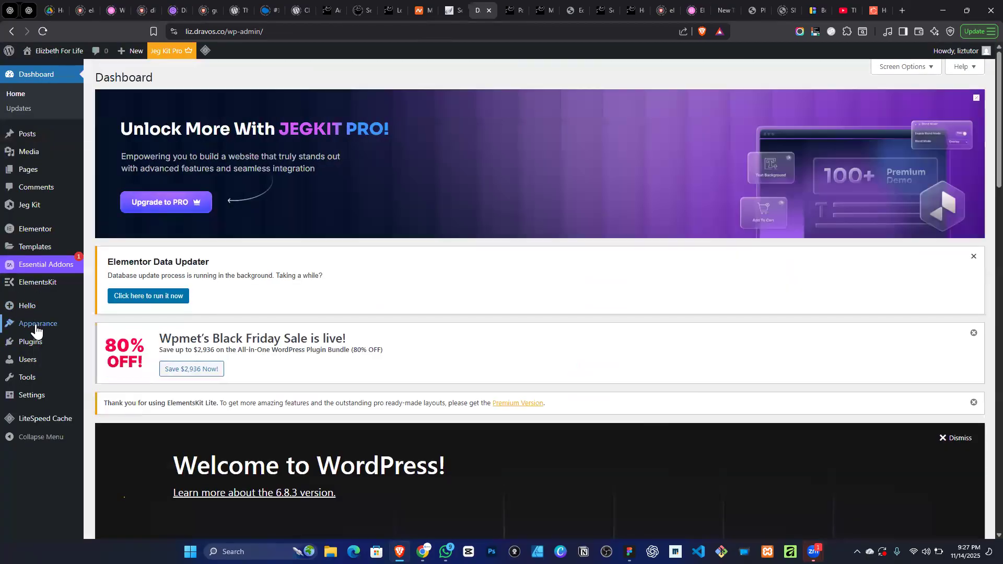
mouse_move(31, 347)
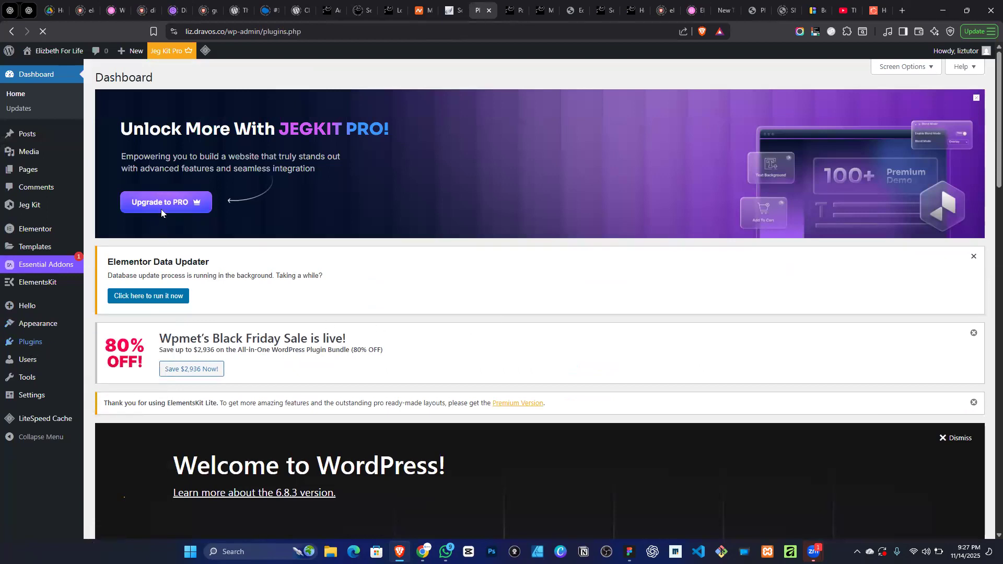
scroll(167, 156, "down", 6)
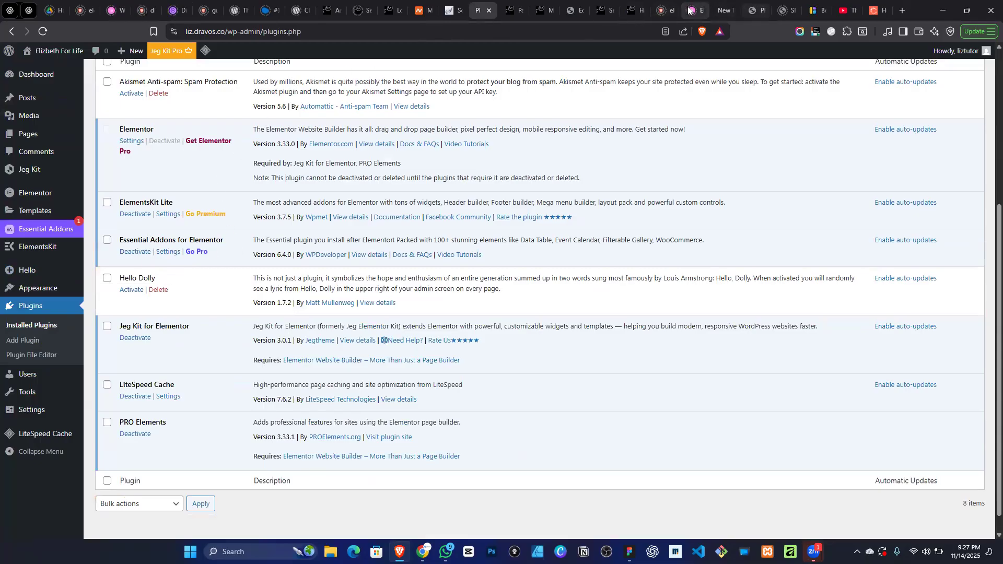
Back in the Home Page editor, save with Ctrl+S and expand the Layout widget group
left_click(570, 10)
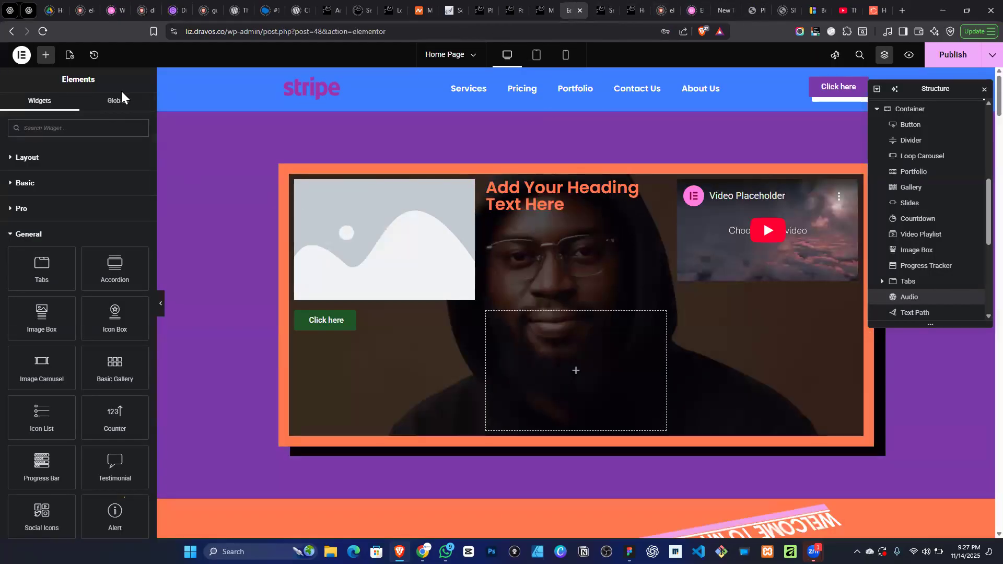
key("ctrl+s")
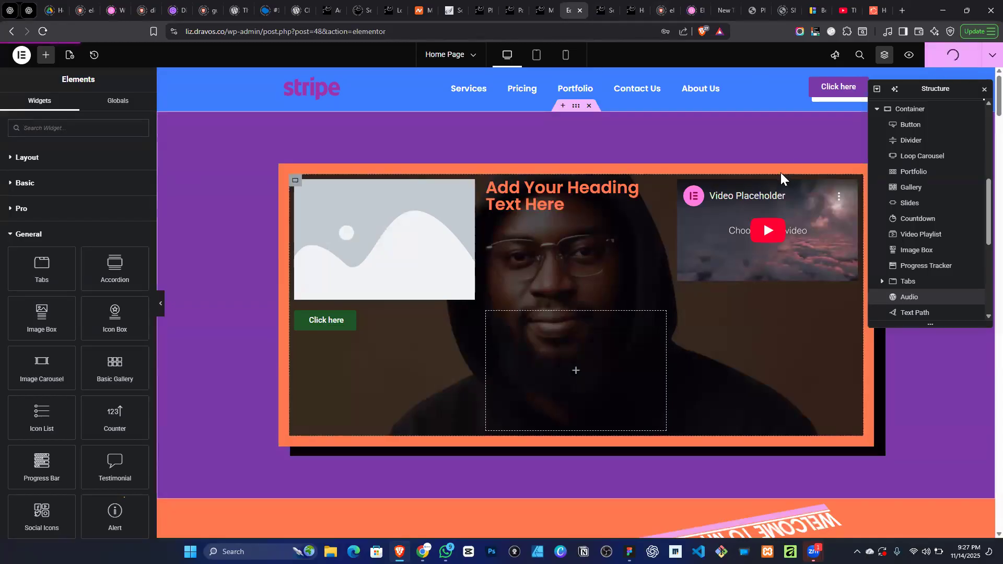
scroll(478, 171, "down", 15)
scroll(517, 199, "down", 20)
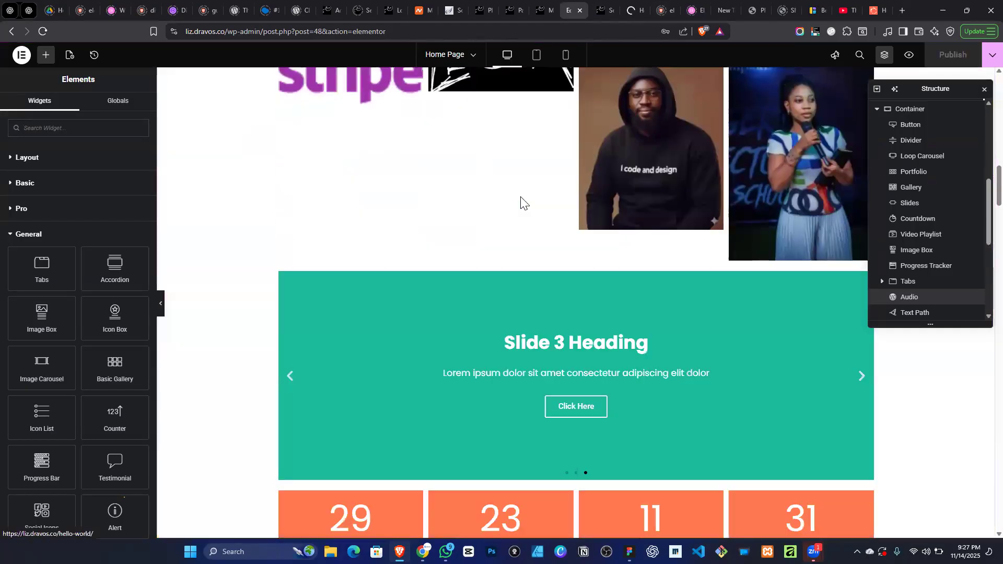
scroll(523, 204, "down", 10)
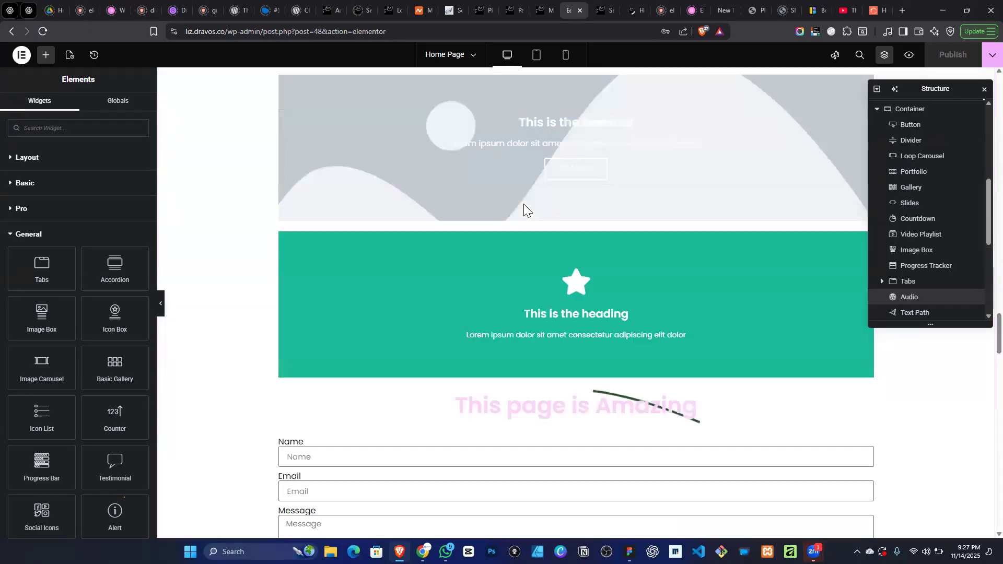
scroll(523, 203, "down", 20)
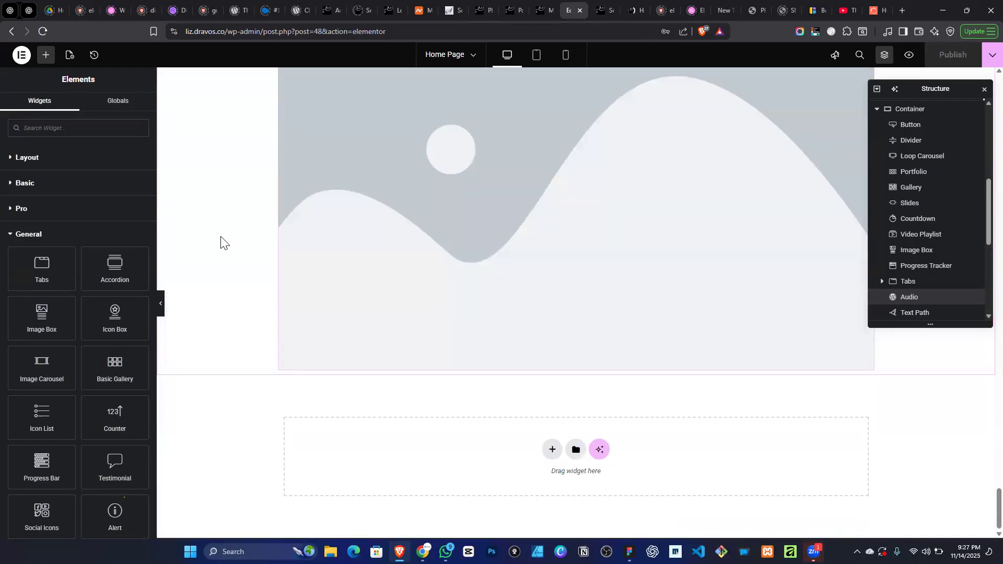
scroll(417, 189, "up", 20)
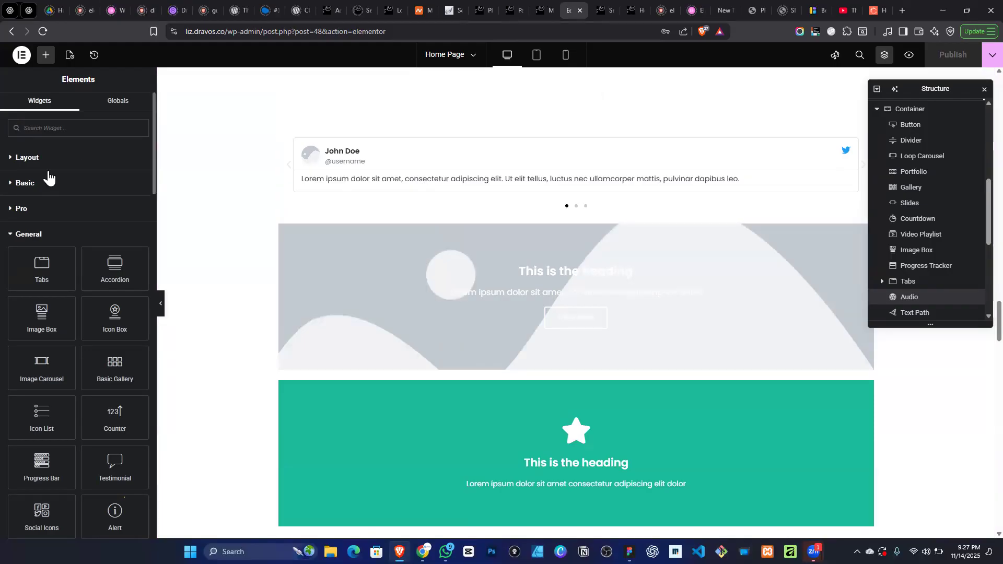
left_click(21, 162)
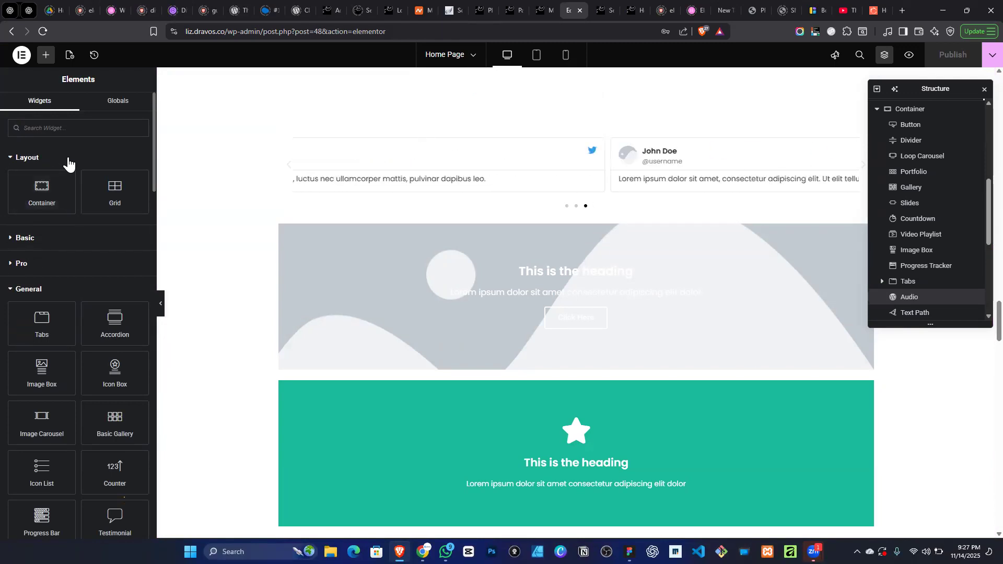
scroll(70, 166, "down", 10)
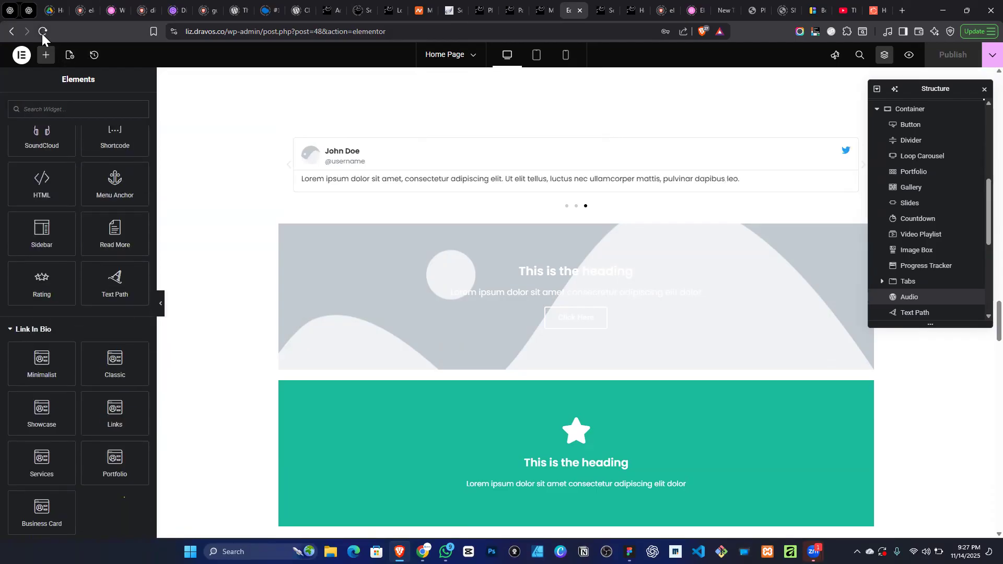
scroll(71, 318, "down", 10)
scroll(34, 132, "down", 3)
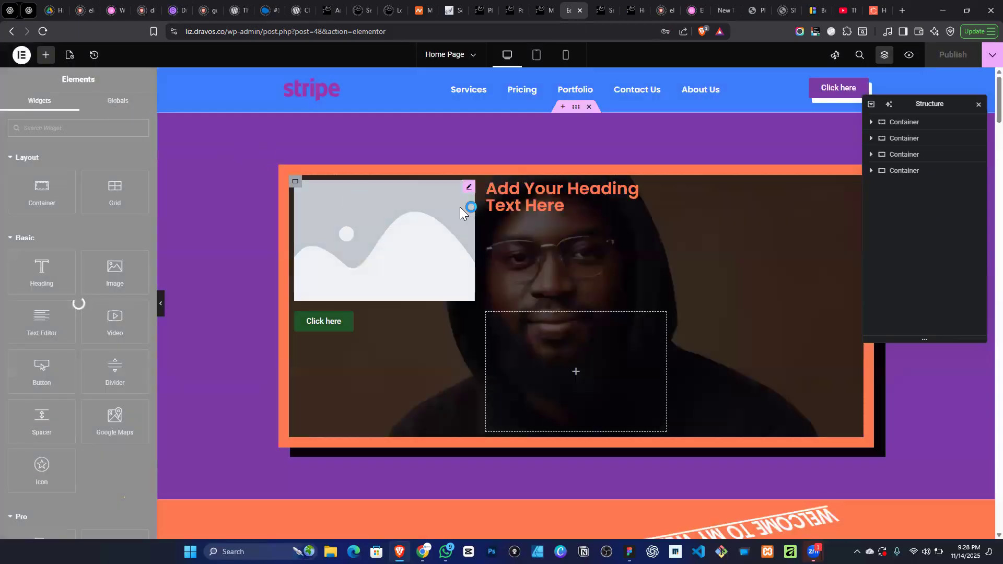
scroll(466, 209, "down", 9)
scroll(468, 209, "up", 10)
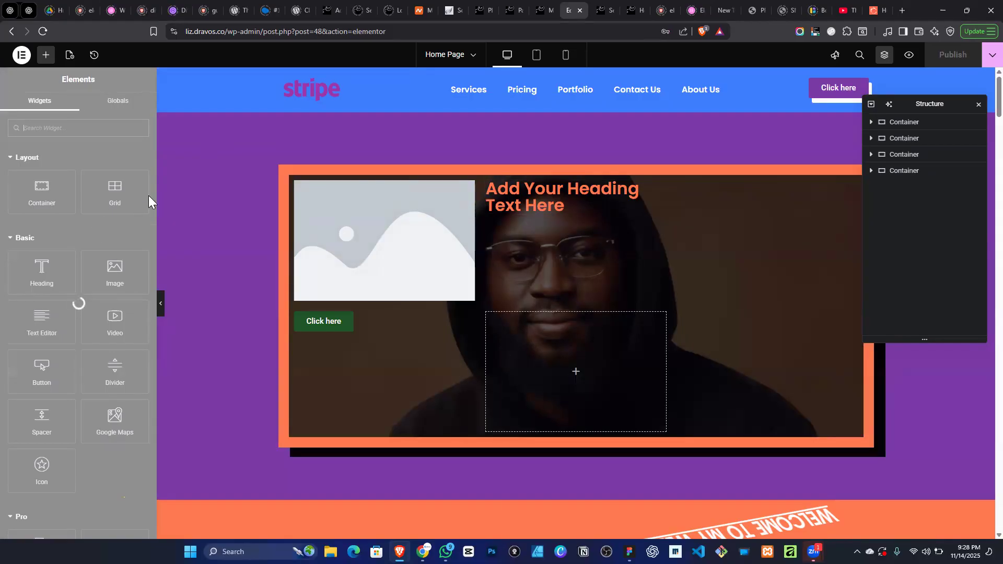
scroll(626, 208, "down", 13)
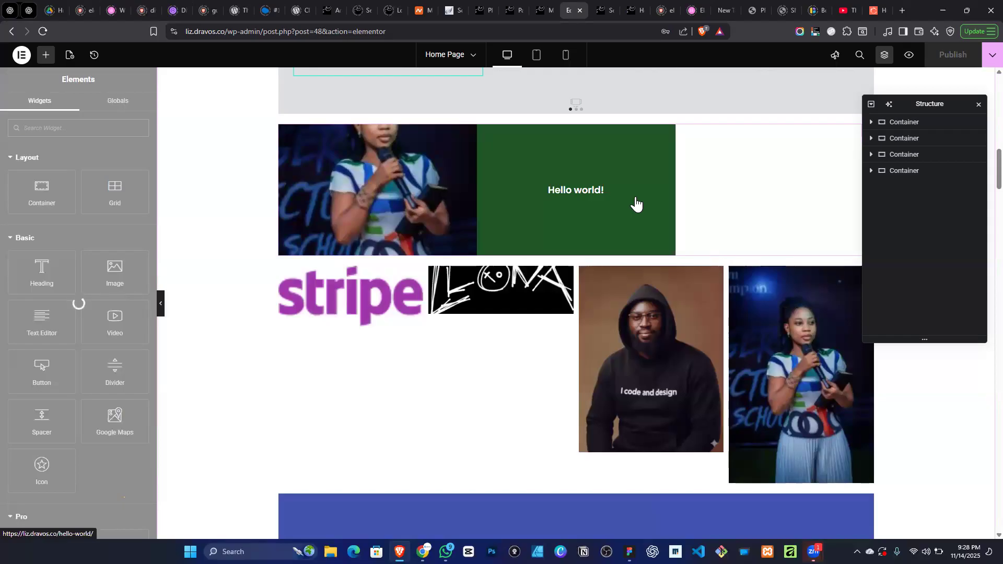
scroll(261, 209, "down", 5)
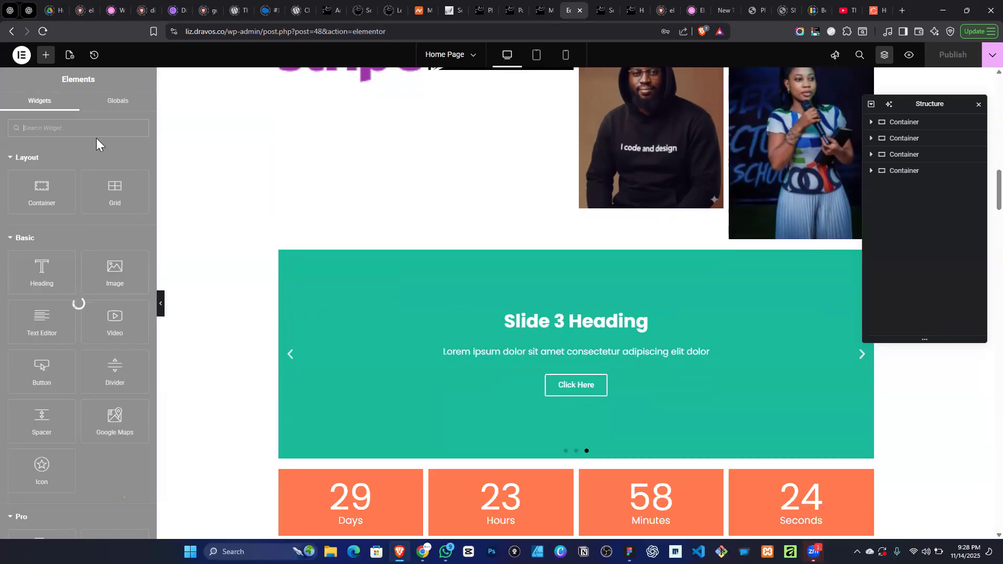
scroll(82, 339, "down", 2)
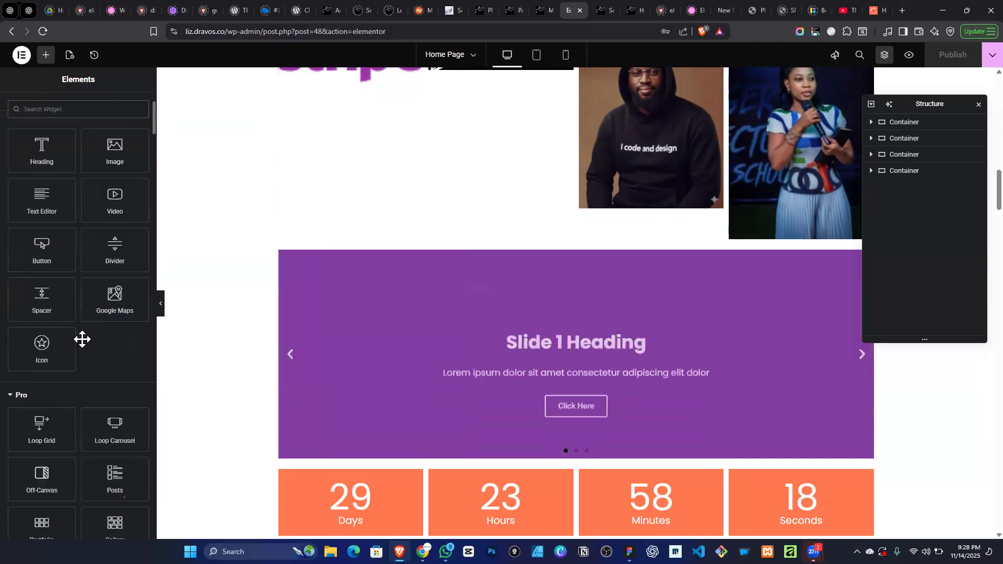
scroll(82, 339, "down", 15)
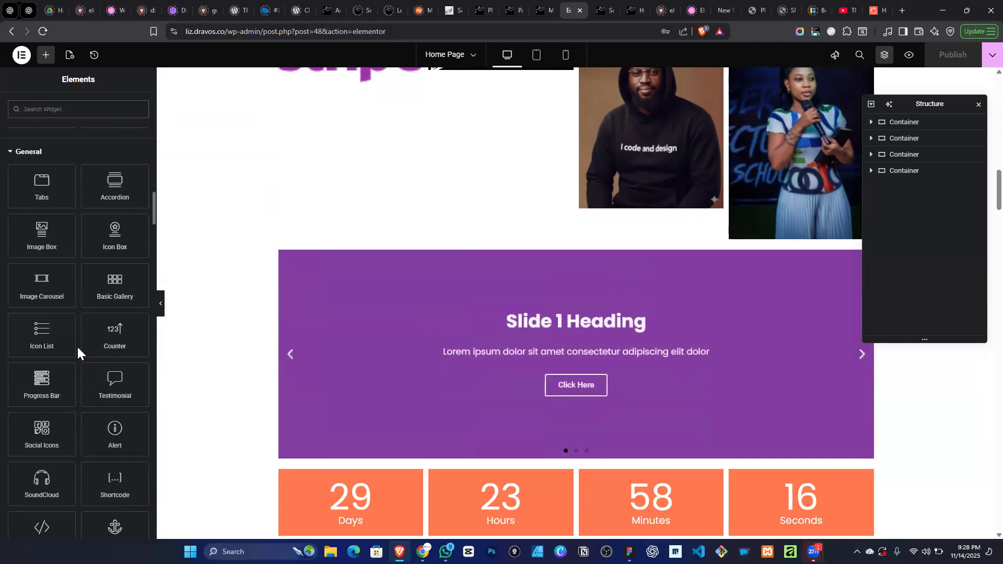
scroll(76, 292, "down", 7)
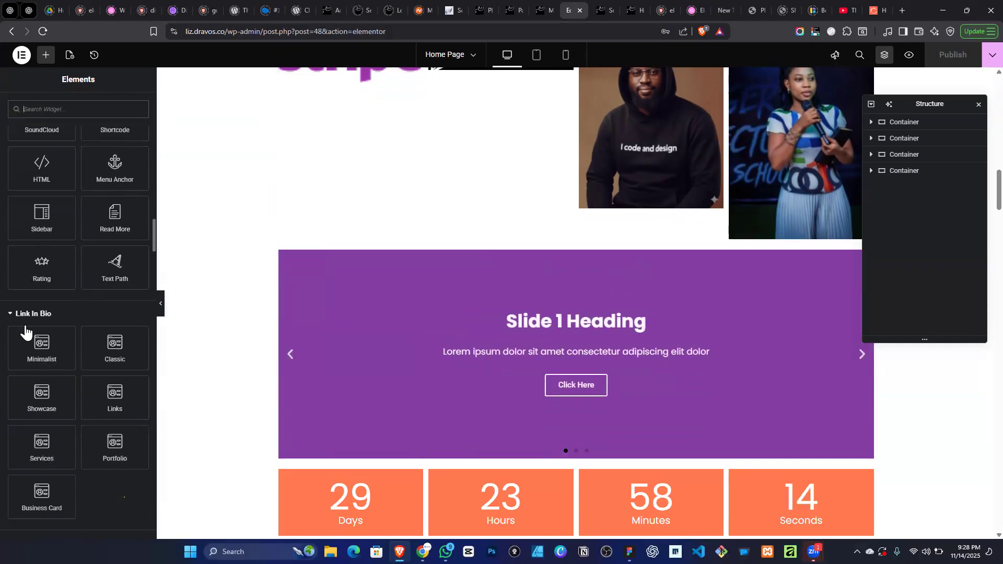
scroll(32, 332, "down", 7)
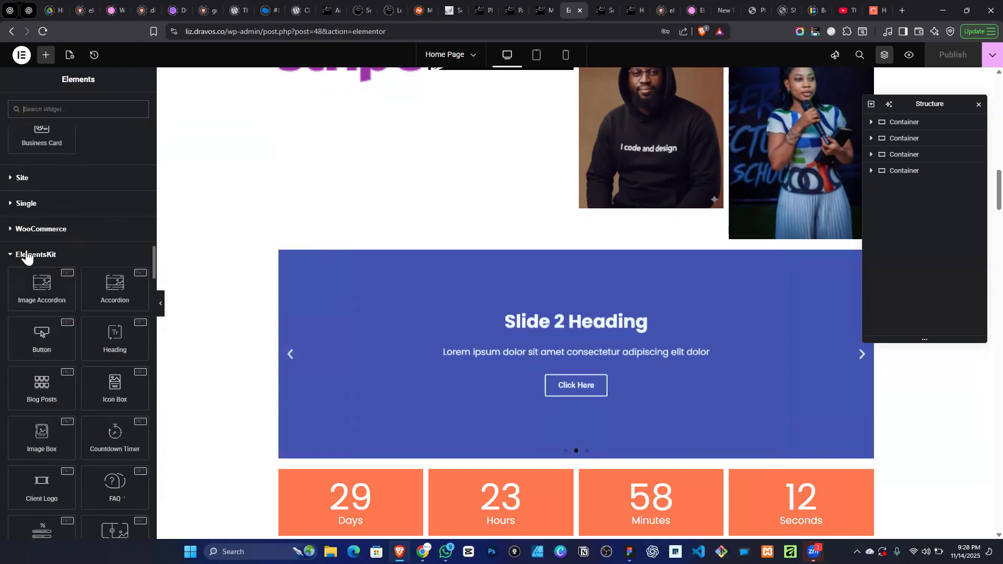
scroll(363, 303, "down", 9)
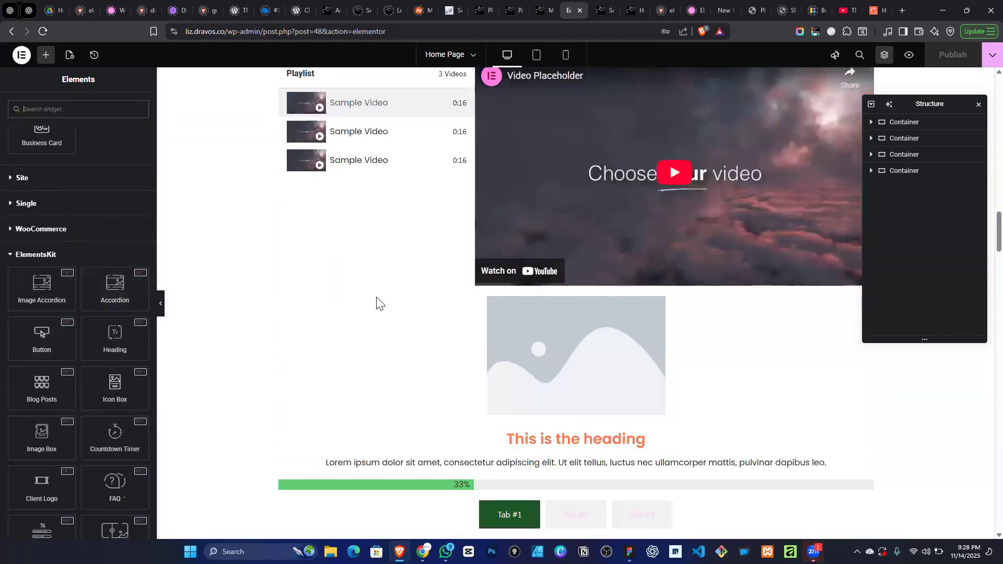
scroll(376, 302, "down", 9)
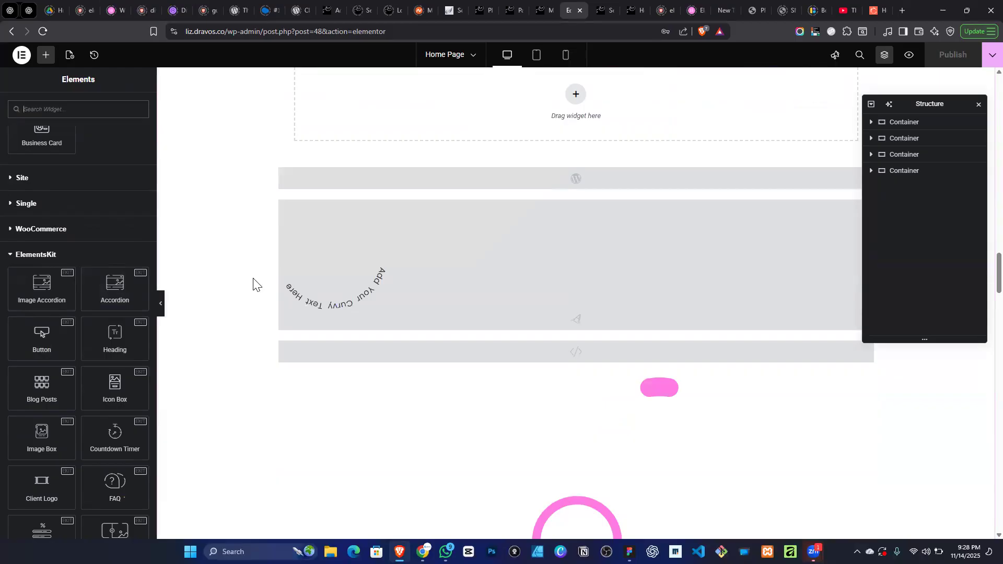
scroll(253, 285, "down", 5)
scroll(84, 339, "down", 2)
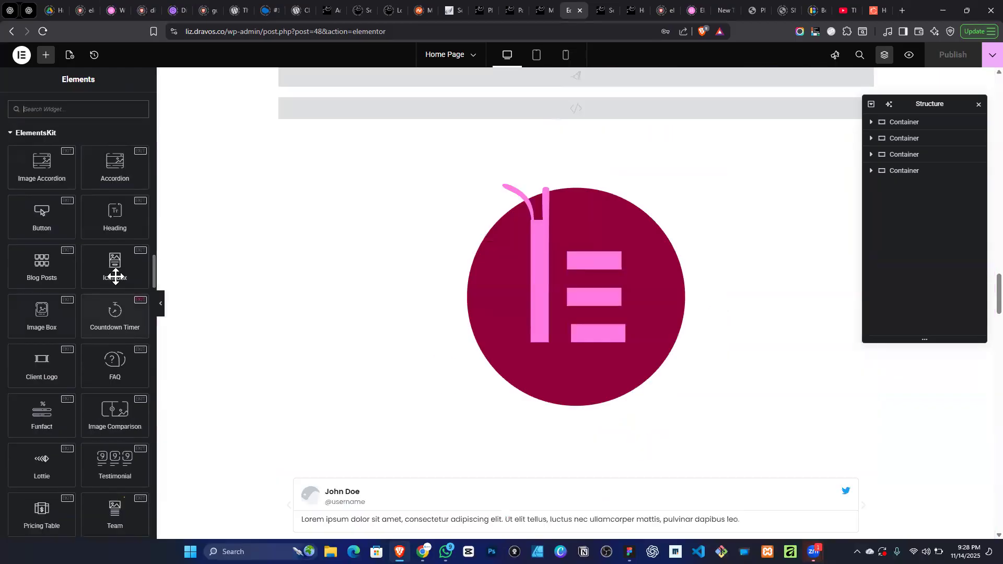
Add an ElementsKit Countdown Timer below the HTML block using the red-header card preset
left_click_drag(112, 313, 397, 116)
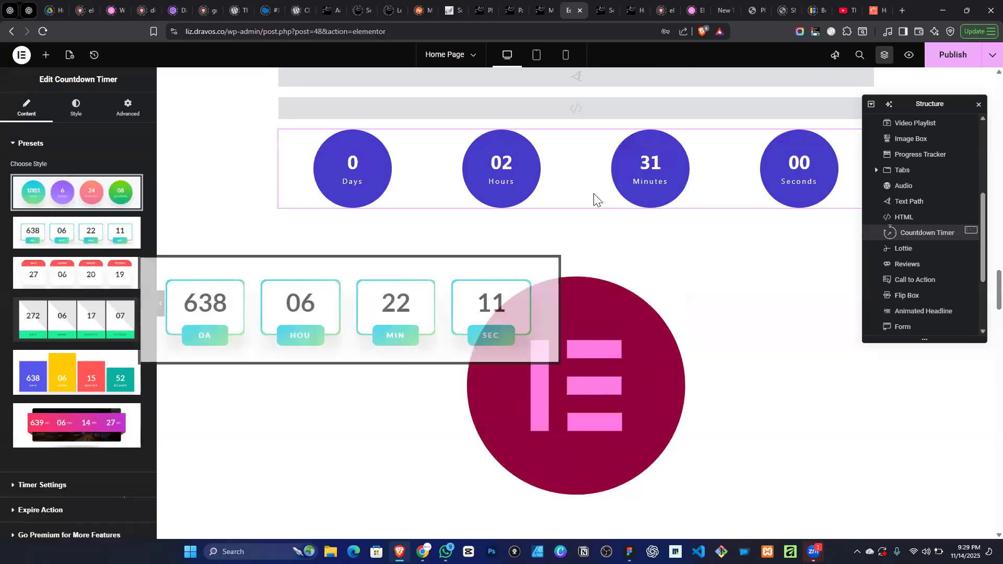
scroll(502, 201, "up", 10)
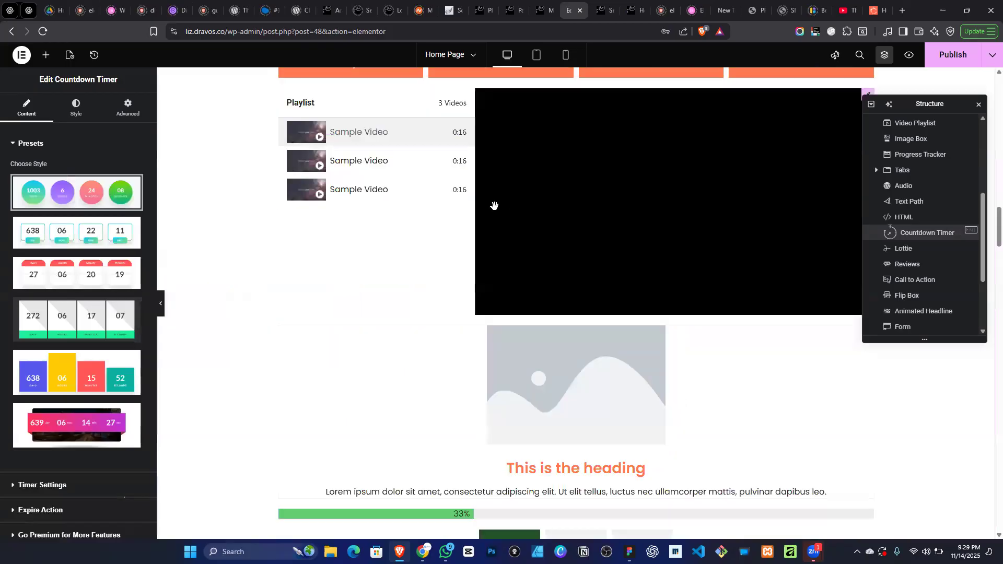
scroll(494, 206, "up", 4)
scroll(378, 229, "down", 10)
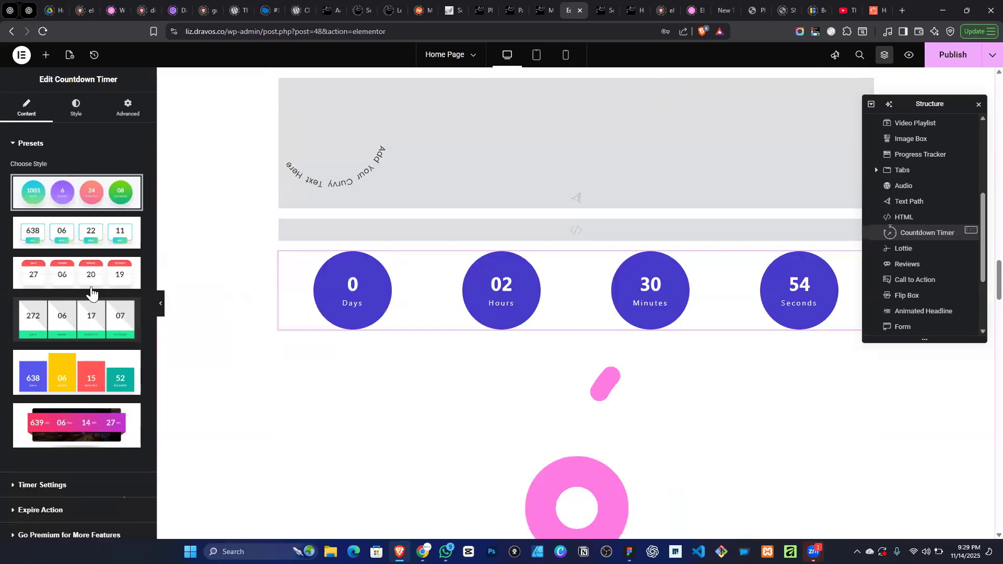
left_click(65, 277)
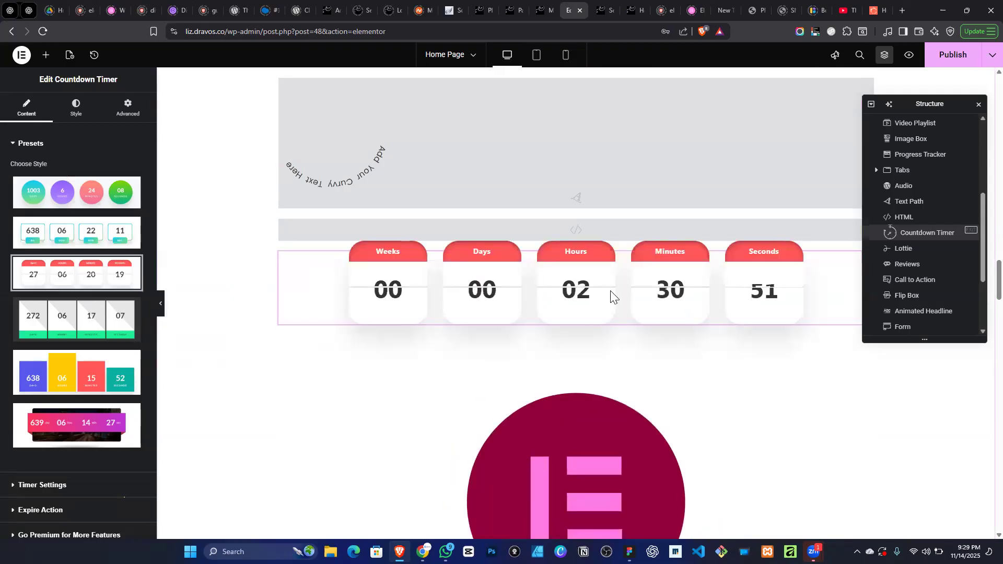
Return to the widget list and collapse the Basic widget group
scroll(111, 340, "down", 2)
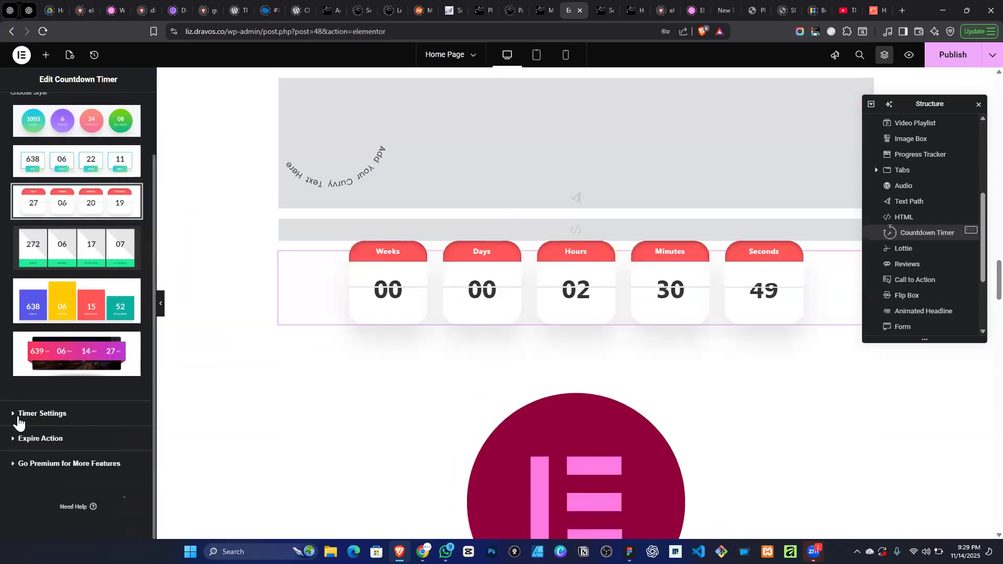
scroll(443, 277, "up", 10)
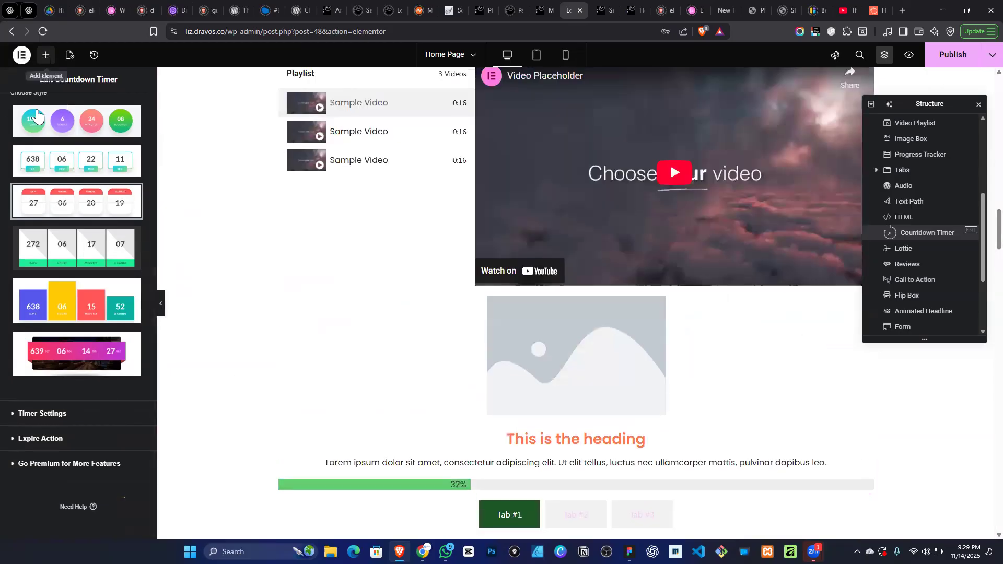
left_click(46, 55)
left_click(34, 238)
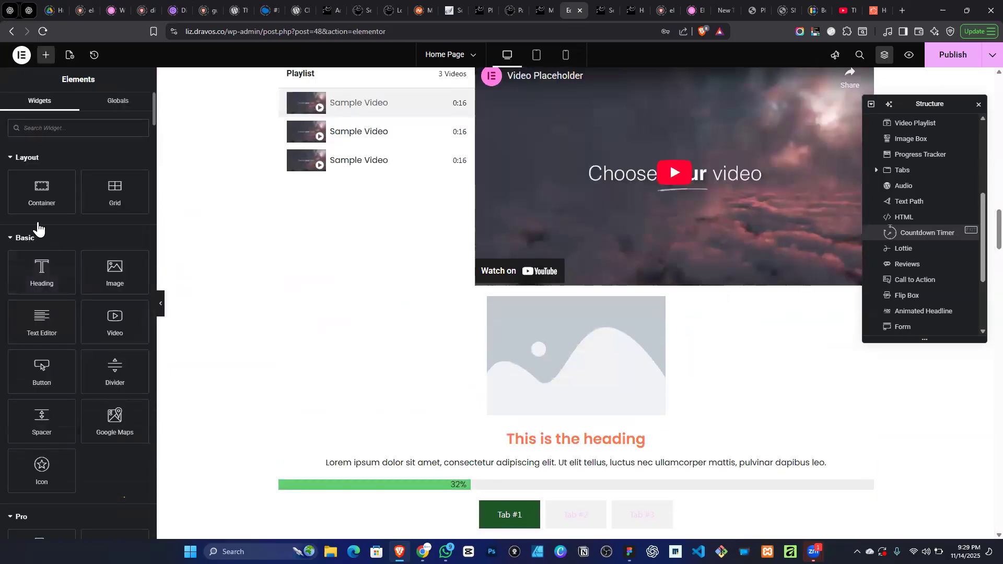
Add an empty container after the countdown timer and collapse the Layout, Pro, General and Link In Bio groups
left_click(36, 180)
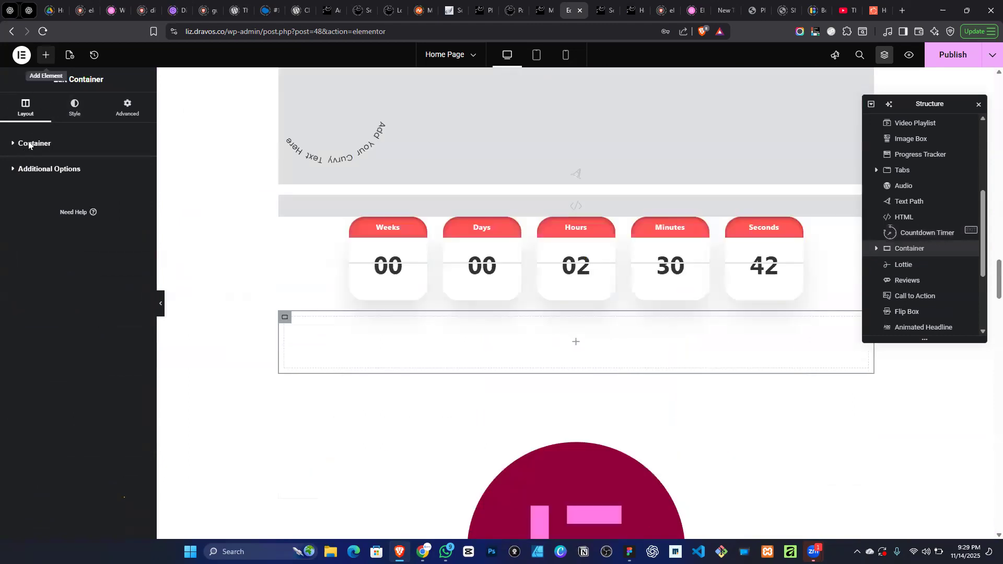
left_click(45, 61)
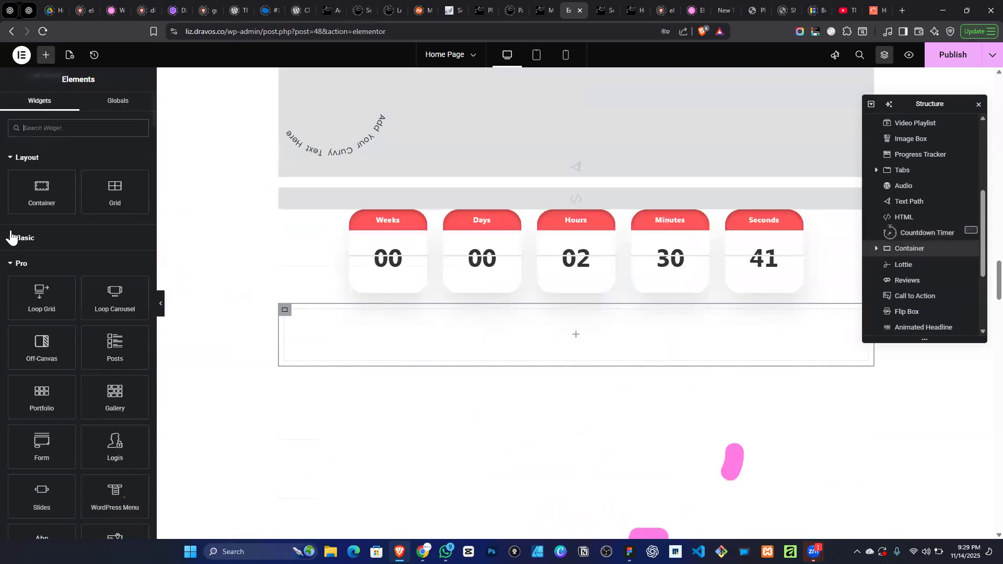
left_click(21, 157)
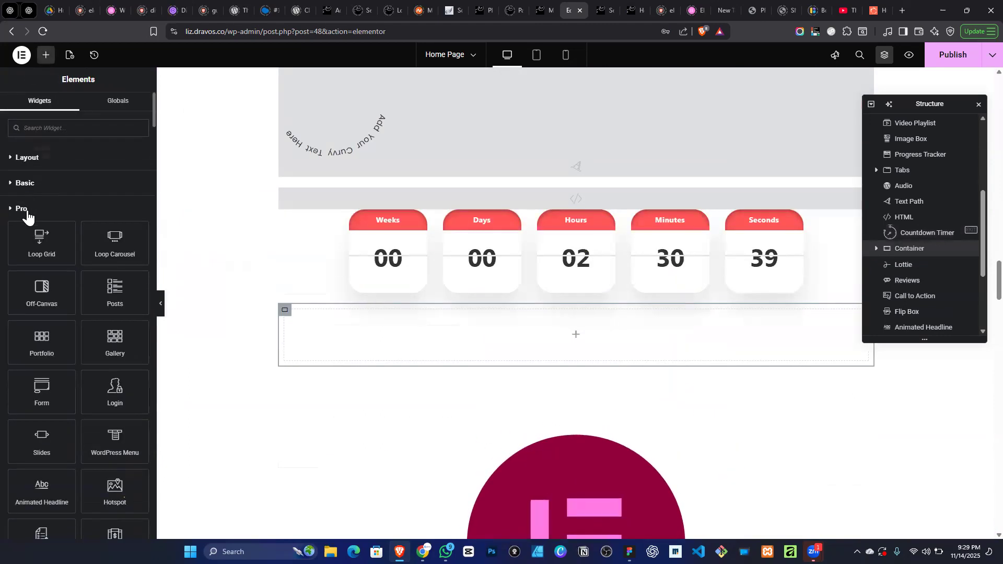
left_click(21, 210)
left_click(31, 235)
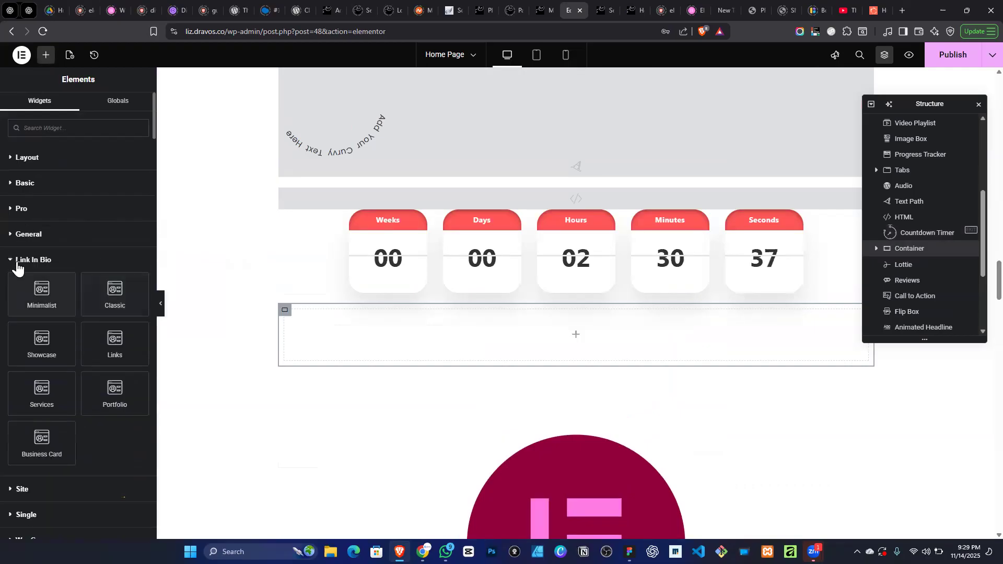
left_click(19, 260)
scroll(52, 282, "down", 5)
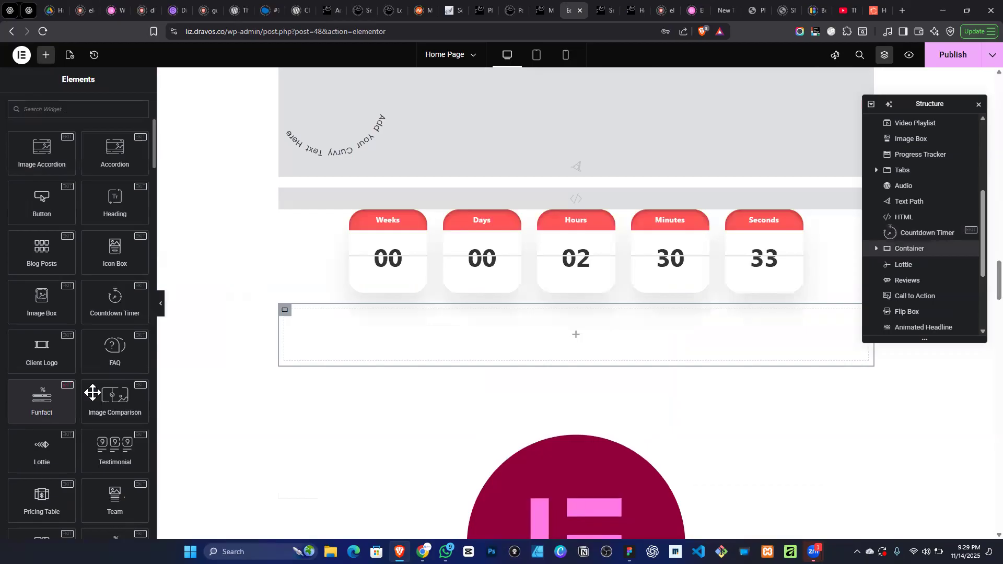
Place an Image Comparison in the container with the hoodie photo as Before and speaker photo as After
left_click_drag(112, 399, 358, 345)
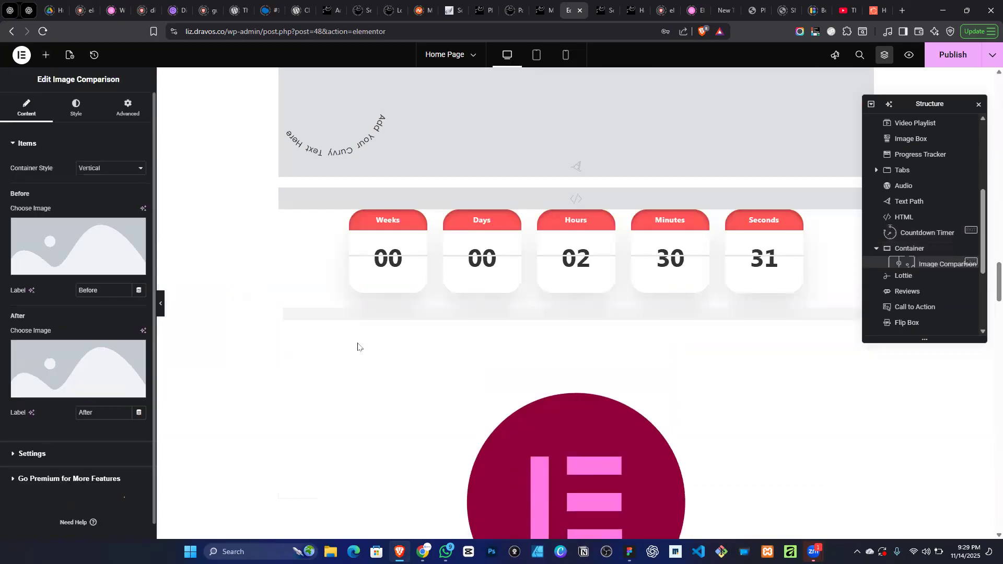
scroll(525, 254, "down", 5)
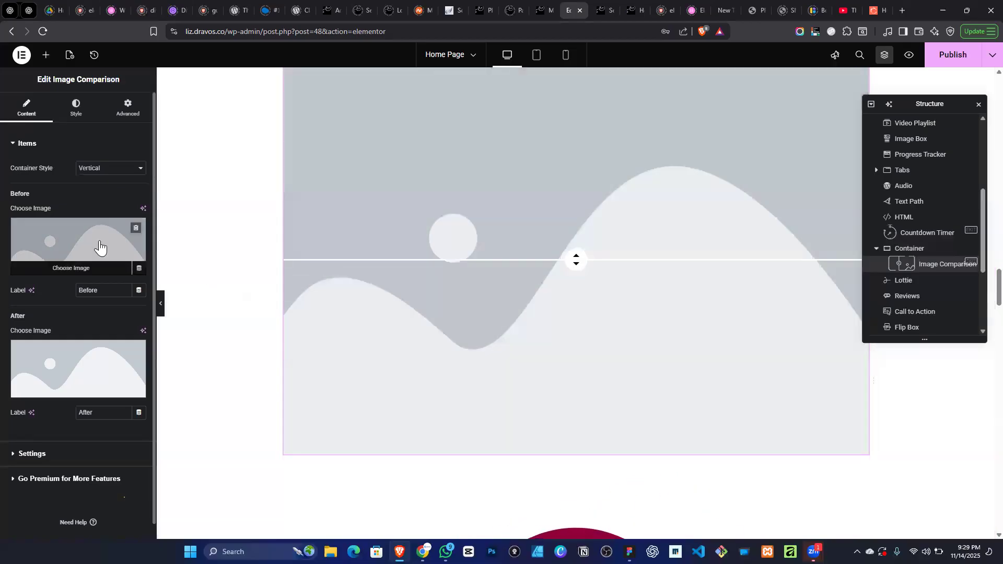
left_click(100, 240)
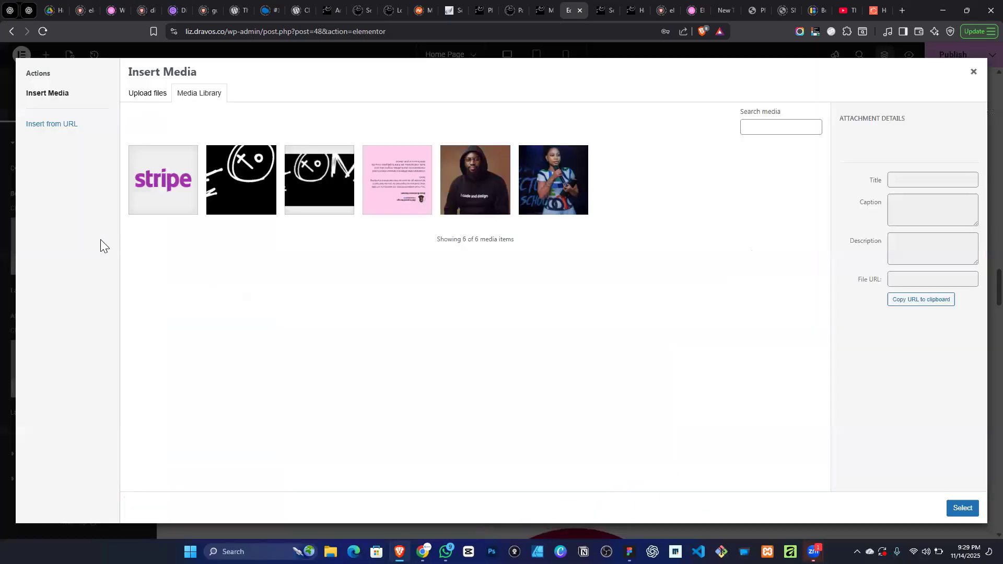
left_click(481, 196)
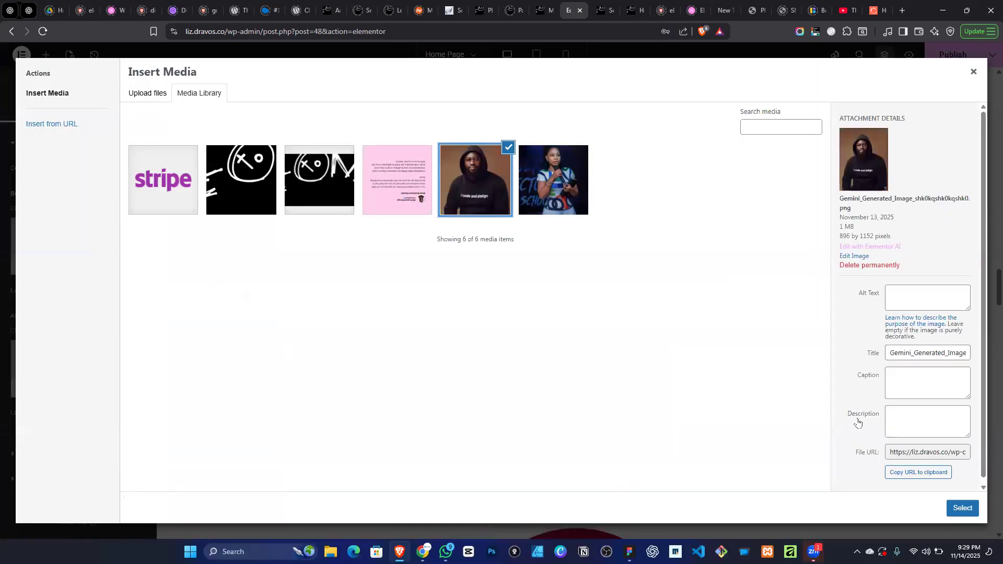
left_click(962, 508)
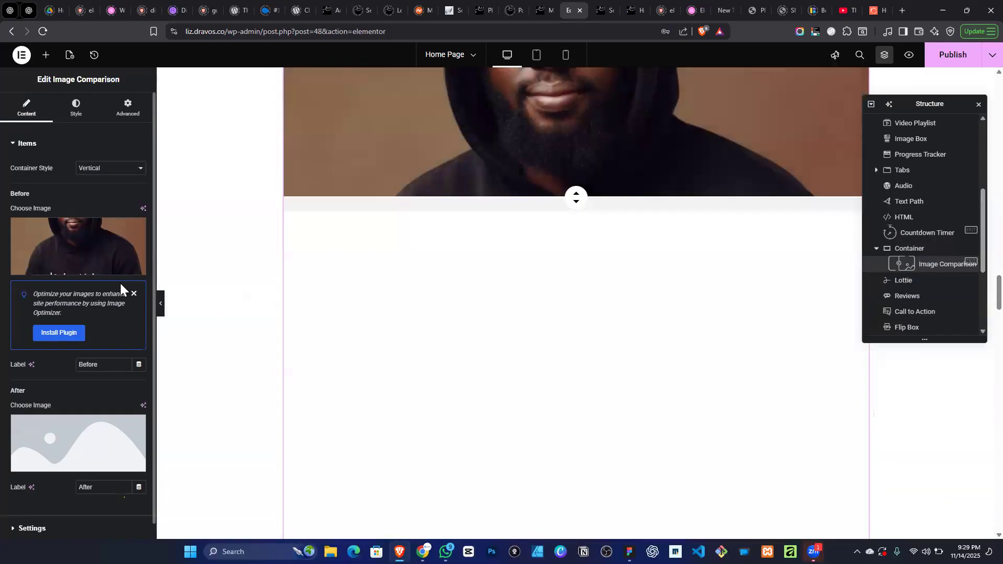
scroll(78, 313, "down", 2)
left_click(89, 343)
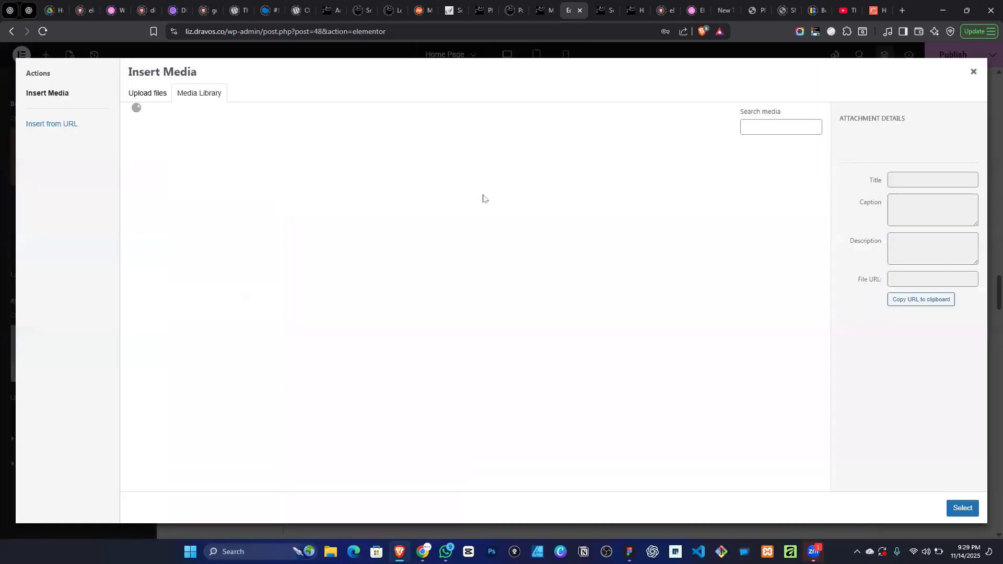
left_click(492, 181)
left_click(553, 186)
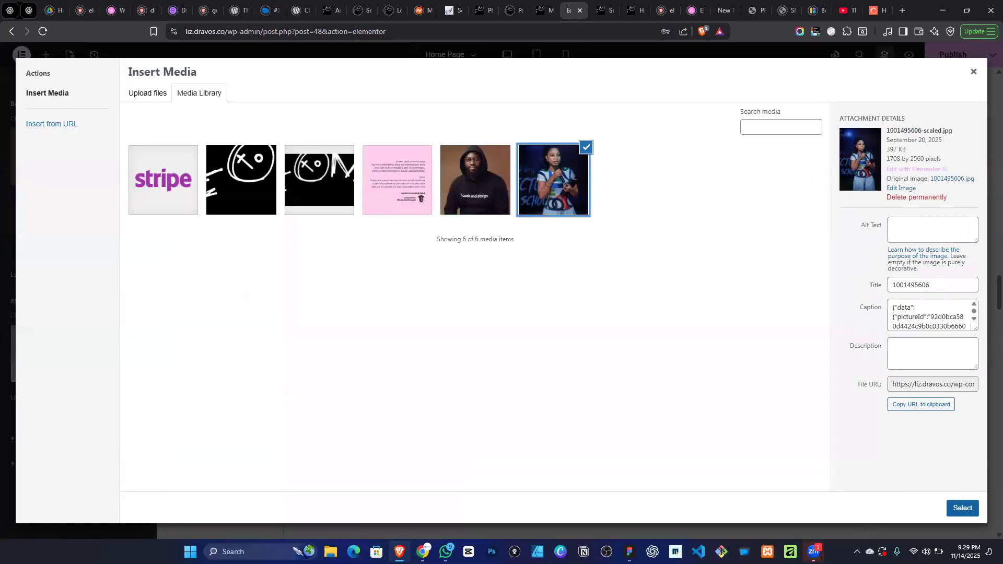
left_click(961, 508)
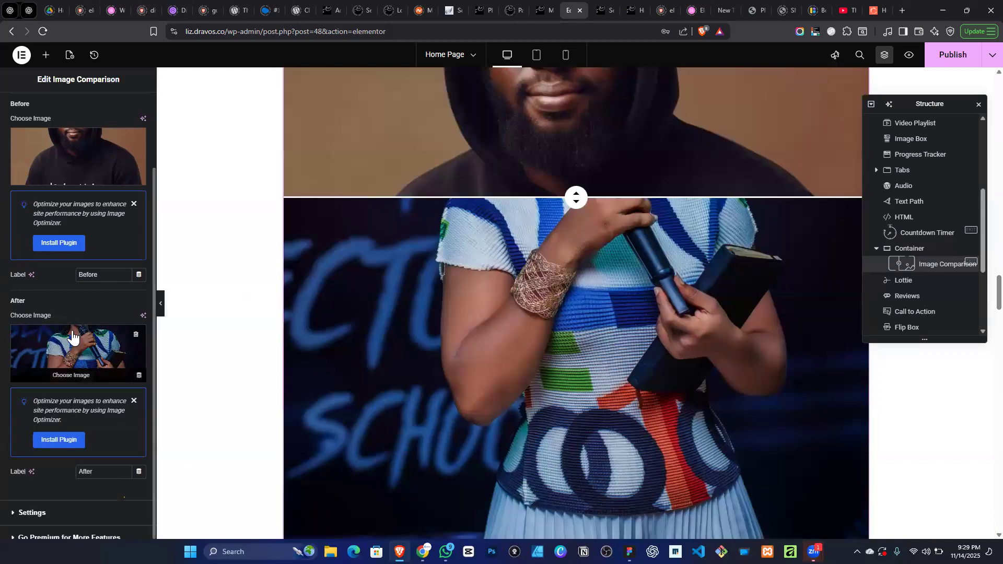
Set the Image Comparison's Container Style to Horizontal
scroll(72, 337, "down", 2)
scroll(78, 407, "up", 5)
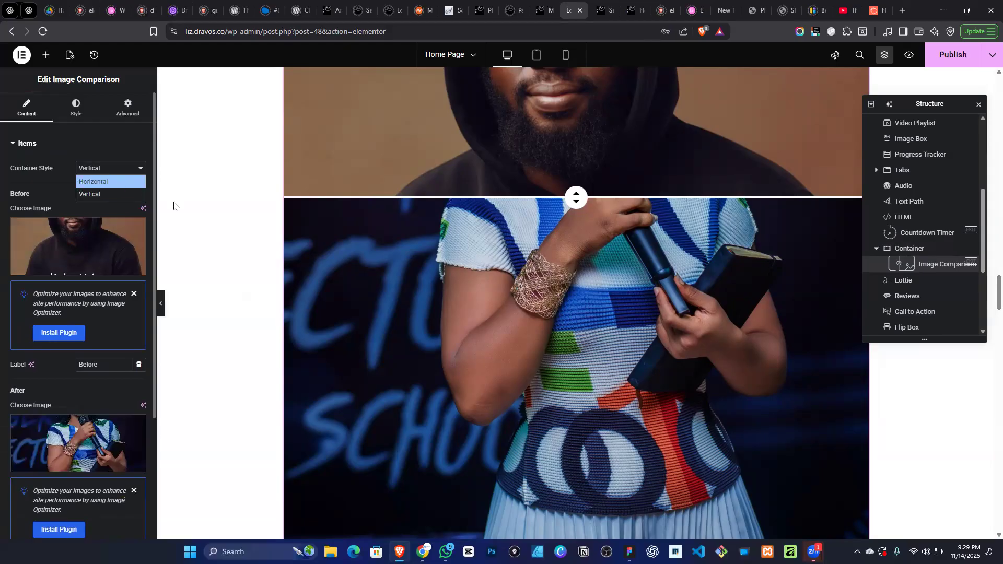
left_click(88, 179)
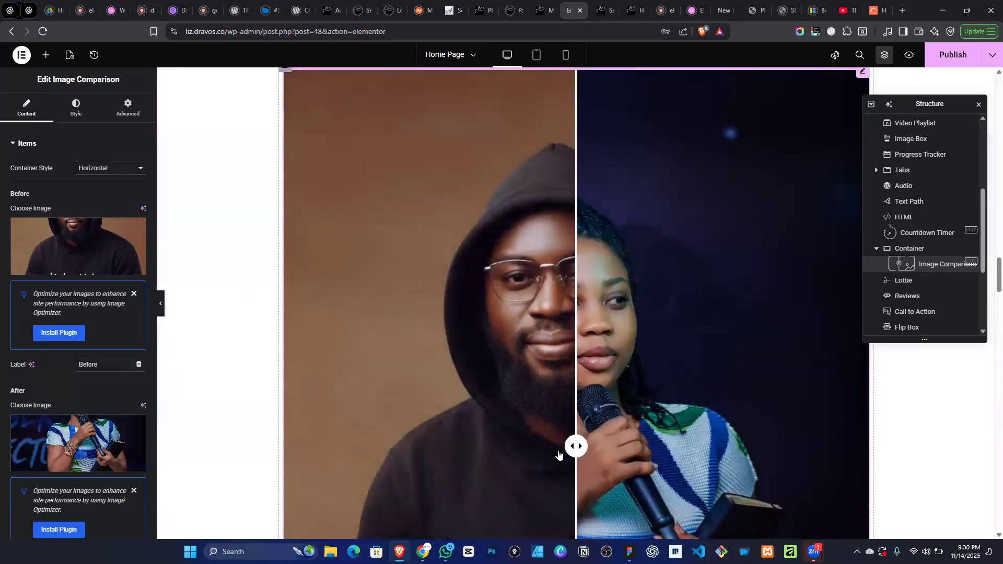
scroll(575, 443, "down", 5)
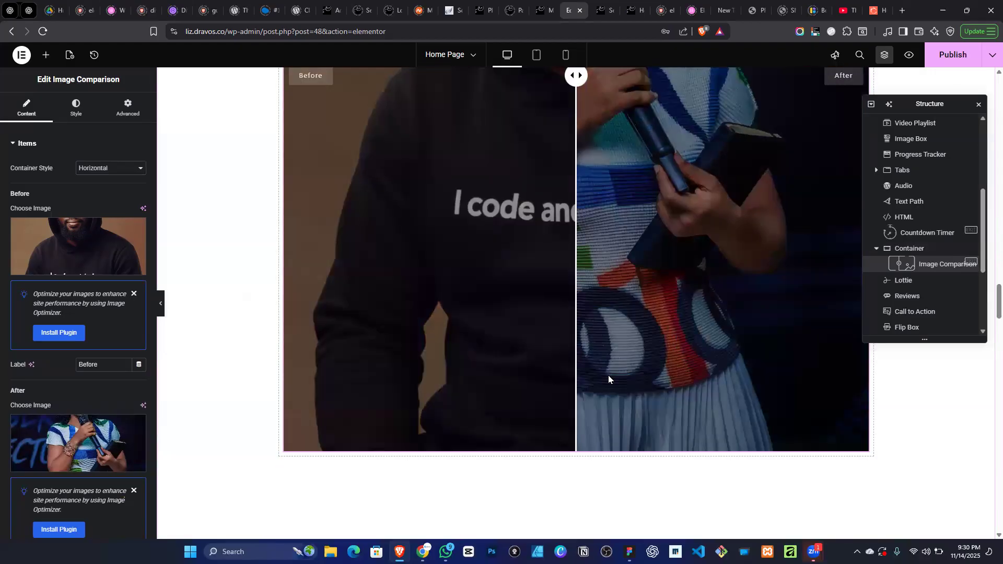
Publish the Home Page changes and switch to the live preview tab
left_click(943, 54)
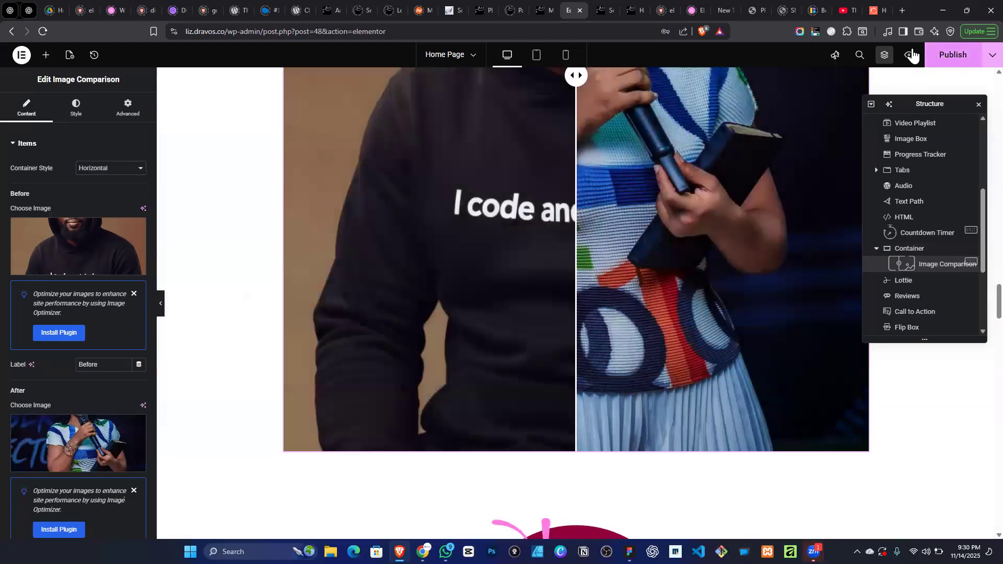
left_click(600, 8)
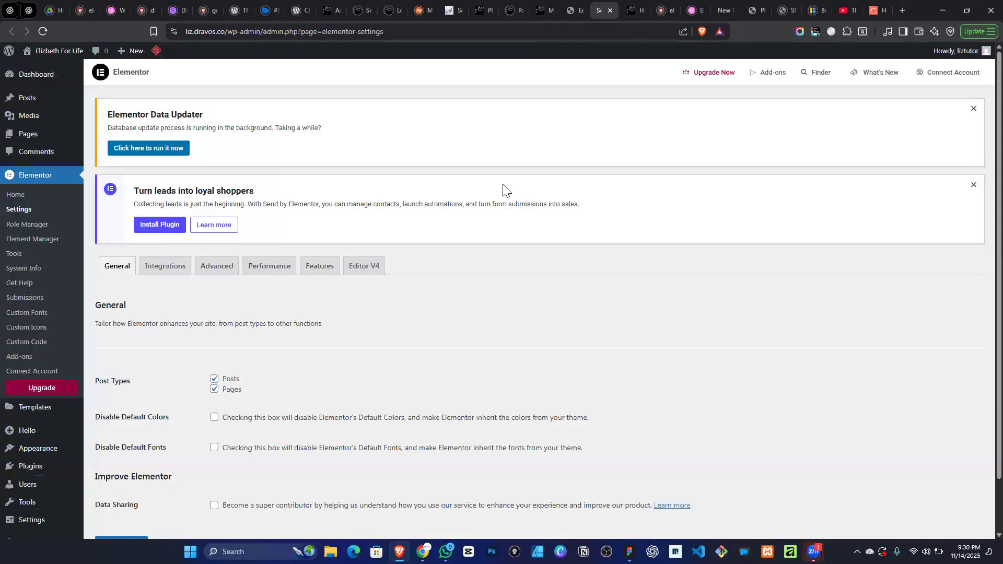
left_click(568, 11)
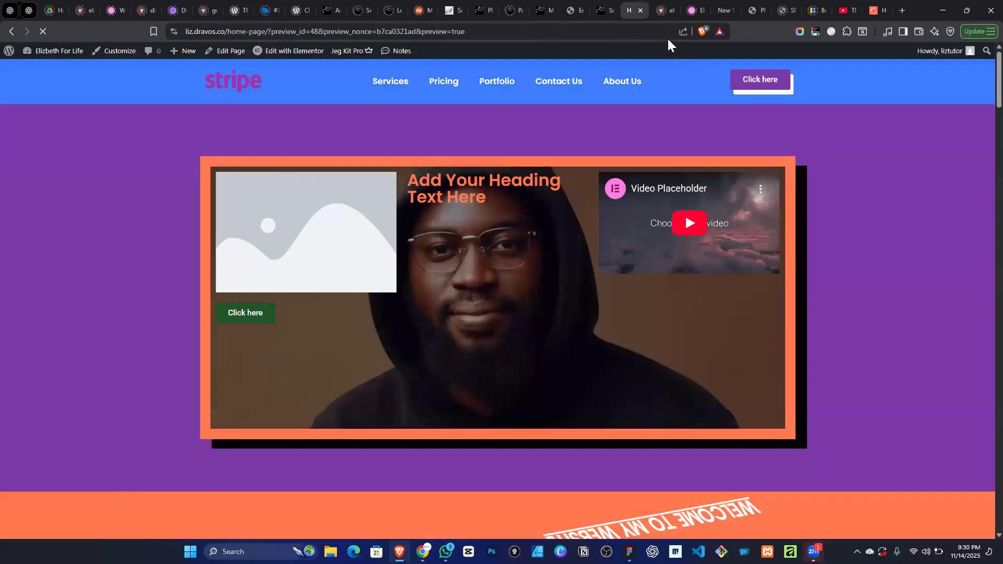
Scroll to the image comparison in the preview and slide its divider to test it
scroll(594, 246, "down", 10)
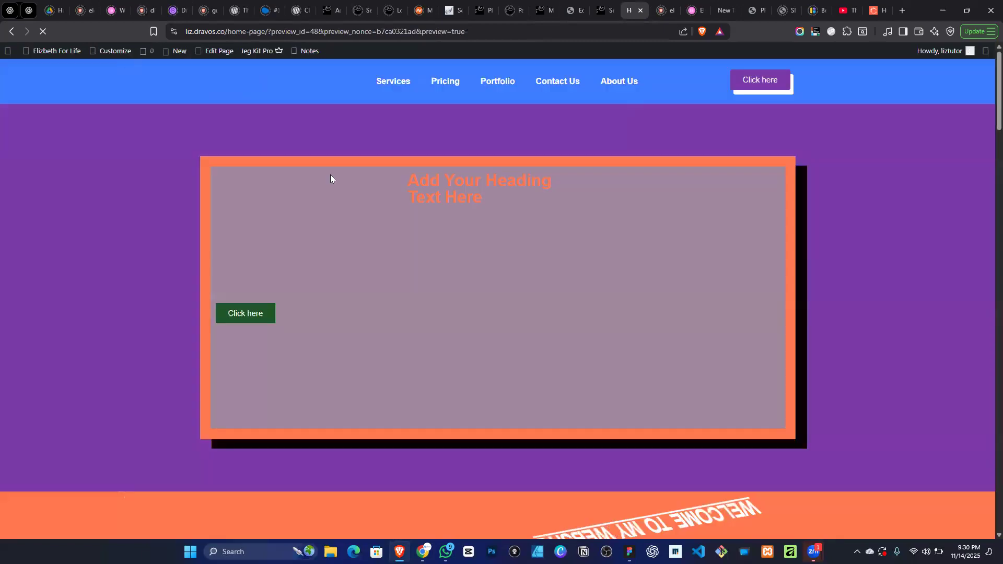
scroll(494, 206, "down", 11)
scroll(496, 207, "down", 20)
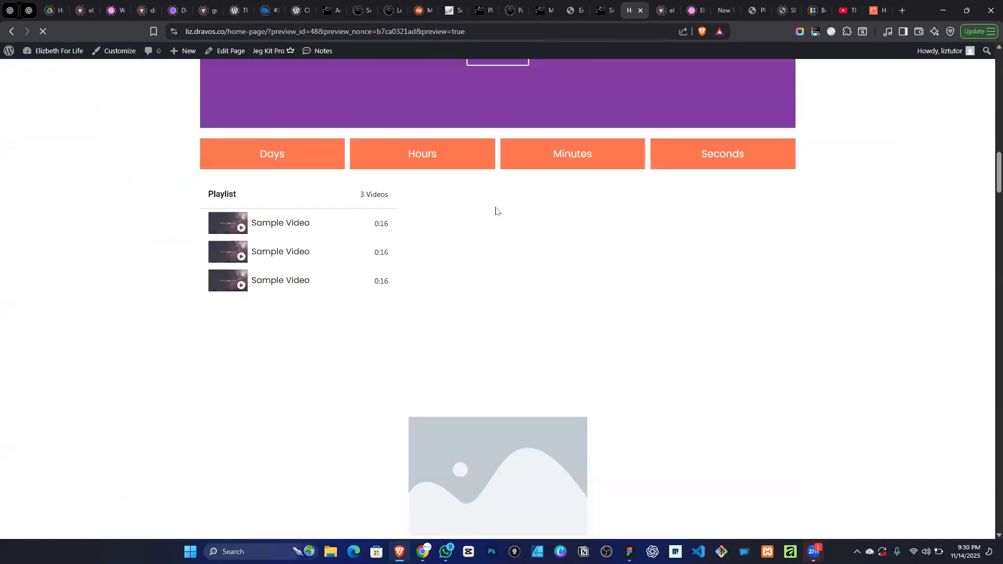
scroll(497, 208, "down", 10)
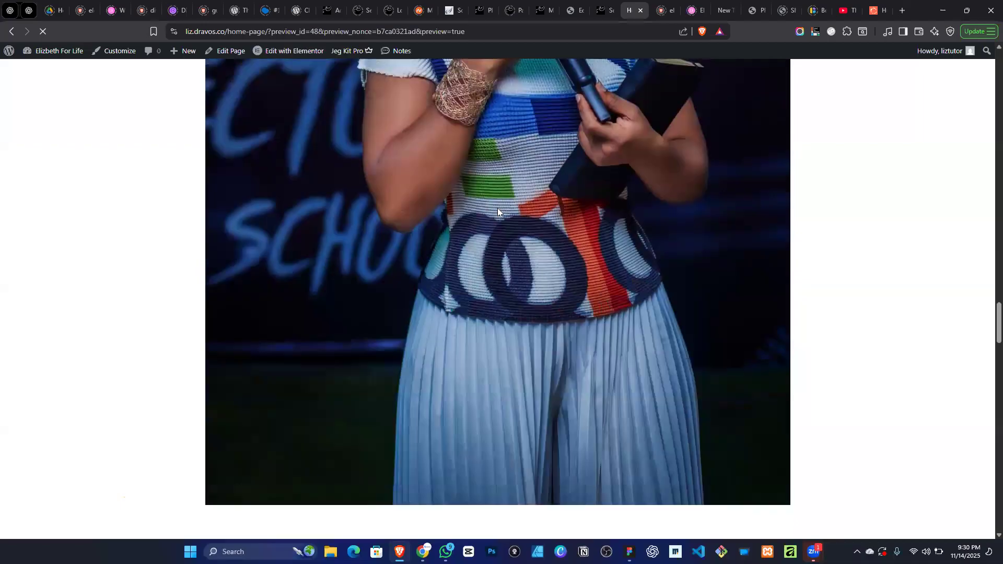
scroll(498, 207, "up", 8)
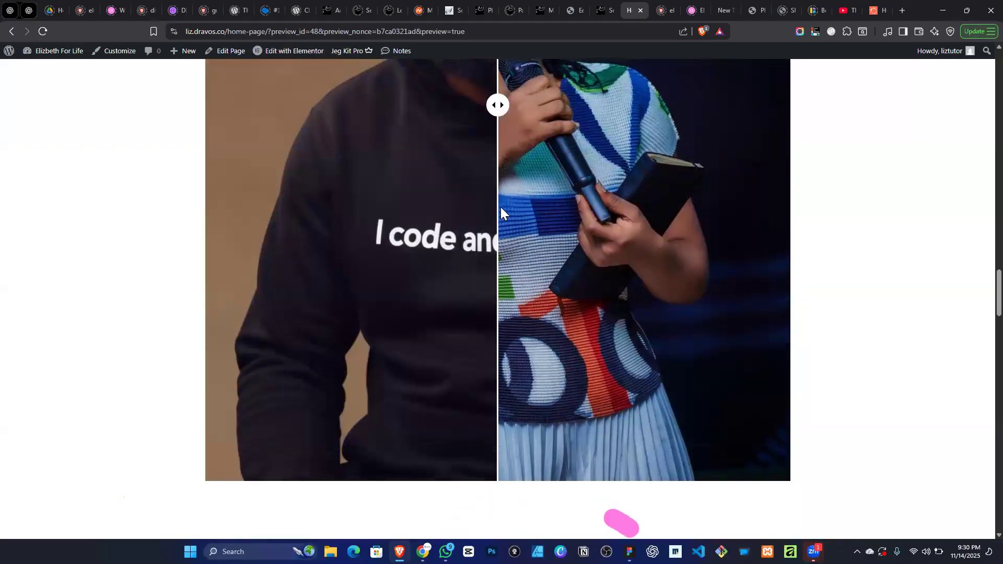
scroll(509, 392, "down", 4)
left_click_drag(502, 230, 446, 245)
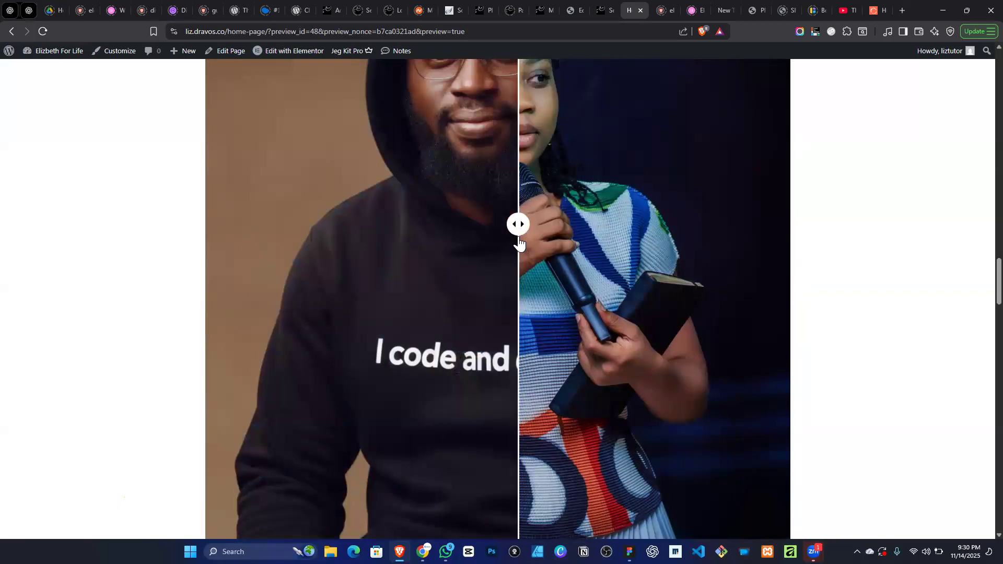
Add an Essential Addons Advanced Data Table below the video playlist on the Home Page
left_click(572, 10)
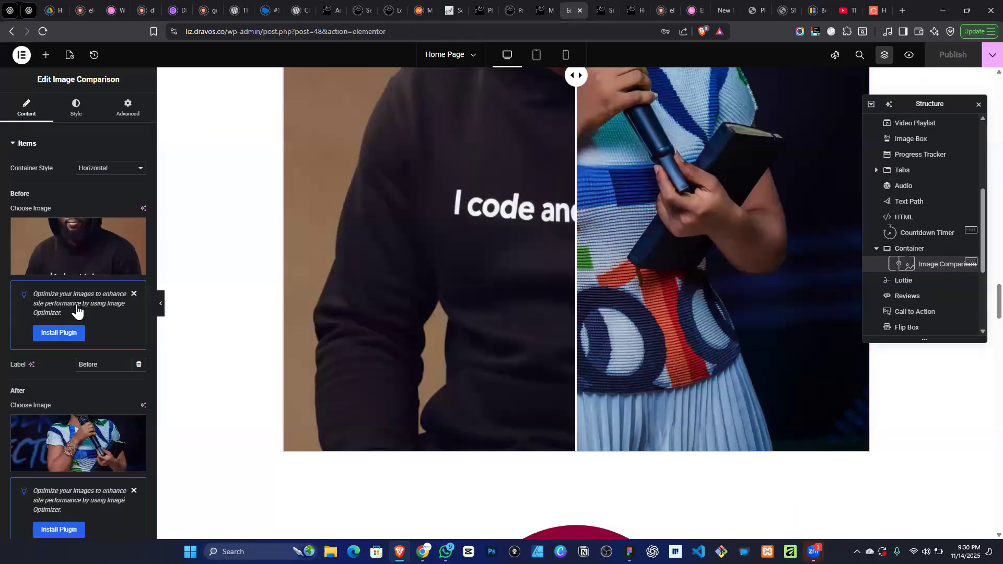
scroll(77, 311, "down", 3)
scroll(801, 174, "up", 15)
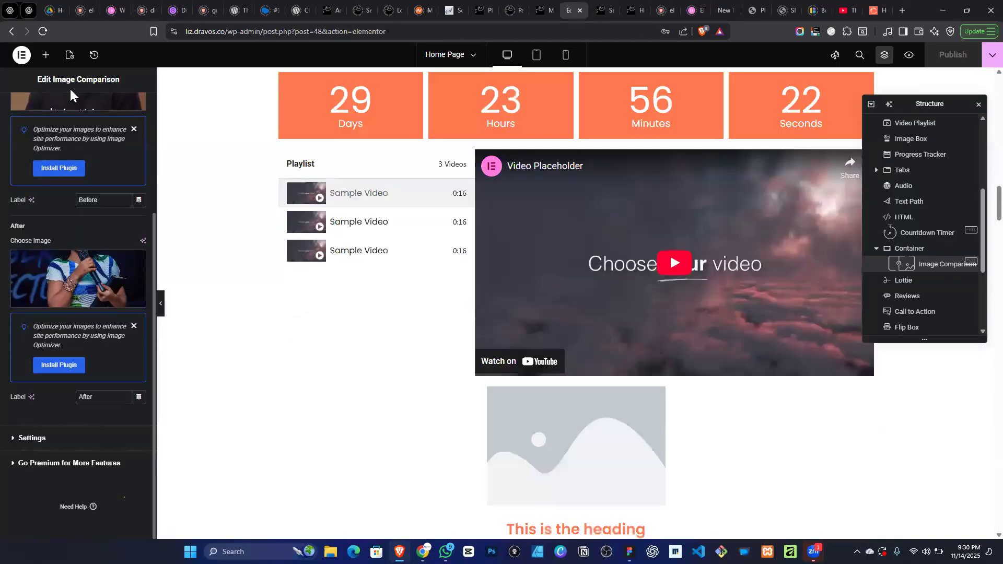
left_click(46, 55)
scroll(56, 357, "down", 2)
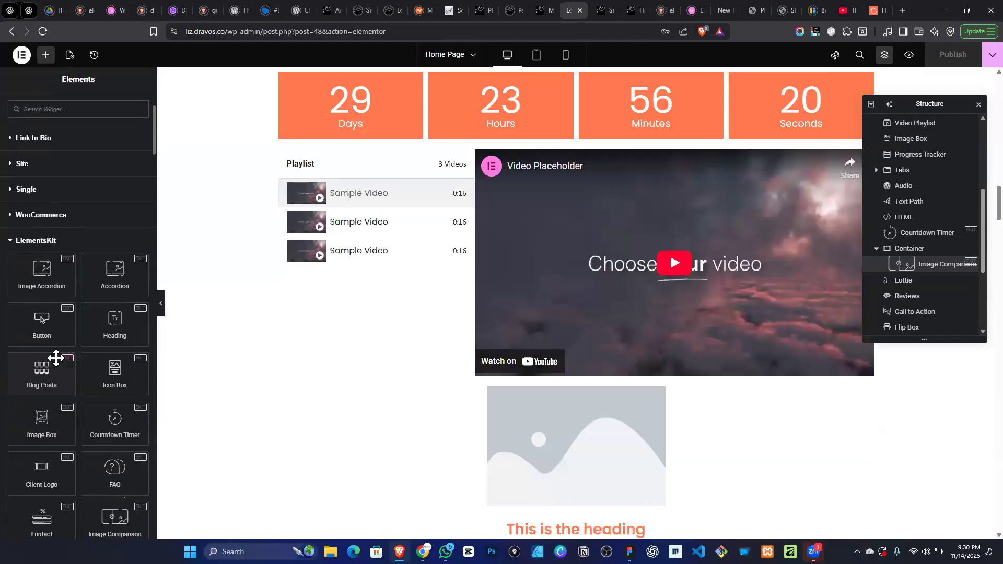
scroll(55, 358, "down", 7)
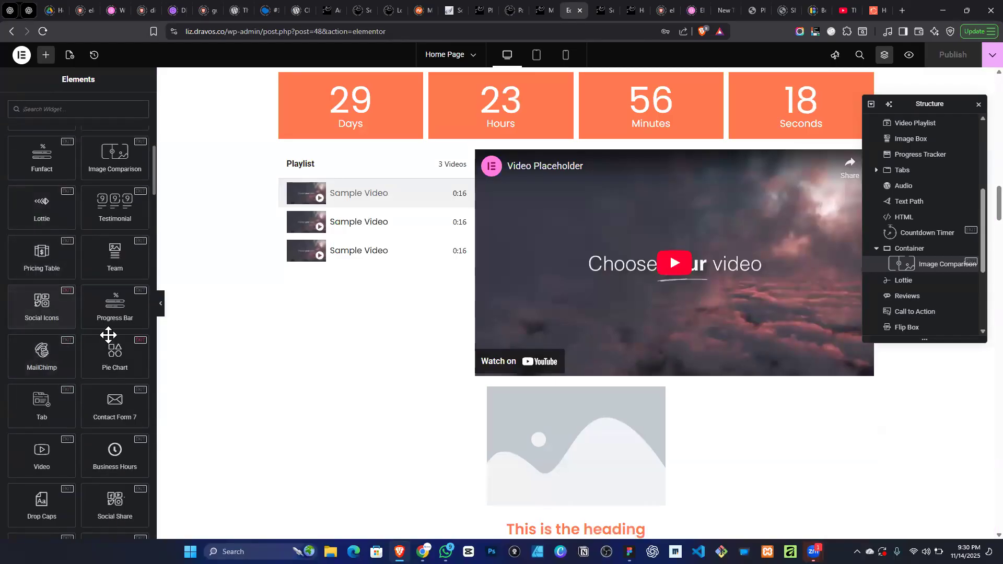
scroll(110, 333, "down", 8)
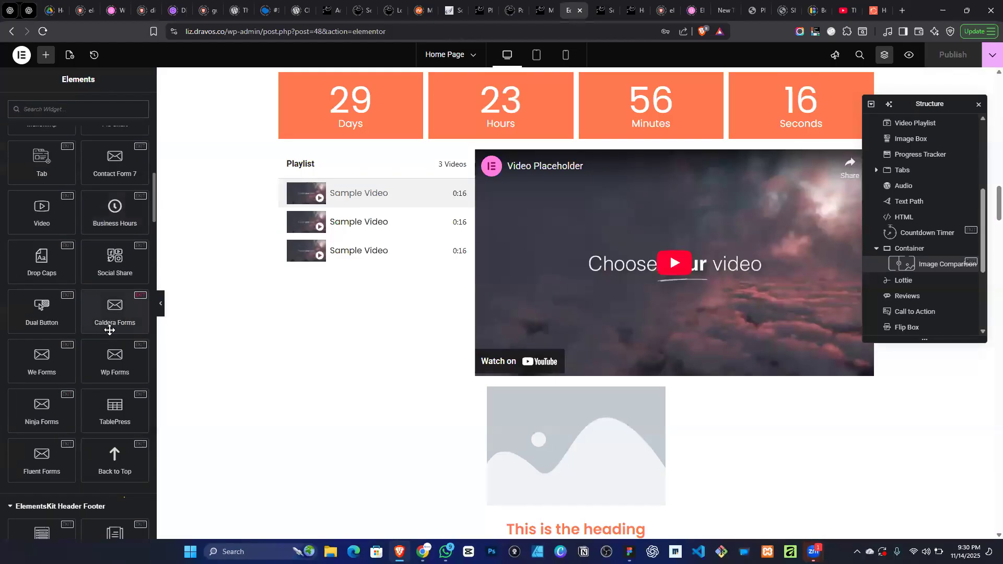
scroll(51, 254, "down", 2)
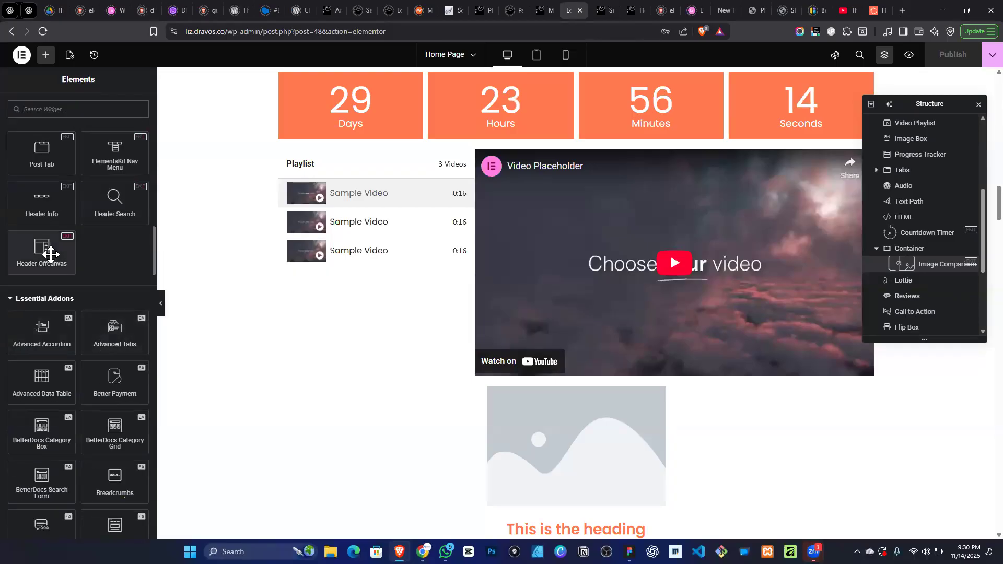
scroll(63, 342, "down", 2)
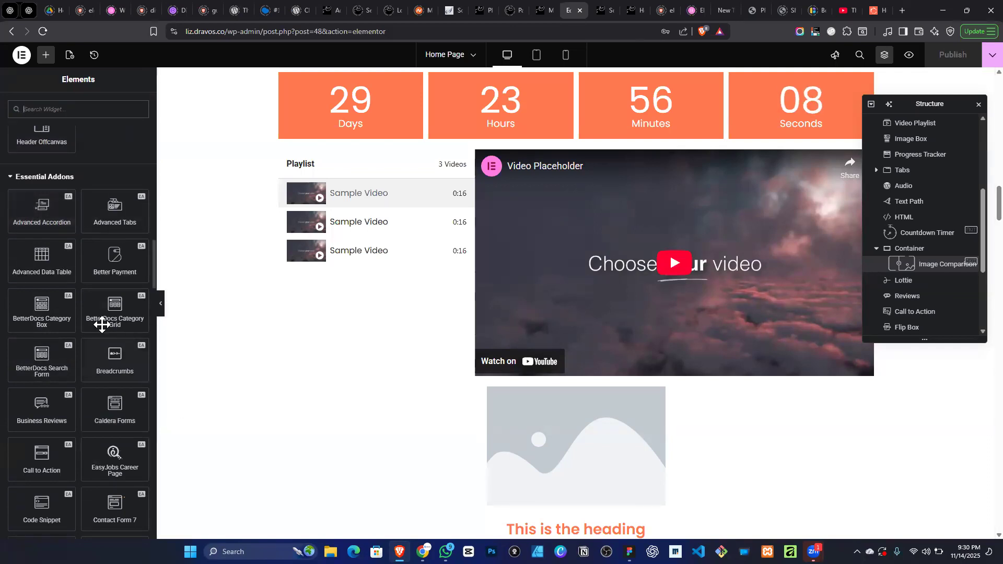
scroll(60, 230, "down", 2)
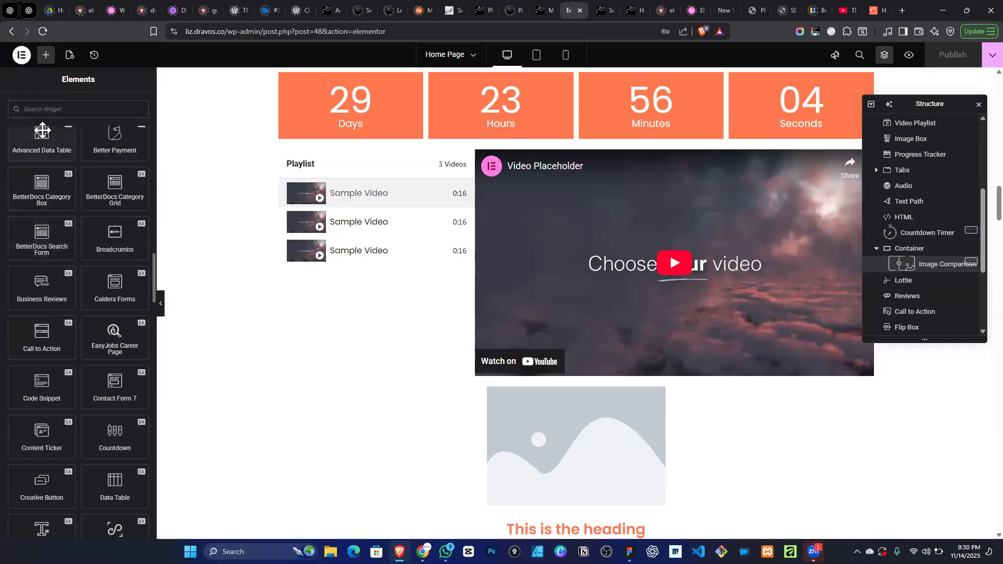
left_click_drag(51, 141, 544, 393)
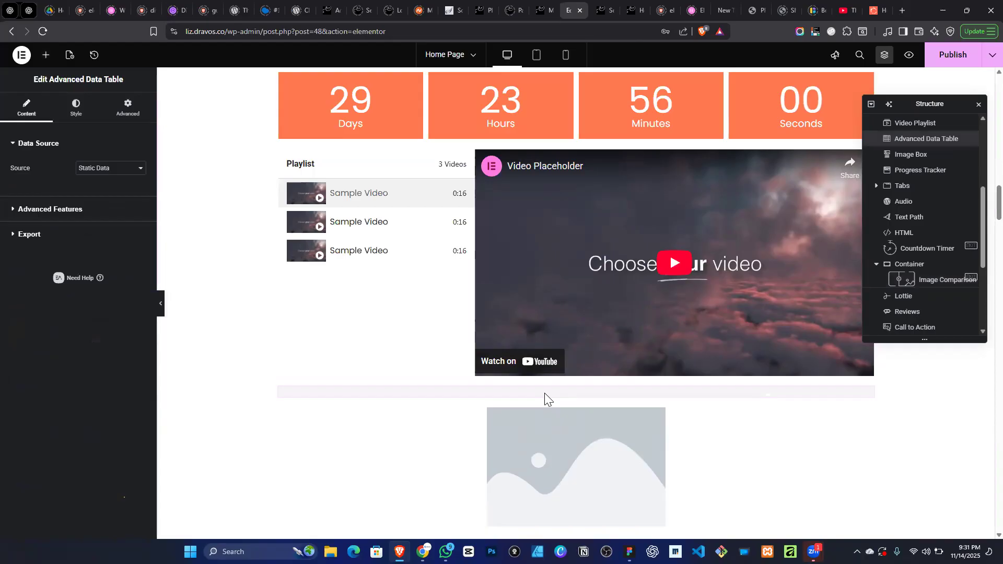
scroll(703, 389, "down", 2)
left_click(480, 362)
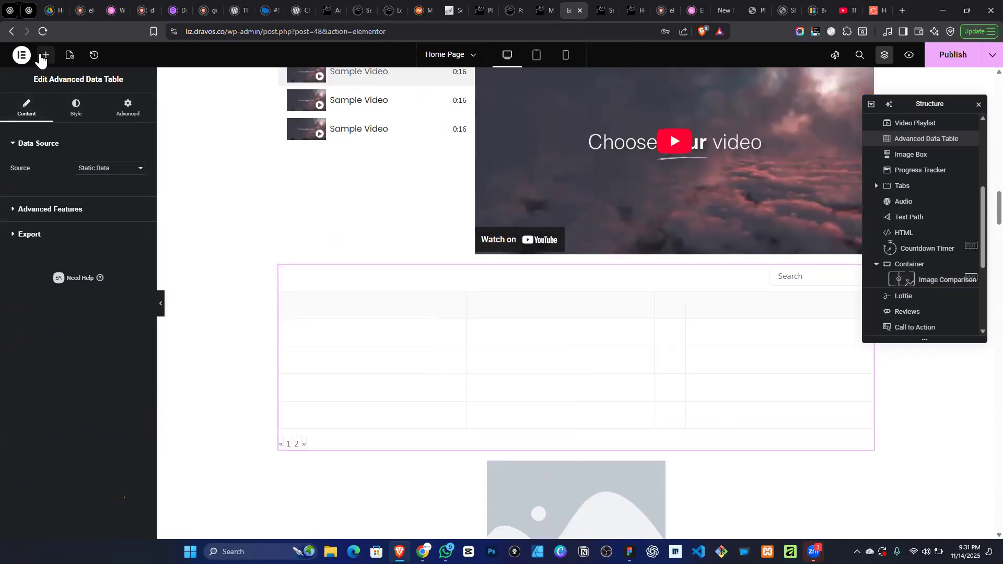
Drop a Creative Button above the data table
scroll(50, 292, "down", 15)
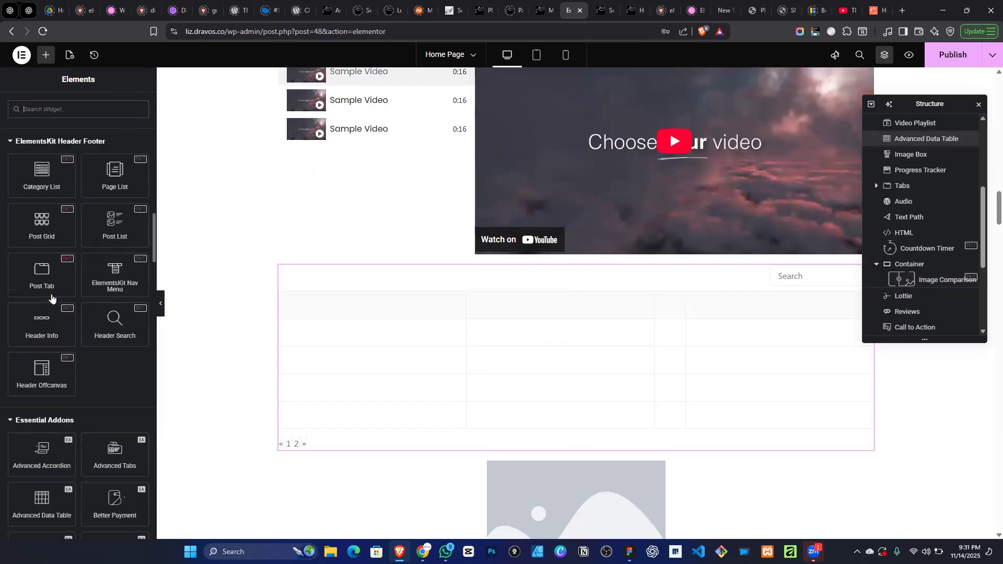
scroll(51, 294, "down", 2)
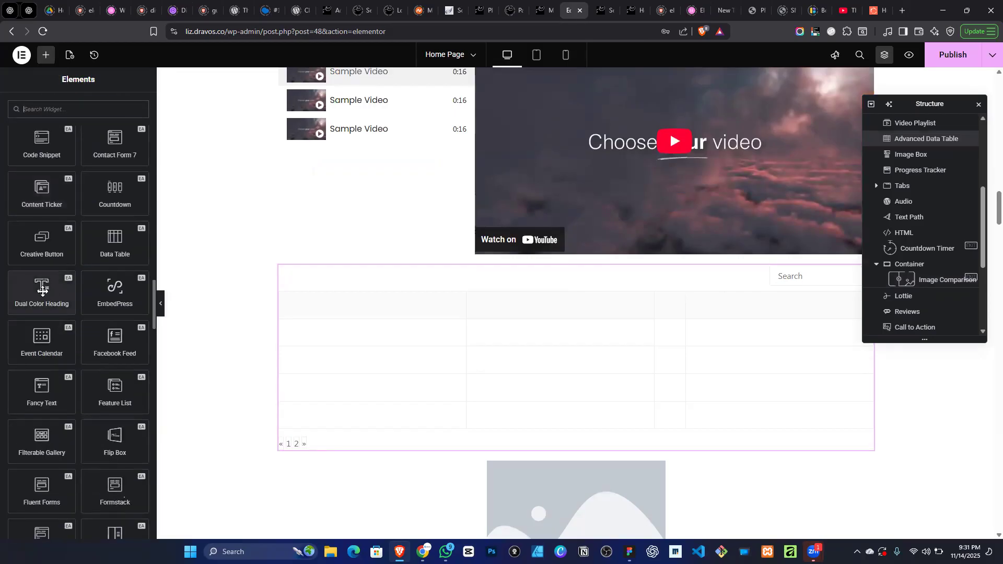
left_click_drag(42, 243, 423, 253)
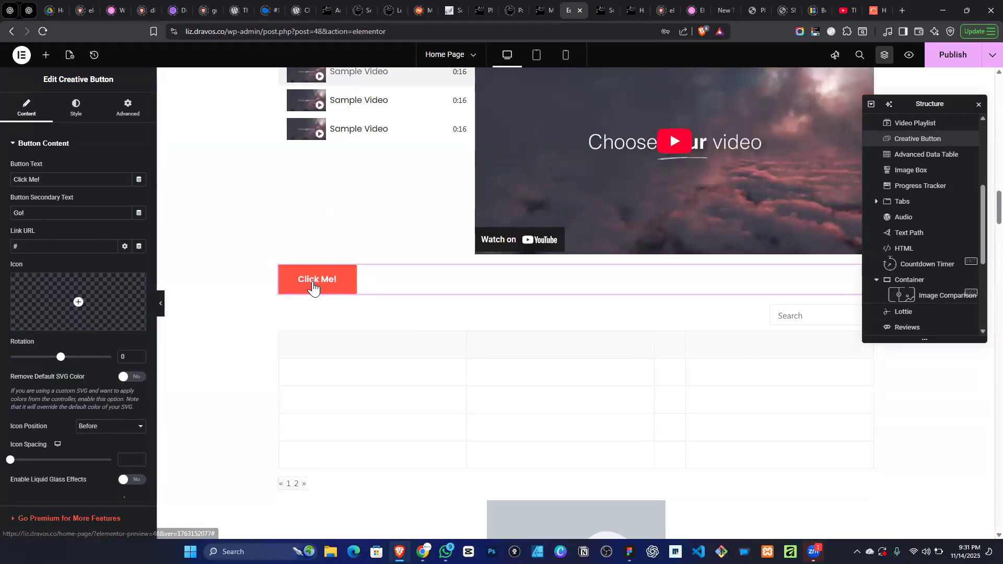
Toggle the Creative Button's Liquid Glass and Remove SVG Color on, then back off
scroll(62, 307, "down", 2)
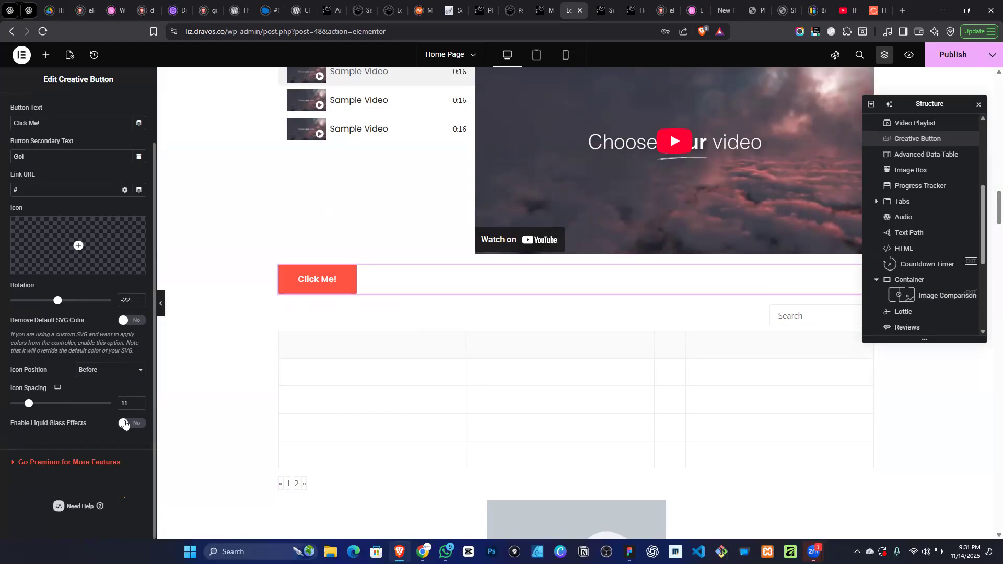
left_click(124, 424)
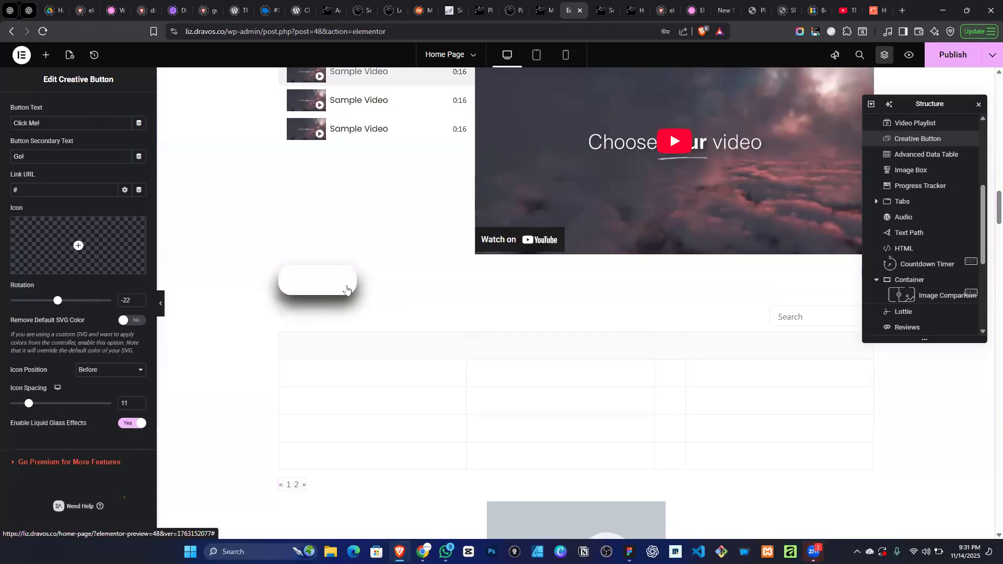
left_click(136, 323)
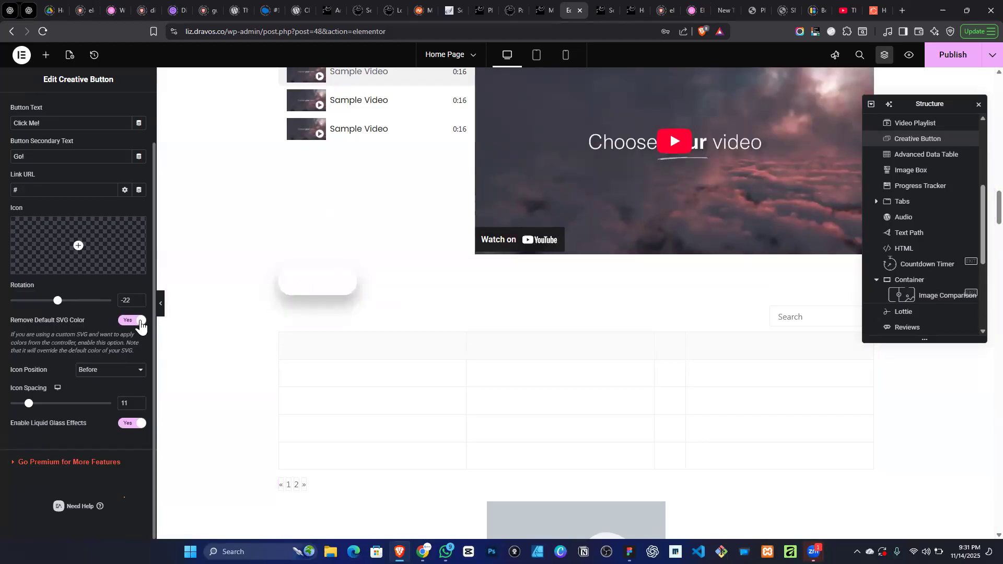
left_click(139, 324)
left_click(141, 429)
scroll(260, 315, "up", 8)
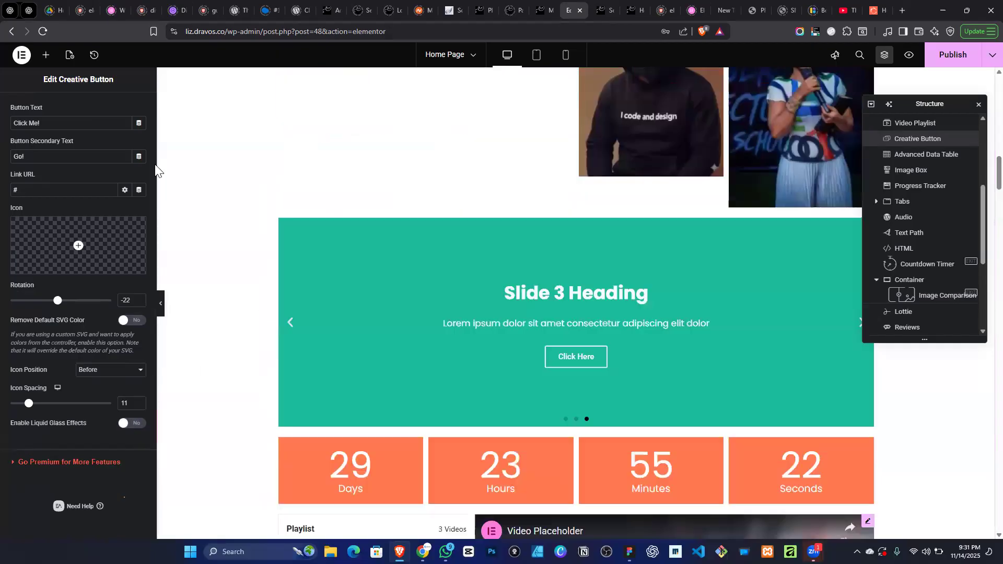
Place an Essential Addons Fancy Text widget in the drop zone under Tab #1
left_click(45, 54)
scroll(42, 331, "down", 10)
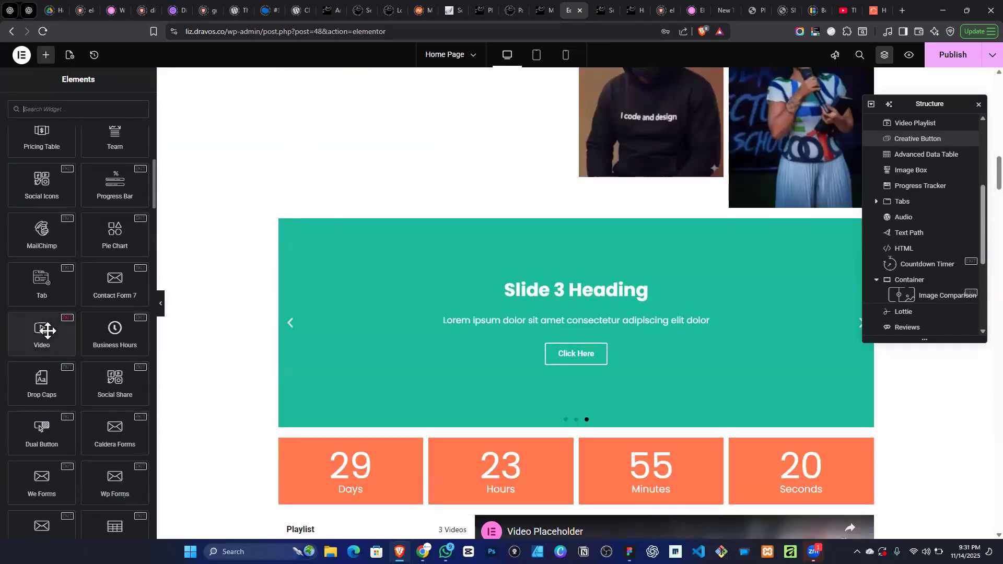
scroll(109, 292, "up", 1)
scroll(570, 297, "up", 1)
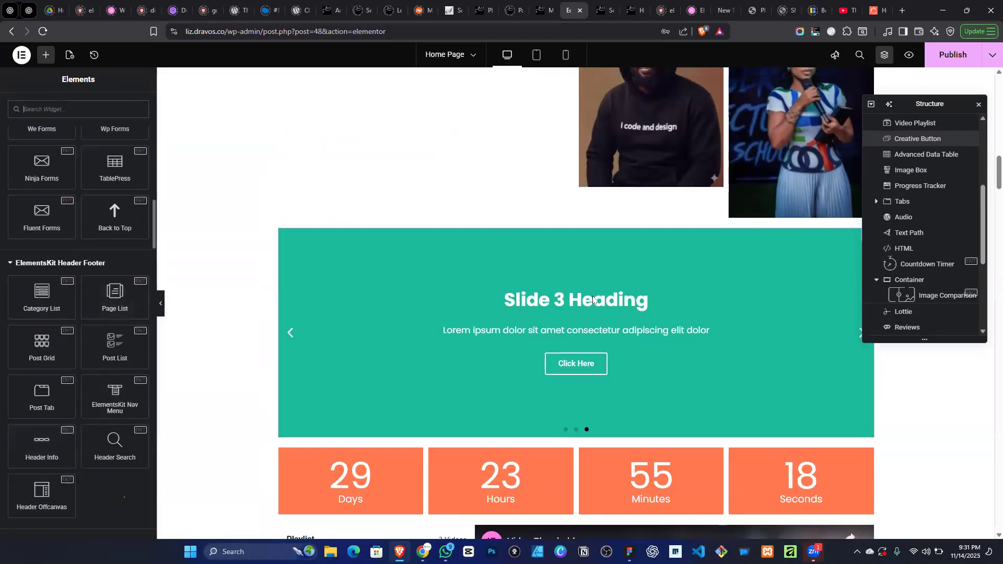
scroll(566, 292, "down", 2)
scroll(566, 292, "down", 14)
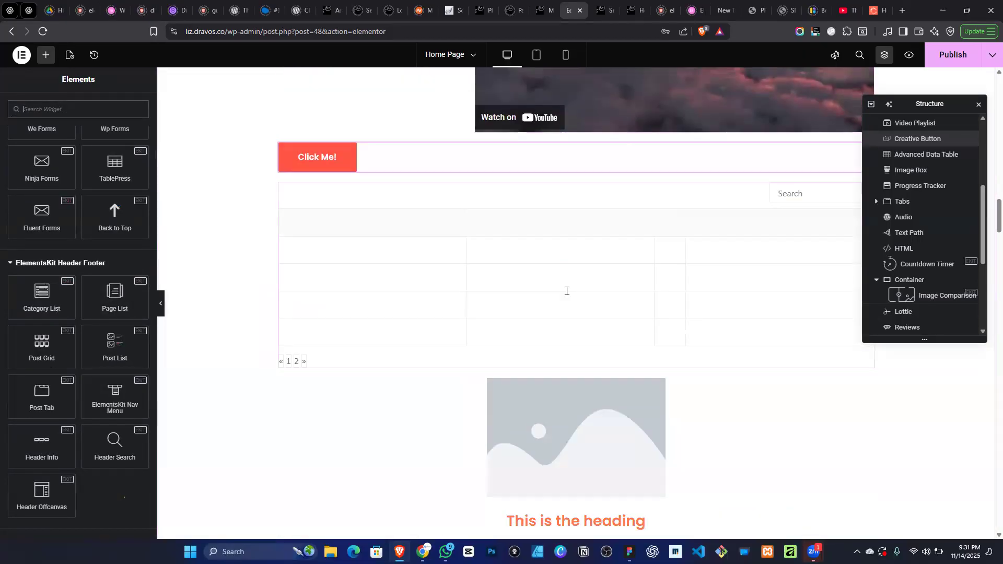
scroll(146, 429, "down", 2)
scroll(139, 337, "down", 2)
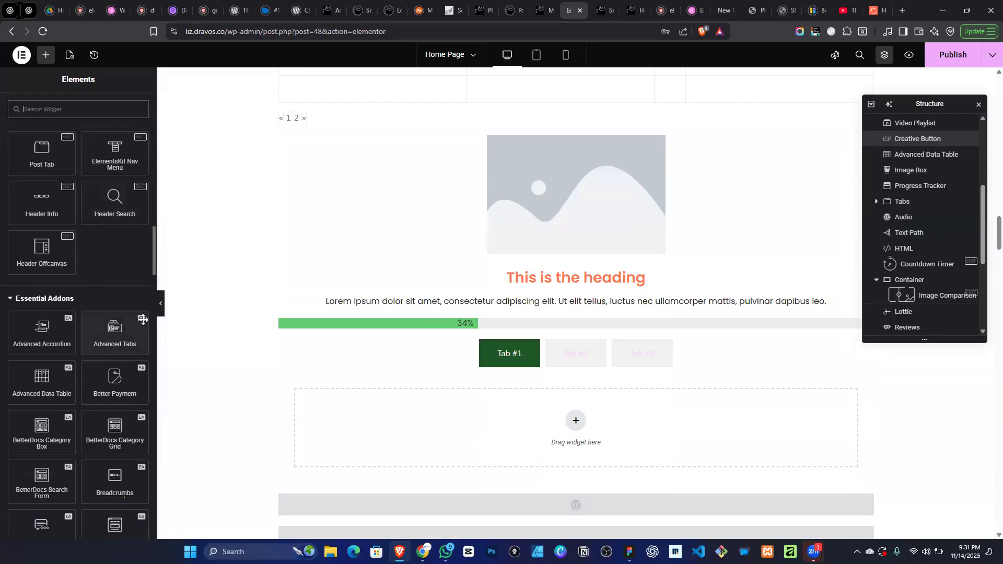
scroll(131, 346, "down", 2)
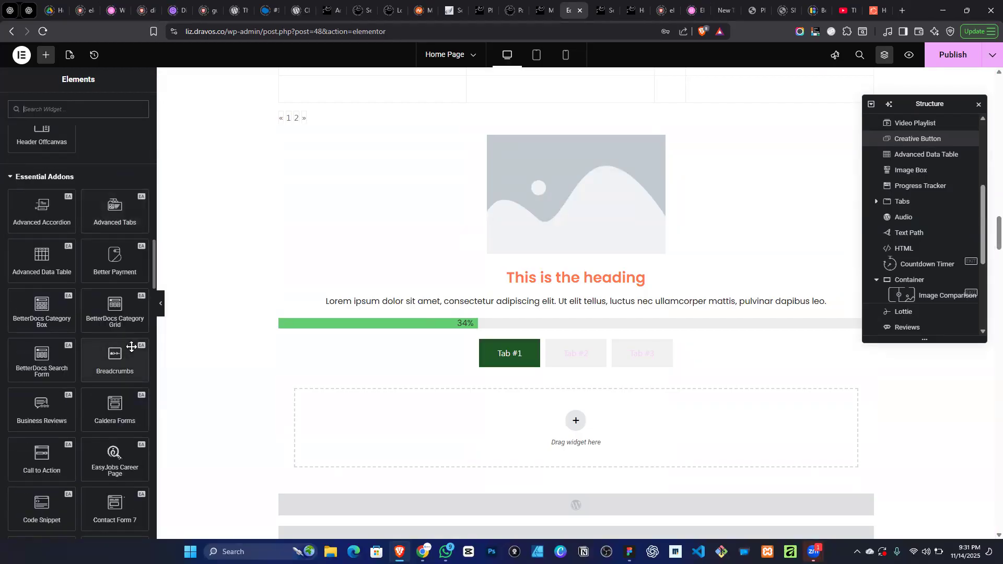
scroll(131, 347, "down", 2)
scroll(63, 336, "down", 2)
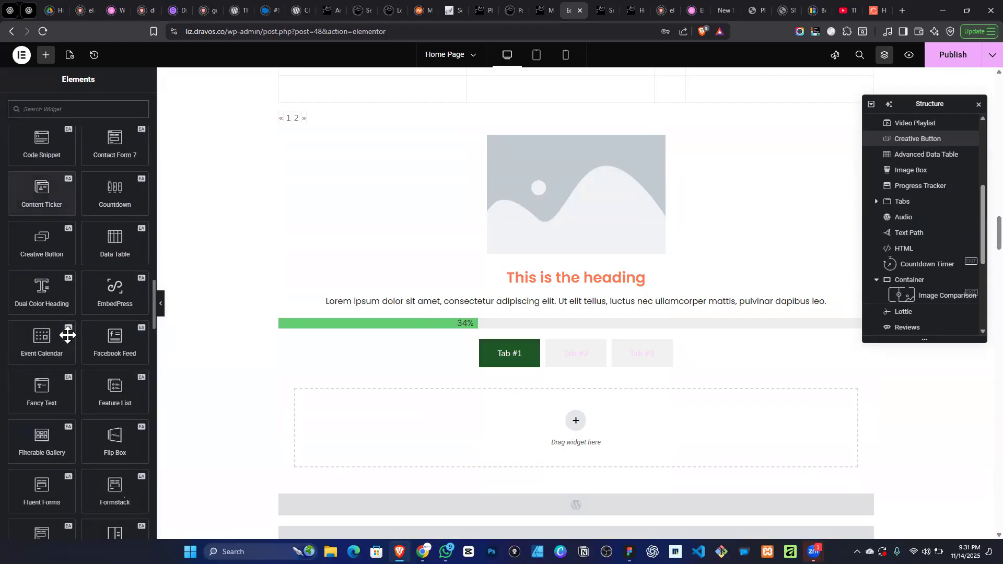
scroll(110, 216, "up", 2)
scroll(44, 232, "down", 4)
scroll(55, 240, "down", 2)
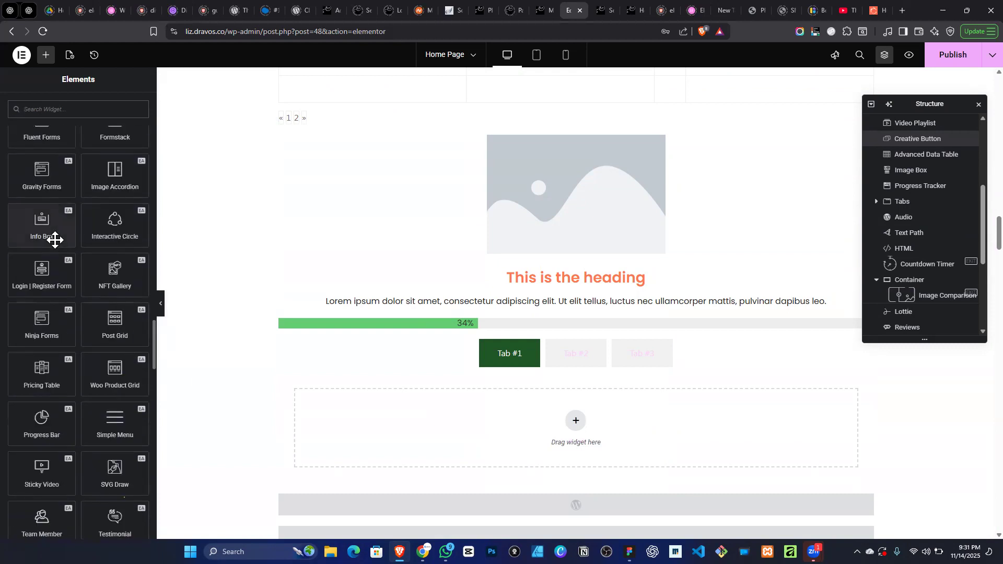
scroll(57, 243, "up", 3)
scroll(71, 240, "up", 3)
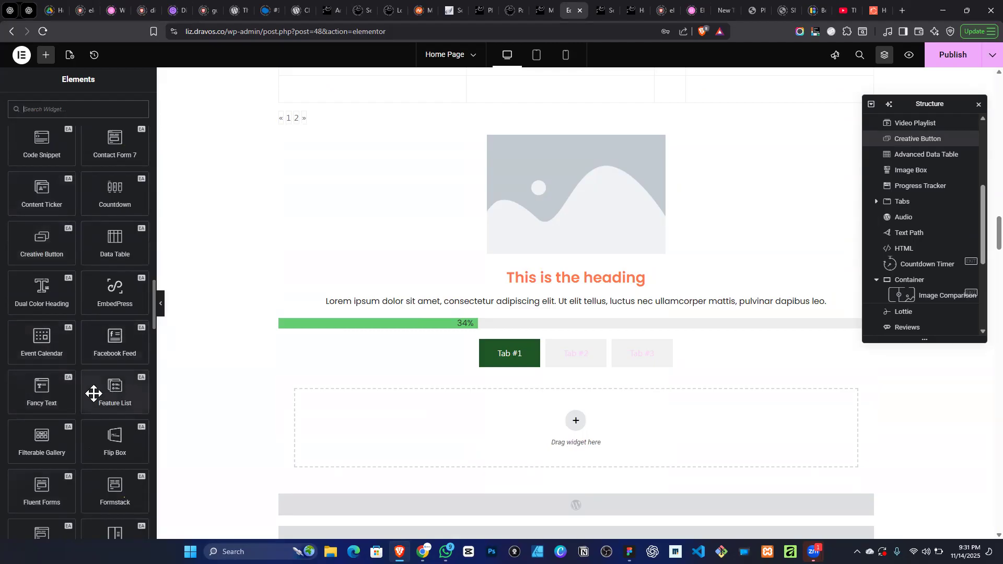
left_click_drag(45, 391, 488, 406)
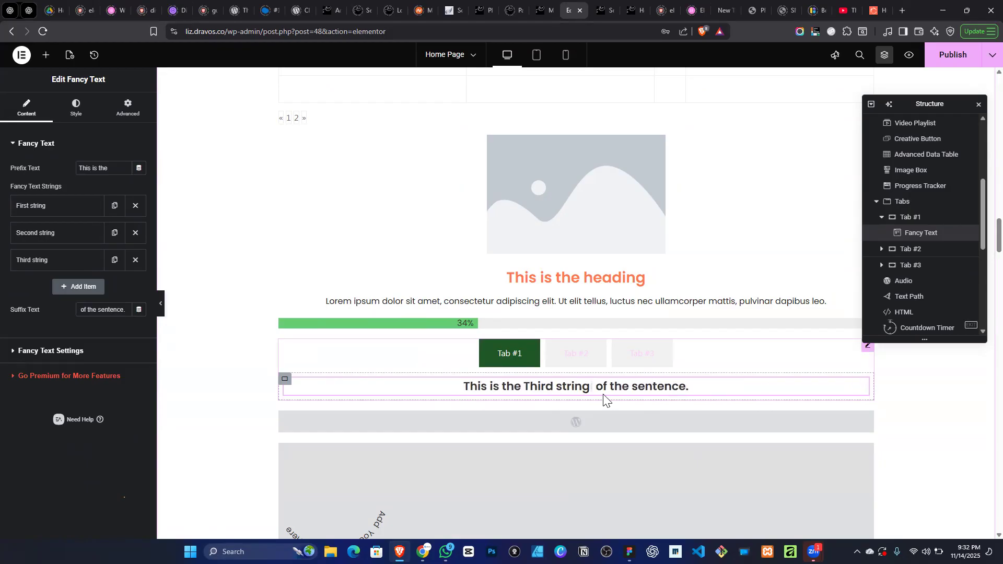
Collapse the ElementsKit, ElementsKit Header Footer and Essential Addons widget categories
left_click(46, 55)
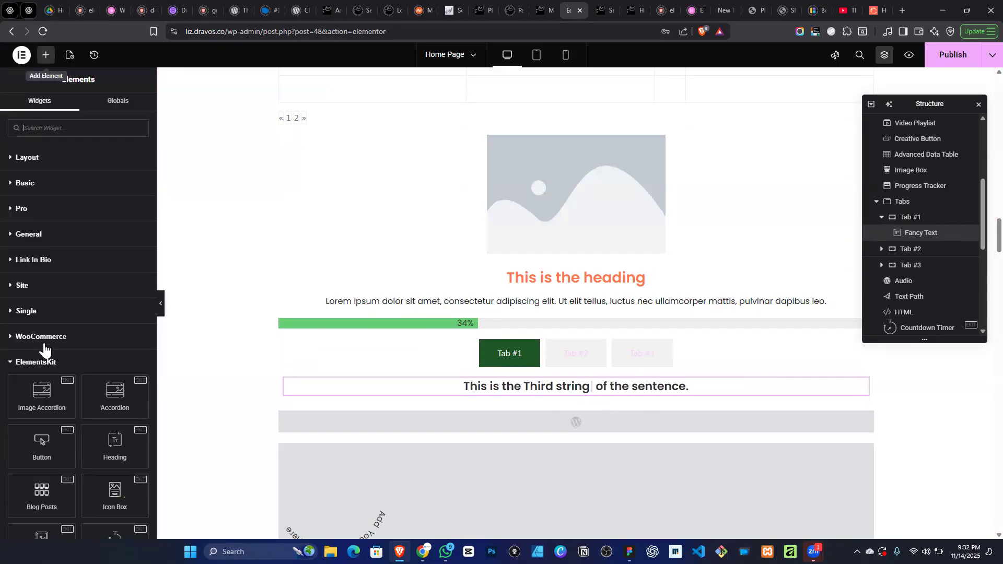
scroll(48, 354, "down", 5)
scroll(50, 353, "down", 10)
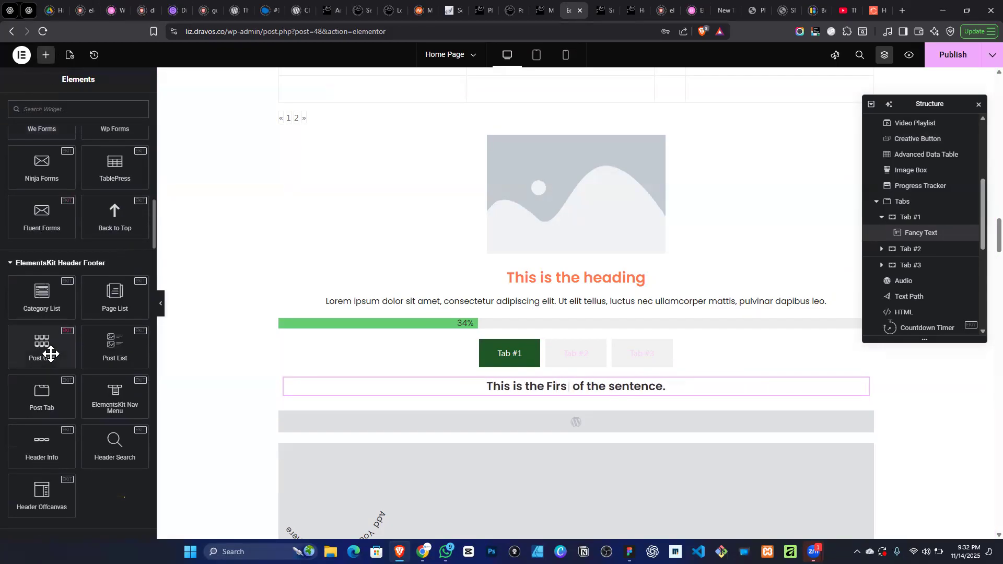
scroll(67, 343, "up", 15)
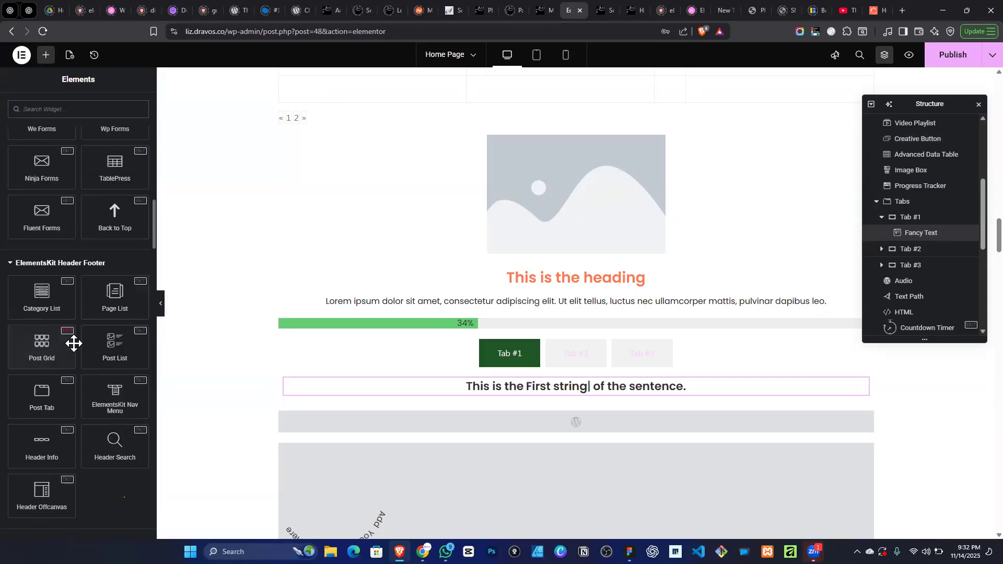
scroll(73, 343, "up", 3)
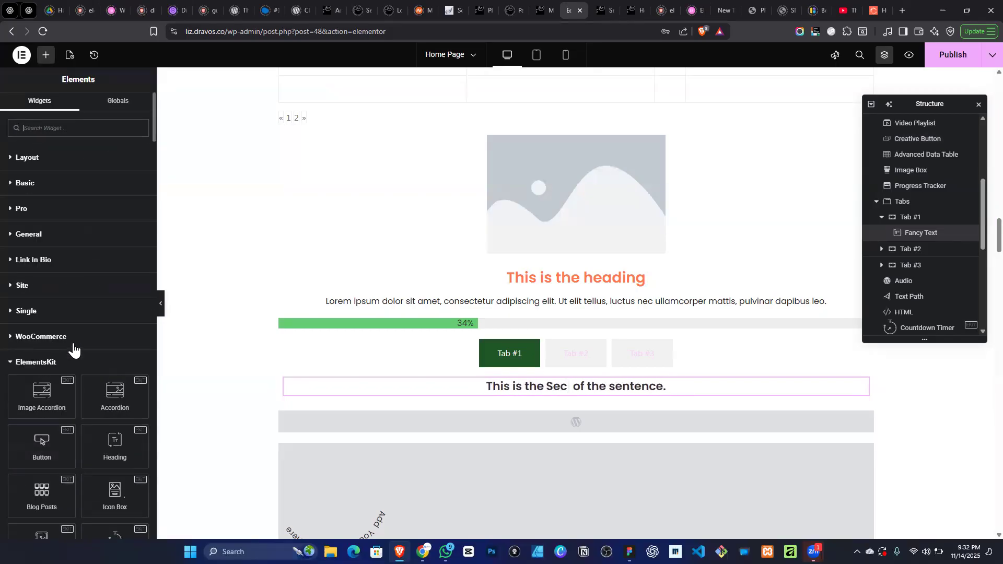
left_click(32, 363)
left_click(18, 388)
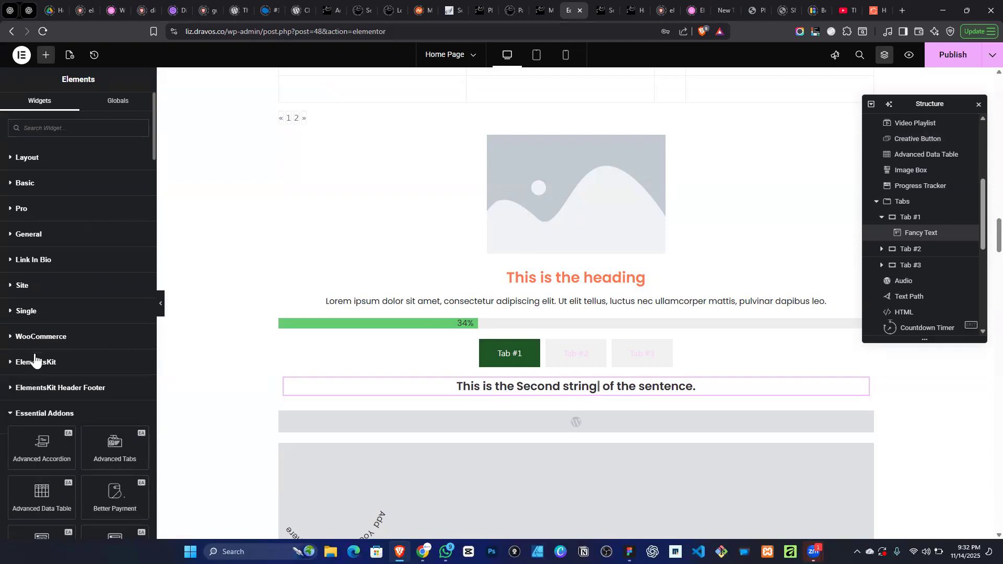
left_click(31, 389)
scroll(34, 381, "down", 2)
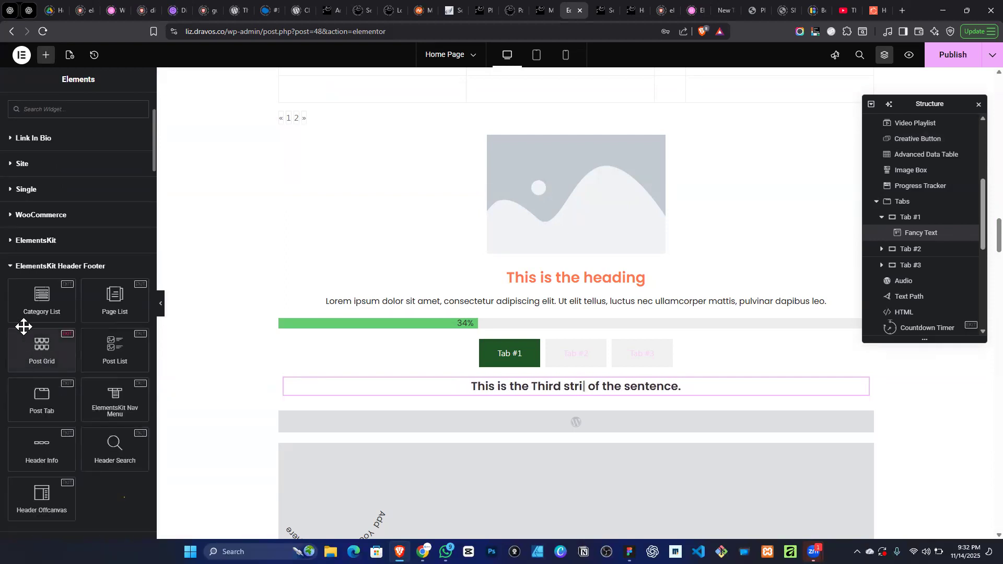
left_click(25, 269)
scroll(25, 253, "down", 5)
scroll(24, 251, "up", 3)
scroll(26, 248, "up", 2)
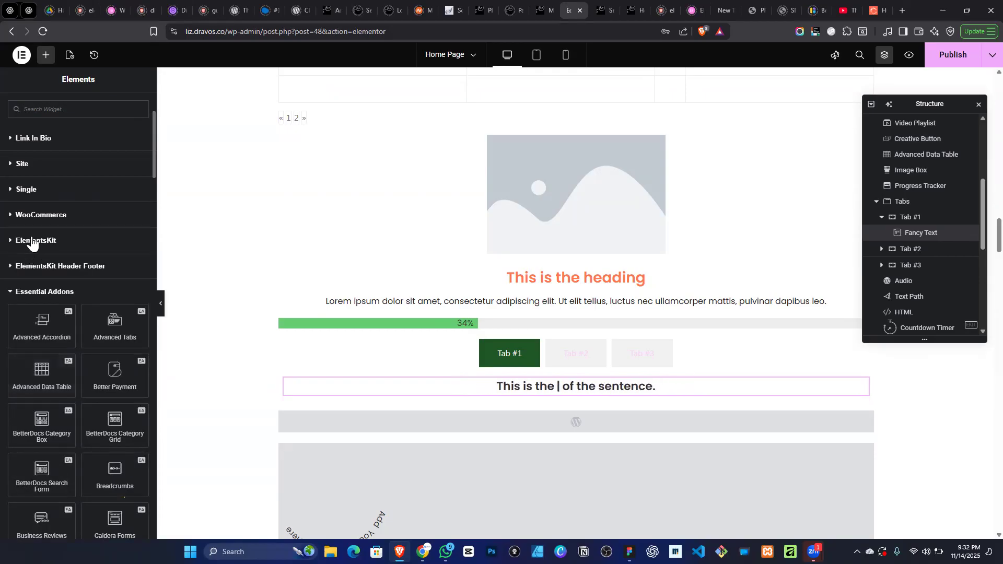
left_click(19, 292)
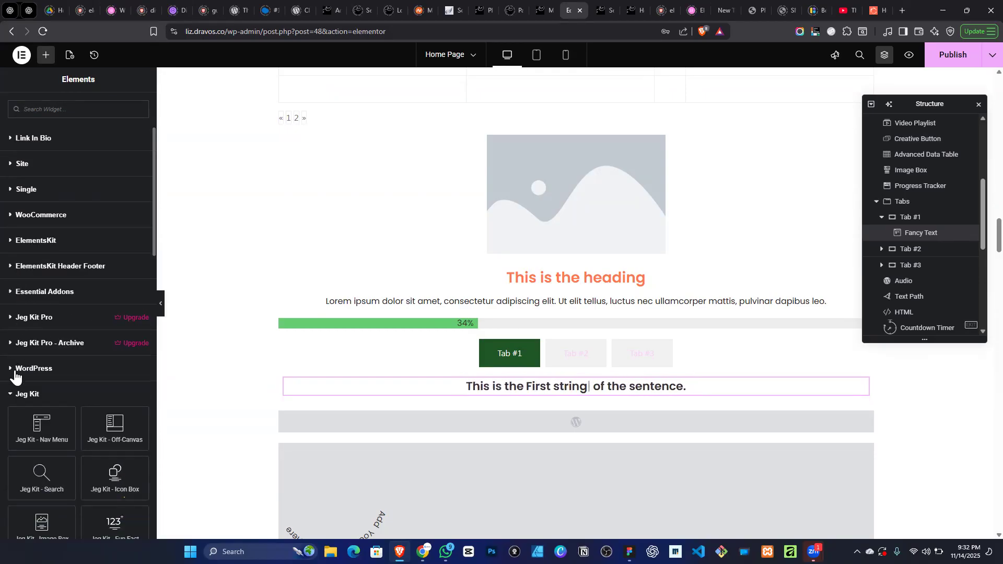
Expand the Jeg Kit Pro and Jeg Kit Pro - Archive categories and browse their widgets
left_click(6, 325)
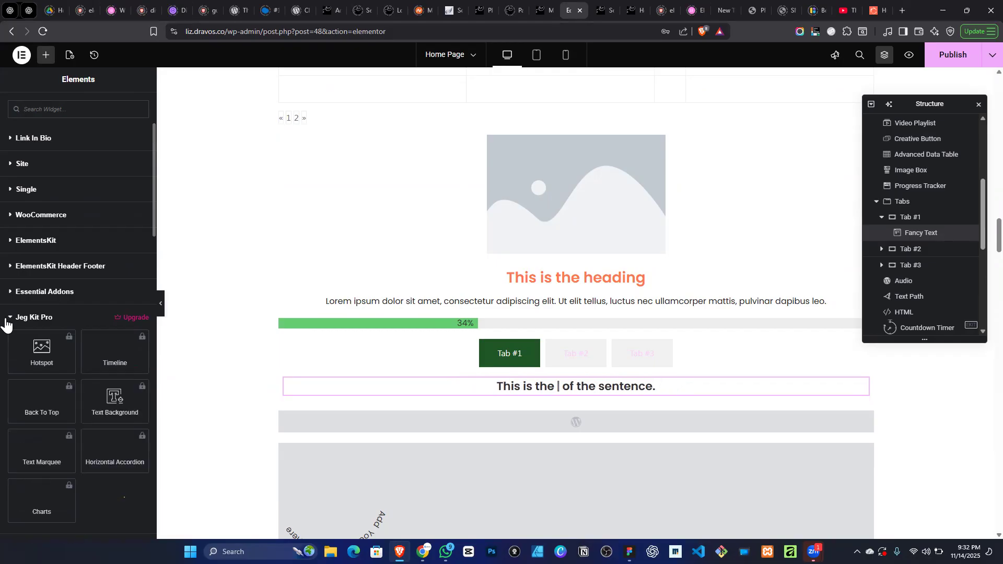
left_click(6, 326)
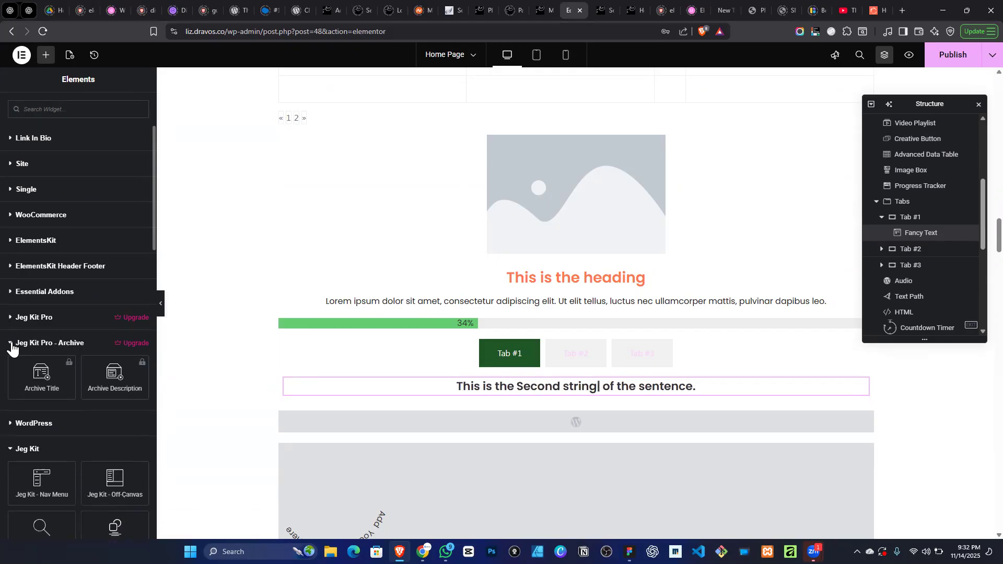
scroll(108, 335, "down", 2)
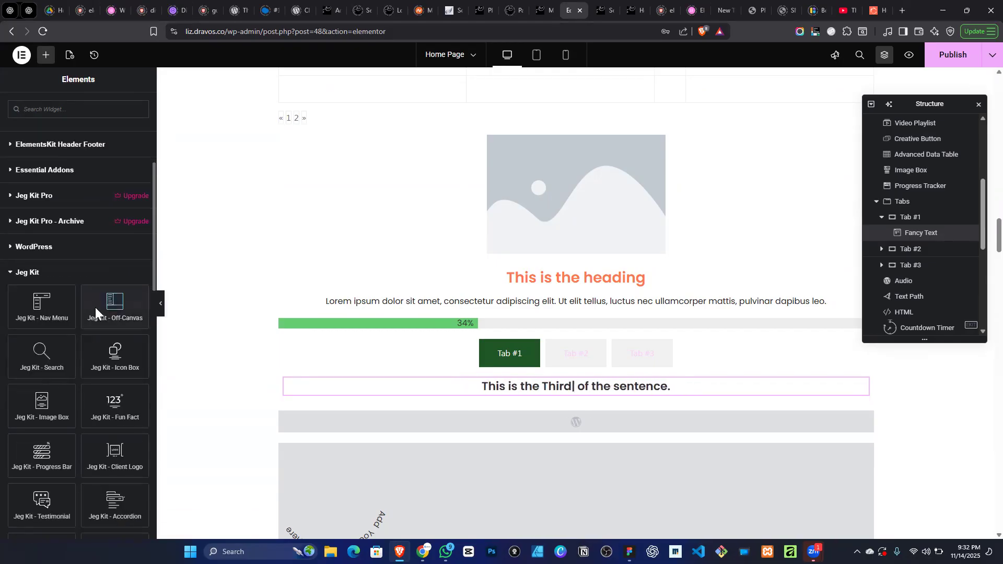
scroll(96, 307, "down", 4)
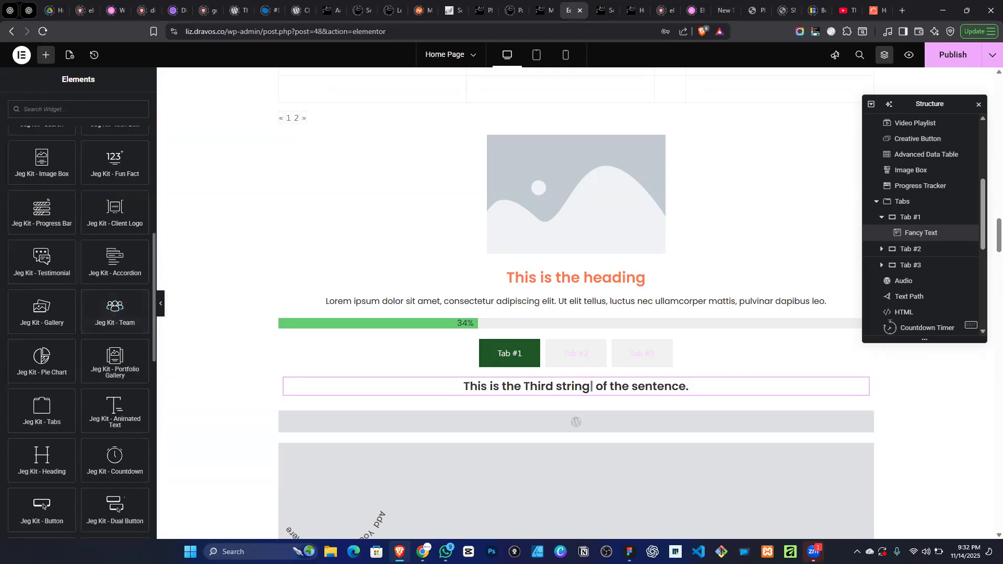
scroll(69, 440, "down", 2)
scroll(71, 441, "down", 2)
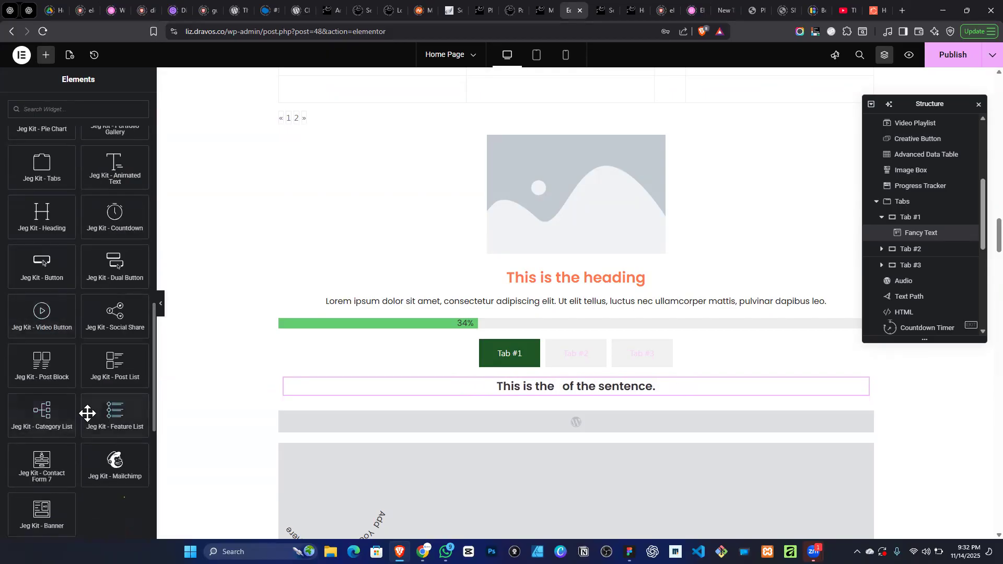
scroll(99, 401, "down", 6)
scroll(452, 309, "up", 5)
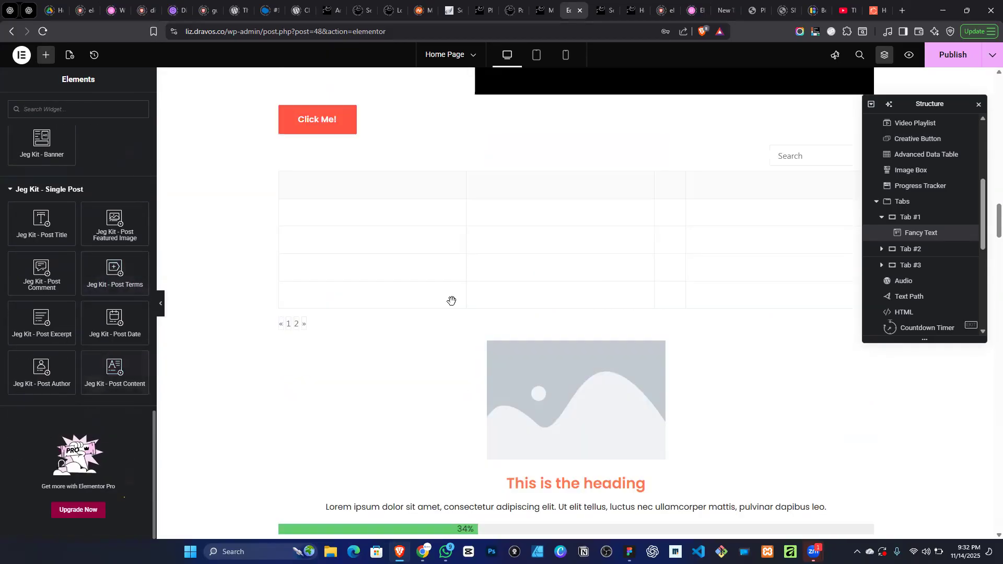
scroll(449, 305, "up", 3)
scroll(446, 303, "down", 15)
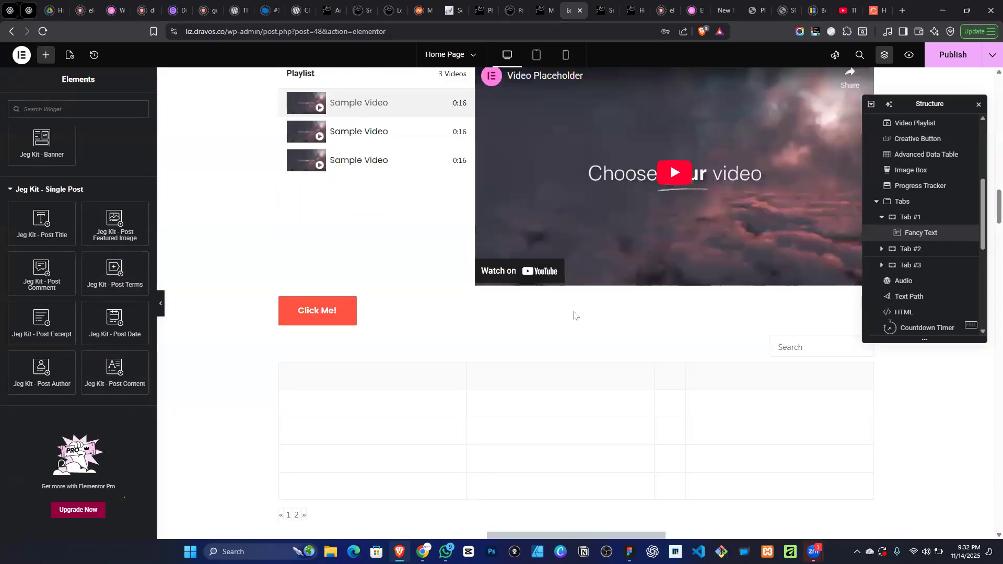
scroll(575, 319, "down", 20)
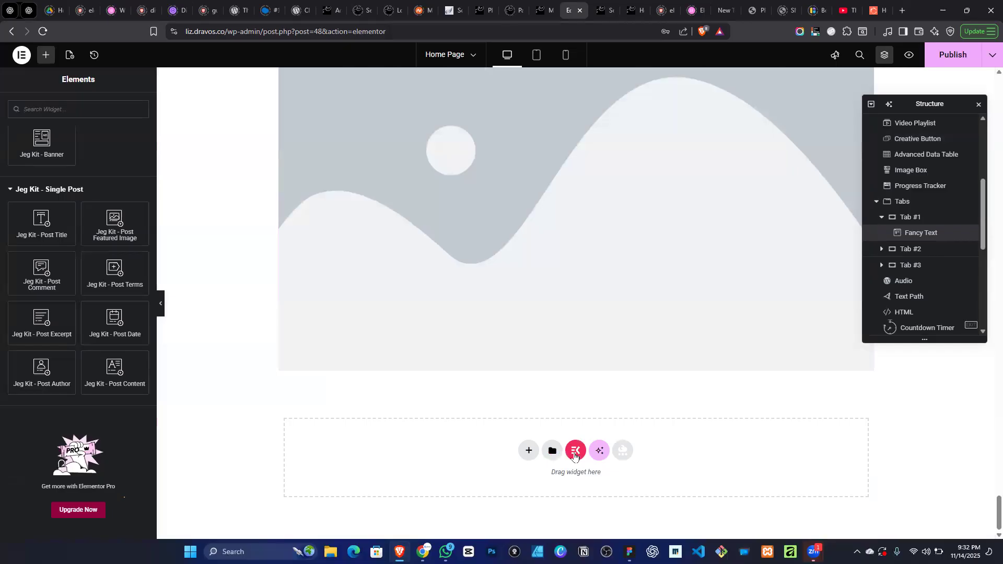
Insert 'Header – Section 1 with Search' from the ElementsKit template library's Sections
left_click(574, 452)
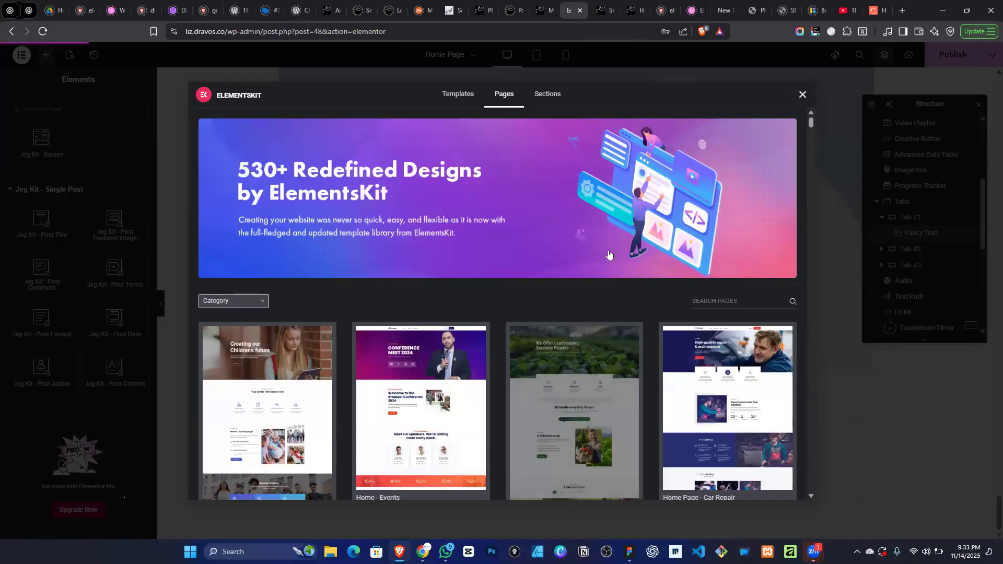
left_click(549, 105)
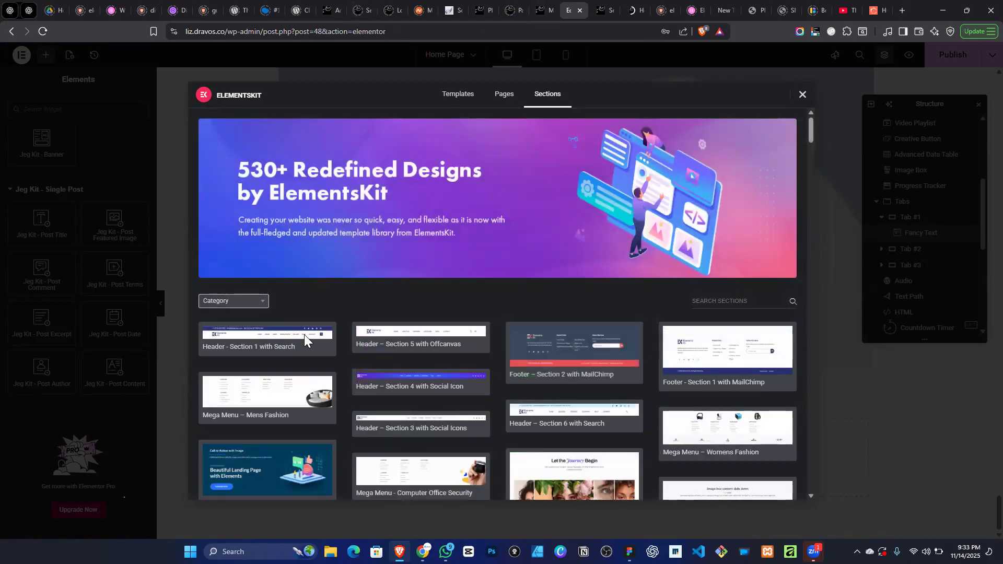
left_click(216, 347)
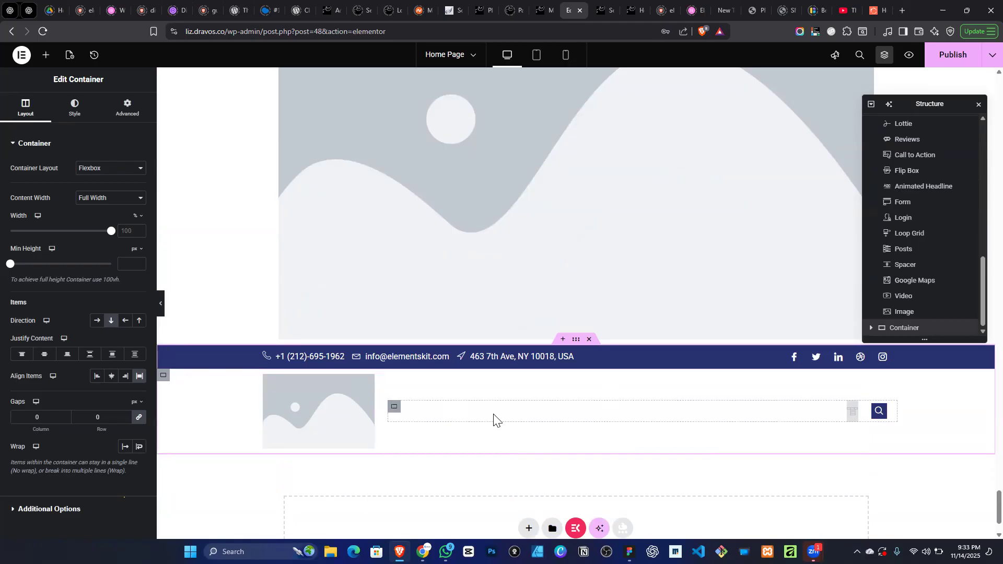
Set the header's navigation menu to Herox Sample From Figma
left_click(851, 411)
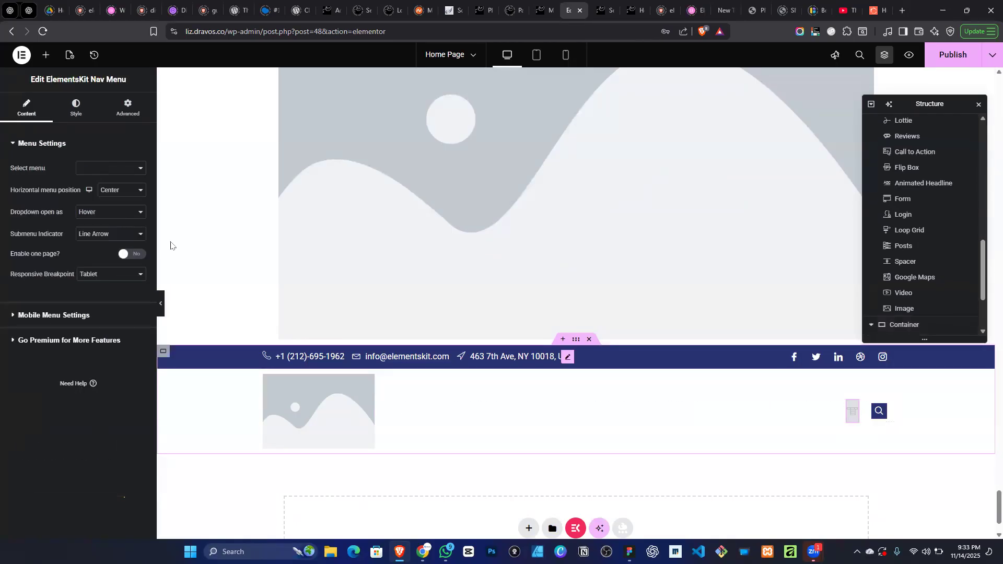
left_click(100, 169)
left_click(107, 182)
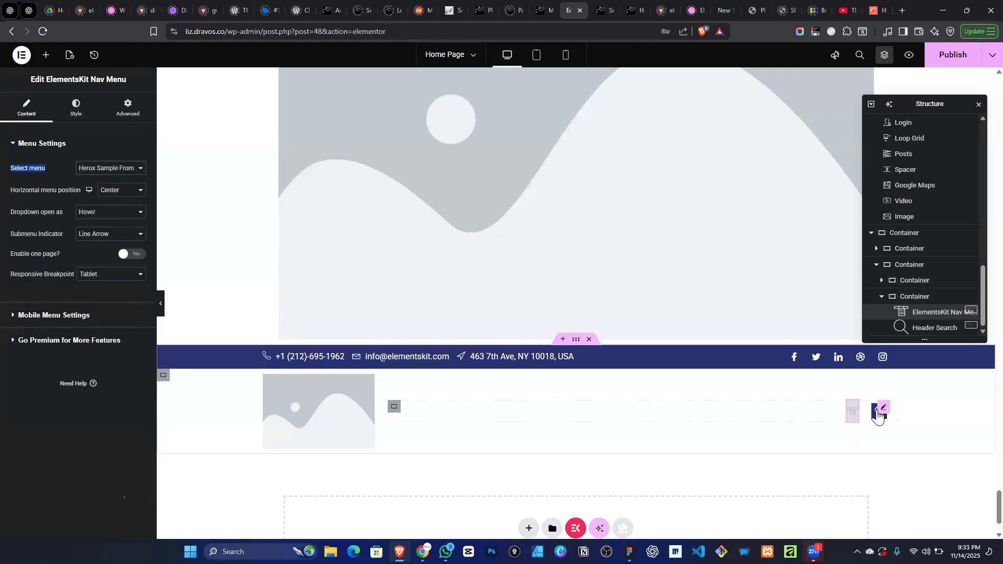
Replace the header logo with the Stripe logo image from the media library
left_click(336, 410)
left_click(133, 198)
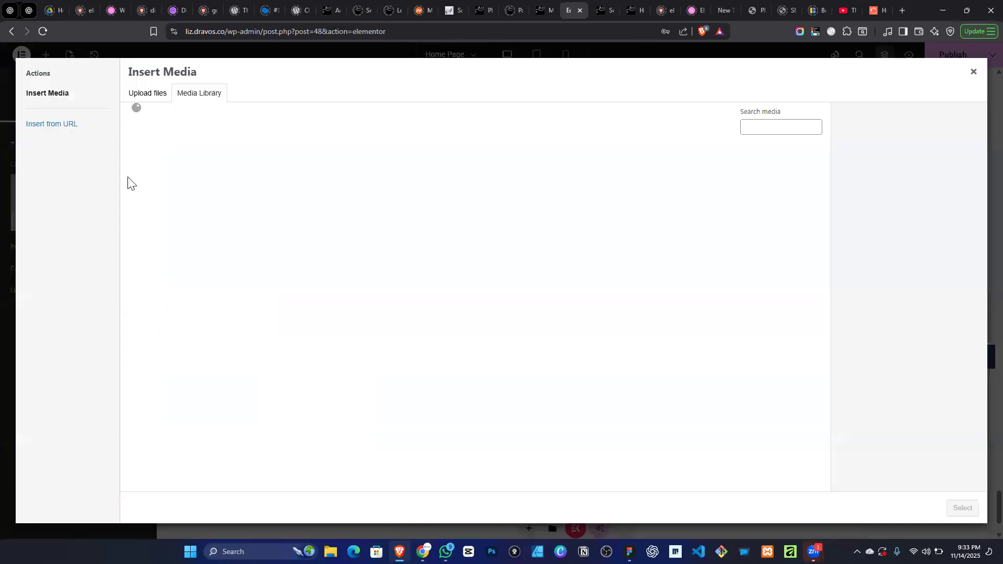
left_click(241, 180)
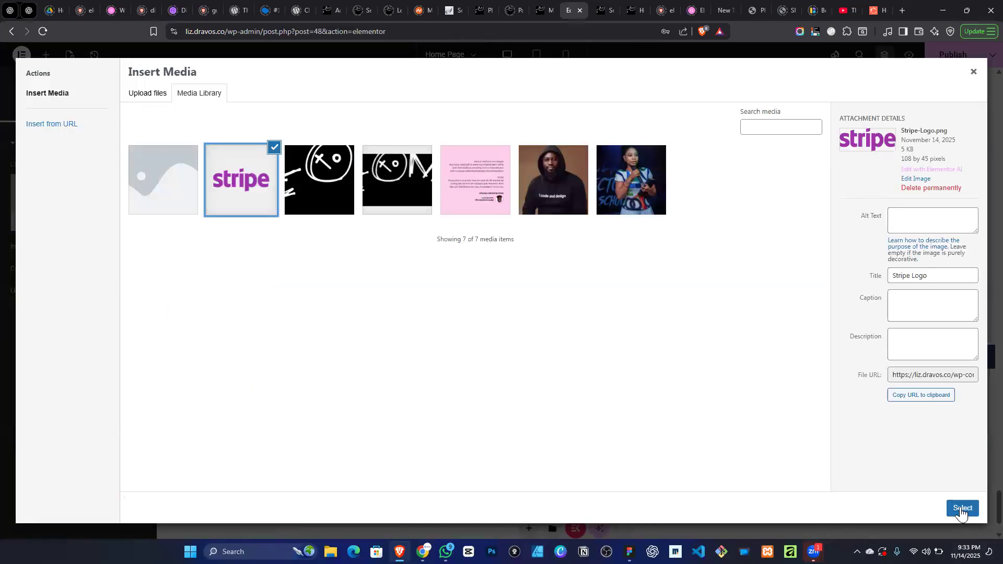
left_click(961, 508)
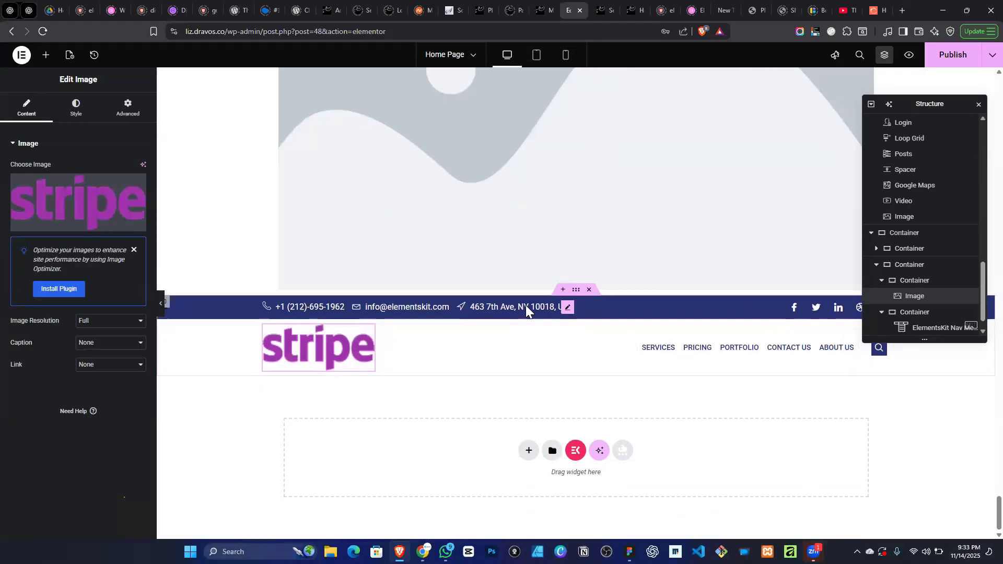
Open the contact bar's detail list, then save the Home Page with Ctrl+S
left_click(406, 313)
scroll(843, 444, "up", 5)
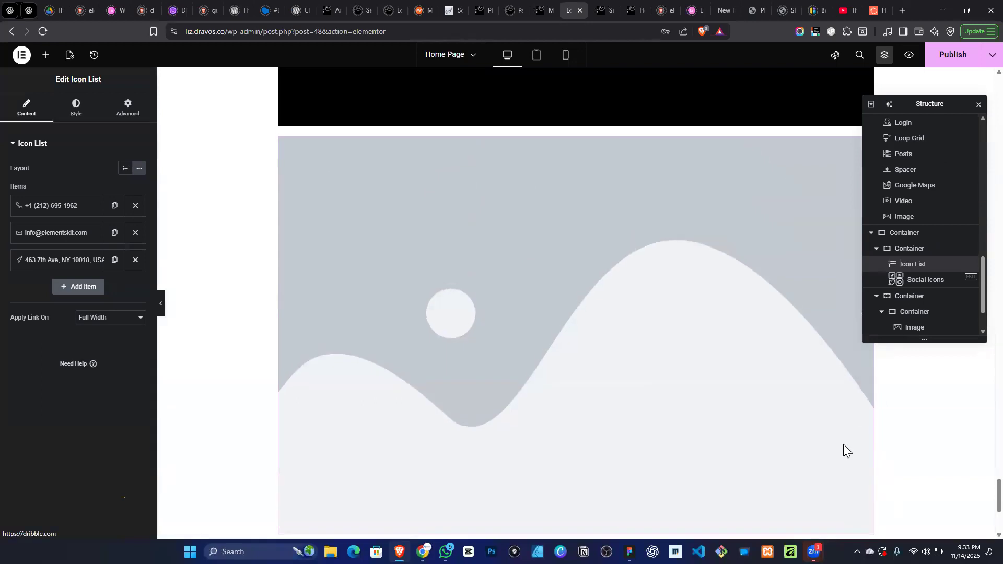
scroll(843, 444, "down", 5)
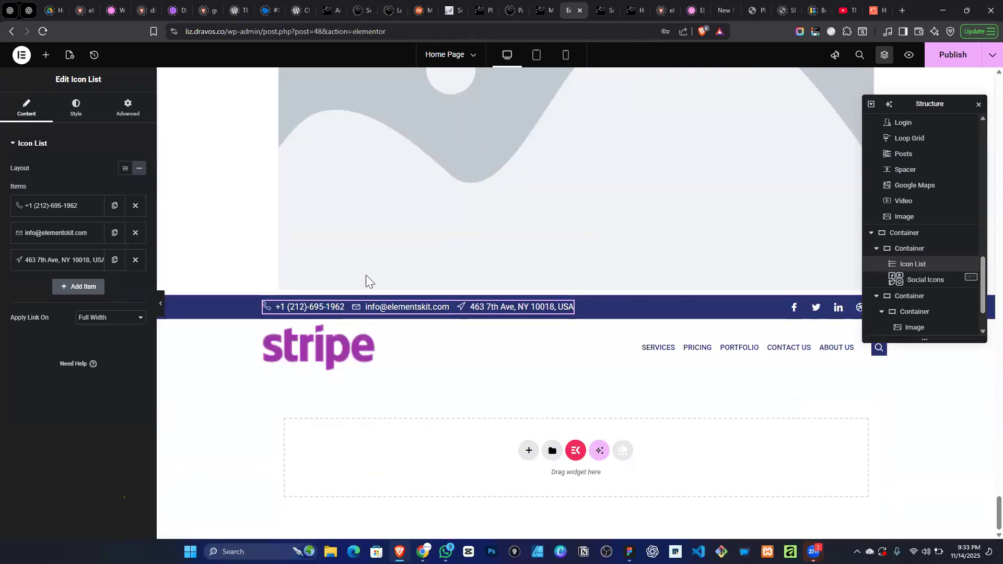
key("ctrl+s")
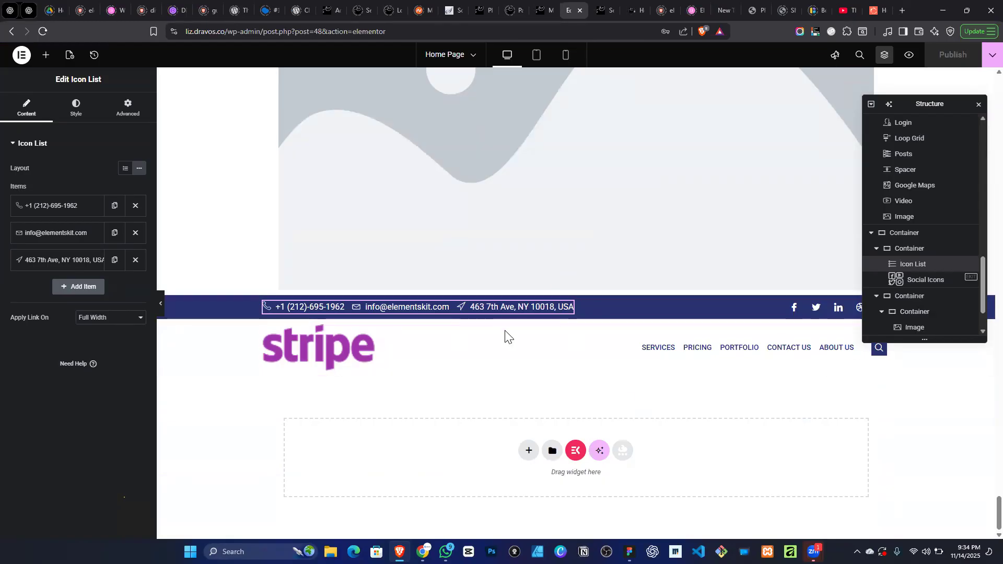
scroll(583, 213, "up", 10)
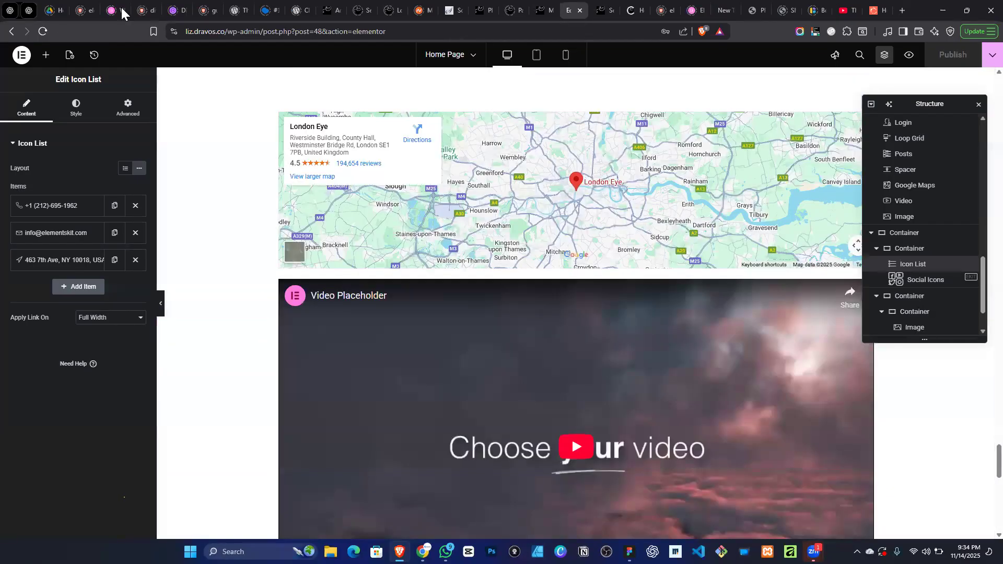
Close the tabs to the right of Google Drive and load dribbble.com in a new tab
right_click(54, 5)
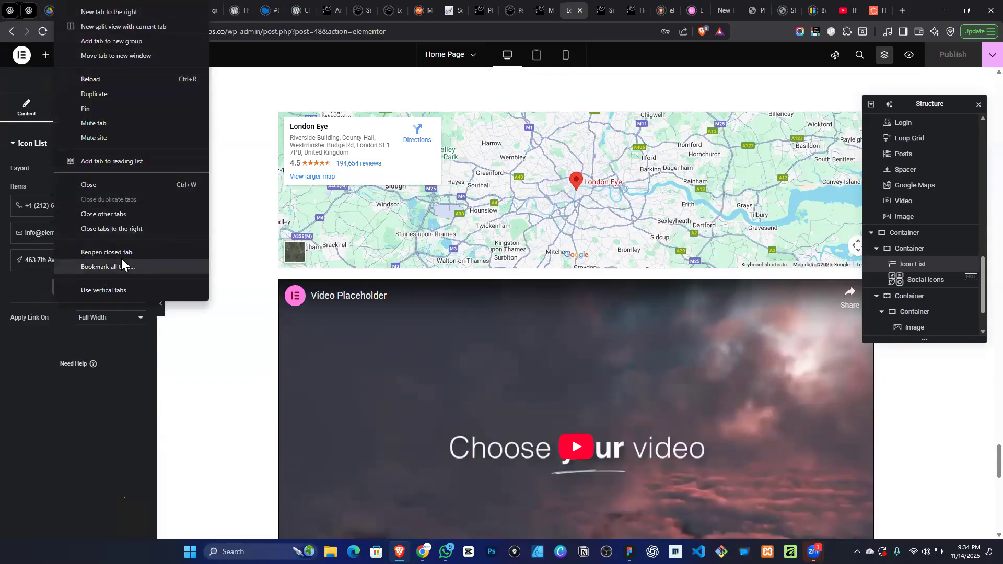
left_click(135, 229)
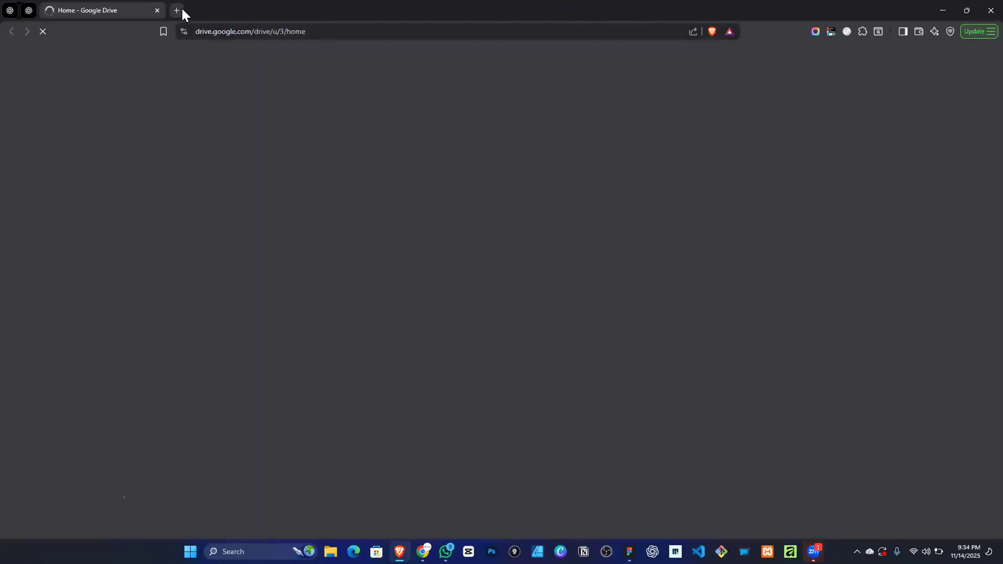
left_click(177, 10)
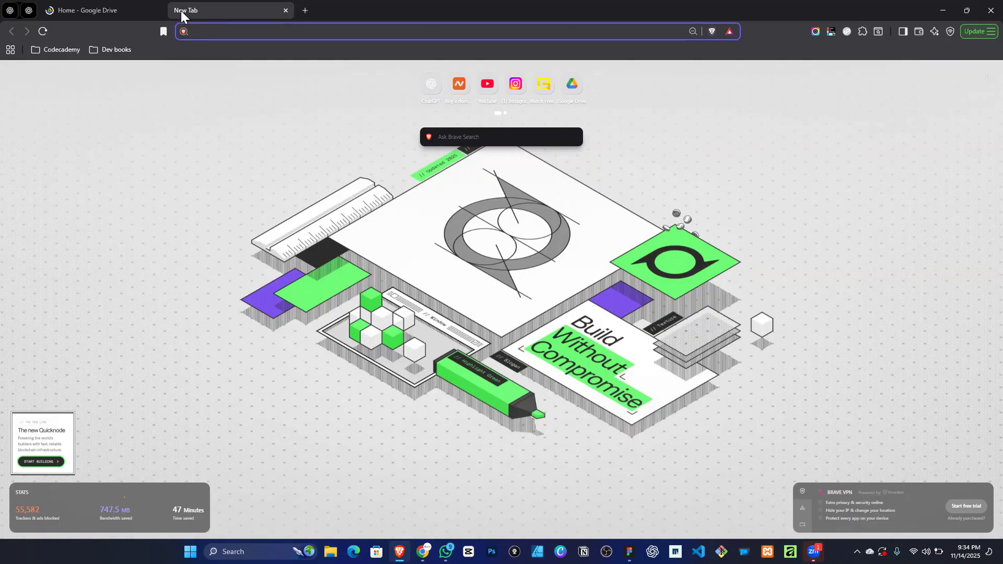
type("dribb")
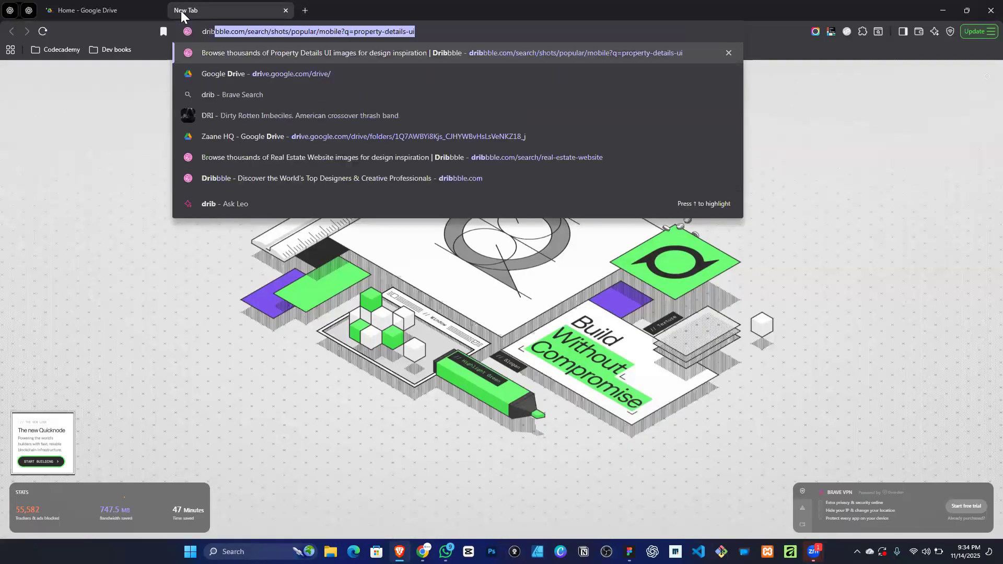
key("Right")
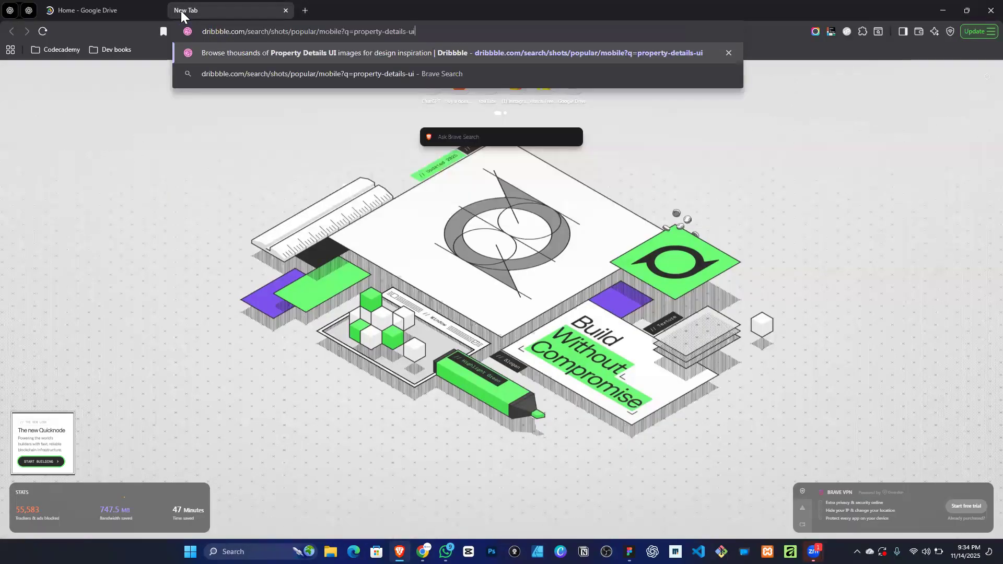
key("BackSpace")
key("BackSpace")
key("BackSpace")
key("BackSpace")
key("BackSpace")
key("BackSpace")
key("BackSpace")
key("BackSpace")
key("BackSpace")
key("BackSpace")
key("BackSpace")
key("BackSpace")
key("BackSpace")
key("BackSpace")
key("BackSpace")
key("BackSpace")
key("BackSpace")
key("BackSpace")
key("BackSpace")
key("BackSpace")
key("BackSpace")
key("BackSpace")
key("BackSpace")
key("BackSpace")
key("BackSpace")
key("BackSpace")
key("BackSpace")
key("BackSpace")
key("BackSpace")
key("BackSpace")
key("BackSpace")
key("BackSpace")
key("BackSpace")
key("BackSpace")
key("BackSpace")
key("BackSpace")
key("BackSpace")
key("BackSpace")
key("BackSpace")
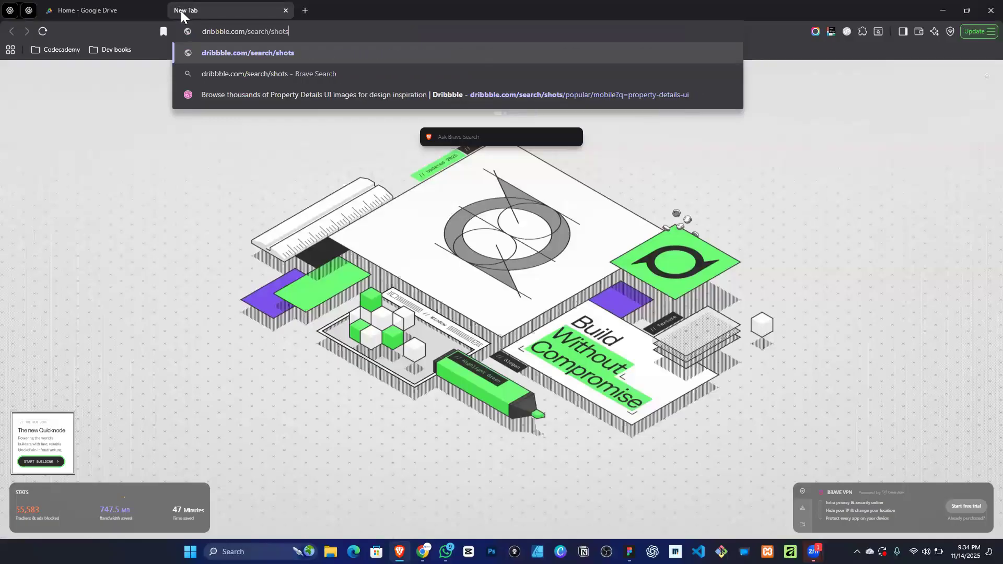
key("BackSpace")
key("BackSpace")
key("BackSpace")
key("BackSpace")
key("BackSpace")
key("BackSpace")
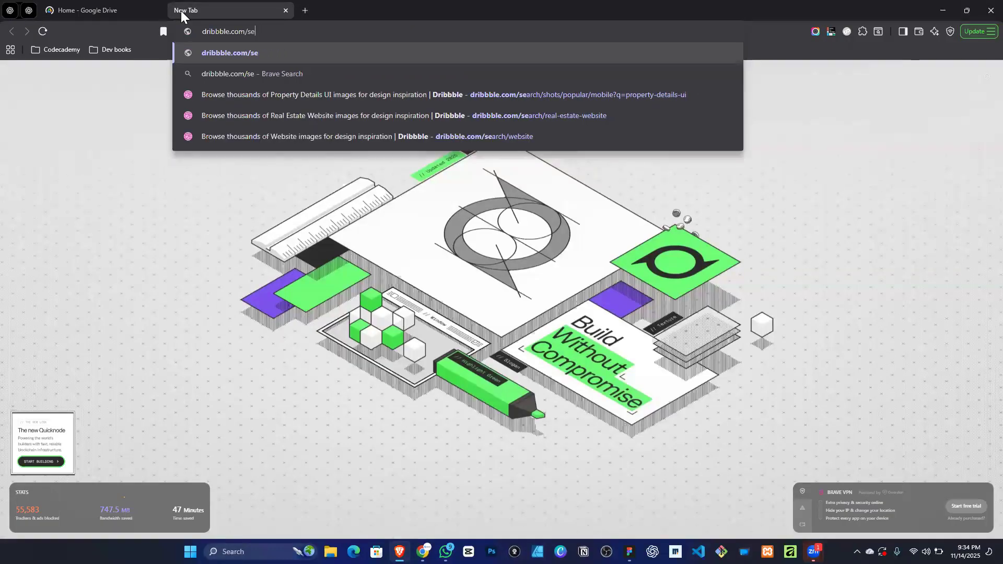
key("Return")
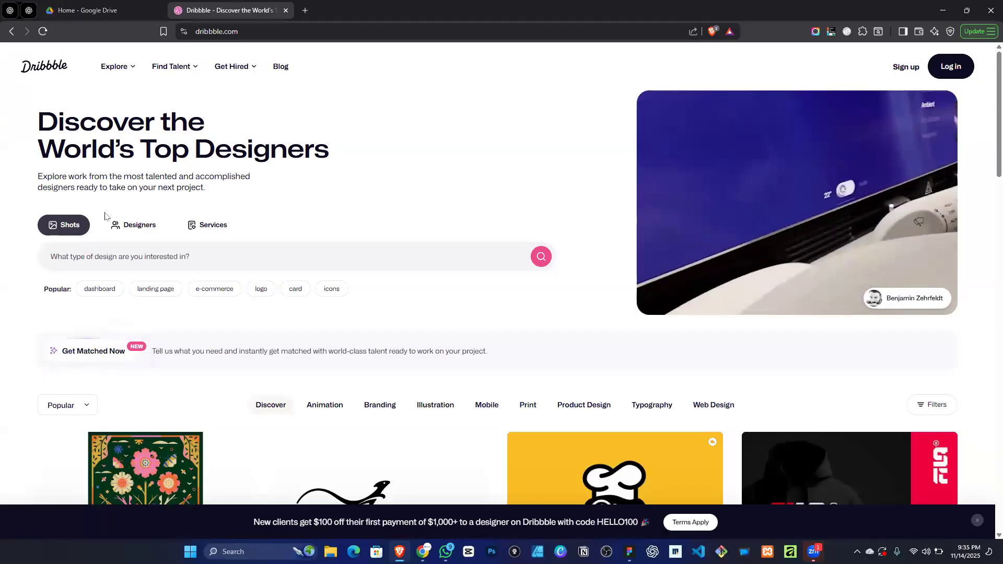
Search Dribbble for 'saas website' and open the Wiko - Saas Website Design shot in a new tab
left_click(118, 257)
type("sa")
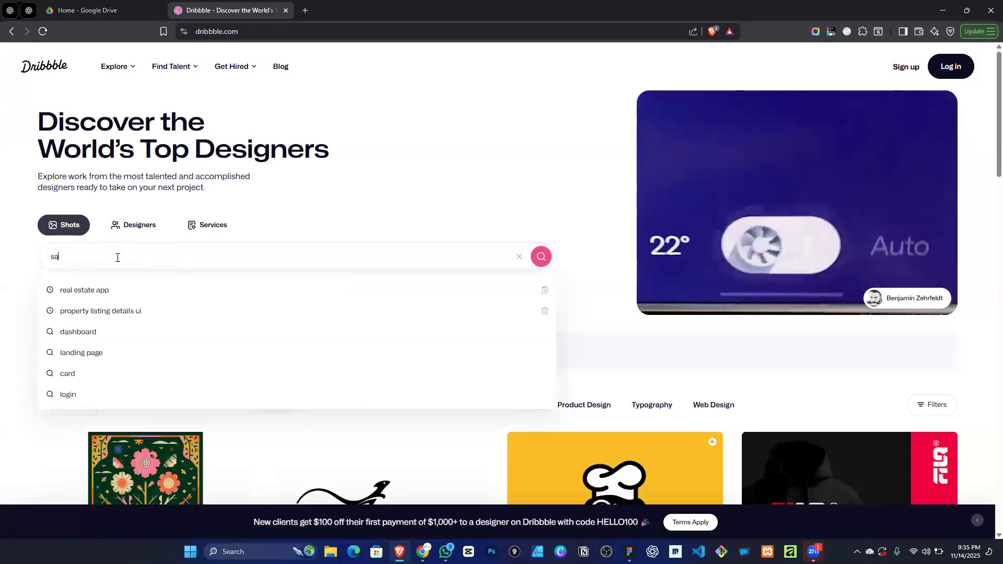
type("as website")
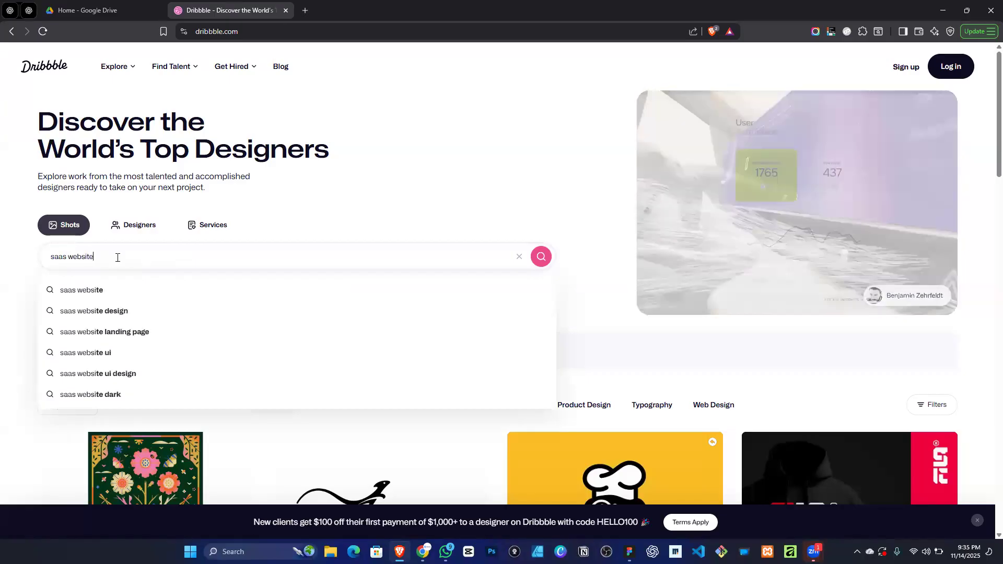
key("Return")
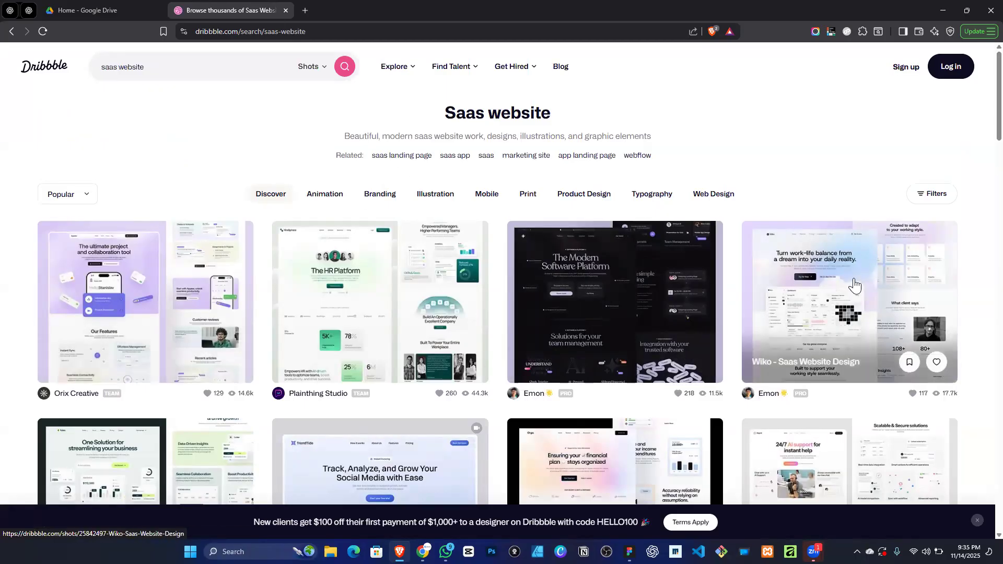
right_click(857, 233)
left_click(725, 245)
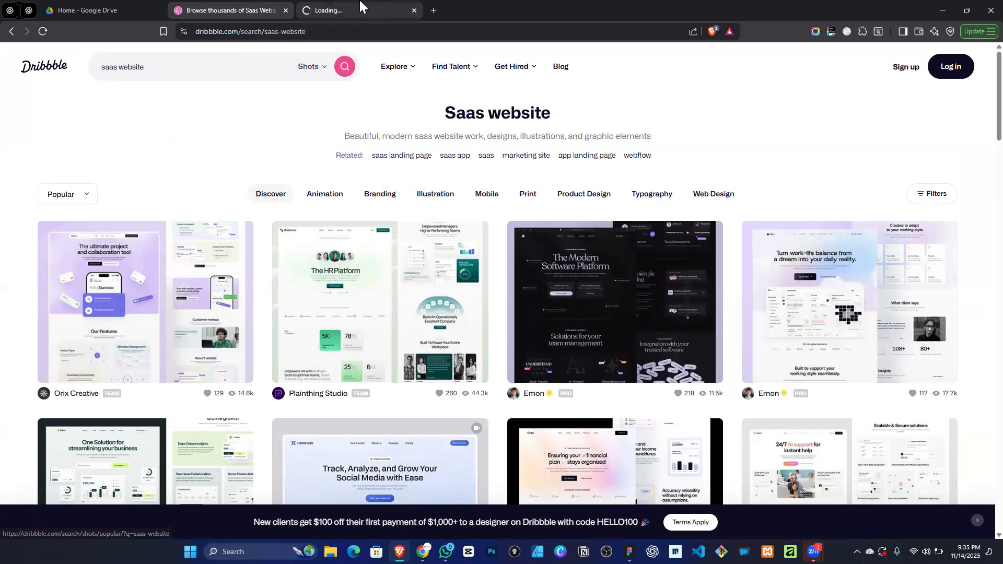
left_click(359, 10)
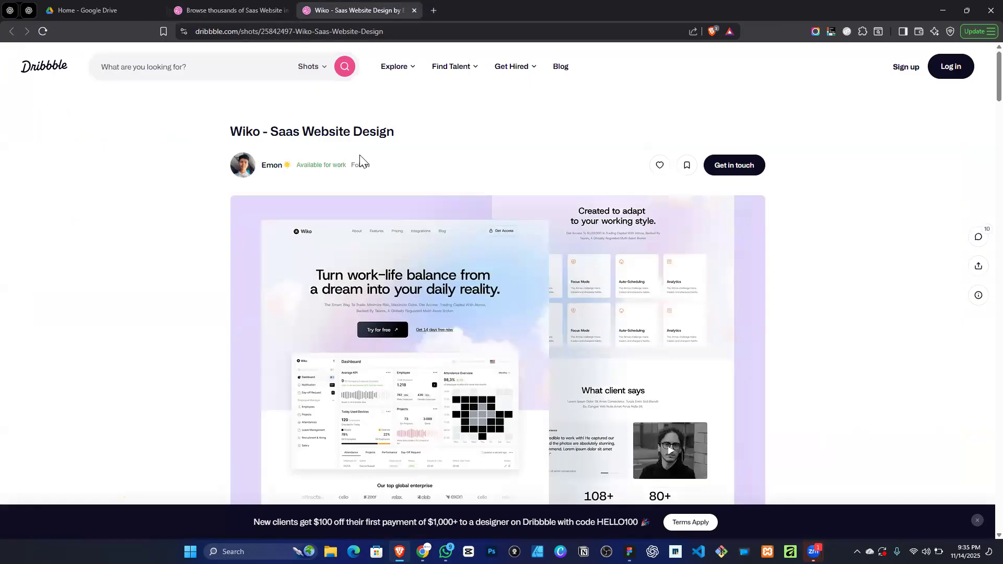
Copy the Wiko shot's landing page image
scroll(298, 354, "down", 10)
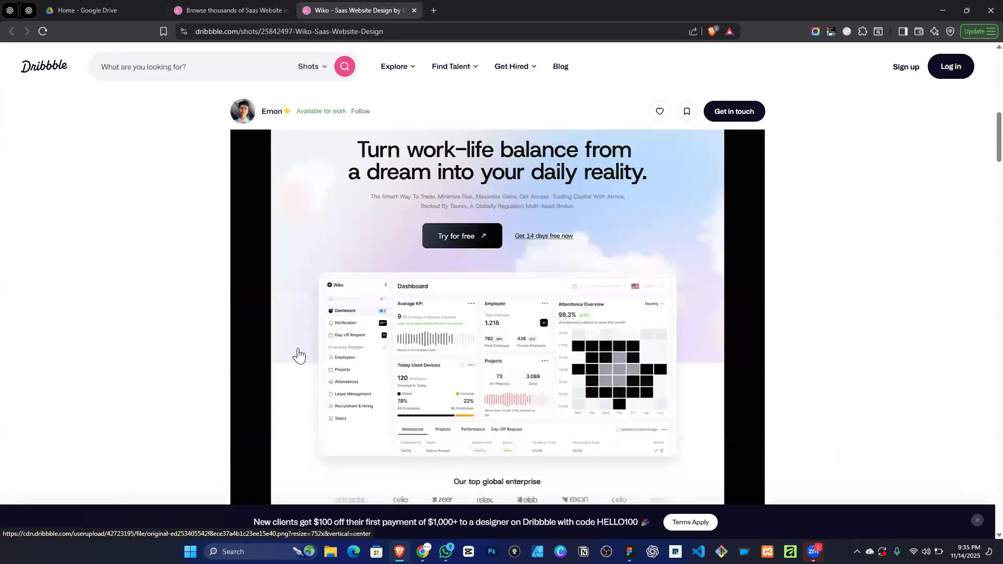
scroll(340, 320, "up", 2)
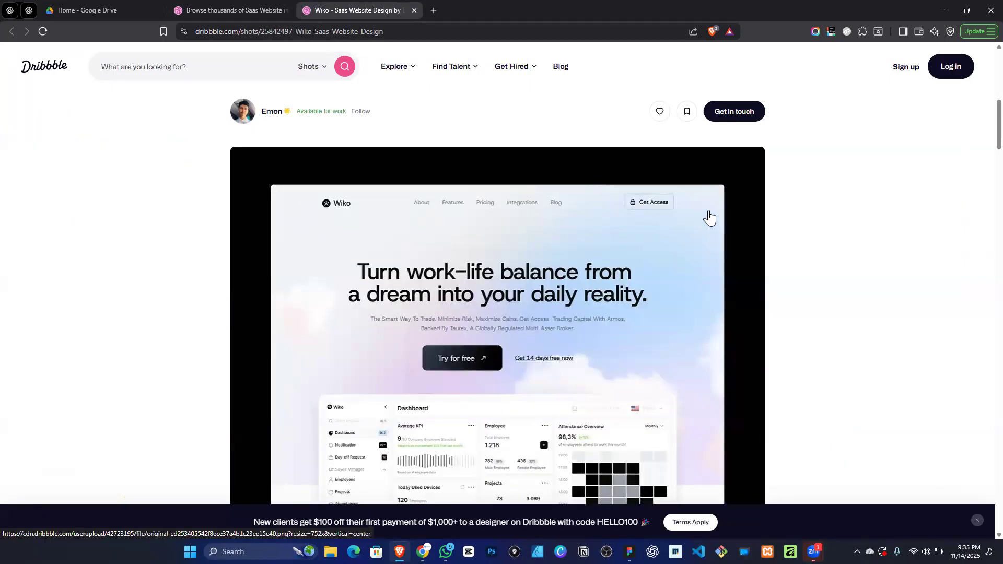
scroll(546, 253, "down", 4)
right_click(544, 252)
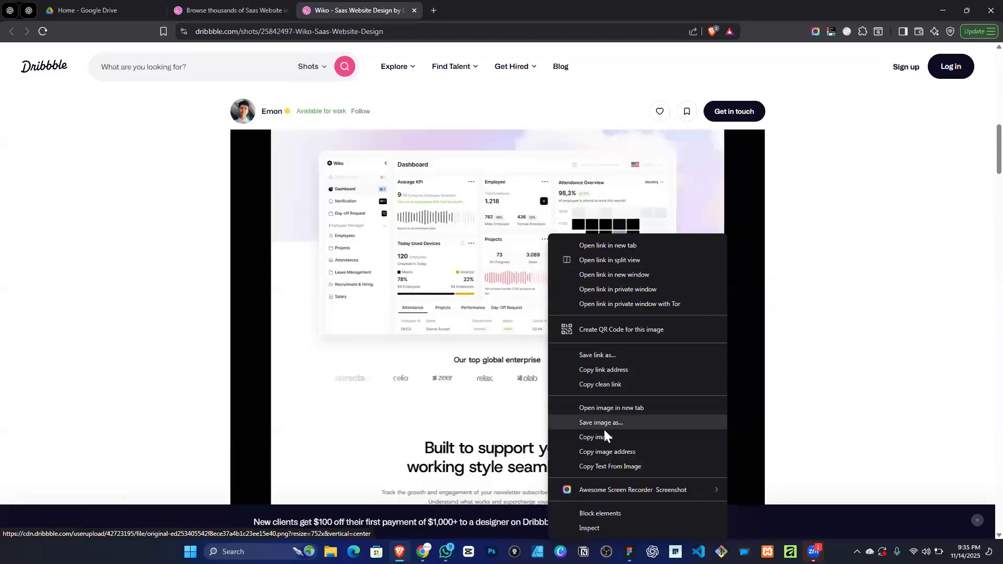
left_click(569, 437)
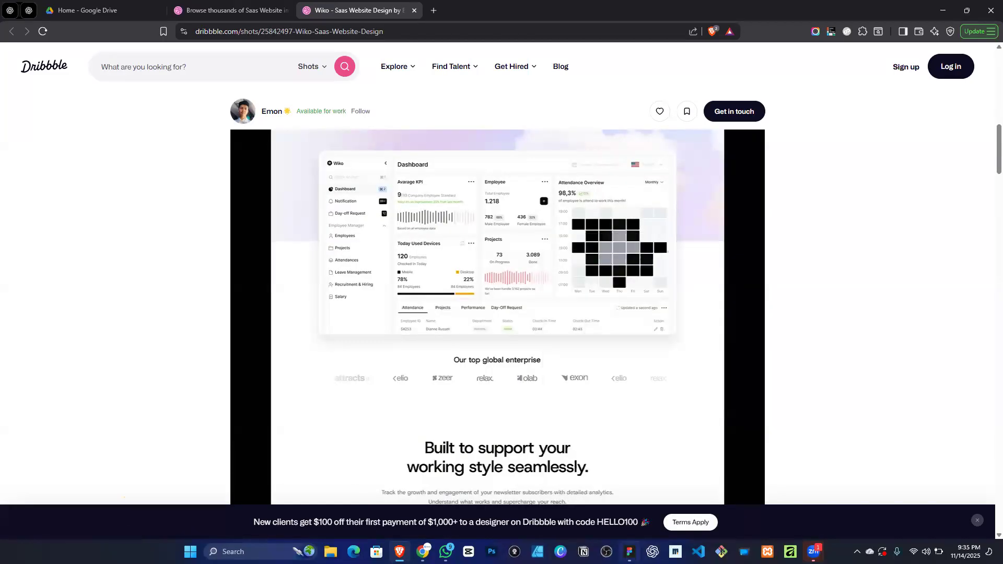
left_click(629, 550)
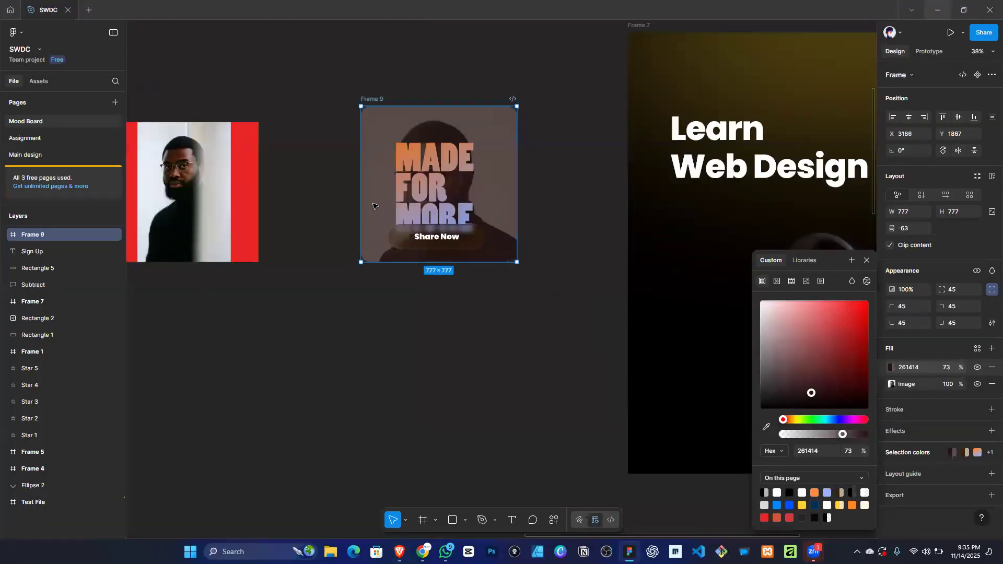
Paste the Wiko landing page onto empty SWDC canvas space as a 767×4096 image
scroll(373, 205, "down", 8)
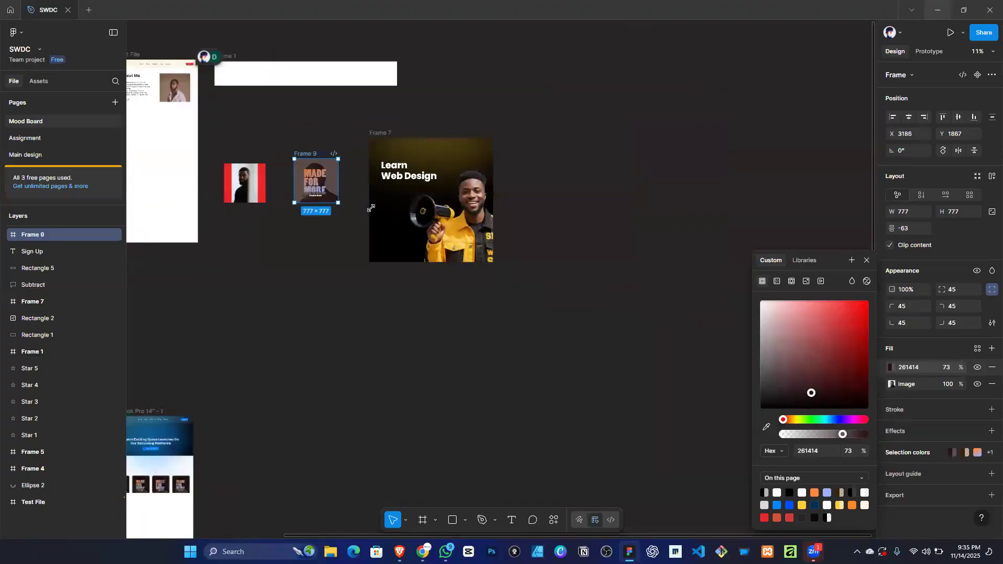
scroll(371, 208, "right", 4)
scroll(363, 202, "right", 1)
left_click(343, 106)
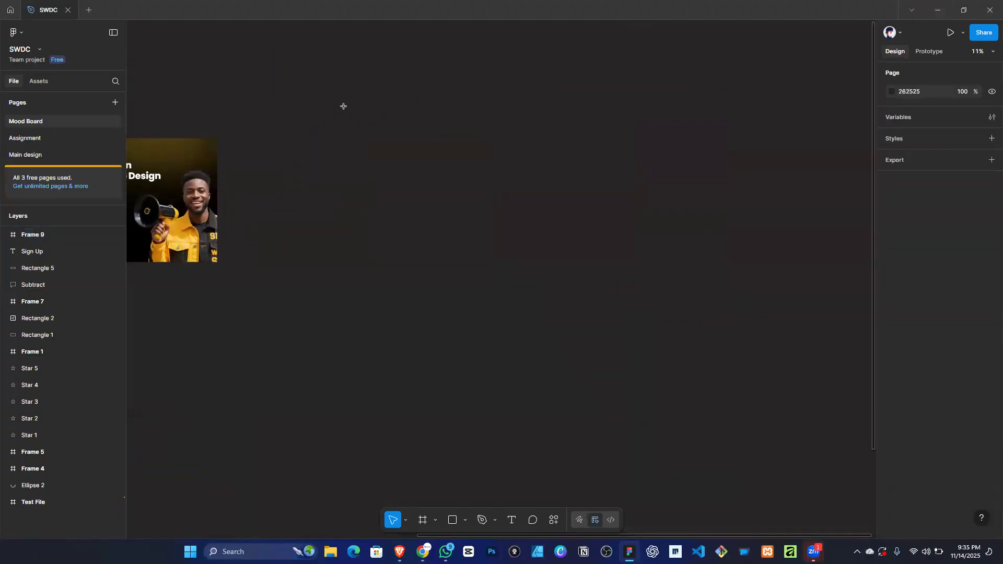
key("f")
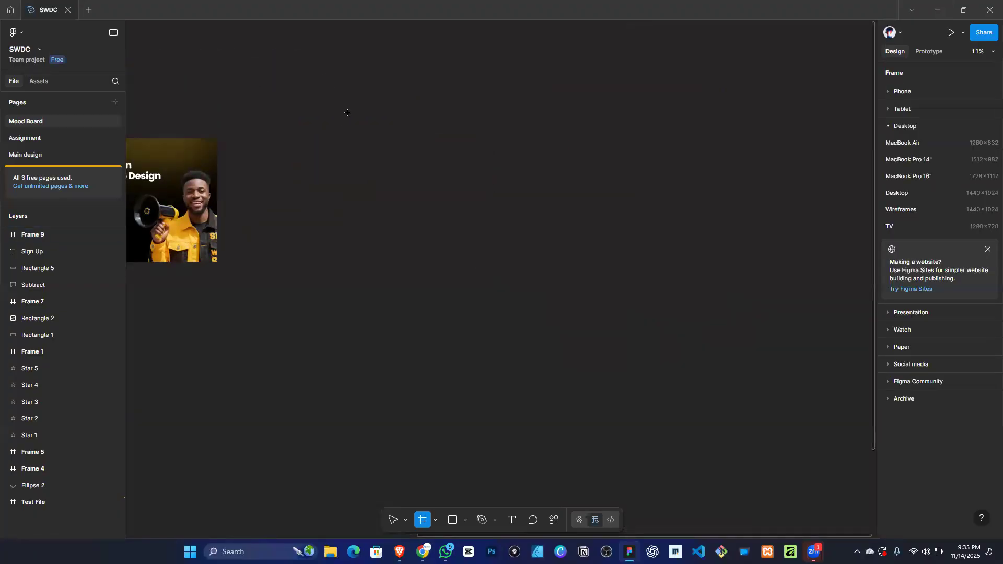
key("ctrl+v")
key("v")
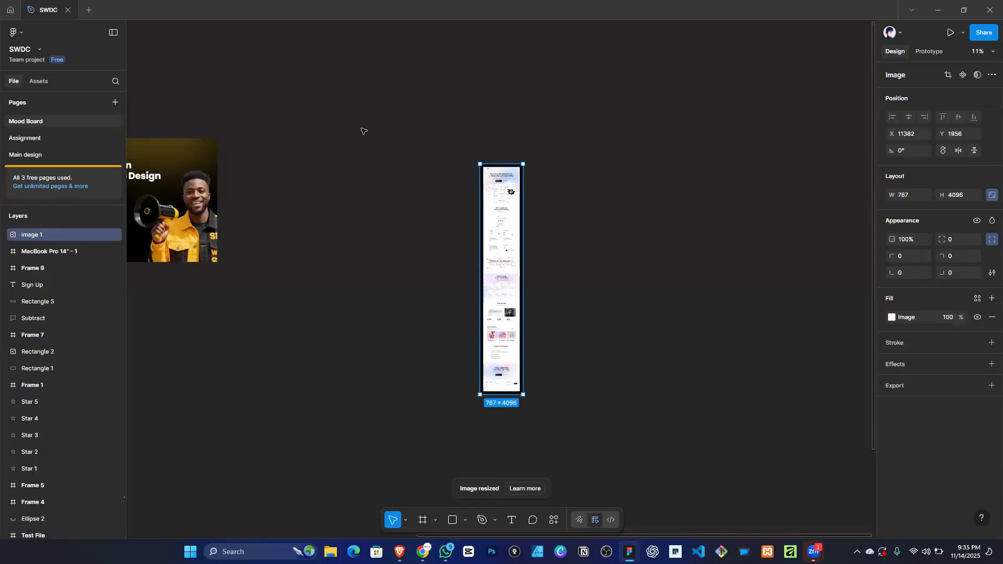
scroll(515, 208, "up", 10)
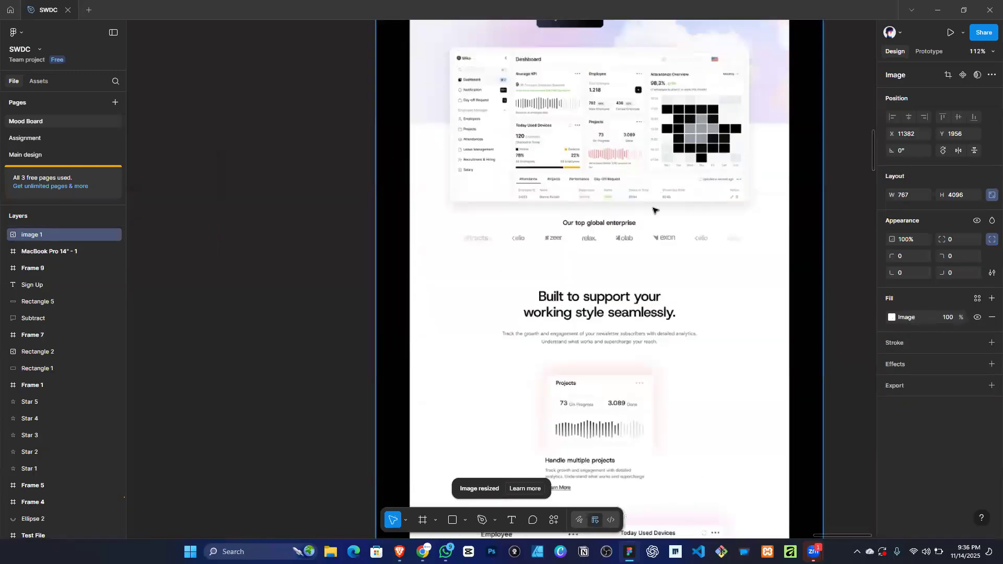
scroll(653, 209, "up", 5)
scroll(553, 231, "right", 2)
scroll(553, 235, "up", 4)
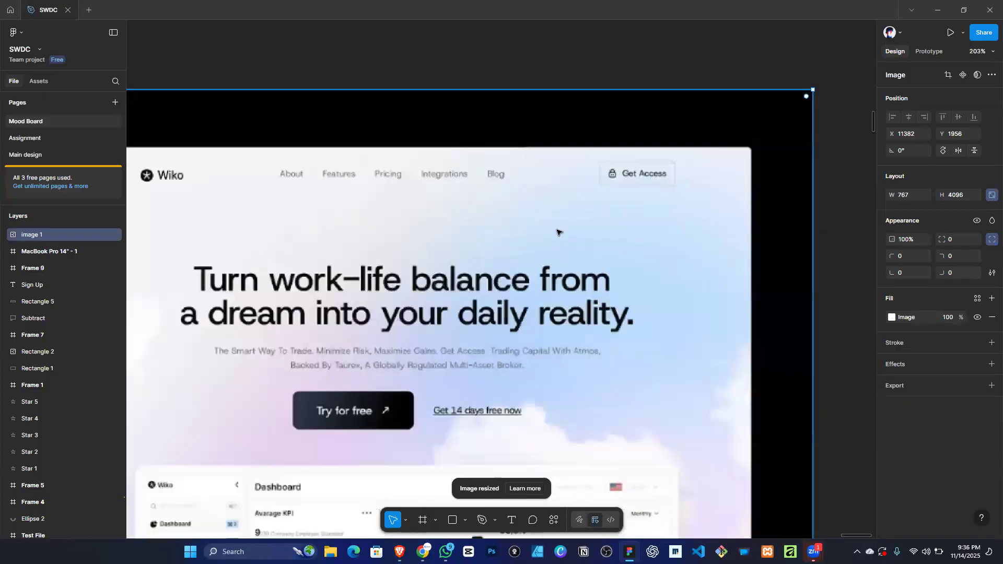
scroll(559, 230, "down", 4)
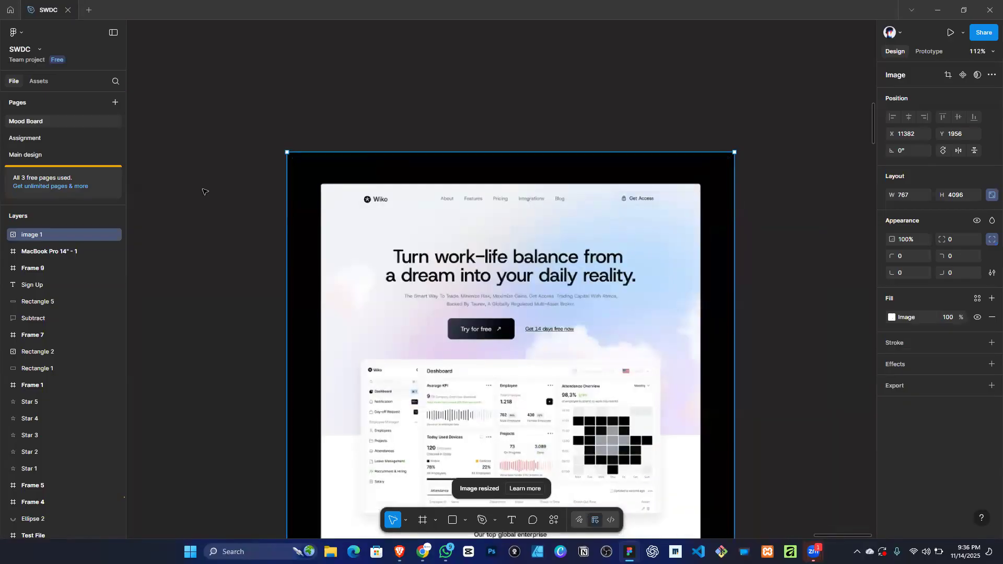
Draw a rectangle over the screenshot, remove its fill and shadow, add a 191111 stroke, 58 high
key("r")
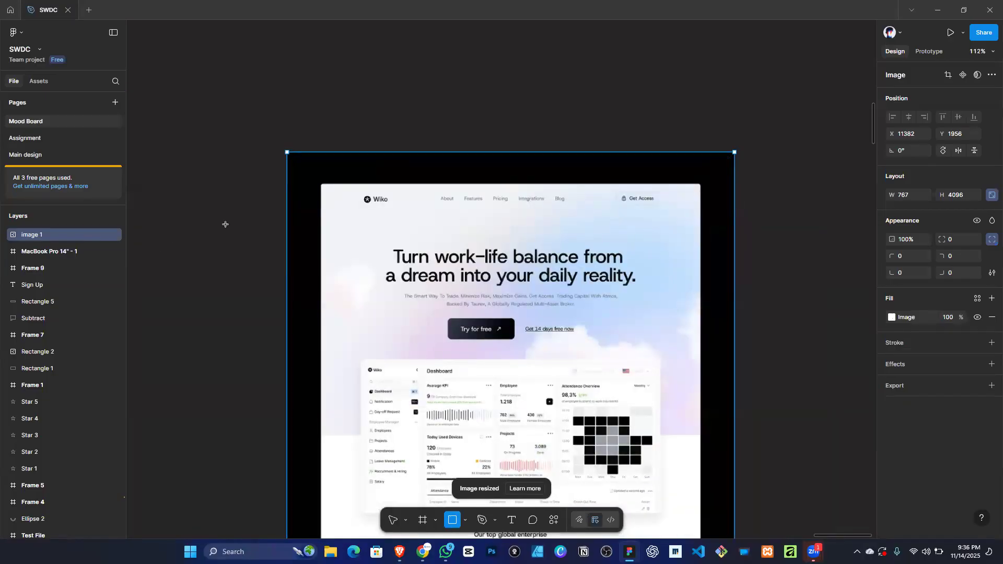
left_click_drag(323, 183, 699, 223)
scroll(622, 204, "up", 3)
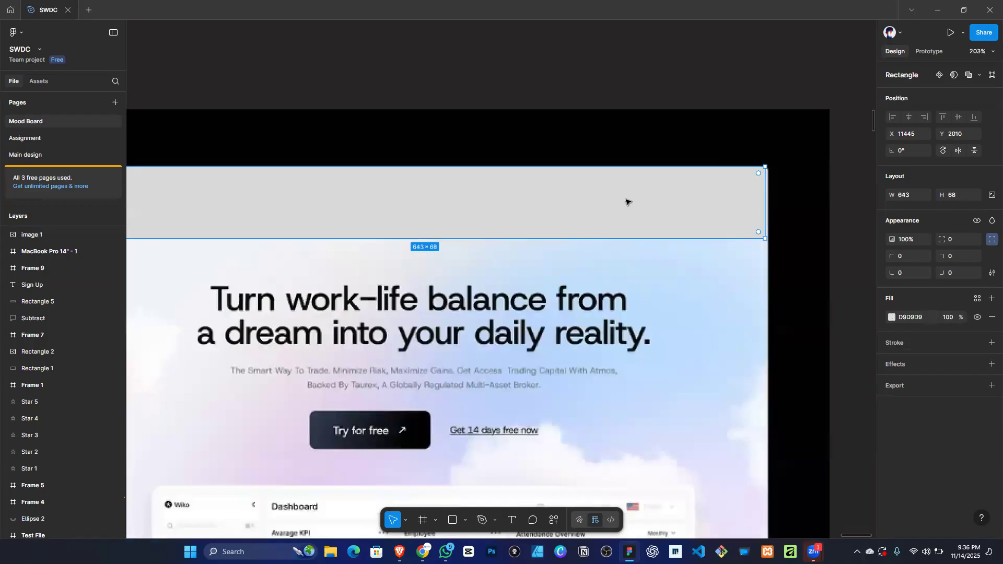
scroll(648, 203, "down", 3)
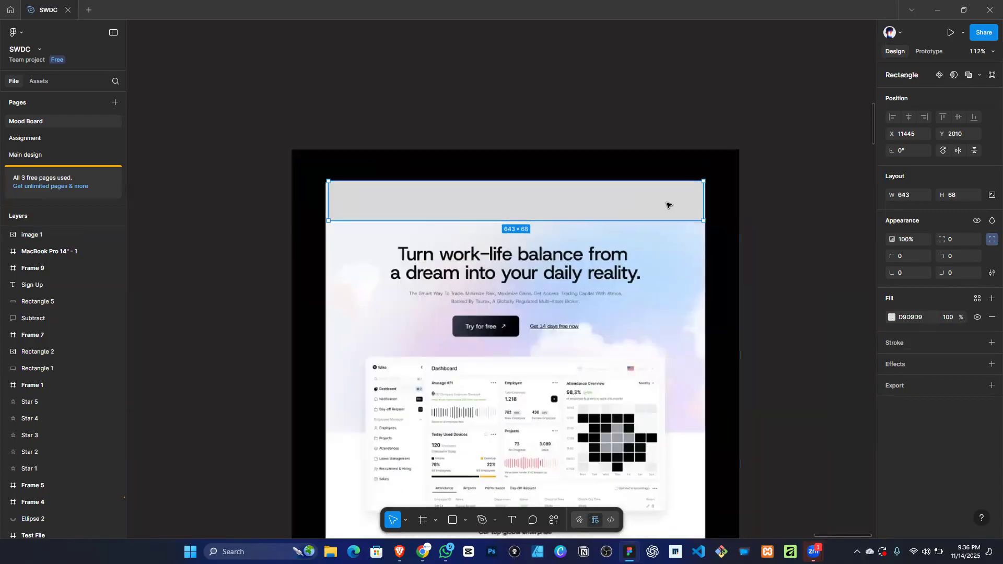
left_click(992, 317)
left_click(991, 341)
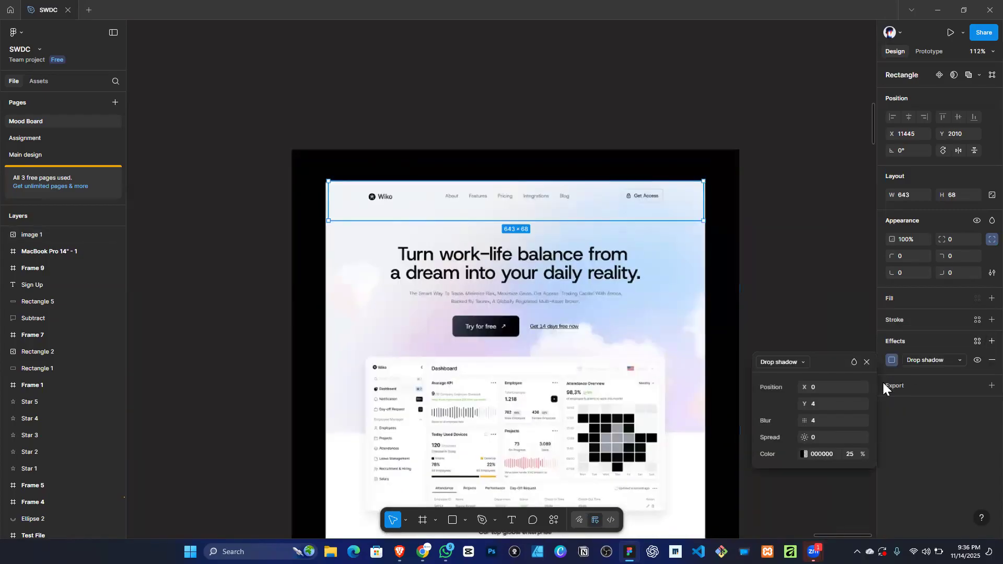
left_click(991, 360)
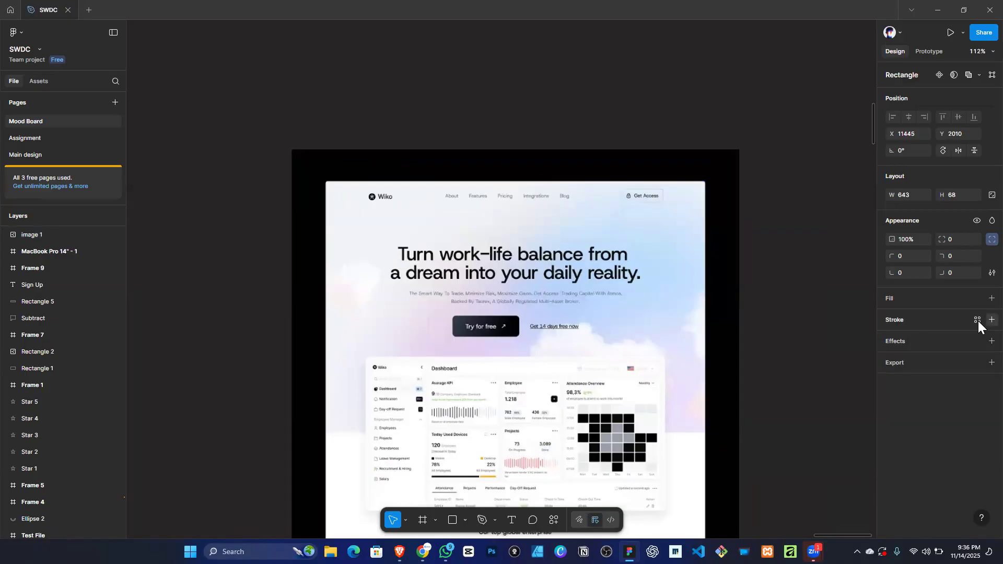
left_click(978, 320)
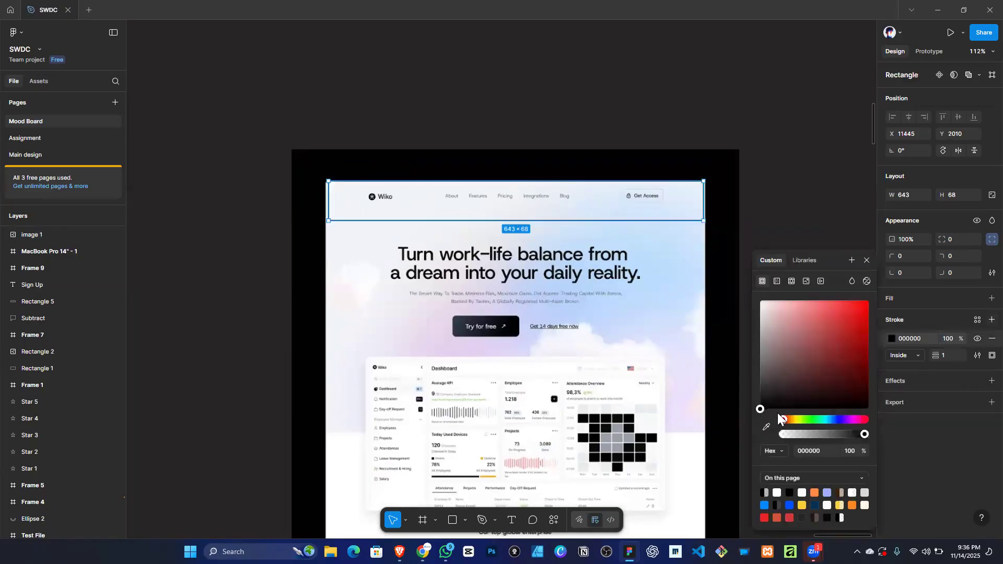
left_click(789, 390)
mouse_move(791, 389)
left_mouse_down()
mouse_move(804, 394)
mouse_move(793, 399)
left_mouse_up()
scroll(630, 207, "up", 5)
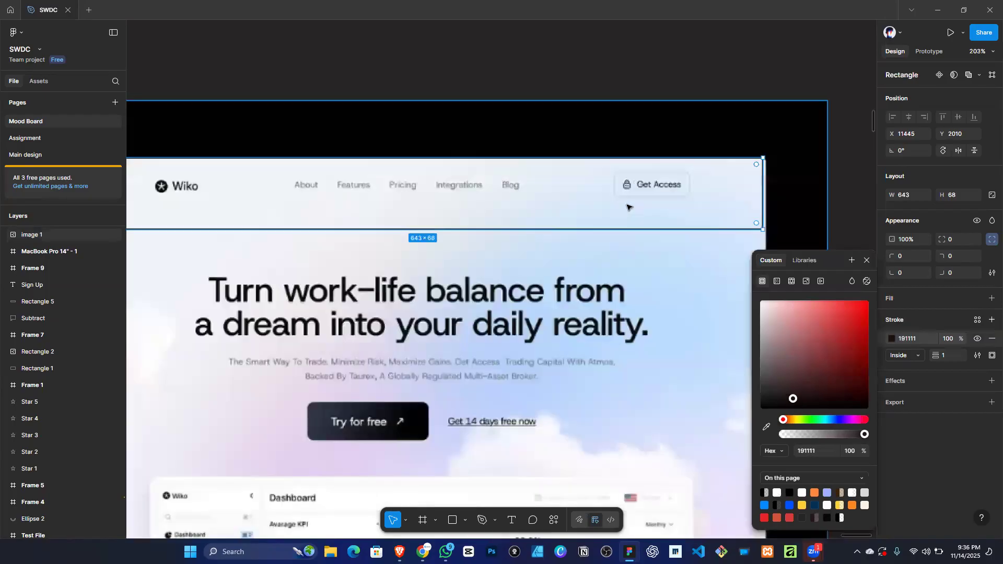
scroll(538, 179, "down", 5)
left_click_drag(503, 206, 501, 173)
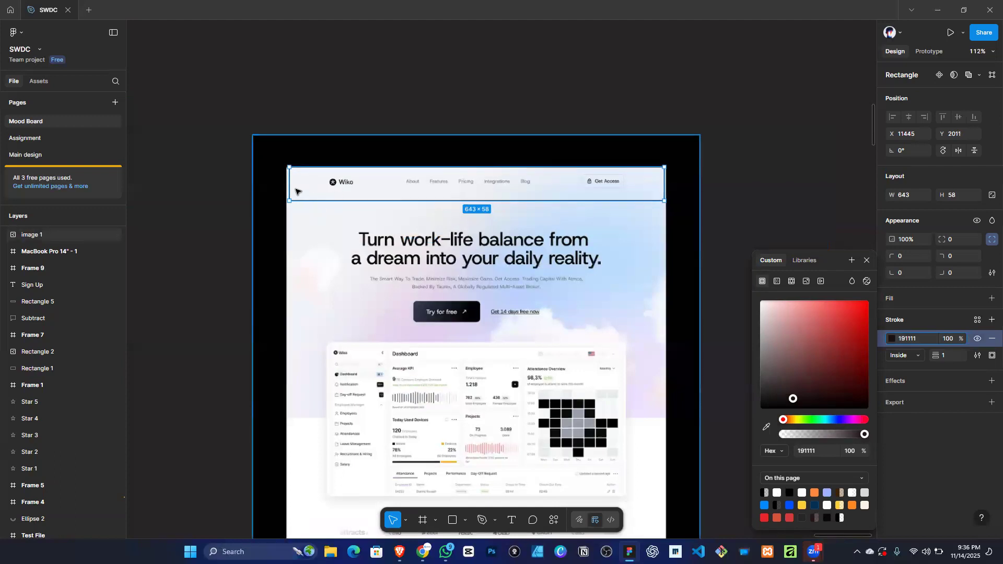
Duplicate the 643×58 outline box below the headline over the button area
key("ctrl+v")
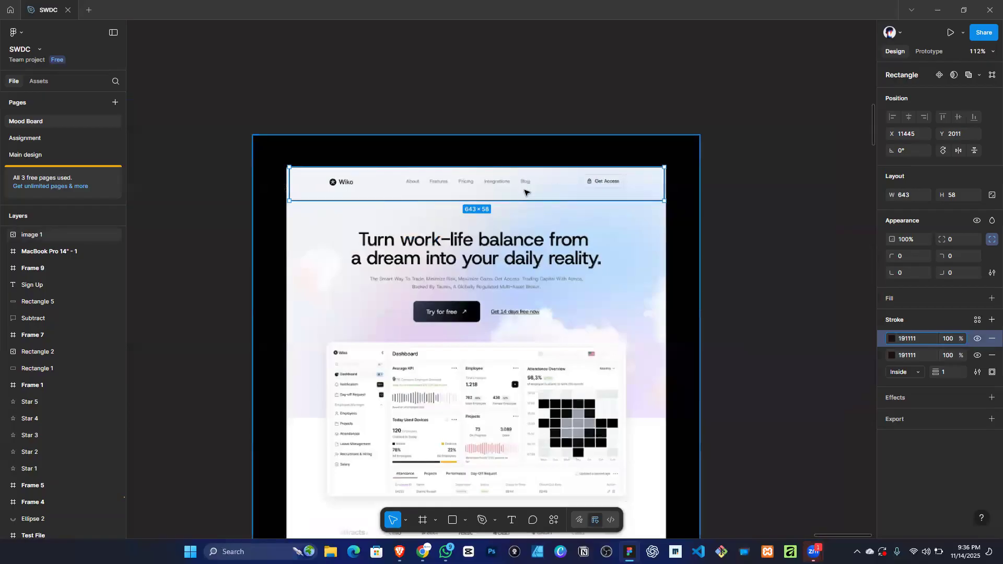
key("ctrl+v")
left_click_drag(503, 194, 500, 235)
key("ctrl+v")
right_click(501, 231)
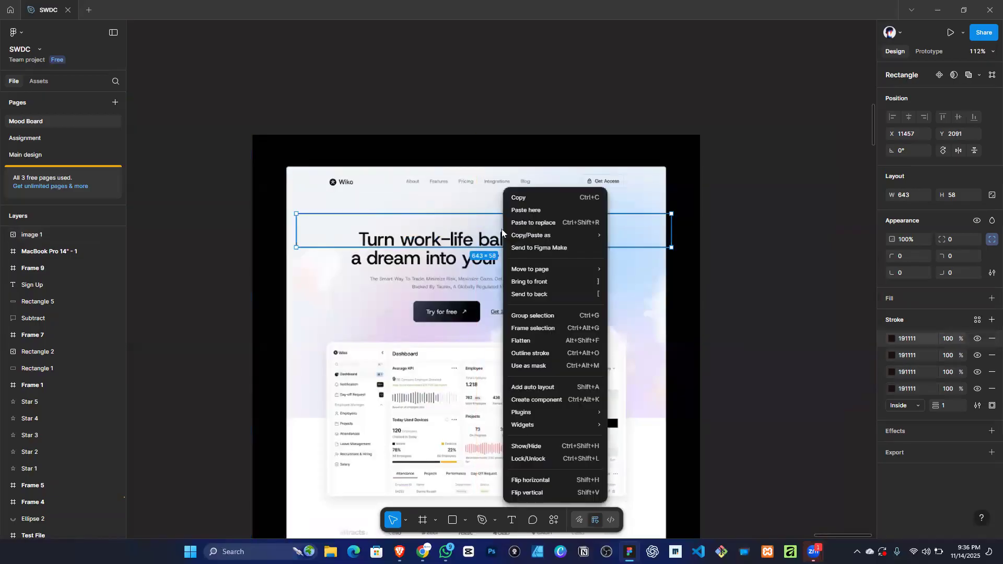
left_click(768, 279)
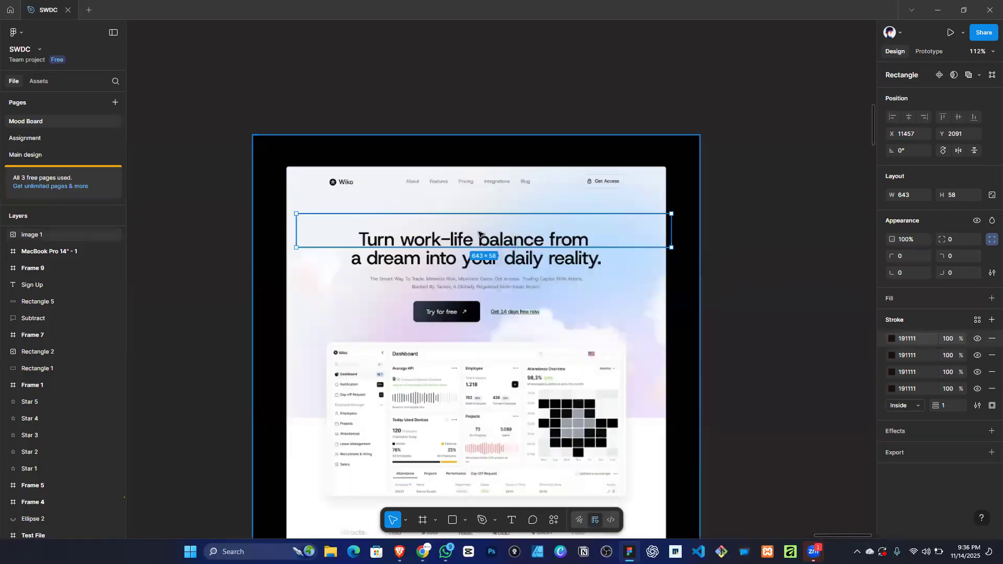
left_click_drag(478, 233, 486, 277)
left_click_drag(481, 214, 466, 187)
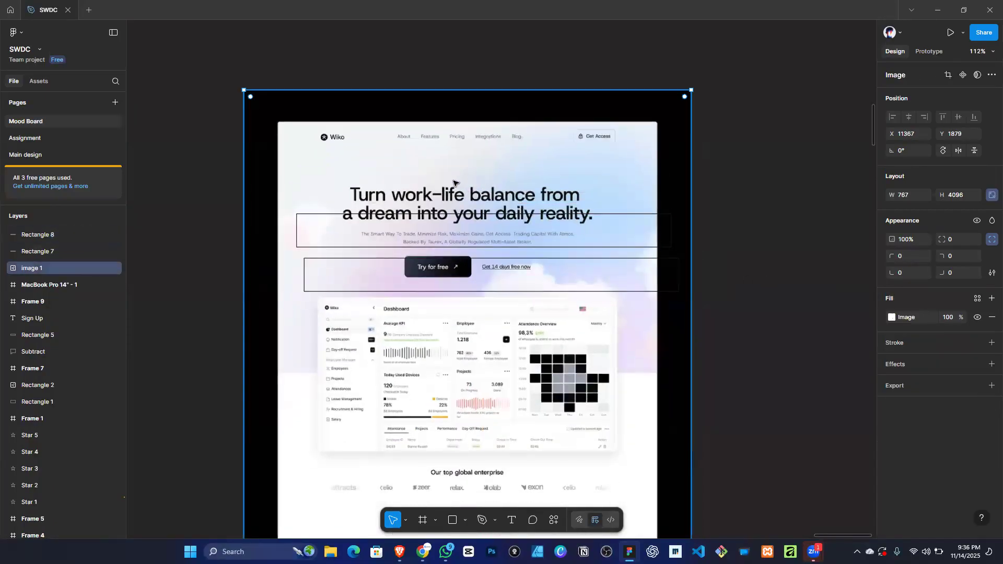
Lock the image 1 layer, move Rectangle 7 onto the nav bar, and narrow Rectangle 8 to 108 wide
left_click(105, 267)
left_click(404, 230)
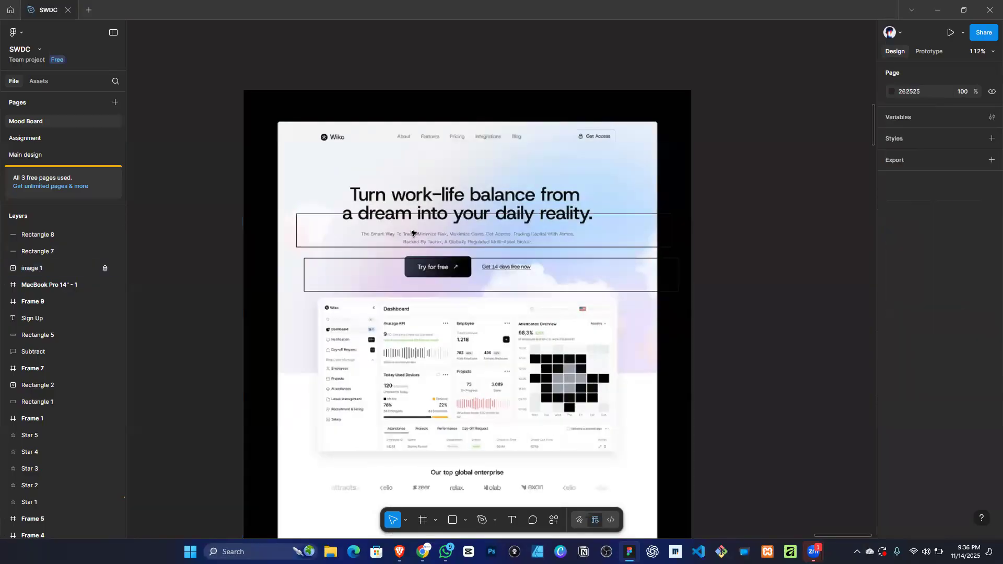
left_click(413, 214)
left_click_drag(416, 230, 400, 136)
left_click(567, 273)
left_click(582, 258)
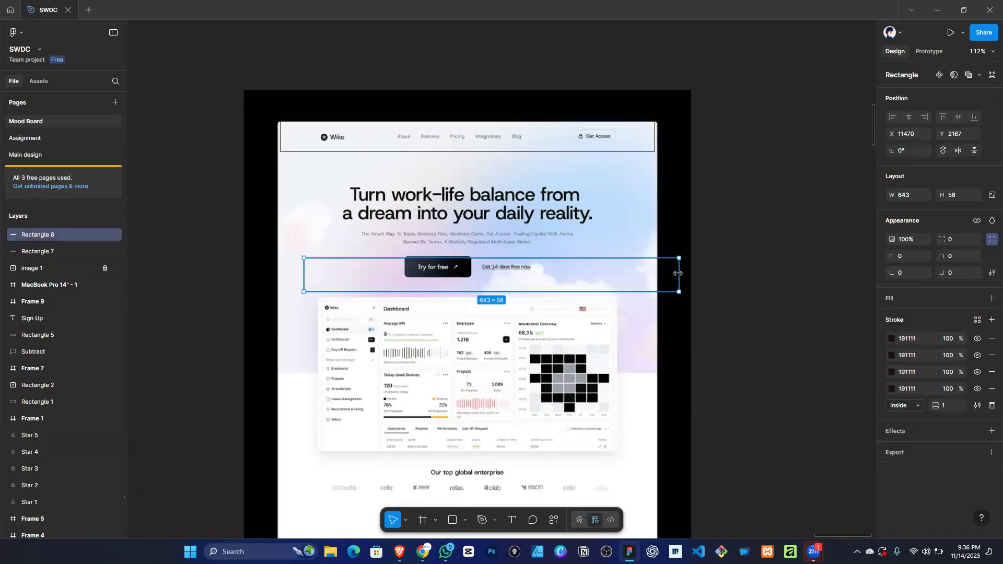
left_click_drag(519, 277, 413, 292)
Place narrow outline box copies around the Wiko logo, the nav links and Get Access
key("ctrl+d")
key("ctrl+d")
left_click(350, 264)
left_click(352, 258)
left_click_drag(331, 126, 322, 138)
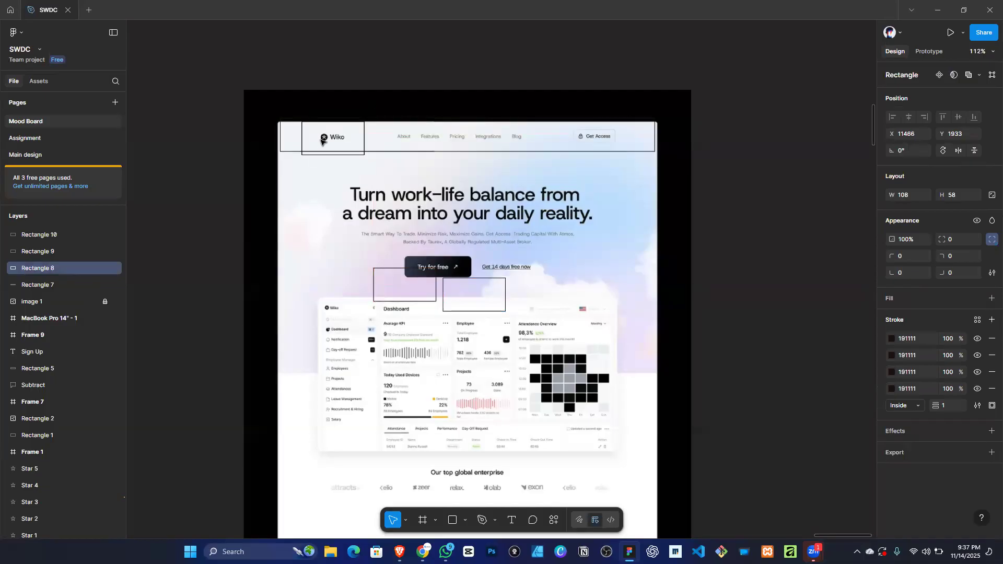
left_click_drag(392, 282, 402, 133)
left_click(394, 275)
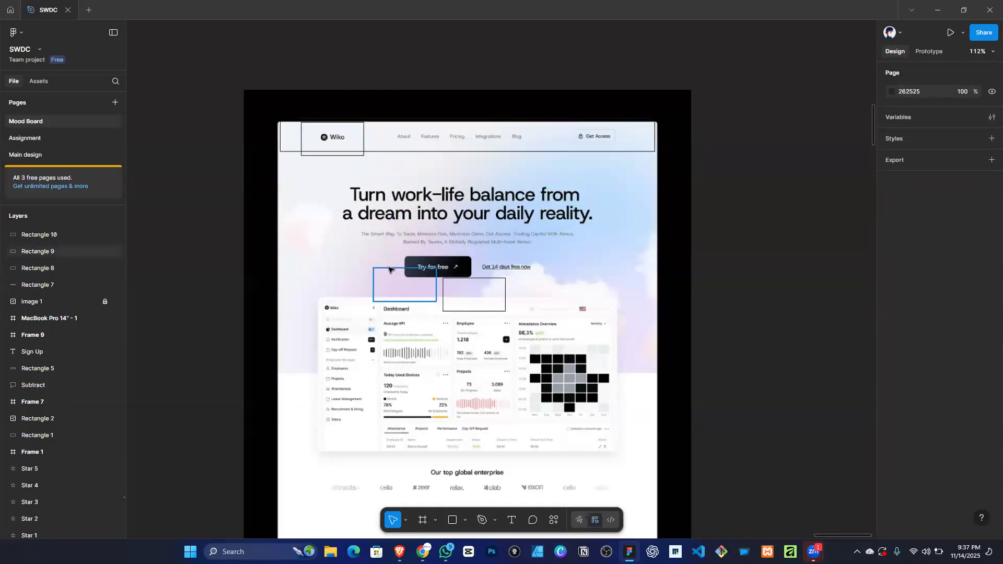
left_click(384, 268)
left_click_drag(384, 274, 395, 135)
mouse_move(528, 137)
left_mouse_down()
mouse_move(559, 138)
mouse_move(543, 138)
left_mouse_up()
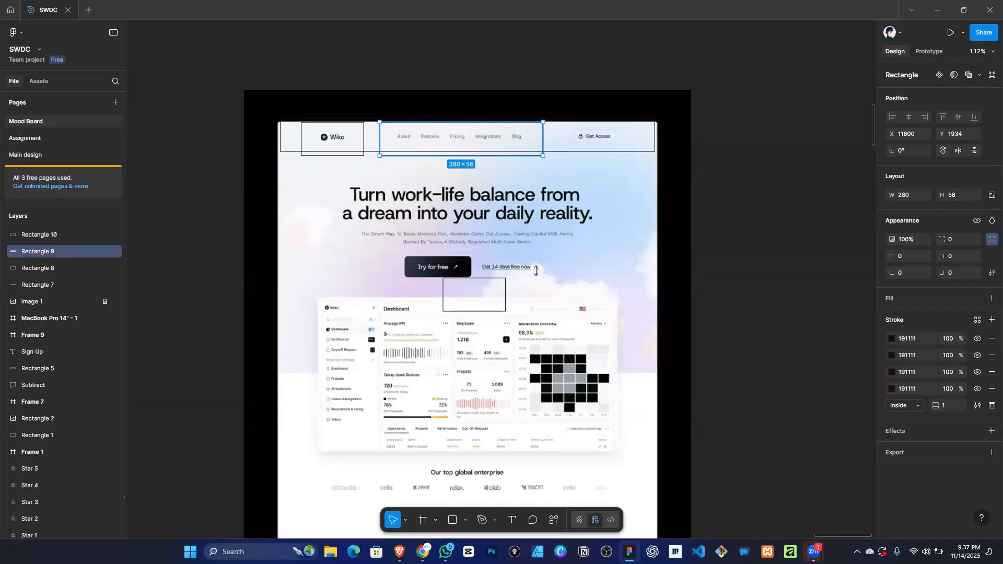
left_click(495, 285)
left_click_drag(477, 295, 599, 141)
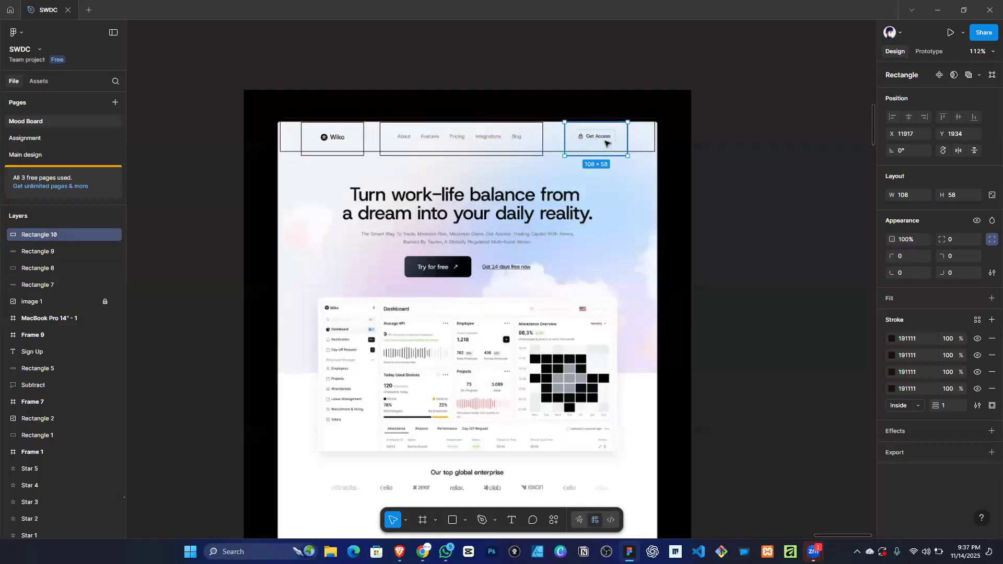
key("Escape")
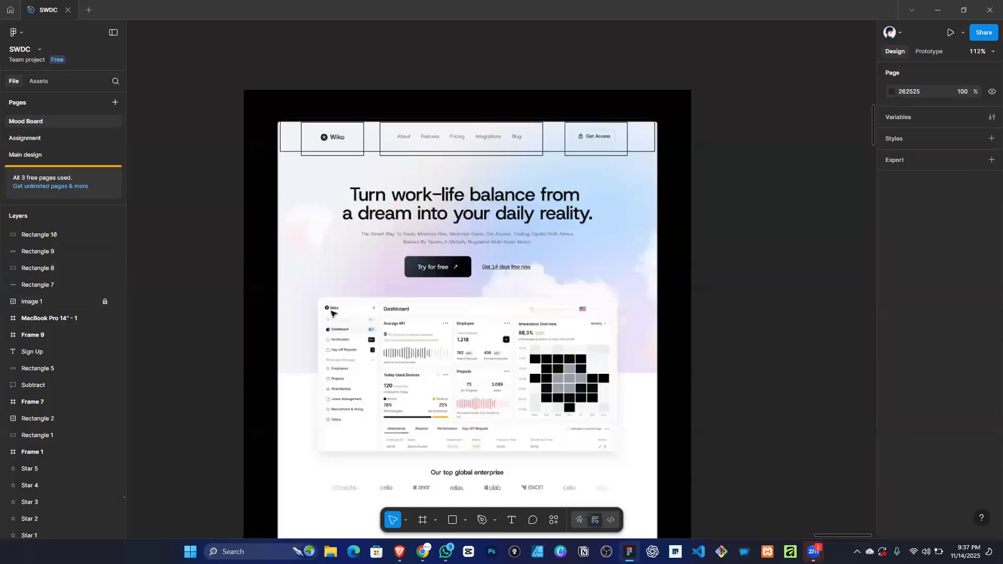
Draw a fill-free, stroked outline box over the headline
key("r")
left_click_drag(332, 175, 604, 235)
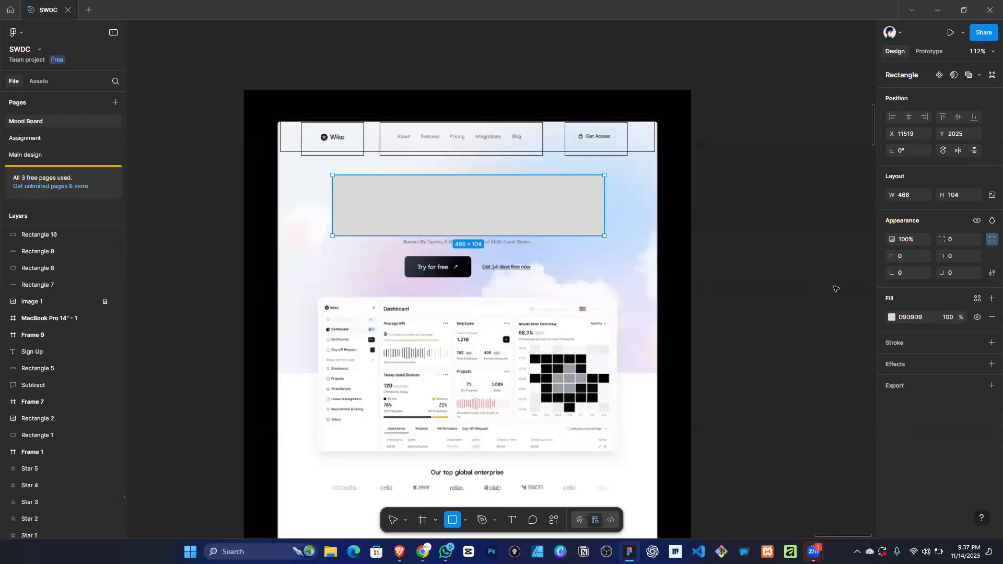
left_click(991, 343)
left_click(891, 361)
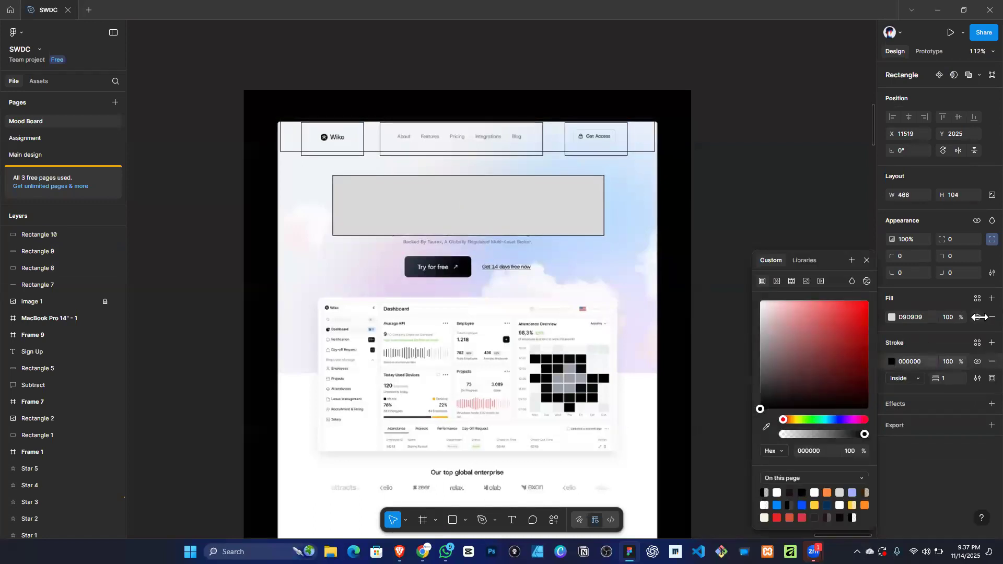
left_click(978, 317)
mouse_move(441, 236)
left_mouse_down()
mouse_move(444, 217)
mouse_move(444, 250)
left_mouse_up()
Add outline boxes fitted to the subtitle and the Try for free button
left_click_drag(604, 243, 561, 244)
left_click_drag(466, 277, 452, 251)
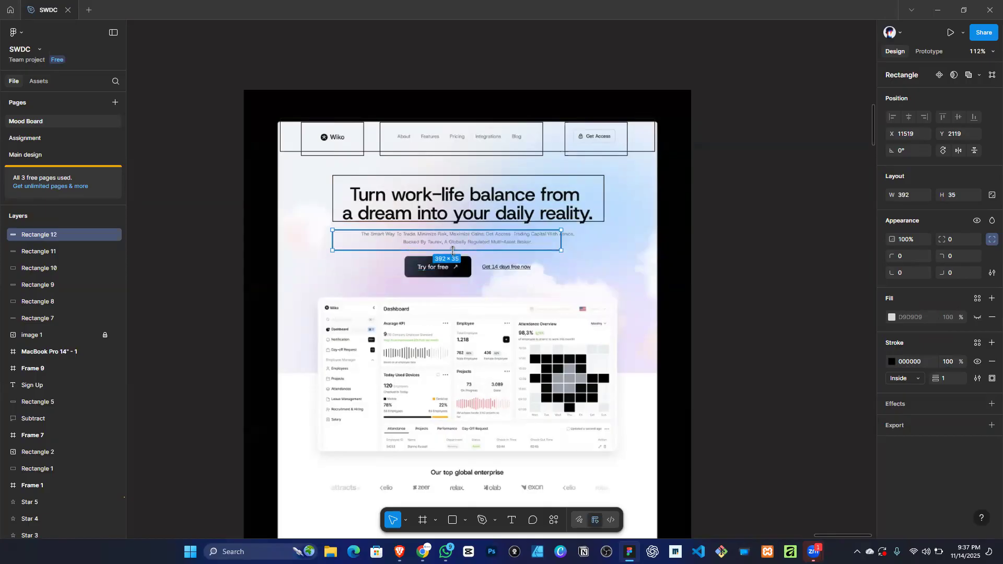
left_click_drag(333, 239, 368, 241)
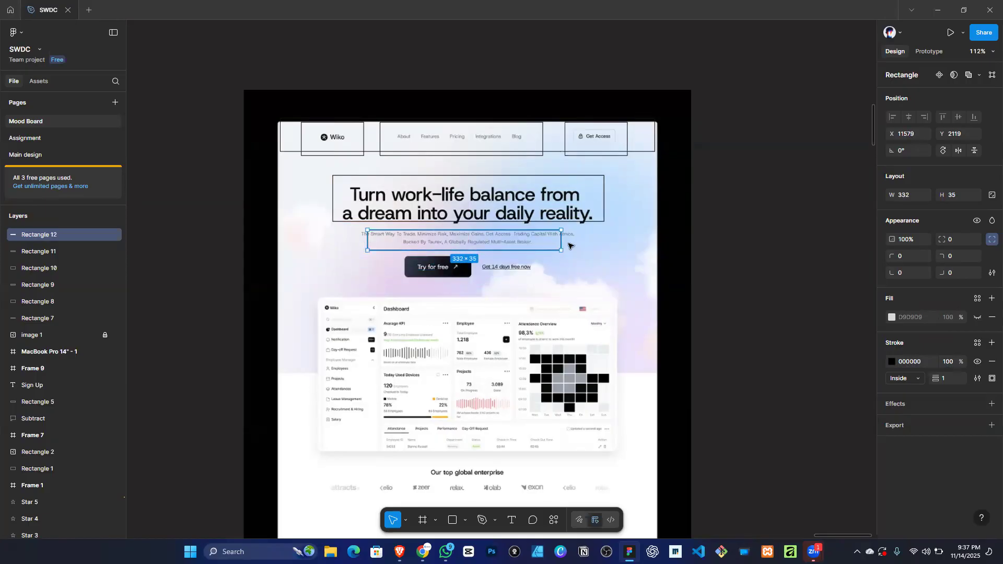
left_click_drag(578, 239, 585, 240)
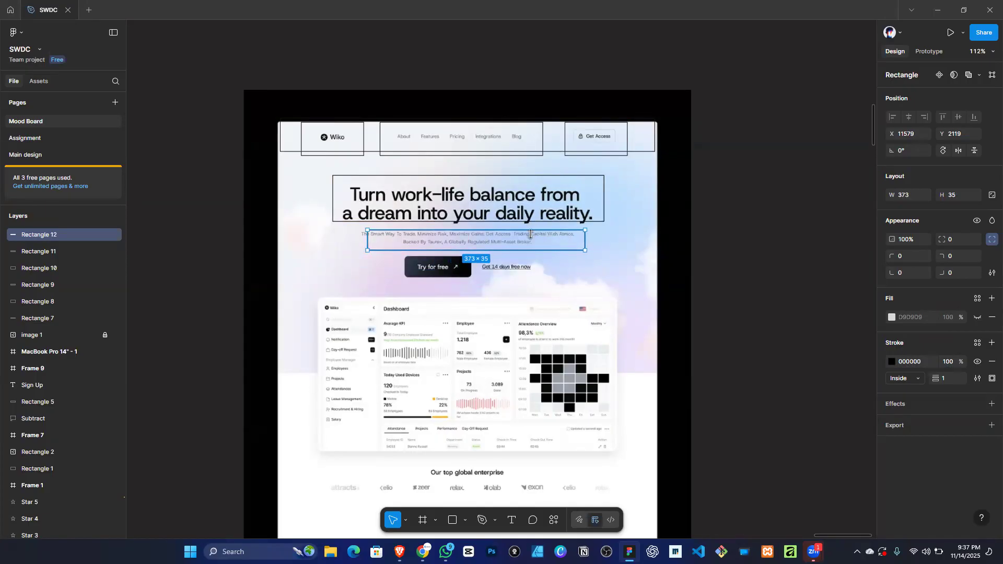
left_click_drag(503, 240, 494, 268)
left_click_drag(578, 270, 437, 254)
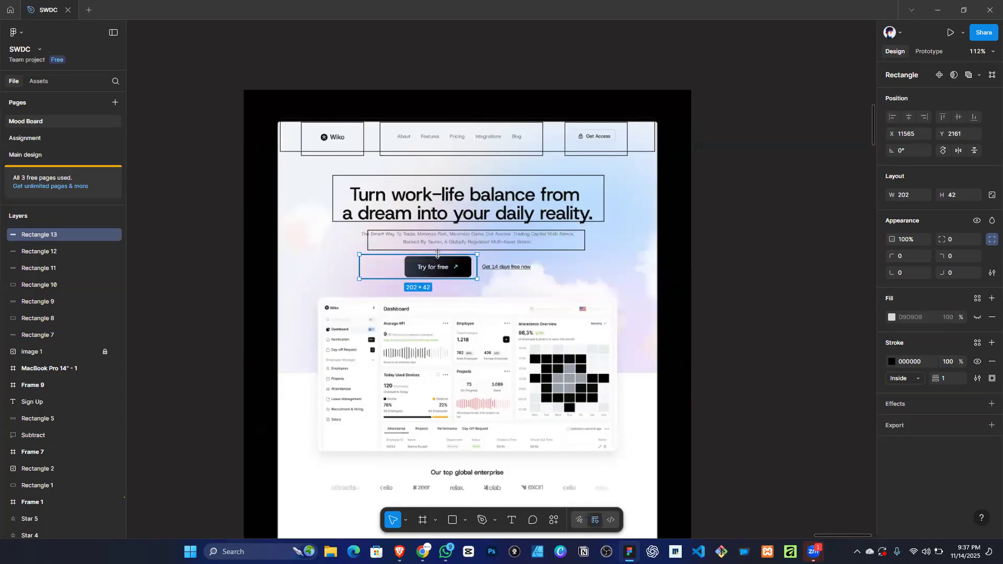
left_click_drag(361, 268, 514, 262)
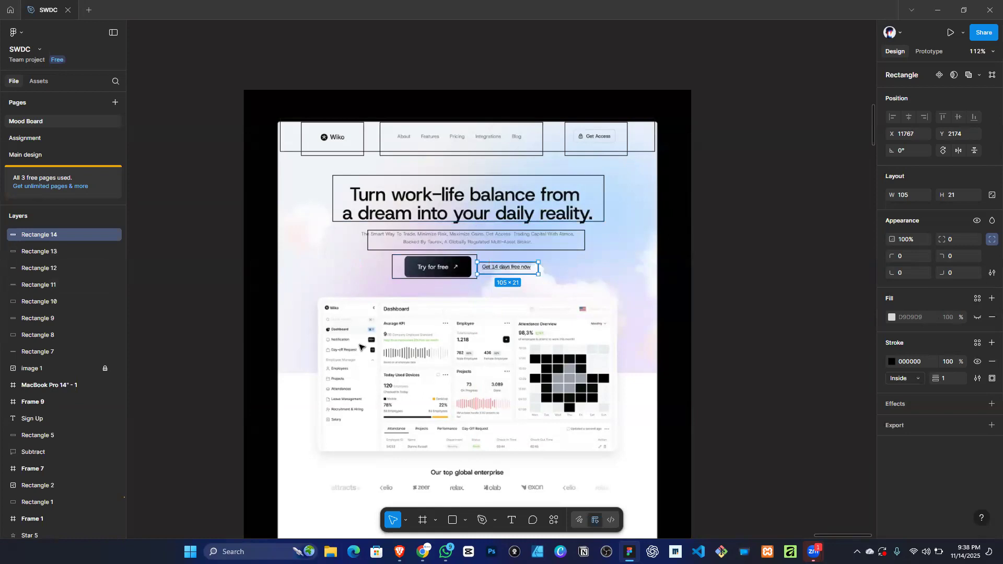
Copy the headline box onto the dashboard preview and stretch it to 508×267
left_click(441, 211)
left_click(440, 222)
left_click_drag(441, 209, 423, 329)
left_click_drag(489, 344, 487, 455)
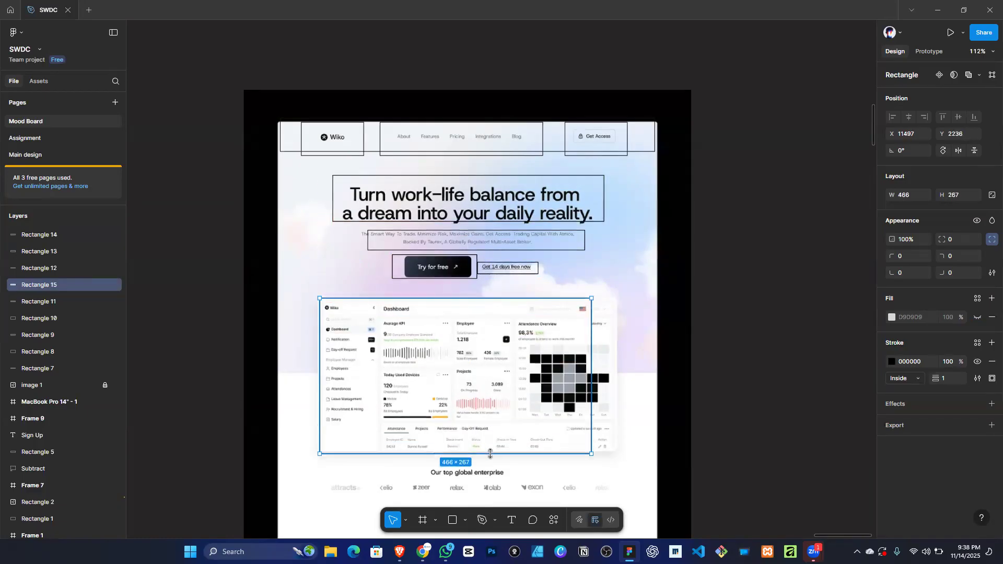
left_click_drag(595, 371, 618, 372)
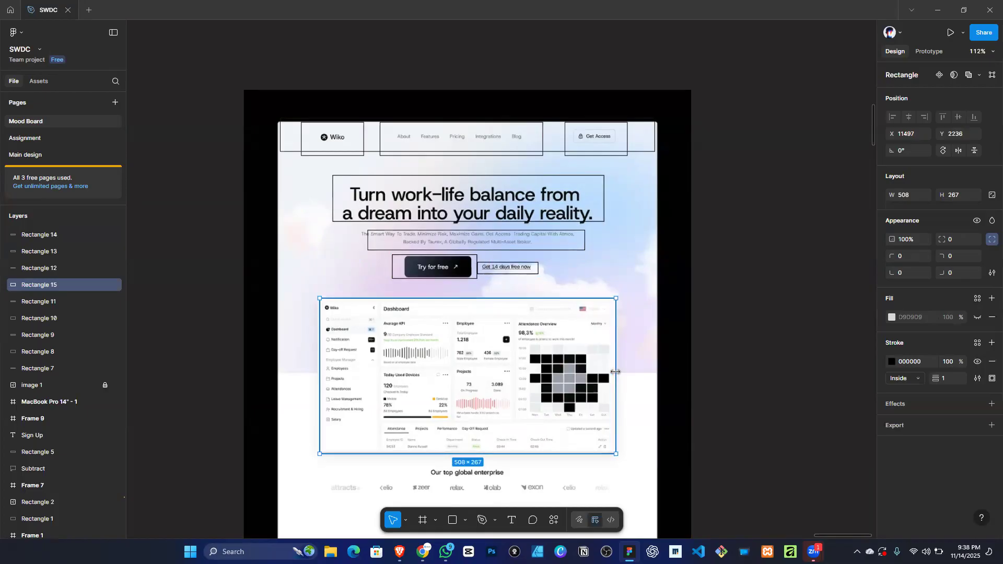
scroll(563, 318, "up", 3)
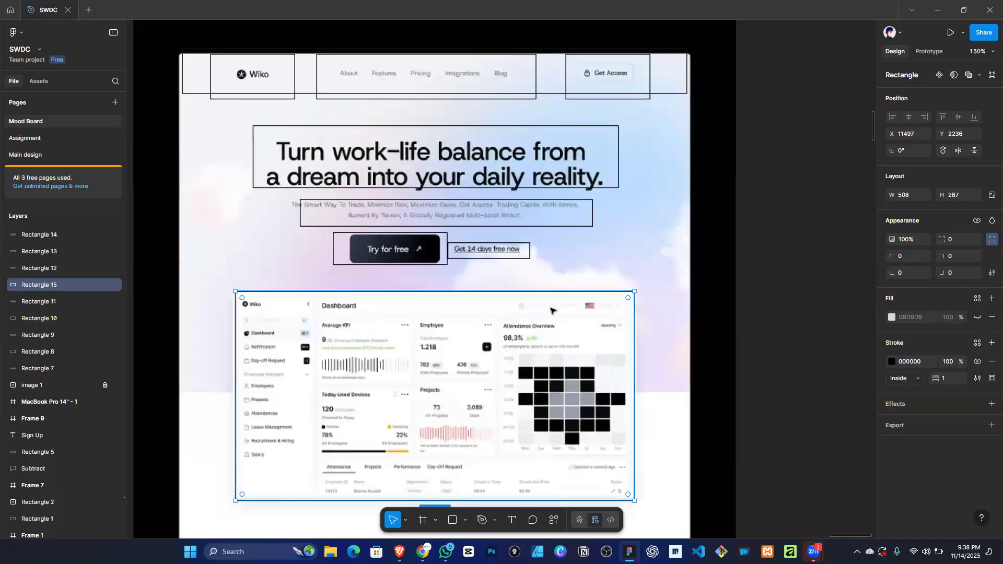
scroll(447, 302, "down", 3)
key("Escape")
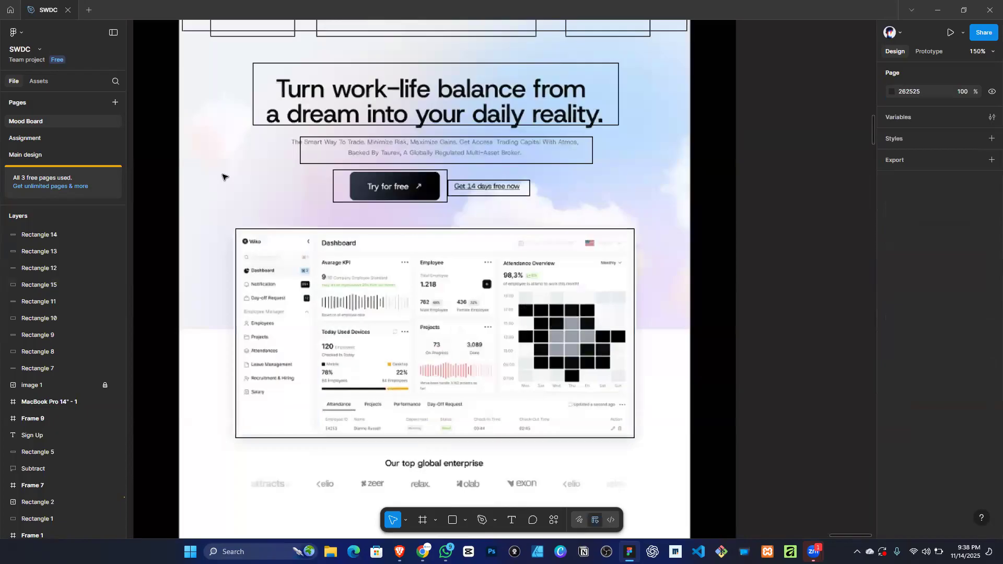
scroll(230, 189, "up", 3)
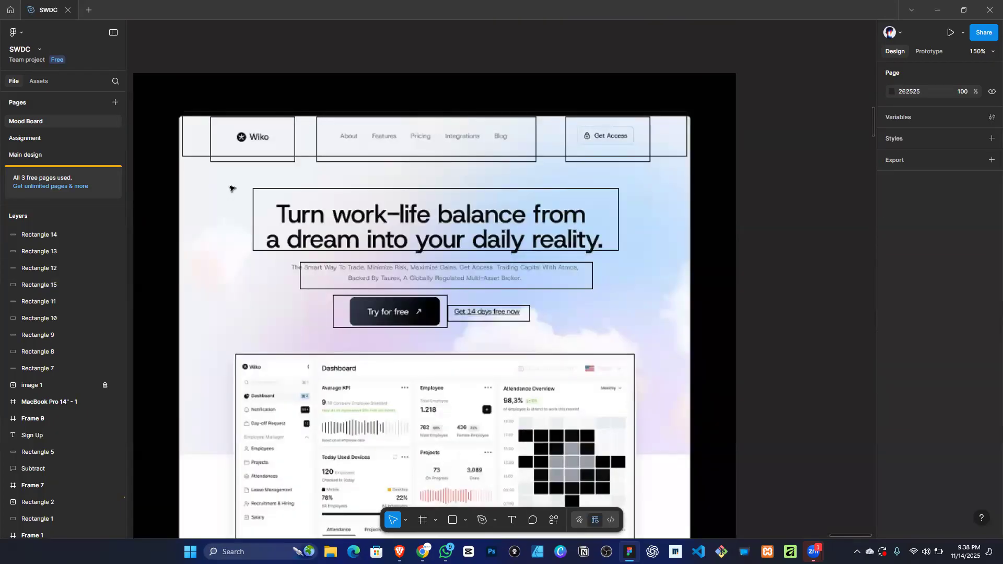
Create a 654×428 Inter Bold 20 text layer across the top of the reference with white FFFFFF fill
key("t")
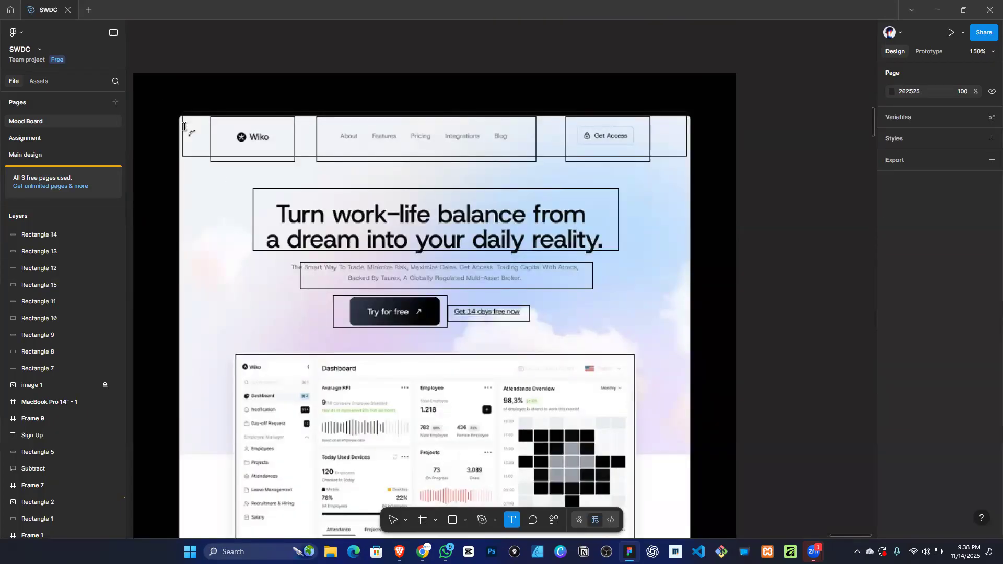
left_click_drag(176, 116, 692, 452)
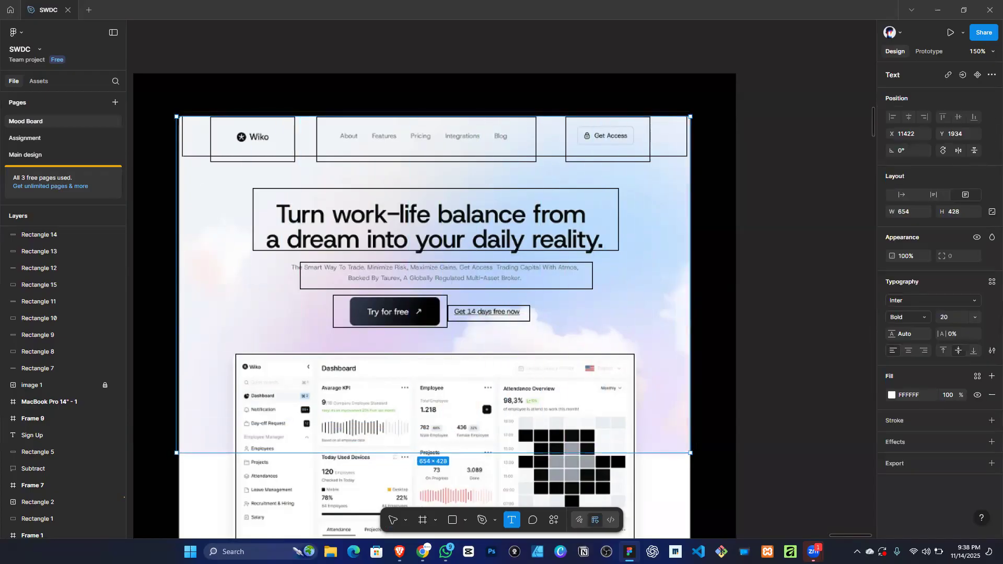
left_click(891, 395)
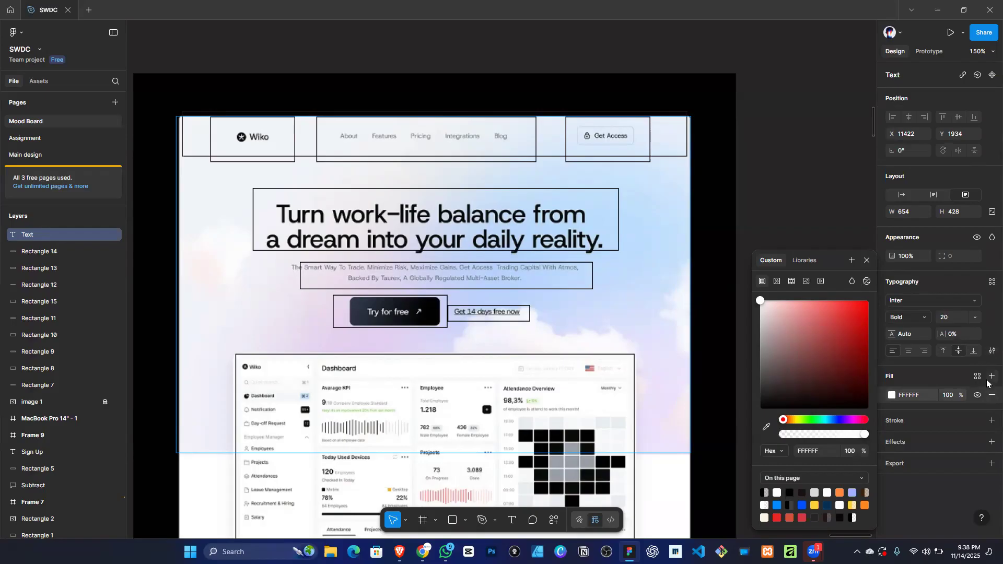
Try a black 14-px stroke on the white Text layer, then delete the layer
left_click(991, 420)
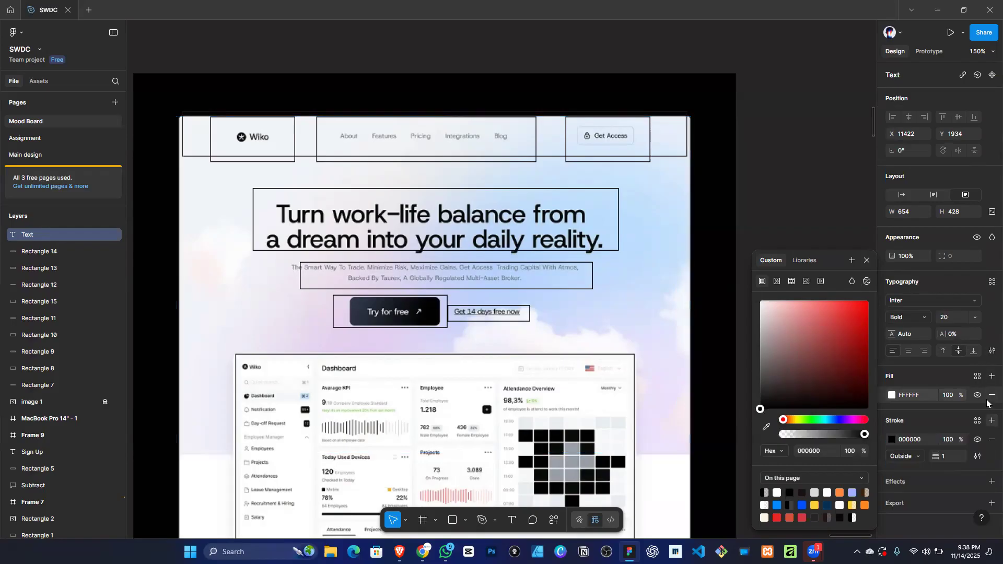
left_click(988, 396)
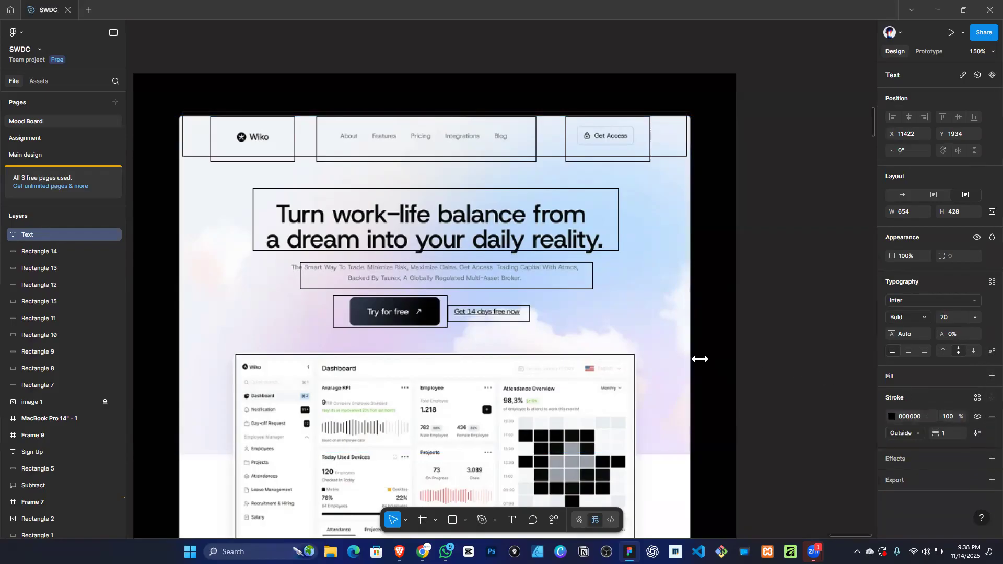
key("ctrl+z")
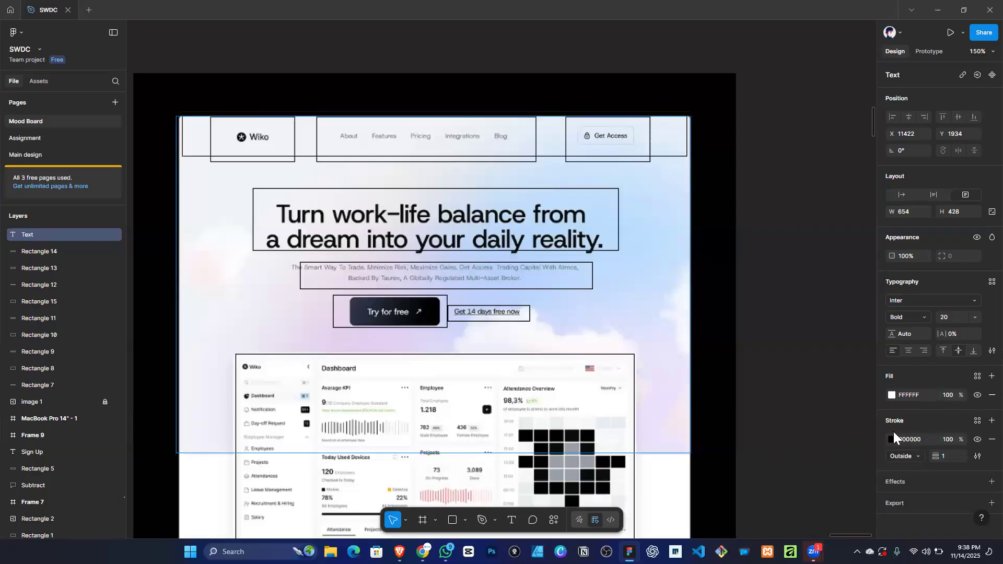
left_click(946, 454)
type("14")
key("Return")
key("Delete")
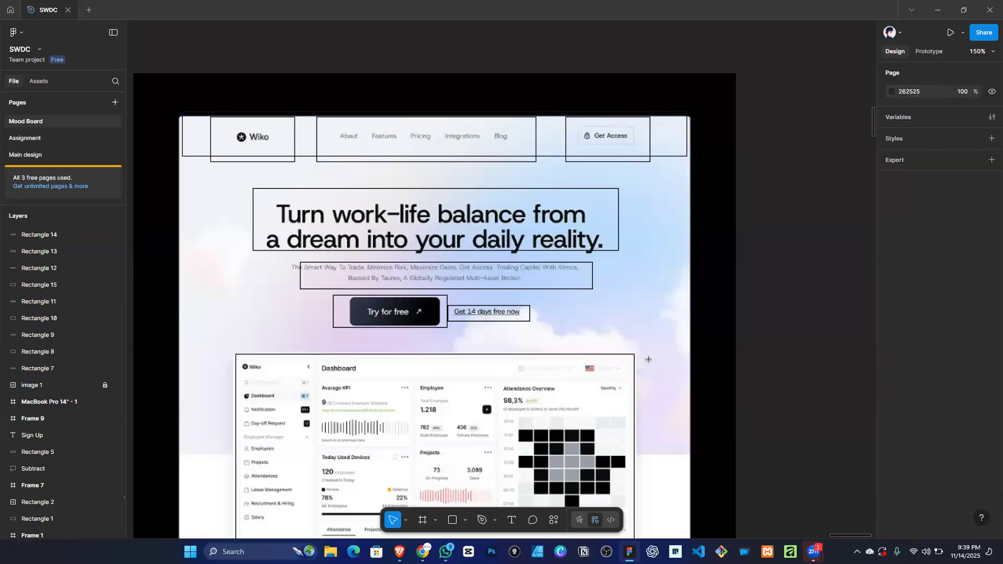
Draw a rectangle over the top of the hero with a black outline and hidden fill
key("r")
mouse_move(181, 116)
left_mouse_down()
mouse_move(604, 439)
mouse_move(688, 441)
mouse_move(692, 455)
left_mouse_up()
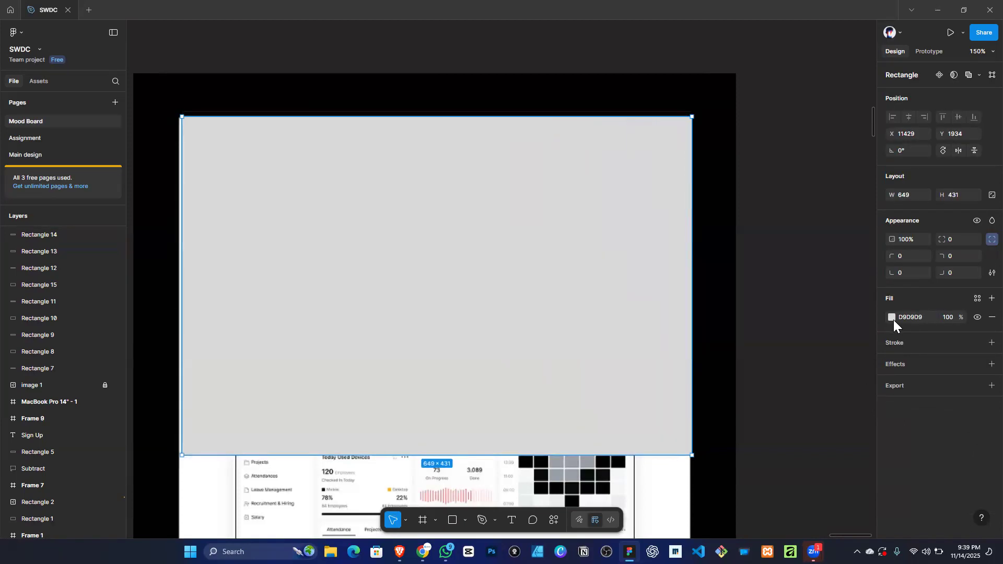
left_click(991, 343)
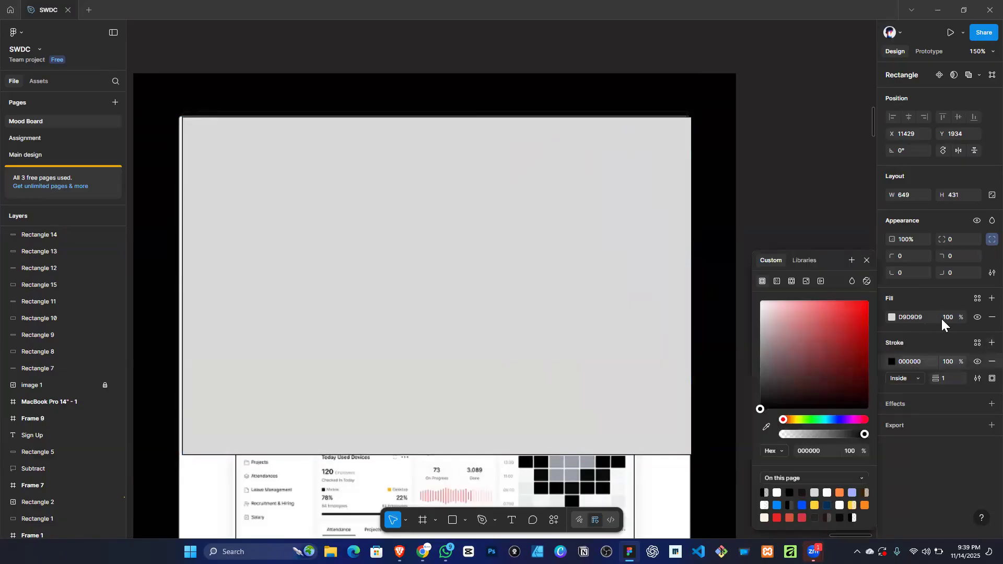
left_click(977, 317)
Draw a 649×404 frame below the rectangle
scroll(588, 238, "down", 5)
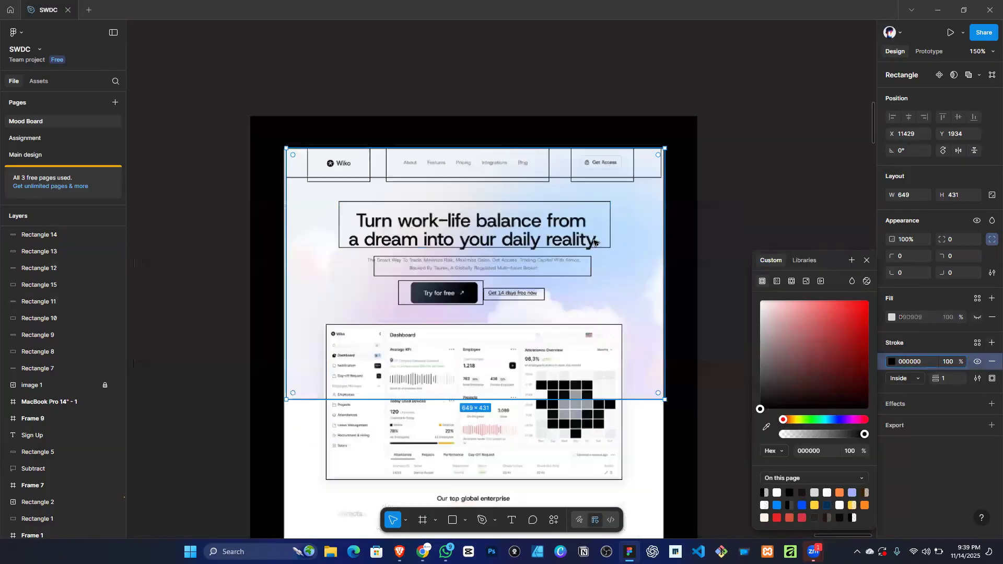
scroll(522, 271, "down", 3)
scroll(526, 270, "up", 5)
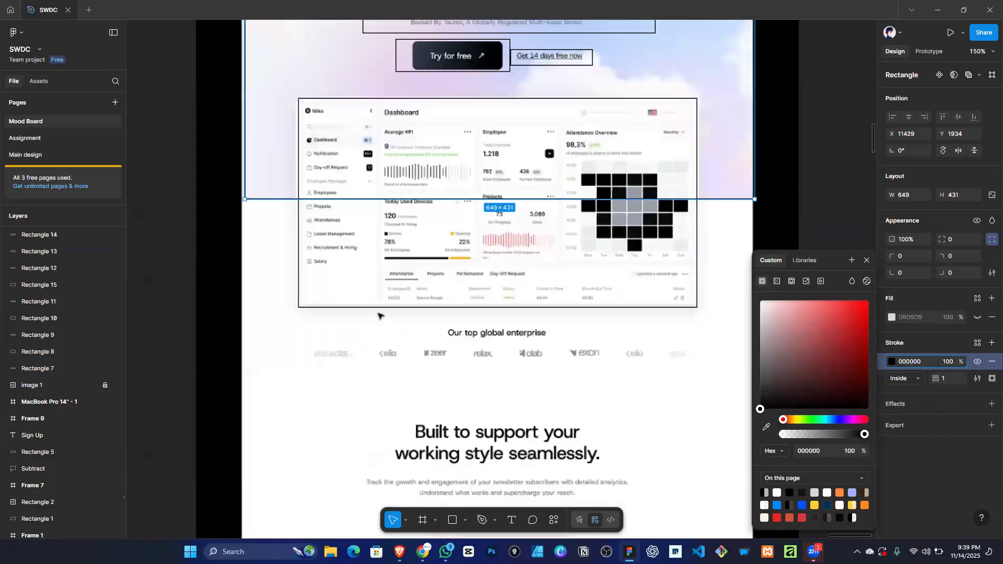
scroll(606, 370, "down", 2)
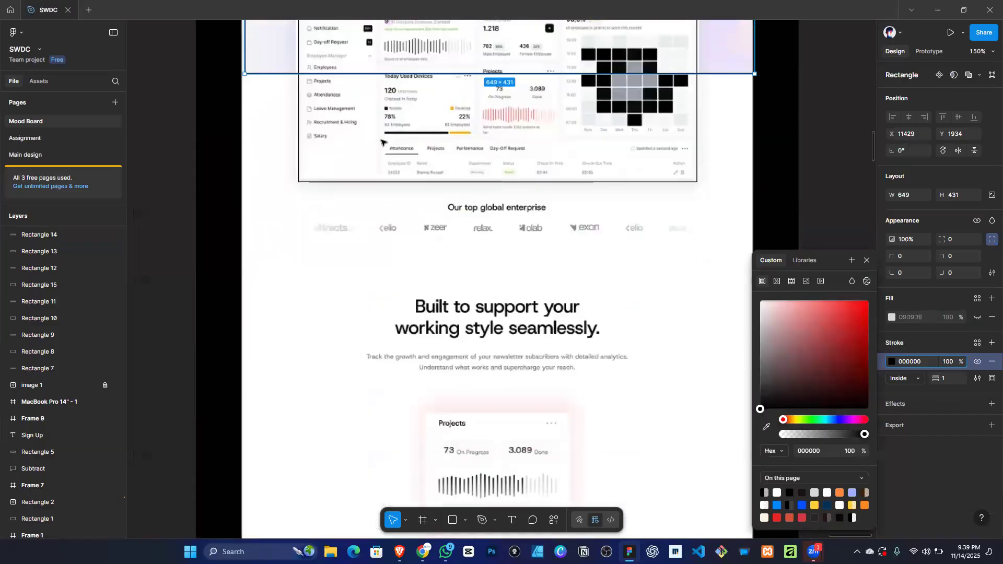
key("f")
left_click_drag(245, 78, 755, 396)
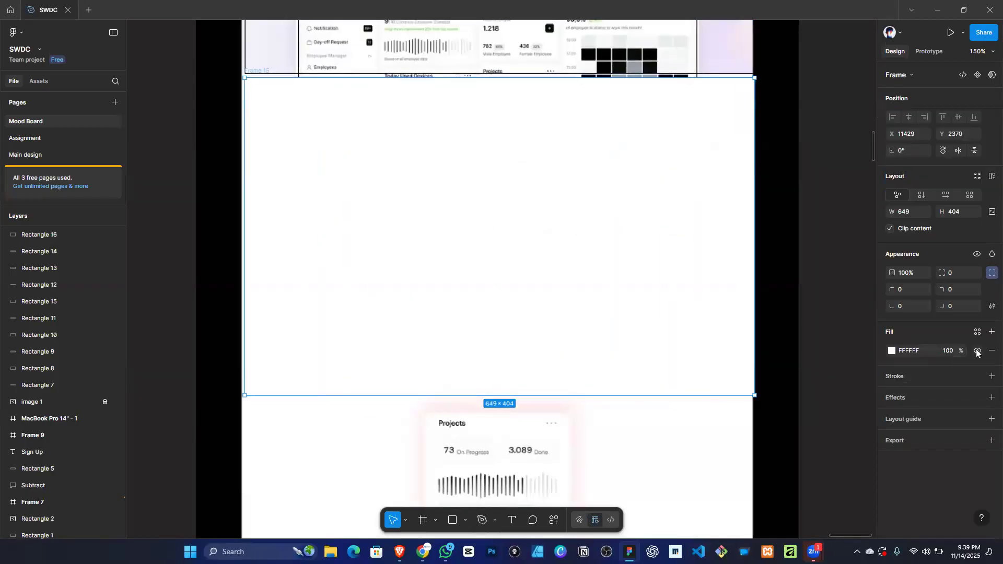
Give Frame 15 a black 1-px inside stroke and hide its white fill
left_click(992, 376)
left_click(977, 350)
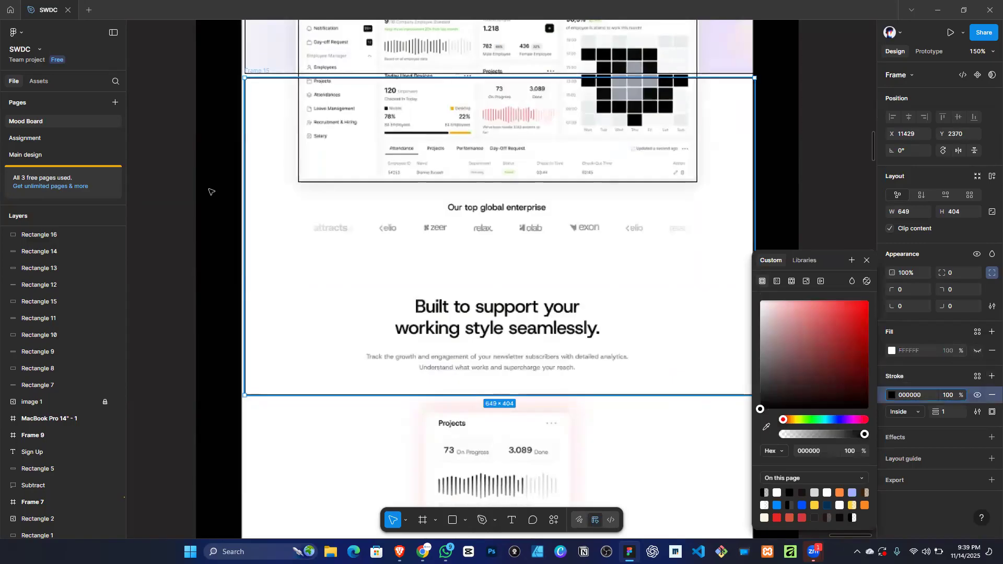
scroll(451, 215, "down", 3)
scroll(544, 327, "down", 4)
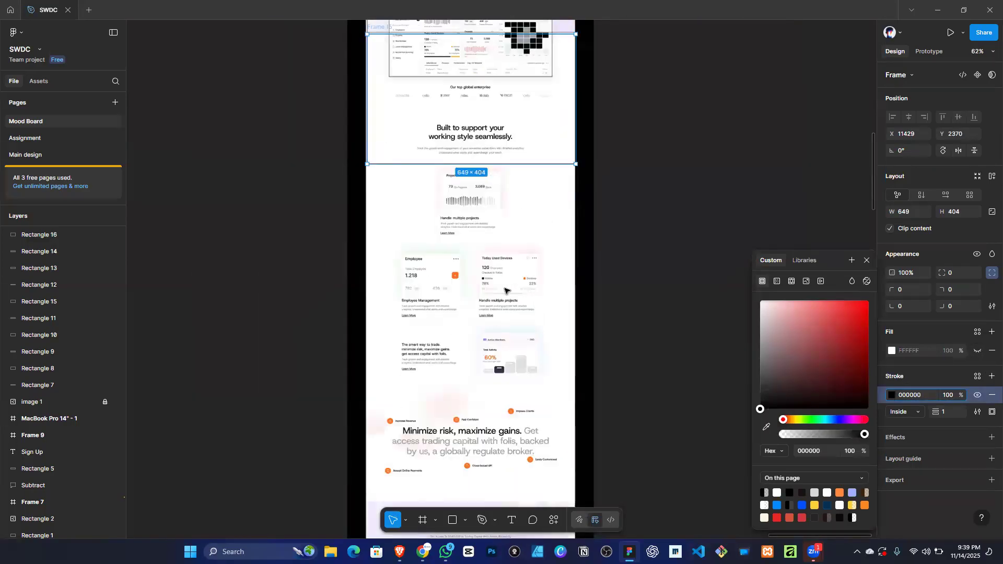
scroll(514, 301, "up", 5)
scroll(588, 370, "down", 3)
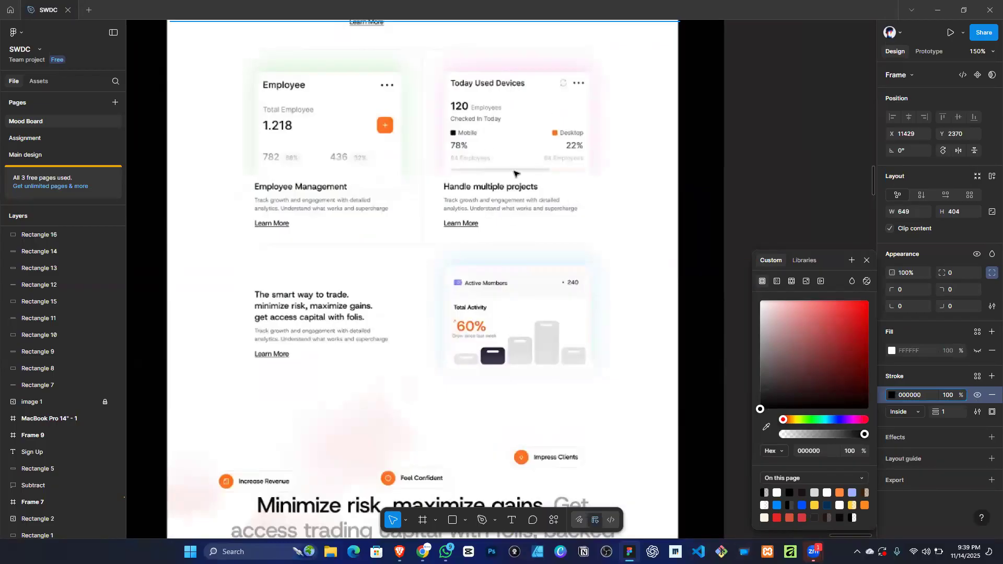
scroll(516, 172, "down", 5)
scroll(322, 259, "up", 5)
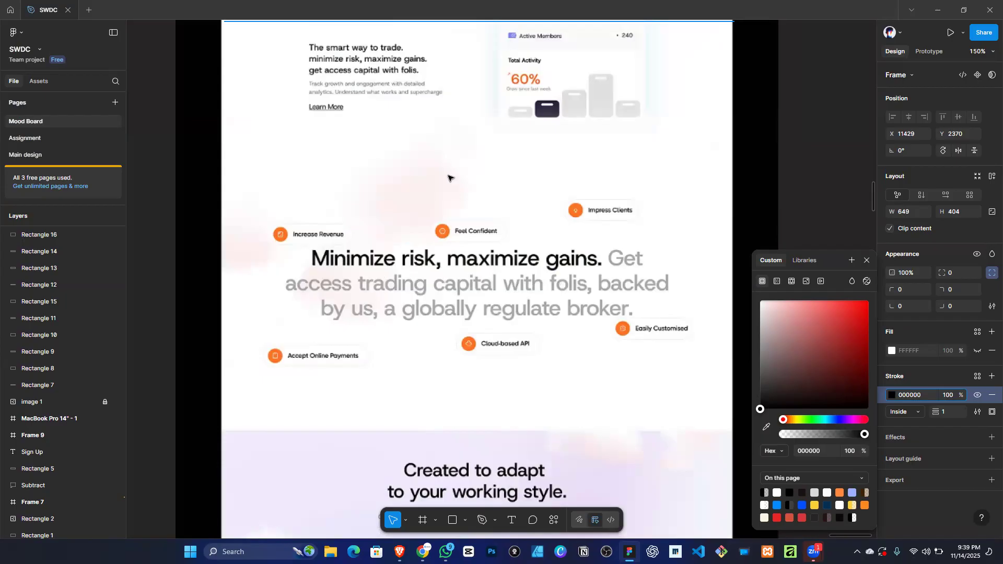
scroll(478, 274, "down", 2)
scroll(626, 228, "up", 4)
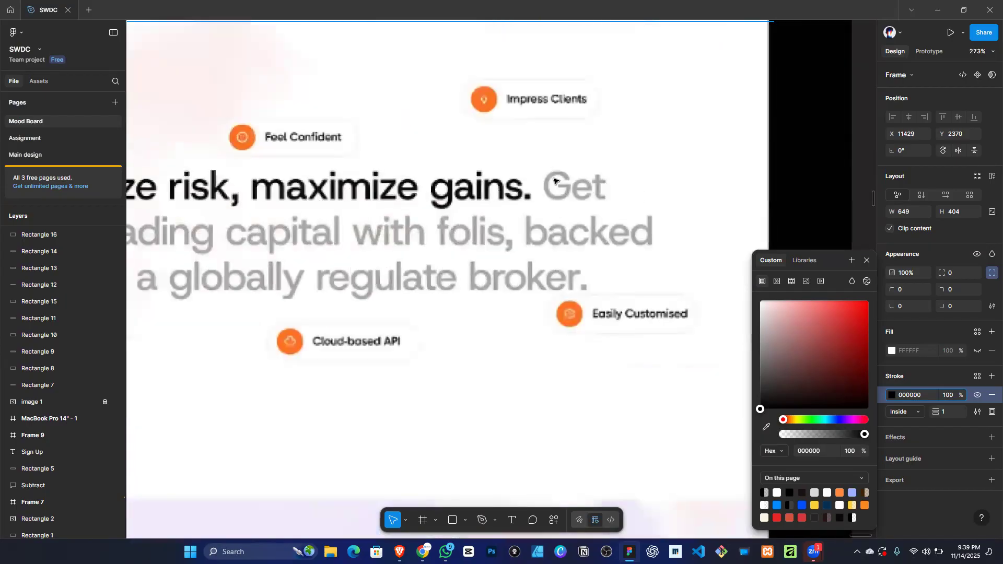
left_click(591, 272)
Zoom around the Wiko page to inspect the wireframe outlines over the hero and features sections
left_click_drag(592, 272, 600, 287)
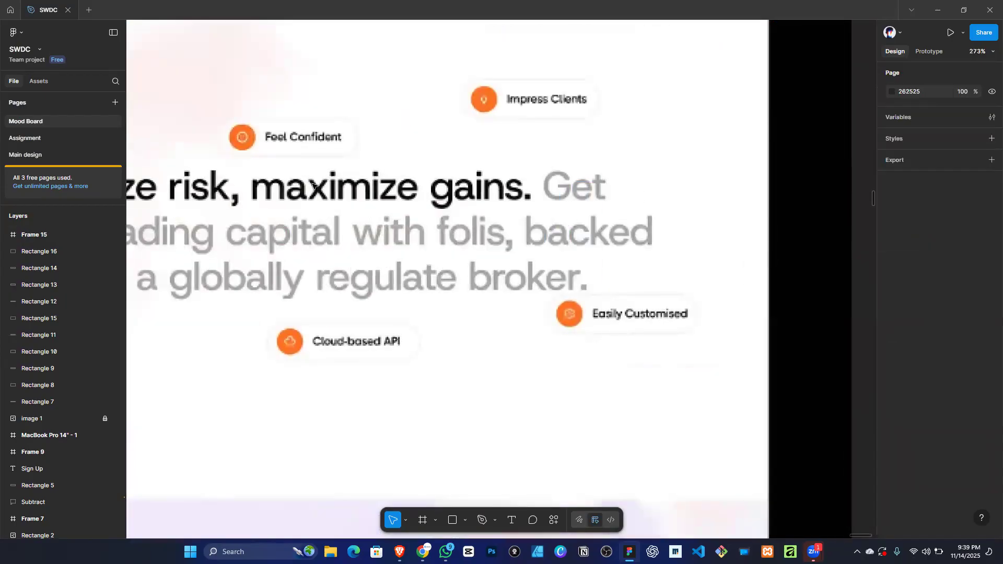
scroll(718, 231, "down", 4)
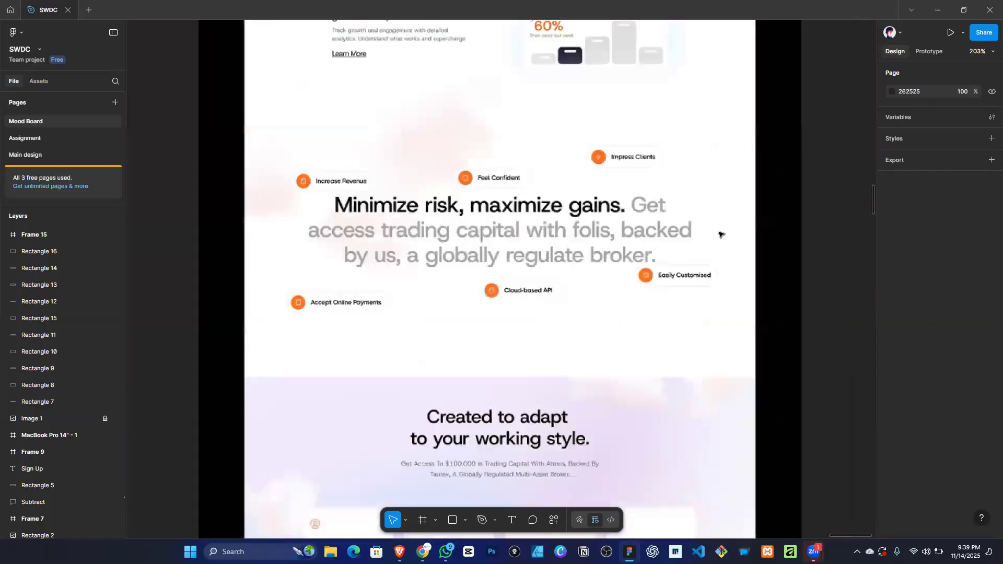
scroll(546, 226, "down", 3)
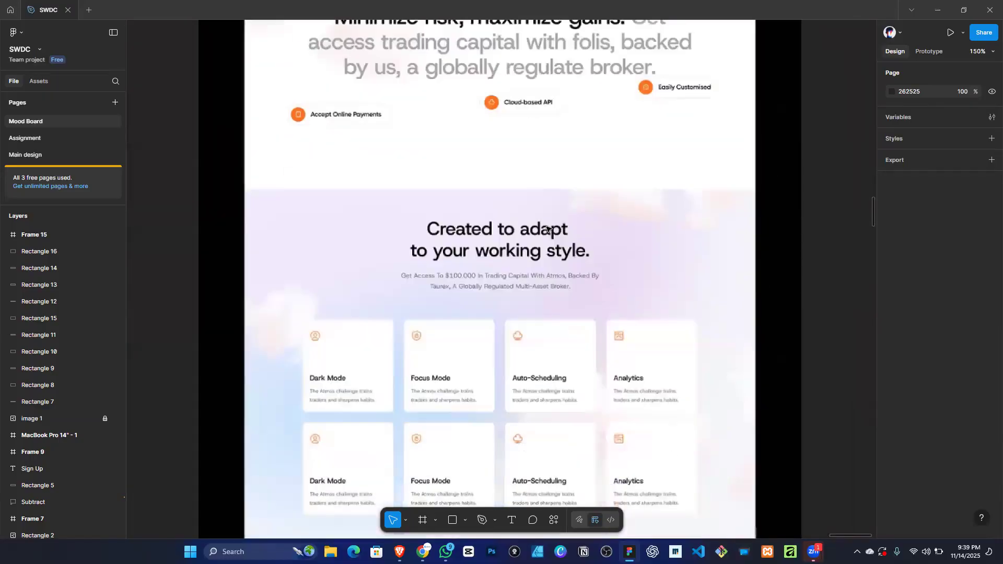
scroll(345, 230, "down", 3)
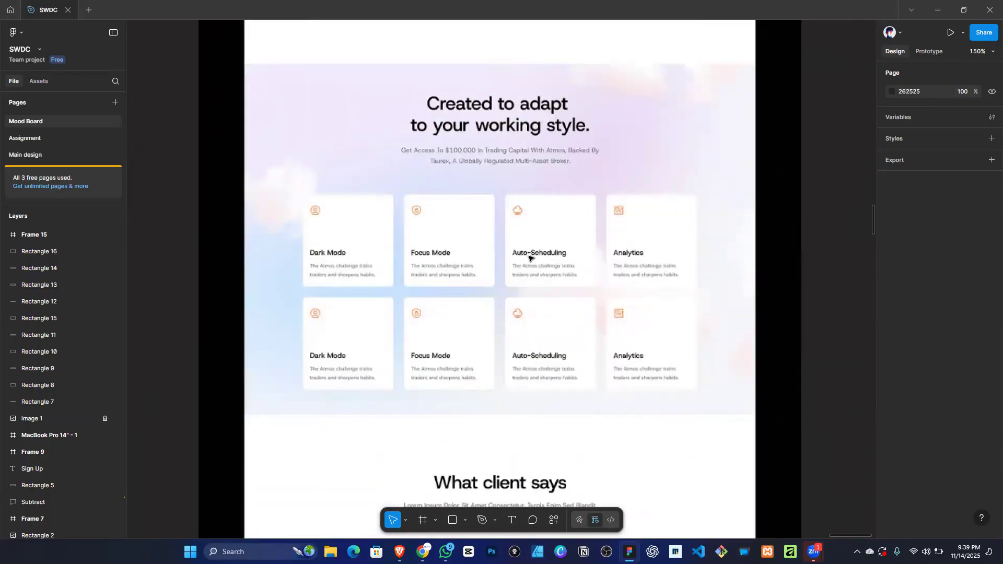
scroll(541, 282, "down", 5)
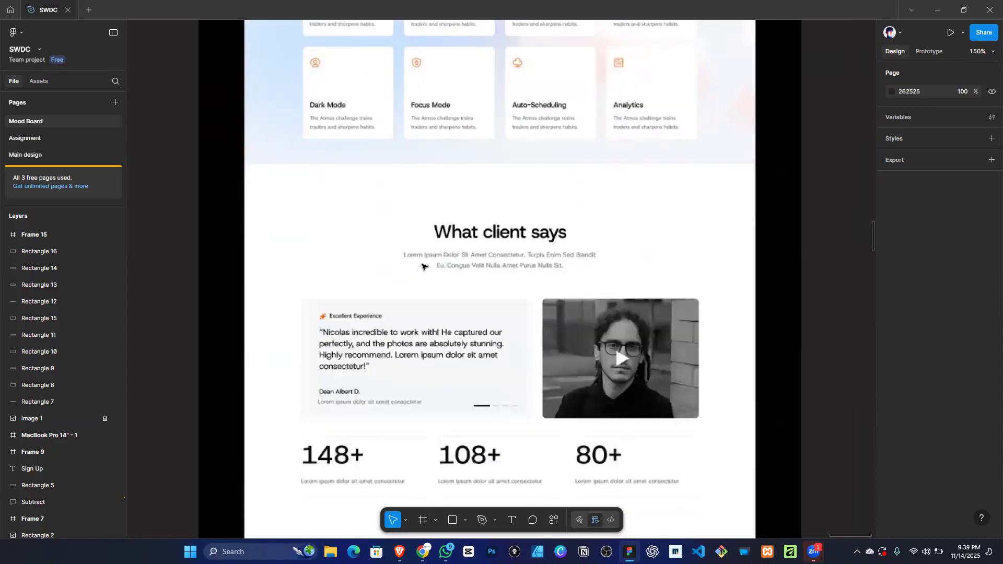
scroll(423, 266, "down", 4)
scroll(425, 261, "down", 3)
scroll(388, 165, "up", 3)
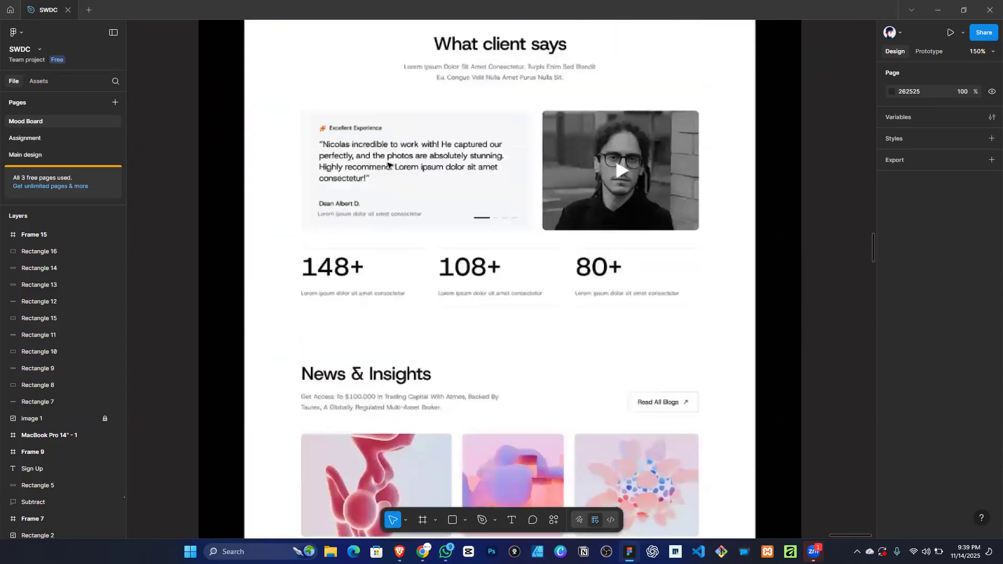
scroll(408, 267, "down", 6)
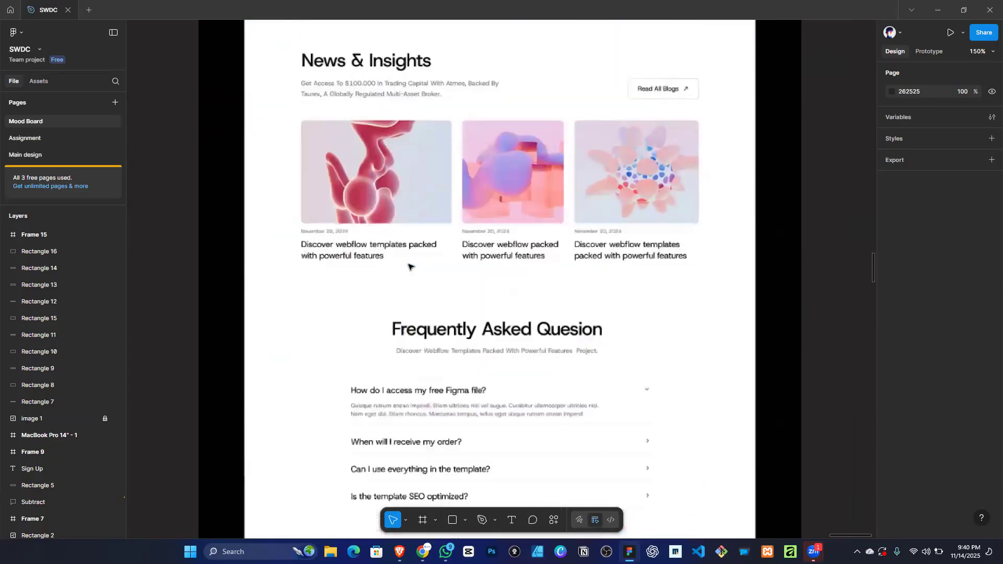
scroll(409, 267, "down", 5)
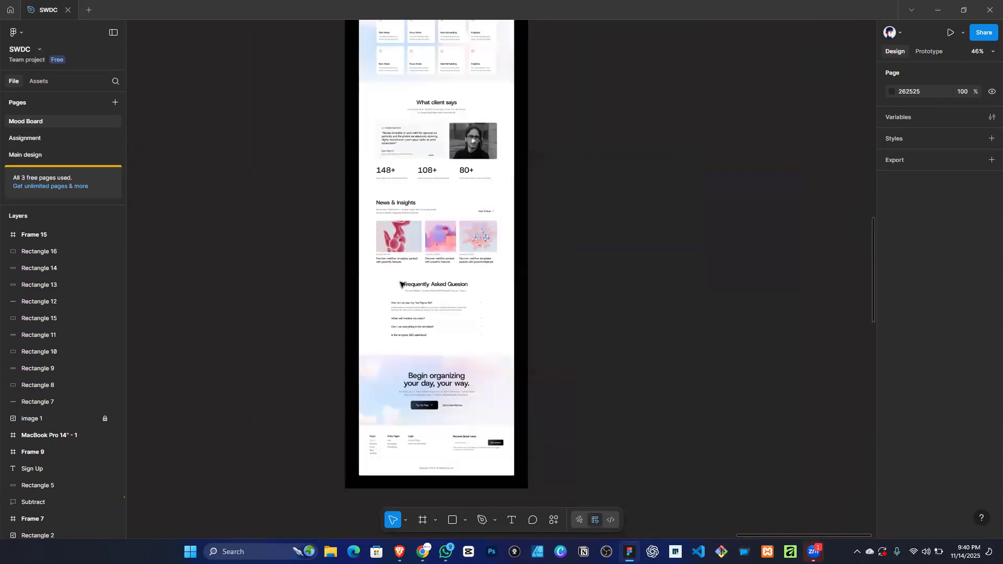
scroll(444, 278, "up", 10)
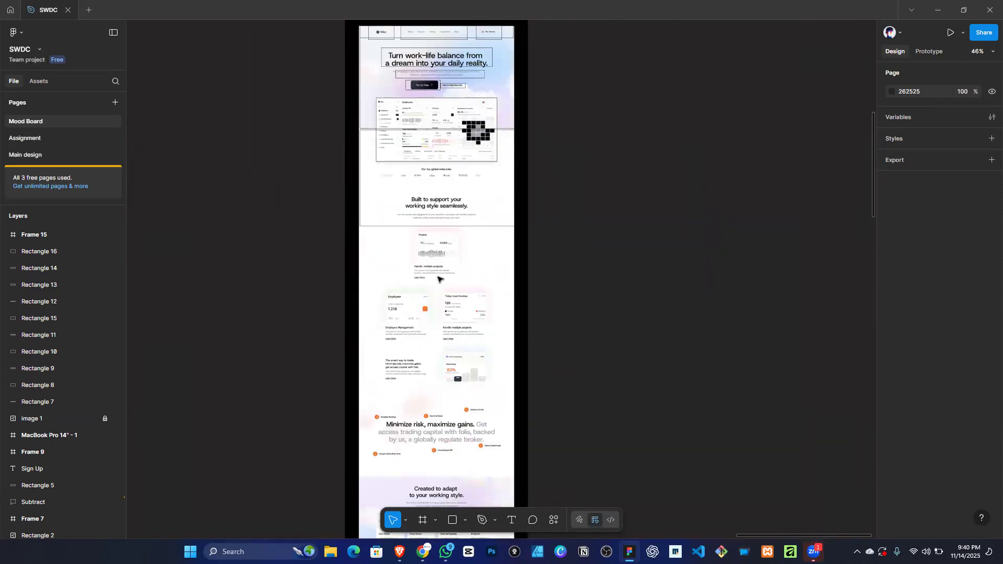
scroll(449, 268, "up", 3)
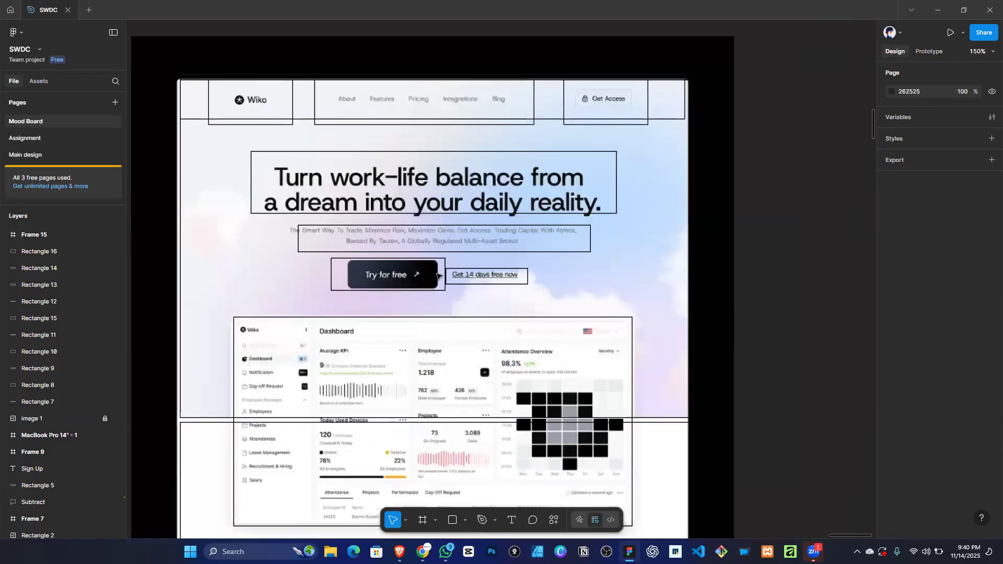
scroll(429, 269, "up", 3)
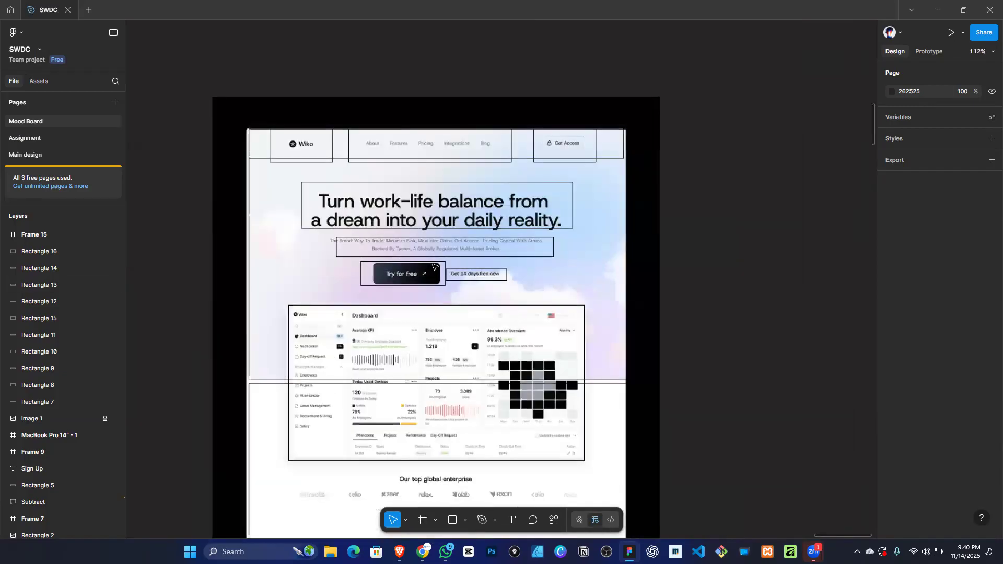
scroll(438, 259, "down", 6)
scroll(501, 160, "down", 5)
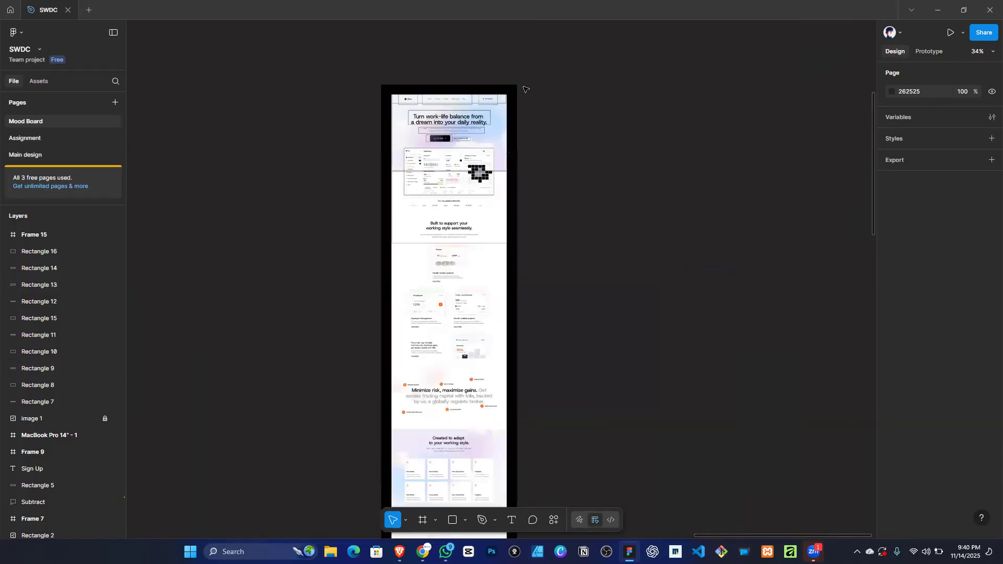
scroll(470, 193, "up", 8)
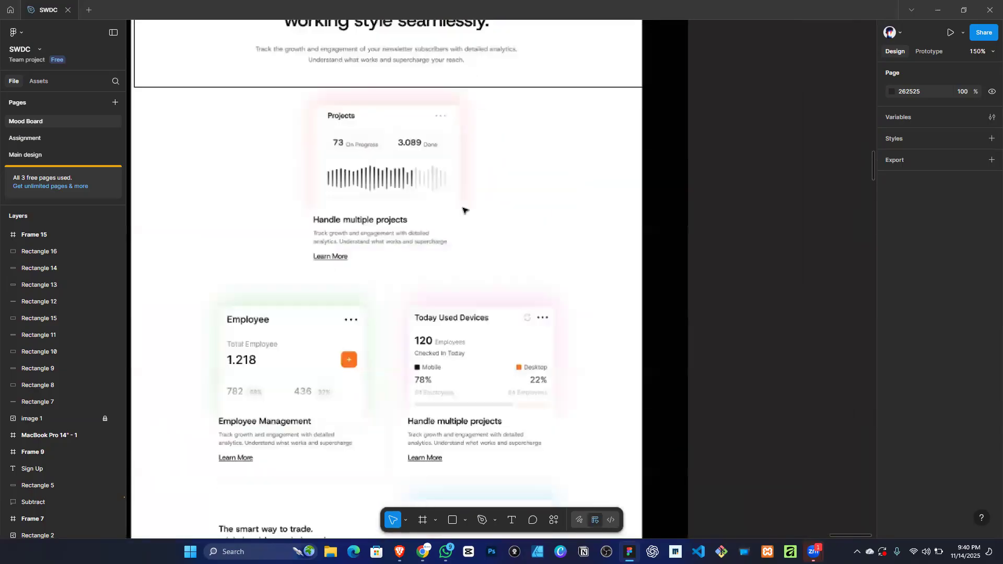
scroll(434, 235, "up", 8)
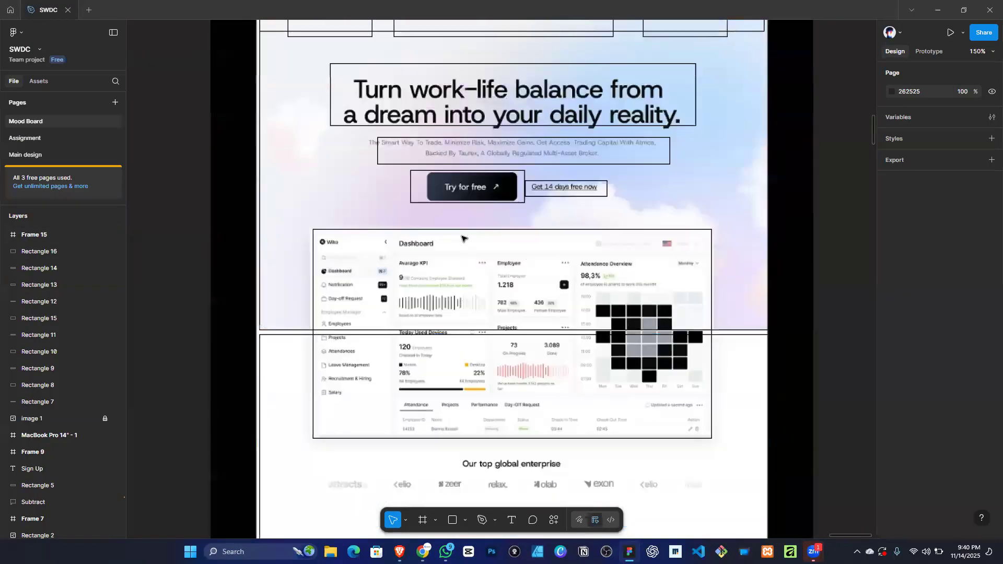
scroll(475, 160, "up", 2)
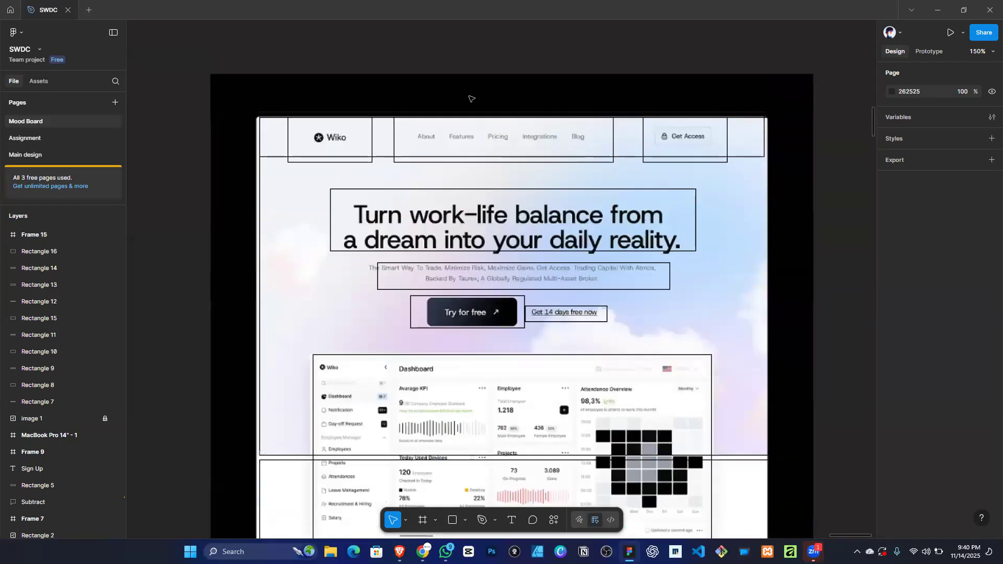
scroll(455, 107, "down", 5)
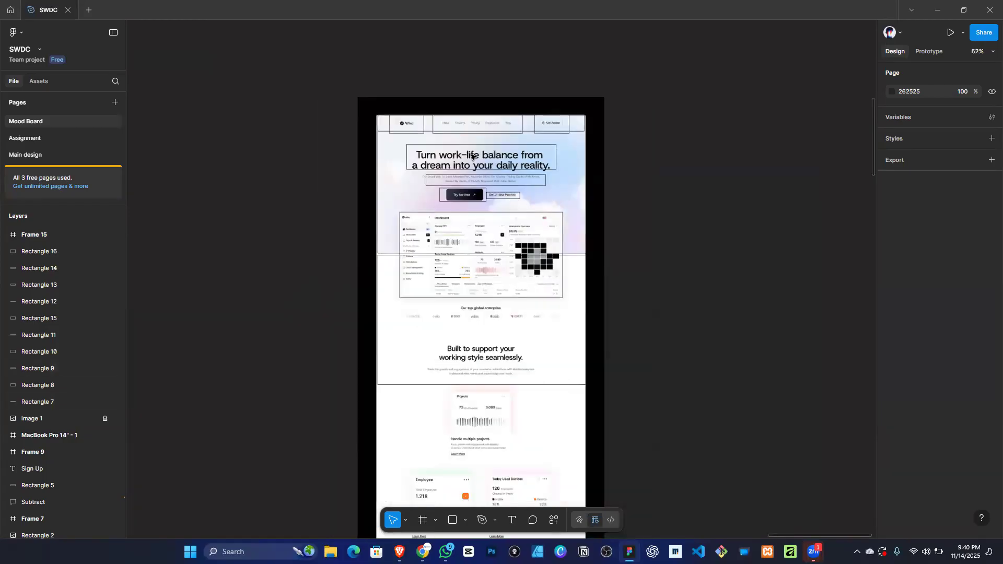
Select the 11 hero and dashboard wireframe layers and bring up Share for Frame 15
left_click_drag(252, 81, 623, 495)
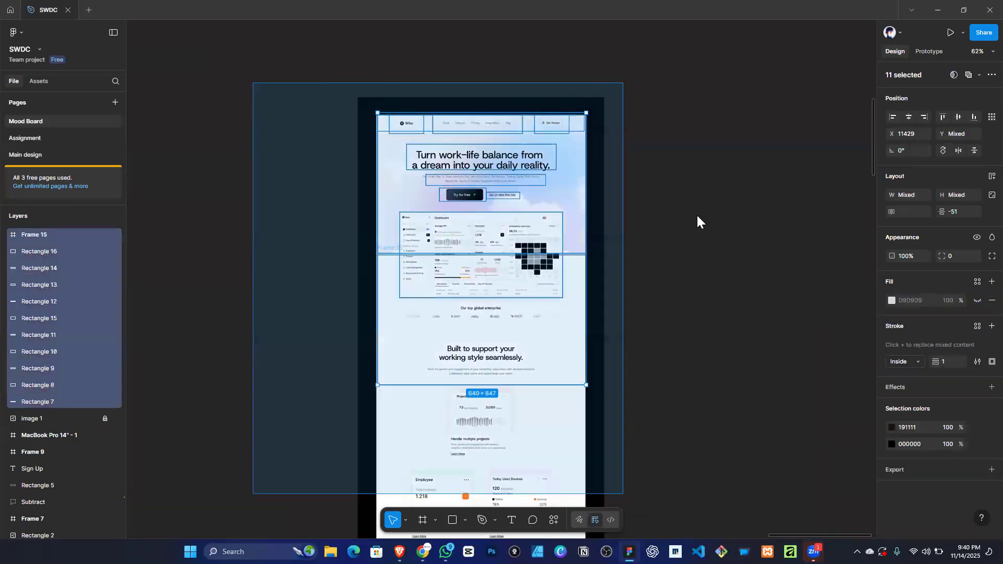
left_click(964, 34)
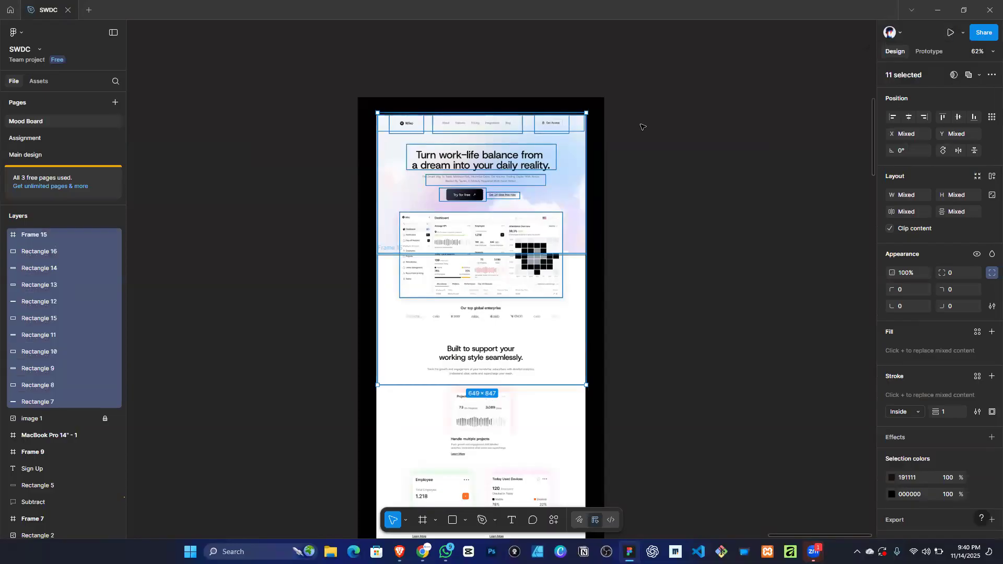
left_click(982, 33)
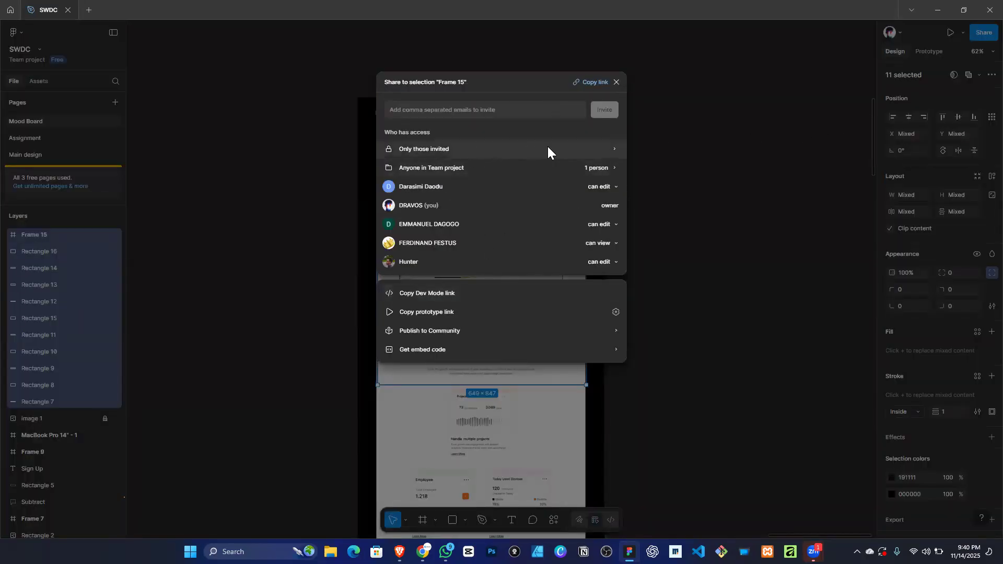
Set link access to Anyone with view-only rights and save
left_click(610, 148)
left_click(486, 145)
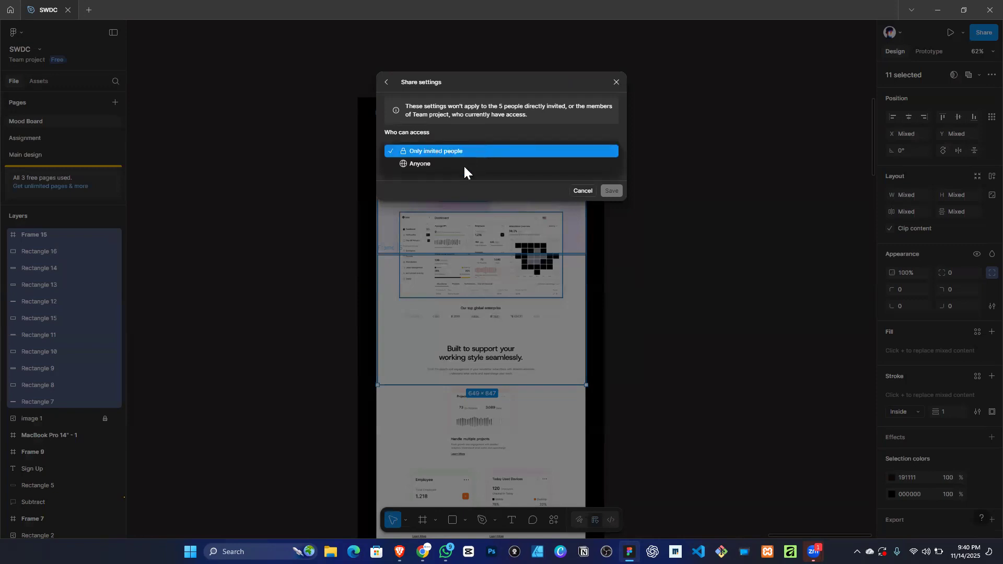
left_click(462, 165)
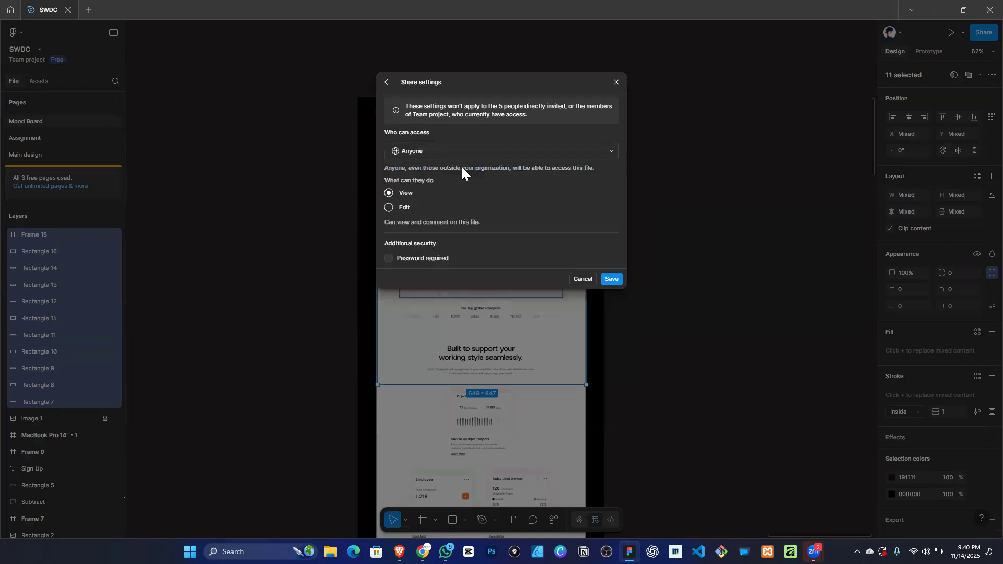
left_click(387, 209)
left_click(609, 283)
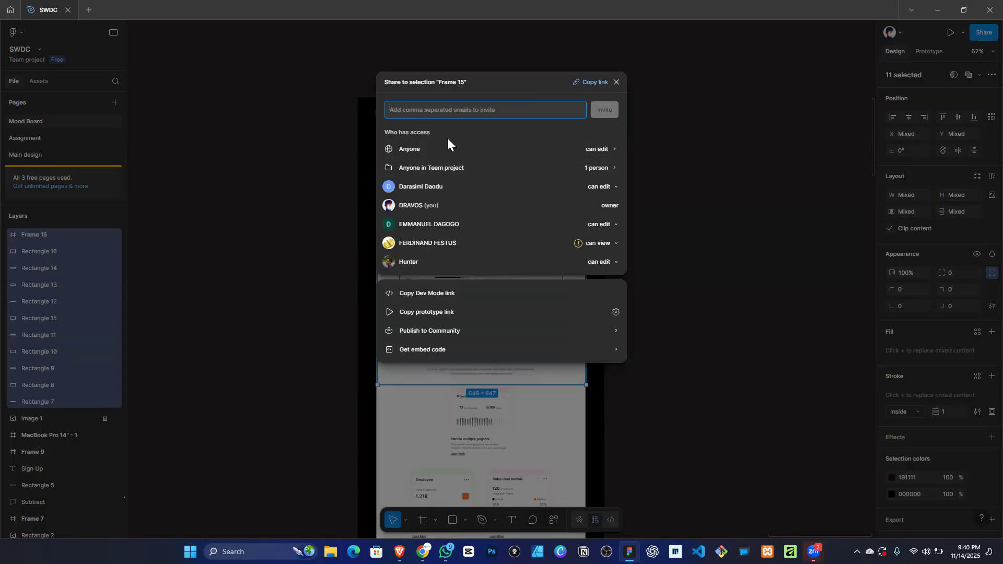
left_click(607, 149)
left_click(402, 195)
left_click(612, 279)
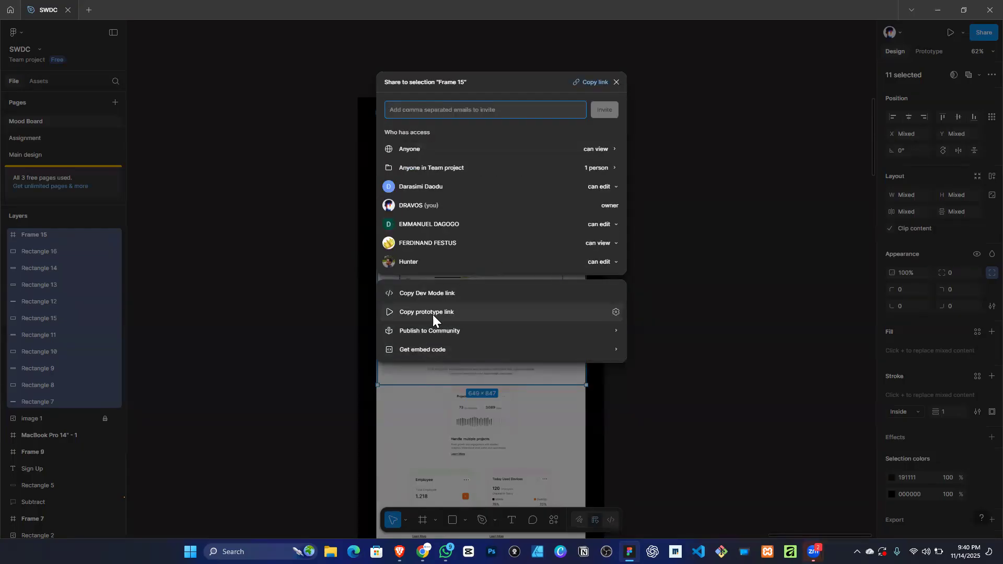
Copy Frame 15's link and send it in the WEB DESIGN COHORT STUDENTS WhatsApp group
left_click(580, 79)
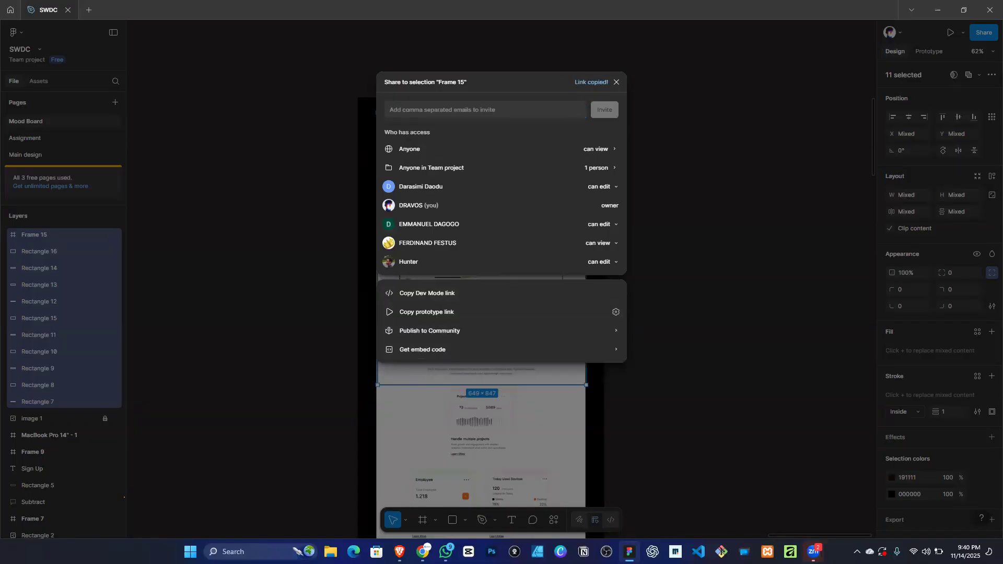
key("alt+Tab")
left_click(158, 98)
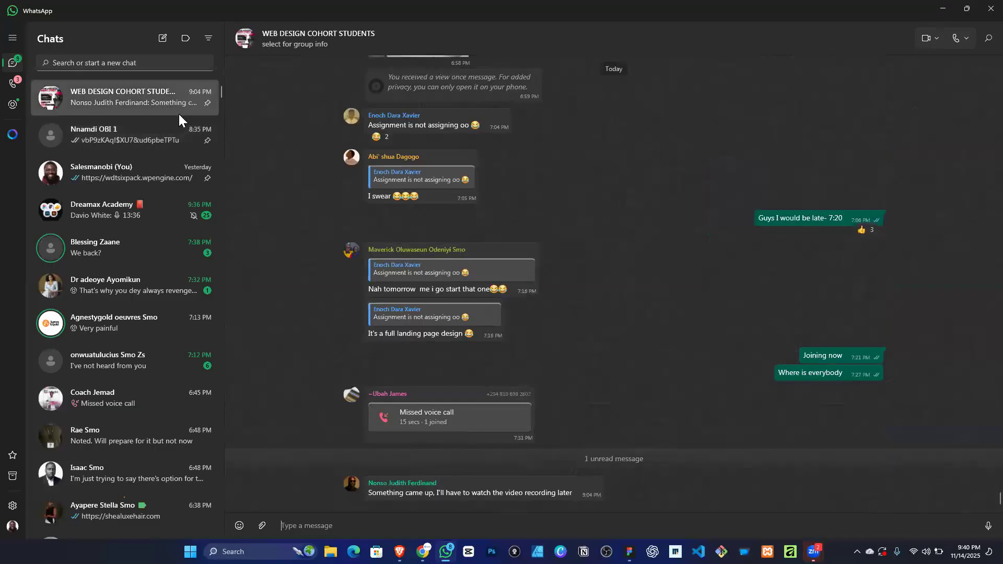
key("ctrl+v")
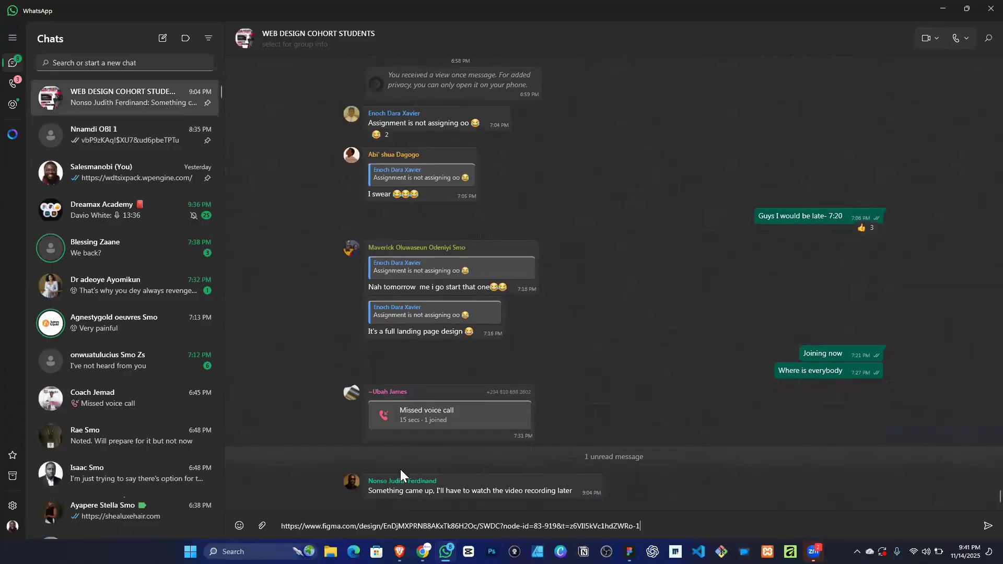
key("Return")
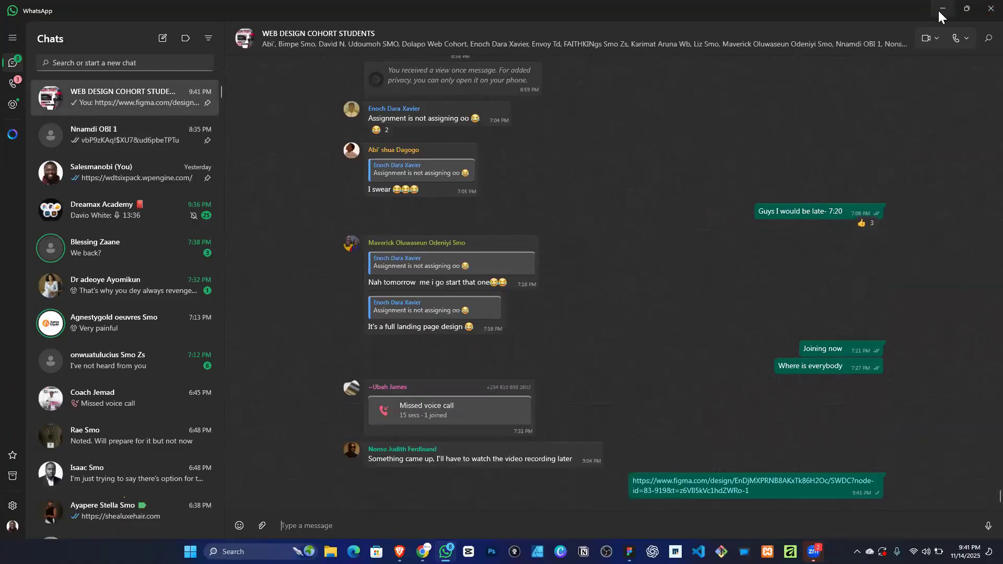
key("alt+Tab")
Close the share dialog and clear the wireframe selection
left_click(762, 112)
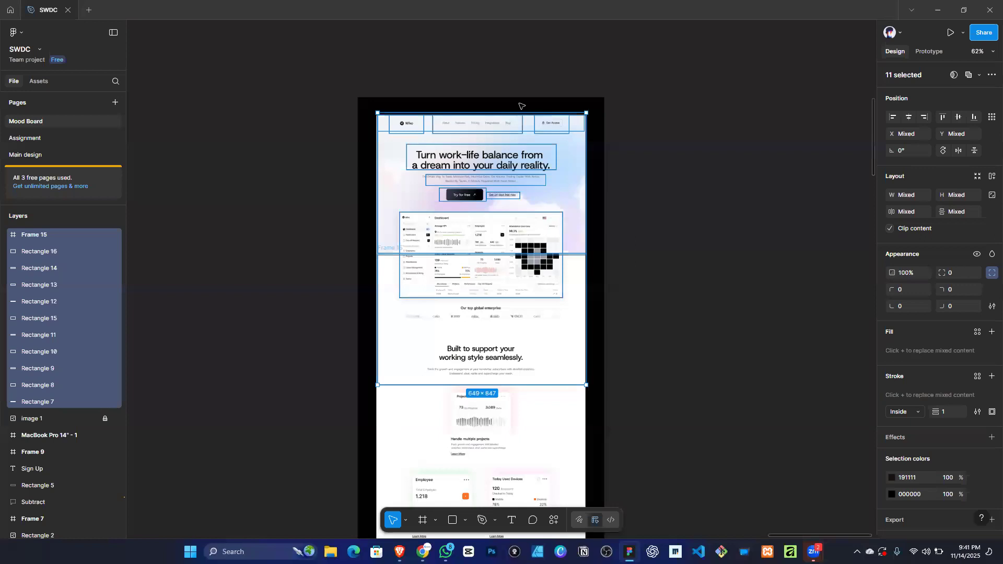
scroll(553, 124, "down", 1)
left_click(620, 140)
left_click_drag(423, 86, 469, 159)
left_click(604, 132)
scroll(566, 140, "right", 3)
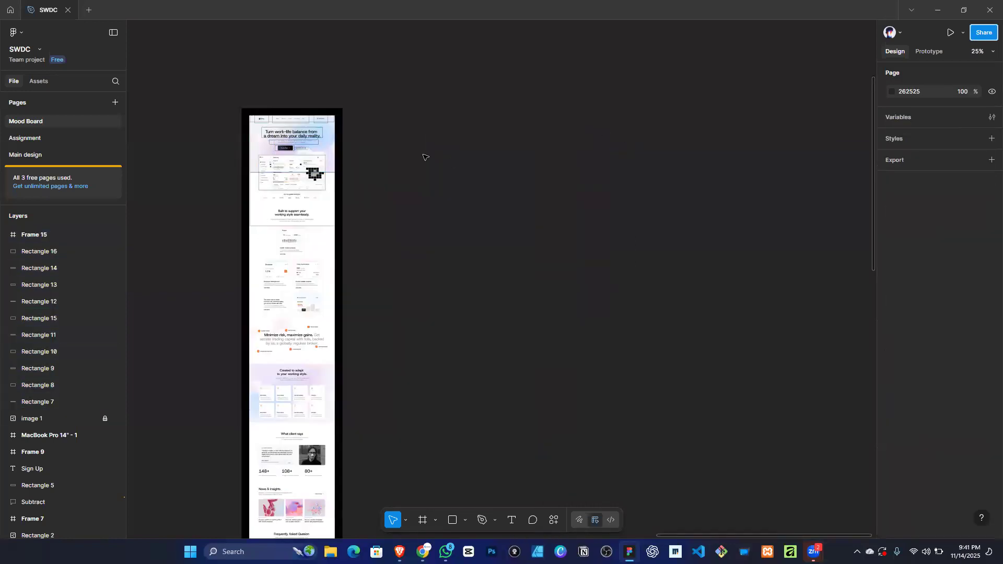
scroll(422, 157, "down", 1)
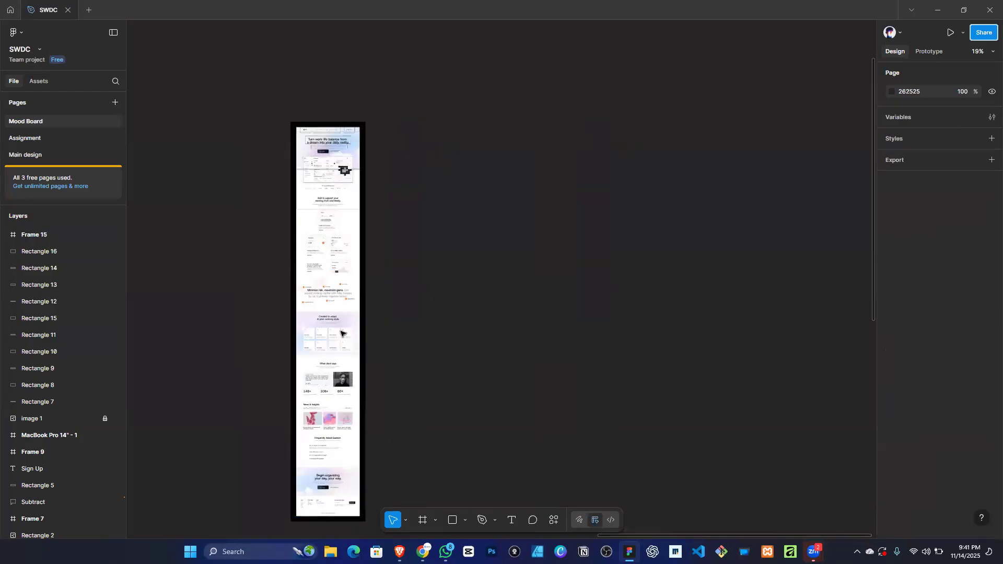
scroll(340, 333, "up", 4)
scroll(323, 312, "down", 5)
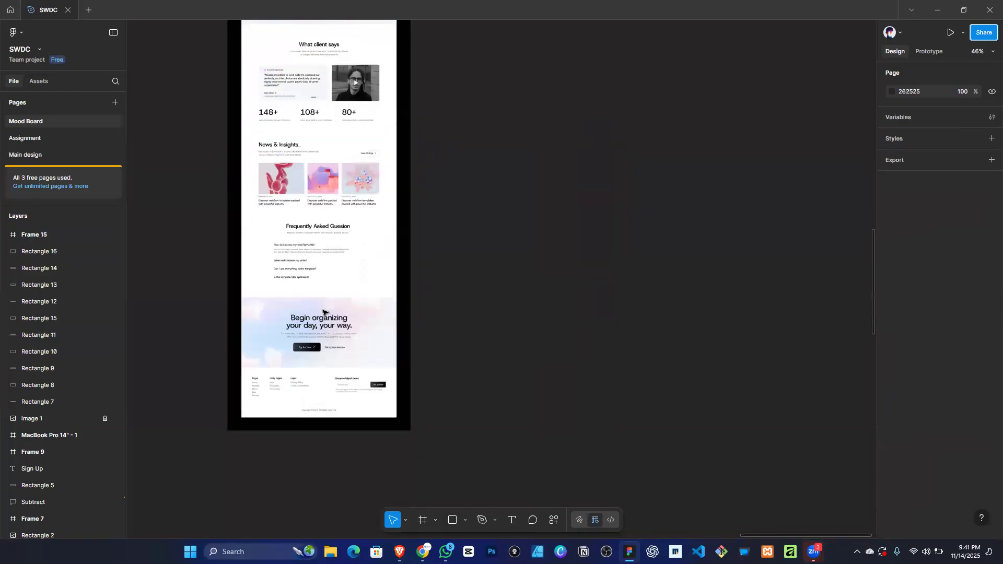
scroll(324, 313, "up", 5)
scroll(324, 312, "down", 5)
scroll(337, 116, "up", 10)
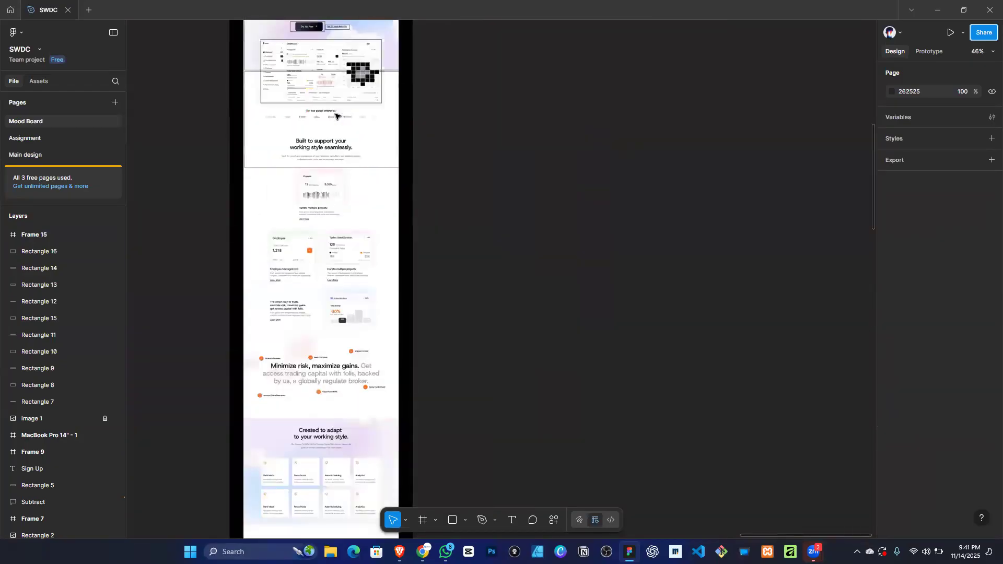
scroll(337, 116, "up", 4)
scroll(283, 186, "up", 5)
scroll(283, 186, "down", 5)
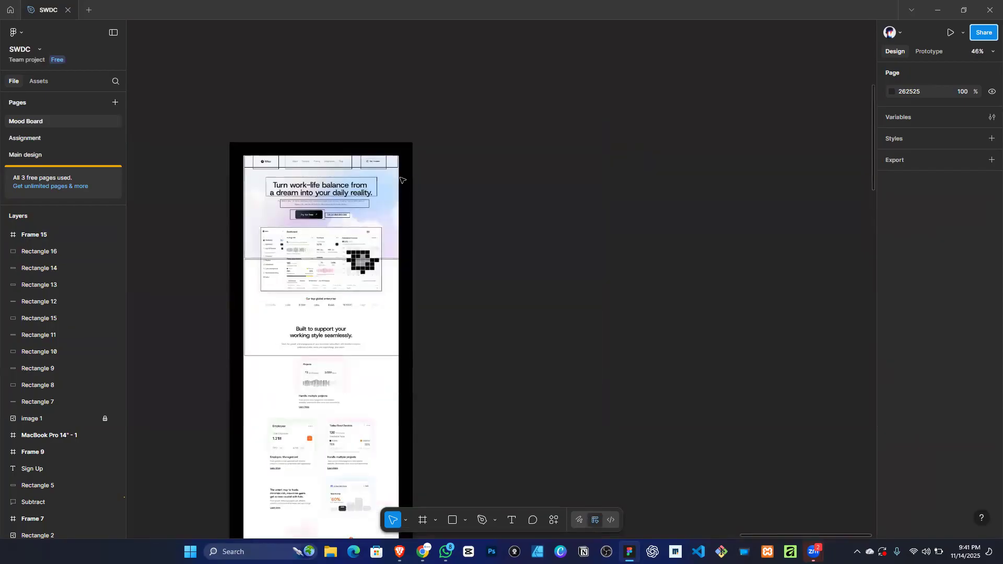
scroll(318, 170, "up", 5)
scroll(318, 170, "down", 4)
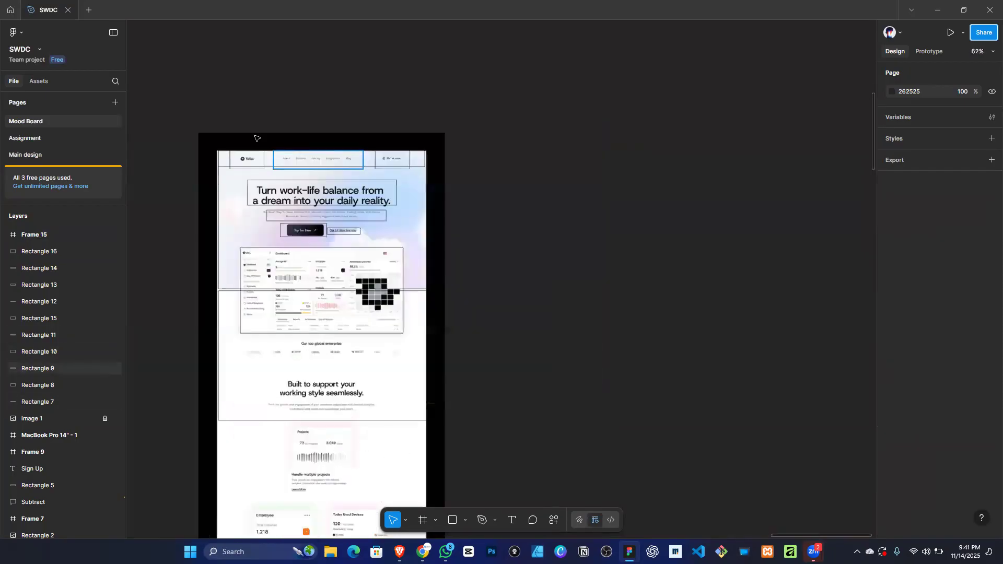
Move the 11 wireframe layers off the screenshot onto empty canvas to the right
left_click(238, 147)
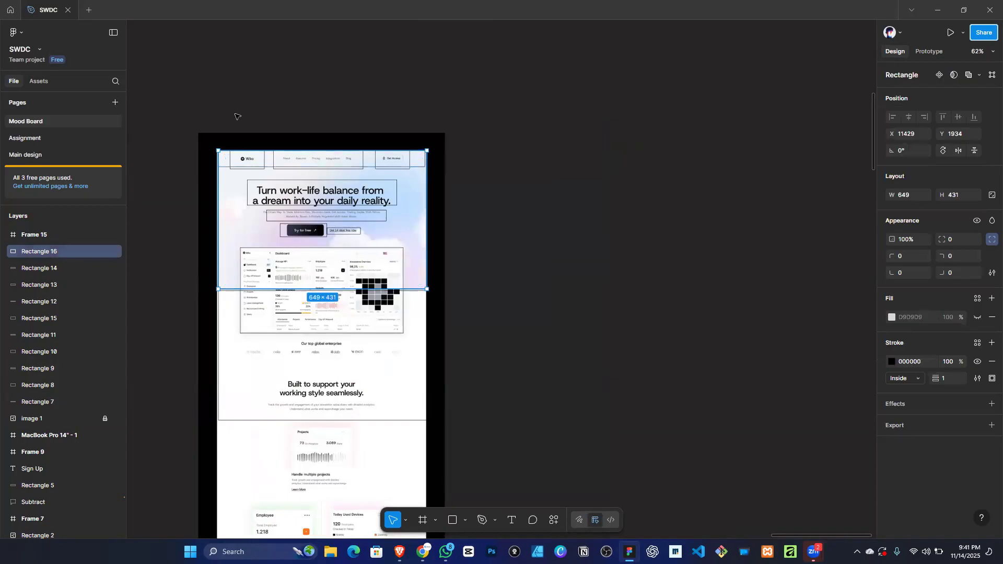
left_click(204, 117)
left_click_drag(404, 276, 561, 406)
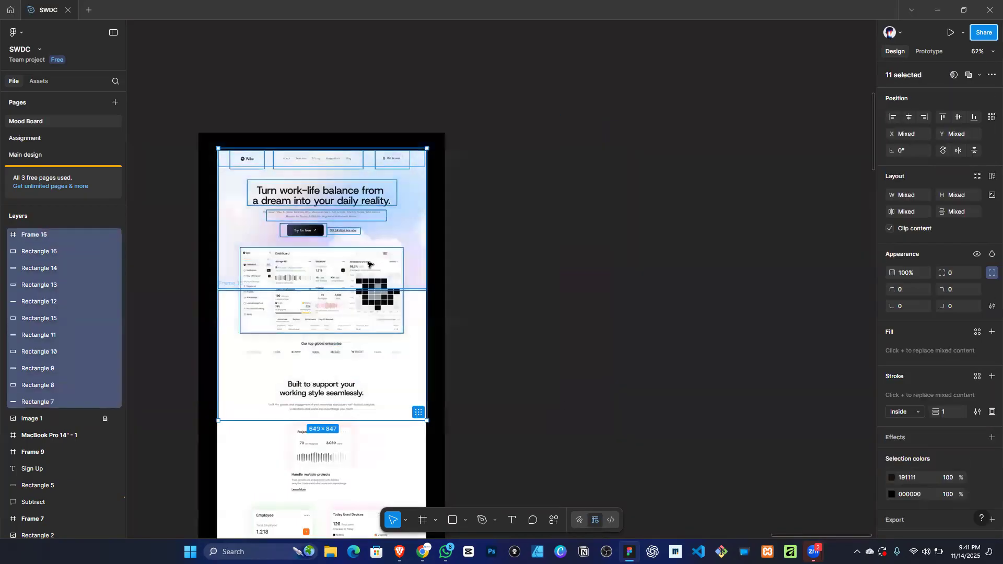
left_click_drag(368, 261, 682, 268)
left_click(264, 195)
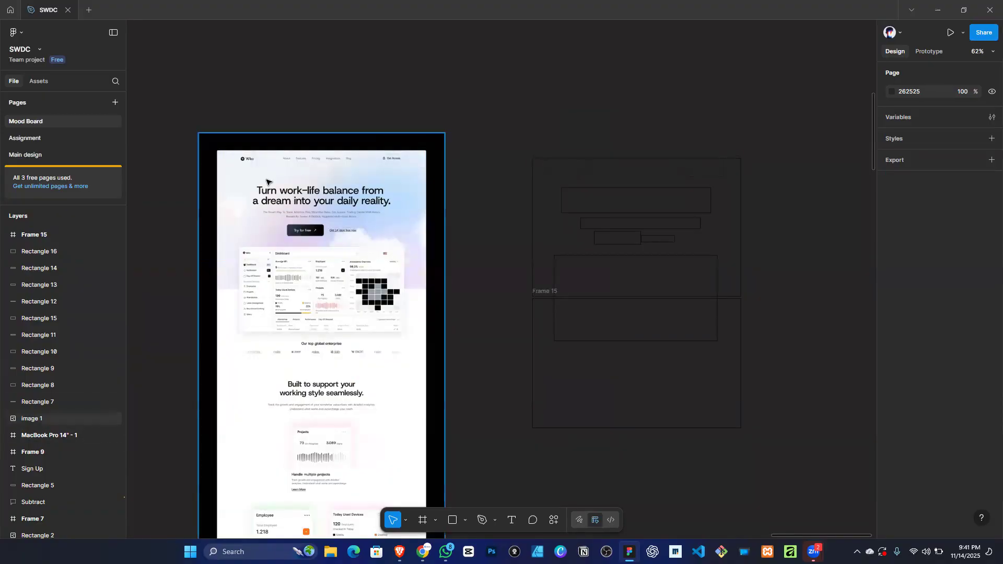
Wrap the Image 1 screenshot in a frame named 'Assignment 4'
left_click(267, 181)
right_click(267, 181)
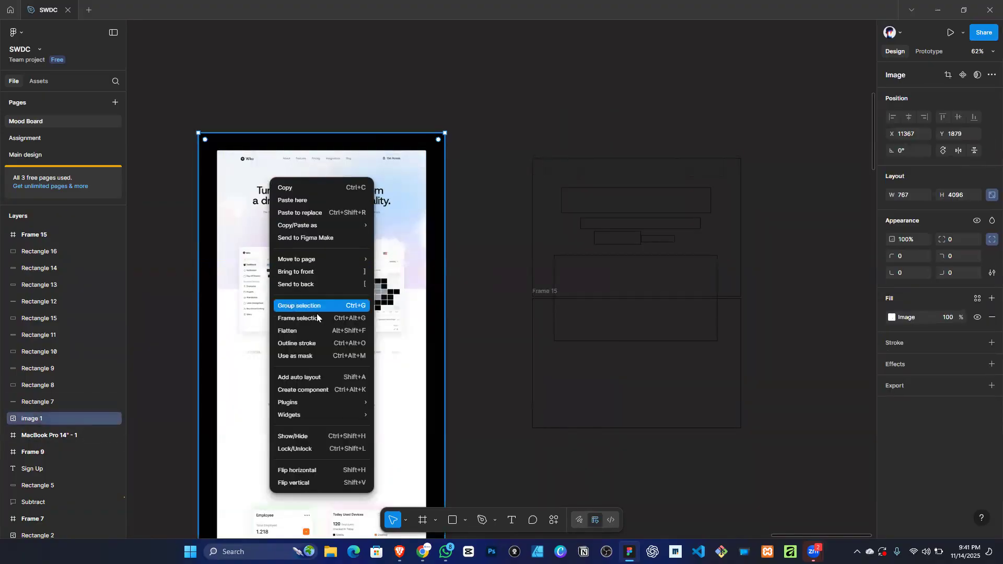
key("ctrl+alt+g")
double_click(215, 125)
type("A")
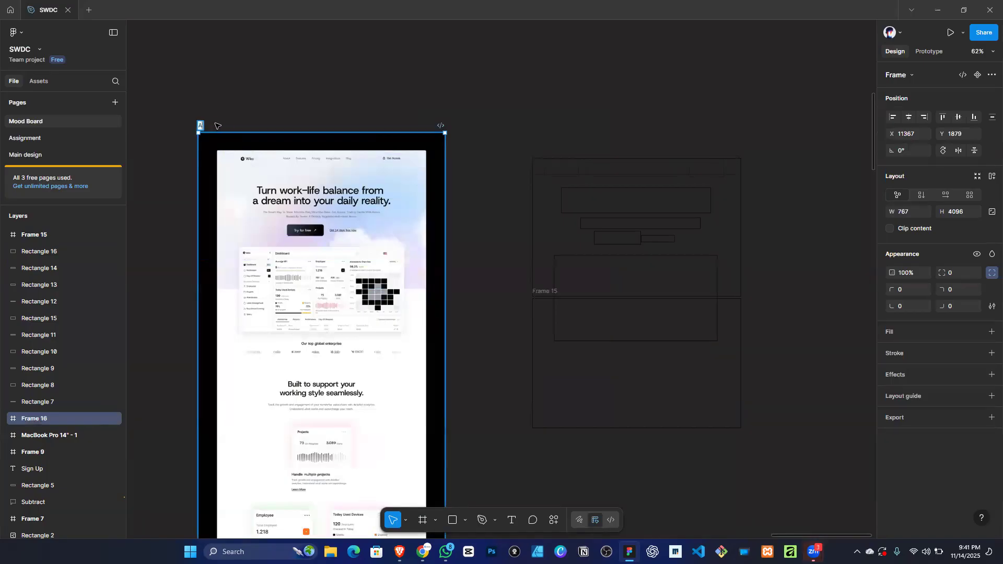
type("ssignment 4")
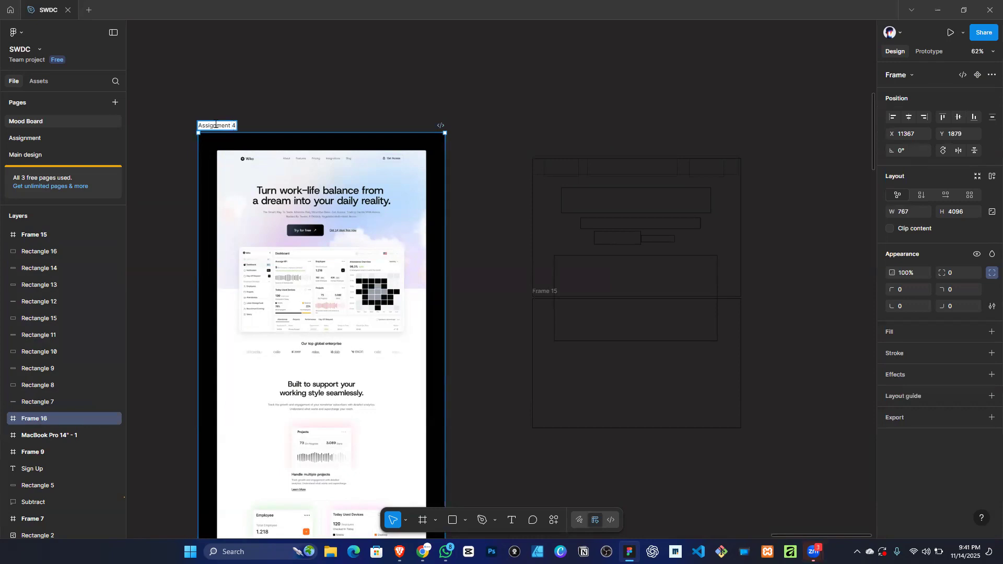
left_click(275, 99)
Move Frame 15 and its ten rectangles further right and up
scroll(274, 99, "down", 5)
left_click_drag(366, 78, 552, 303)
left_click_drag(429, 180, 728, 170)
scroll(492, 217, "right", 2)
scroll(493, 217, "down", 1)
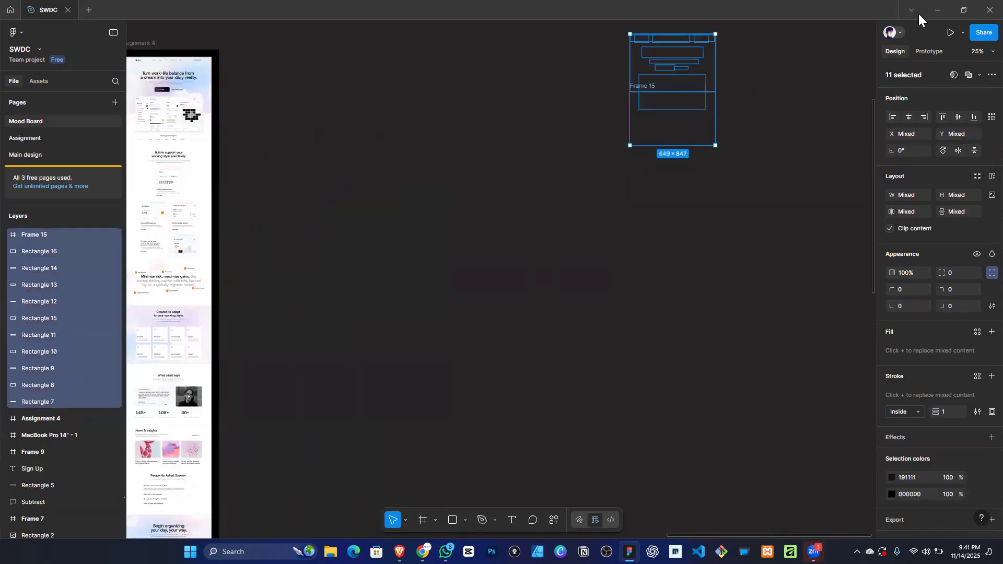
Bring up Dribbble's Saas website search results and scroll to the Fintech SaaS shot
left_click(937, 10)
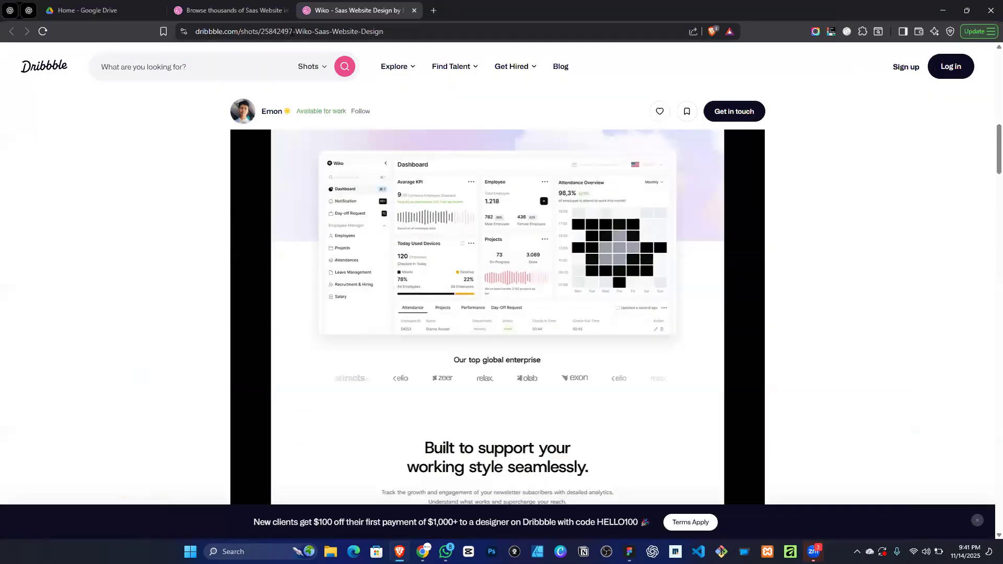
left_click(137, 65)
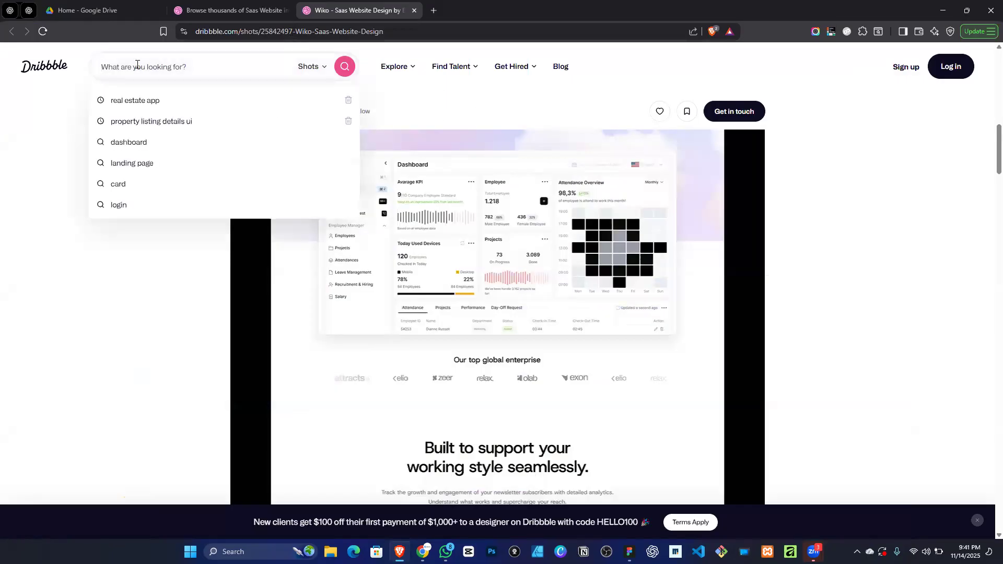
left_click(224, 9)
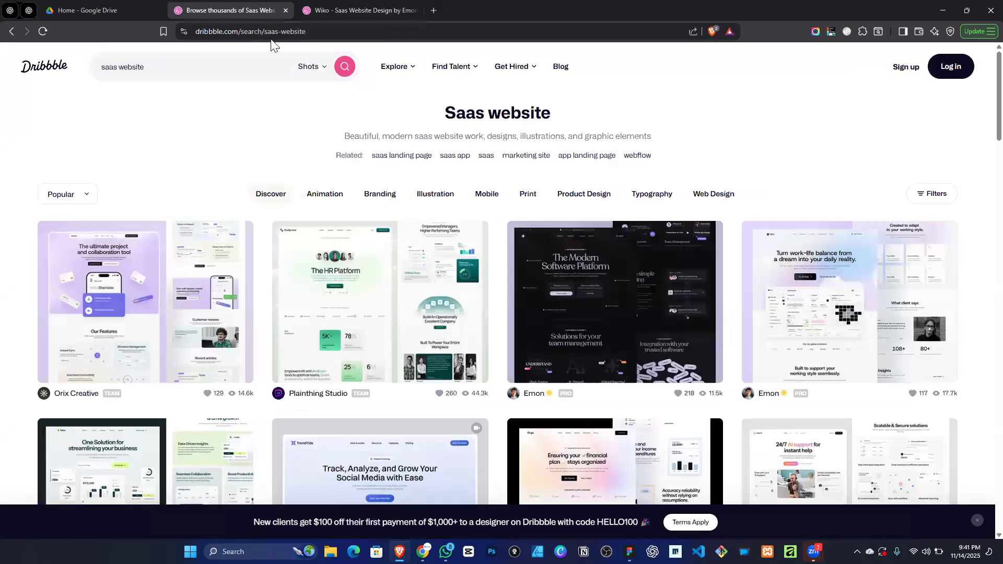
scroll(293, 246, "down", 4)
scroll(74, 152, "up", 4)
scroll(290, 241, "down", 1)
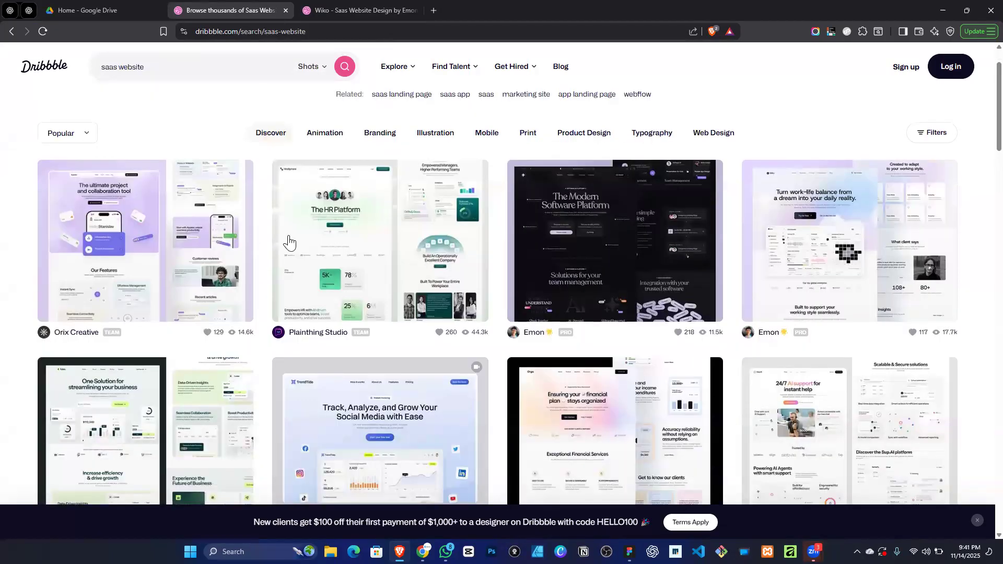
scroll(290, 242, "down", 3)
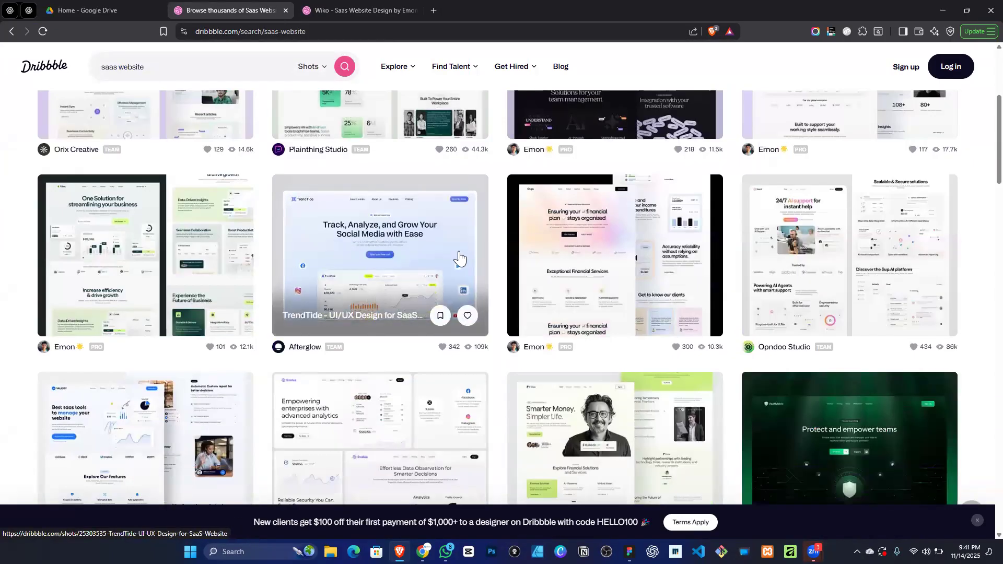
scroll(735, 248, "down", 2)
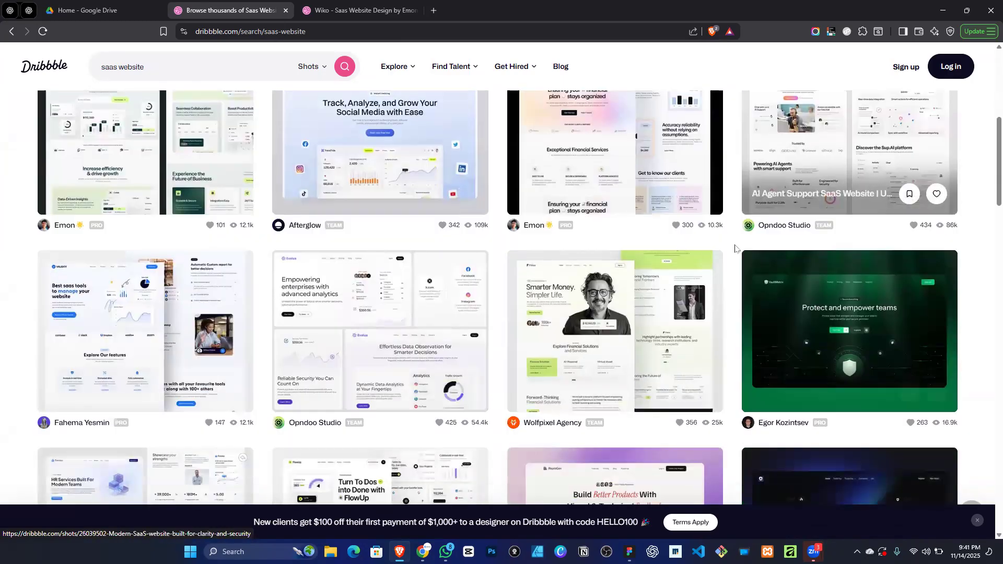
scroll(659, 222, "down", 1)
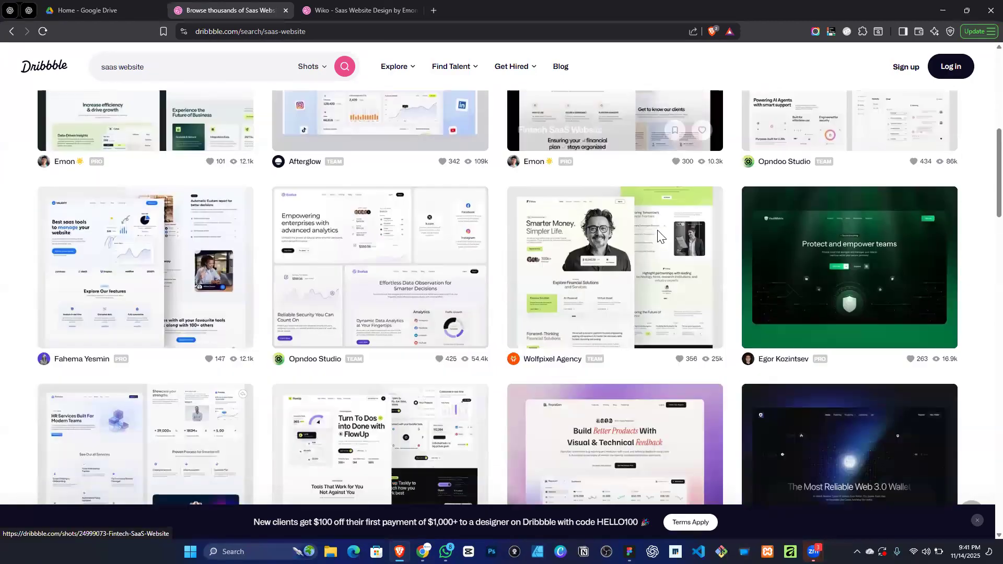
scroll(659, 235, "down", 1)
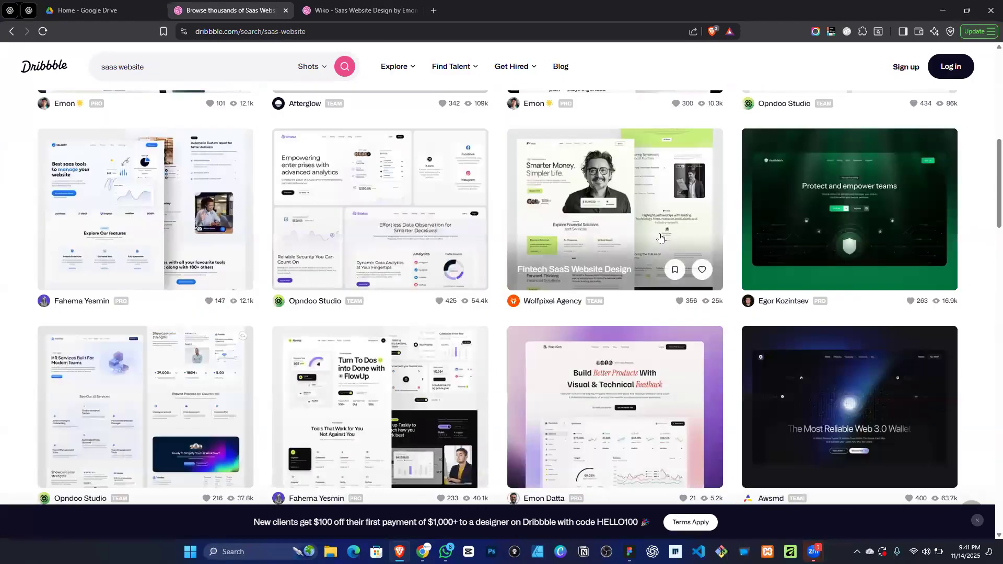
Copy the Fintech SaaS Website Design shot image and return to Figma
right_click(608, 197)
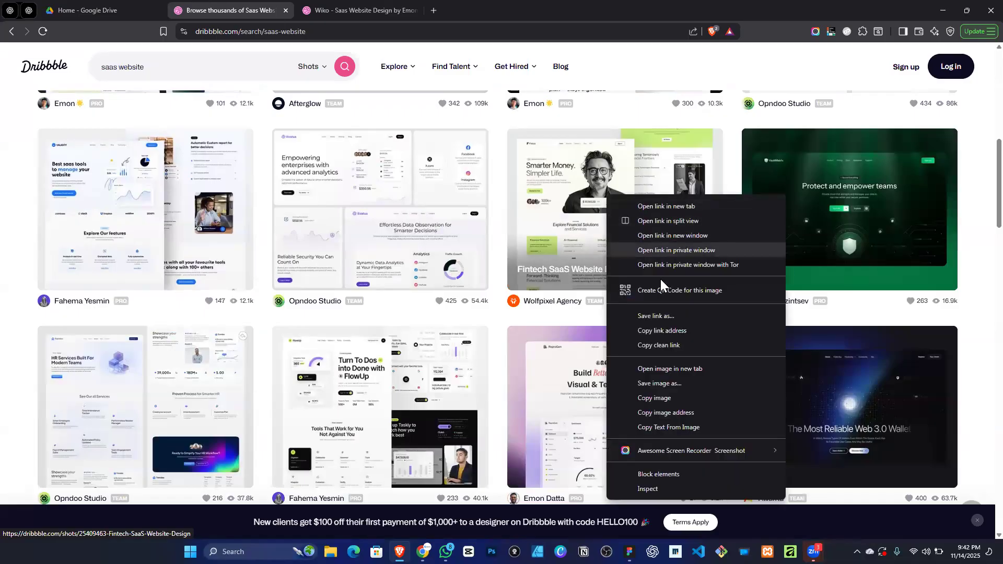
left_click(652, 398)
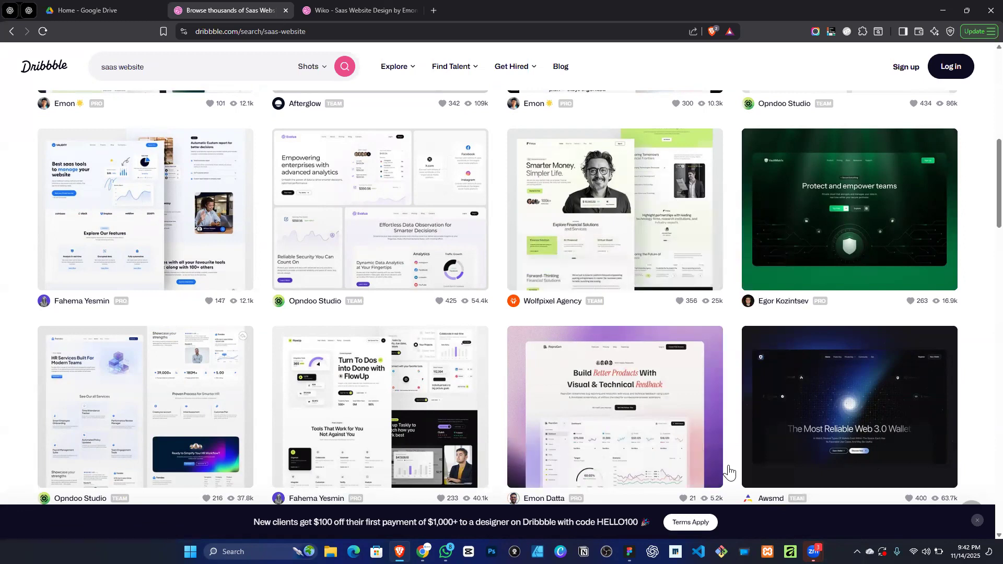
key("alt+Tab")
key("alt+Tab")
key("alt+Tab")
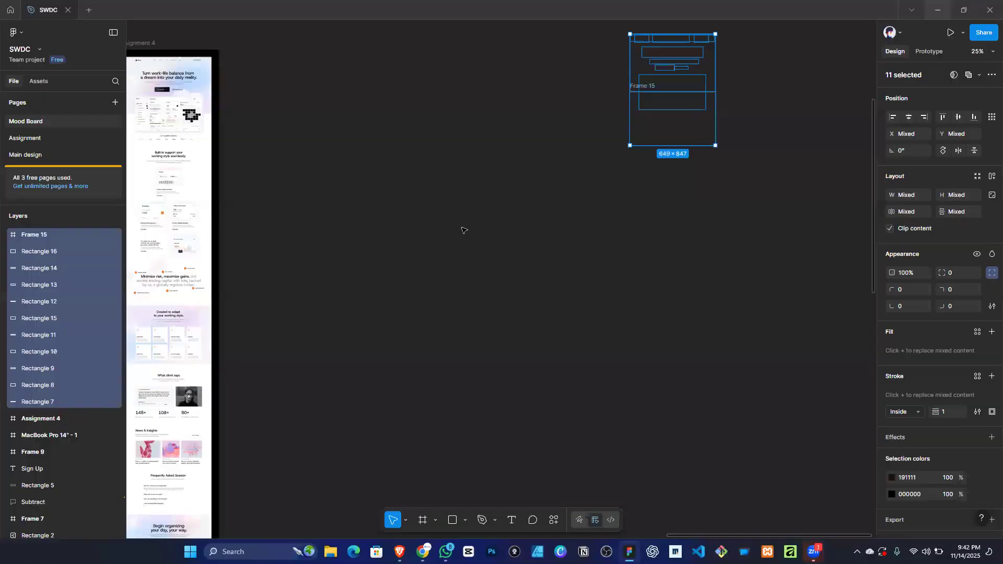
Paste onto the canvas, delete the stray link text layer, and minimize Figma
right_click(386, 170)
left_click(420, 176)
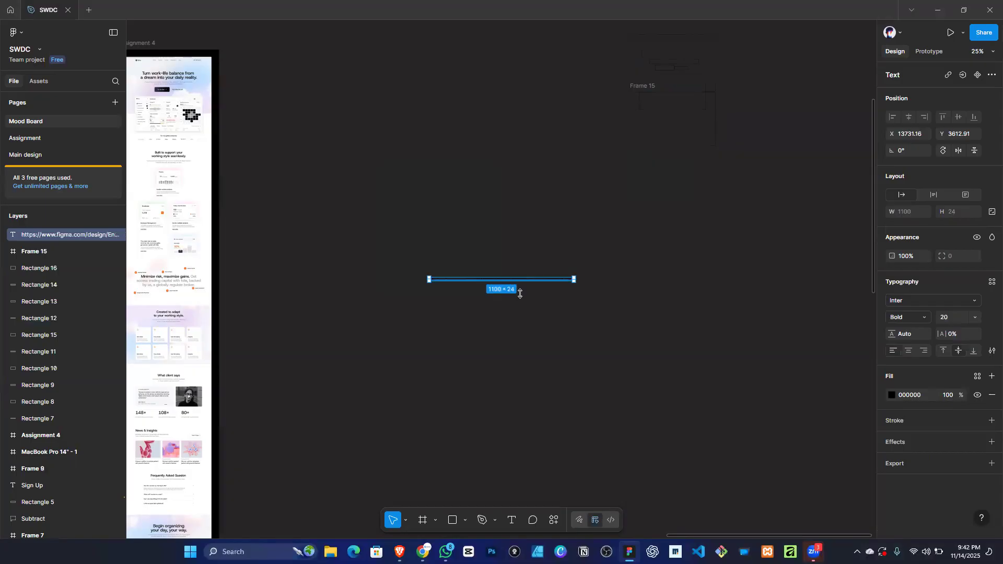
scroll(481, 282, "up", 10)
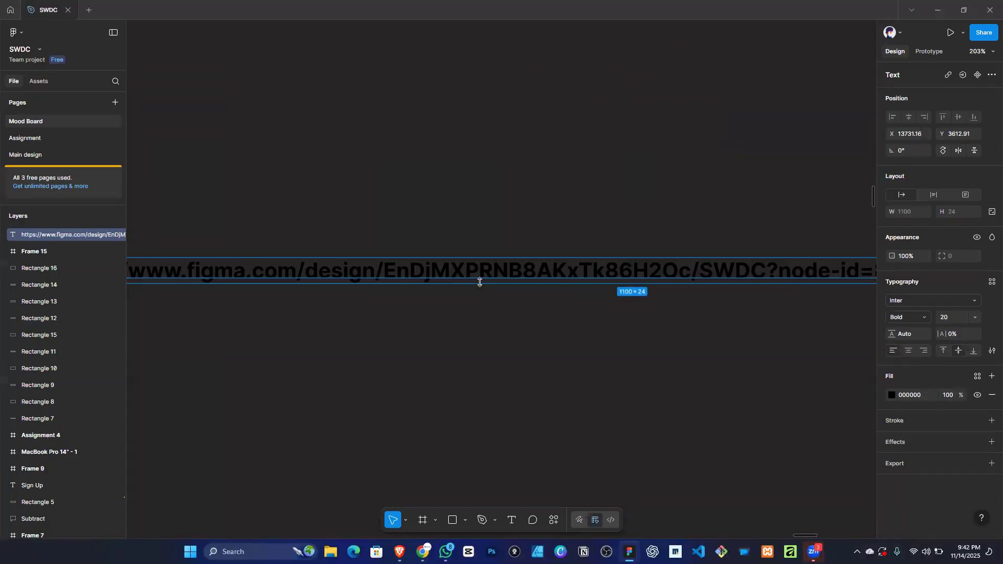
key("Delete")
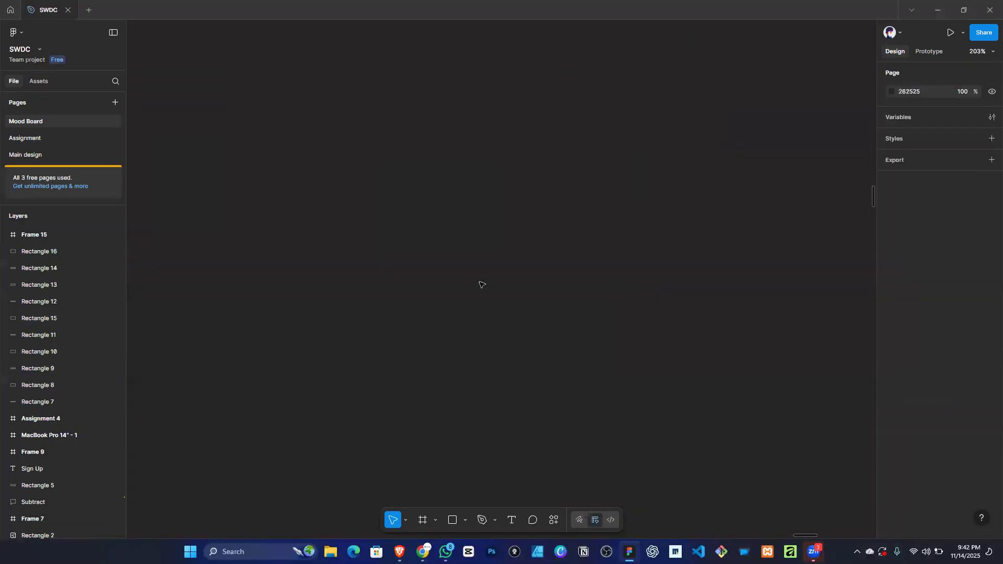
left_click(938, 9)
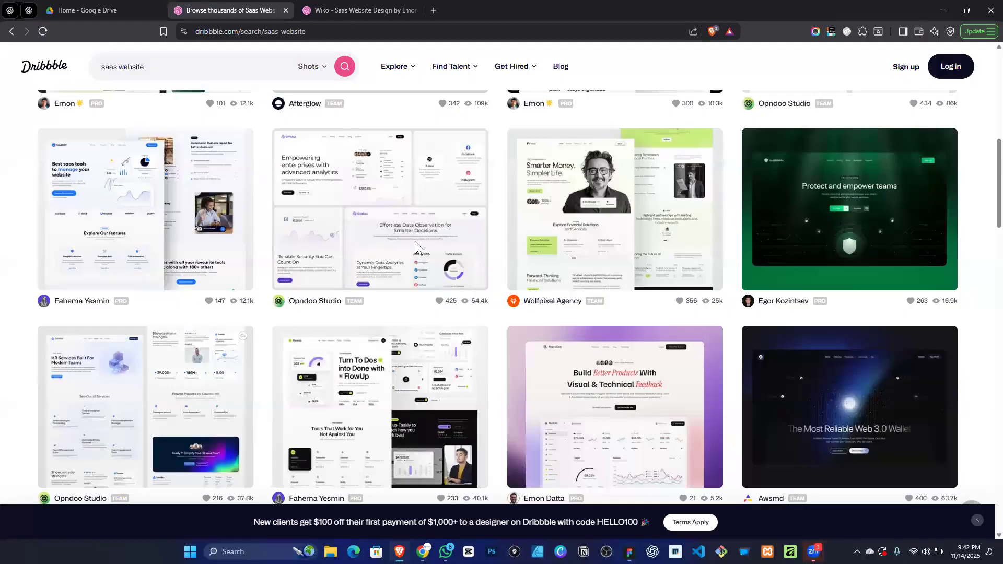
Open the Fintech and Task Management shots in new browser tabs
right_click(571, 227)
left_click(577, 234)
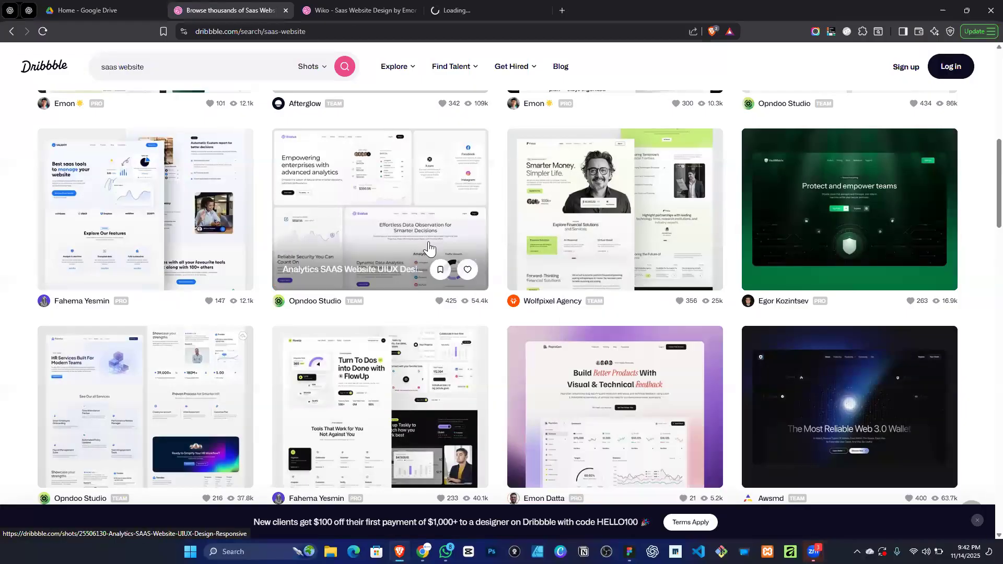
scroll(430, 252, "down", 2)
scroll(429, 252, "down", 4)
scroll(397, 199, "up", 2)
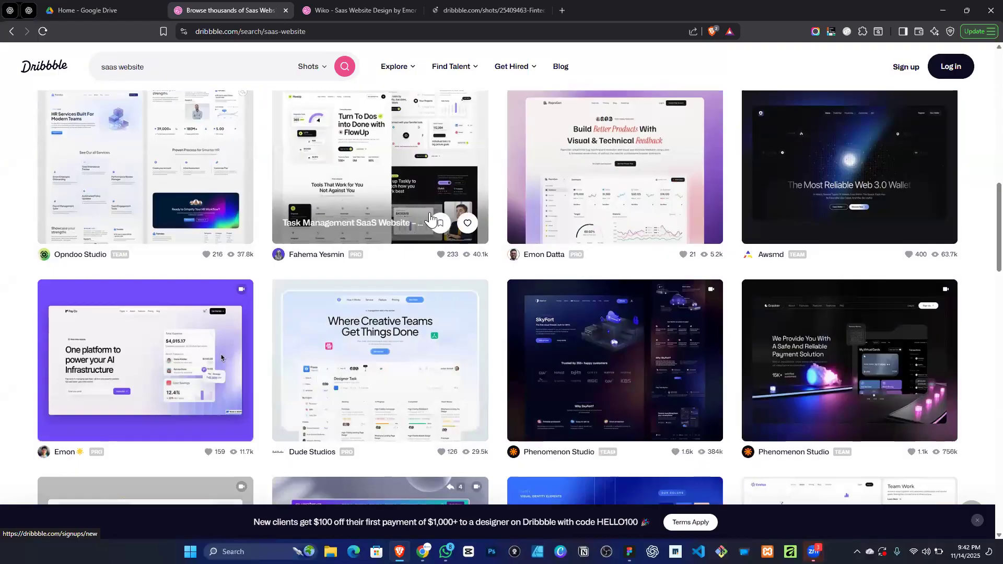
scroll(385, 171, "down", 12)
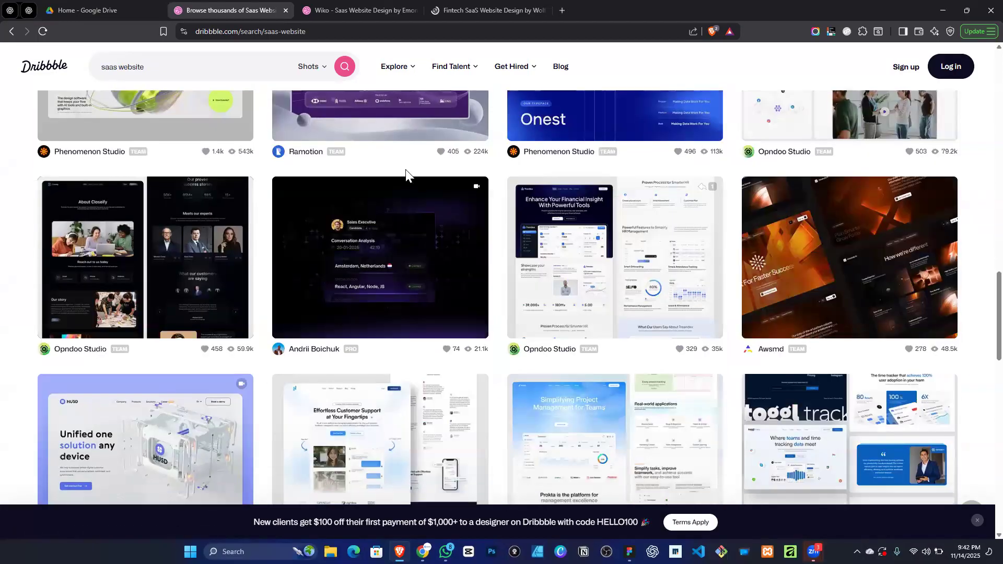
scroll(405, 177, "down", 4)
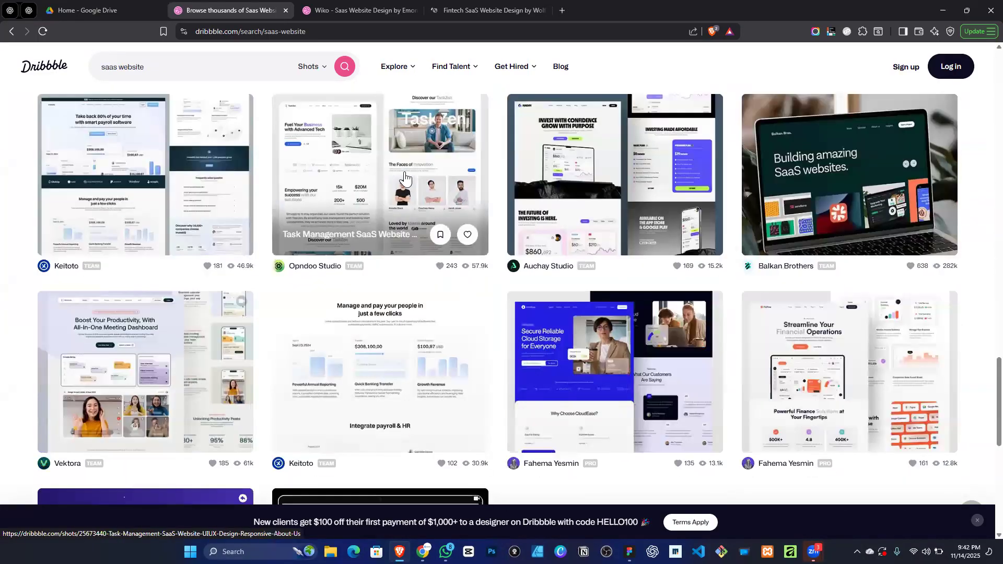
right_click(342, 158)
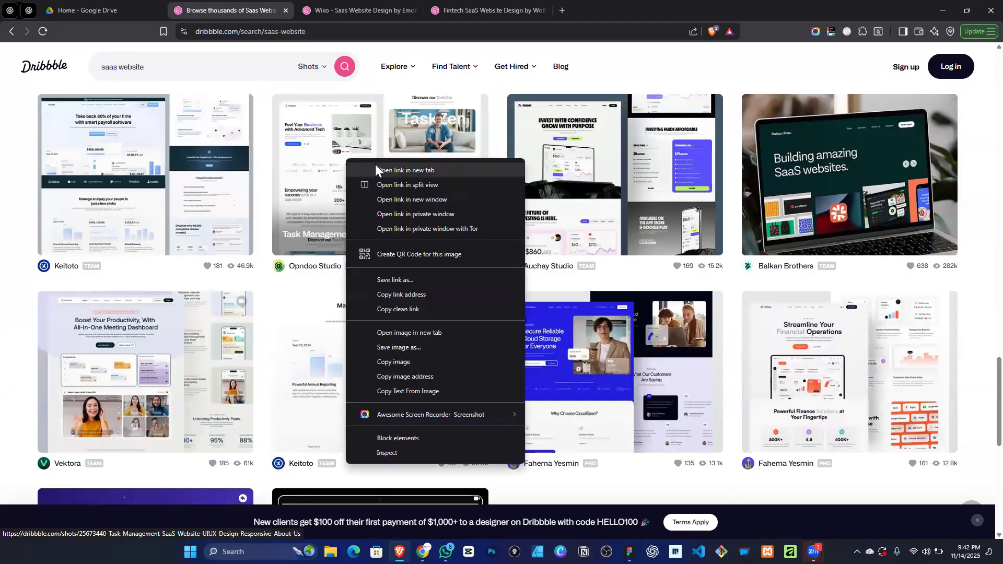
left_click(375, 167)
Open the CloudEase and Bio SaaS shots in new browser tabs
scroll(539, 202, "down", 2)
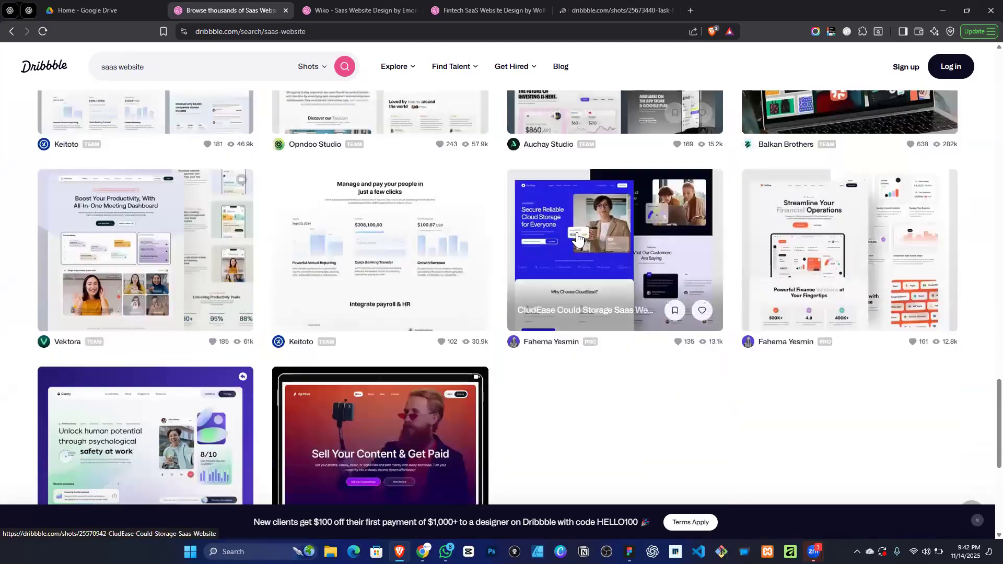
right_click(605, 236)
left_click(605, 236)
scroll(538, 255, "down", 4)
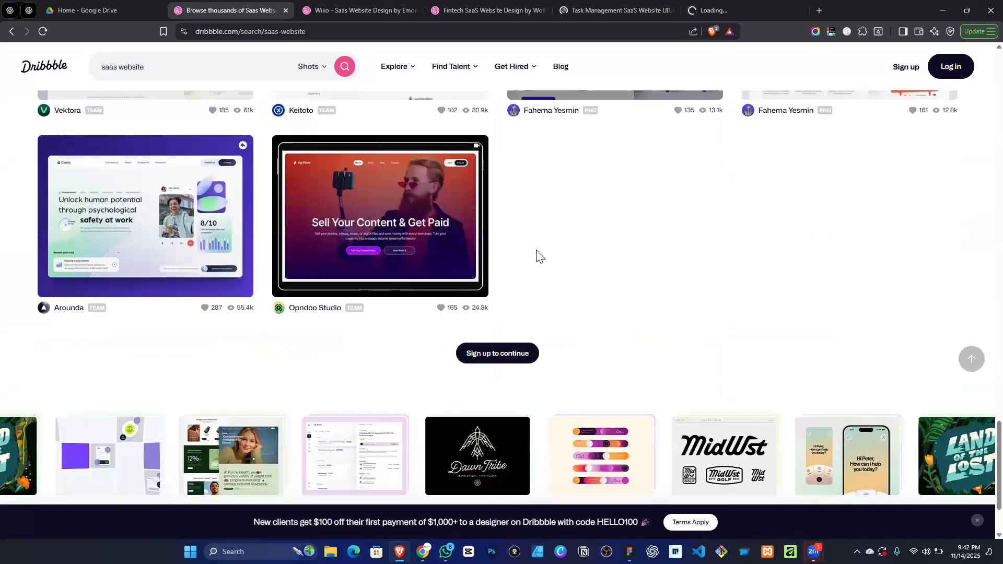
right_click(374, 210)
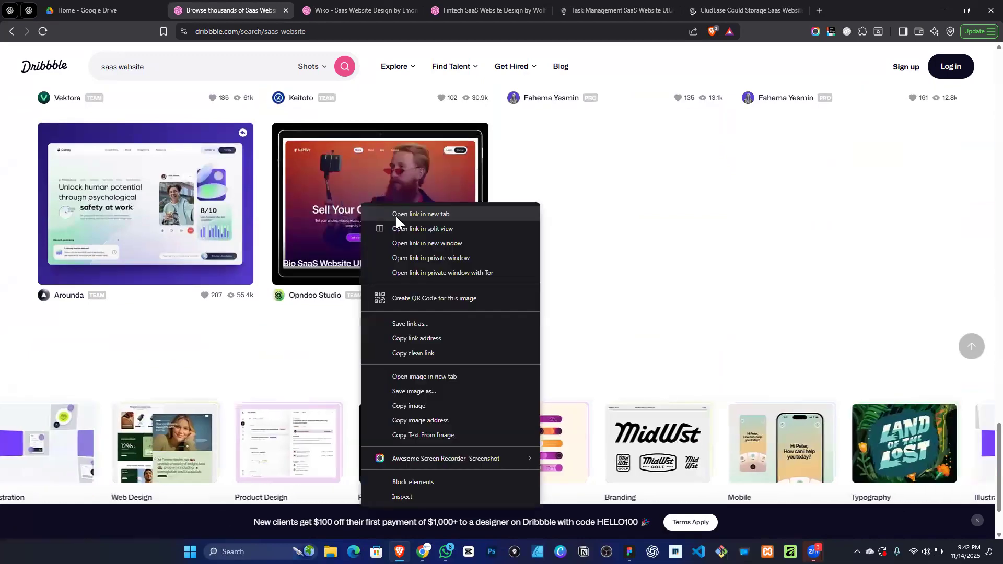
left_click(397, 214)
scroll(437, 253, "down", 1)
scroll(515, 214, "down", 1)
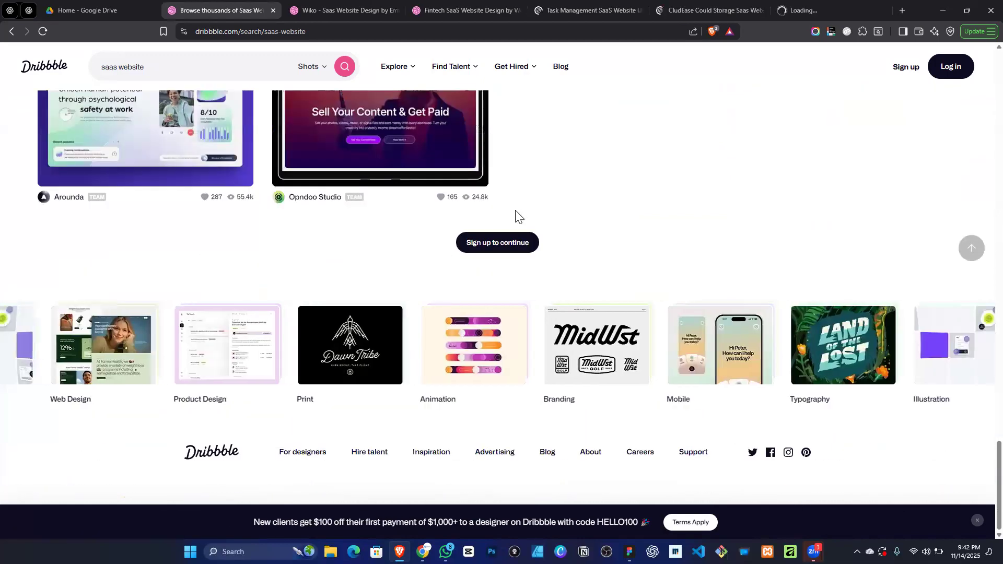
scroll(506, 230, "up", 10)
Sign in to Dribbble with a Google account
left_click(943, 66)
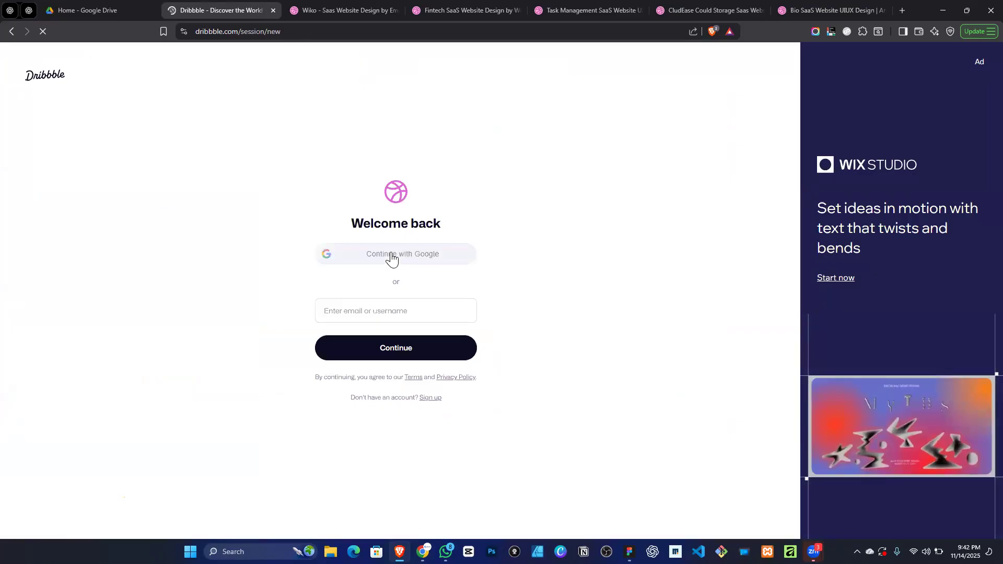
left_click(392, 256)
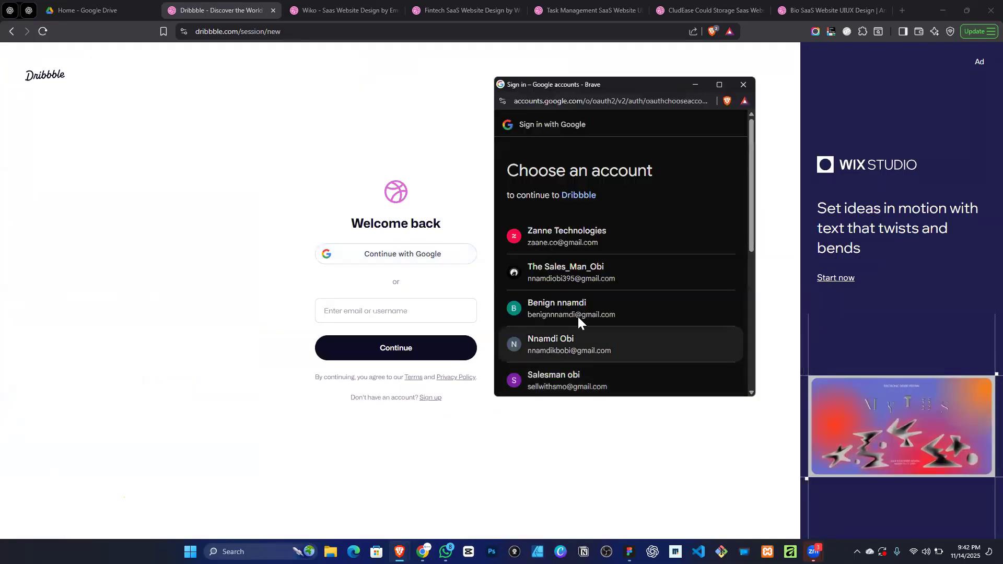
left_click(578, 315)
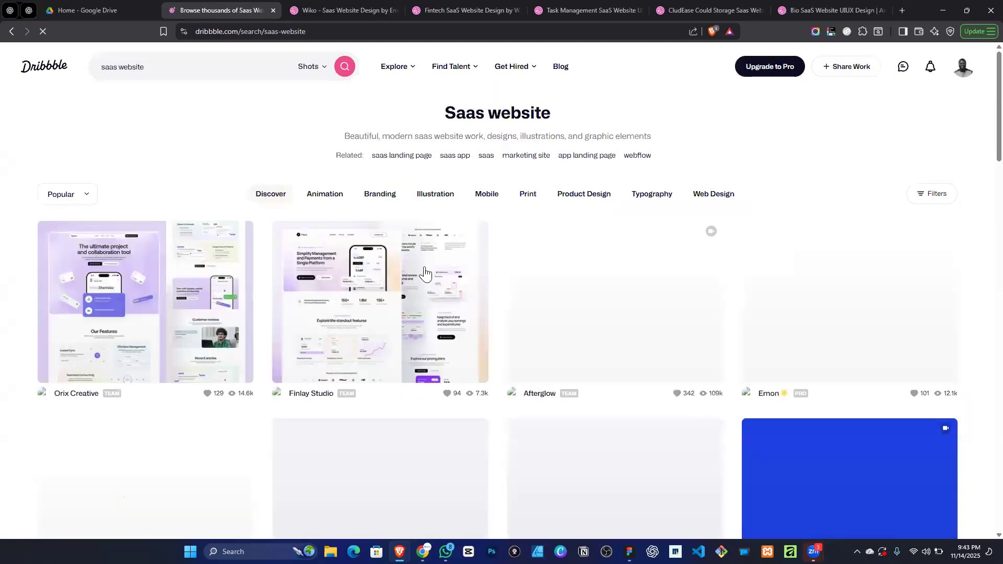
Open the Solv - Fintech SaaS Website shot in a new tab
scroll(509, 266, "down", 2)
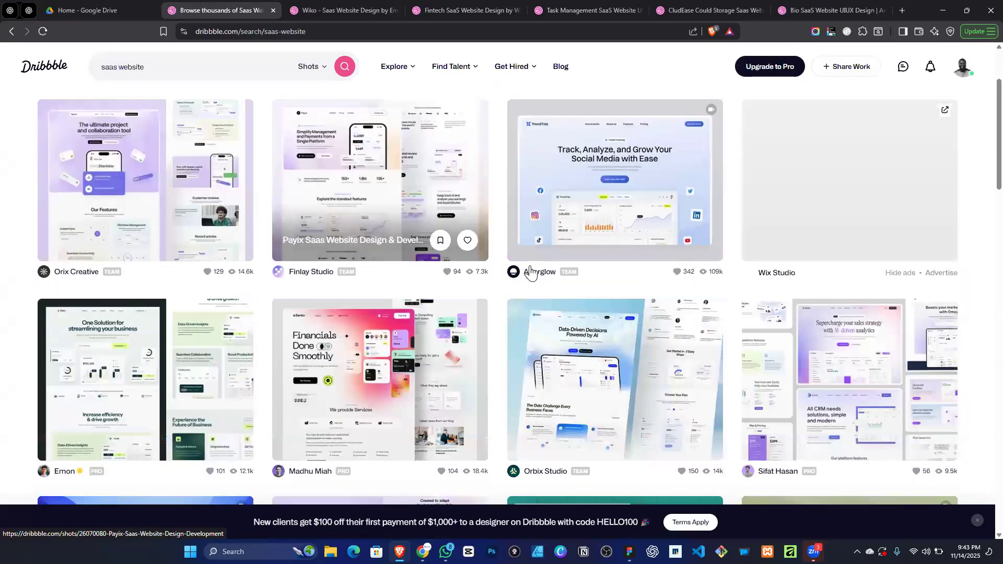
scroll(530, 272, "down", 4)
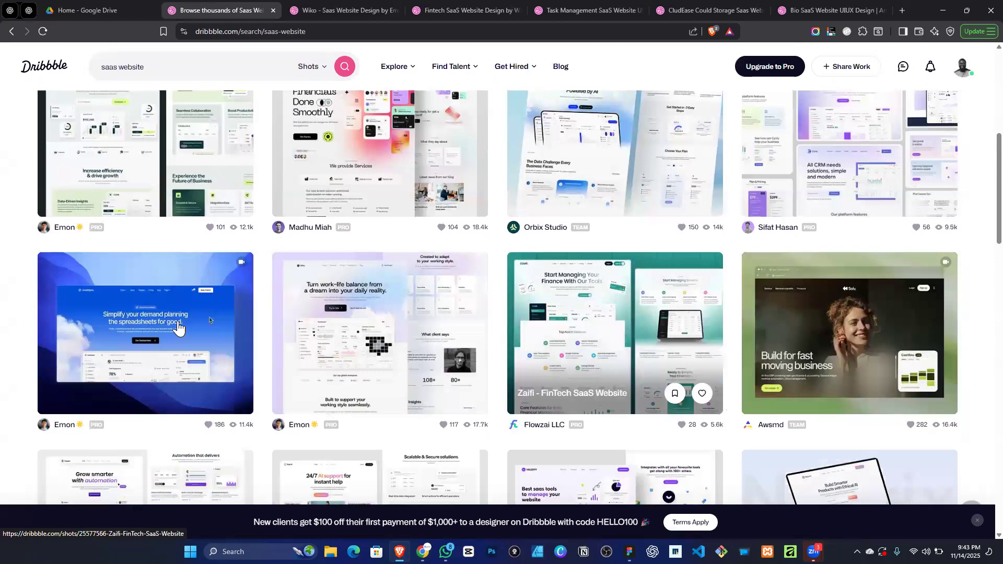
right_click(177, 322)
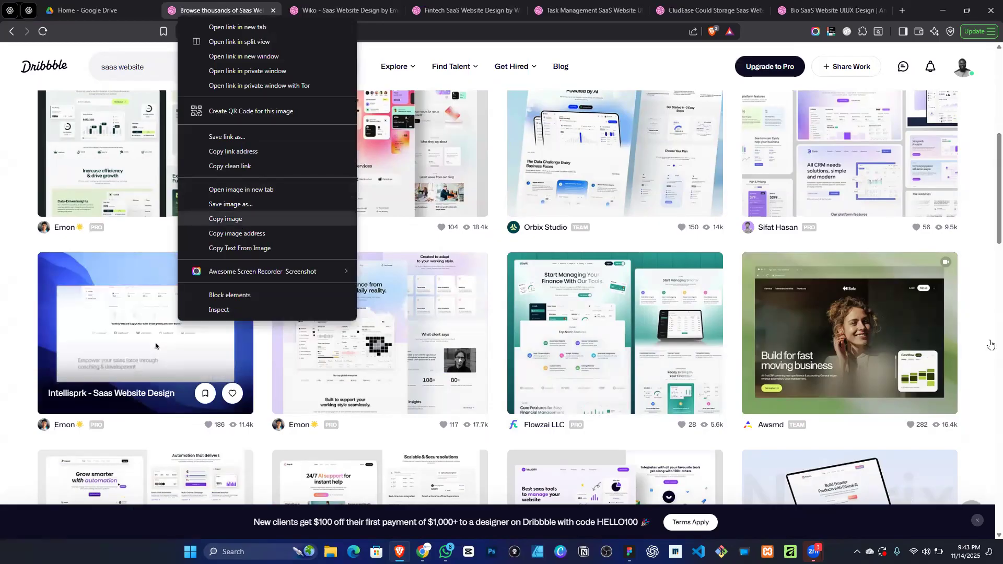
scroll(990, 345, "down", 2)
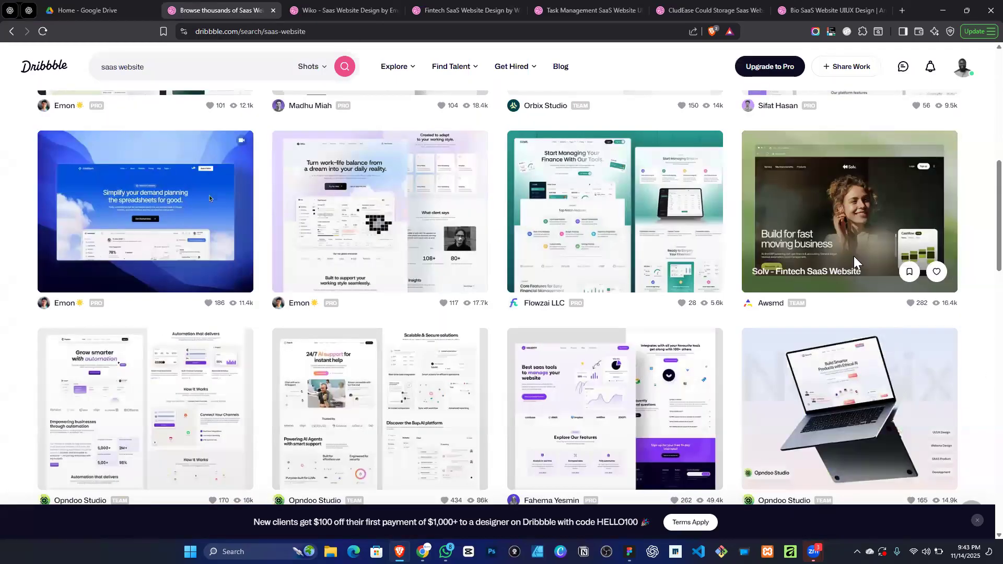
right_click(855, 259)
left_click(870, 239)
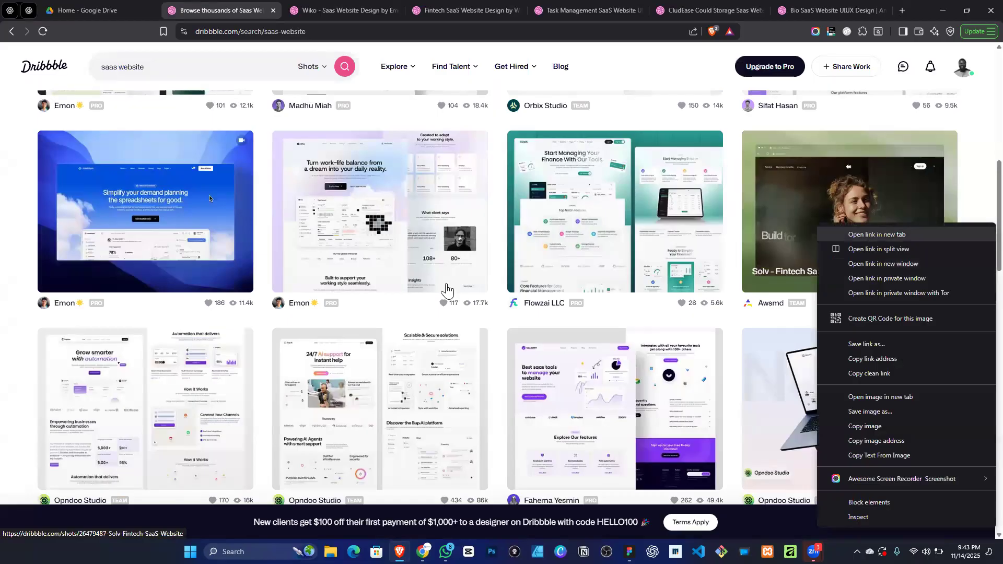
Scroll further through the results and focus the search box for a new query
scroll(230, 308, "down", 4)
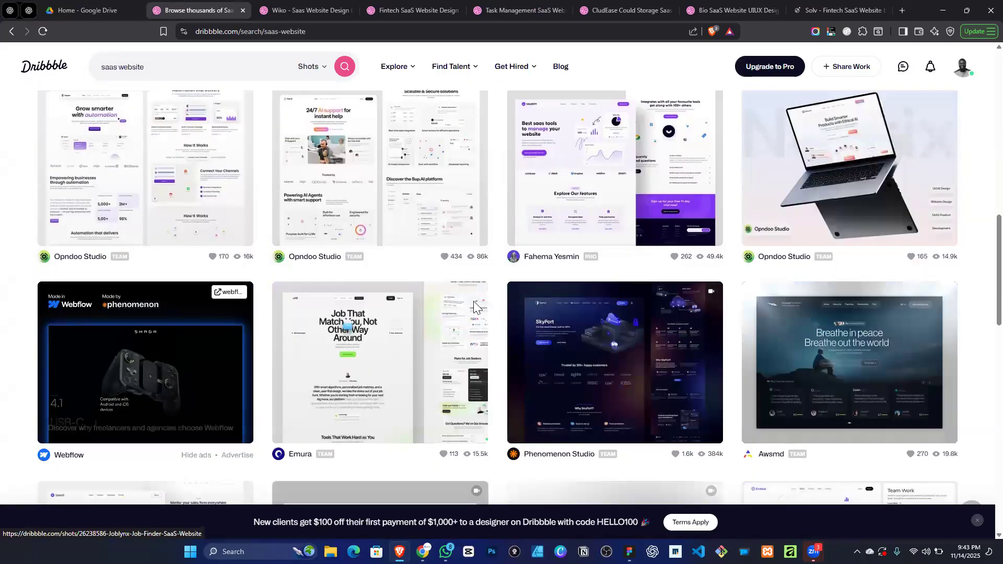
scroll(324, 298, "down", 8)
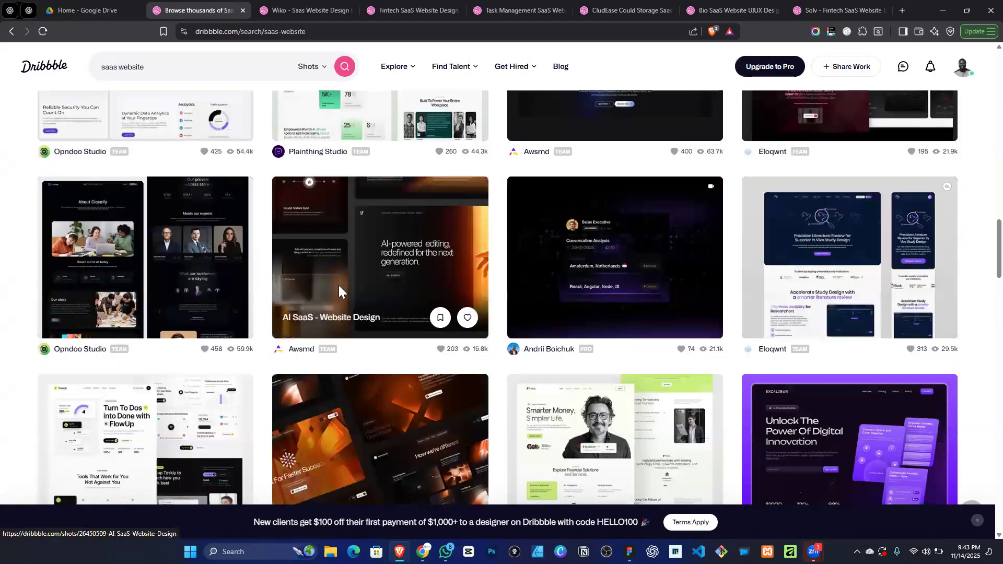
scroll(338, 285, "down", 4)
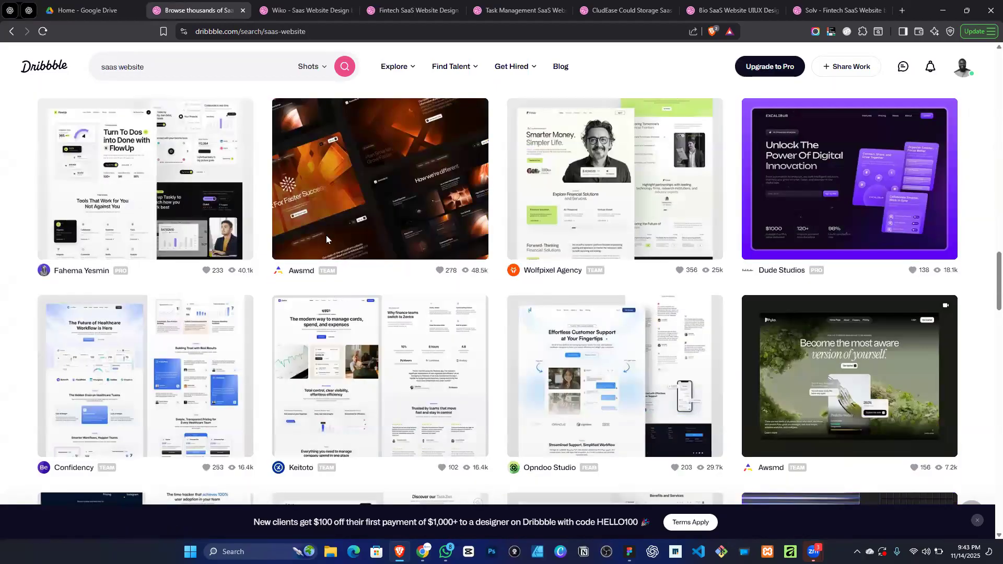
scroll(326, 235, "down", 5)
left_click(177, 71)
Replace the search query with 'agency website' and run it
key("ctrl+a")
type("agency website")
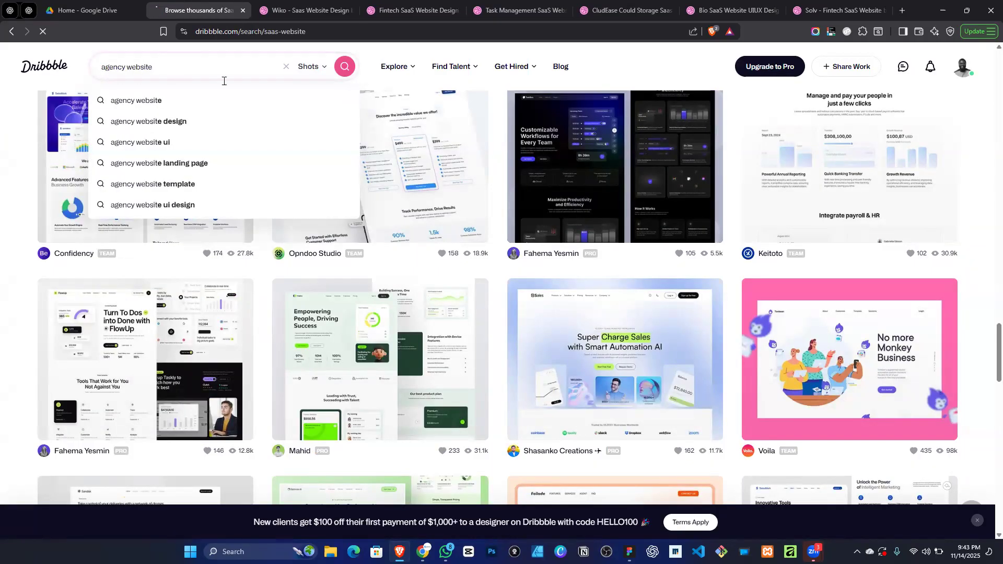
key("Return")
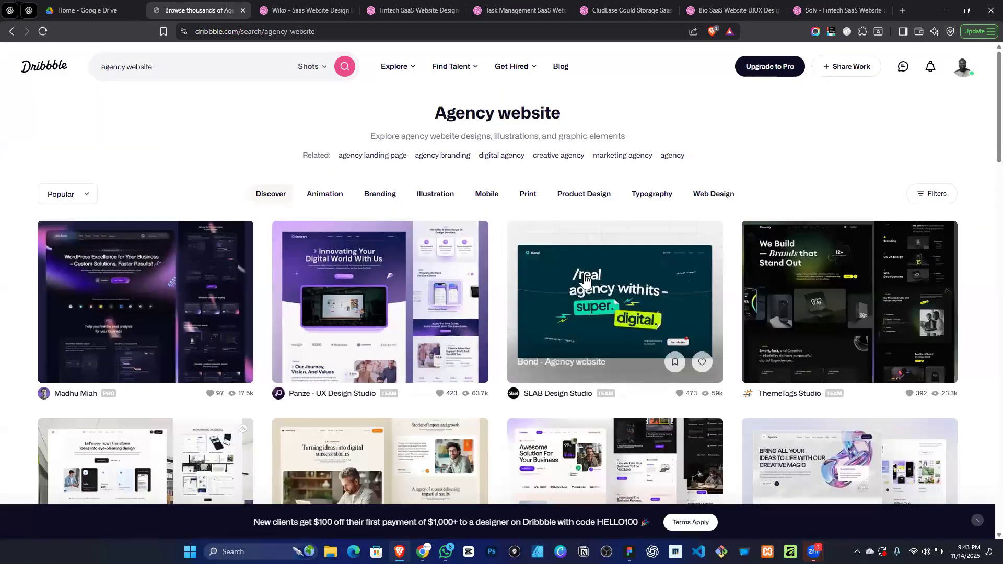
mouse_move(585, 282)
scroll(584, 282, "down", 2)
scroll(584, 282, "down", 4)
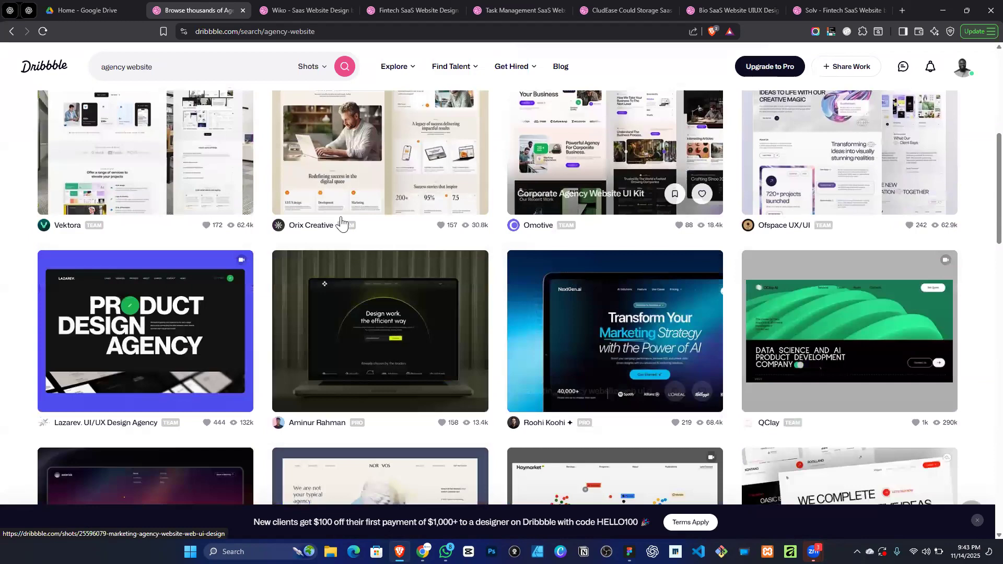
scroll(335, 228, "up", 2)
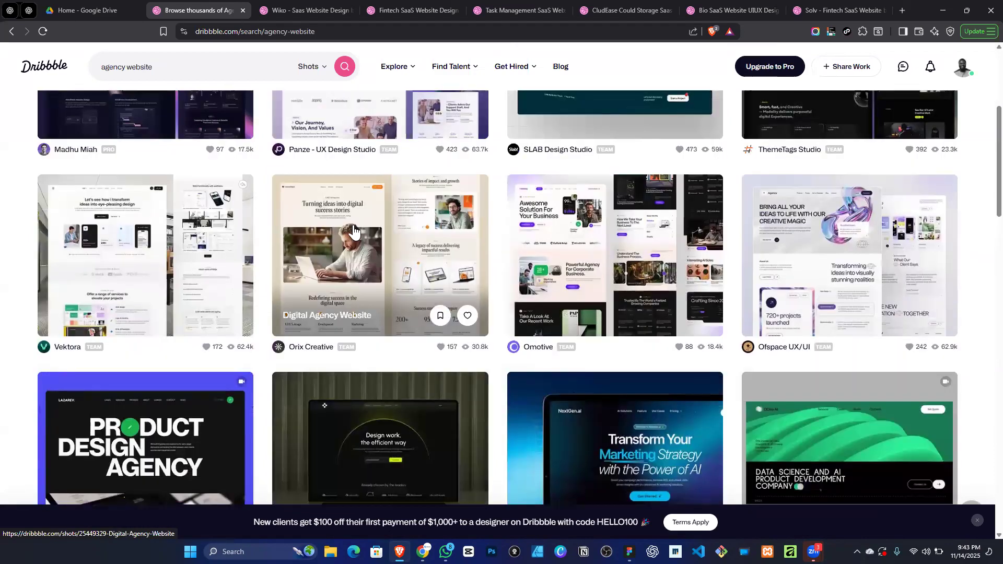
Open the Digital Agency Website shot in a new tab
right_click(354, 230)
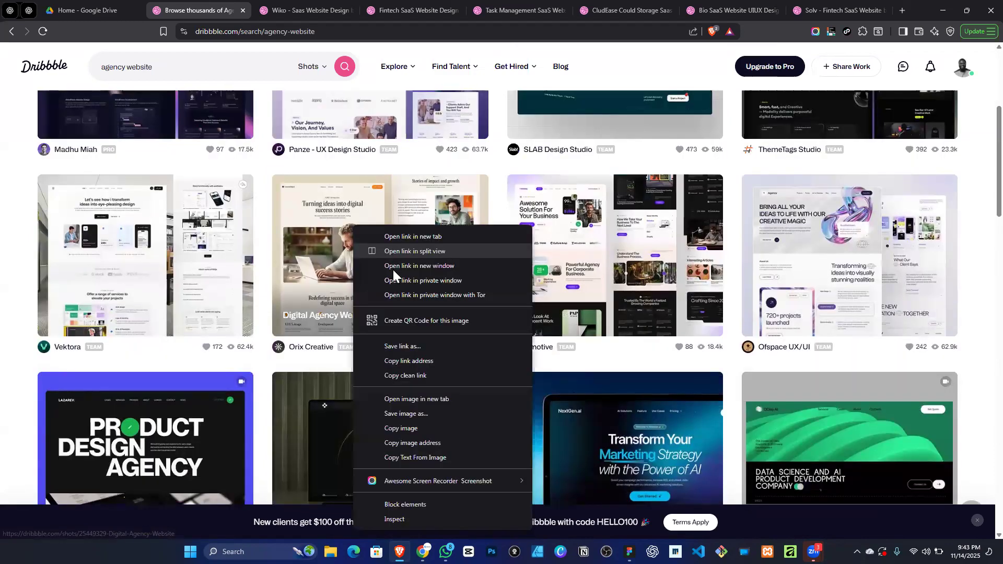
left_click(450, 243)
scroll(685, 270, "down", 1)
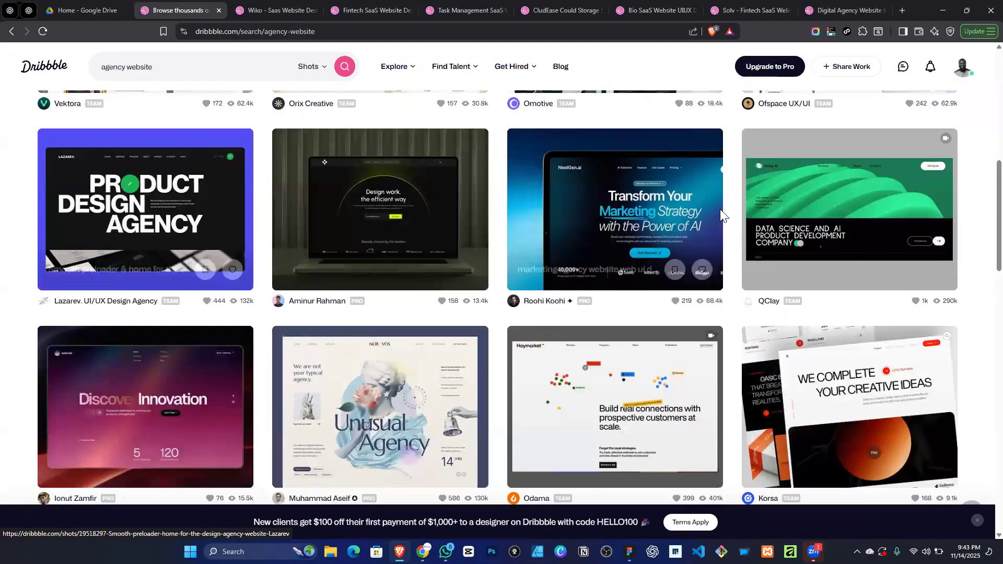
scroll(720, 209, "down", 2)
scroll(827, 159, "down", 2)
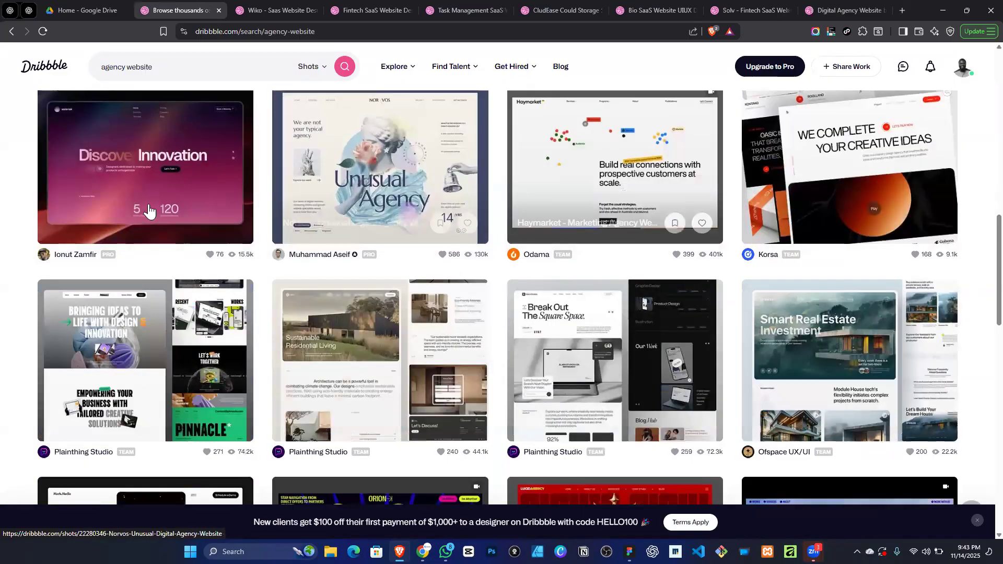
scroll(757, 275, "down", 2)
Scroll further down and open the Cubiq architecture agency shot in a new tab
scroll(671, 272, "down", 2)
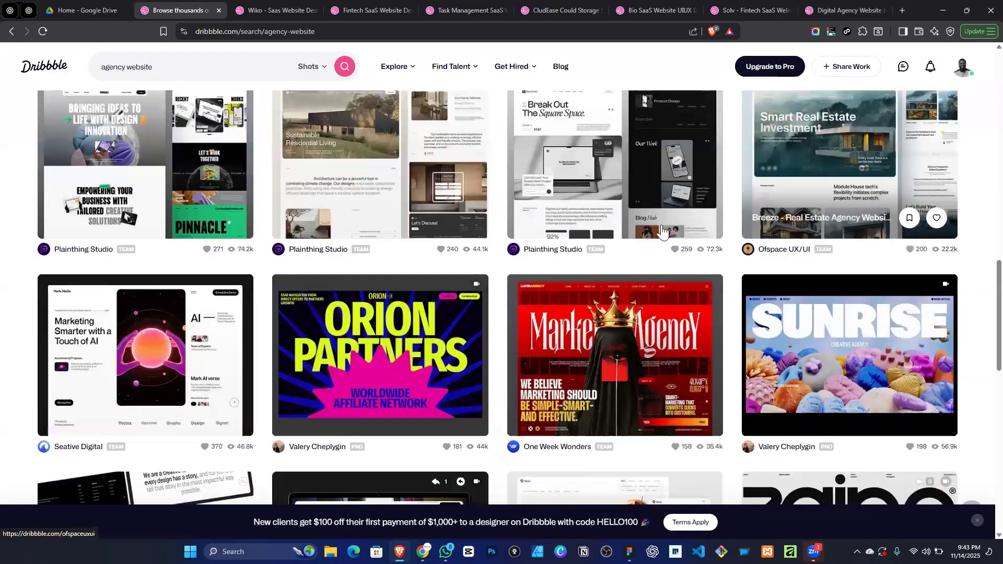
scroll(363, 236, "up", 2)
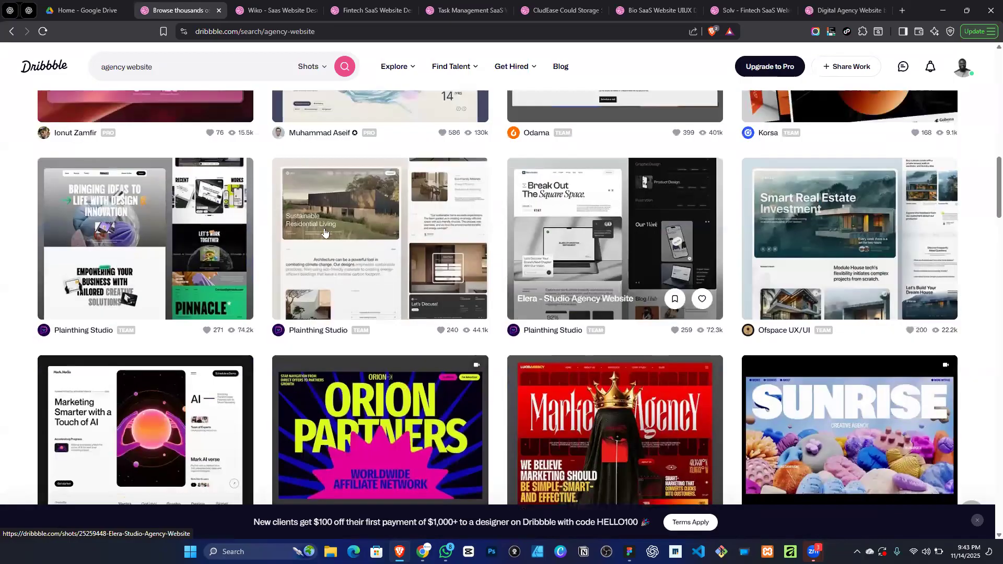
scroll(325, 232, "down", 6)
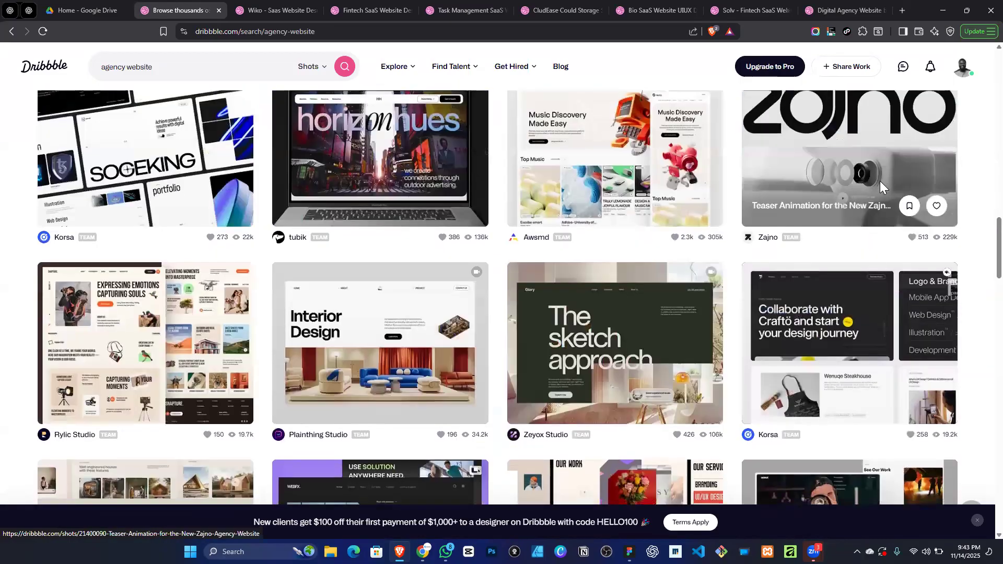
scroll(880, 180, "down", 2)
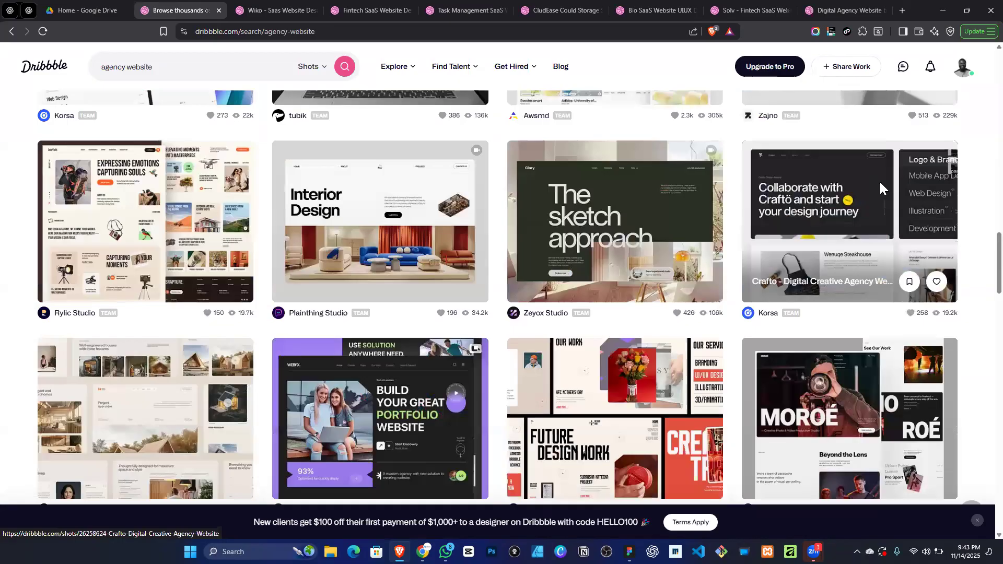
scroll(881, 187, "down", 2)
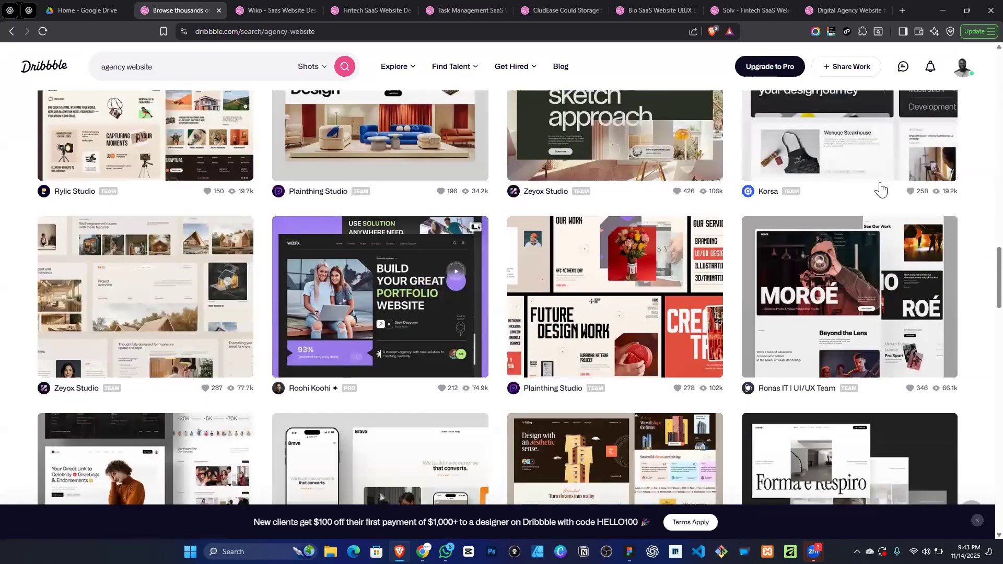
scroll(881, 189, "down", 4)
scroll(880, 184, "up", 4)
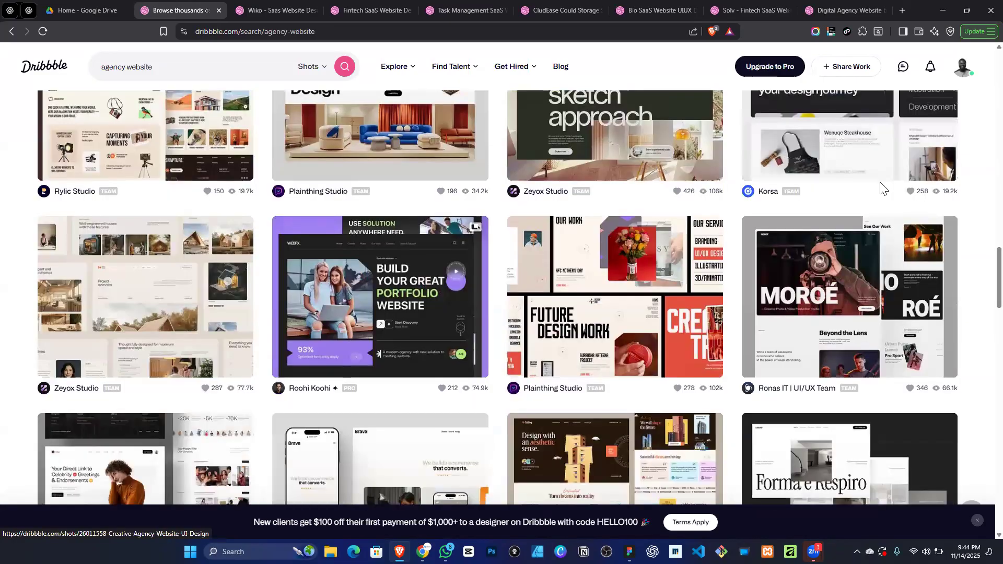
scroll(881, 188, "down", 4)
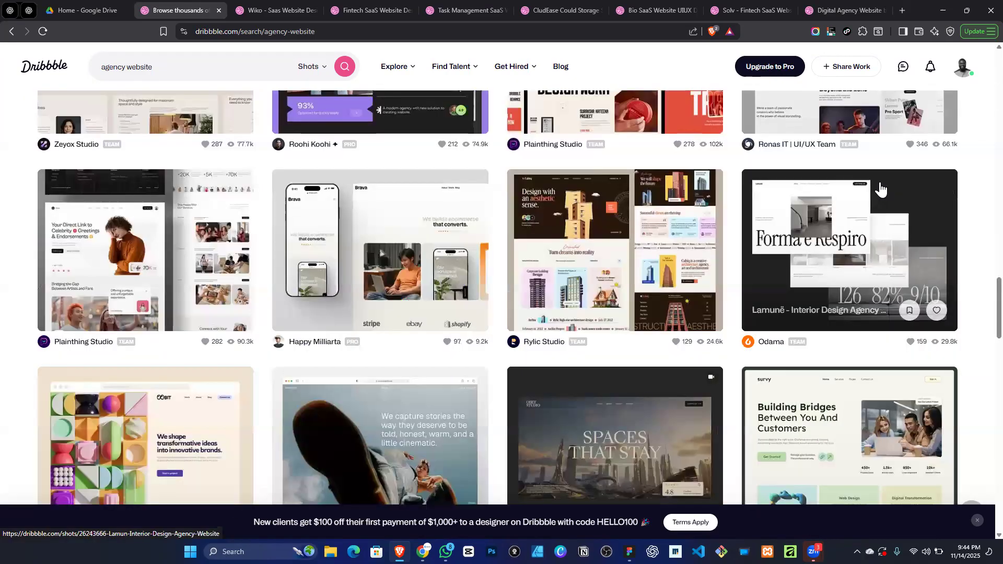
right_click(624, 236)
left_click(632, 240)
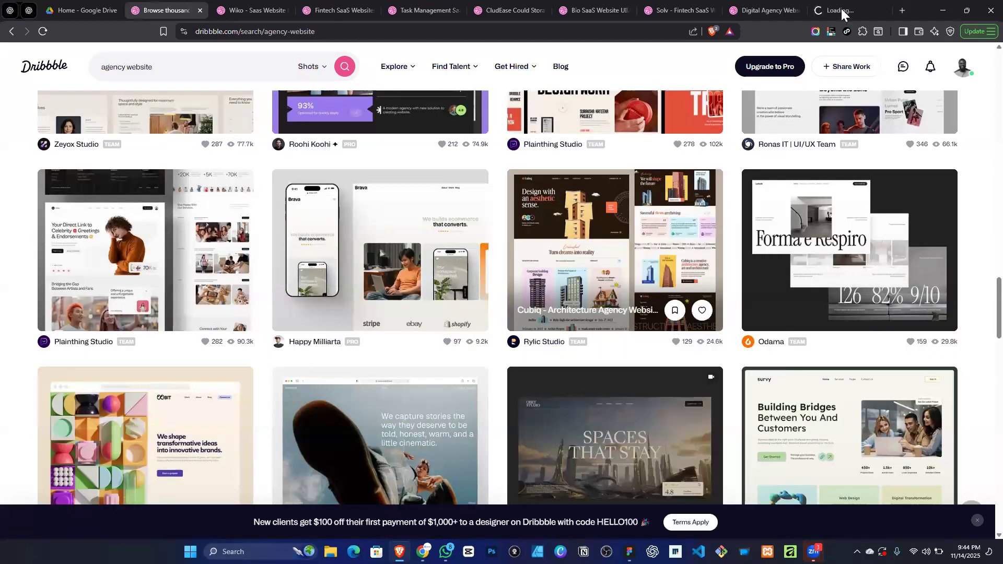
On the Cubiq shot page, copy the main design image and switch back to Figma
left_click(842, 12)
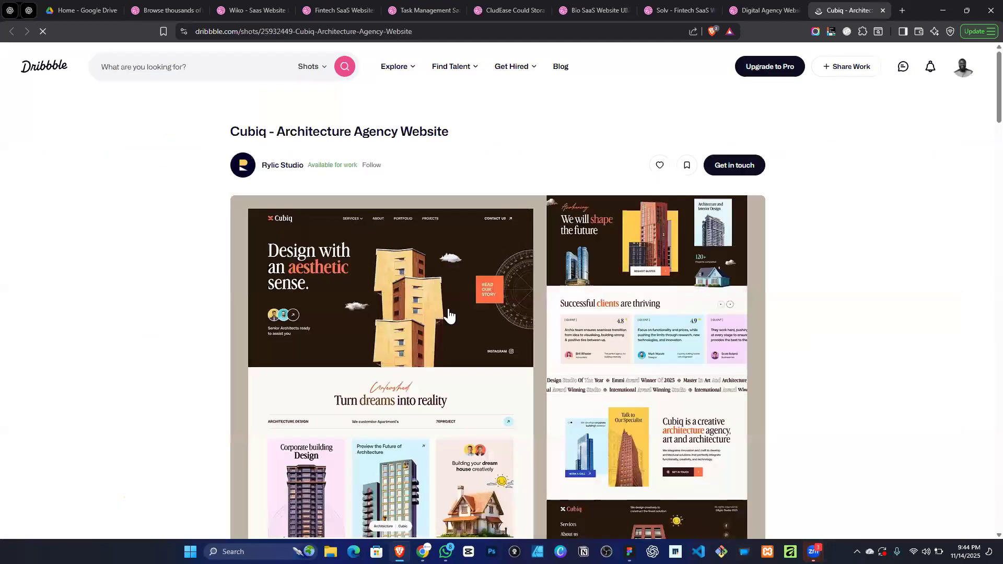
scroll(467, 277, "down", 2)
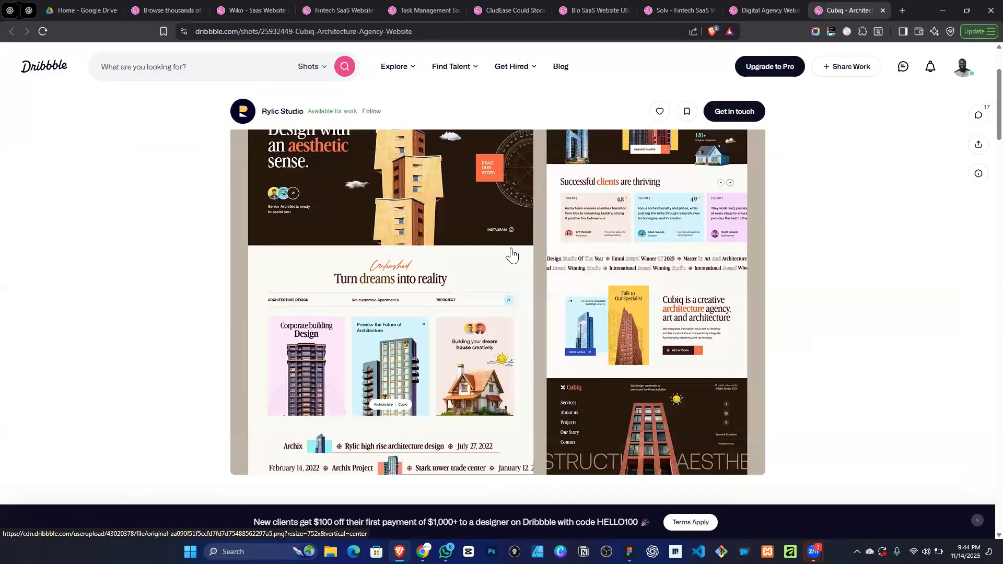
scroll(506, 263, "down", 10)
right_click(484, 271)
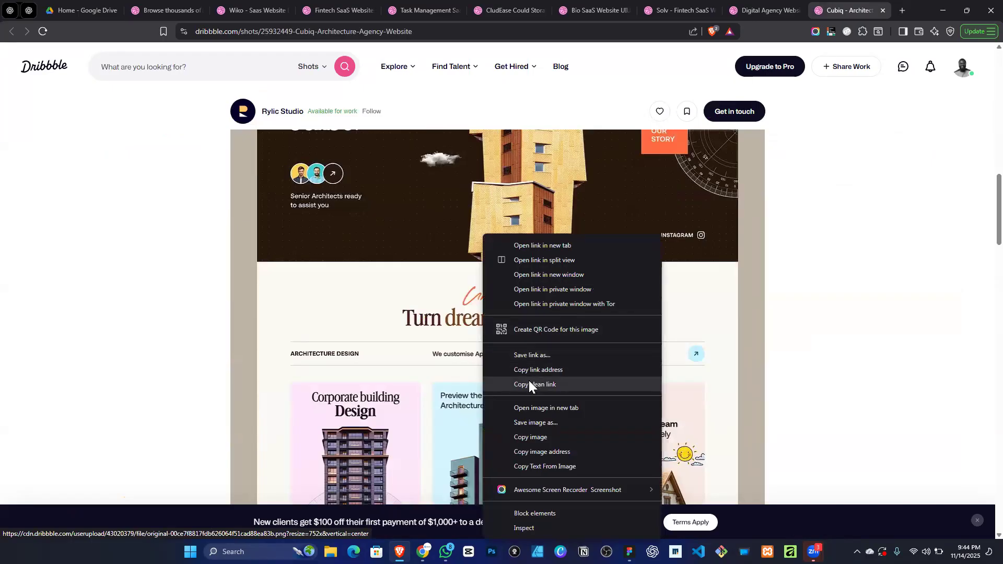
left_click(517, 439)
key("alt+Tab")
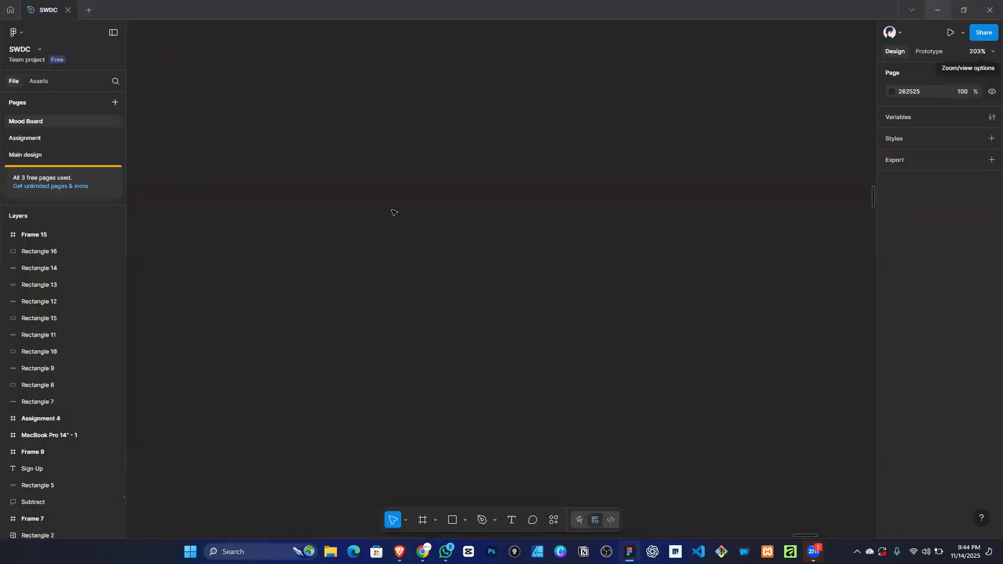
Paste the Cubiq image as 1024×3358 Image 2 beside Assignment 4
scroll(557, 212, "down", 5)
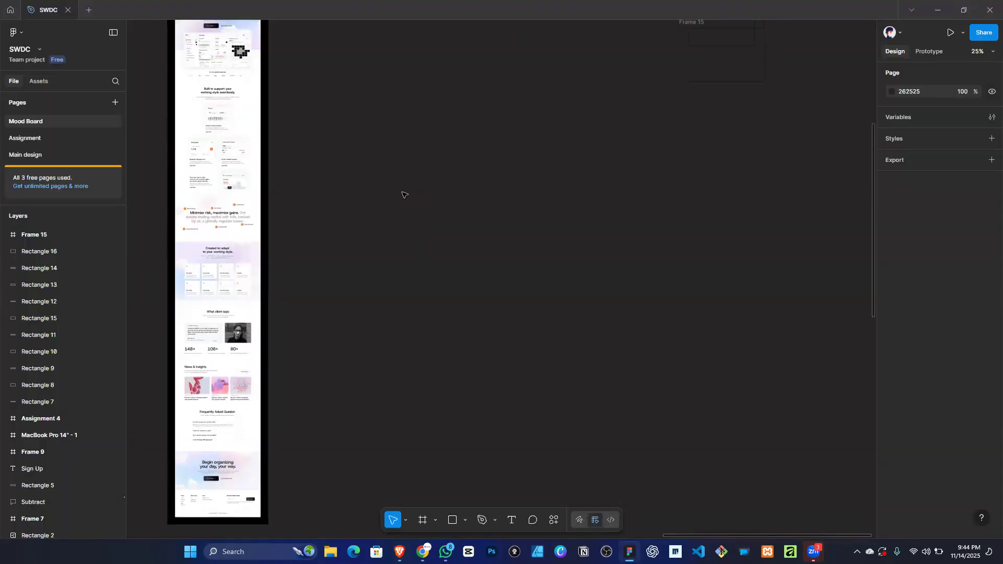
key("ctrl+v")
scroll(402, 195, "up", 4)
left_click_drag(478, 300, 359, 230)
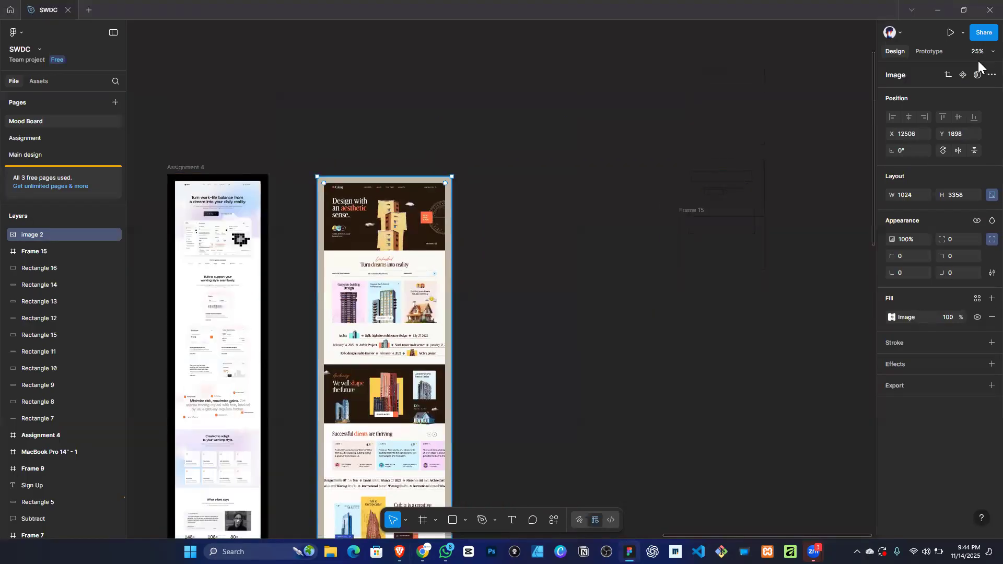
left_click(936, 11)
scroll(489, 345, "down", 4)
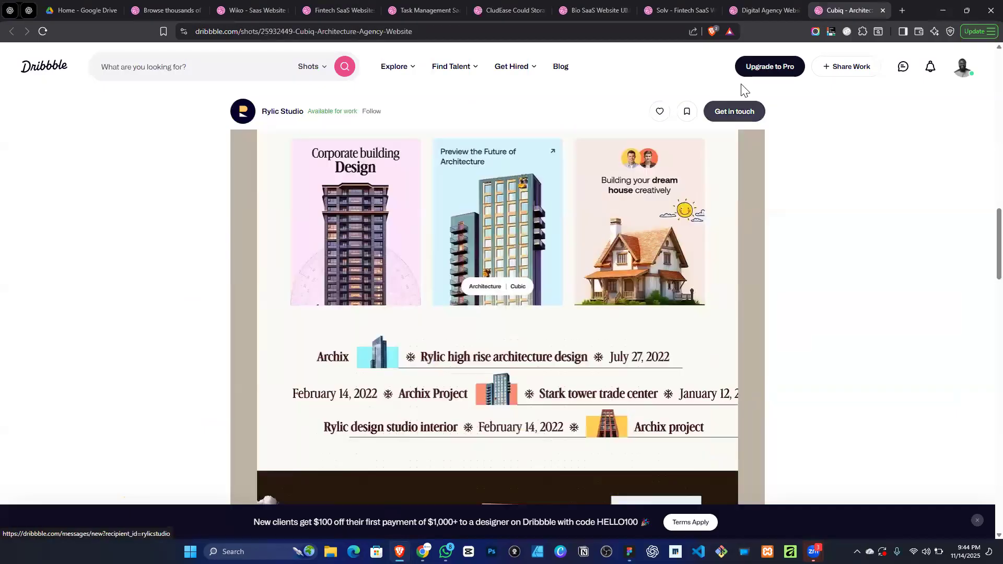
Look through the Digital Agency Website, Solv and Bio SaaS shot tabs
left_click(755, 10)
scroll(462, 264, "down", 10)
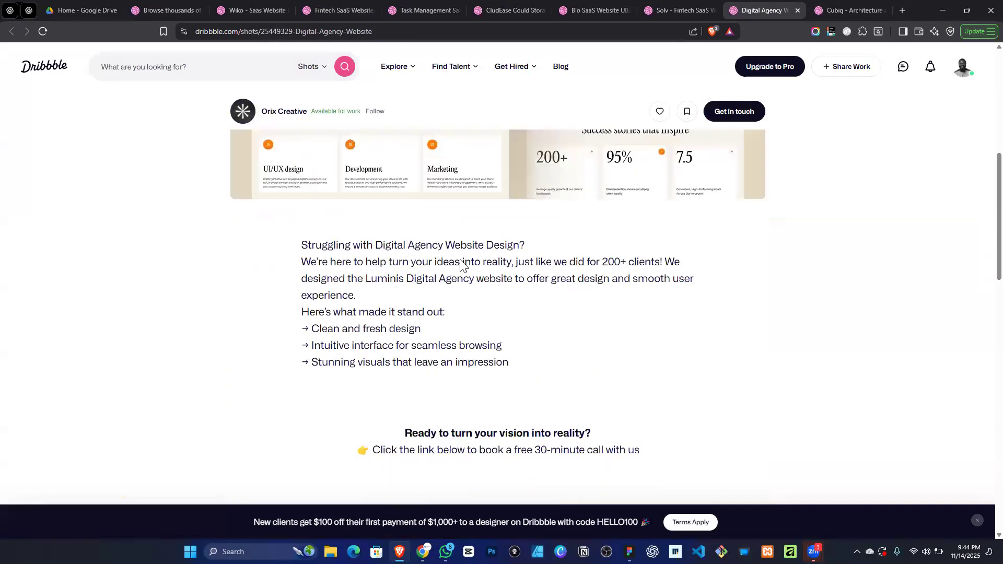
scroll(461, 264, "up", 10)
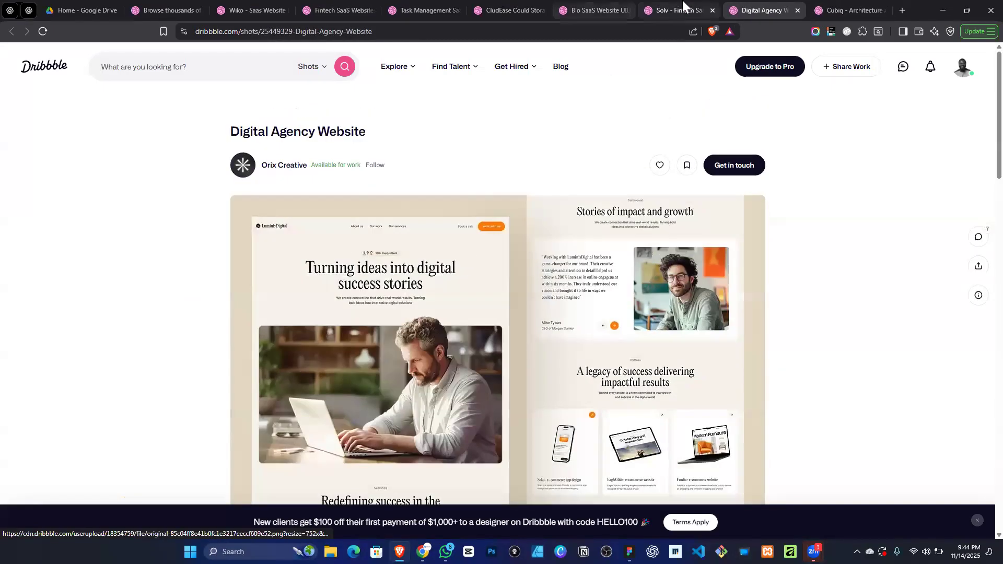
left_click(679, 11)
scroll(452, 225, "down", 10)
scroll(454, 226, "up", 9)
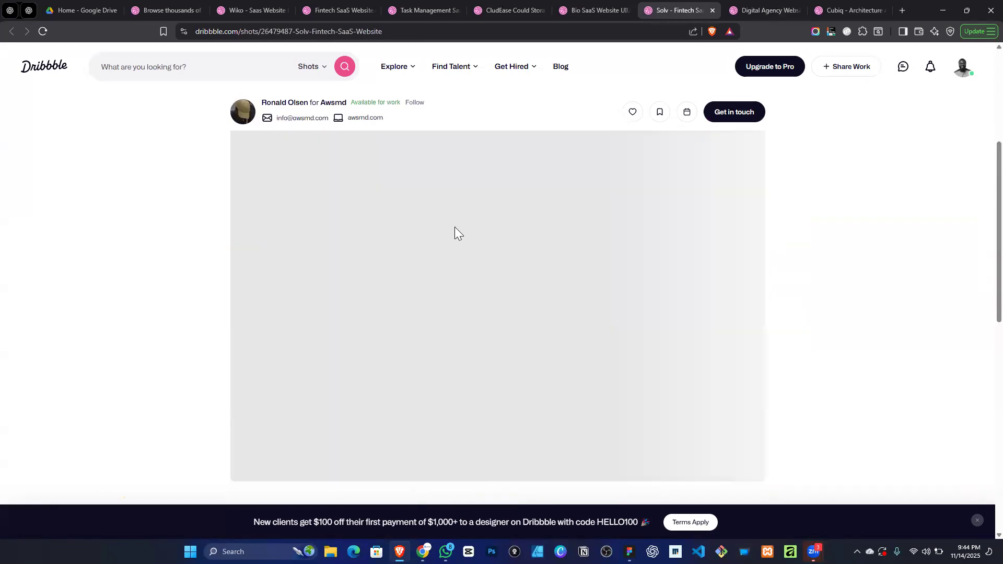
scroll(454, 226, "up", 1)
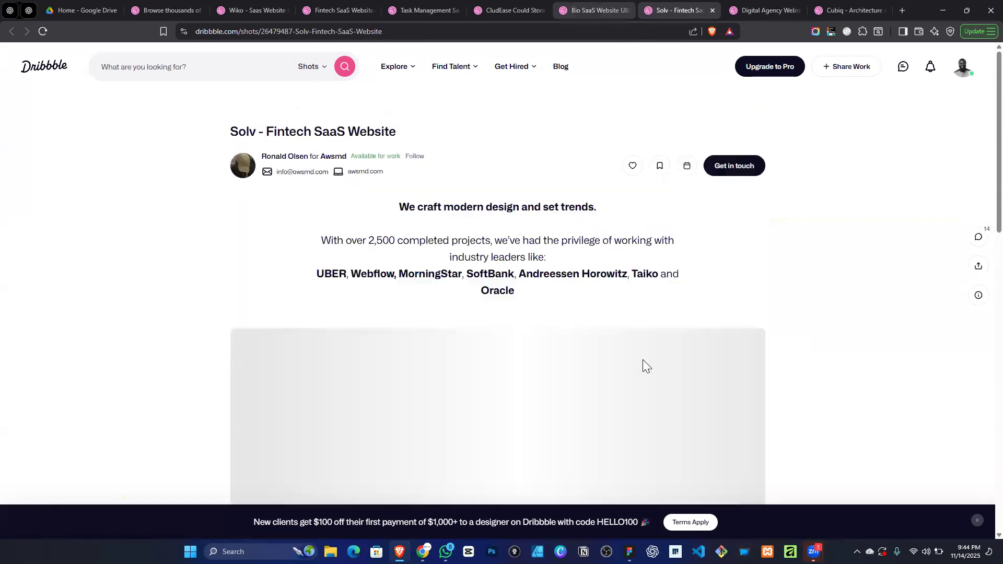
scroll(643, 359, "down", 10)
scroll(643, 358, "up", 9)
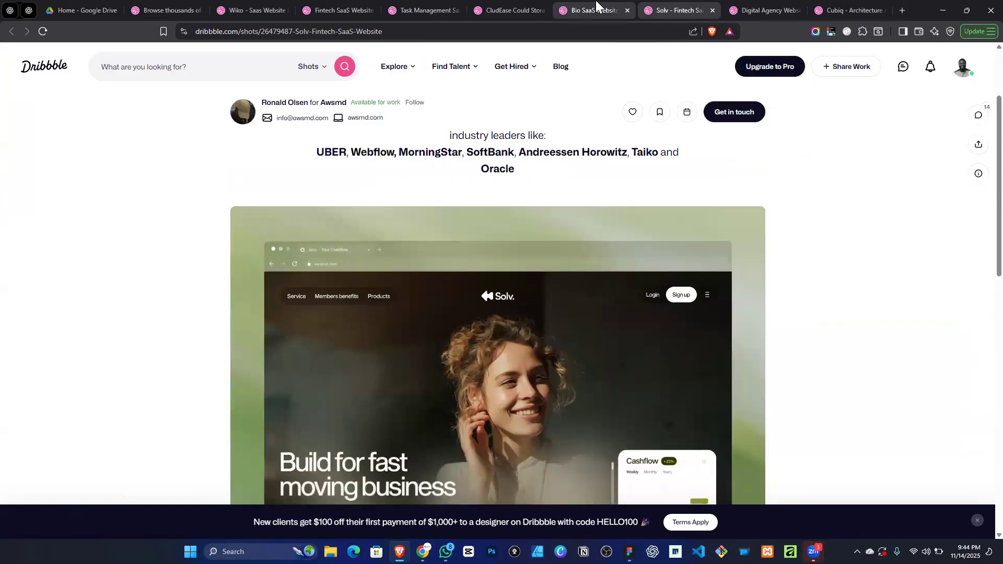
left_click(596, 9)
scroll(586, 170, "down", 15)
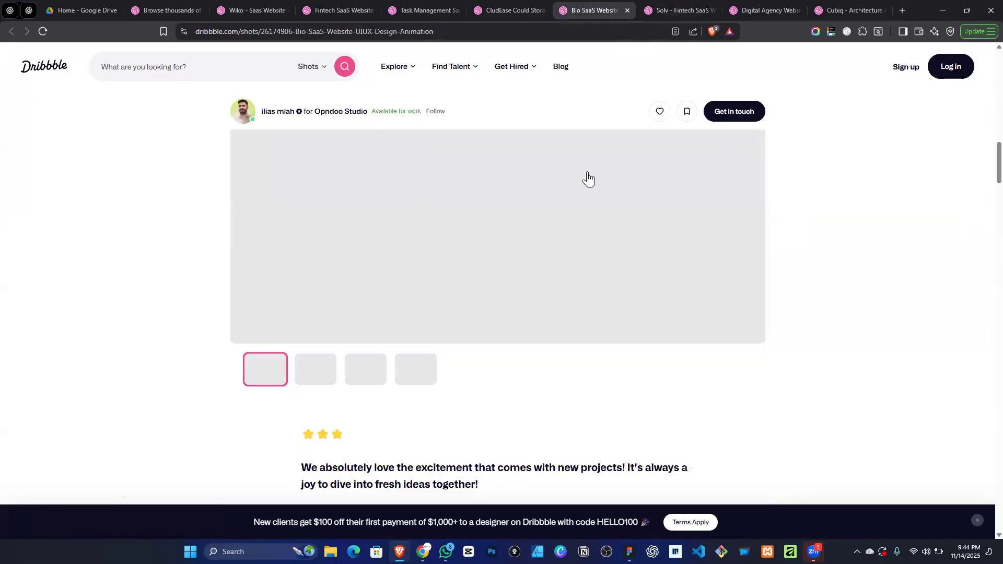
scroll(590, 175, "up", 7)
Copy the full CloudEase Cloud Storage SaaS Website shot image
left_click(509, 10)
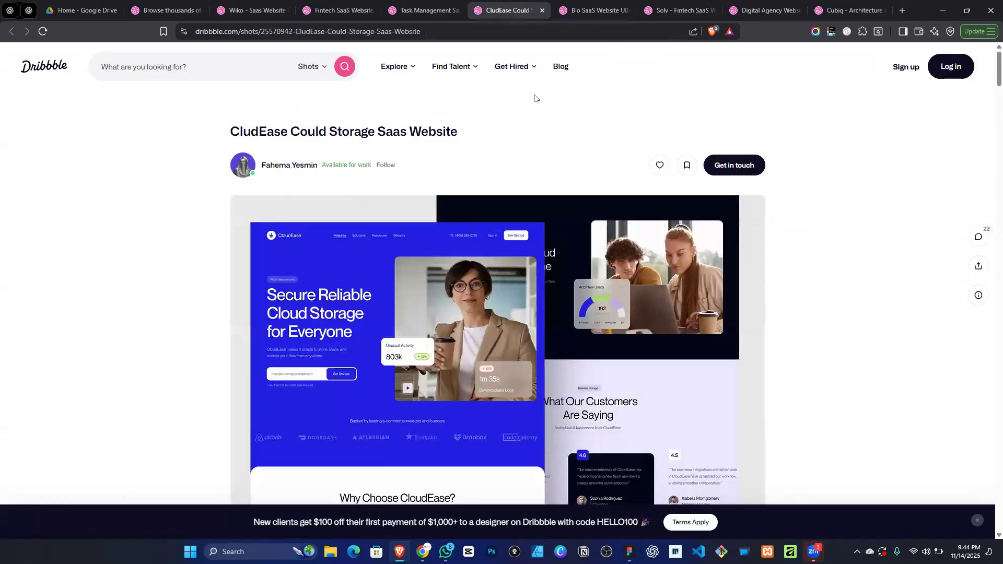
scroll(521, 294, "down", 7)
scroll(524, 294, "down", 10)
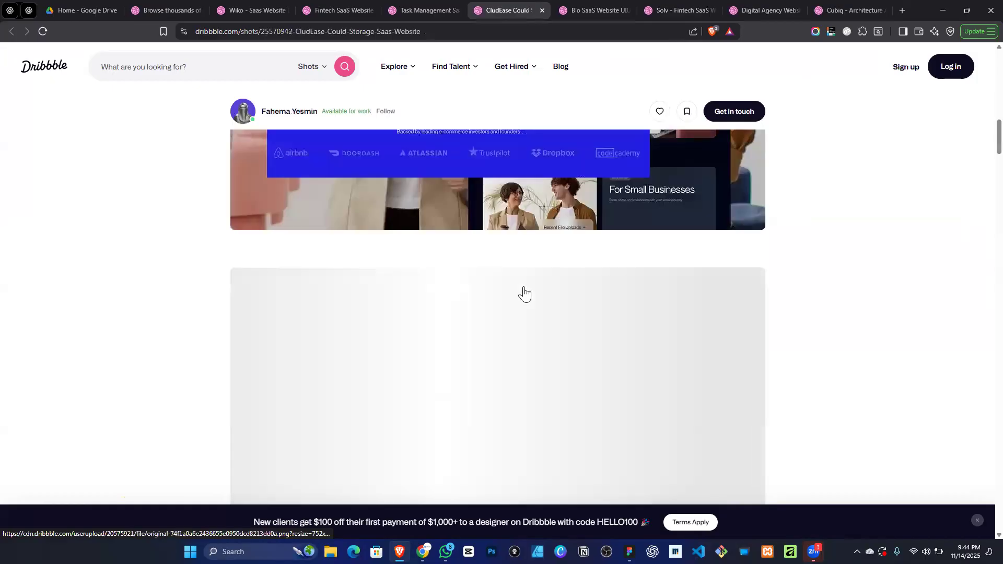
scroll(524, 294, "down", 2)
scroll(524, 294, "down", 6)
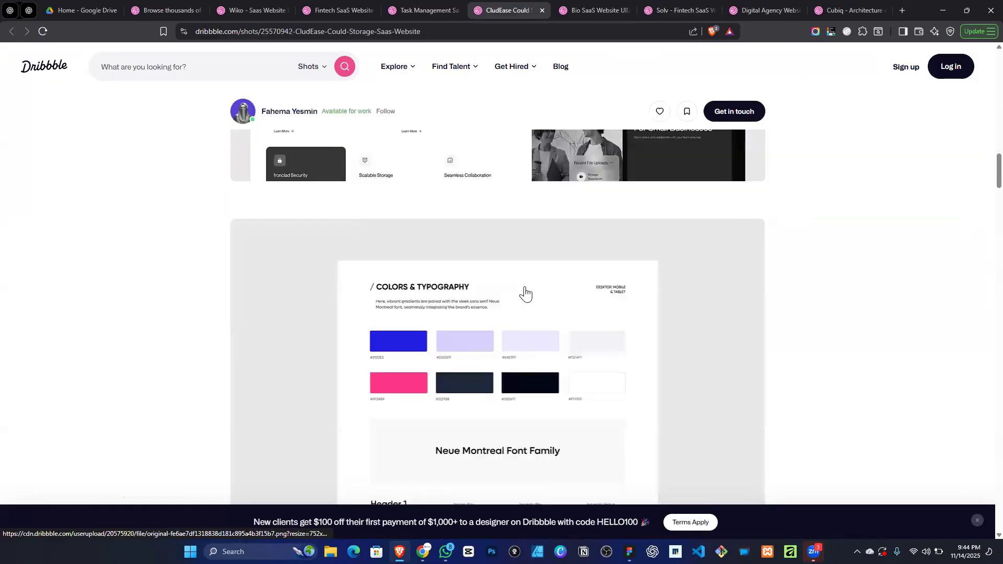
scroll(525, 294, "down", 7)
scroll(524, 294, "down", 7)
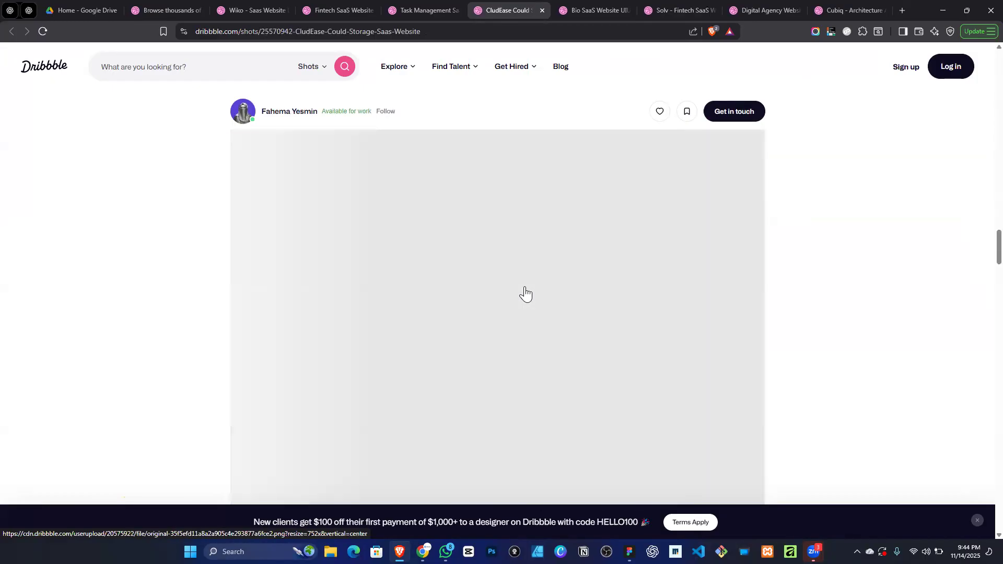
scroll(544, 304, "down", 5)
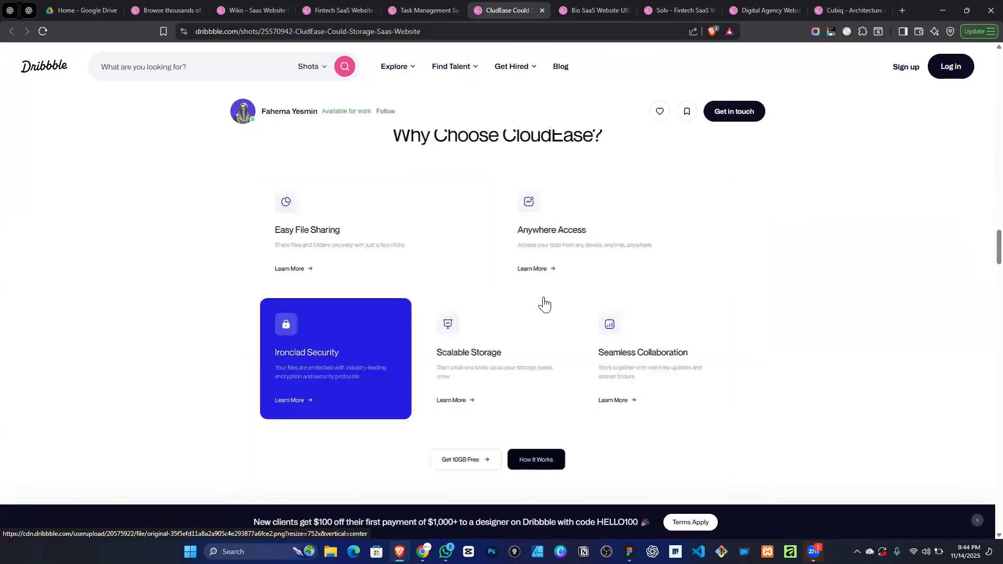
scroll(544, 305, "down", 5)
scroll(519, 280, "down", 5)
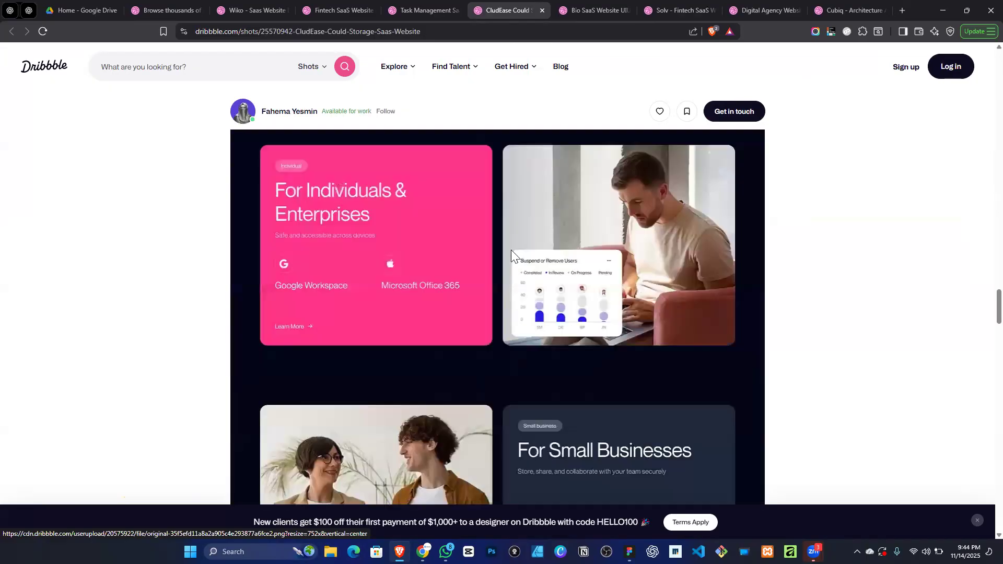
right_click(526, 408)
left_click(525, 417)
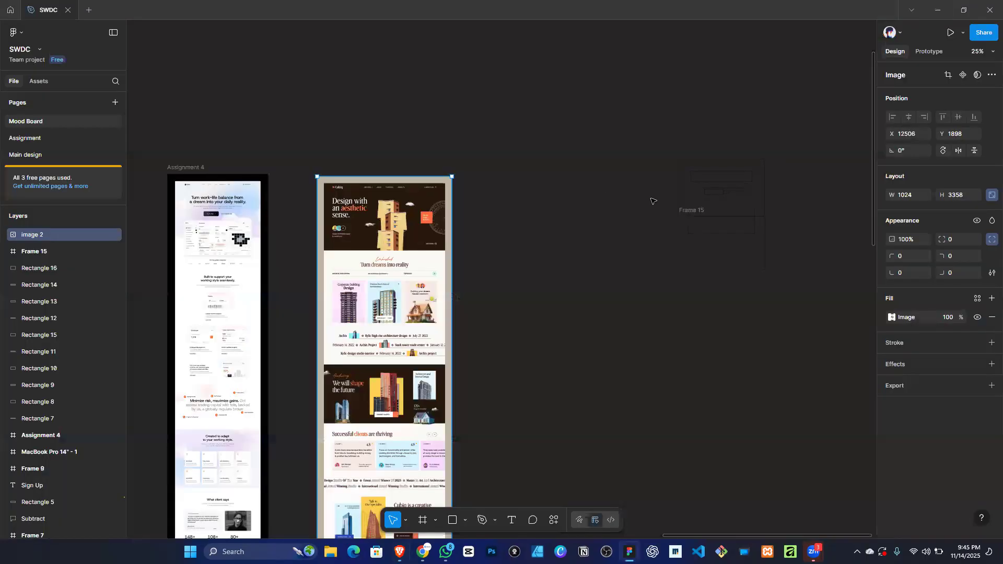
Move the eleven wireframe objects aside and paste the CloudEase screenshot as image 3
left_click(654, 203)
left_click_drag(795, 336, 618, 93)
left_click_drag(723, 225, 933, 279)
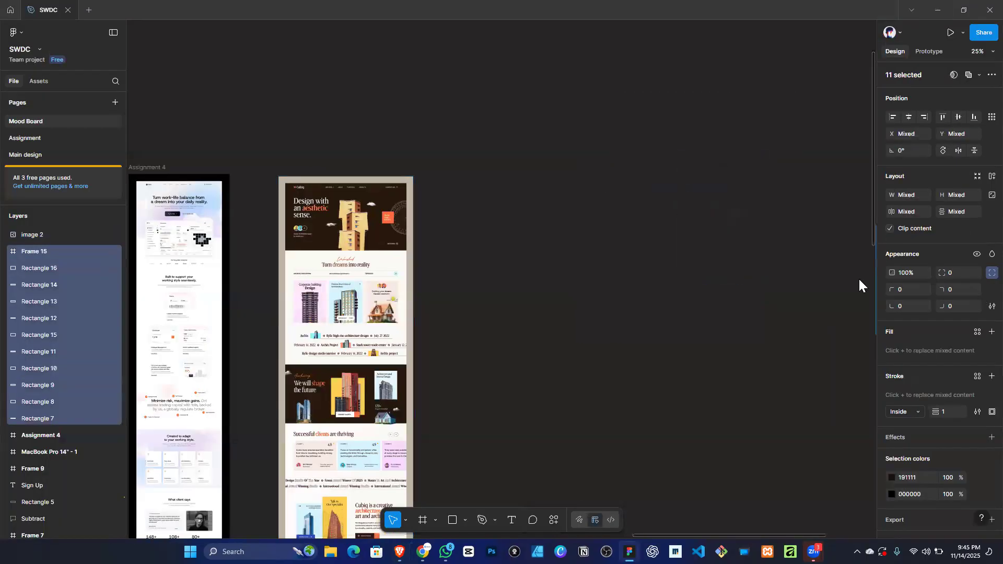
left_click(513, 251)
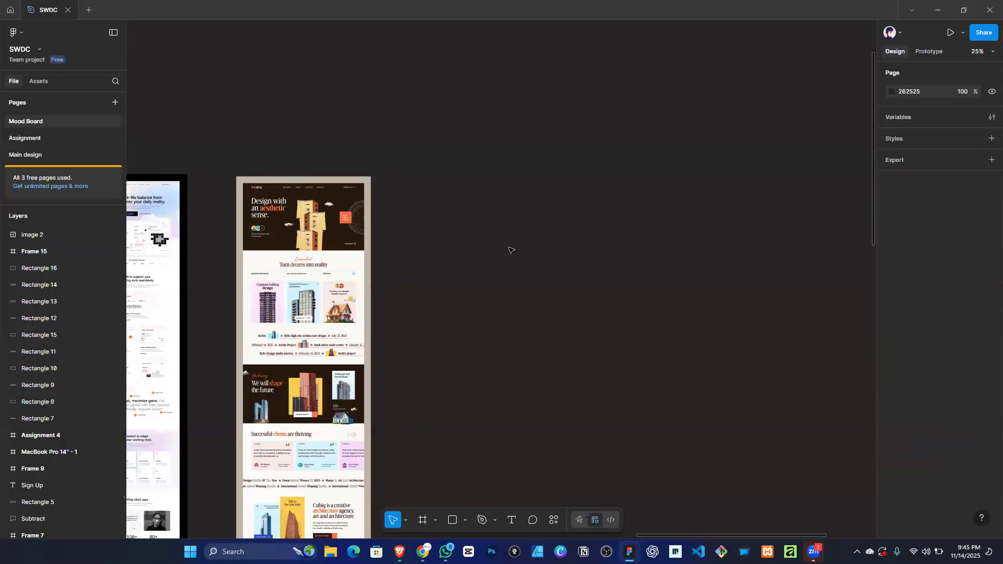
key("ctrl+v")
scroll(509, 249, "down", 5)
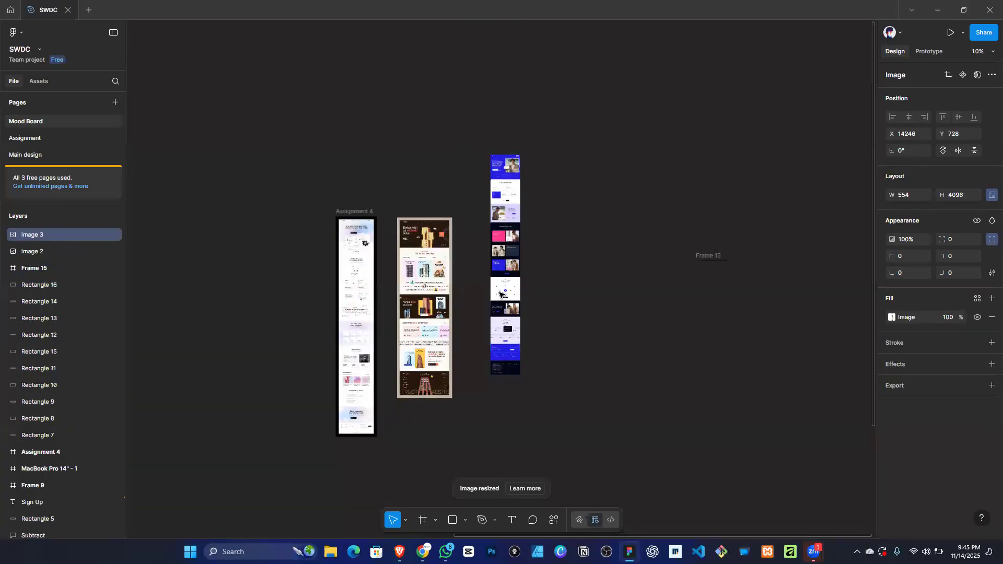
Copy the Fintech SaaS shot image from its Dribbble tab
left_click(940, 13)
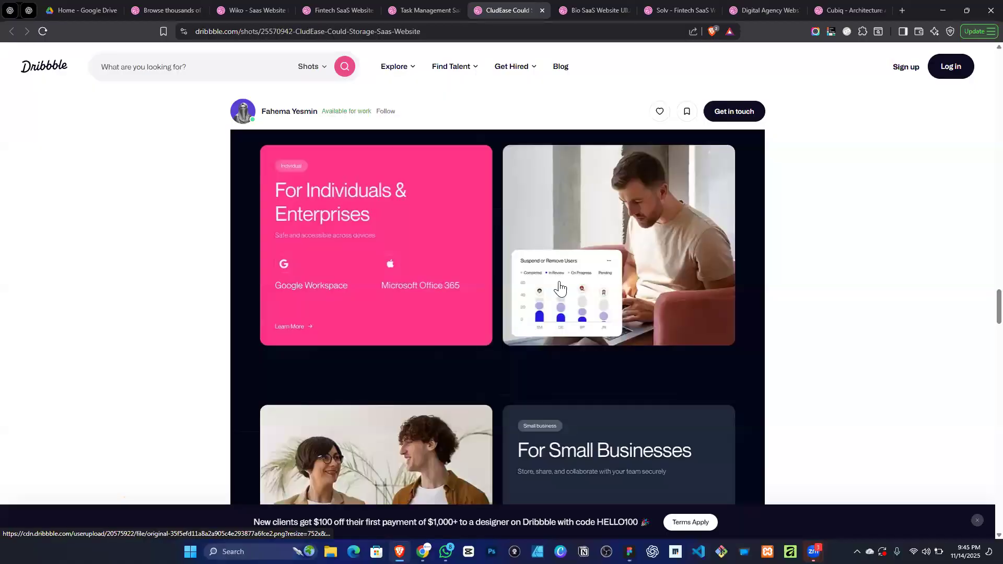
left_click(424, 10)
scroll(512, 257, "down", 8)
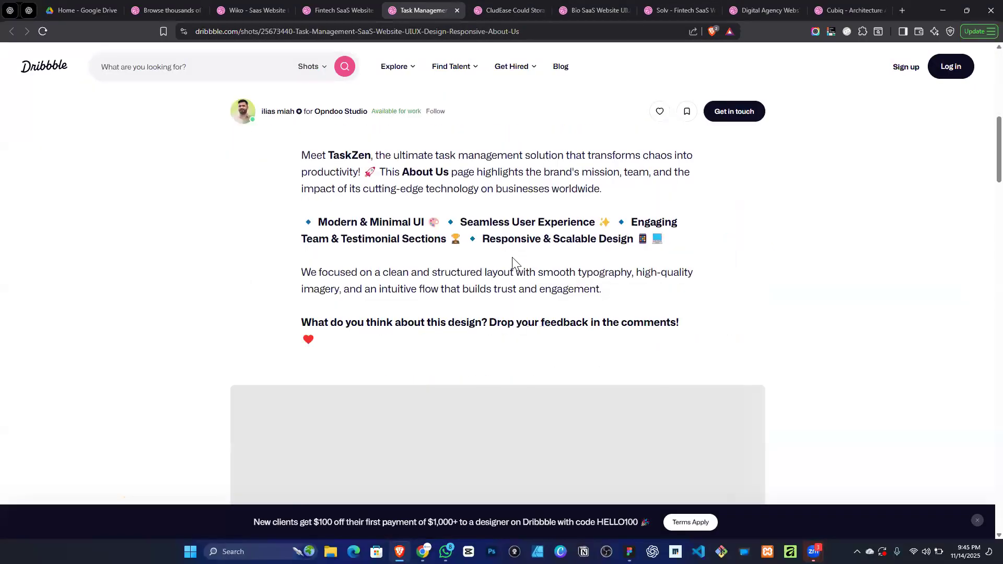
scroll(513, 259, "down", 10)
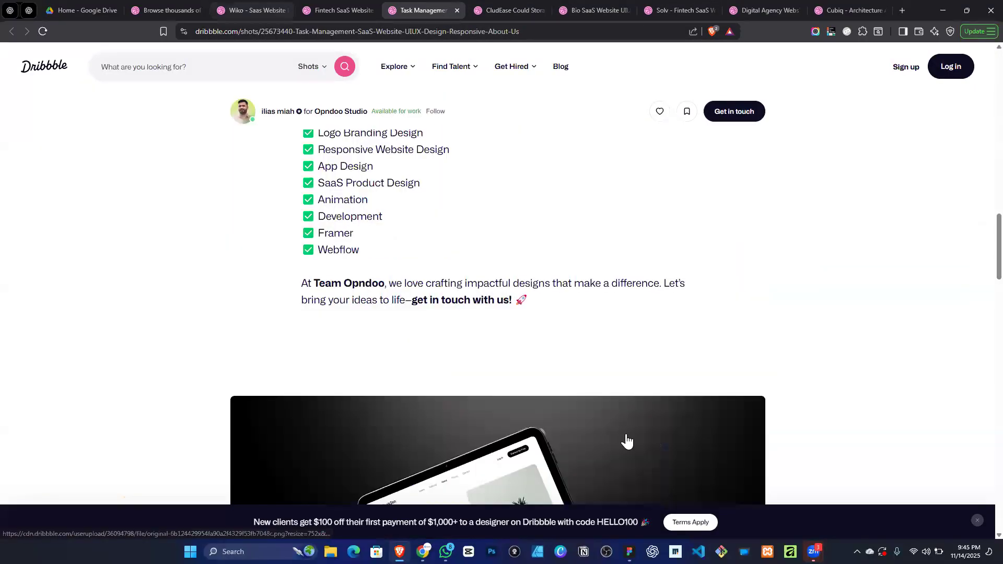
scroll(622, 408, "down", 10)
scroll(619, 373, "down", 15)
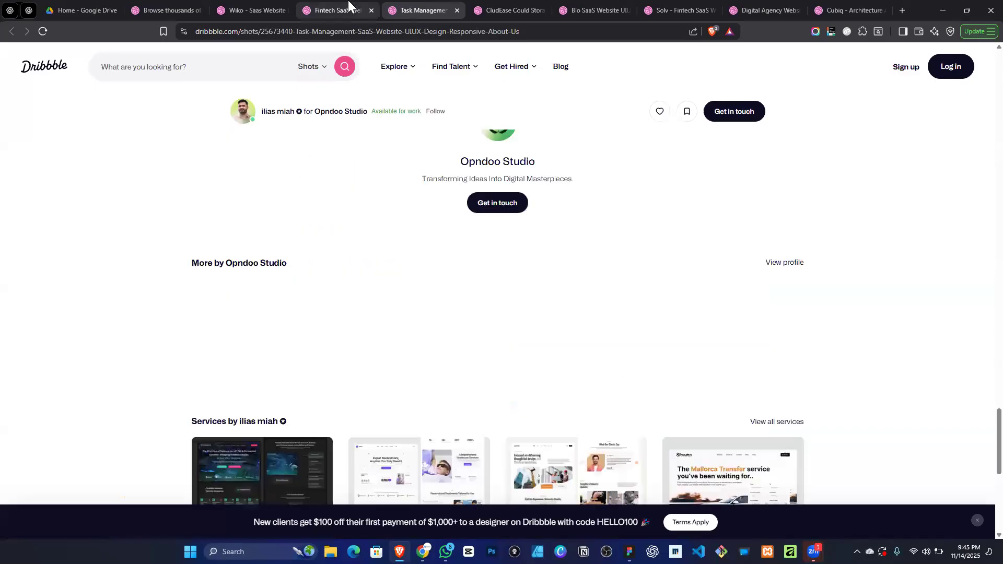
left_click(339, 10)
scroll(381, 183, "down", 15)
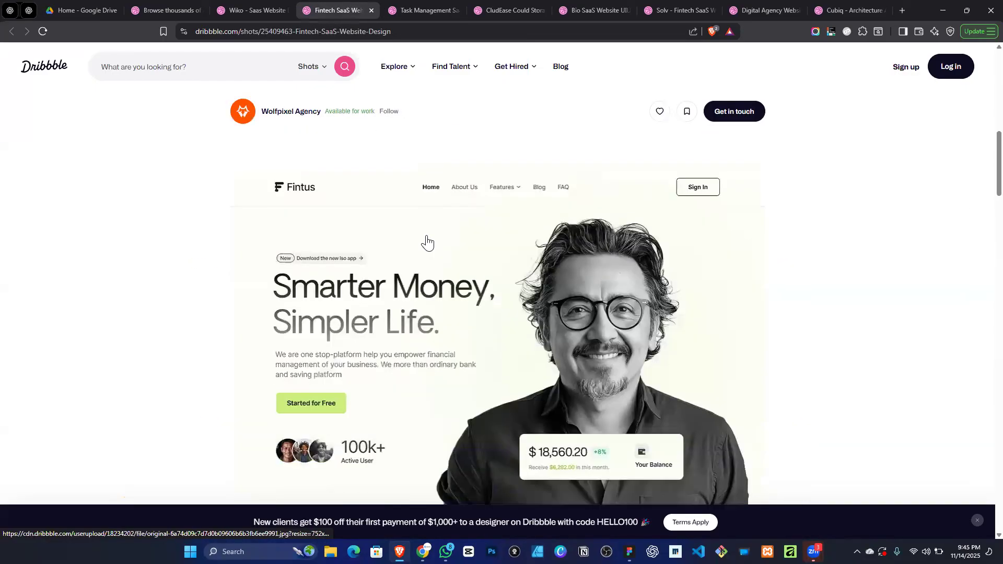
scroll(430, 243, "down", 6)
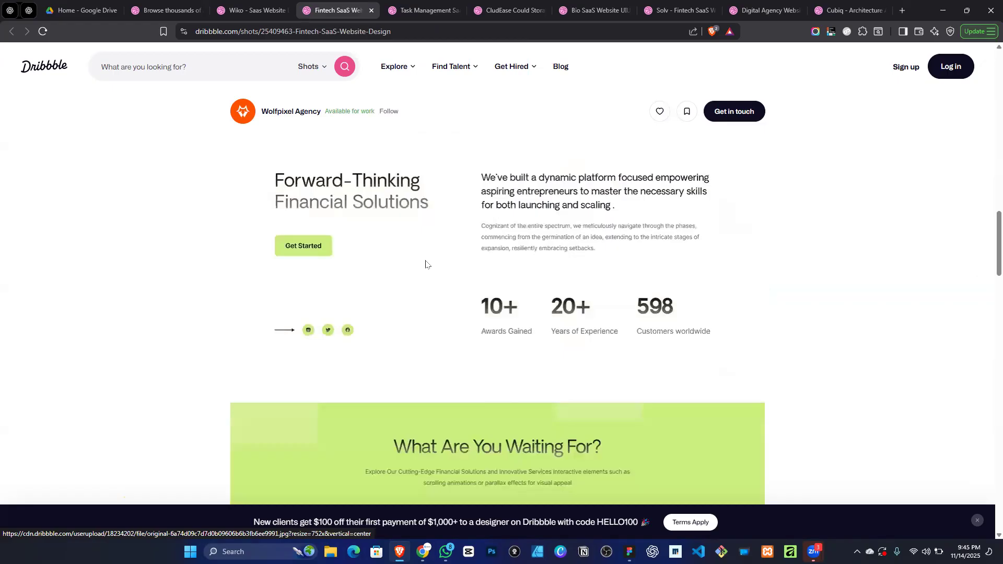
right_click(425, 264)
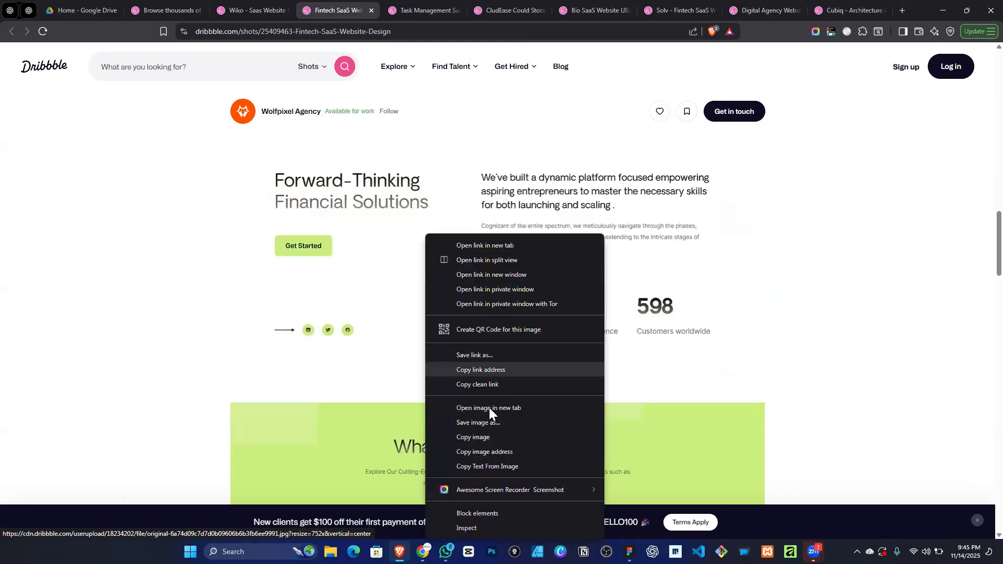
left_click(472, 437)
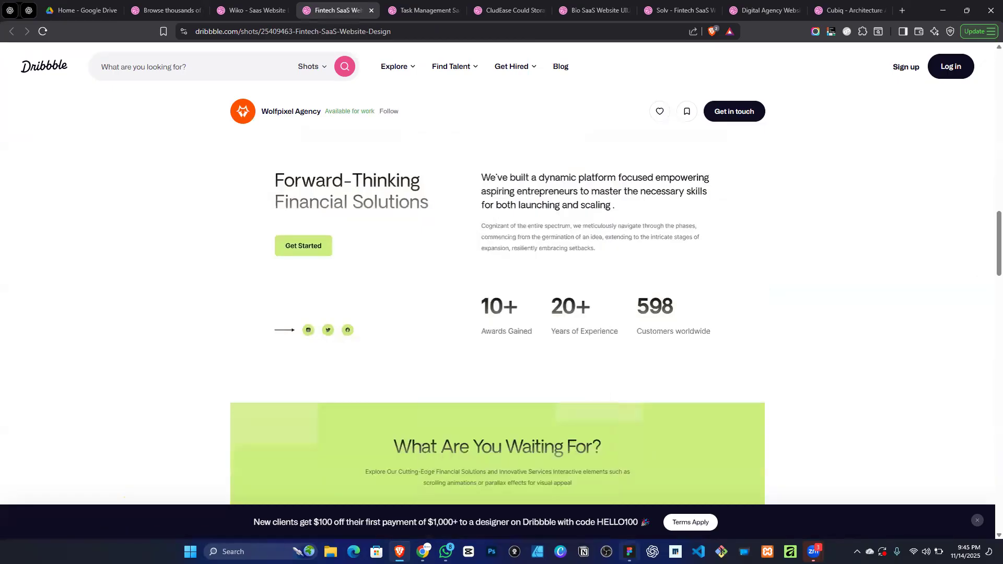
Paste the Fintech screenshot as 1024×3795 image 4 at the end of the row
key("alt+Tab")
scroll(459, 225, "down", 3)
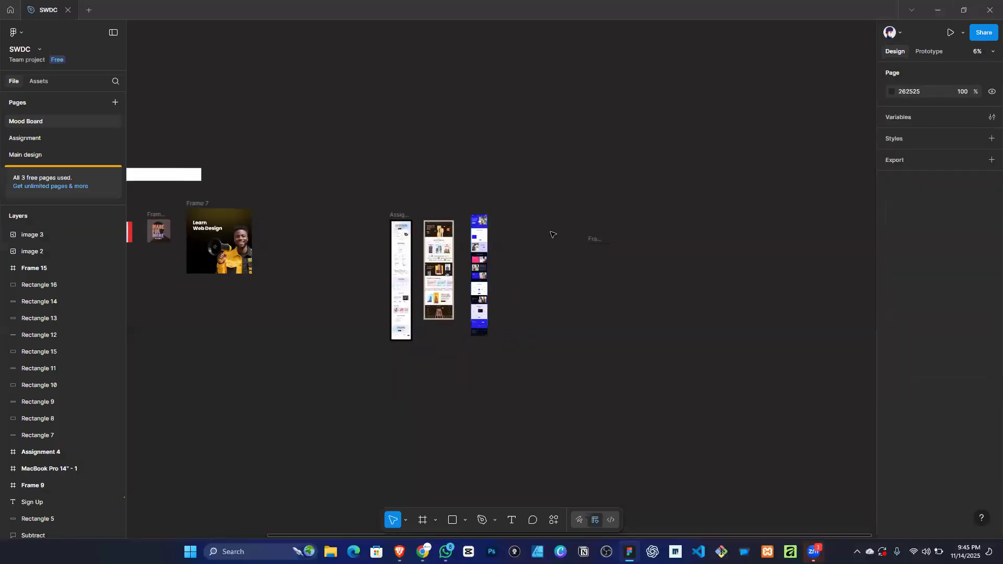
key("ctrl+v")
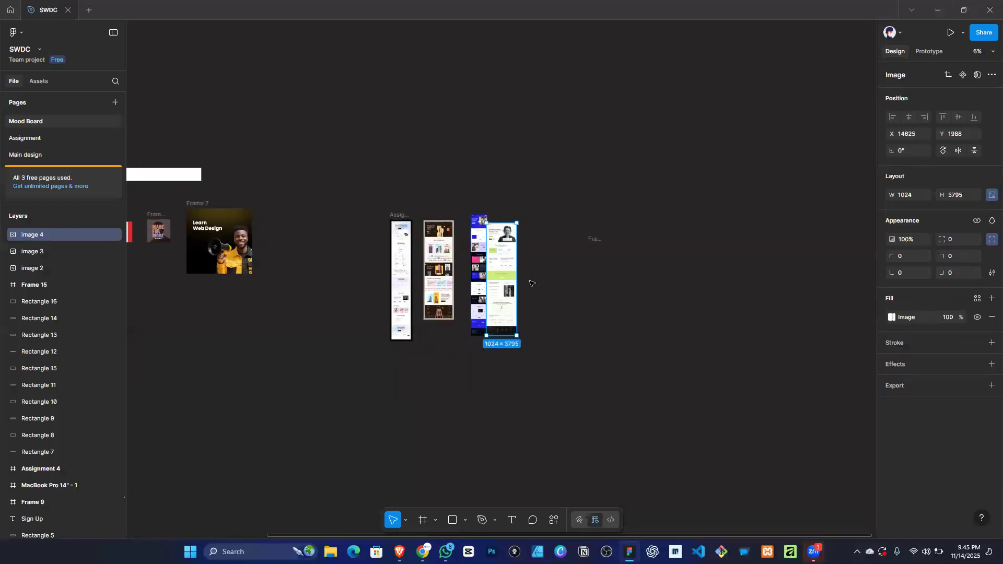
scroll(523, 286, "up", 3)
left_click_drag(482, 263, 522, 256)
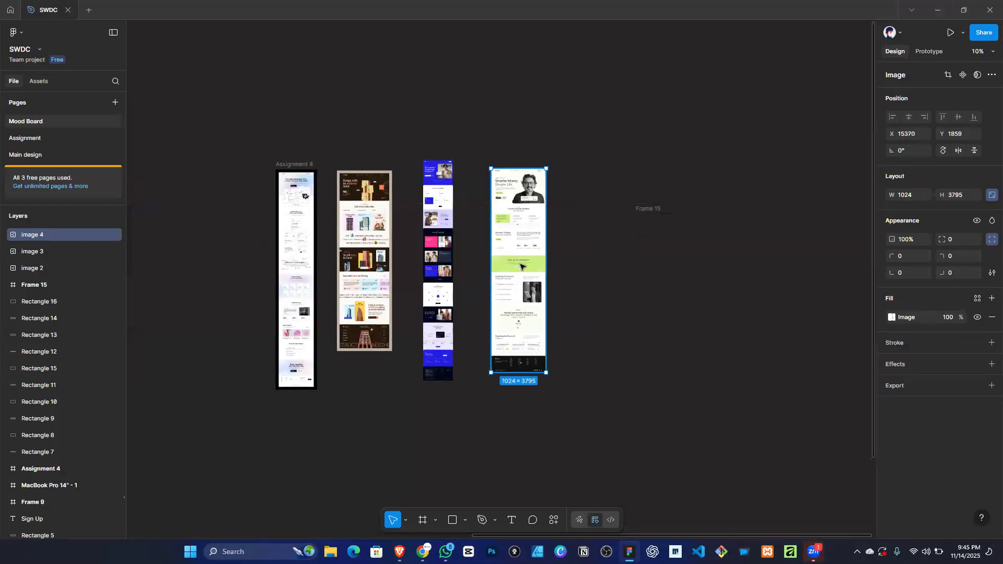
scroll(522, 256, "up", 3)
left_click(934, 7)
left_click(216, 72)
Correct the misspelled query and search Dribbble for 'hero section'
type("gero section")
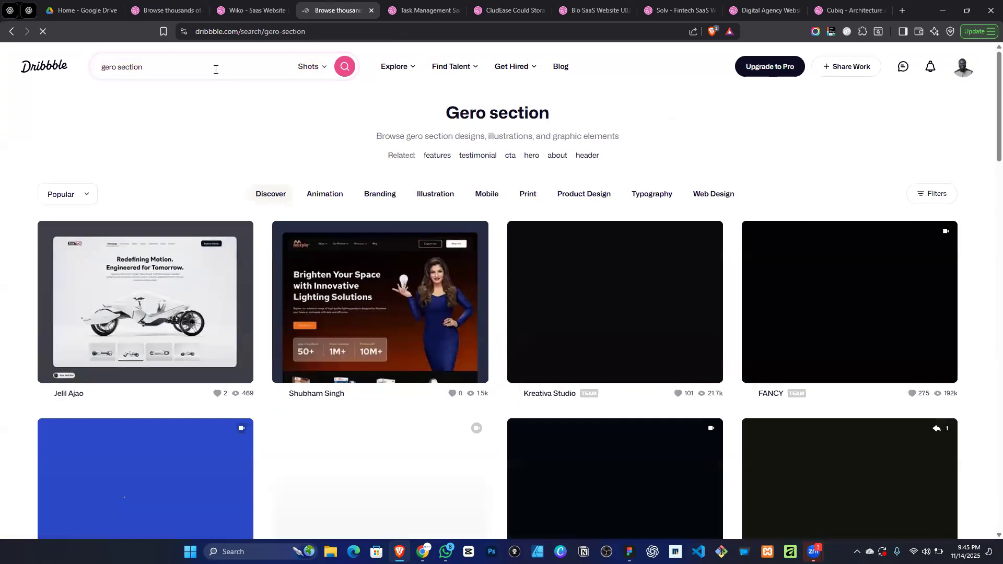
left_click(216, 68)
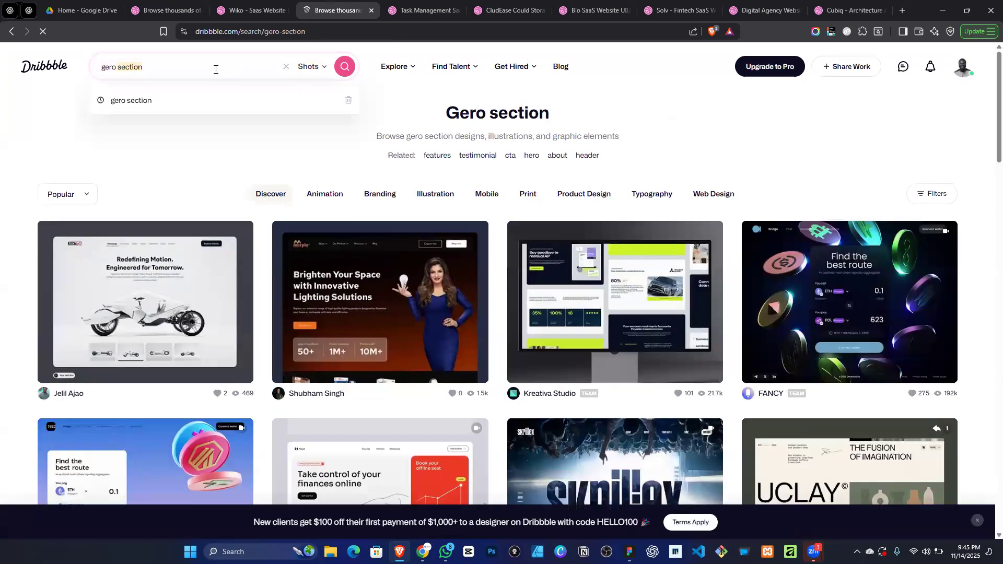
key("ctrl+a")
type("hero")
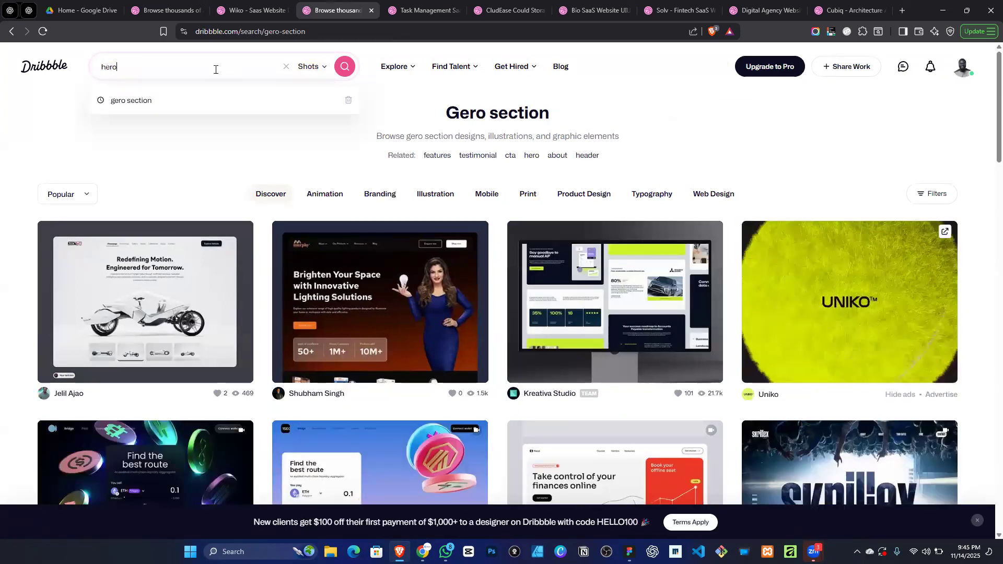
type(" sectio")
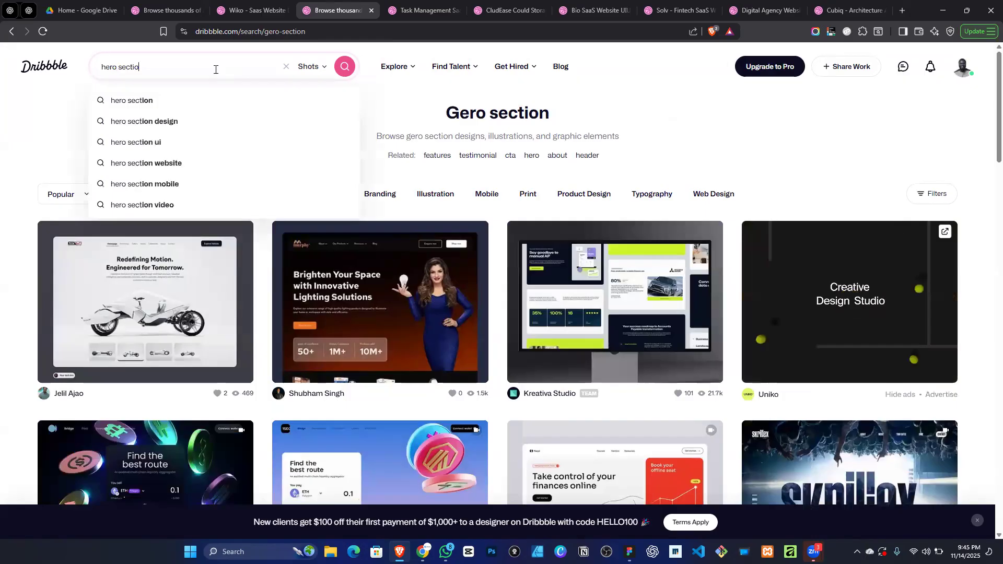
type("n")
key("Return")
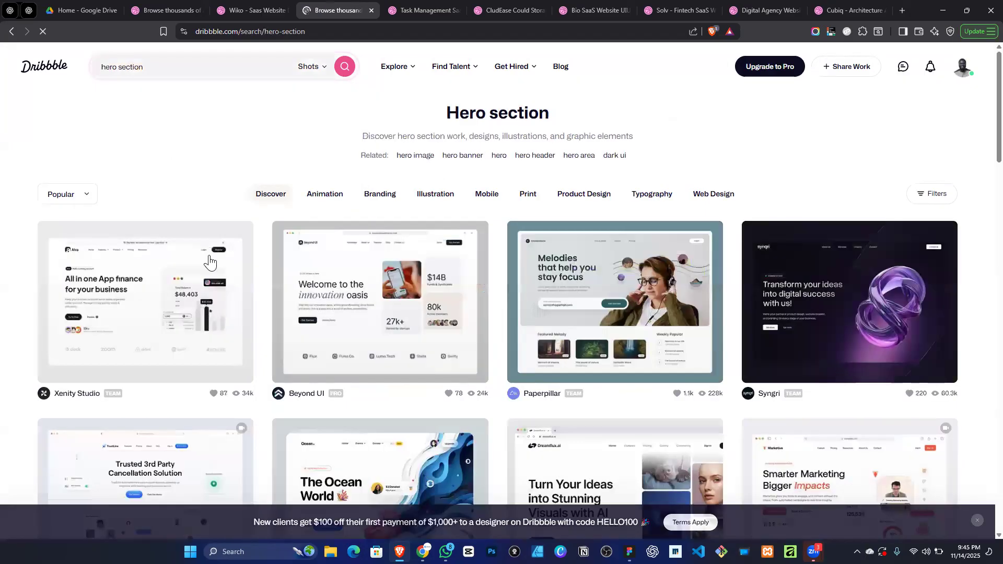
scroll(145, 256, "down", 2)
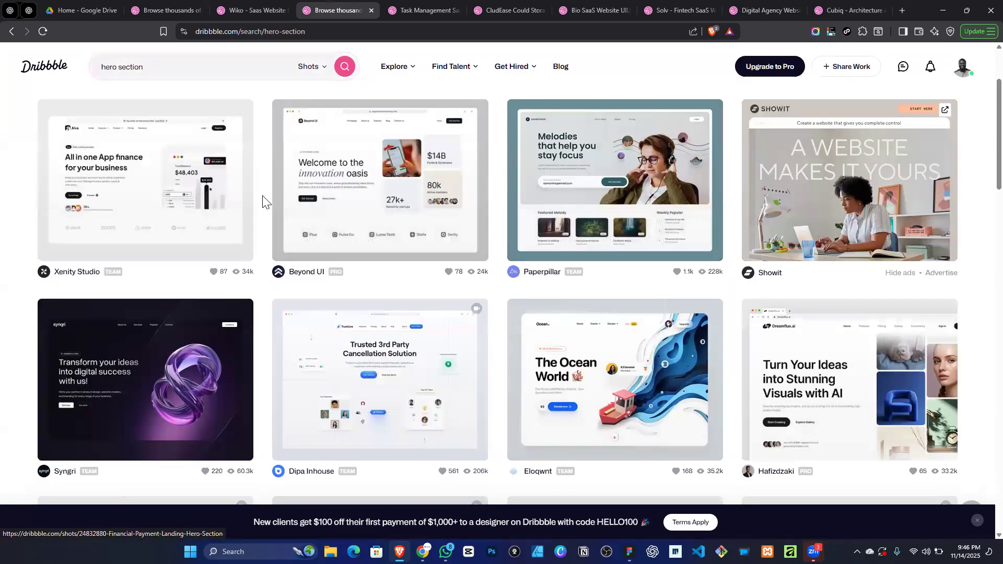
Copy the Beyond UI shot image, paste it into Figma, then delete the duplicate paste
right_click(454, 191)
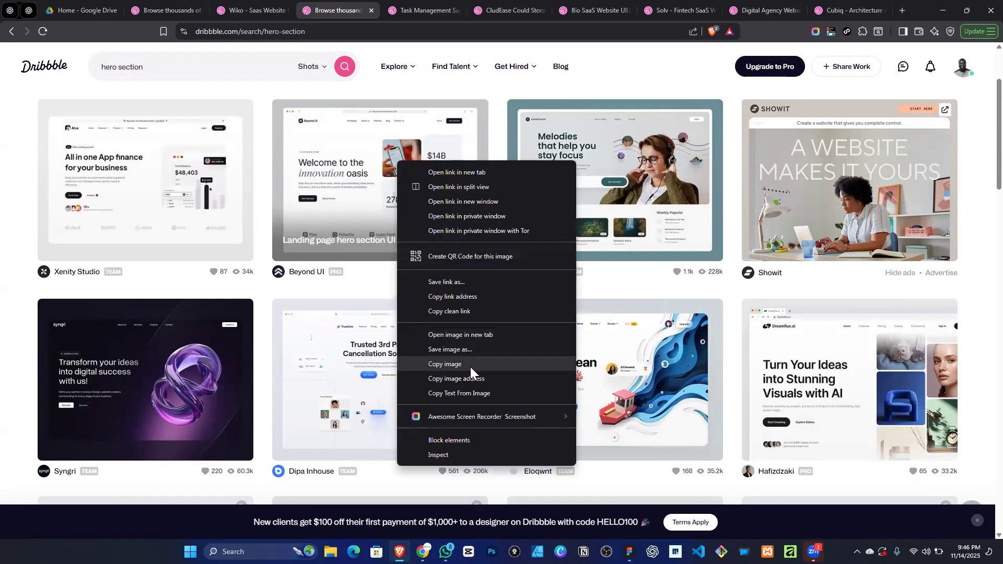
left_click(444, 364)
mouse_move(423, 551)
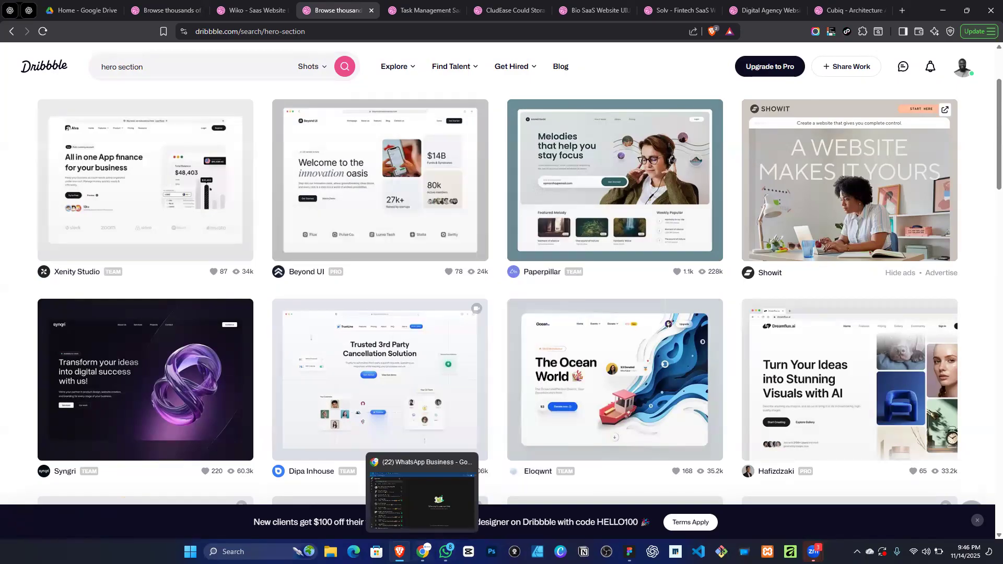
left_click(629, 552)
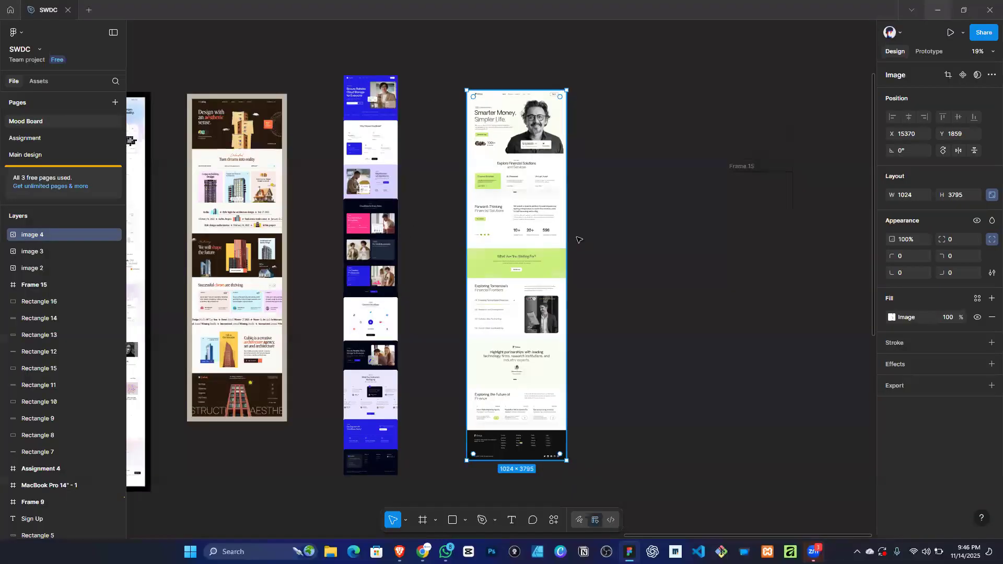
scroll(581, 235, "down", 4)
left_click(463, 357)
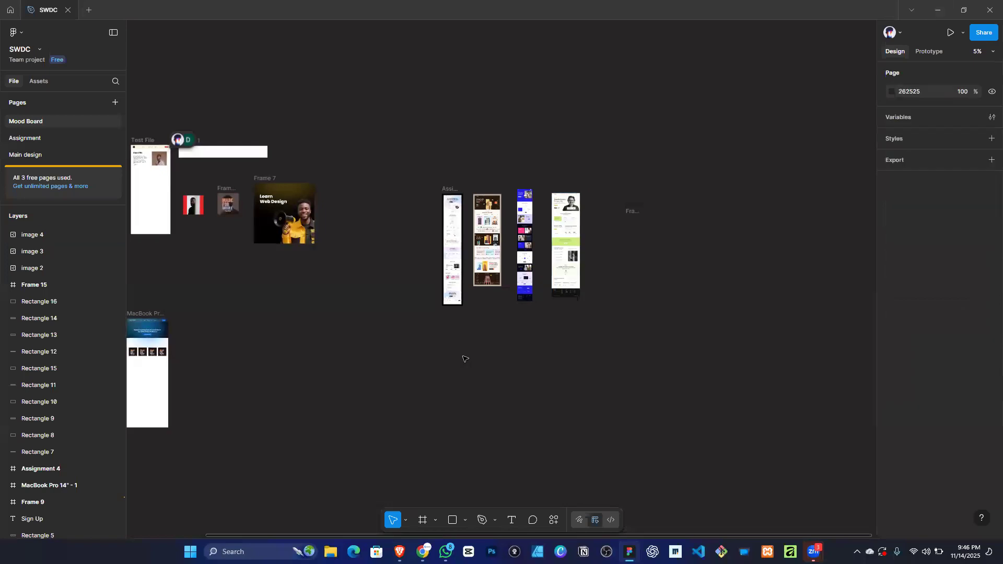
key("ctrl+v")
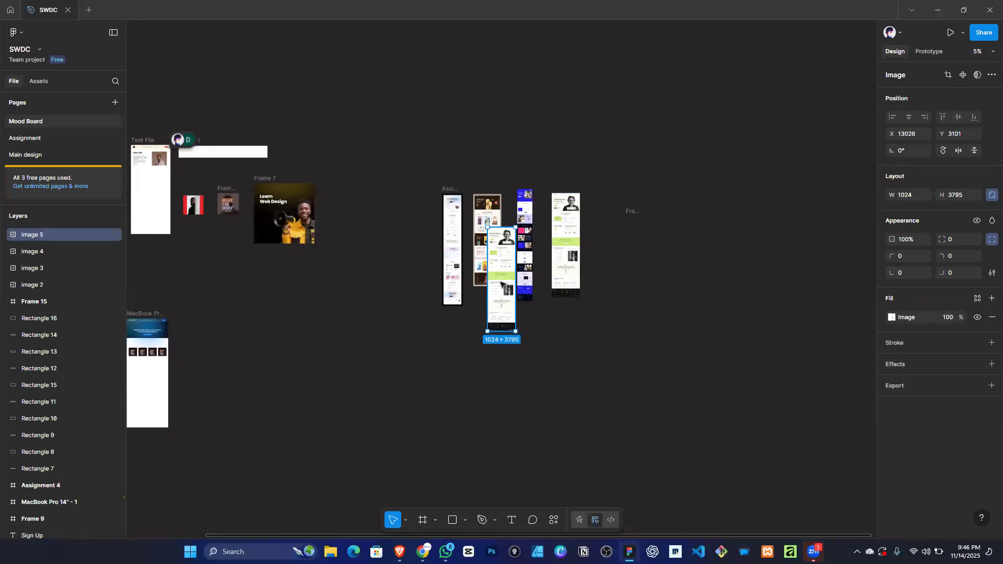
key("Delete")
left_click(936, 9)
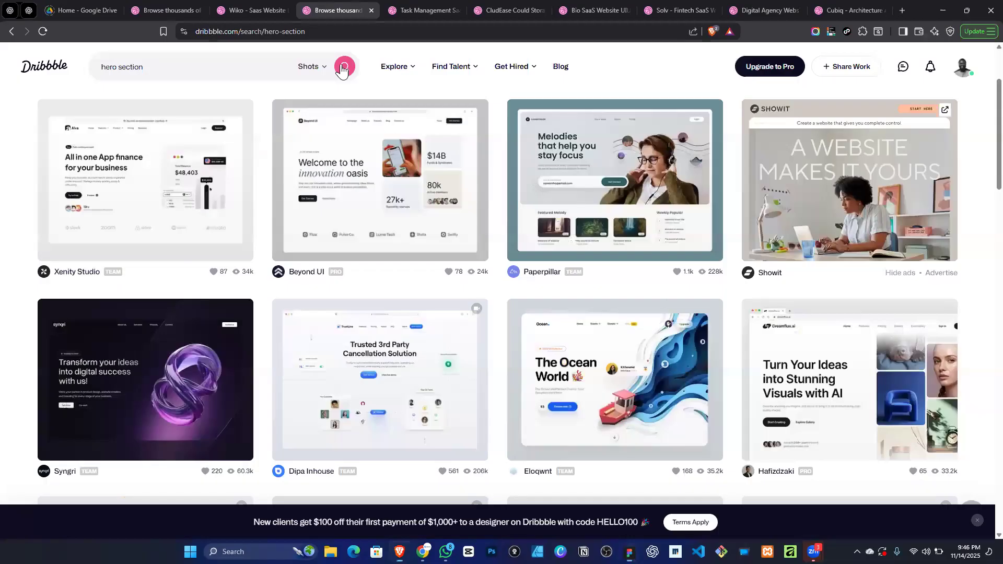
Close the tabs to the right of the search results and open the Beyond UI shot in a new tab
right_click(340, 11)
left_click(393, 257)
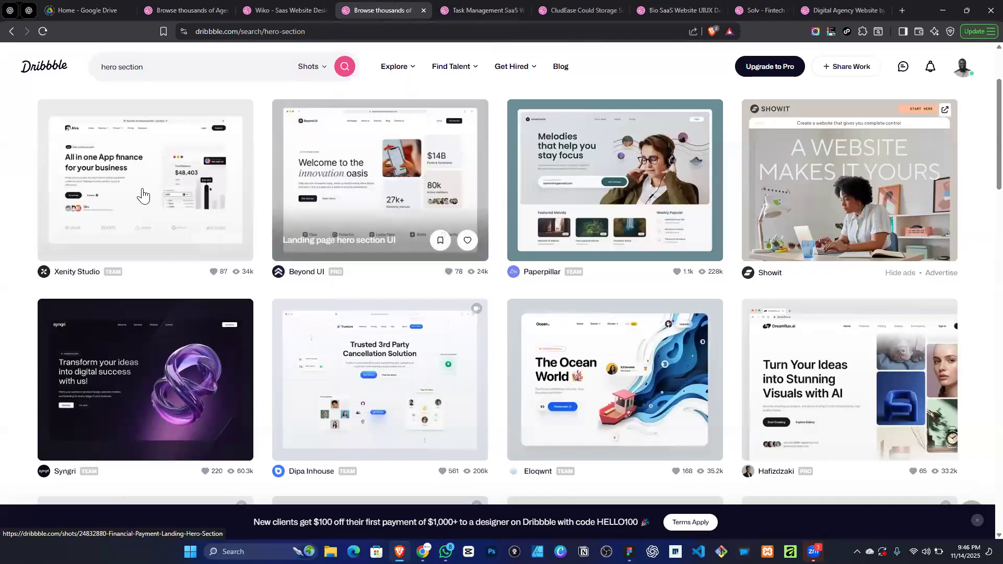
right_click(331, 150)
left_click(358, 162)
Scroll the results and open the Monotree shot in a new tab
scroll(304, 247, "down", 2)
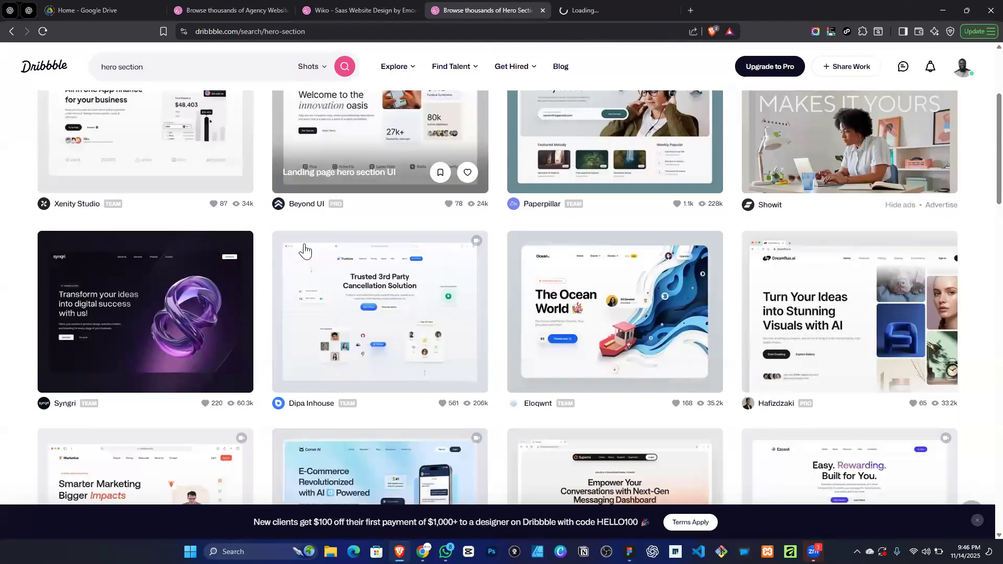
scroll(304, 246, "down", 3)
scroll(304, 246, "up", 2)
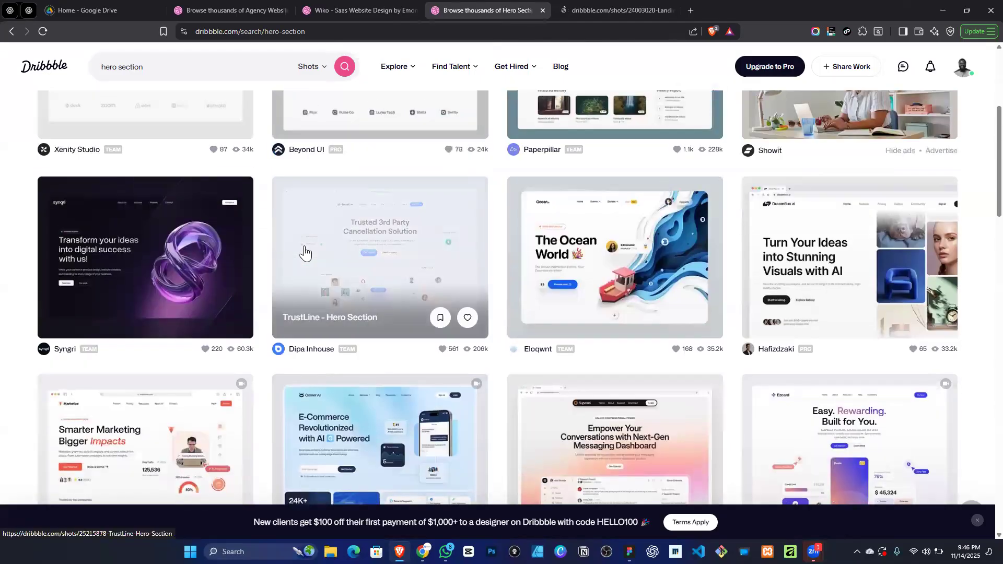
scroll(306, 250, "down", 2)
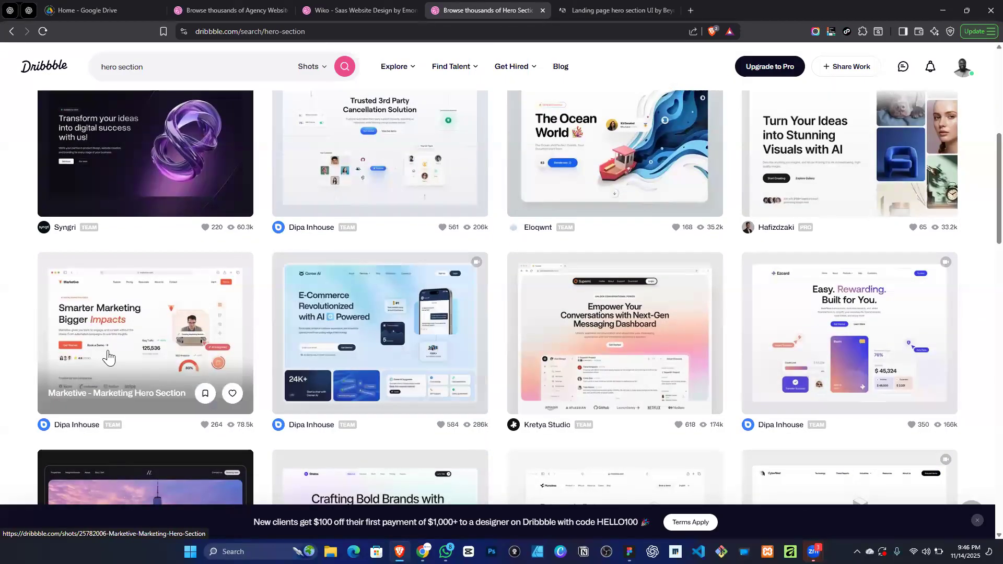
scroll(746, 275, "down", 2)
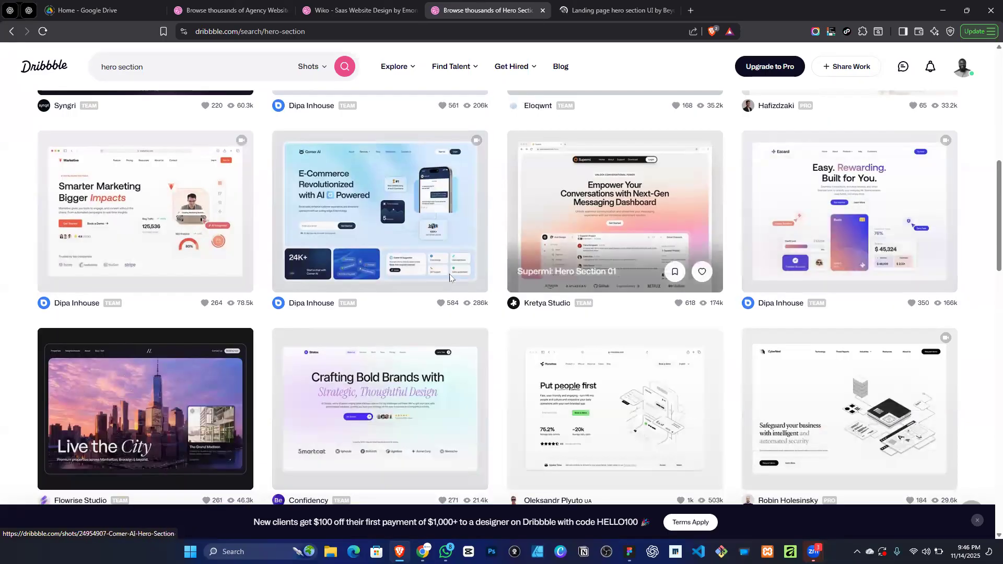
scroll(449, 277, "down", 2)
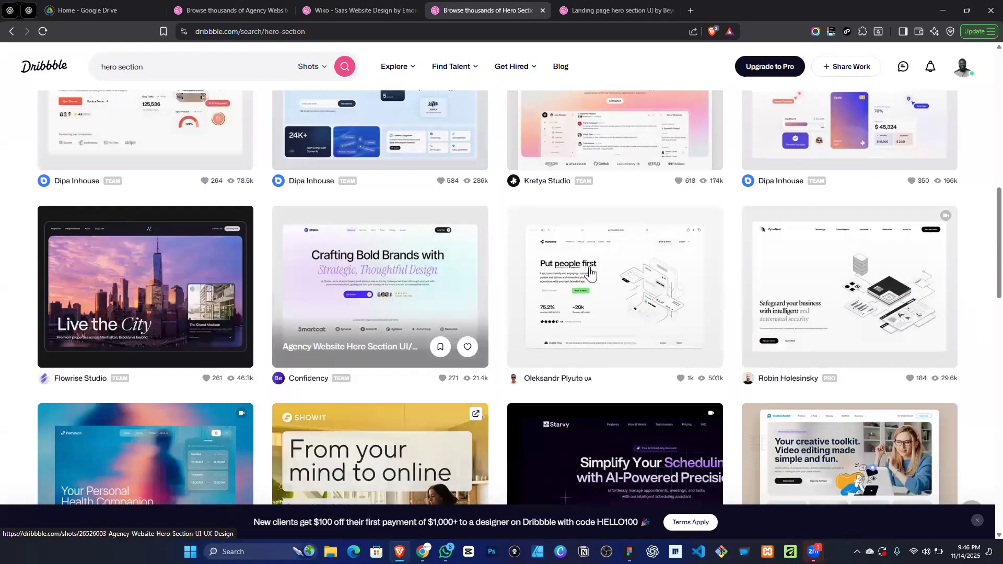
right_click(603, 282)
left_click(667, 246)
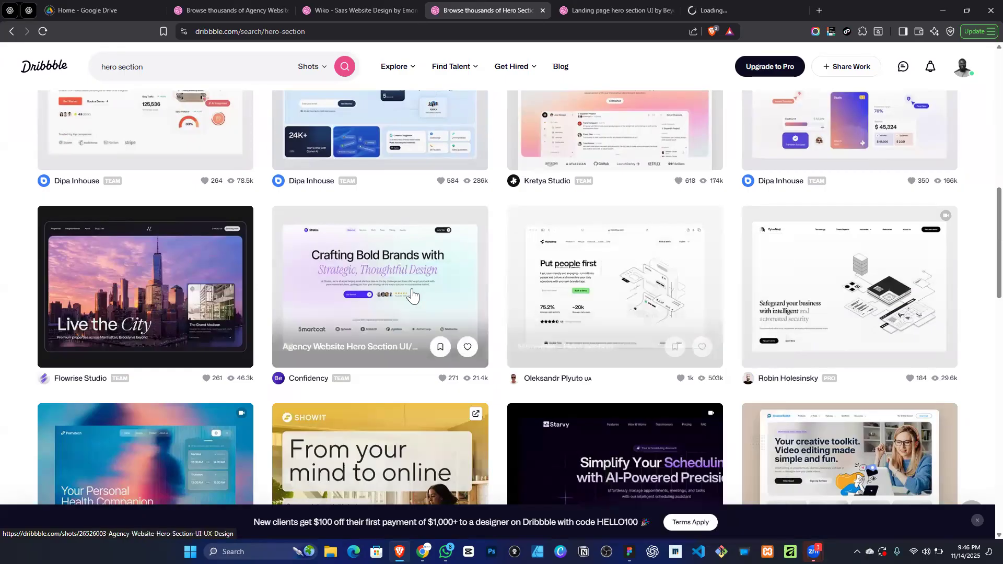
Open the Agency Website, QClay Set of Hero Sections and Mythos AI shots in new tabs
scroll(348, 204, "down", 2)
right_click(353, 179)
left_click(419, 190)
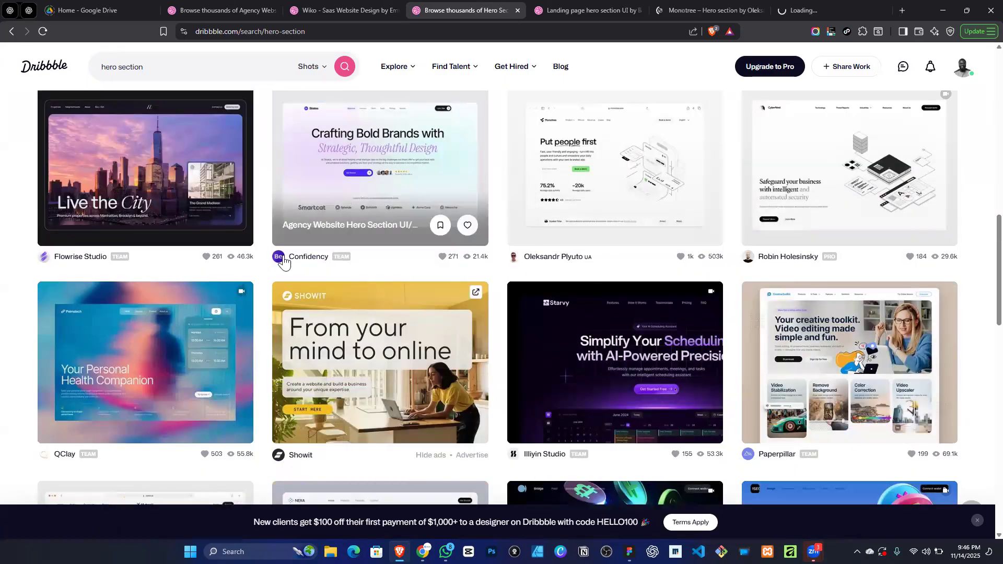
scroll(209, 235, "down", 2)
right_click(94, 236)
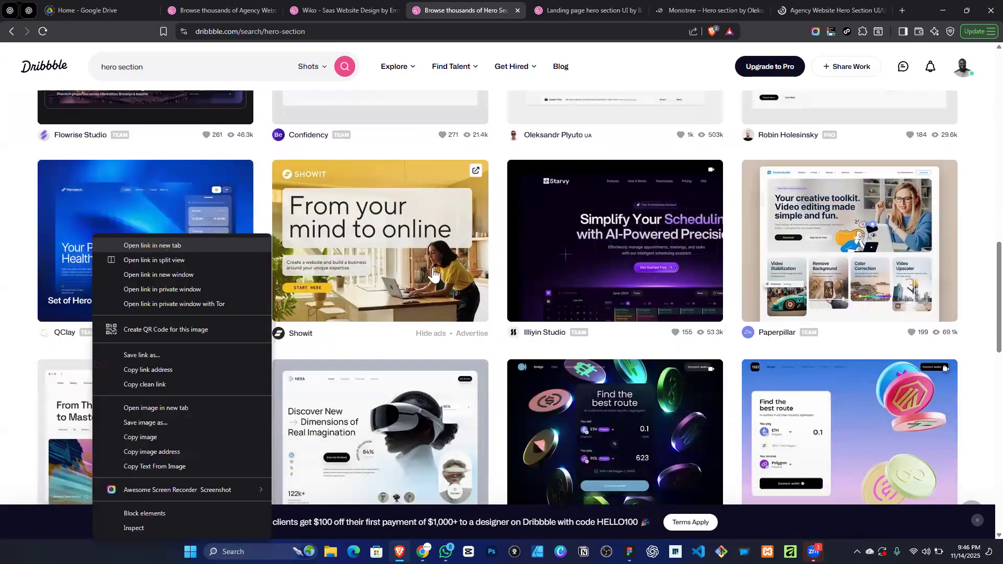
left_click(169, 246)
scroll(661, 308, "down", 2)
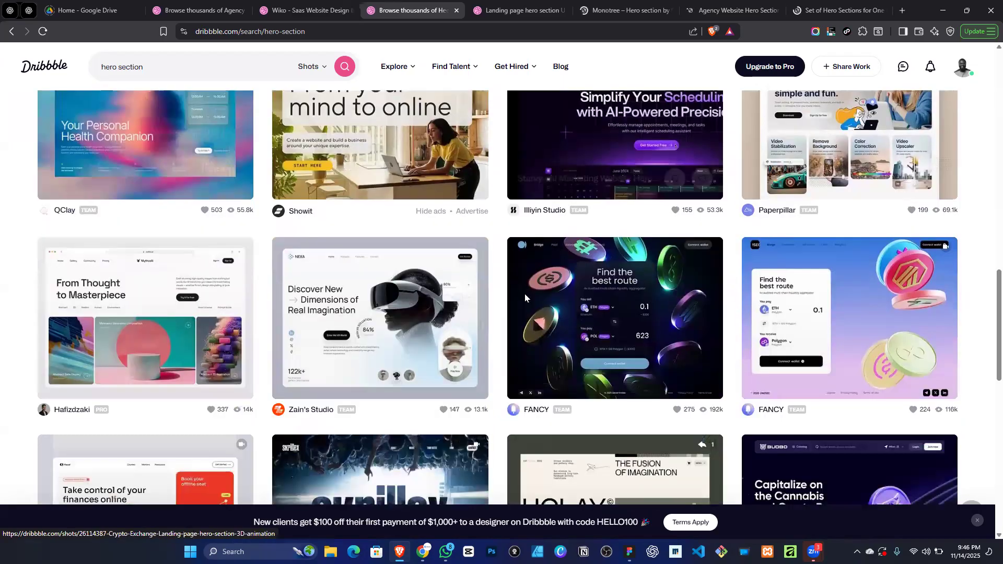
scroll(525, 293, "down", 2)
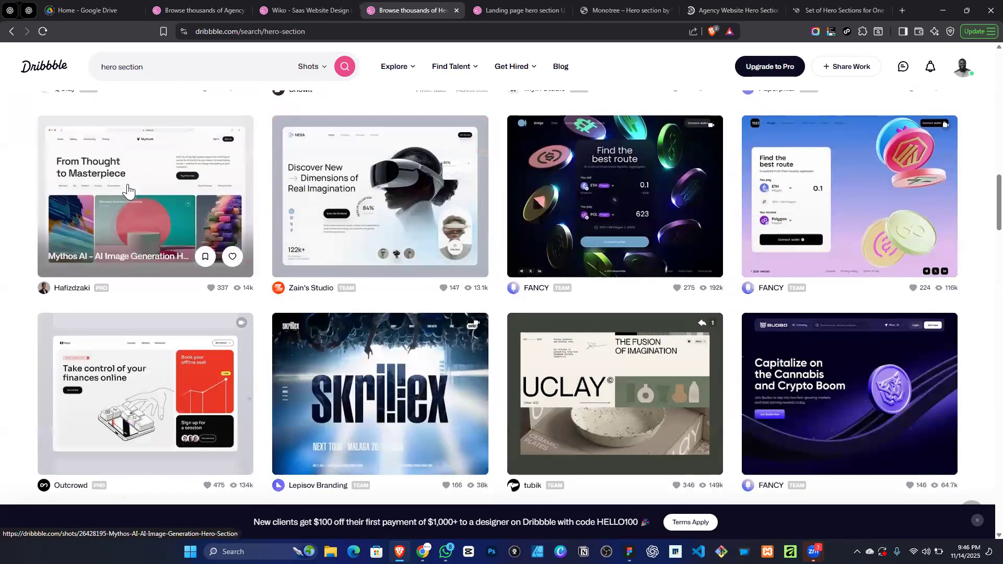
right_click(227, 275)
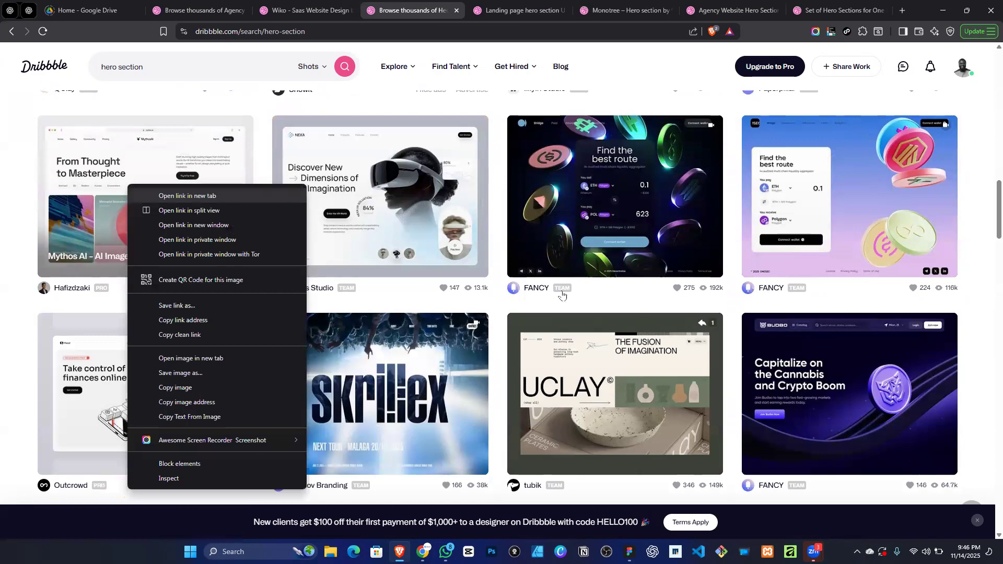
left_click(187, 196)
Open the Modern Real Estate shot in a new tab
scroll(630, 262, "down", 4)
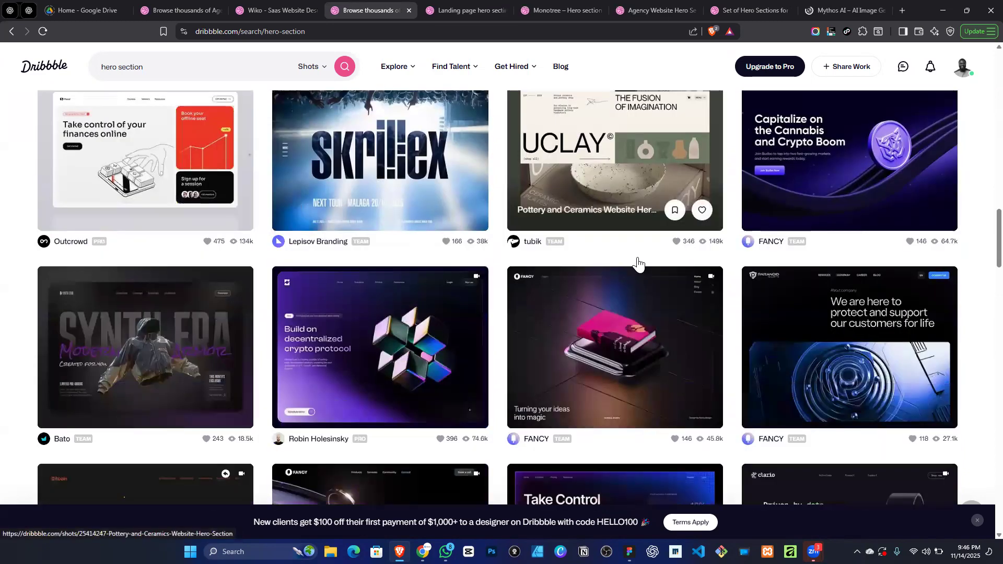
scroll(637, 264, "down", 4)
scroll(639, 264, "down", 4)
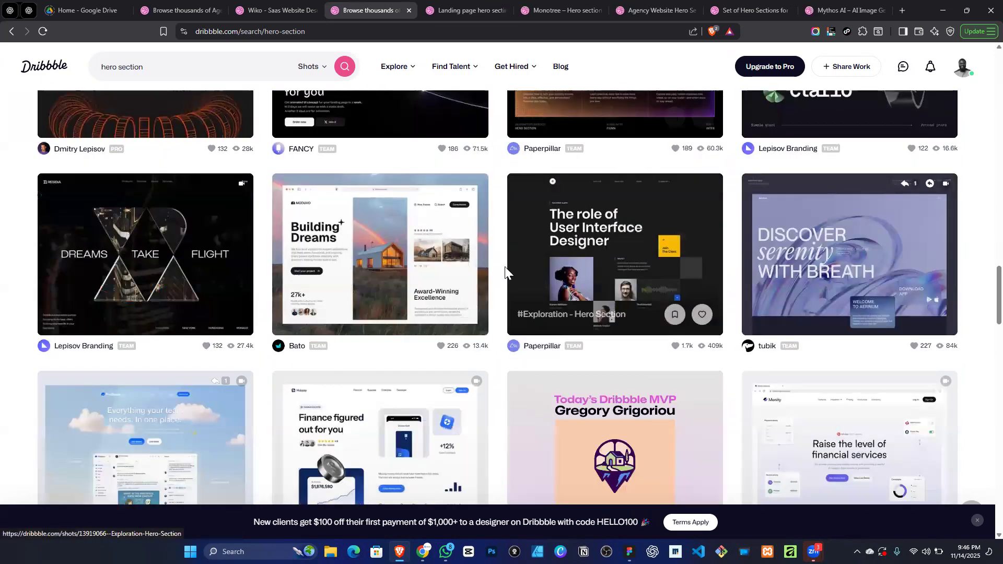
scroll(470, 245, "down", 2)
scroll(418, 232, "up", 2)
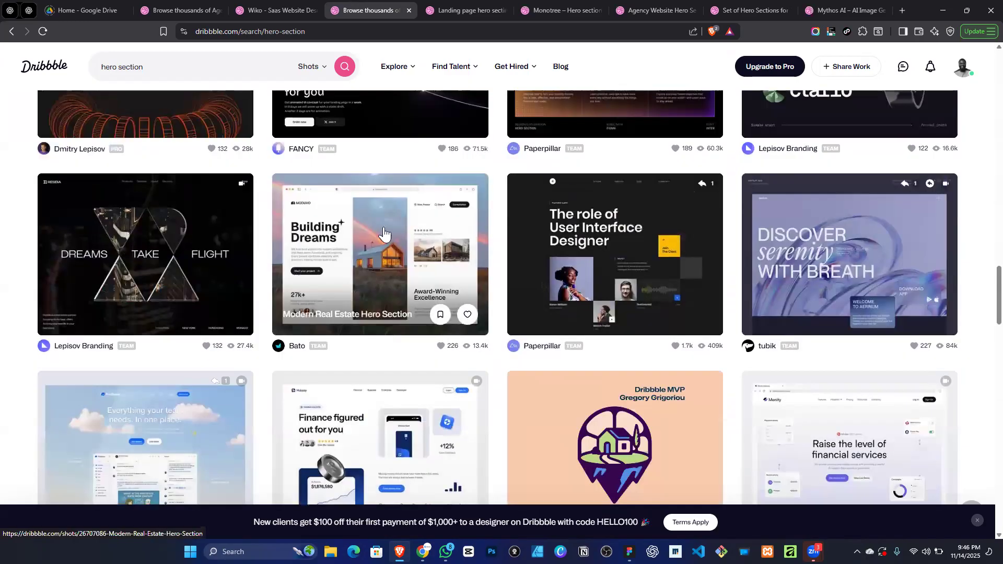
right_click(417, 239)
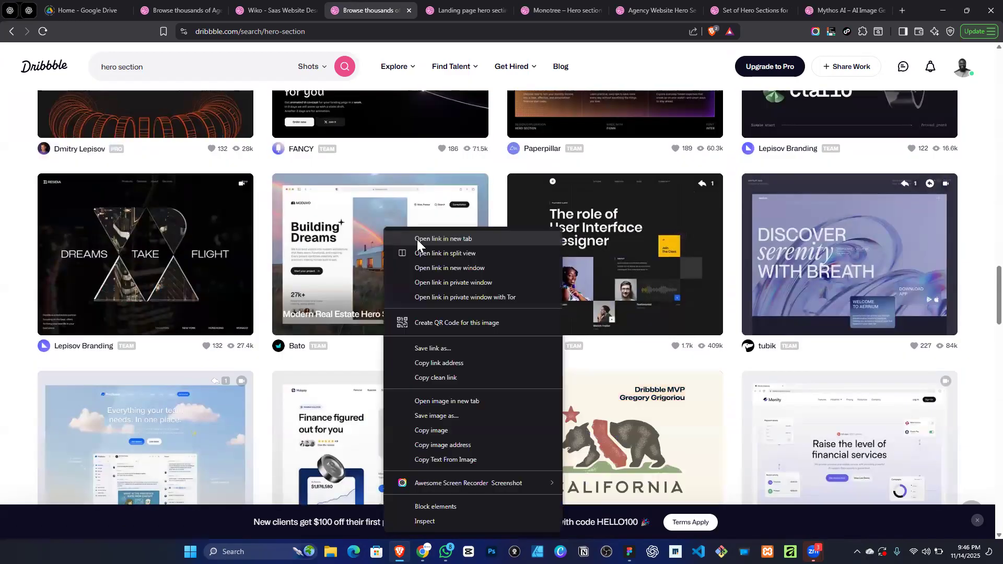
left_click(503, 285)
Open the Bite Website Redesign shot in a new tab
scroll(502, 286, "down", 4)
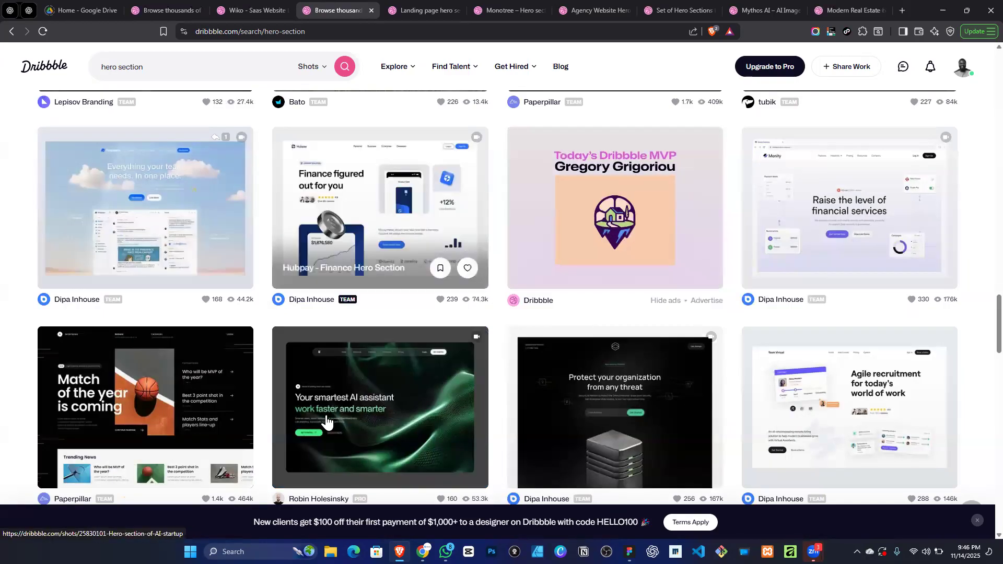
scroll(328, 417, "down", 4)
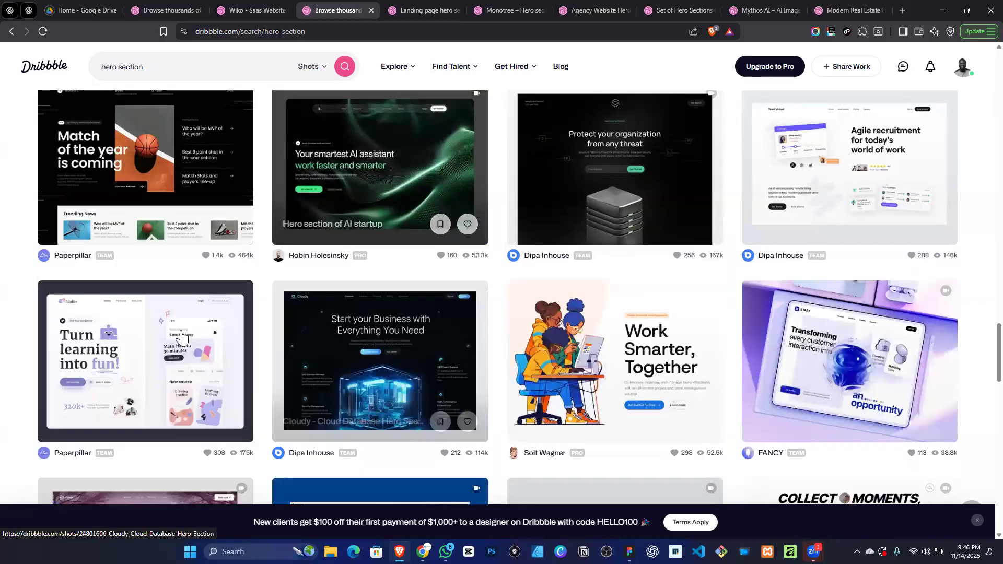
scroll(602, 333, "down", 2)
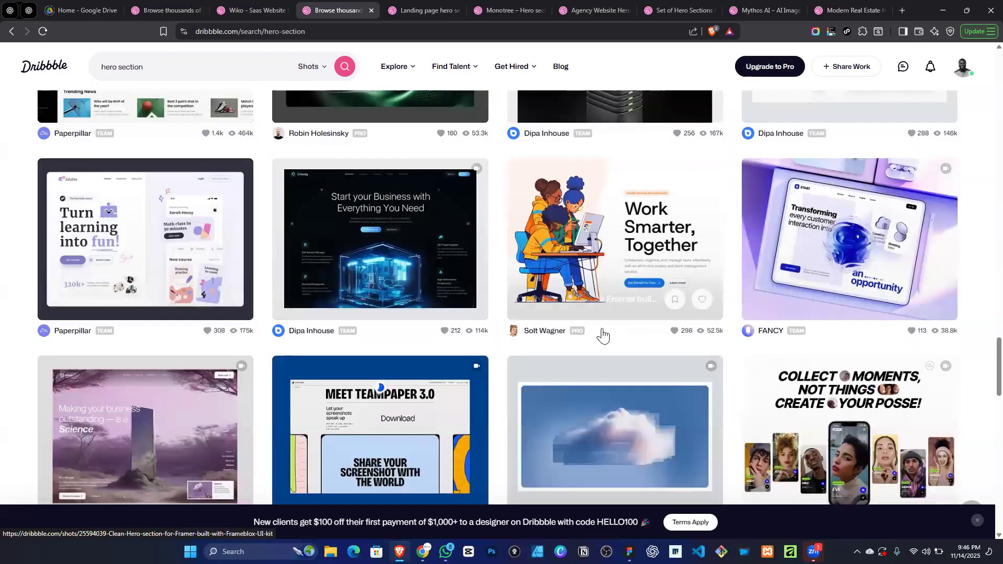
scroll(602, 335, "down", 2)
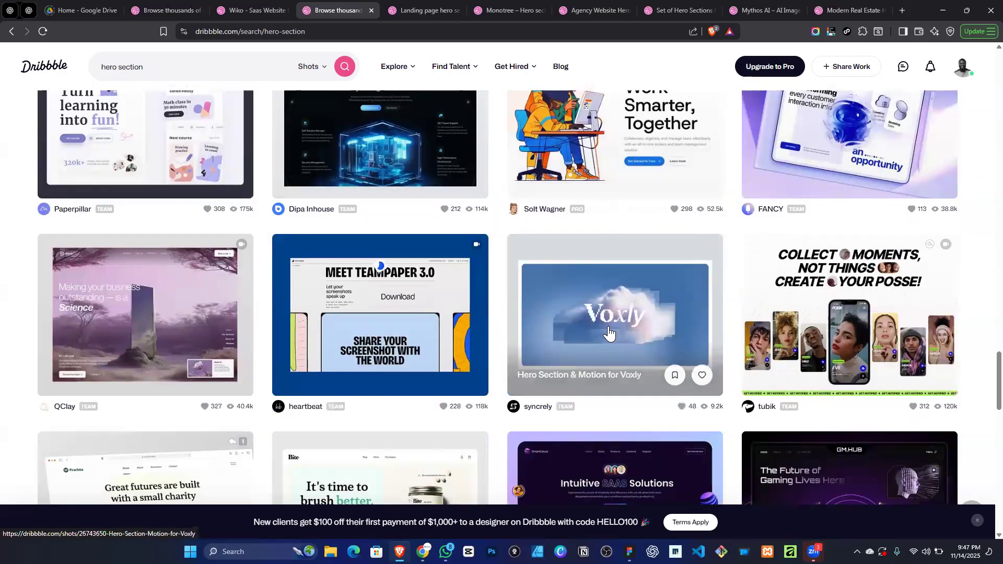
scroll(609, 333, "down", 4)
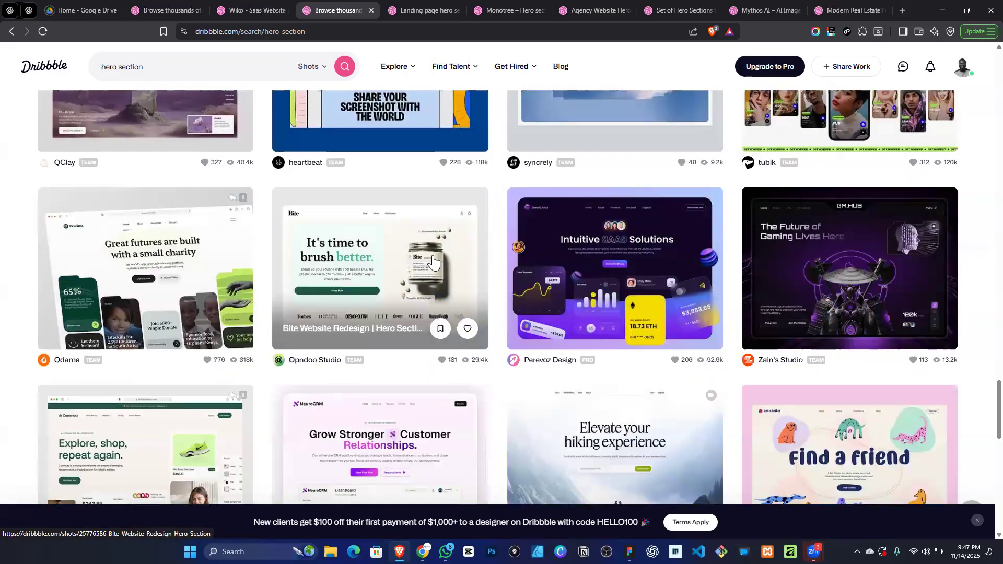
right_click(379, 262)
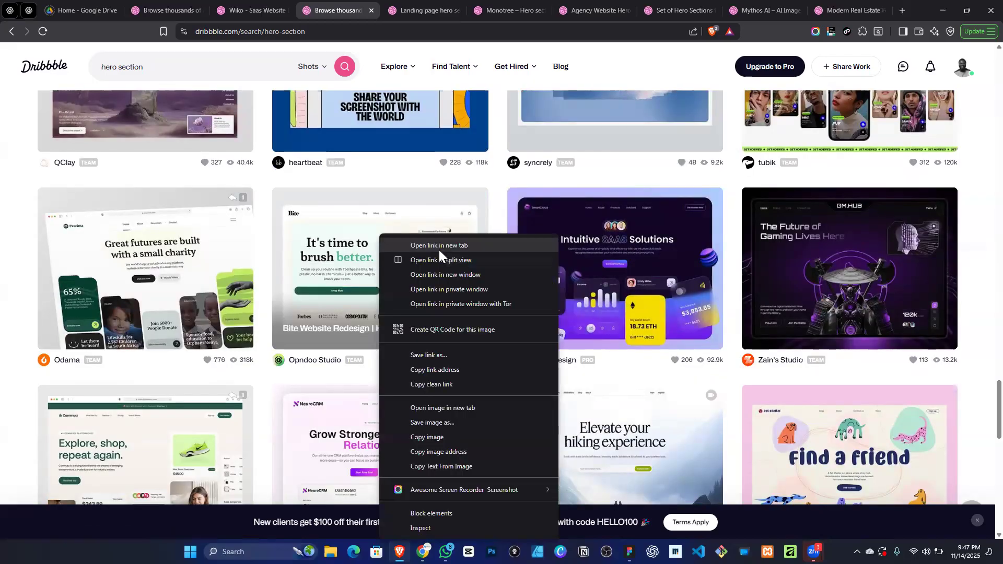
left_click(439, 245)
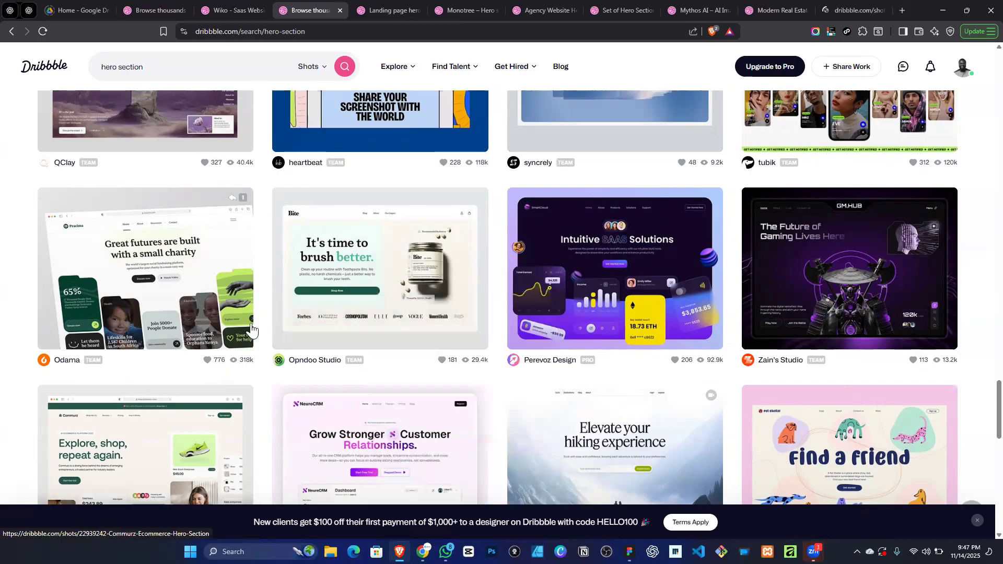
Open the Craftiq shot in a new tab and go to the Landing page hero section UI tab
scroll(277, 299, "down", 5)
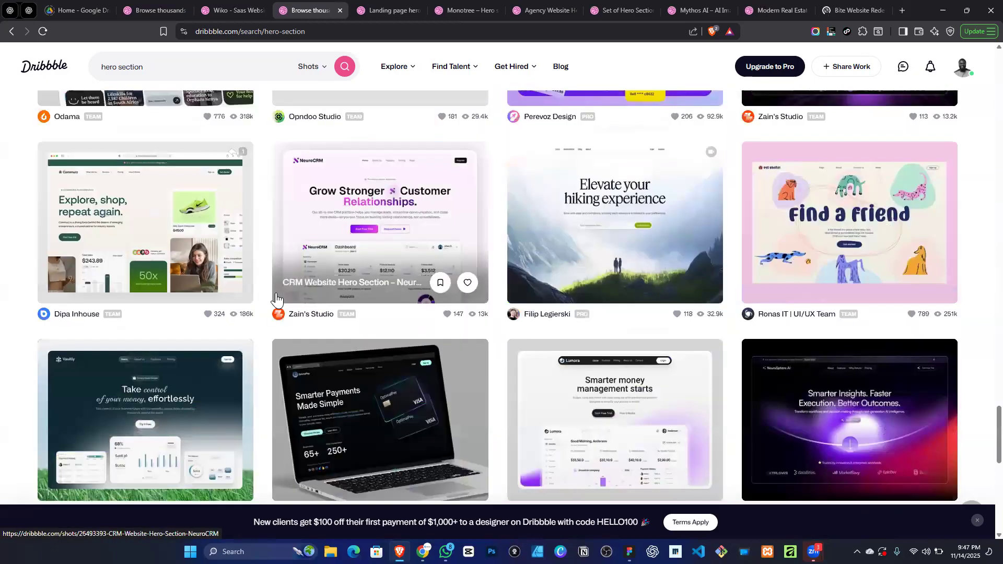
scroll(277, 299, "down", 3)
scroll(275, 295, "down", 7)
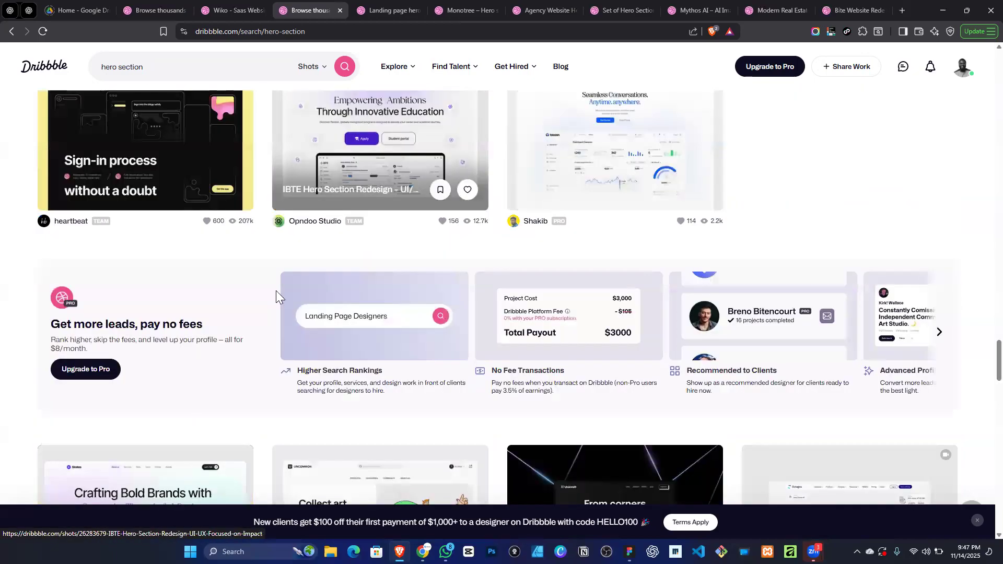
scroll(276, 292, "down", 2)
scroll(278, 293, "down", 2)
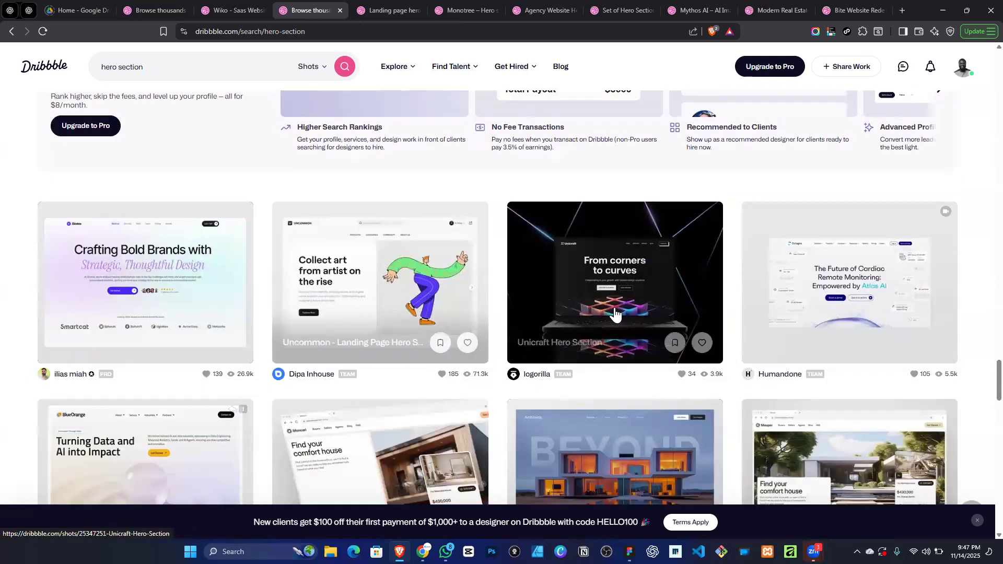
scroll(257, 303, "down", 4)
scroll(214, 236, "down", 4)
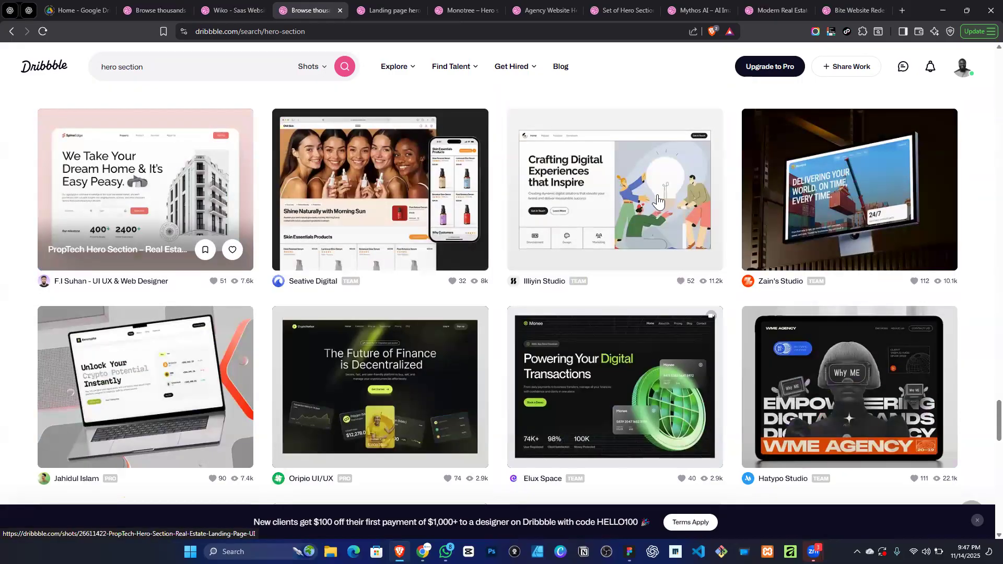
right_click(592, 176)
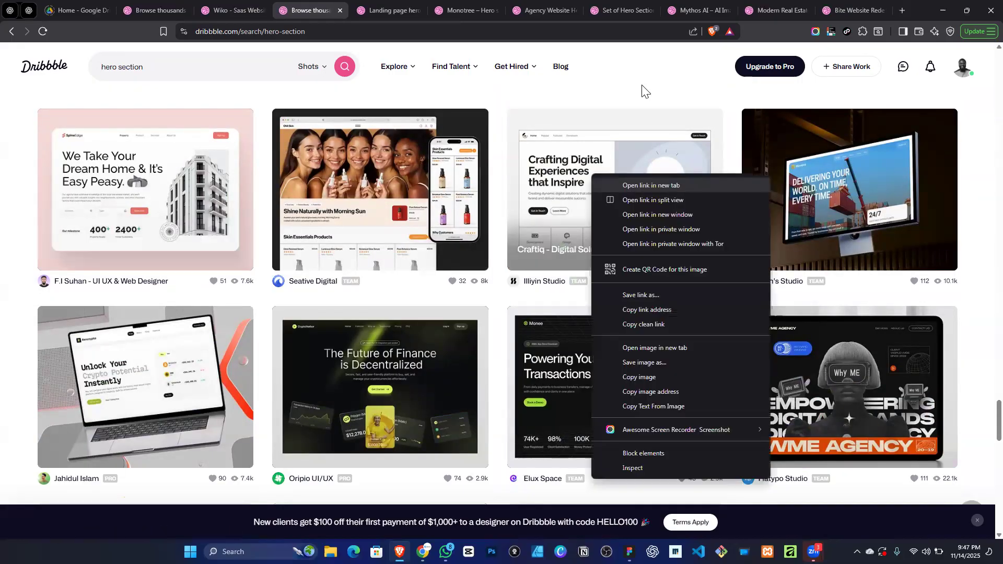
key("Return")
key("ctrl+Tab")
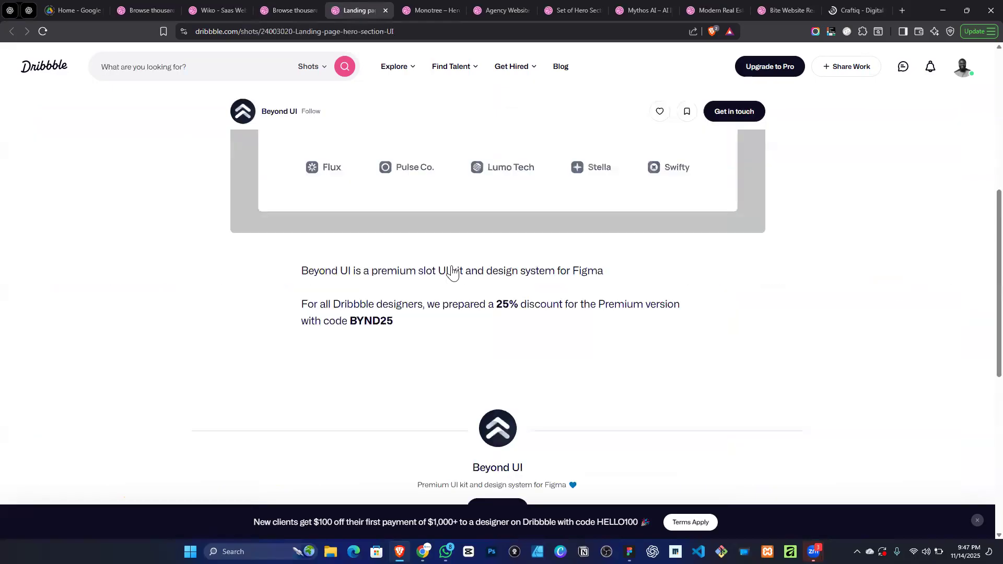
Copy the landing-page hero screenshot and paste it into Figma below the Assignment frames
scroll(452, 272, "up", 7)
right_click(497, 404)
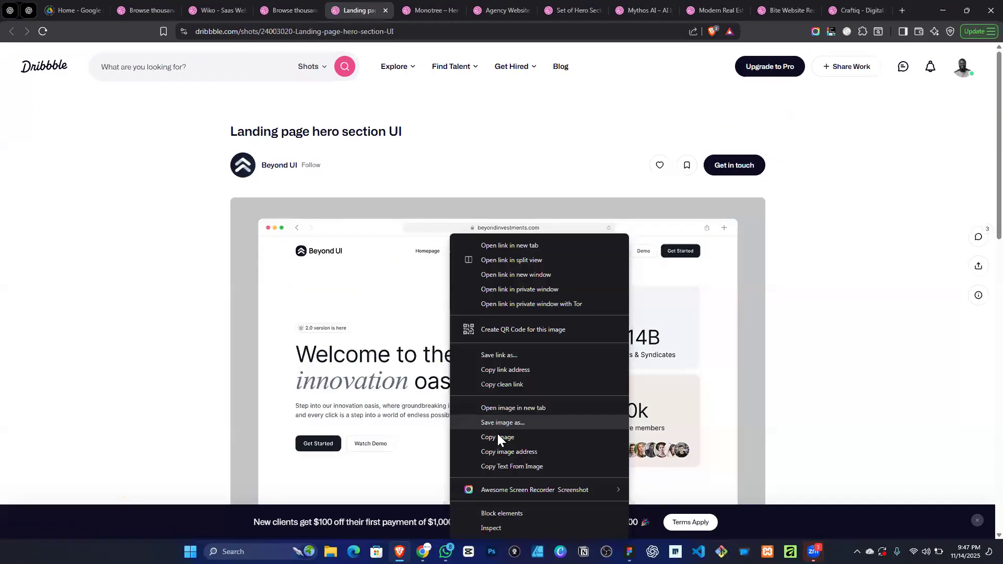
left_click(498, 438)
left_click(629, 551)
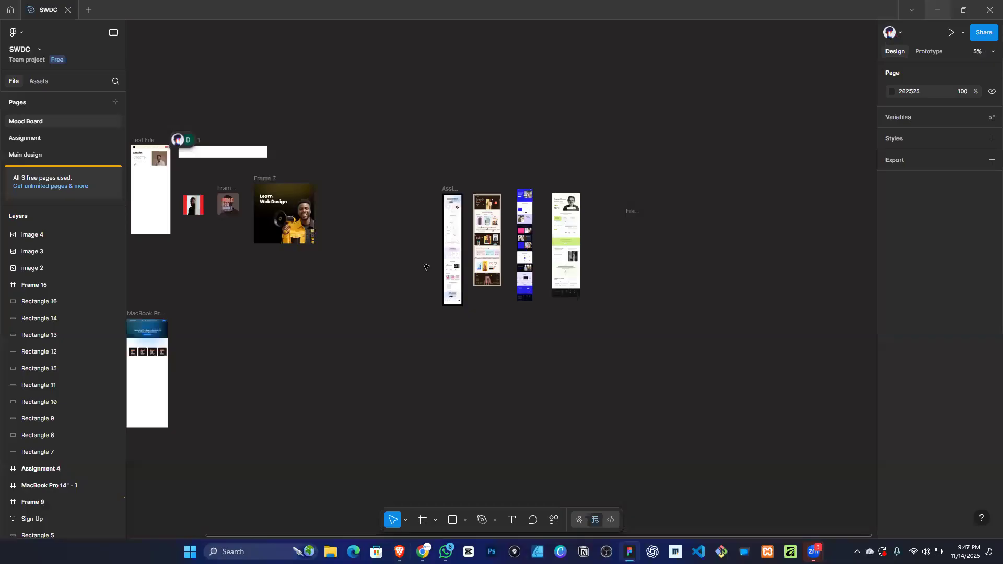
scroll(424, 267, "down", 3)
scroll(443, 315, "up", 3)
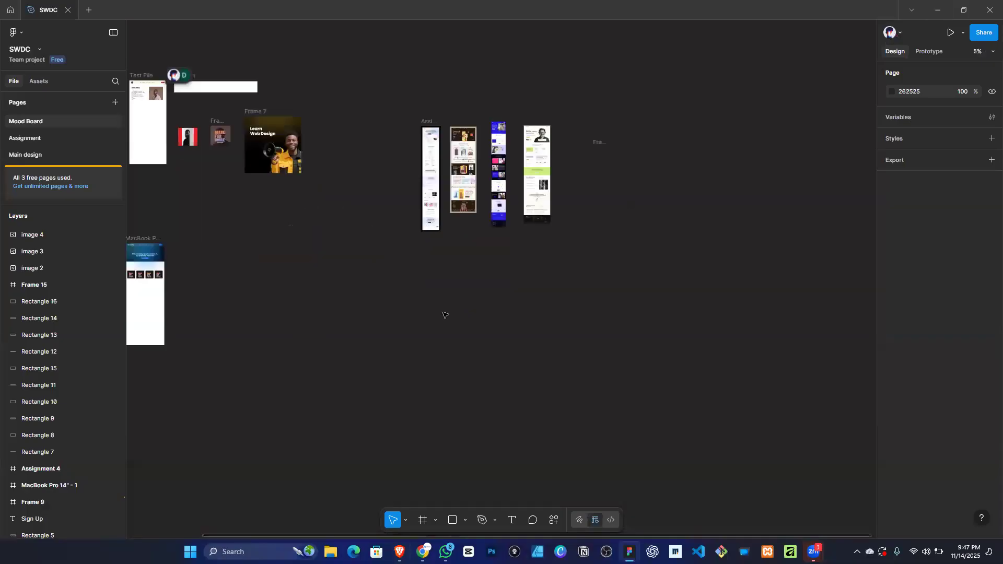
key("ctrl+v")
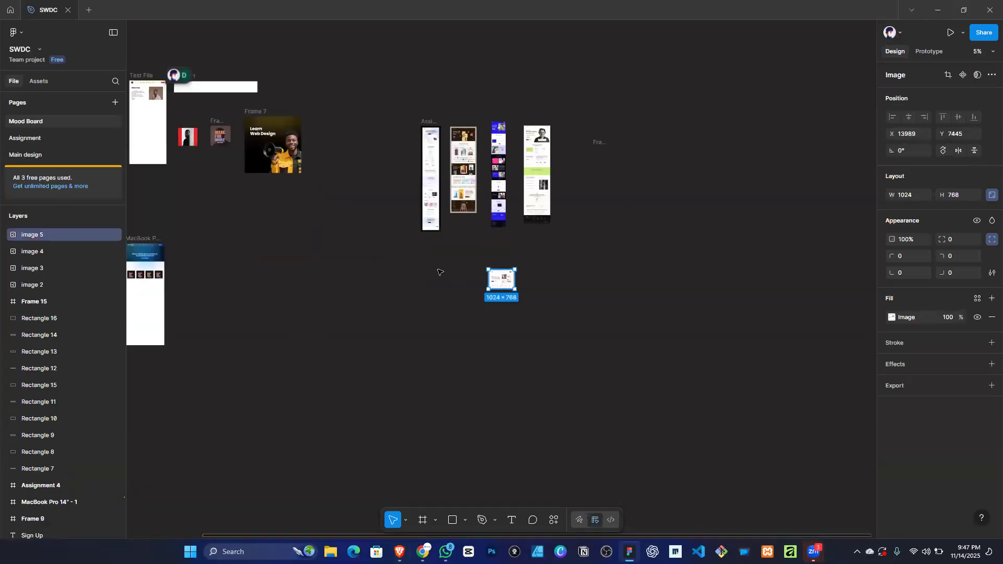
left_click_drag(501, 280, 437, 267)
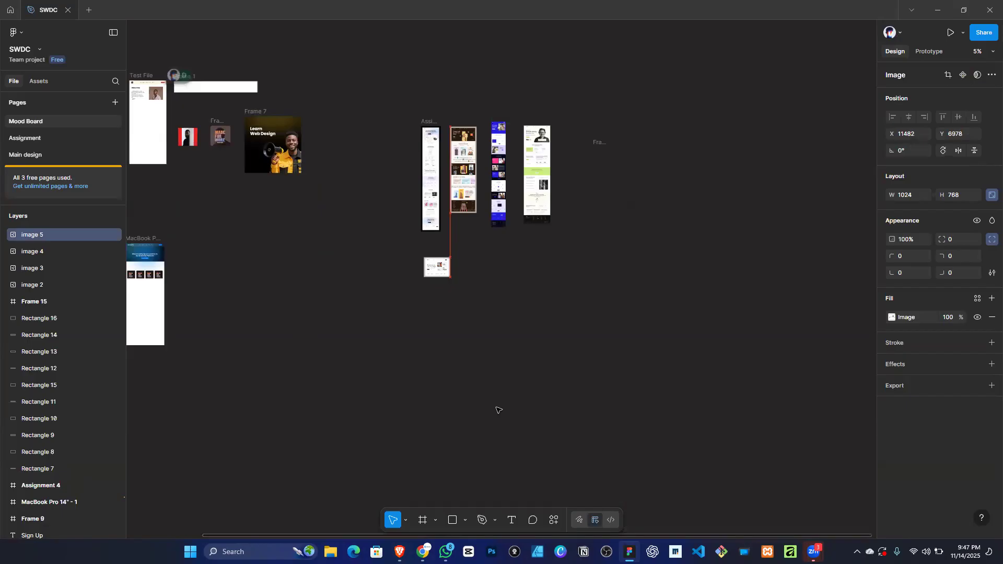
Copy the Monotree hero image and paste it onto the Figma canvas
mouse_move(446, 551)
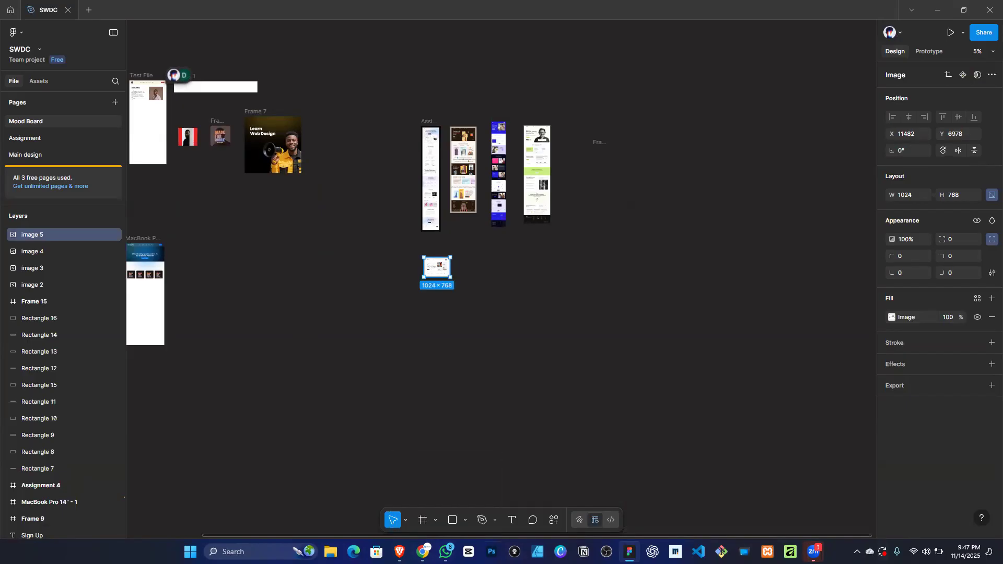
mouse_move(400, 551)
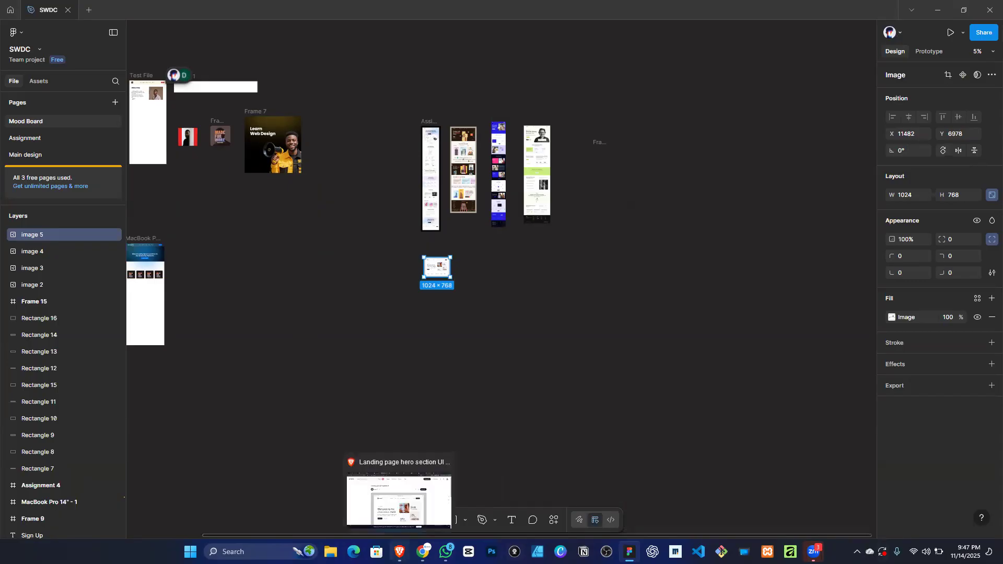
left_click(426, 6)
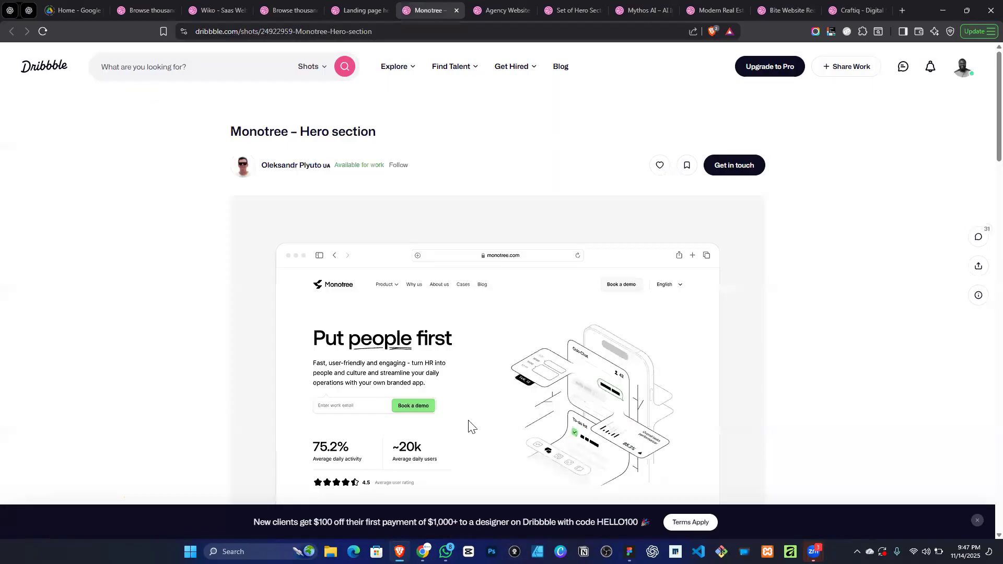
right_click(471, 444)
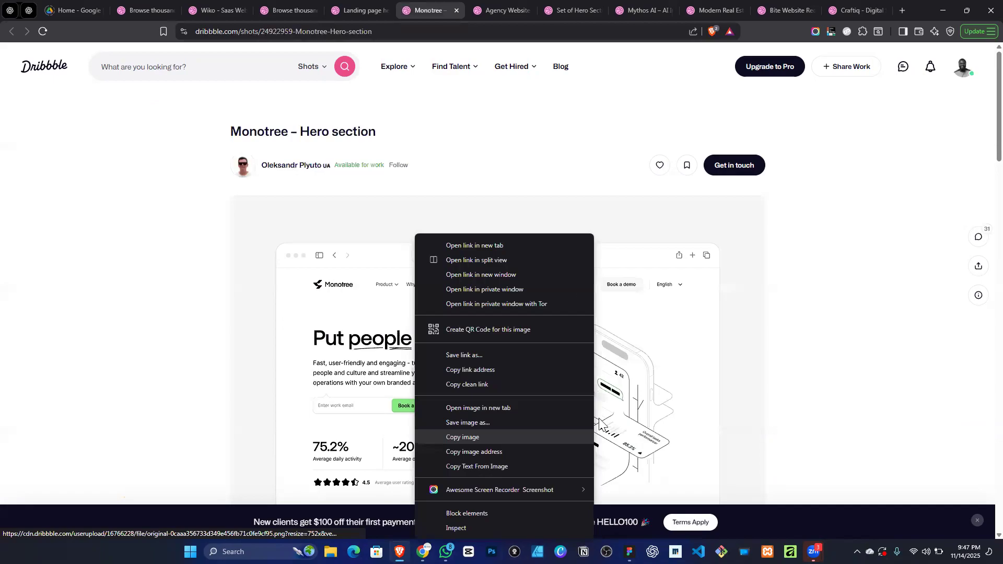
key("alt+Tab")
key("ctrl+v")
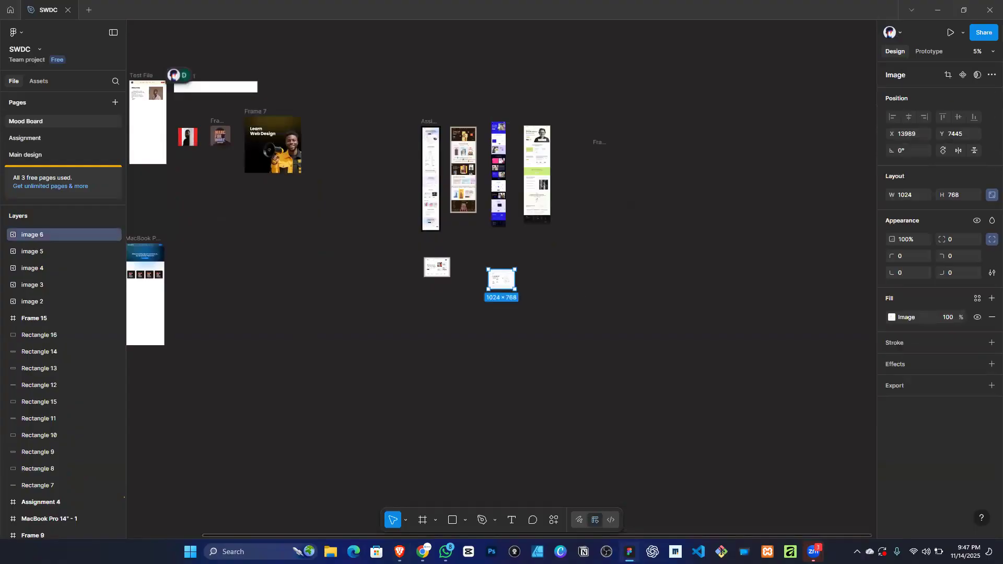
Copy the Agency Website hero image from its Dribbble tab
key("alt+Tab")
left_click(487, 2)
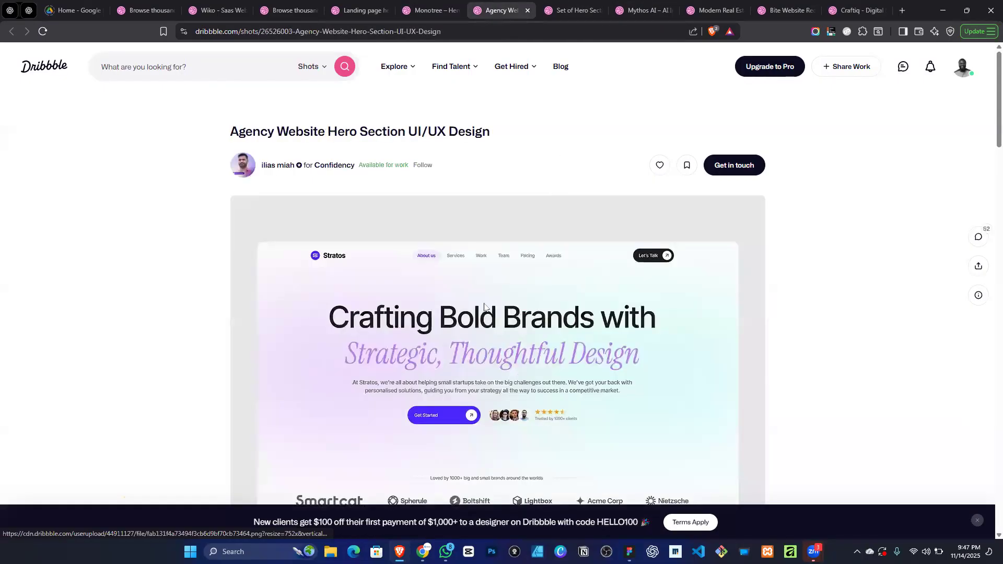
right_click(484, 307)
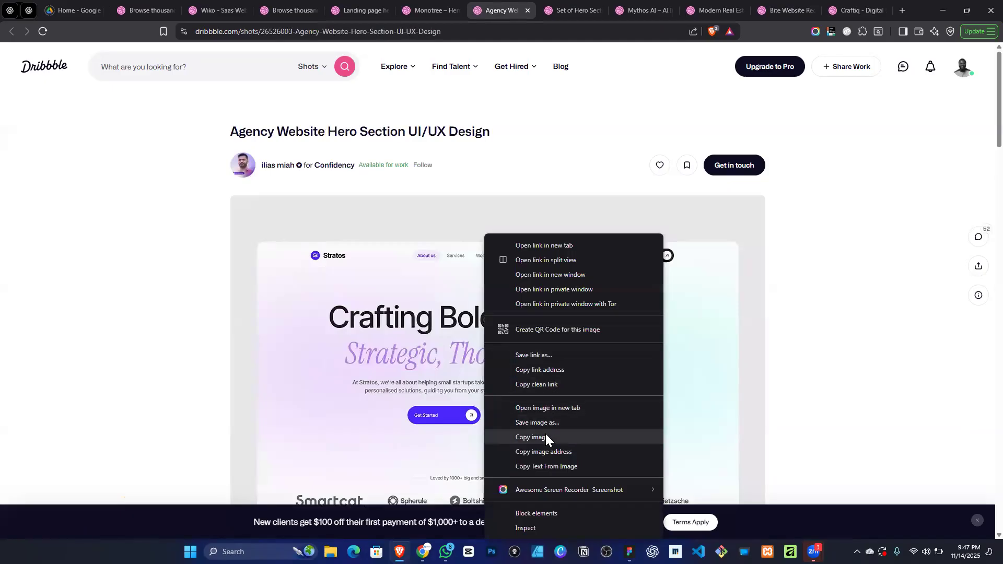
left_click(531, 437)
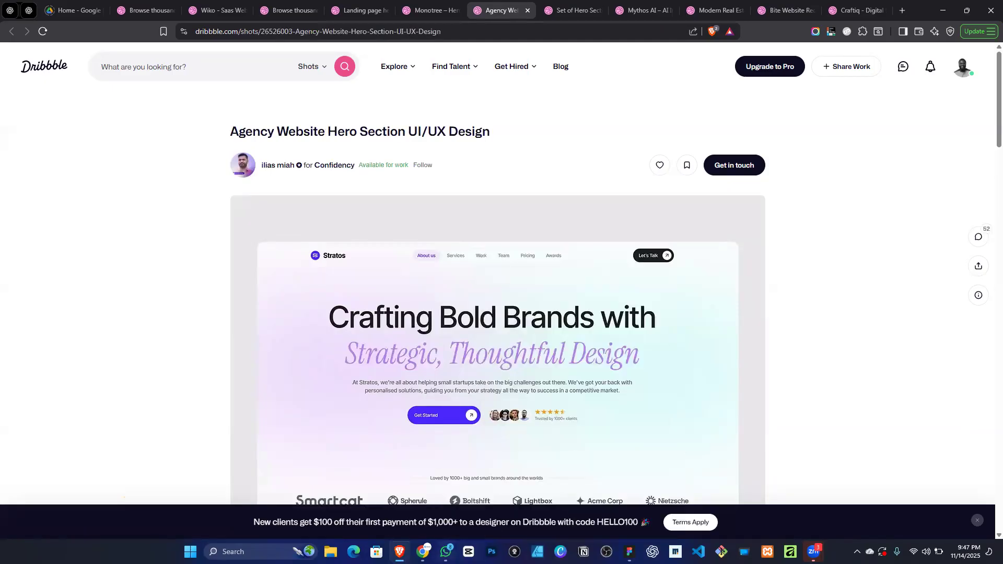
key("alt+Tab")
left_click(629, 552)
Place the Monotree screenshot beside the first one and paste the Agency Website screenshot
scroll(296, 199, "down", 3)
scroll(391, 238, "up", 4)
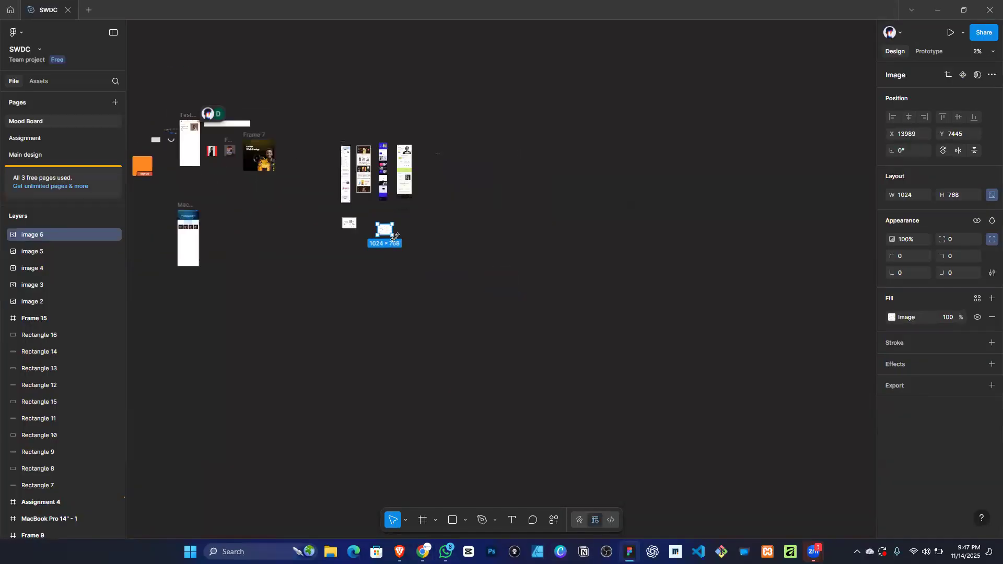
left_click_drag(364, 212, 320, 196)
left_click(421, 220)
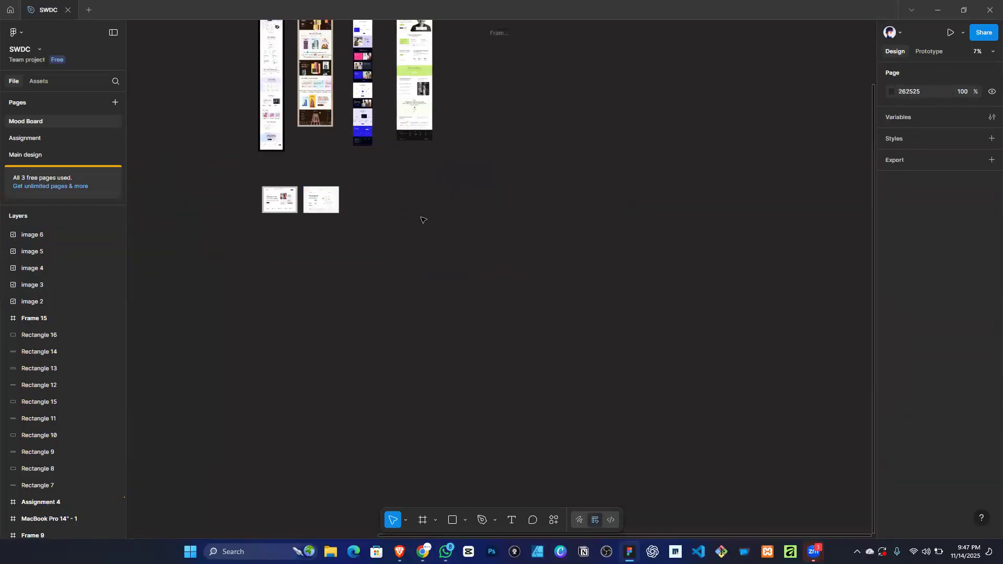
key("ctrl+v")
Move the Agency Website screenshot into the row of screenshots
left_click_drag(486, 280, 372, 204)
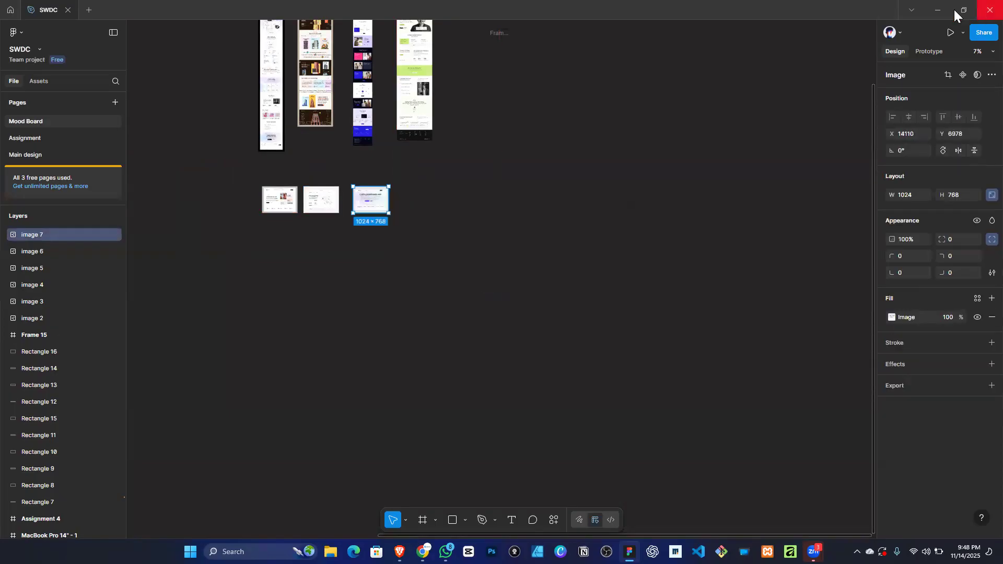
left_click(445, 552)
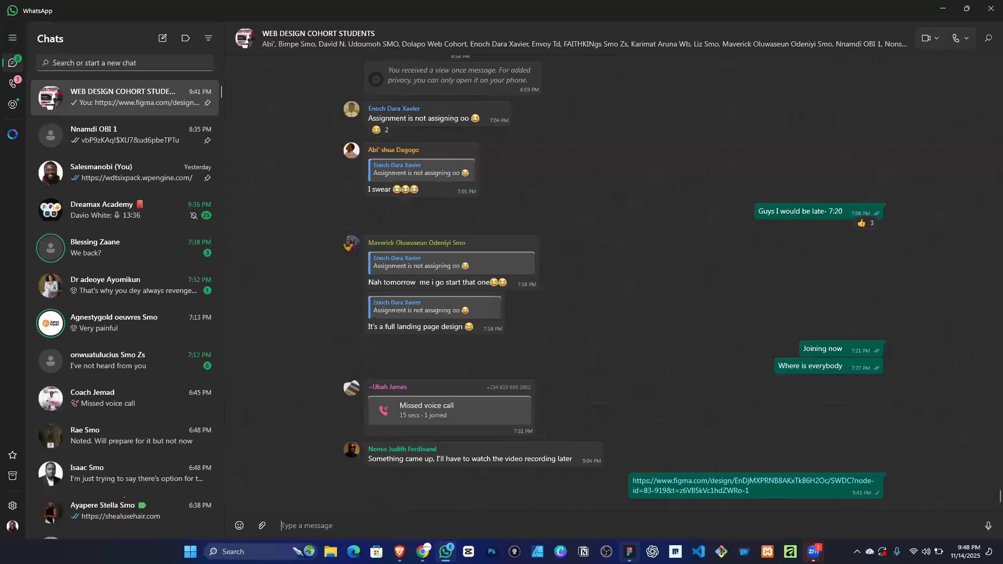
left_click(629, 551)
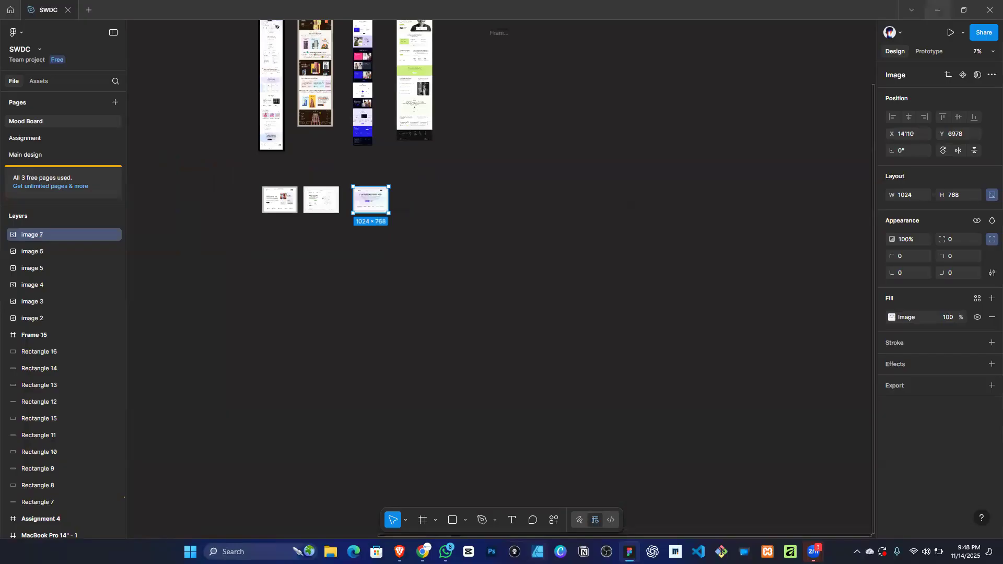
Skip past the Set of Hero Sections tab and copy the Mythos AI hero image
key("alt+Tab")
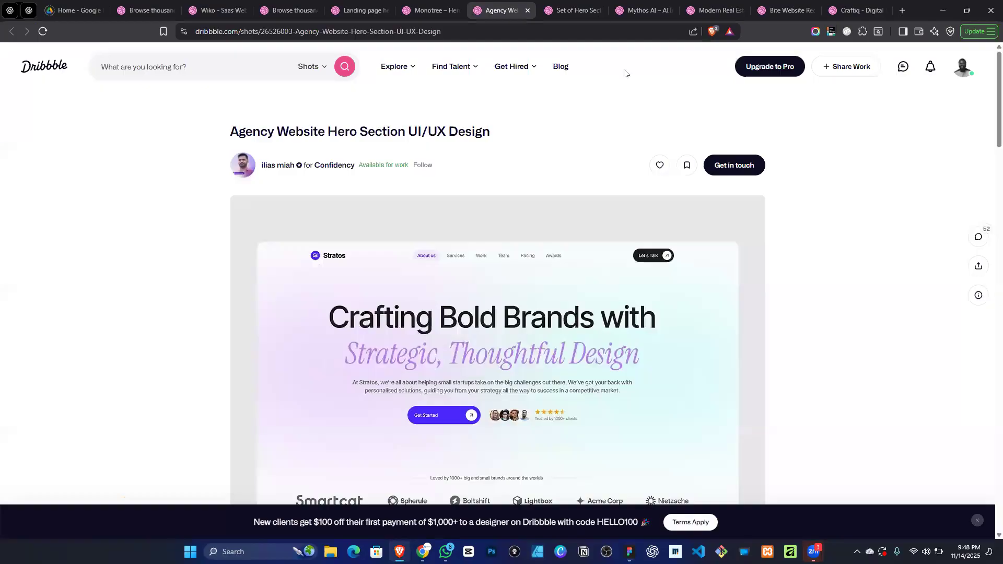
key("ctrl+Tab")
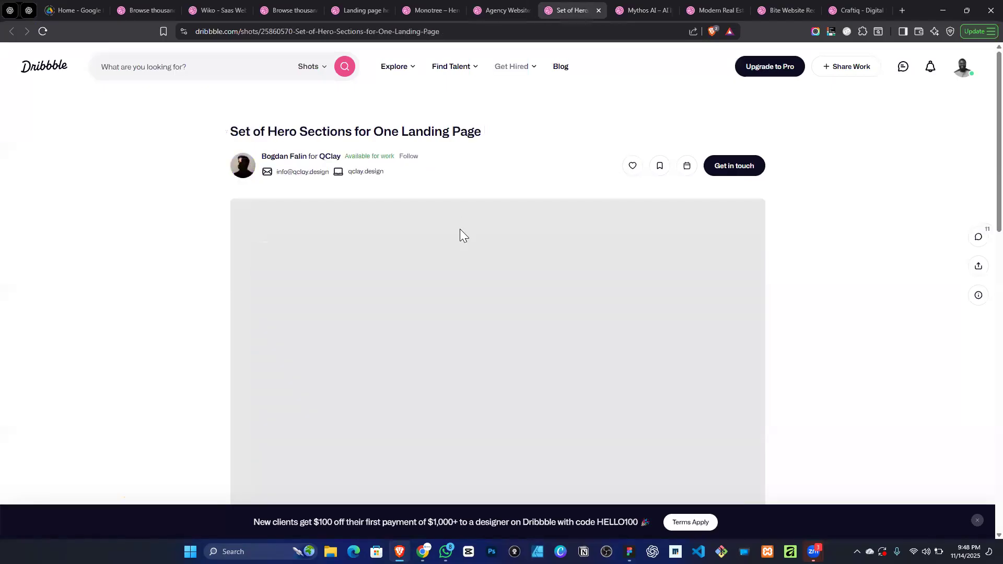
scroll(432, 223, "down", 1)
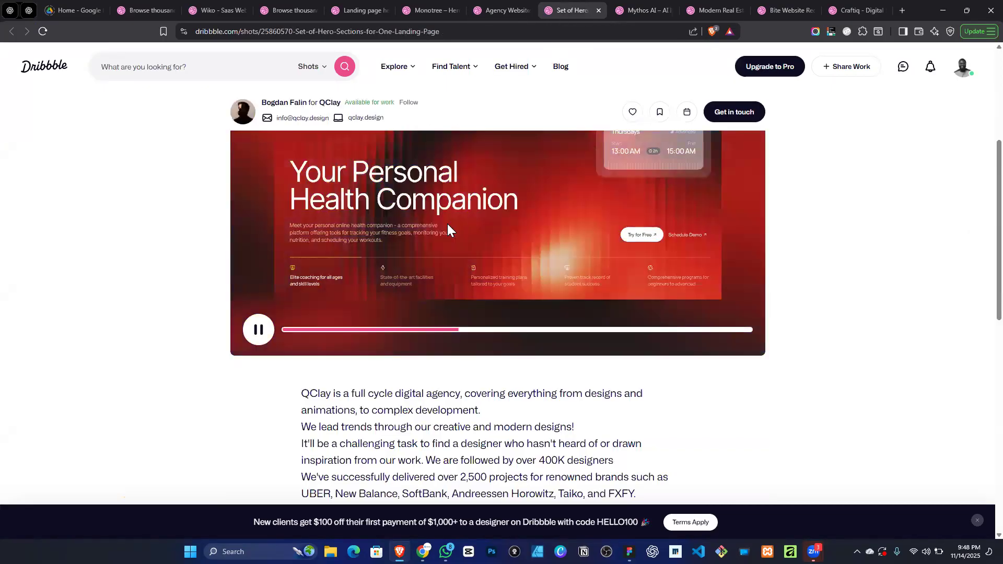
scroll(451, 230, "down", 10)
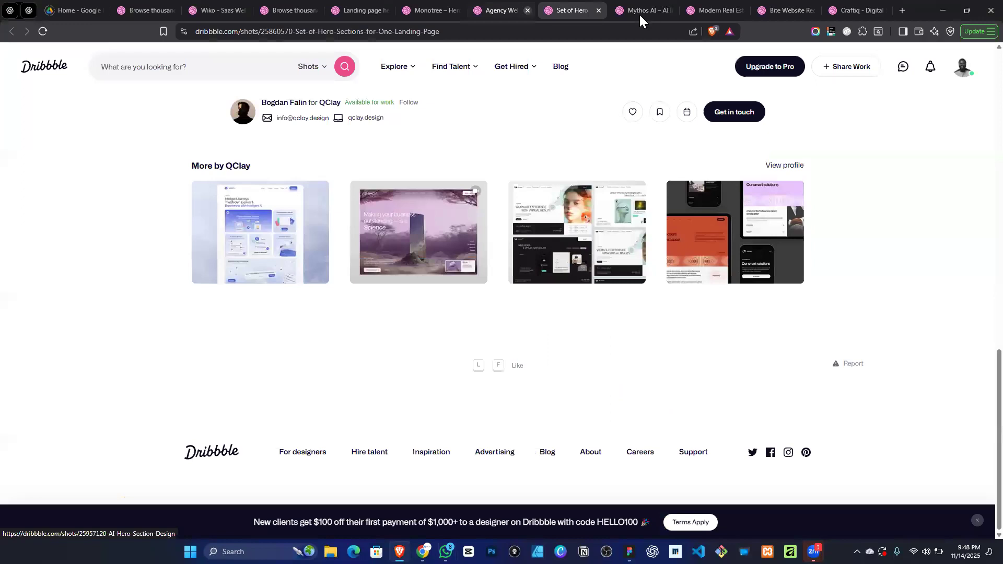
key("ctrl+Tab")
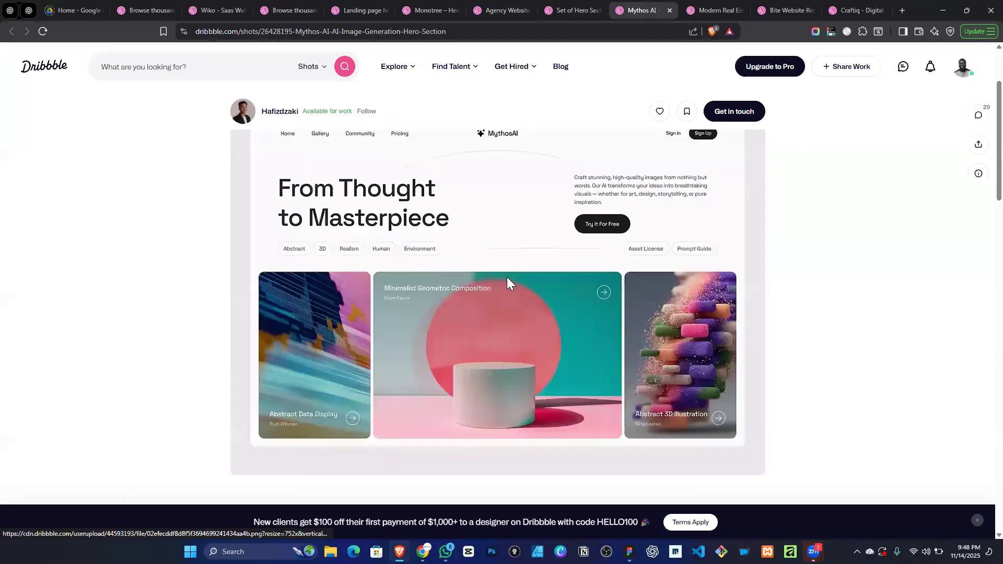
right_click(473, 367)
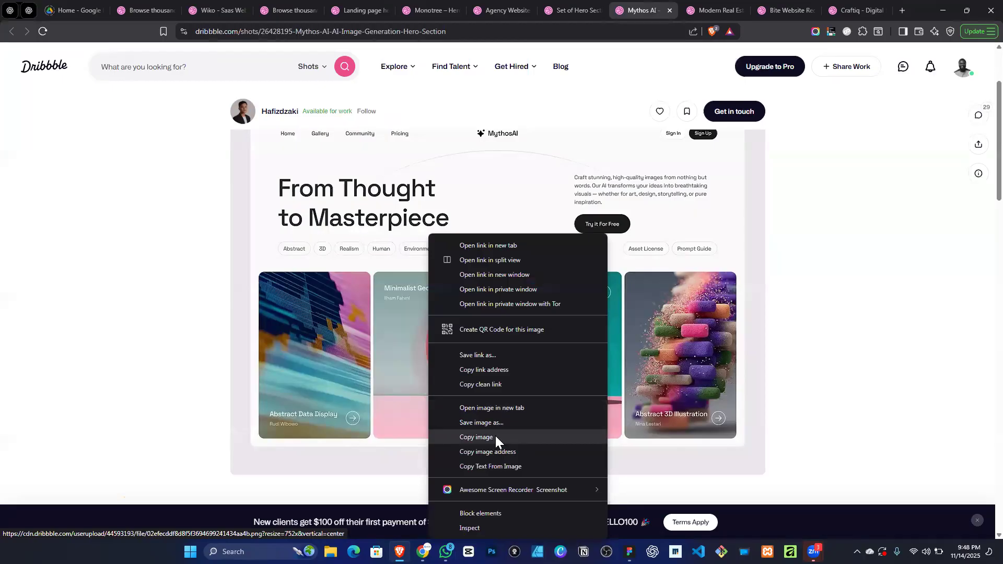
left_click(476, 436)
Paste the Mythos AI screenshot into Figma and move it into the row
key("alt+Tab")
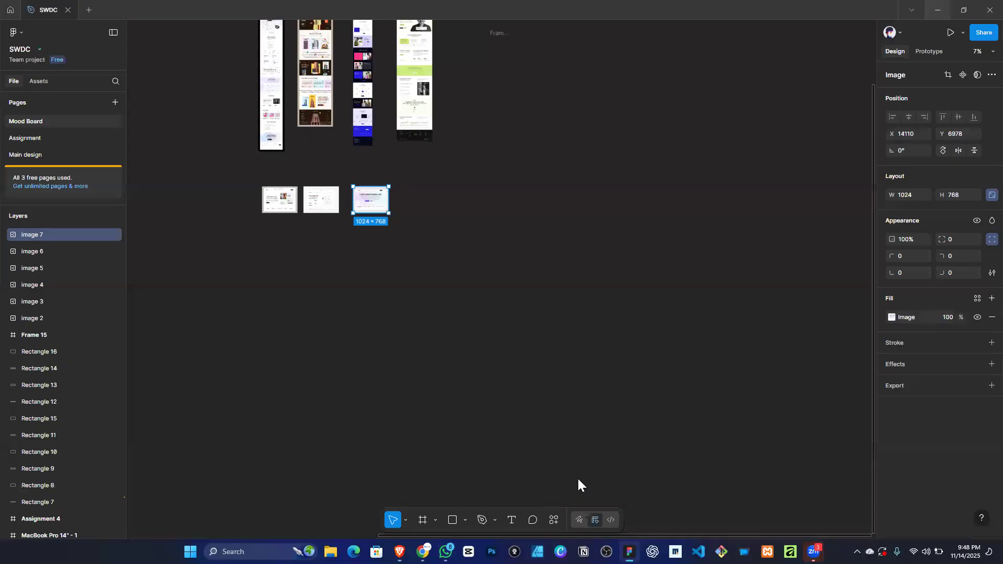
left_click(454, 204)
right_click(459, 203)
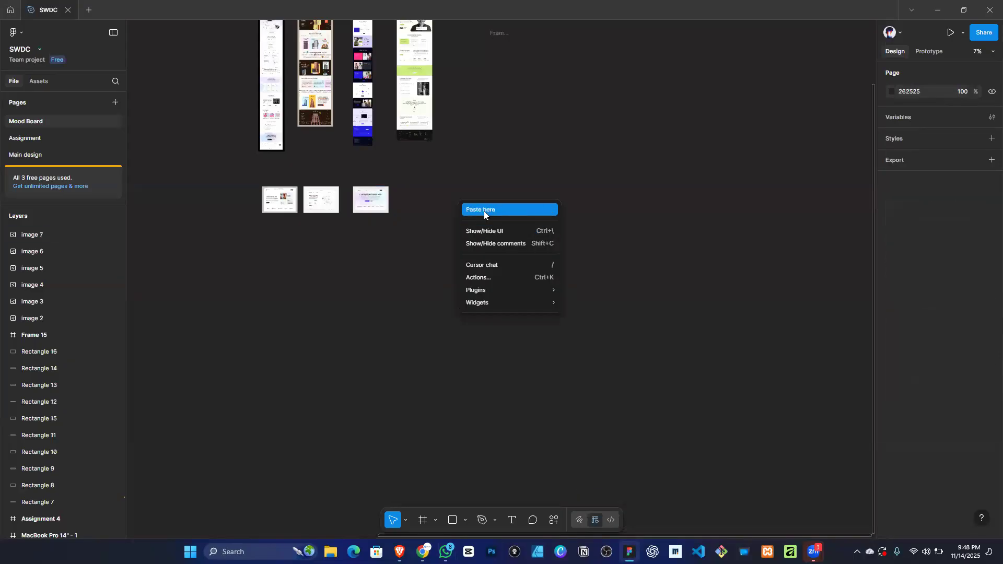
left_click(488, 212)
mouse_move(630, 551)
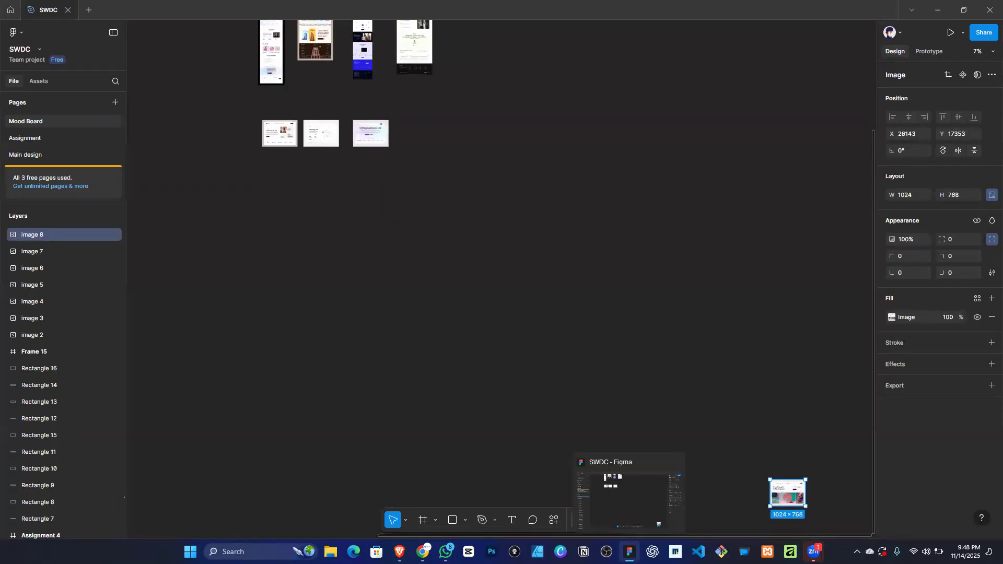
left_click_drag(787, 493, 415, 206)
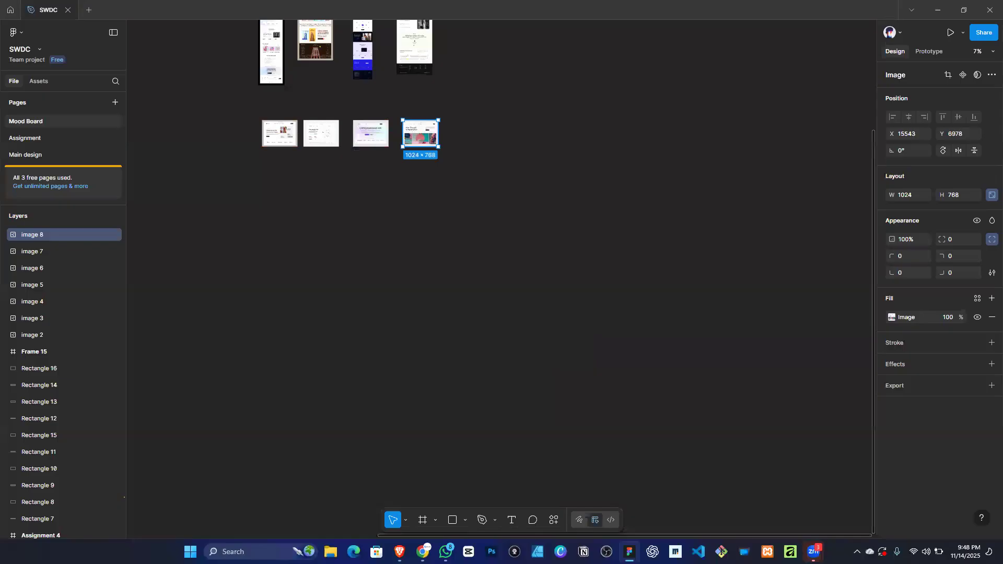
Copy the Modern Real Estate hero image and paste it at the row's end in Figma
key("alt+Tab")
left_click(727, 11)
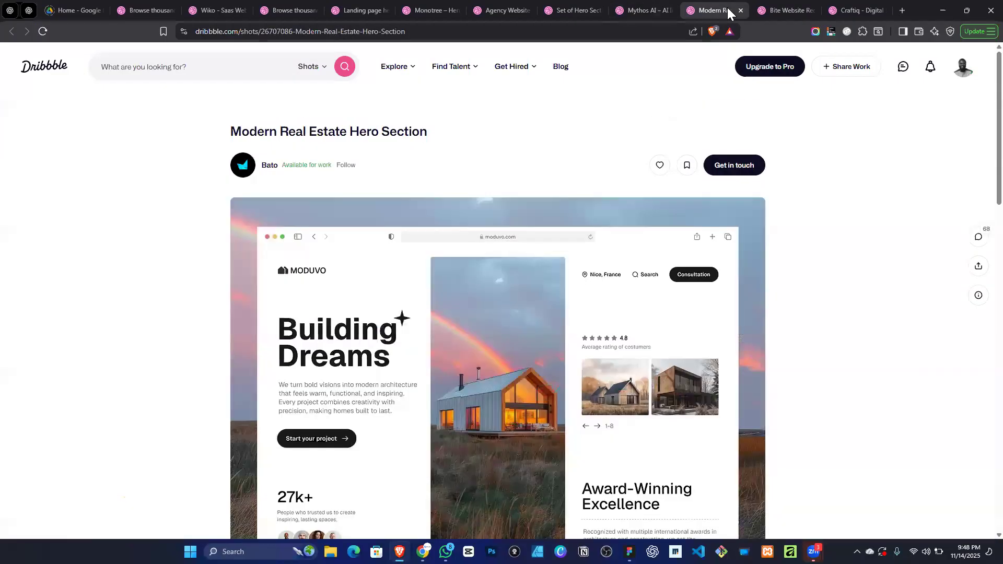
right_click(432, 324)
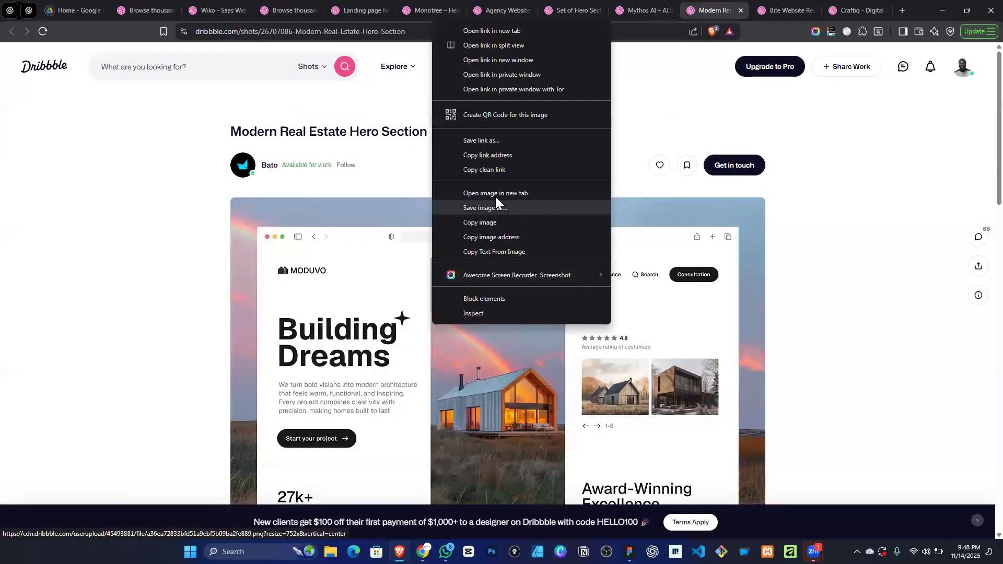
left_click(483, 221)
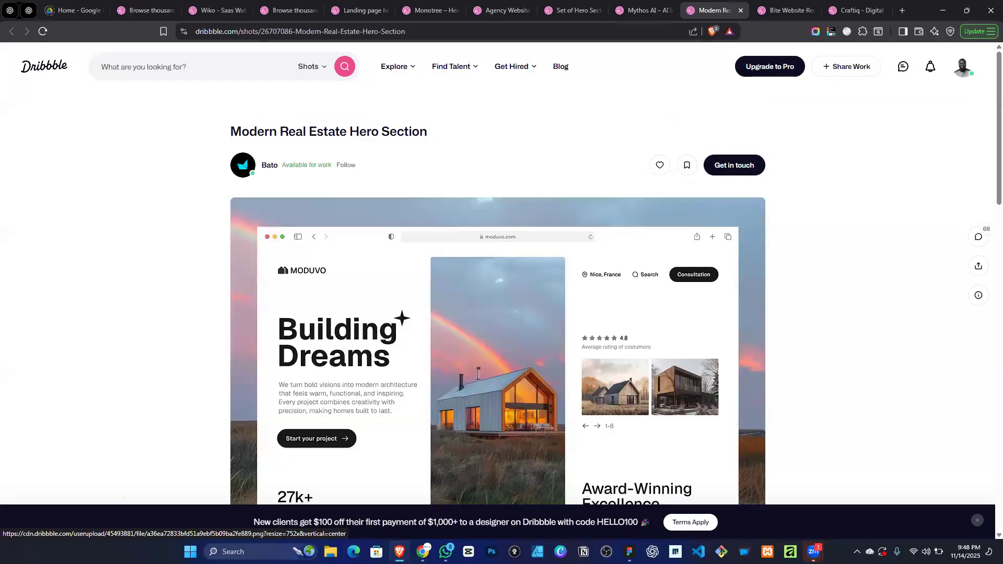
key("alt+Tab")
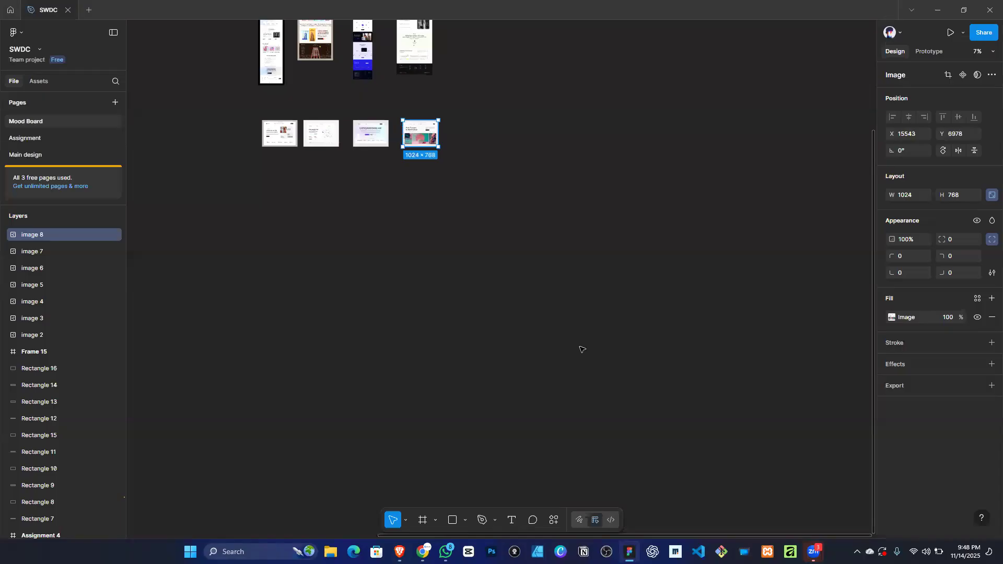
right_click(569, 132)
key("Escape")
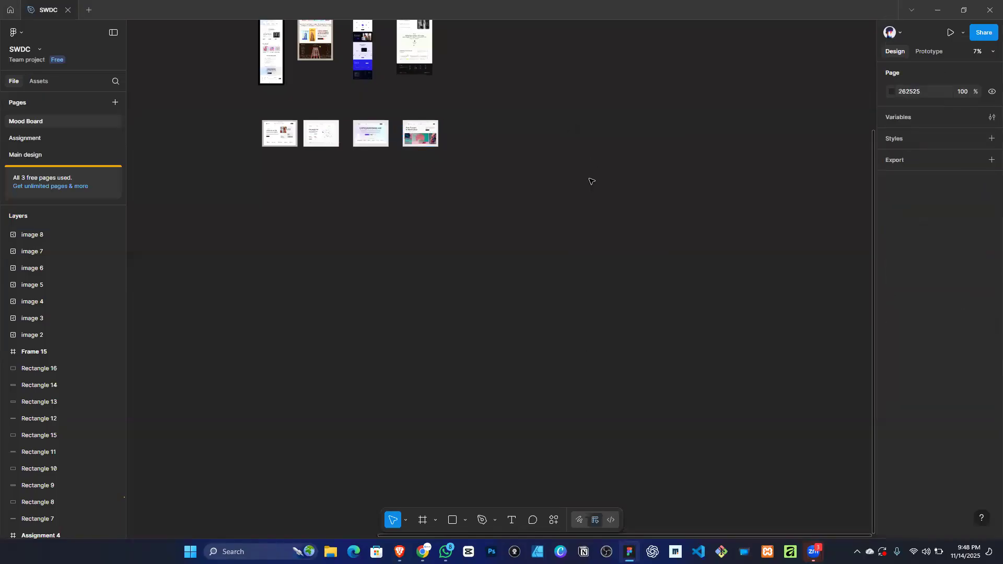
key("ctrl+v")
left_click_drag(607, 184, 482, 131)
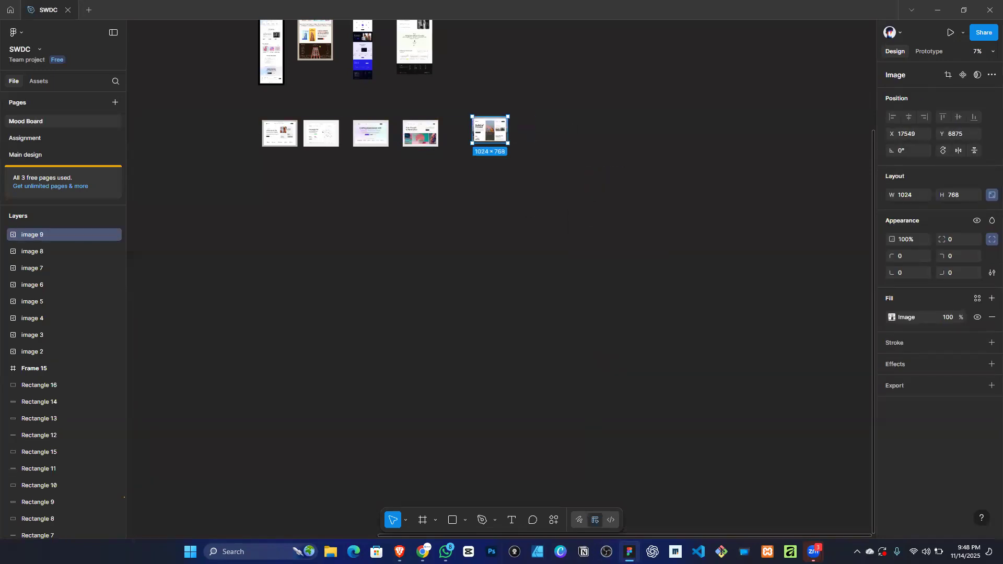
Bring up the Bite Website Redesign shot in Dribbble
key("alt+Tab")
key("ctrl+Tab")
scroll(460, 269, "down", 5)
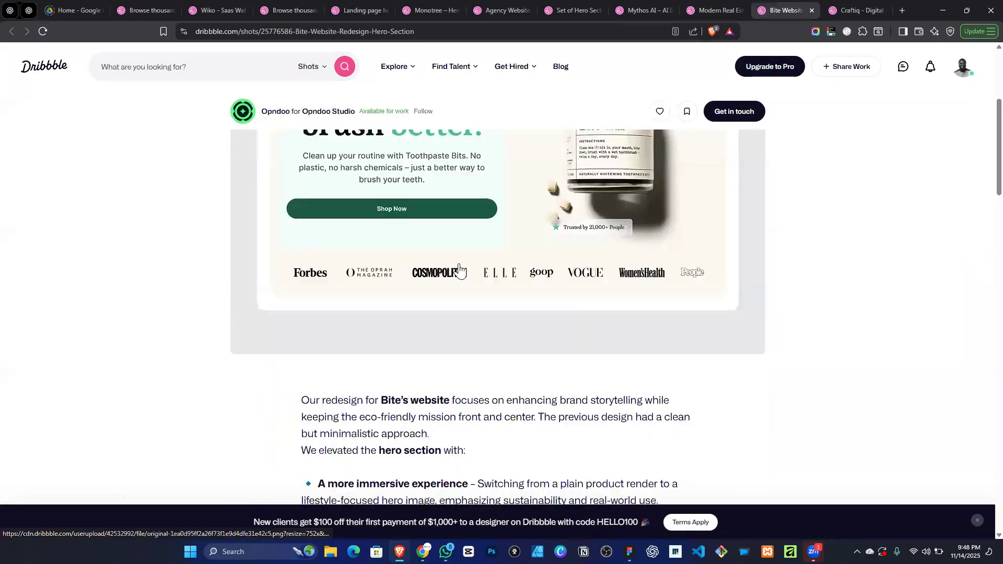
Copy the Bite shot's link by mistake and paste it onto the Figma canvas
scroll(459, 269, "up", 2)
right_click(459, 236)
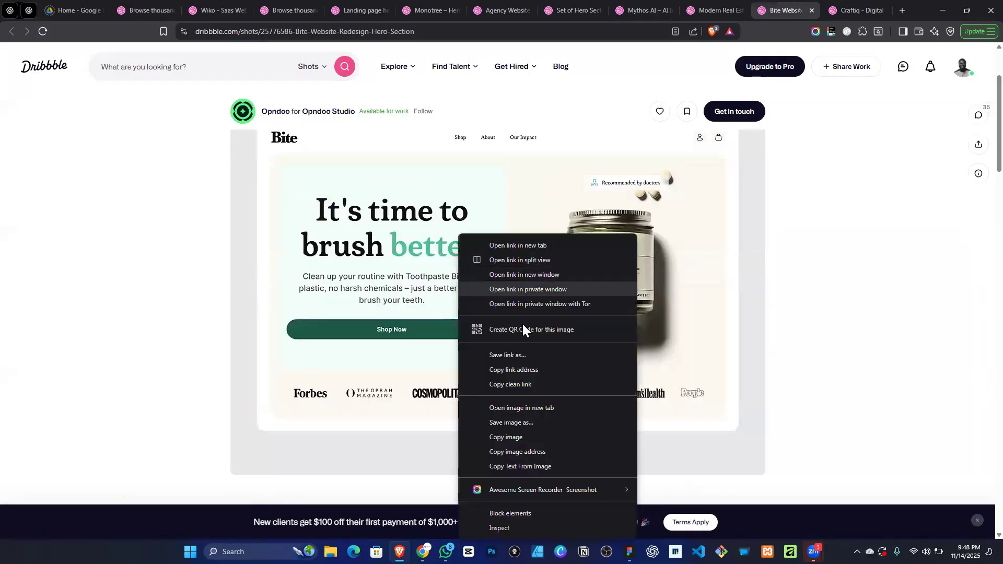
left_click(528, 384)
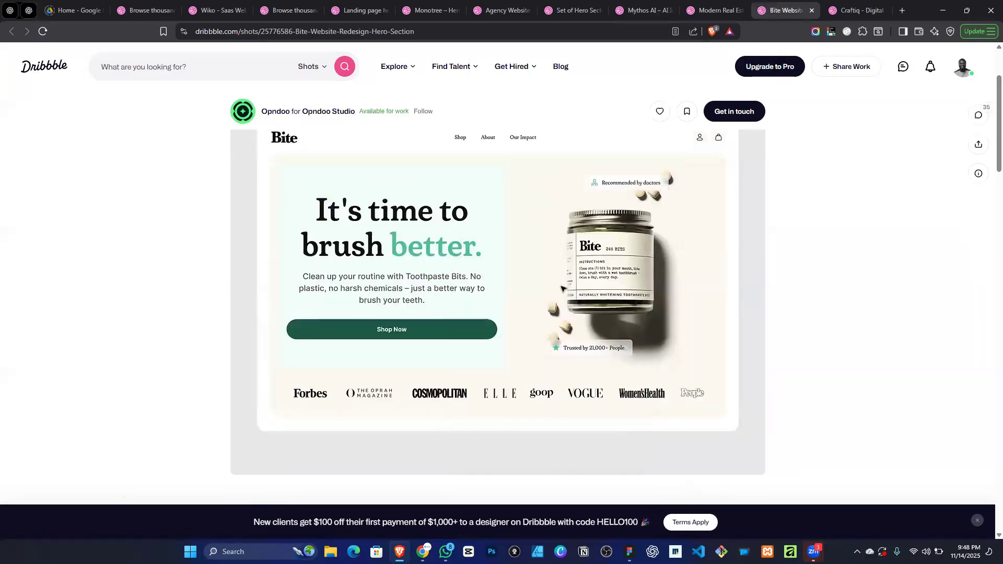
key("alt+Tab")
left_click(567, 129)
right_click(570, 127)
left_click(593, 131)
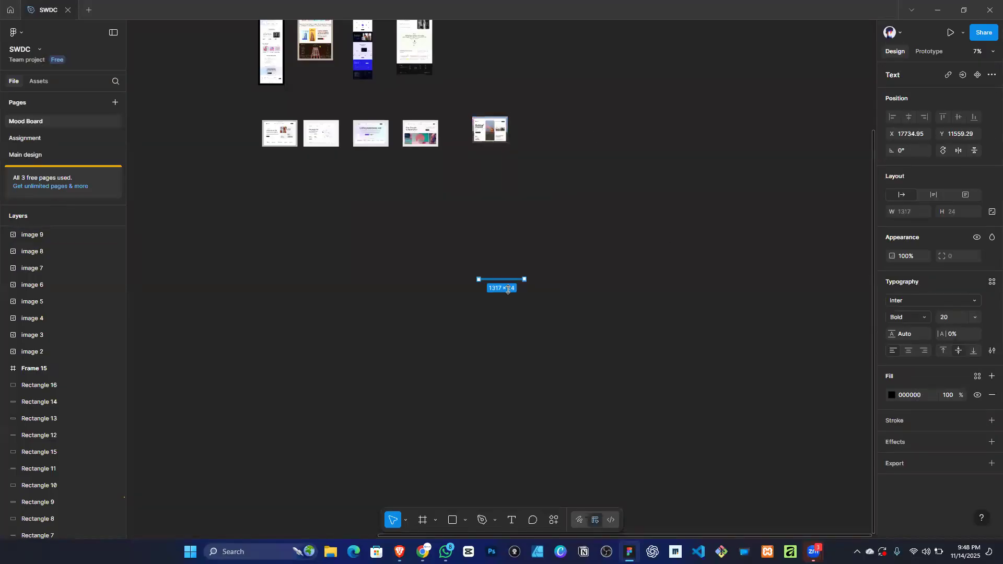
left_click(541, 308)
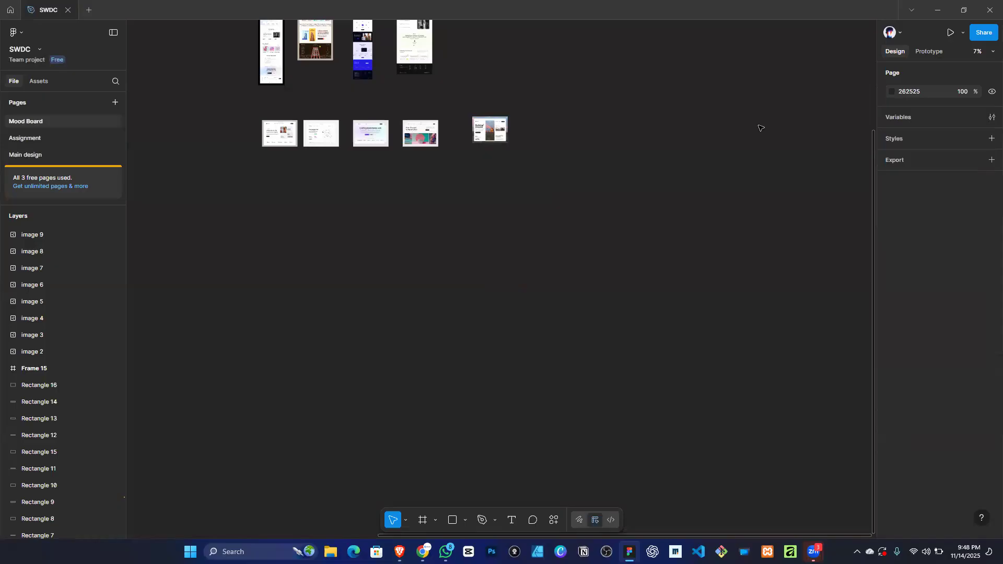
Copy the Bite hero image, paste it as image 10, and place it next to the row
left_click(938, 10)
right_click(519, 230)
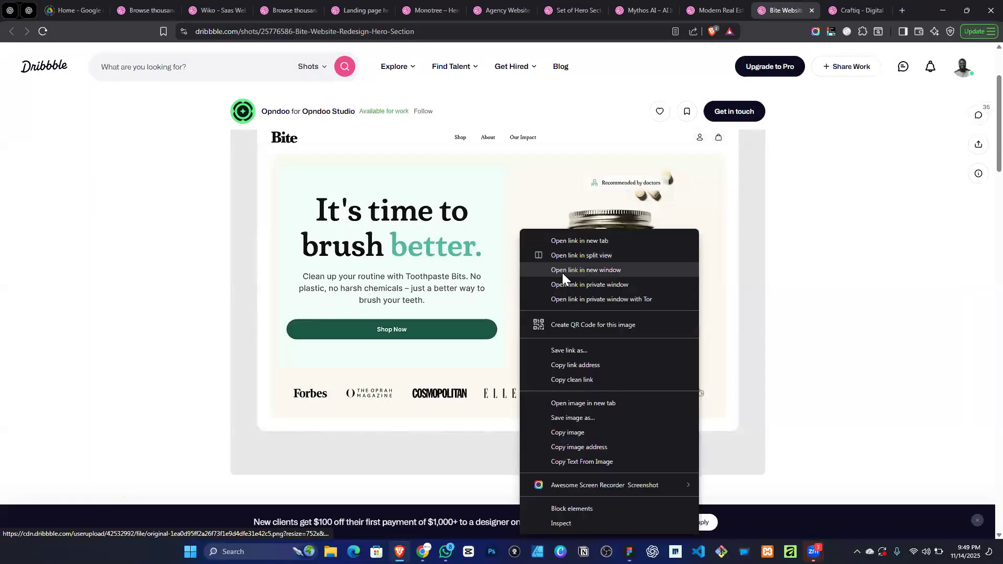
left_click(572, 435)
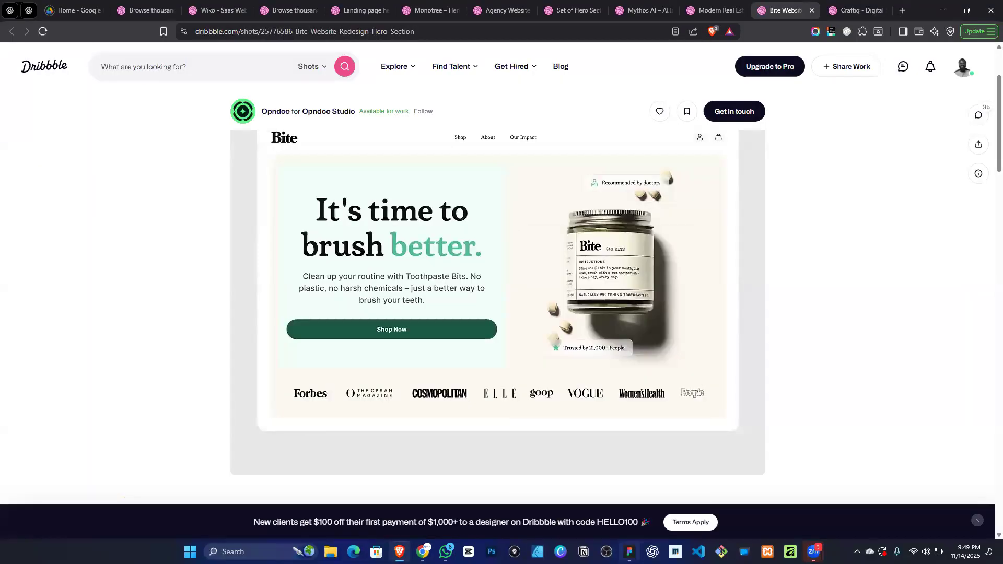
left_click(630, 552)
right_click(548, 184)
left_click(588, 190)
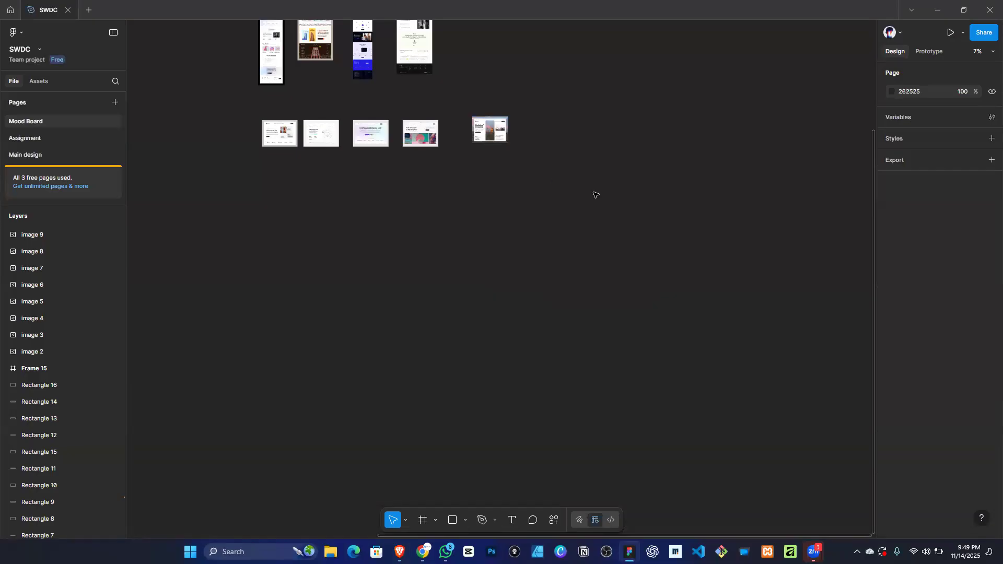
left_click_drag(619, 205, 554, 125)
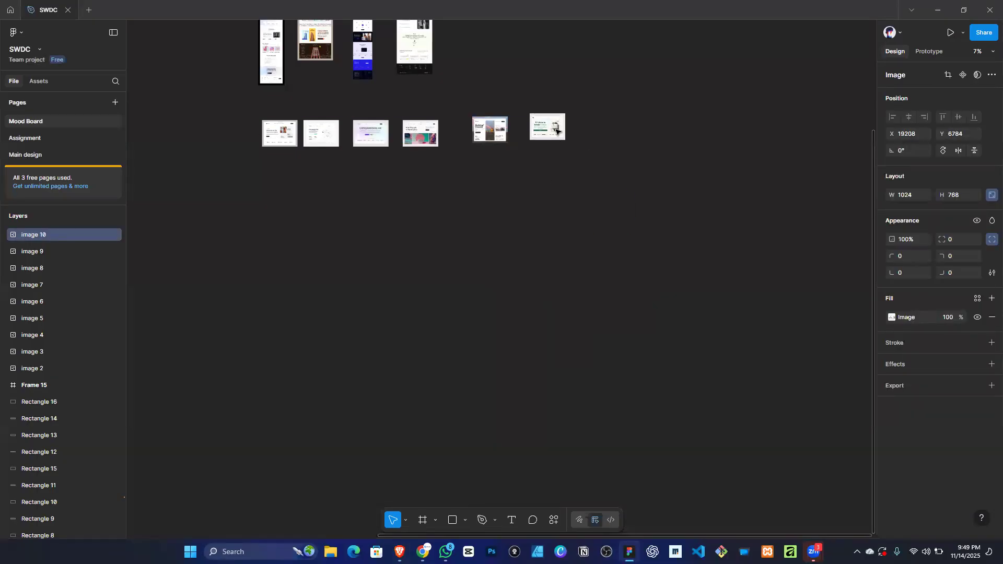
Go to the Craftiq hero shot and cancel an accidental image save
key("alt+Tab")
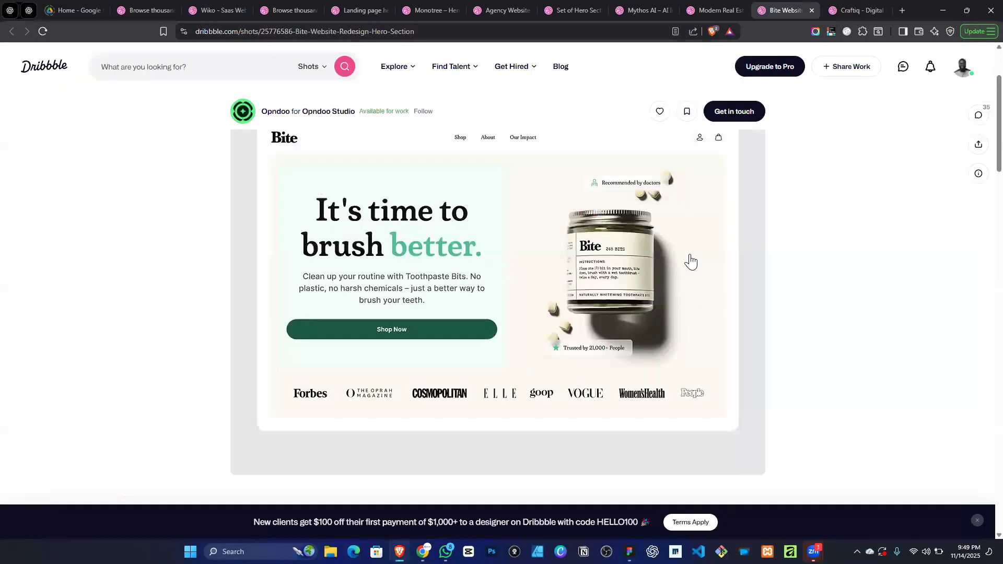
key("ctrl+Tab")
scroll(450, 209, "down", 5)
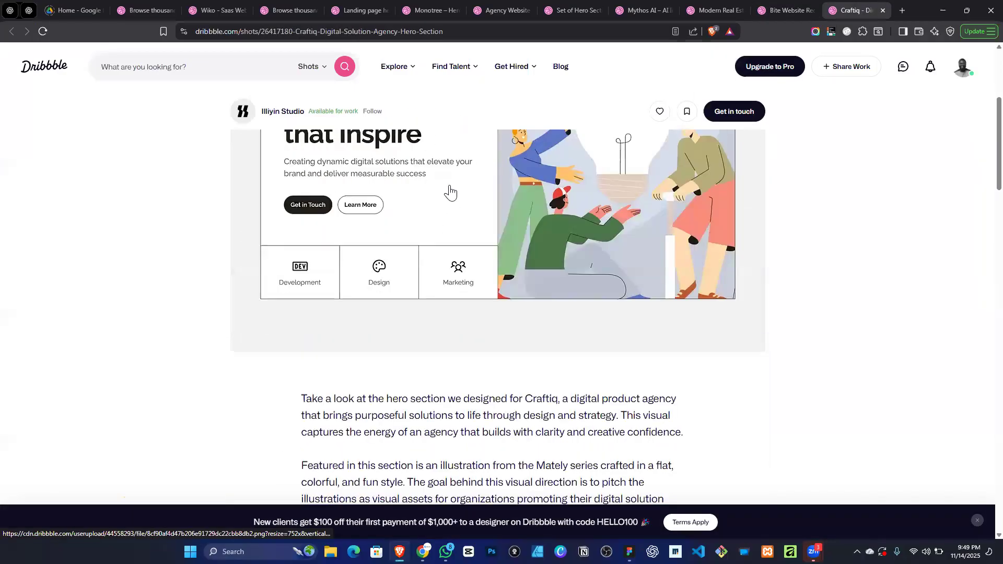
right_click(449, 185)
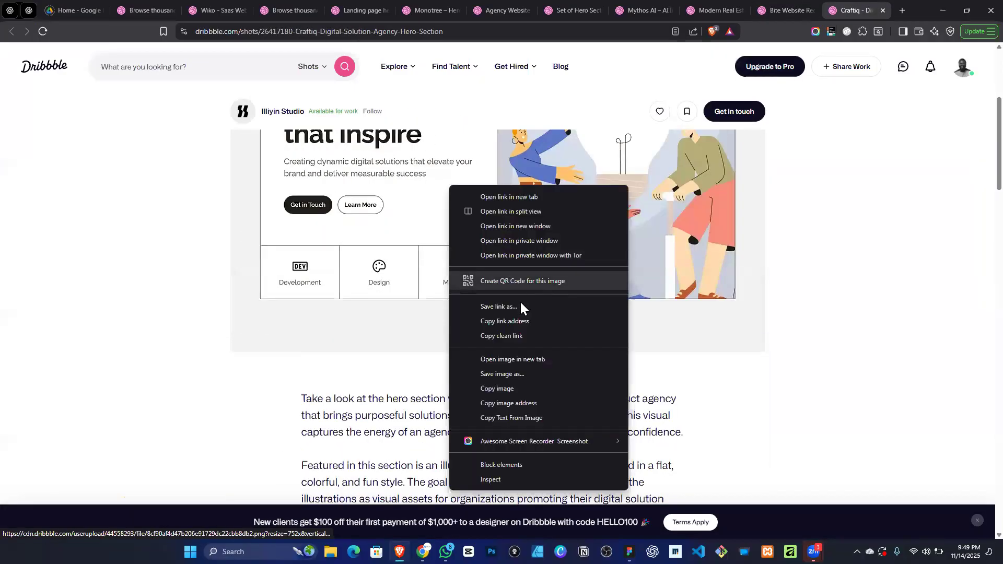
left_click(511, 374)
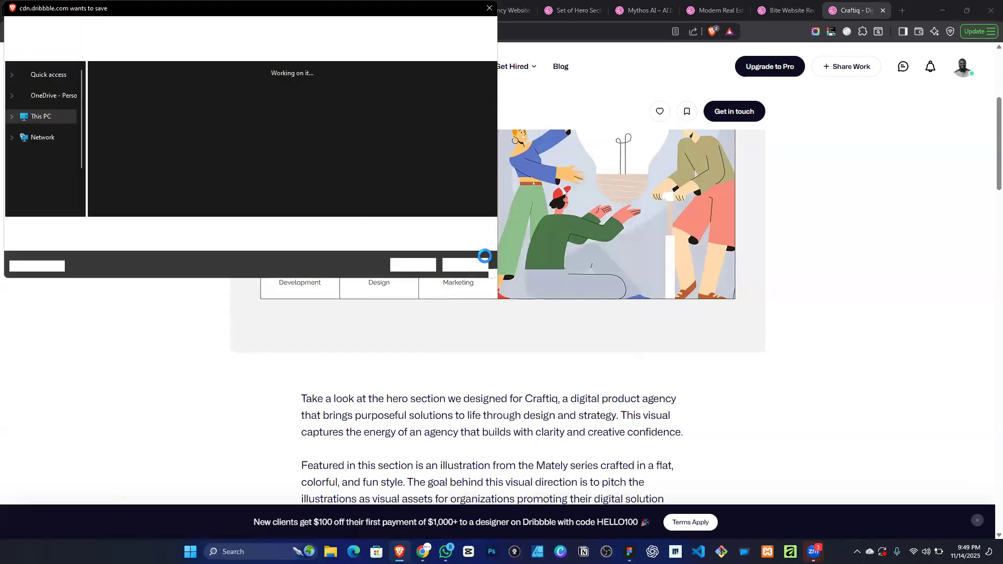
left_click(472, 269)
Copy the Craftiq hero image and paste it onto the Figma canvas as image 11
right_click(501, 336)
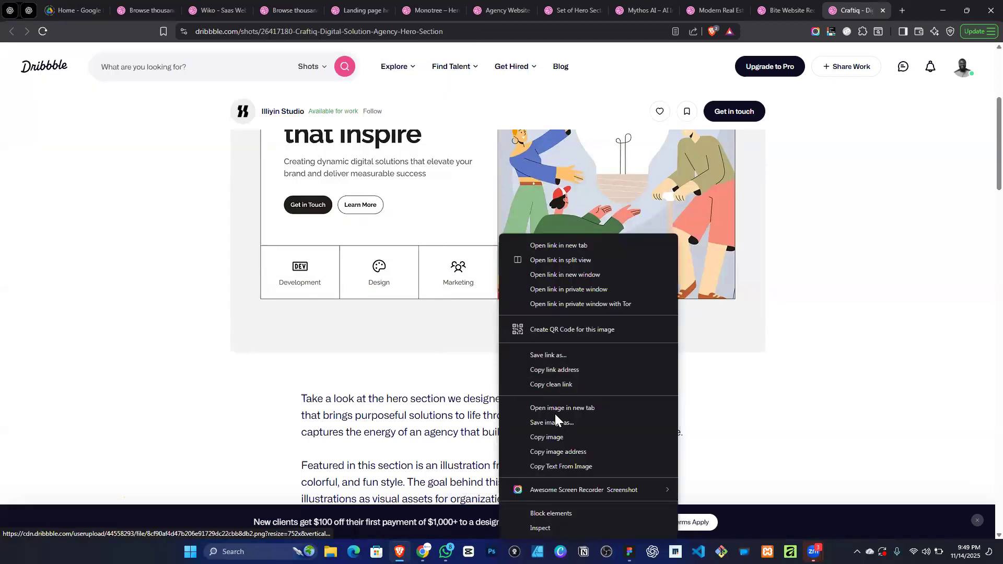
left_click(558, 438)
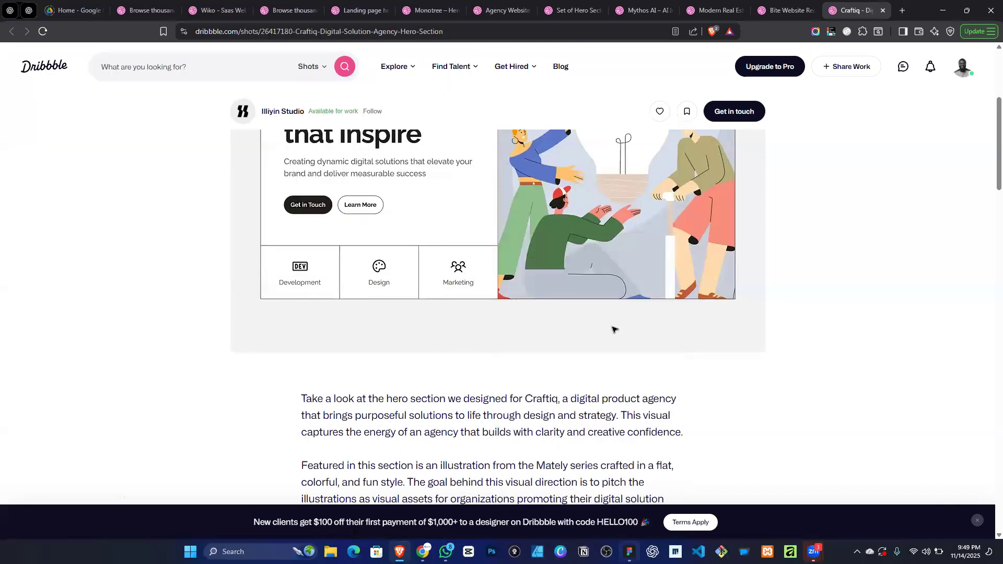
key("alt+Tab")
left_click(653, 134)
right_click(653, 134)
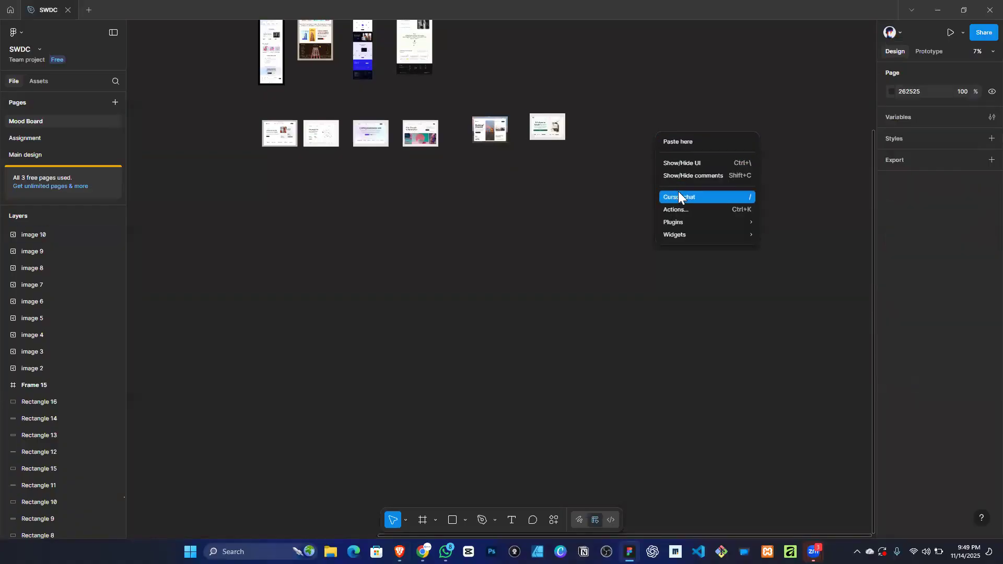
left_click(690, 143)
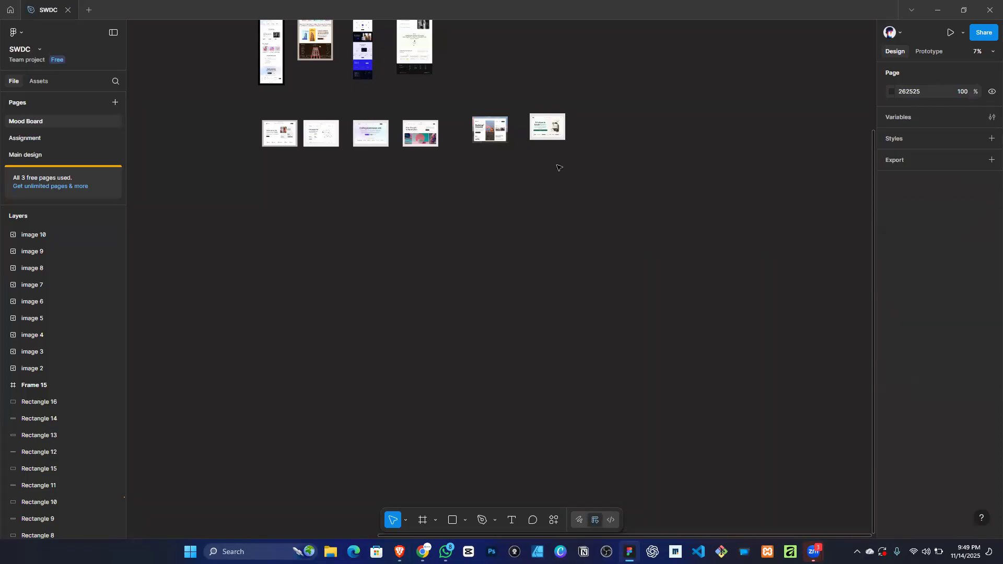
Align the seven hero screenshots on their vertical centres and space them evenly in a row
left_click_drag(224, 100, 682, 237)
left_click(960, 117)
left_click(992, 117)
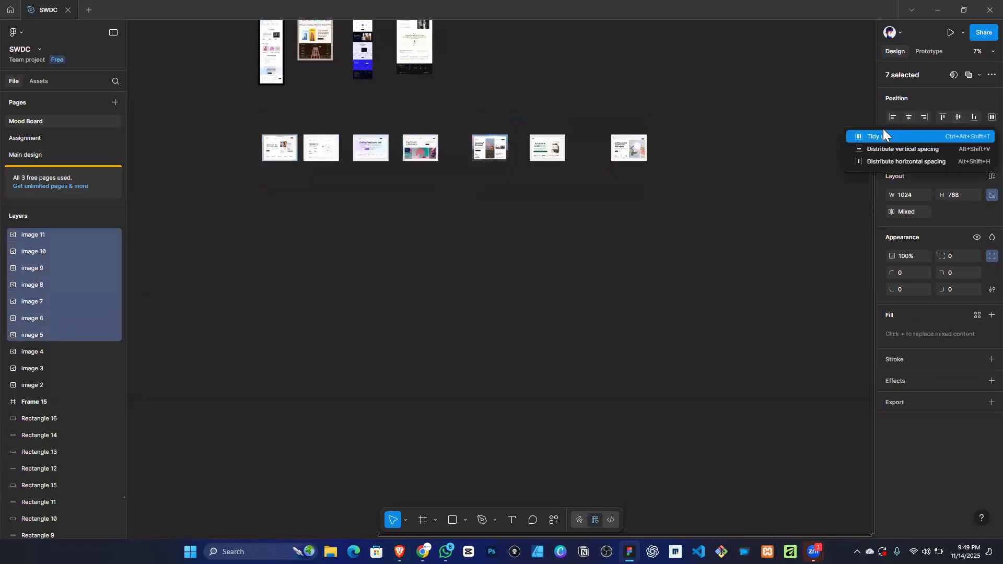
left_click(878, 135)
Top-align the four tall Assignment frames and space them evenly apart
scroll(266, 211, "up", 3)
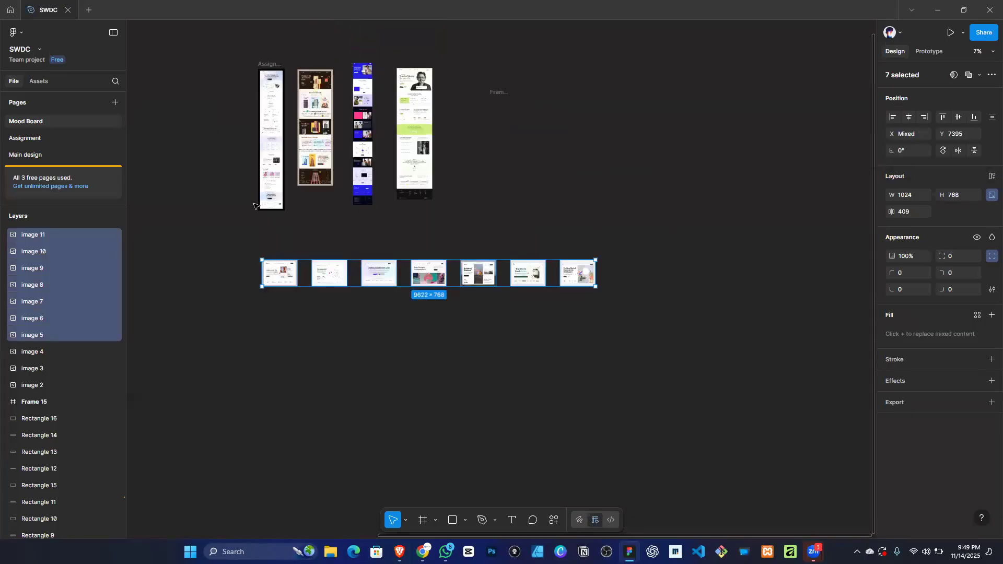
left_click(505, 92)
left_click_drag(468, 63, 789, 151)
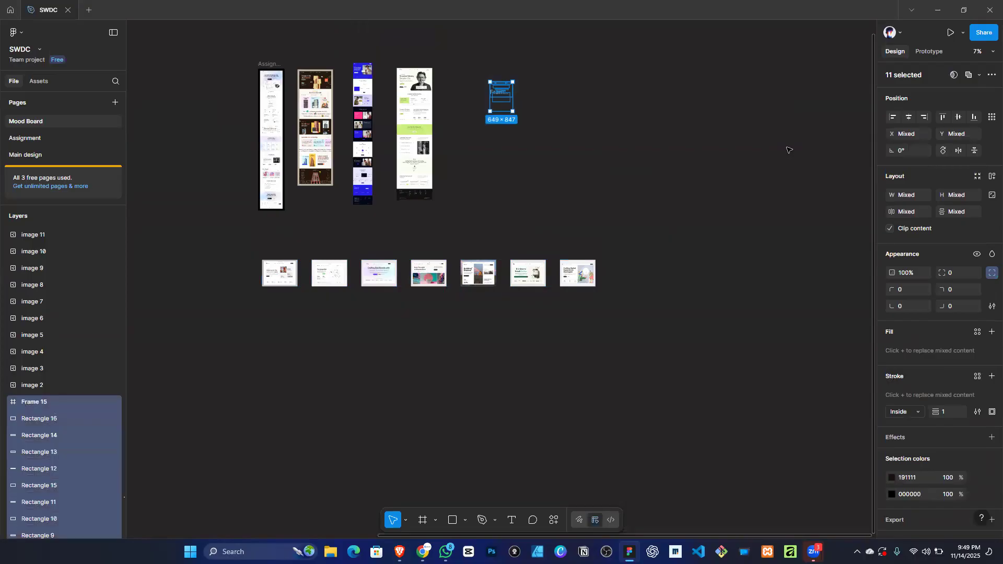
left_click(466, 145)
left_click_drag(216, 30, 466, 212)
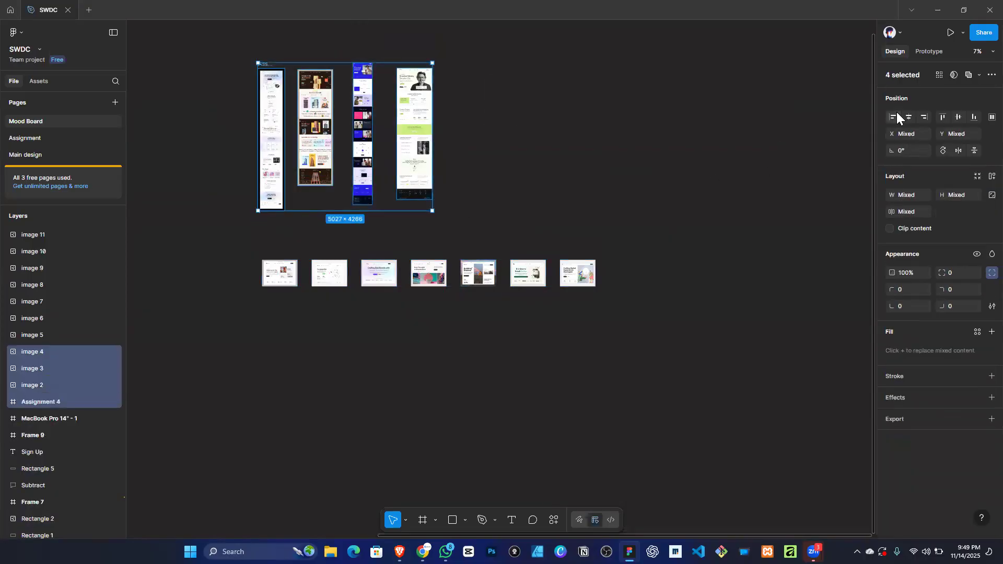
left_click(939, 117)
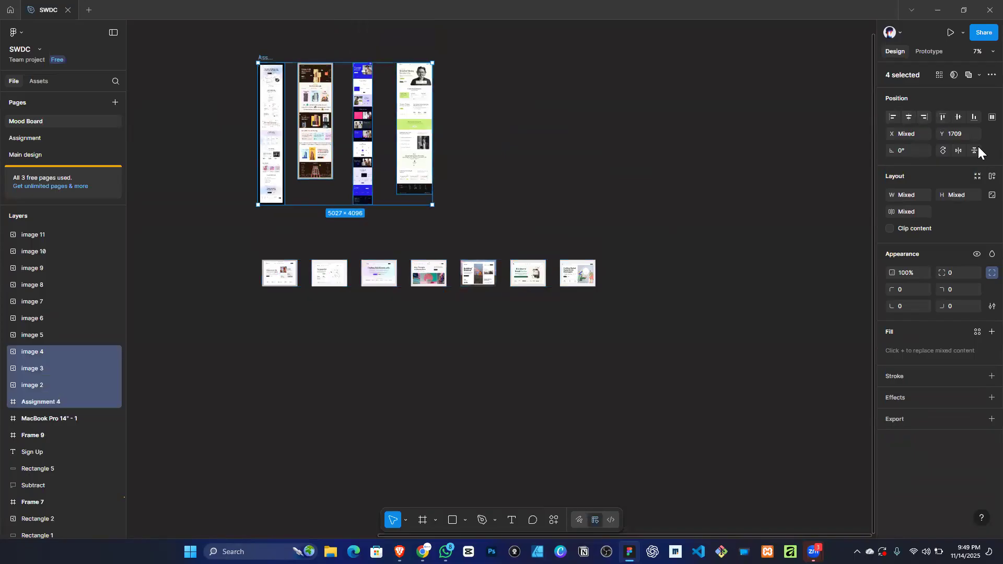
left_click(991, 117)
left_click(896, 138)
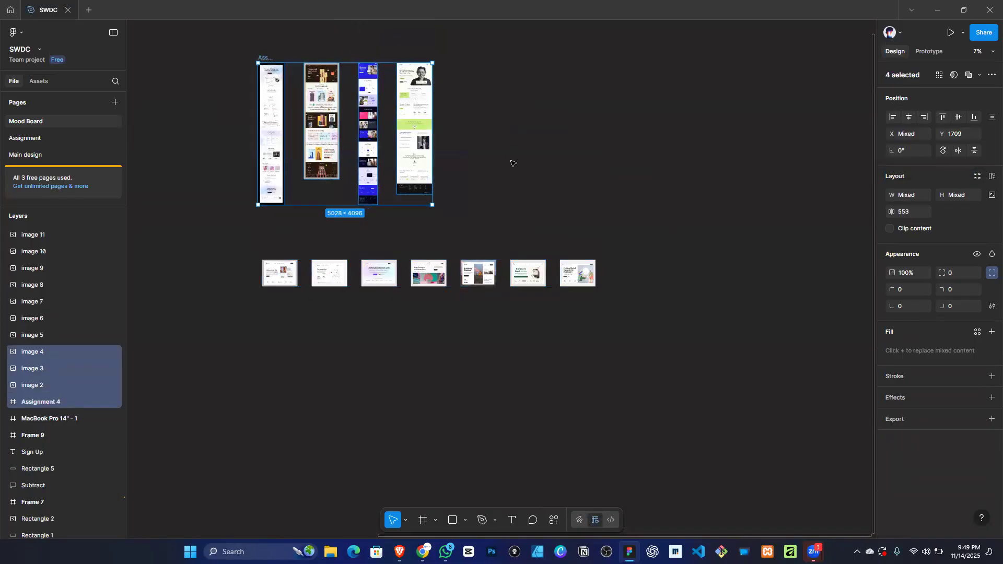
left_click(460, 162)
Pan around the Mood Board to review the tidied frames and screenshot row
scroll(368, 193, "up", 2)
scroll(369, 191, "down", 1)
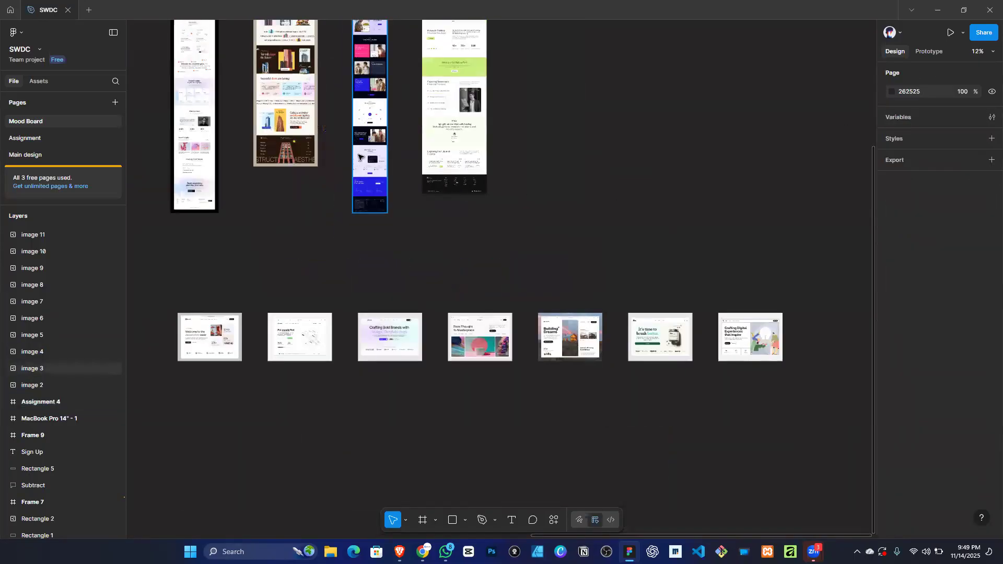
scroll(360, 161, "up", 3)
scroll(159, 102, "up", 1)
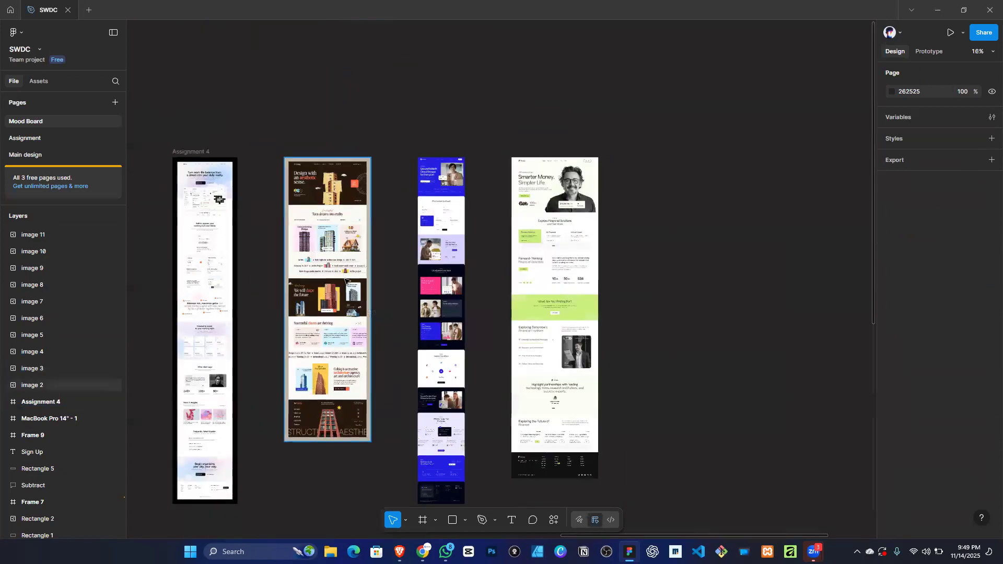
scroll(348, 297, "up", 2)
scroll(377, 261, "left", 3)
scroll(377, 261, "down", 1)
scroll(371, 250, "down", 3)
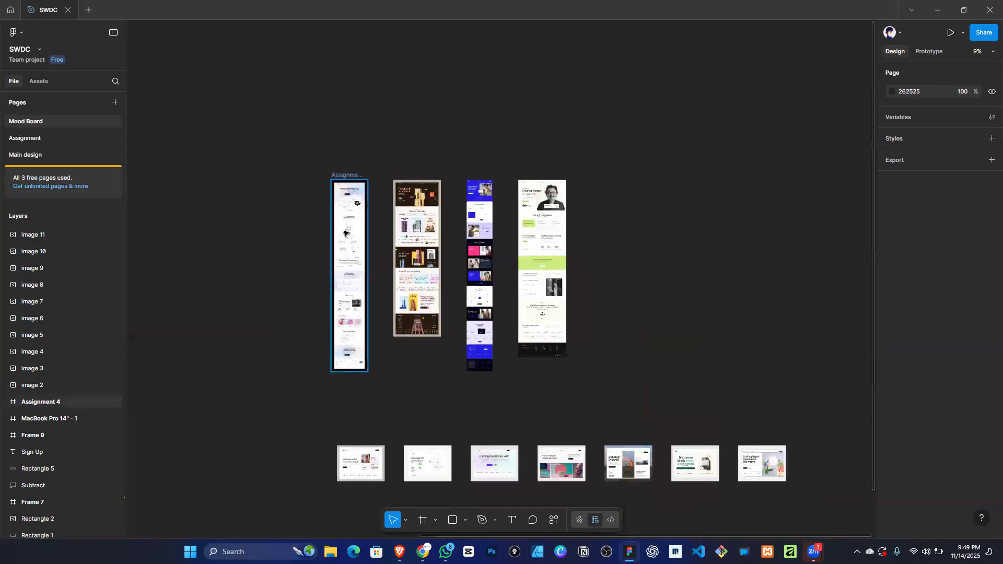
scroll(339, 230, "right", 3)
scroll(320, 223, "up", 2)
scroll(324, 225, "up", 8)
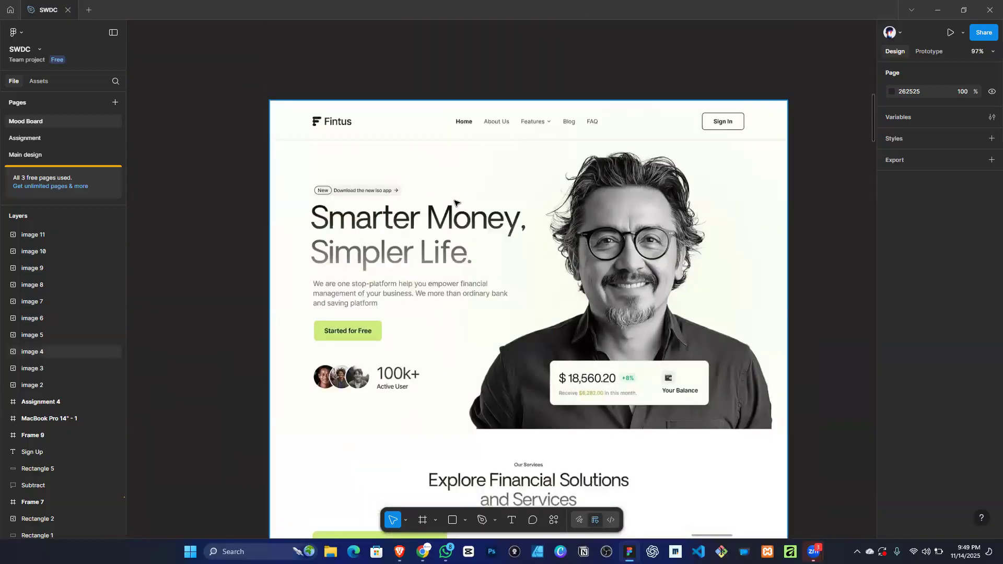
scroll(454, 203, "down", 10)
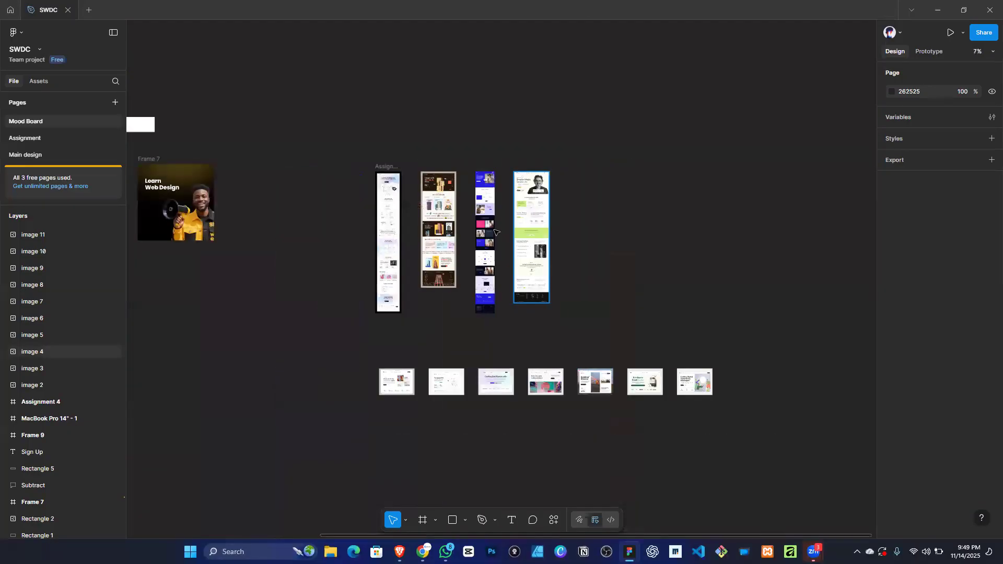